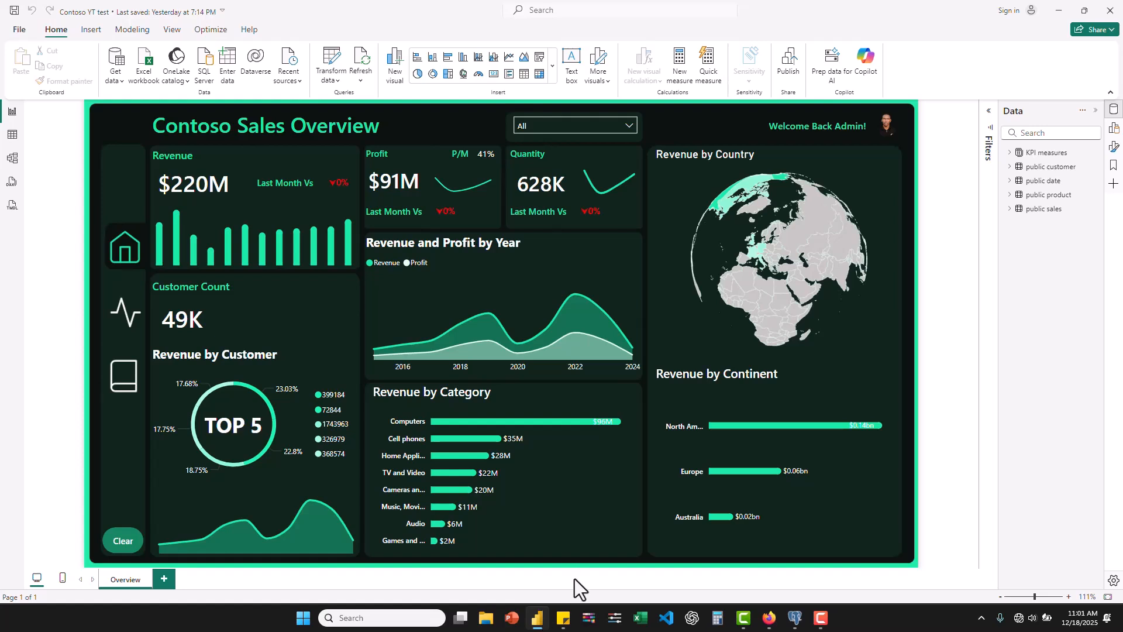
- Switch to pgAdmin to view the contoso_100k table diagram, shift the sales table slightly aside, and return to the Power BI dashboard
click(719, 562)
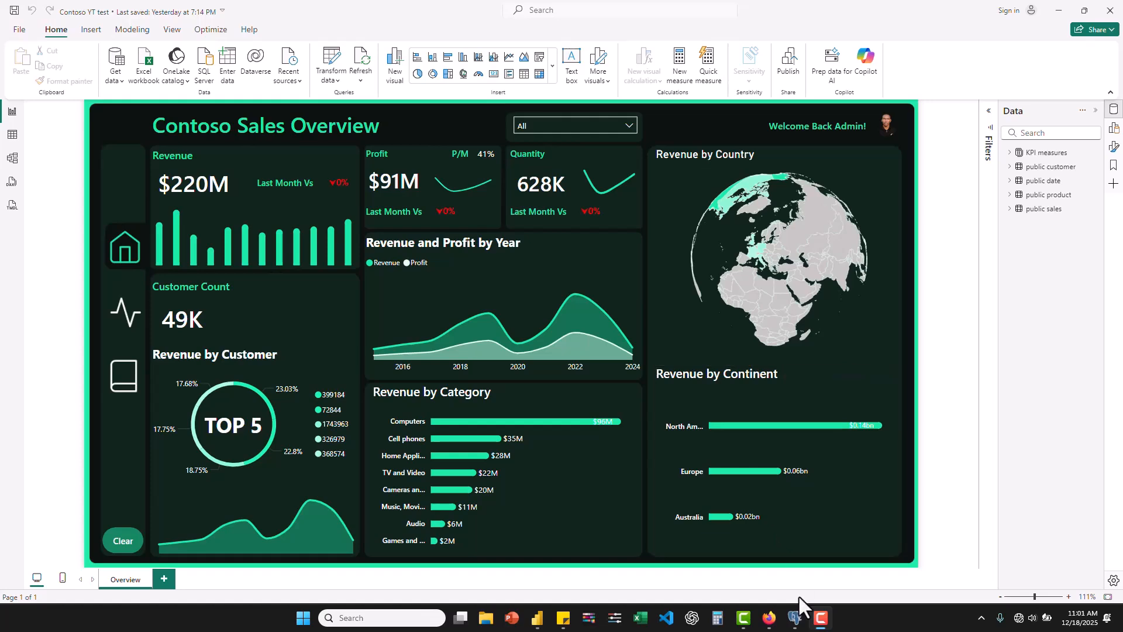
click(795, 619)
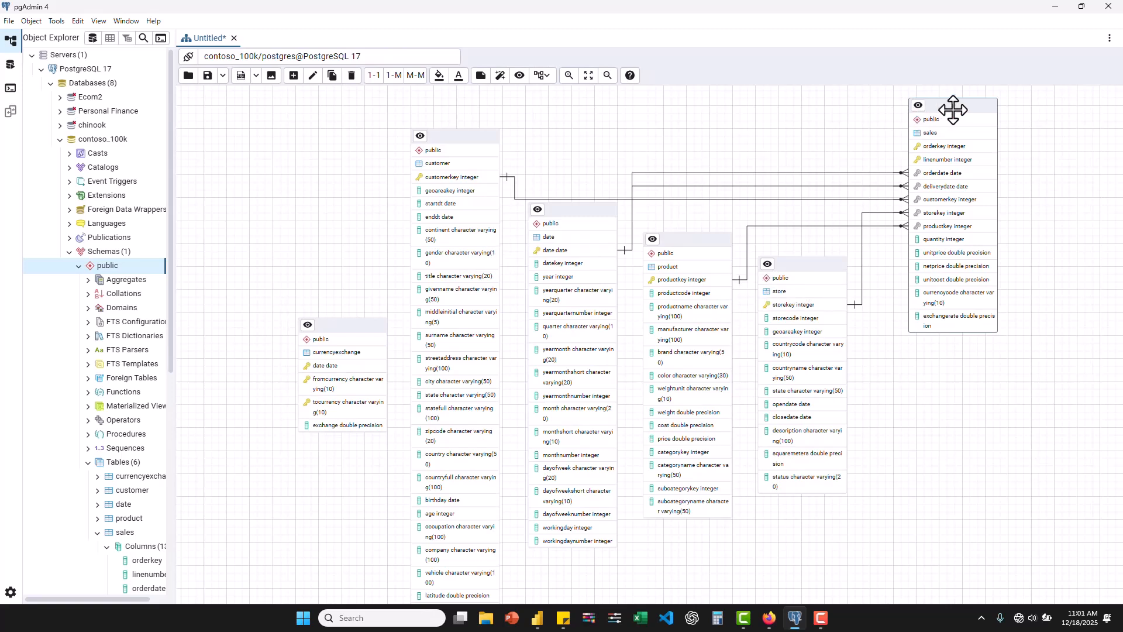
mouse_move(953, 110)
mouse_down()
mouse_move(915, 107)
mouse_move(961, 109)
mouse_up()
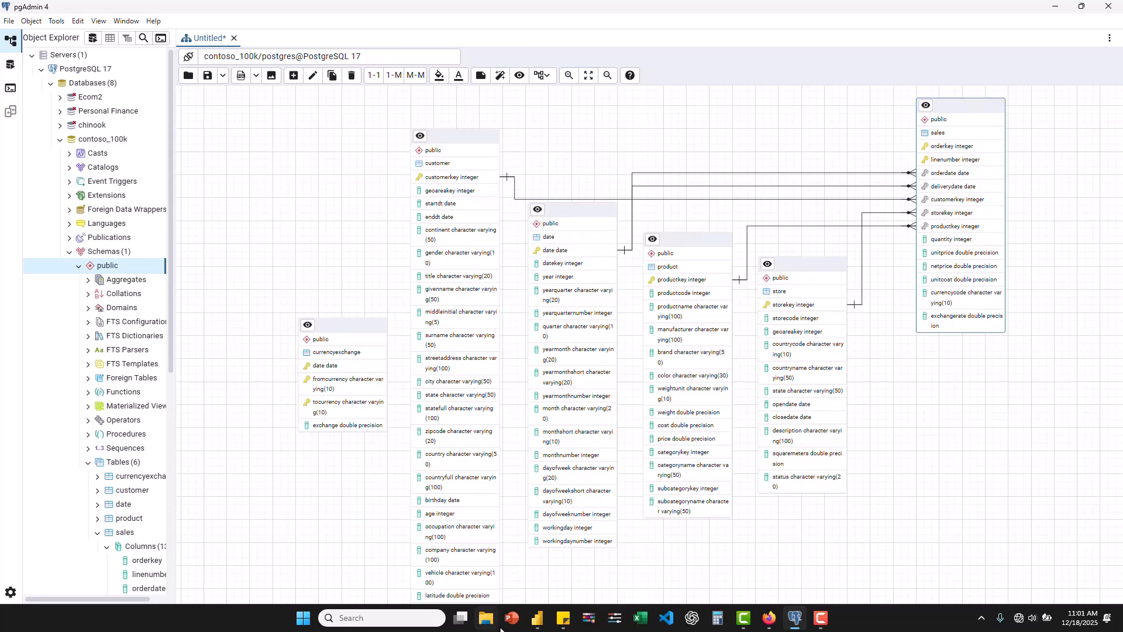
click(537, 618)
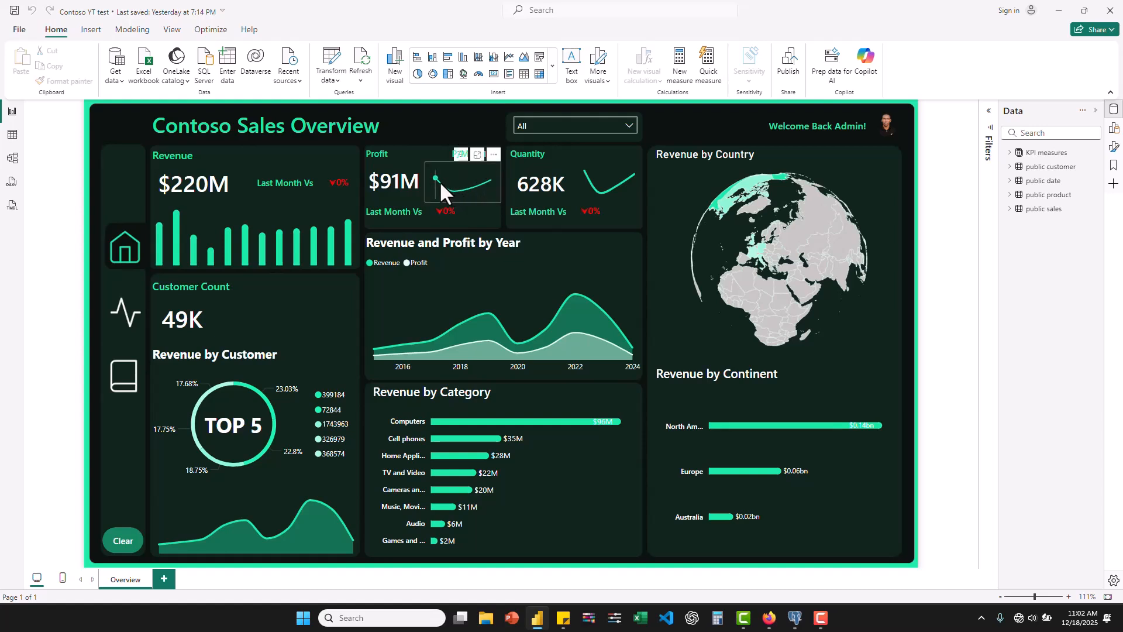
- Filter the Contoso Sales Overview dashboard to the year 2020 to view how its visuals respond
mouse_move(443, 181)
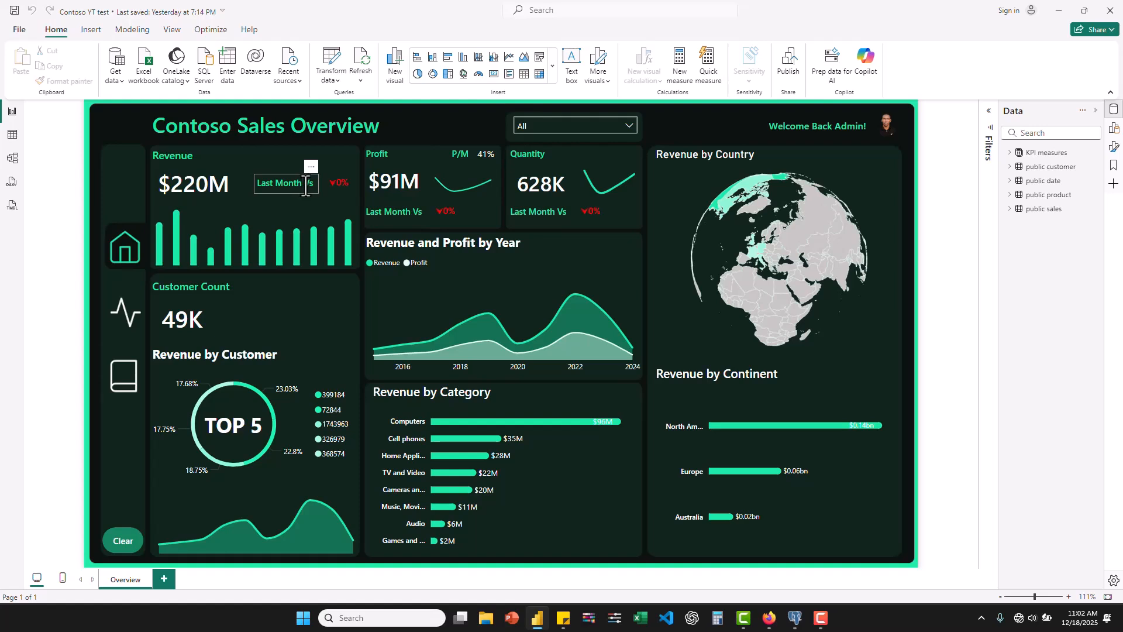
click(629, 126)
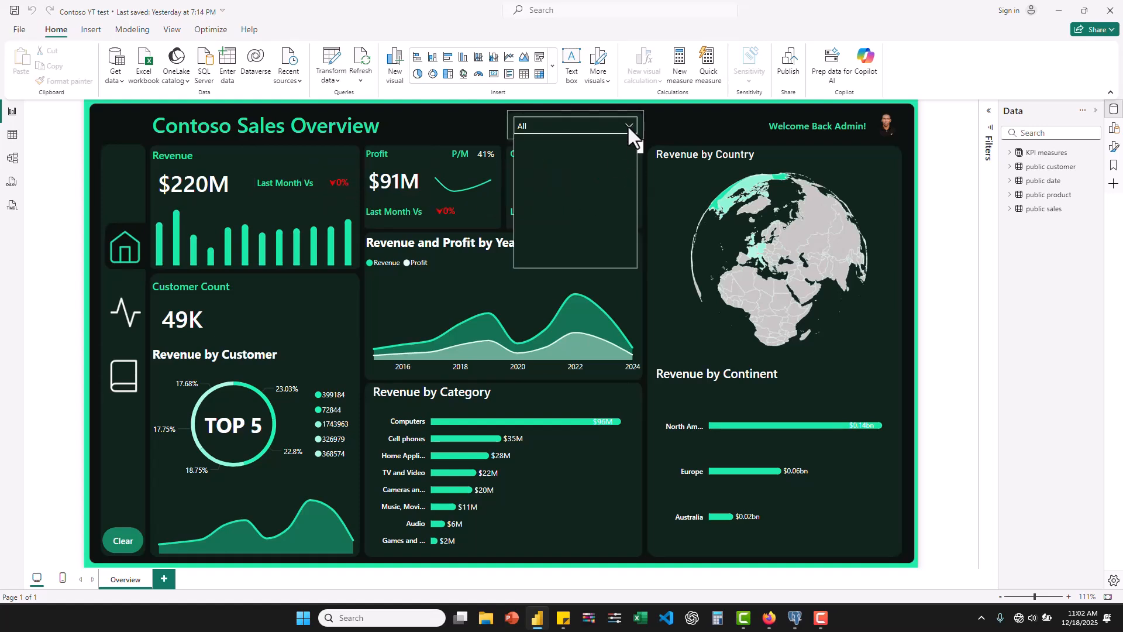
click(630, 221)
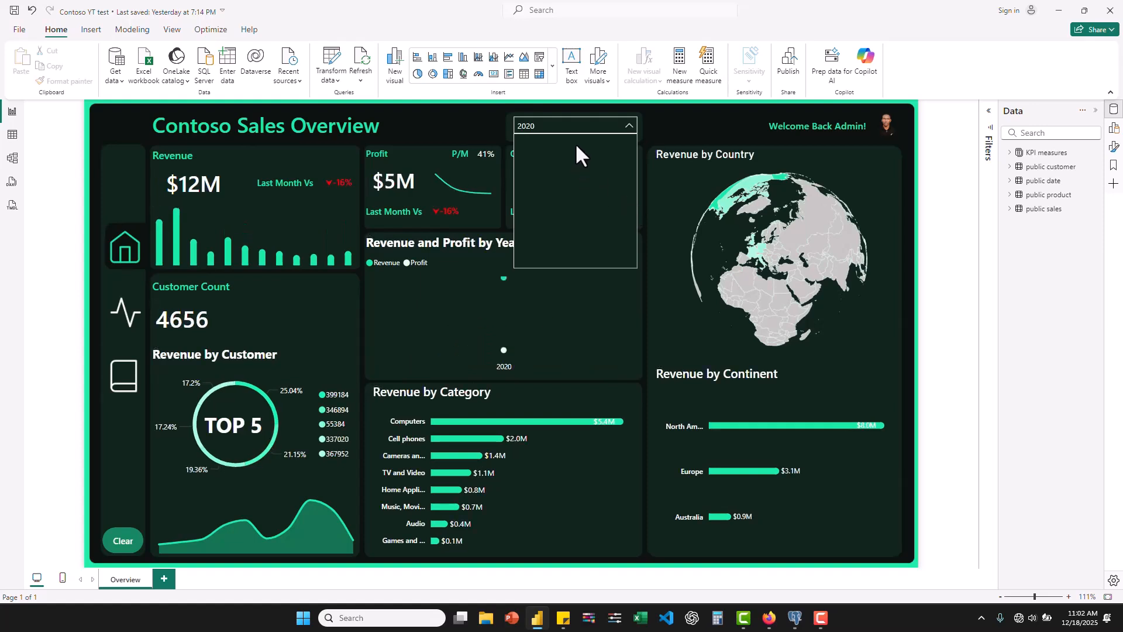
click(629, 124)
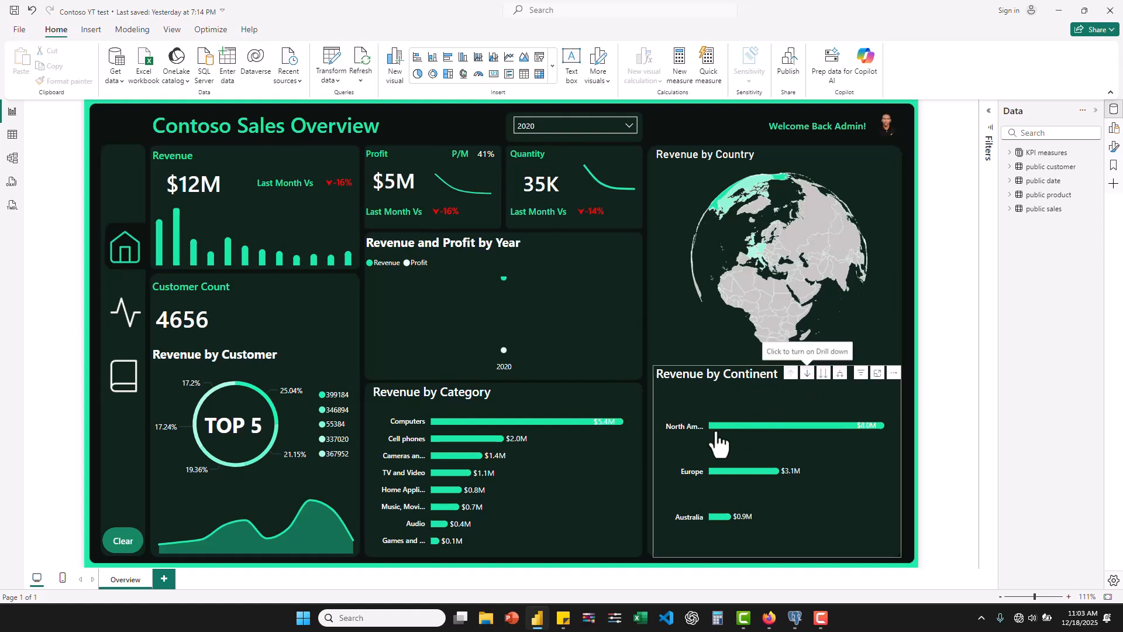
- Drill down into North America in the Revenue by Continent chart, and drill back up to the continent level
click(768, 427)
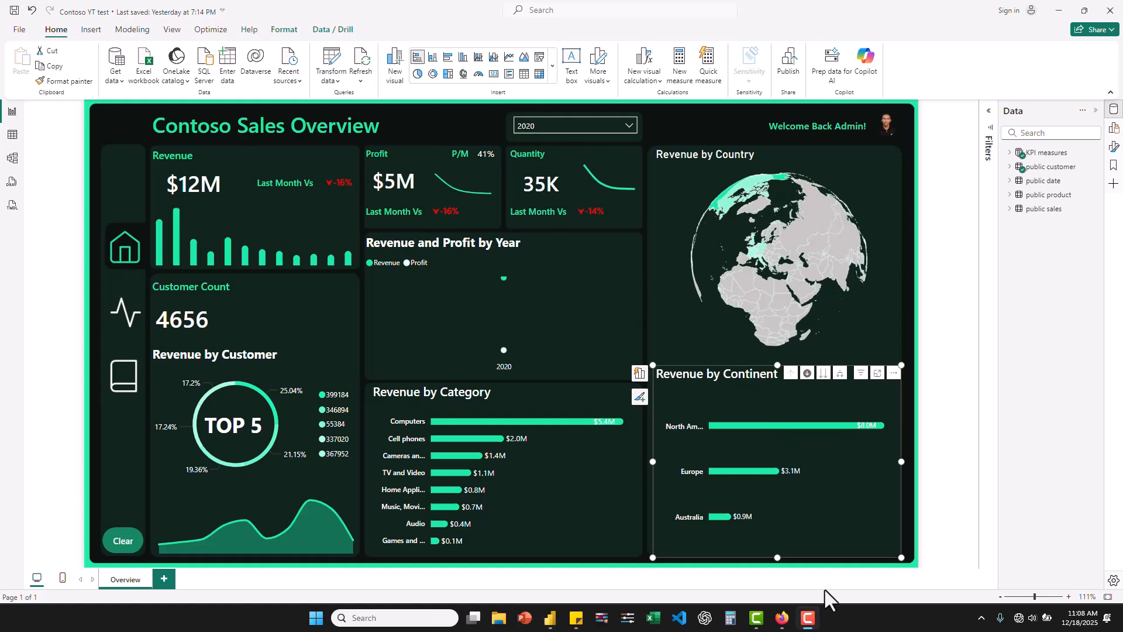
click(752, 426)
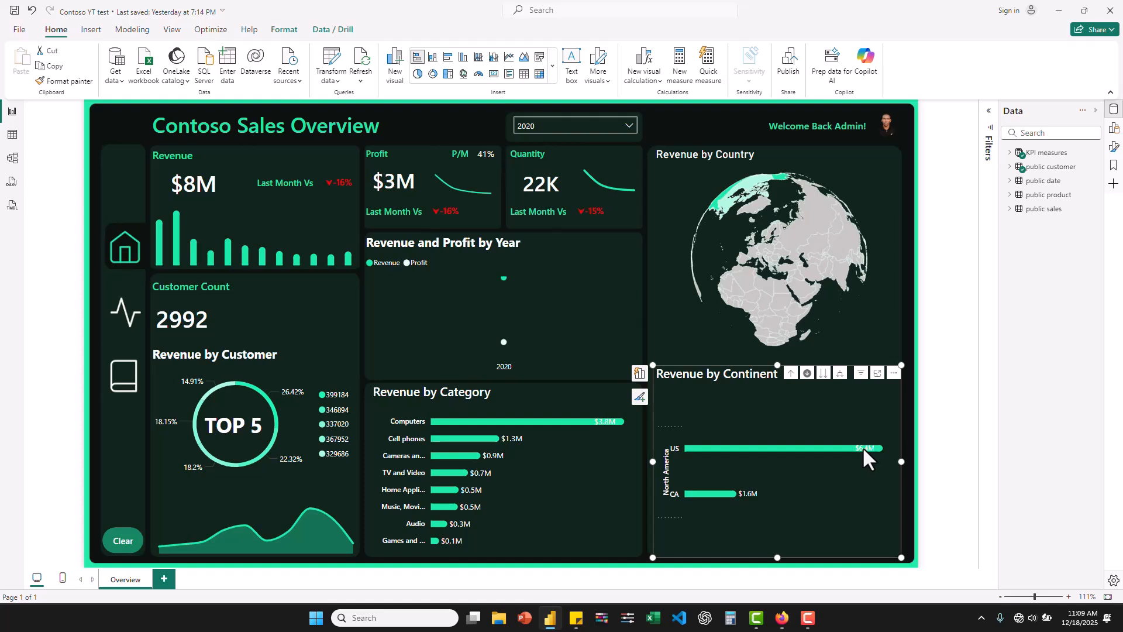
mouse_move(728, 507)
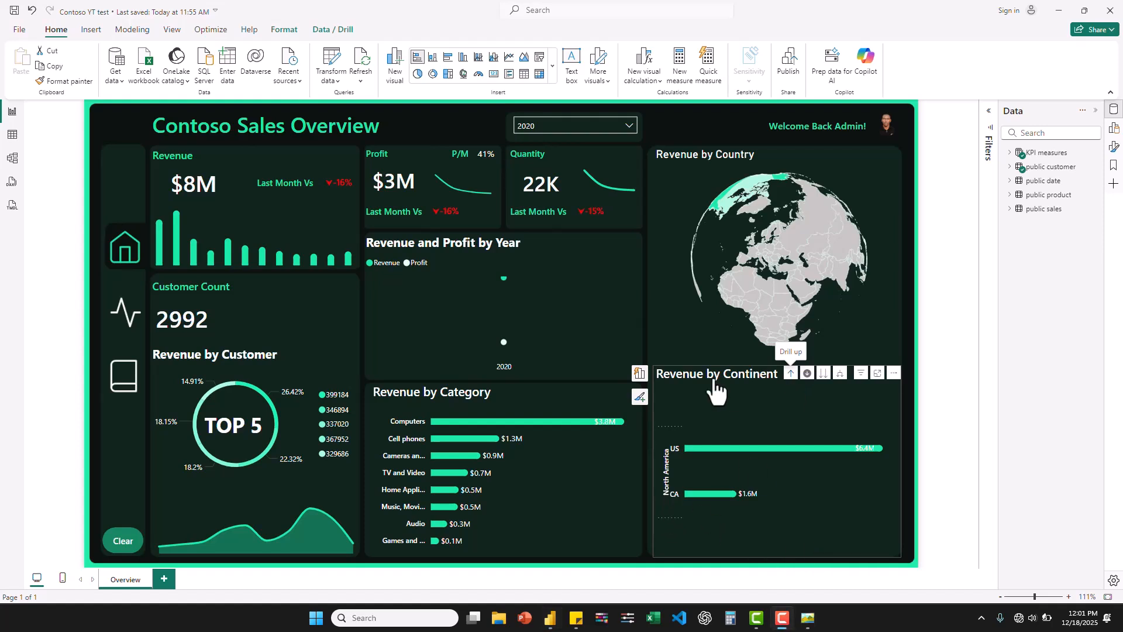
click(791, 374)
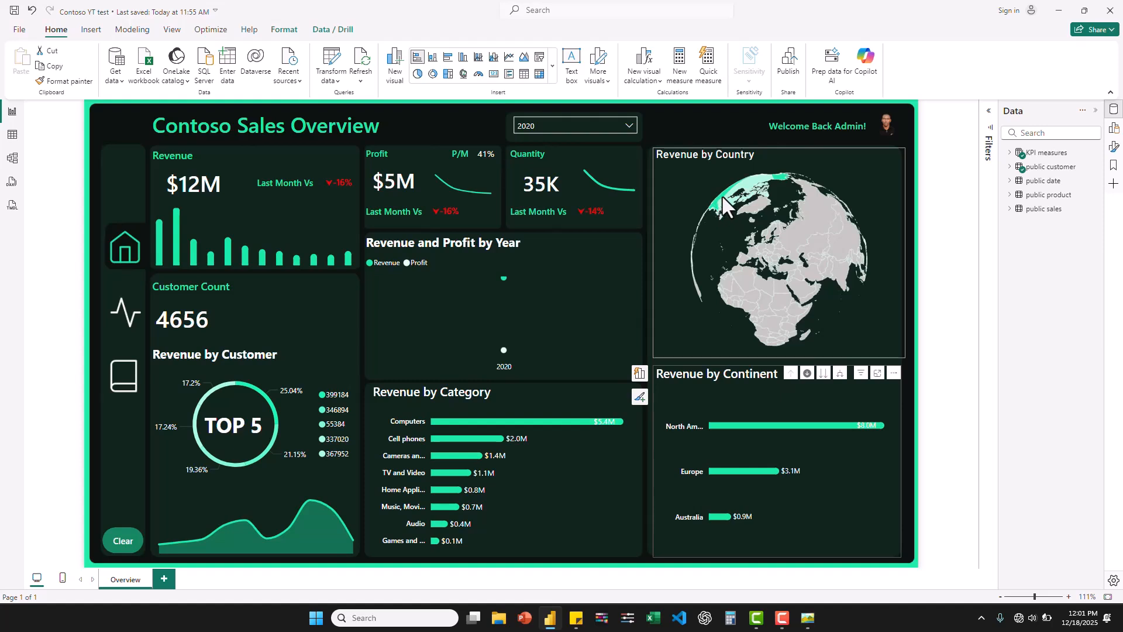
- Explore the United States on the Revenue by Country map and examine the Revenue by Customer visuals
mouse_move(726, 205)
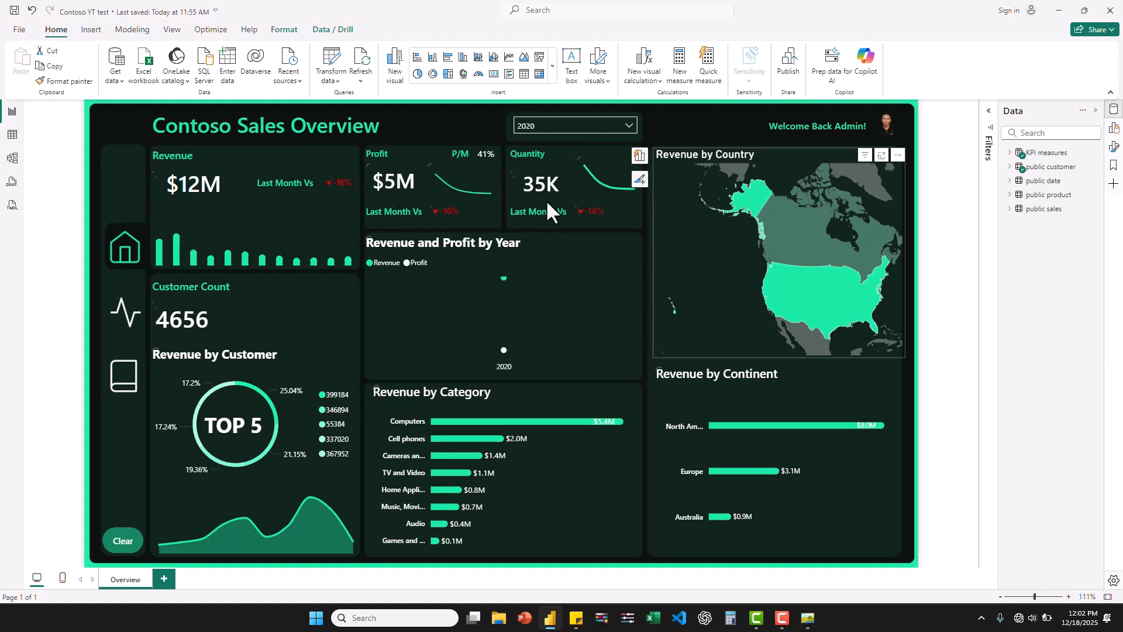
click(756, 257)
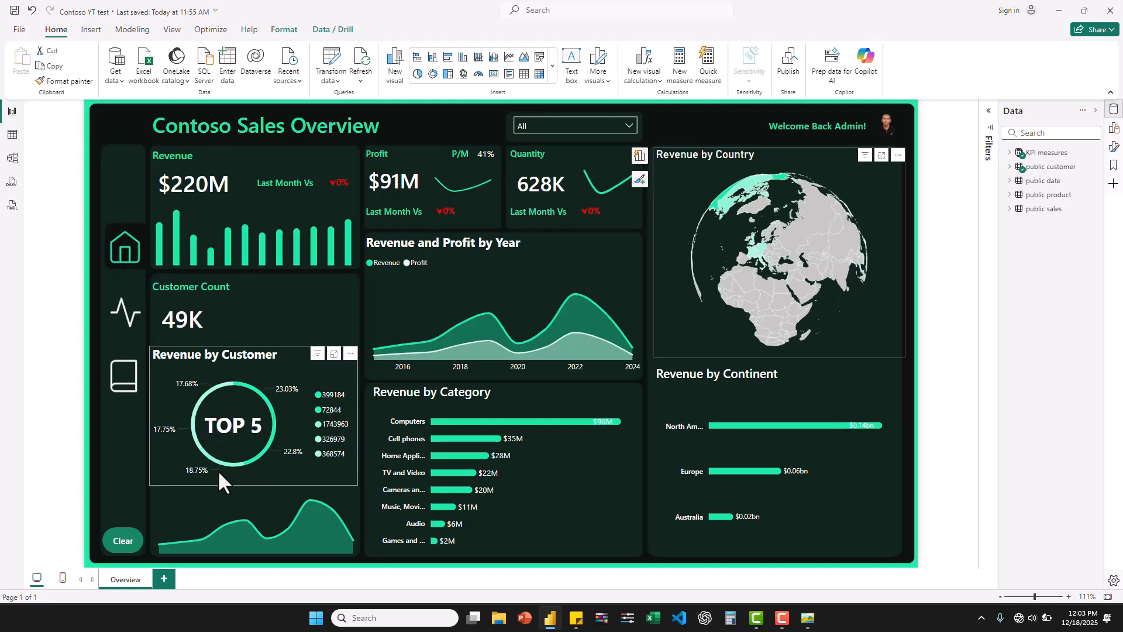
mouse_move(192, 538)
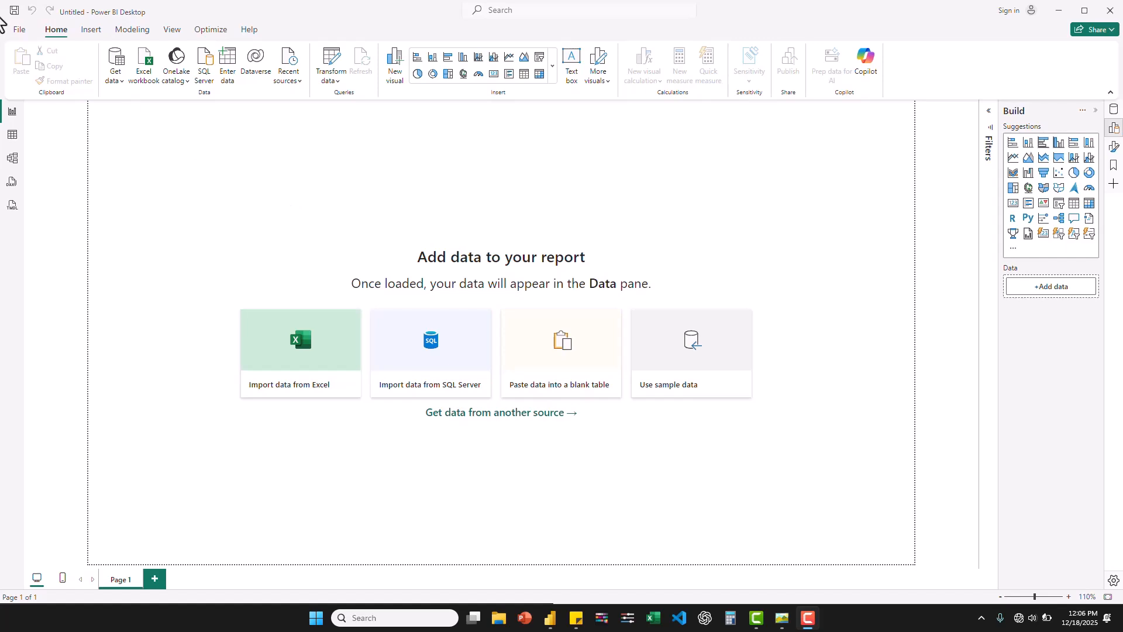
- Search the full list of data sources for "postg" and start a connection with the PostgreSQL database connector
click(110, 80)
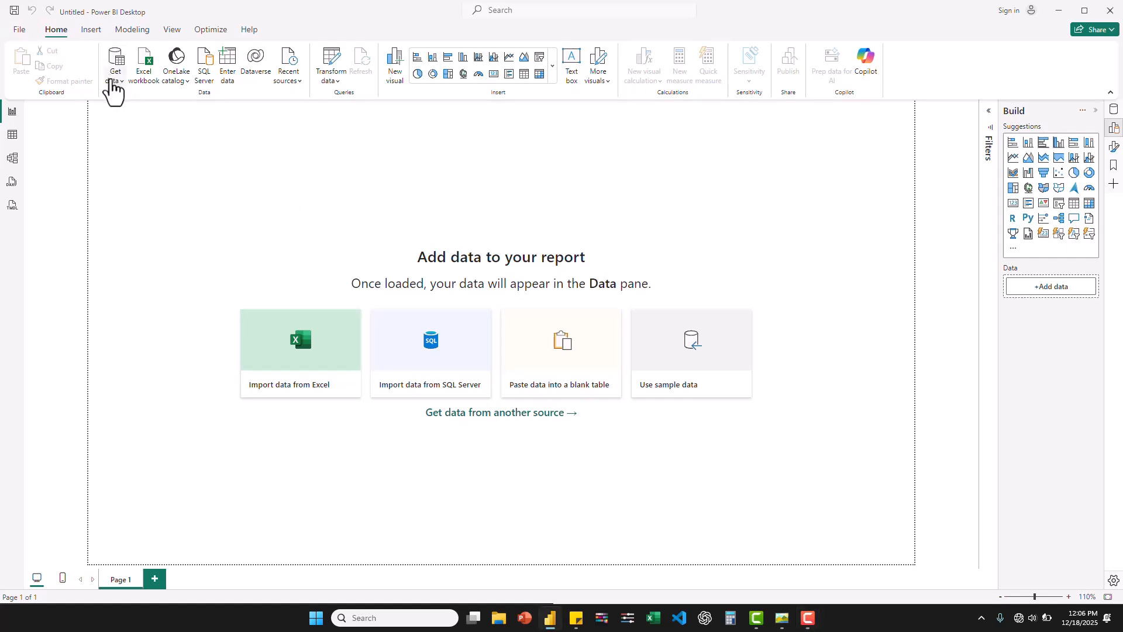
click(112, 82)
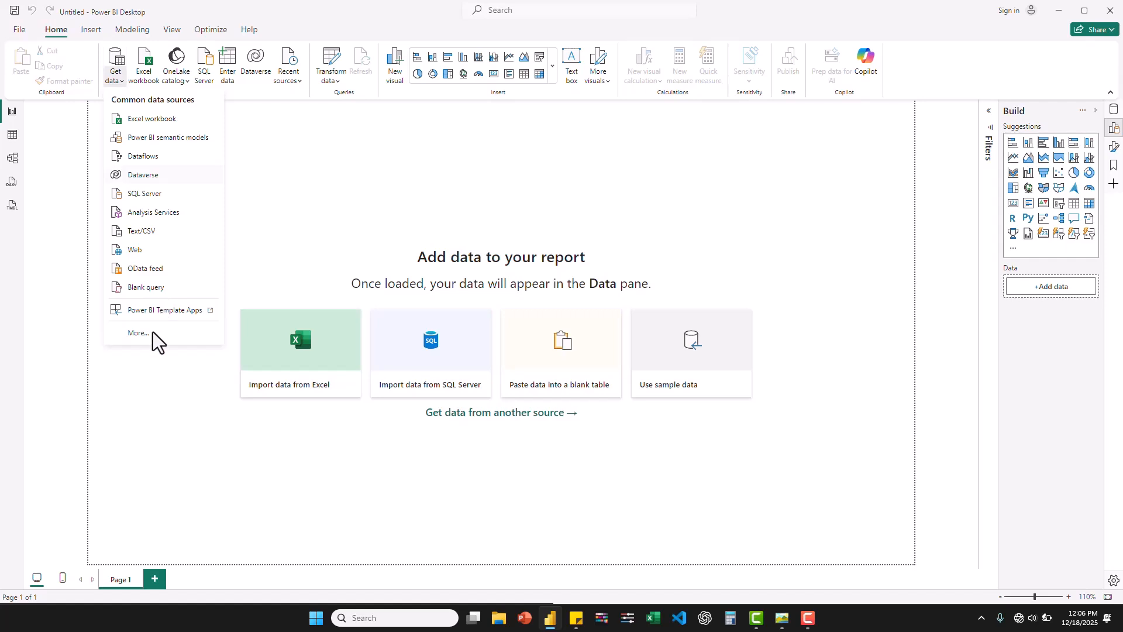
click(136, 332)
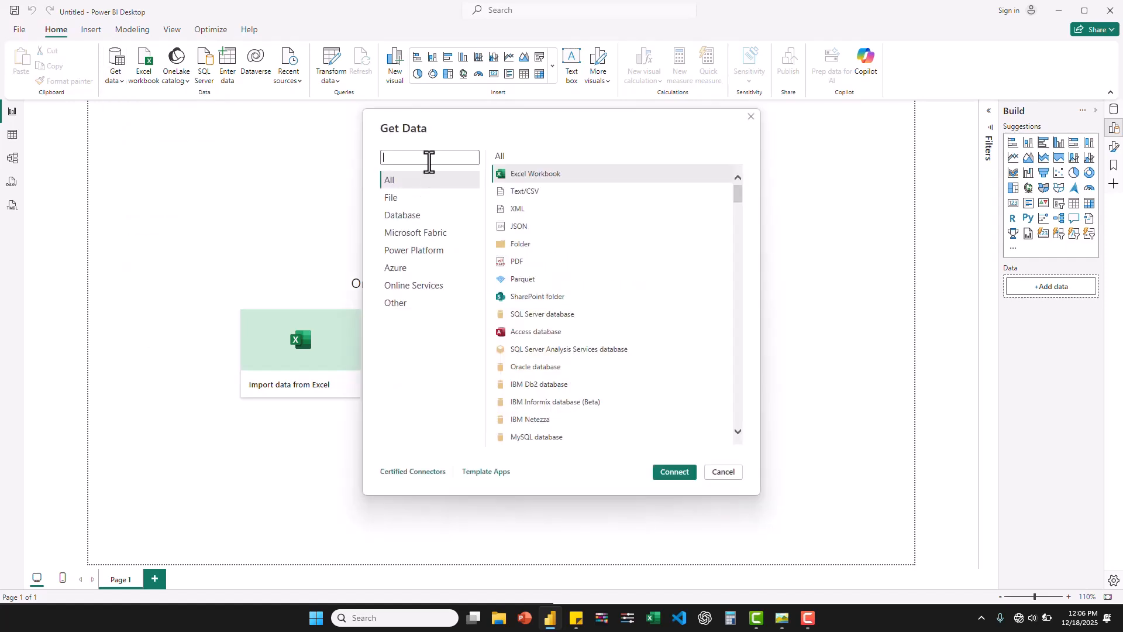
text(postg)
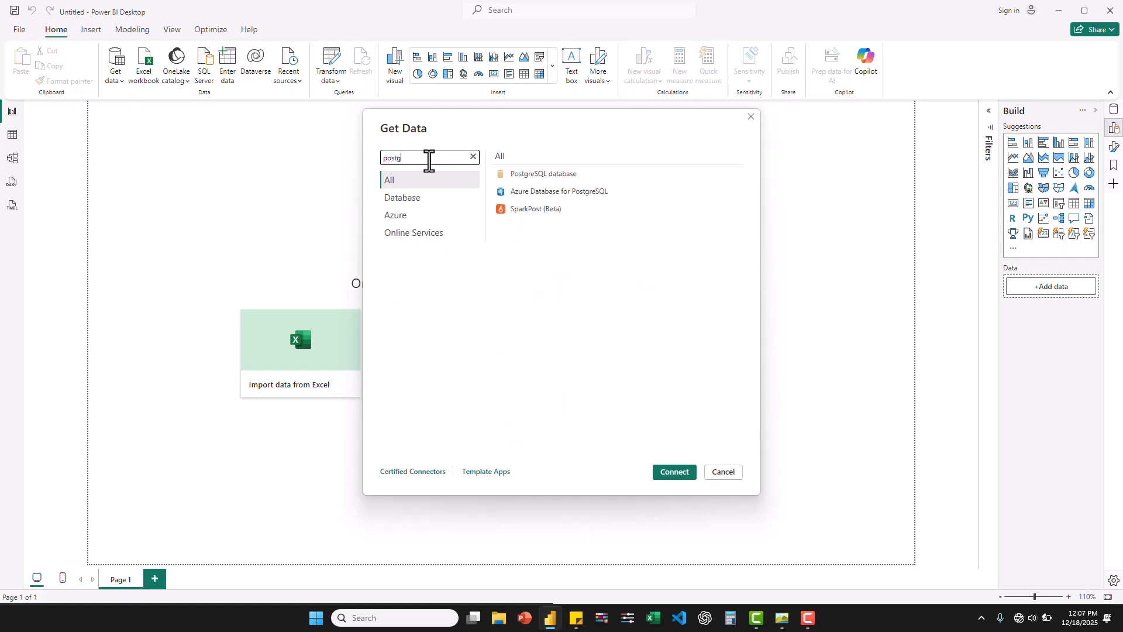
click(531, 177)
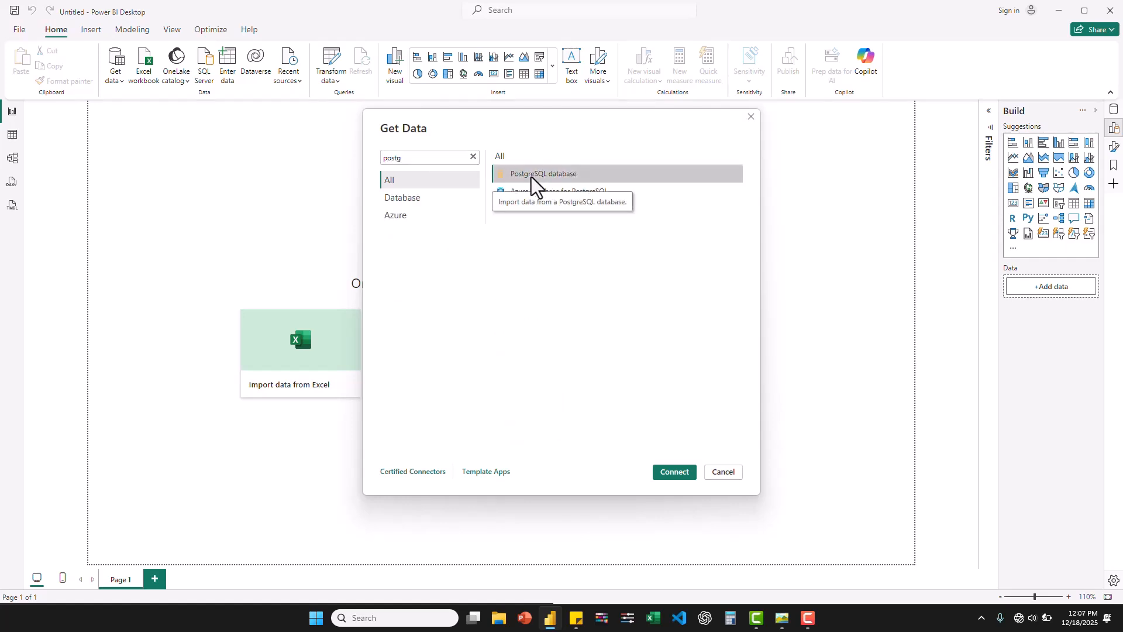
double_click(531, 177)
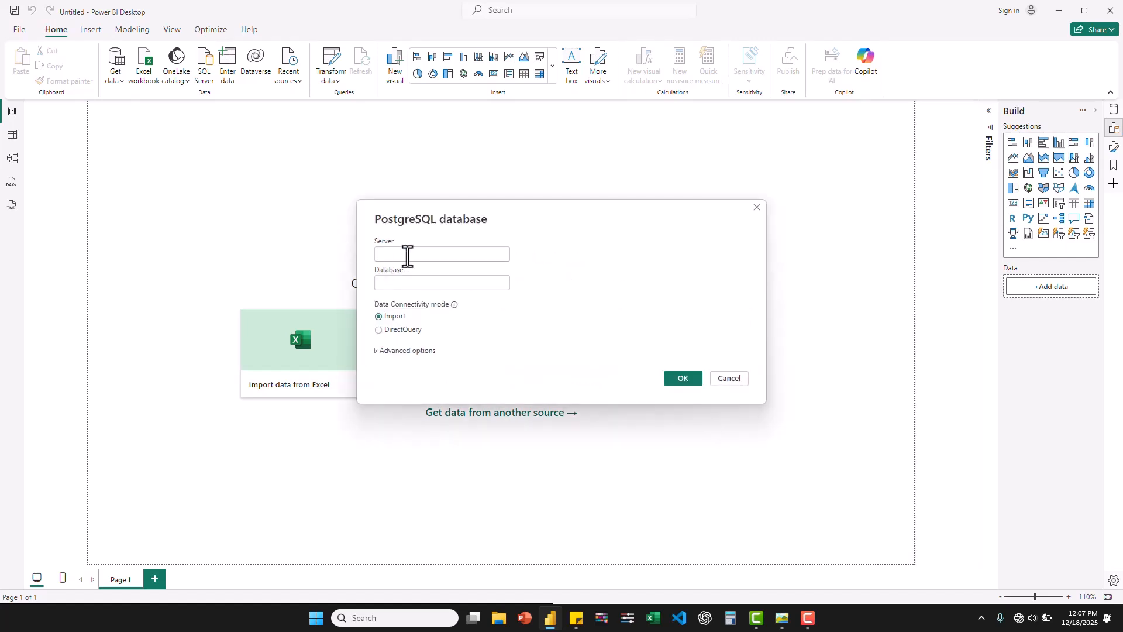
- Connect to the contoso_100k database on the localhost server
text(localhost)
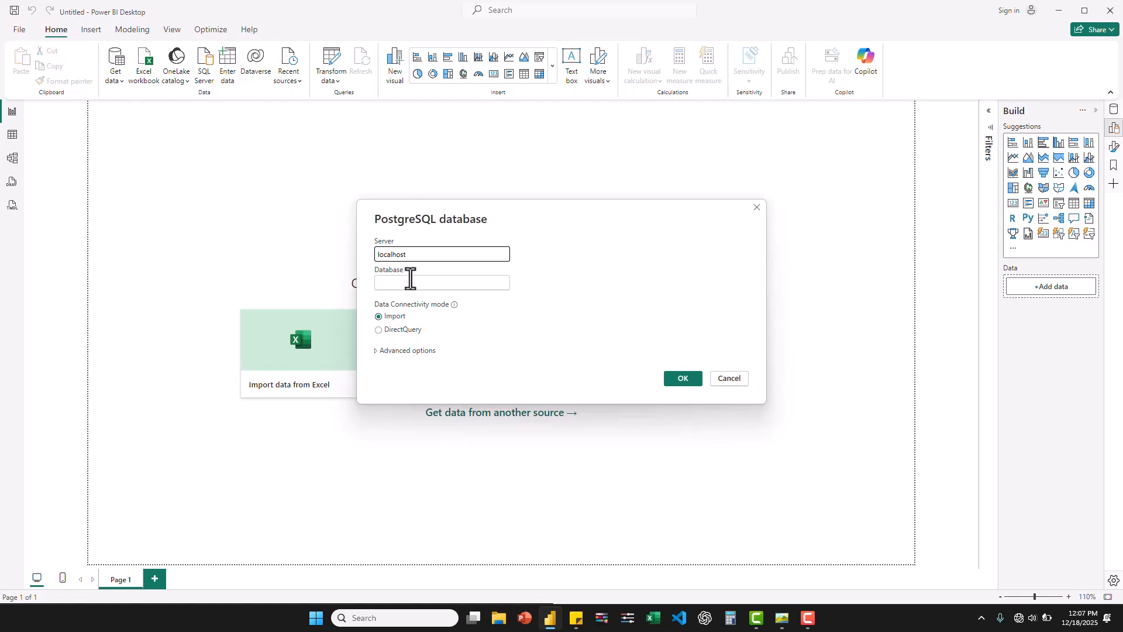
click(410, 283)
text(contoso)
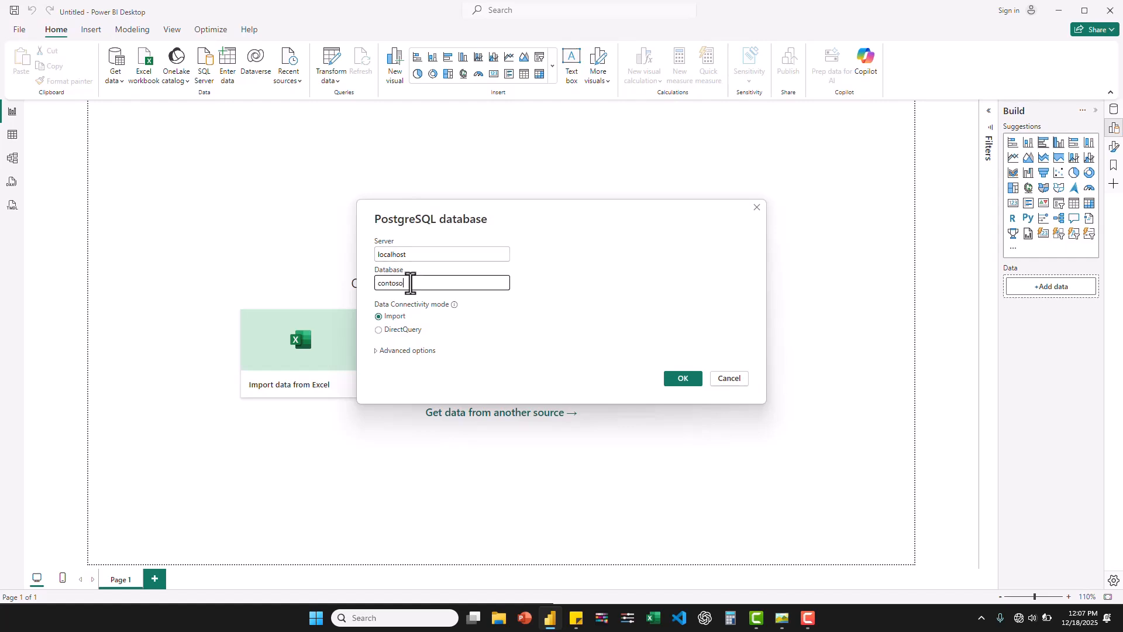
text(_100k)
click(680, 377)
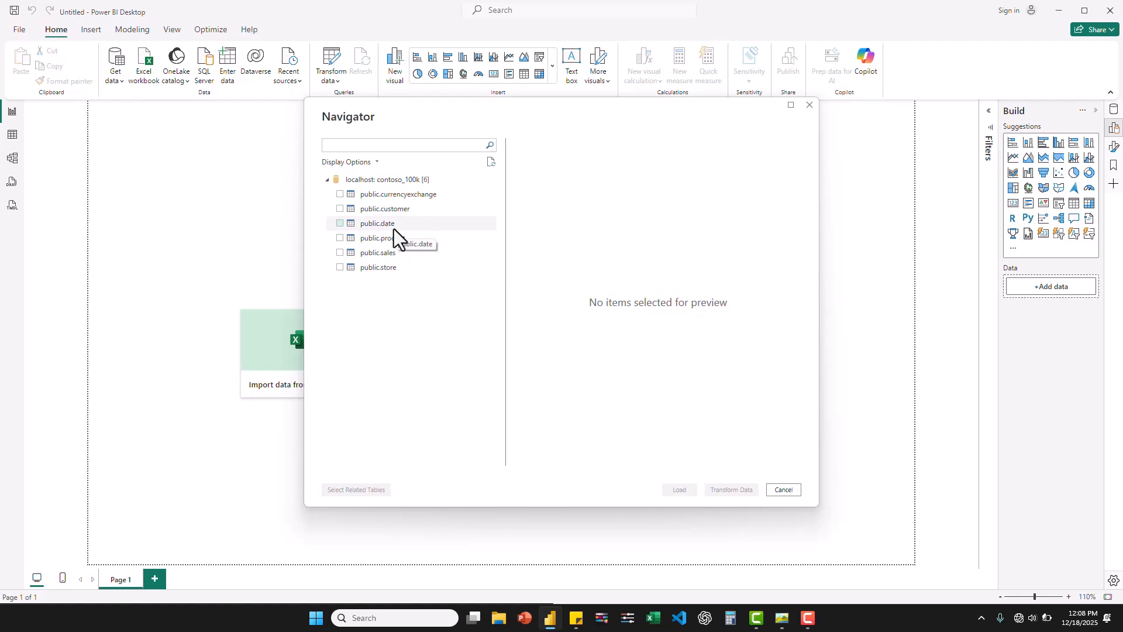
- Select the public.customer, public.date, public.product and public.sales tables and open them in the Power Query Editor for transformation
click(338, 210)
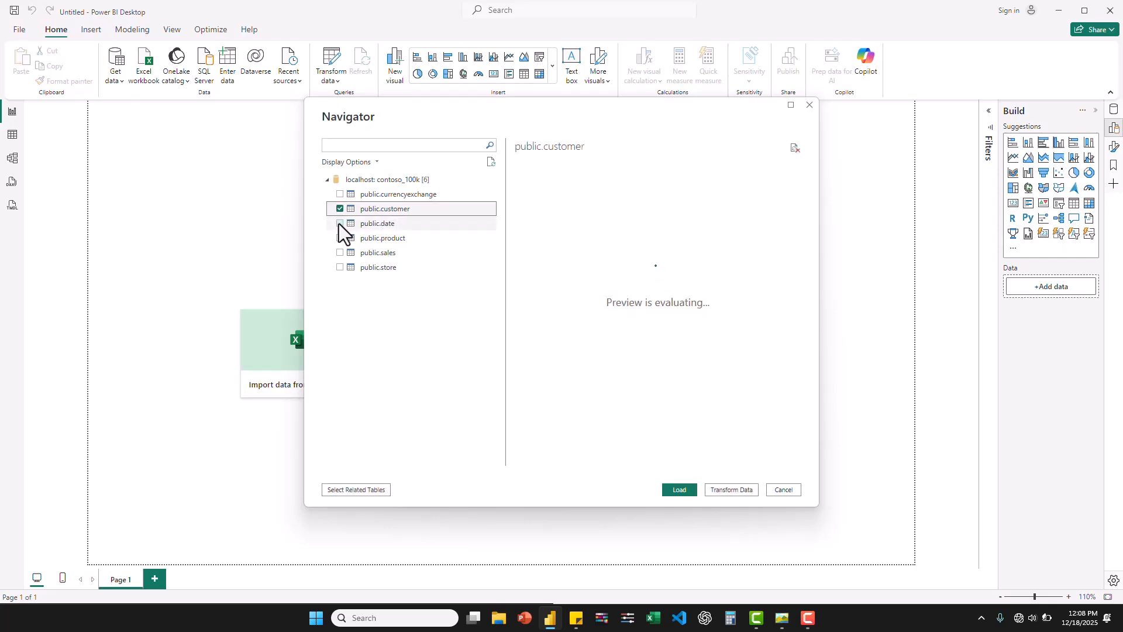
click(340, 223)
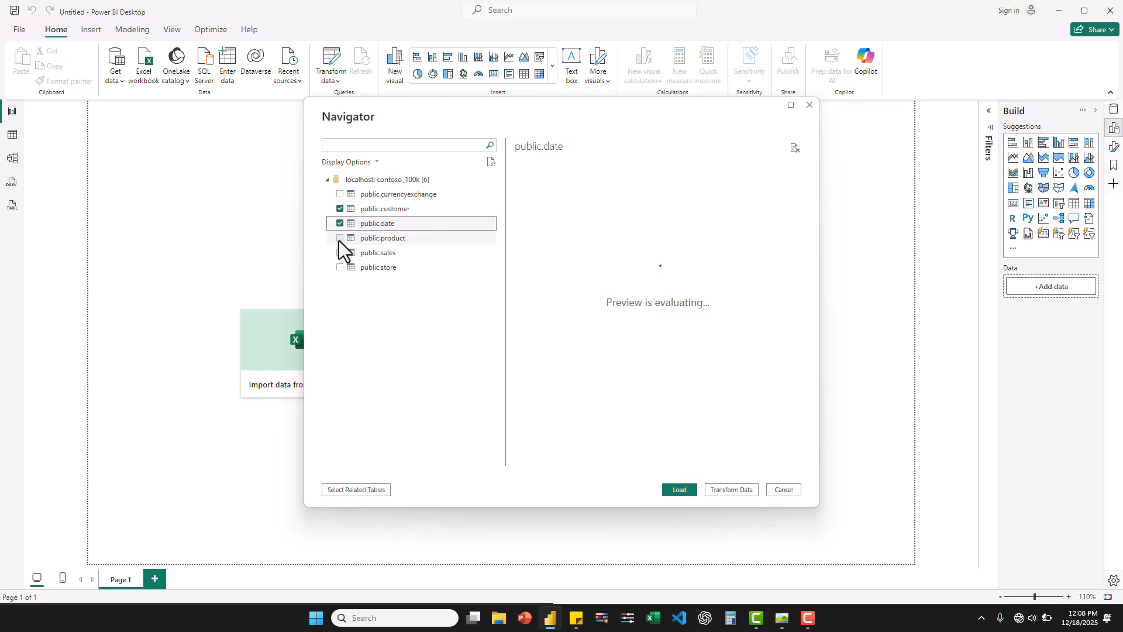
click(339, 238)
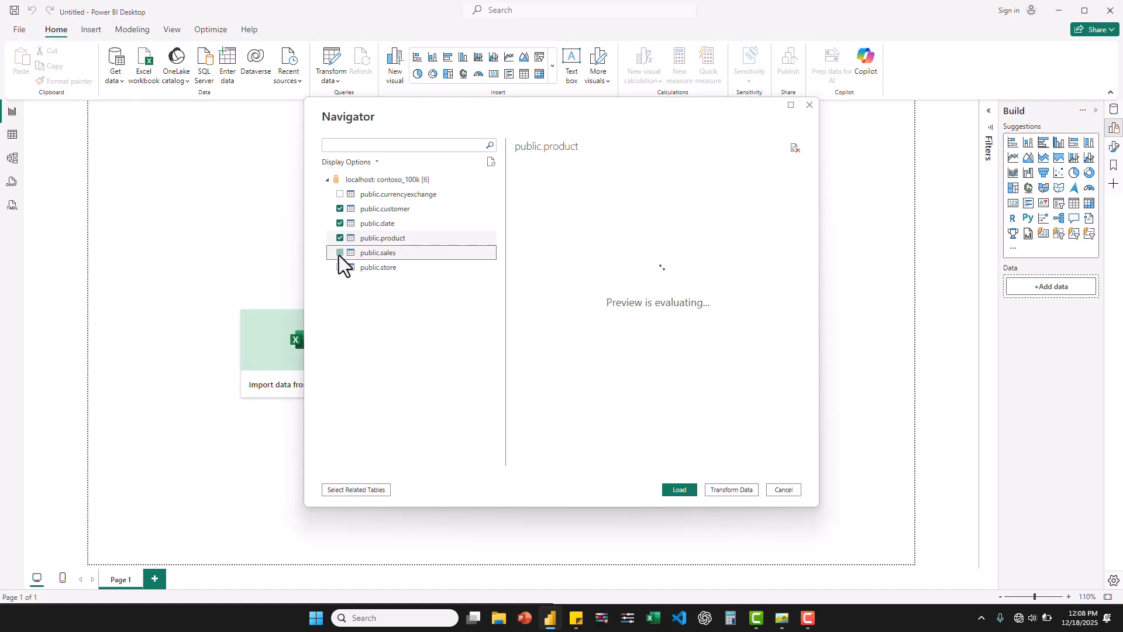
click(340, 253)
click(739, 490)
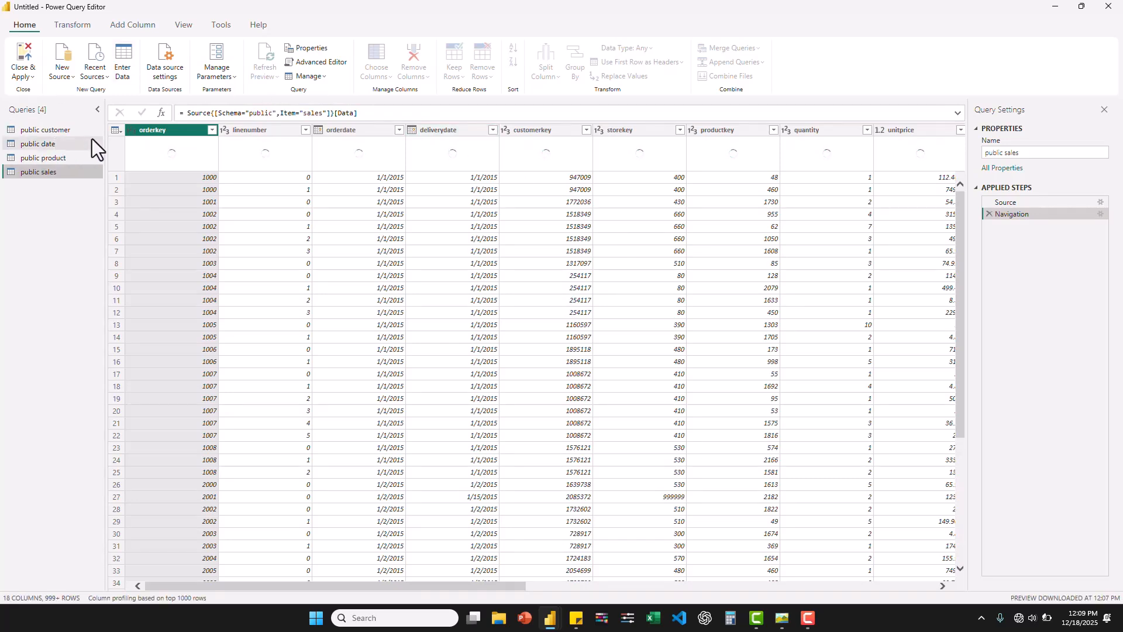
- Keep only the customerkey, continent, city, state, statefull, countryfull and public.sales columns in the public customer query
click(50, 132)
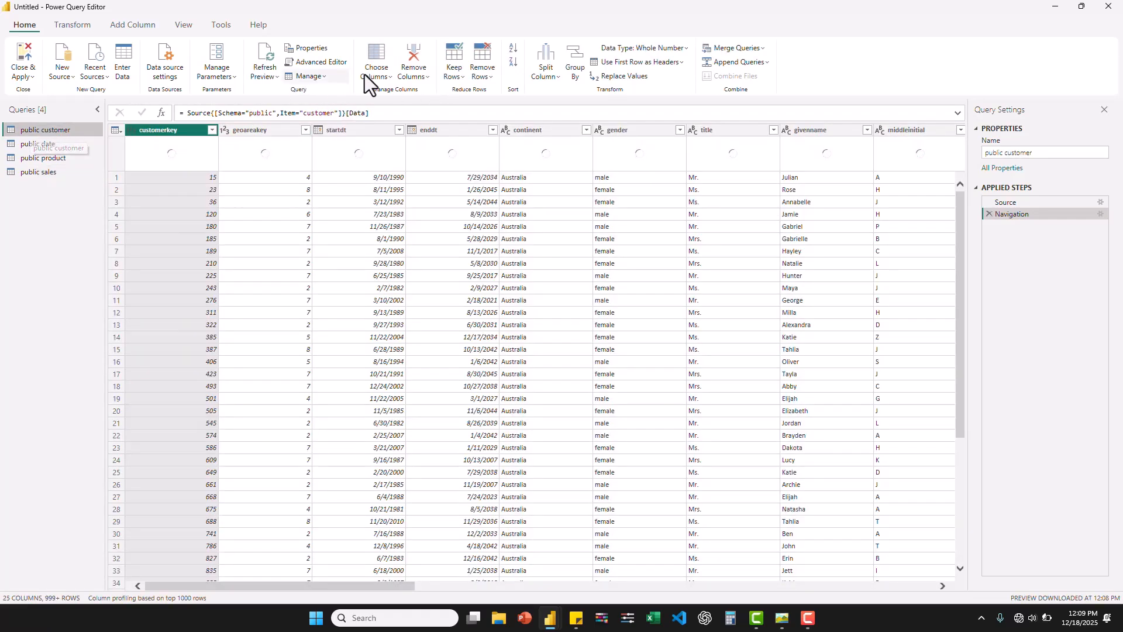
click(377, 75)
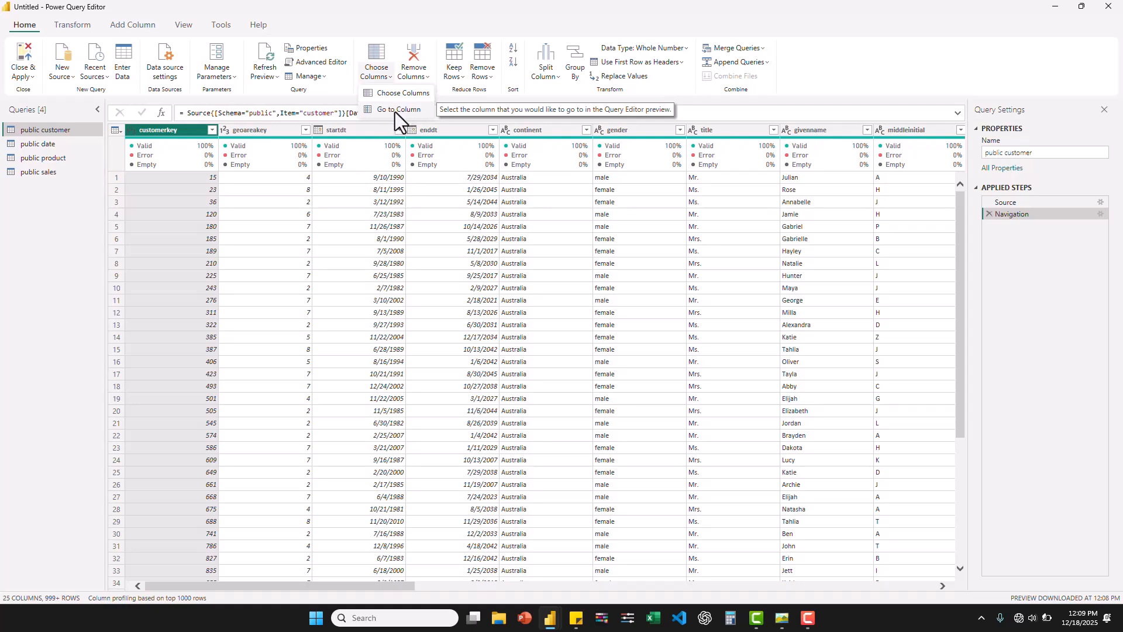
click(392, 91)
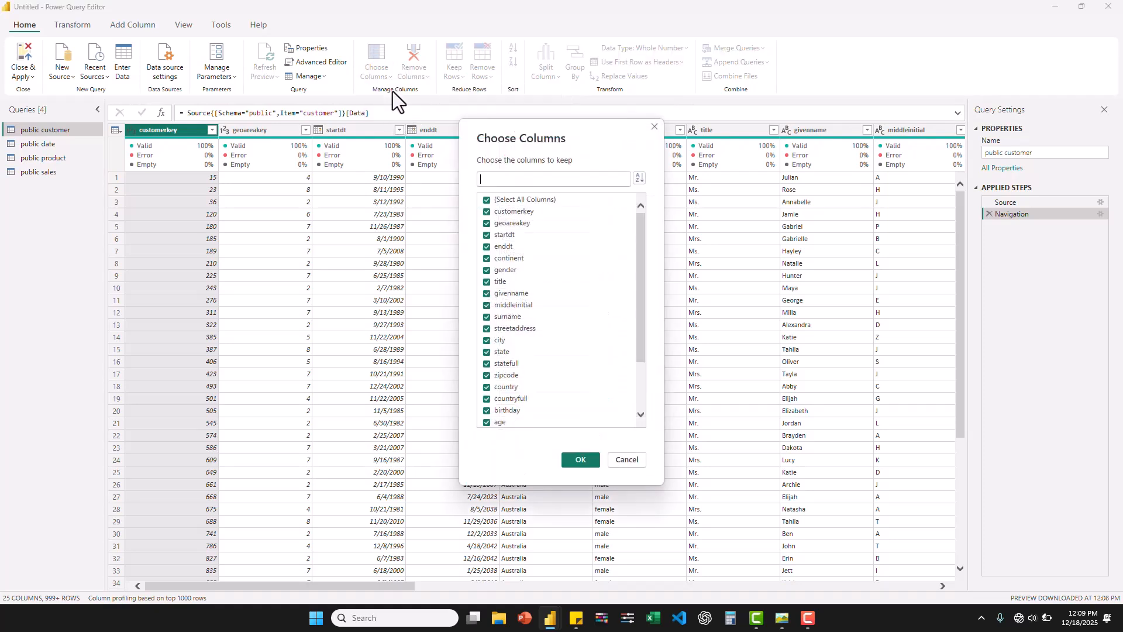
click(486, 223)
scroll(612, 328, down, 2)
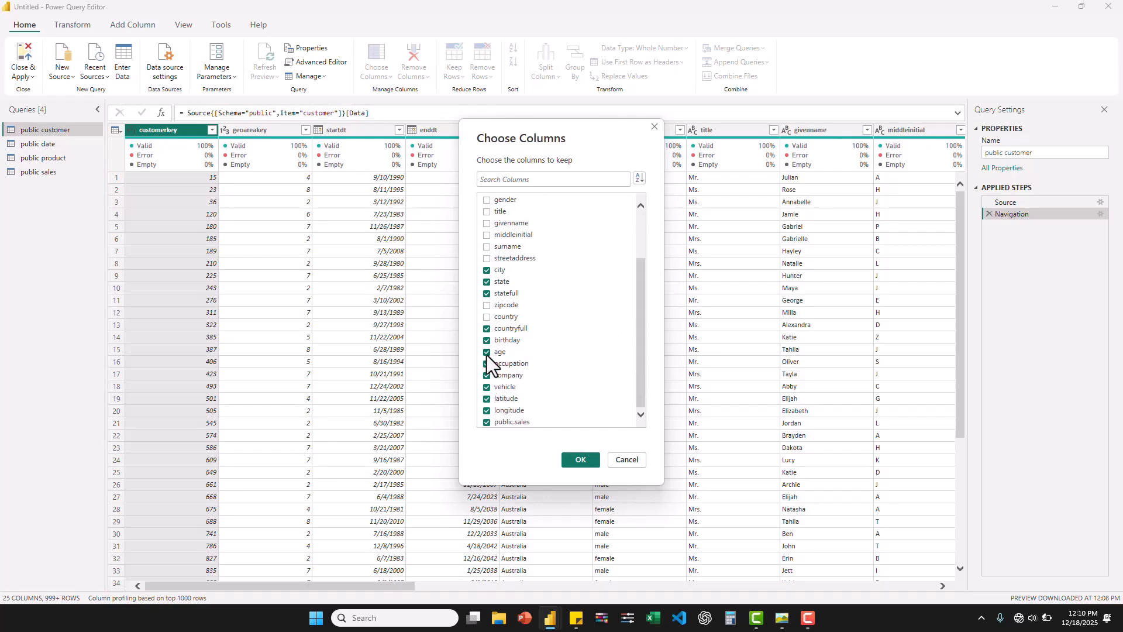
mouse_move(642, 296)
mouse_down()
mouse_move(644, 248)
mouse_move(641, 283)
mouse_up()
click(580, 459)
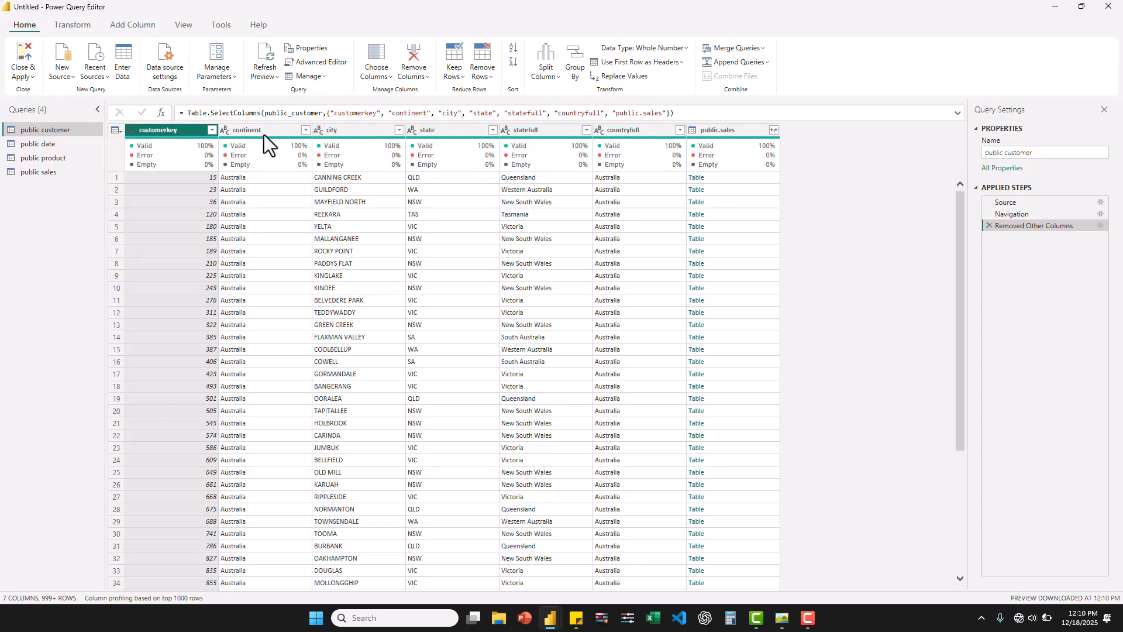
- Keep only the productkey, productname, categoryname, subcategoryname and public.sales columns in the public product query
click(52, 144)
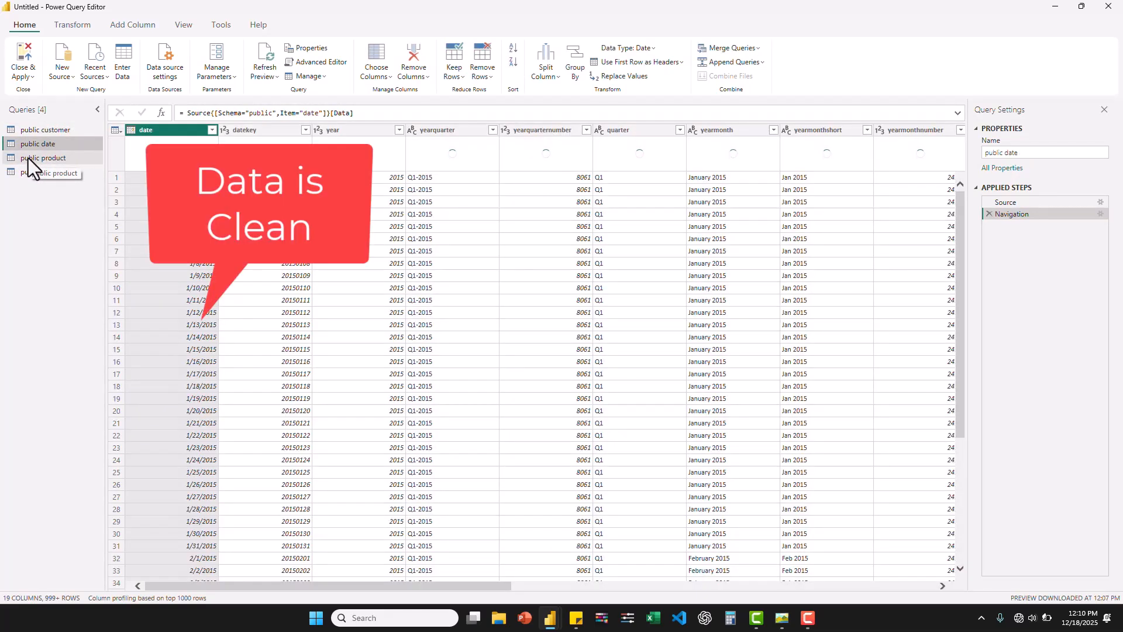
click(28, 158)
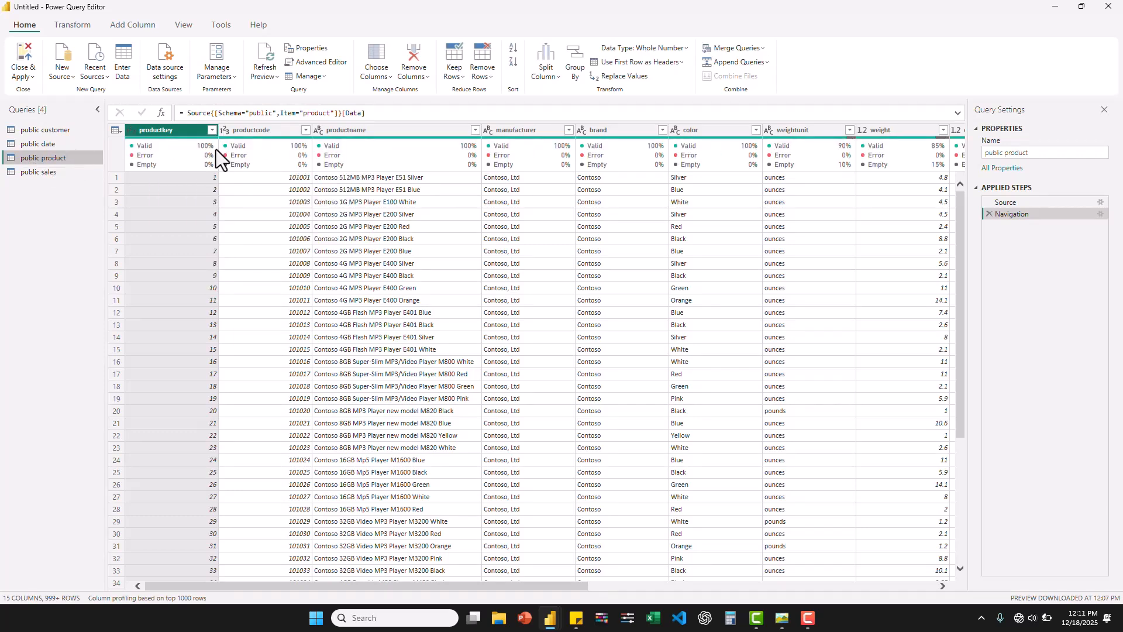
click(385, 77)
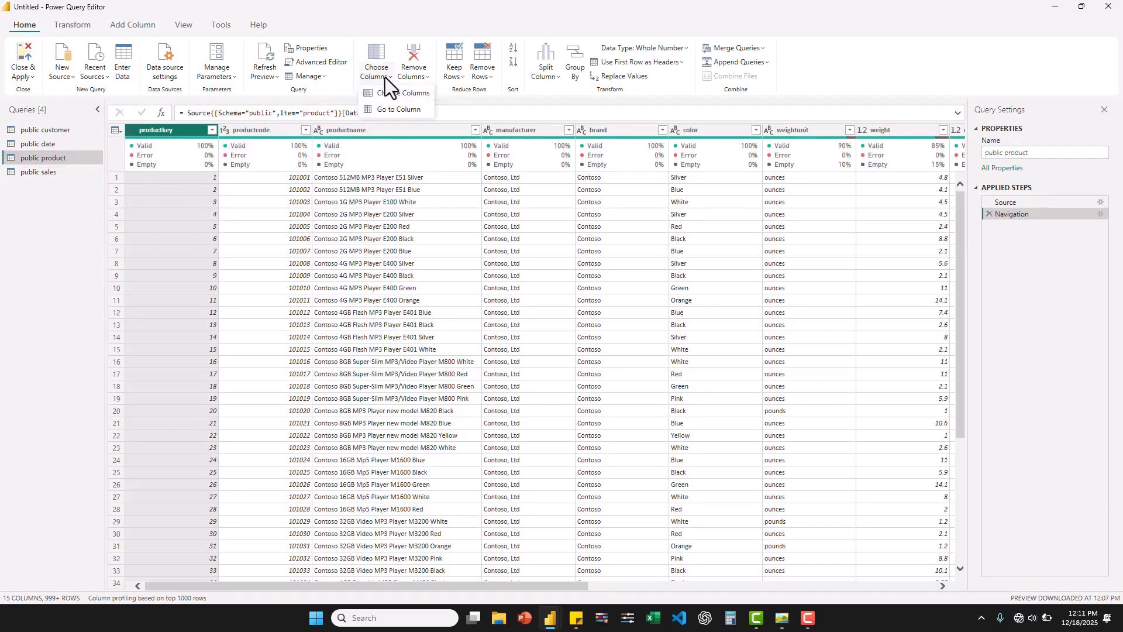
click(405, 96)
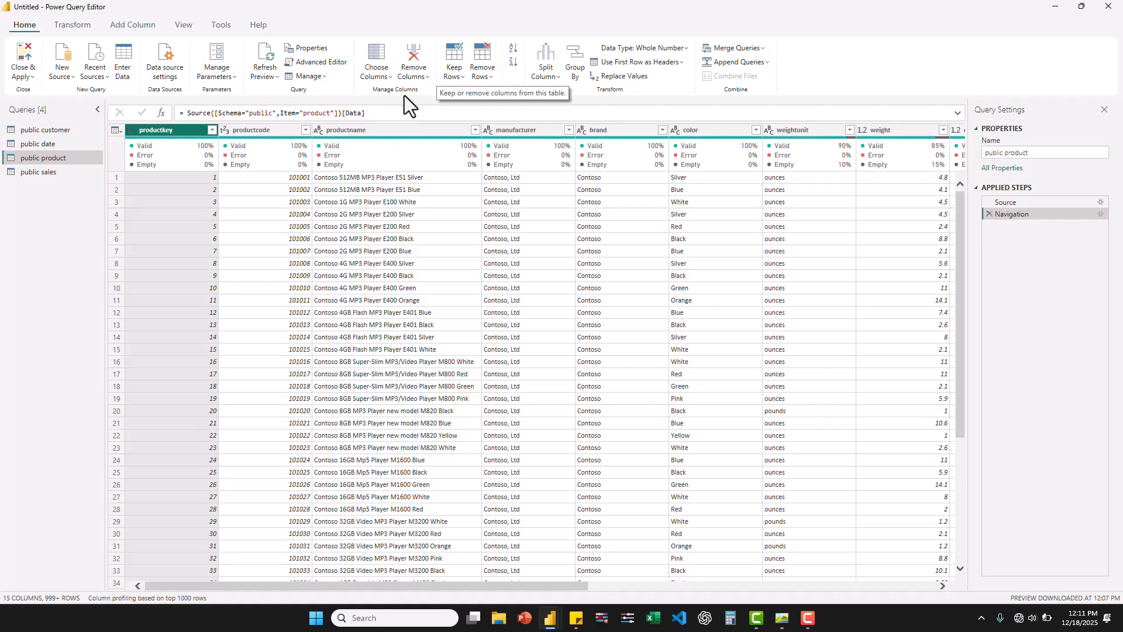
click(487, 223)
click(486, 247)
click(486, 258)
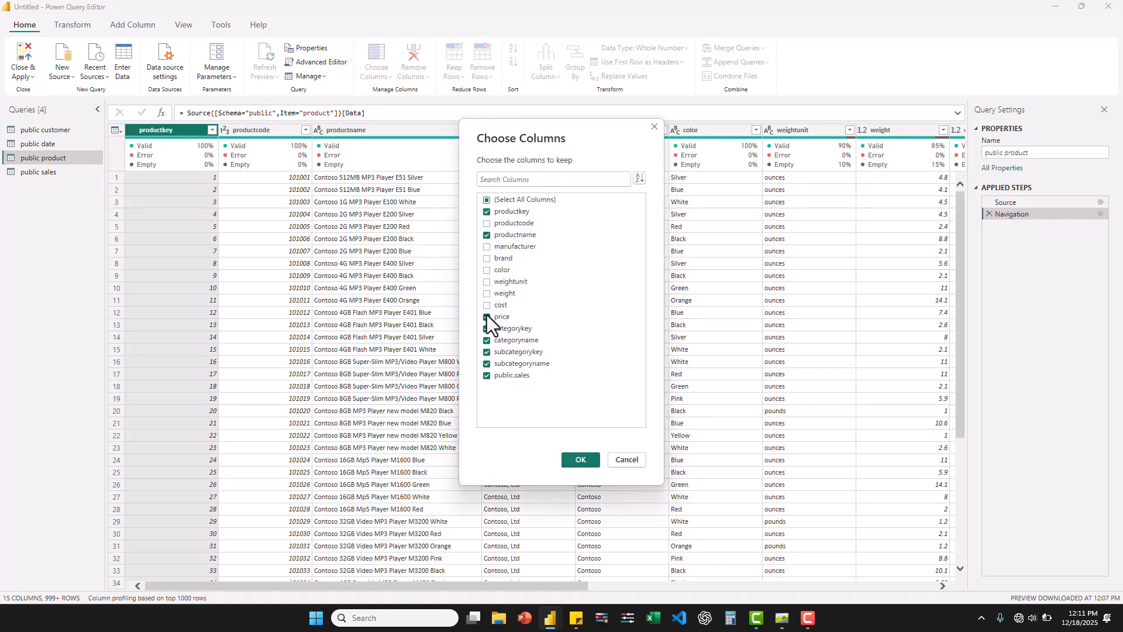
key(Return)
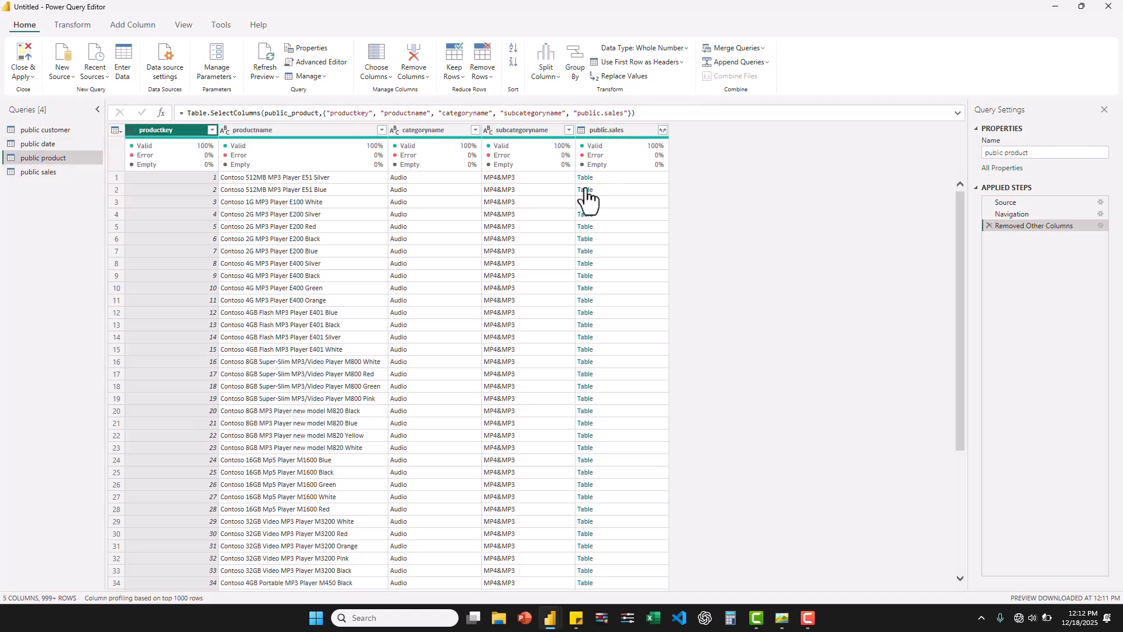
- Remove the orderkey, linenumber, deliverydate, storekey, netprice and currencycode columns from the public sales query
click(41, 172)
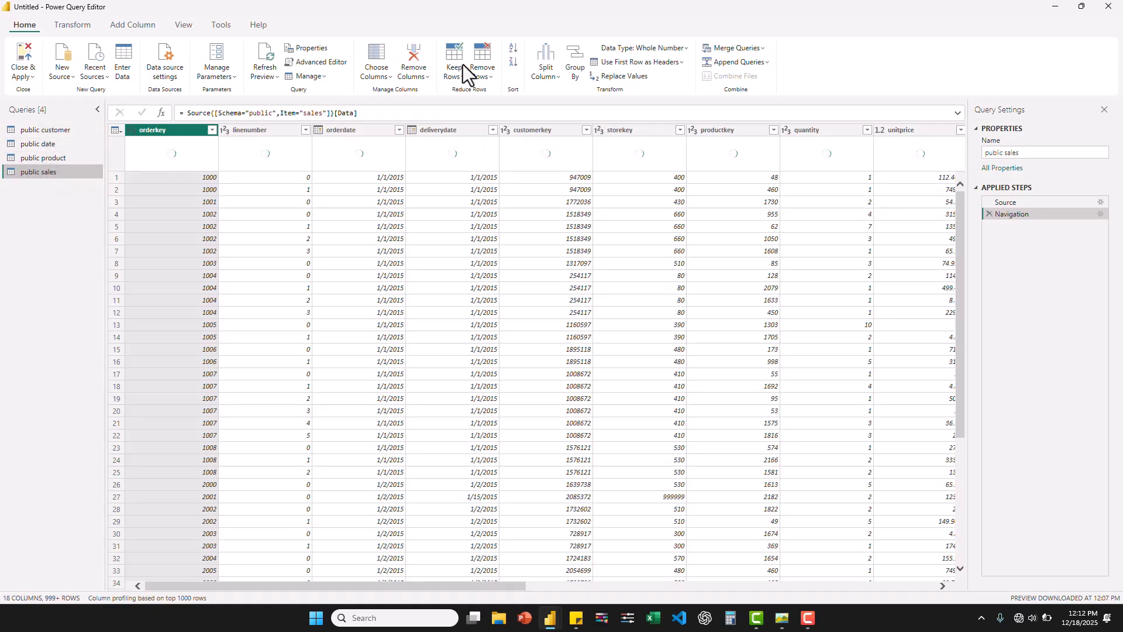
click(383, 79)
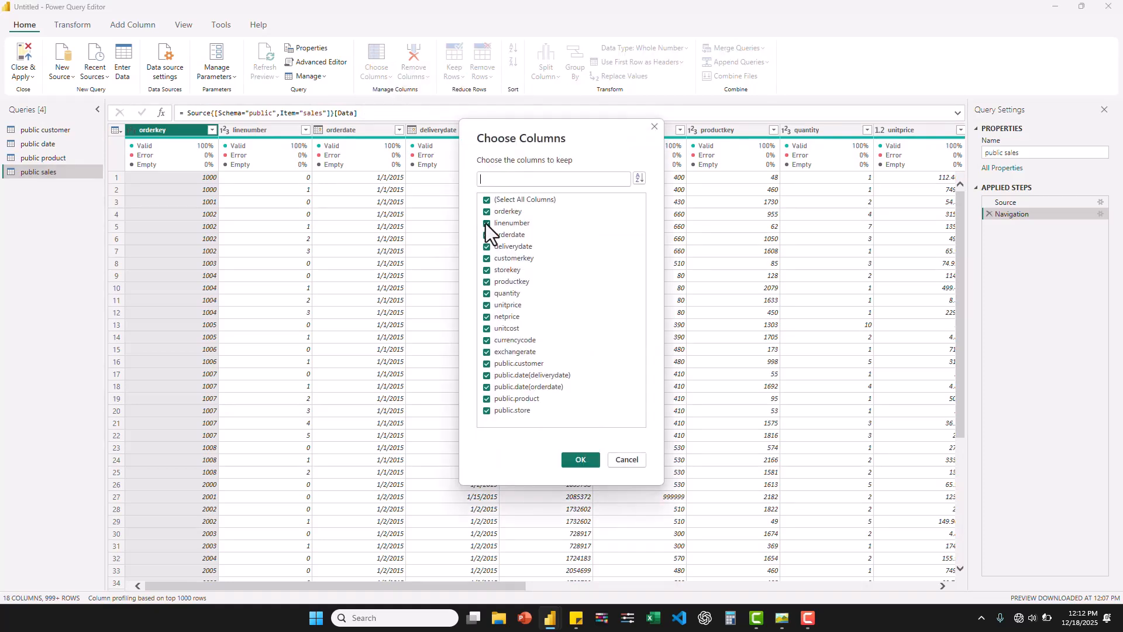
click(487, 211)
click(487, 223)
click(486, 247)
click(581, 458)
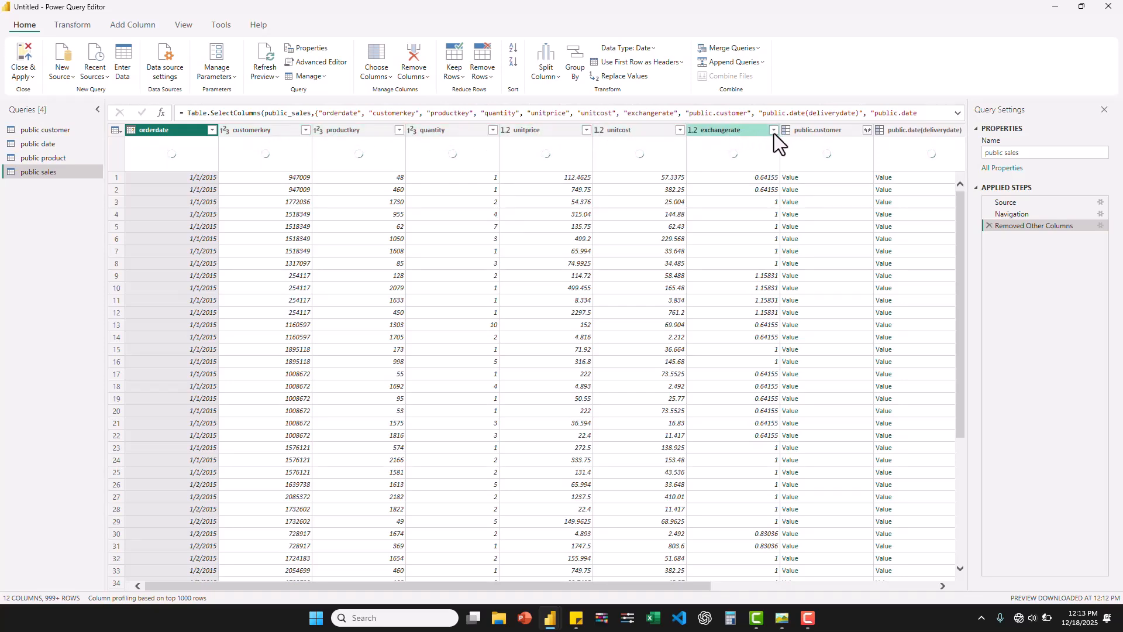
- Apply all pending query changes and close the Power Query Editor
drag(556, 585, 677, 585)
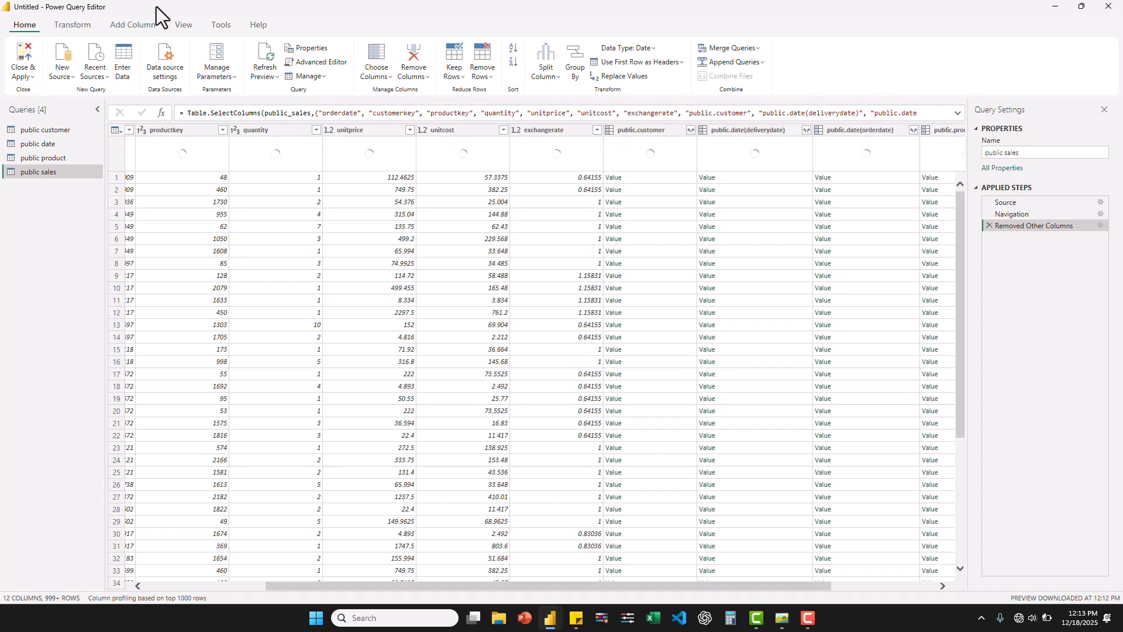
click(25, 73)
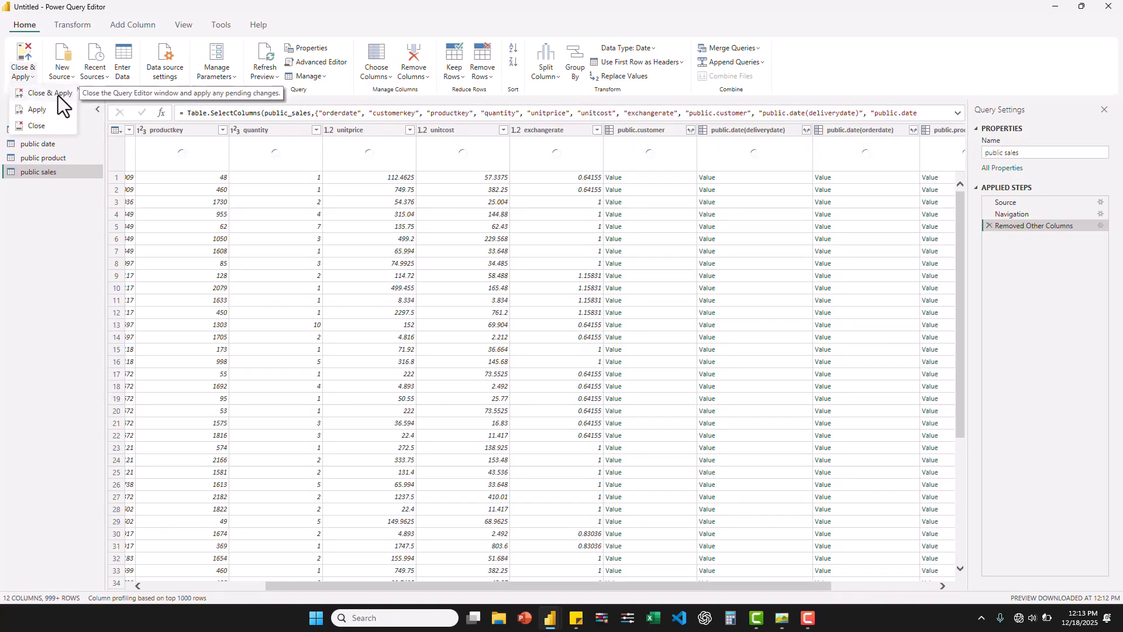
click(58, 96)
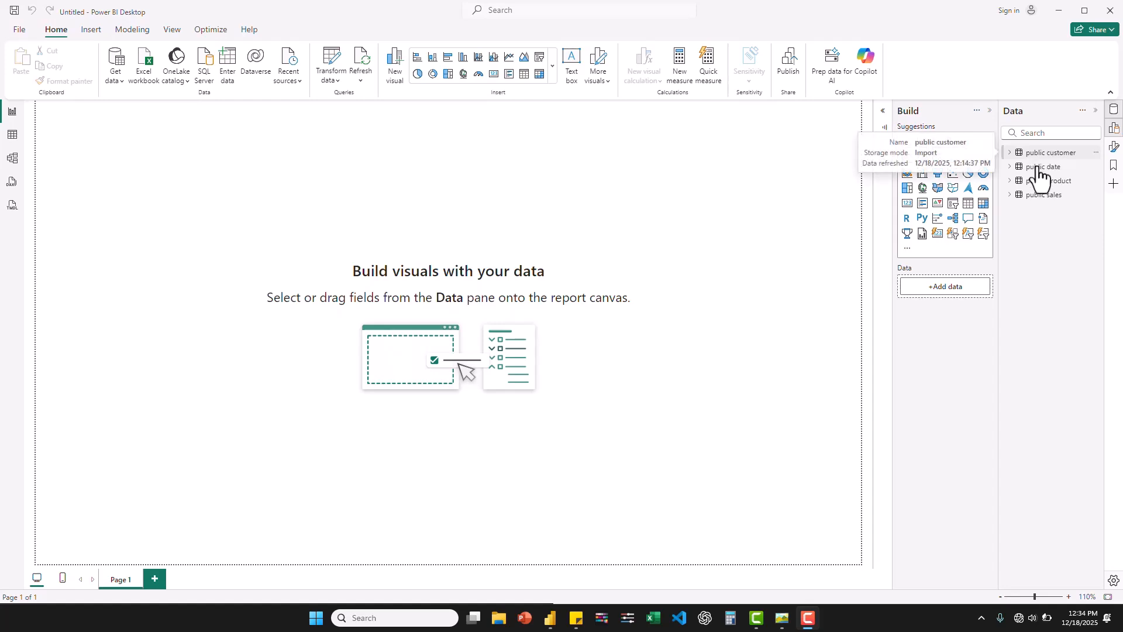
- Examine the loaded rows and columns of the public customer, public date, public product and public sales tables
click(12, 135)
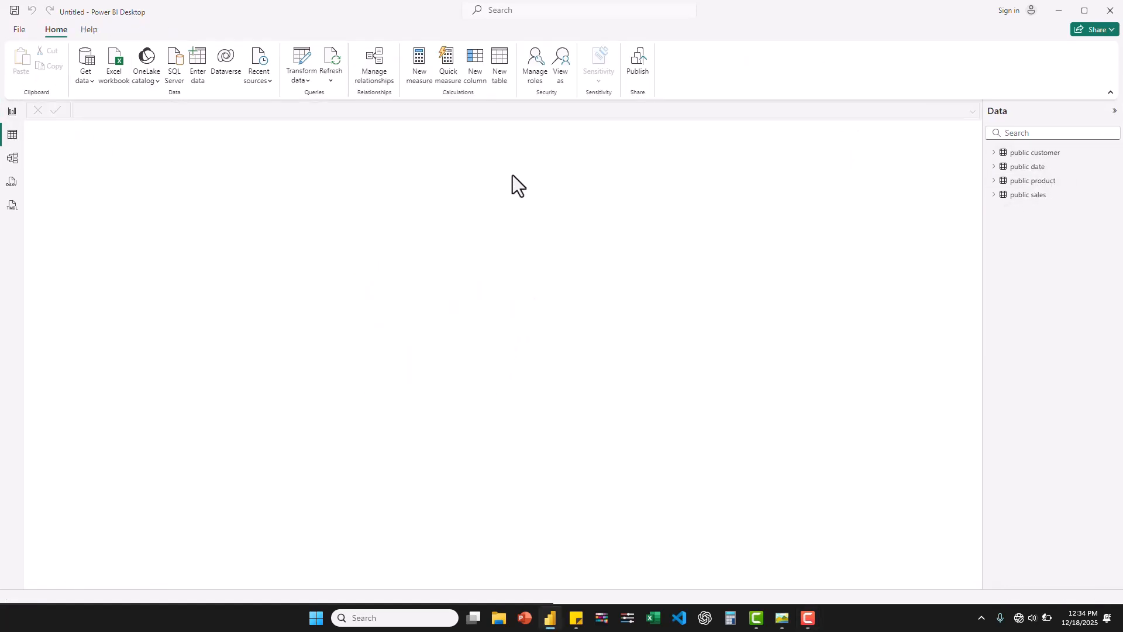
click(1024, 153)
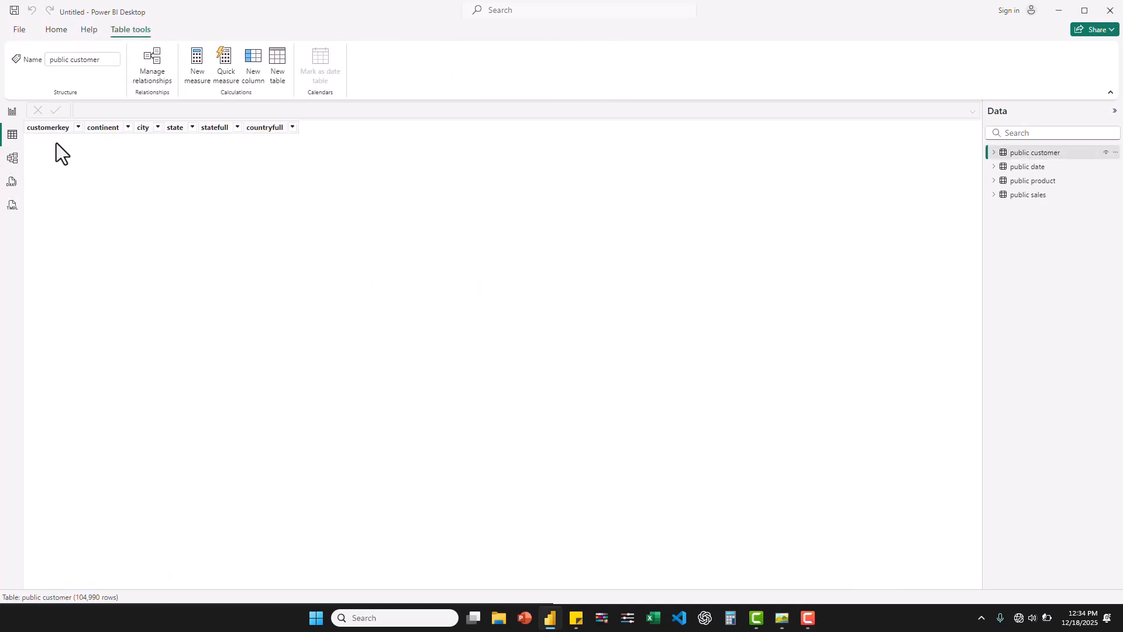
click(1030, 168)
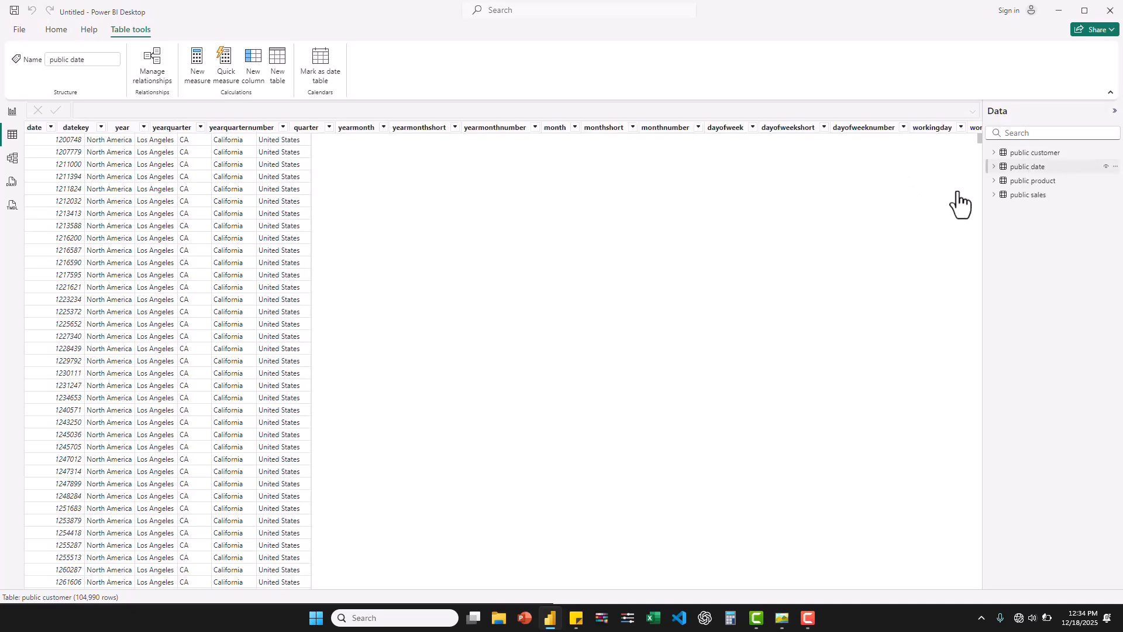
click(1033, 182)
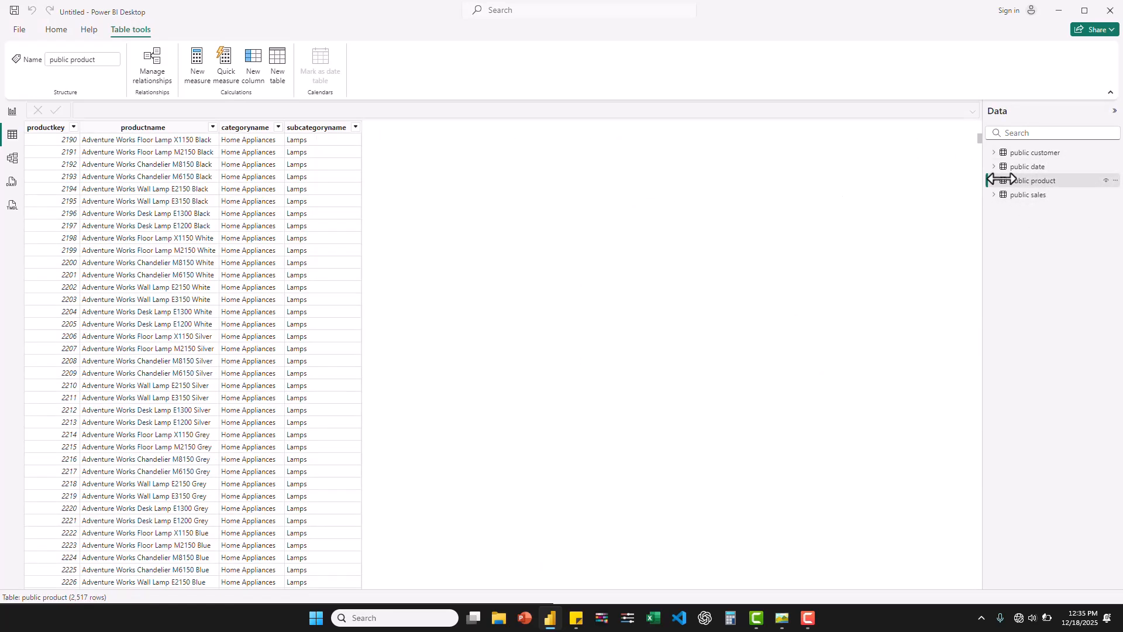
click(1033, 199)
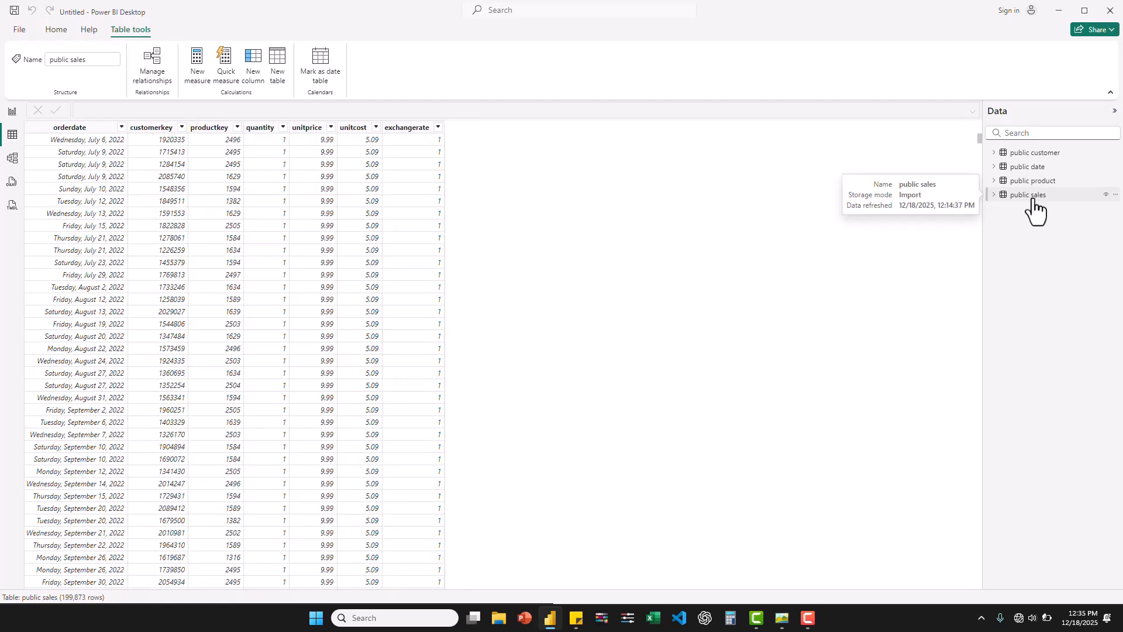
- Arrange the model diagram with public date above public sales and public product and public customer on either side, and pin related fields to the card tops
click(13, 159)
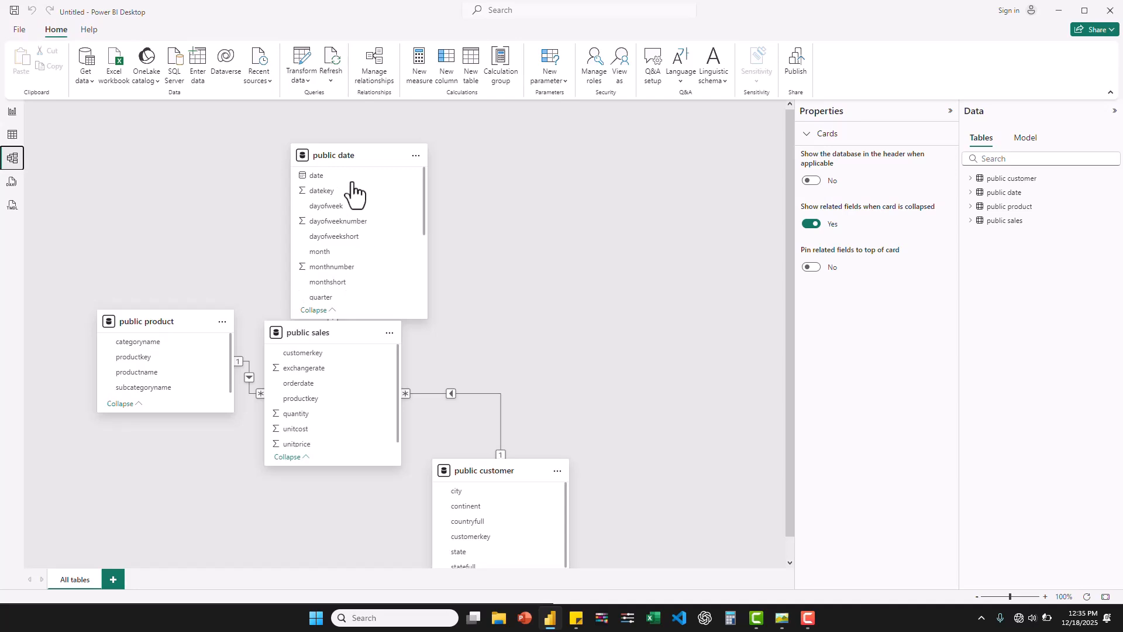
drag(346, 162, 321, 155)
drag(444, 164, 546, 173)
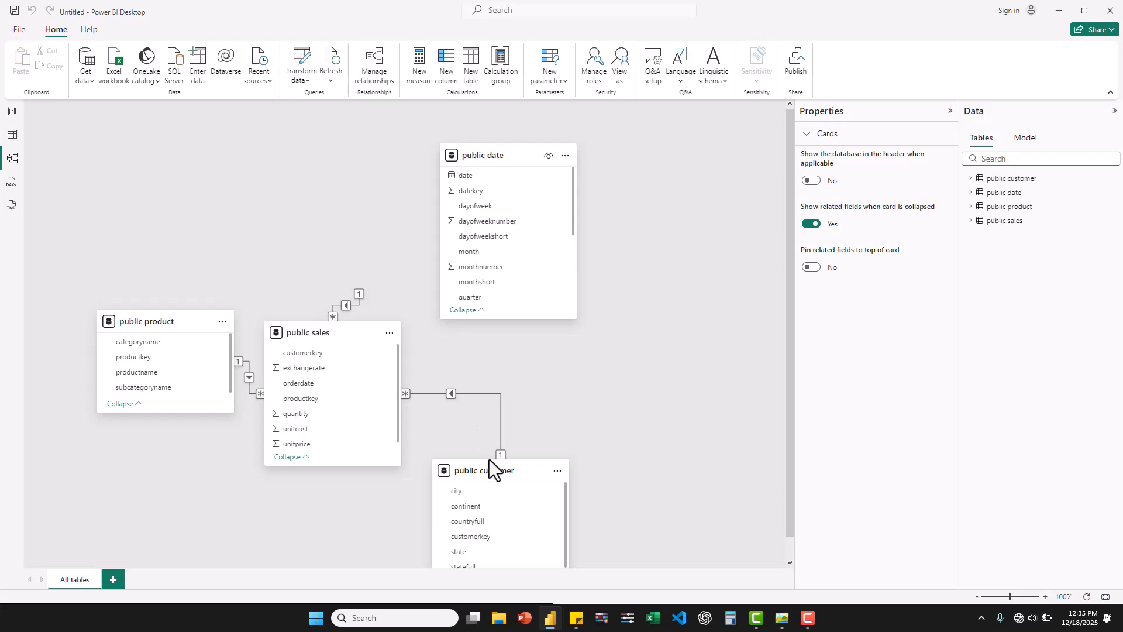
click(512, 469)
drag(158, 319, 129, 325)
drag(509, 158, 339, 158)
drag(475, 469, 582, 326)
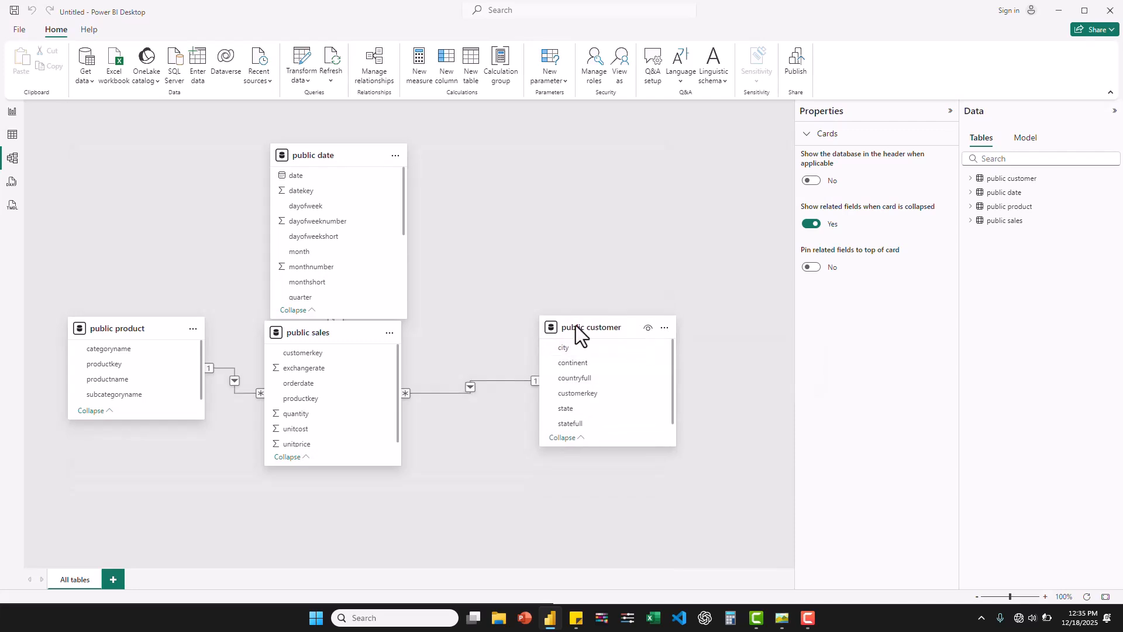
drag(332, 332, 342, 374)
drag(601, 331, 597, 331)
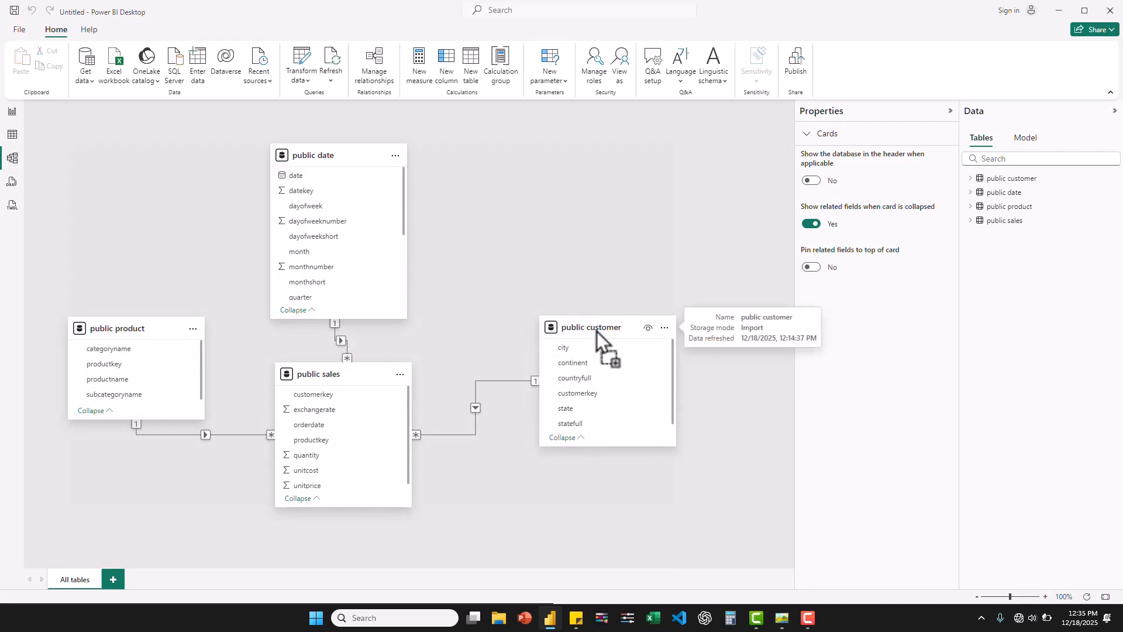
click(811, 268)
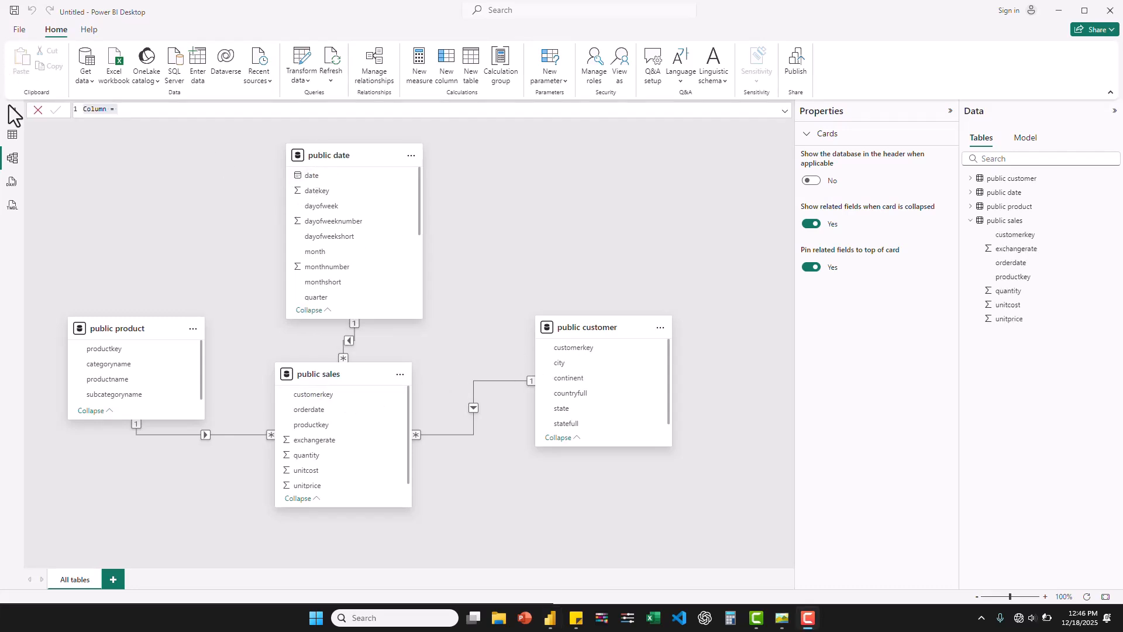
- Define a calculated column in public sales as sale = 'public sales'[quantity] * 'public sales'[unitprice] * 'public sales'[exchangerate]
click(13, 136)
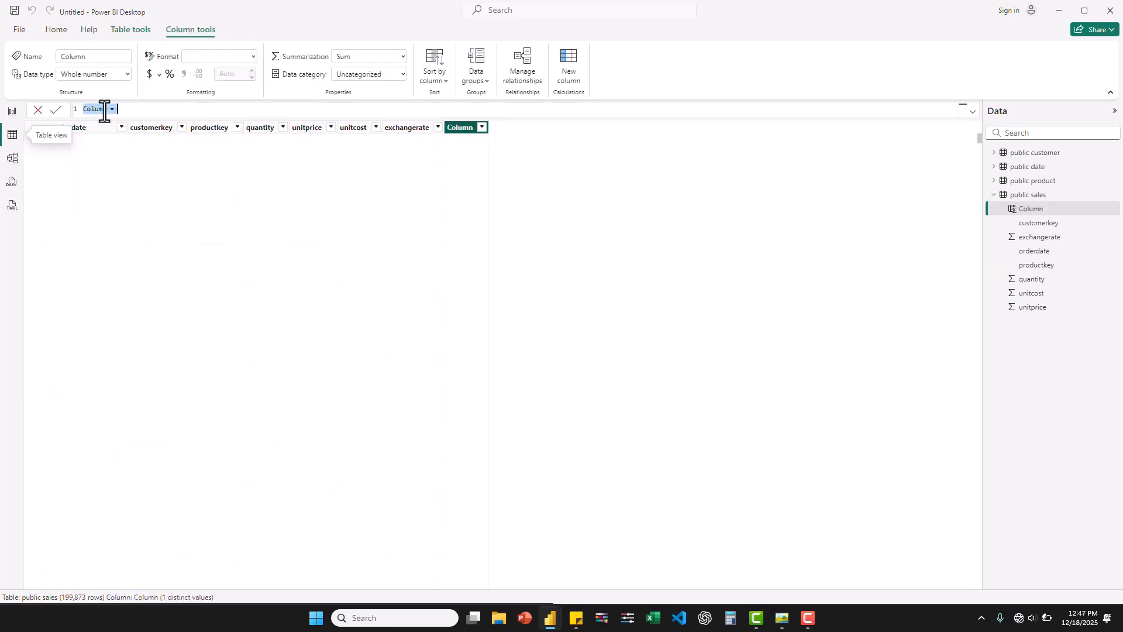
text(Sal)
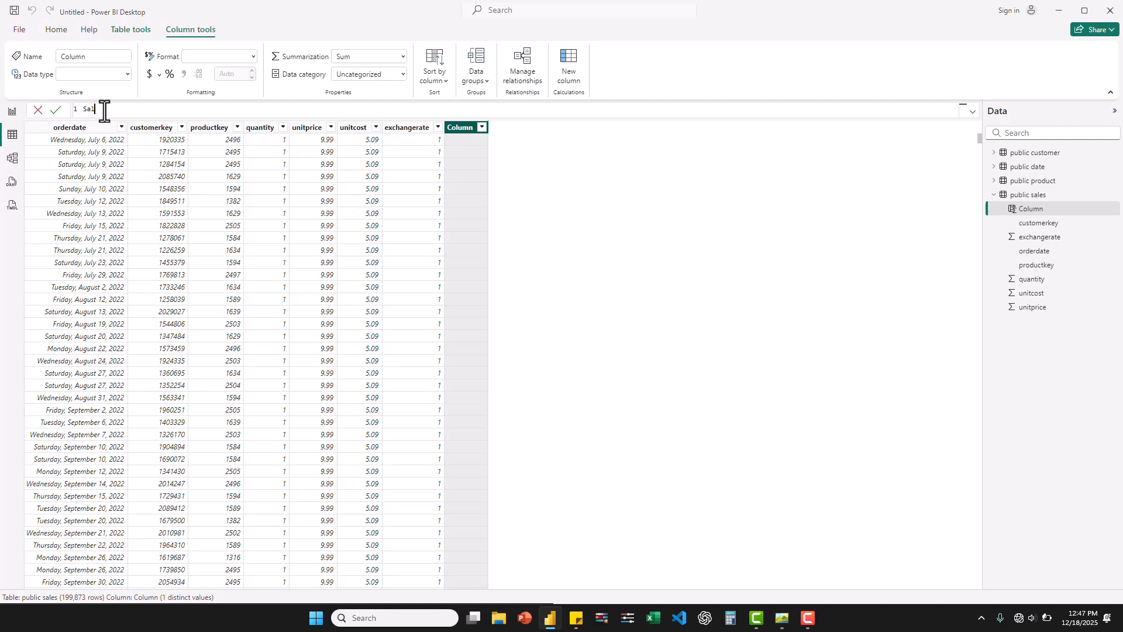
key(BackSpace)
key(BackSpace)
key(BackSpace)
text(sale = quant)
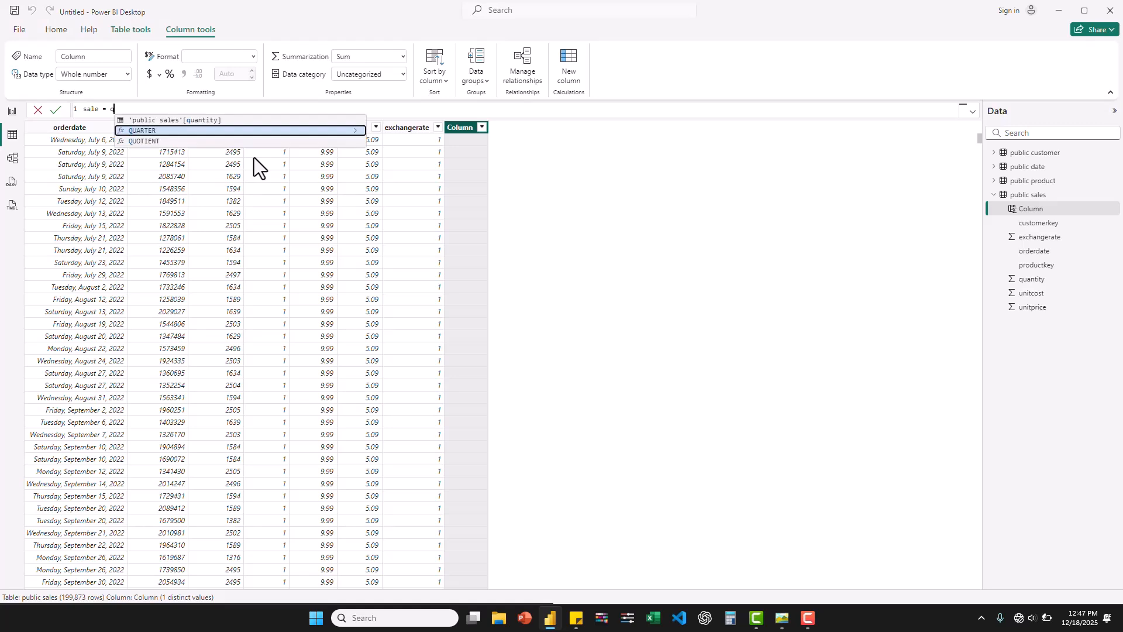
click(232, 121)
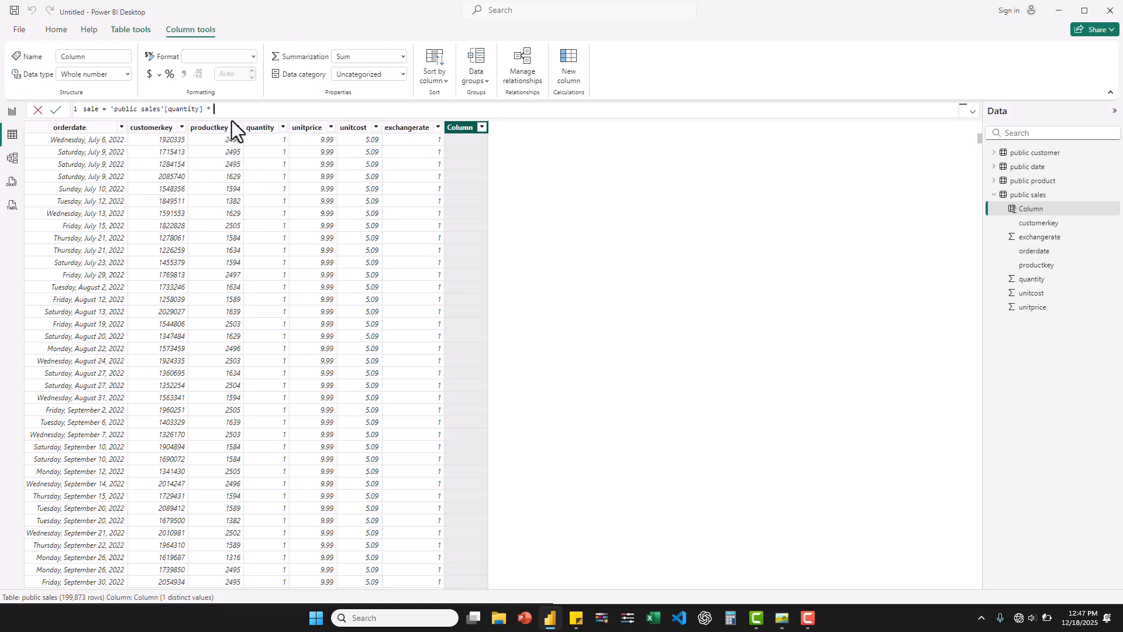
text(* uni)
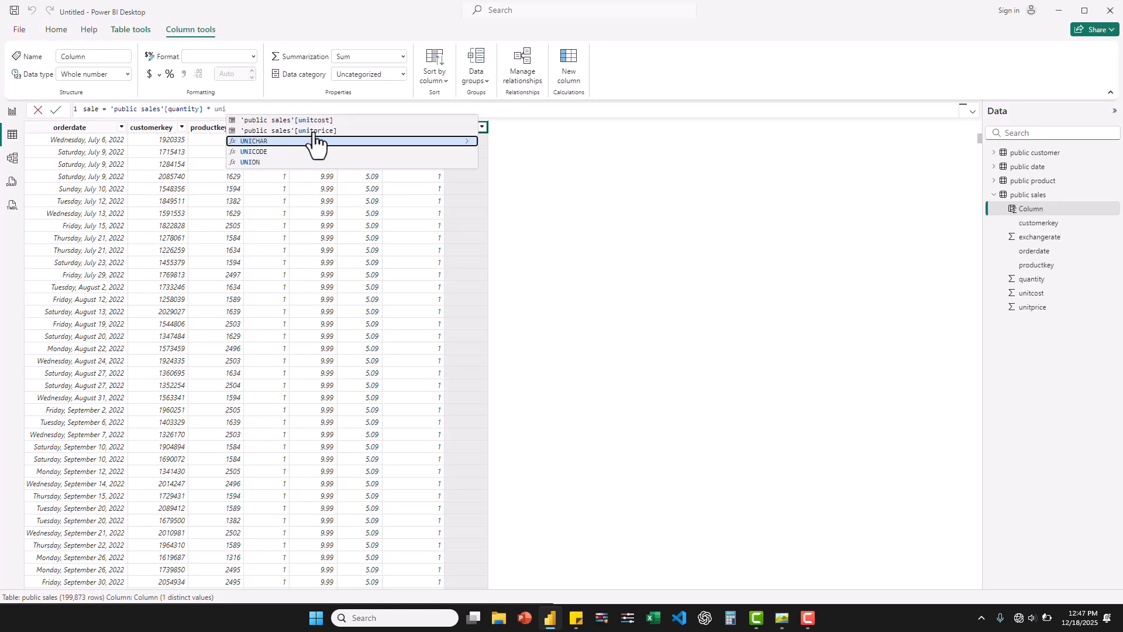
click(326, 131)
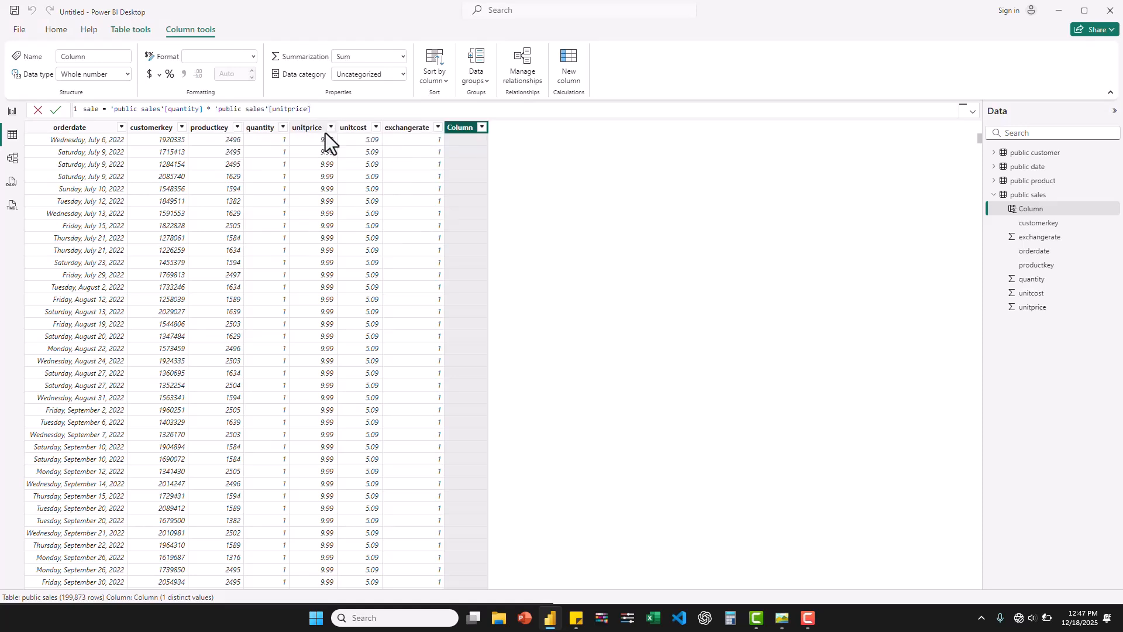
text(* exc)
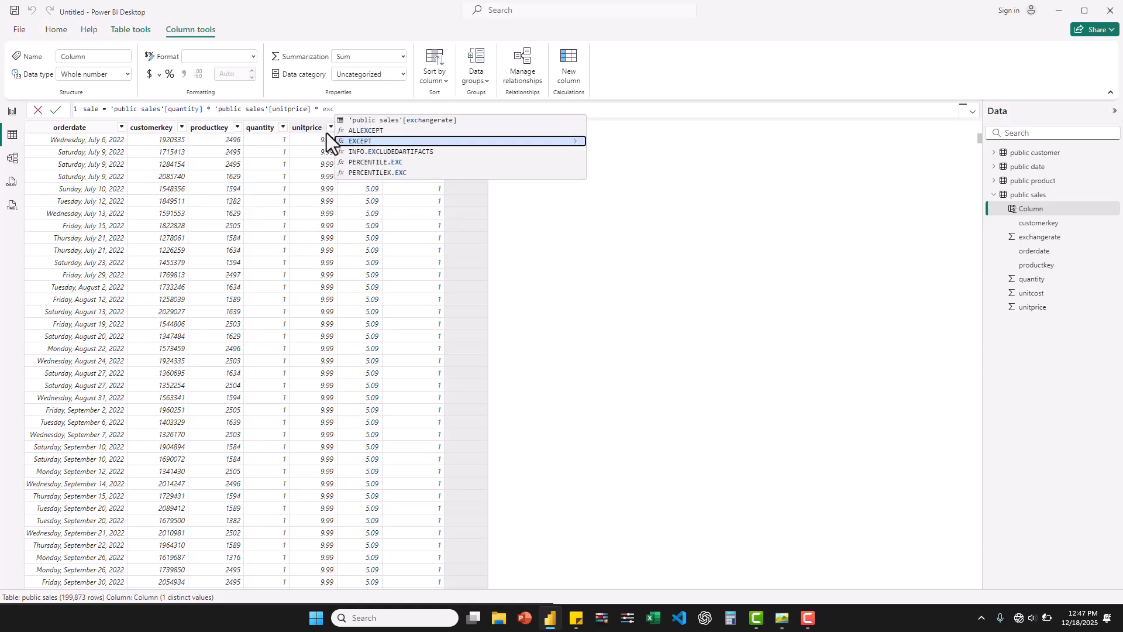
click(409, 121)
key(Return)
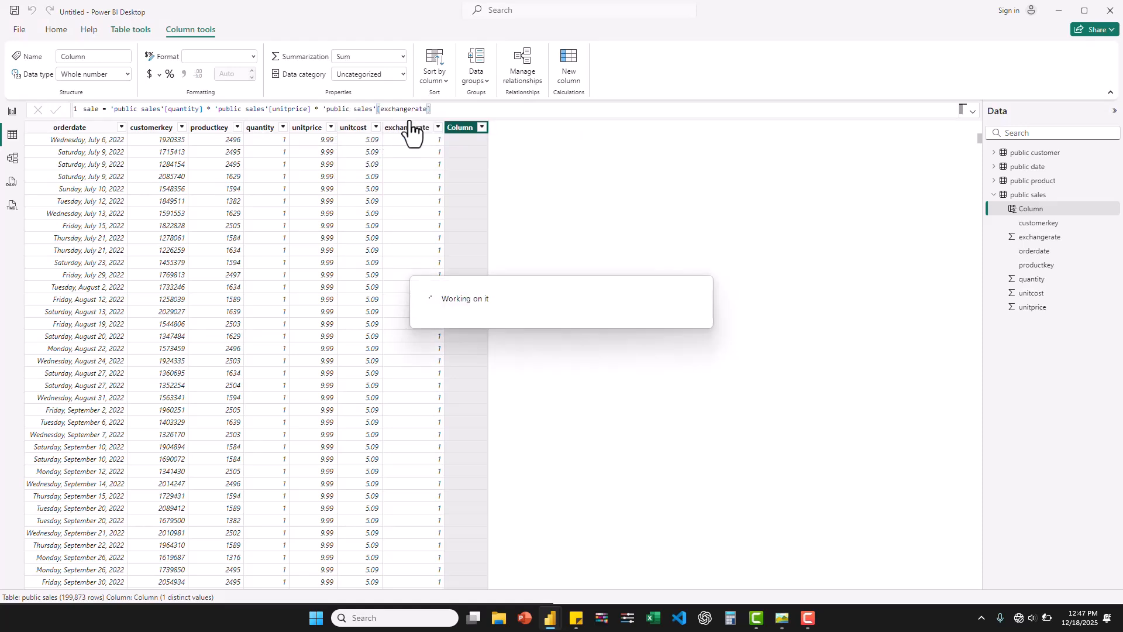
- Add a calculated column to public sales as Profit = 'public sales'[quantity] * 'public sales'[unitcost] * 'public sales'[exchangerate]
click(566, 74)
text(Pr)
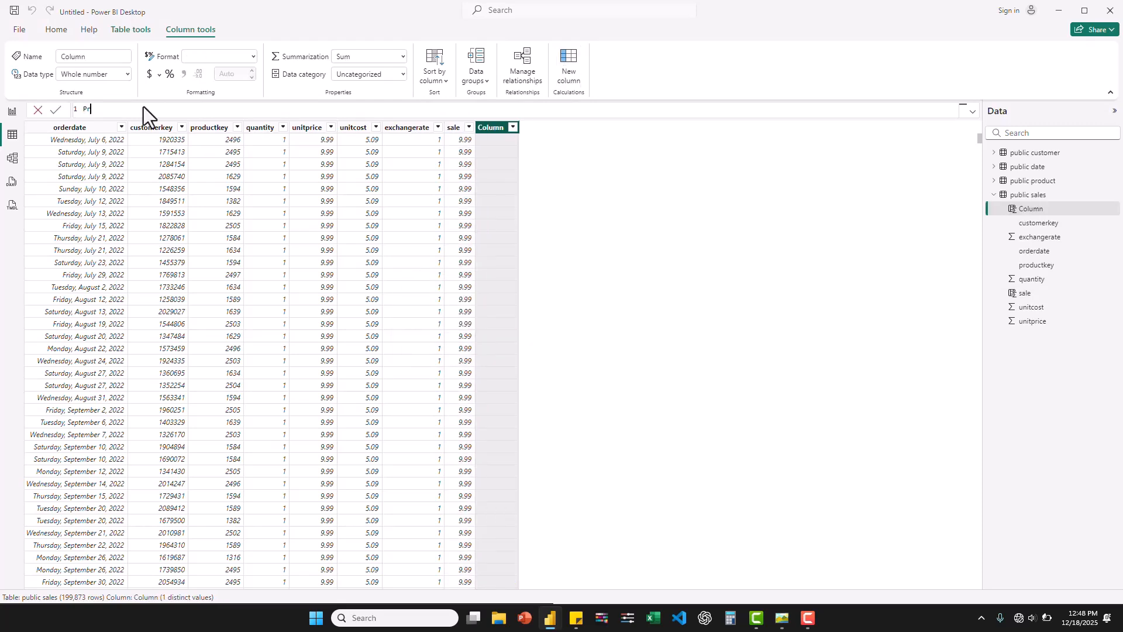
text(ofit = quantity)
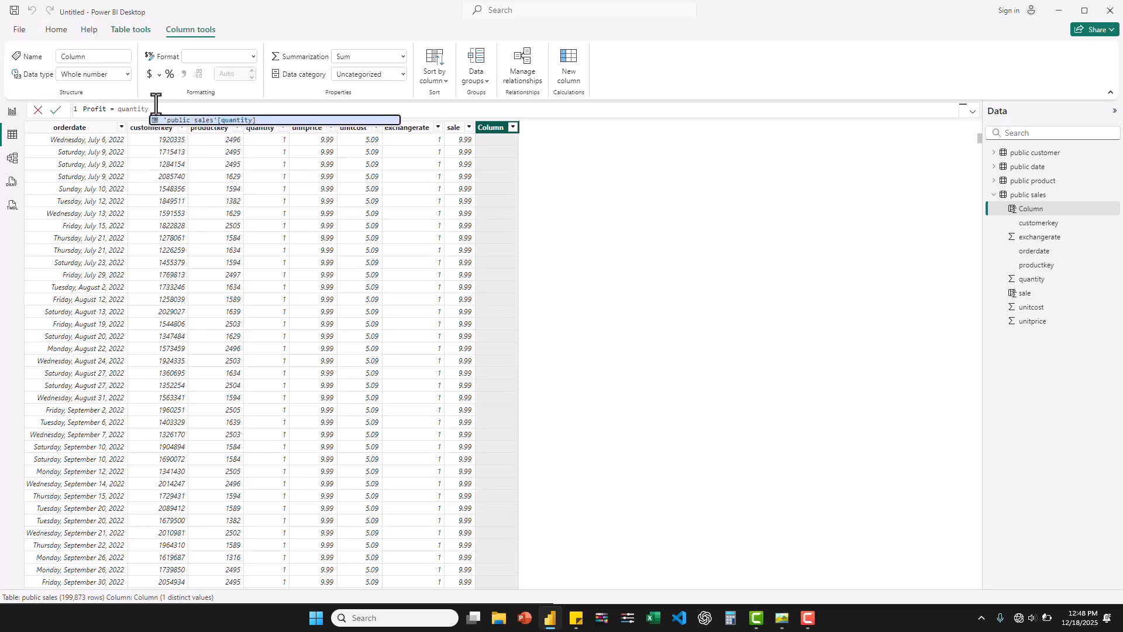
click(231, 122)
text(* )
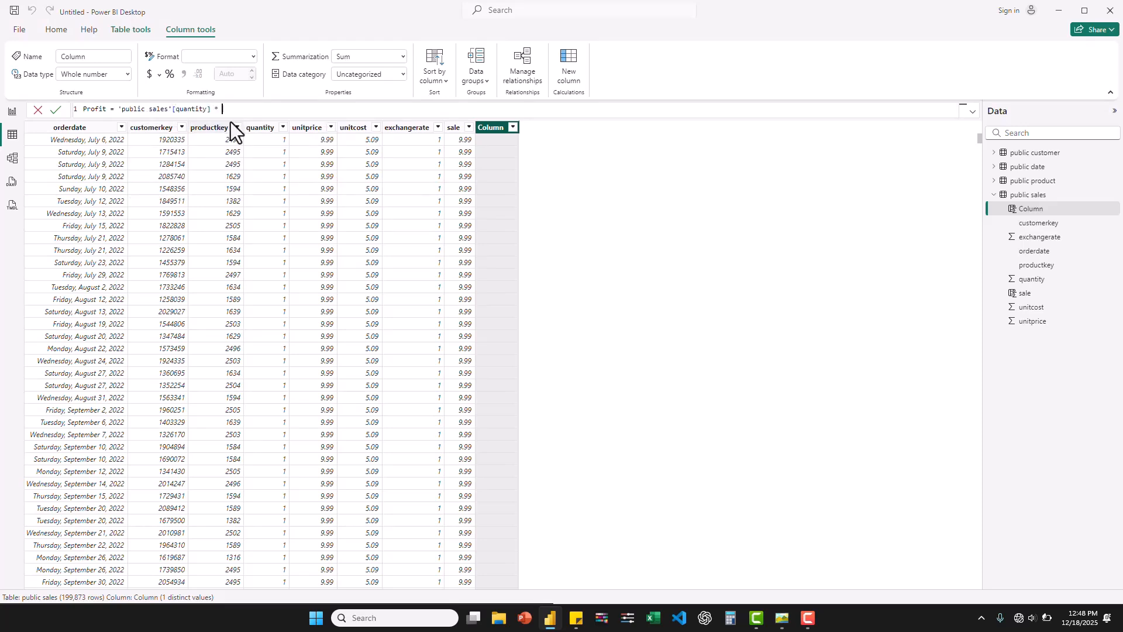
text(un)
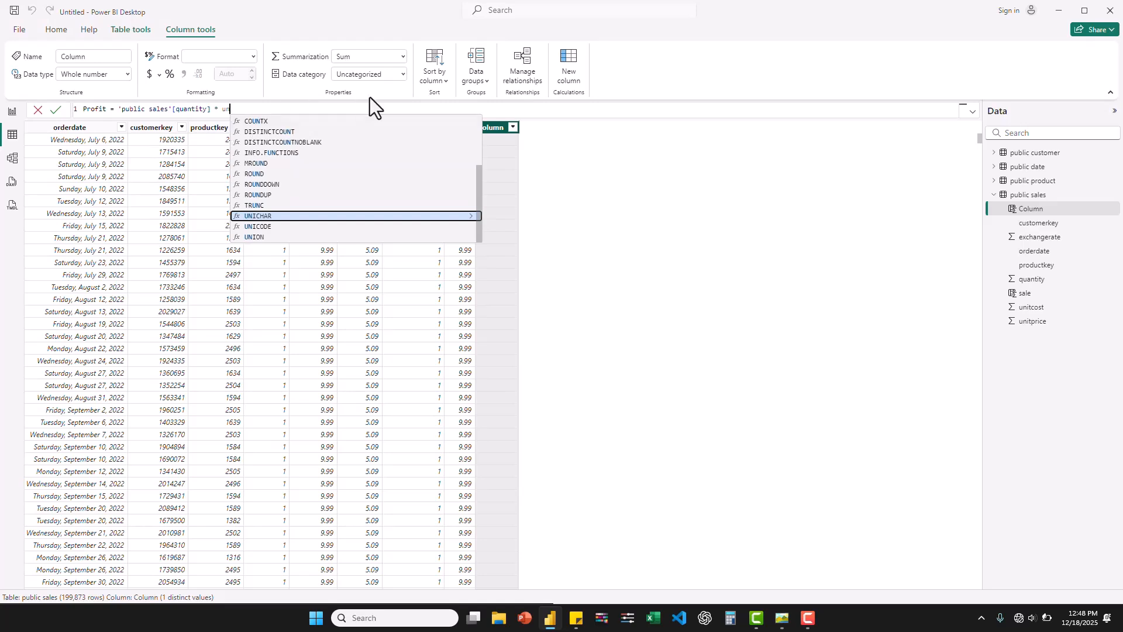
text(it)
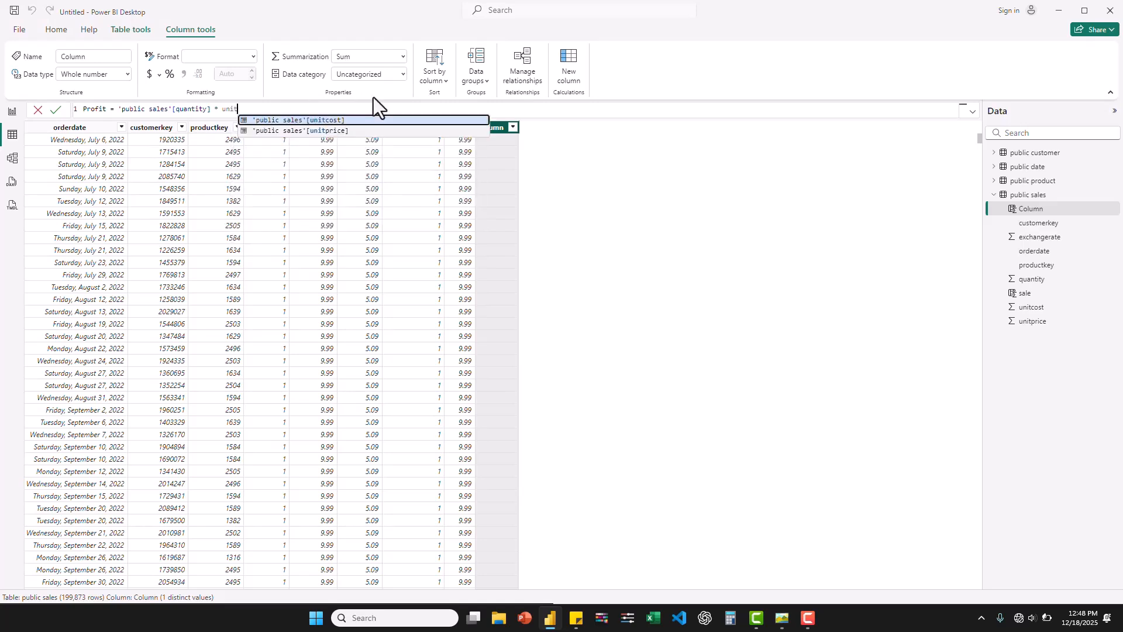
click(329, 120)
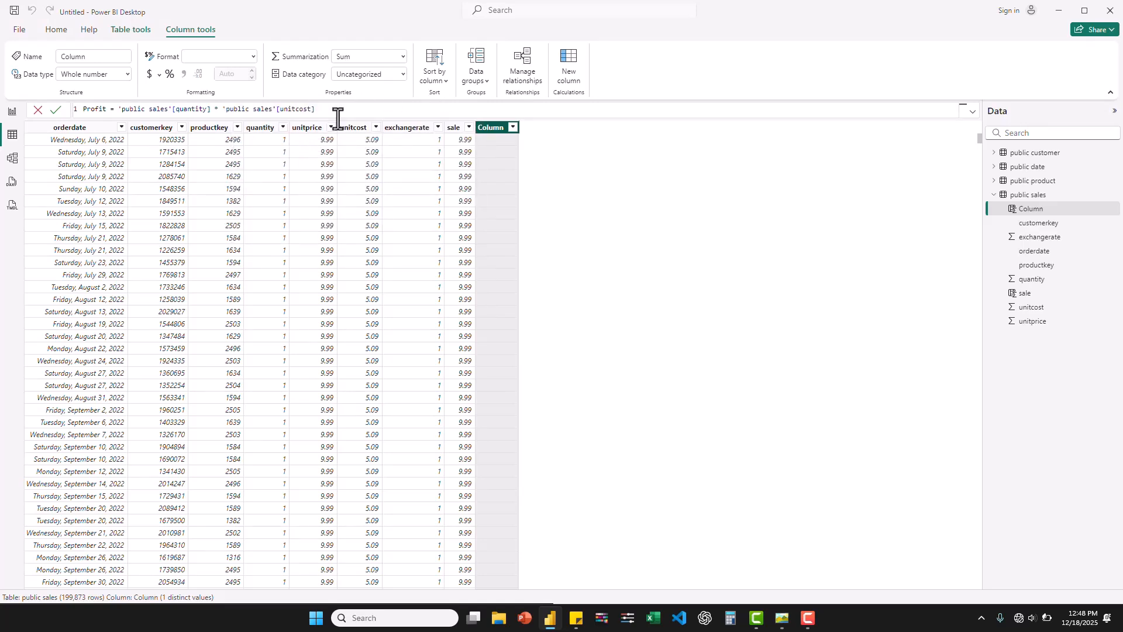
text(* exc)
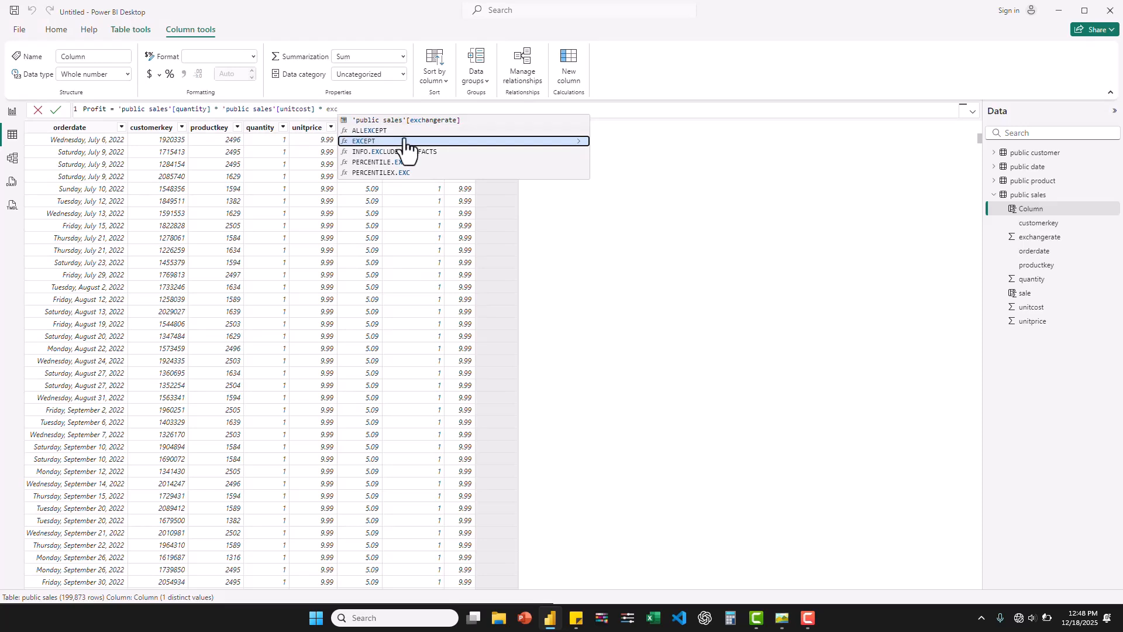
click(433, 121)
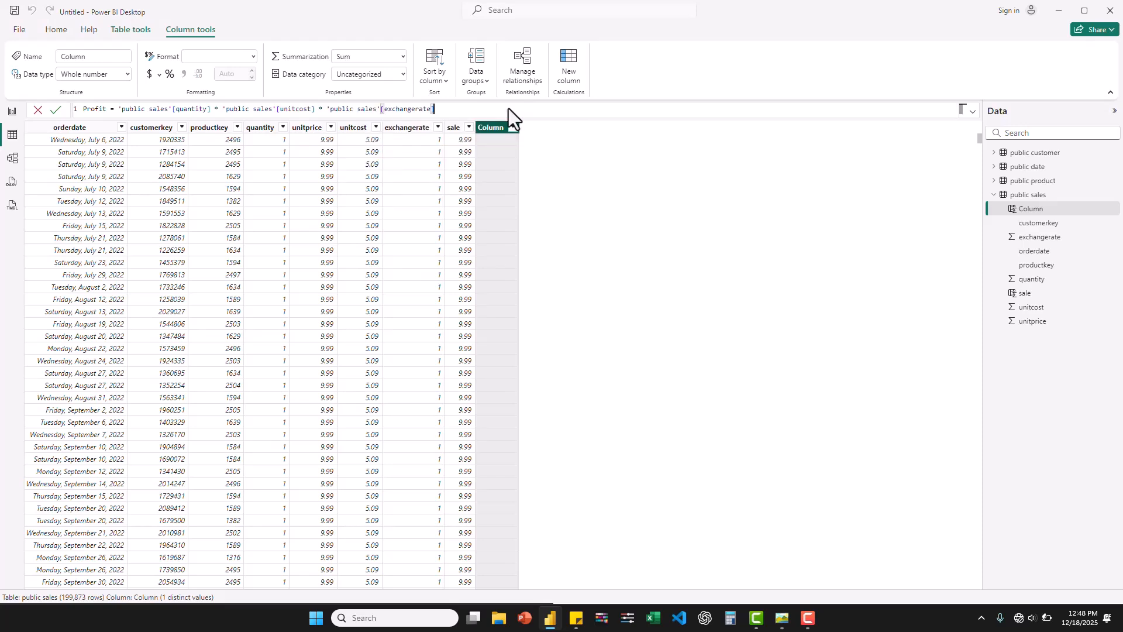
key(Return)
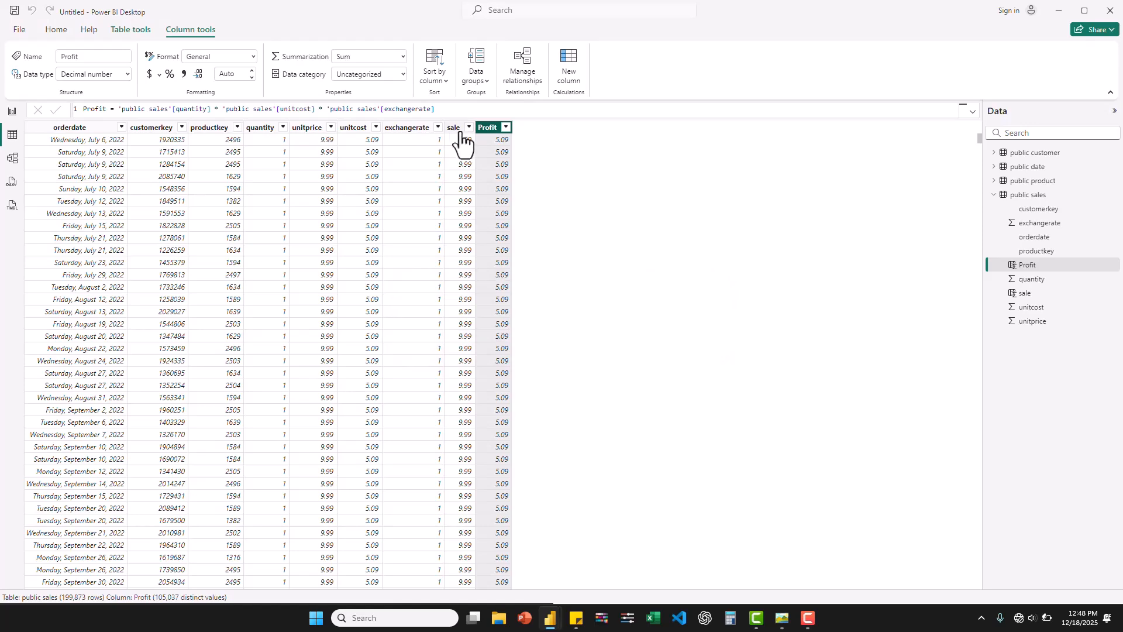
- From the report view, create an empty manually entered table named KPI measures and load it into the model
click(10, 115)
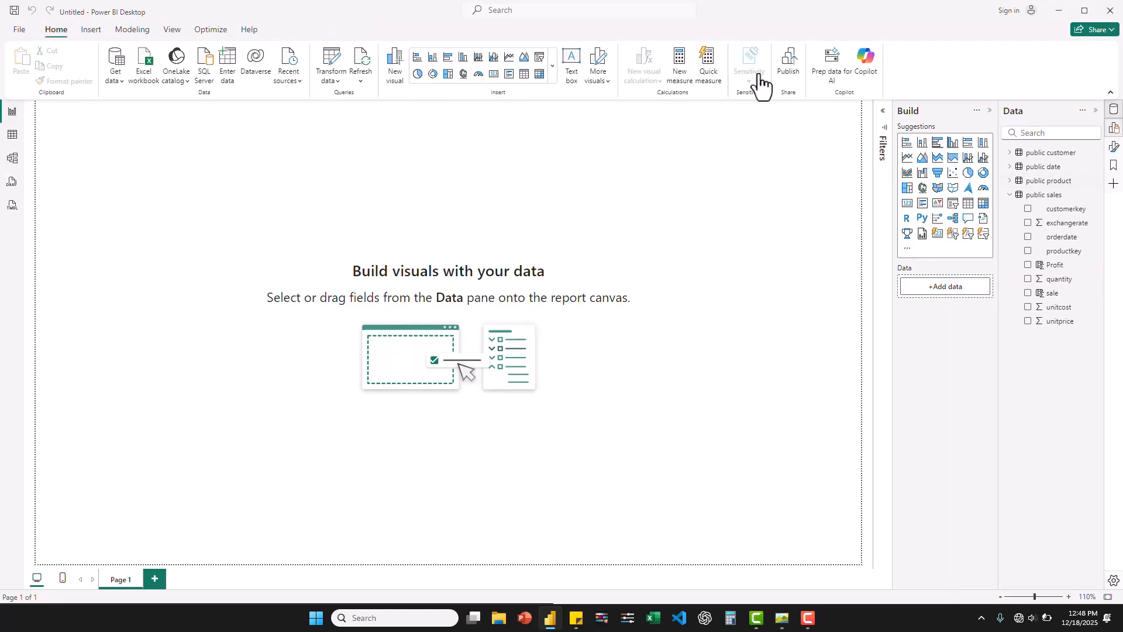
click(229, 61)
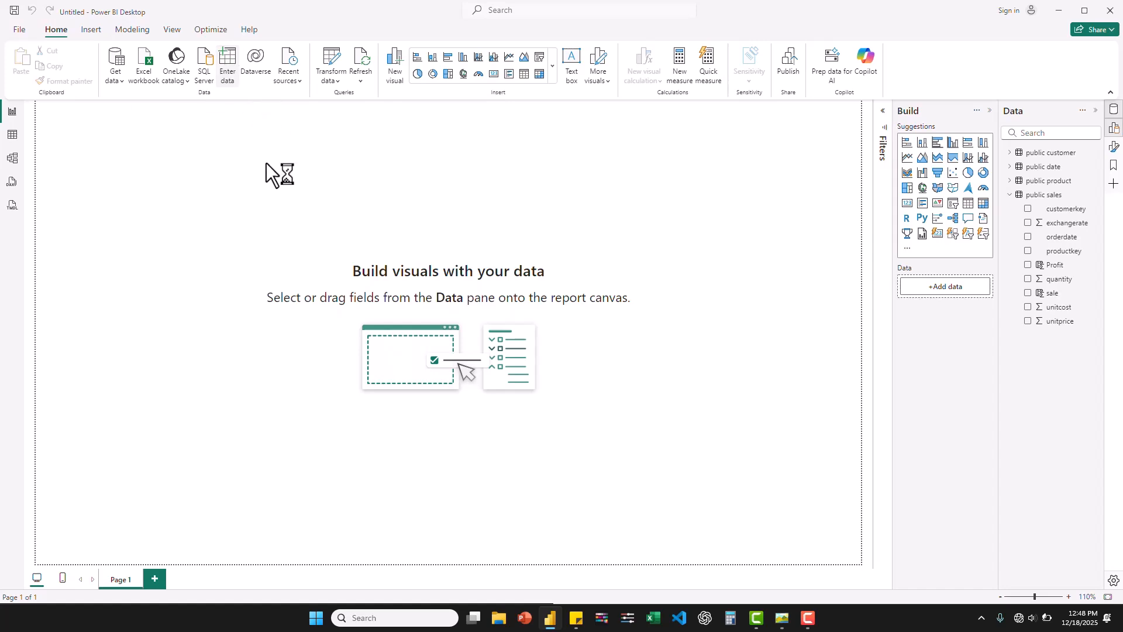
click(394, 448)
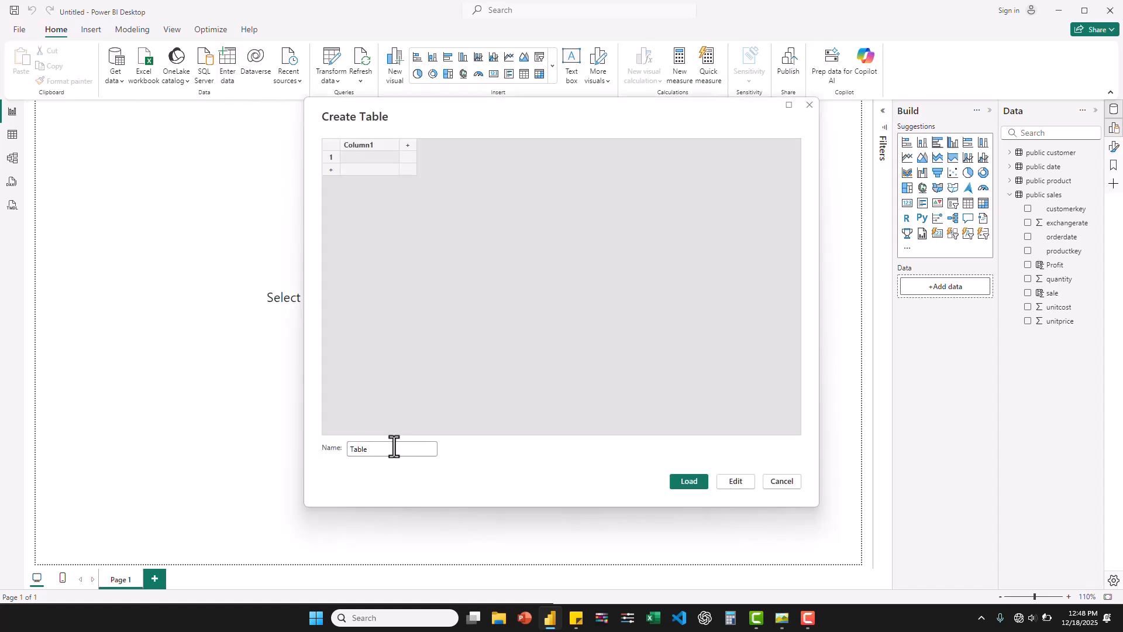
double_click(394, 448)
text(KPI measures)
click(693, 483)
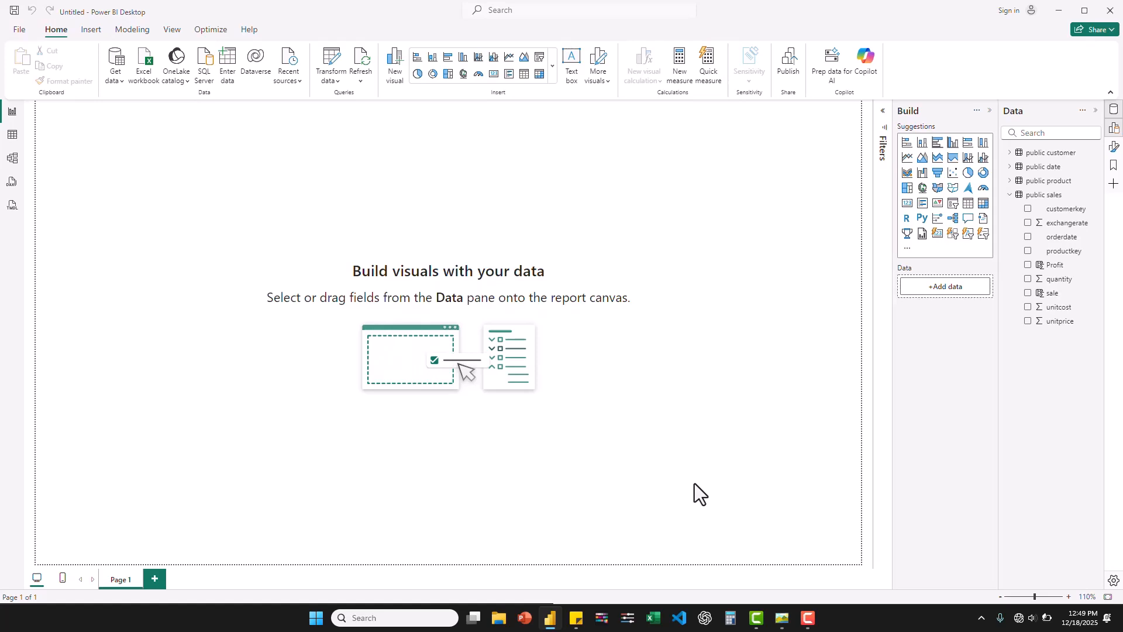
- Create a measure in the KPI measures table as Revenue = SUM('public sales'[sale]), consulting the Contoso Sales Overview reference image for the needed KPIs
click(1010, 209)
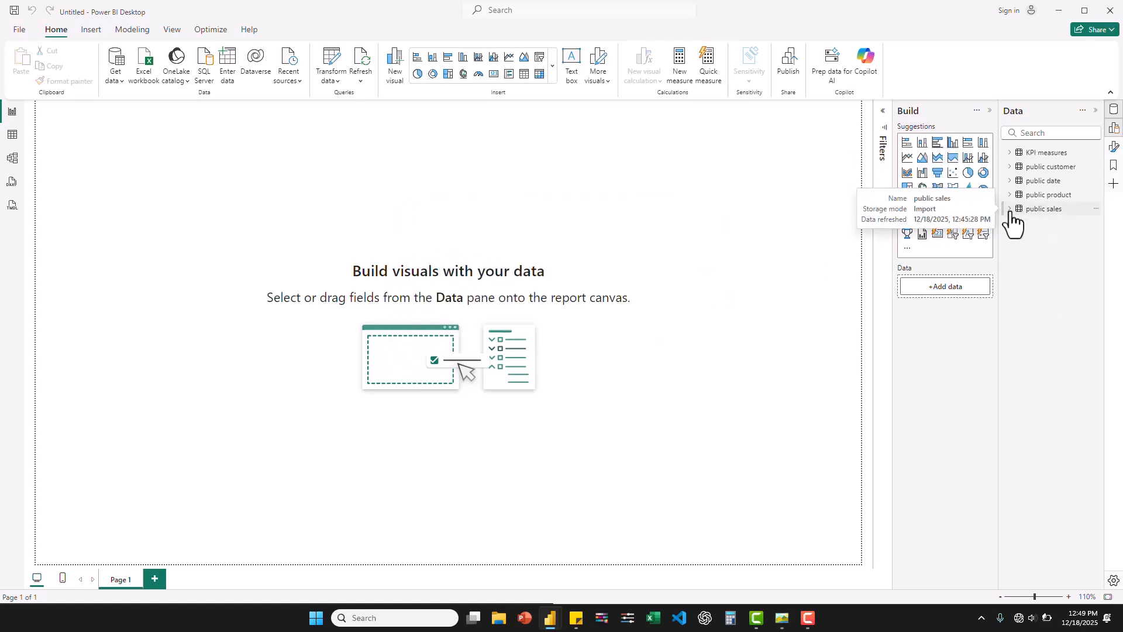
right_click(1045, 158)
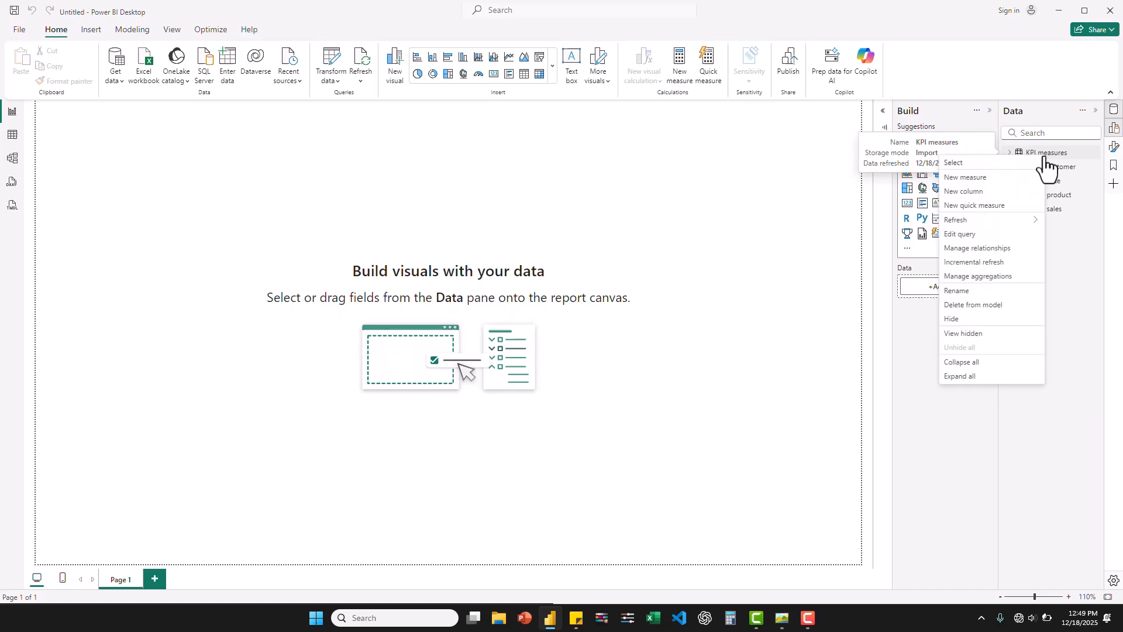
click(994, 179)
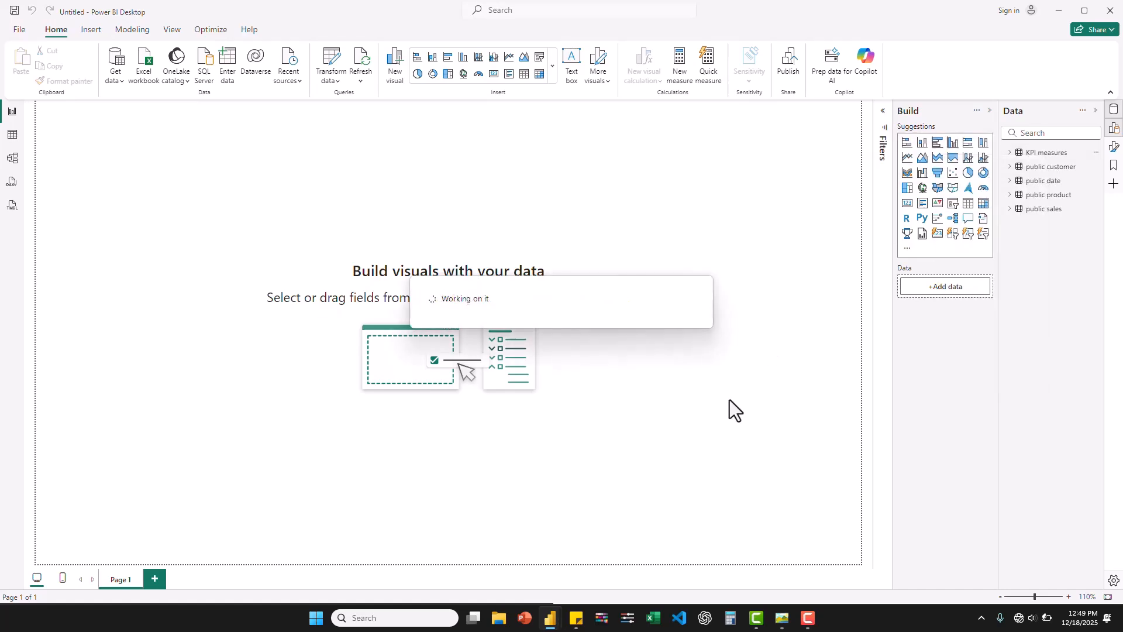
mouse_move(782, 618)
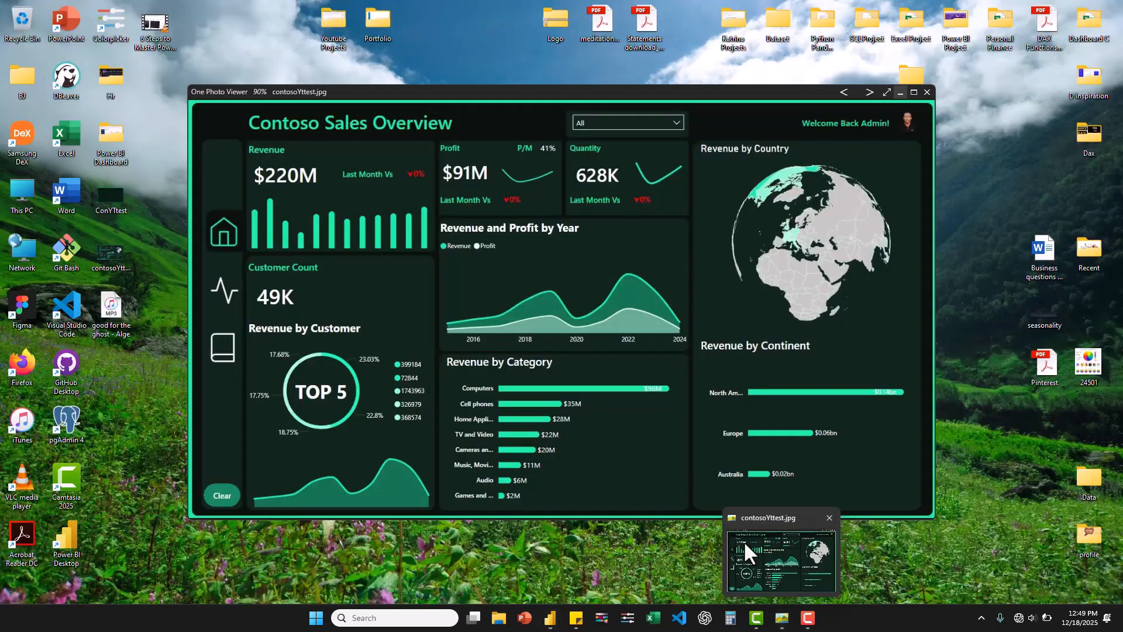
click(743, 541)
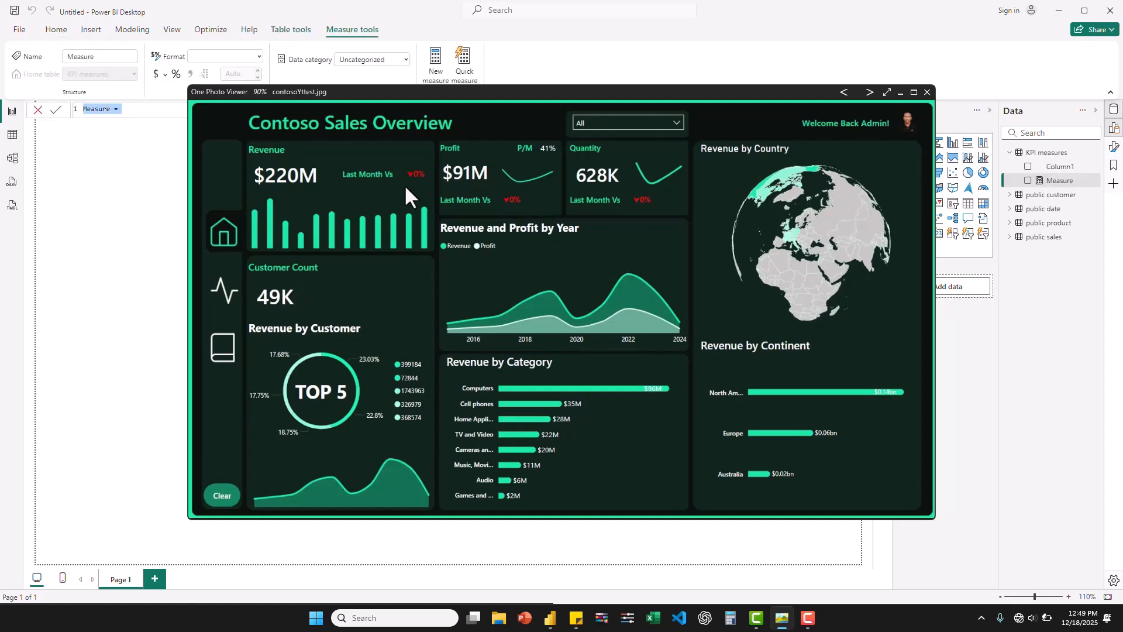
click(901, 92)
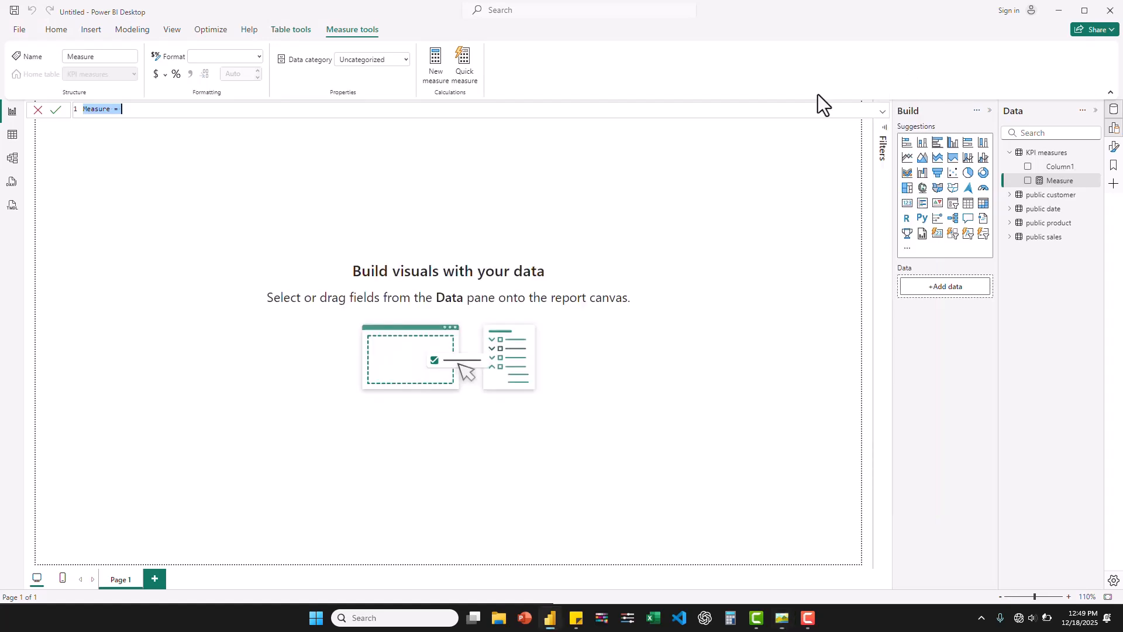
click(137, 109)
key(ctrl+a)
text(Revenue = SUM()
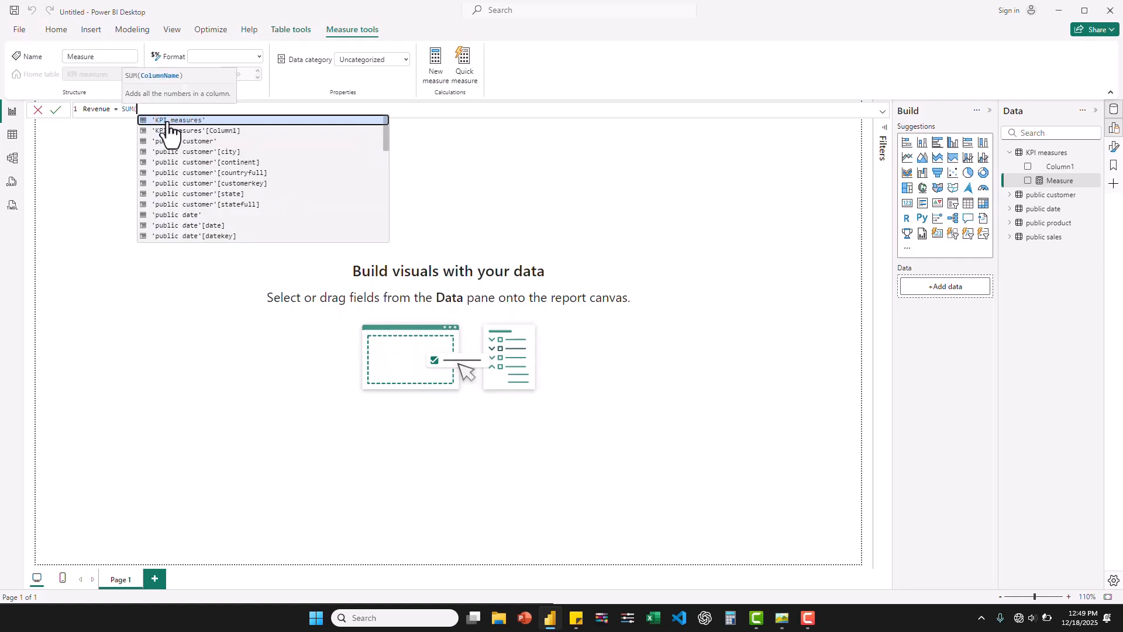
text(su)
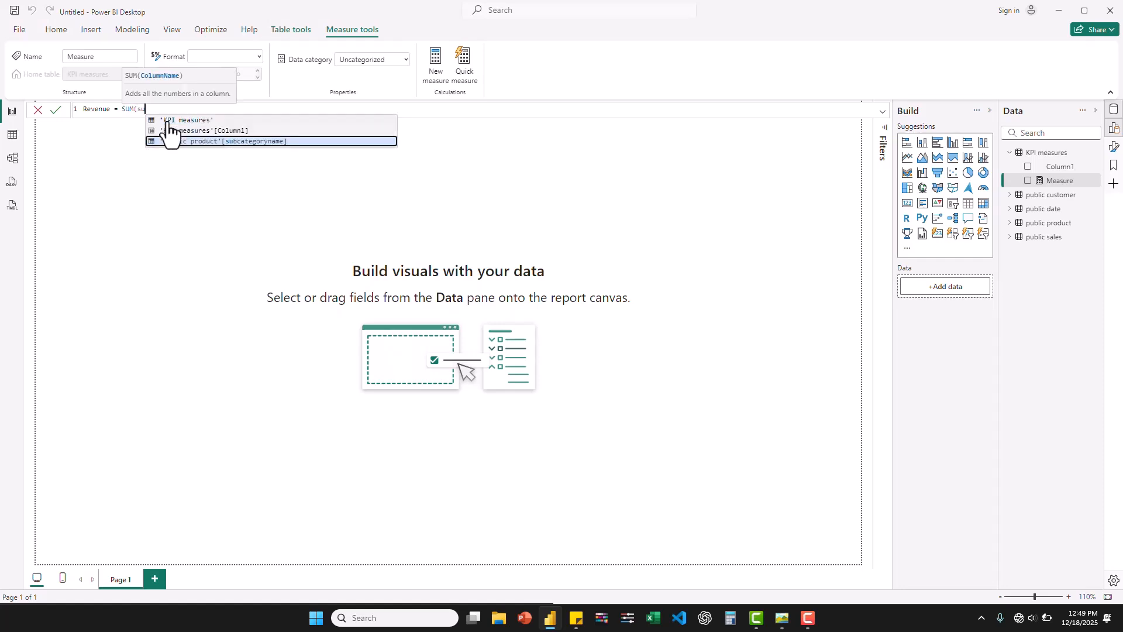
key(BackSpace)
text(a)
click(226, 194)
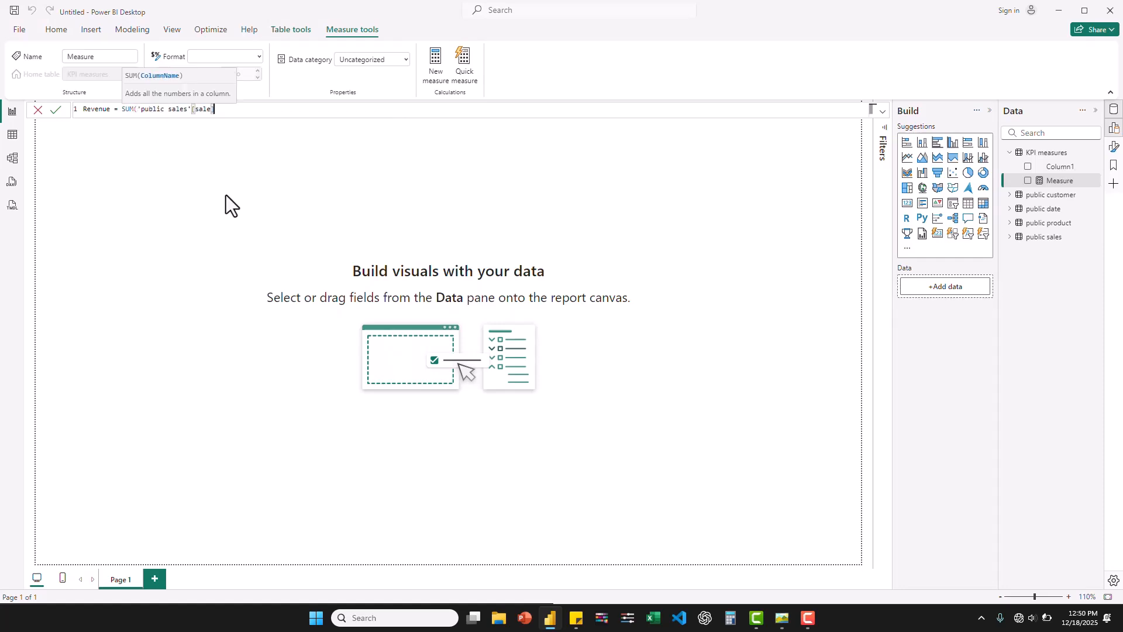
key(Return)
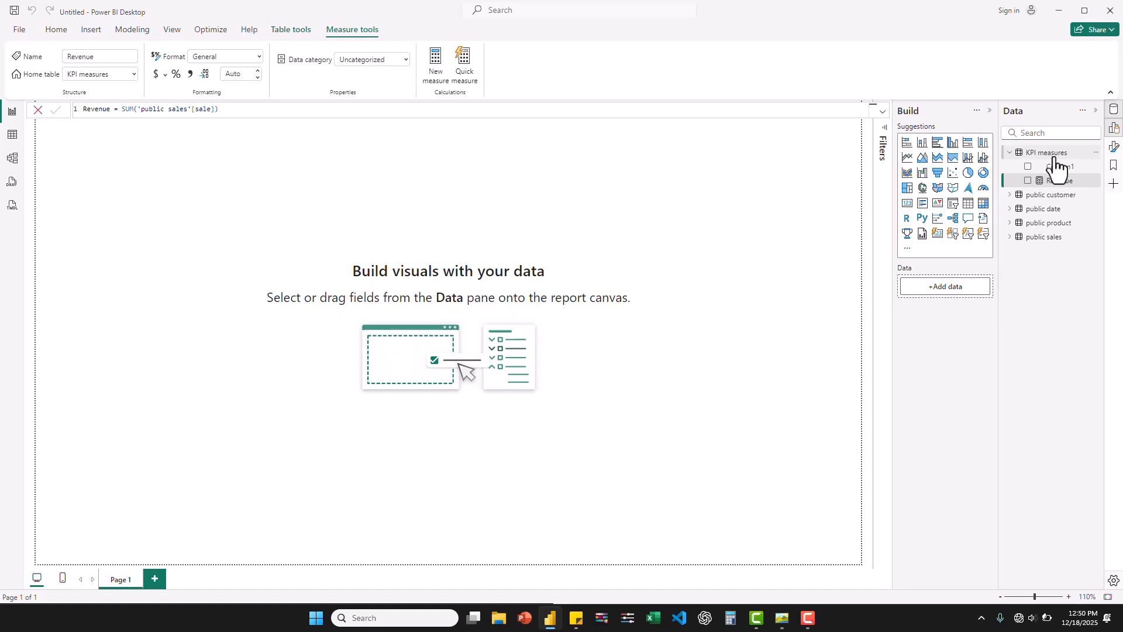
- Create another measure in the KPI measures table as Profit = SUM('public sales'[Profit])
right_click(1040, 157)
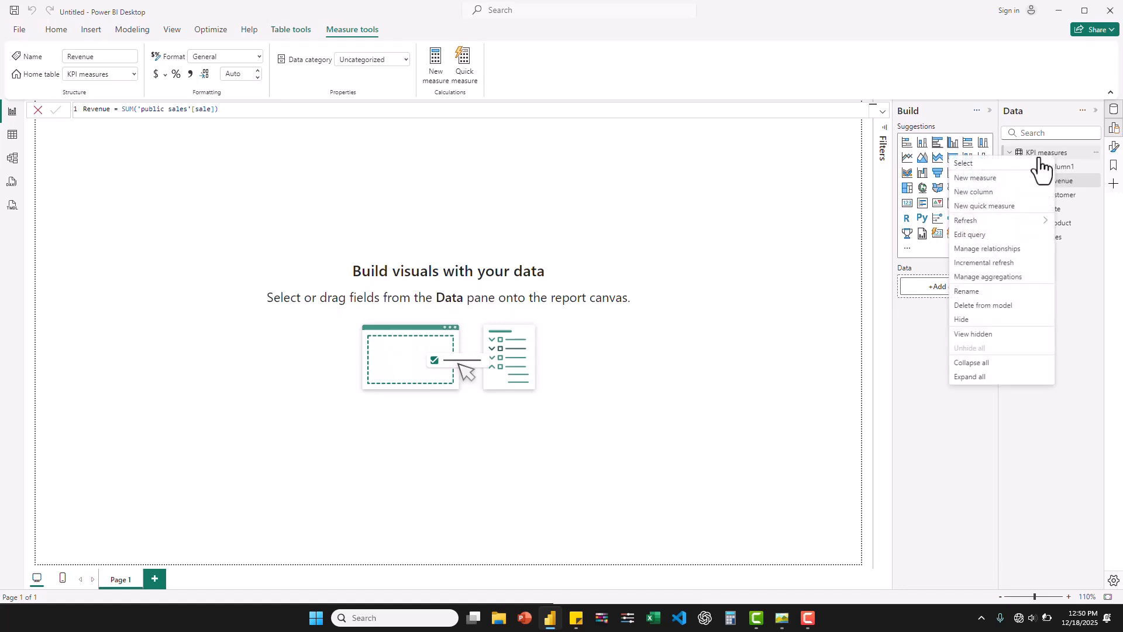
click(983, 179)
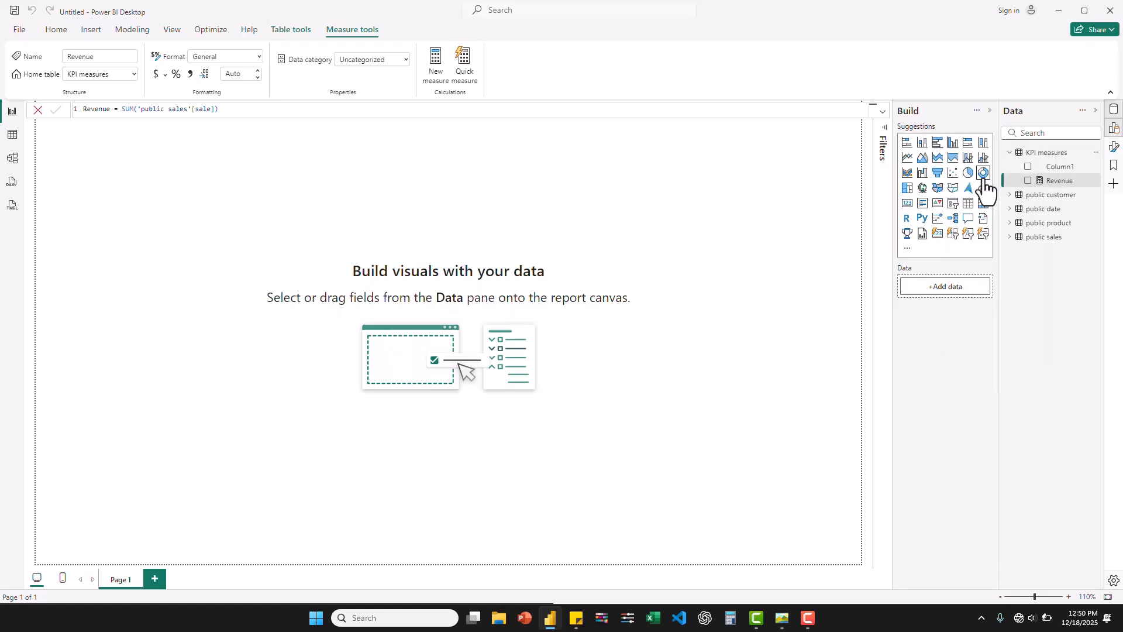
text(Profit = )
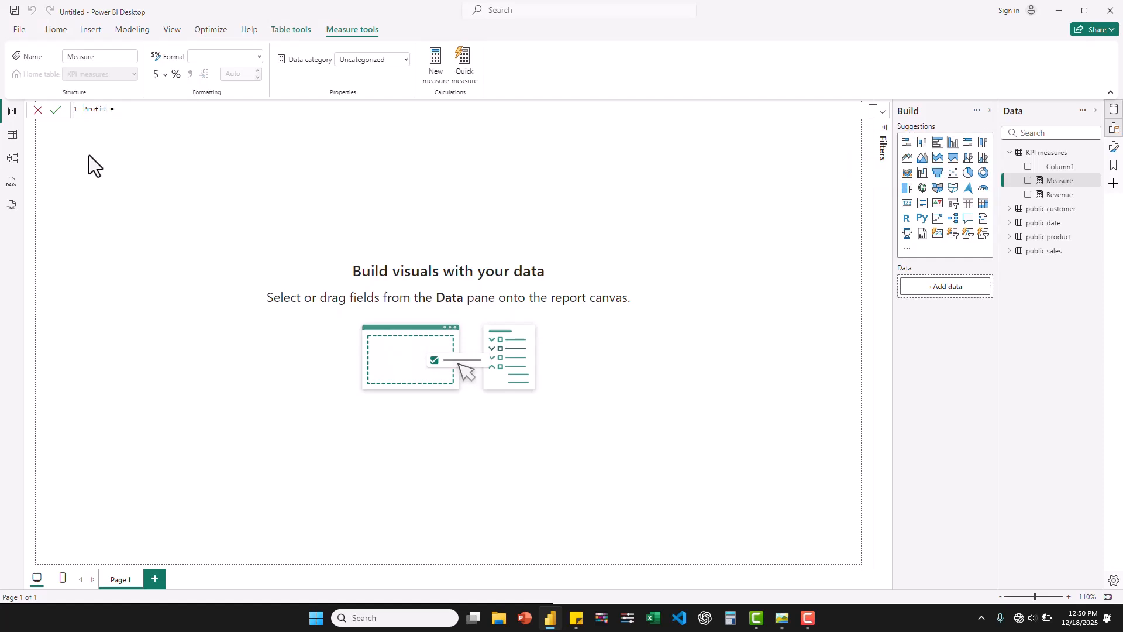
text(SUM)
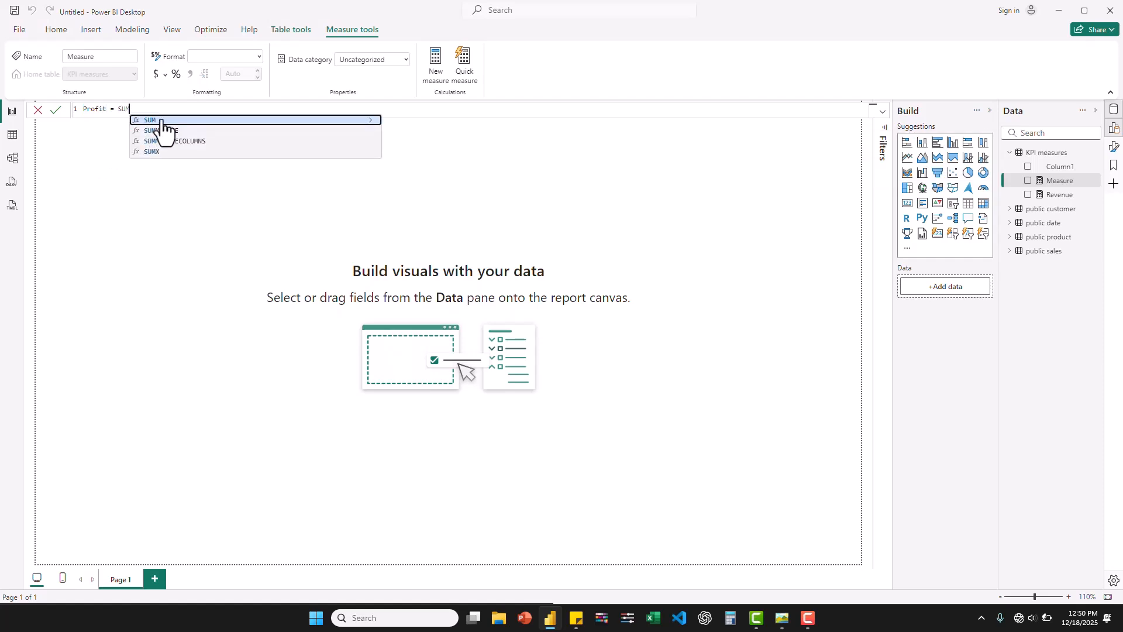
text((prof)
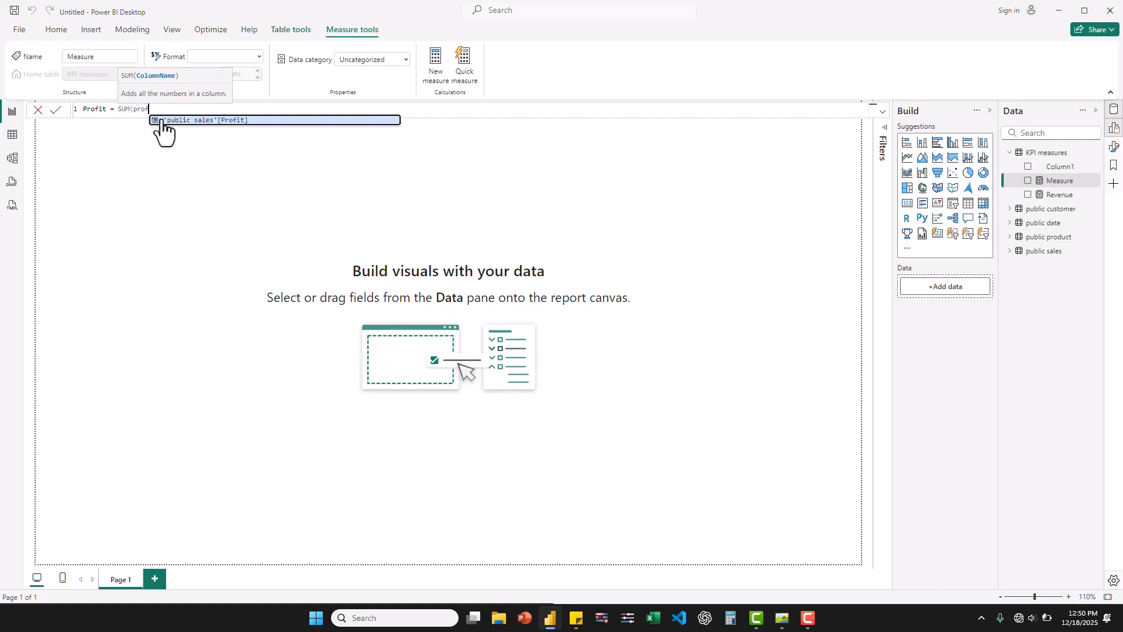
click(209, 120)
text())
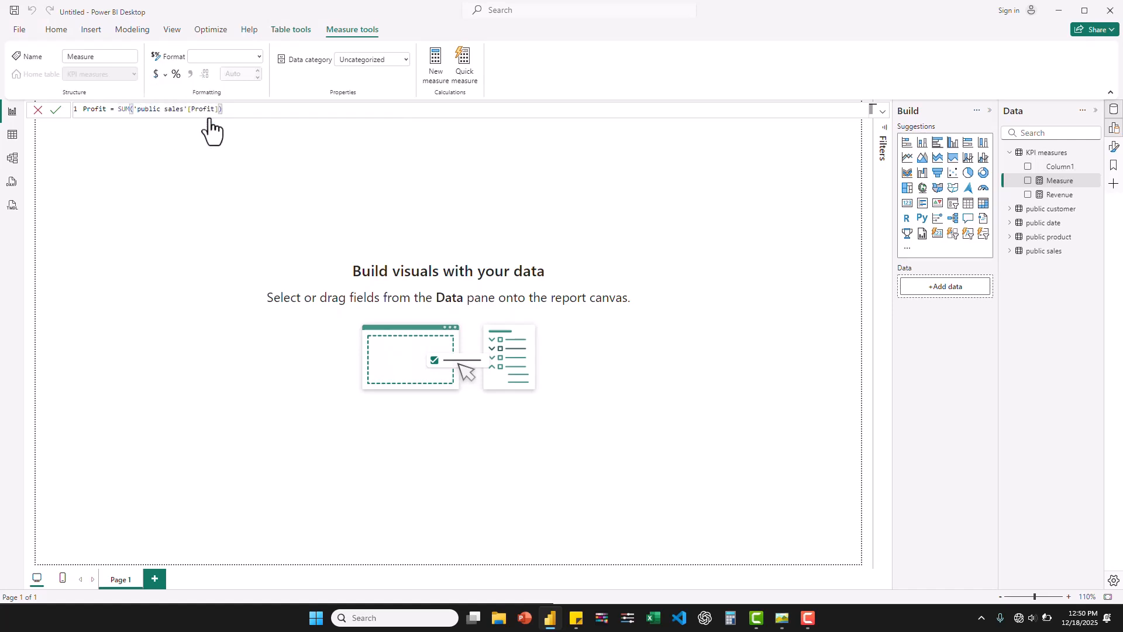
key(Return)
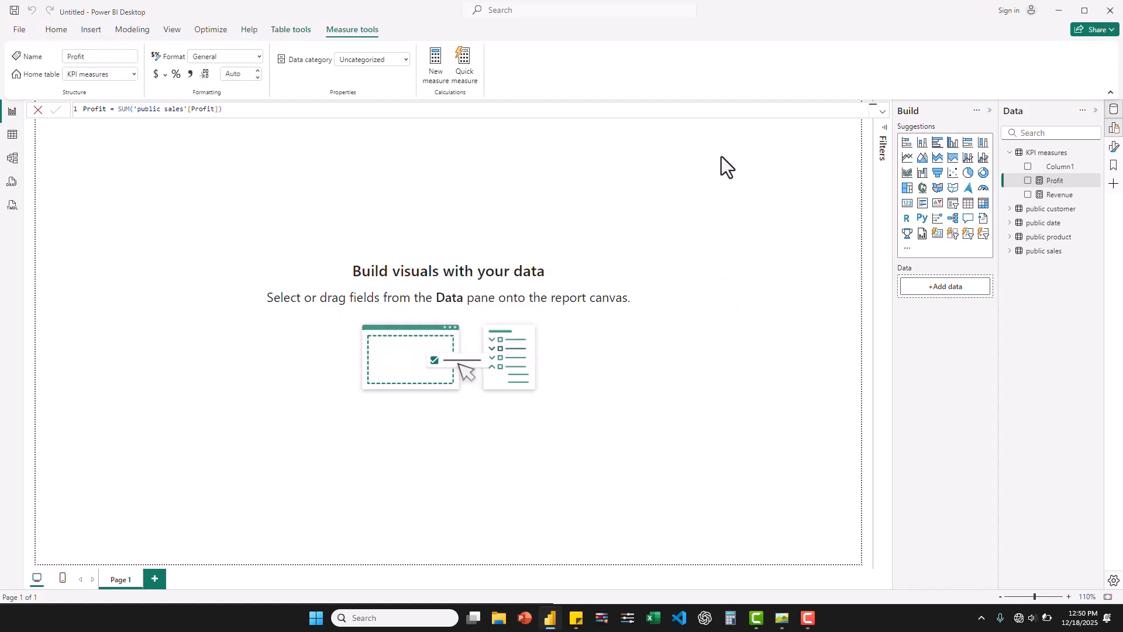
- Create a measure in the KPI measures table as Quantity = SUM('public sales'[quantity])
right_click(1049, 154)
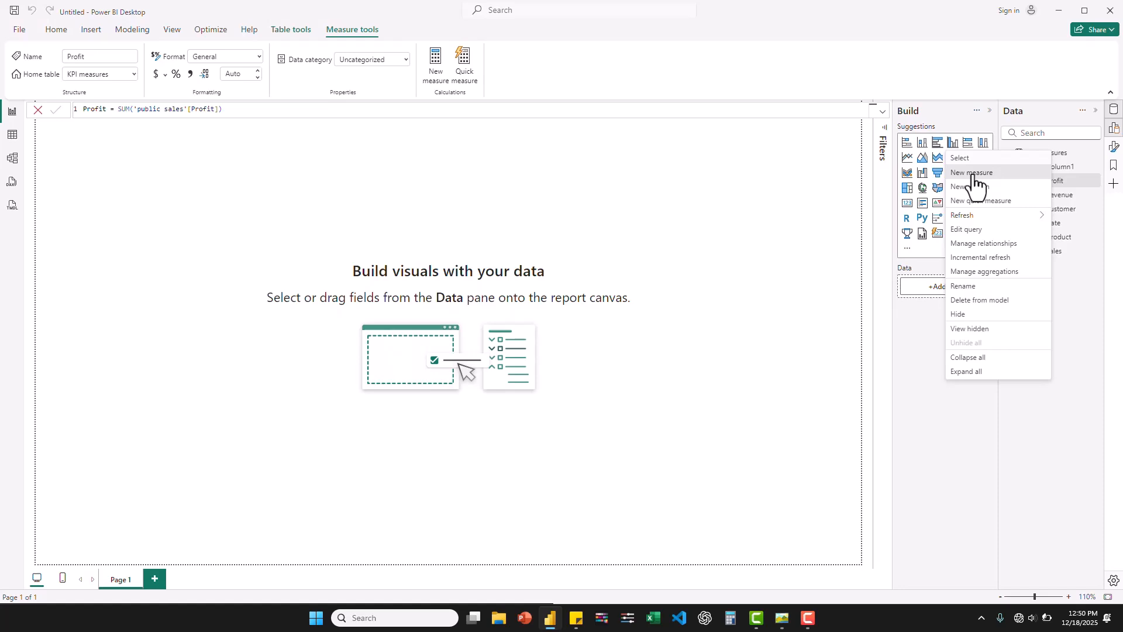
click(974, 175)
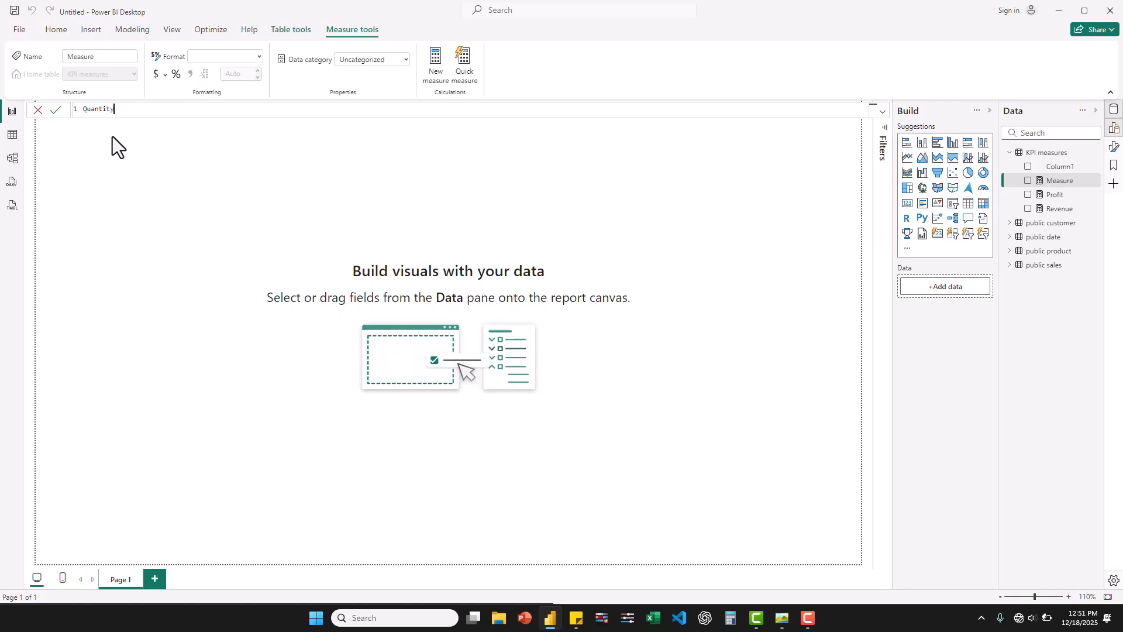
text(Quantity = SU)
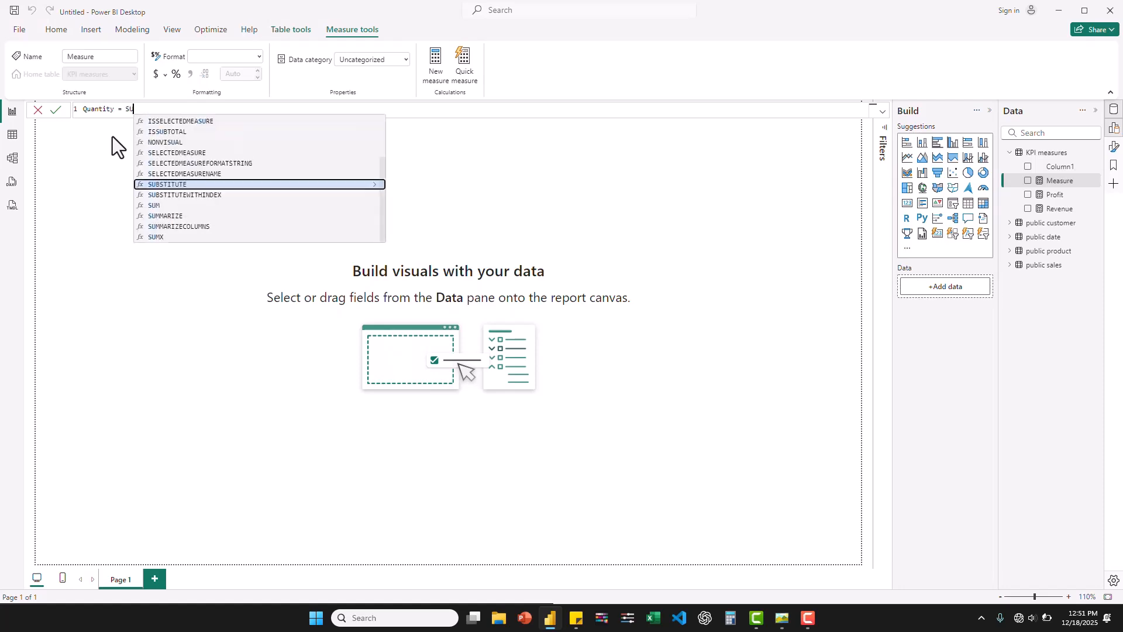
text(M(quantit)
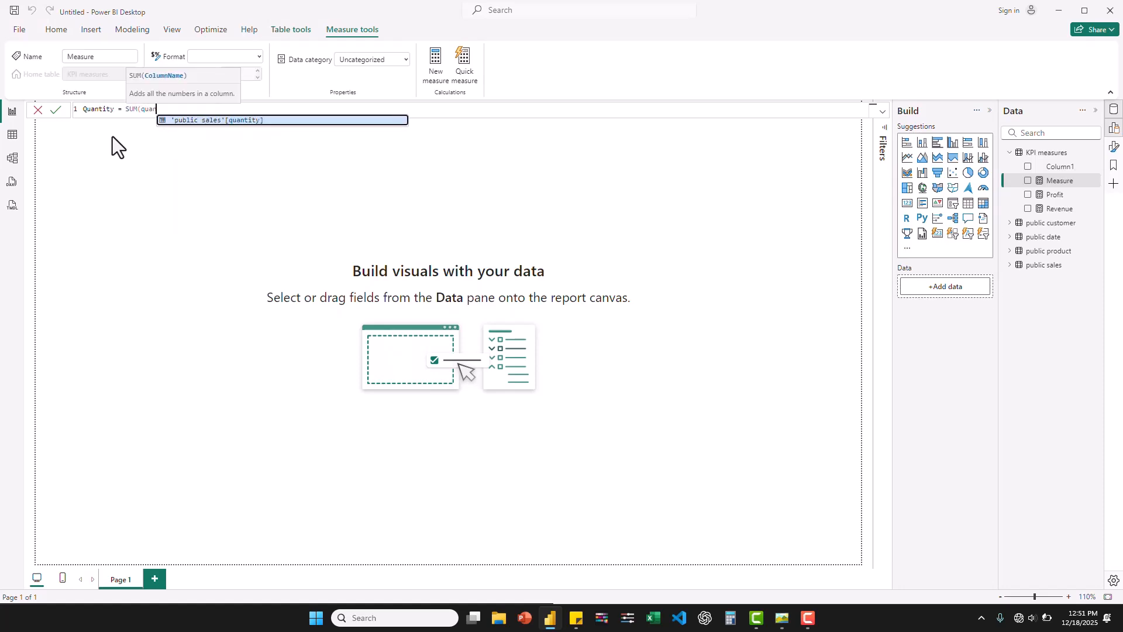
click(214, 123)
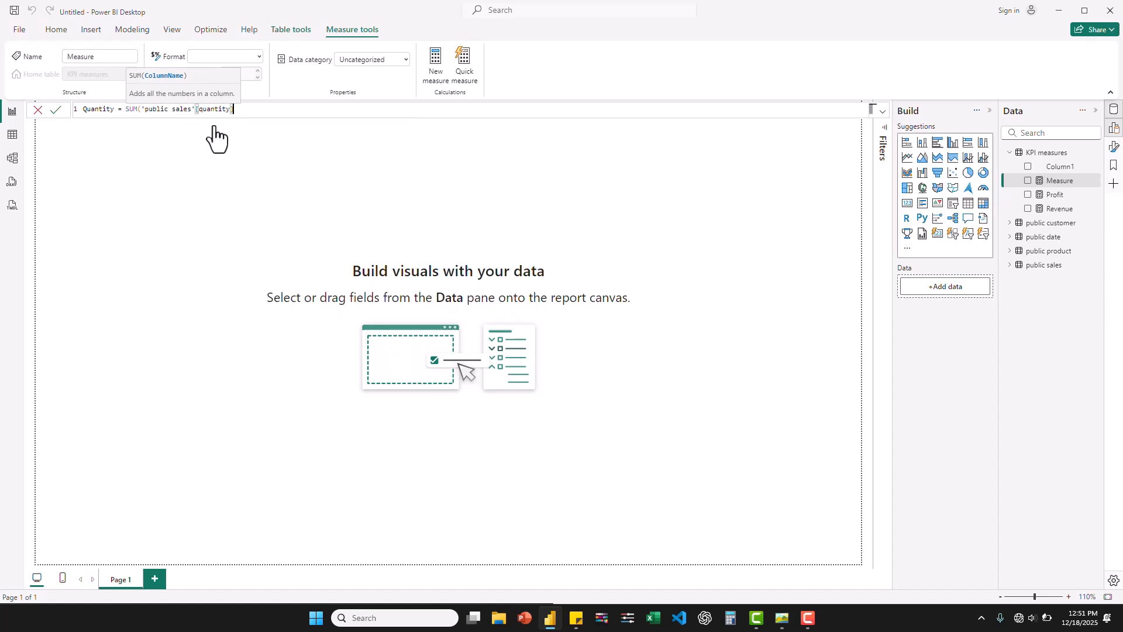
text())
key(Return)
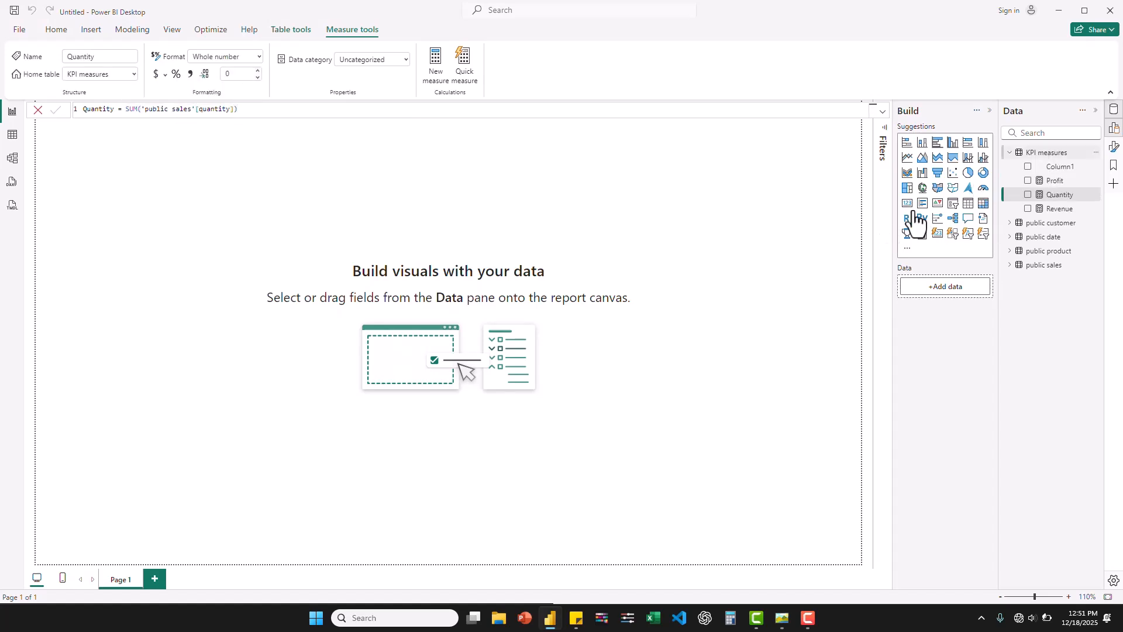
- Create a measure in the KPI measures table as Customer Count = DISTINCTCOUNT('public sales'[customerkey])
right_click(1057, 154)
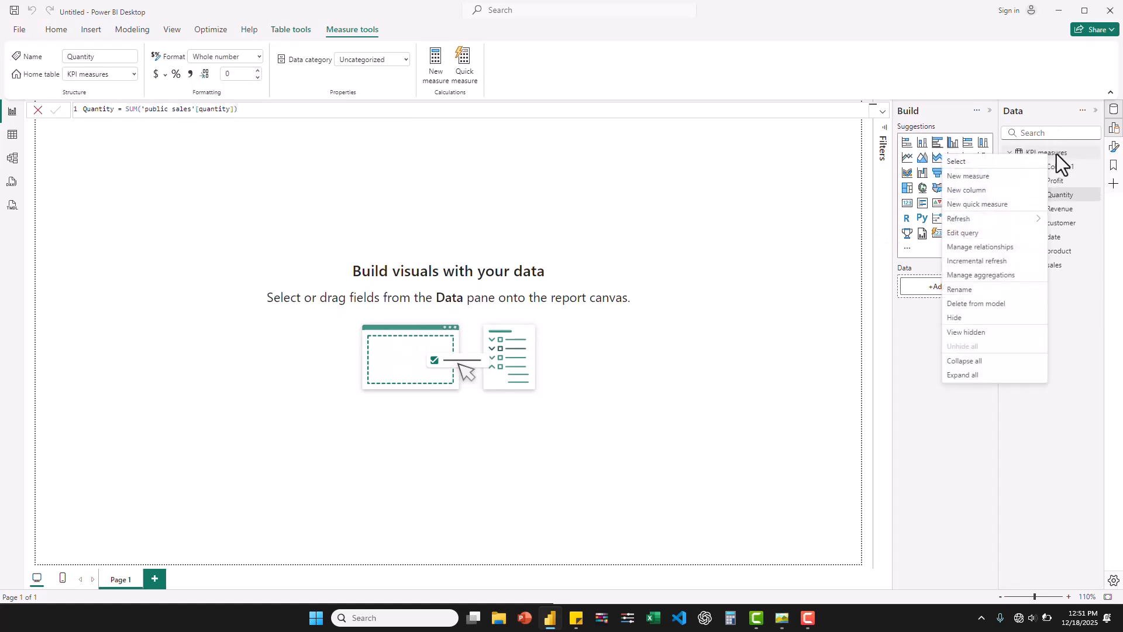
click(973, 175)
text(Custo)
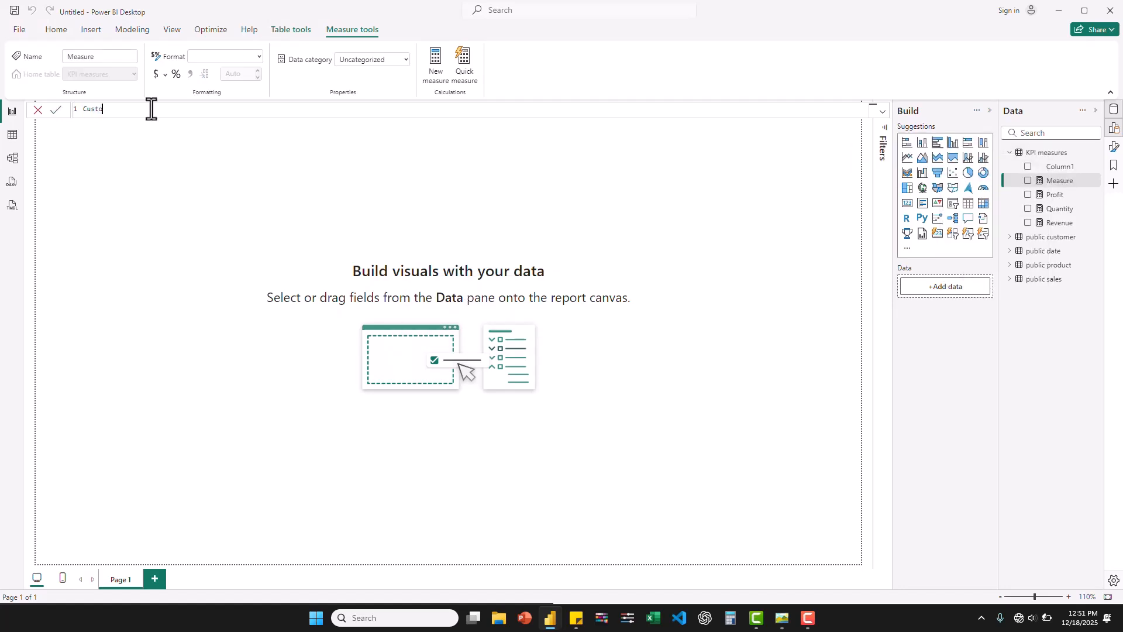
text(mer Count = DISTIC)
key(BackSpace)
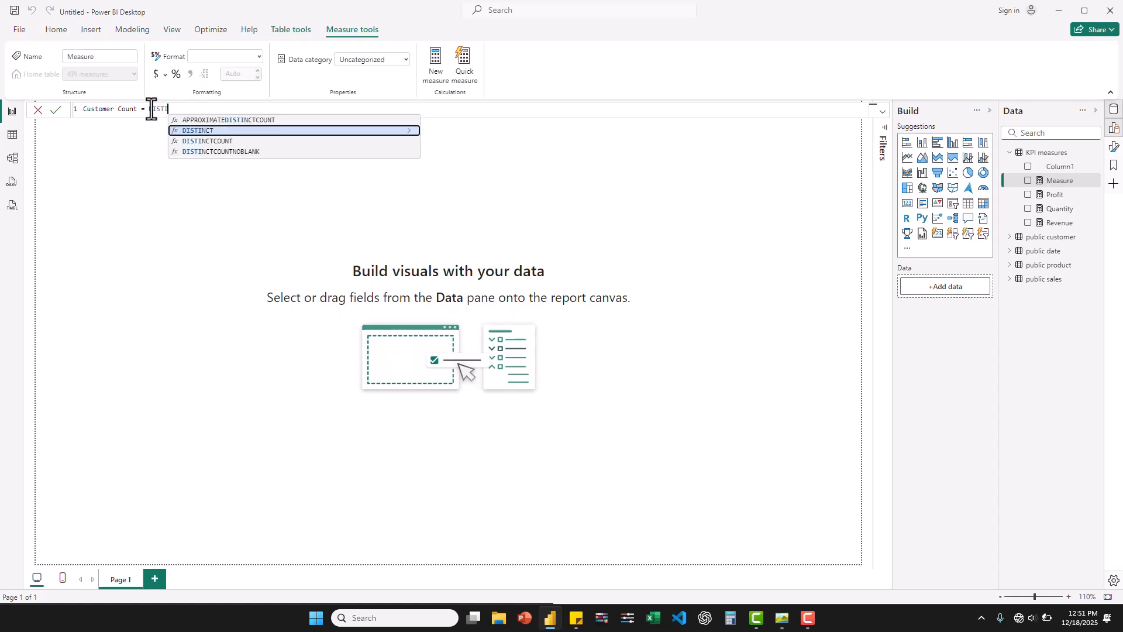
click(224, 142)
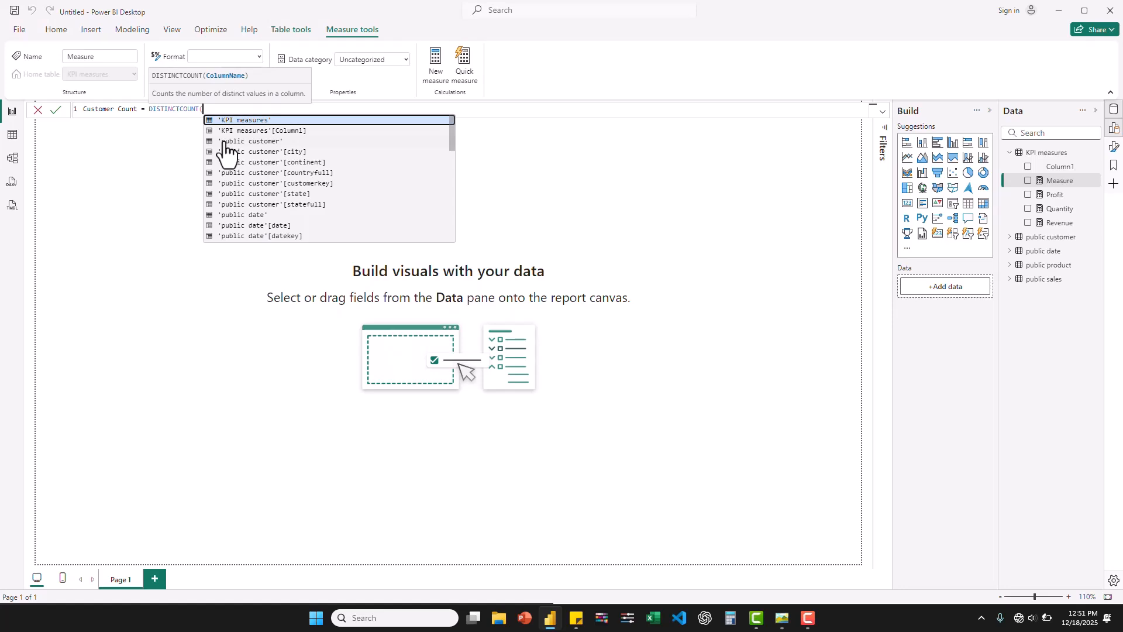
text(cust)
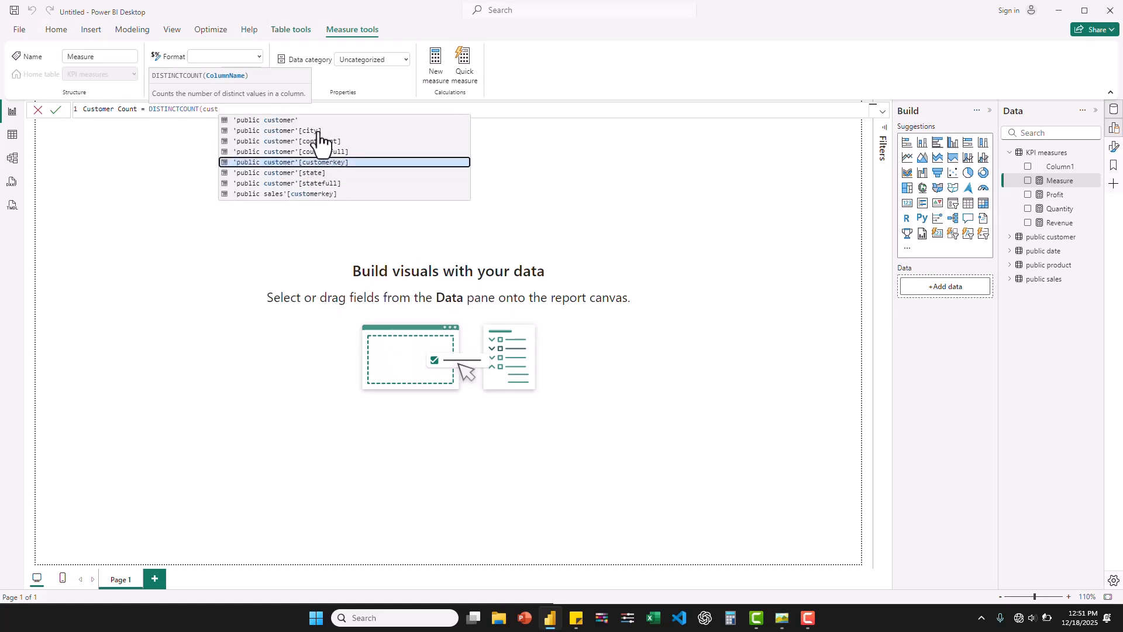
click(299, 195)
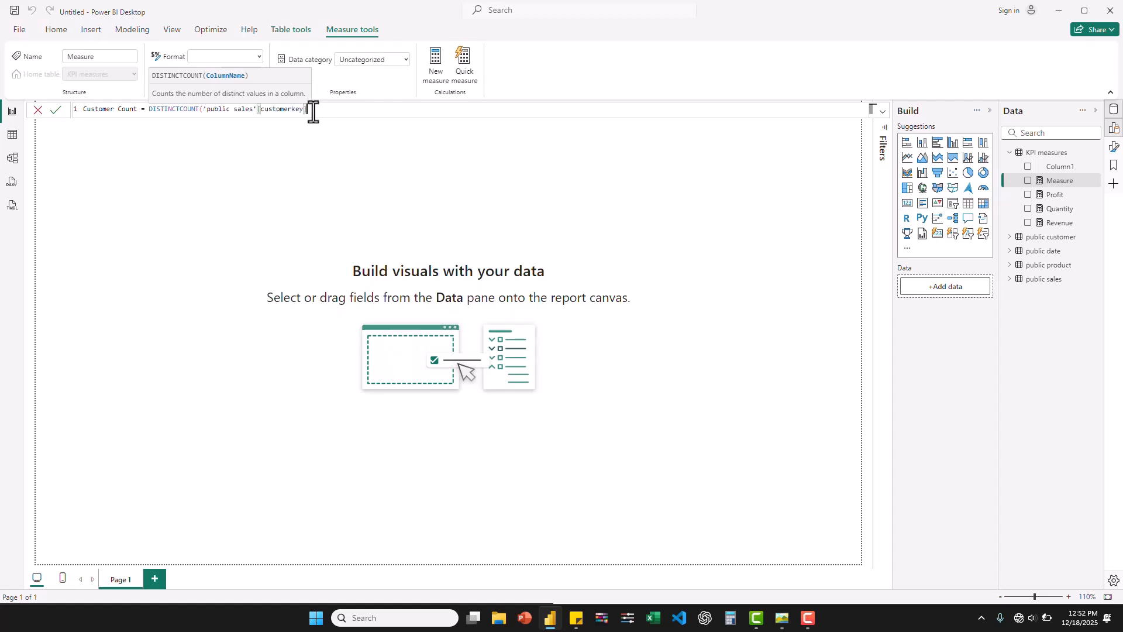
text())
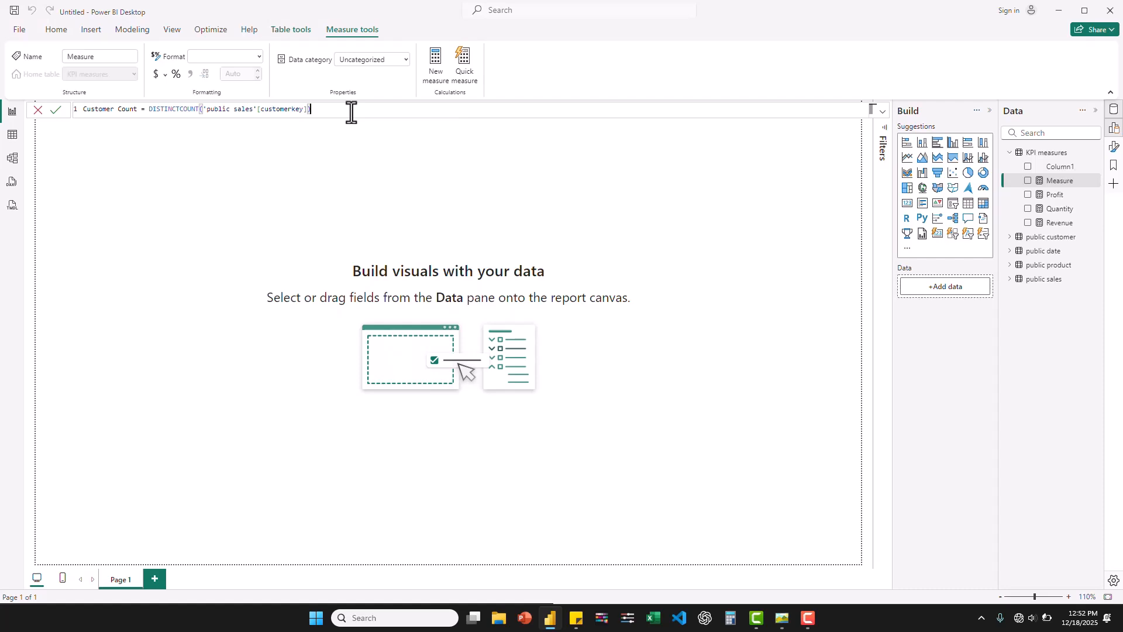
key(Return)
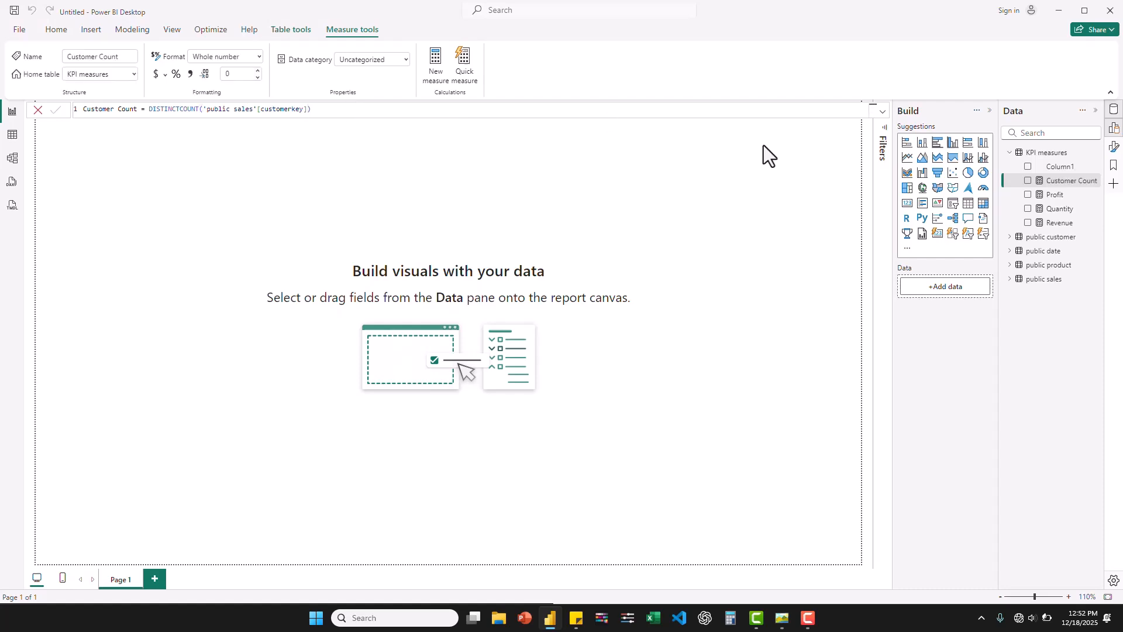
- Create a measure in the KPI measures table as Profit Margin = DIVIDE([Profit], [Revenue], 0)
right_click(1047, 164)
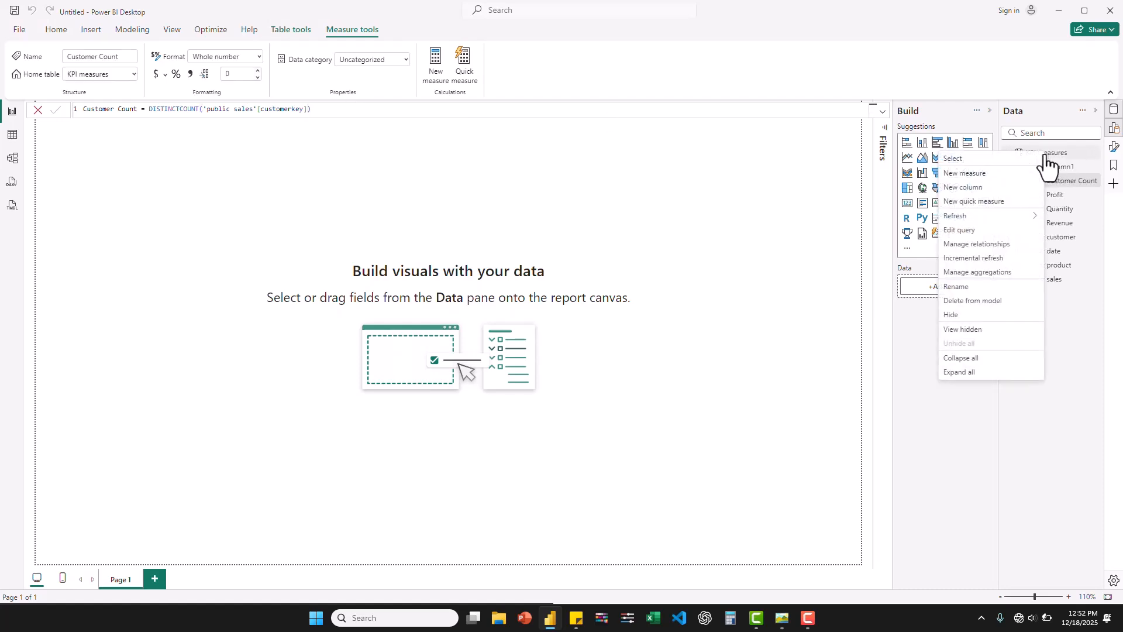
click(969, 175)
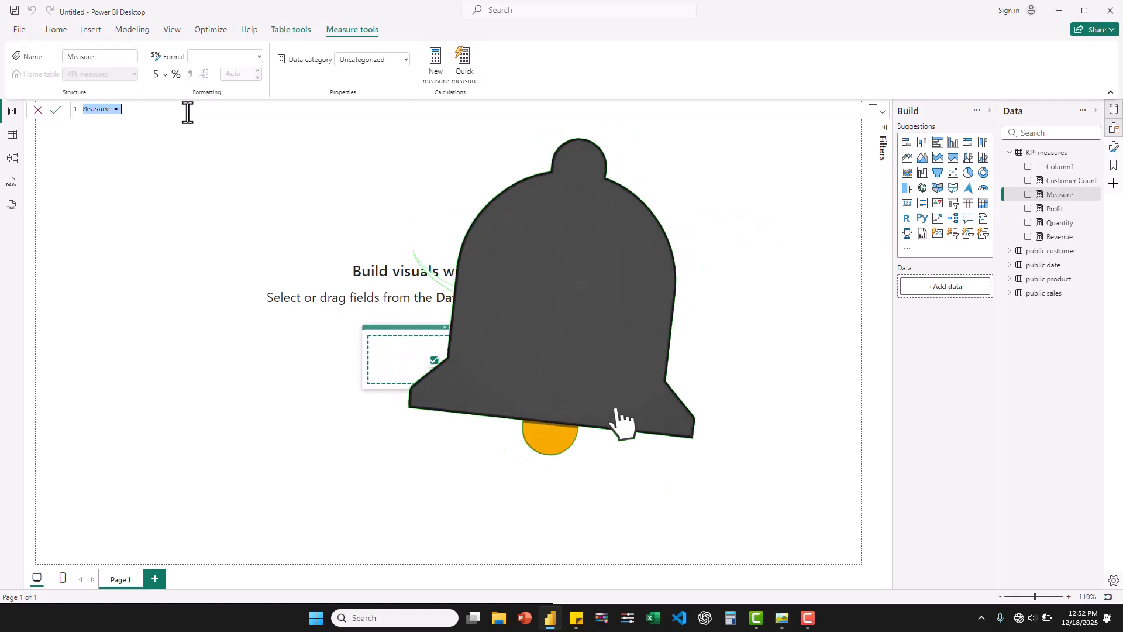
text(Profit )
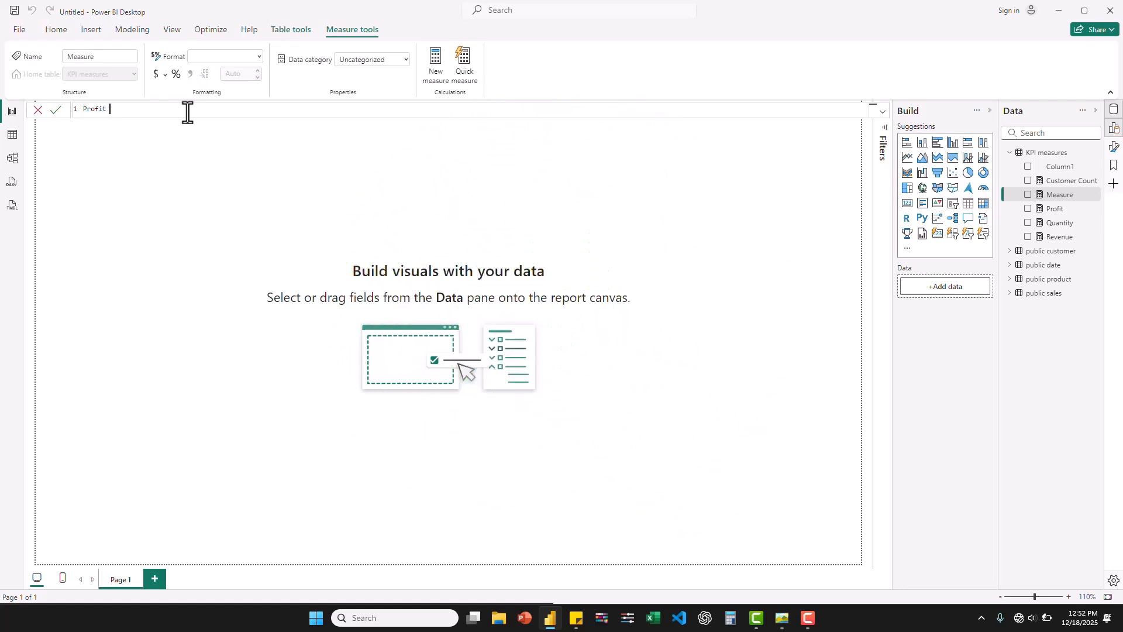
text(Margin = DIVI)
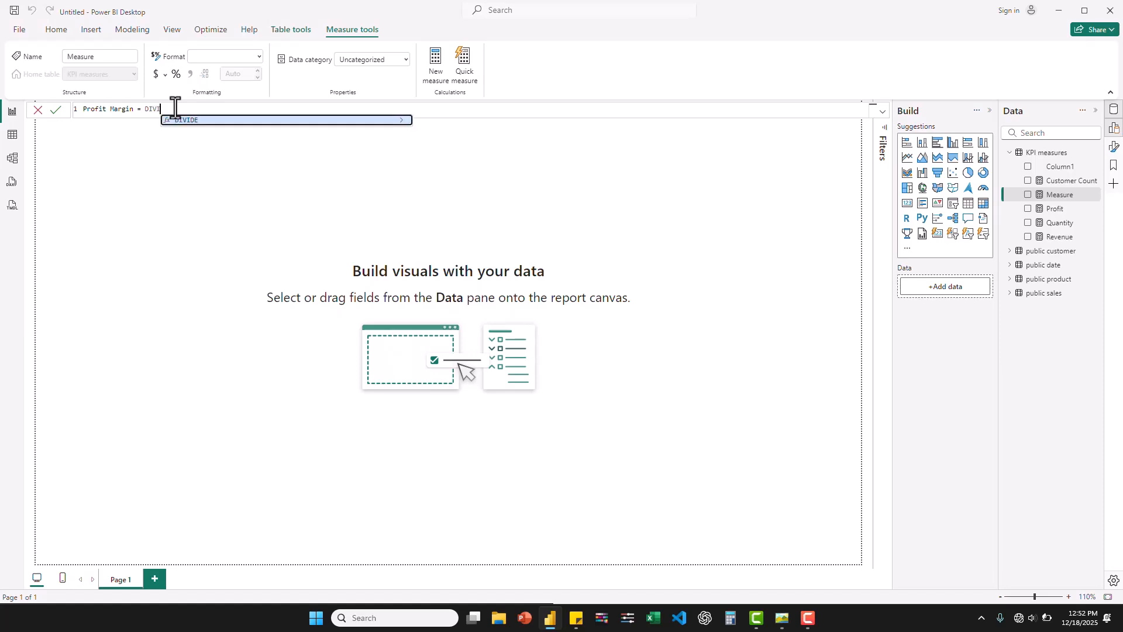
key(Tab)
text(profit)
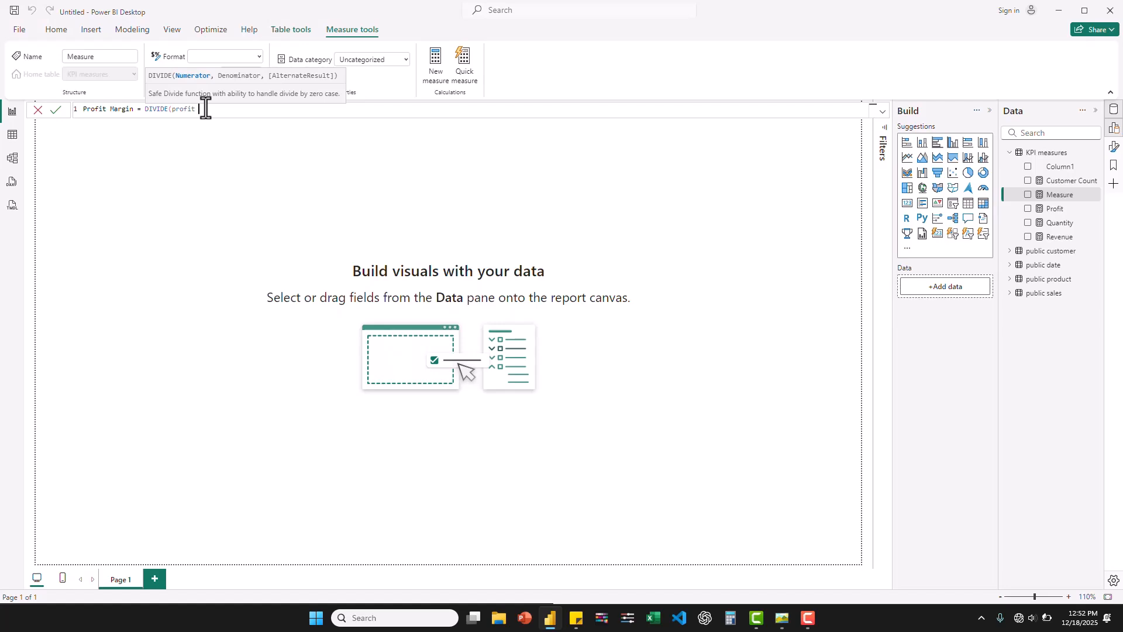
key(BackSpace)
click(220, 118)
text(, re)
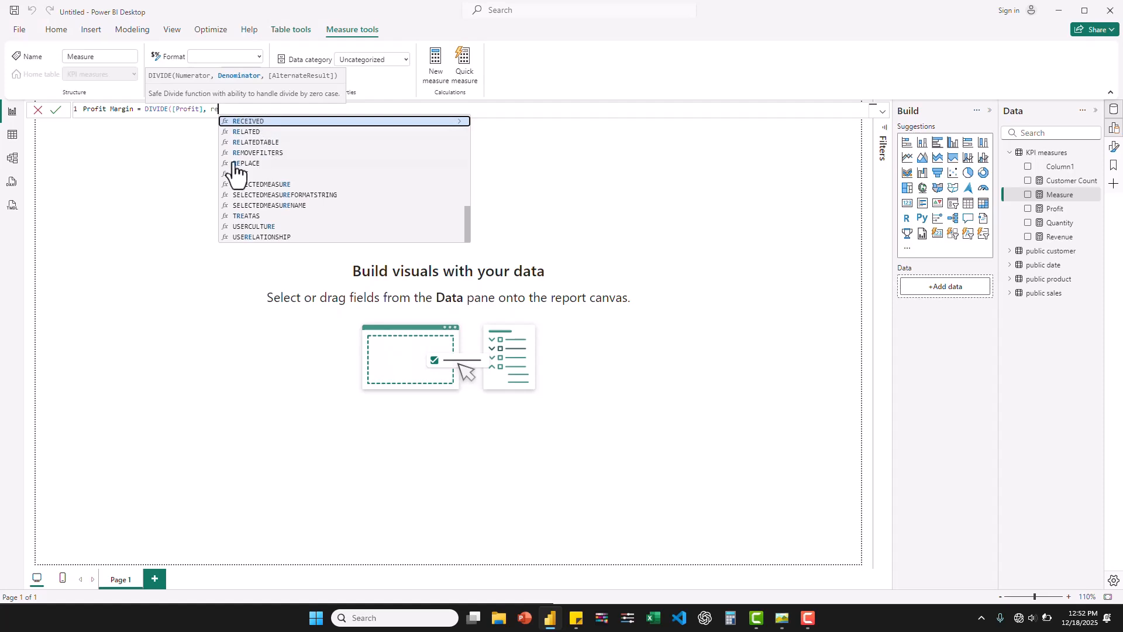
text(ve)
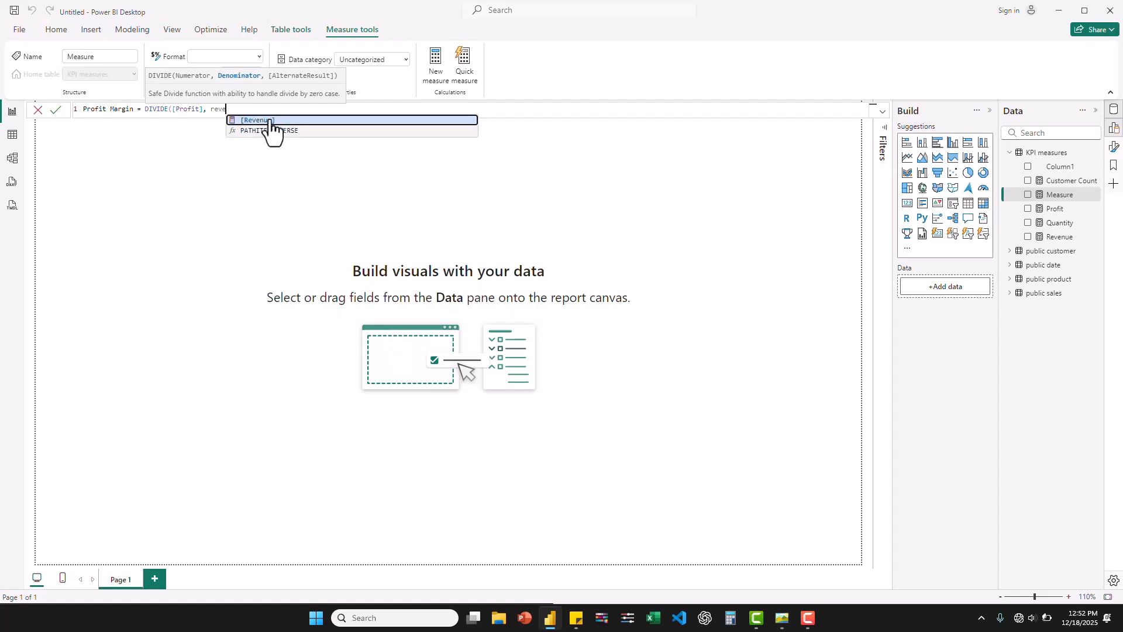
click(269, 120)
text(,)
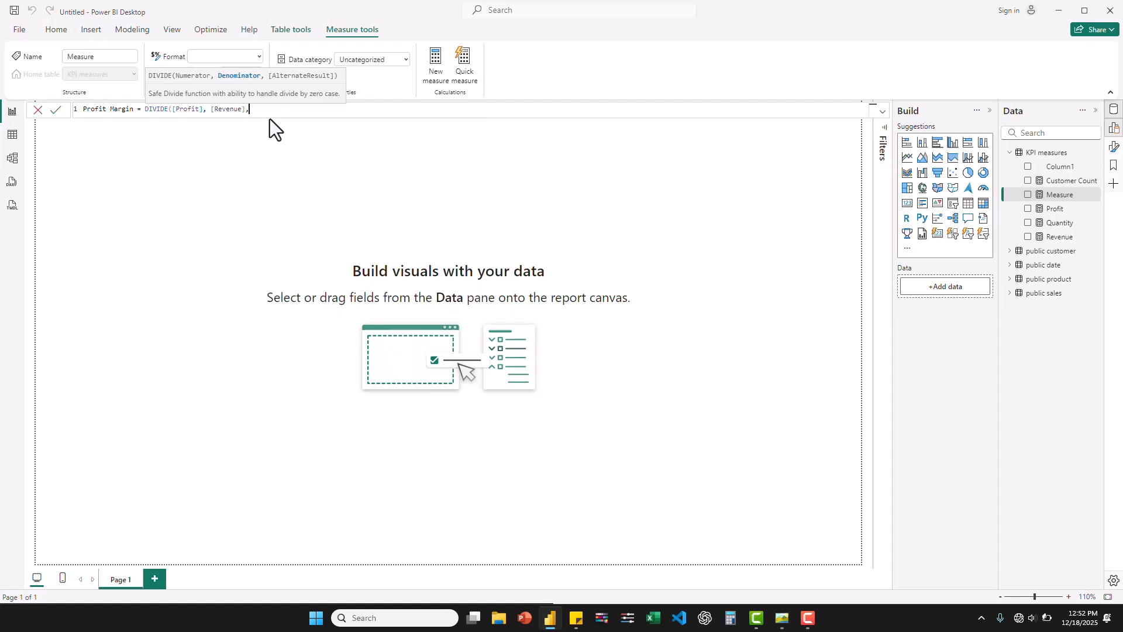
text( 0))
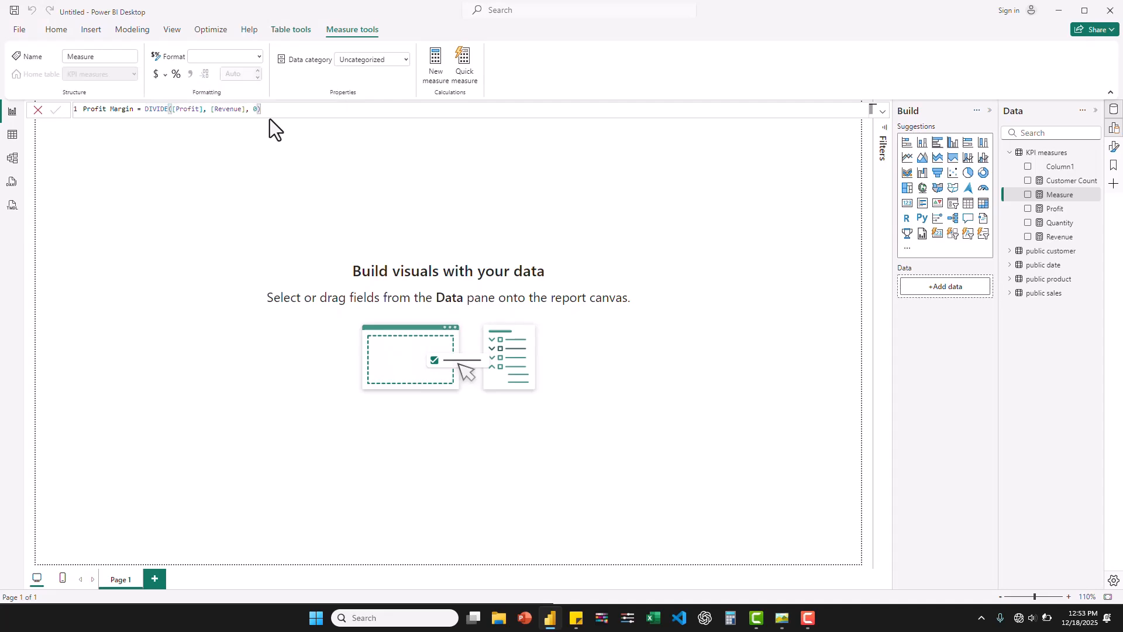
key(Return)
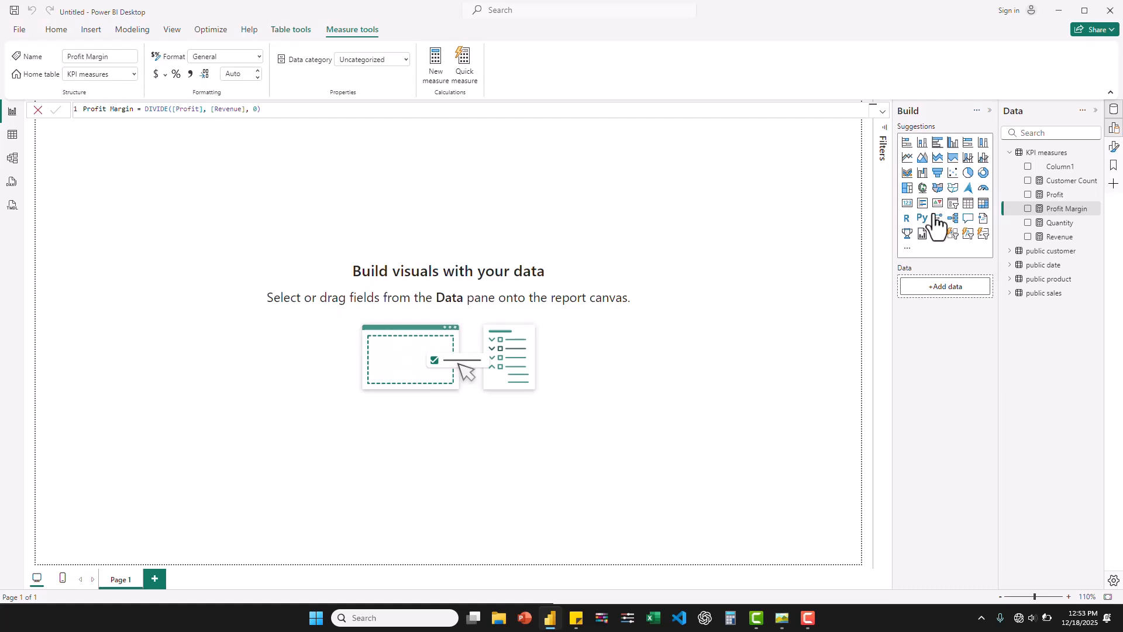
- Add a small card visual showing the Revenue measure at the page's upper-left corner, wide enough to display its full value
click(907, 204)
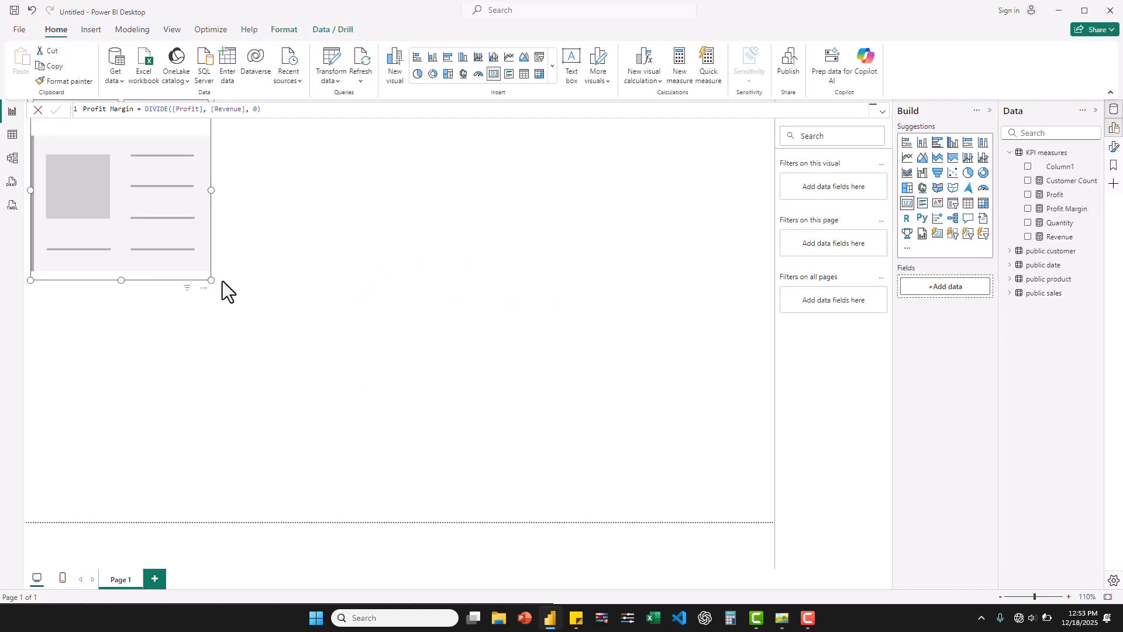
drag(193, 263, 156, 208)
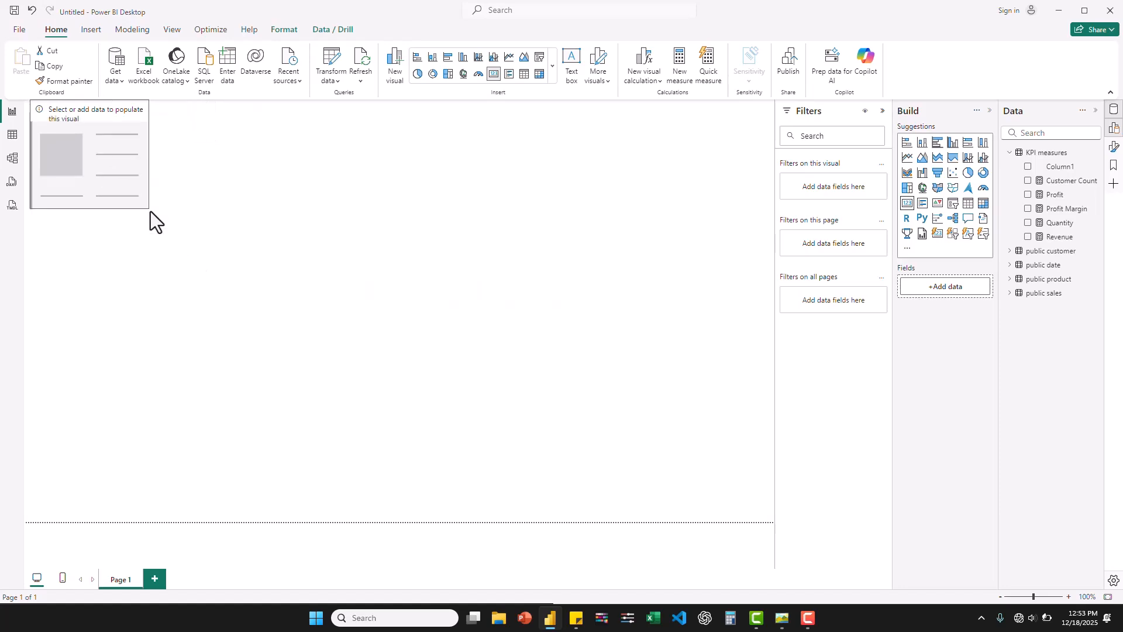
click(1028, 237)
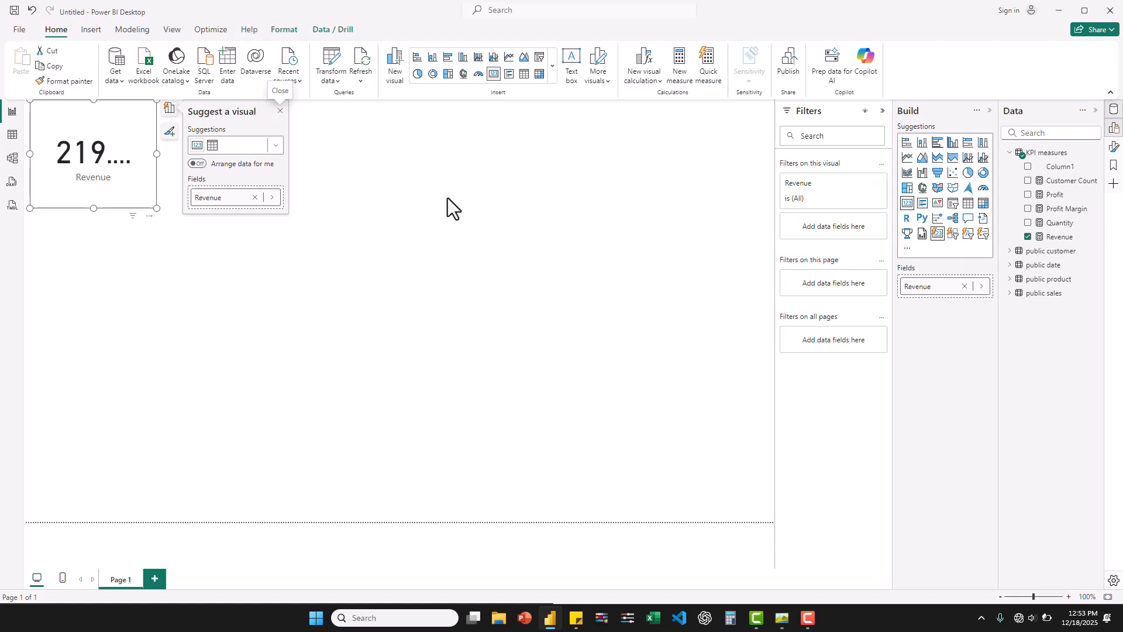
drag(159, 155, 179, 156)
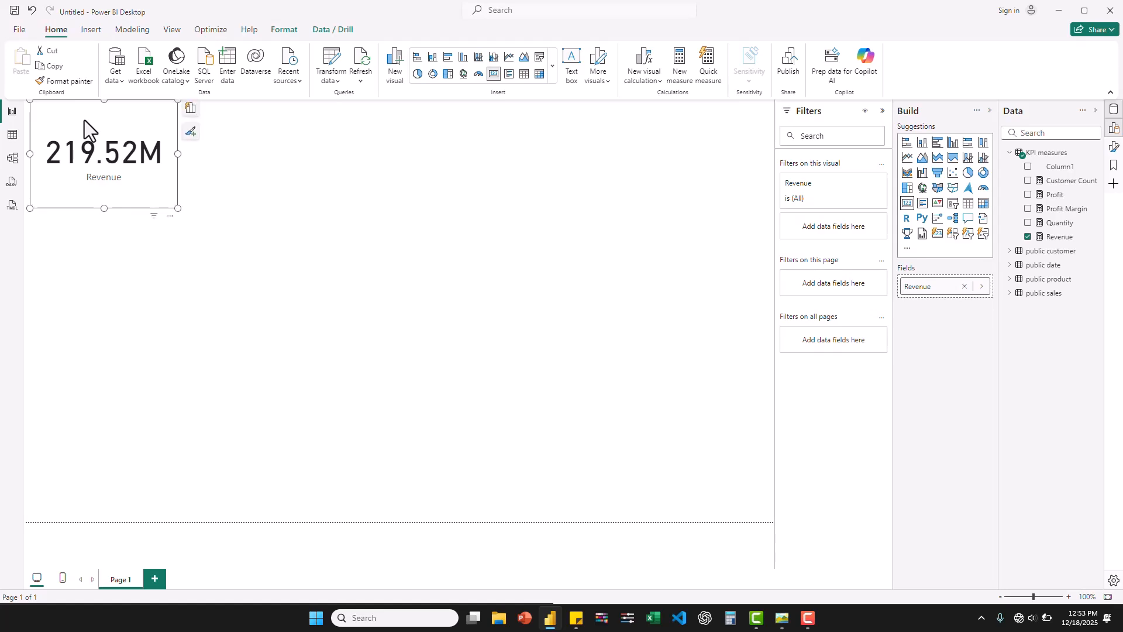
- Duplicate the Revenue card four times and spread the copies in a row across the top of the report page
key(ctrl+c)
key(ctrl+v)
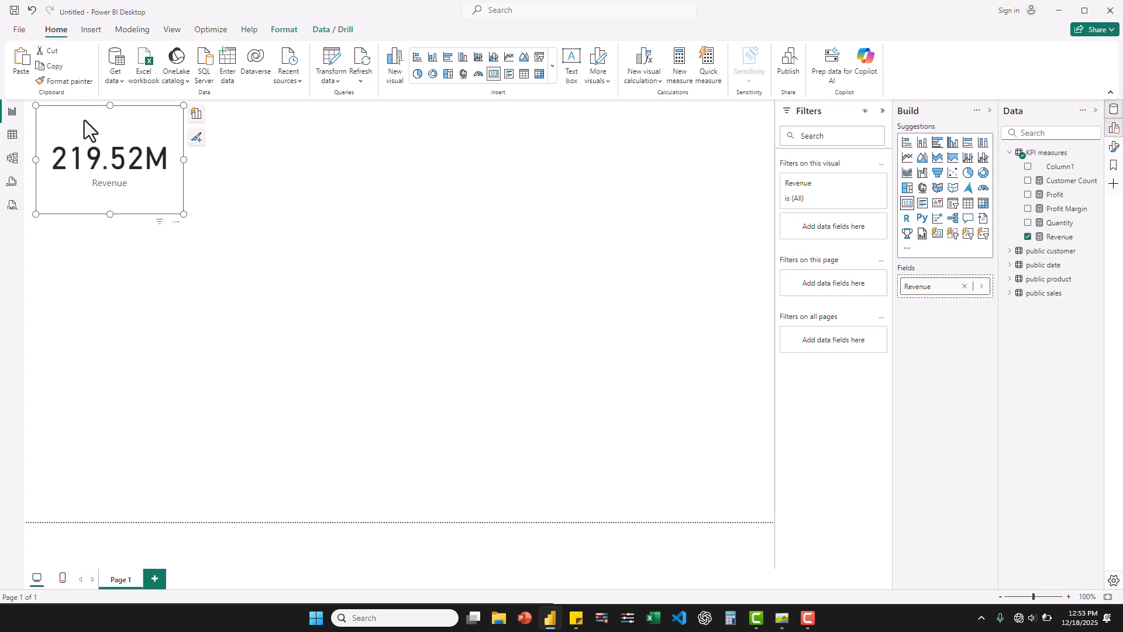
key(ctrl+v)
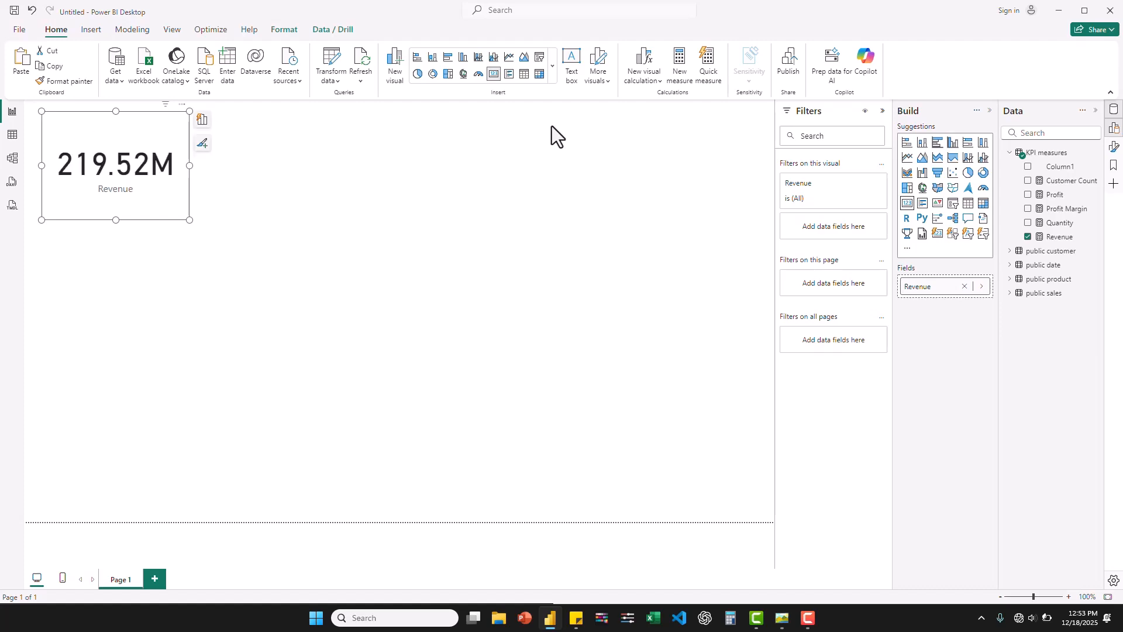
drag(116, 129, 289, 147)
key(ctrl+v)
key(ctrl+v)
drag(116, 128, 511, 132)
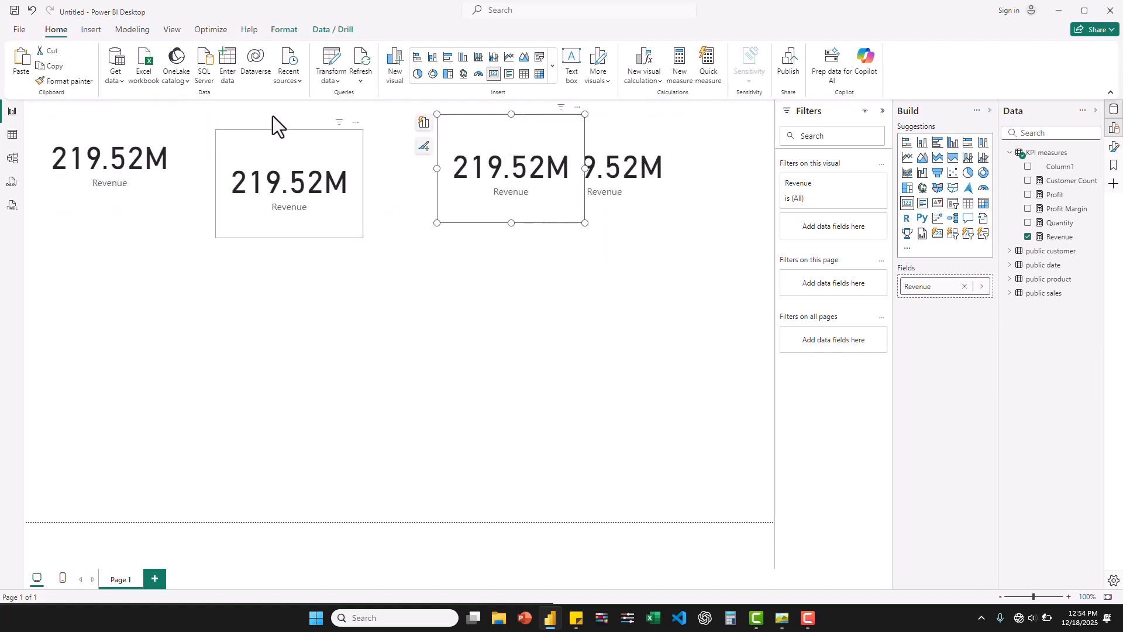
drag(272, 141, 373, 125)
drag(93, 158, 220, 168)
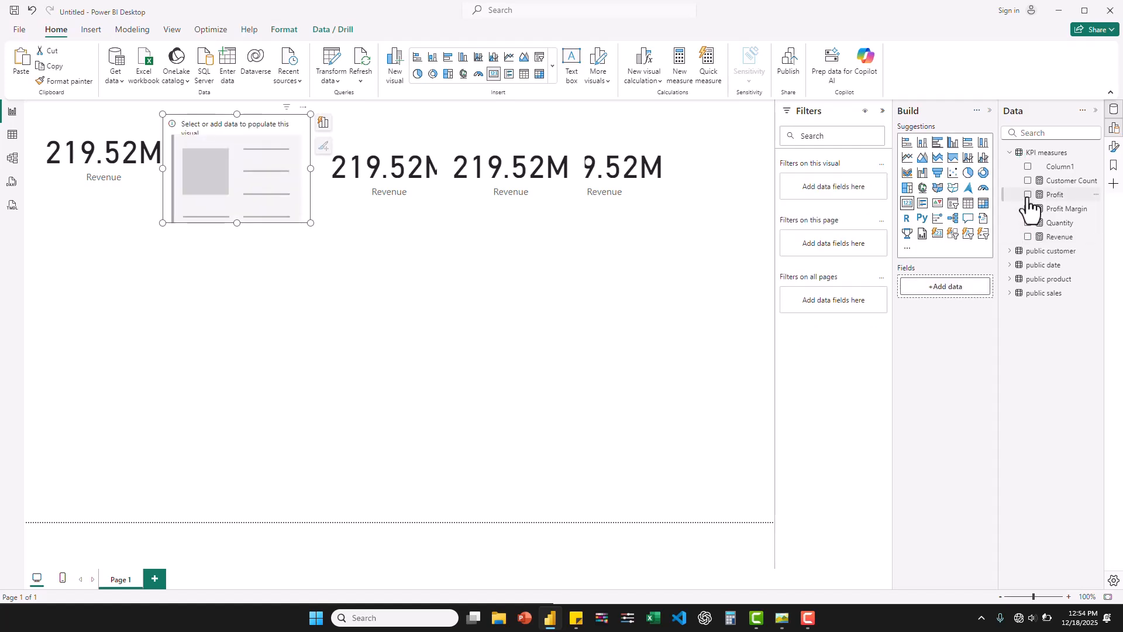
- Make the second card in the row show the Profit measure and the third card show Profit Margin instead of Revenue
click(1028, 196)
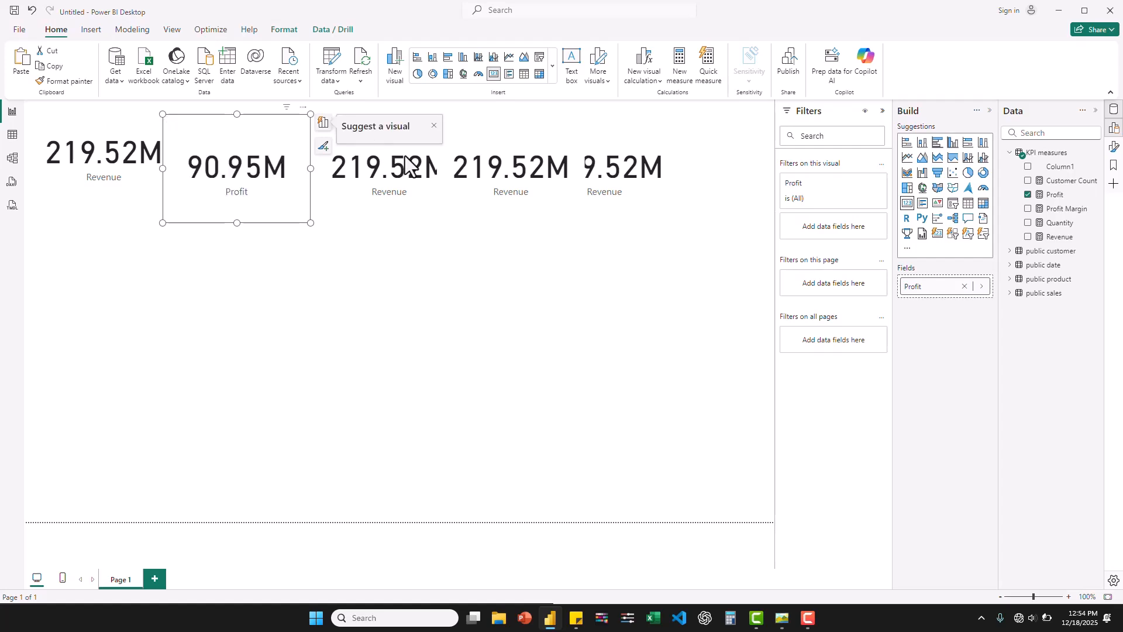
click(435, 126)
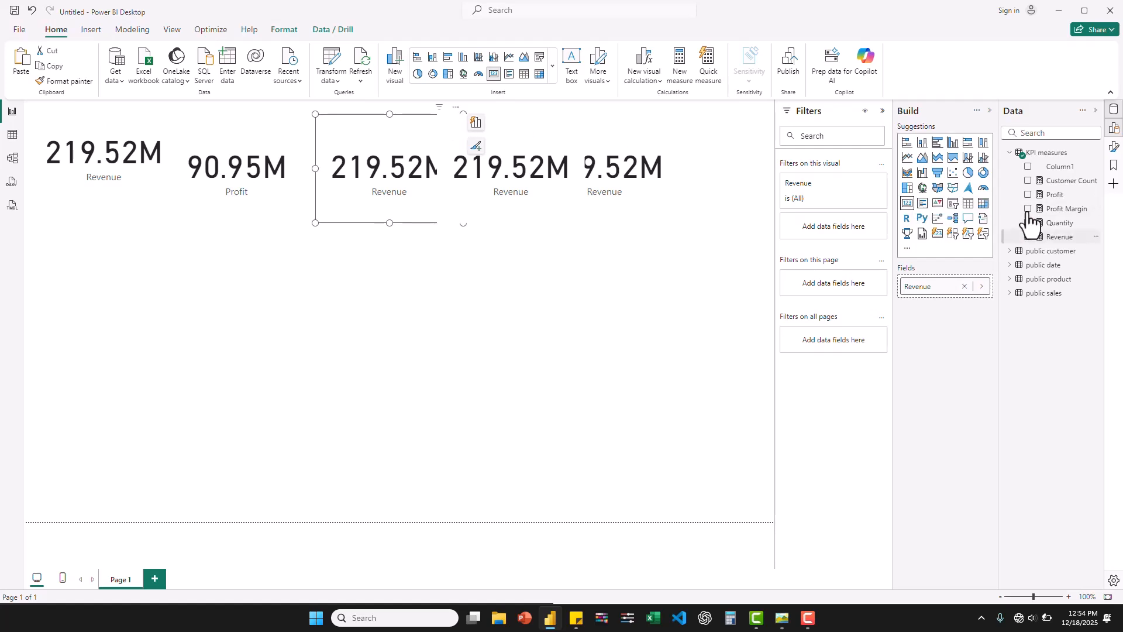
click(1028, 209)
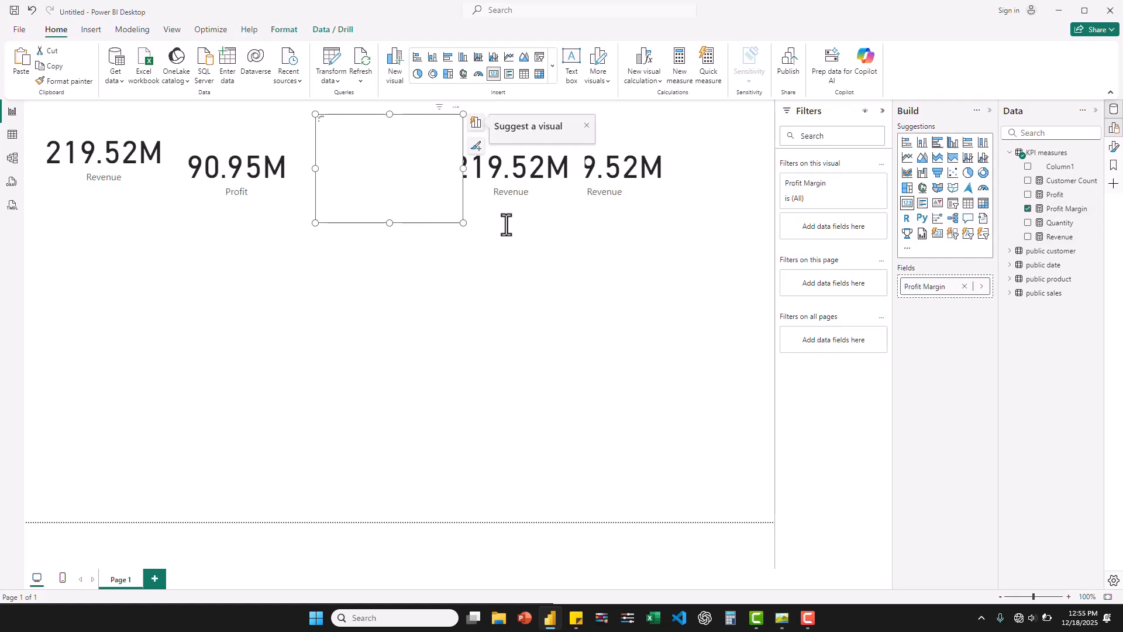
- Make the fourth card in the row show the Quantity measure instead of Revenue
click(587, 127)
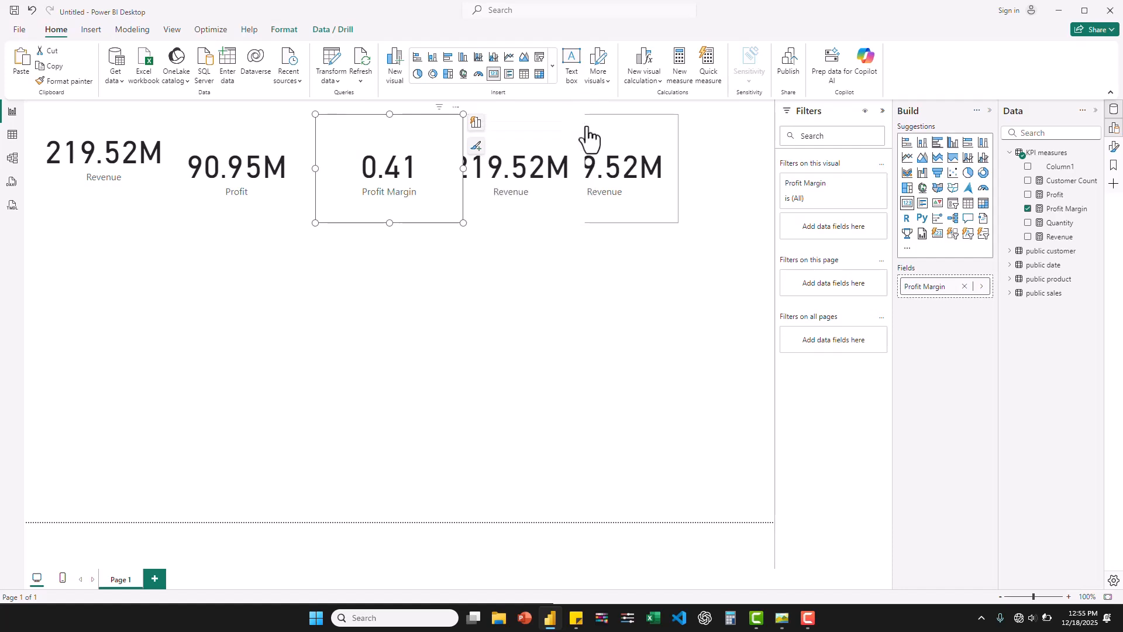
click(535, 132)
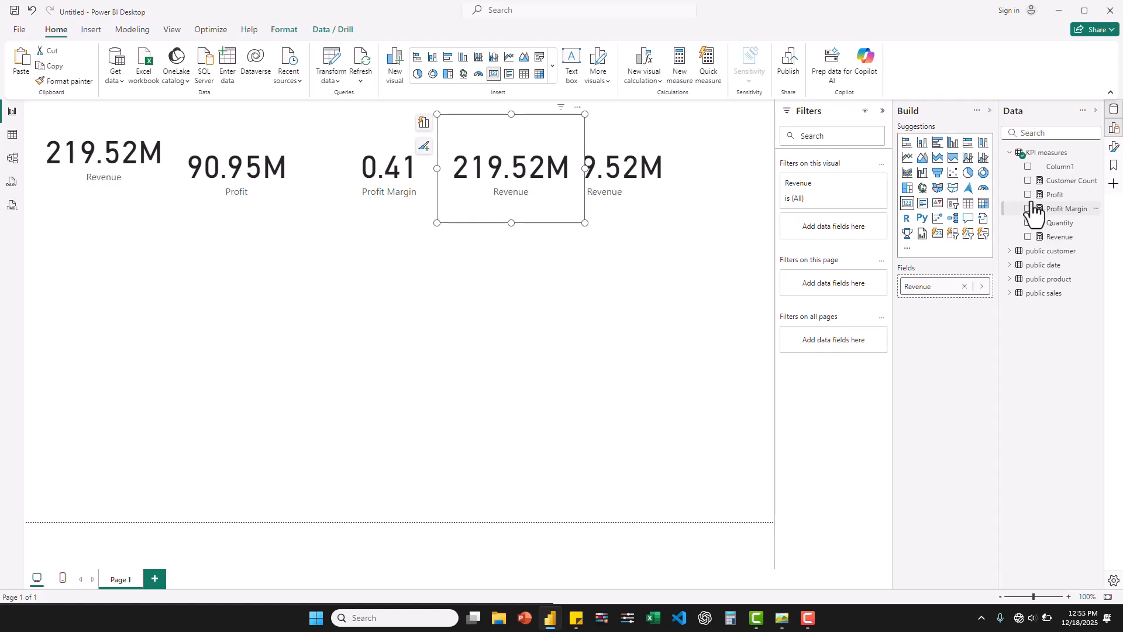
click(1030, 237)
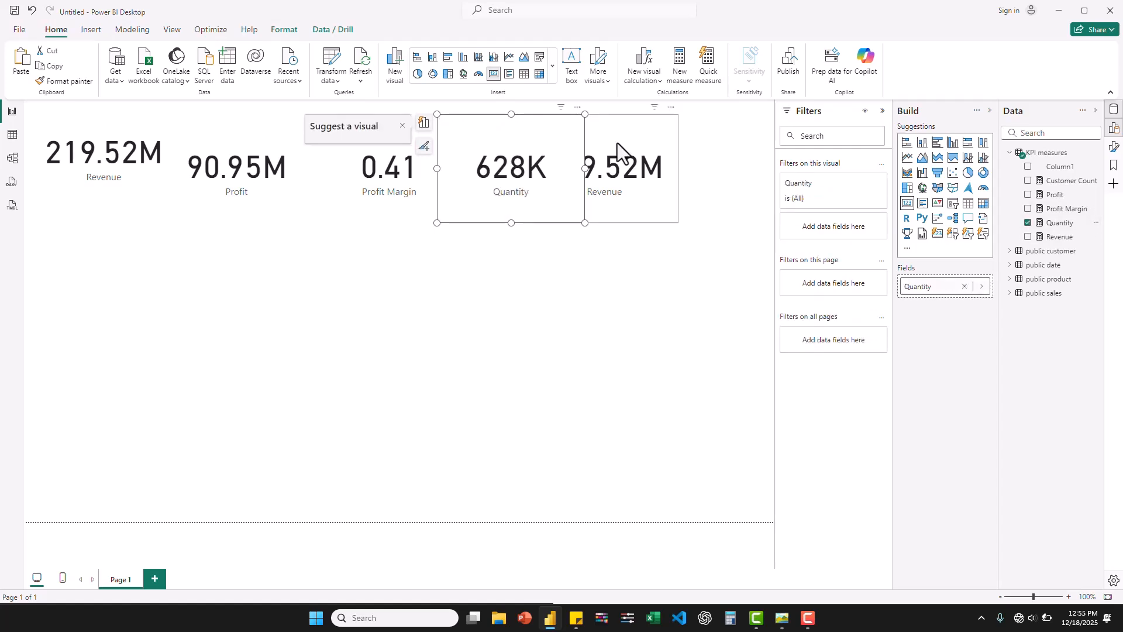
- Make the fifth card show Customer Count instead of Revenue and move it below the Revenue card
click(620, 152)
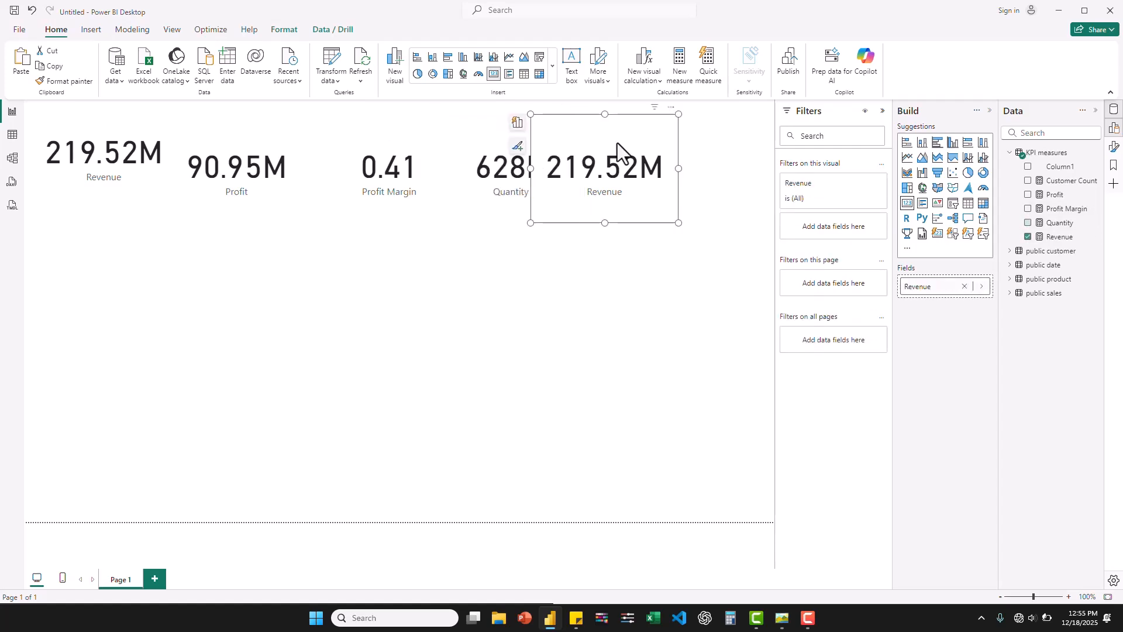
click(1028, 236)
click(1028, 180)
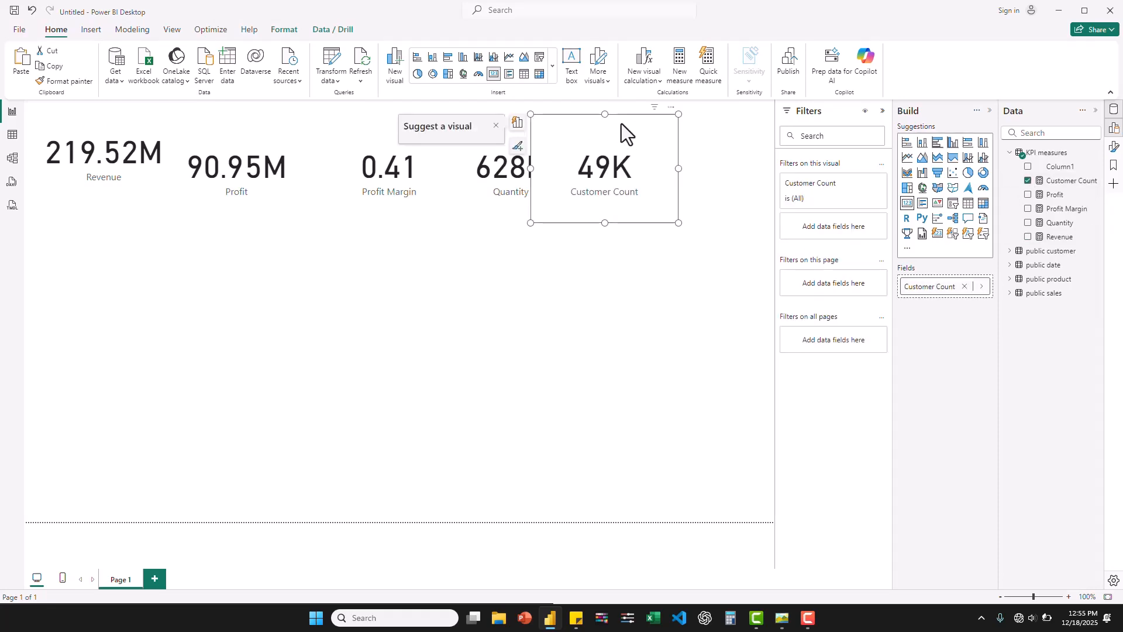
drag(97, 265, 135, 251)
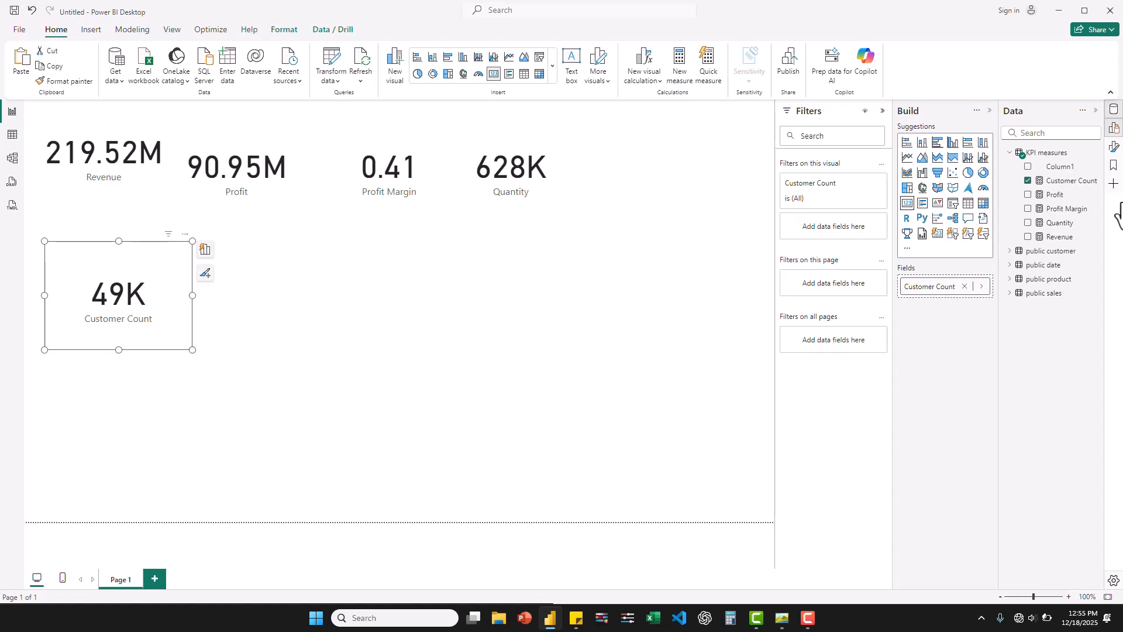
- Format the Profit measure as dollar currency with 0 decimal places
click(1055, 197)
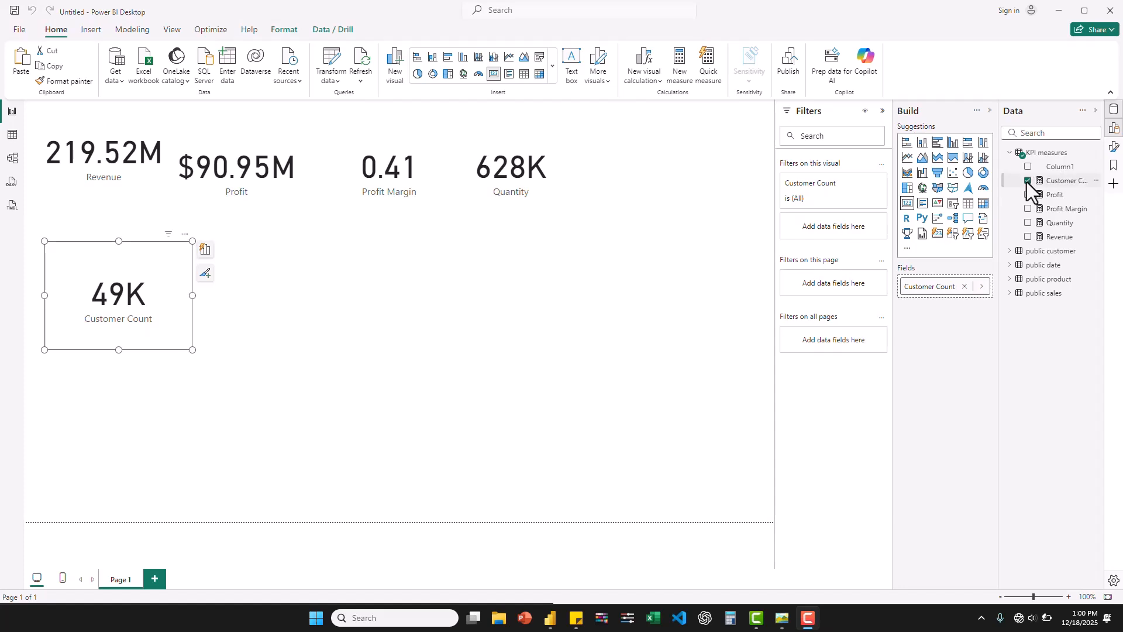
click(251, 164)
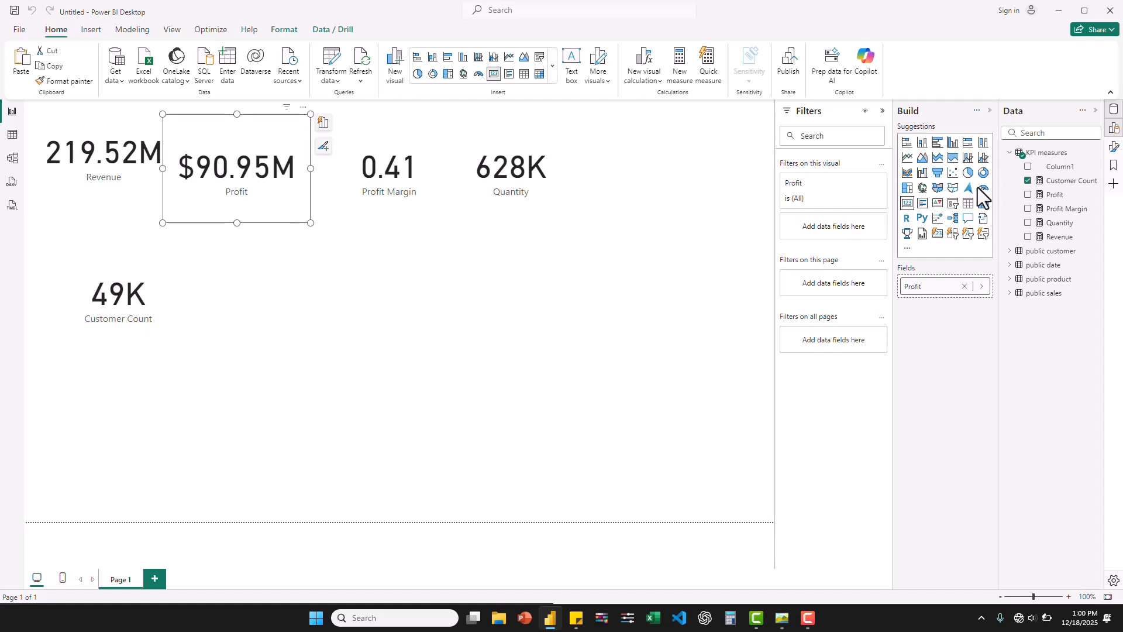
click(1056, 196)
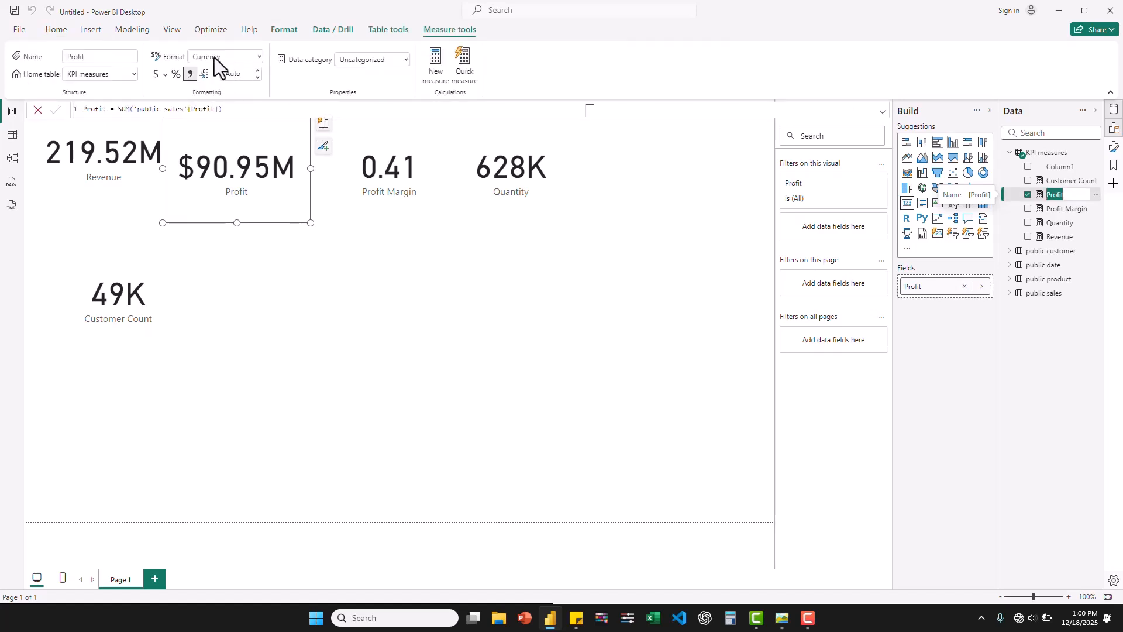
click(193, 74)
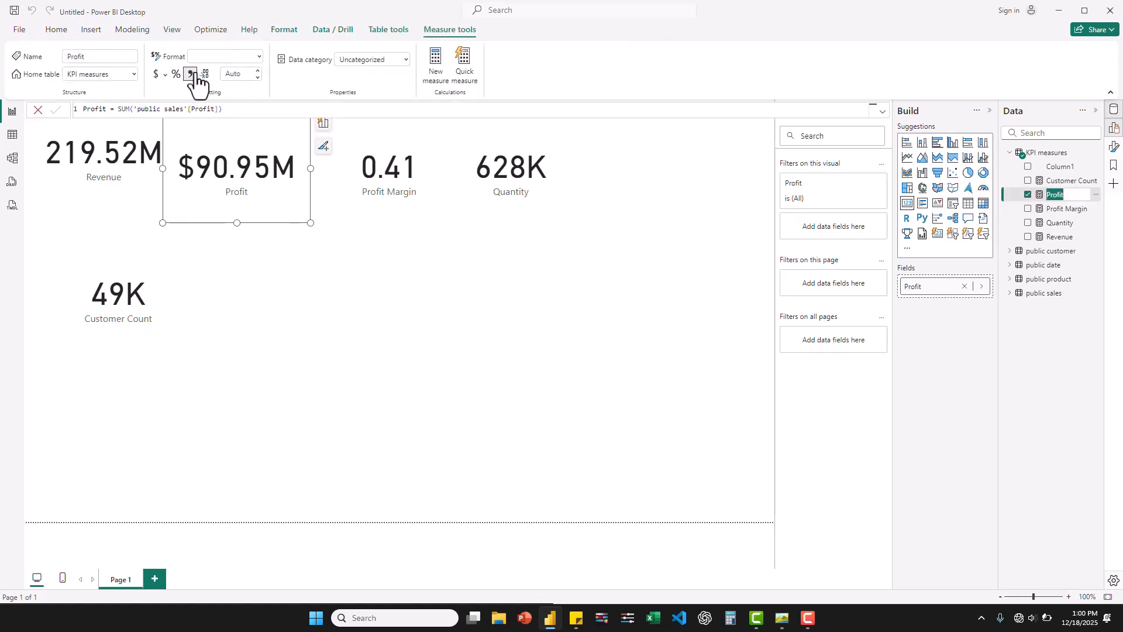
click(237, 74)
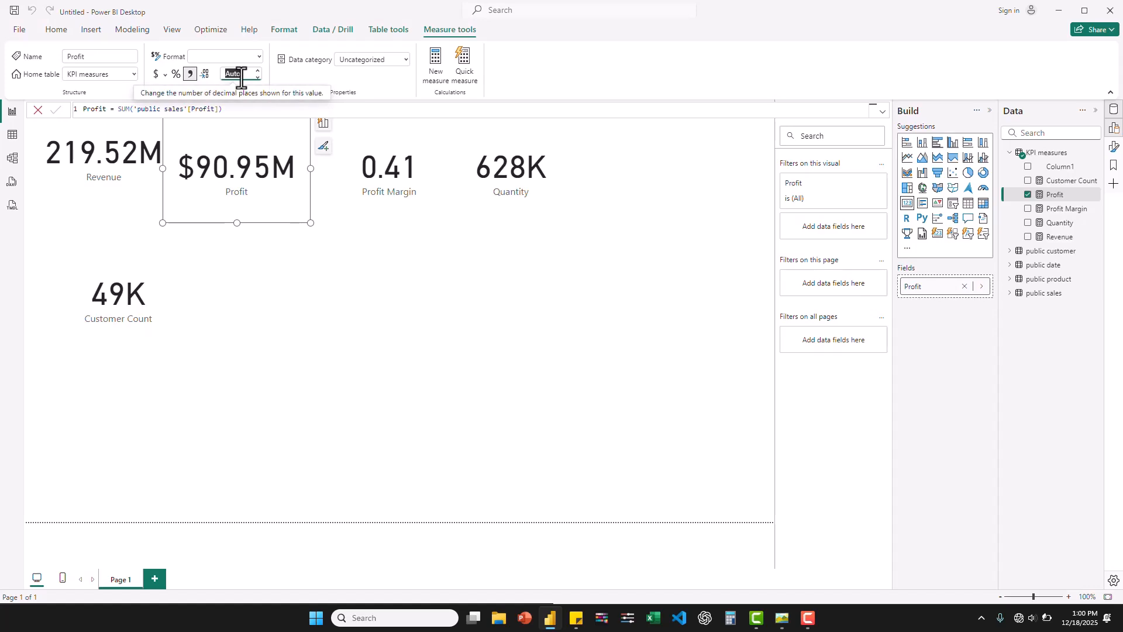
text(0)
click(539, 416)
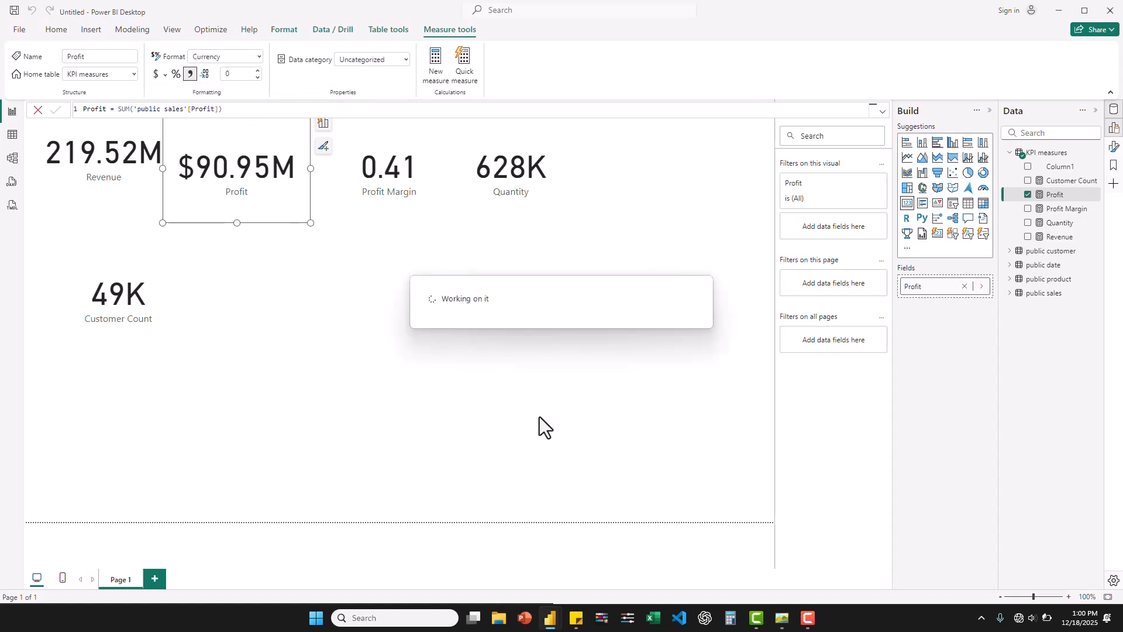
- Format the Revenue measure as dollar currency with 0 decimal places
click(114, 170)
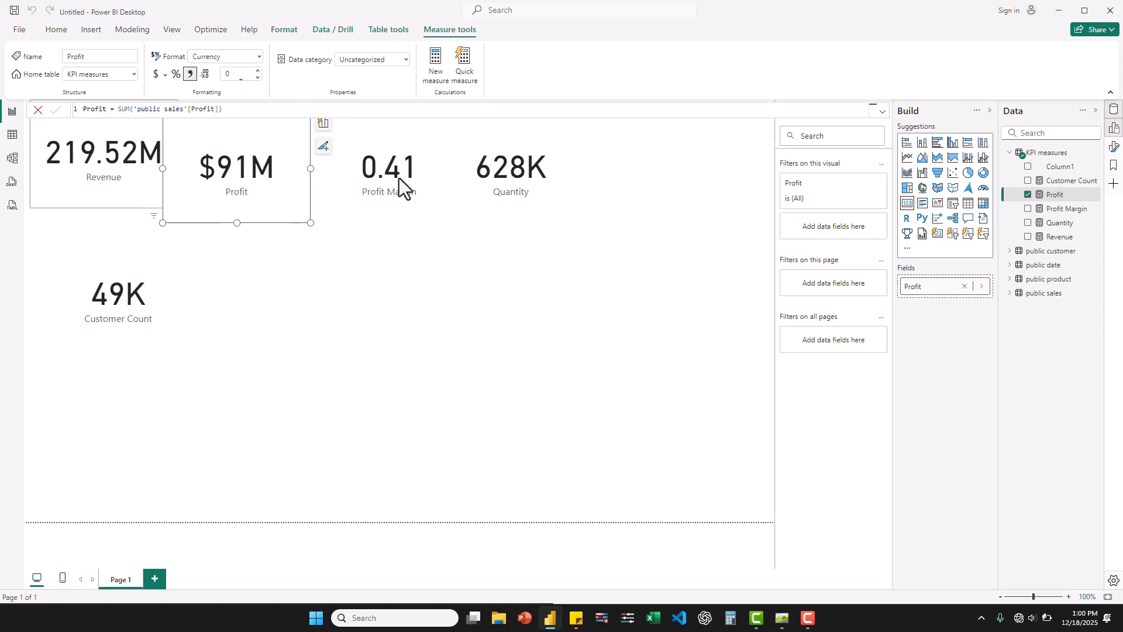
click(1060, 238)
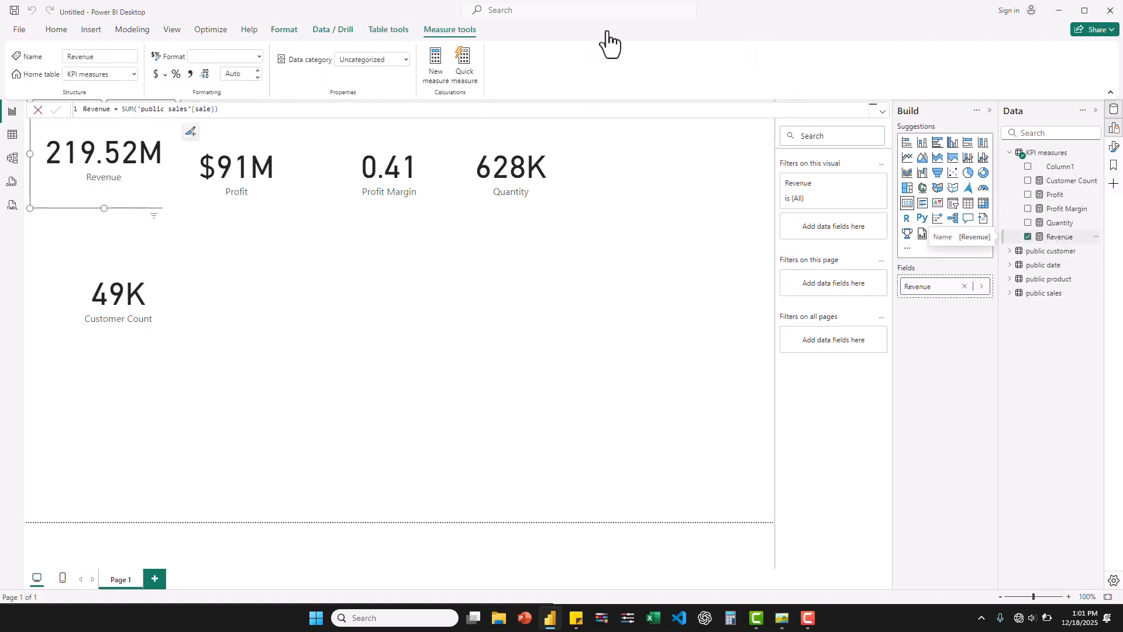
click(156, 73)
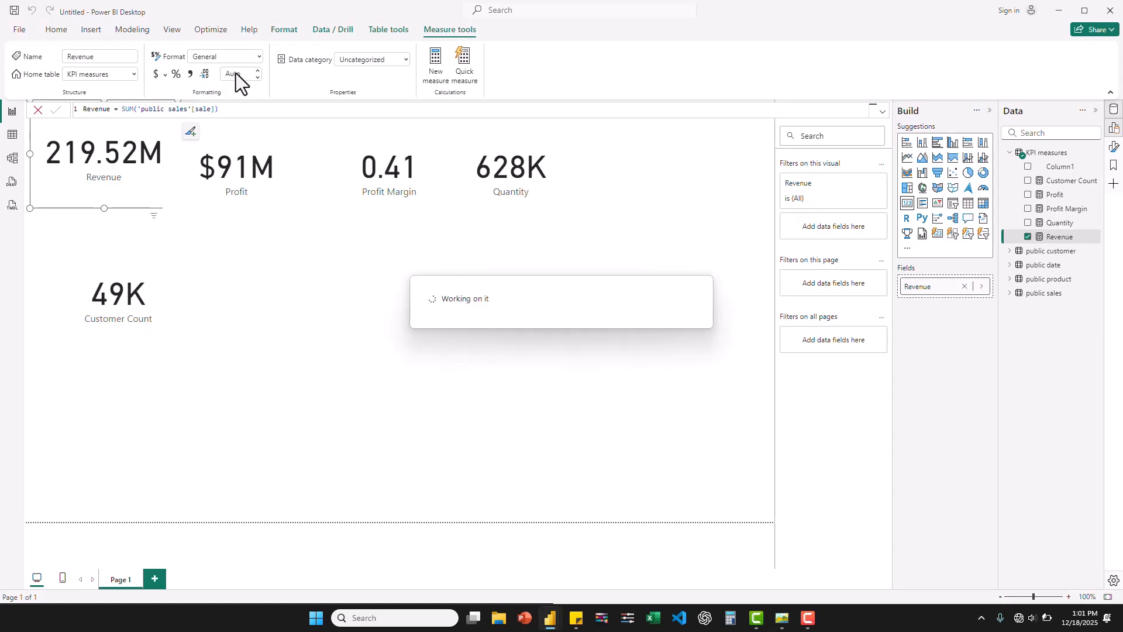
click(236, 73)
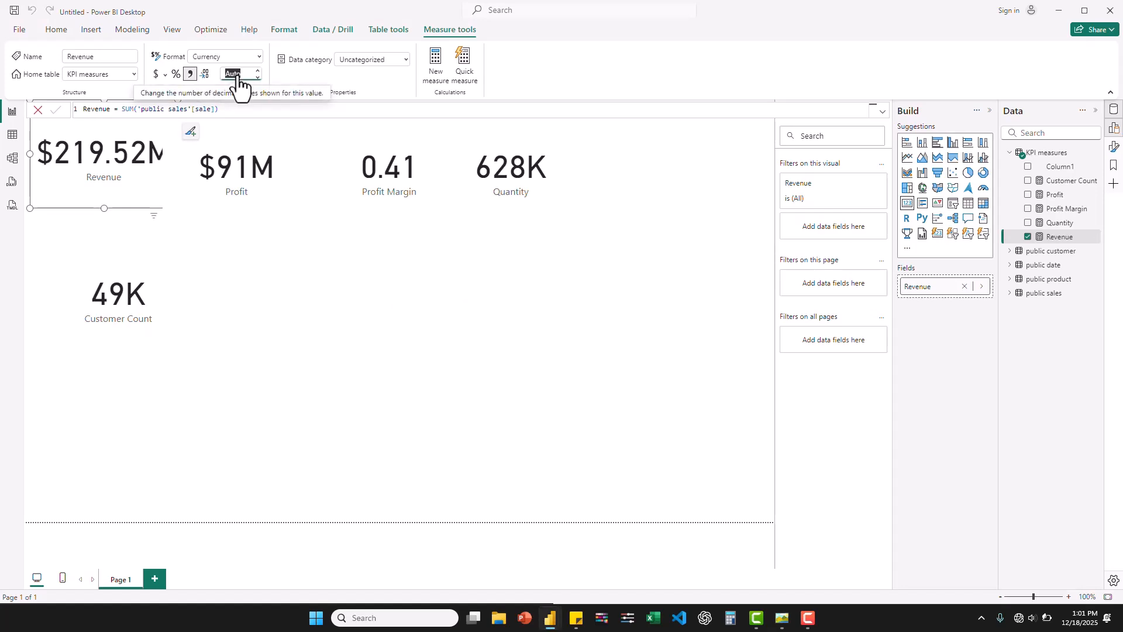
click(237, 75)
key(Return)
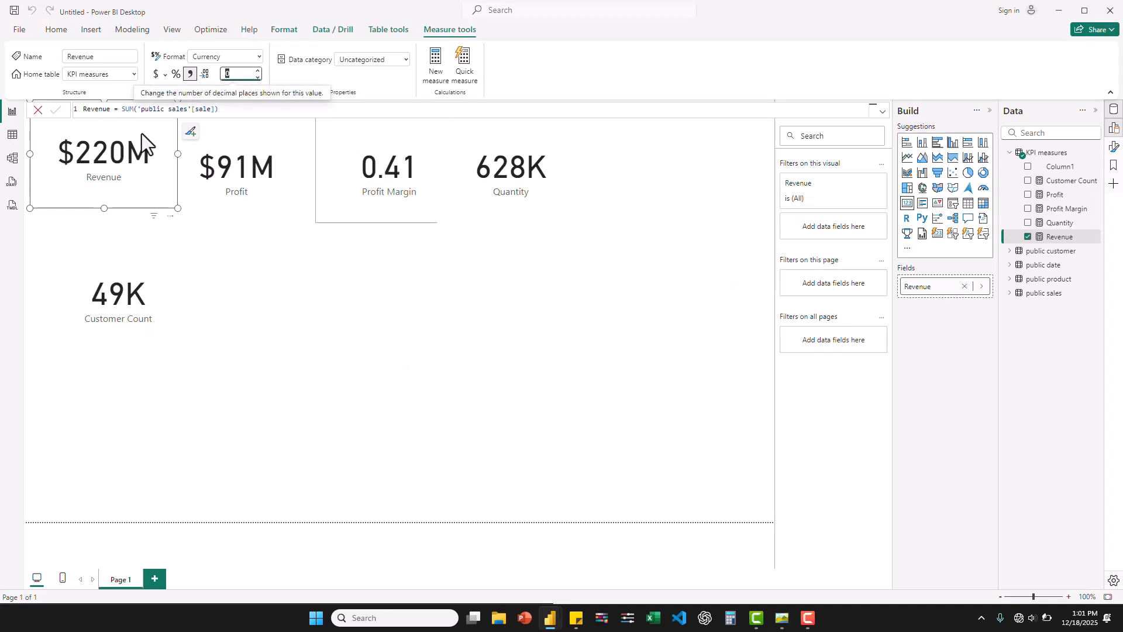
- Format the Profit Margin measure as a percentage with 0 decimal places
click(400, 171)
click(1066, 208)
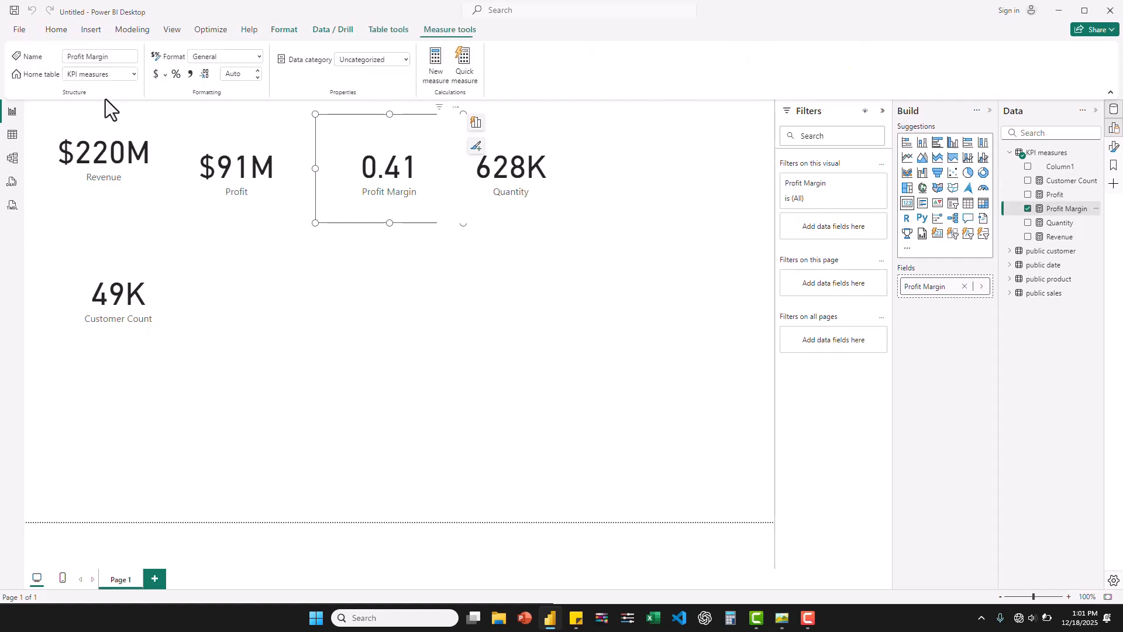
click(175, 75)
click(175, 75)
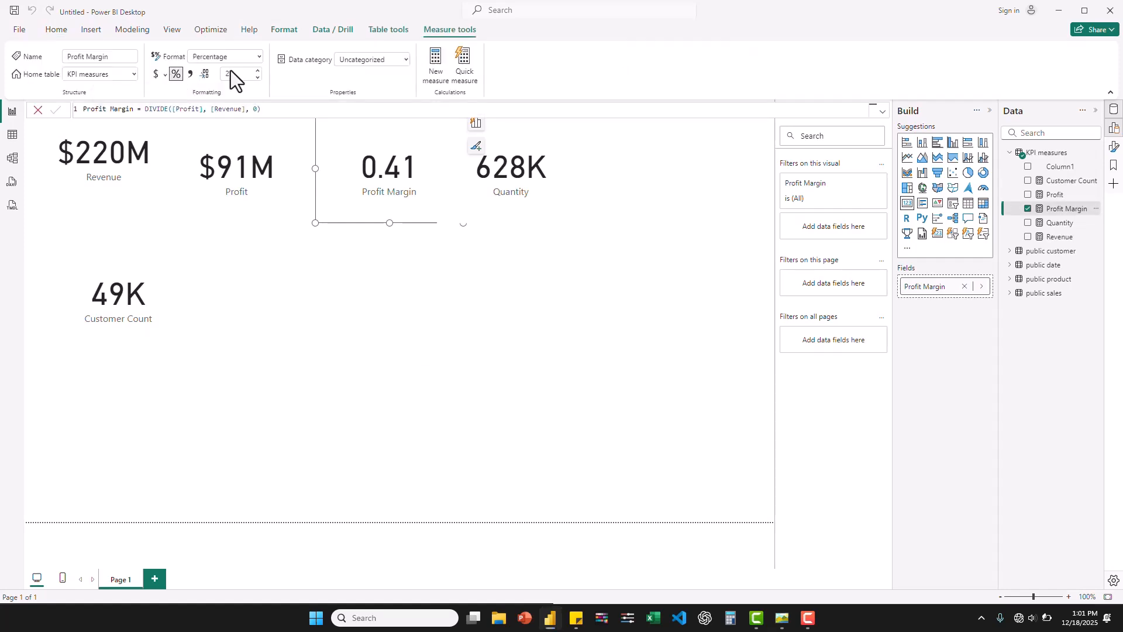
click(227, 73)
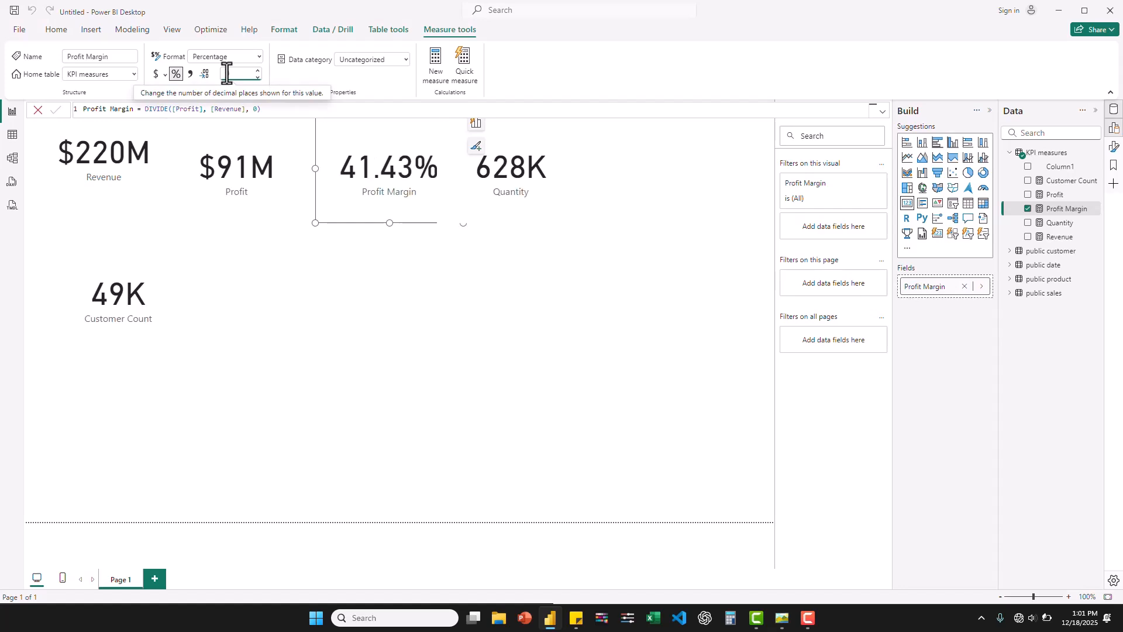
text(0)
key(Return)
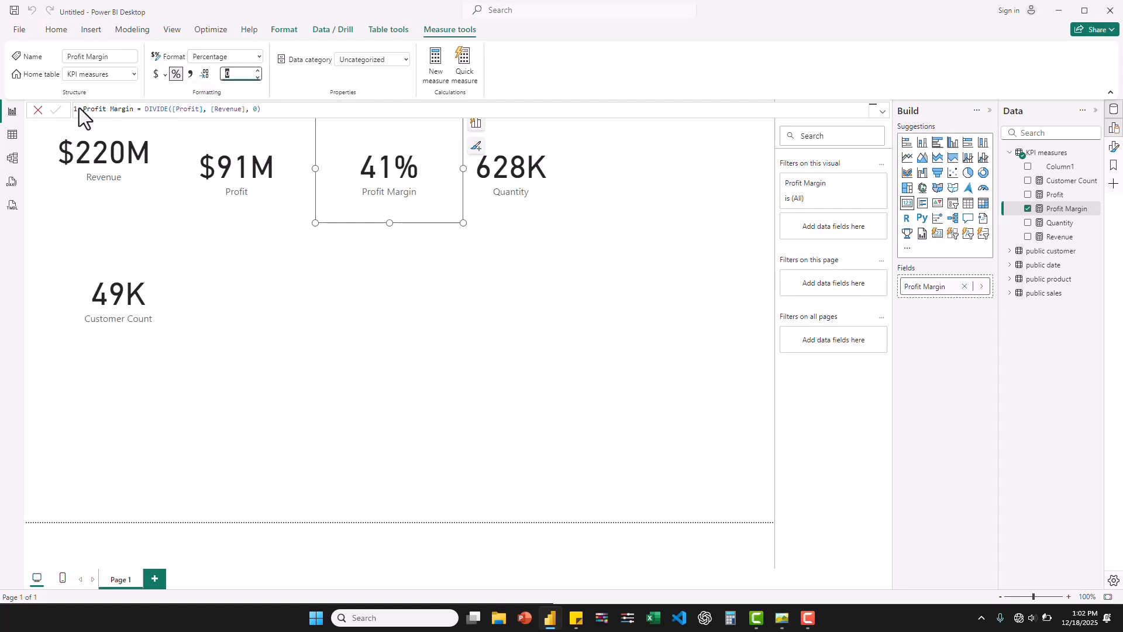
- In the model view, put Customer Count, Profit, Profit Margin, Quantity and Revenue into a display folder named Main KPI
click(13, 159)
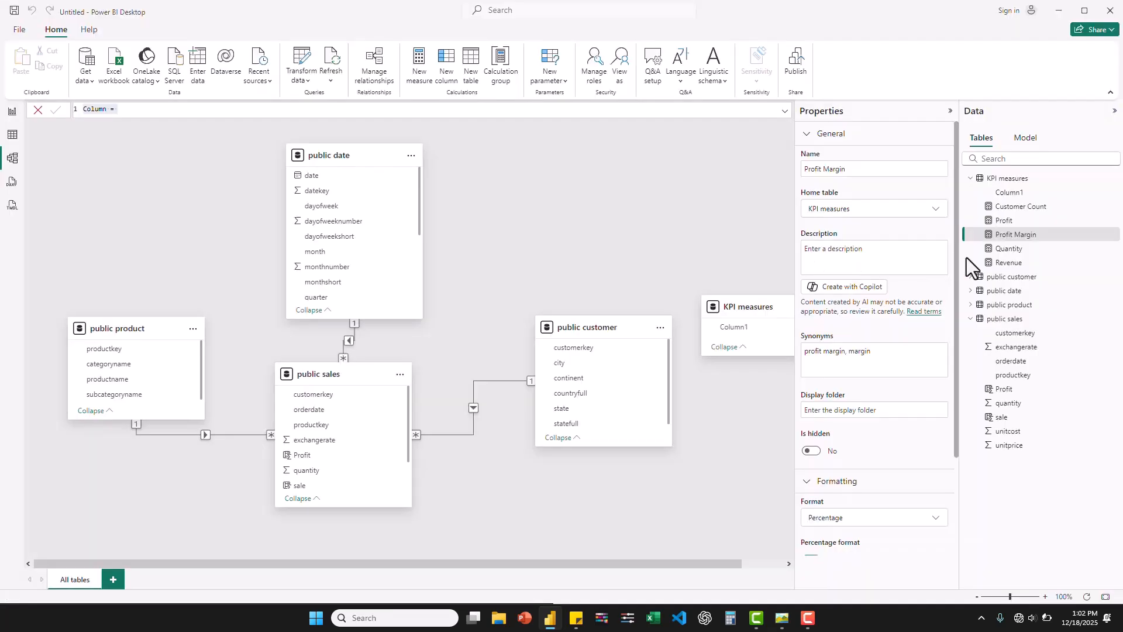
ctrl+click(1011, 208)
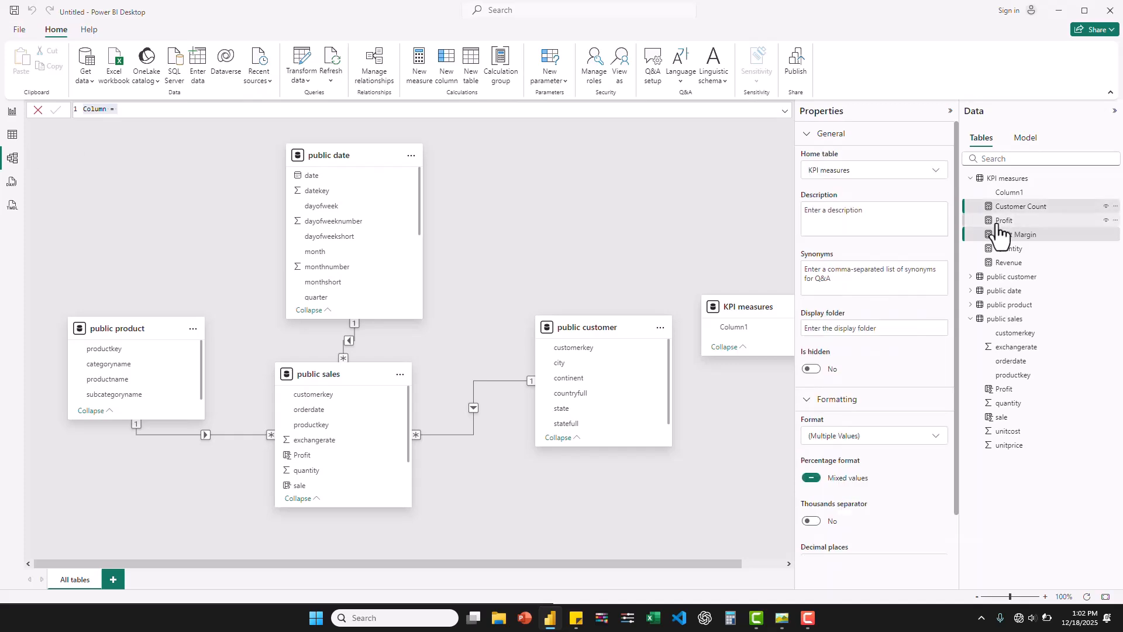
ctrl+click(1002, 221)
ctrl+click(1000, 250)
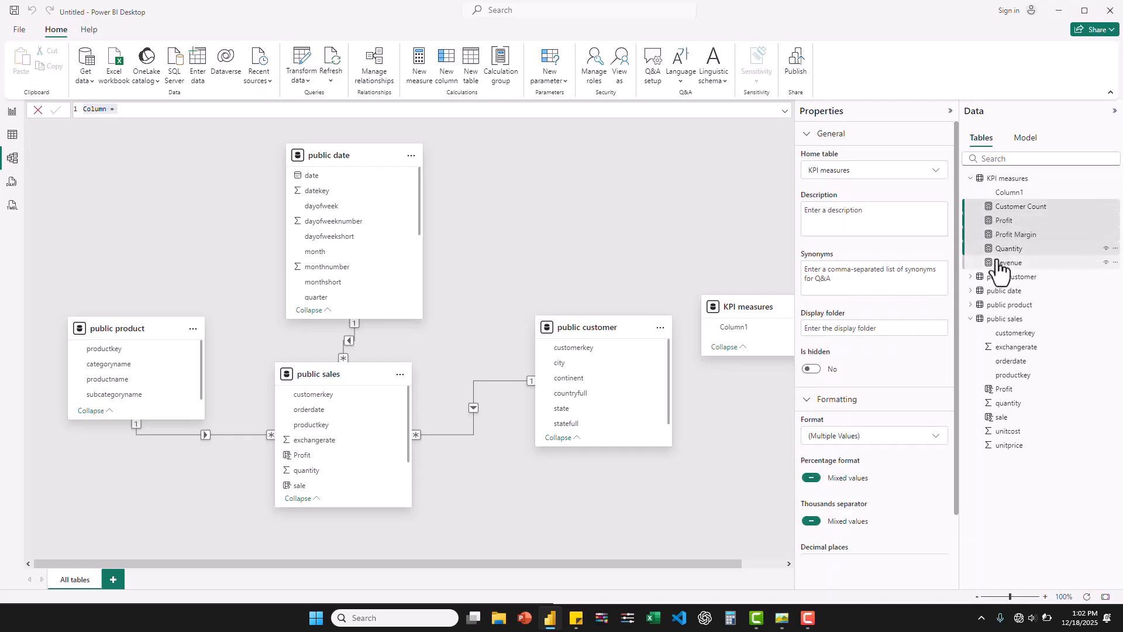
ctrl+click(1002, 264)
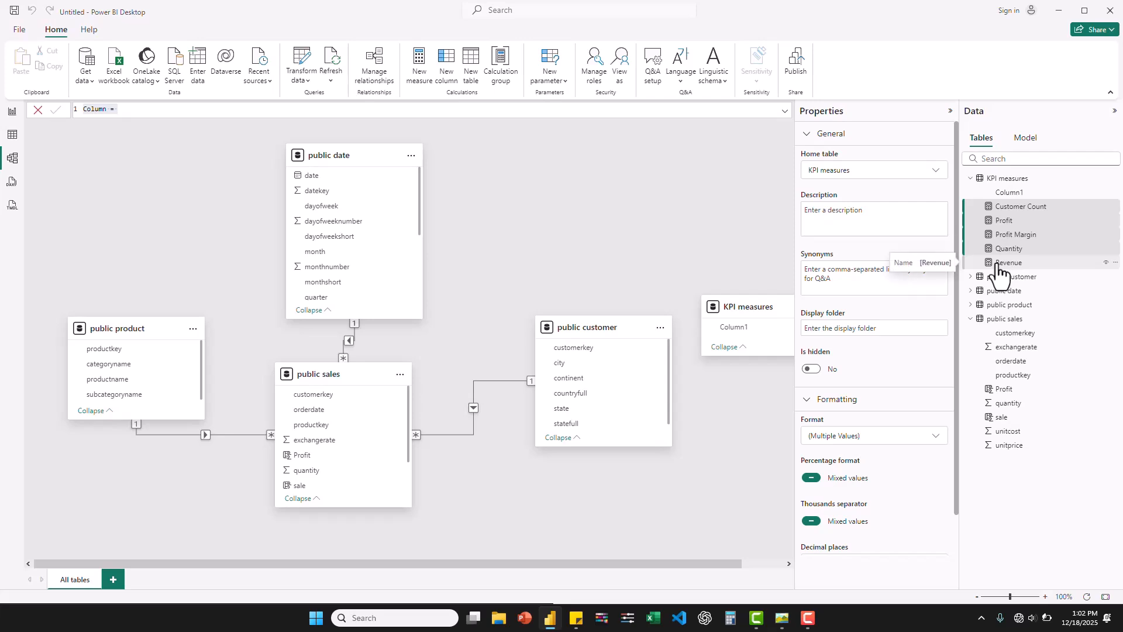
click(839, 329)
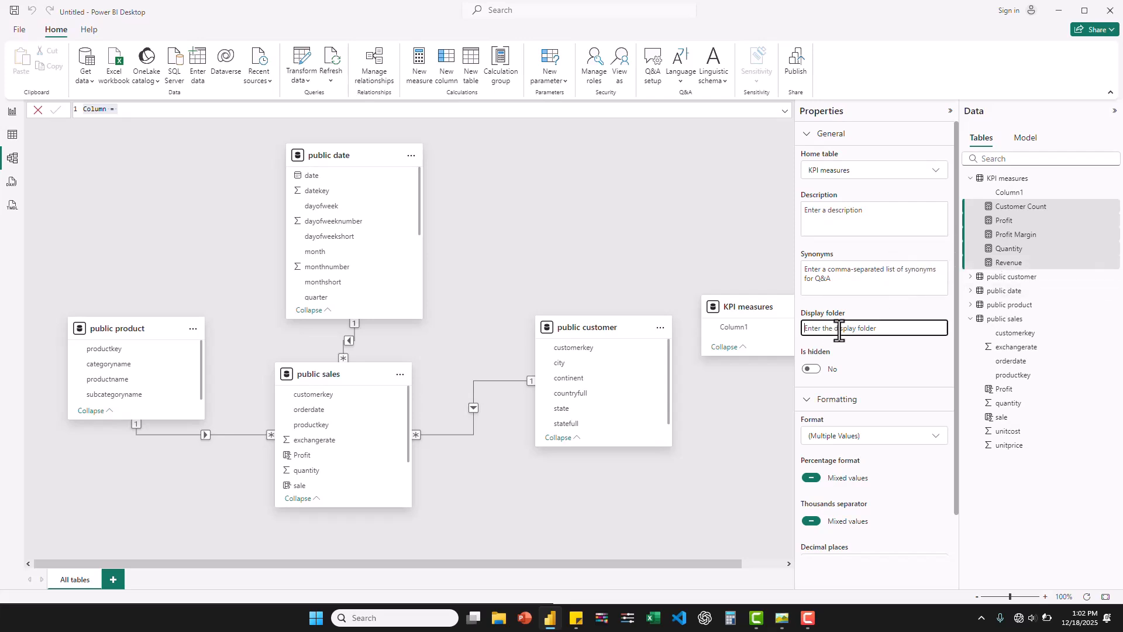
text(Main KPI)
key(Return)
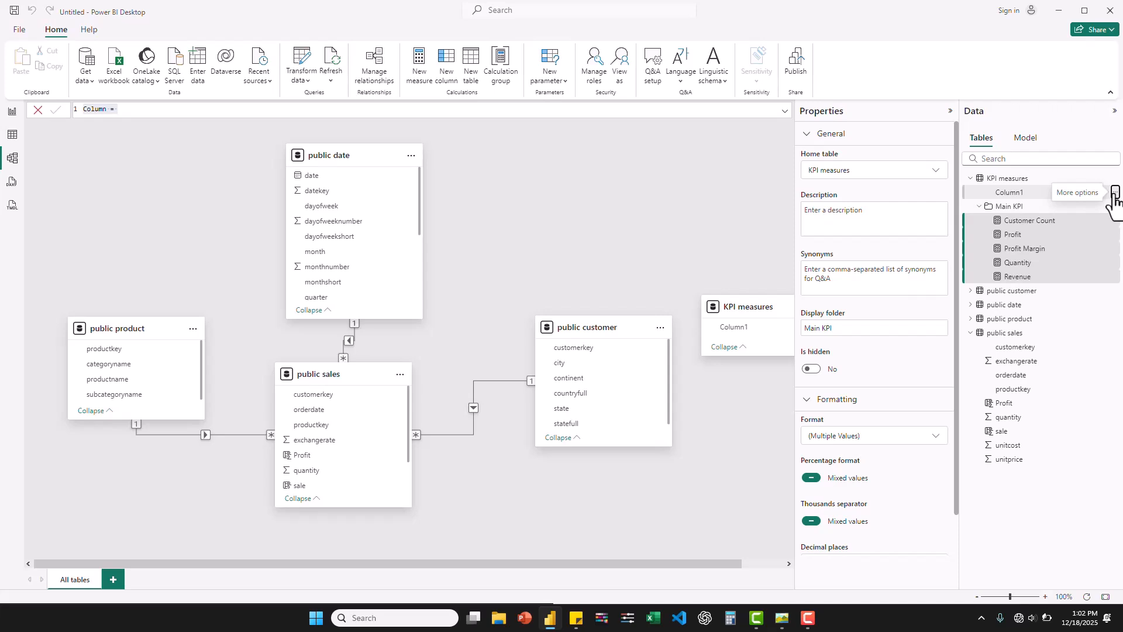
- Delete Column1 from the KPI measures table and return to the report view with the Main KPI folder collapsed
click(1115, 196)
click(1045, 261)
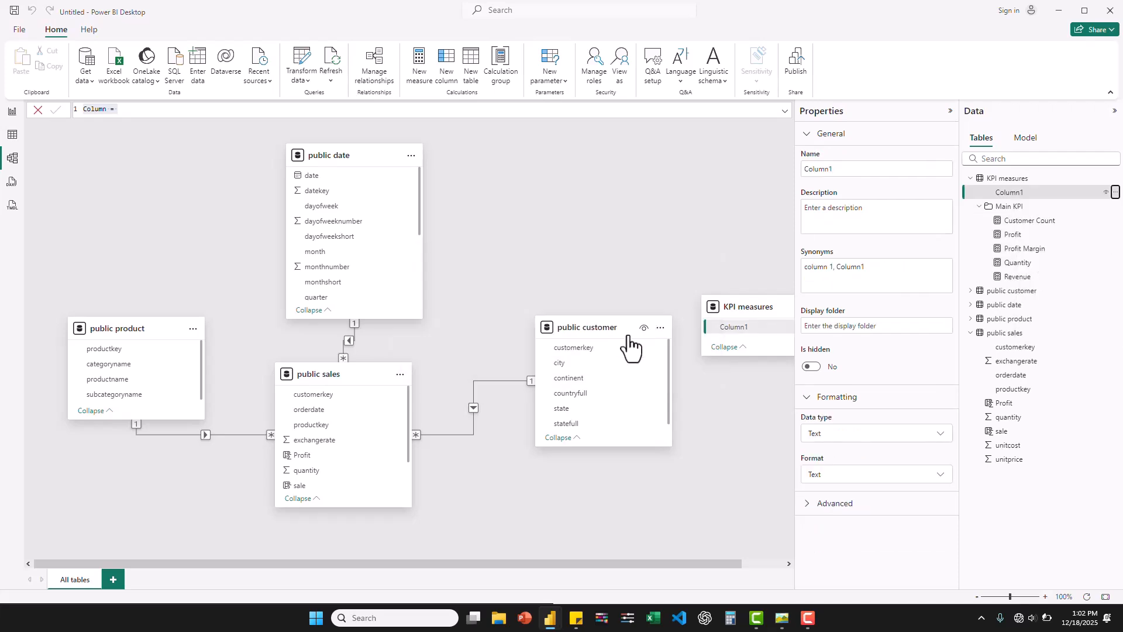
click(12, 111)
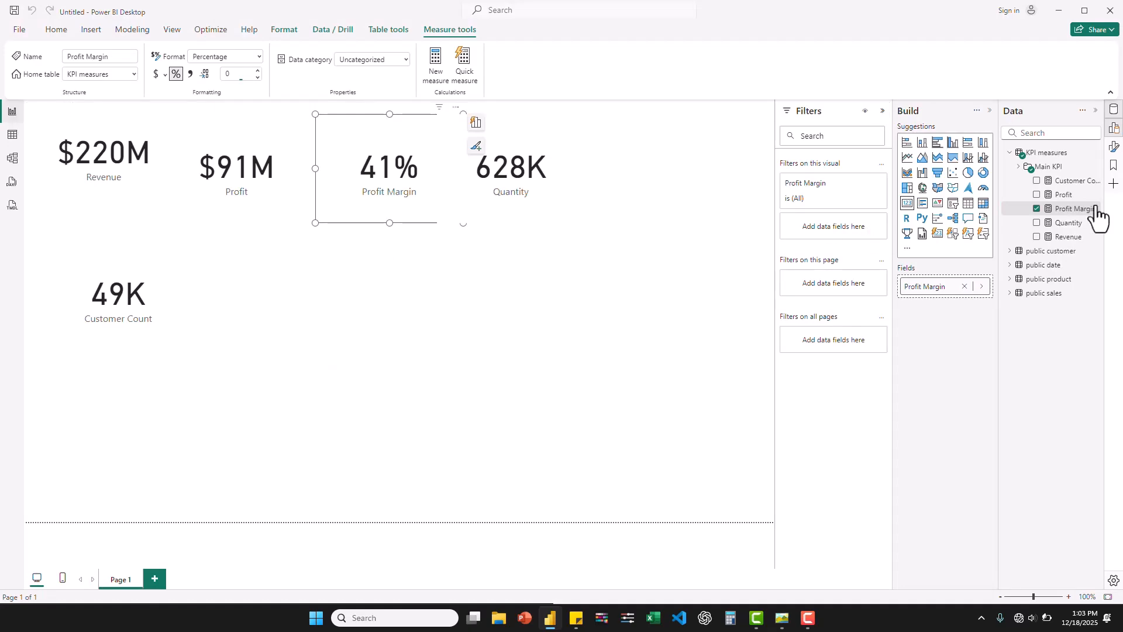
click(1019, 167)
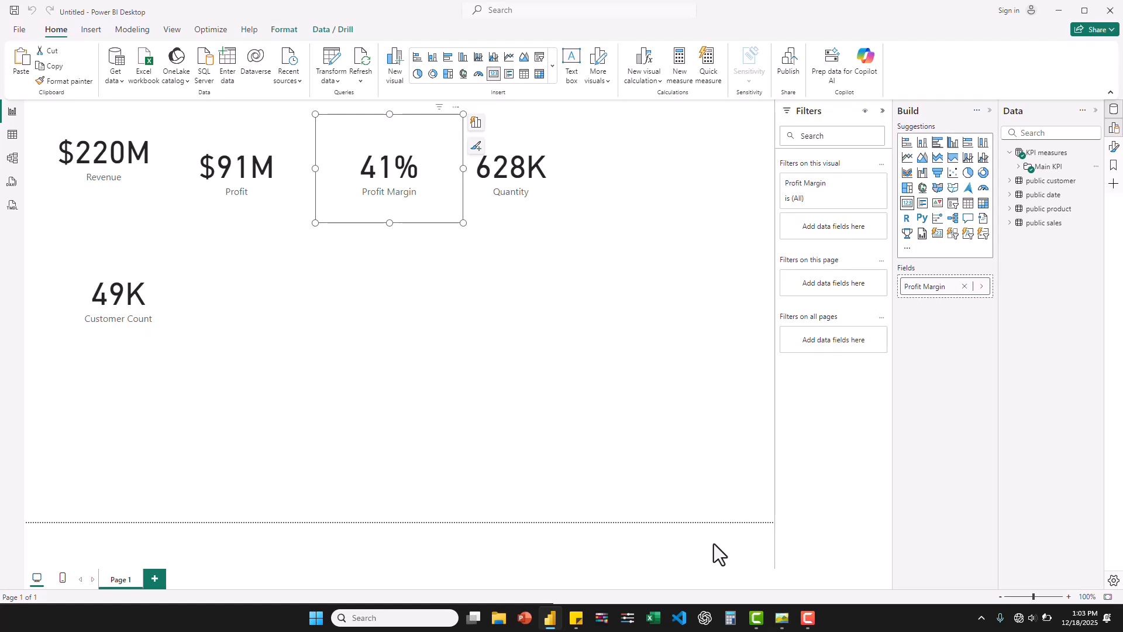
- View the reference dashboard image contosoYttest.jpg for its last-month comparisons and return to the report
click(782, 621)
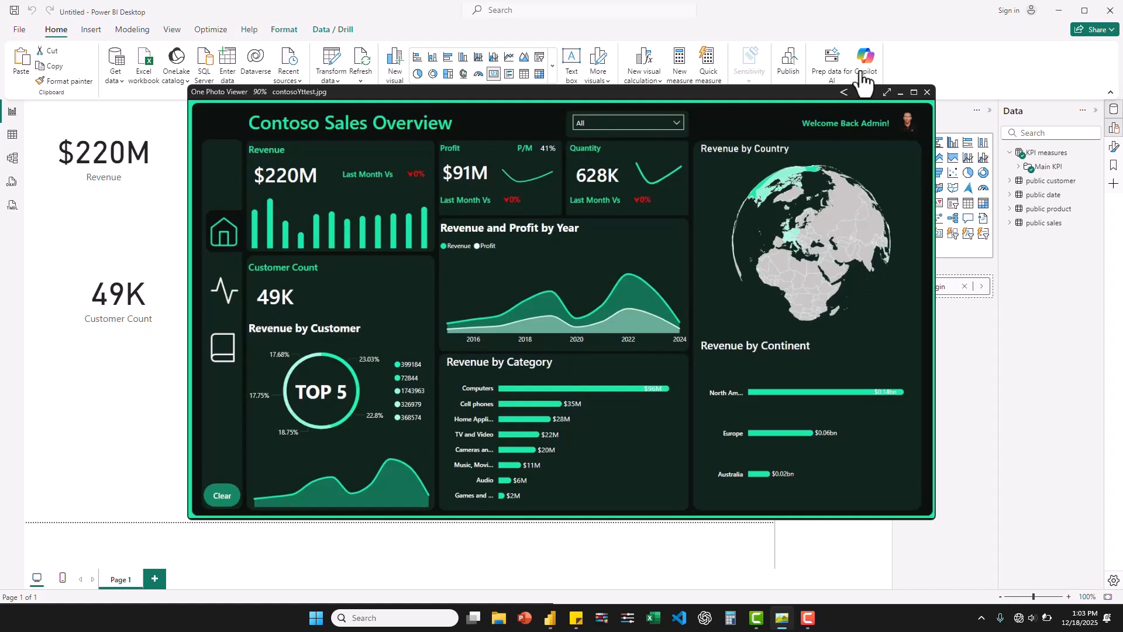
click(899, 92)
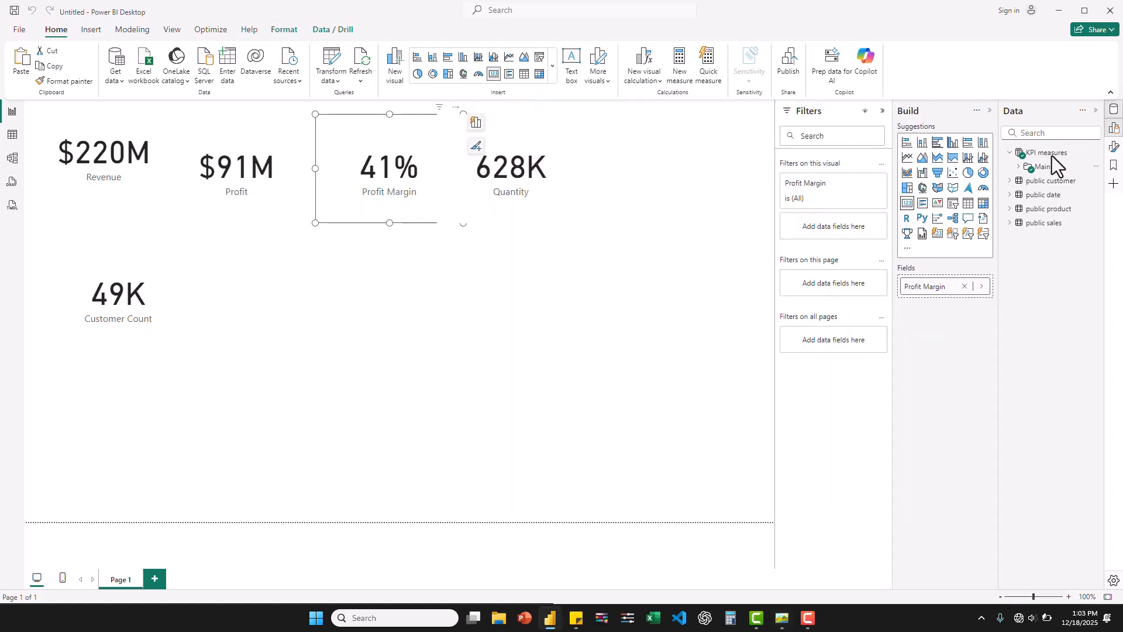
- Add a new measure named Revenue PM to the KPI measures table, starting its formula as CALCULATE([Revenue],
right_click(1052, 156)
click(981, 178)
key(ctrl+a)
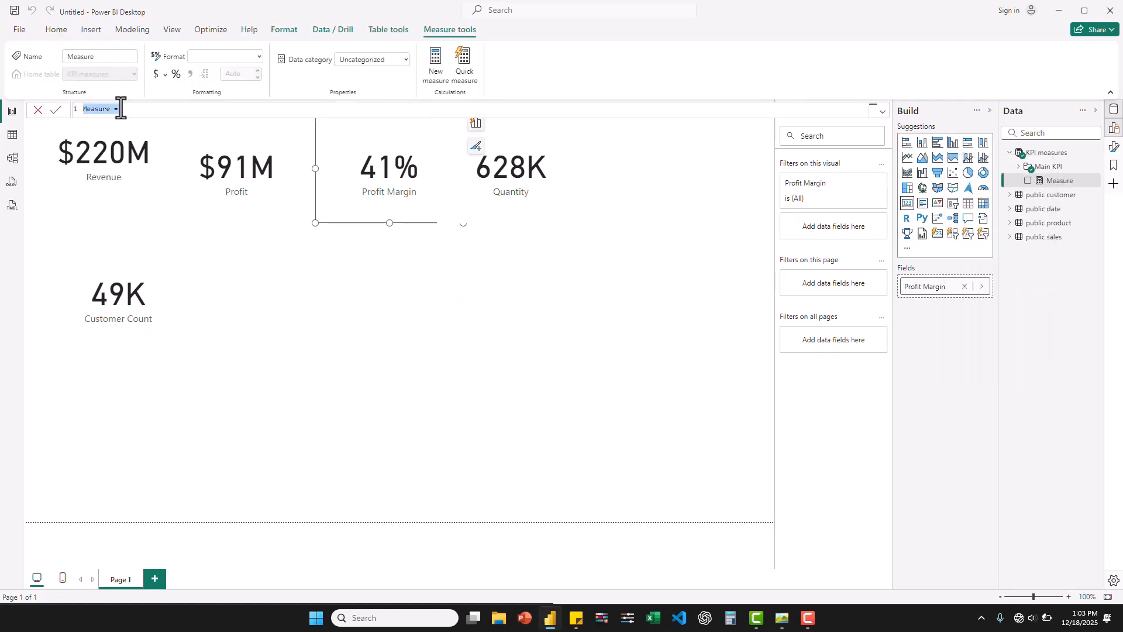
text(Revenue = ca)
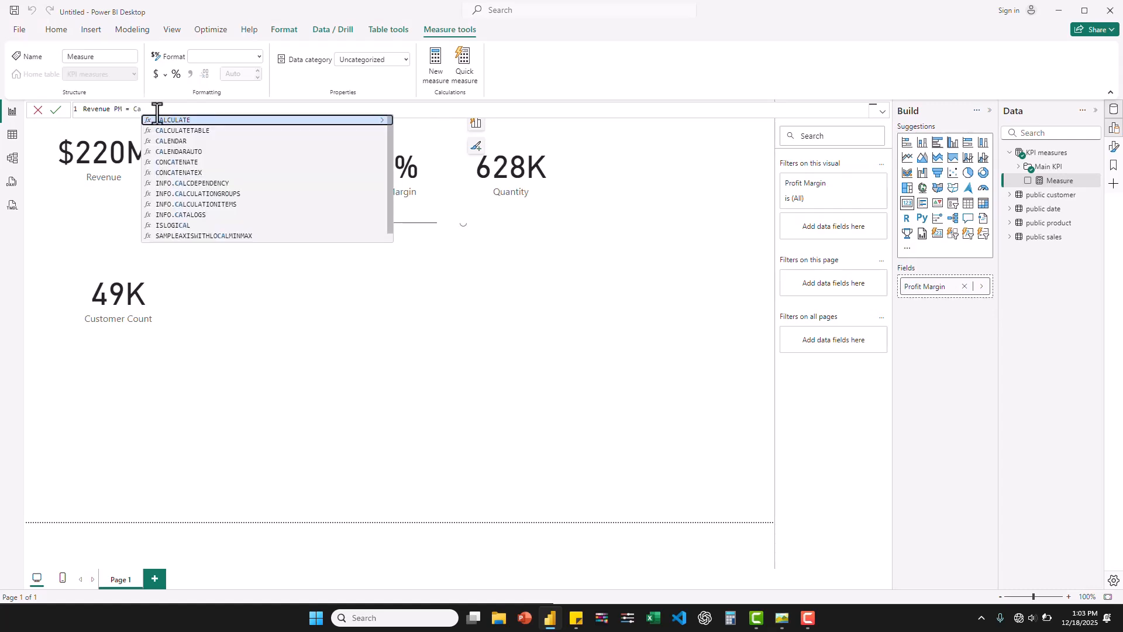
click(176, 122)
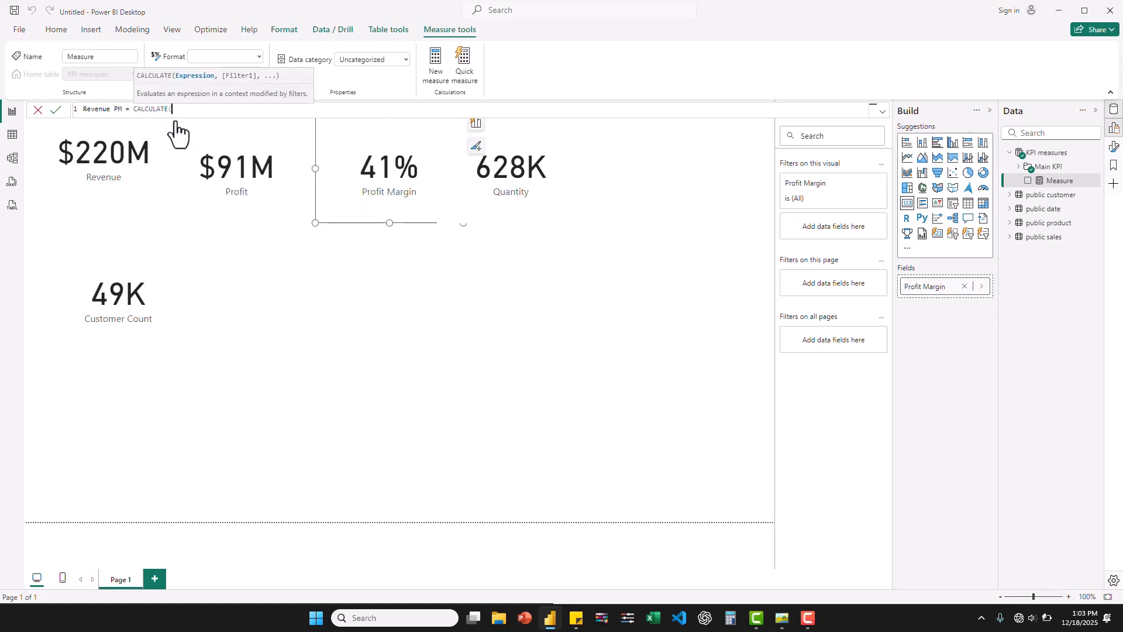
text([Re)
click(226, 119)
text(,)
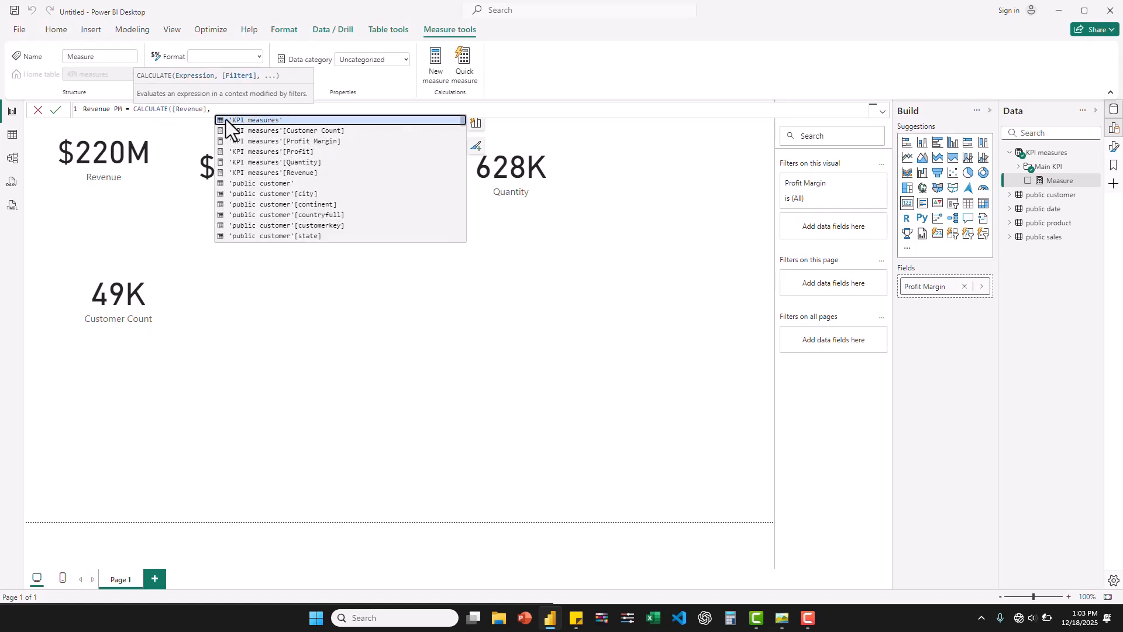
text(C)
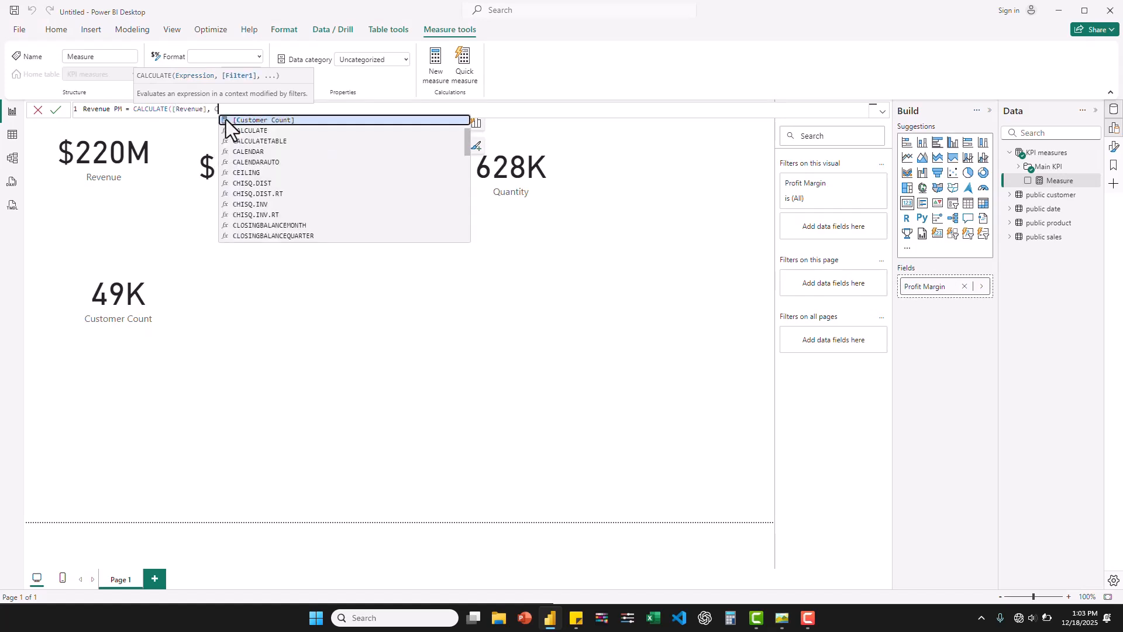
- Complete the Revenue PM formula with the filter DATEADD('public date'[date], -1, MONTH) and commit the measure
key(BackSpace)
text(Da)
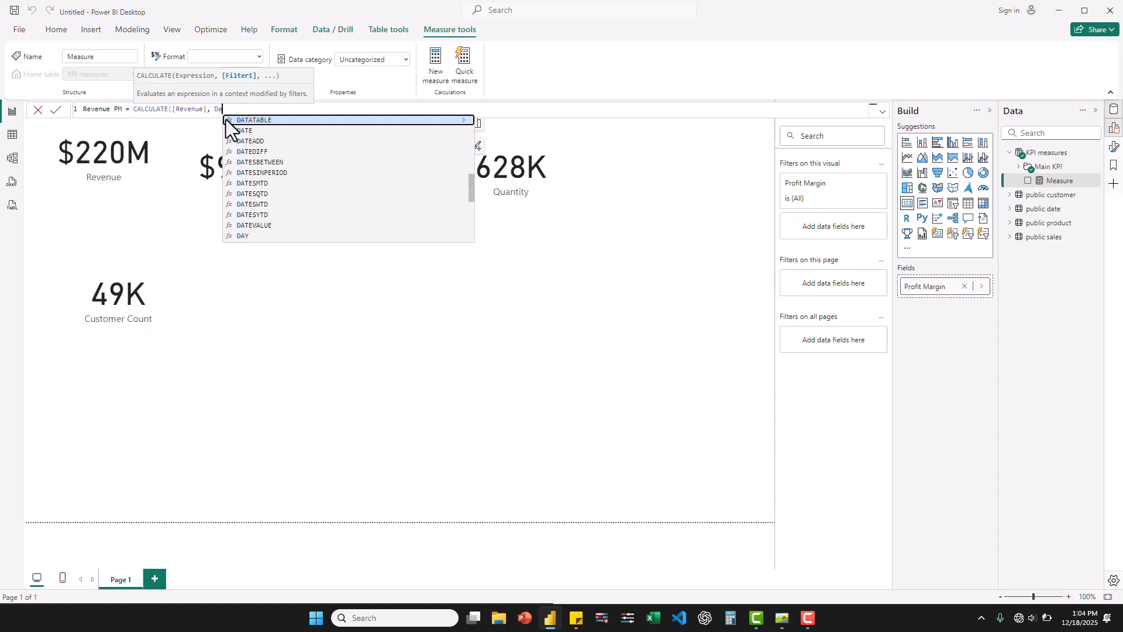
click(257, 142)
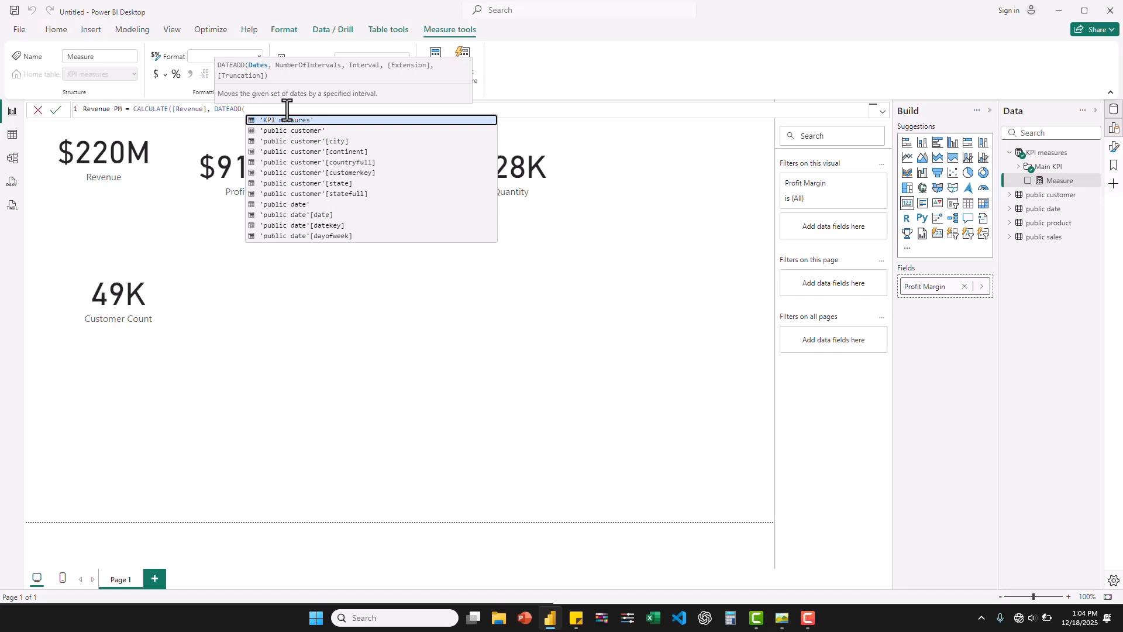
text(date)
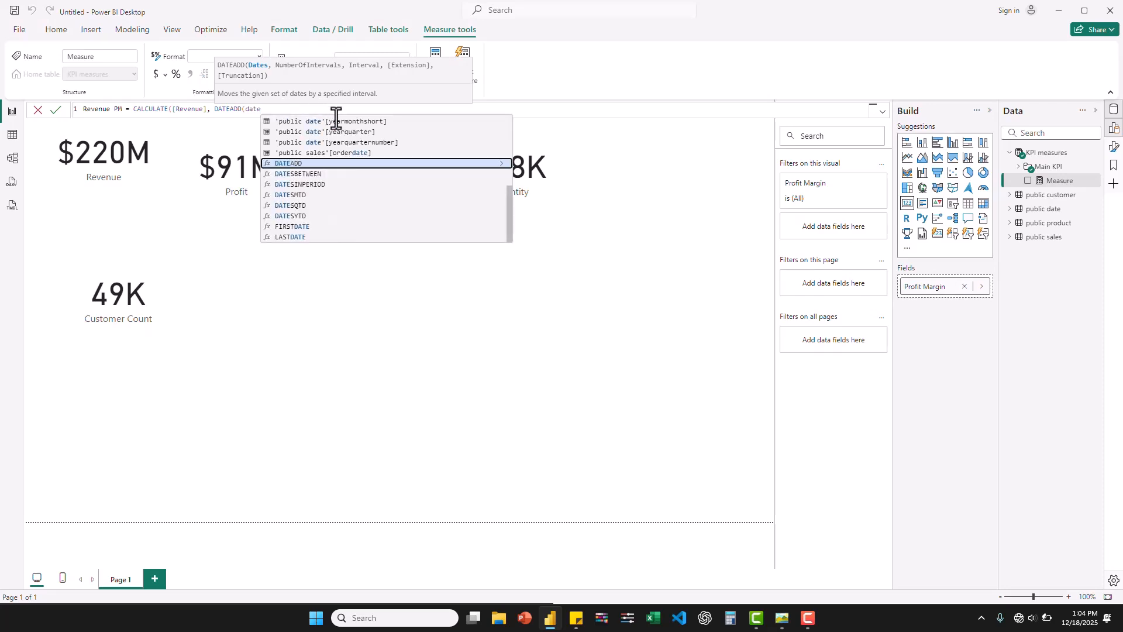
scroll(338, 156, up, 5)
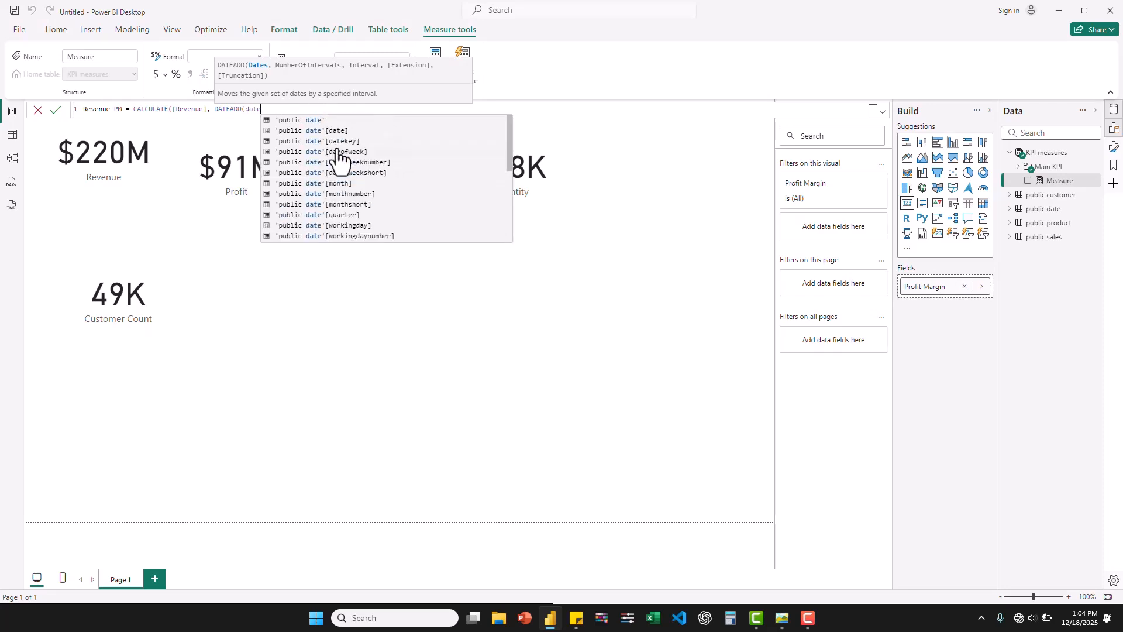
click(337, 131)
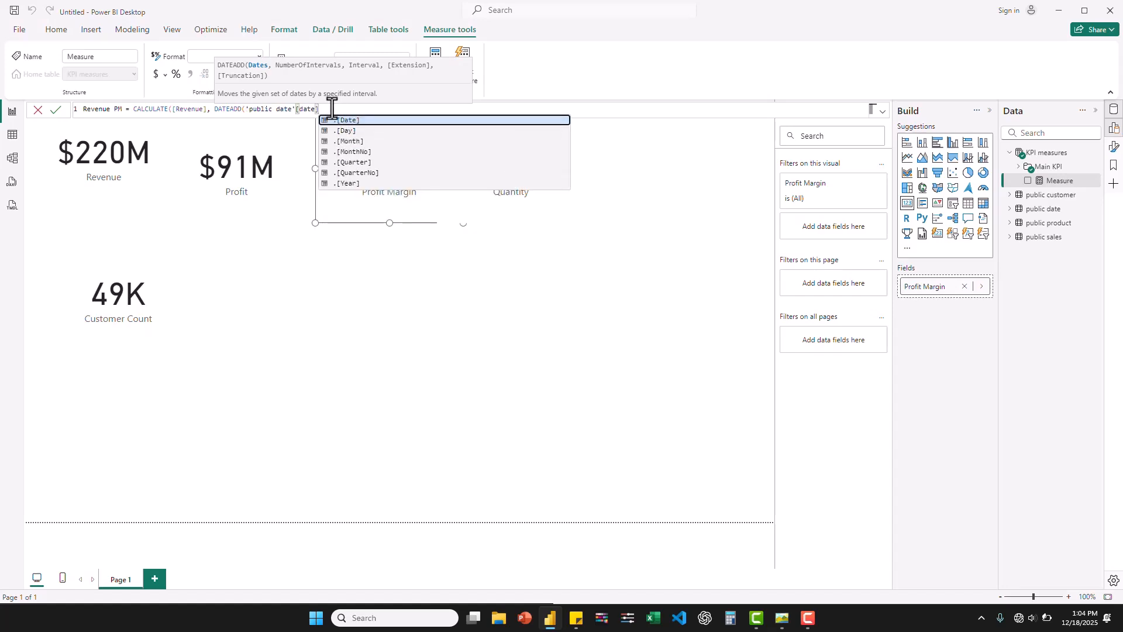
text(, )
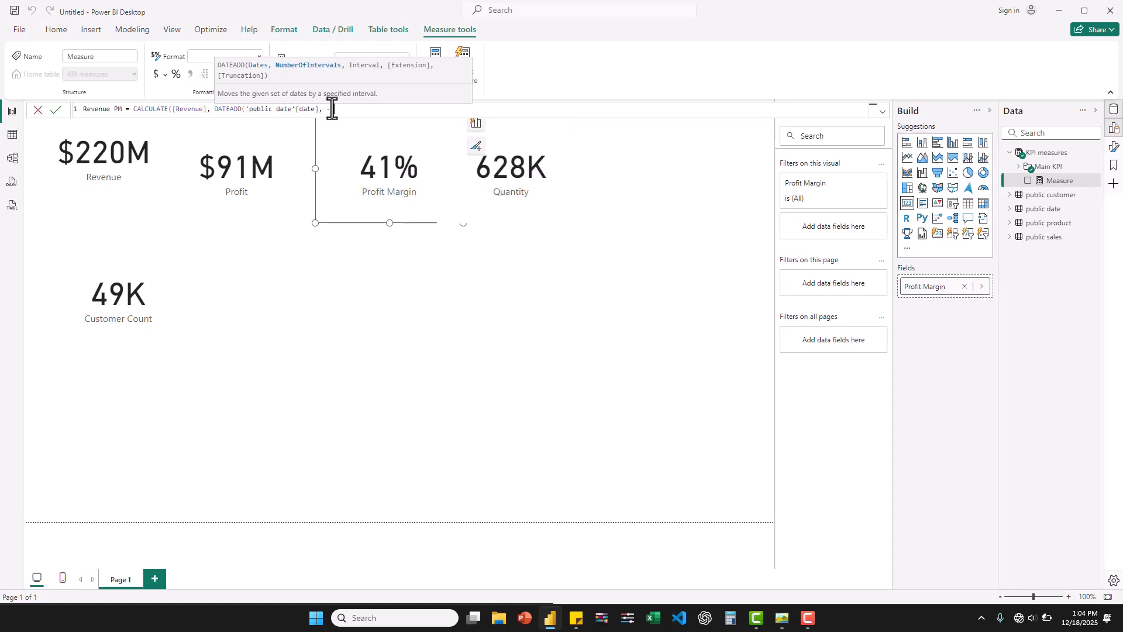
text(-1,)
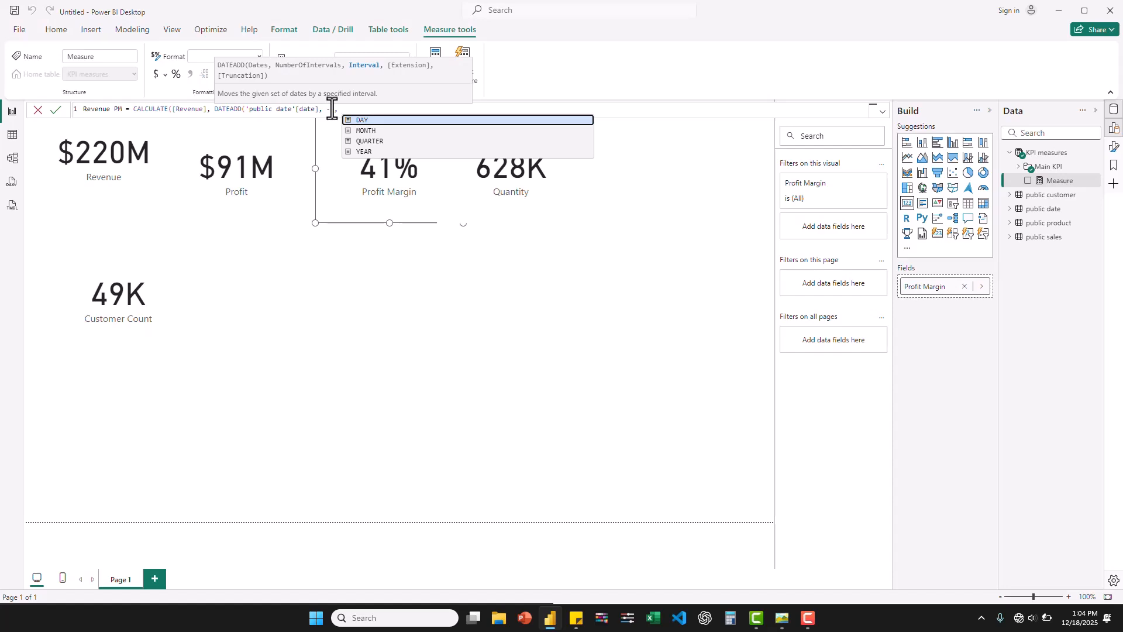
click(374, 131)
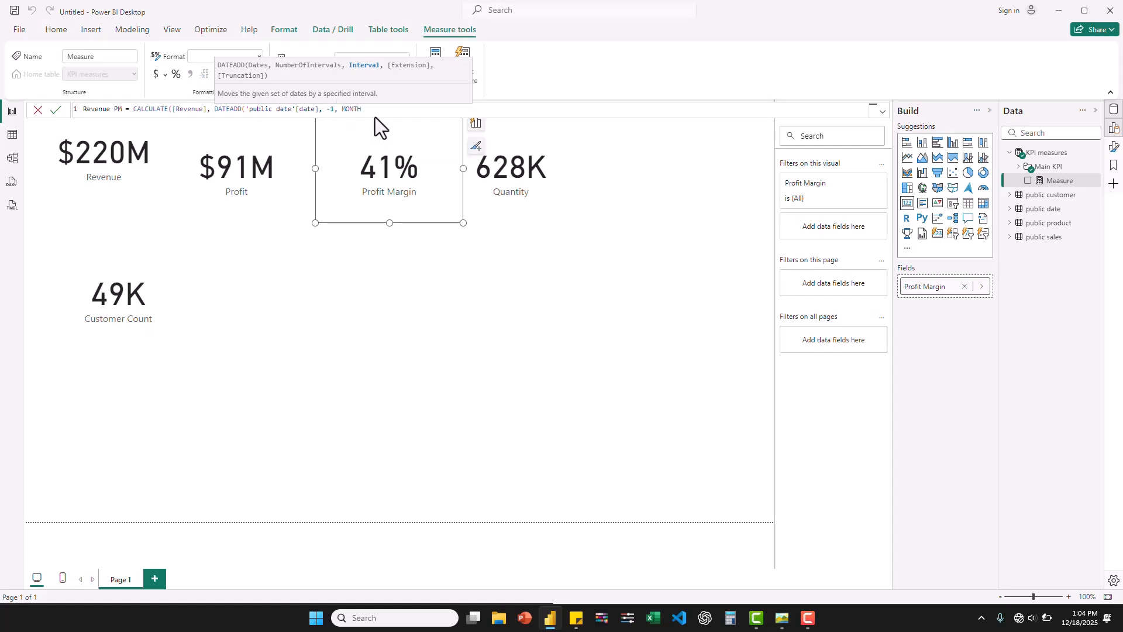
text())
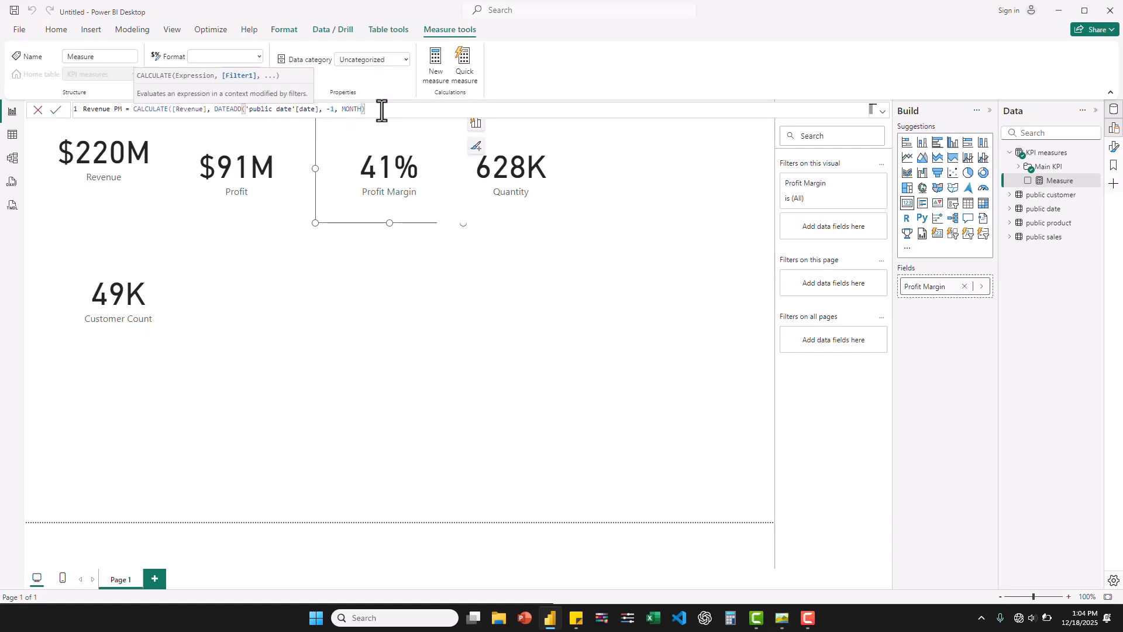
key(Return)
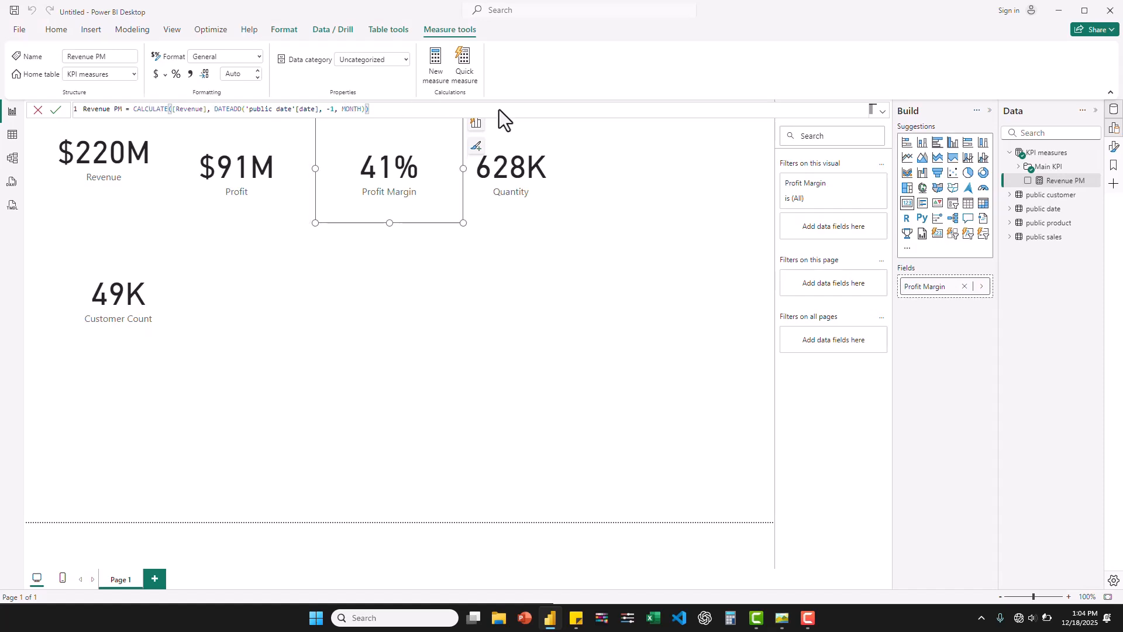
- Copy the Revenue PM formula and paste it into another new measure in the KPI measures table
right_click(1051, 156)
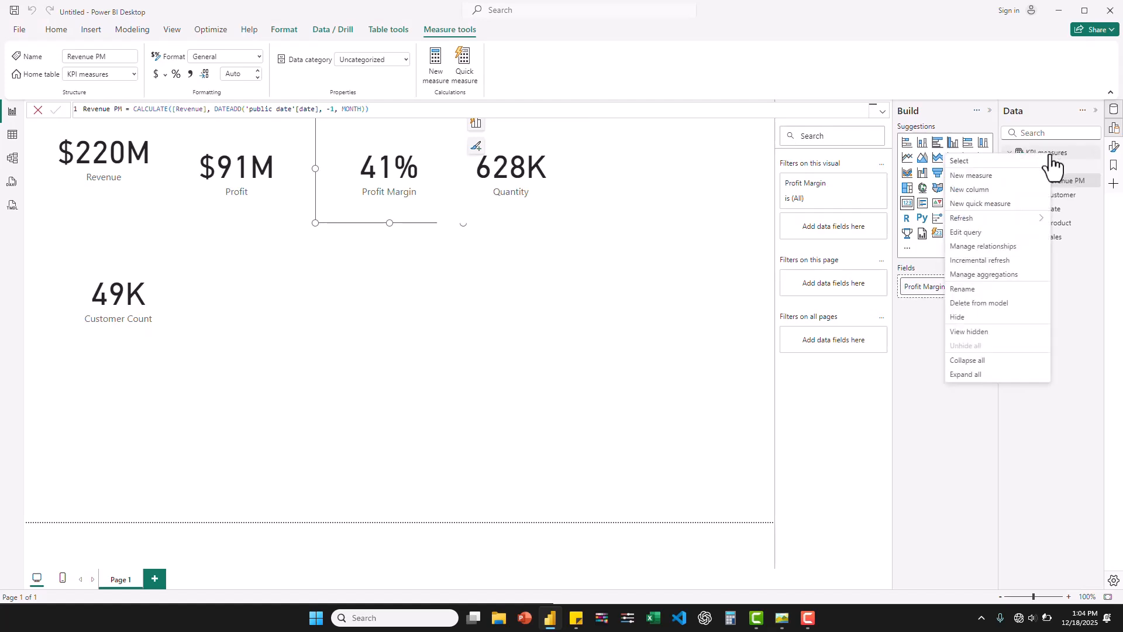
click(972, 176)
key(ctrl+a)
key(ctrl+c)
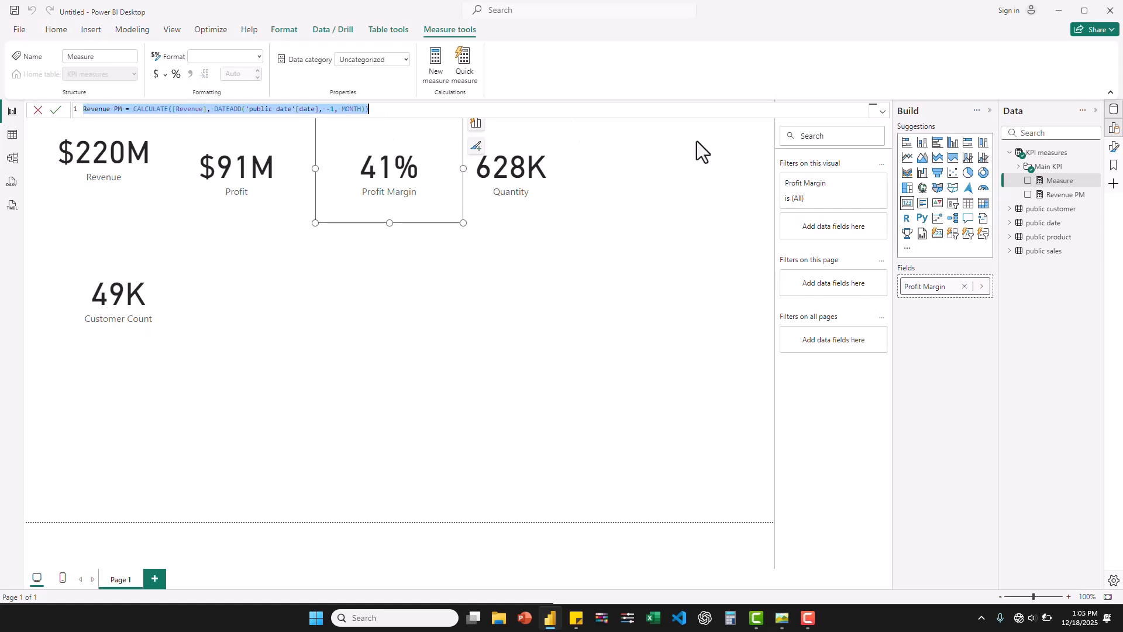
click(1056, 185)
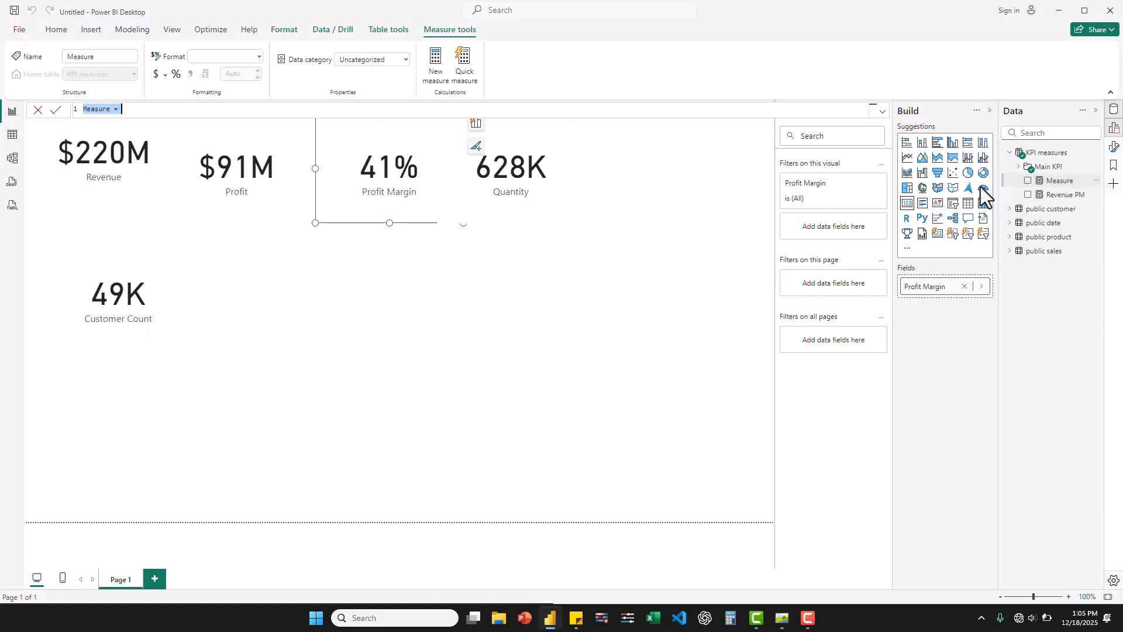
key(ctrl+v)
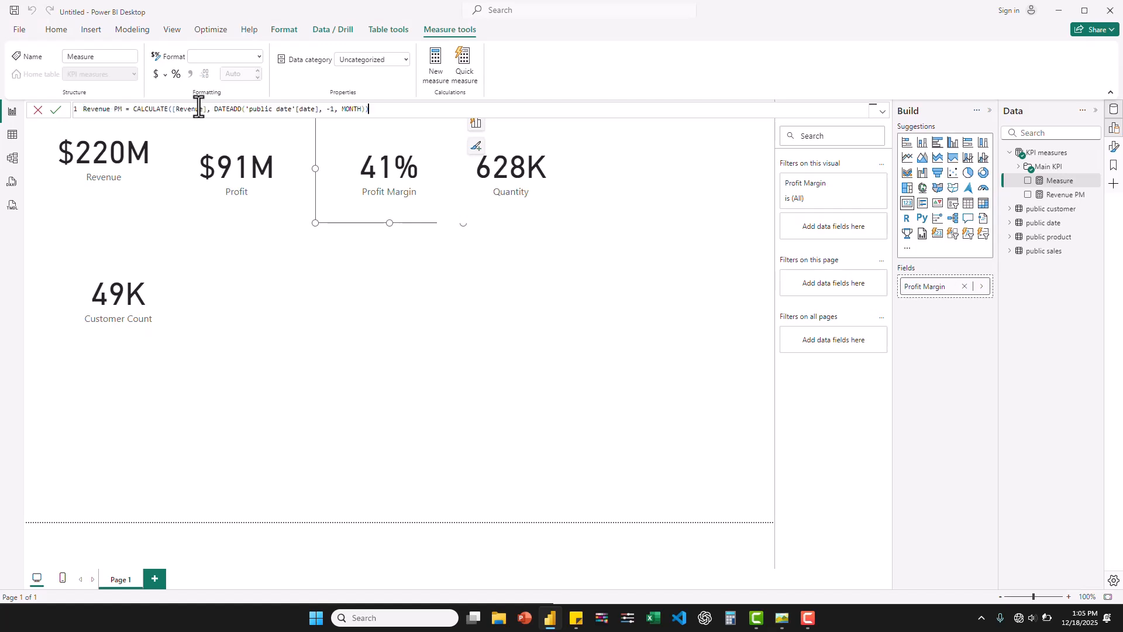
- Rename the pasted measure Profit PM, replace [Revenue] with [Profit] in its formula, and commit it
drag(109, 114, 76, 111)
text(P)
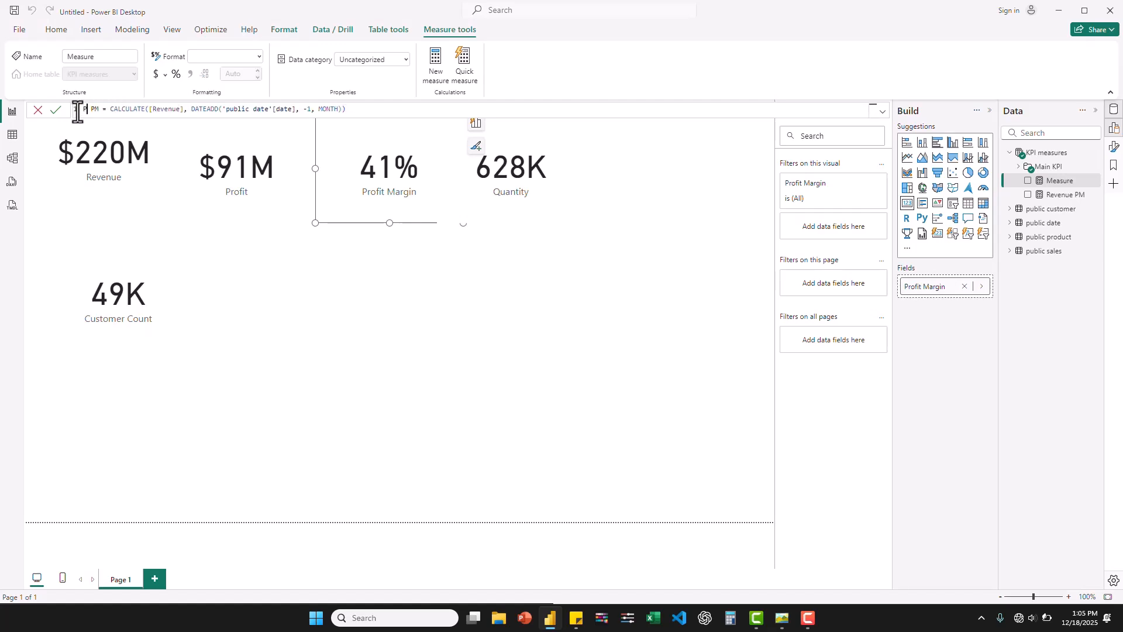
text(rofit)
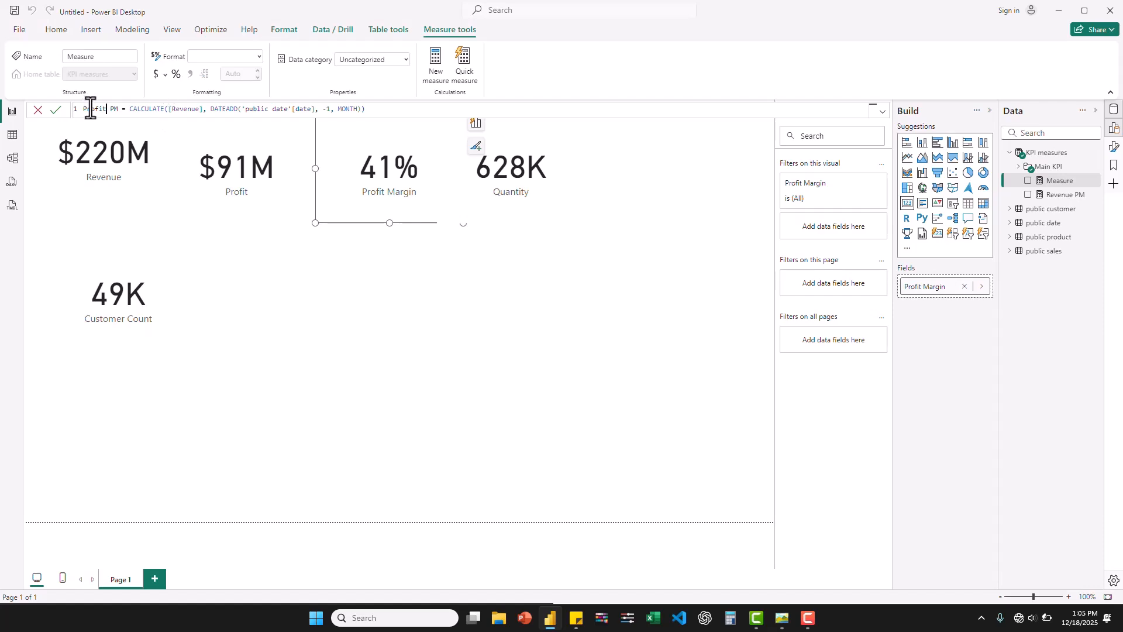
drag(201, 110, 169, 109)
text(Profi)
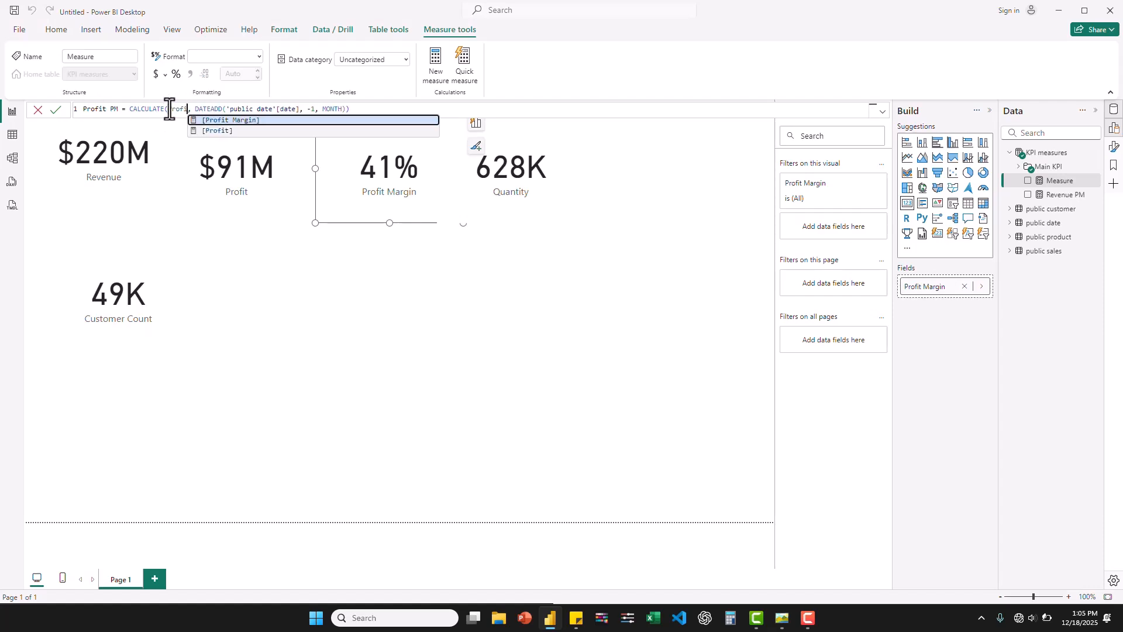
click(233, 131)
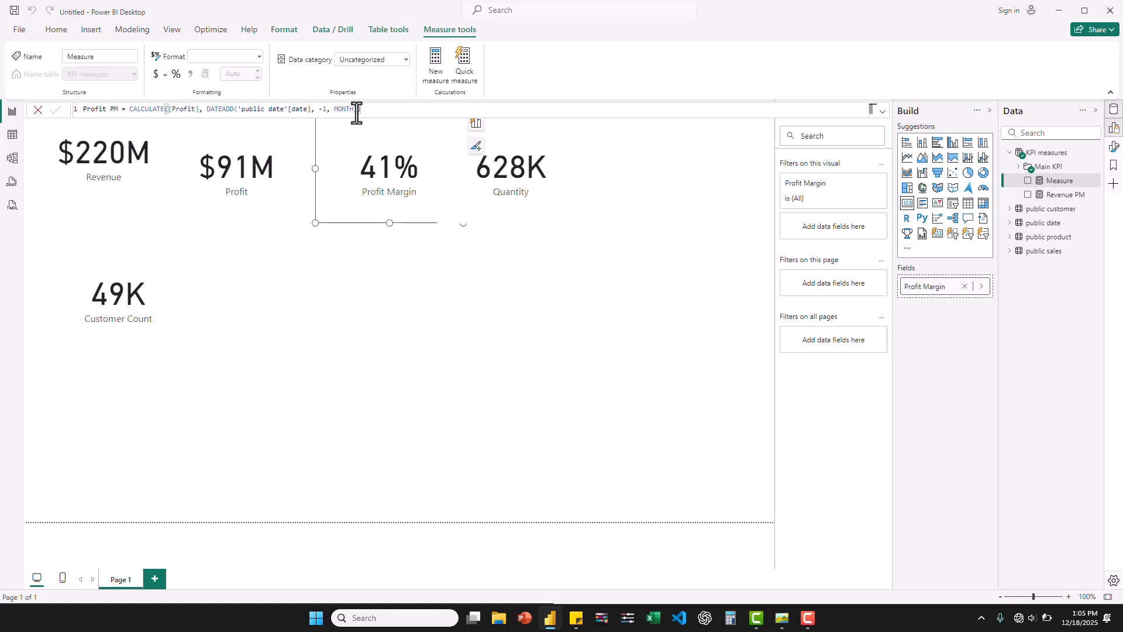
key(Return)
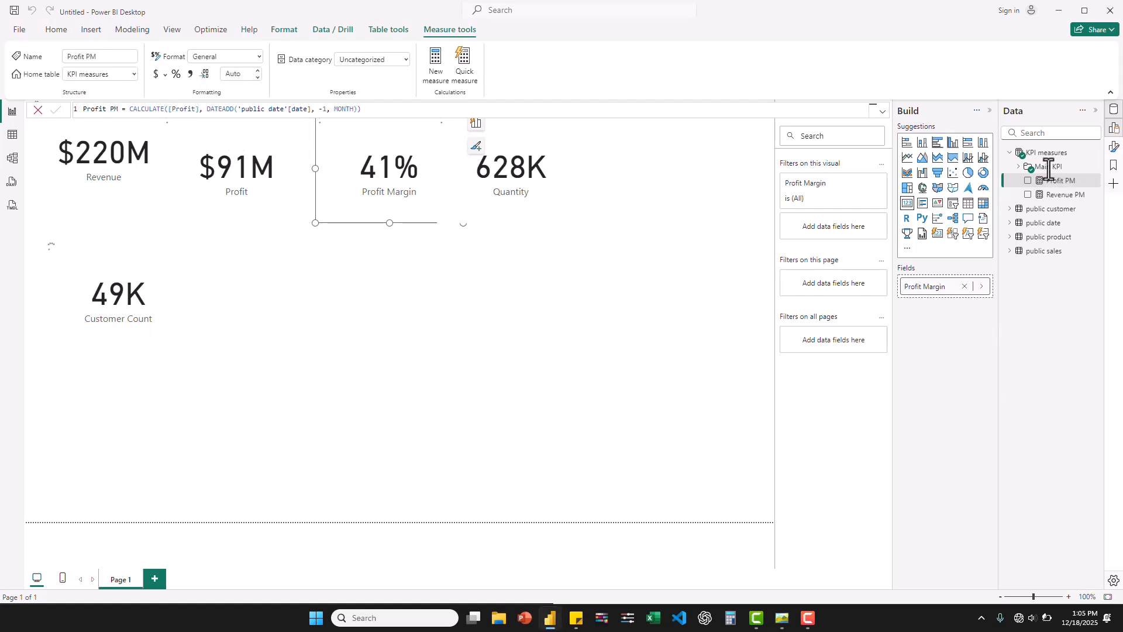
- Add a third new measure to the KPI measures table and paste the Revenue PM formula into it
right_click(1049, 167)
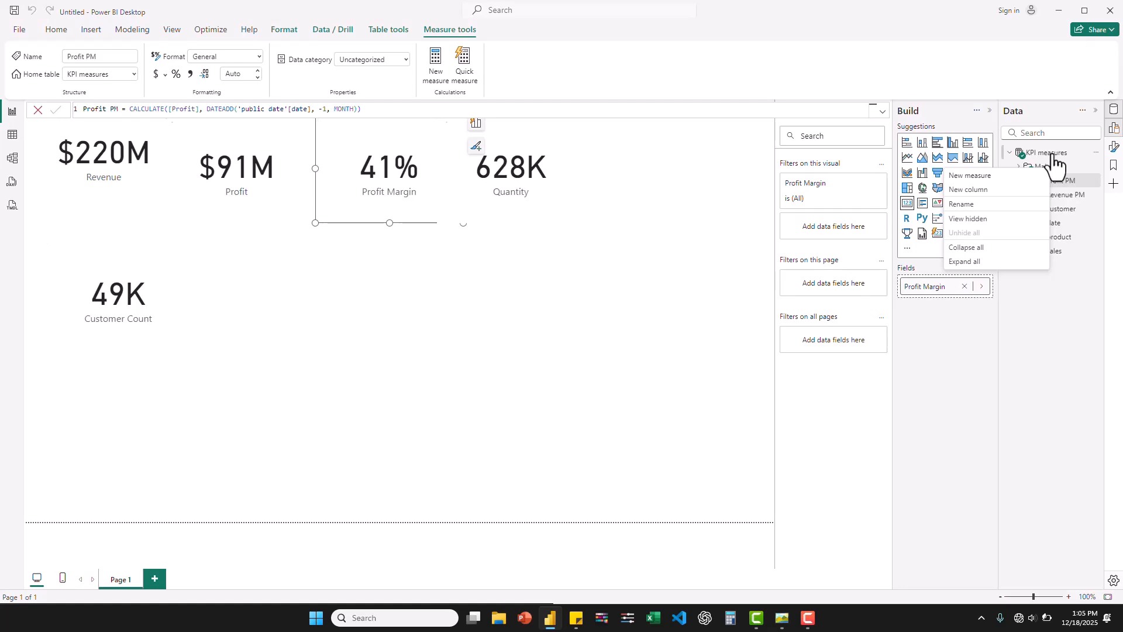
right_click(1052, 153)
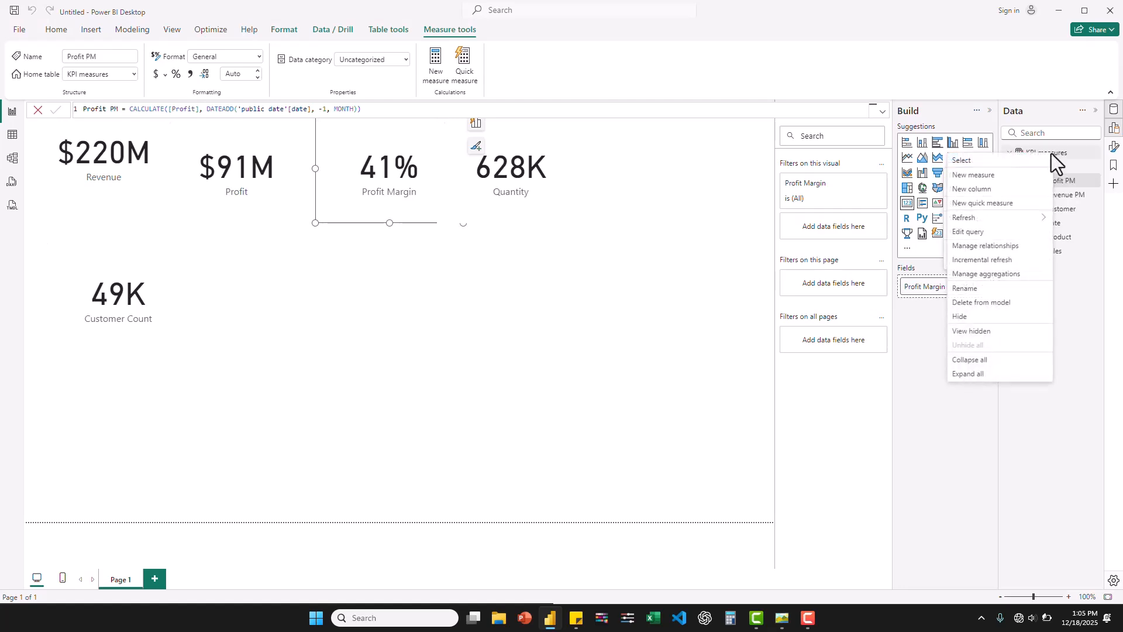
click(982, 177)
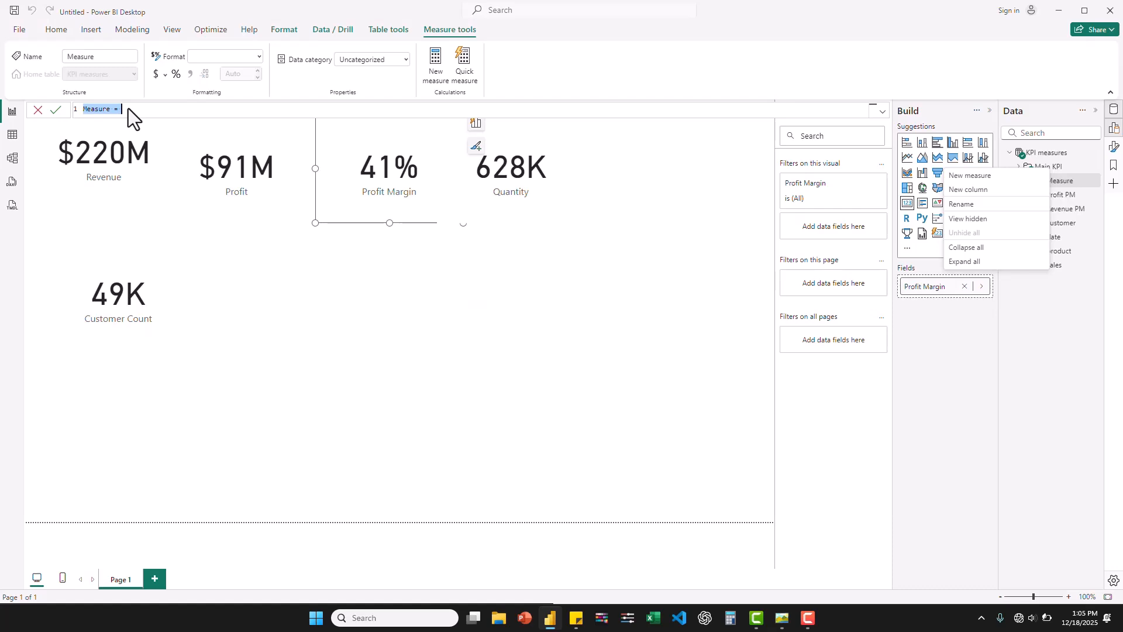
key(ctrl+v)
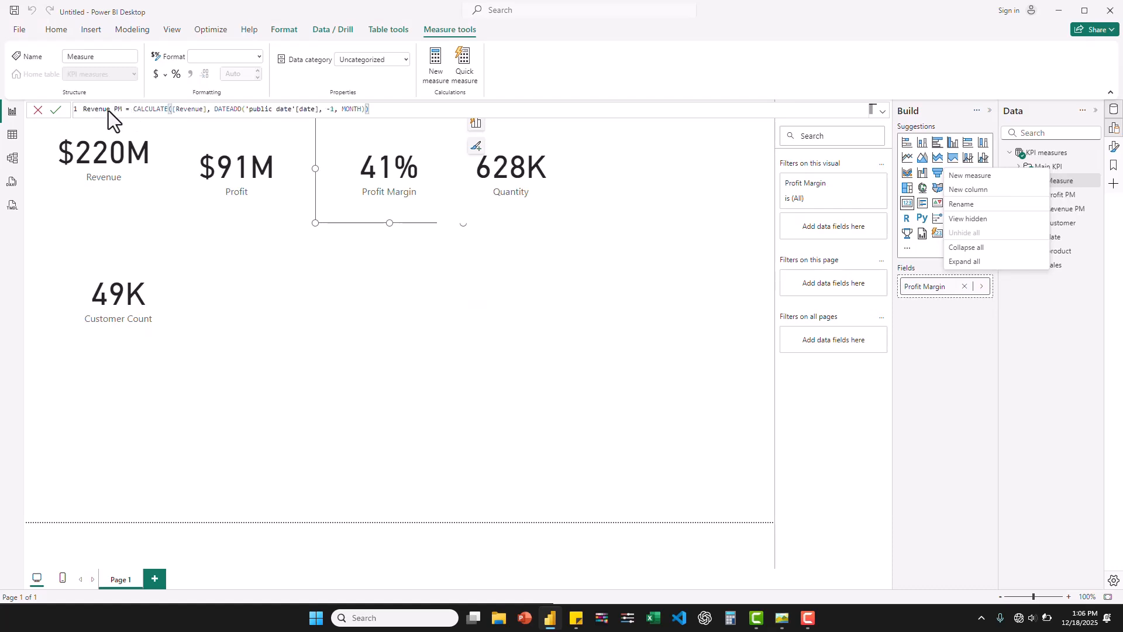
key(Return)
click(110, 110)
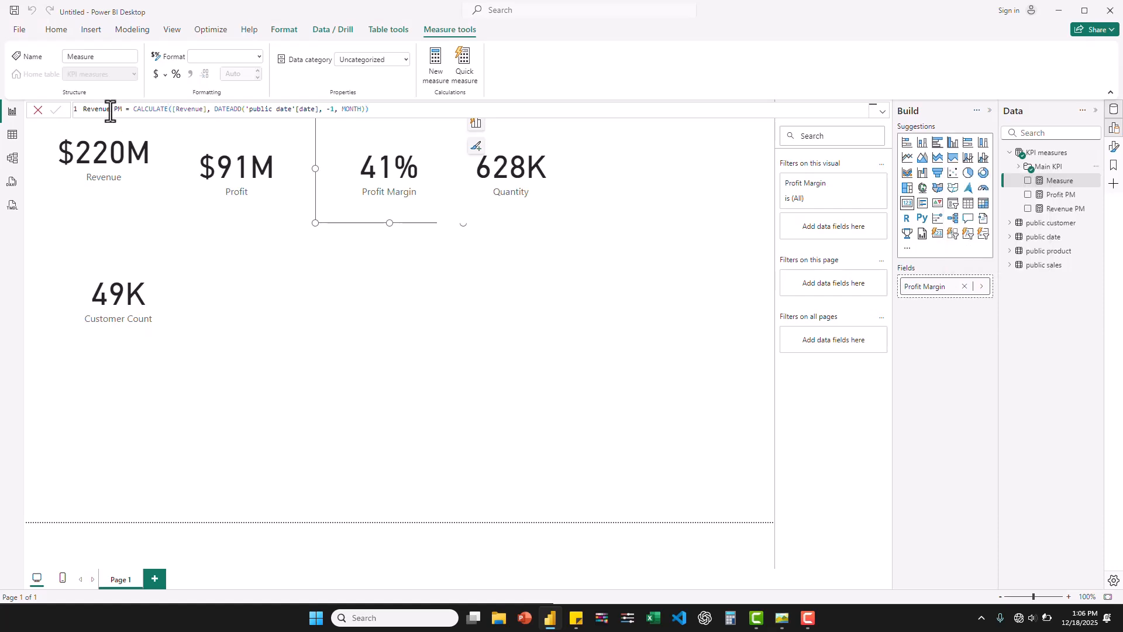
drag(110, 111, 74, 111)
key(Return)
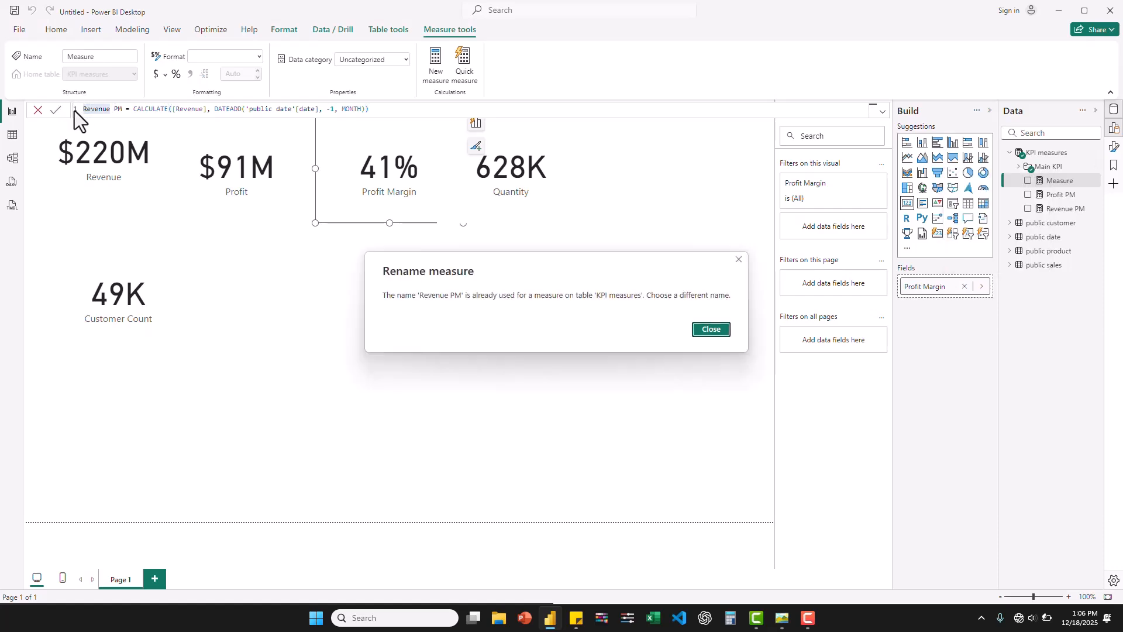
click(721, 333)
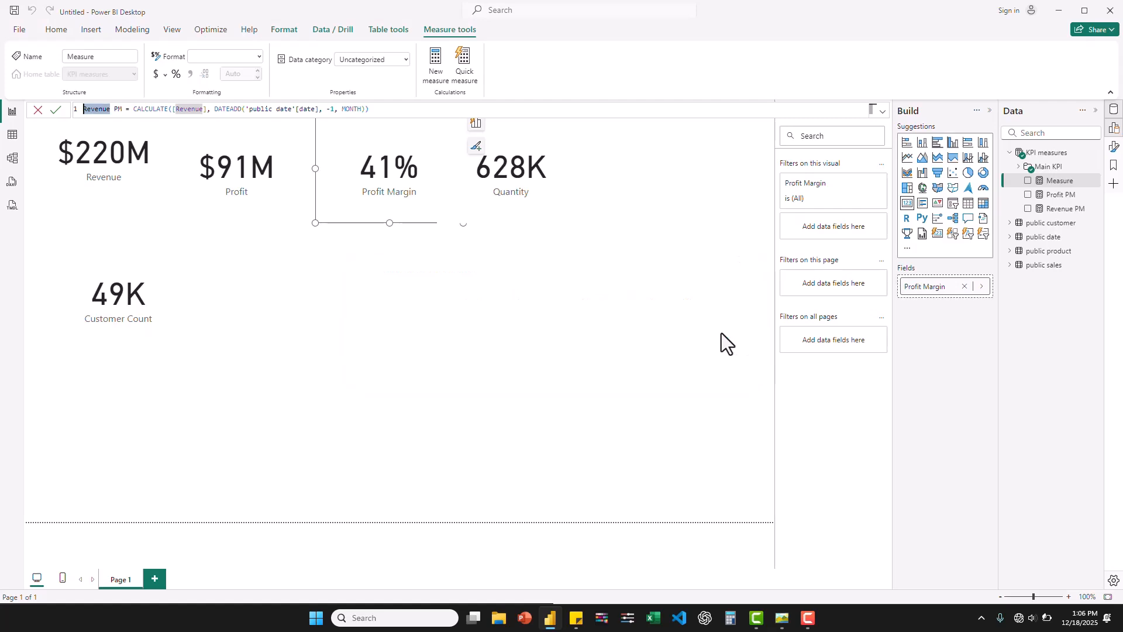
- Rename the pasted measure Quantity PM, replace [Revenue] with [Quantity] in its formula, and commit it
click(107, 112)
drag(110, 111, 77, 111)
text(Quantity)
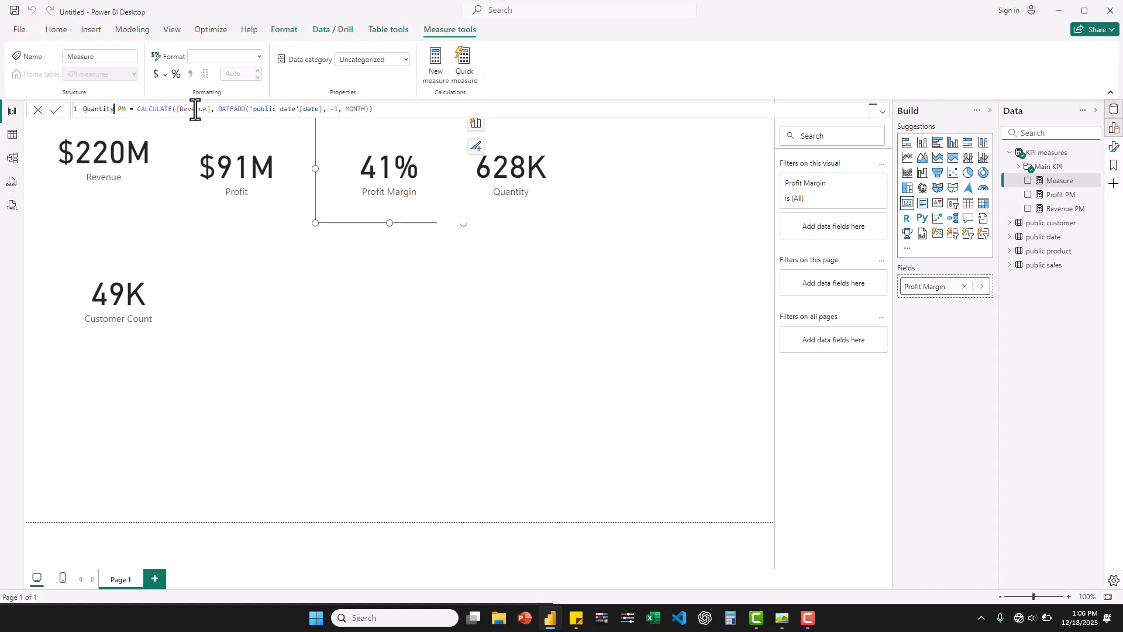
drag(210, 111, 178, 112)
text(Quant)
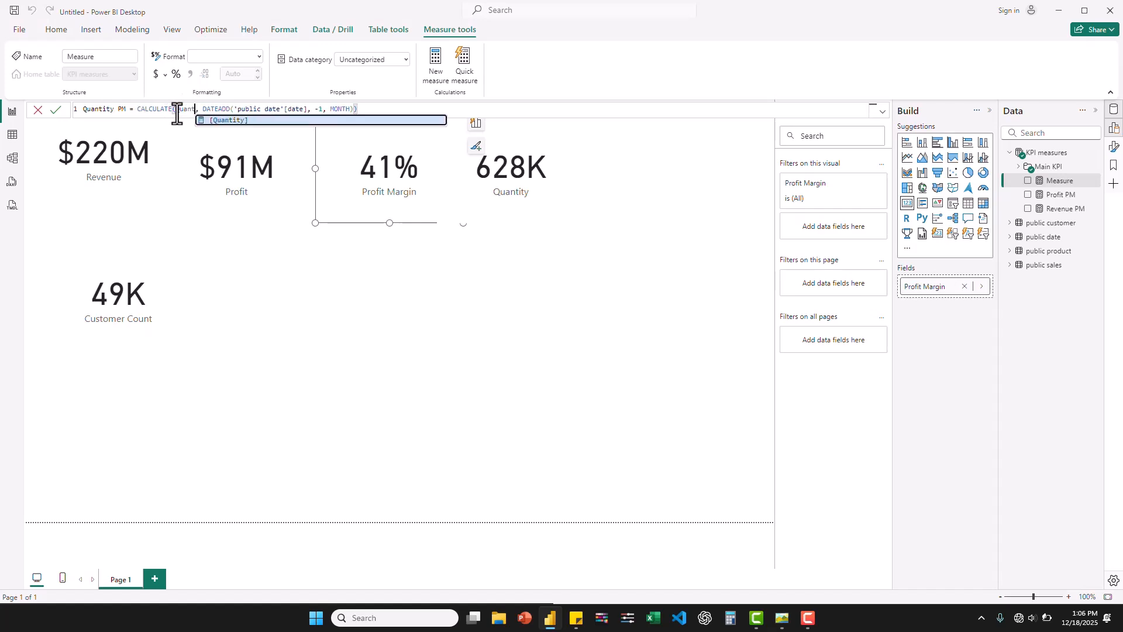
click(224, 122)
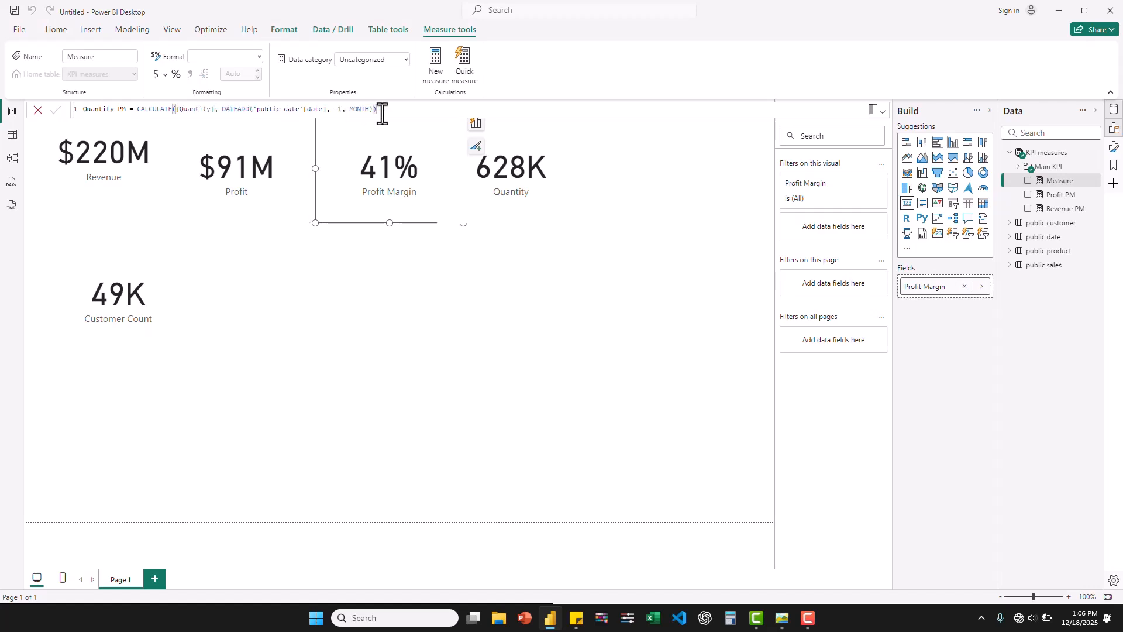
key(Return)
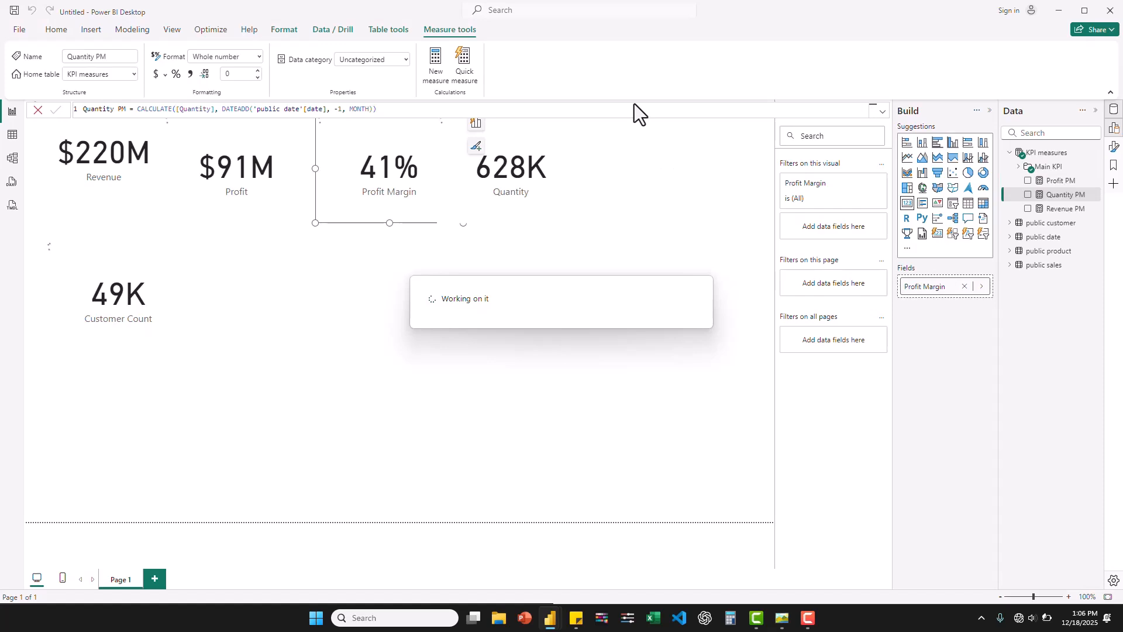
- In the model view, group the Profit PM, Quantity PM and Revenue PM measures into a display folder named Previous Month
click(12, 159)
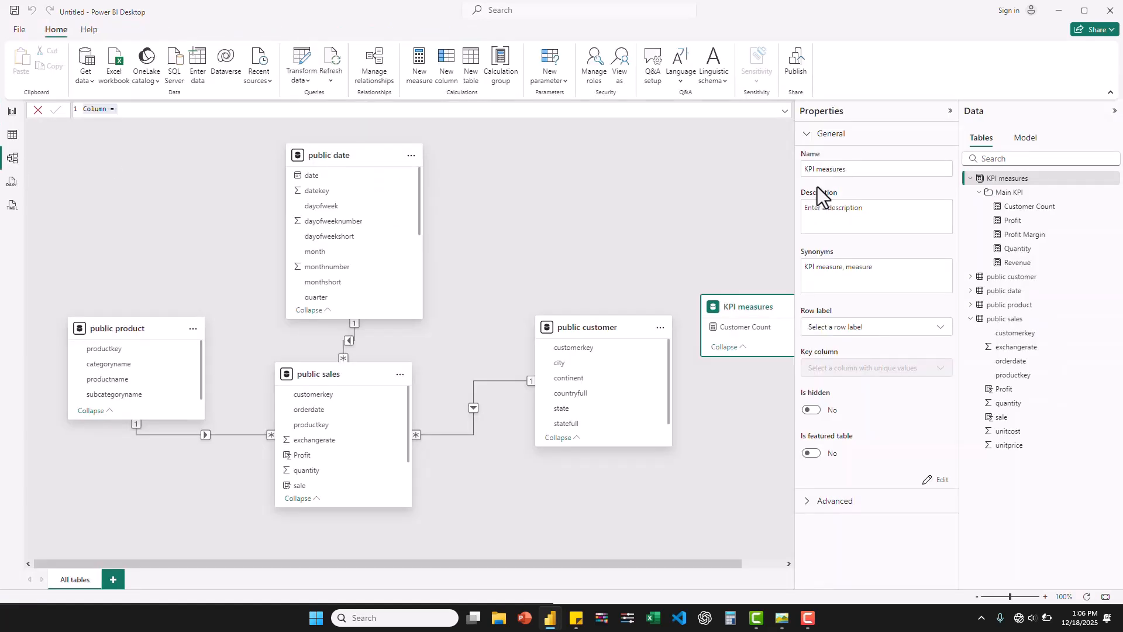
click(978, 192)
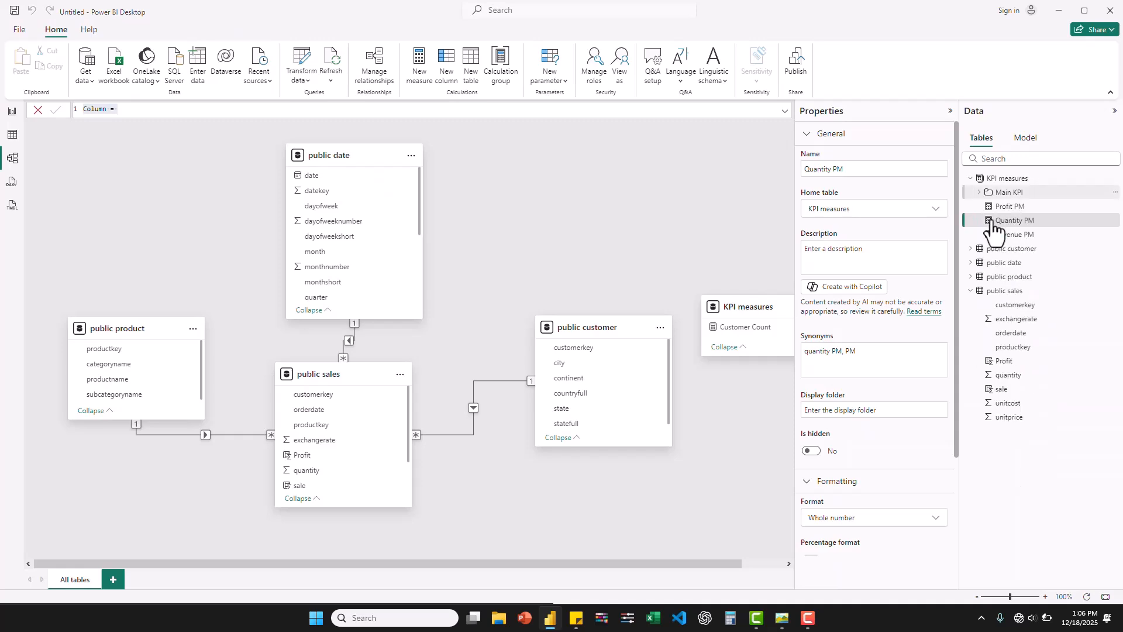
click(1008, 208)
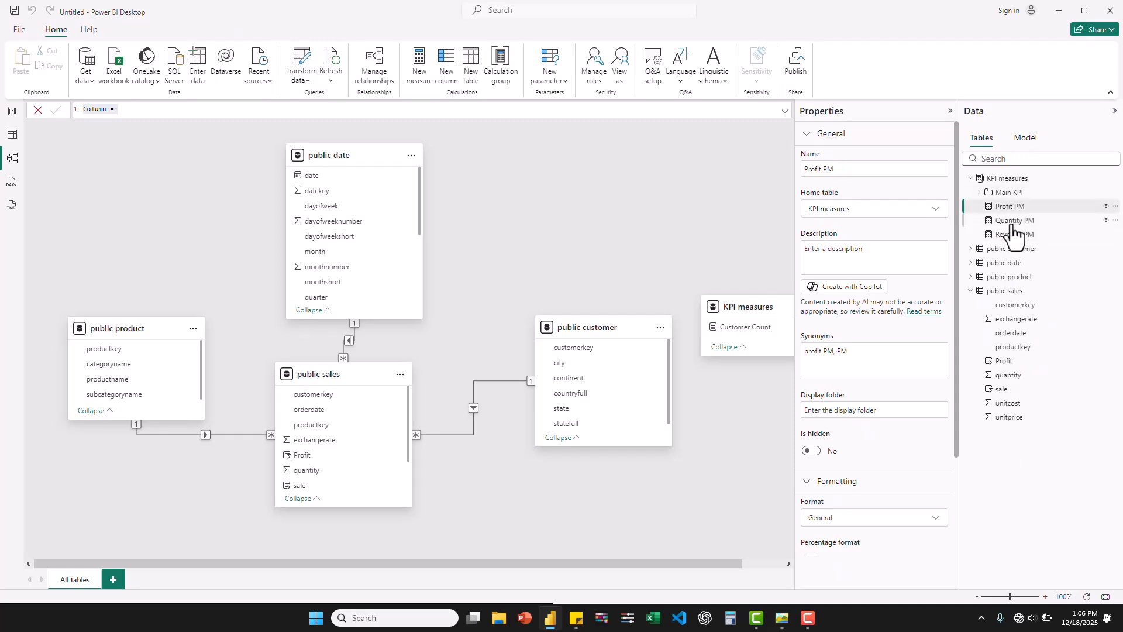
ctrl+click(1011, 226)
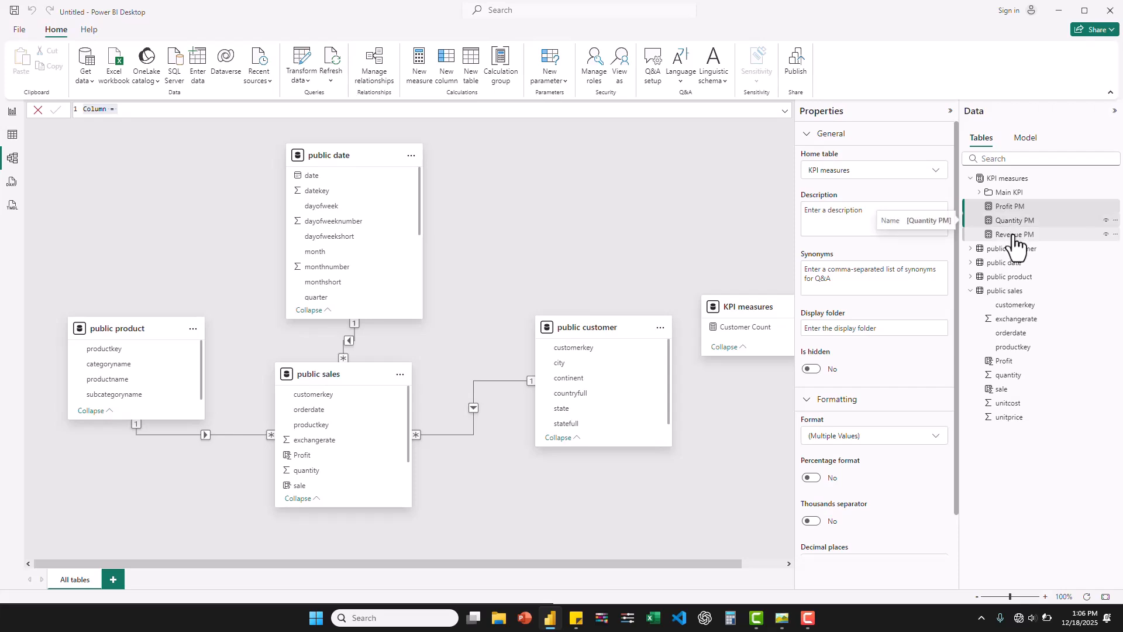
ctrl+click(1013, 235)
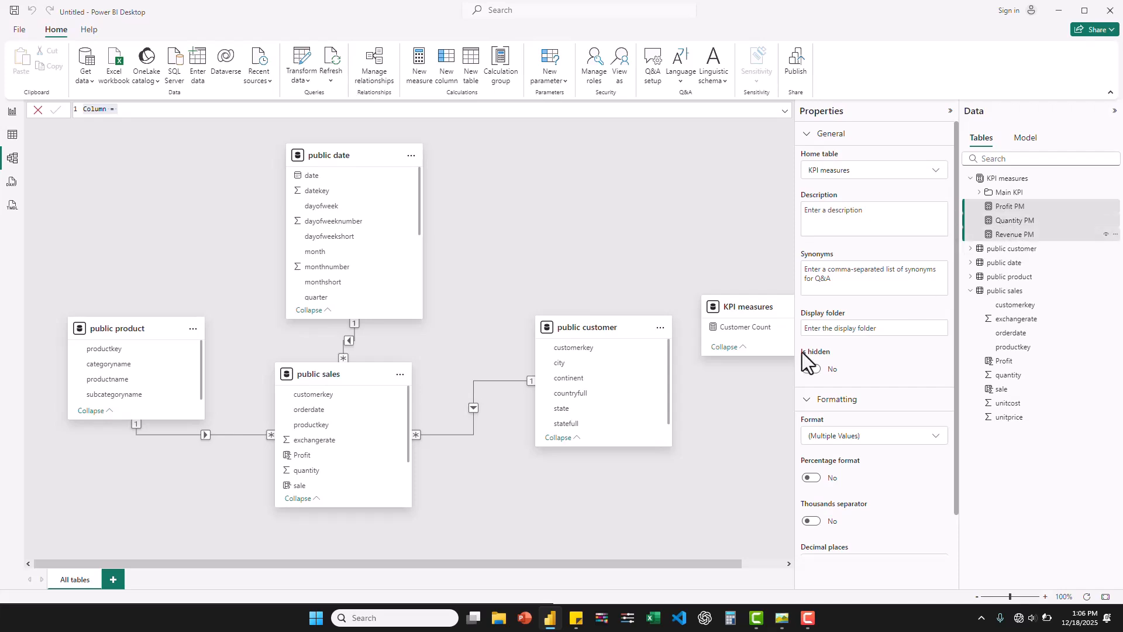
click(835, 329)
text(Prev)
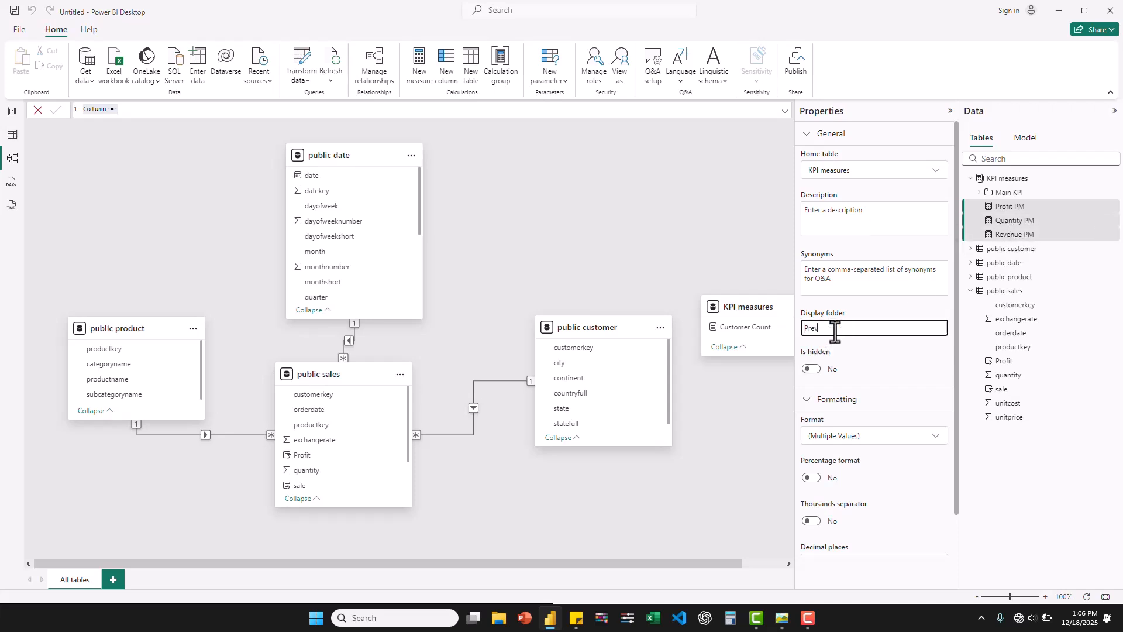
text(ious Month)
key(Return)
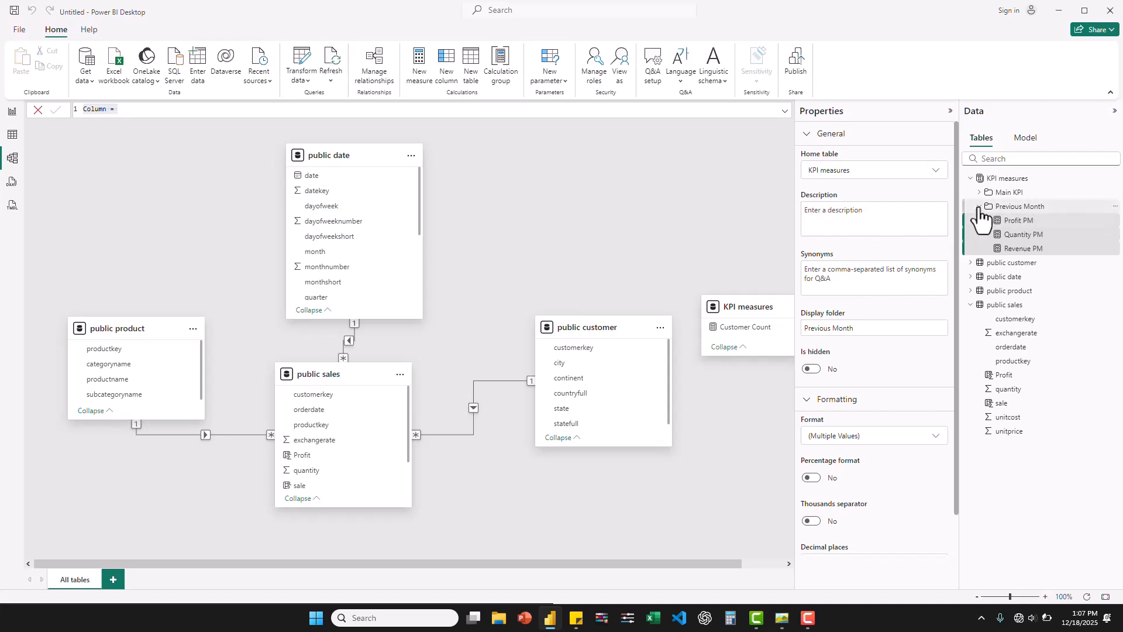
click(980, 207)
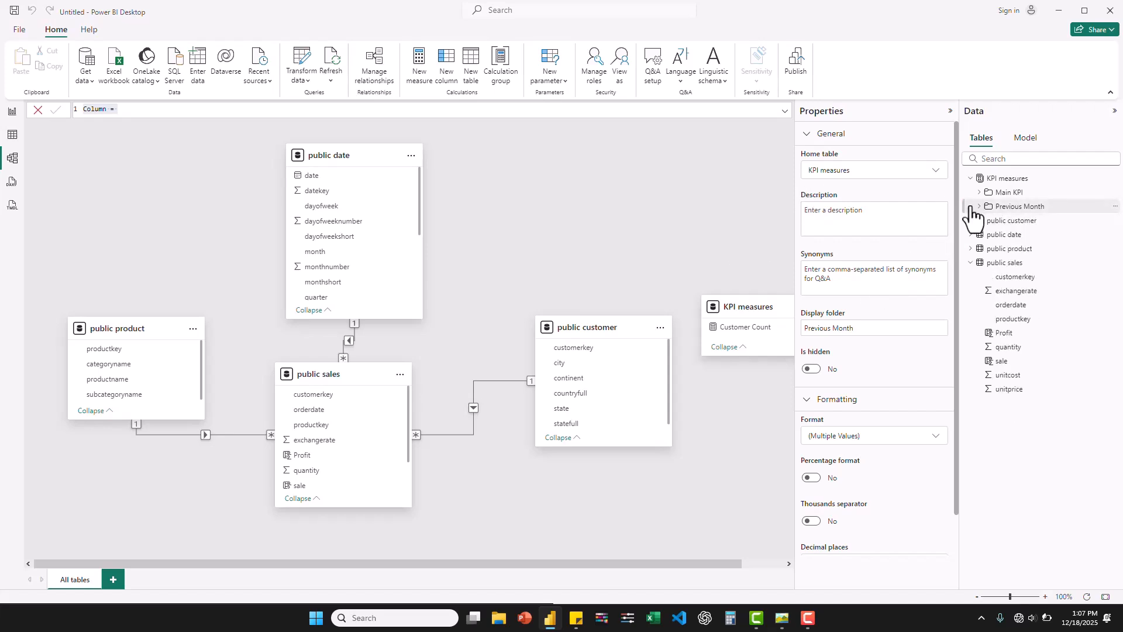
- Return to the report view and start a new measure named Revenue MoM in the KPI measures table
click(10, 117)
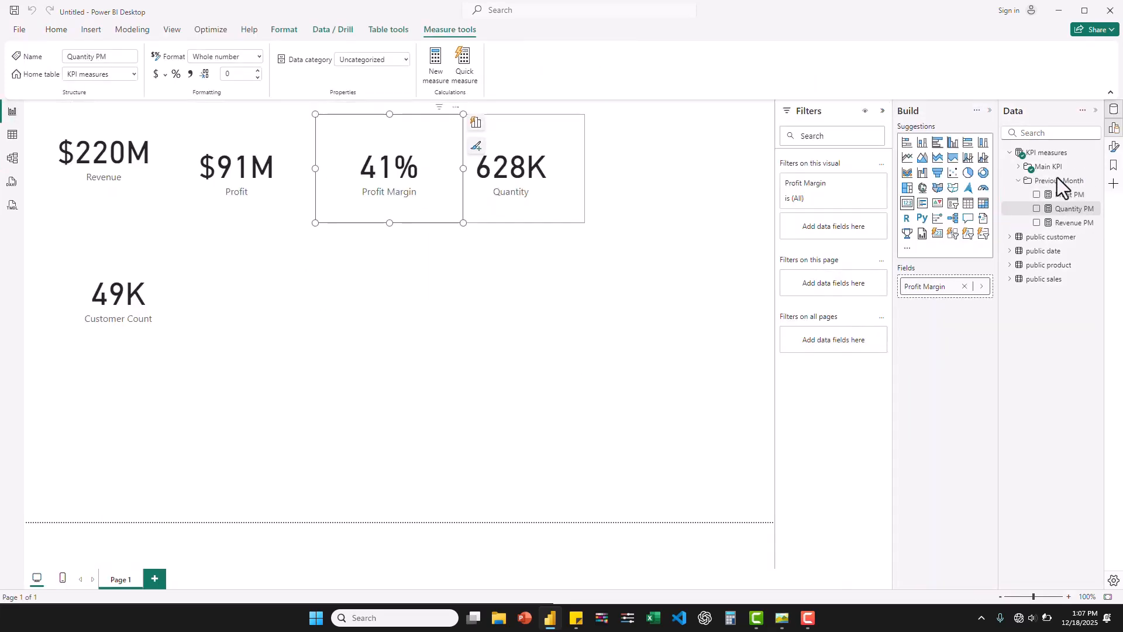
click(1020, 182)
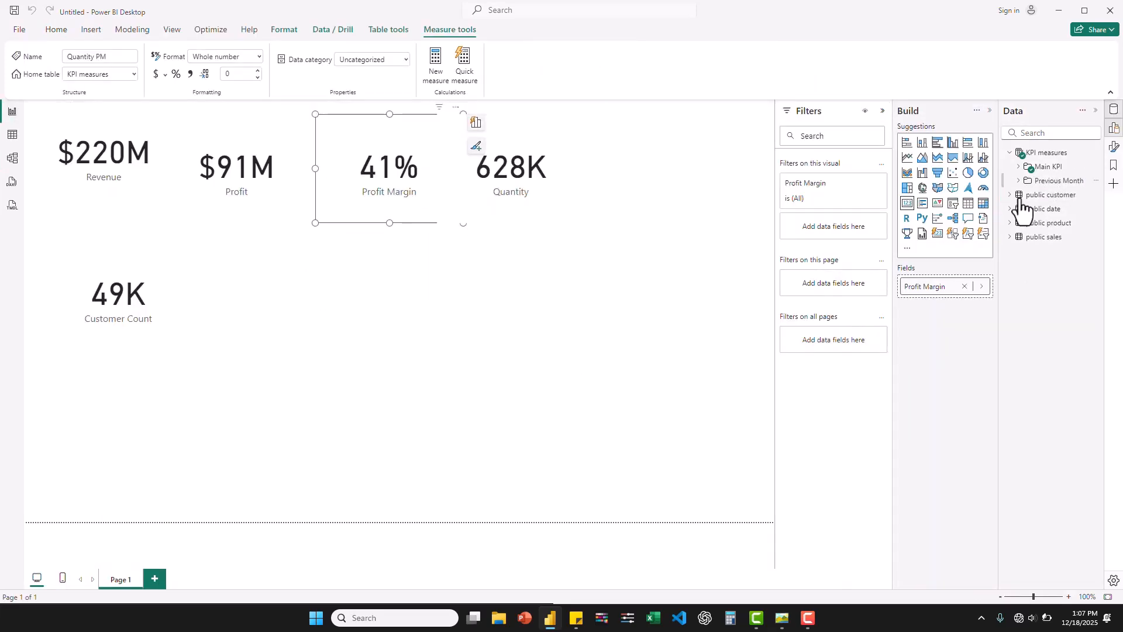
right_click(1052, 157)
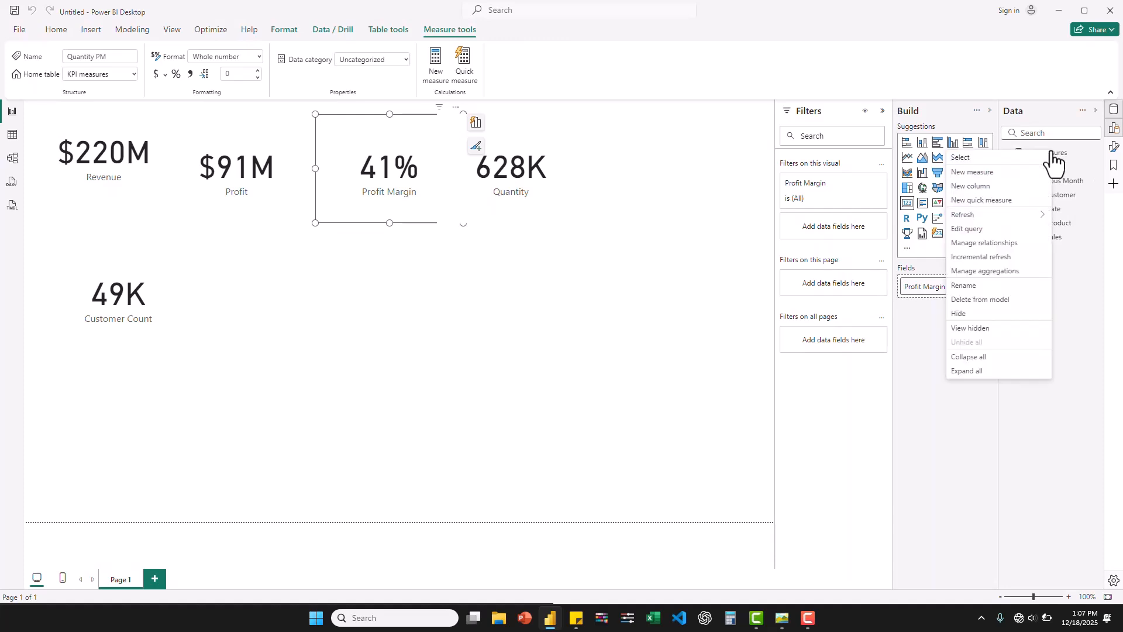
click(970, 174)
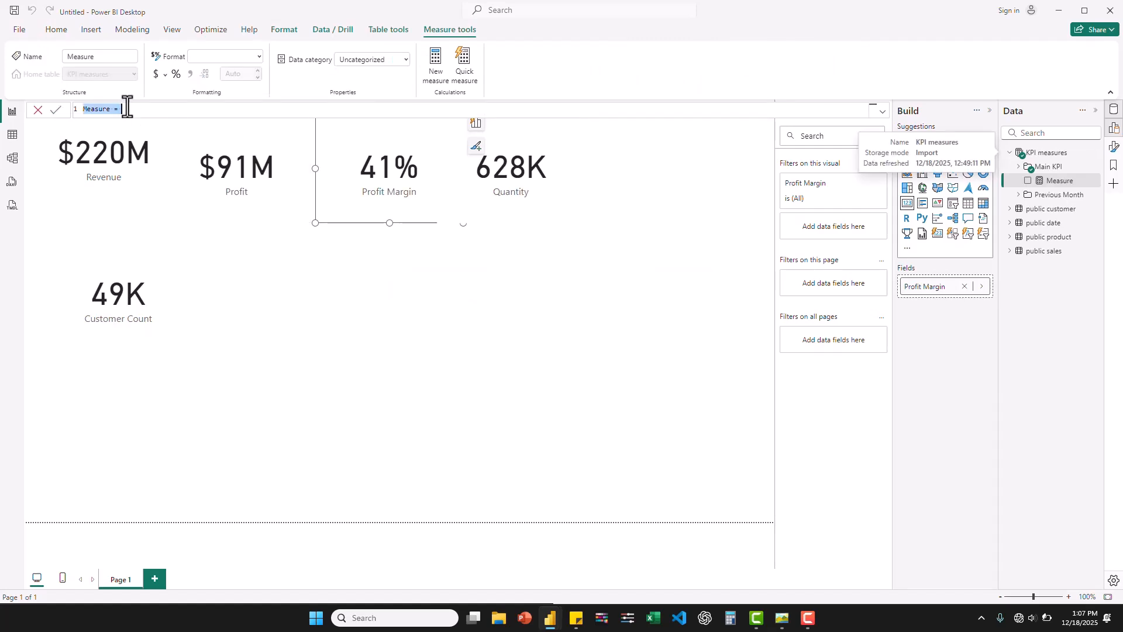
click(127, 109)
key(BackSpace)
key(BackSpace)
key(BackSpace)
key(BackSpace)
key(BackSpace)
key(BackSpace)
key(BackSpace)
key(BackSpace)
key(BackSpace)
key(BackSpace)
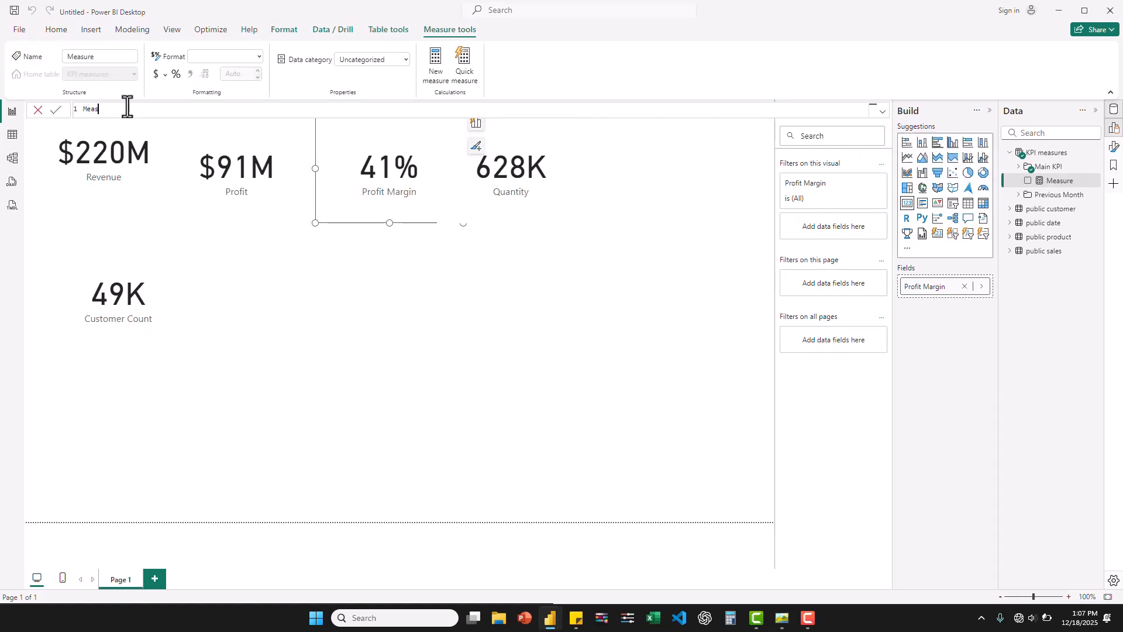
text(Revenue MoM =)
key(shift+Return)
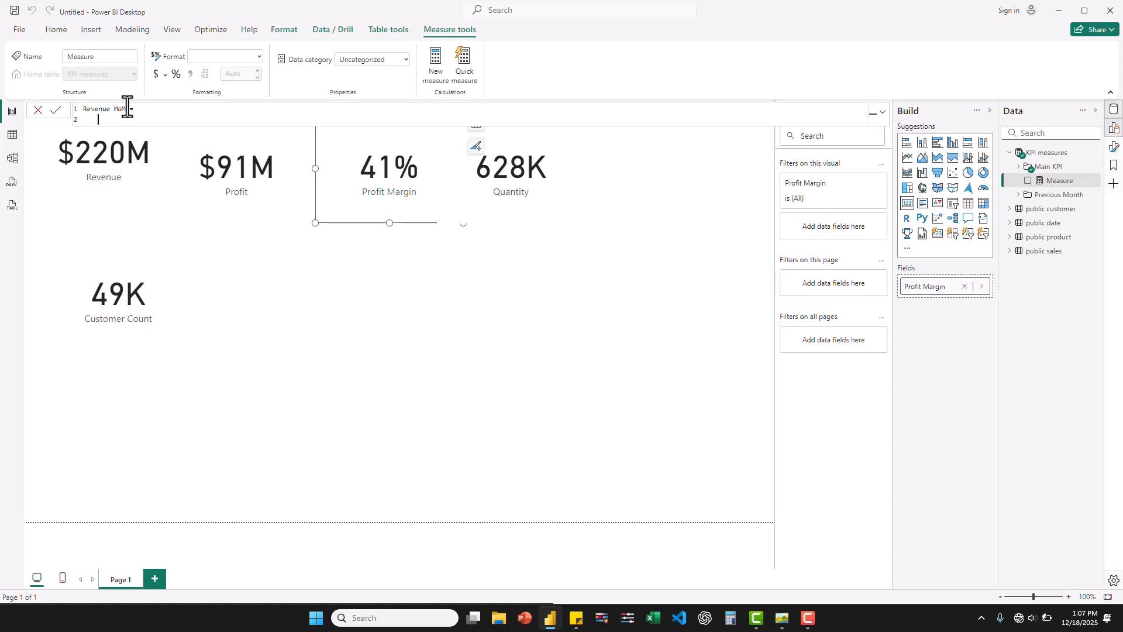
- Define variable a in the Revenue MoM formula as DIVIDE([Revenue], [Revenue PM], 0) -1
key(Tab)
text(var a)
text(= DIVIDE)
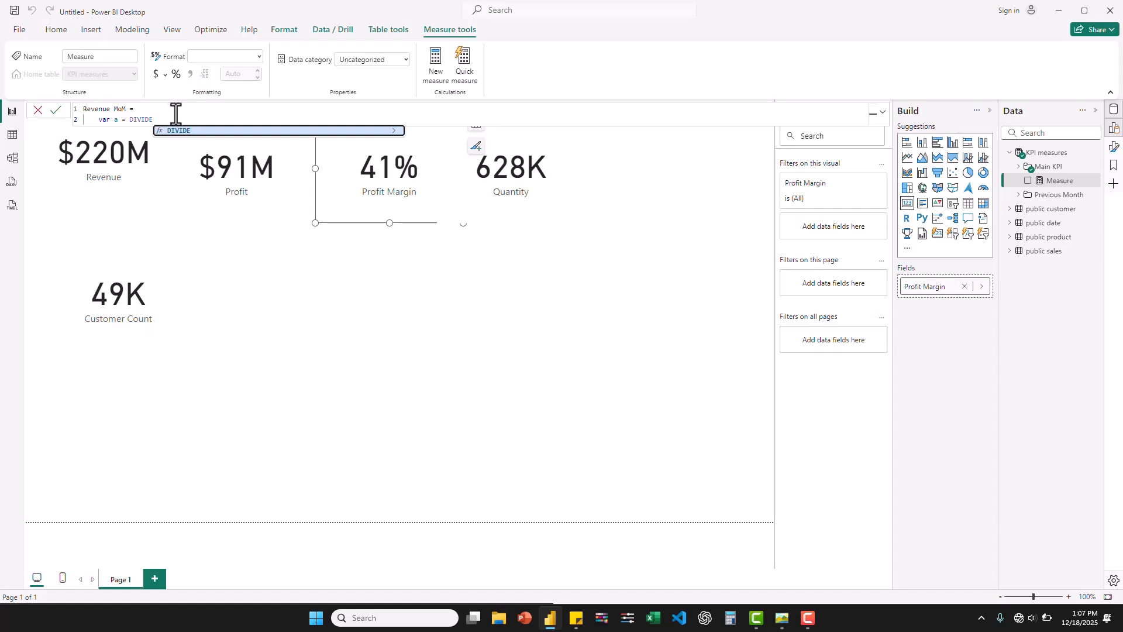
text((reve)
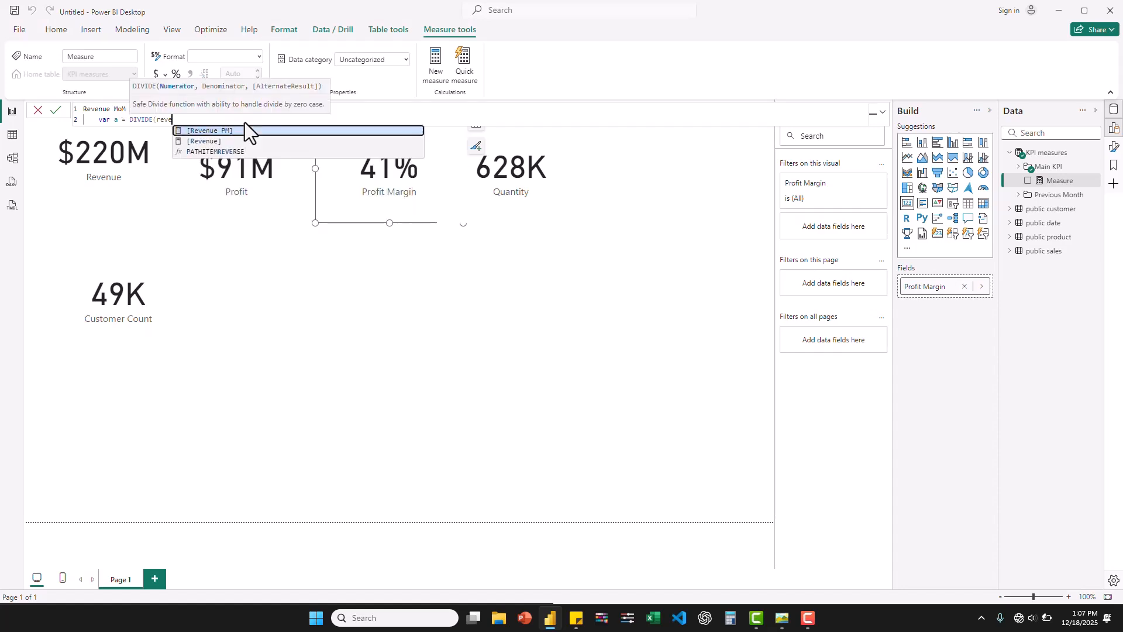
click(204, 142)
text(, )
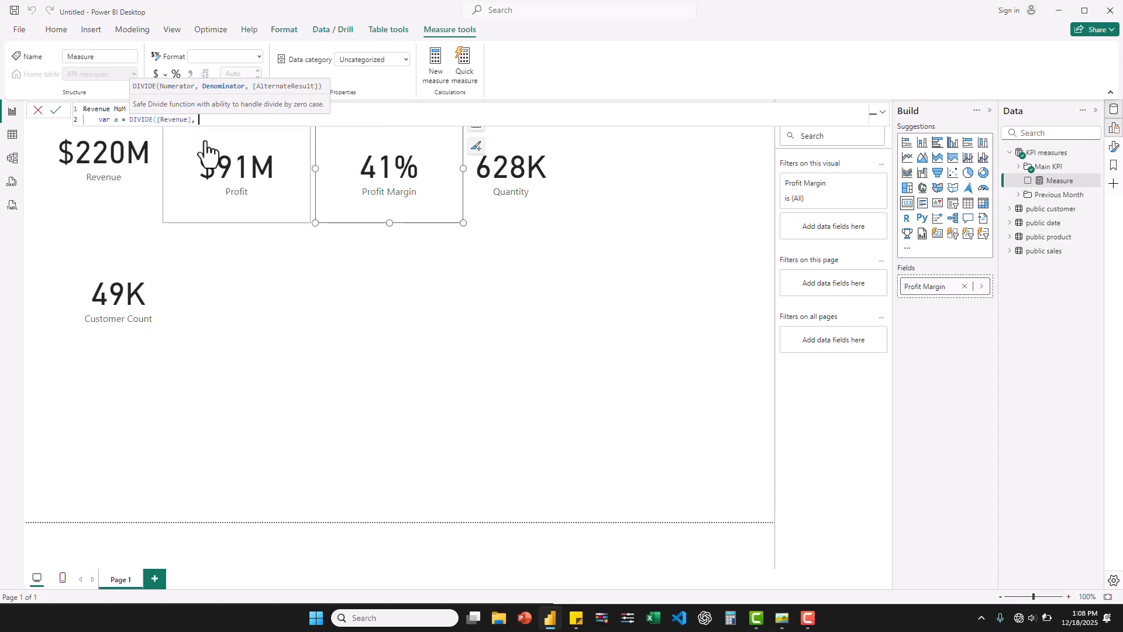
text(reve)
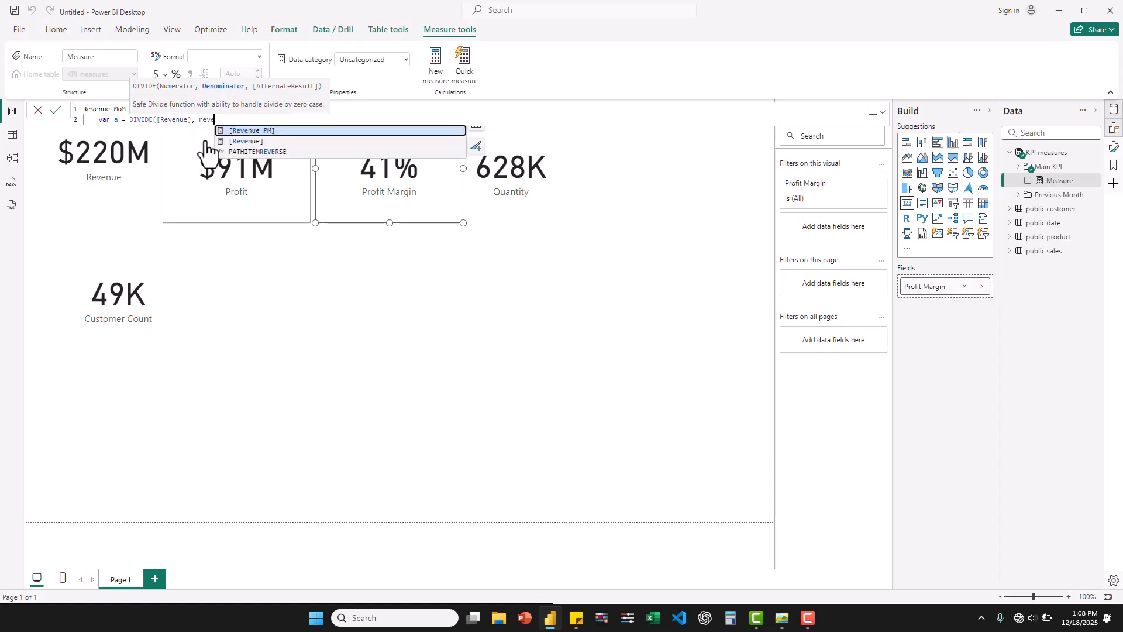
click(271, 132)
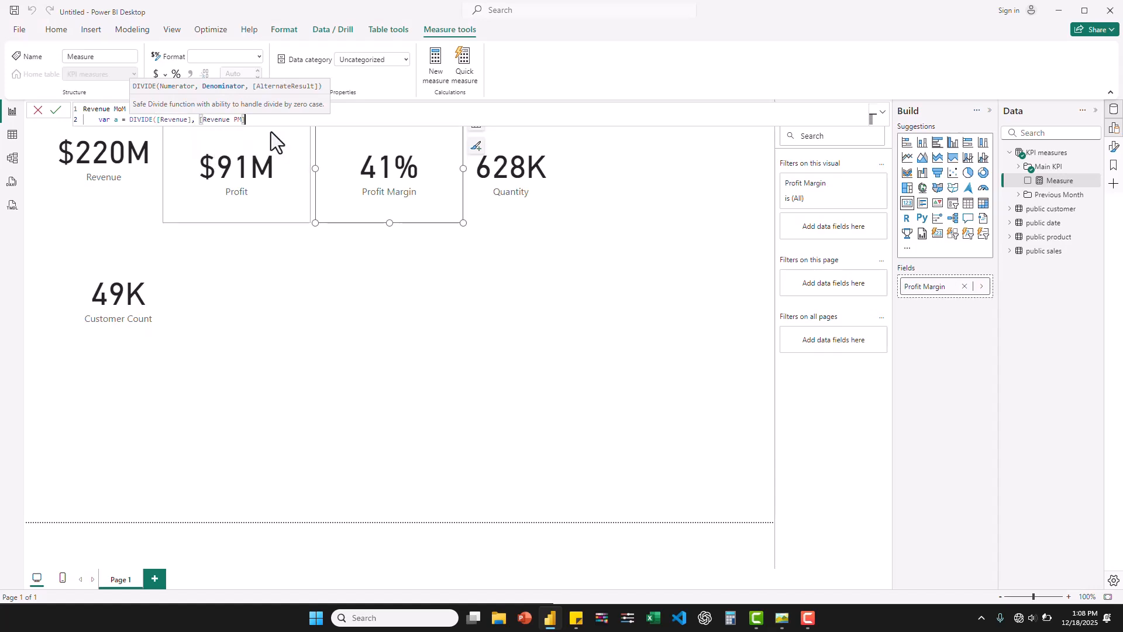
text(, 0) -)
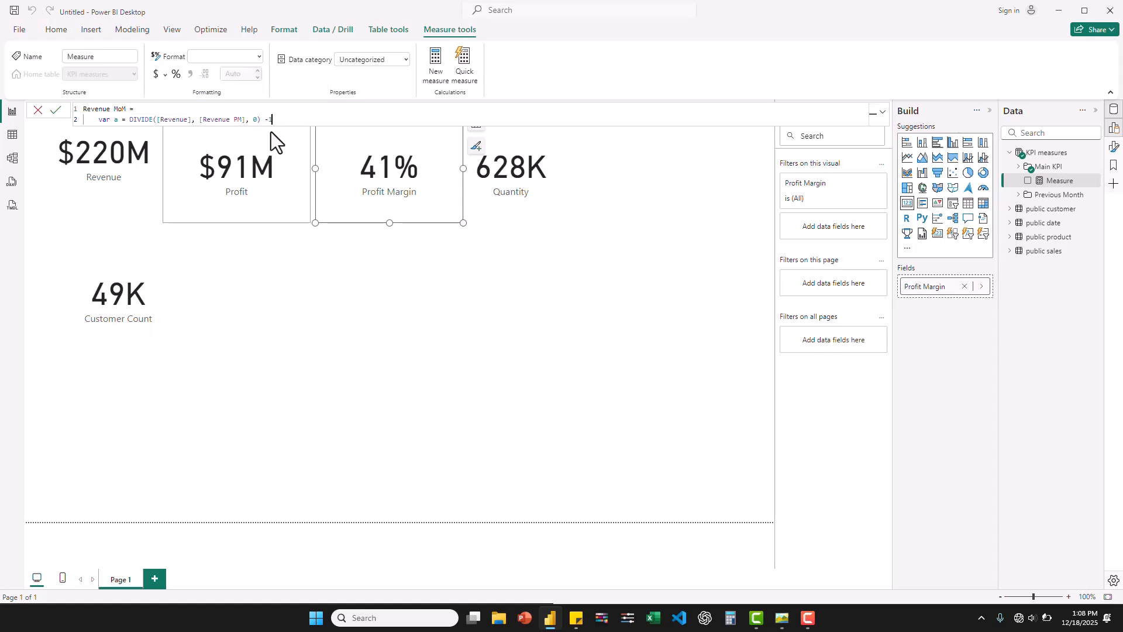
text(1)
- Add variable b on a new line of the formula, starting an IF with the condition [Revenue] > [Revenue PM]
key(shift+Return)
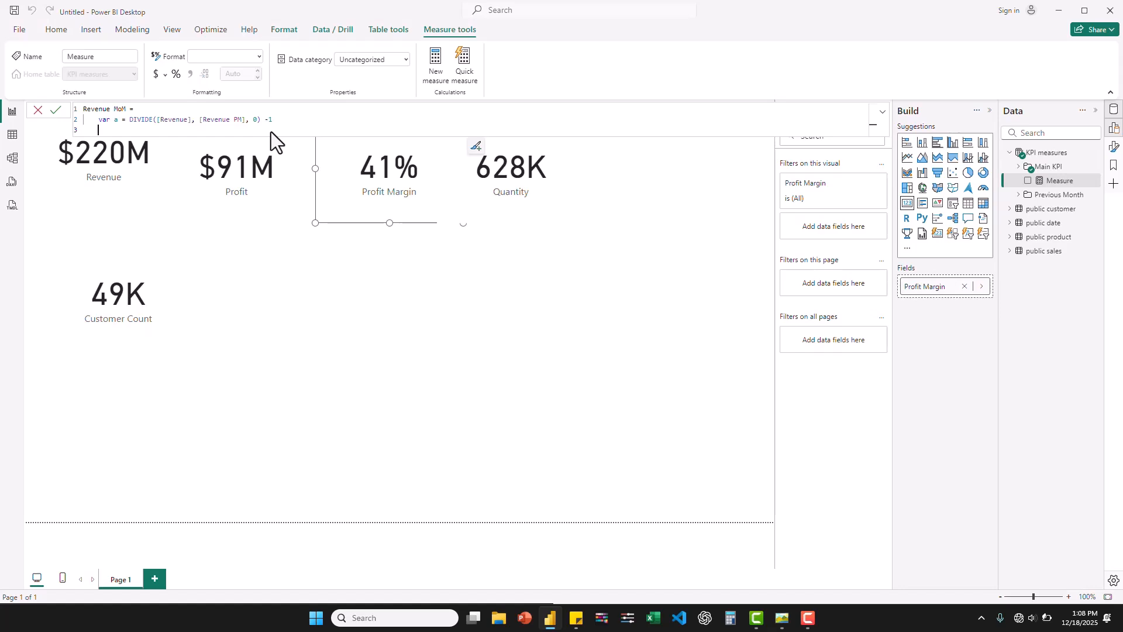
text(var b = IF)
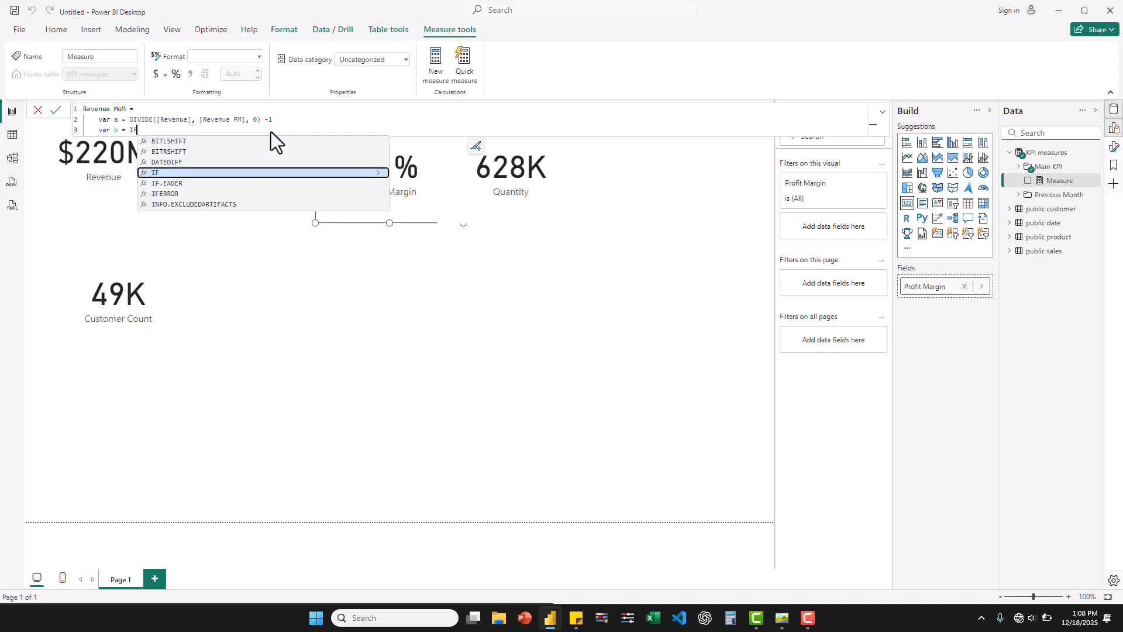
click(176, 173)
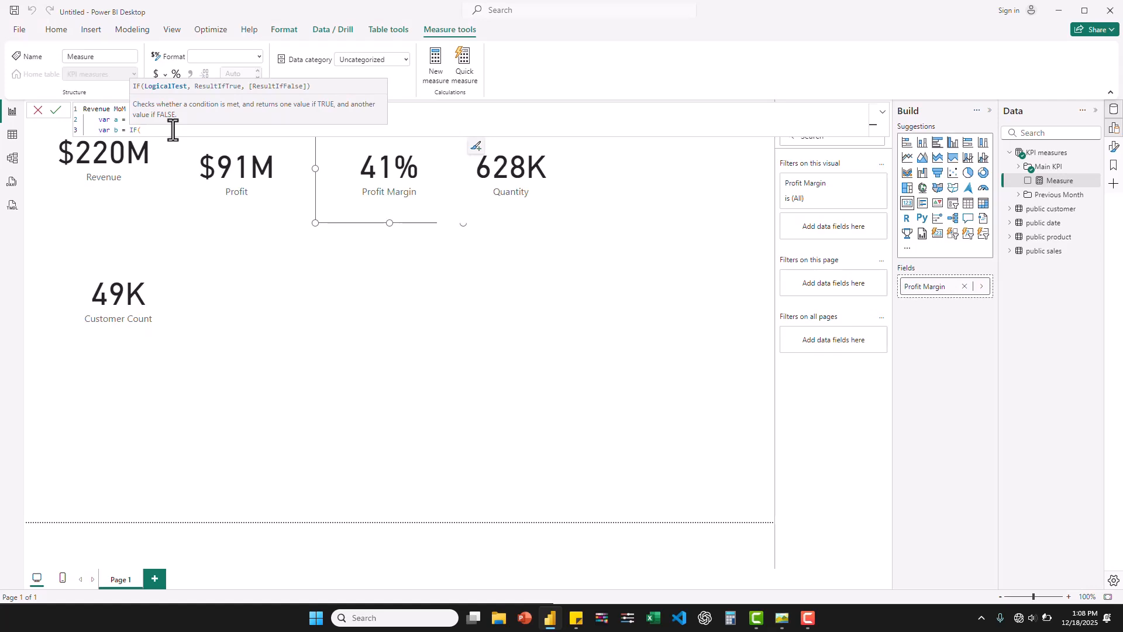
text(reve)
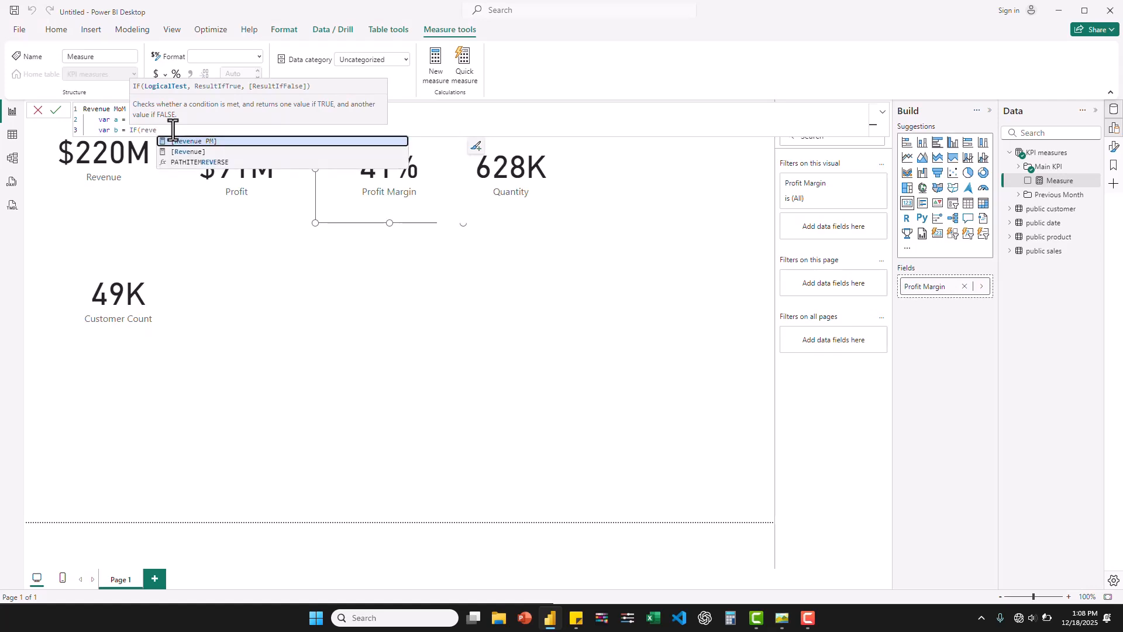
click(198, 154)
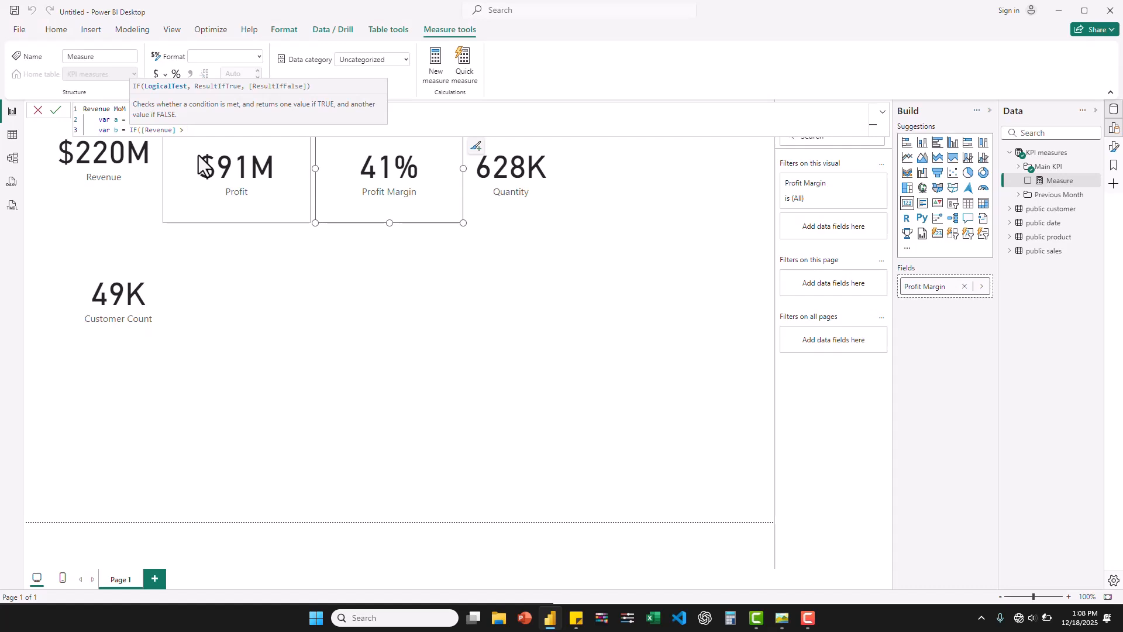
text(> revenu)
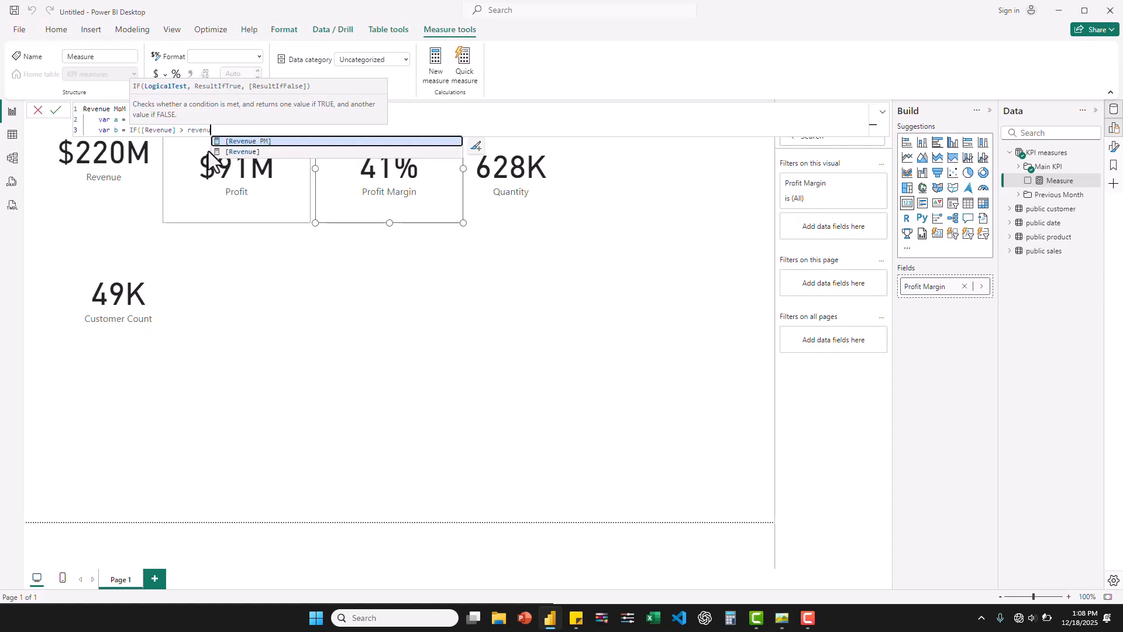
click(258, 141)
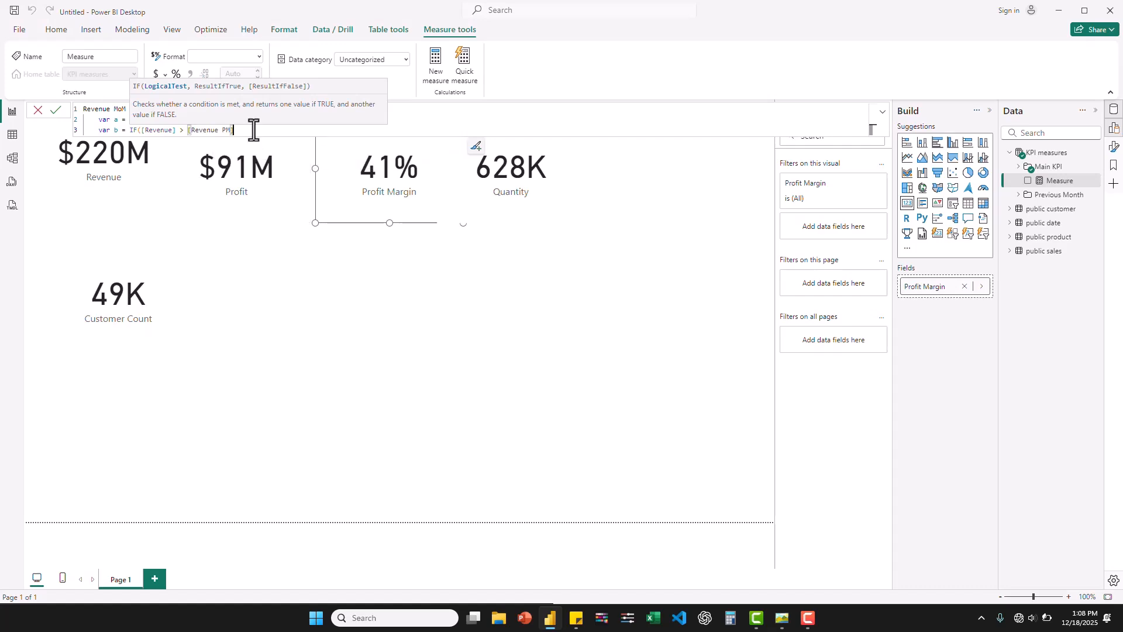
text(,)
- Switch to Sticky Notes for the UNICHAR arrow codes, and check the arrow indicators in the contosoYttest.jpg dashboard image
click(576, 618)
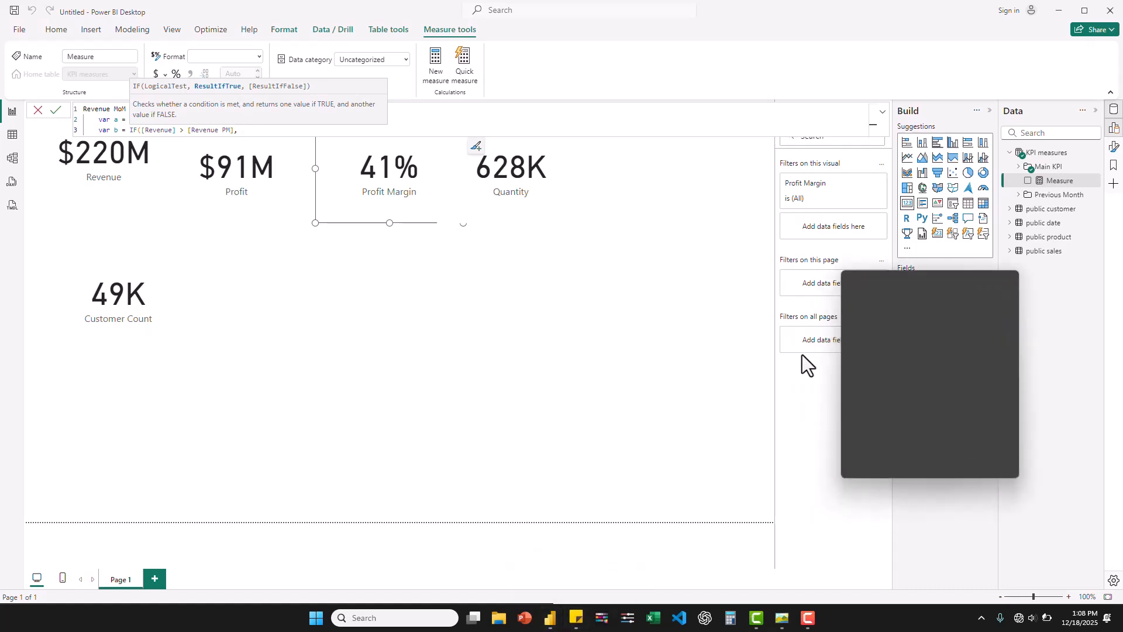
click(911, 325)
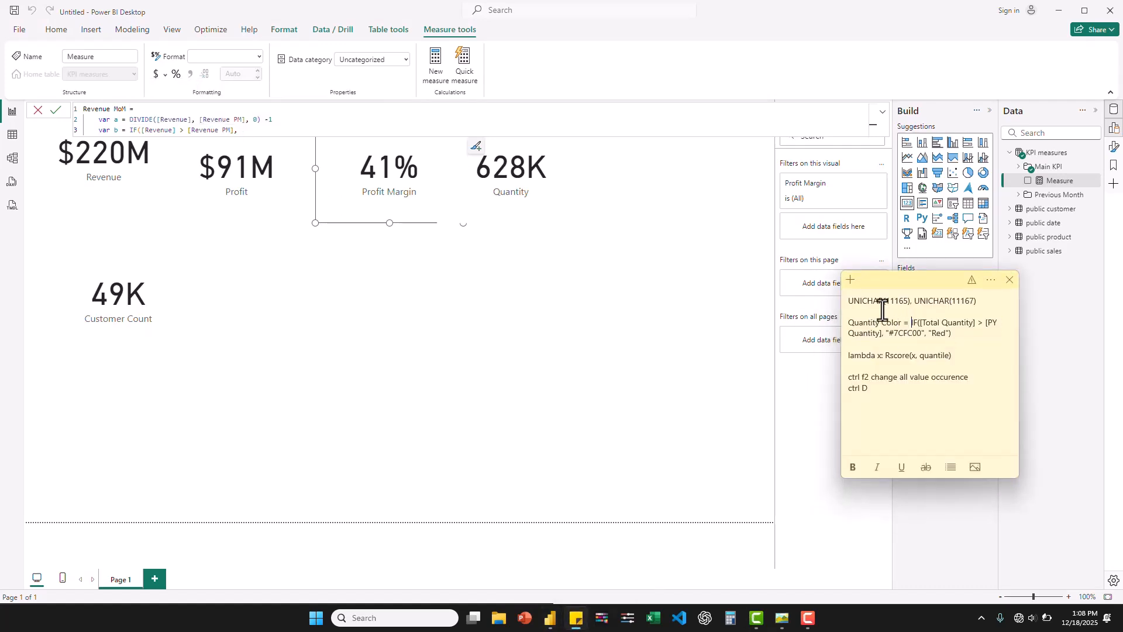
drag(850, 304, 909, 304)
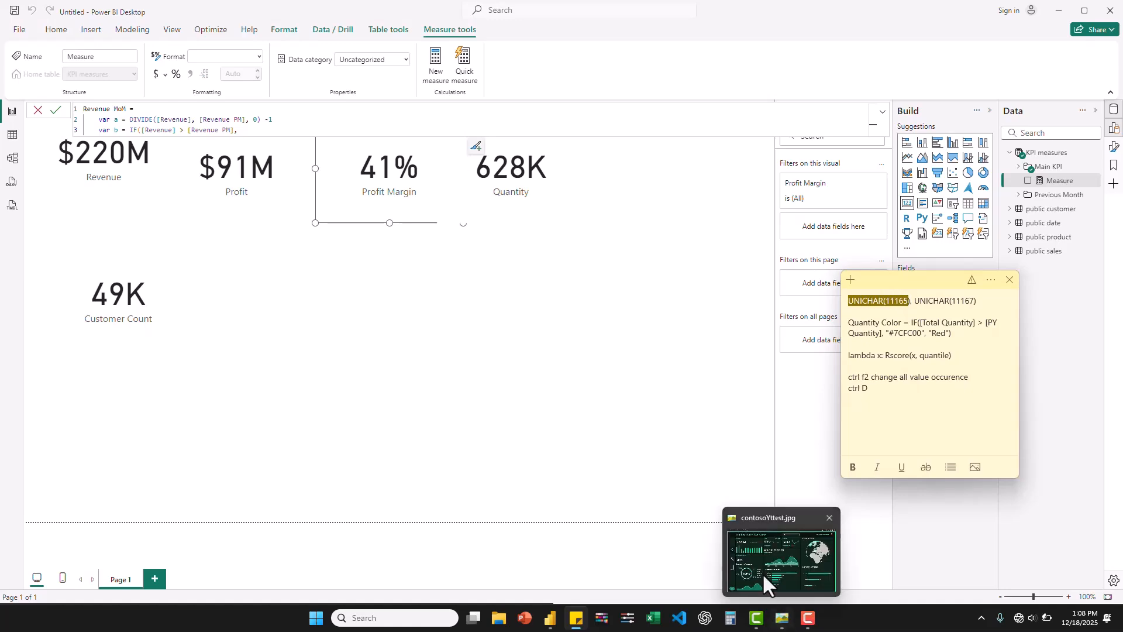
click(763, 573)
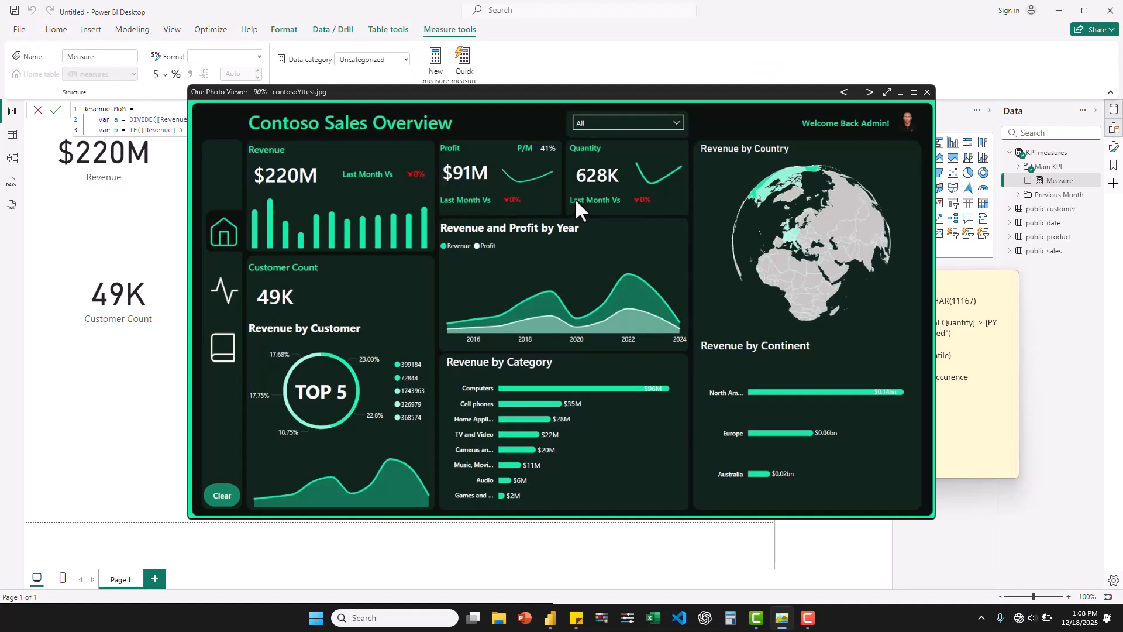
- Copy UNICHAR(11165) from the sticky note into the Revenue MoM formula in Power BI as the true result of variable b's IF
click(946, 304)
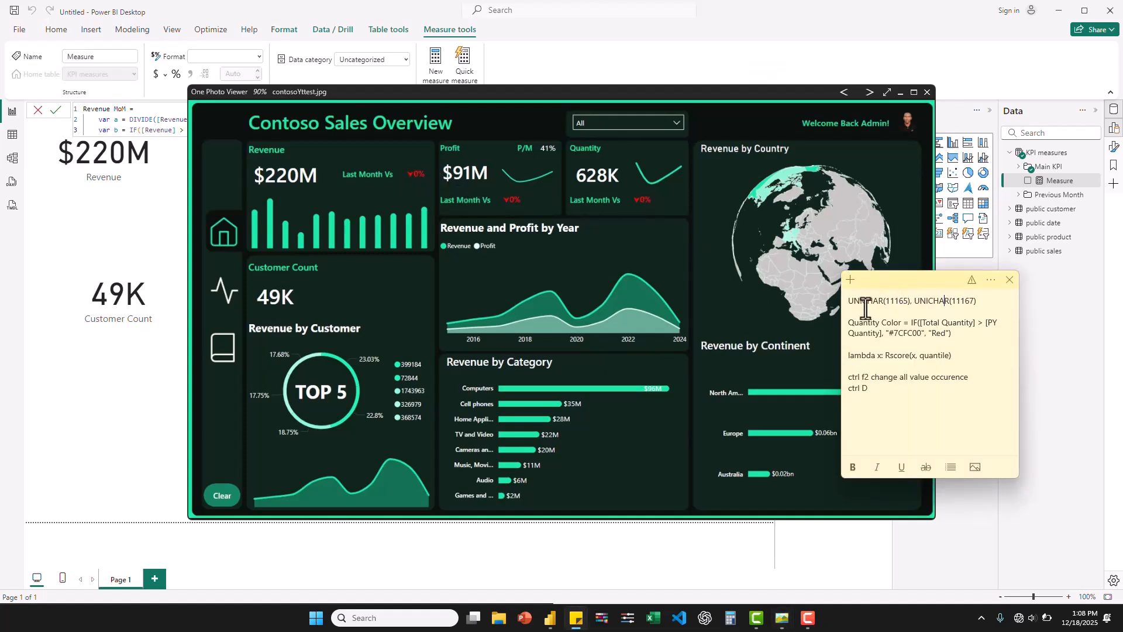
drag(850, 304, 911, 304)
key(ctrl+c)
click(128, 222)
key(Return)
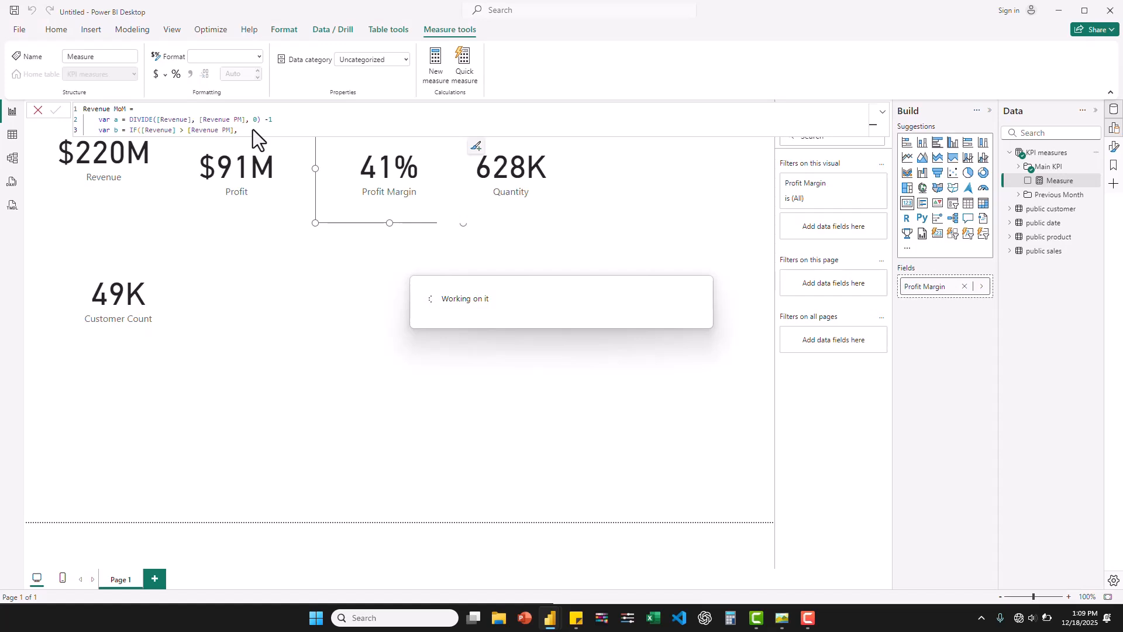
key(ctrl+v)
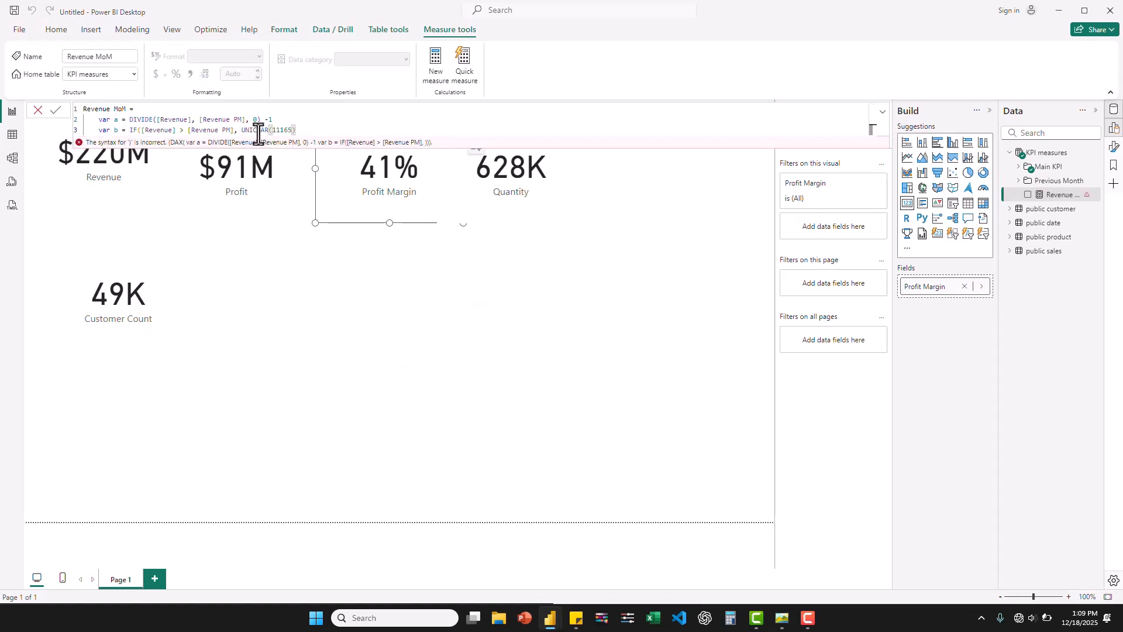
- Add UNICHAR(11167) from the sticky note as the false result of variable b's IF and close the function
text(,)
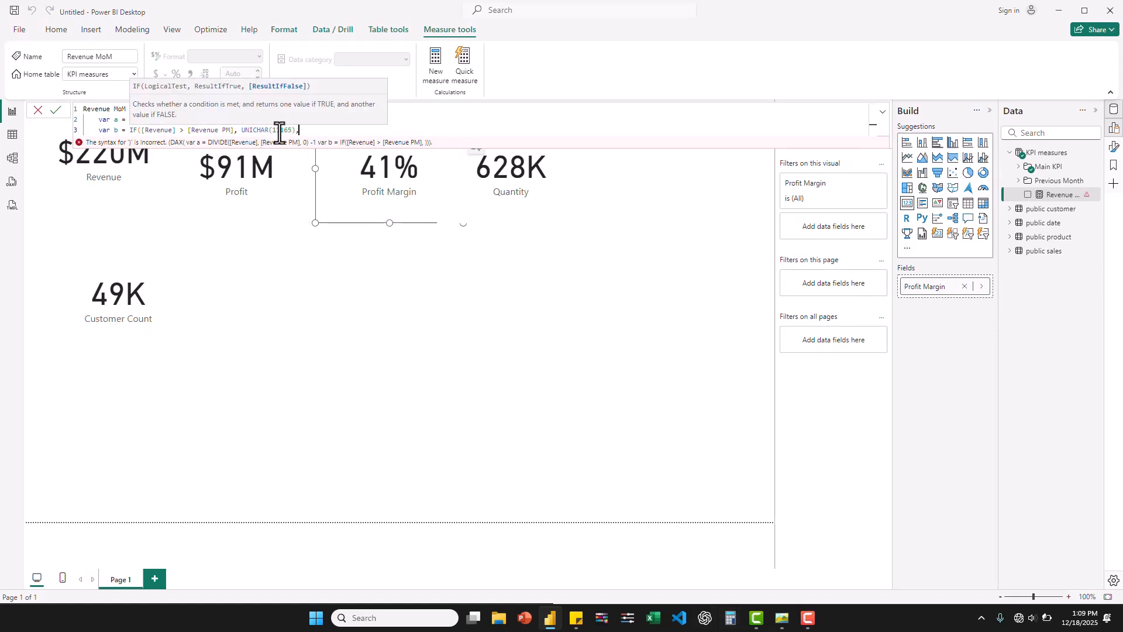
click(576, 618)
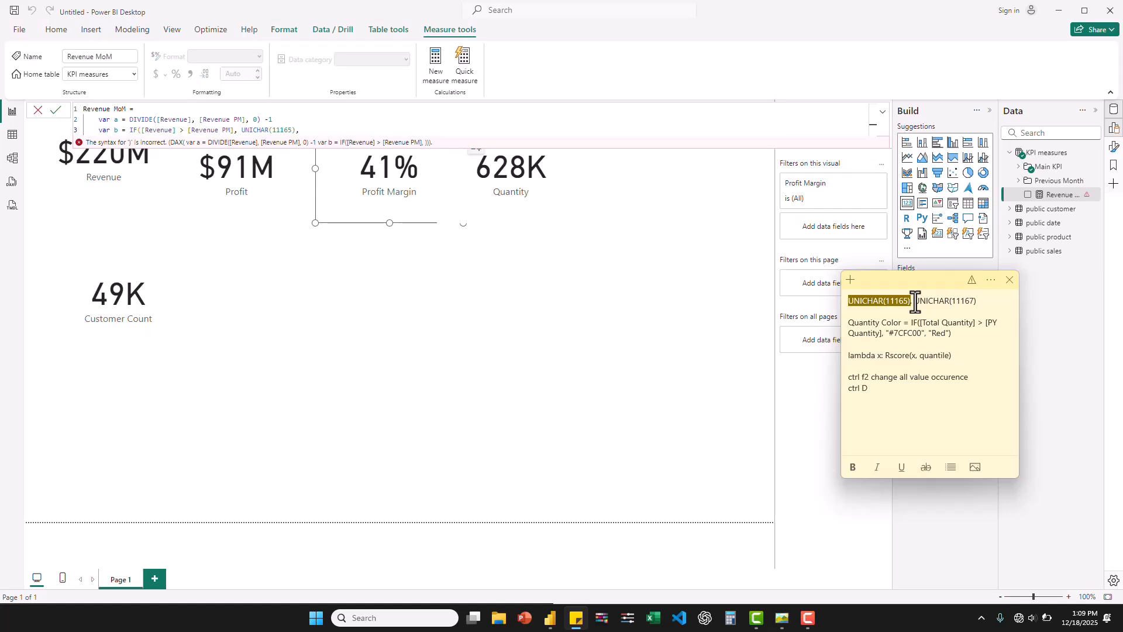
drag(916, 300, 975, 302)
click(976, 301)
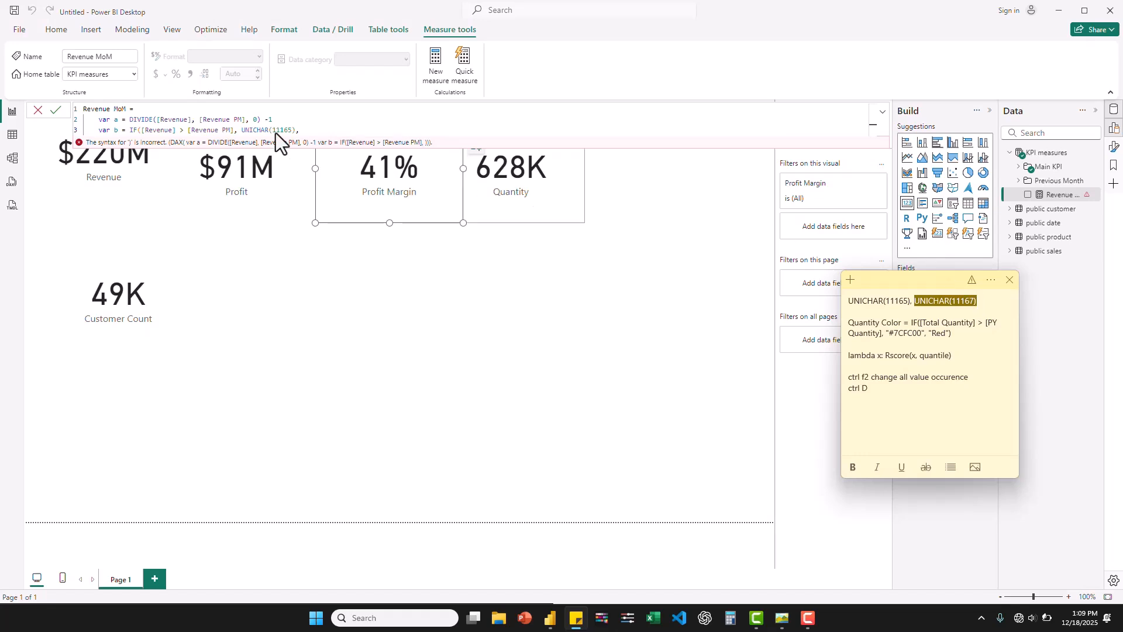
click(309, 130)
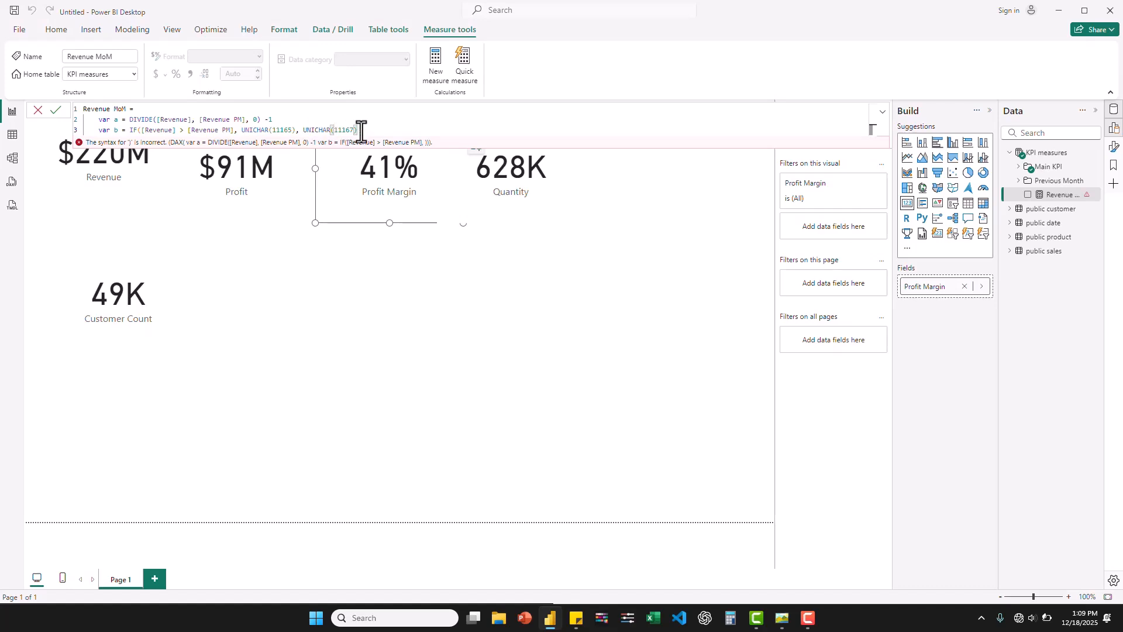
text())
- Add a RETURN statement on a new line of the Revenue MoM formula, starting its expression with variable b
key(shift+Return)
text(RE)
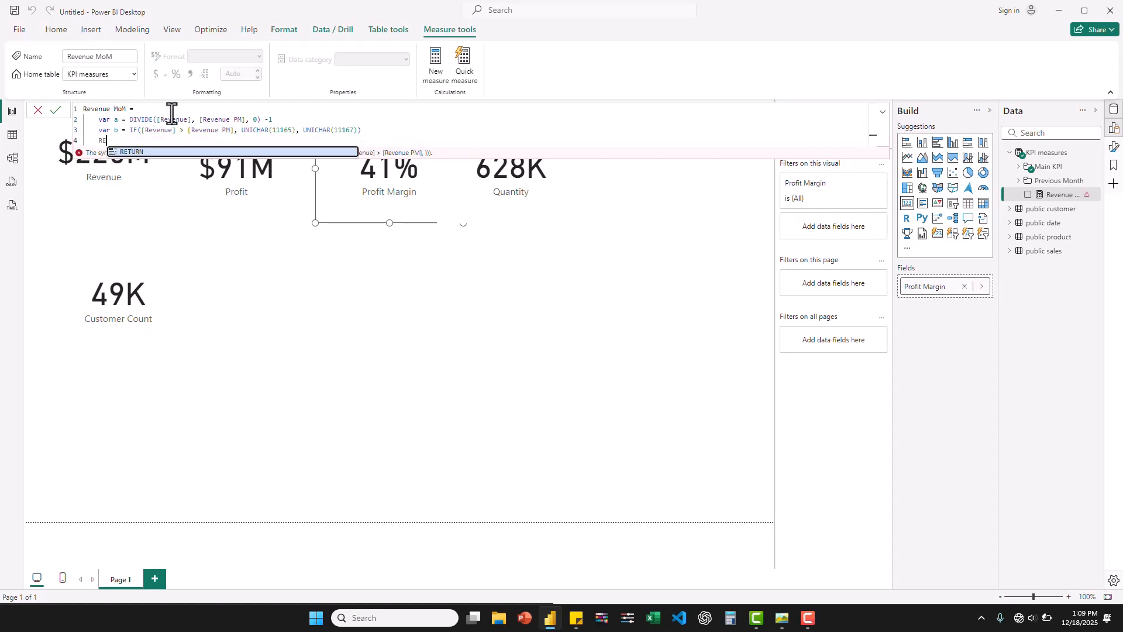
click(153, 151)
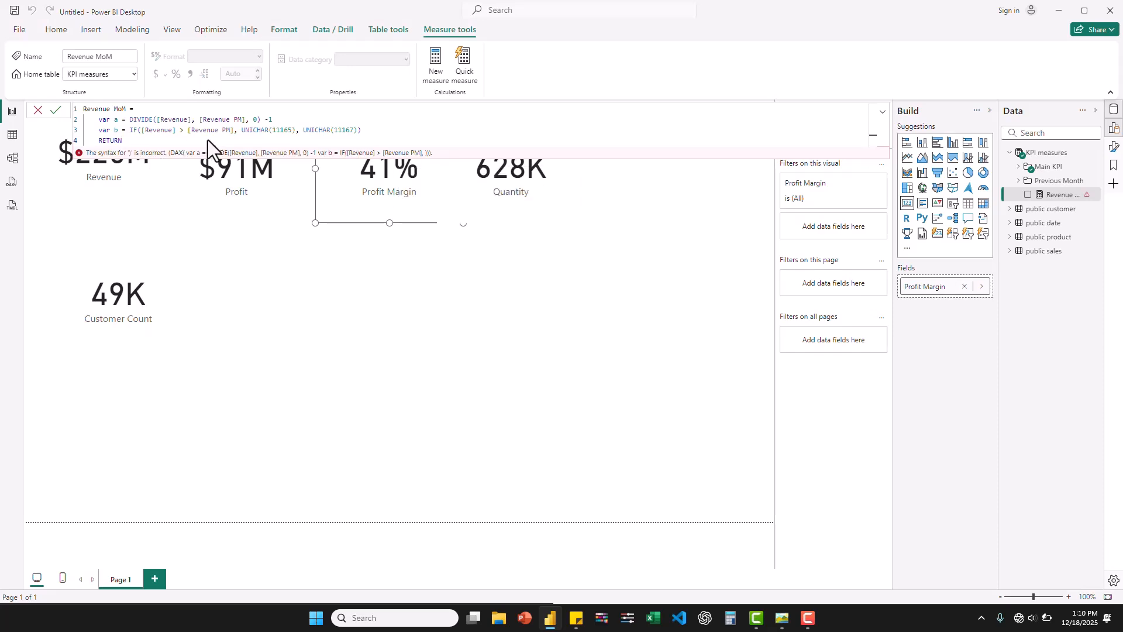
text(b & a)
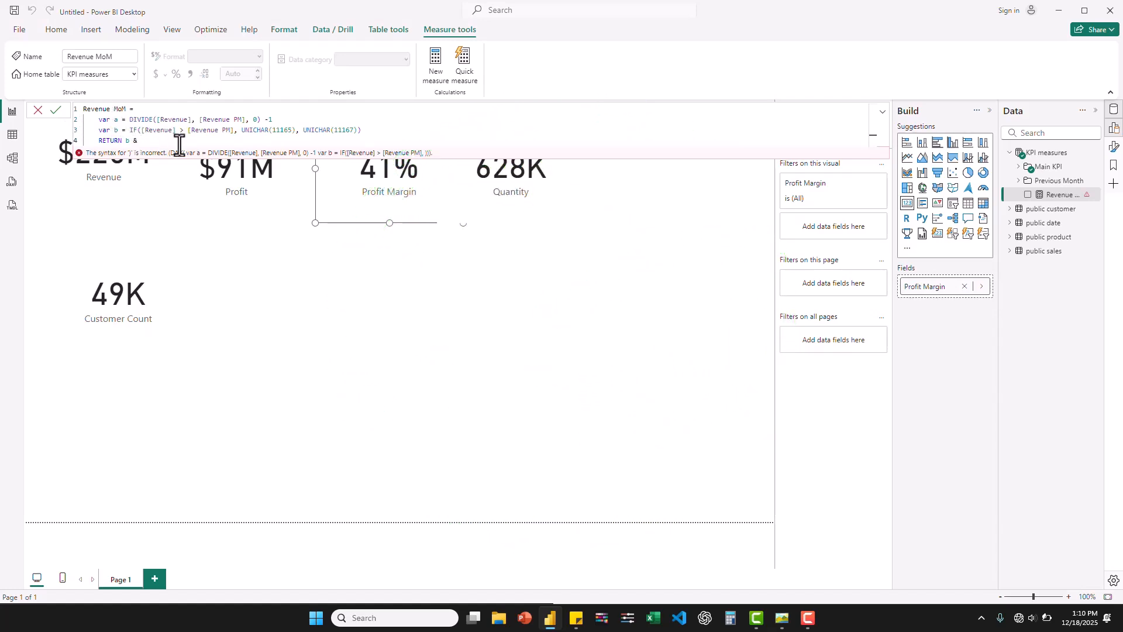
- Complete the Revenue MoM RETURN expression as b & FORMAT(a, "0%") and commit the measure
text(a)
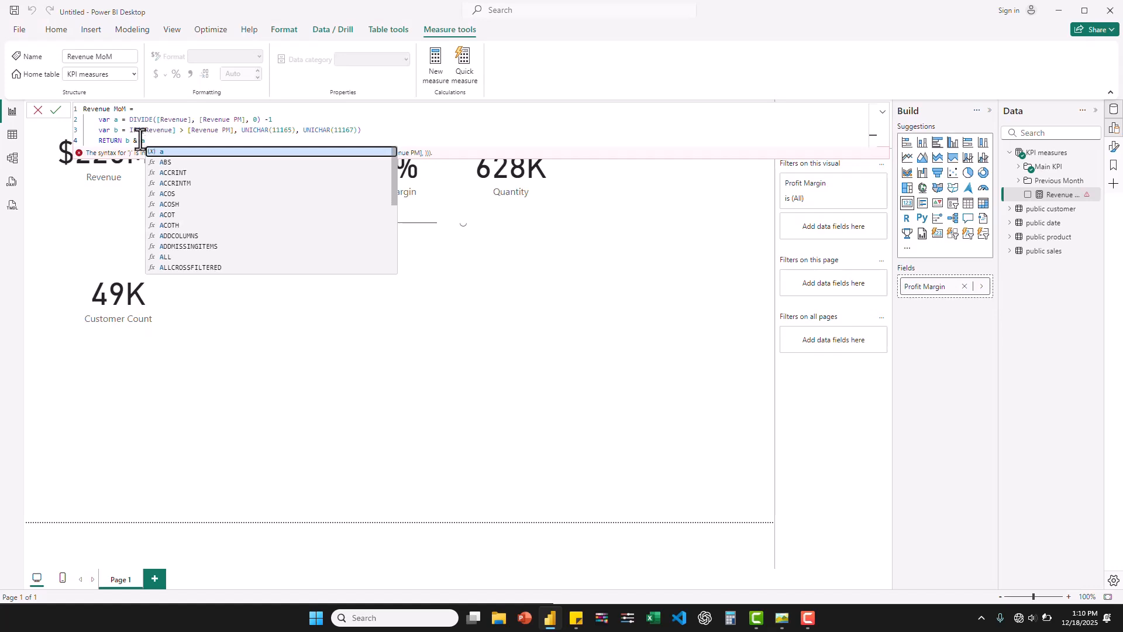
key(Left)
text(FORM)
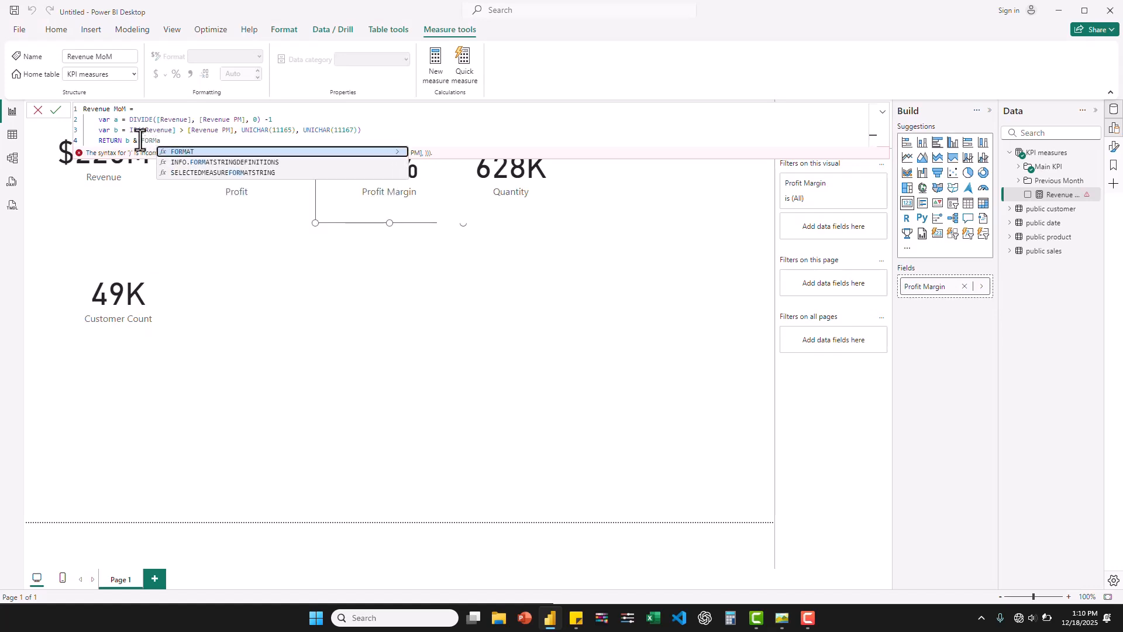
key(Tab)
click(181, 141)
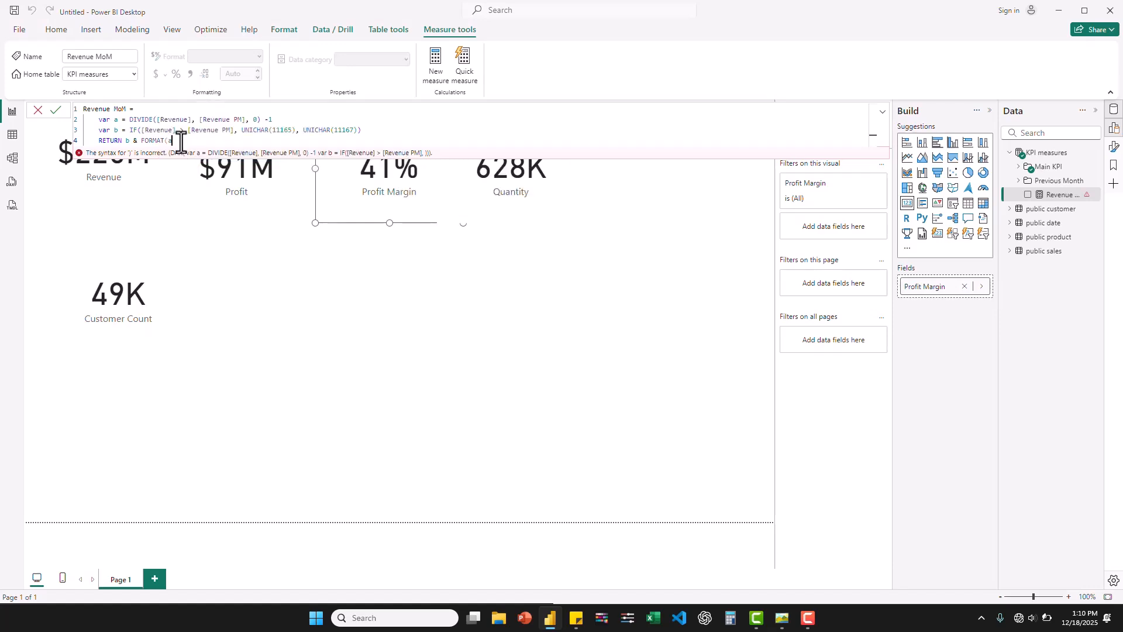
text(,)
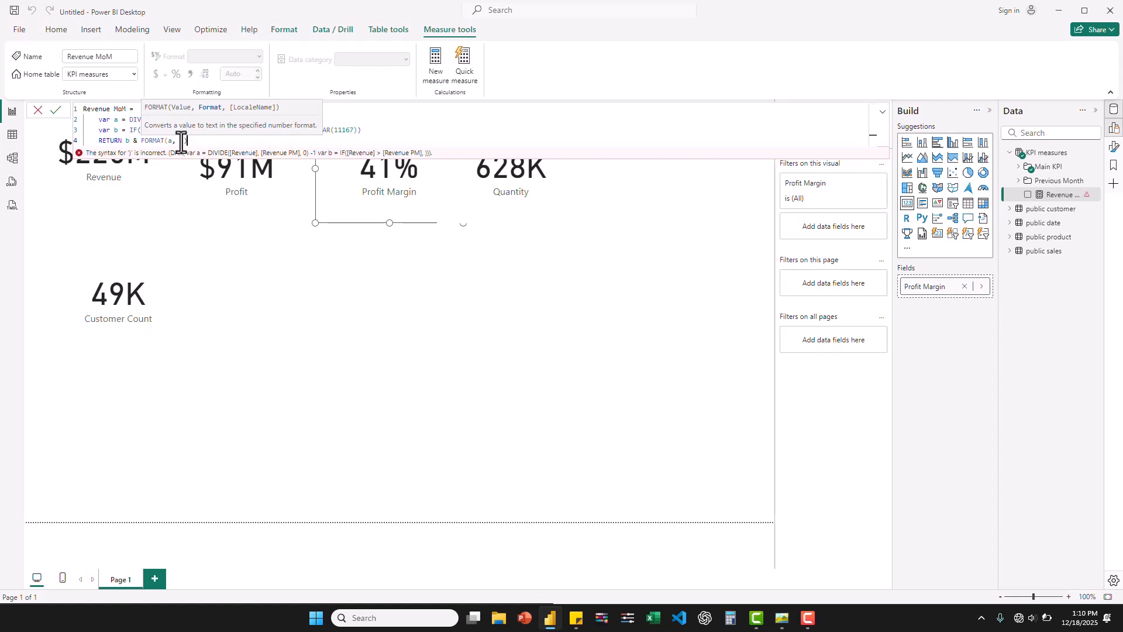
click(183, 140)
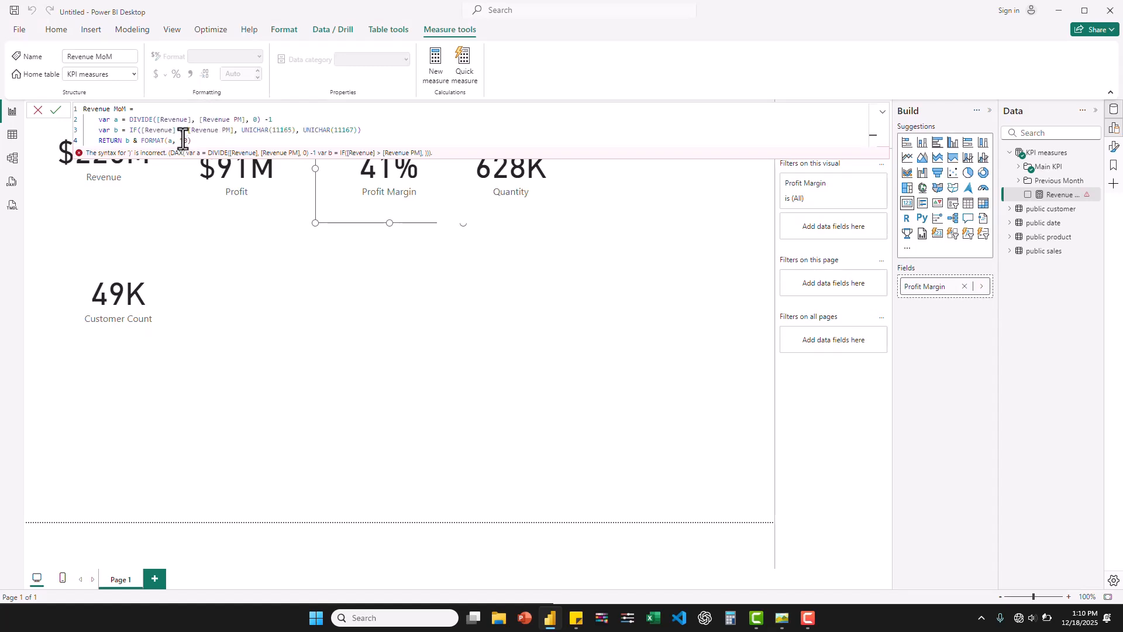
text("0%)
key(Return)
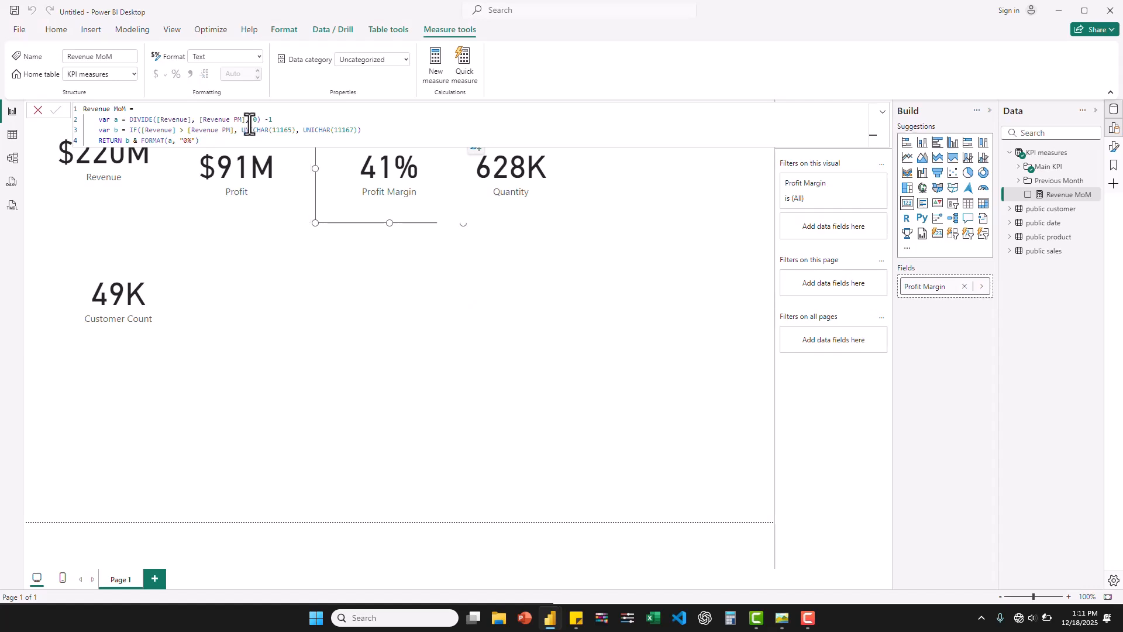
- Copy the whole Revenue MoM formula, and add a card showing Revenue MoM beside the Customer Count card
key(ctrl+a)
key(ctrl+c)
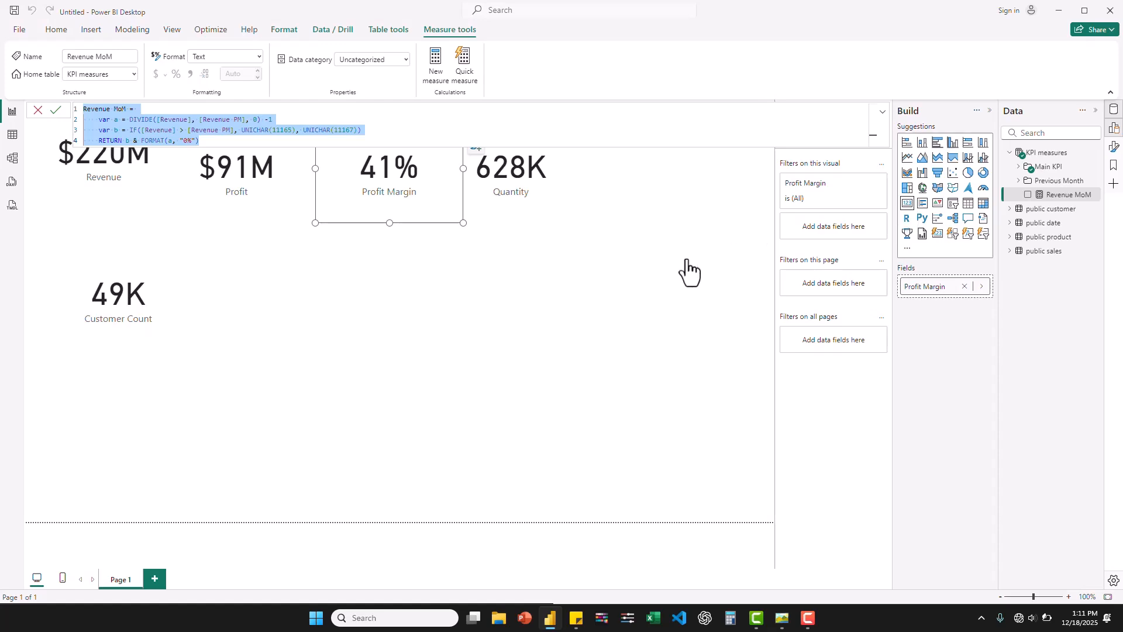
click(640, 215)
click(908, 204)
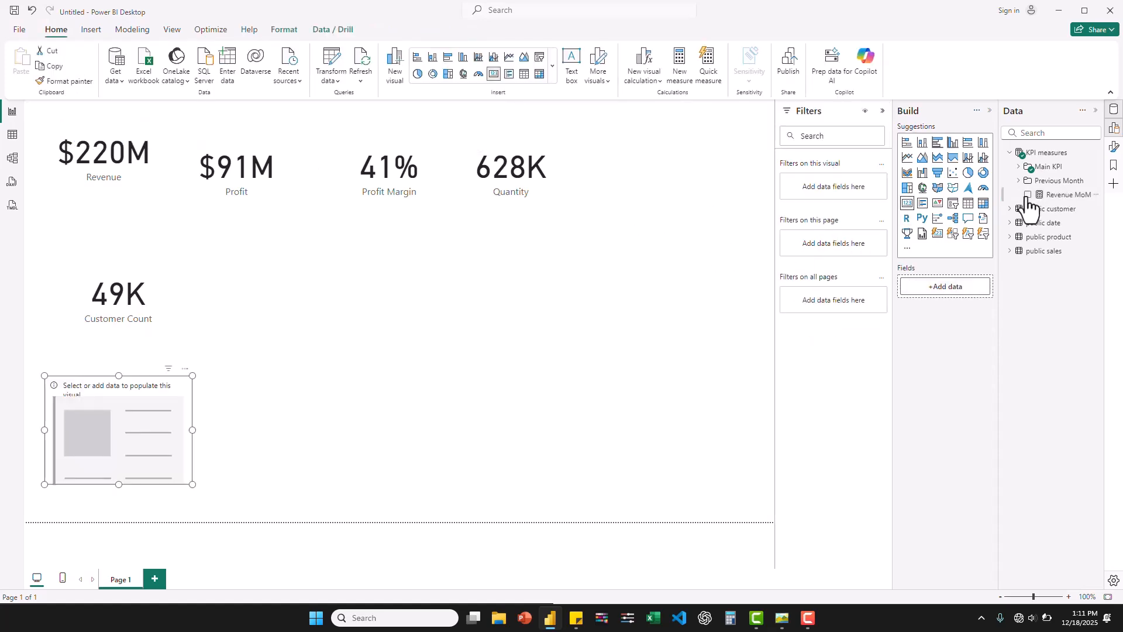
drag(1028, 199, 332, 247)
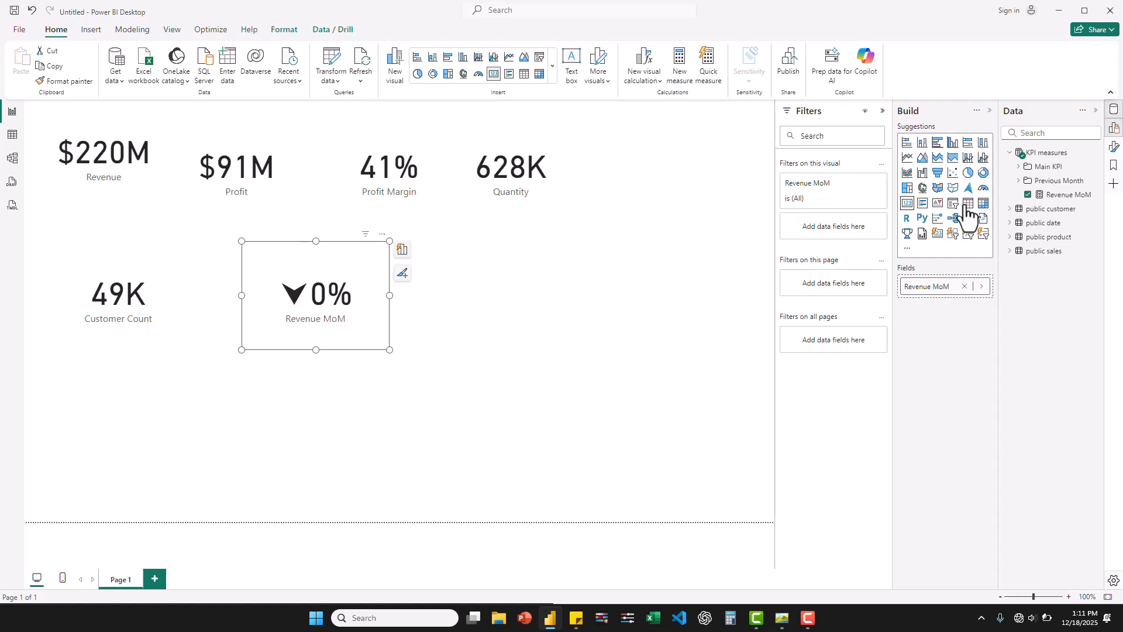
- Create a measure in the Previous Month folder from the copied Revenue MoM formula and name it Profit MoM
right_click(1043, 187)
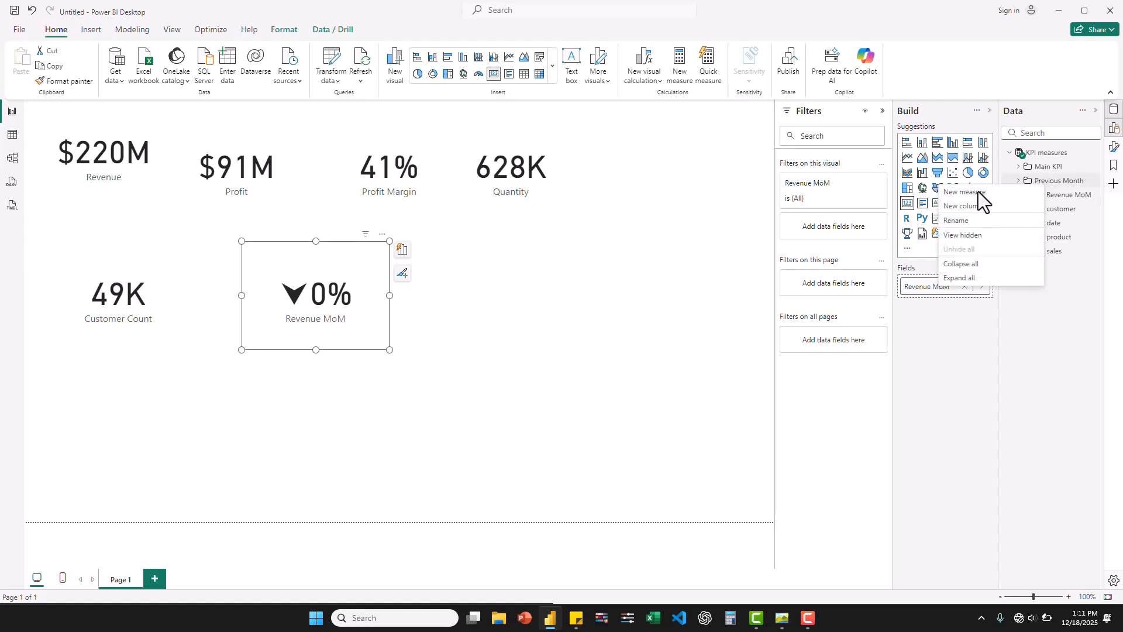
click(979, 192)
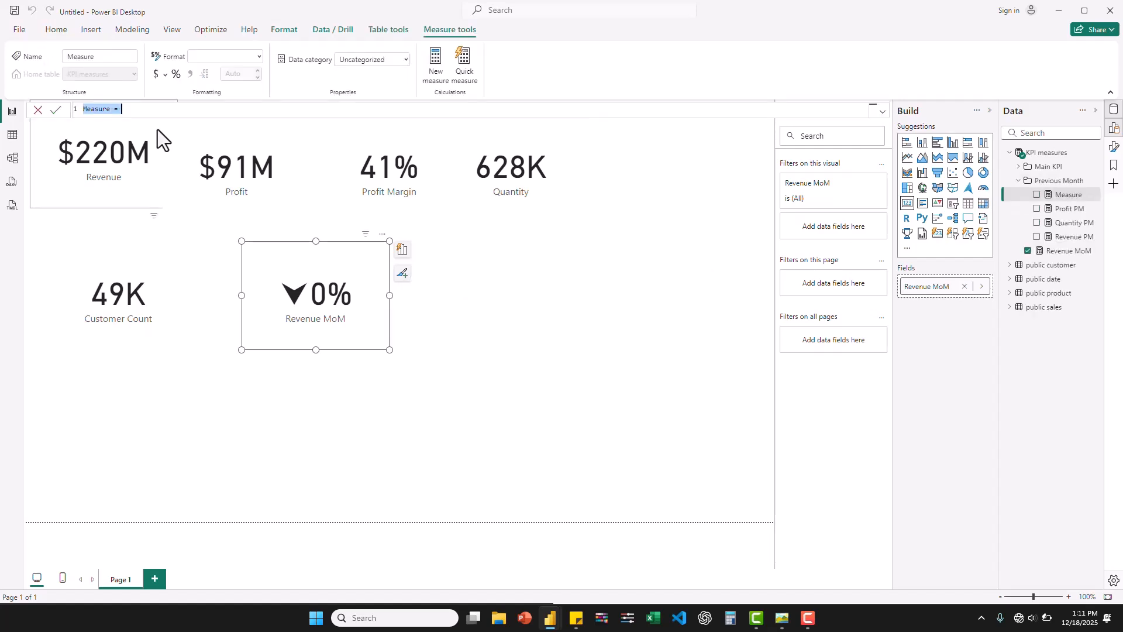
key(ctrl+v)
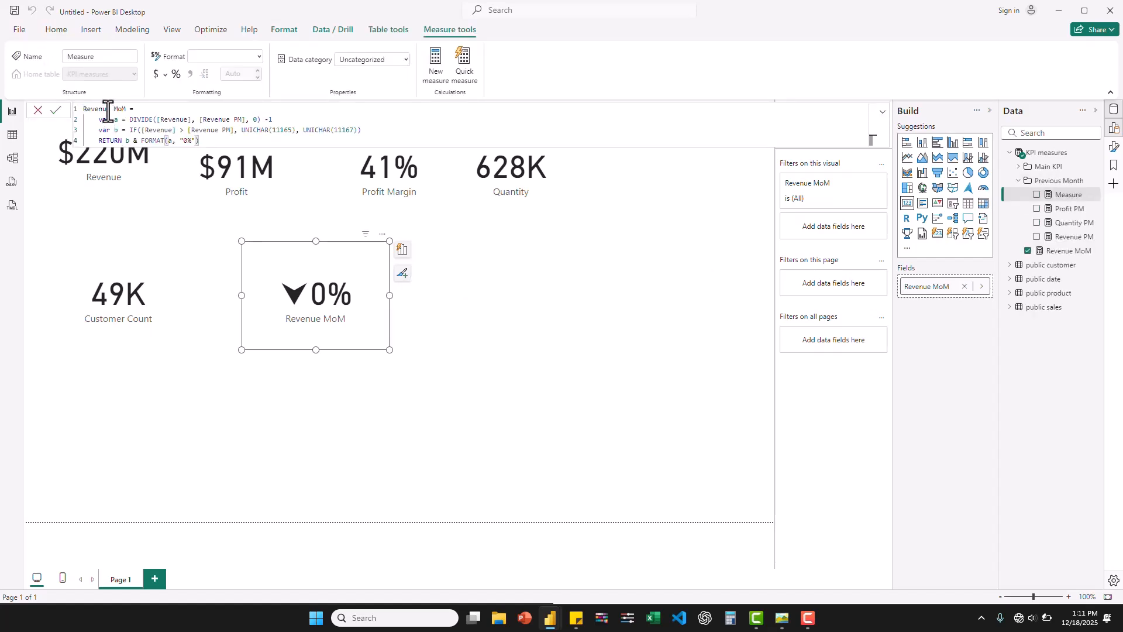
double_click(87, 109)
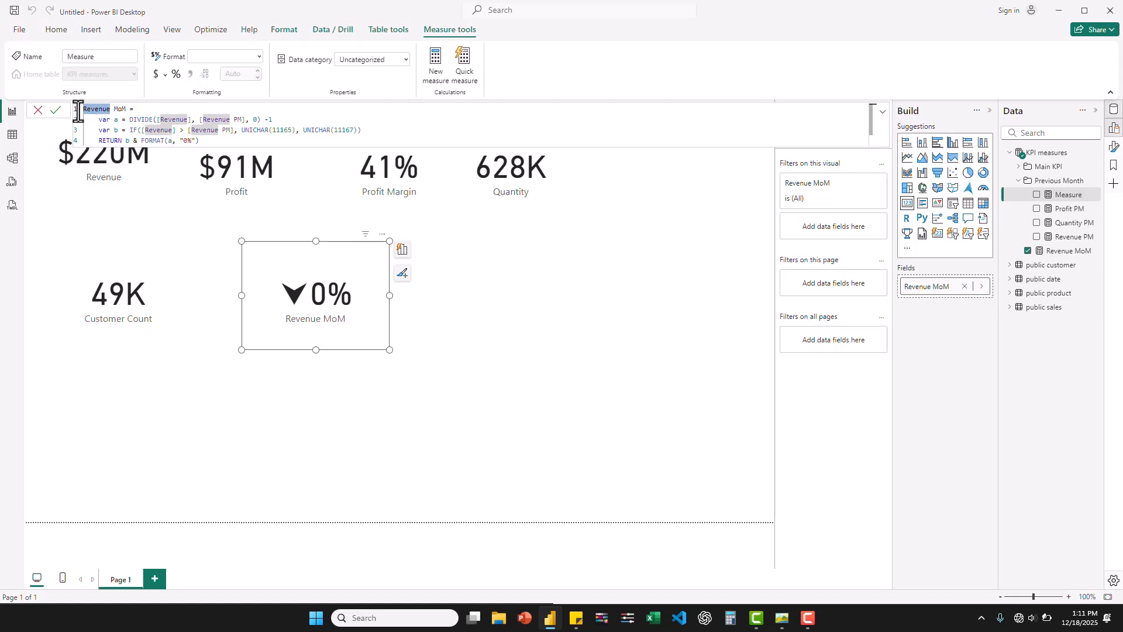
text(Profit)
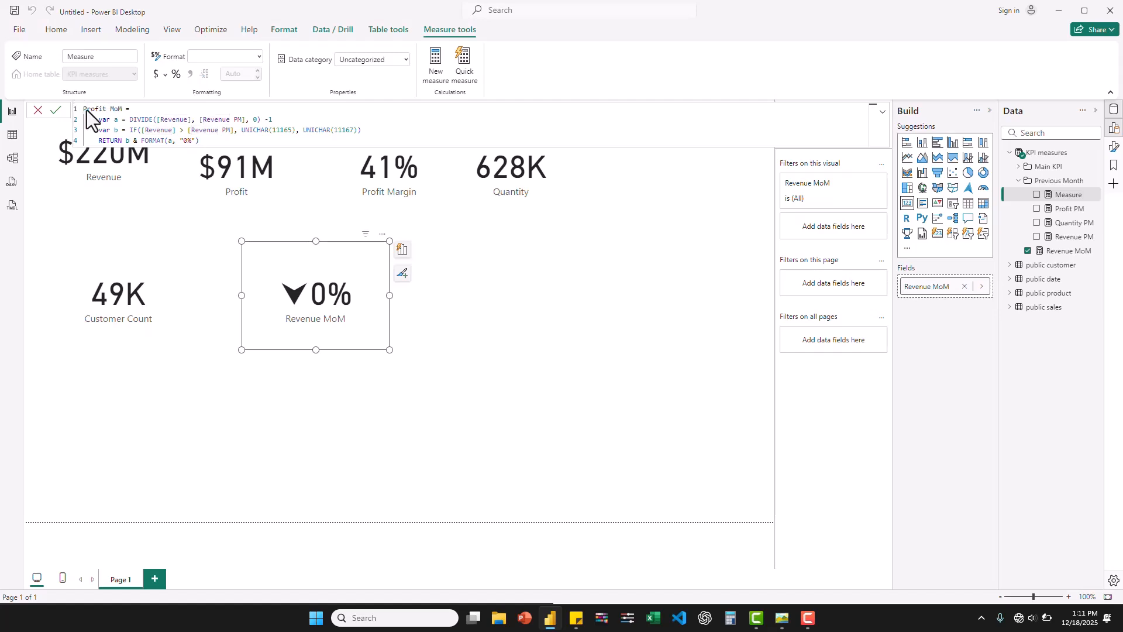
- Replace the DIVIDE arguments in variable a of Profit MoM with [Profit] and [Profit PM]
double_click(164, 120)
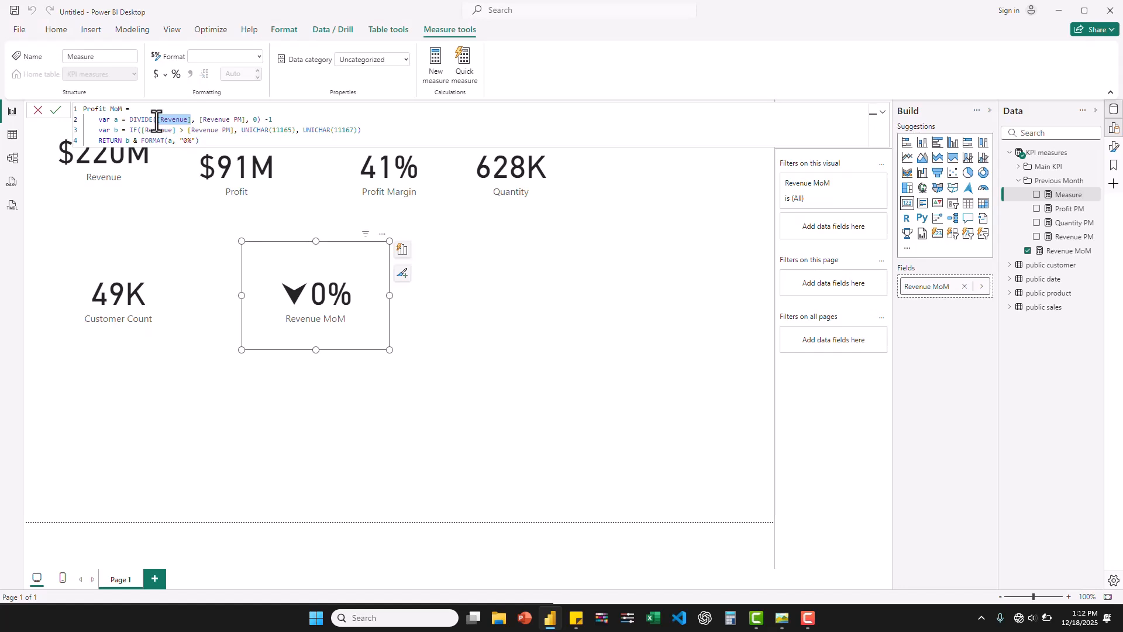
text(profi)
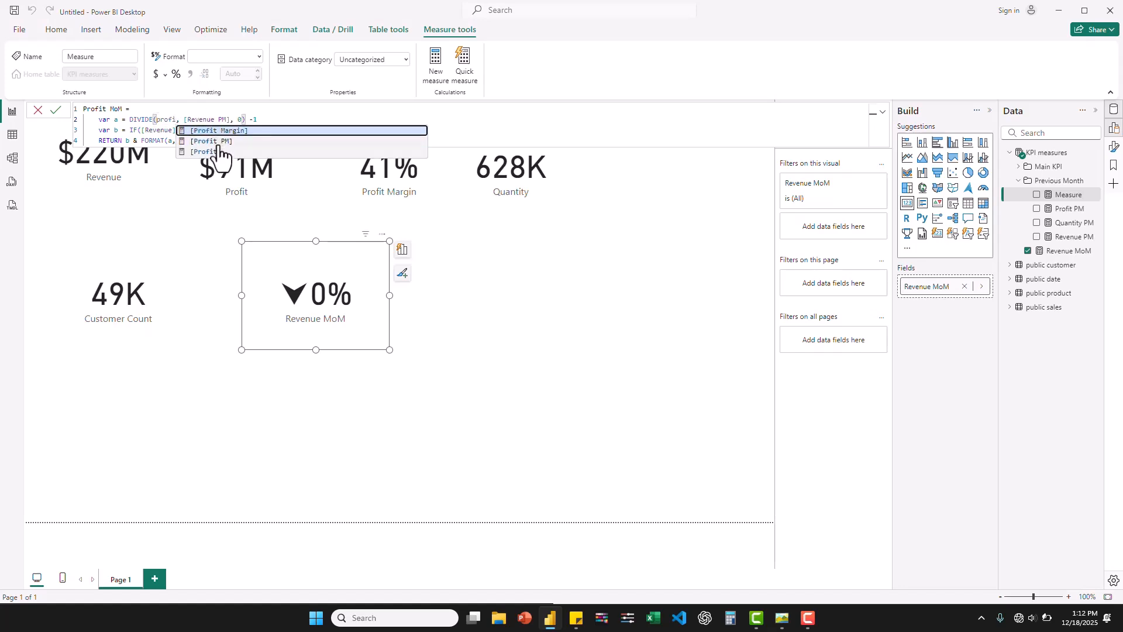
click(217, 152)
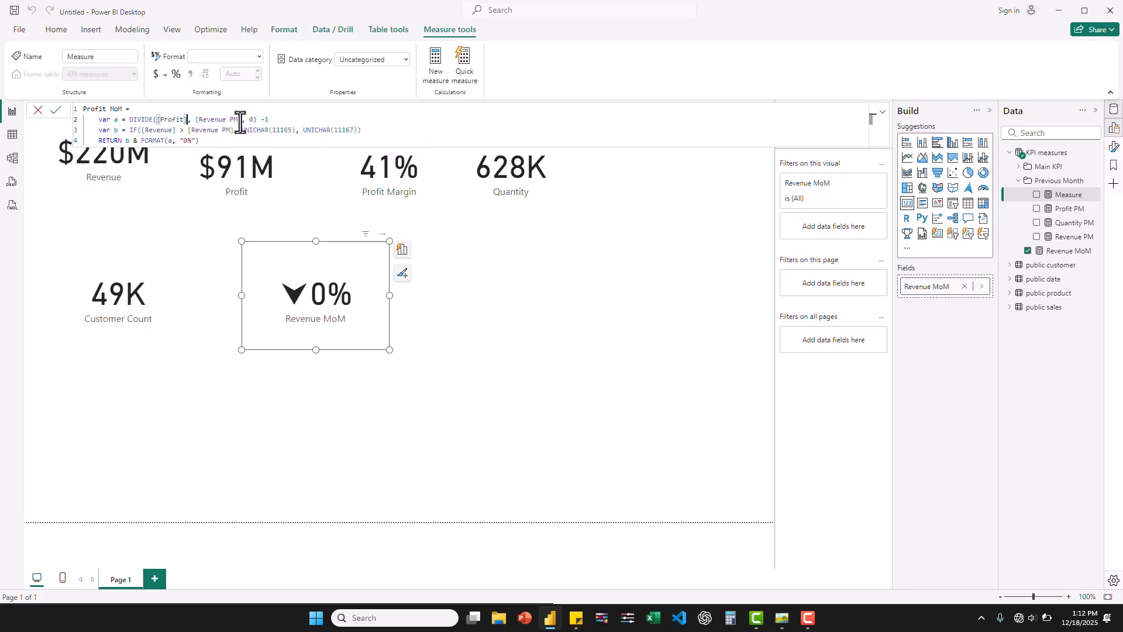
drag(230, 120, 195, 120)
text(prof)
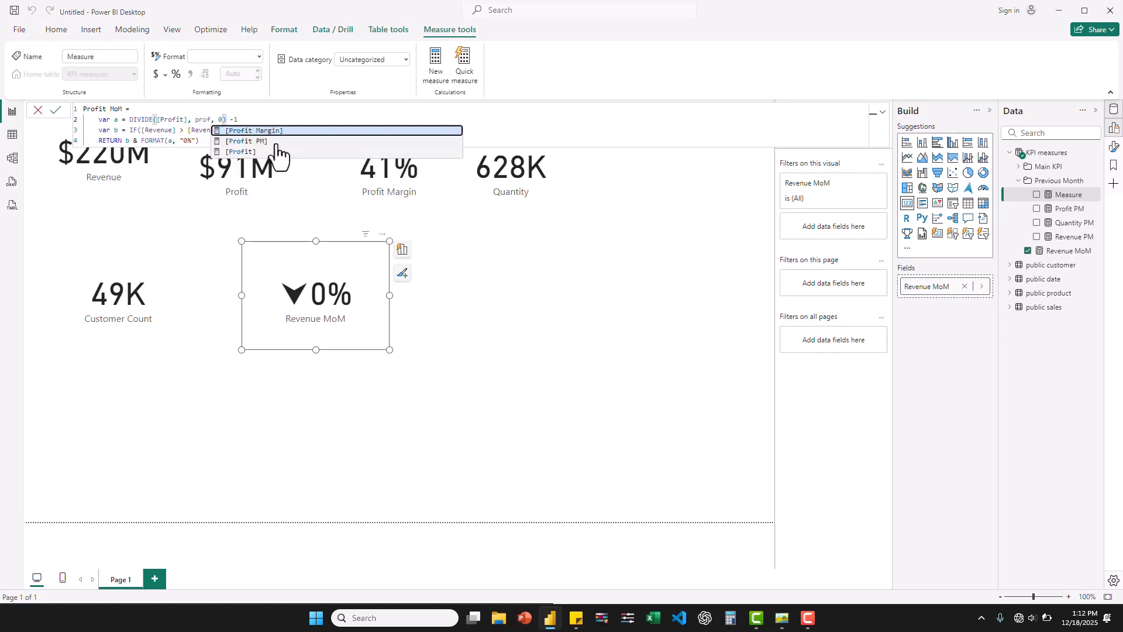
click(253, 142)
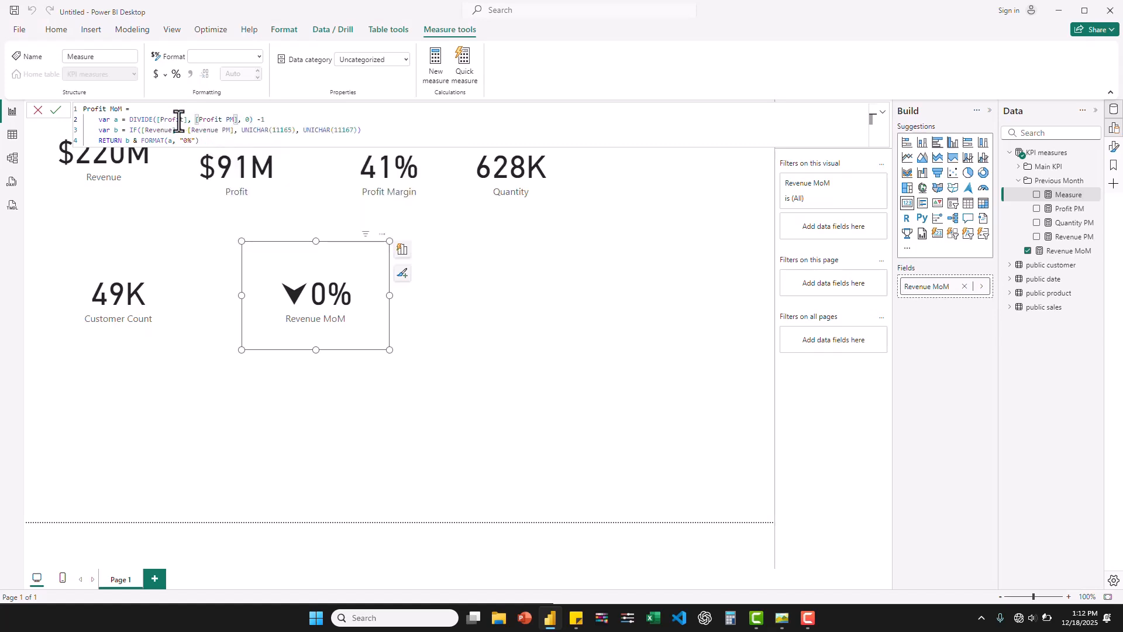
- Change variable b's IF condition in Profit MoM to [Profit] > [Profit PM] and commit the measure
drag(176, 130, 142, 131)
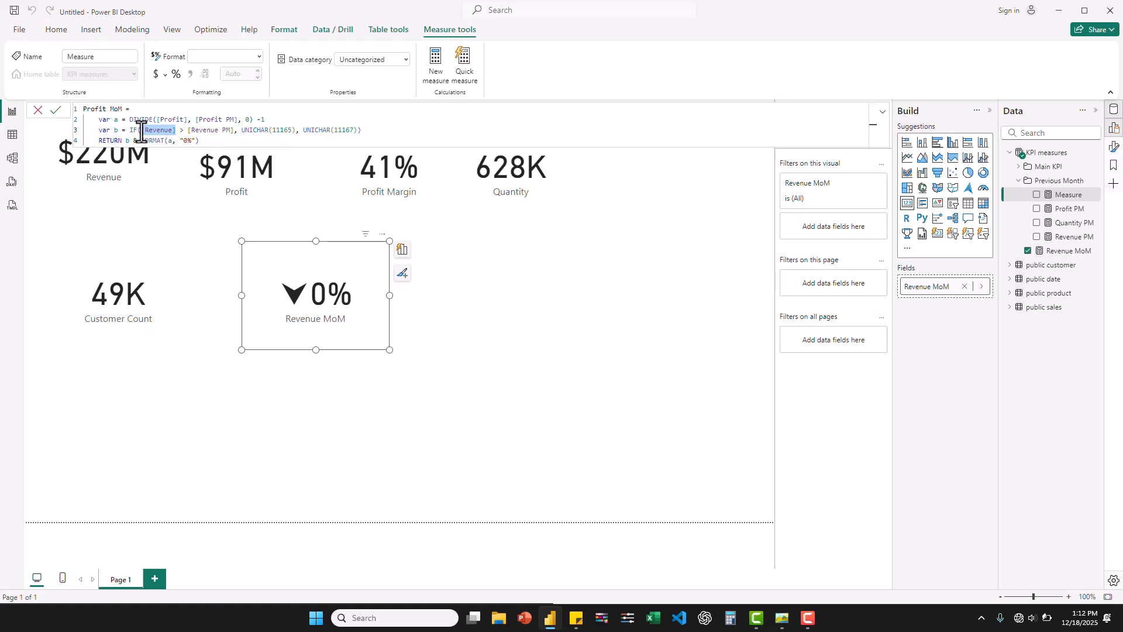
text(prof)
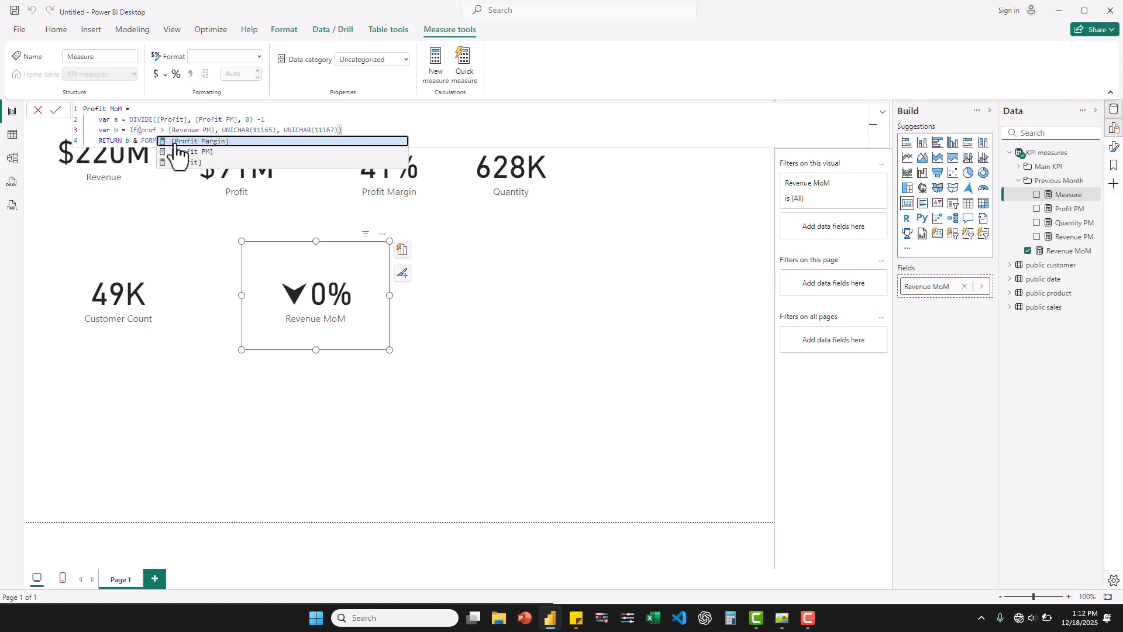
click(193, 162)
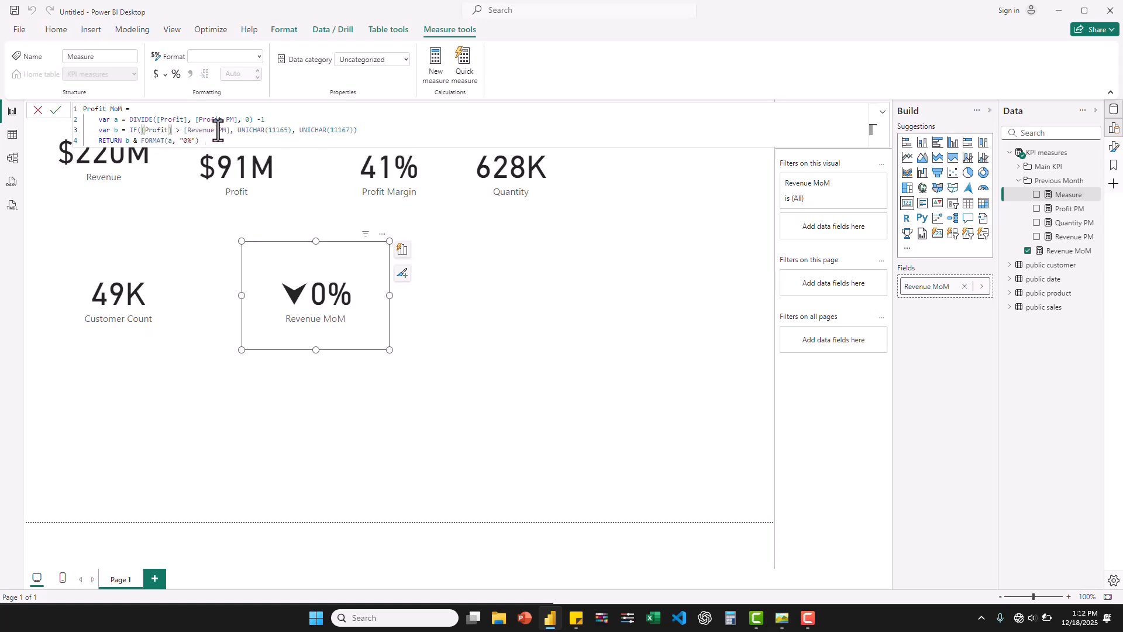
drag(229, 130, 184, 135)
key(BackSpace)
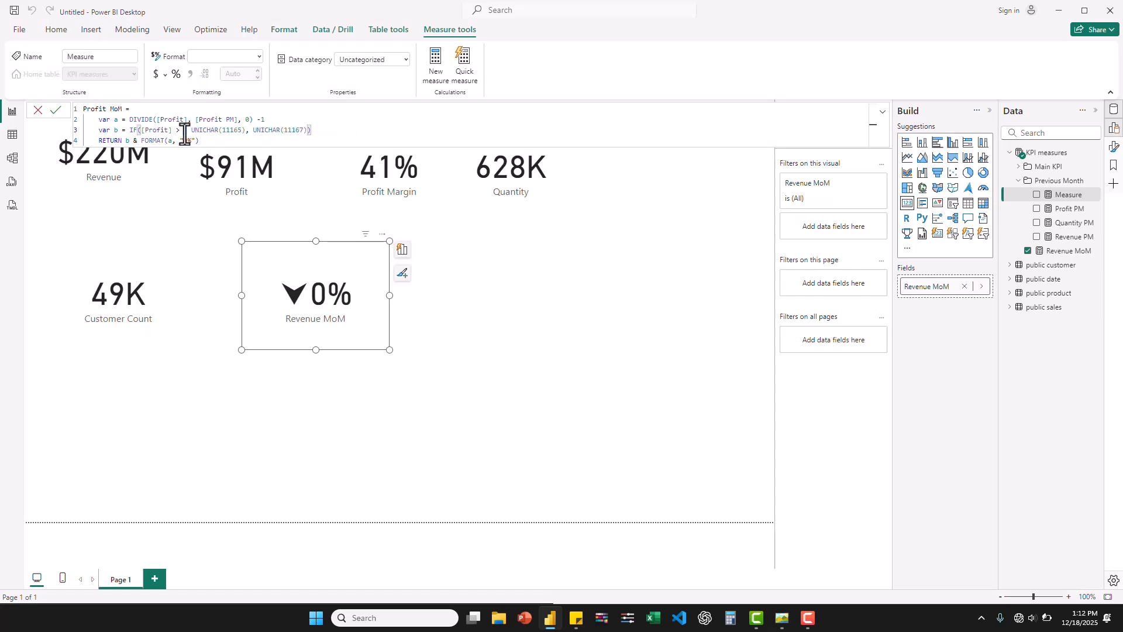
text(prof)
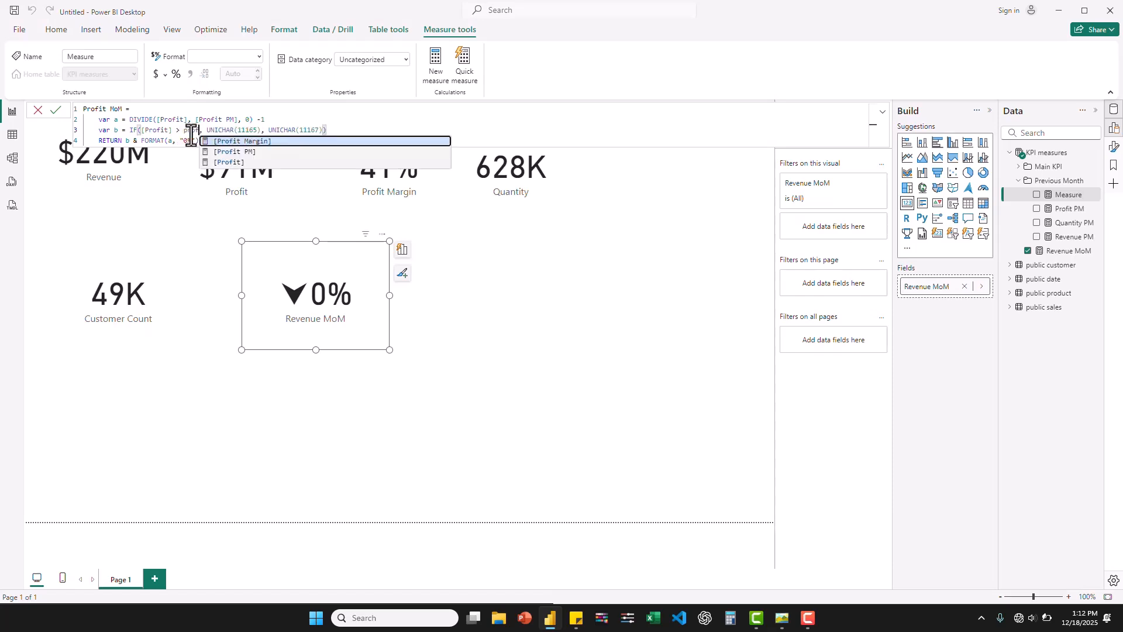
click(248, 152)
double_click(272, 132)
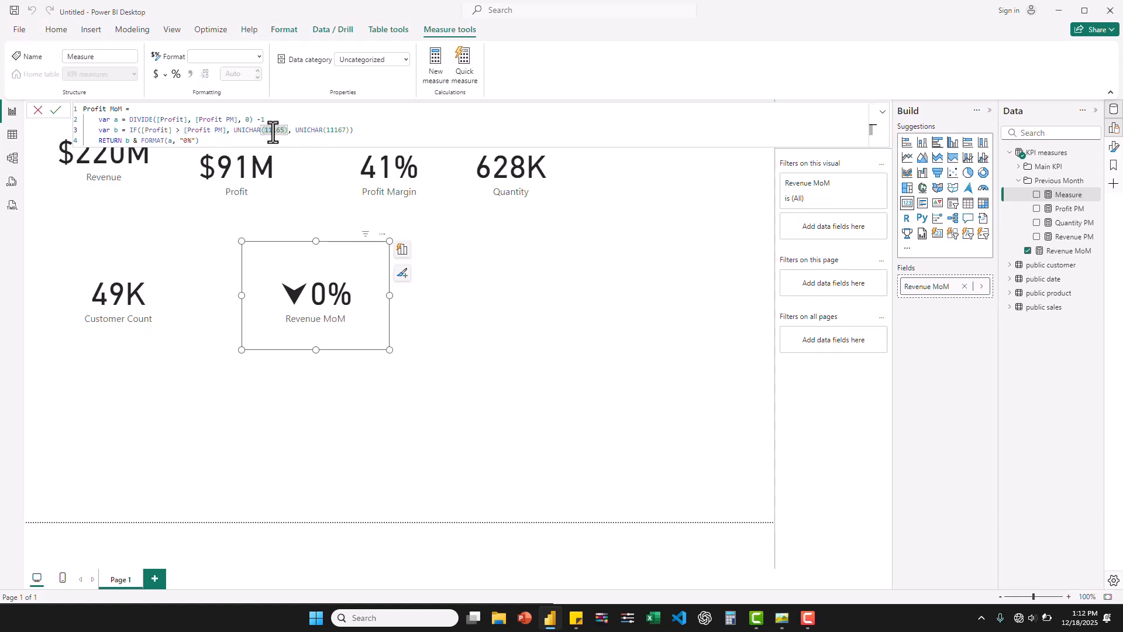
key(Return)
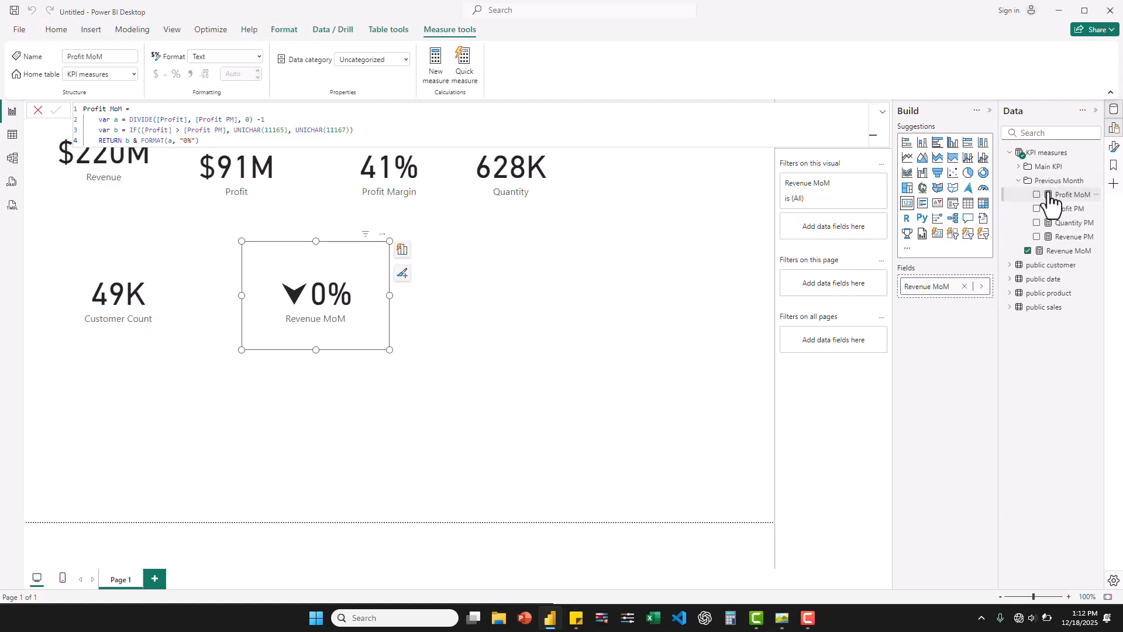
- Create another measure in the KPI measures table from the copied Revenue MoM formula and name it Quantity MoM
right_click(1047, 160)
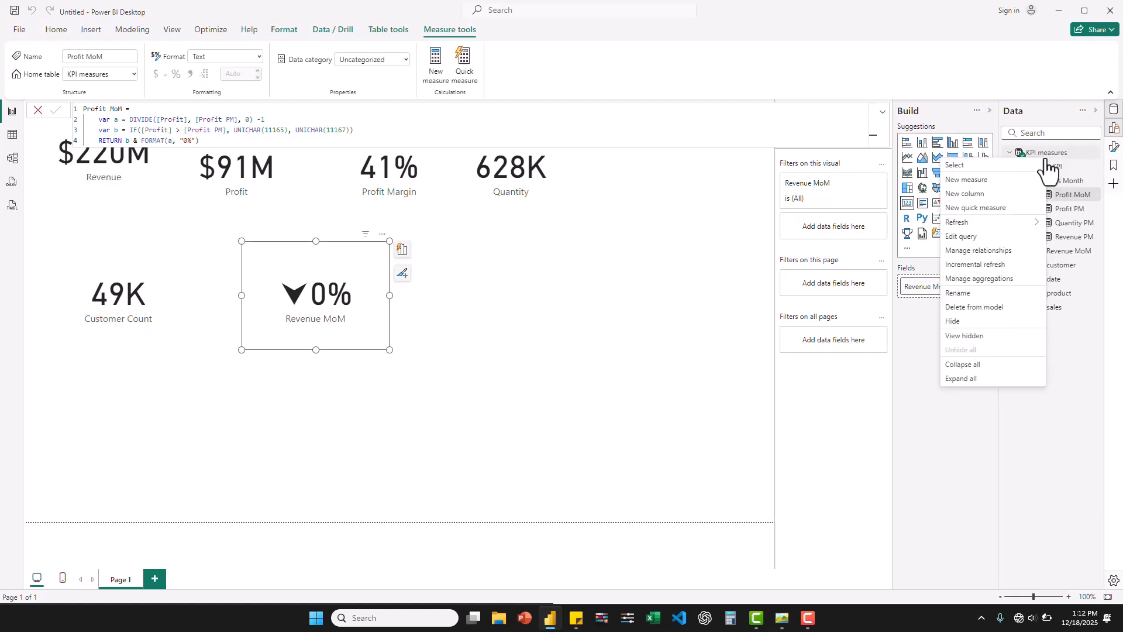
click(972, 181)
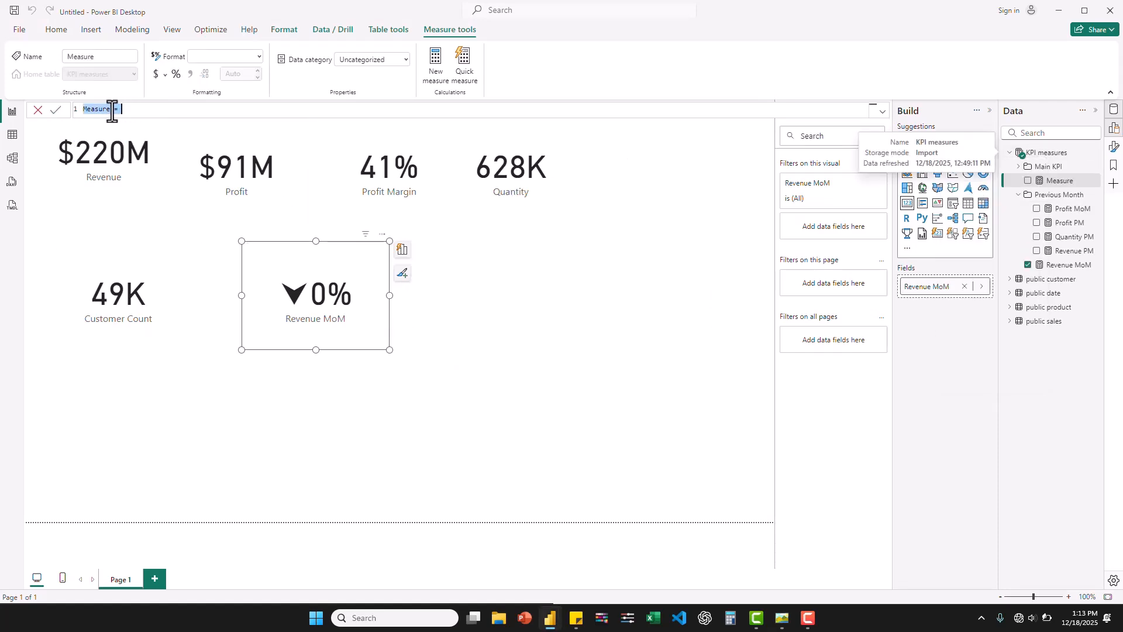
text(Revenue MoM =     var a = DIVIDE([Revenue], [Revenue PM], 0) -1     var b = IF([Revenue] > [Revenue PM], UNICHAR(11165), UNICHAR(11167))     RETURN b & FORMAT(a, "0%"))
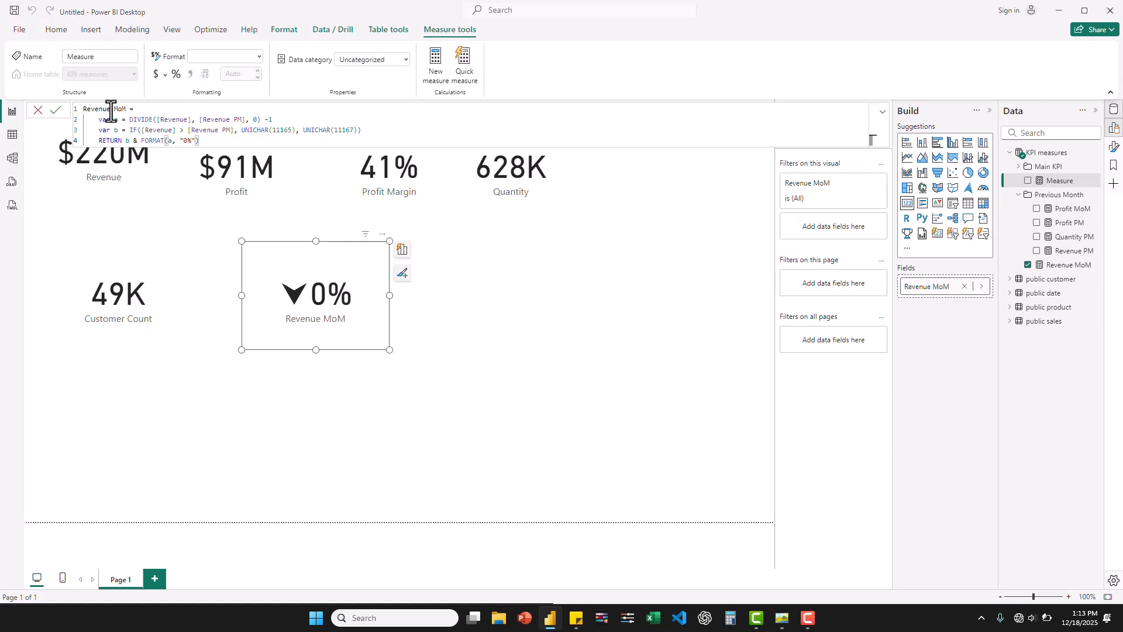
double_click(88, 109)
text(Qu)
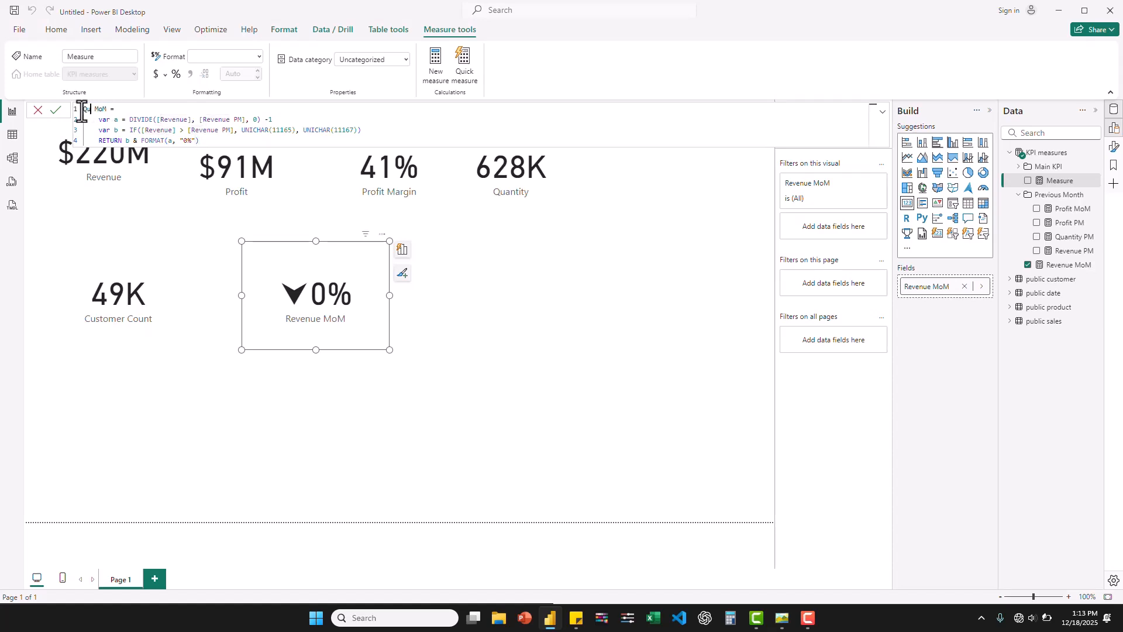
text(antity)
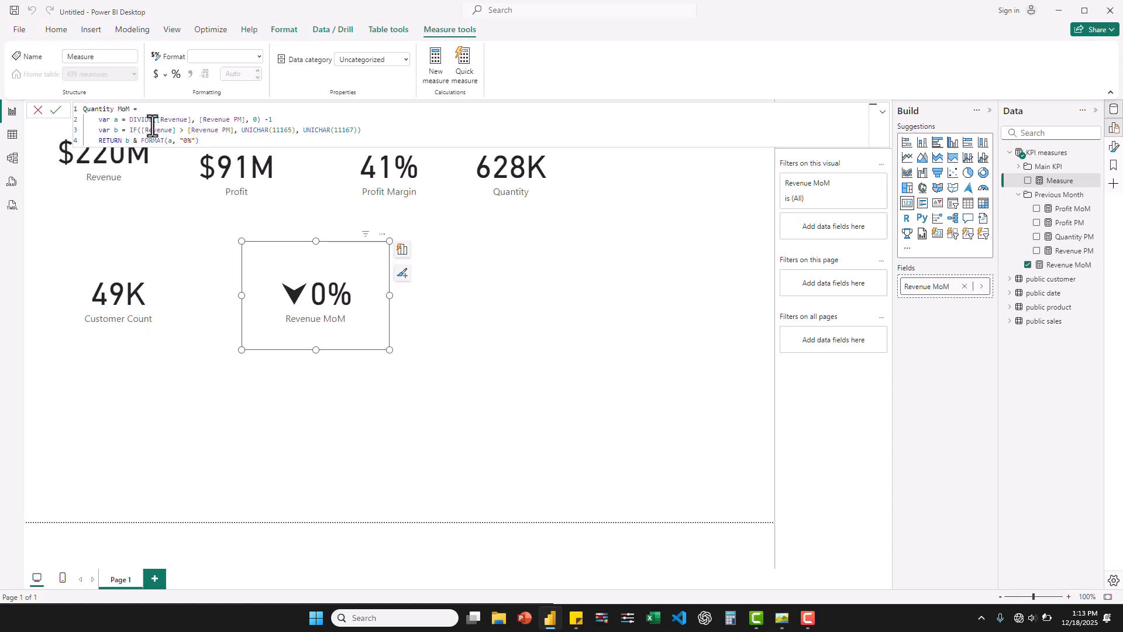
- Replace the DIVIDE arguments in variable a of Quantity MoM with [Quantity] and [Quantity PM]
click(189, 119)
double_click(169, 120)
text(Quantity)
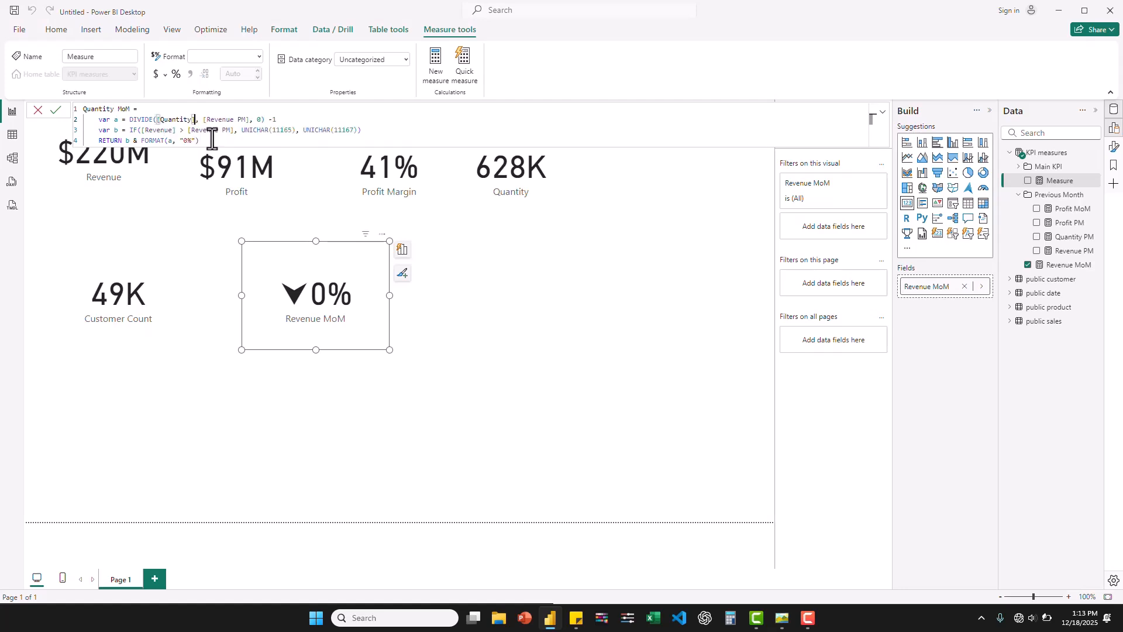
drag(248, 122, 206, 122)
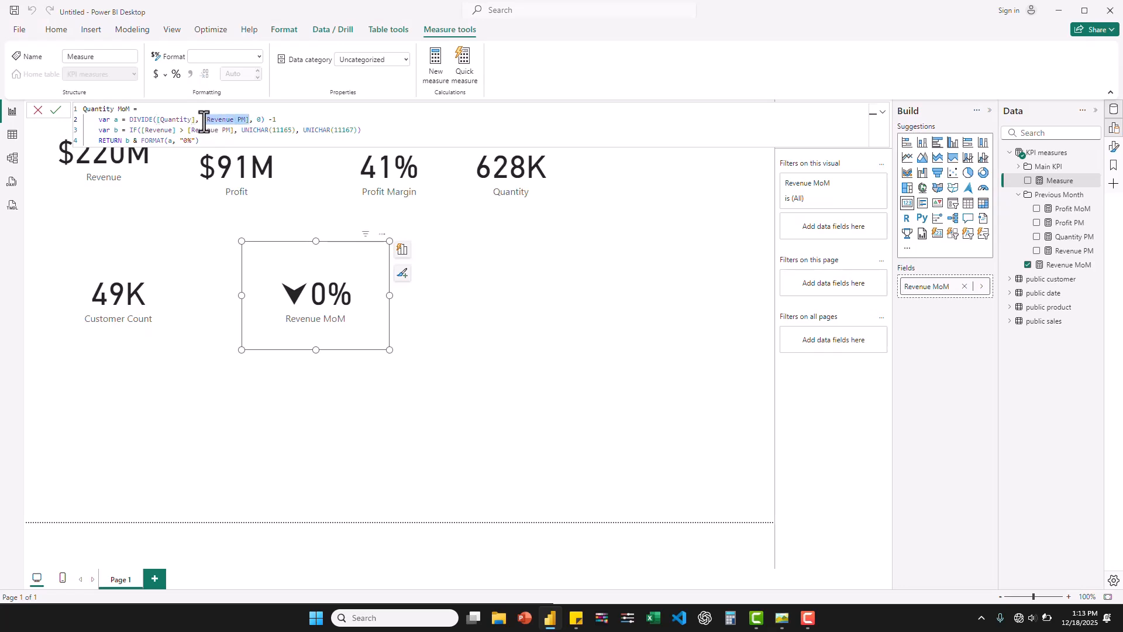
text(Quantity PM)
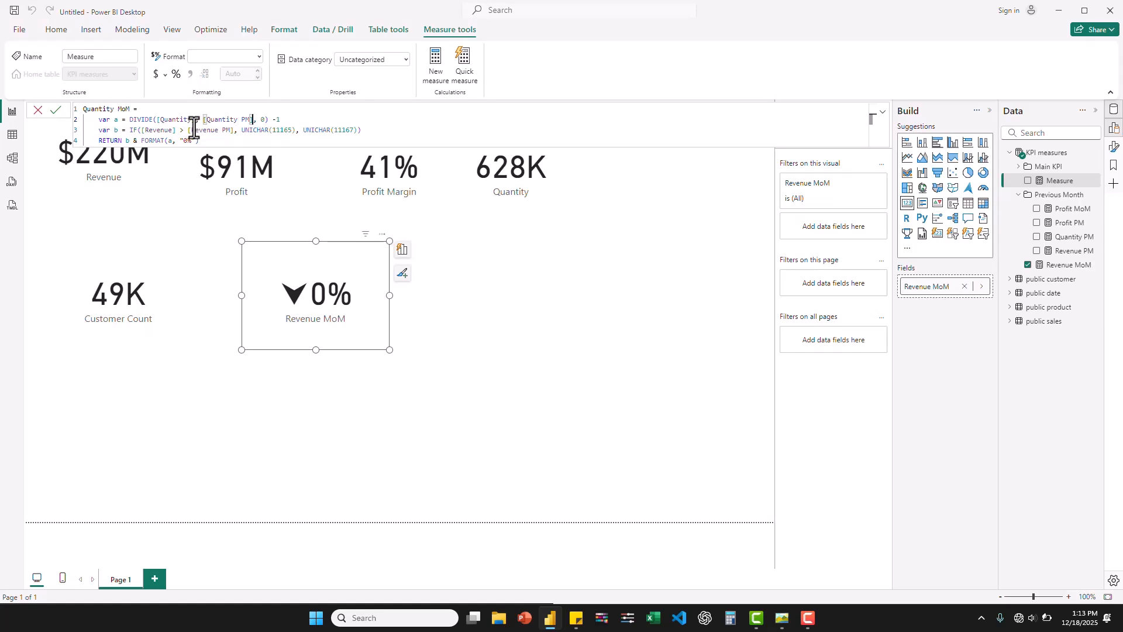
- Change variable b's IF condition in Quantity MoM to [Quantity] > [Quantity PM] and commit the measure
drag(177, 132, 141, 132)
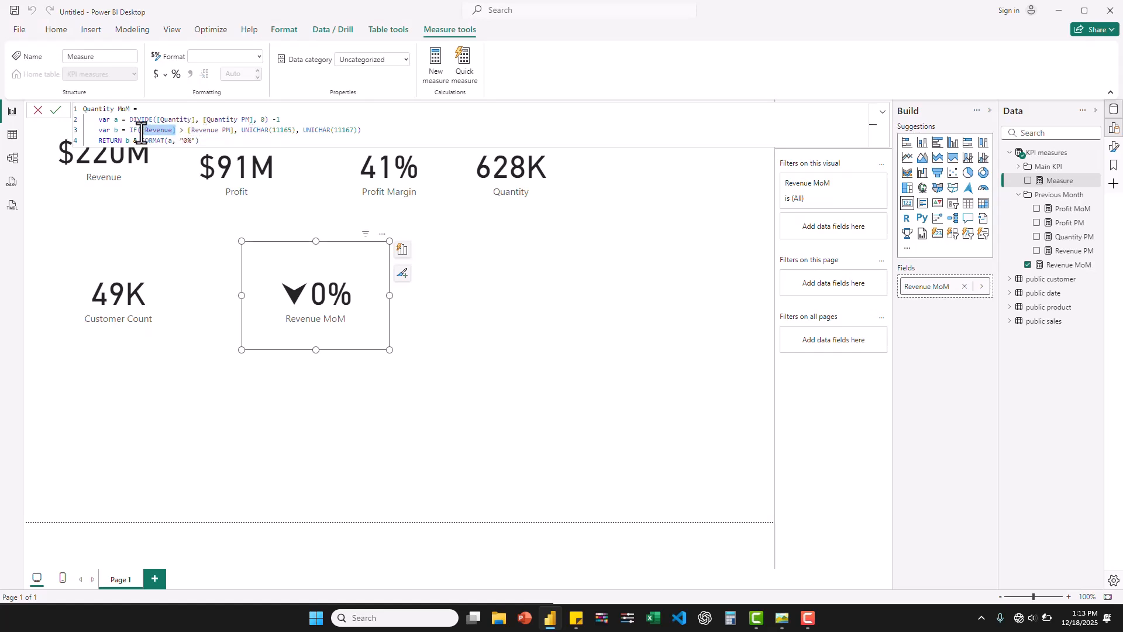
text(quar)
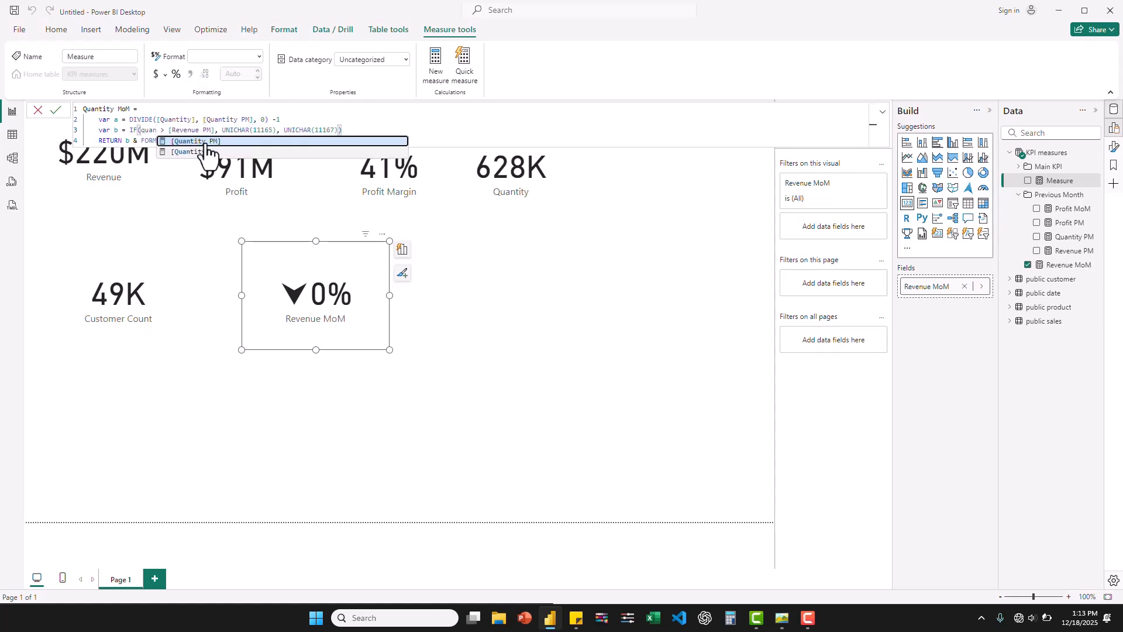
click(208, 153)
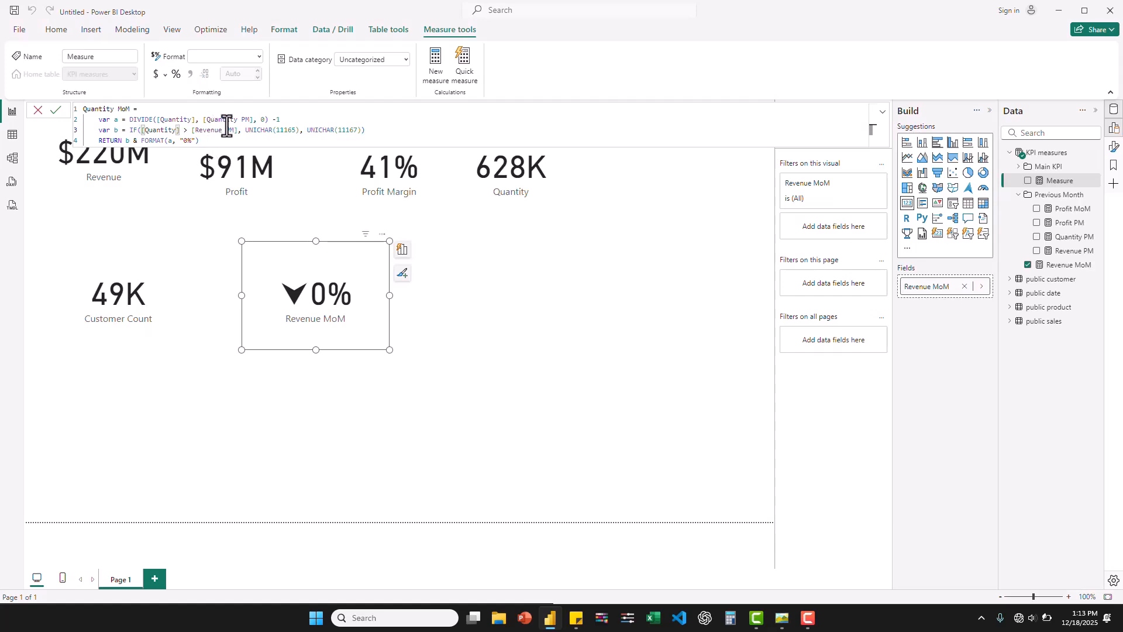
drag(237, 131, 191, 130)
text(quantit)
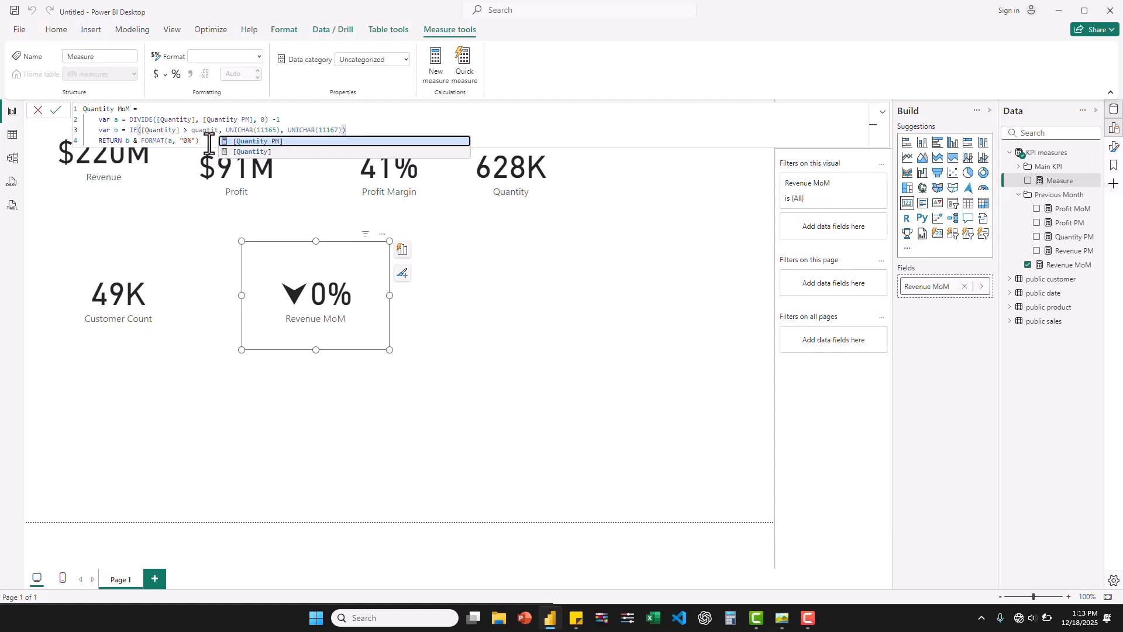
click(257, 143)
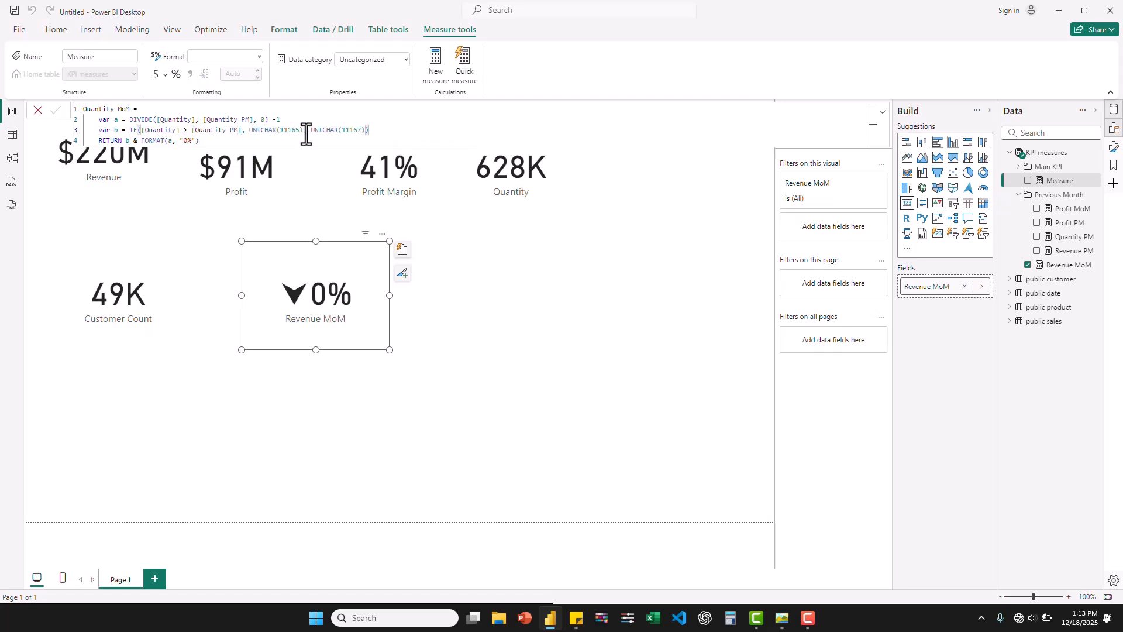
key(Return)
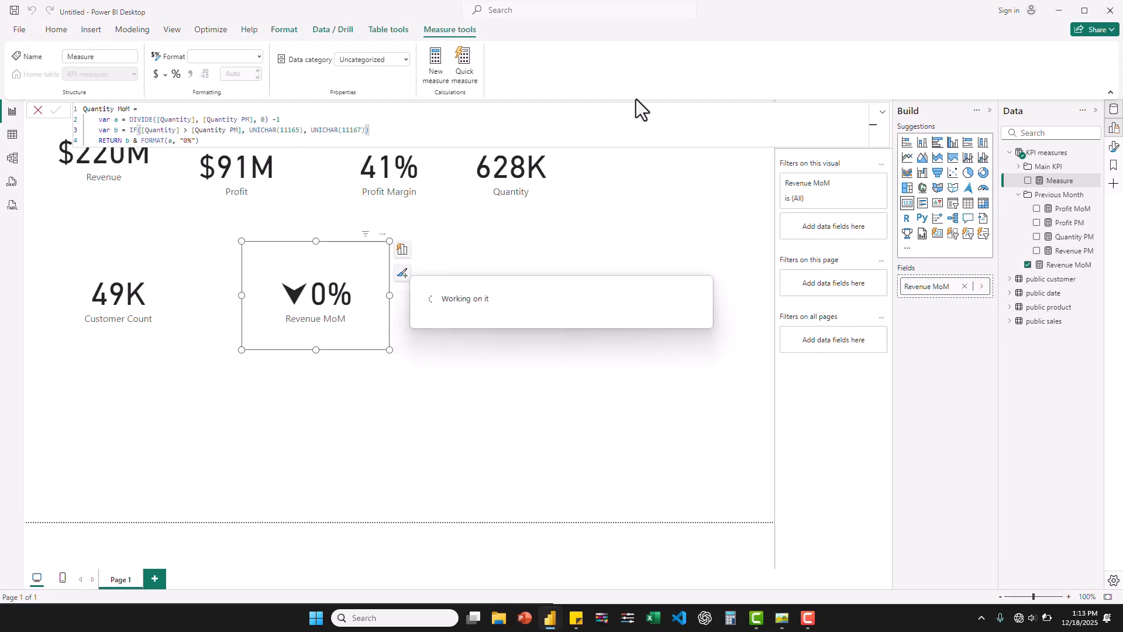
- In the model view, group the Profit MoM, Quantity MoM and Revenue MoM measures in a display folder named MoM
click(17, 158)
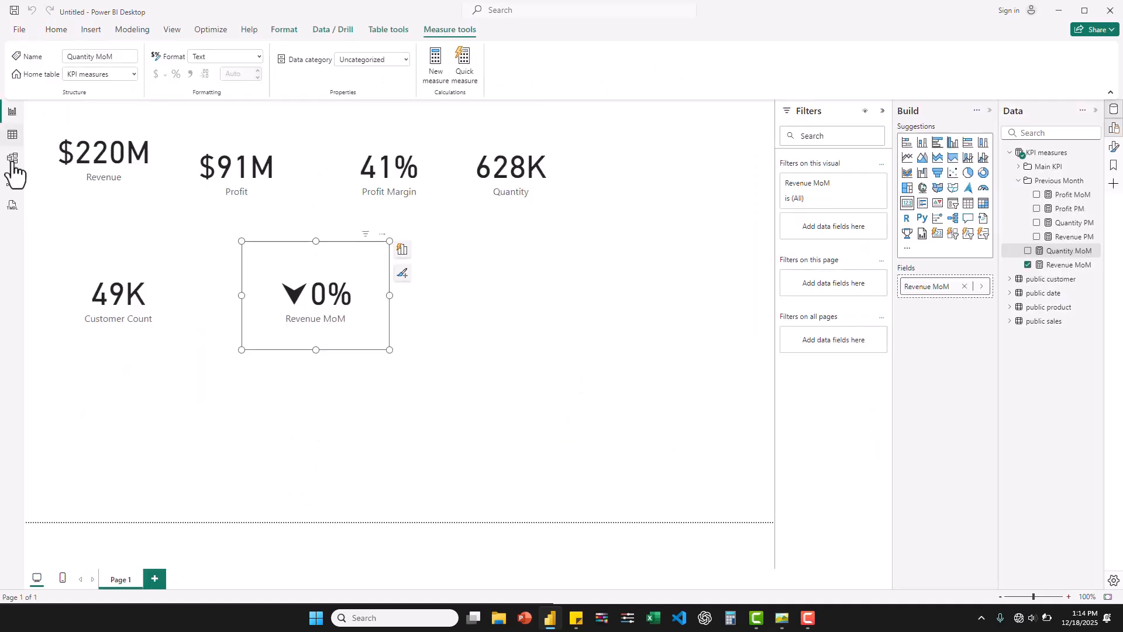
click(11, 162)
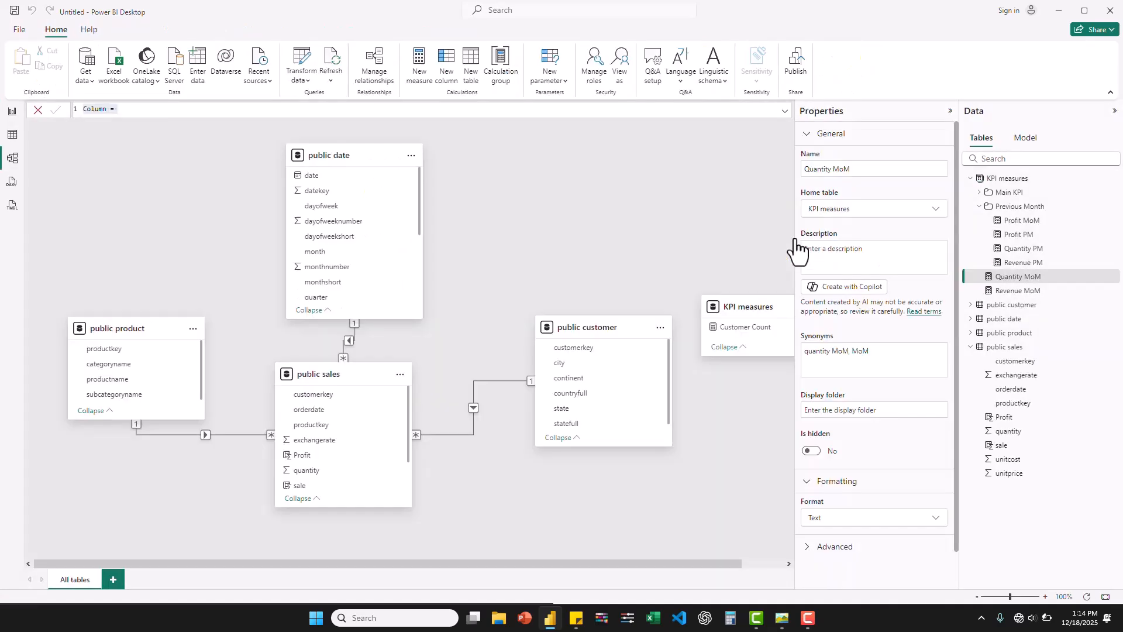
click(1029, 221)
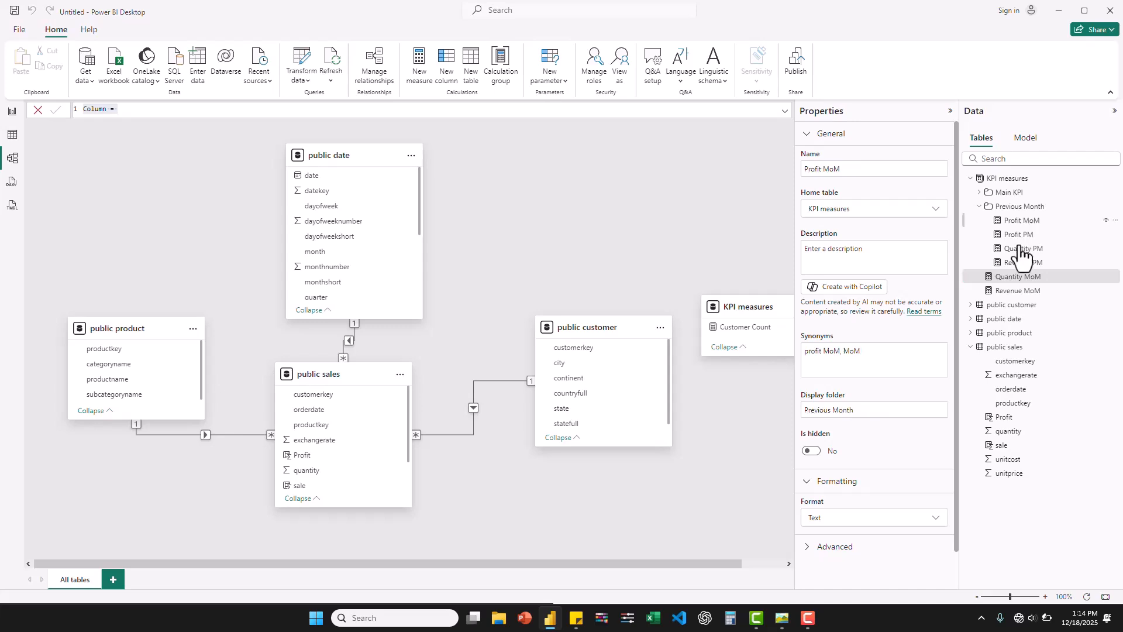
ctrl+click(1017, 277)
ctrl+click(1017, 291)
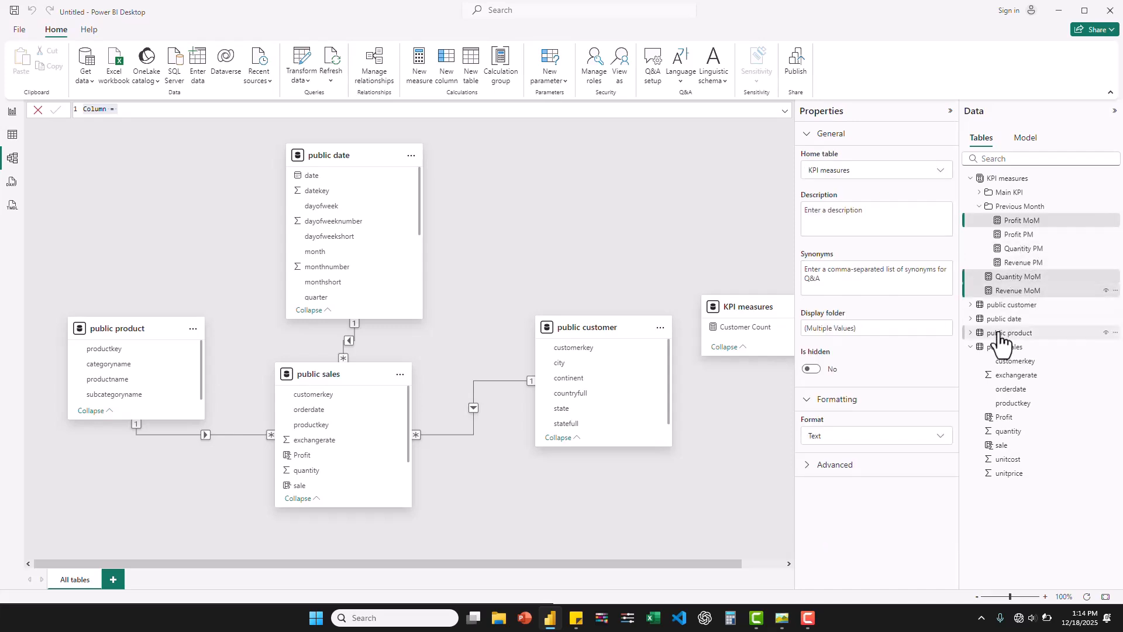
click(832, 327)
text(MoM)
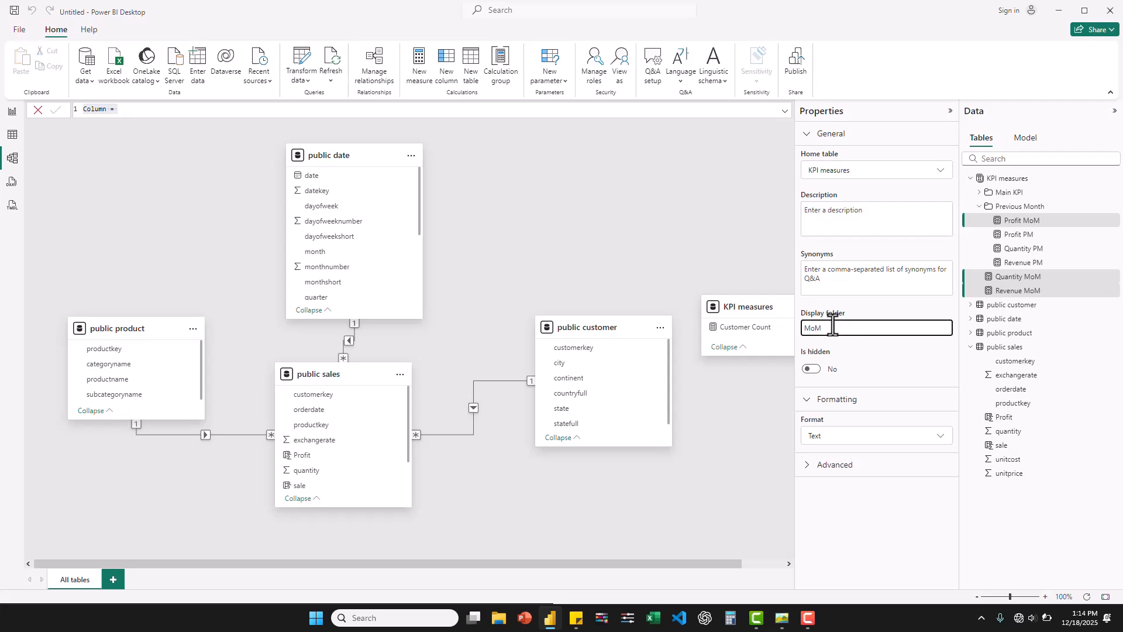
key(Return)
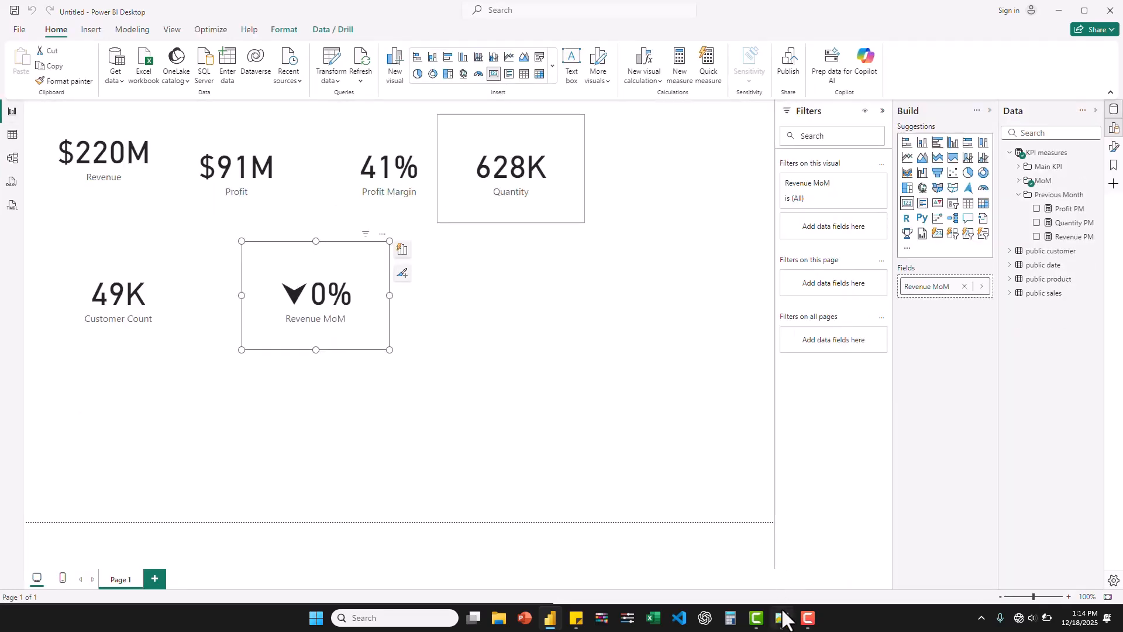
- Check the reference dashboard image in the photo viewer, and add a new measure named Revenue Color to the KPI measures table
click(782, 618)
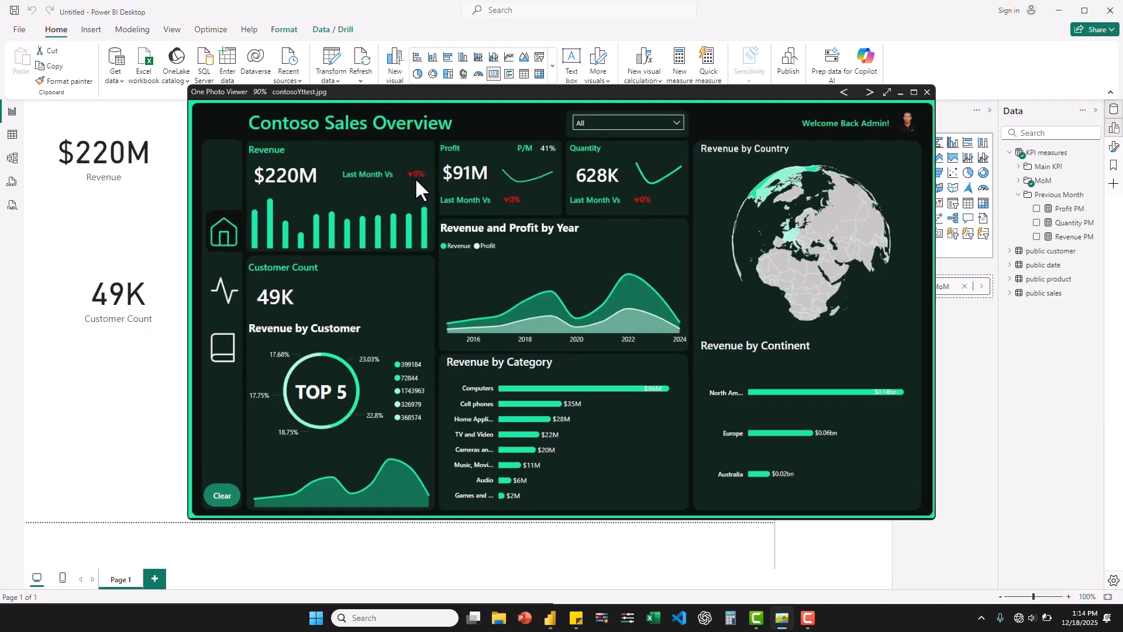
click(899, 93)
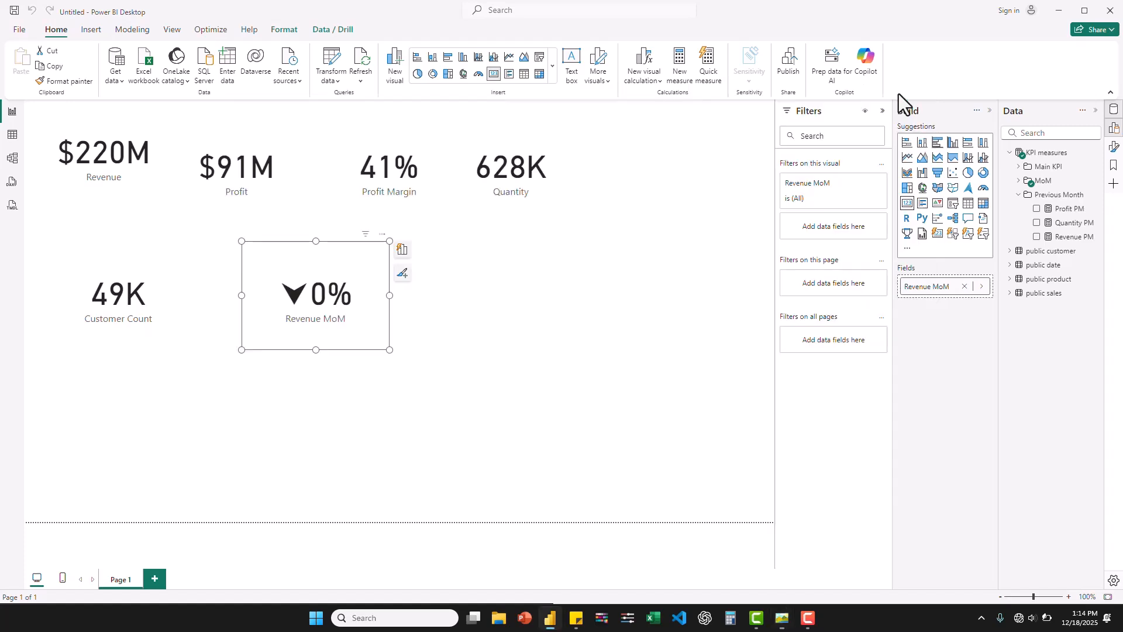
click(1019, 195)
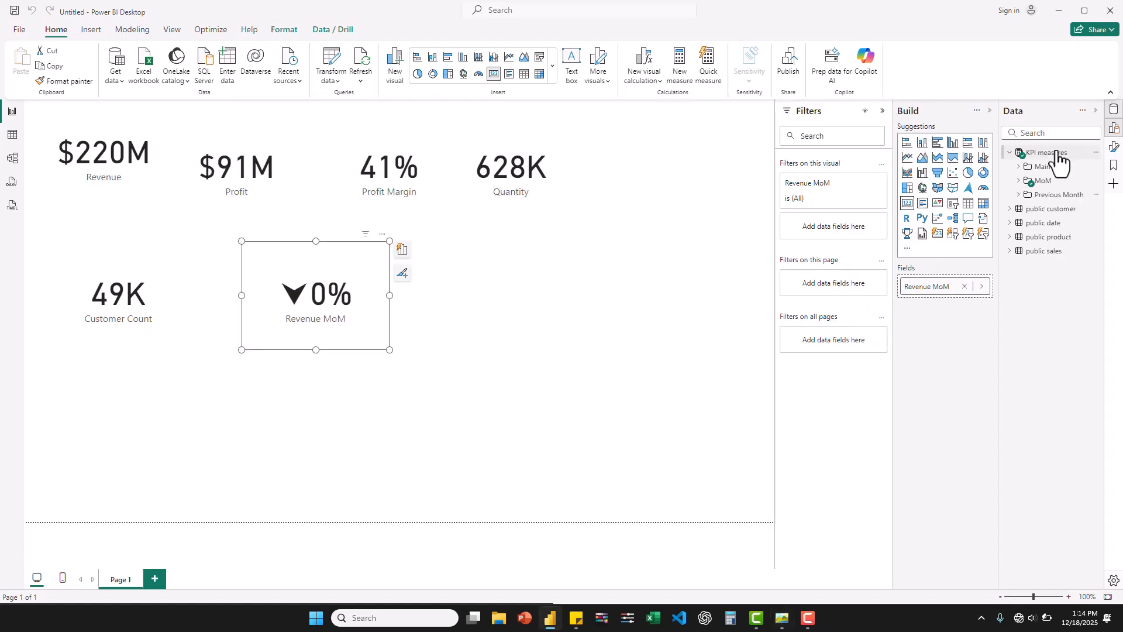
right_click(1056, 154)
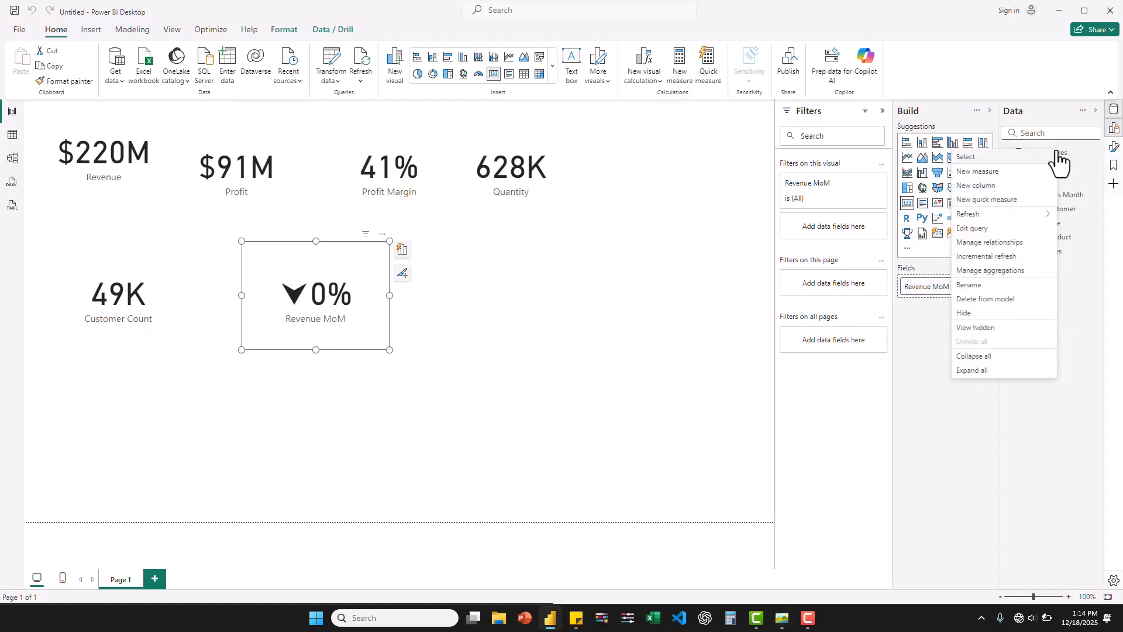
click(991, 172)
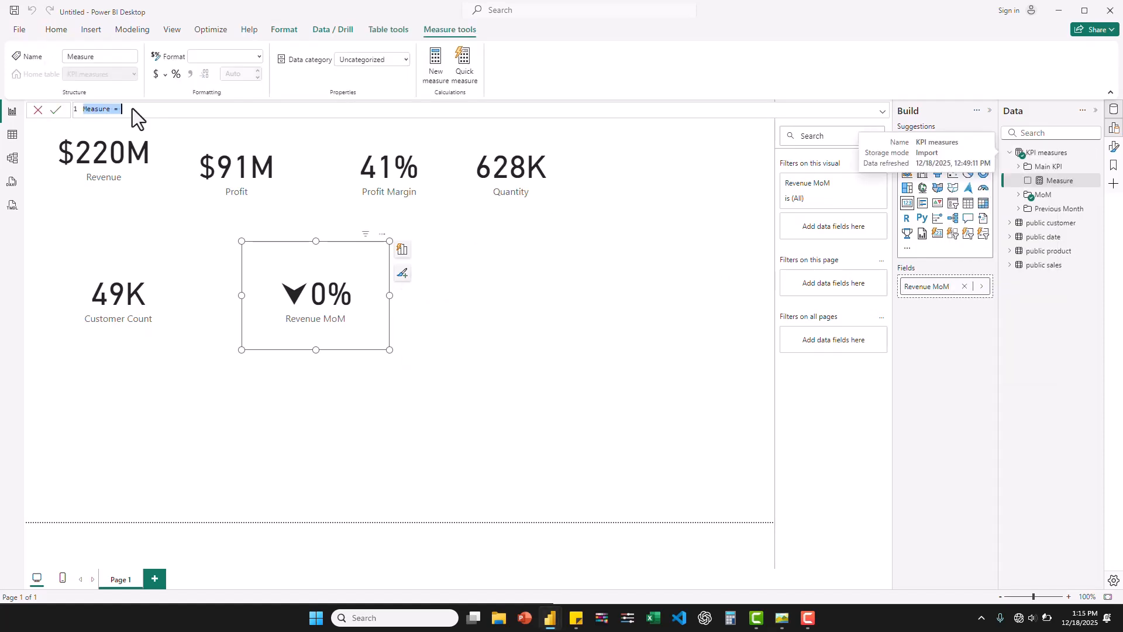
text(Revenue Color)
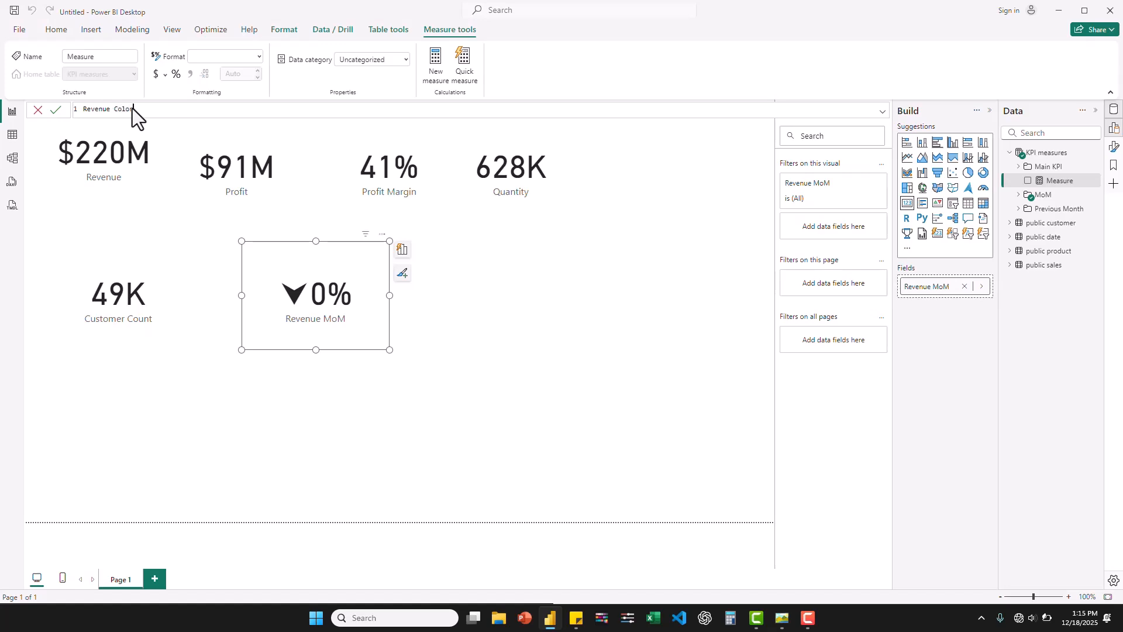
text( = IF)
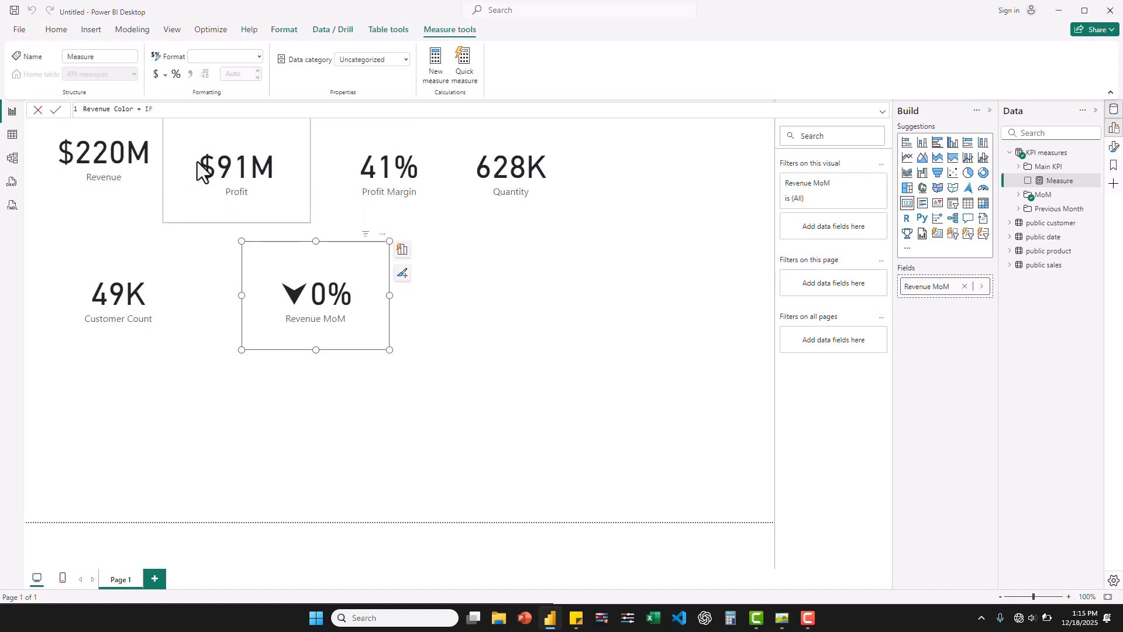
- Start the Revenue Color formula with an IF function testing [Revenue] > [Revenue PM]
key(BackSpace)
text(()
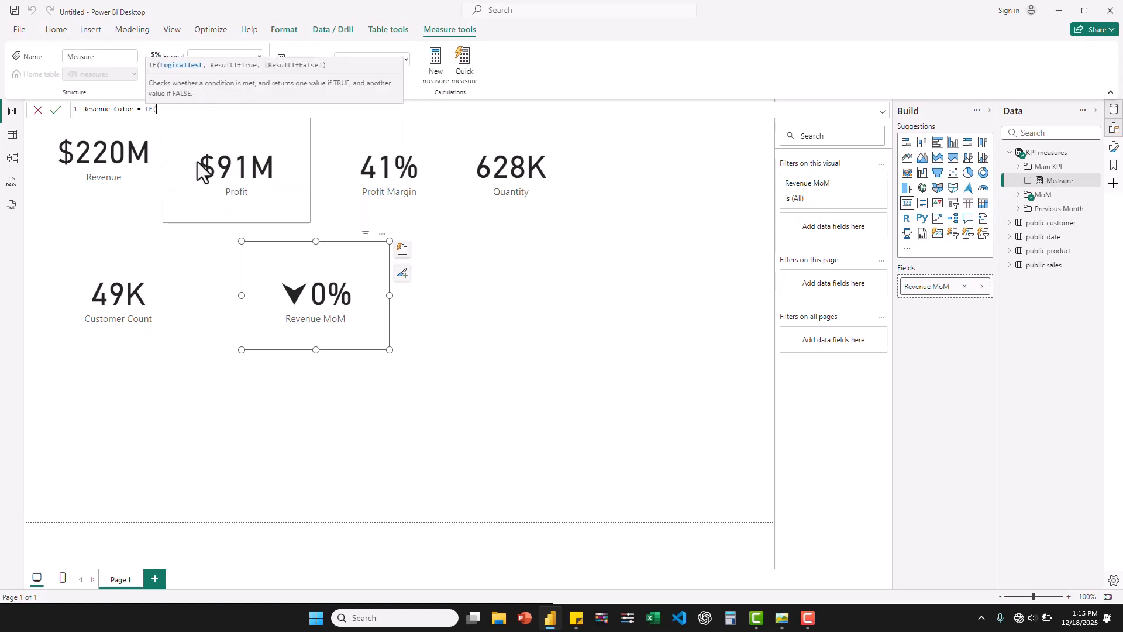
text(reve)
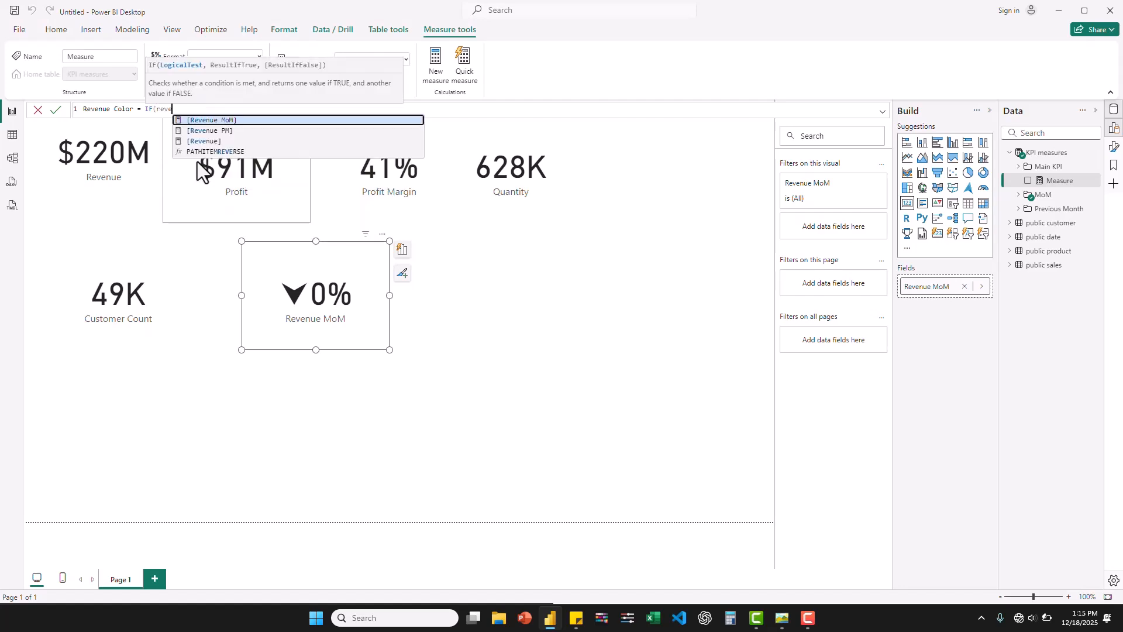
key(Down)
key(Down)
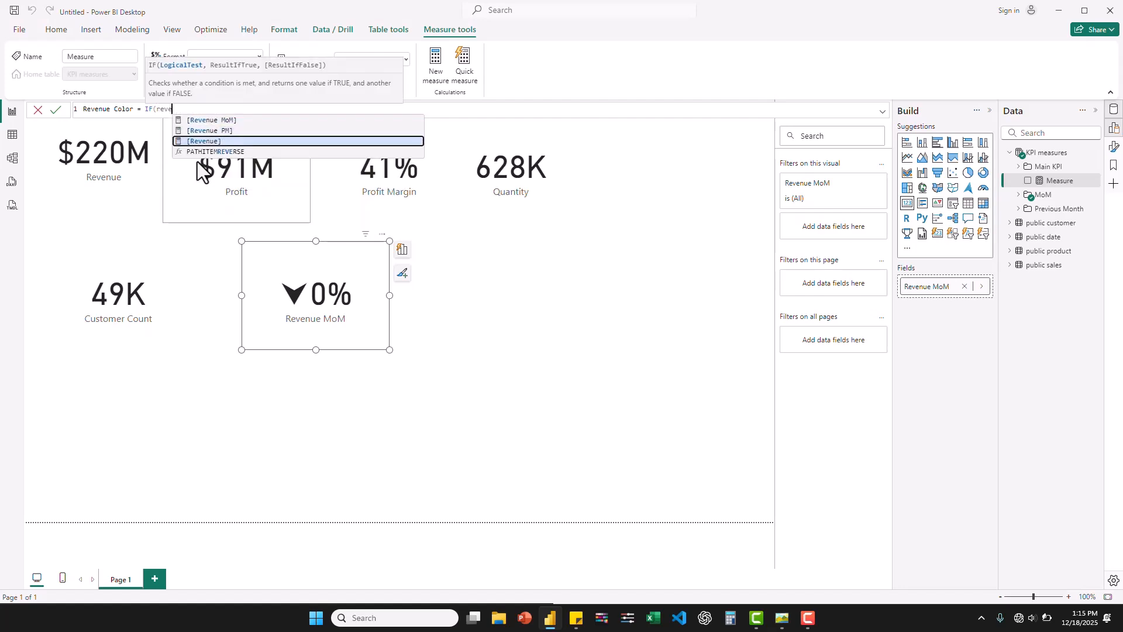
key(Tab)
text(,)
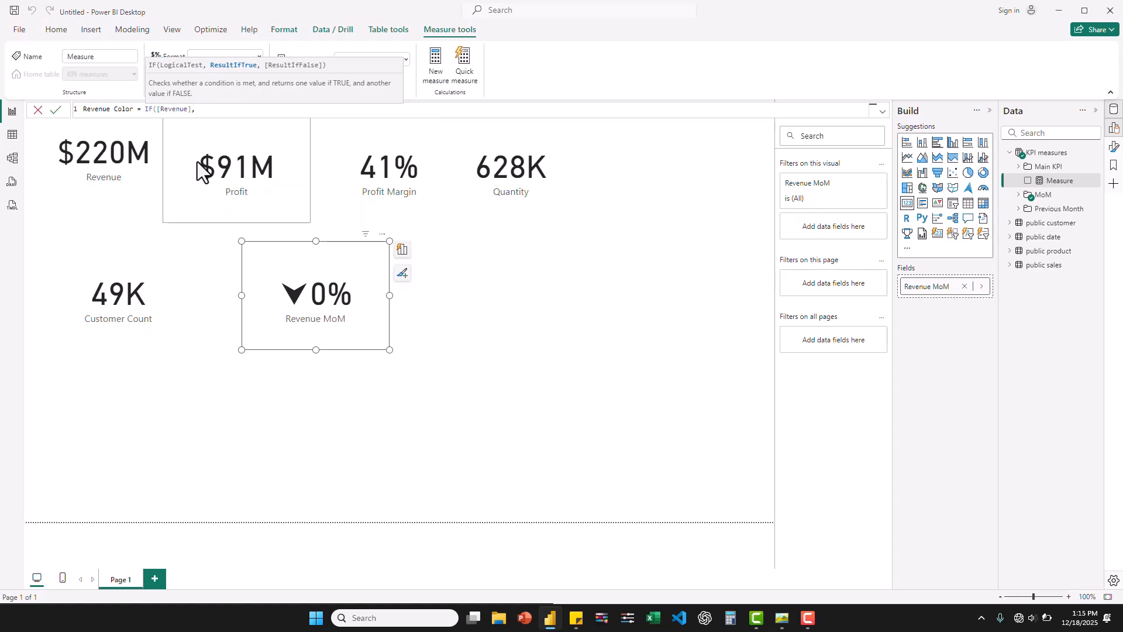
key(BackSpace)
key(BackSpace)
text(>)
text( reve)
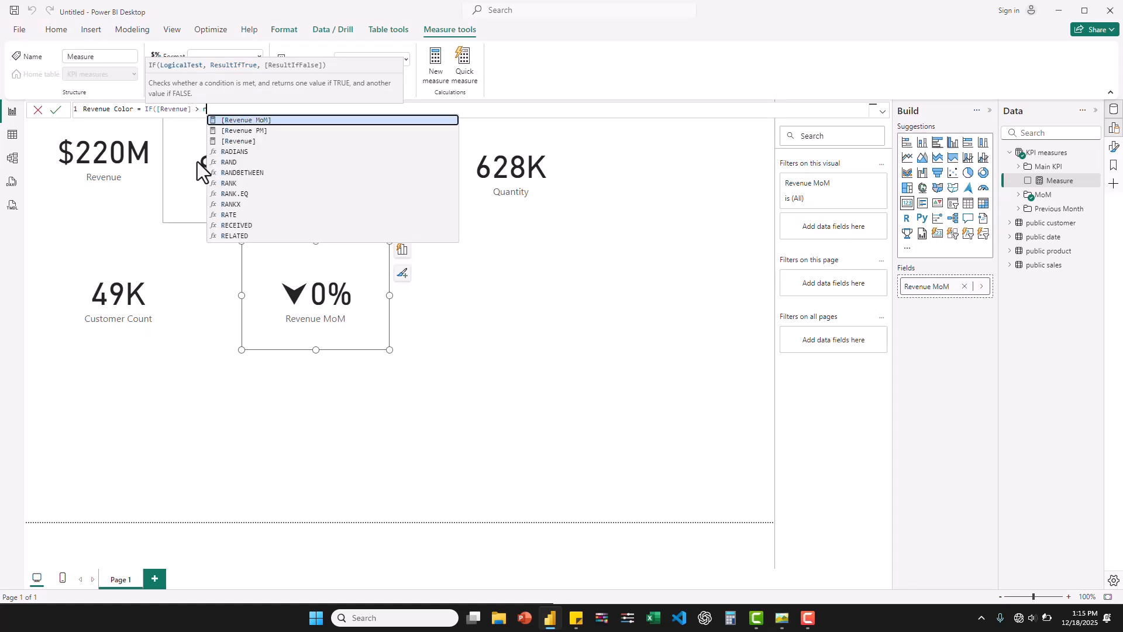
click(257, 131)
- Complete Revenue Color's IF with "Green" as the true result and "Red" as the false result, and commit the measure
text(, )
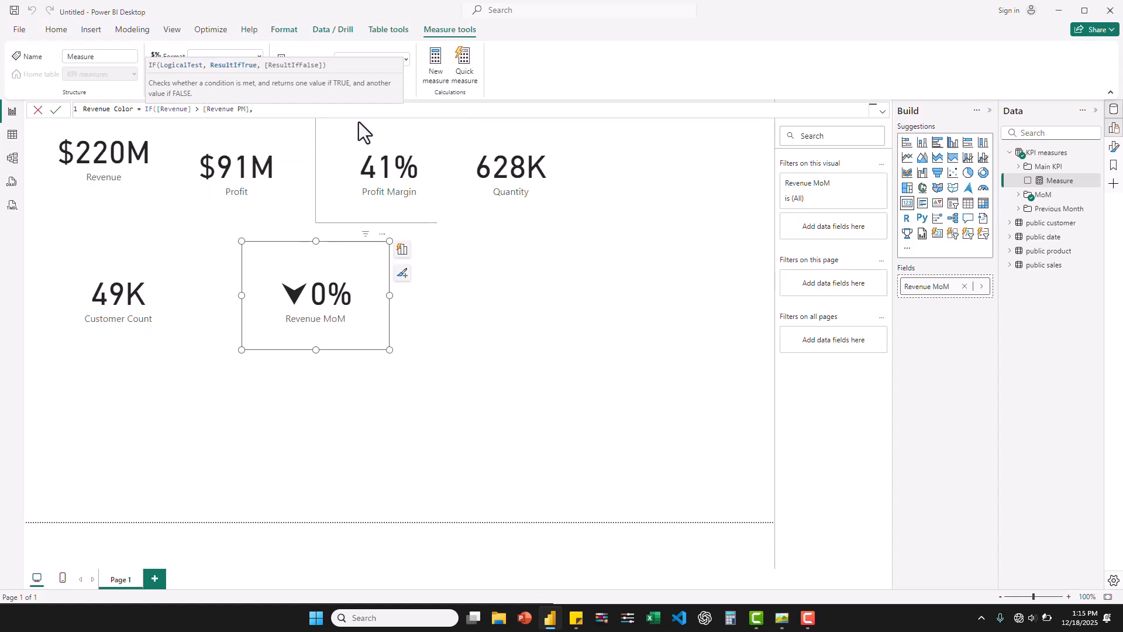
text("Green", "Red"))
key(ctrl+a)
key(ctrl+c)
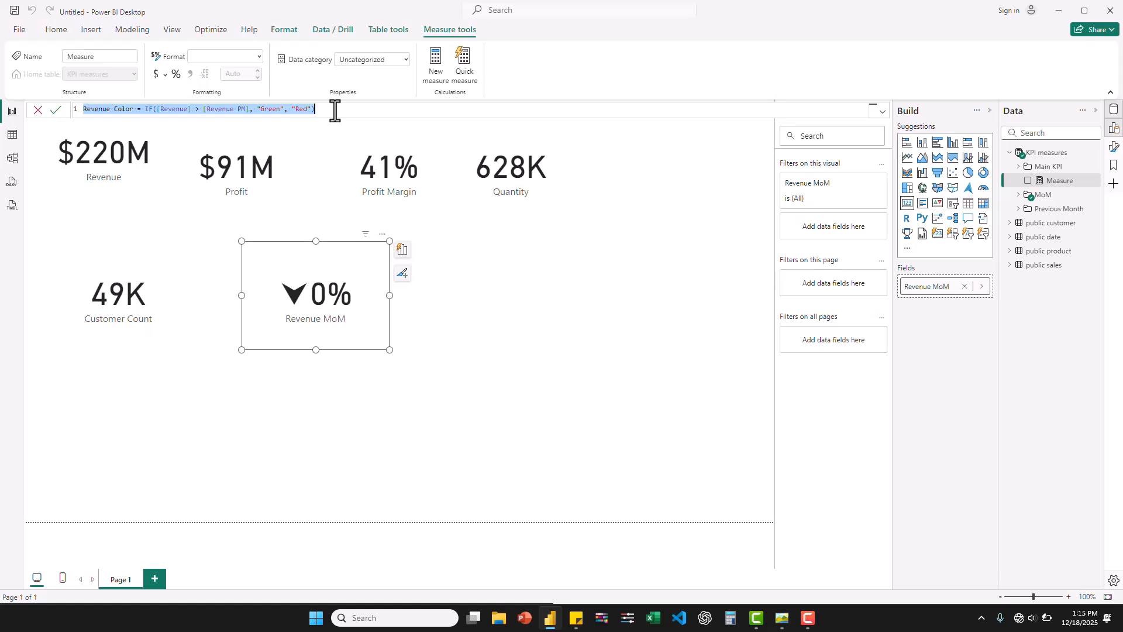
key(Return)
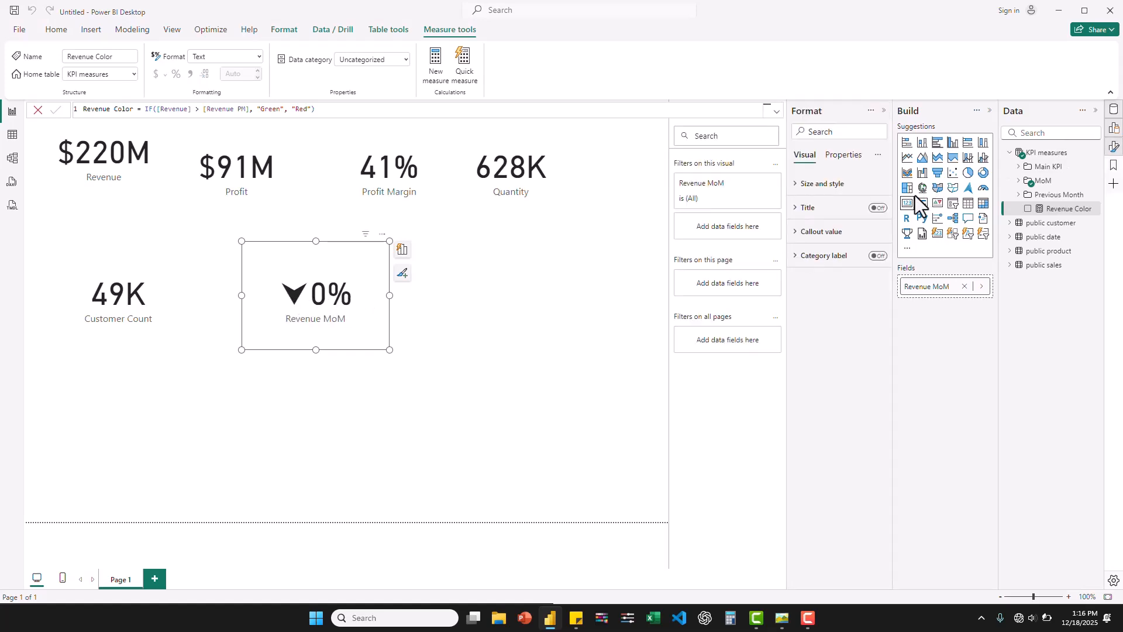
- Color the Revenue MoM card's callout value conditionally, using the Field value format style based on the Revenue Color measure
click(796, 234)
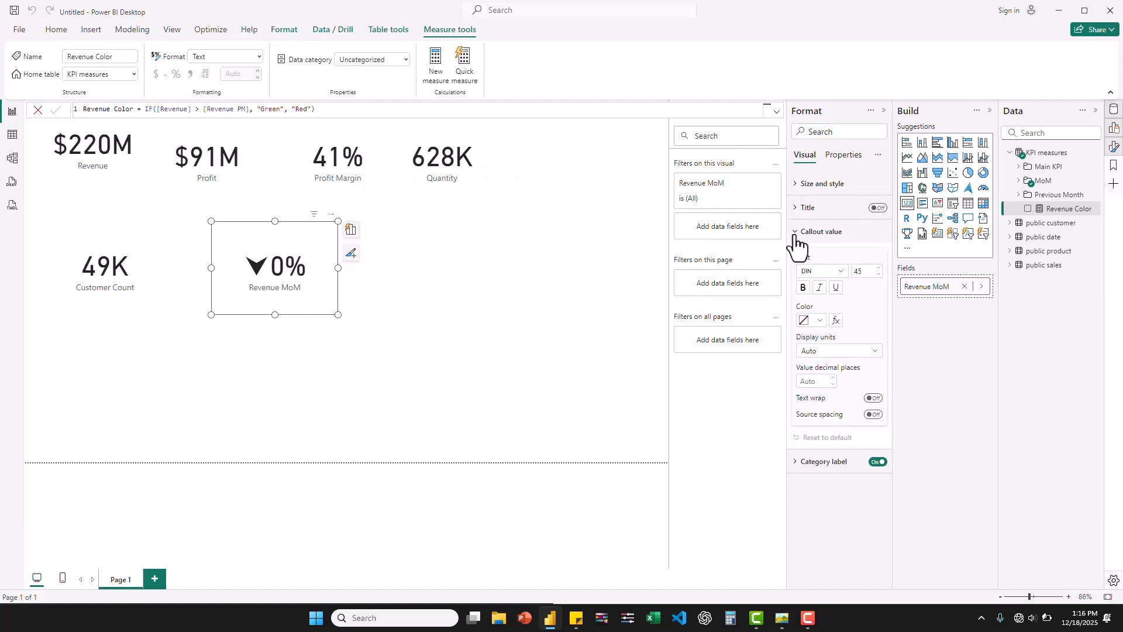
click(835, 320)
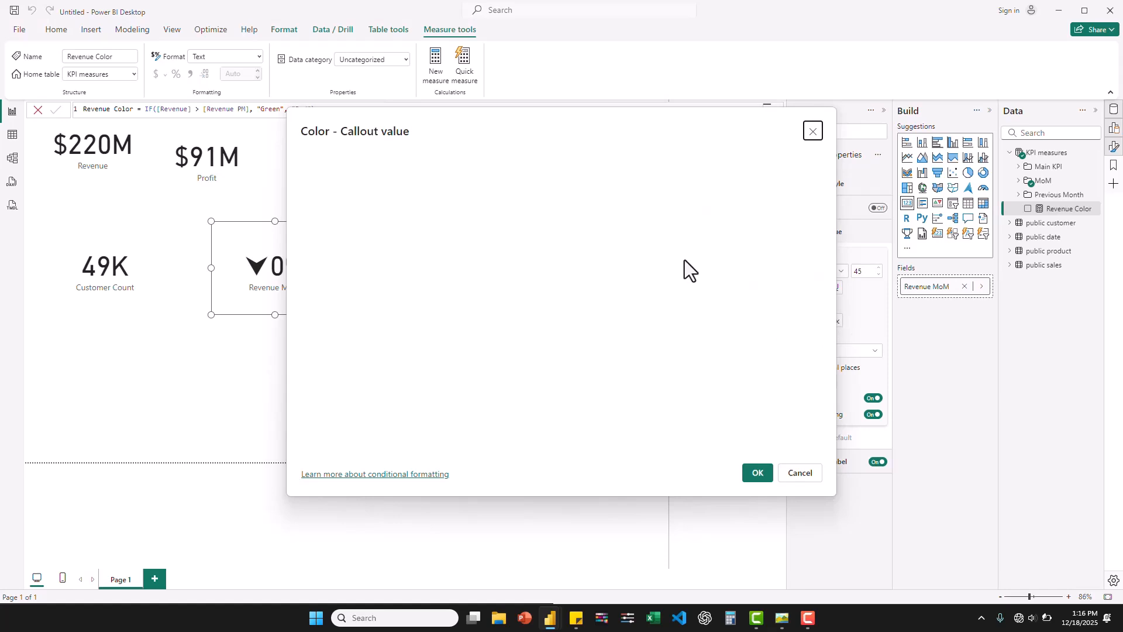
click(452, 179)
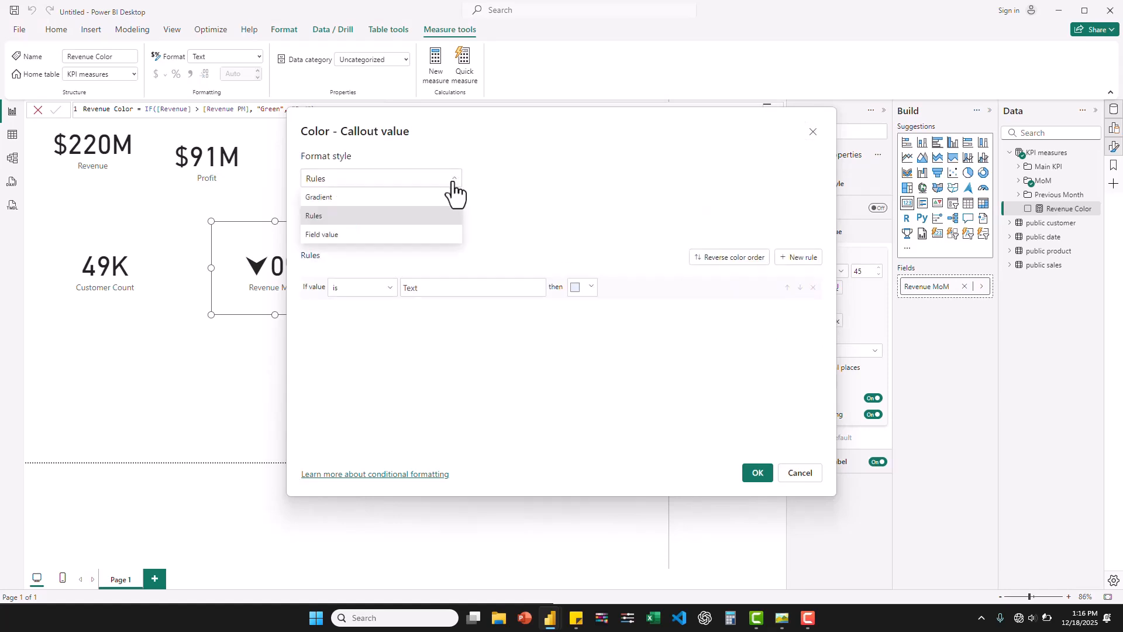
click(369, 235)
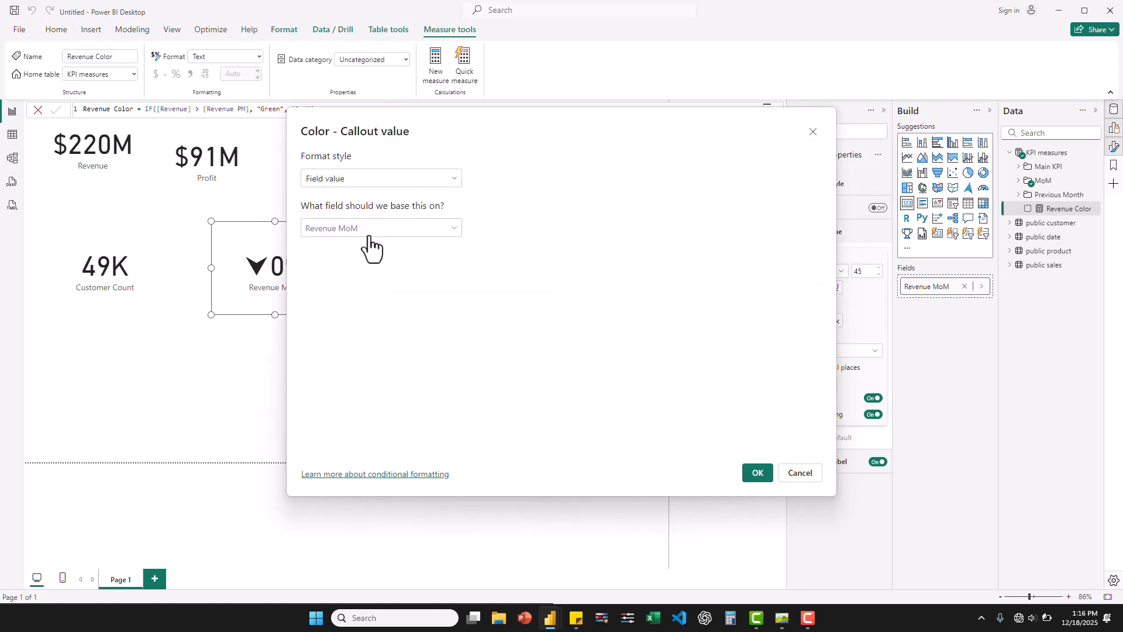
click(453, 230)
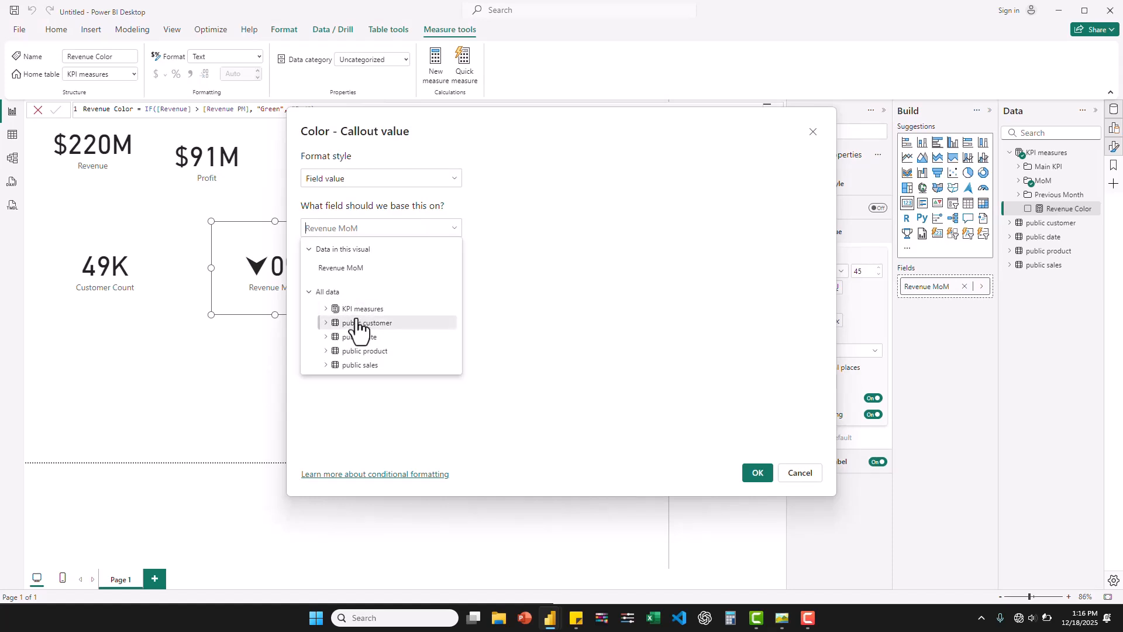
click(329, 310)
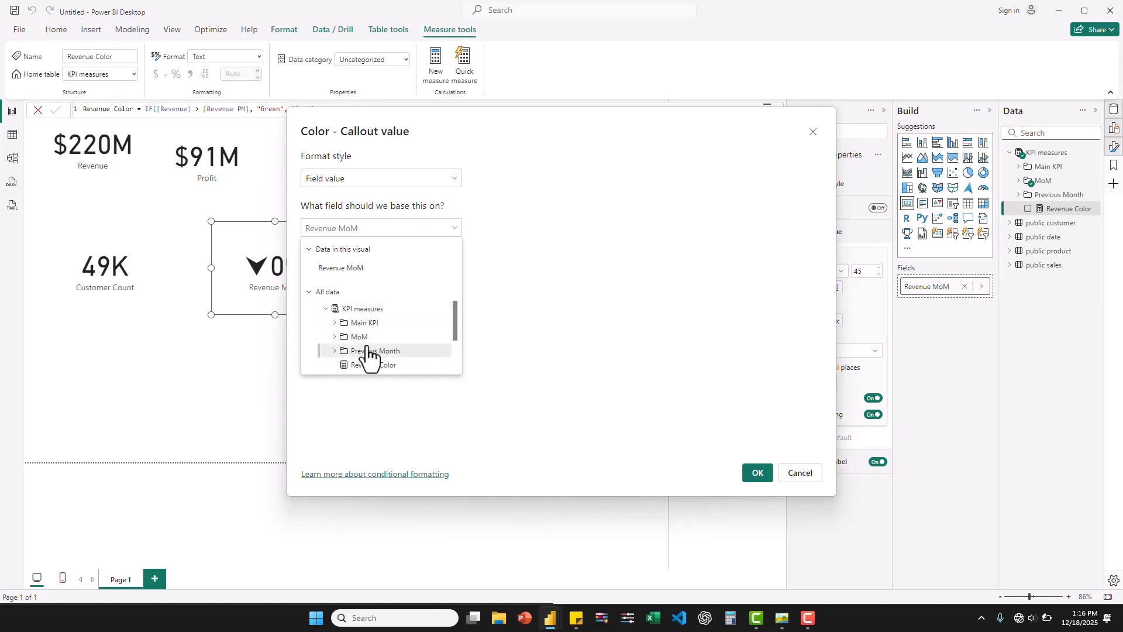
scroll(367, 351, down, 2)
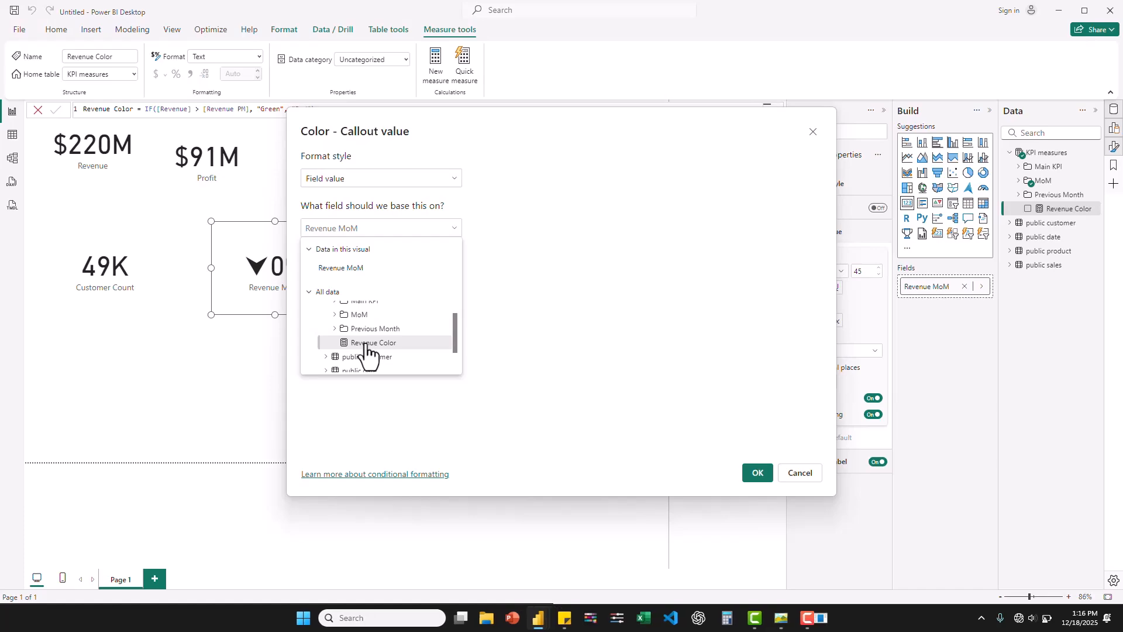
click(367, 344)
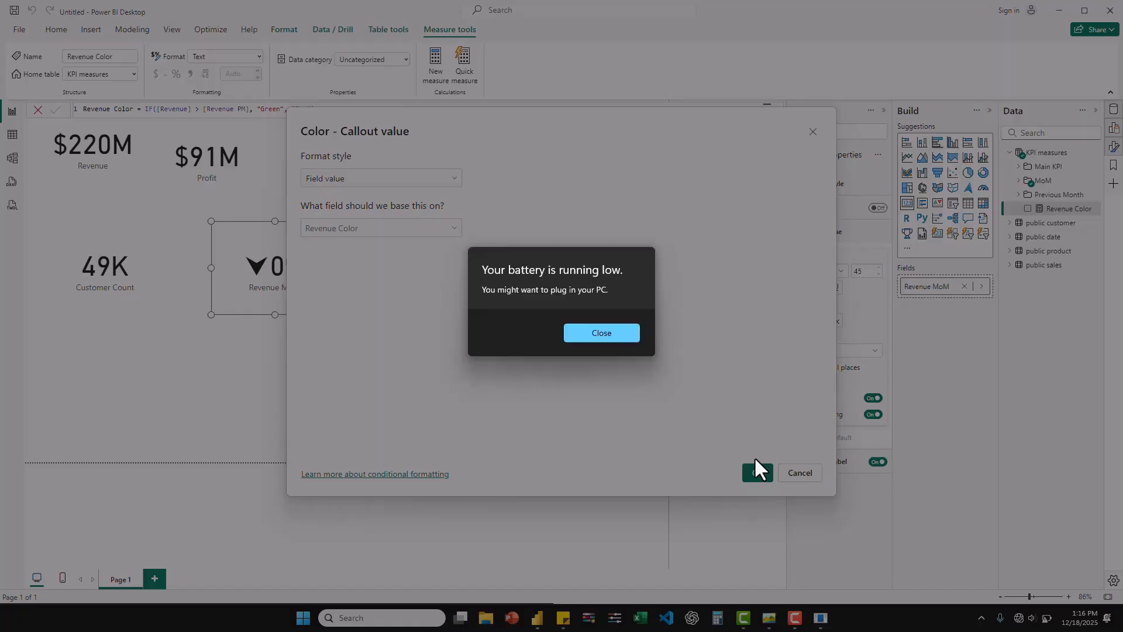
click(606, 328)
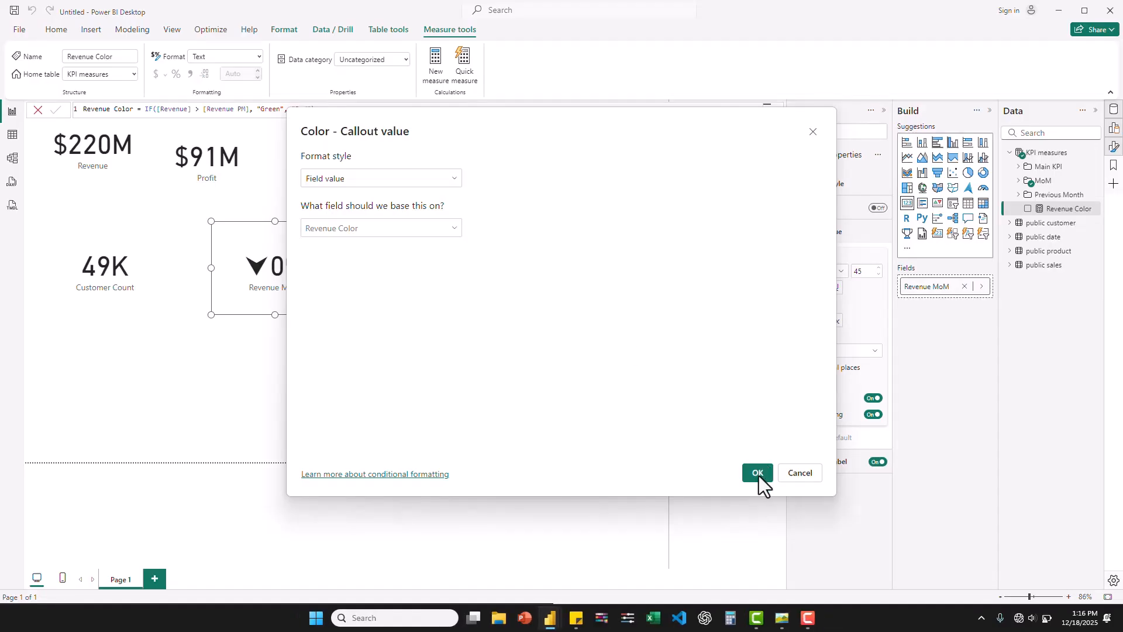
click(759, 475)
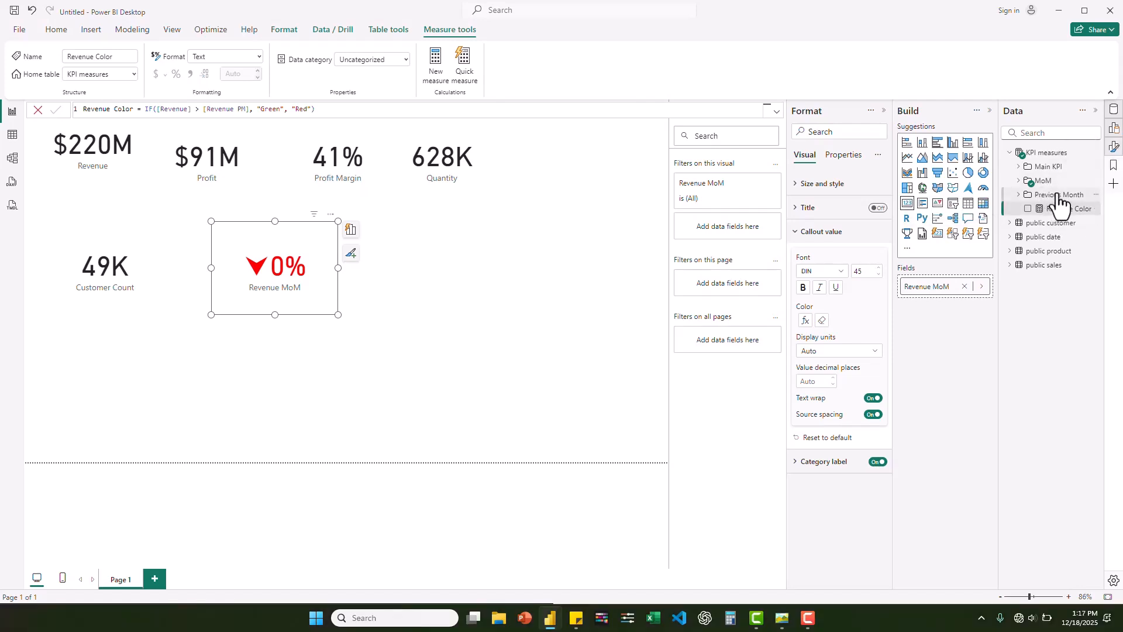
- Add a new measure to the KPI measures table from the copied Revenue Color formula and name it Profit Color
right_click(1050, 156)
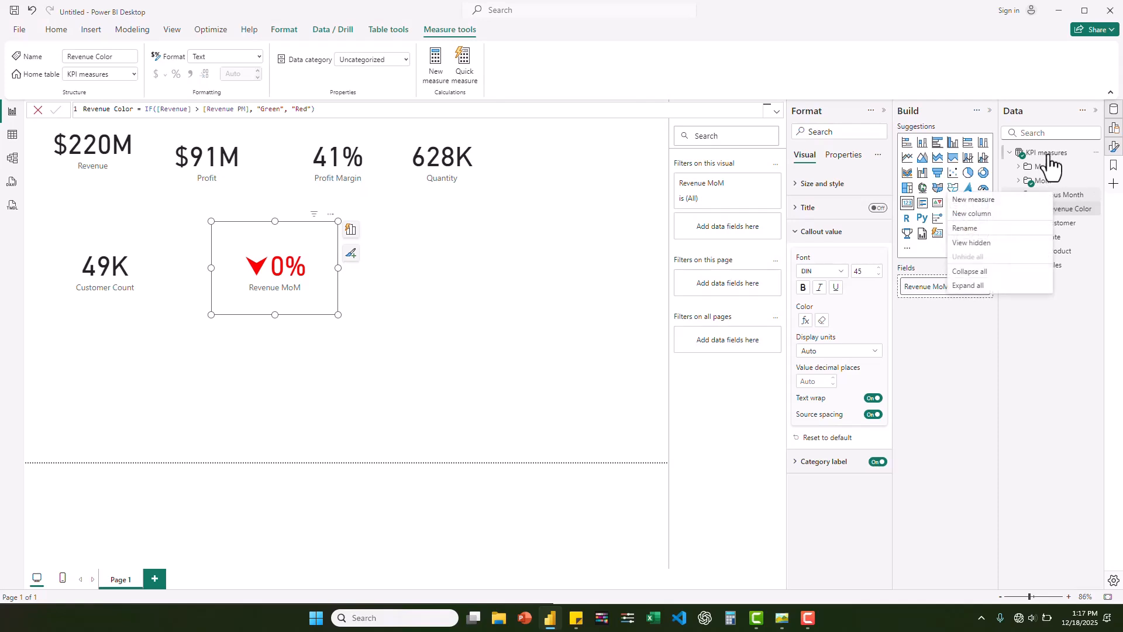
right_click(1050, 155)
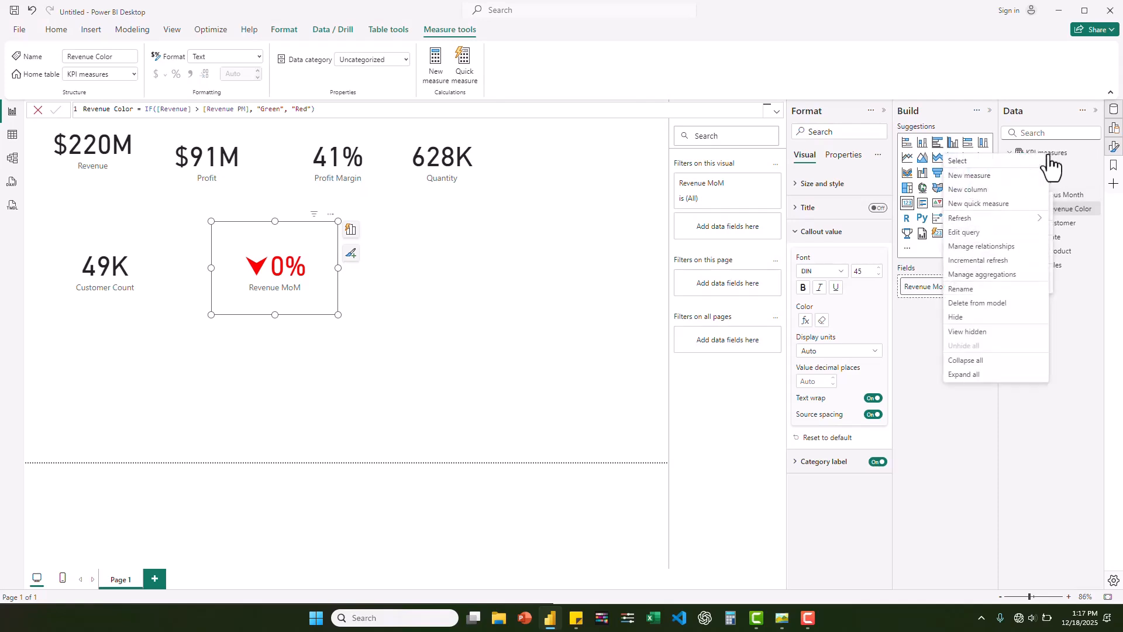
click(967, 178)
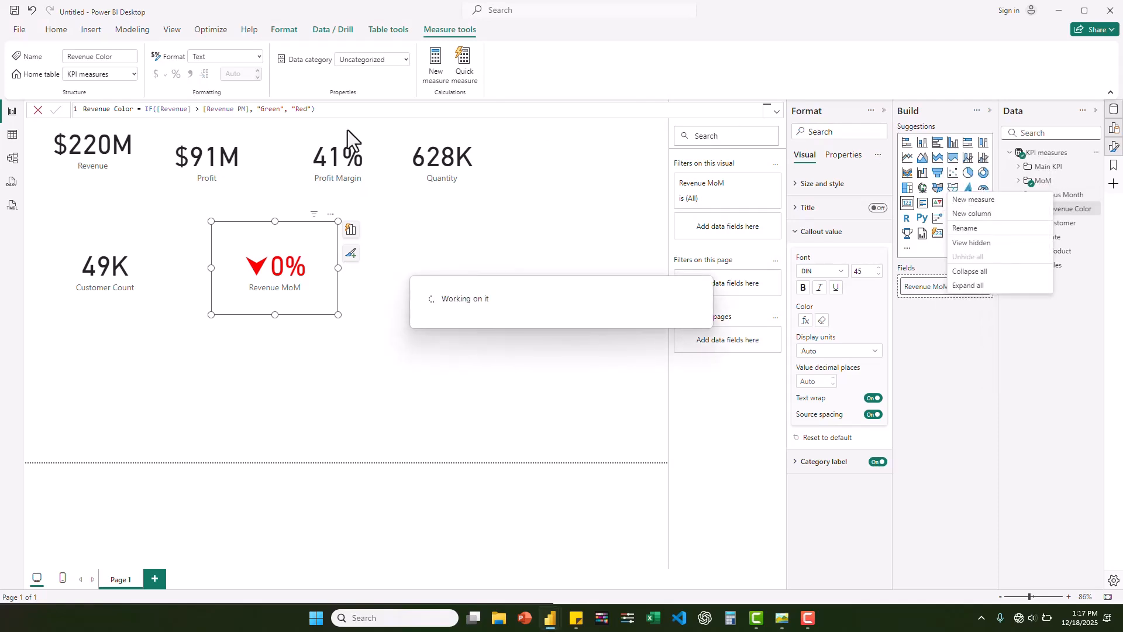
key(ctrl+v)
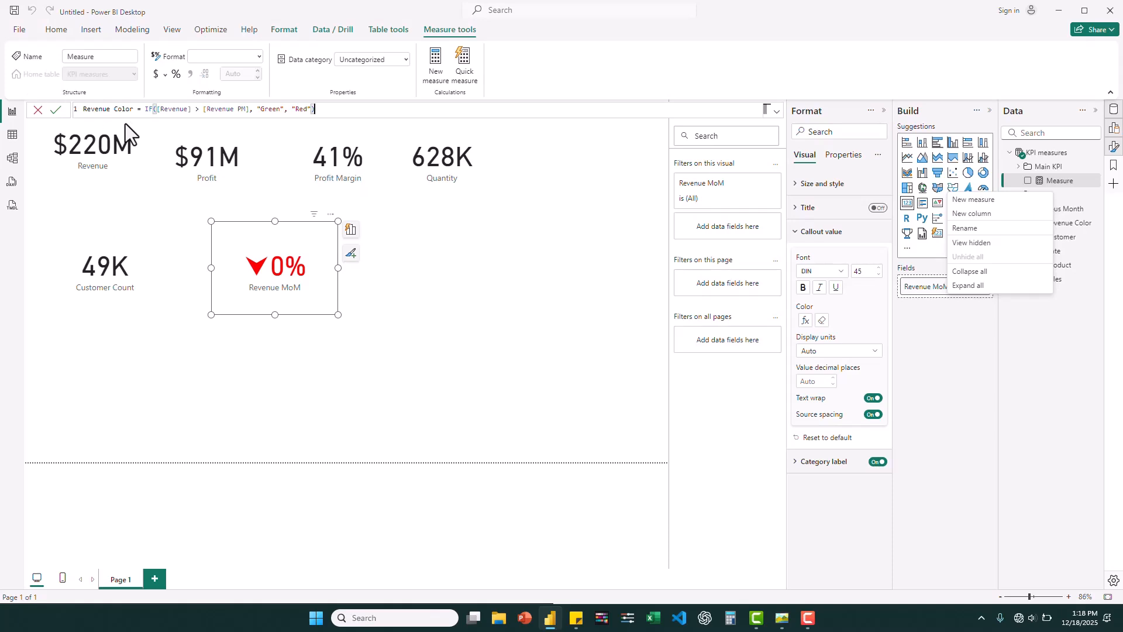
key(Return)
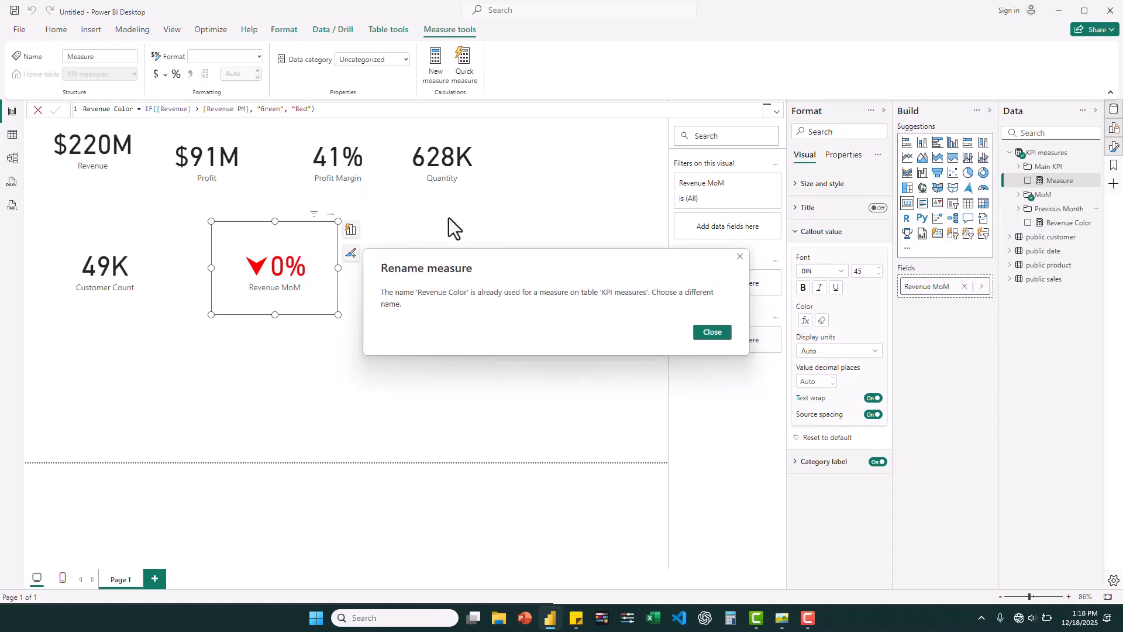
click(718, 329)
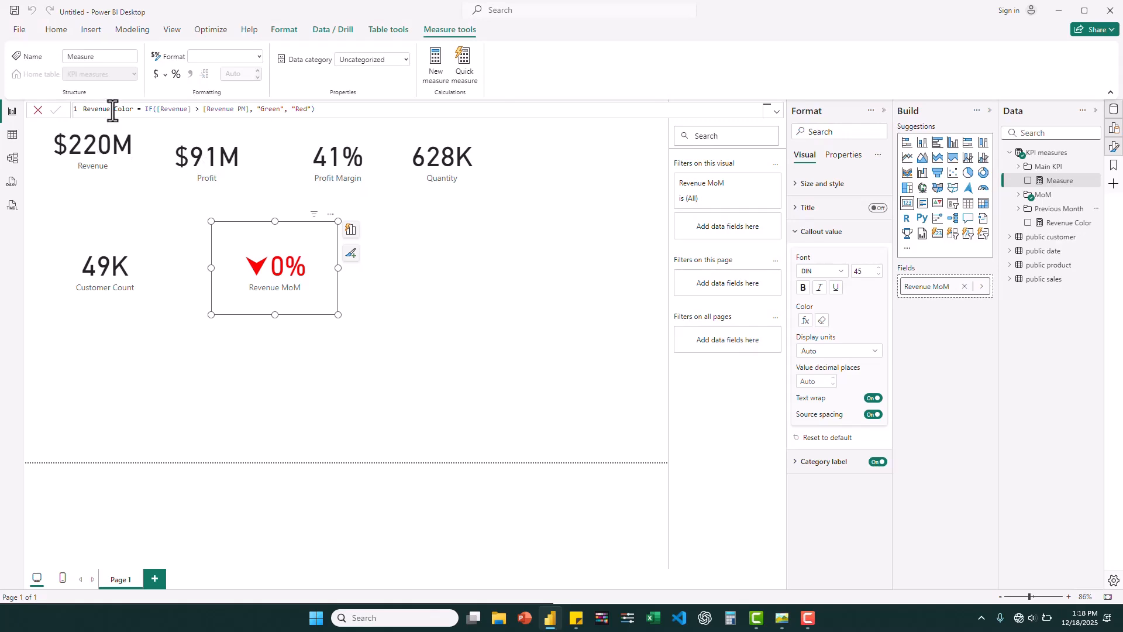
drag(109, 111, 80, 113)
text(Profi)
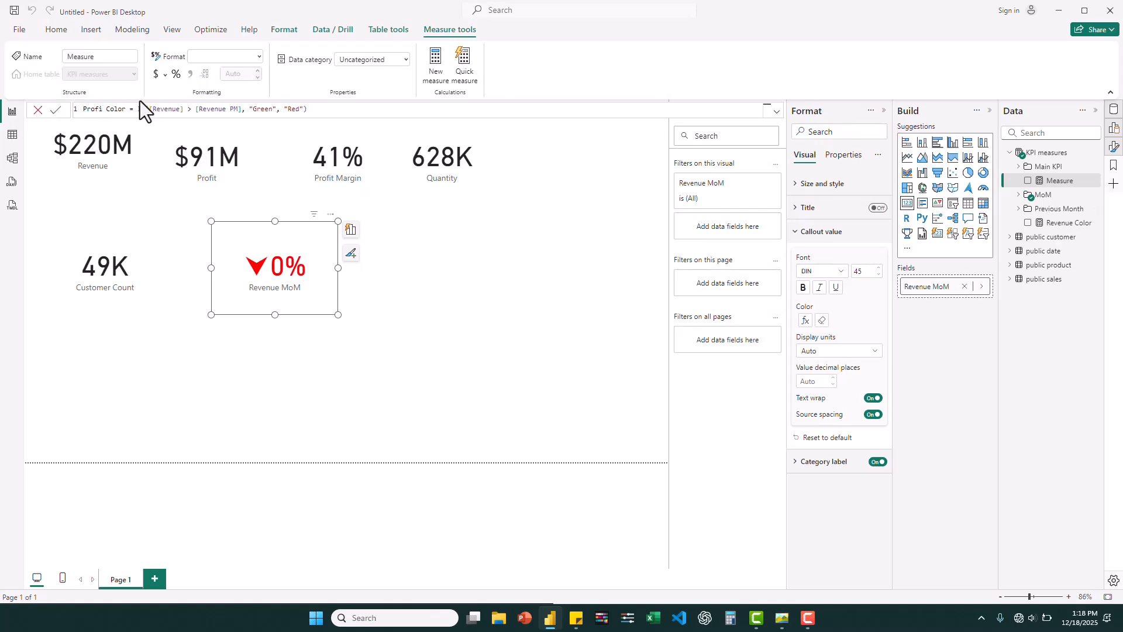
text(t)
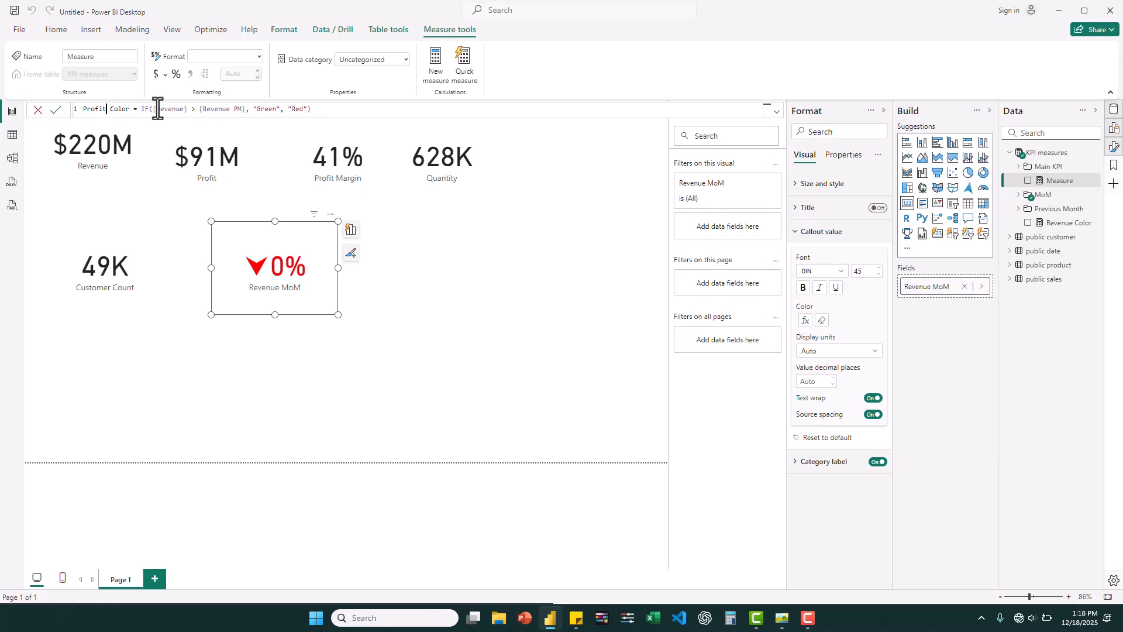
- Change Profit Color's IF condition to [Profit] > [Profit PM] and commit the measure
double_click(155, 111)
text(Prof)
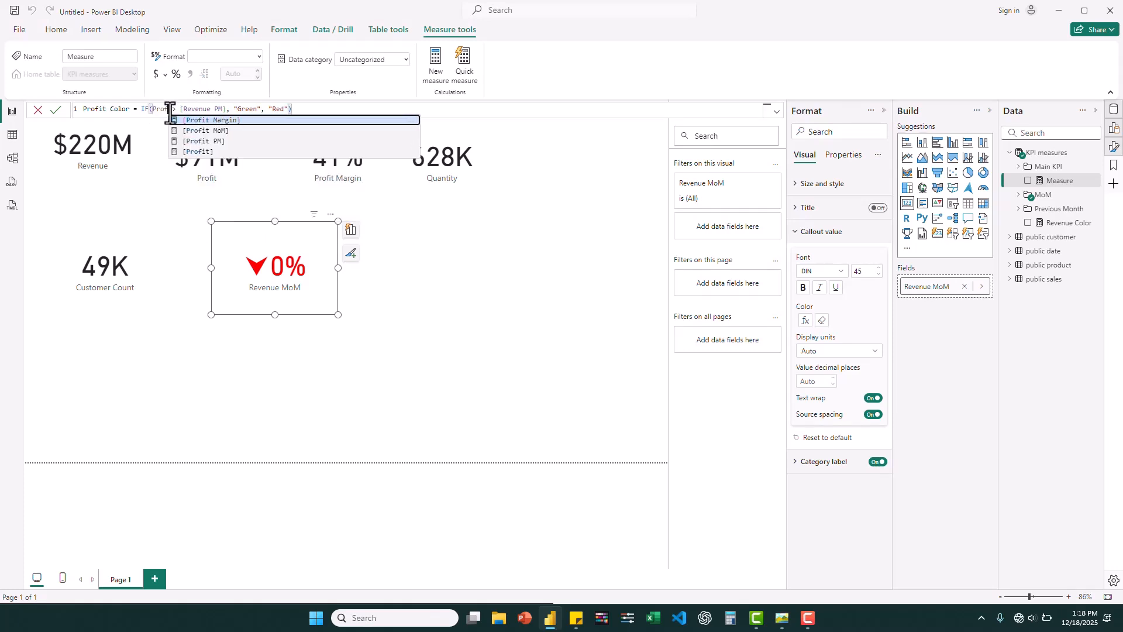
click(199, 151)
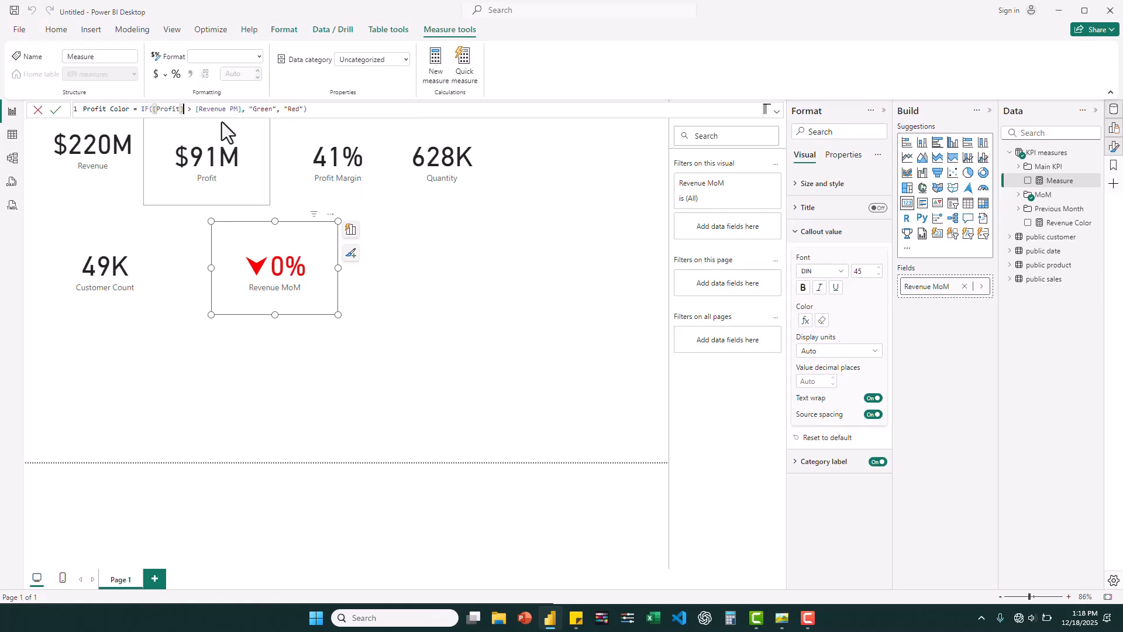
drag(239, 110, 197, 115)
text(prof)
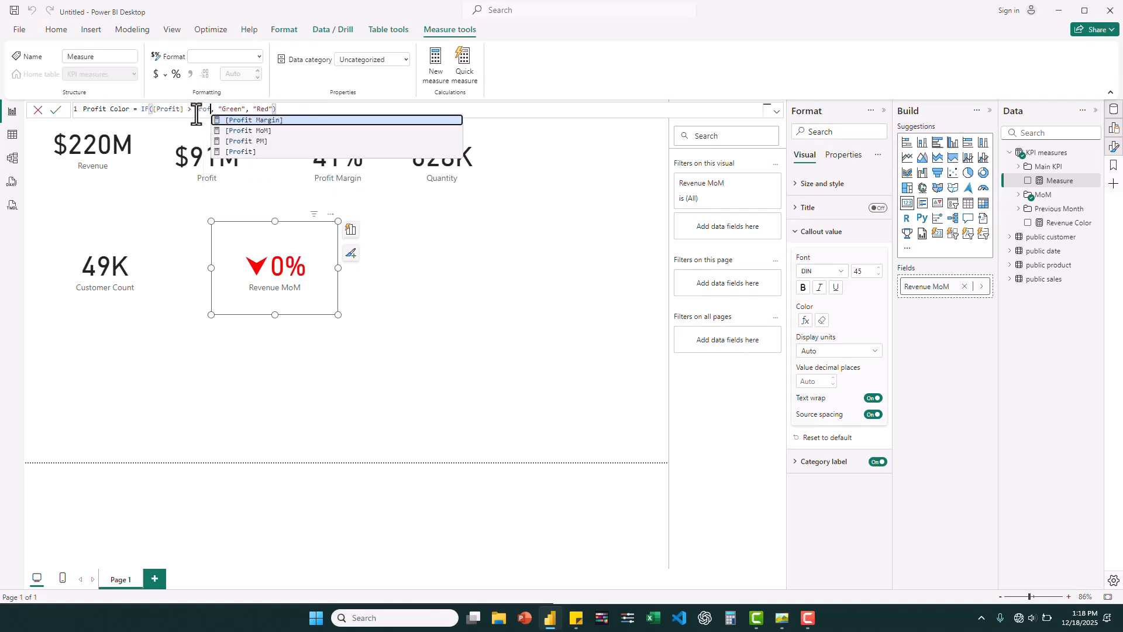
click(258, 142)
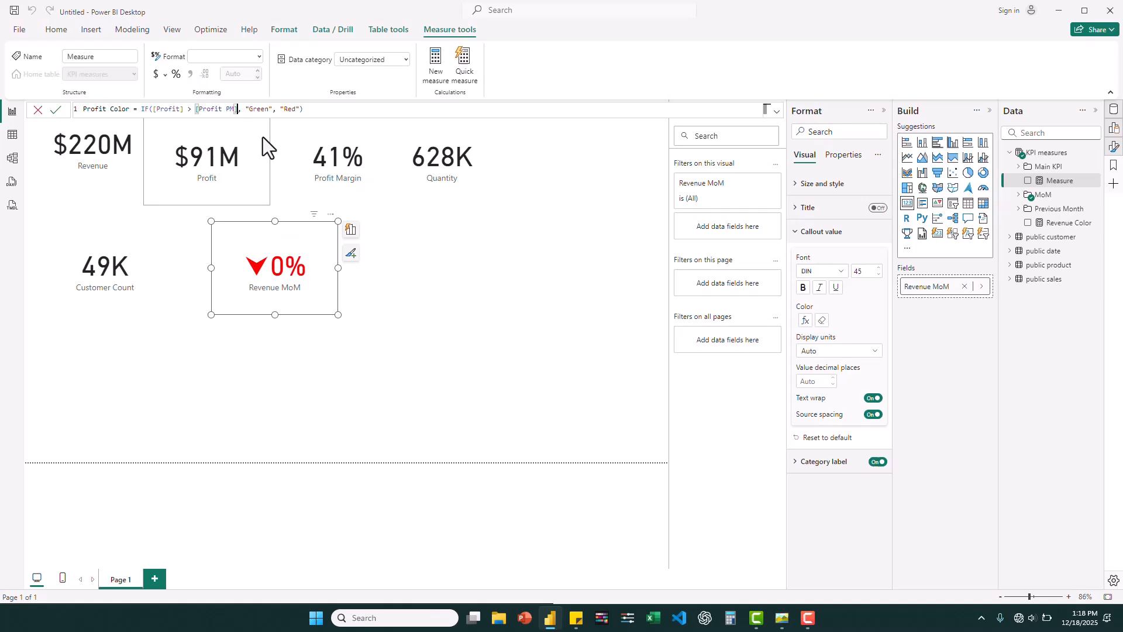
click(336, 114)
key(Return)
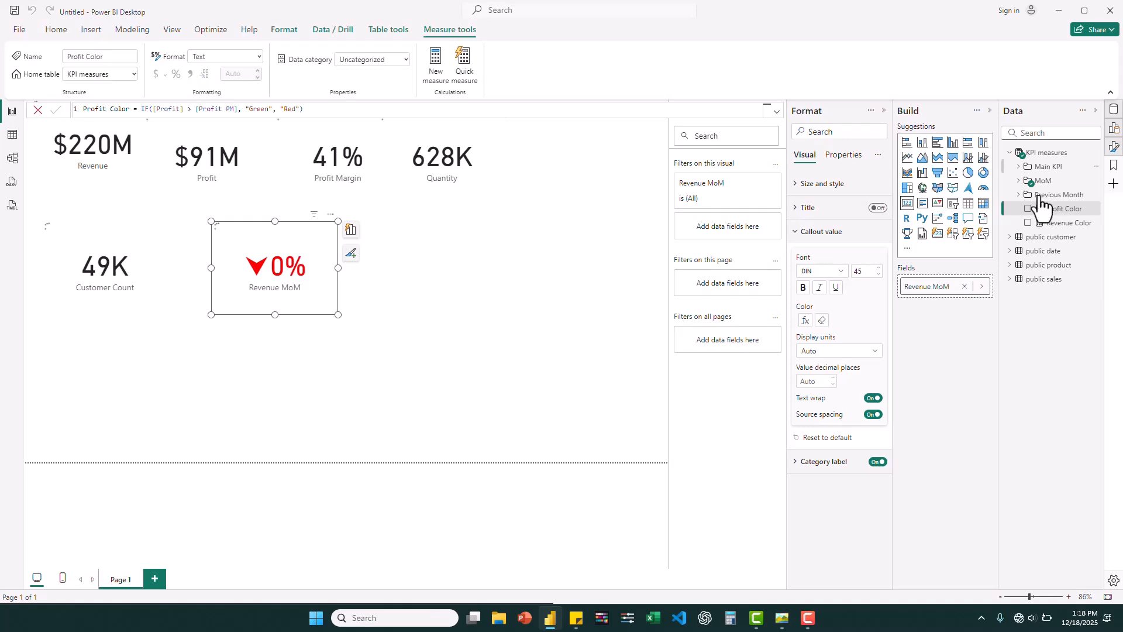
- Add another measure to the KPI measures table from the copied Revenue Color formula and name it Quantity Color
right_click(1047, 156)
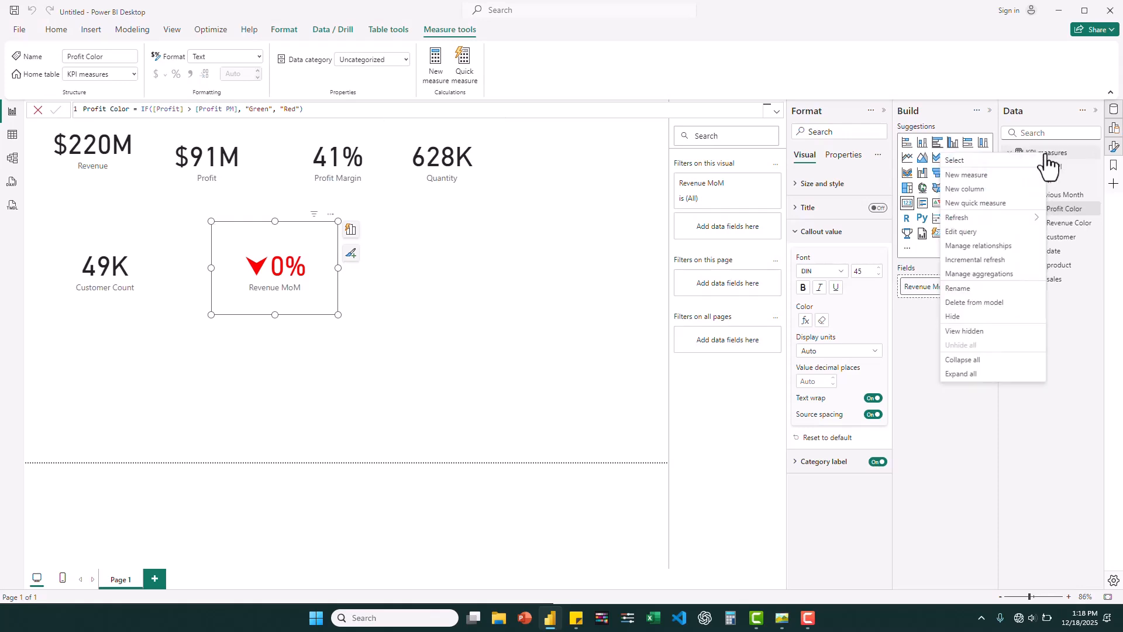
click(988, 176)
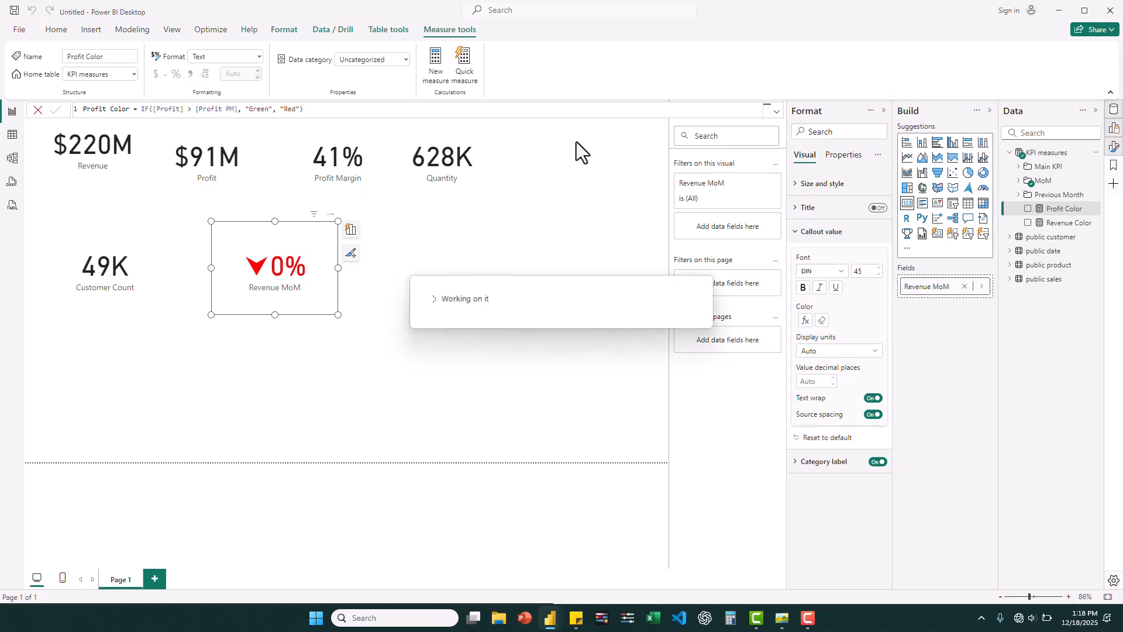
text(Revenue Color = IF([Revenue] > [Revenue PM], "Green", "Red"))
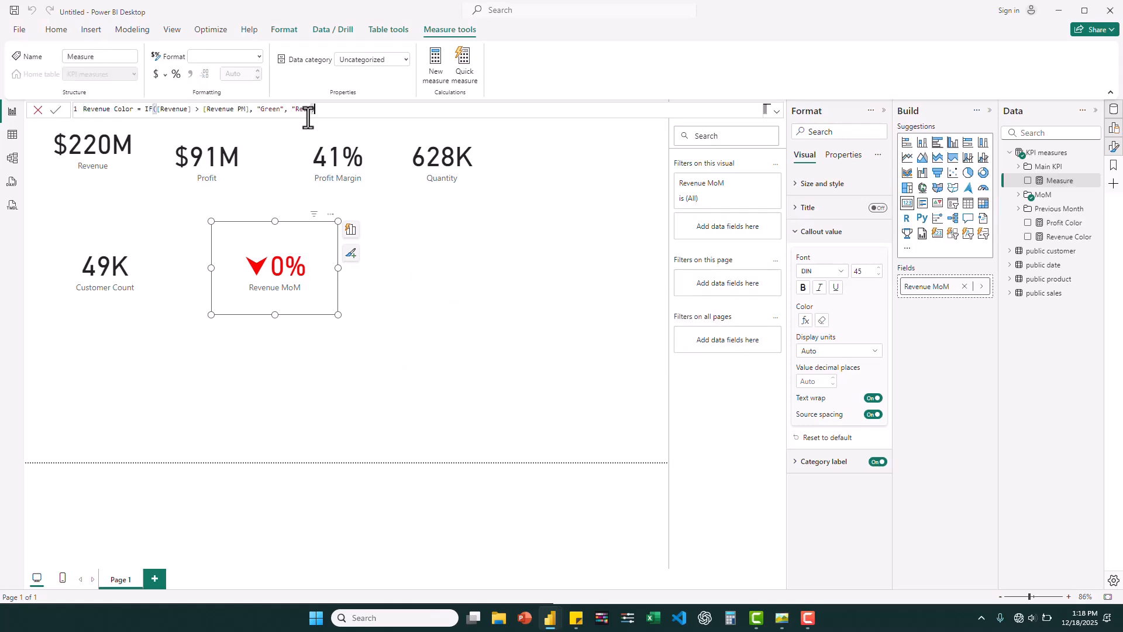
double_click(109, 111)
text(Quant)
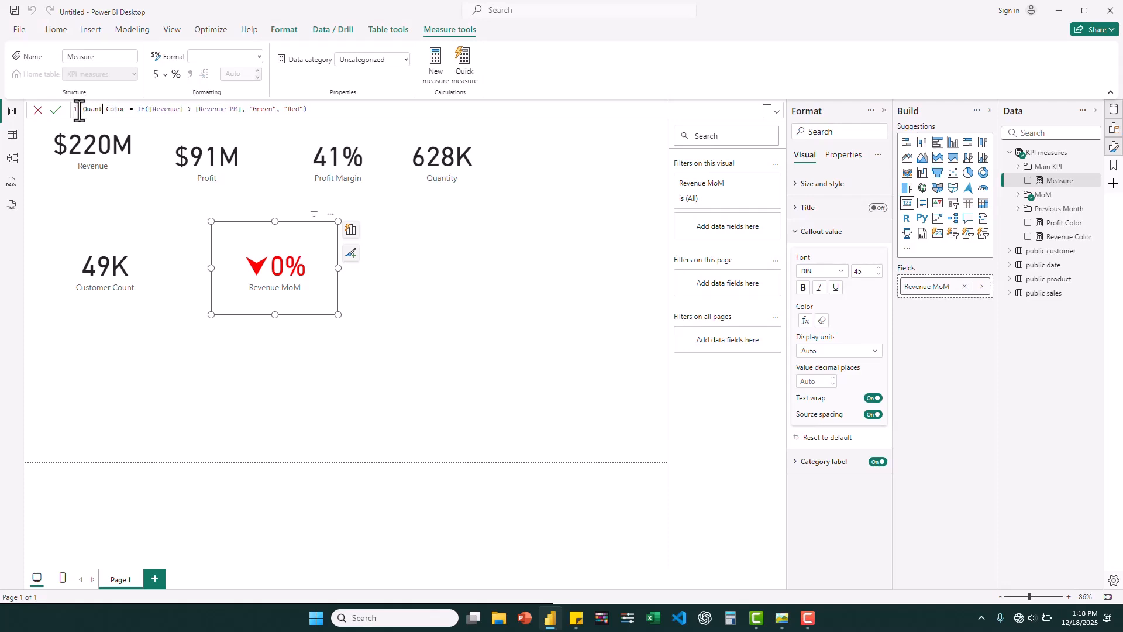
text(ity)
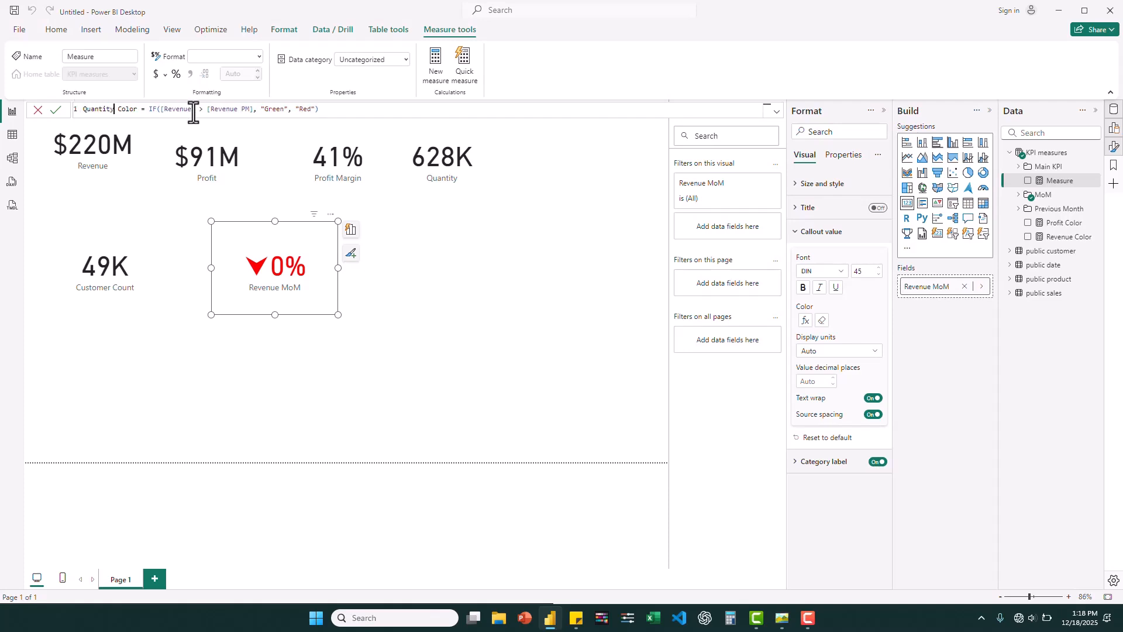
- Replace [Revenue] with Quantity as the first operand of Quantity Color's IF condition
drag(194, 111, 161, 112)
text(Quantiuty)
key(BackSpace)
key(BackSpace)
text(ty)
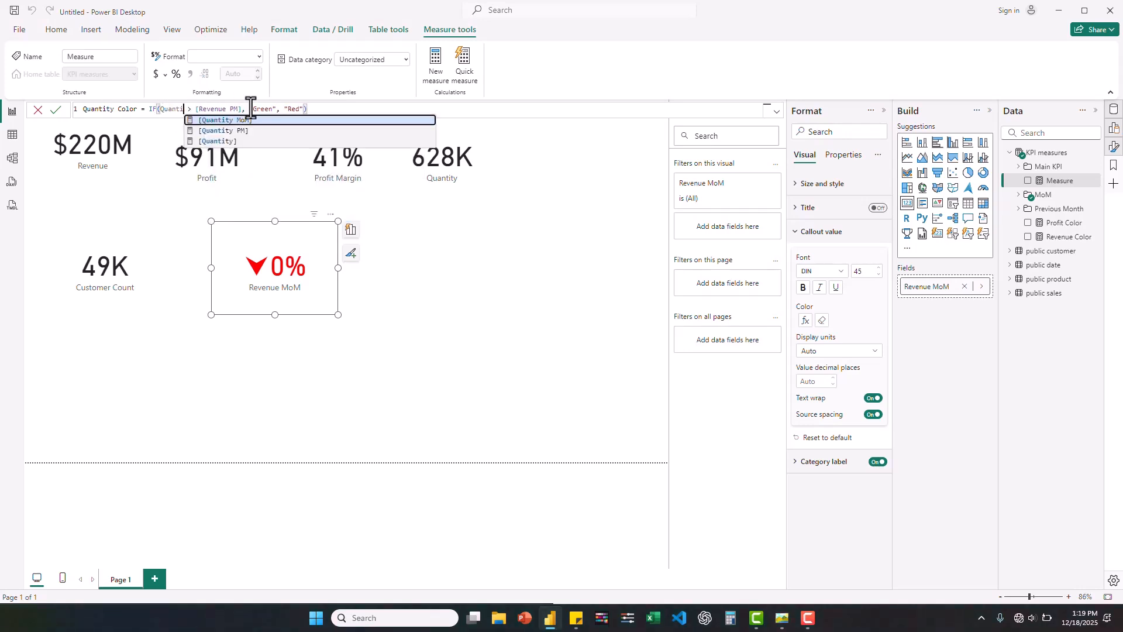
- Replace [Revenue PM] with [Quantity PM] as the comparison value in Quantity Color's IF condition
click(251, 109)
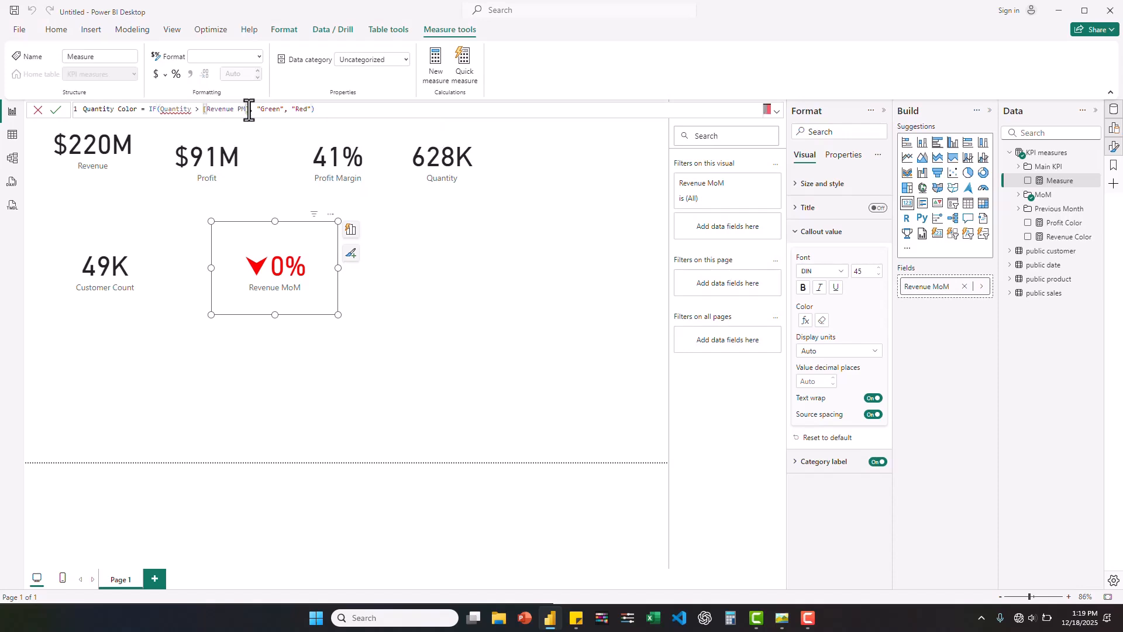
key(BackSpace)
key(BackSpace)
key(BackSpace)
key(BackSpace)
key(BackSpace)
key(BackSpace)
key(BackSpace)
key(BackSpace)
key(BackSpace)
key(BackSpace)
key(BackSpace)
key(BackSpace)
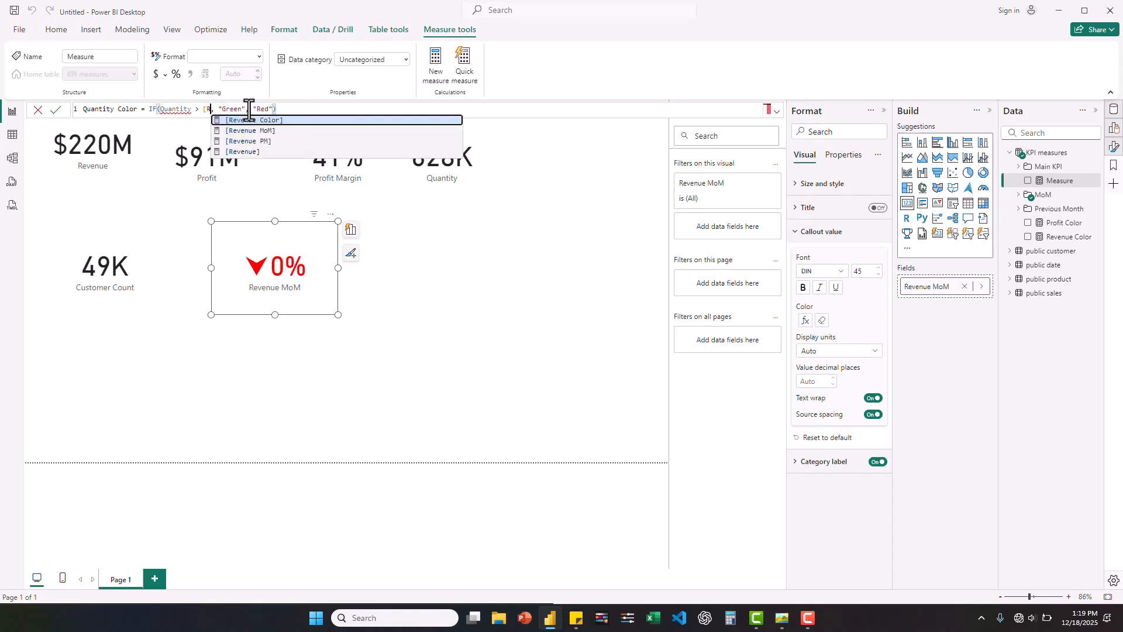
text(Quan)
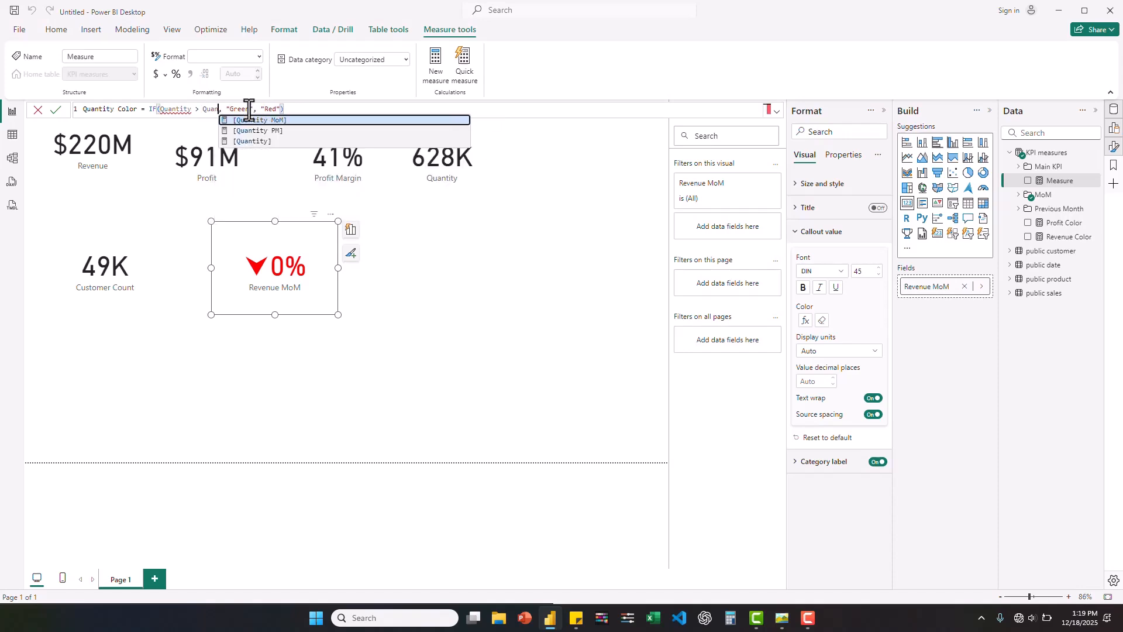
click(277, 130)
- Enclose the first Quantity operand in square brackets so the condition reads [Quantity] > [Quantity PM]
click(194, 110)
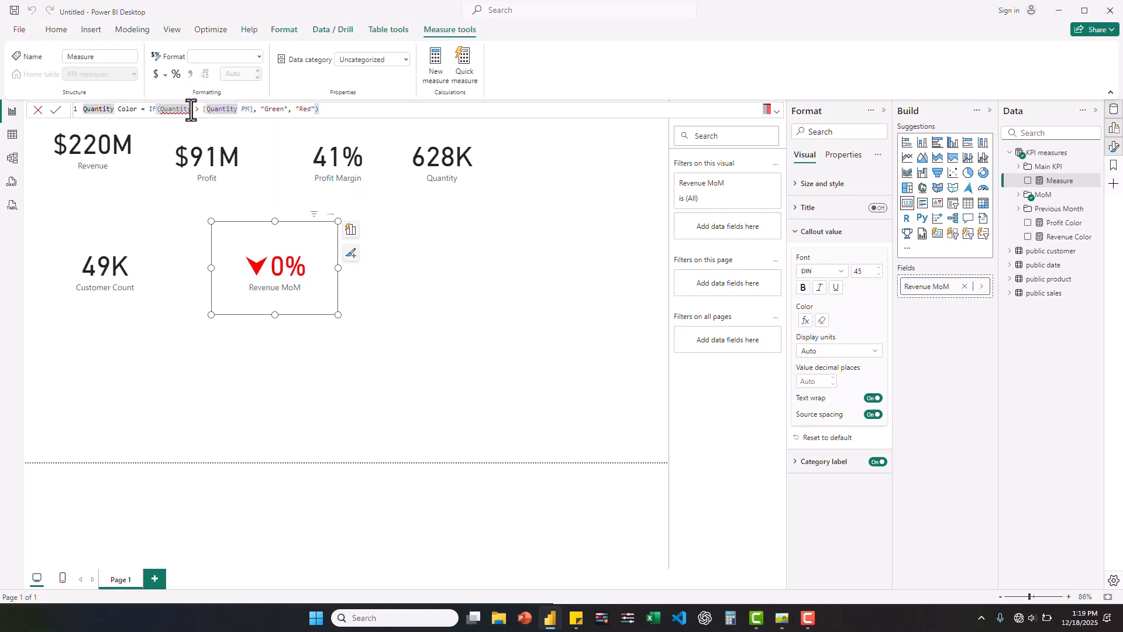
text(] > )
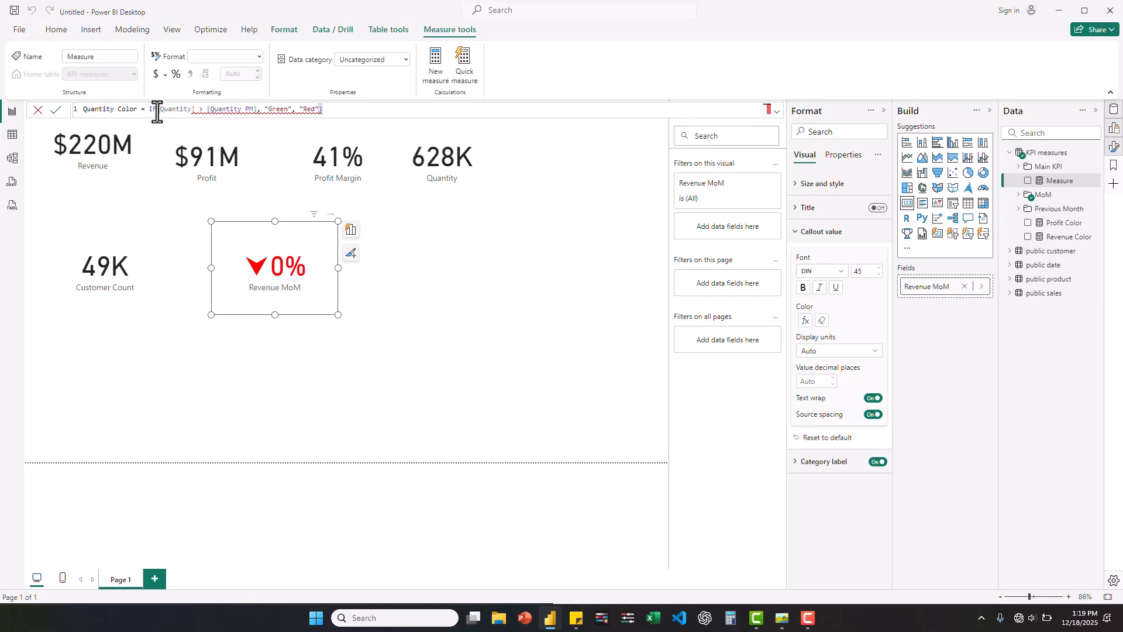
text([)
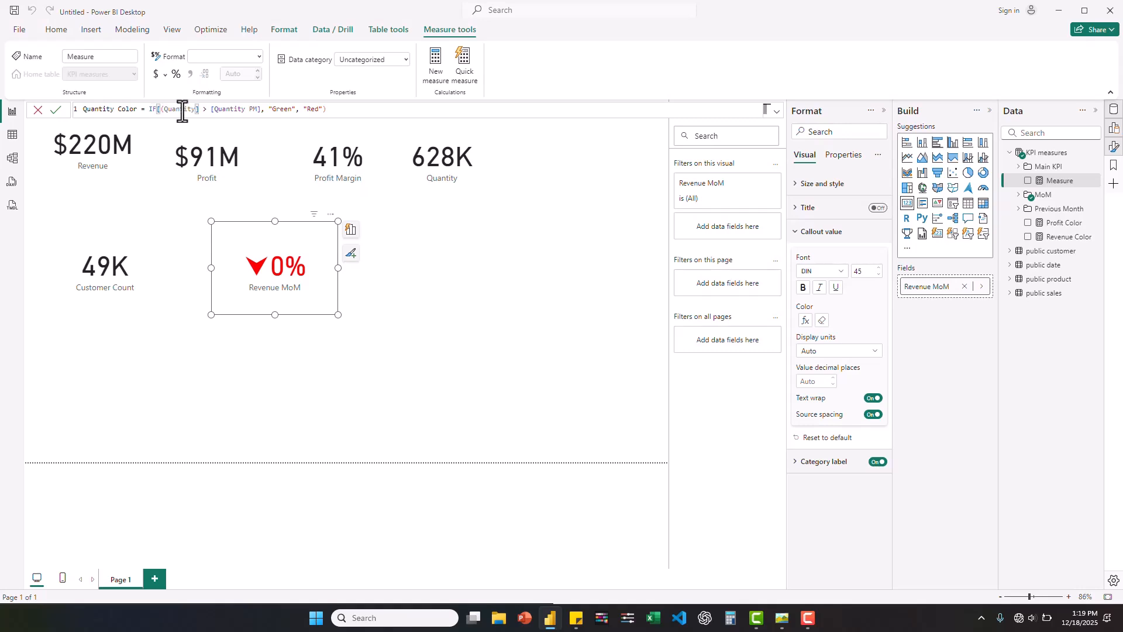
- Re-enter the first operand so Quantity Color's IF condition reads [Quantity] > [Quantity PM], and commit the measure
key(BackSpace)
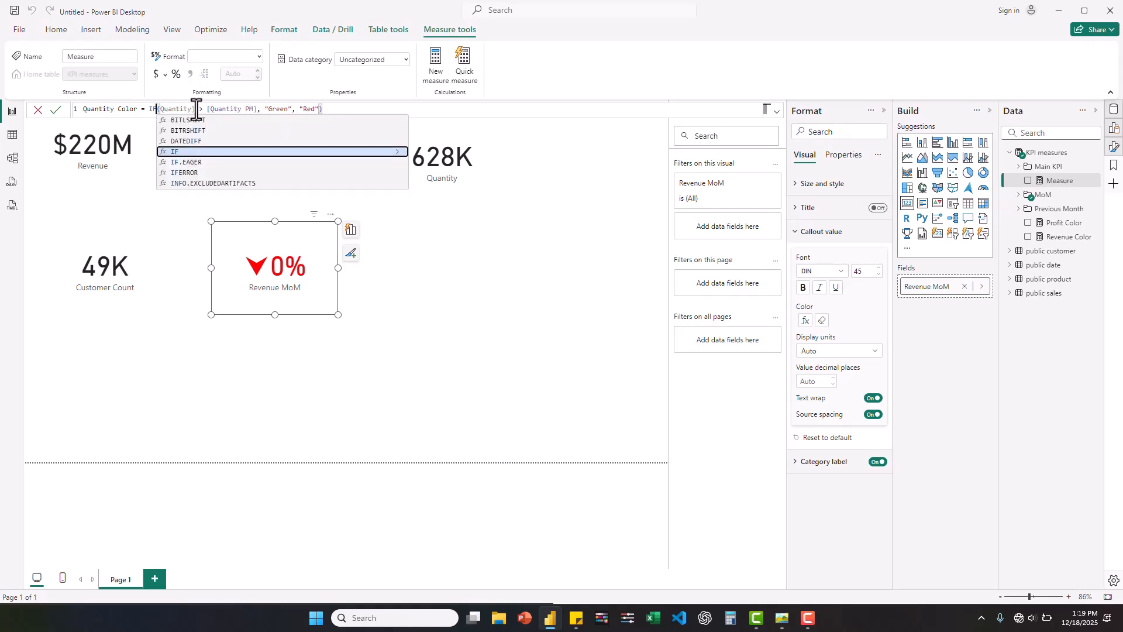
double_click(167, 110)
key(BackSpace)
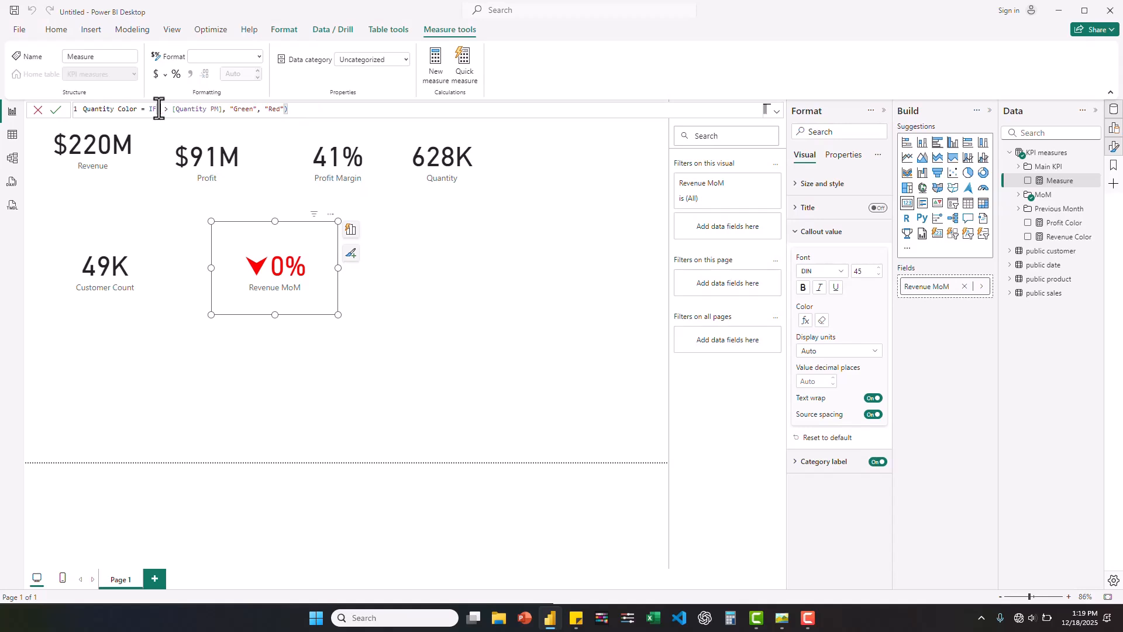
text([)
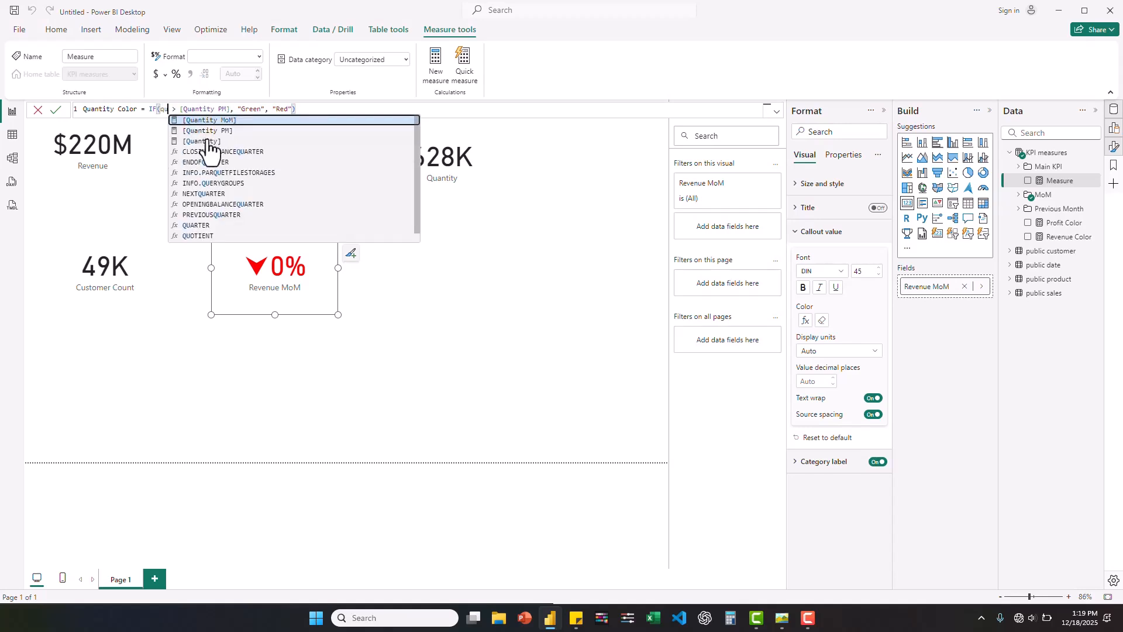
click(234, 131)
click(298, 112)
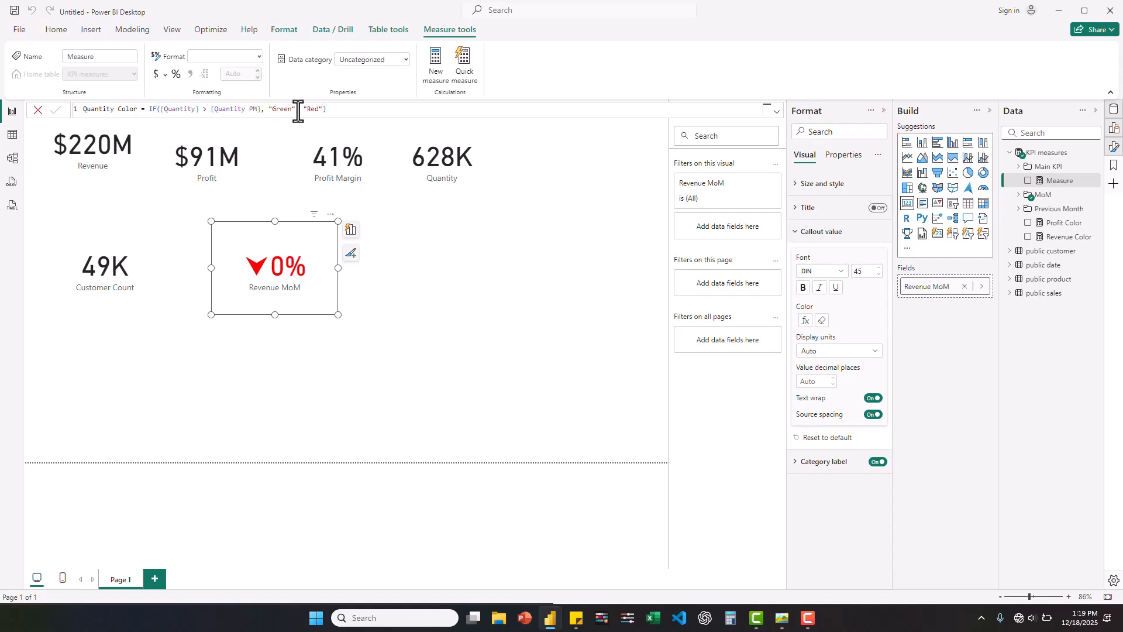
key(Return)
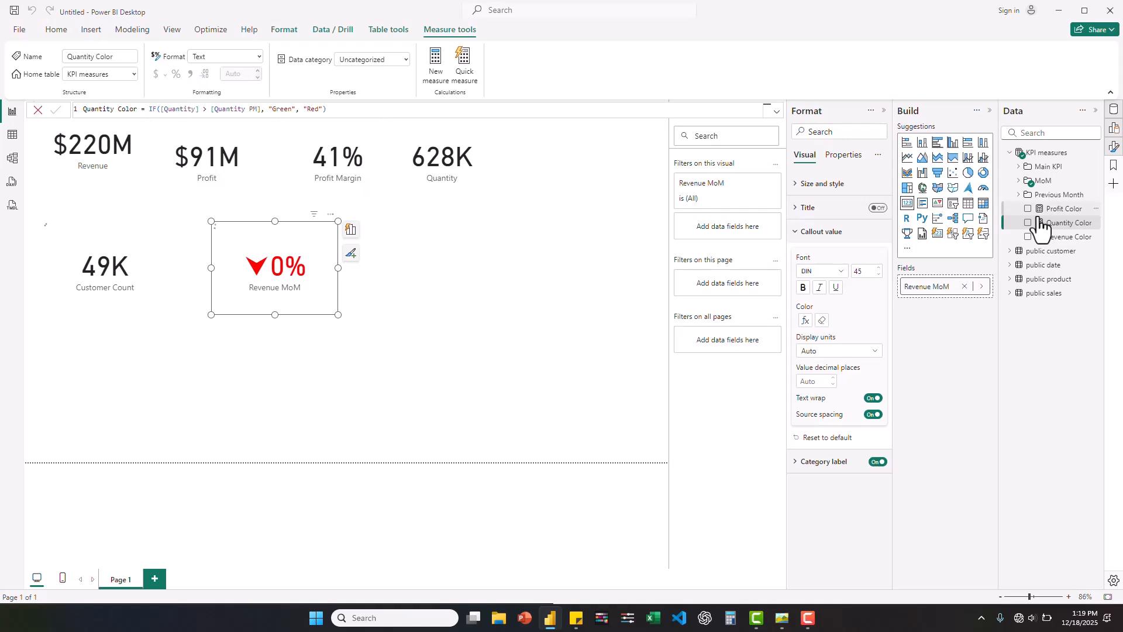
- In the Model view, group the Profit Color, Quantity Color and Revenue Color measures into a display folder named Color
click(12, 160)
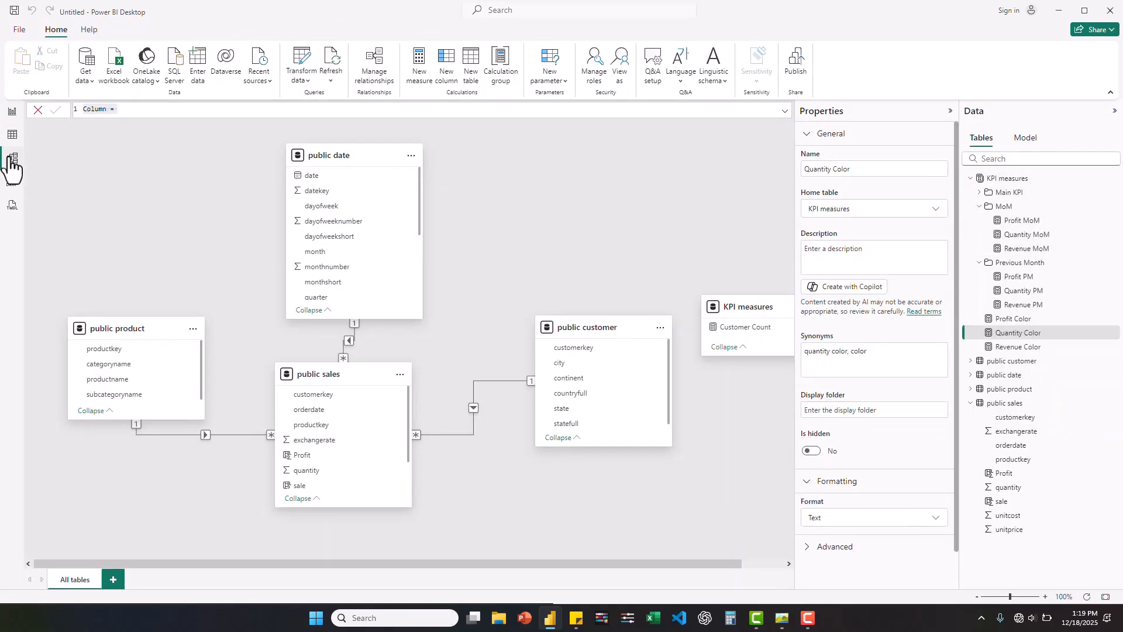
click(979, 206)
click(979, 220)
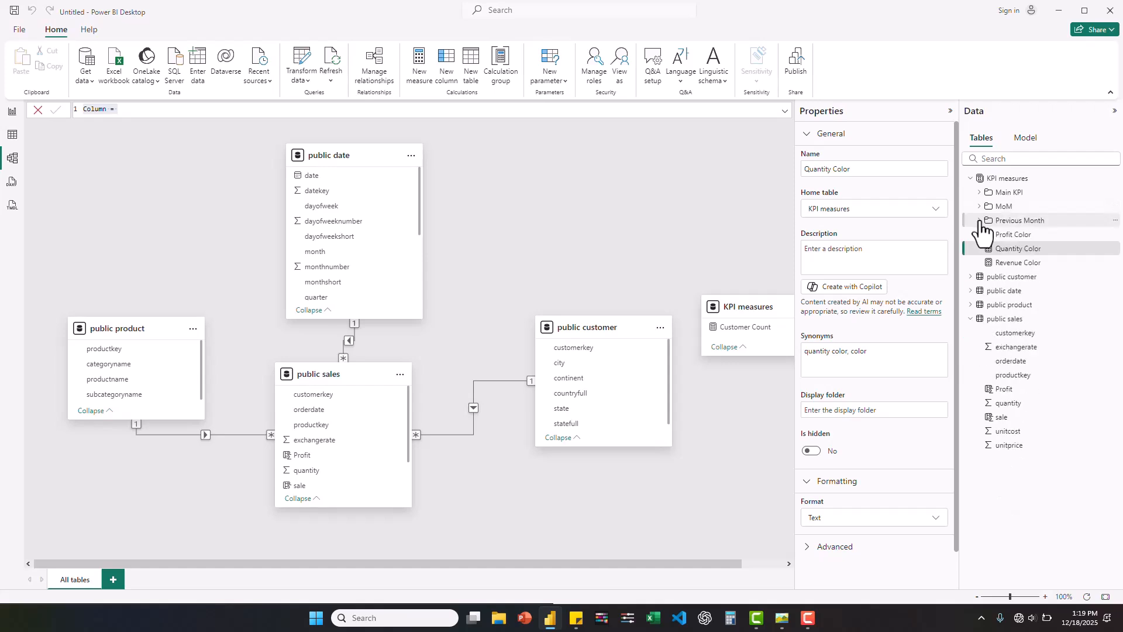
click(1014, 234)
shift+click(1019, 262)
click(836, 325)
text(Color)
key(Return)
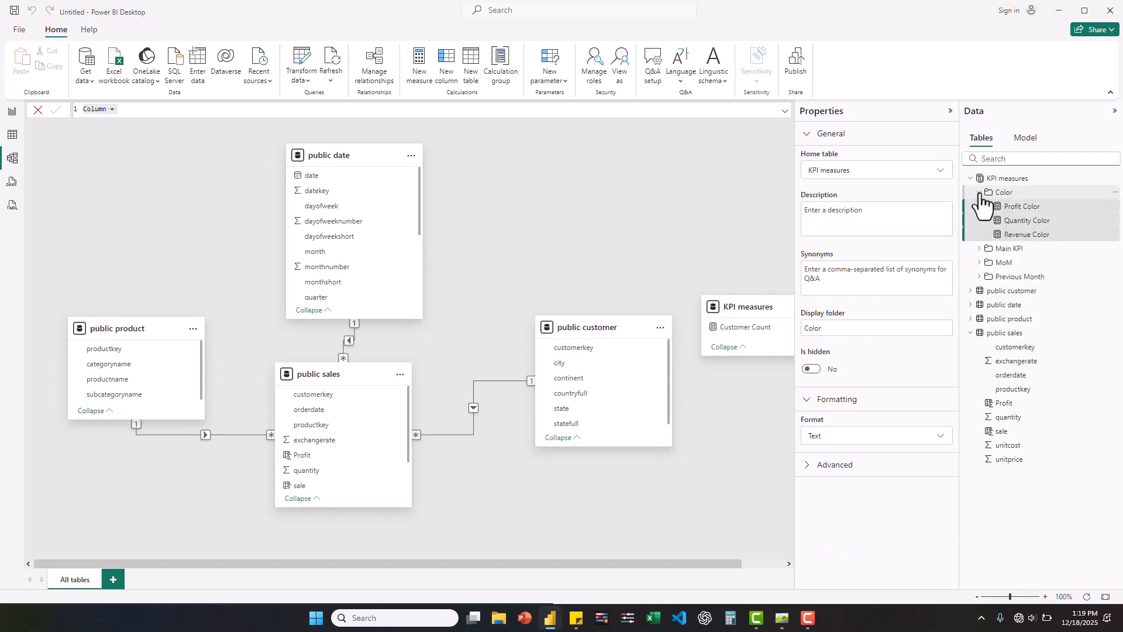
click(980, 193)
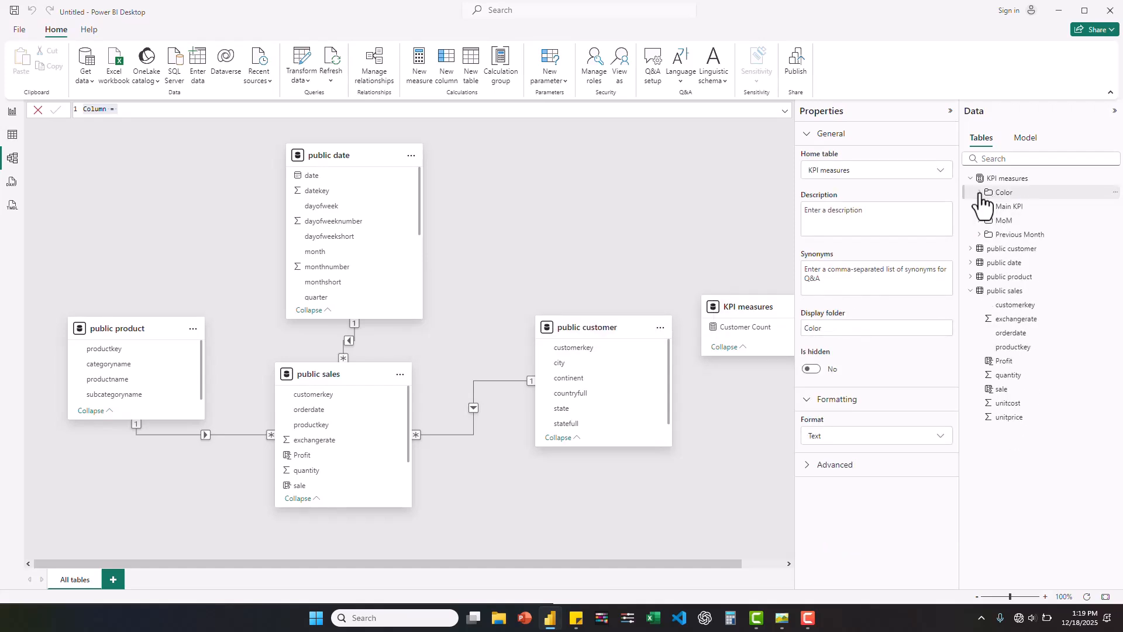
- Back on the report page, shrink the Revenue MoM card and shift the Customer Count card to the canvas's left edge
click(12, 112)
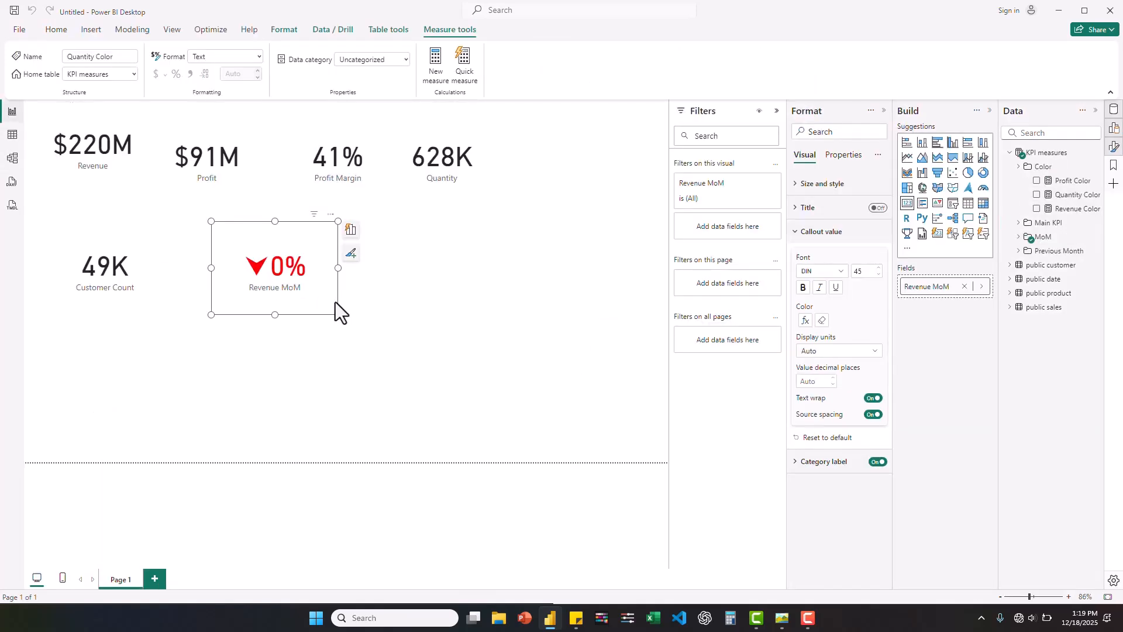
drag(338, 315, 286, 264)
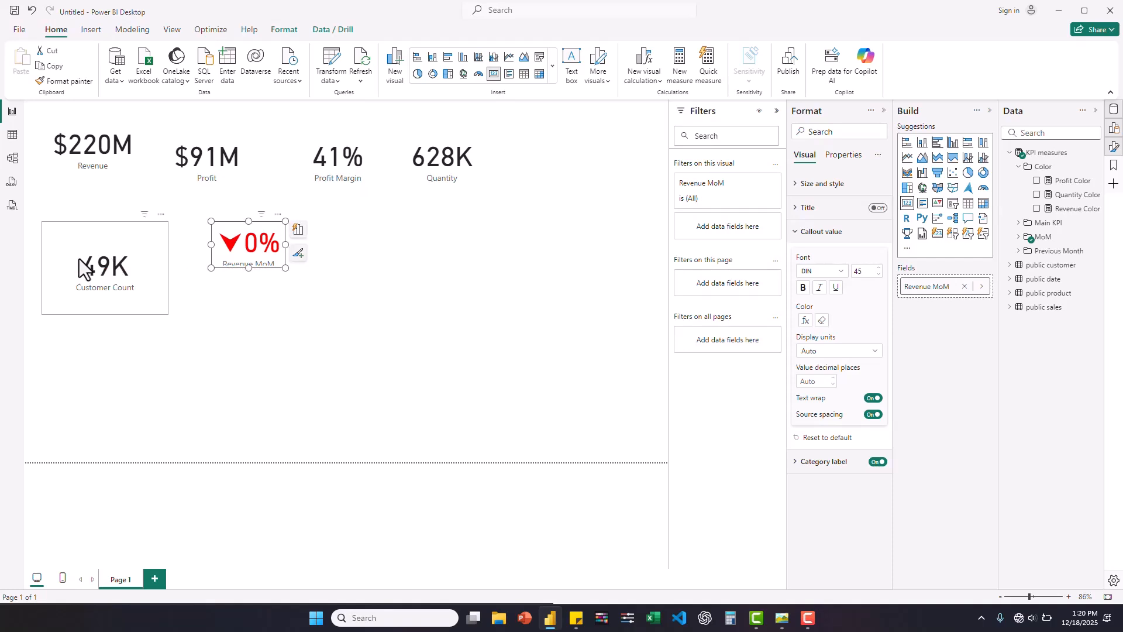
drag(85, 270, 69, 268)
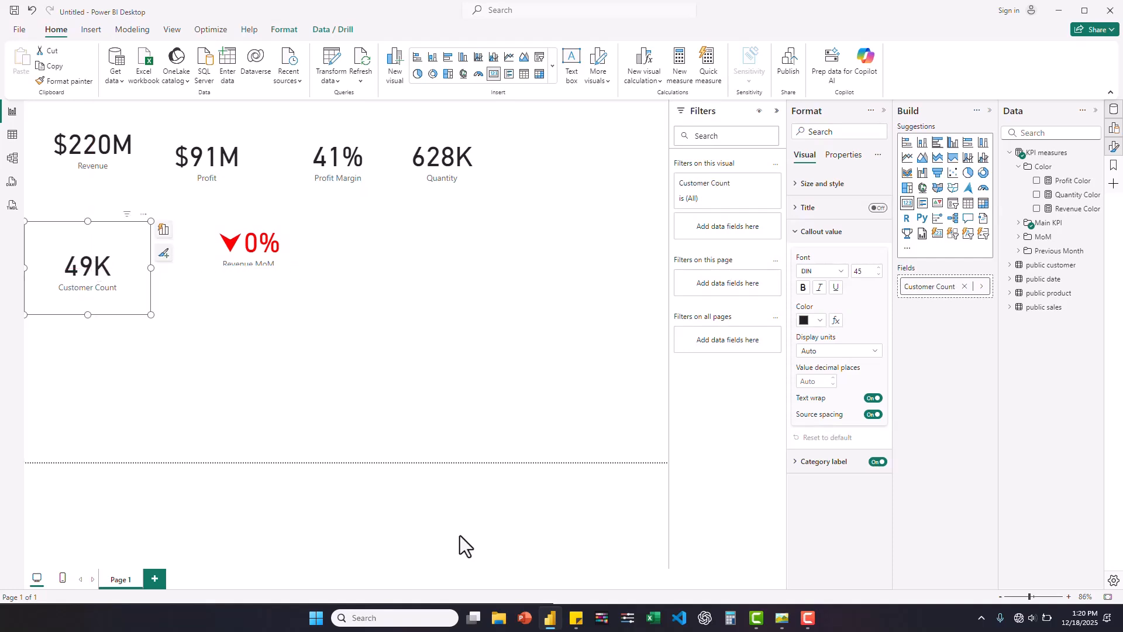
- Check the contosoYttest.jpg dashboard image, switch to PowerPoint and create a blank presentation with the slide layout set to Blank
click(782, 619)
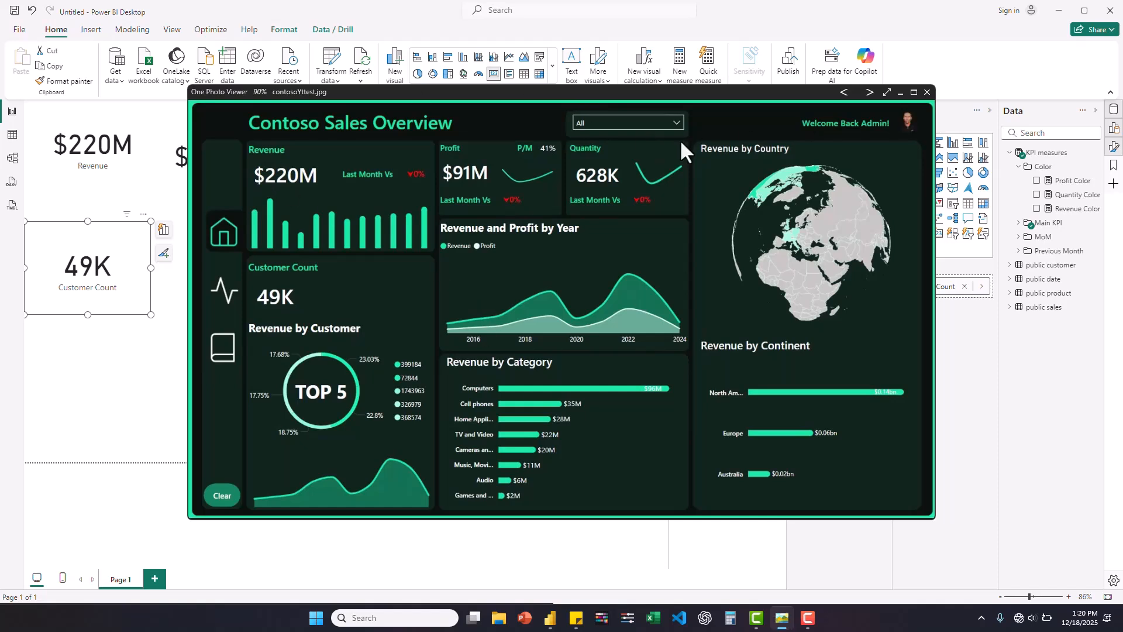
click(526, 619)
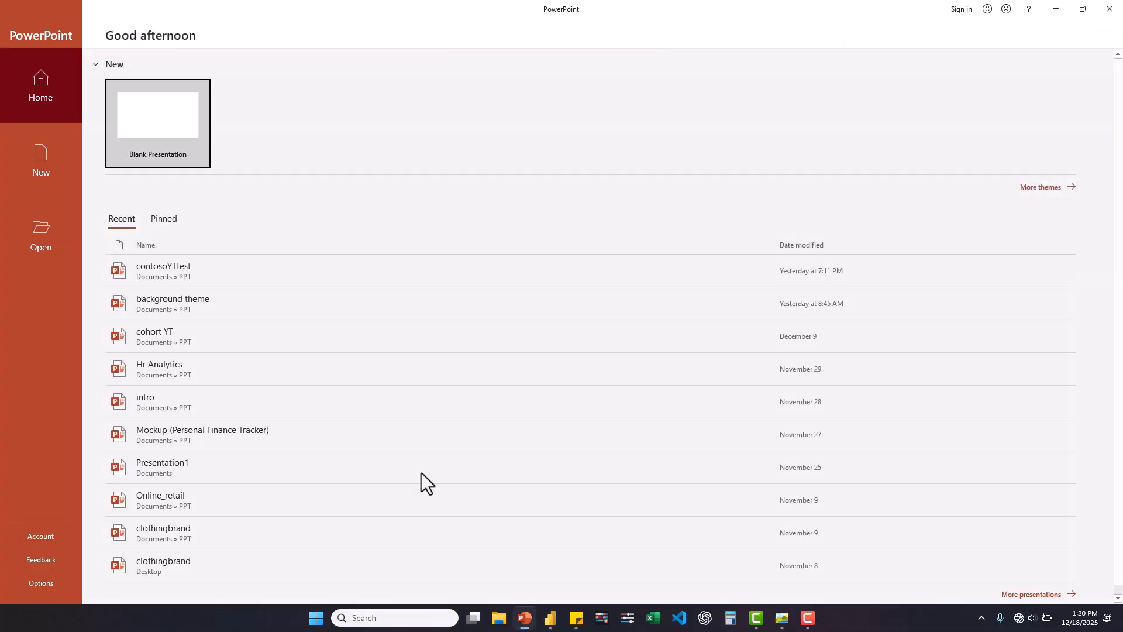
click(178, 128)
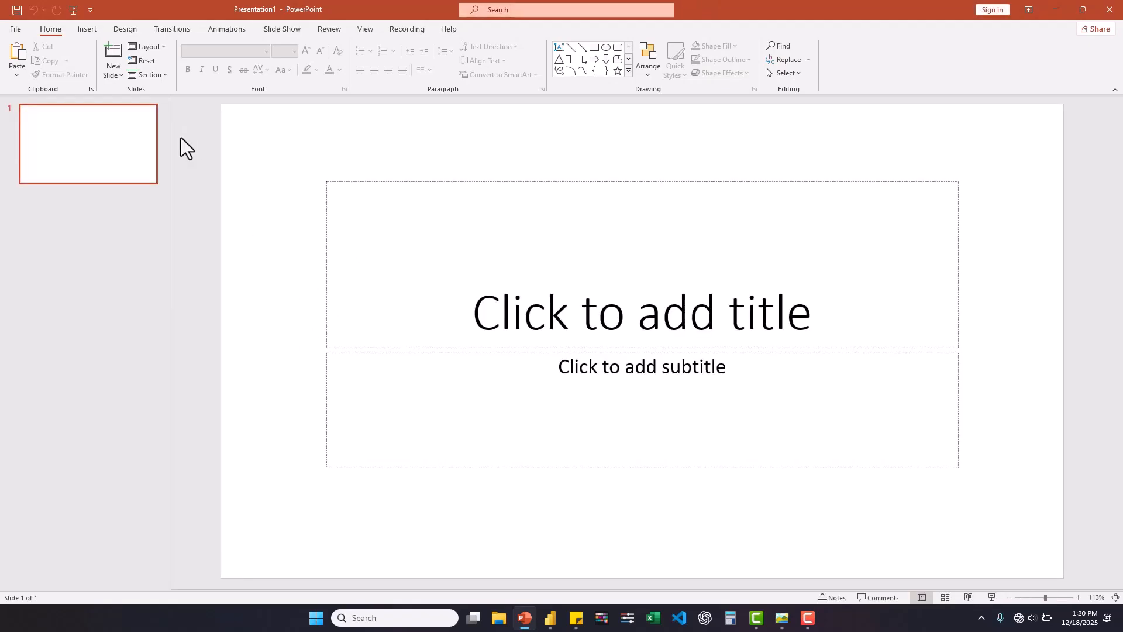
click(149, 51)
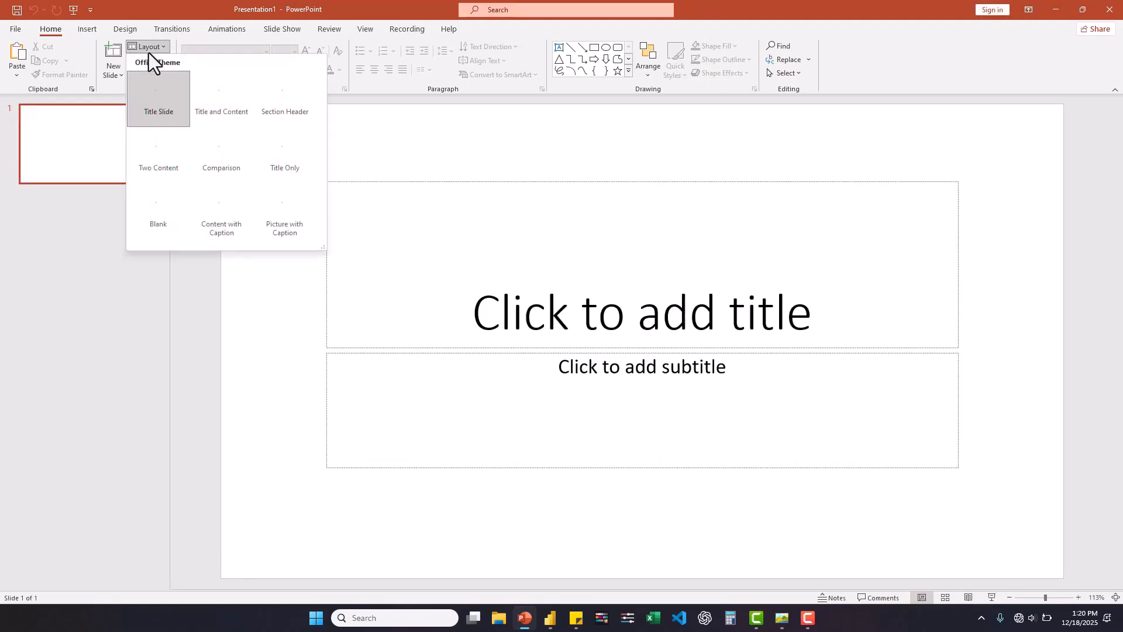
click(177, 199)
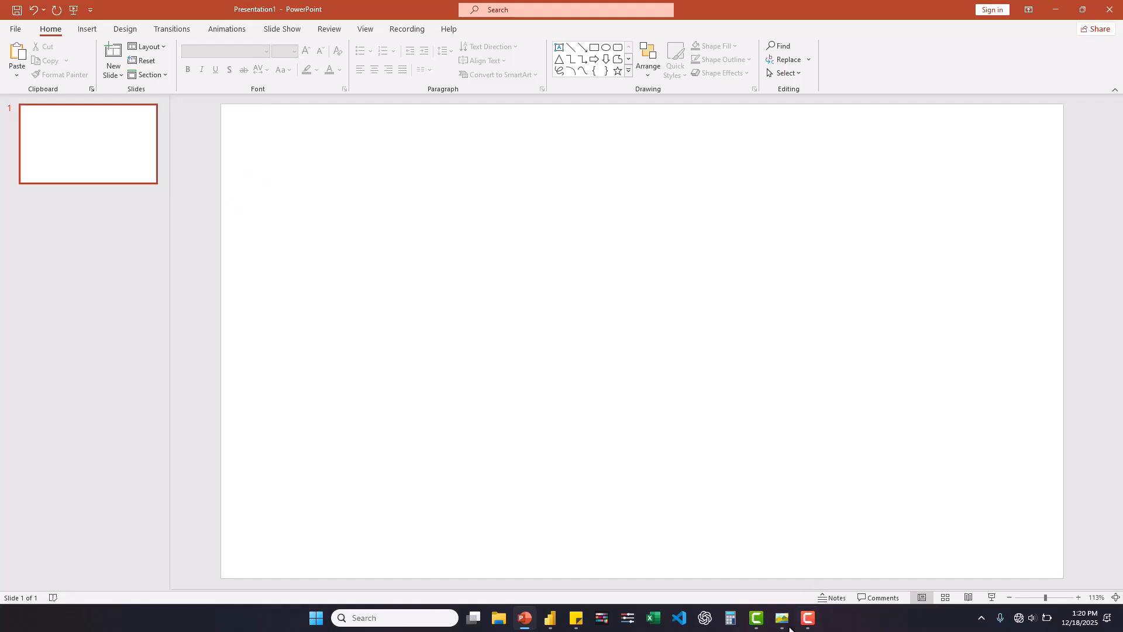
- Bring up the contosoYttest.jpg dashboard image over the blank slide and open the small utility window beside it
click(783, 619)
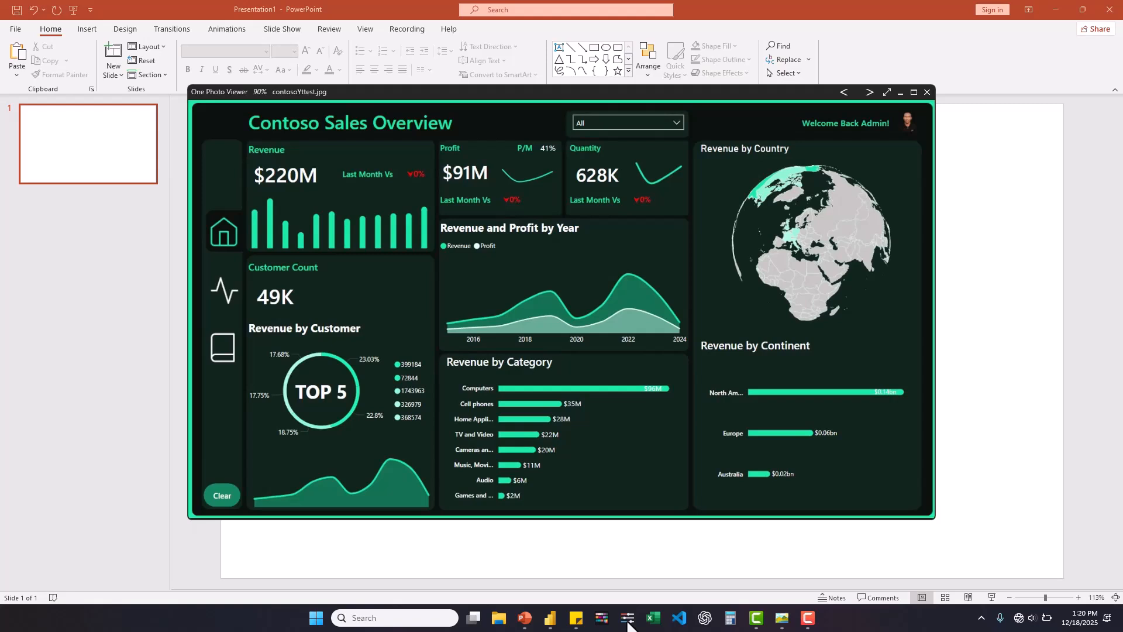
click(627, 620)
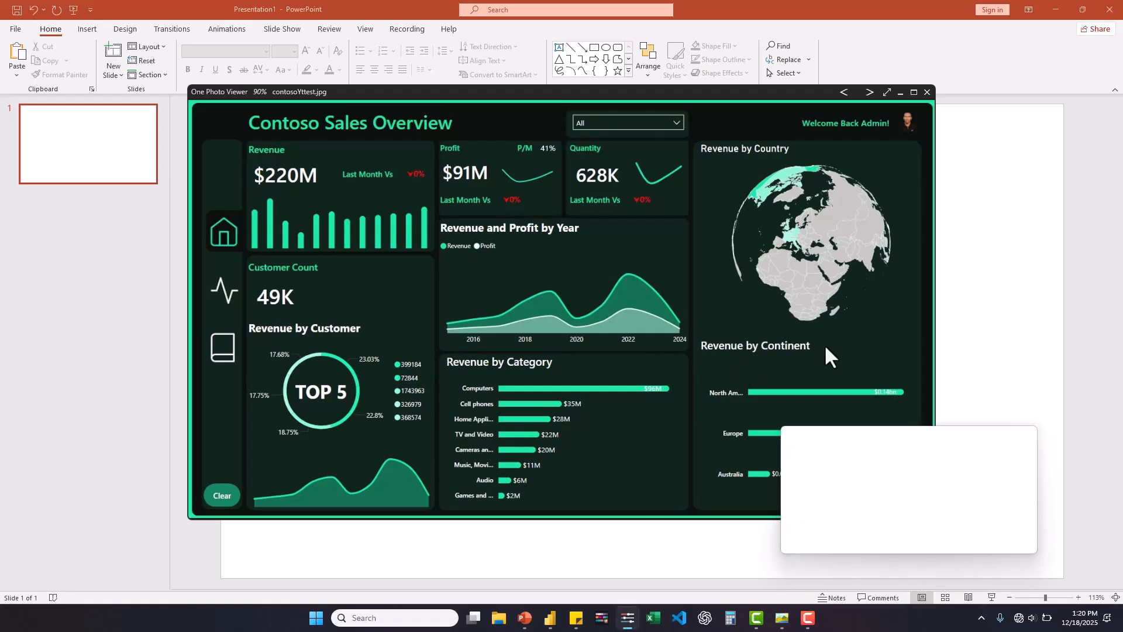
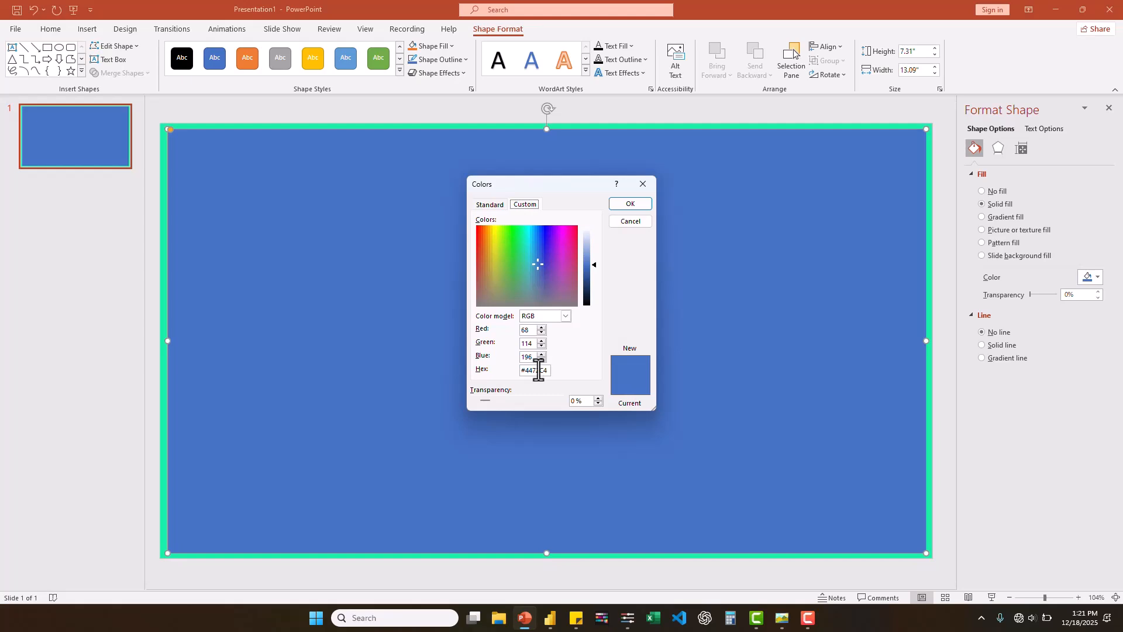
- Apply the #0C100F fill to the large rectangle and sample the Revenue card's background color from the dashboard image with the color picker
click(630, 204)
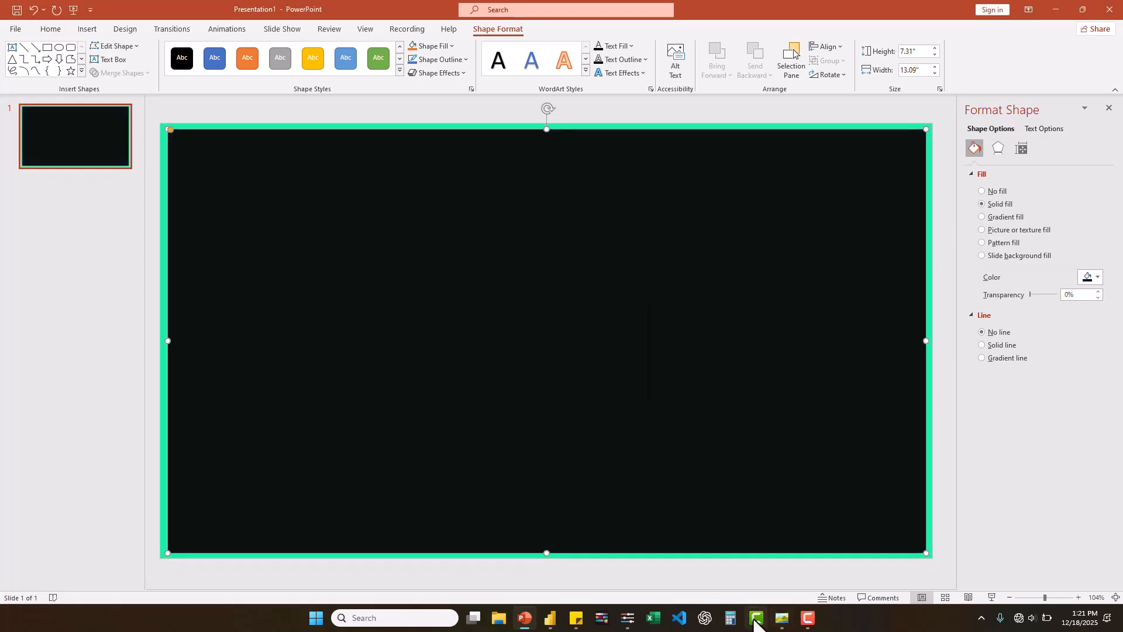
mouse_move(754, 623)
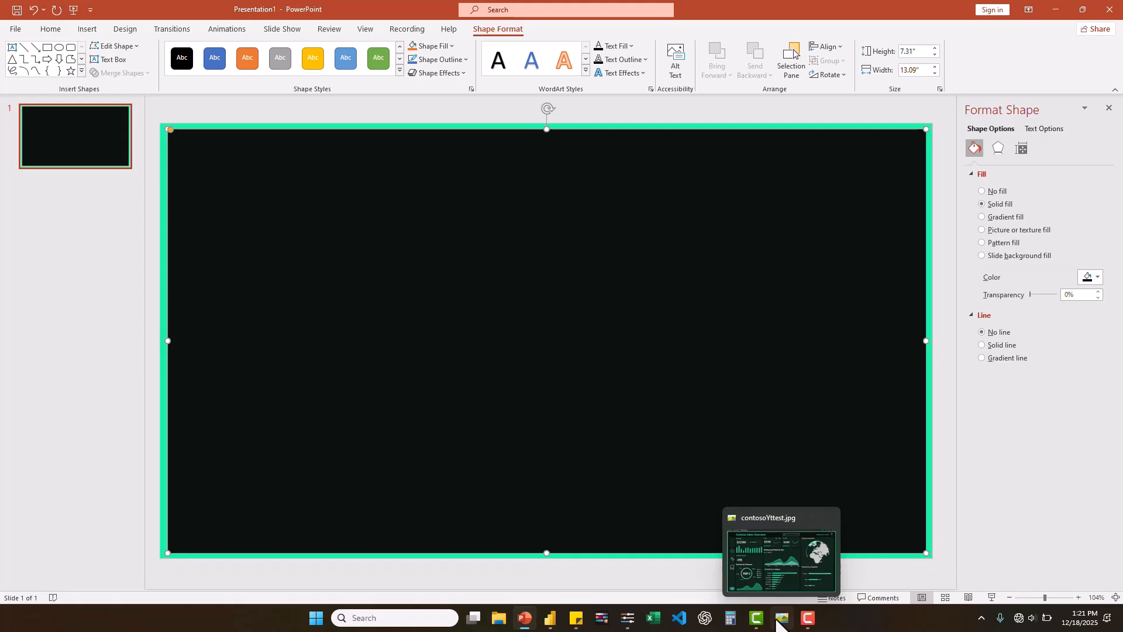
click(781, 619)
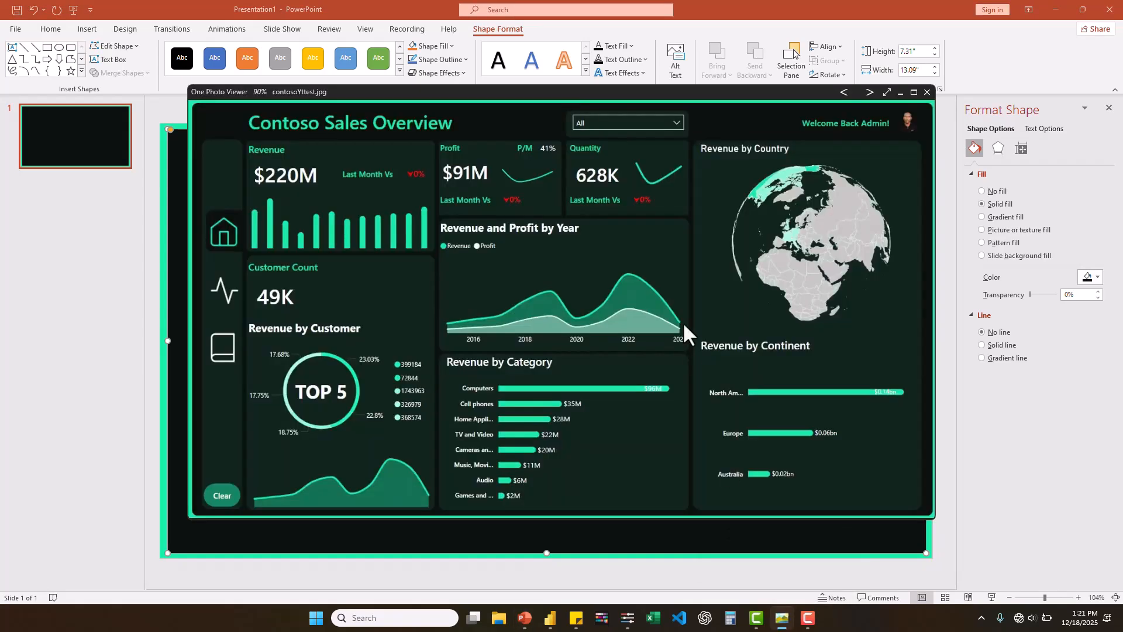
click(627, 618)
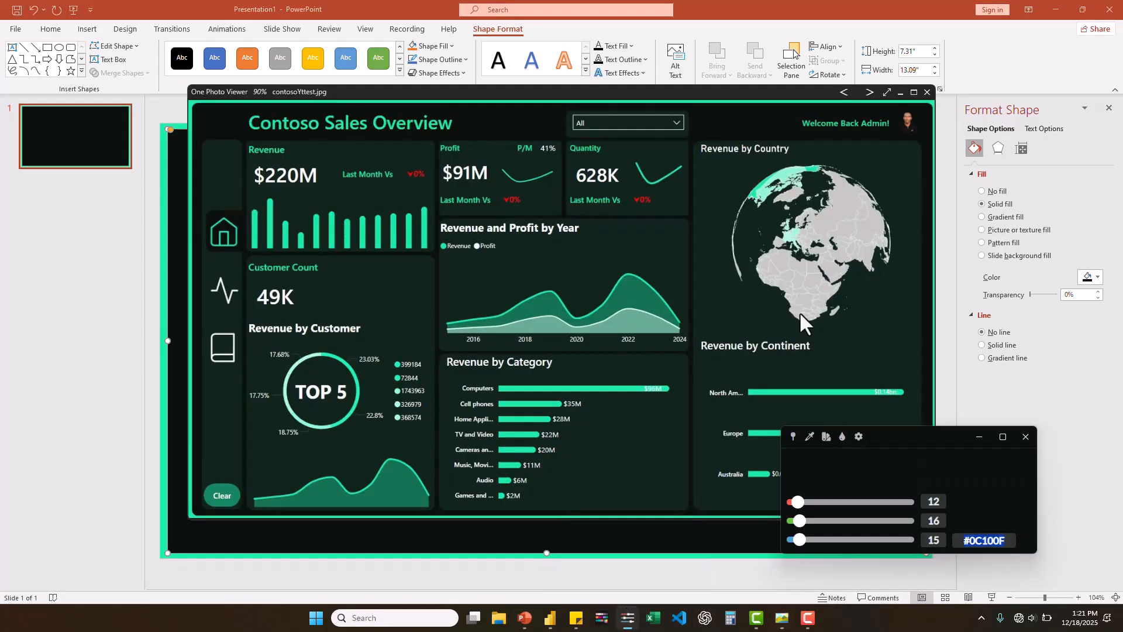
click(810, 437)
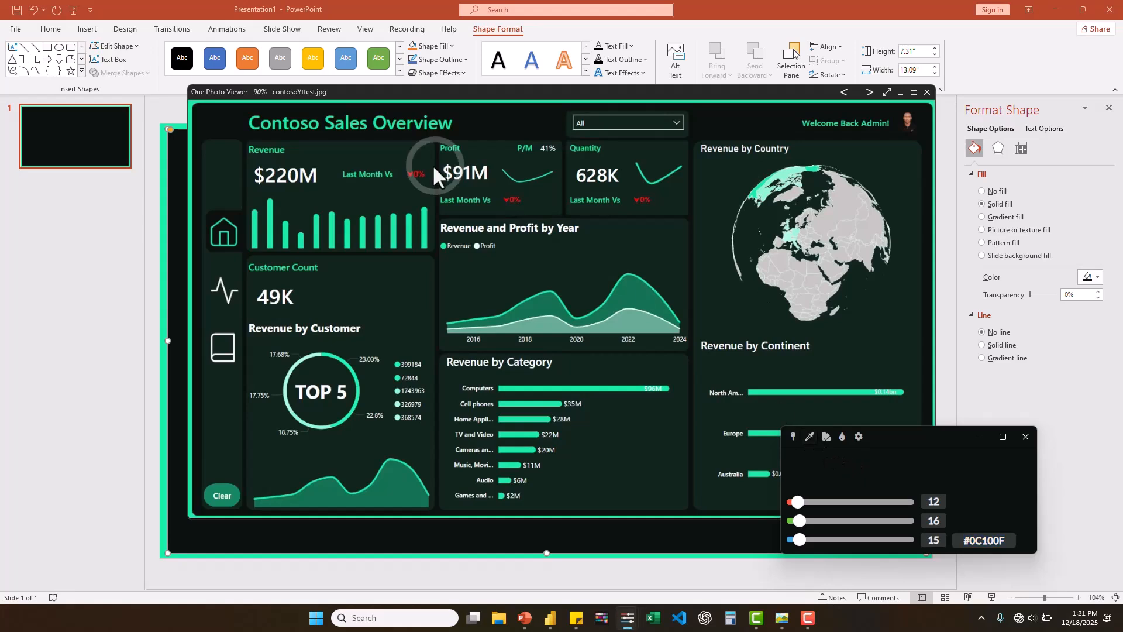
click(326, 158)
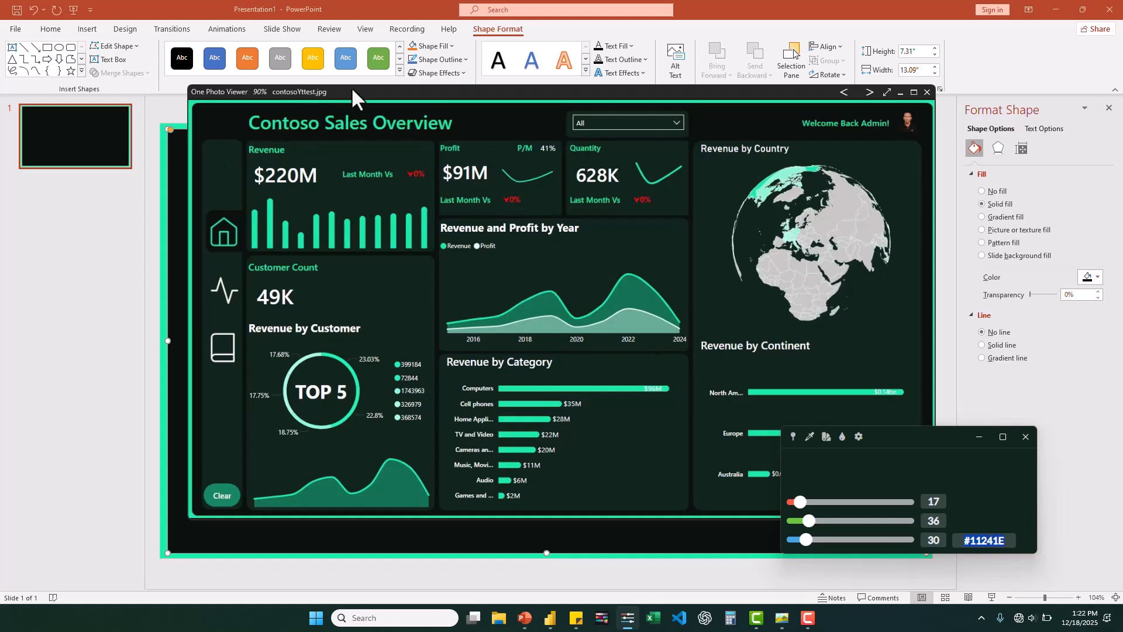
click(902, 92)
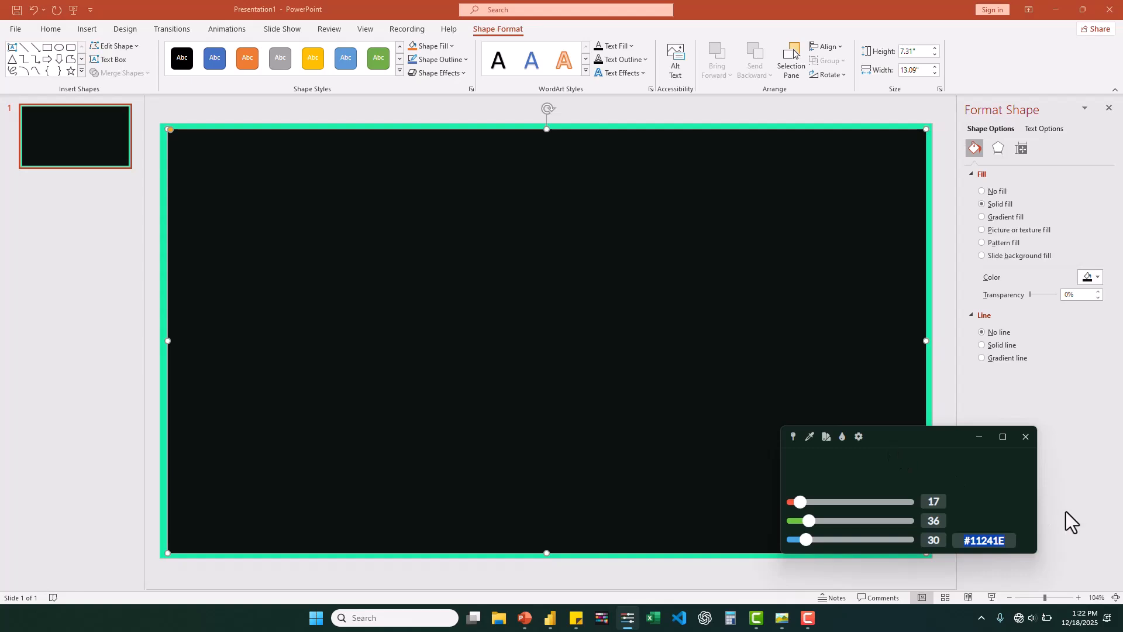
drag(927, 433, 1047, 524)
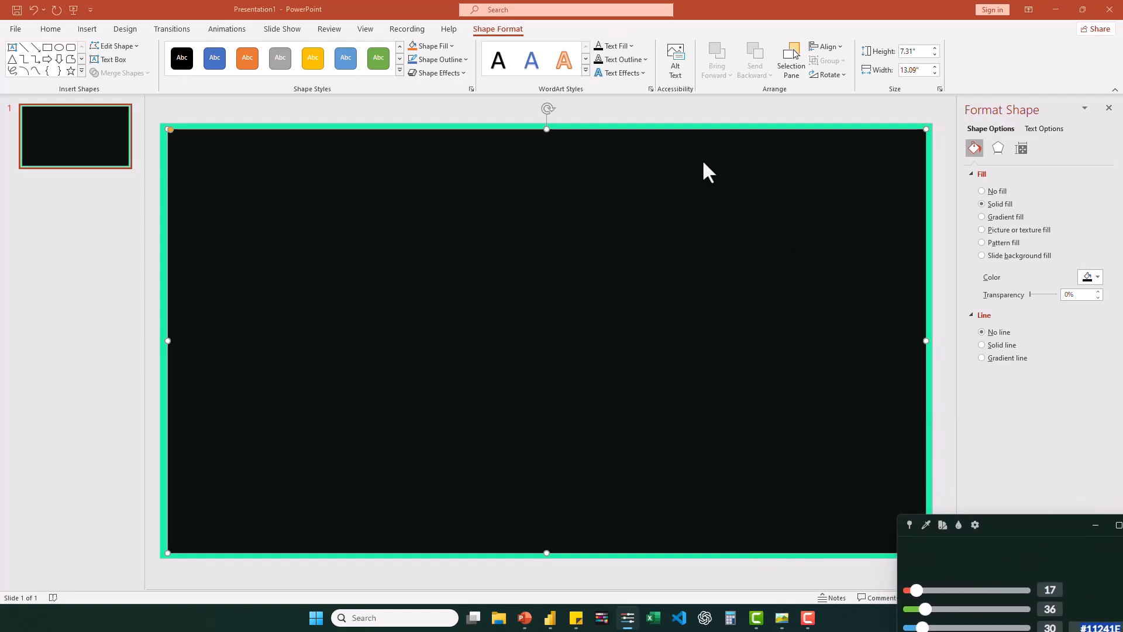
- Draw a rounded rectangle about 3.15" wide and 2.32" high near the slide's upper left, with slightly rounded corners and no outline
click(68, 47)
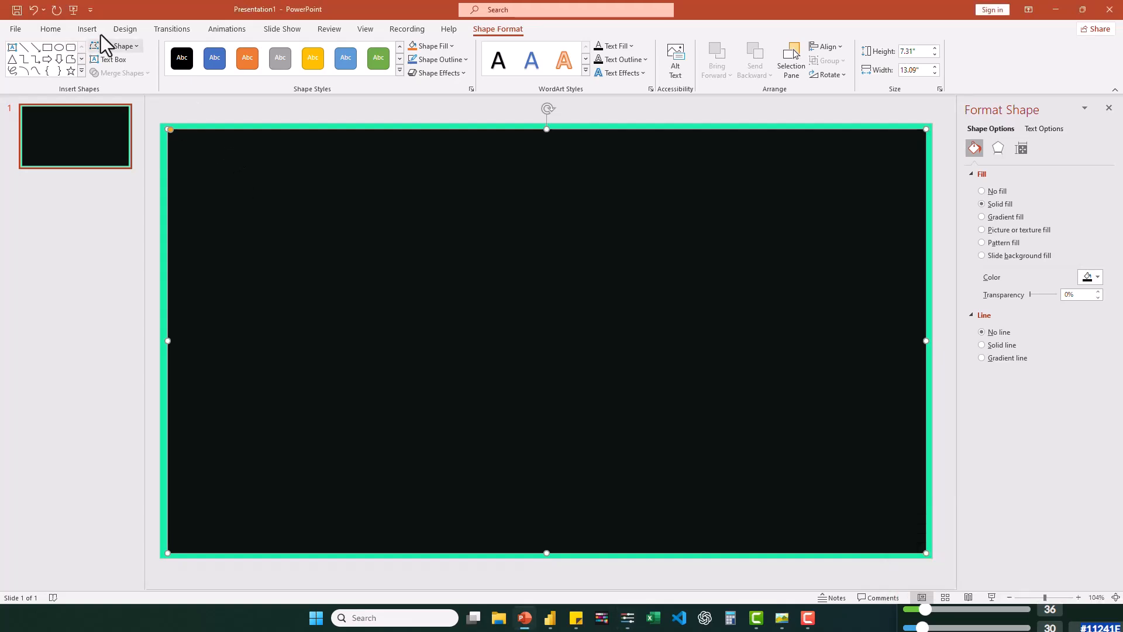
click(71, 49)
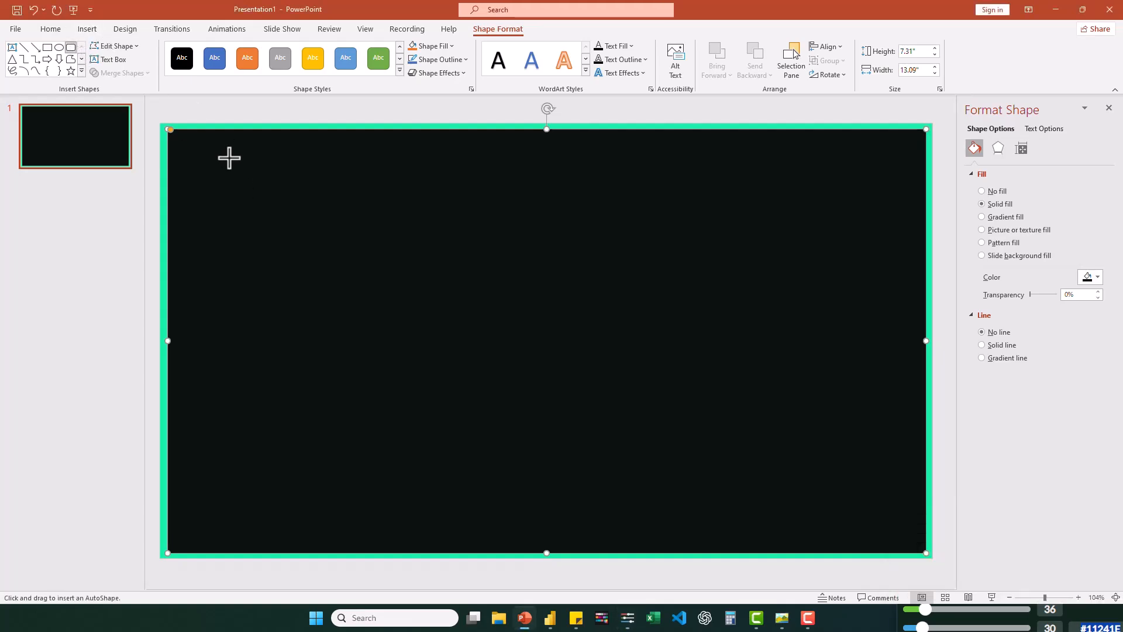
drag(230, 158, 411, 292)
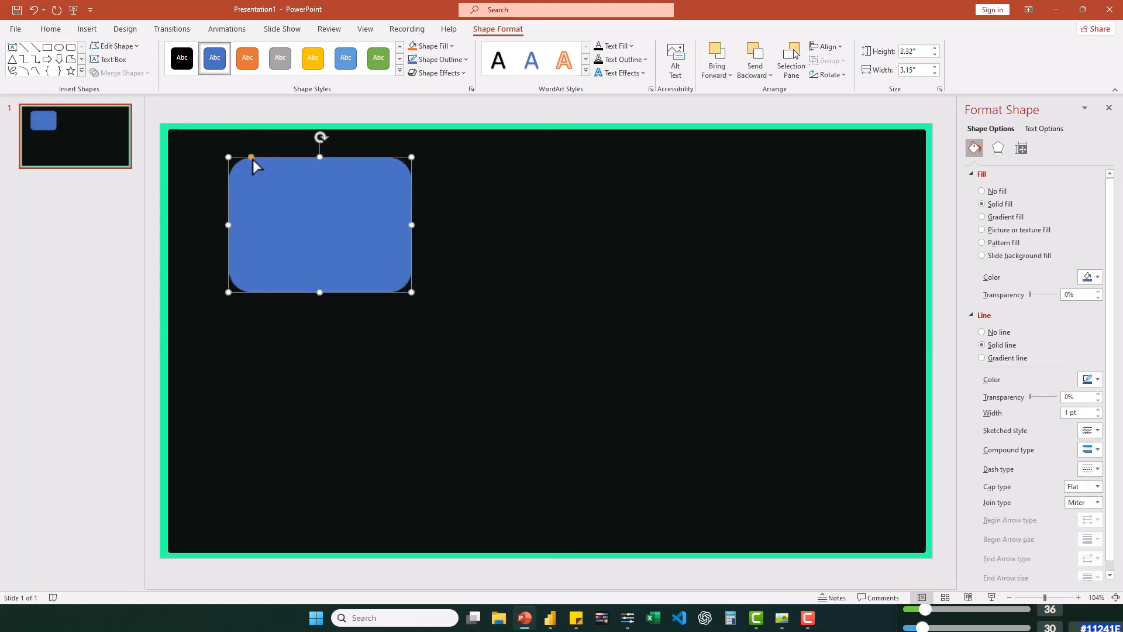
drag(252, 157, 234, 159)
click(468, 61)
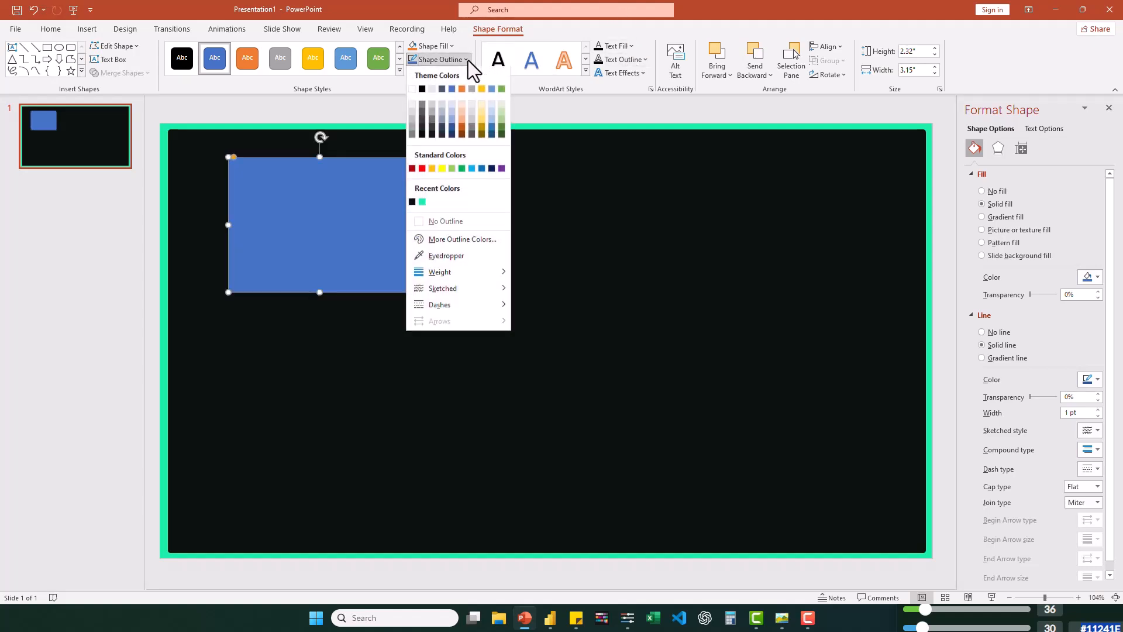
click(457, 223)
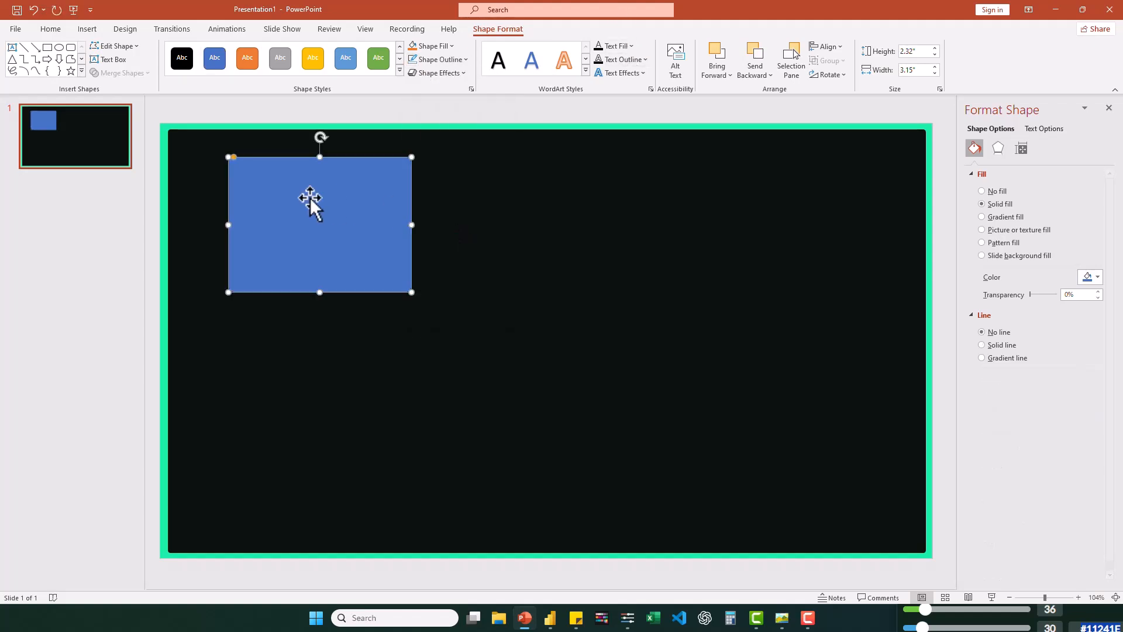
- Fill the new rounded rectangle with the custom color #11241E
click(1088, 277)
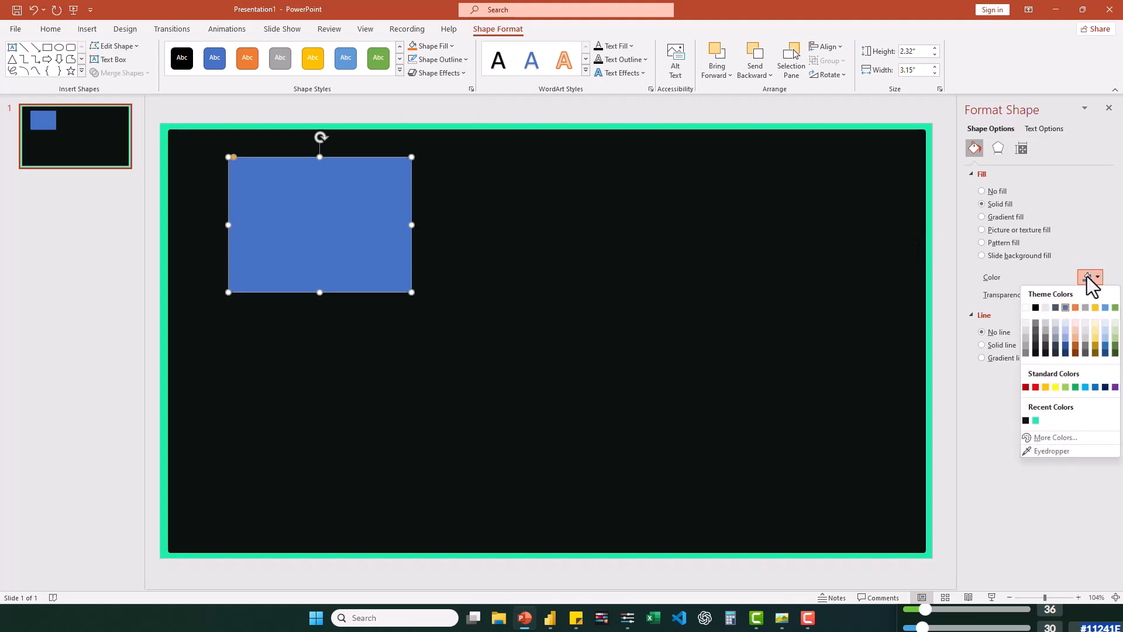
click(1051, 439)
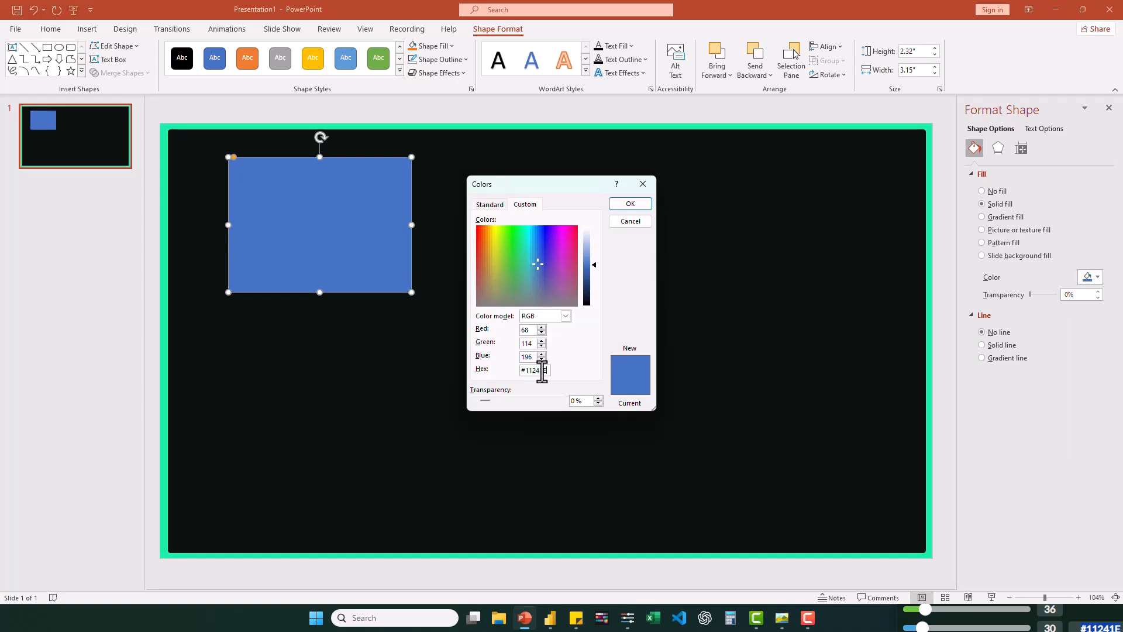
key(Return)
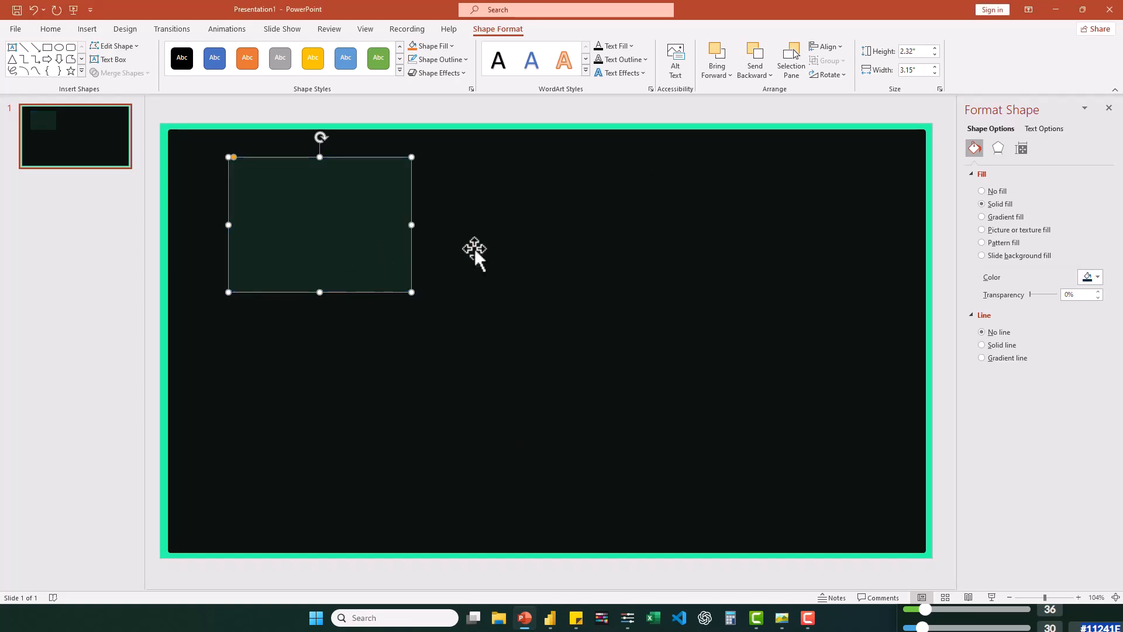
click(476, 248)
- Duplicate the card, place the copy directly to its right and shrink it to about 2.64" wide and 1.28" high
click(325, 226)
key(ctrl+d)
drag(319, 230, 498, 220)
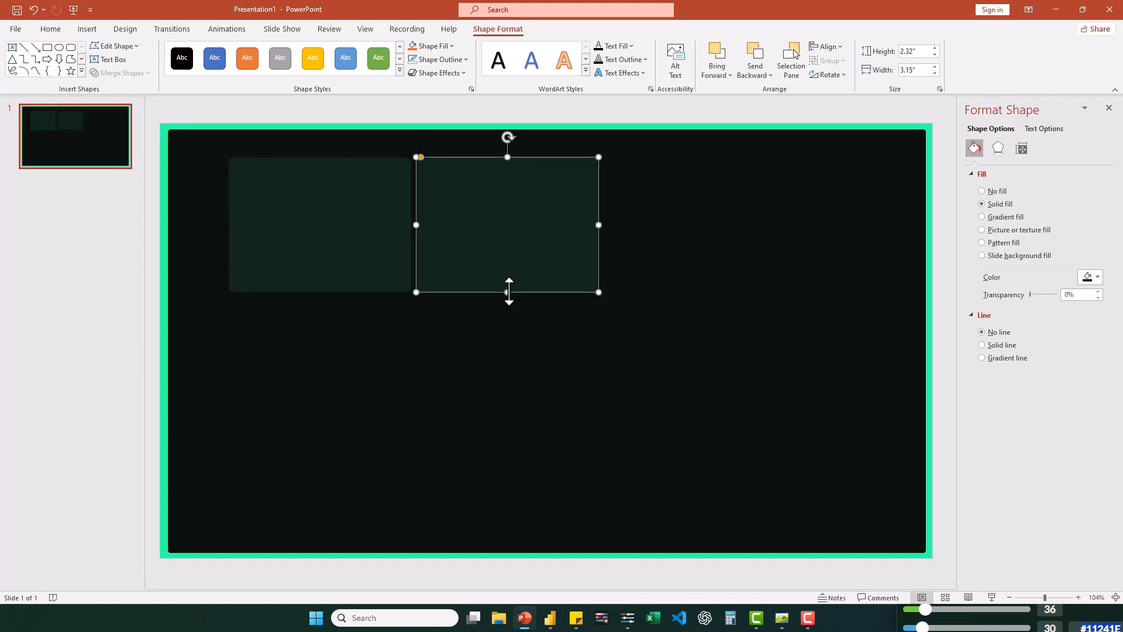
drag(507, 292, 507, 223)
drag(597, 191, 567, 190)
mouse_move(777, 629)
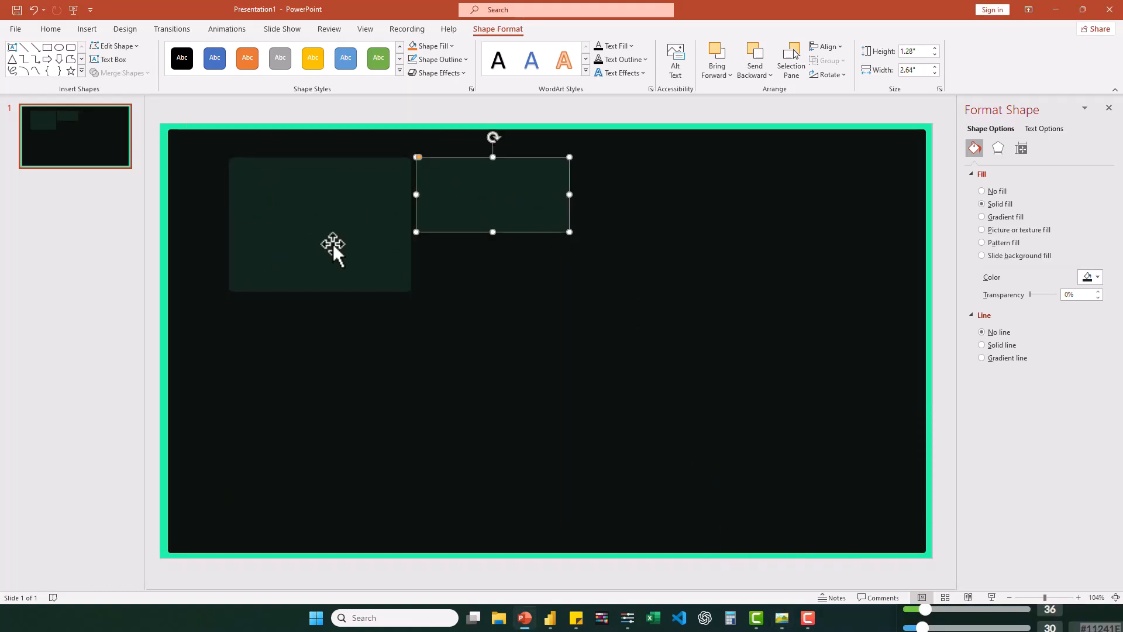
- Shift the small card to the right and enlarge the first card to about 3.62" wide and 2.46" high
click(333, 244)
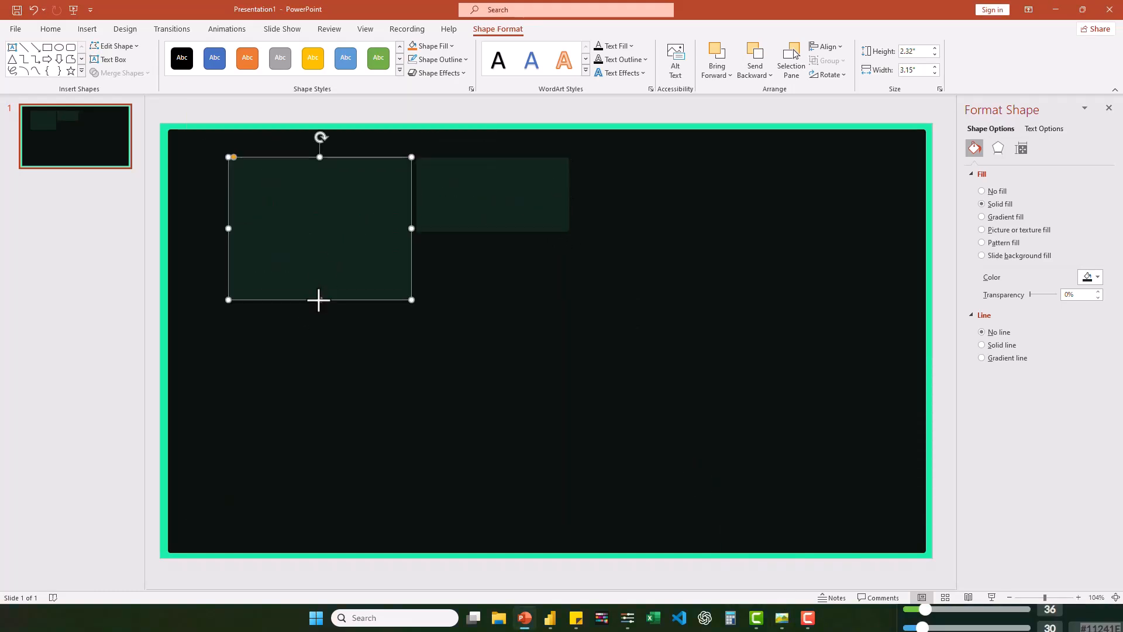
click(782, 625)
click(782, 625)
click(783, 627)
click(782, 626)
drag(479, 196, 506, 196)
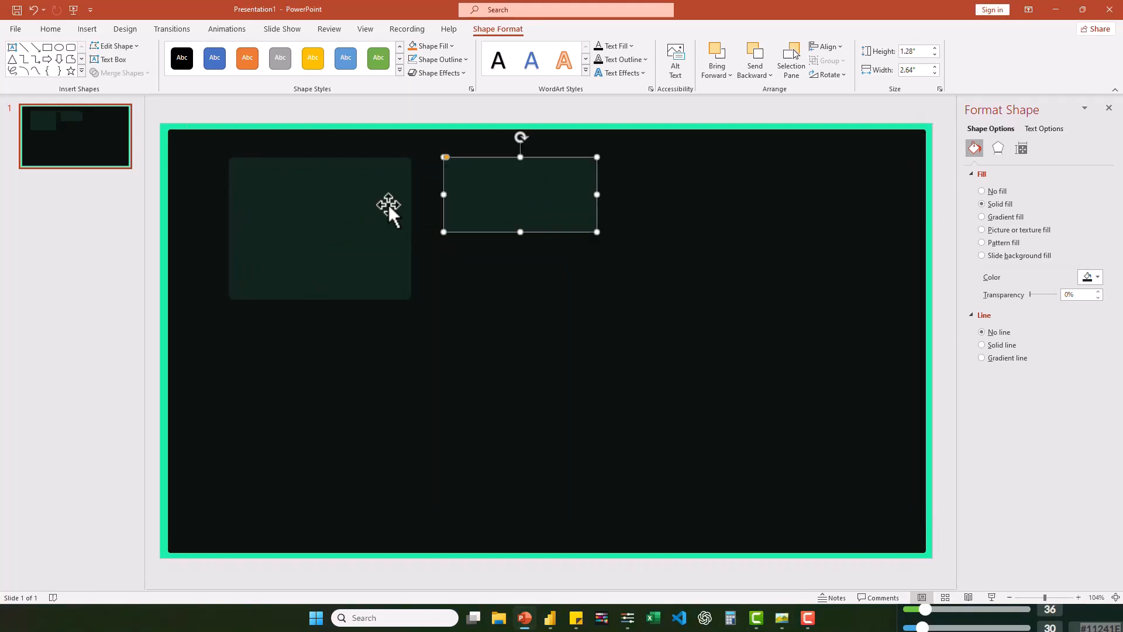
click(388, 205)
drag(412, 229, 437, 234)
drag(497, 215, 714, 194)
click(569, 186)
click(637, 195)
key(Delete)
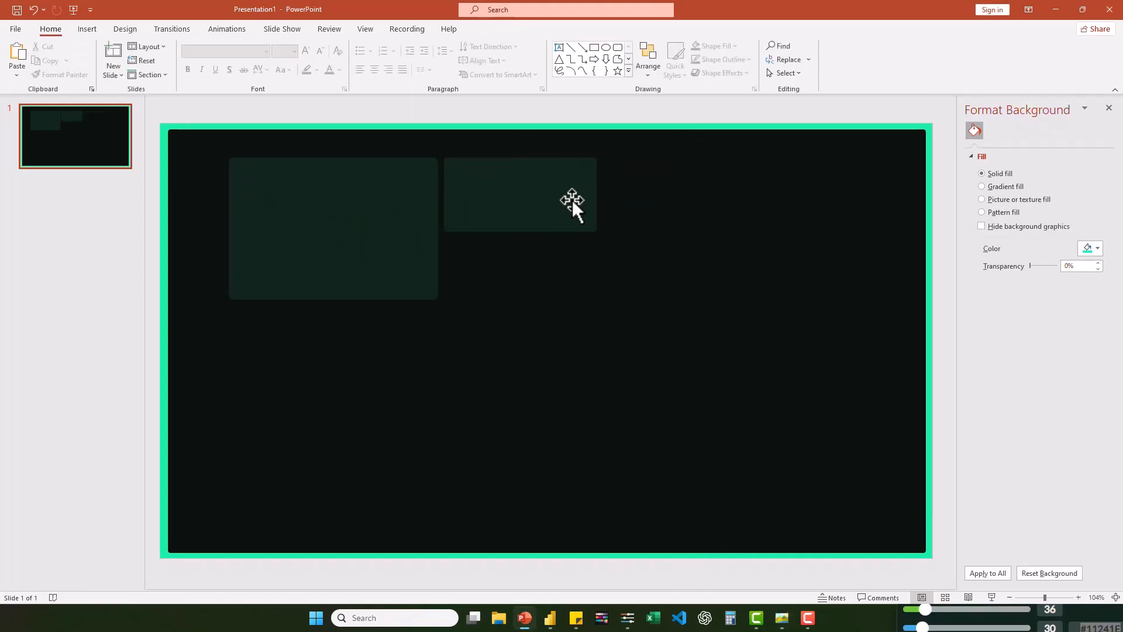
- Narrow the small card, duplicate it beside itself, and shape another copy into a tall card about 3.7" wide along the slide's right side
click(573, 199)
drag(596, 195, 644, 183)
key(ctrl+d)
drag(830, 195, 919, 196)
drag(812, 232, 812, 544)
- Duplicate the first card and fit the copy beneath the two small cards, about 4.41" wide and 2.46" high
click(393, 213)
key(ctrl+d)
drag(306, 246, 699, 314)
- Duplicate the middle card and fit the copy under the first card, matching its width and reaching the bottom of the tall card
key(ctrl+d)
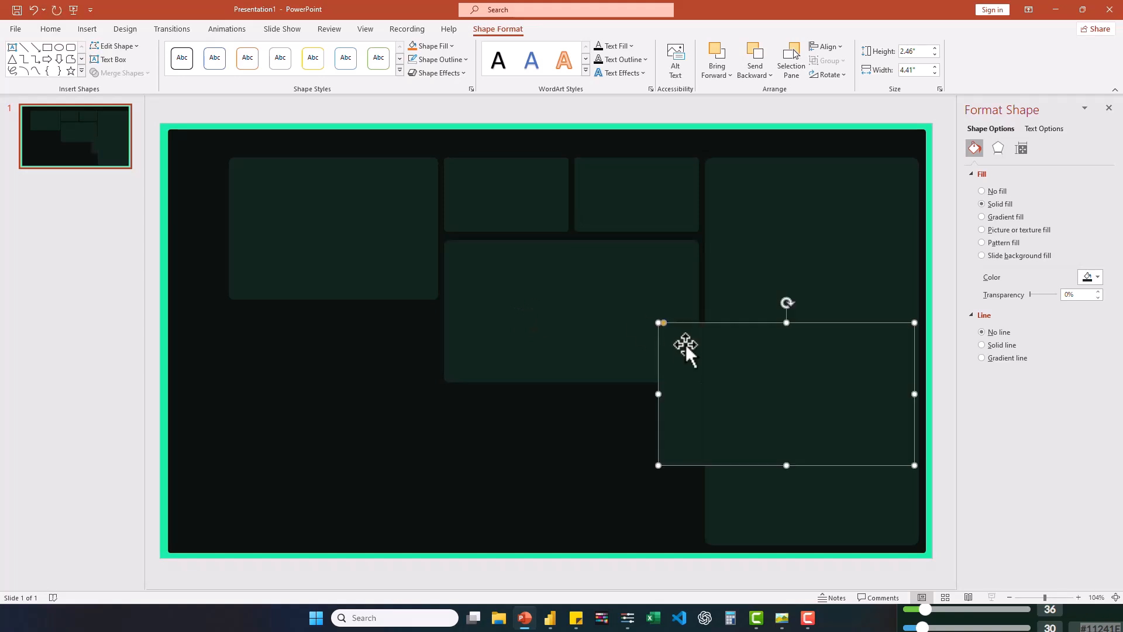
drag(687, 351, 321, 346)
drag(486, 381, 439, 380)
drag(334, 453, 328, 542)
drag(333, 308, 333, 305)
- Raise the middle card's top edge to make it about 2.53" high, and place a duplicate below it stretched to about 2.74" high
click(535, 272)
drag(571, 240, 572, 235)
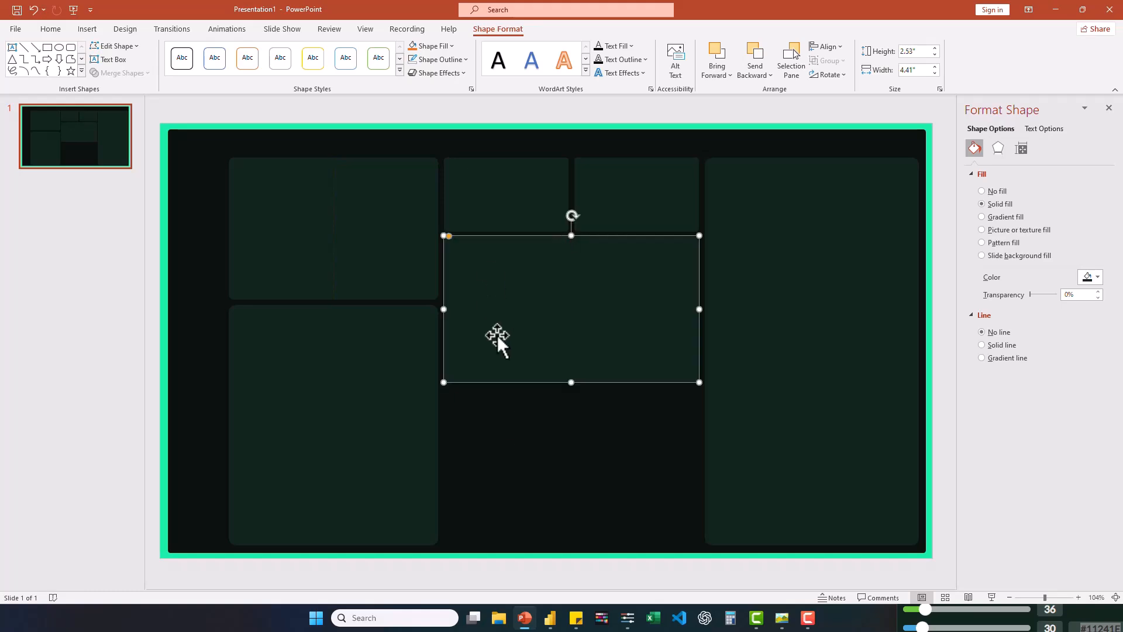
click(501, 412)
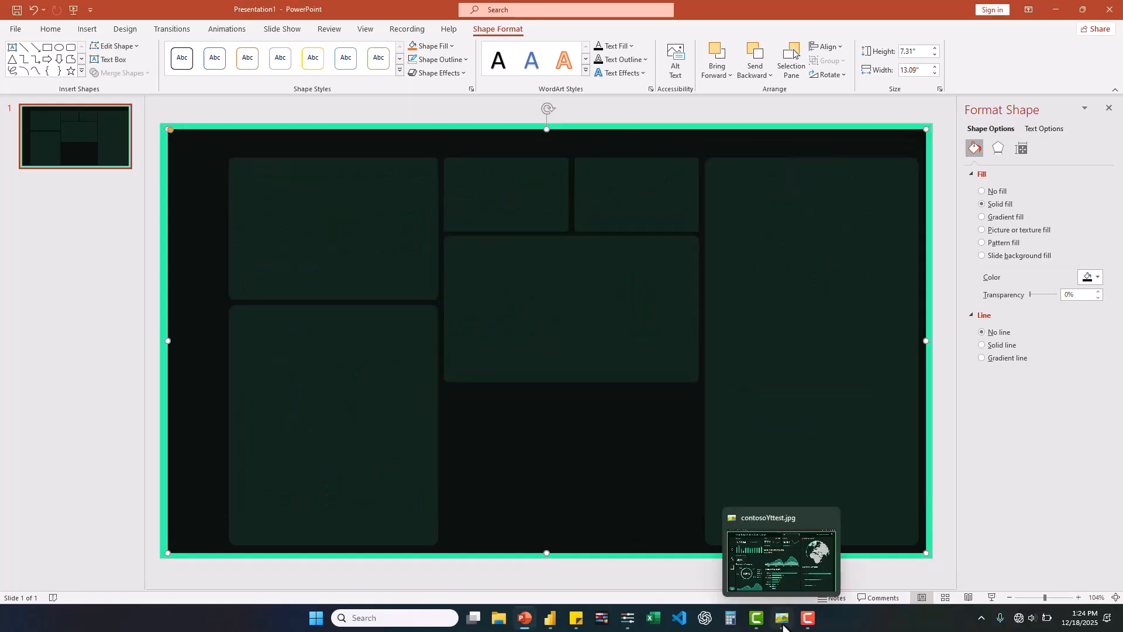
click(783, 625)
click(783, 625)
click(782, 625)
click(782, 625)
click(597, 358)
key(ctrl+d)
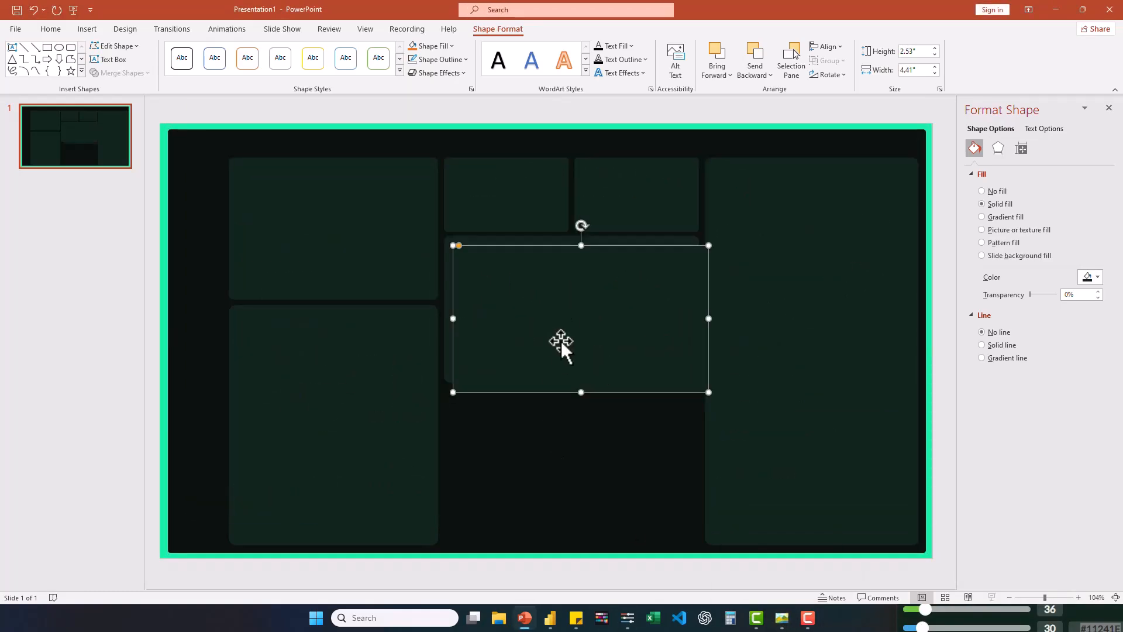
drag(560, 341, 552, 481)
drag(572, 534, 570, 545)
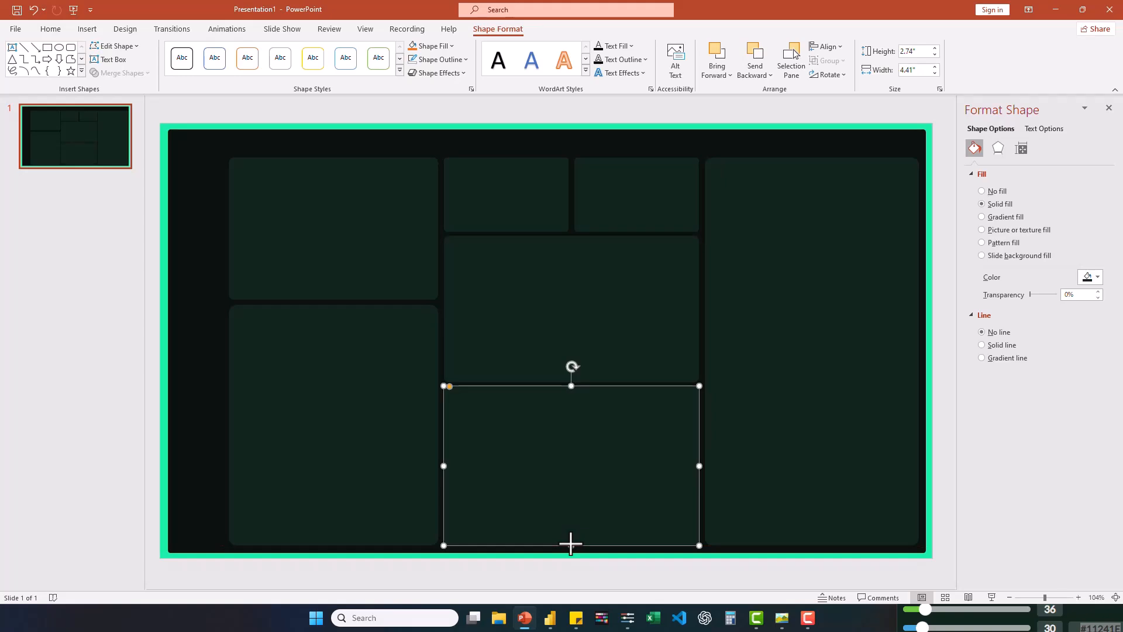
- Lower the top edges of the four top-row cards equally to leave more room for the header
click(290, 258)
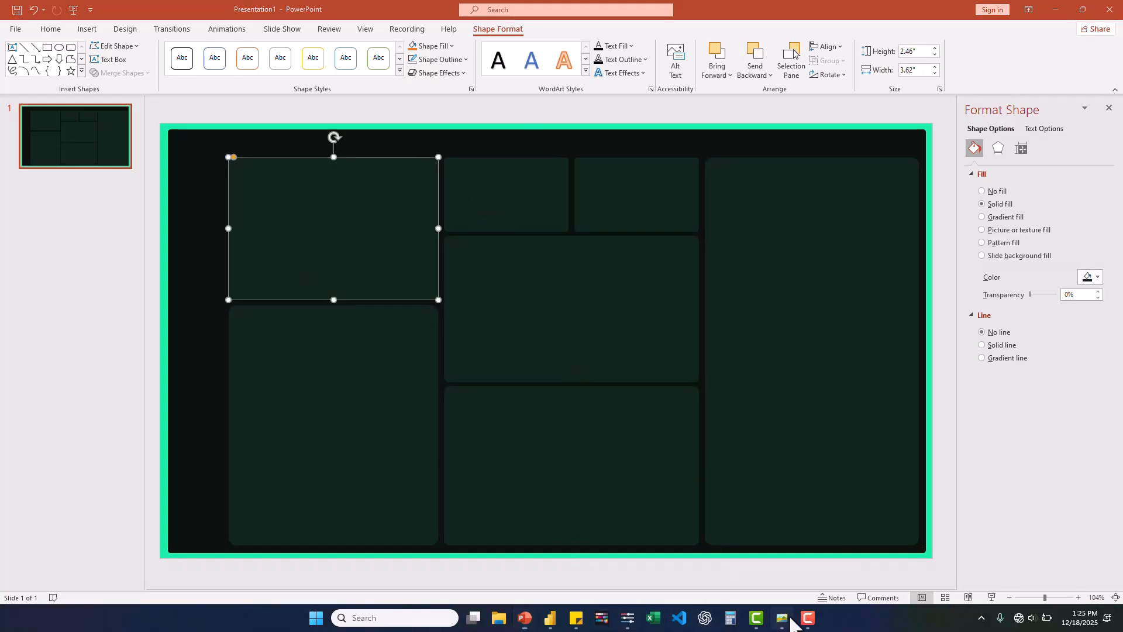
click(602, 209)
drag(636, 157, 636, 162)
click(510, 187)
drag(506, 157, 505, 163)
click(346, 181)
drag(334, 156, 332, 163)
click(814, 186)
drag(812, 157, 814, 163)
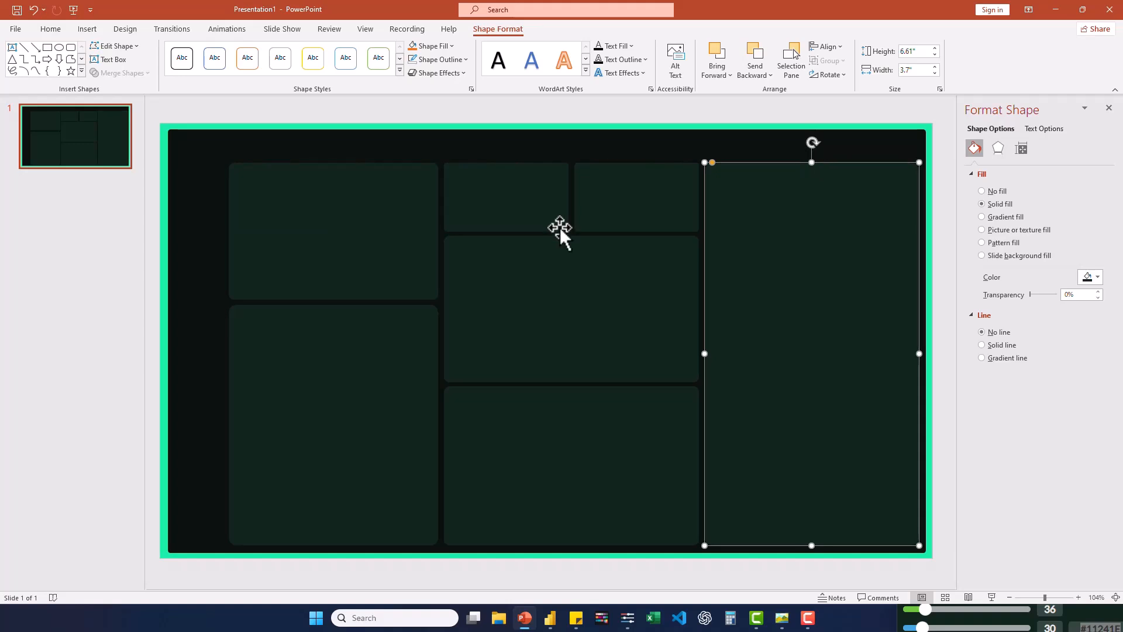
- Copy a small top card as a slim bar about 2.16" by 0.39" above the second small card, and duplicate the bar toward the left
click(778, 619)
click(778, 619)
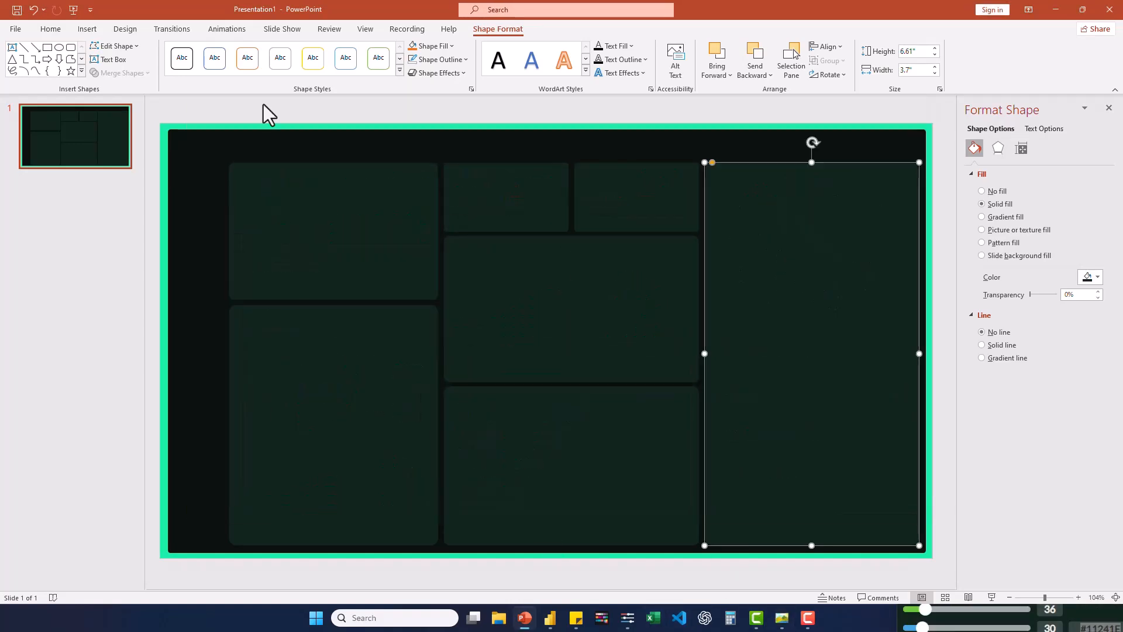
click(616, 190)
drag(616, 191, 225, 168)
click(731, 149)
click(638, 154)
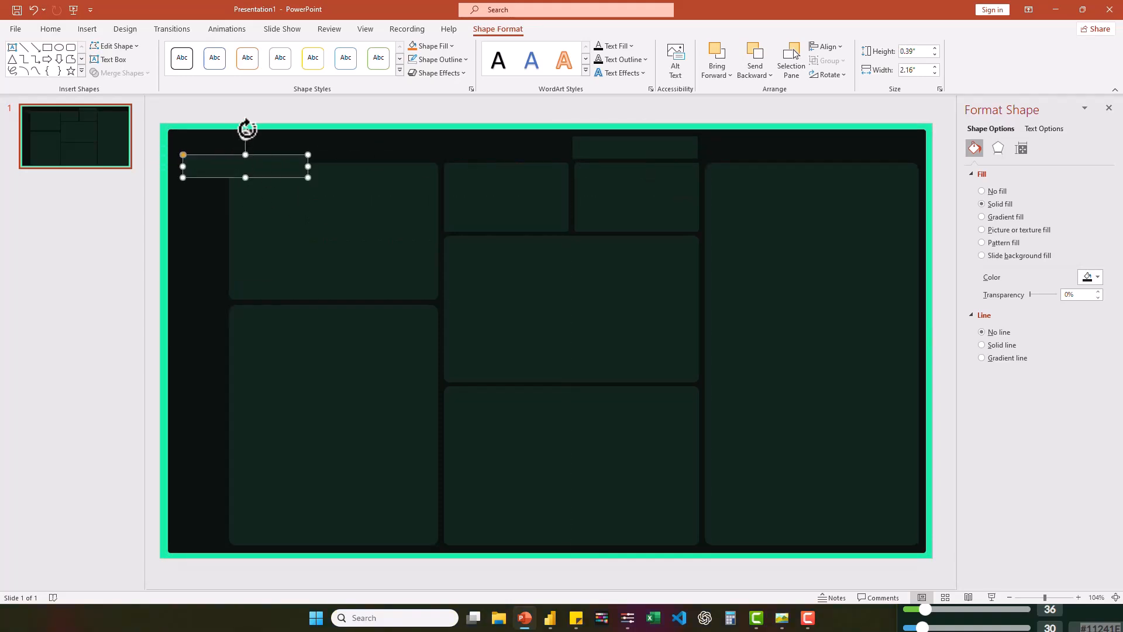
- Rotate the copied bar upright and resize it into a left sidebar about 0.83" wide and 6.61" tall, level with the cards
drag(245, 130, 188, 176)
click(783, 620)
click(783, 620)
drag(200, 225, 225, 225)
click(784, 620)
click(784, 620)
drag(201, 287, 200, 545)
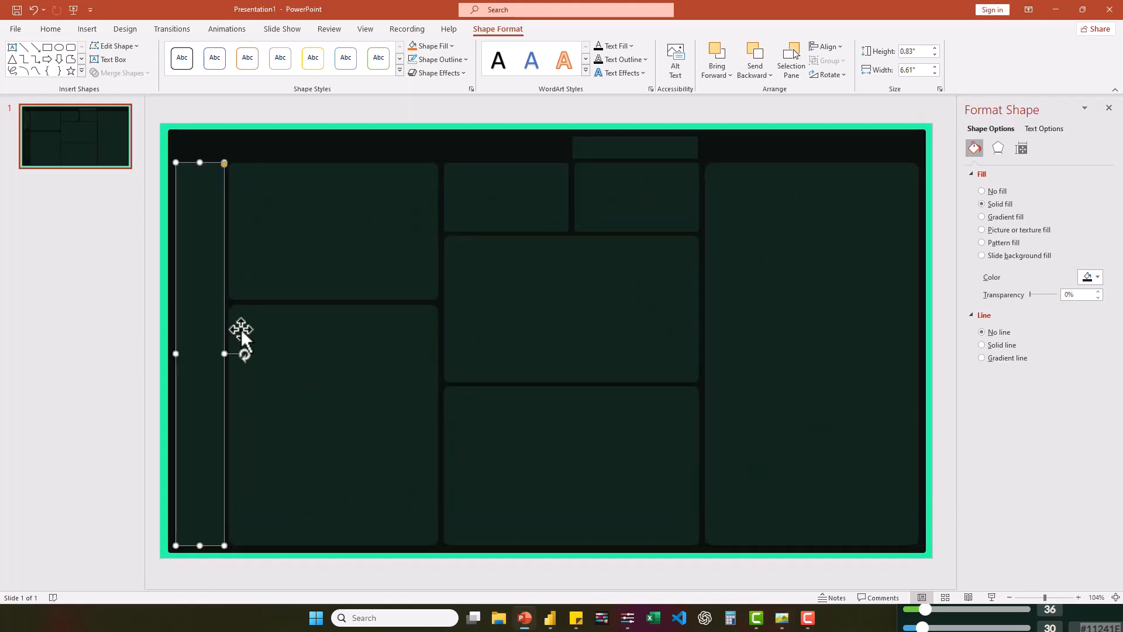
click(306, 339)
- Draw a rounded rectangle about 0.83" by 0.68" over the sidebar's upper part, with no line and the recent near-black background color as fill
click(783, 620)
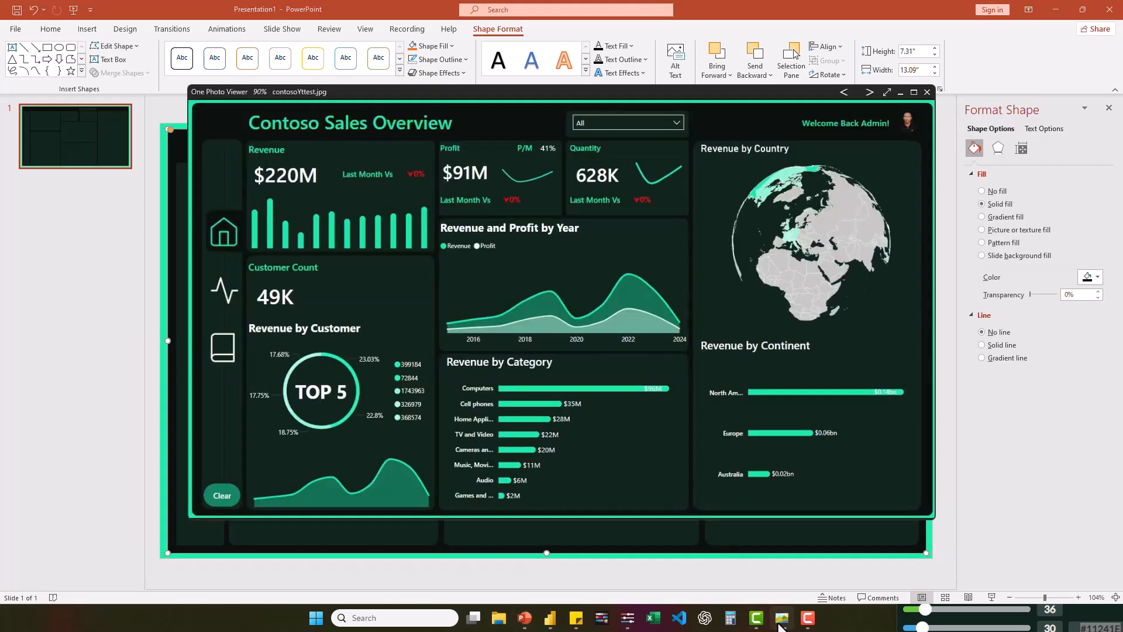
click(783, 620)
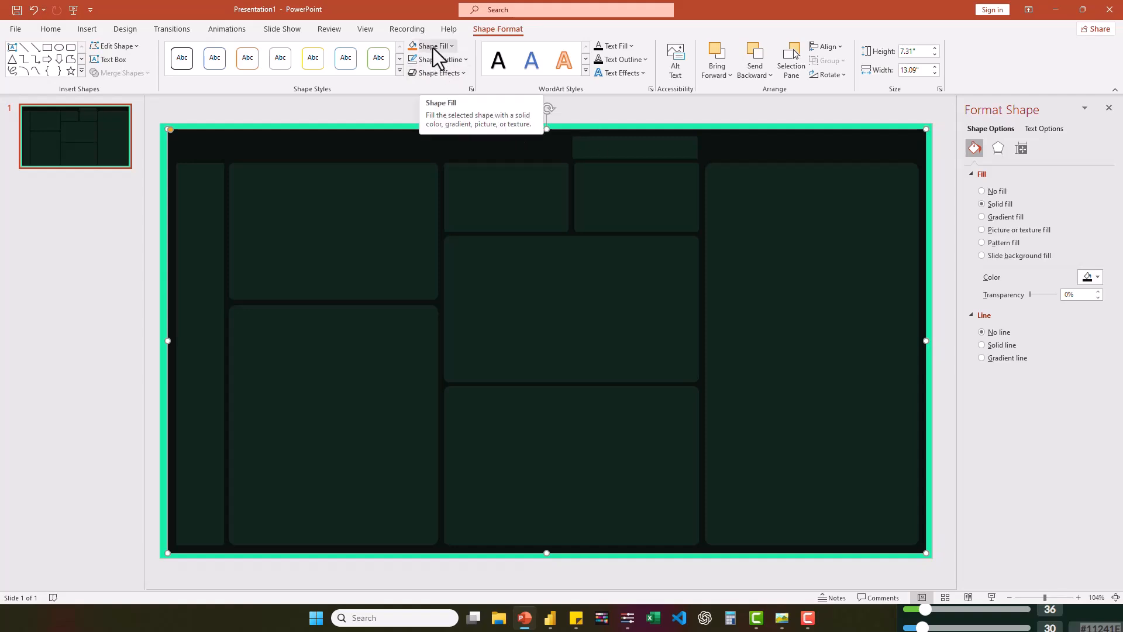
click(71, 47)
mouse_move(197, 265)
mouse_down()
mouse_move(221, 303)
mouse_move(181, 280)
mouse_move(229, 280)
mouse_up()
click(1007, 336)
click(1092, 277)
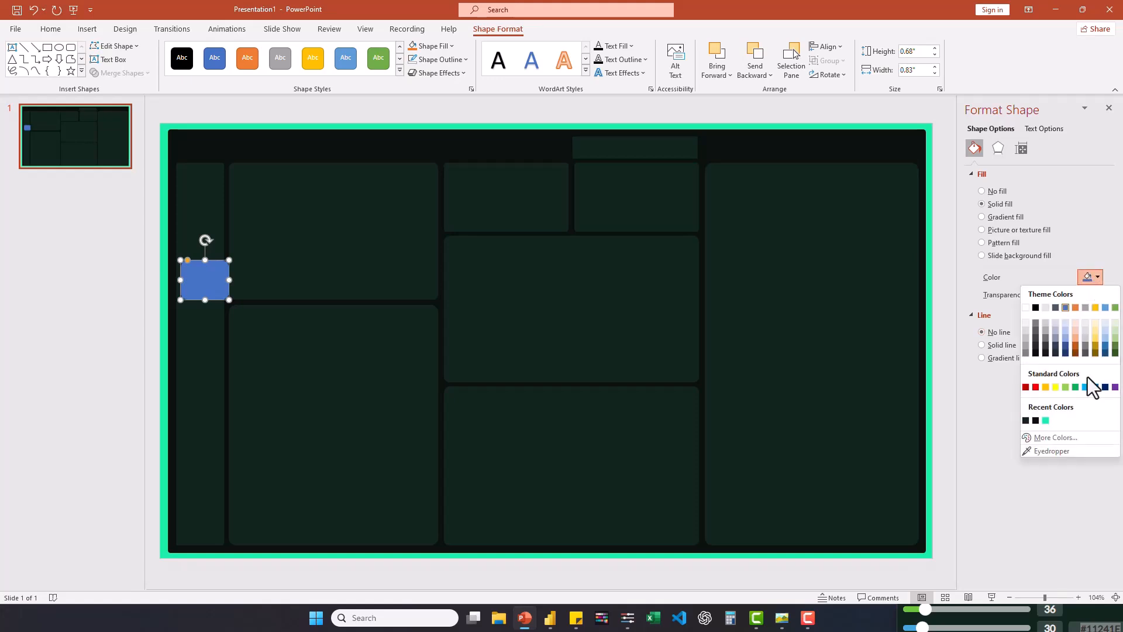
click(1039, 417)
click(284, 281)
- Search the icons folder for "home", insert the home icon and move it onto the dark tile in the sidebar
click(781, 621)
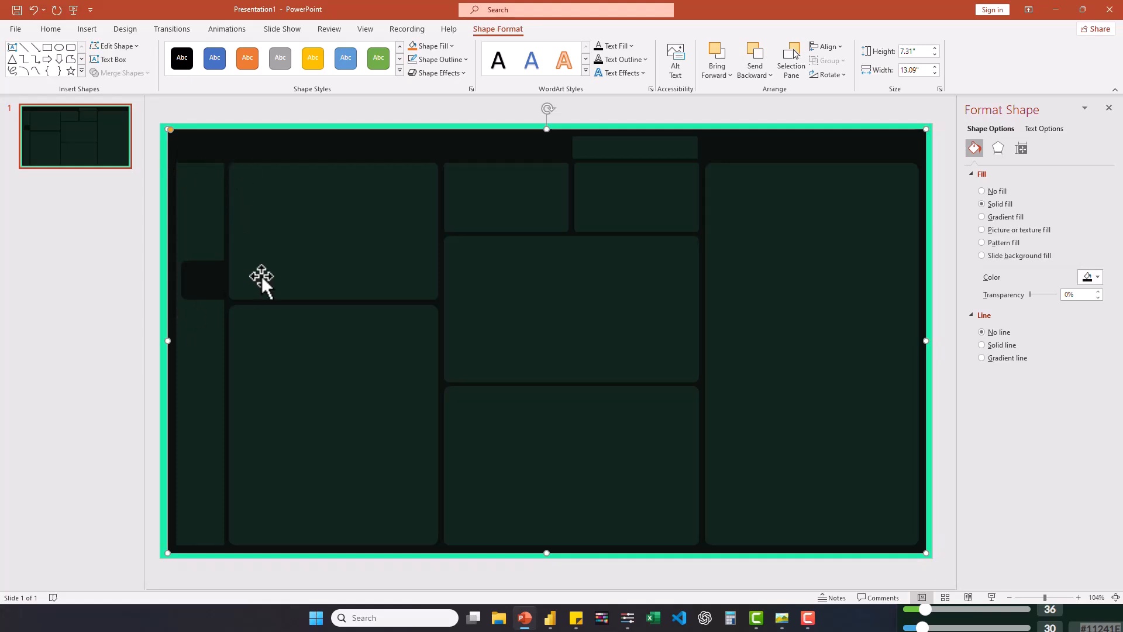
click(85, 34)
click(89, 71)
click(115, 109)
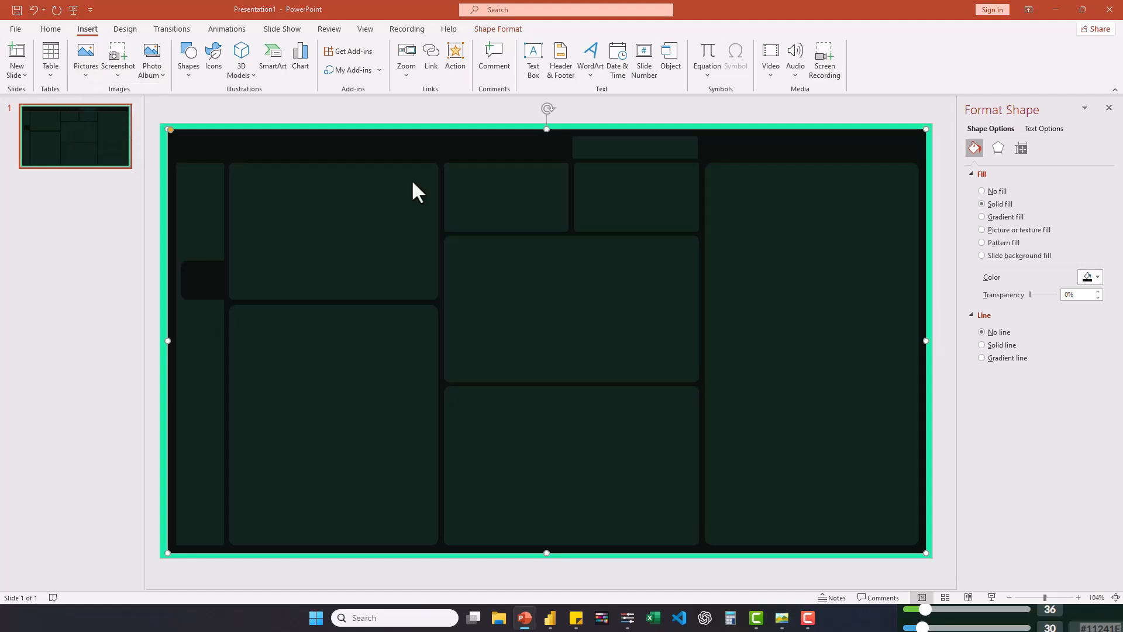
double_click(137, 170)
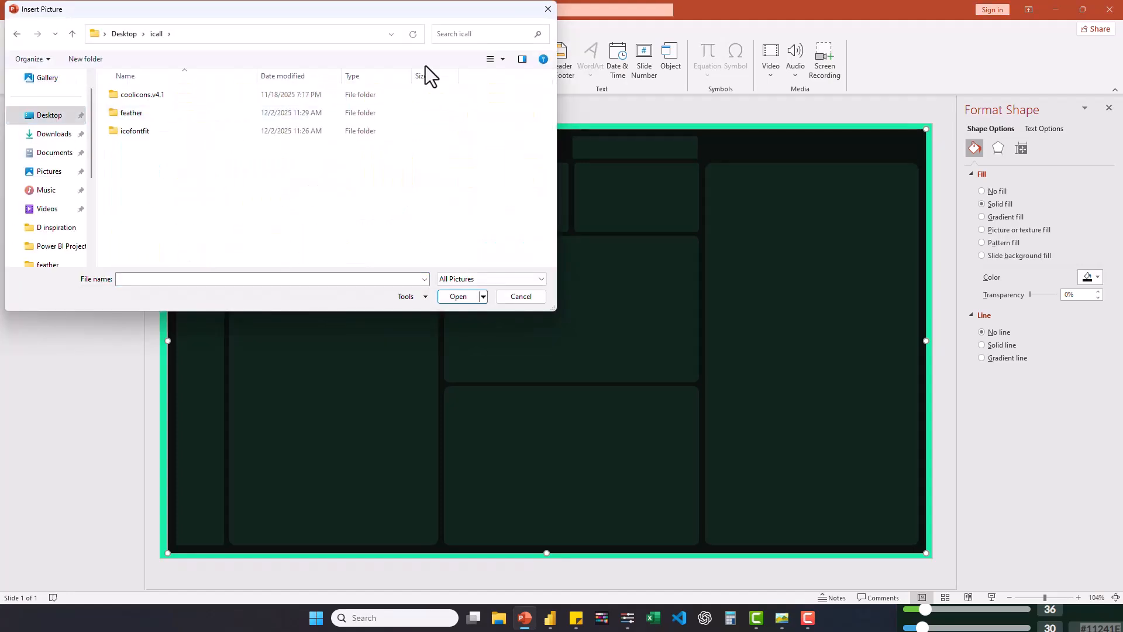
click(459, 39)
text(home)
double_click(183, 94)
drag(546, 334, 223, 281)
- Give the home icon the recent bright green outline and fit it inside the sidebar's dark tile at about 0.69" by 0.51"
click(351, 59)
click(333, 197)
drag(205, 265, 180, 280)
click(216, 315)
click(220, 345)
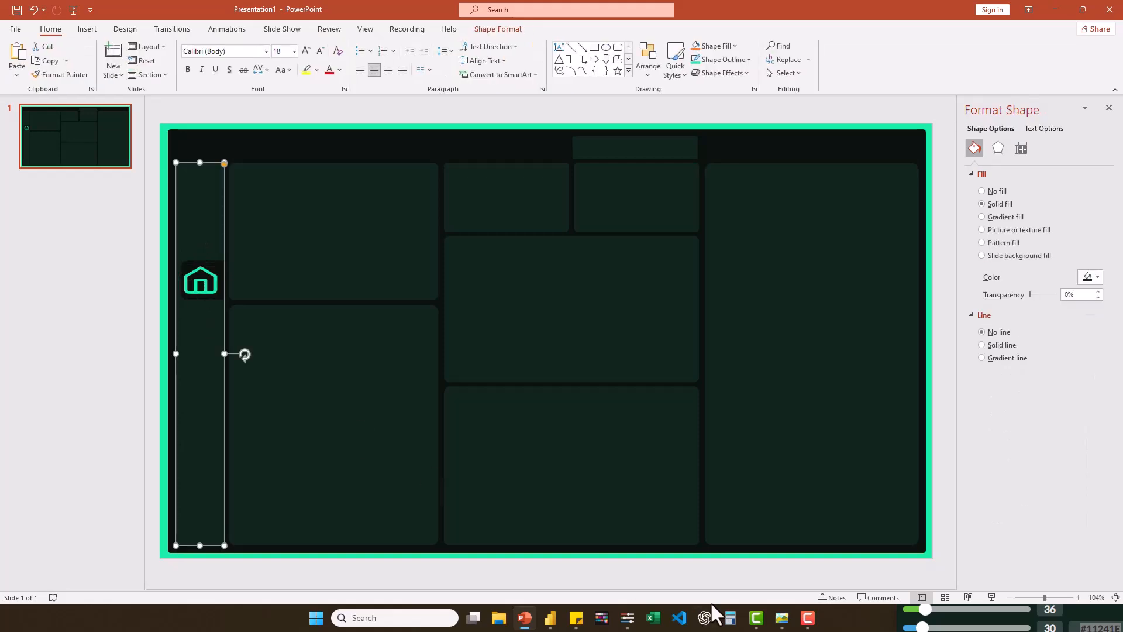
click(202, 288)
click(211, 326)
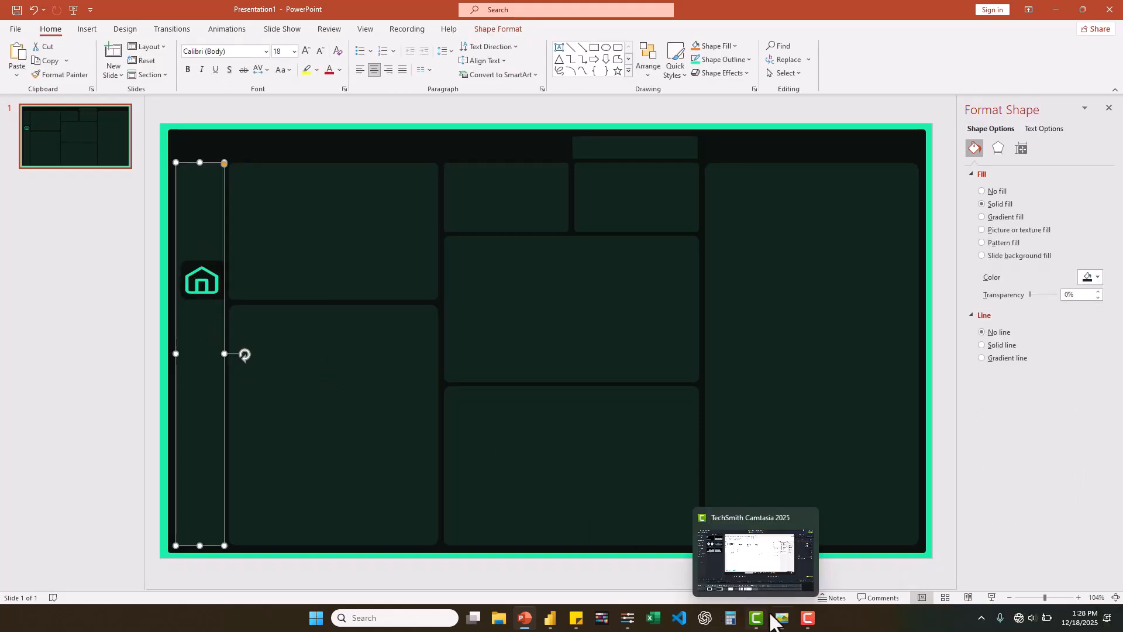
- Insert the pulse-line icon from the feather folder, about 0.58" square with a 2 pt line, and place it below the home icon
click(87, 29)
click(75, 72)
click(105, 93)
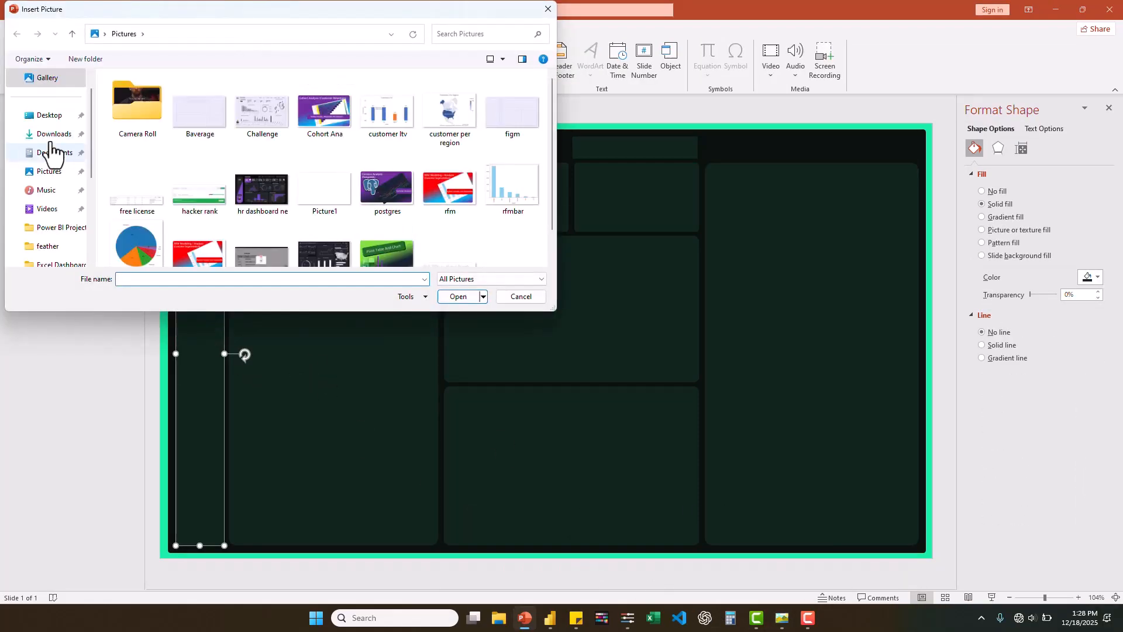
double_click(138, 171)
double_click(154, 113)
click(469, 35)
double_click(193, 101)
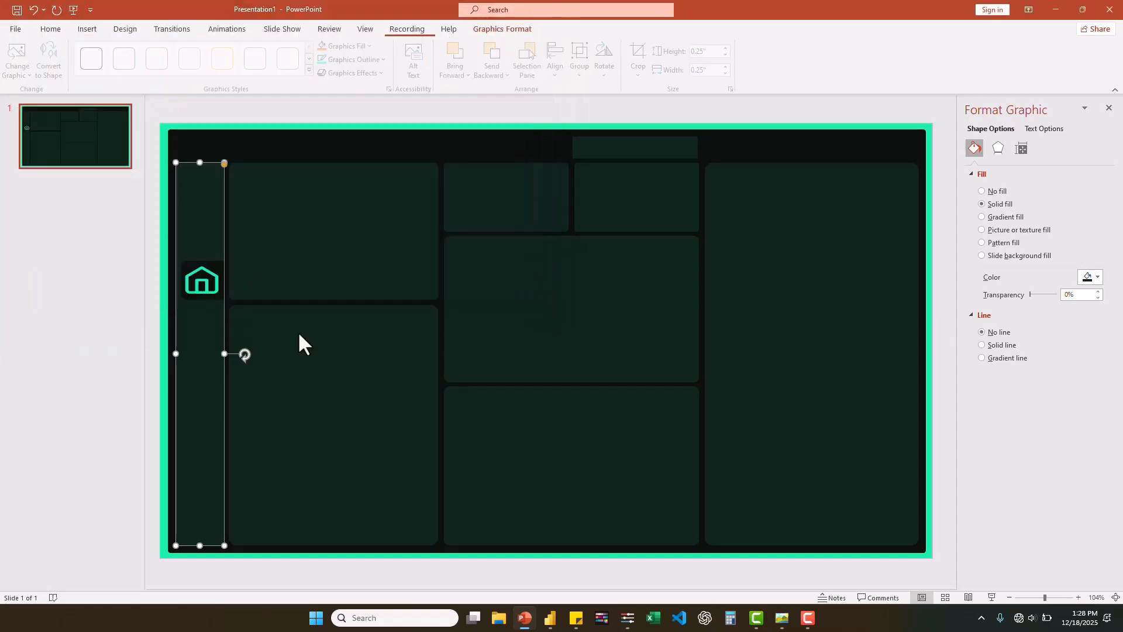
drag(554, 349, 574, 367)
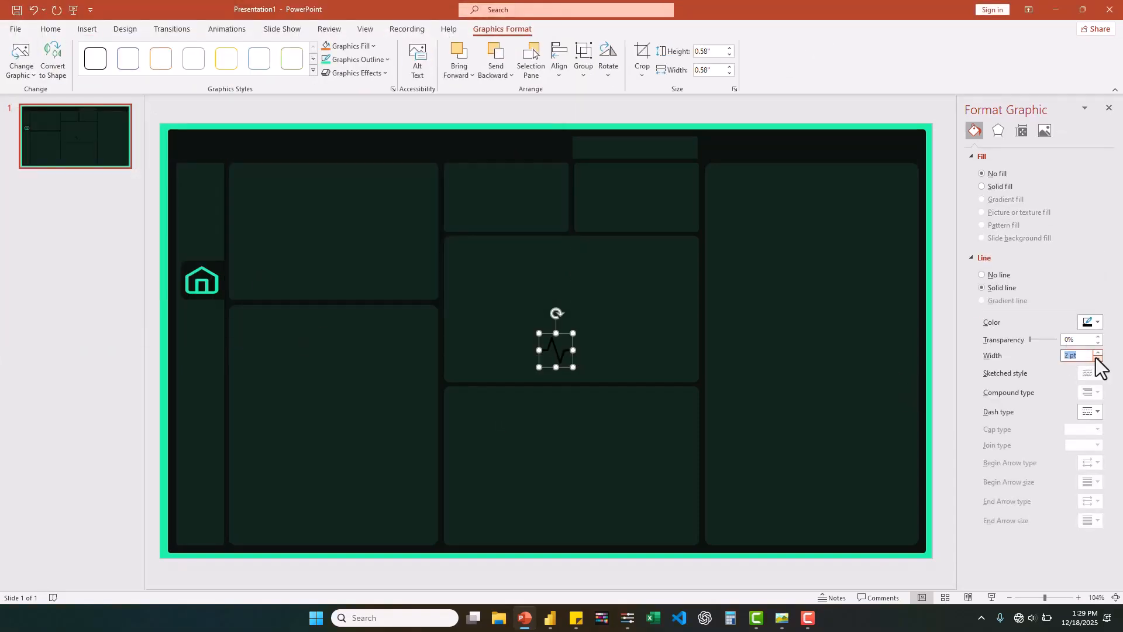
drag(567, 367, 208, 349)
- Color the pulse-line icon's outline white
click(211, 278)
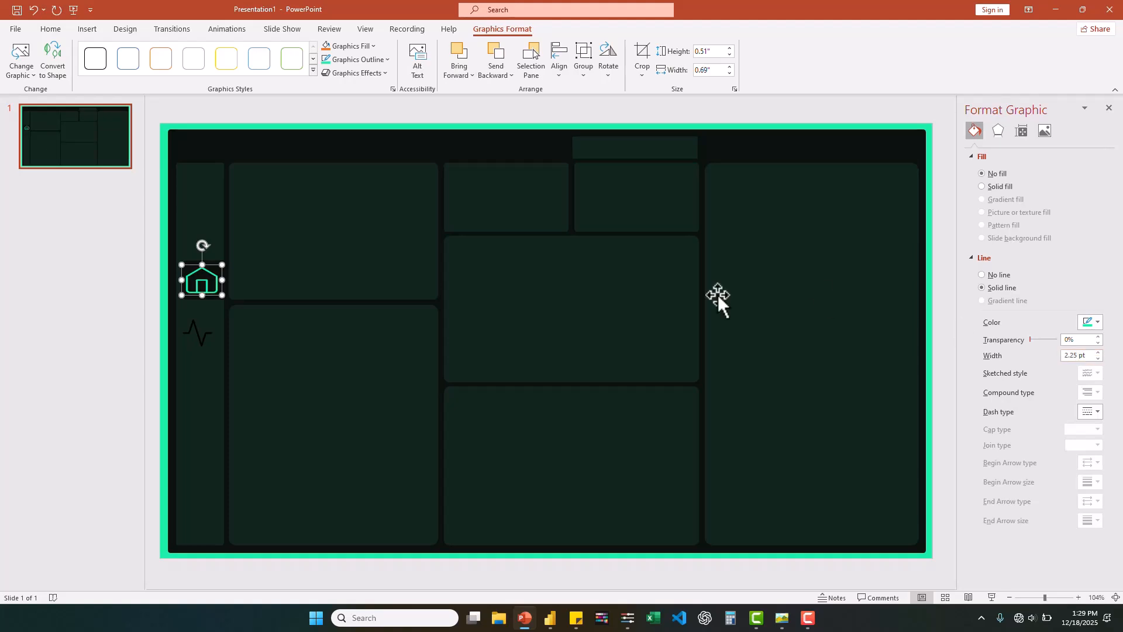
click(209, 339)
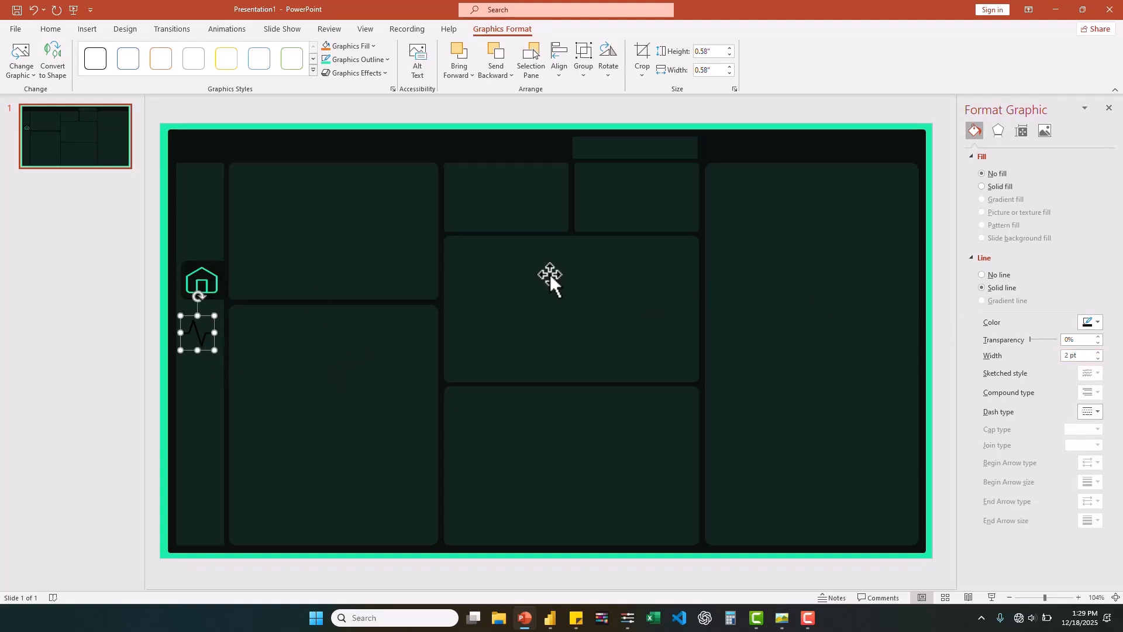
click(375, 59)
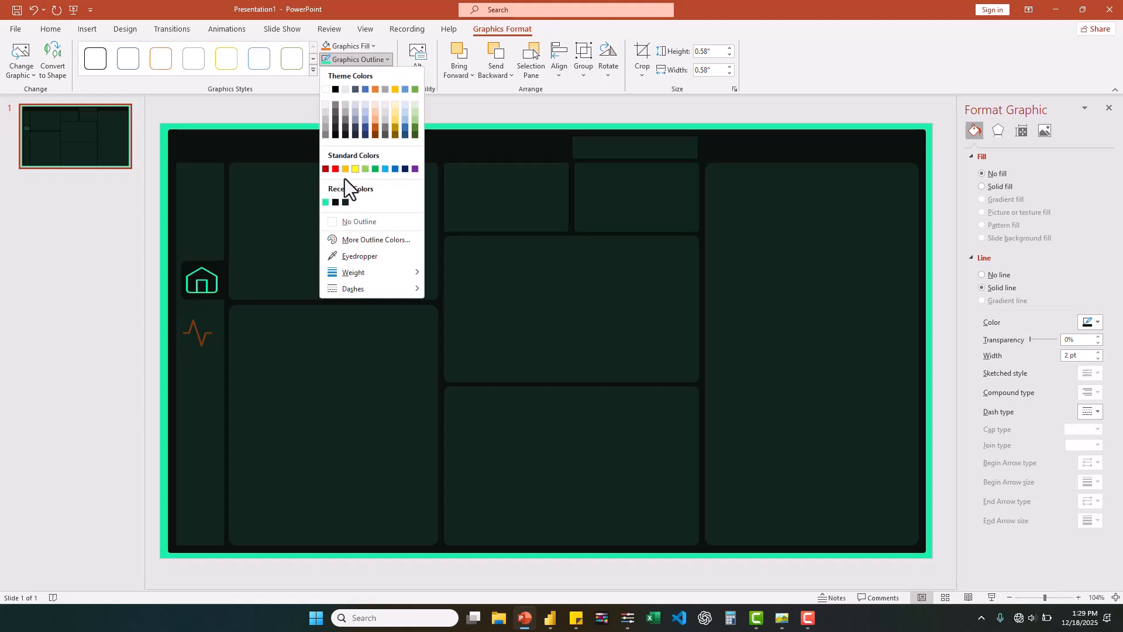
click(326, 90)
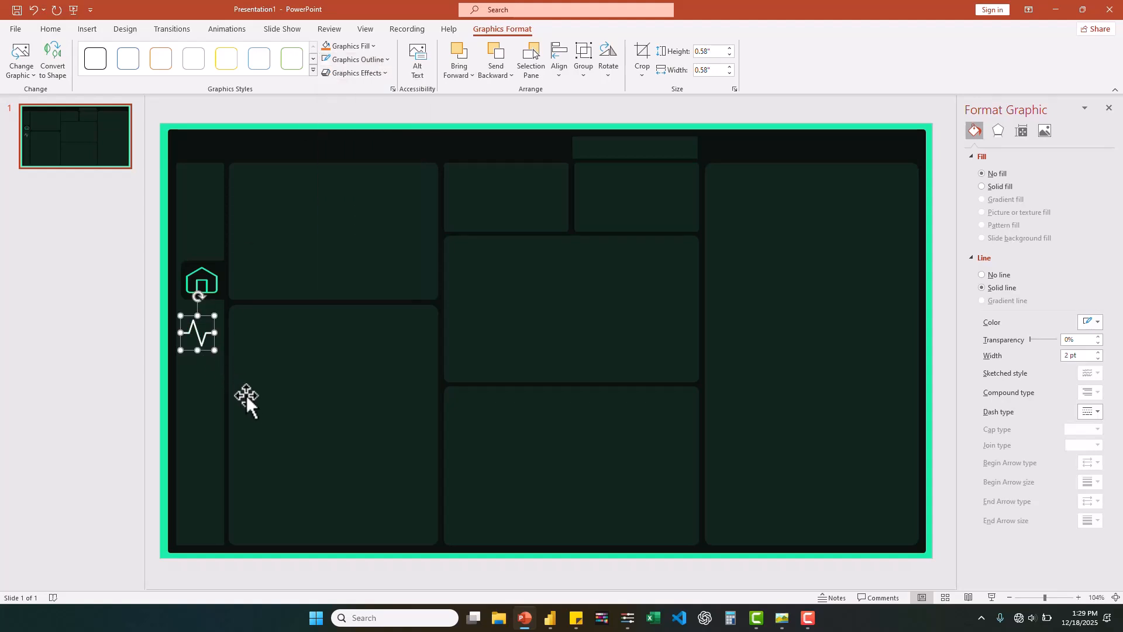
- Search for "book", insert the book icon below the pulse-line icon in the sidebar, and set its height to 0.69"
click(86, 33)
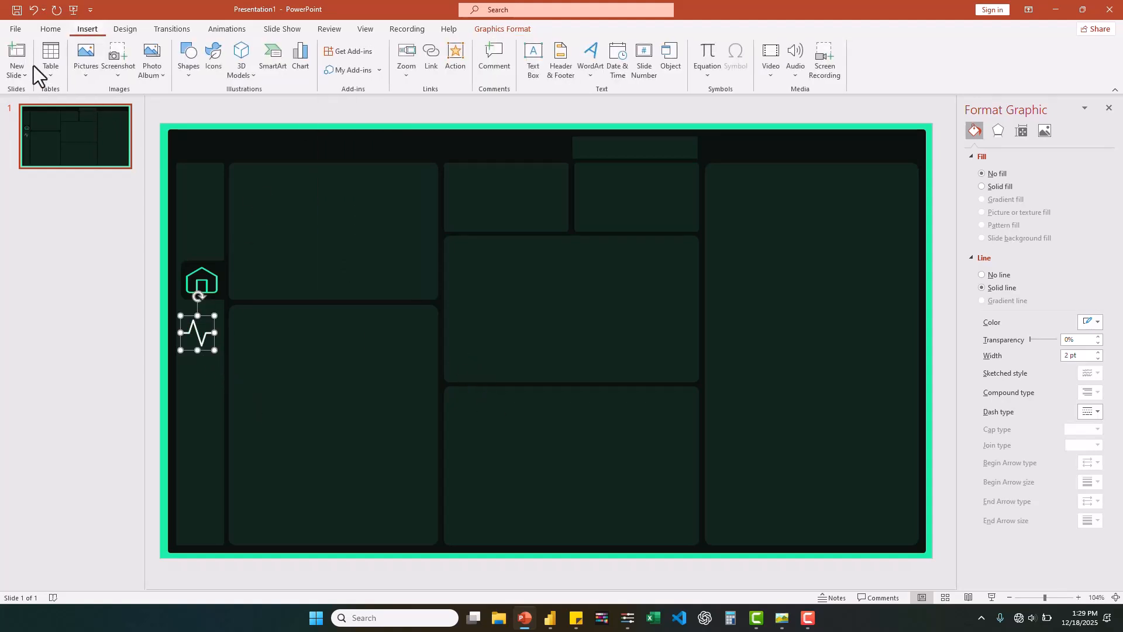
click(86, 72)
click(108, 96)
text(book)
double_click(105, 107)
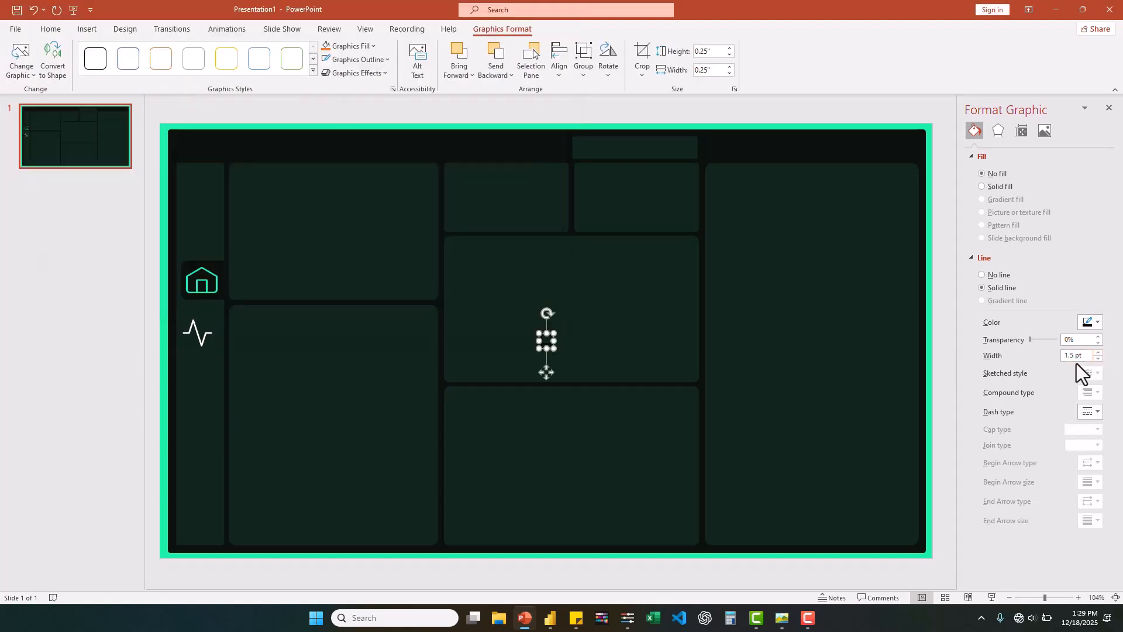
drag(549, 349, 199, 393)
drag(198, 393, 215, 361)
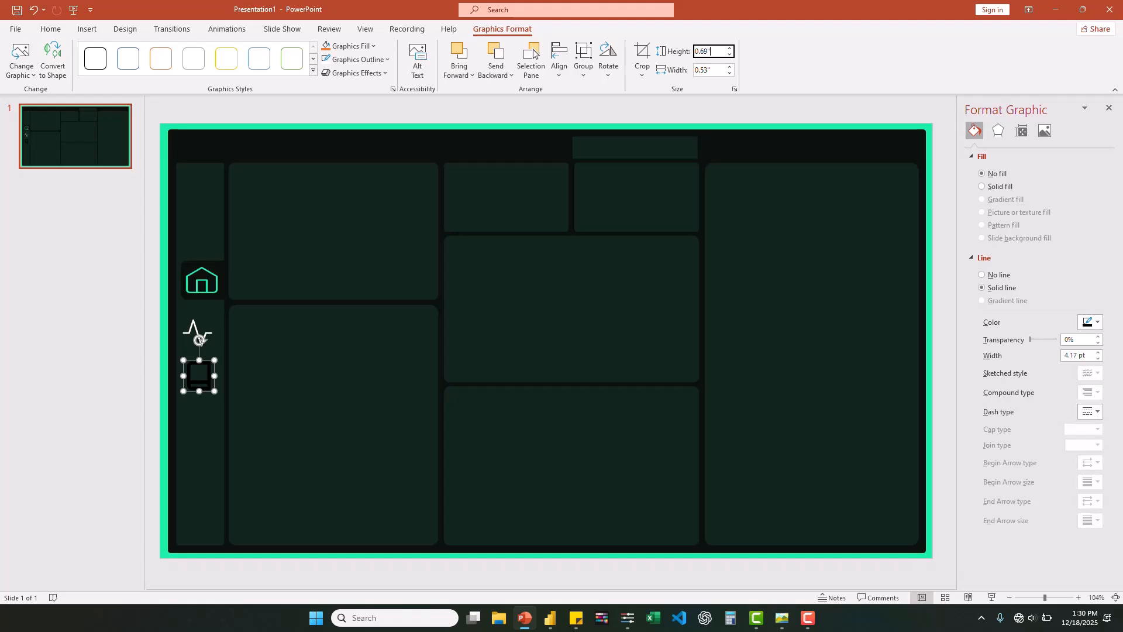
- Set the pulse-line icon's height to 0.69"
click(208, 337)
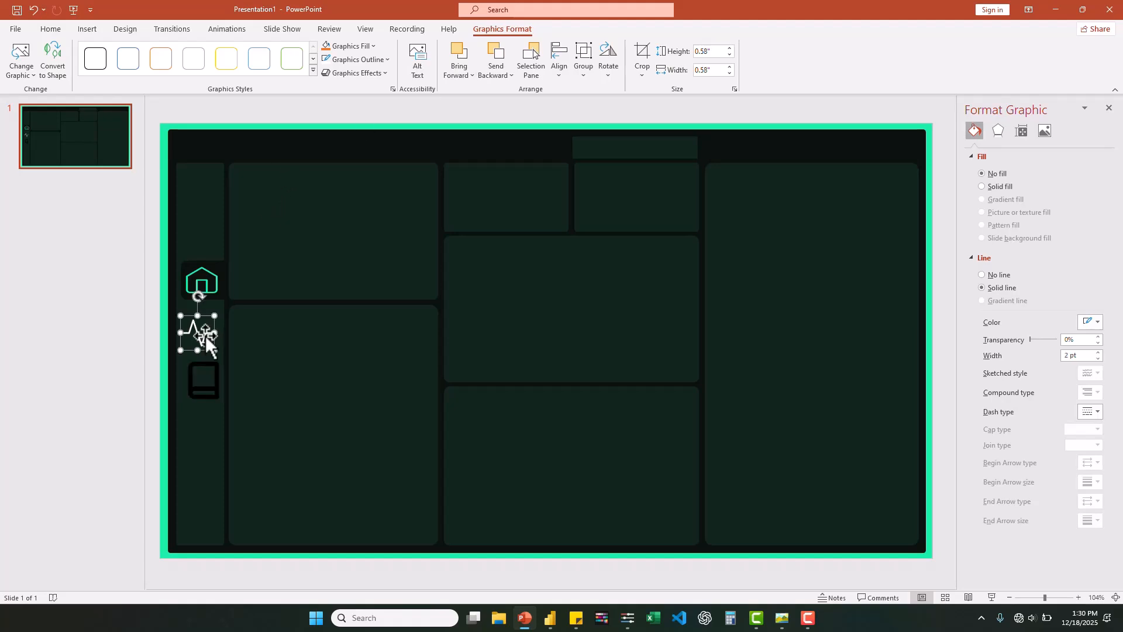
click(704, 53)
text(0.69)
key(Return)
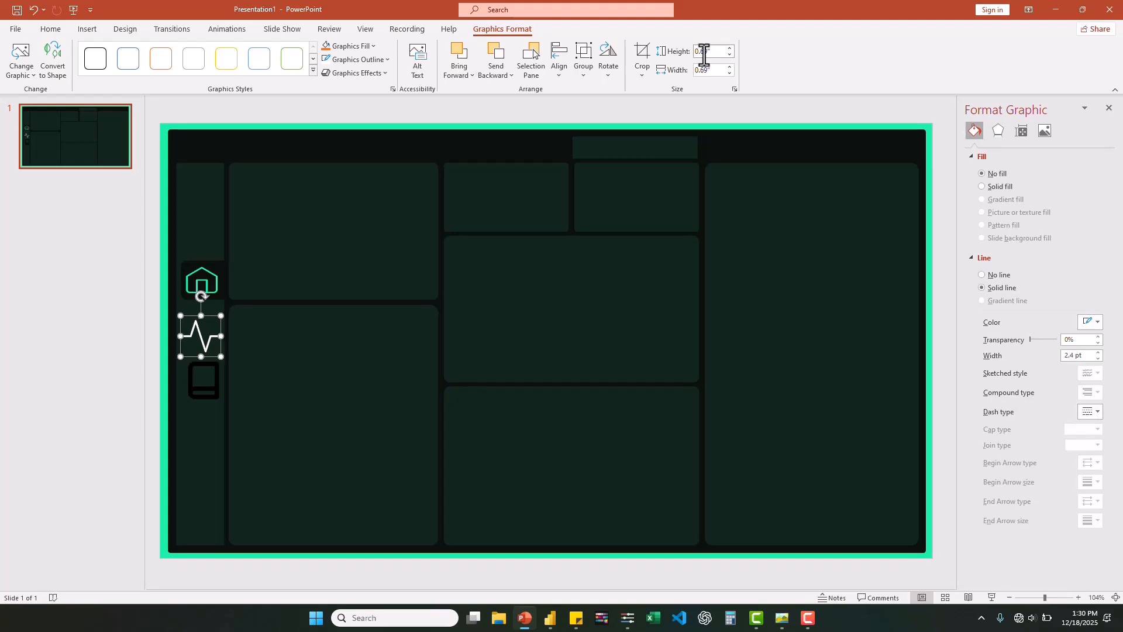
- Set the home icon's height to 0.69", narrow it to about 0.78", and recenter it on the sidebar's dark tile
click(217, 275)
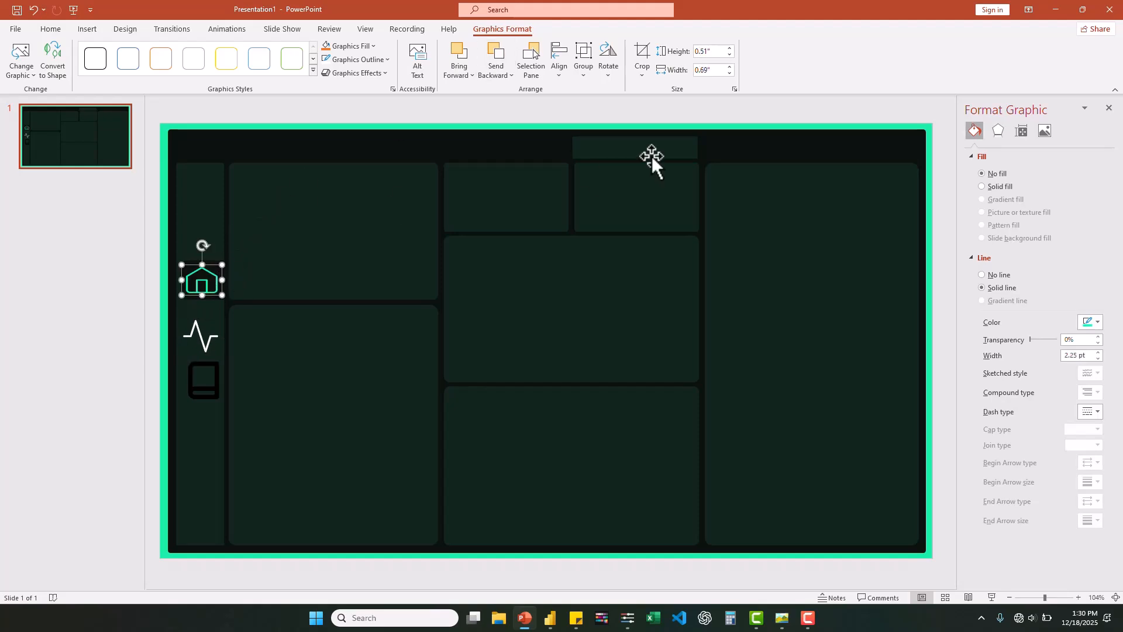
click(707, 53)
key(Return)
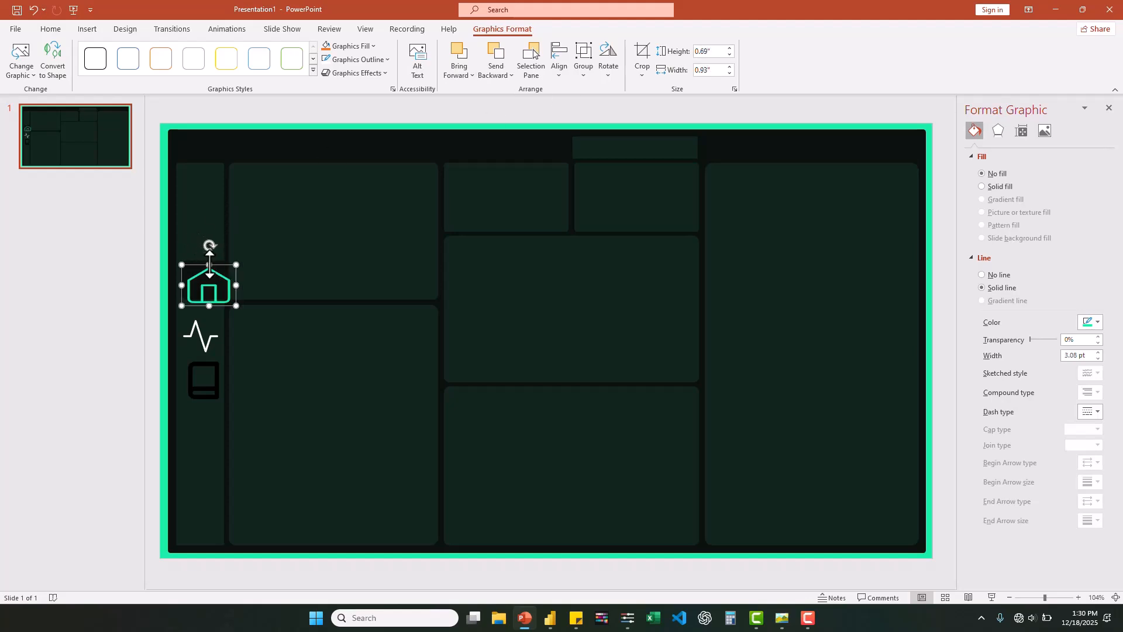
mouse_move(212, 284)
mouse_down()
mouse_move(205, 278)
mouse_move(229, 279)
mouse_move(219, 280)
mouse_up()
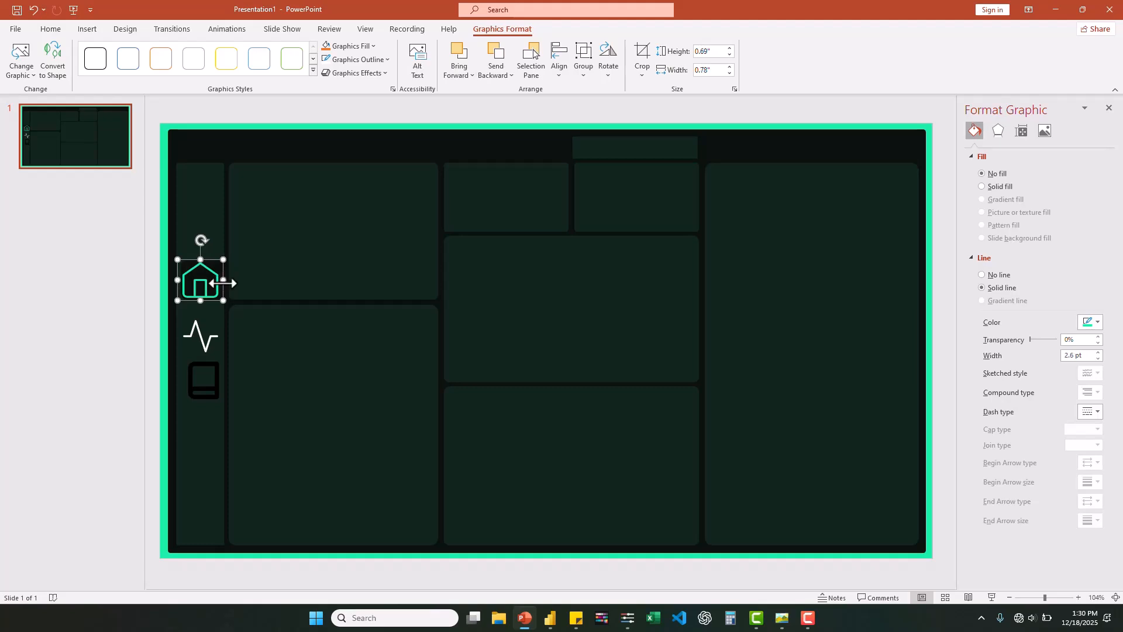
- Align the book icon below the pulse-line icon with a clear gap and color its outline white
drag(205, 341, 206, 371)
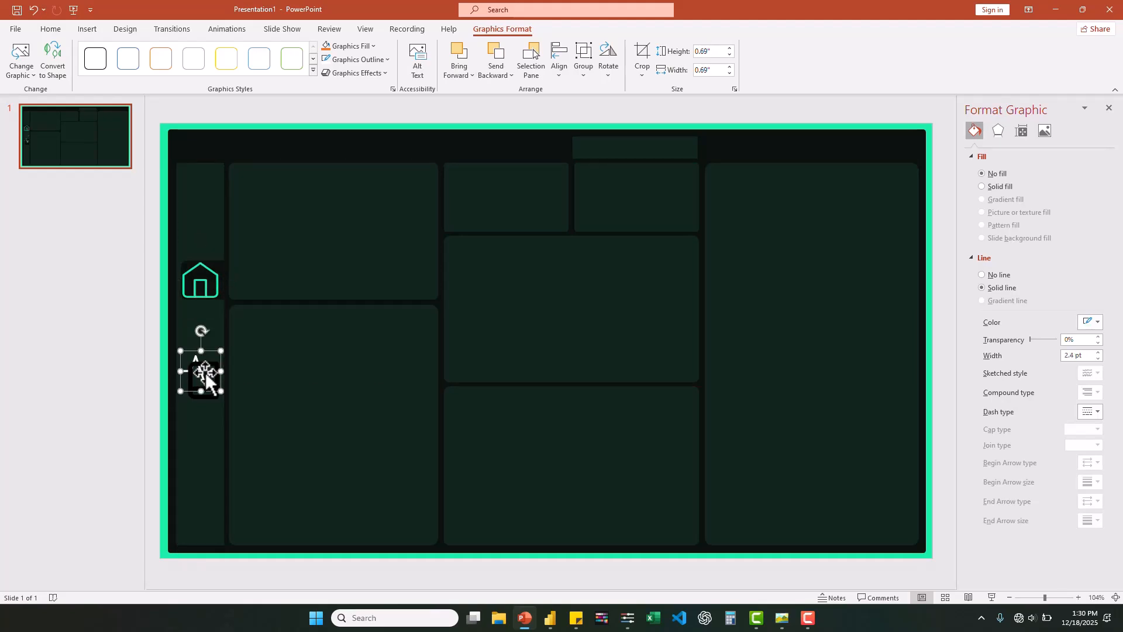
key(ctrl+z)
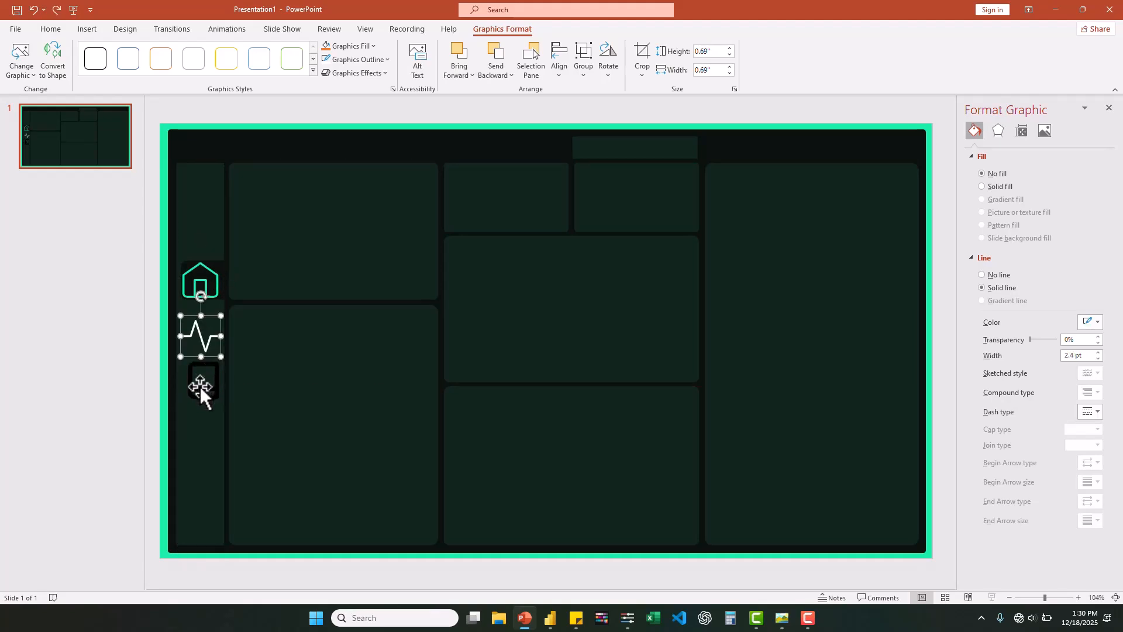
click(200, 386)
drag(200, 386, 200, 389)
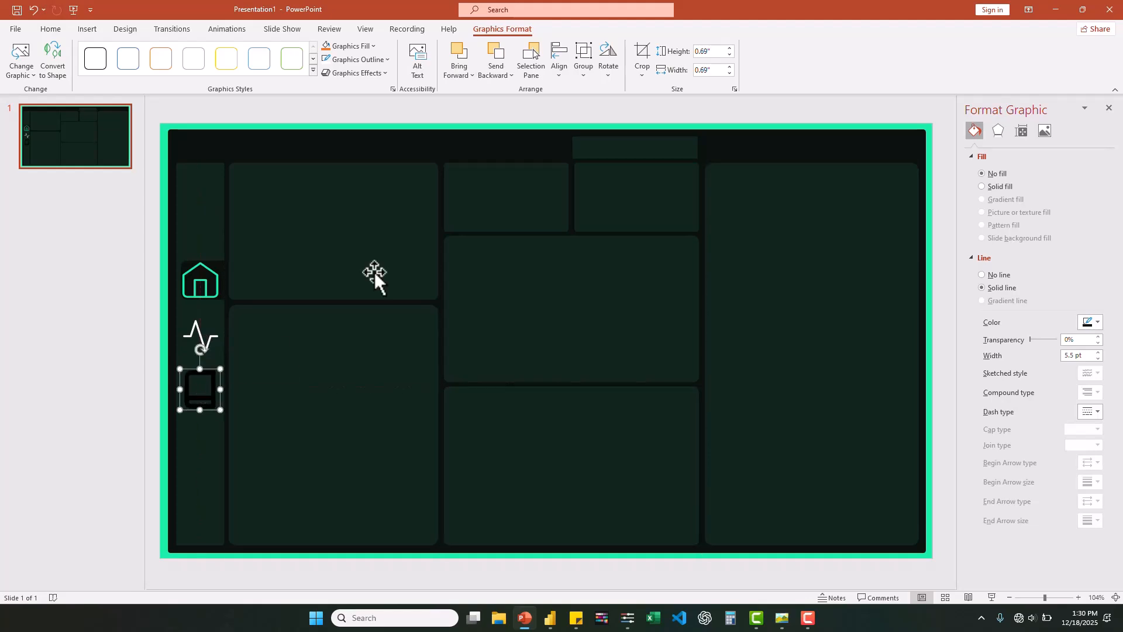
click(367, 61)
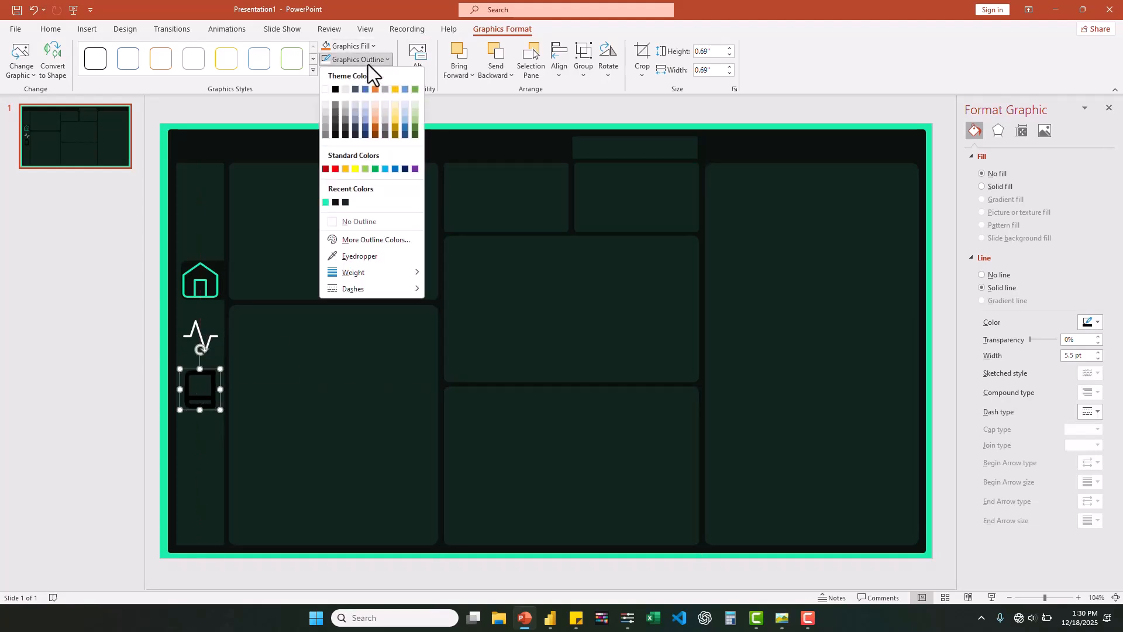
click(327, 89)
drag(200, 392, 201, 397)
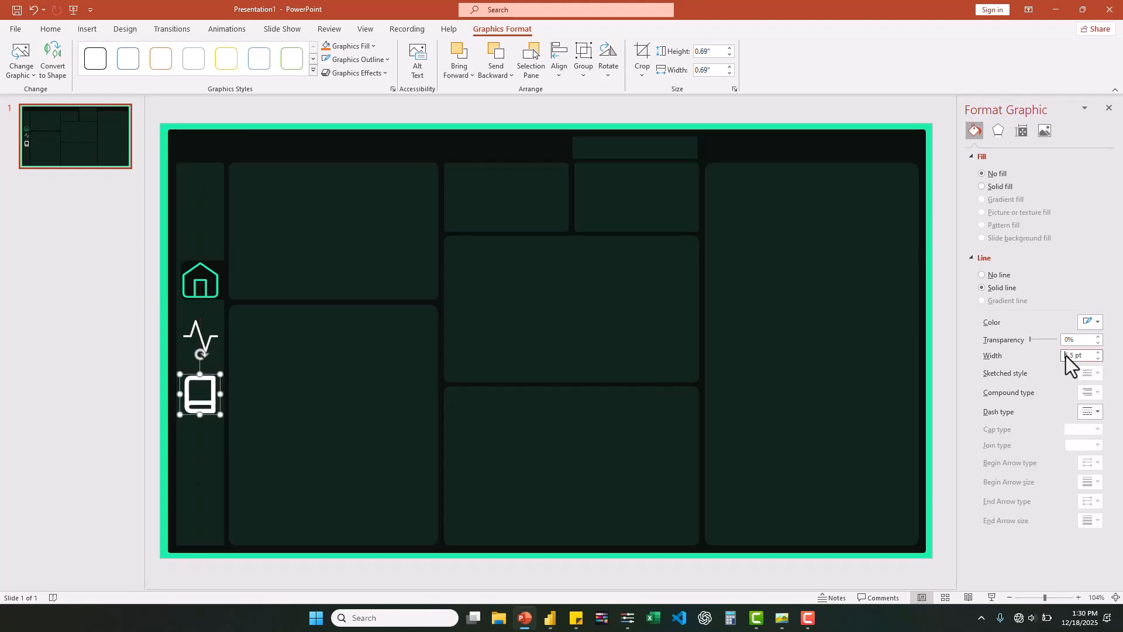
- Set the book icon's line width to 2 pt and compare the sidebar icons with the reference dashboard image
drag(1075, 356, 1062, 356)
text(2)
click(781, 621)
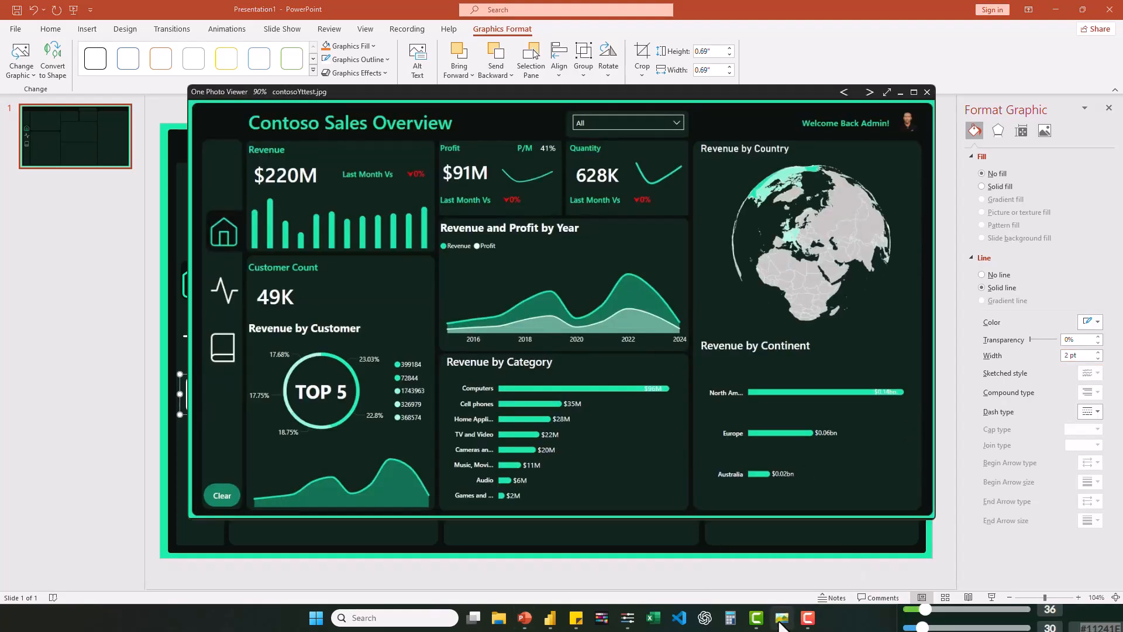
drag(352, 93, 469, 138)
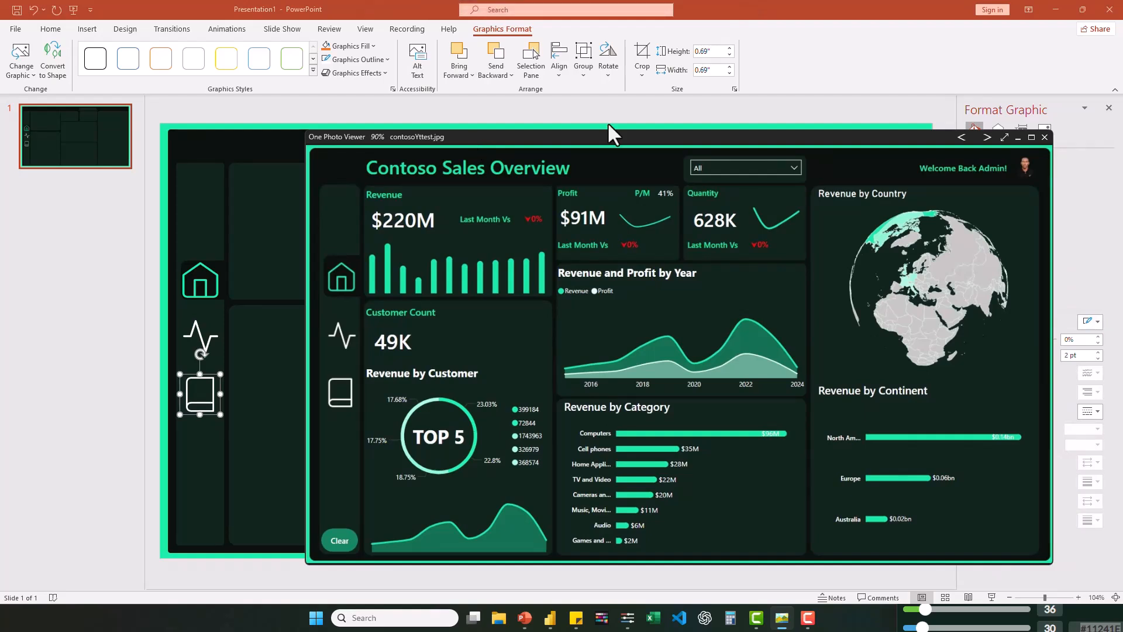
click(1018, 138)
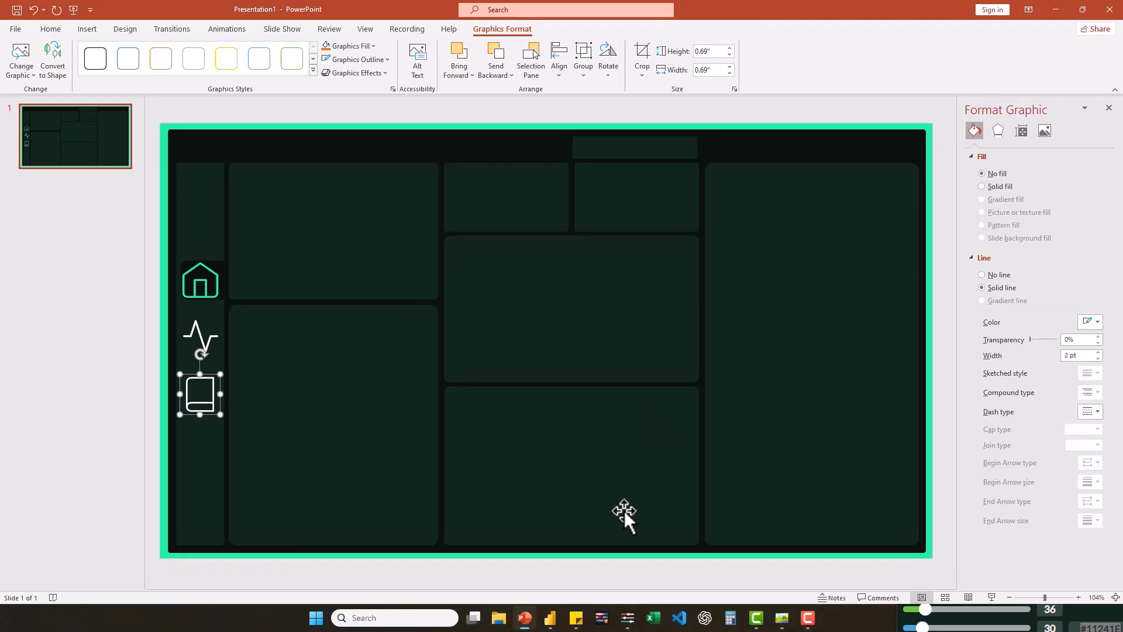
- Switch to Power BI, turn off the category labels of all six KPI cards, and move the cards together to the right
click(550, 619)
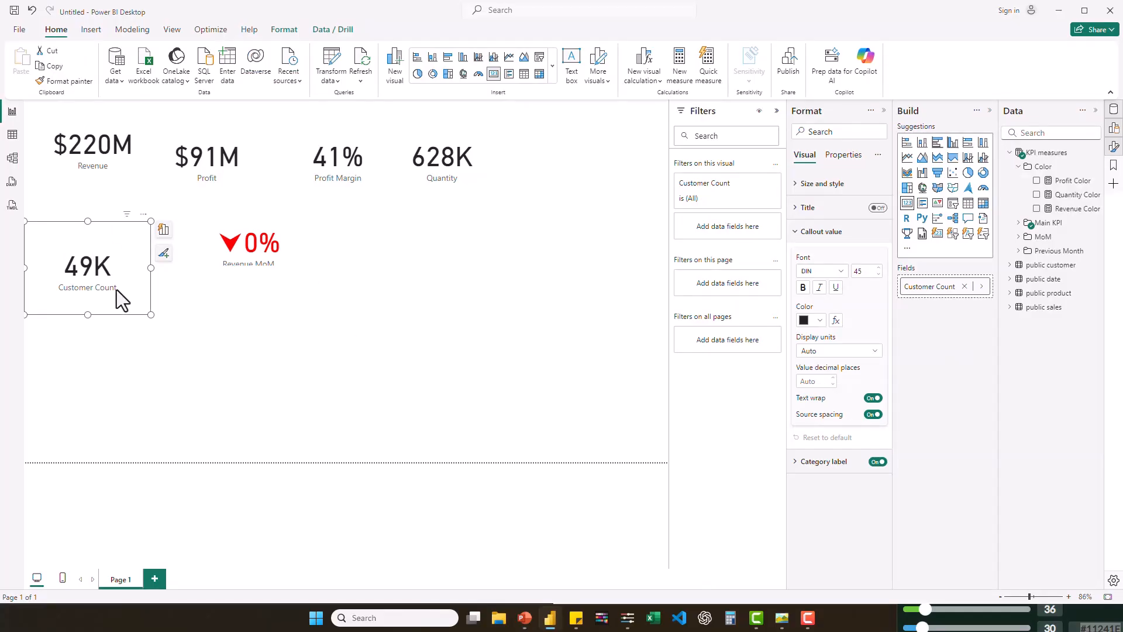
drag(107, 254, 118, 267)
click(100, 157)
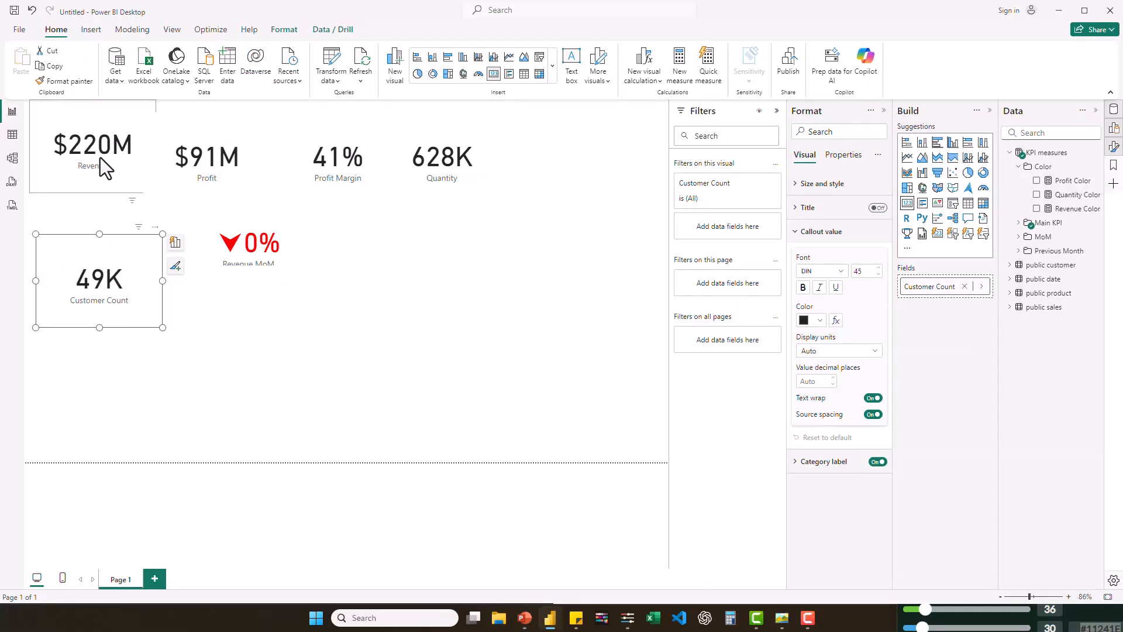
ctrl+click(351, 155)
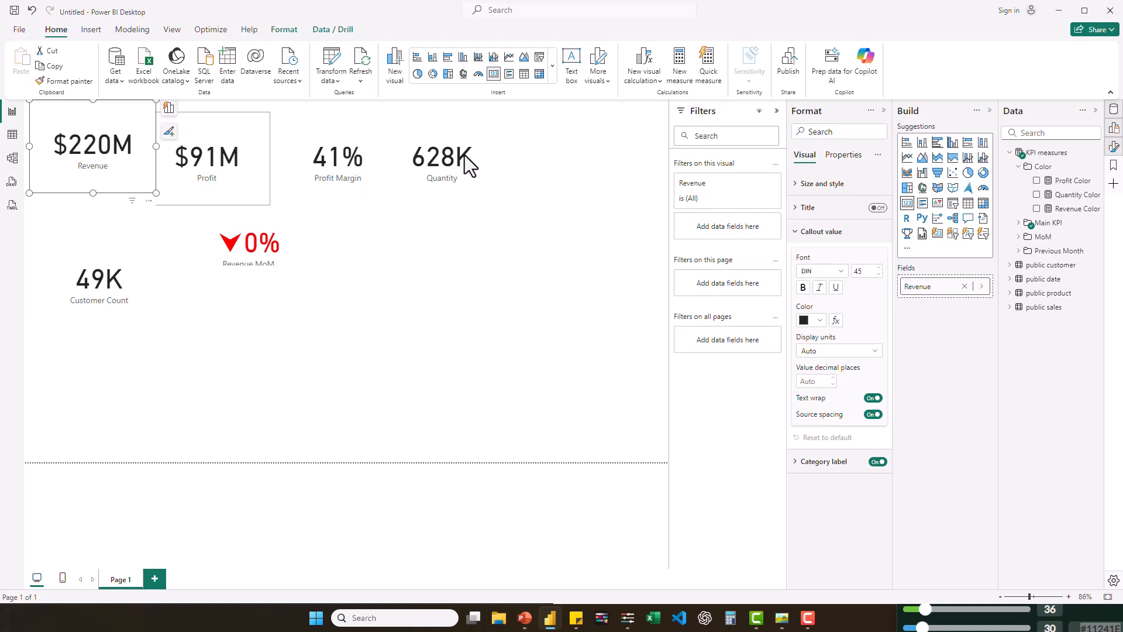
ctrl+click(464, 156)
ctrl+click(101, 281)
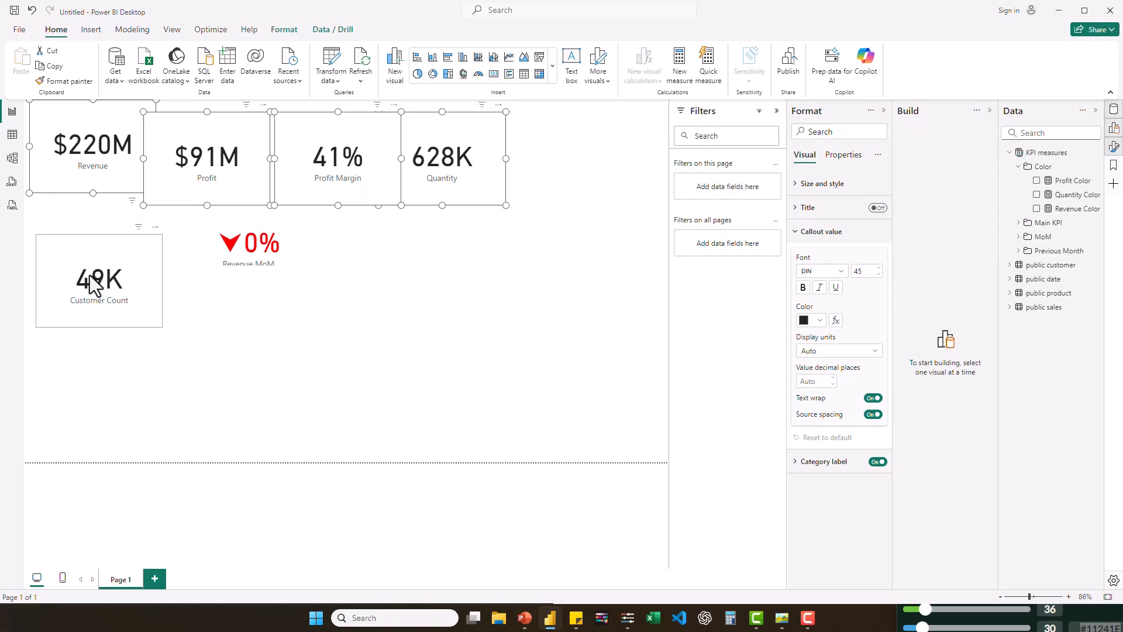
ctrl+click(241, 255)
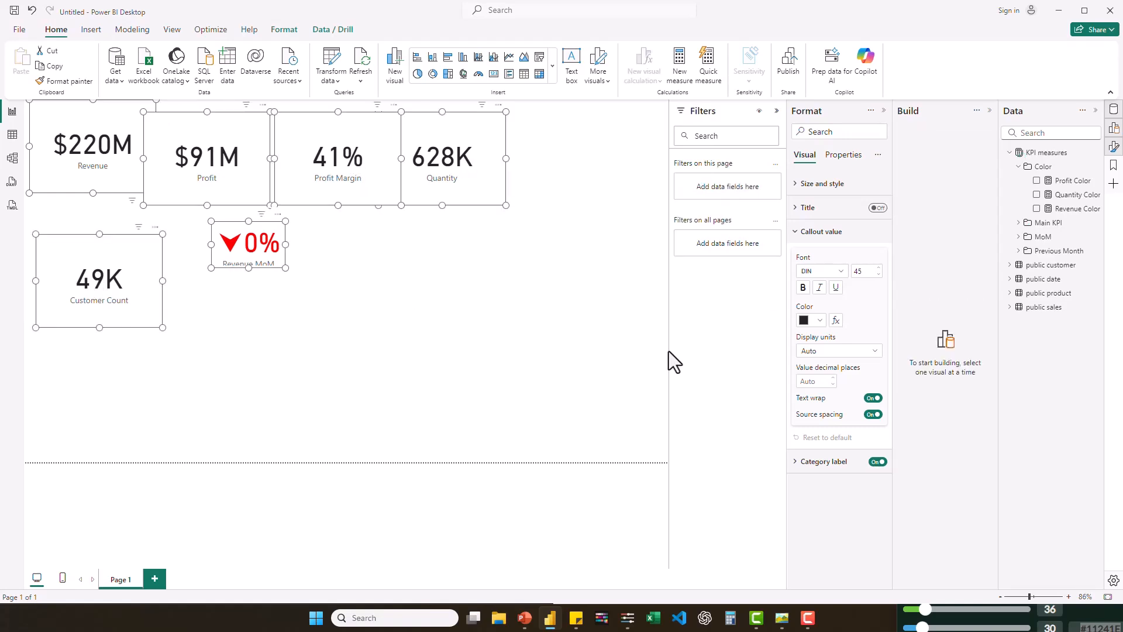
click(879, 463)
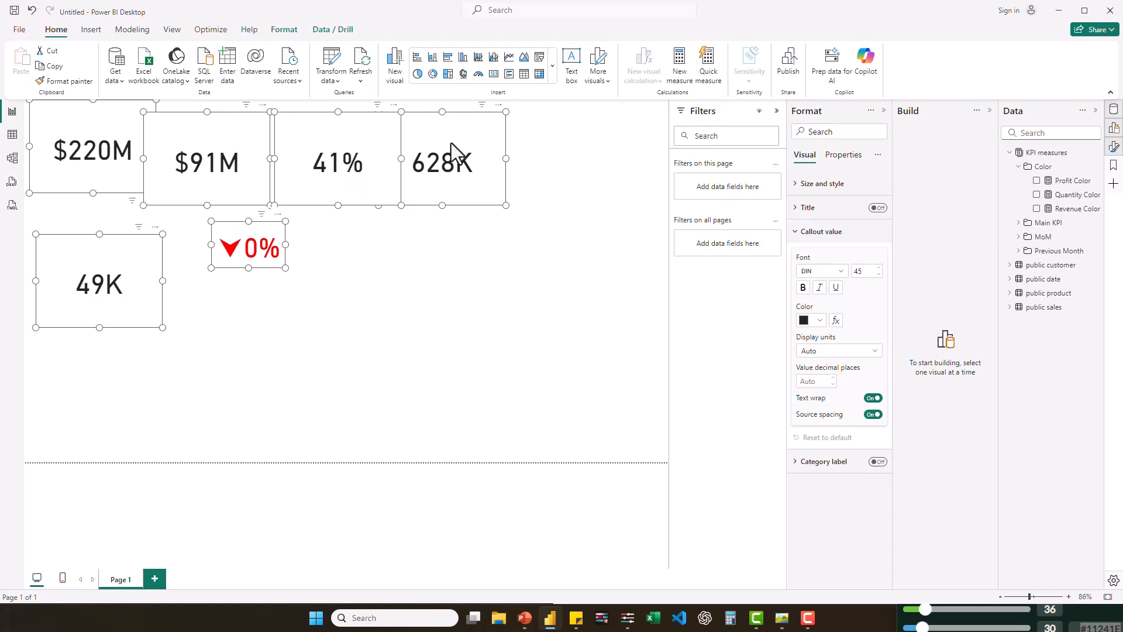
drag(459, 145, 540, 154)
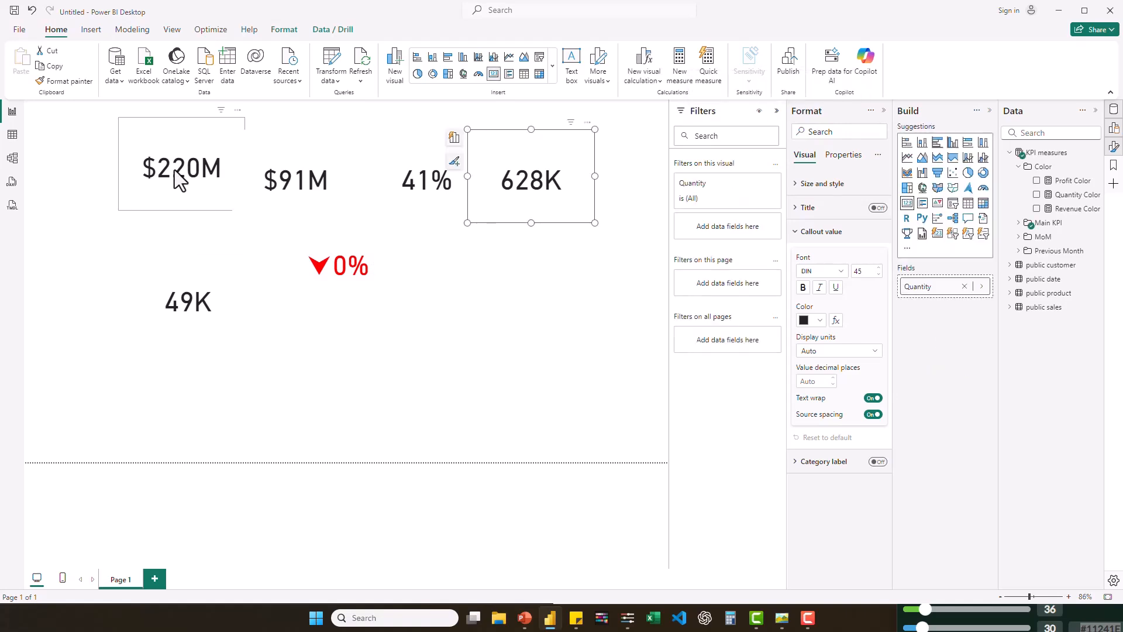
- Set the callout values of the $91M, 41%, 628K and 49K cards to Segoe UI Semibold, size 25
ctrl+click(225, 170)
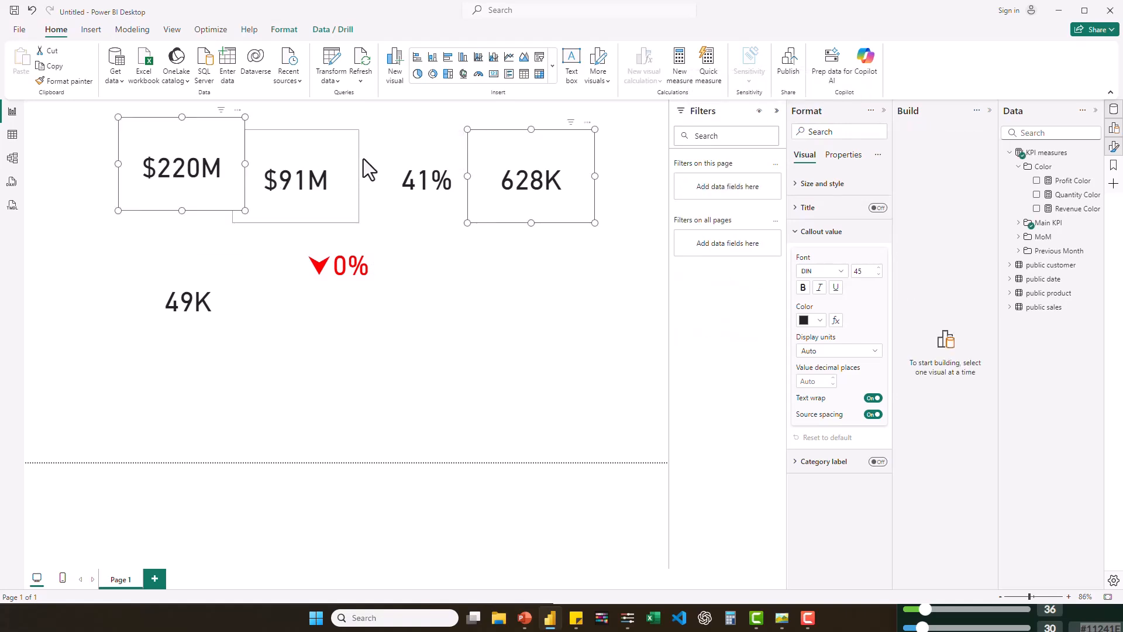
click(412, 159)
ctrl+click(199, 301)
ctrl+click(534, 175)
ctrl+click(319, 178)
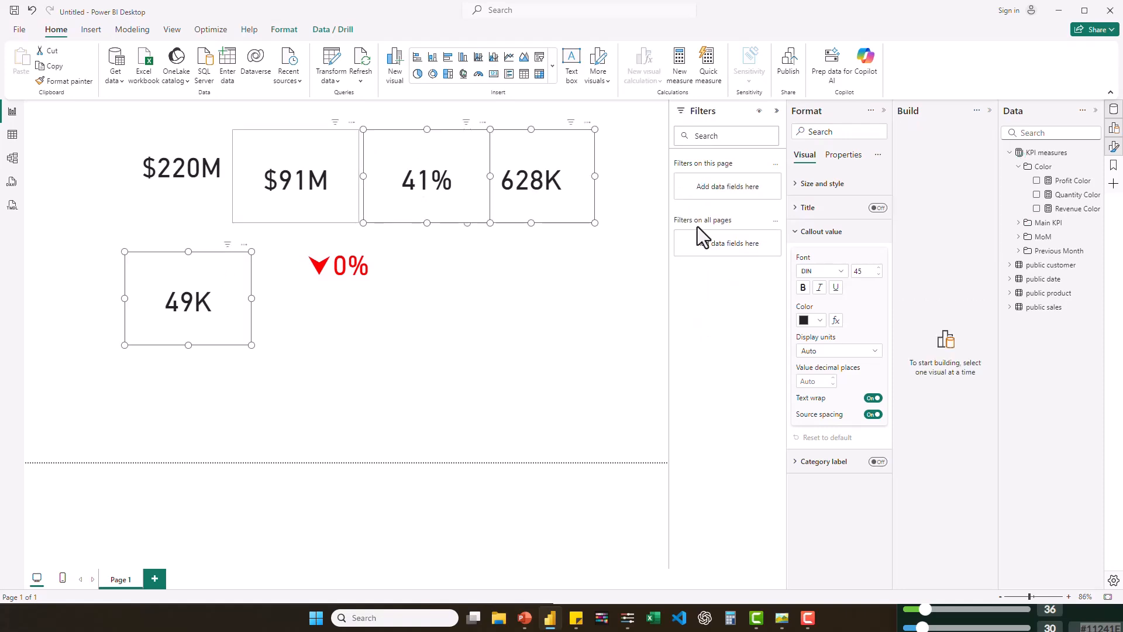
double_click(862, 273)
text(25)
click(837, 271)
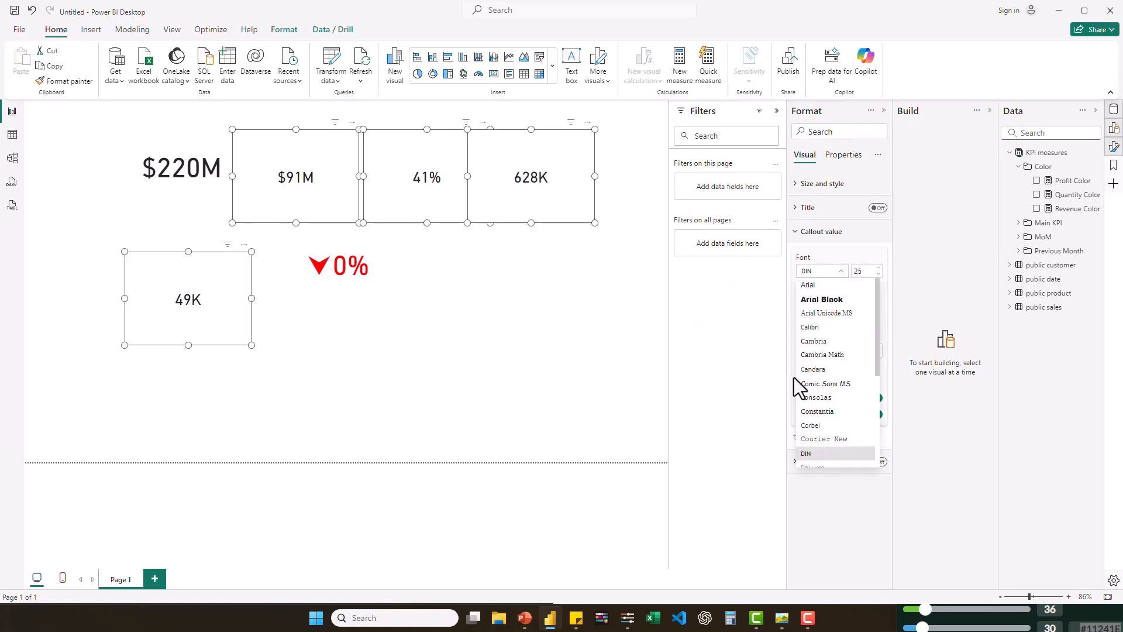
scroll(837, 374, down, 3)
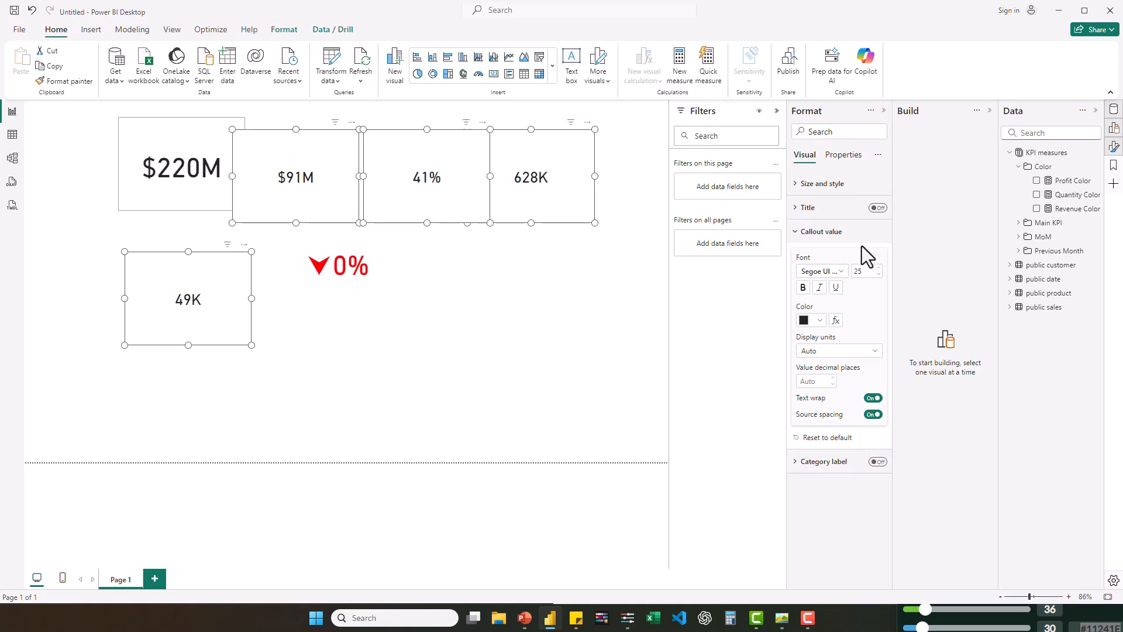
- Set the $220M revenue card's callout value to size 27, shrink the card around it, and move it to the page's upper-left area
click(840, 271)
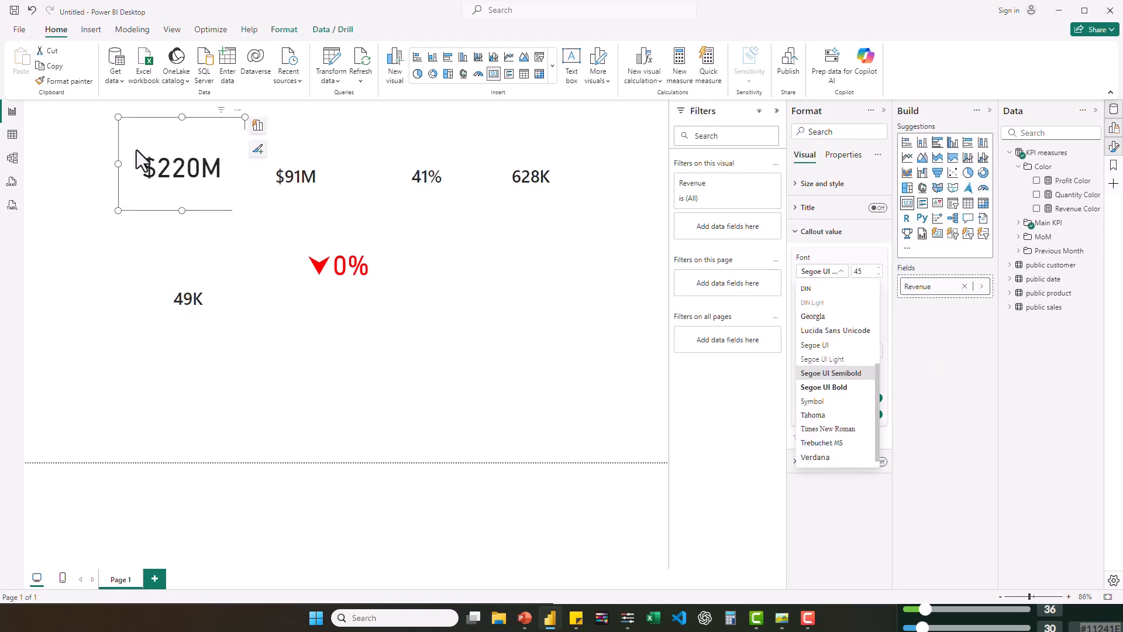
click(813, 353)
double_click(865, 271)
text(27)
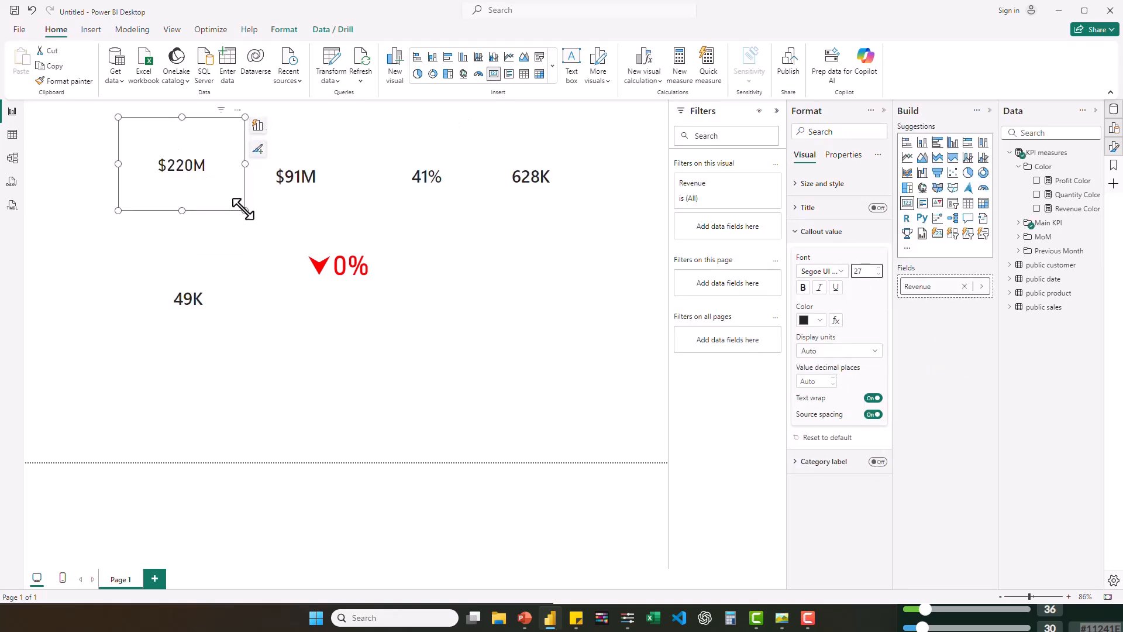
drag(244, 209, 176, 145)
drag(155, 143, 101, 162)
- Shrink the $91M and 41% cards, set the 41% value to size 10, and place it just above and right of $91M
click(299, 166)
drag(359, 222, 288, 175)
click(417, 152)
drag(490, 222, 388, 144)
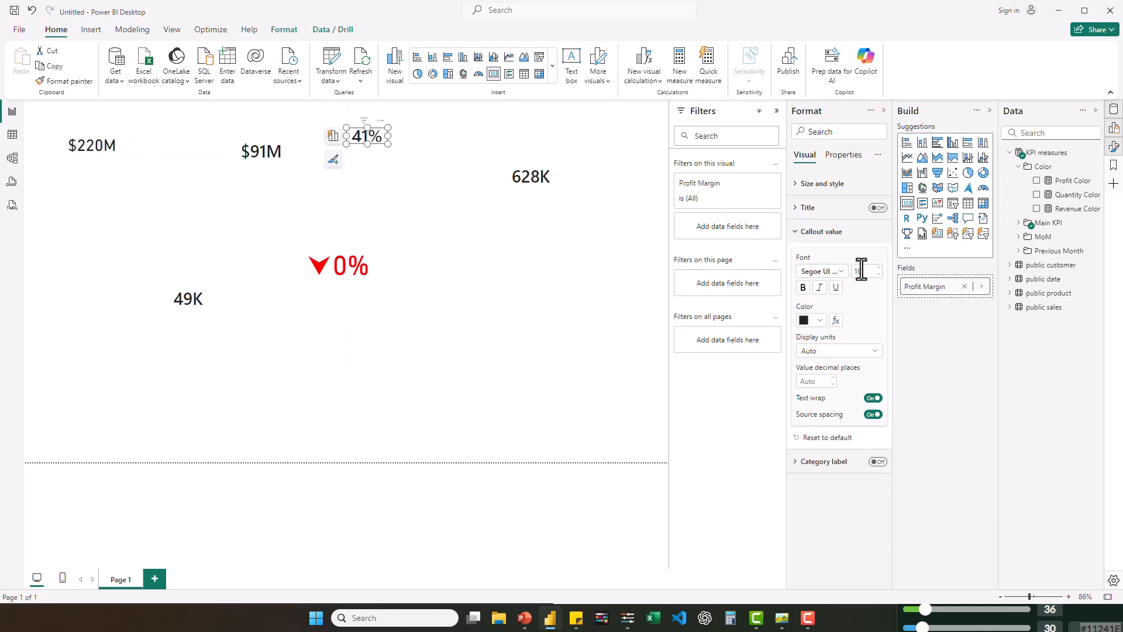
click(782, 618)
click(223, 153)
drag(364, 139, 325, 135)
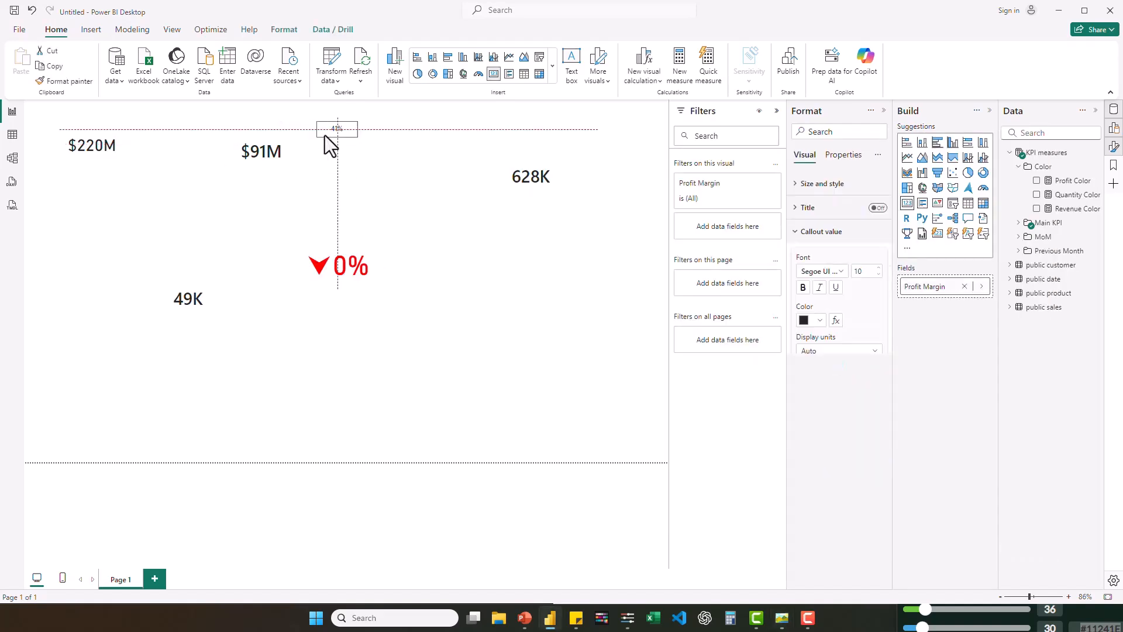
- Shrink the 628K and 49K cards around their values and place the red 0% card between the $220M and $91M cards
click(508, 164)
drag(597, 222, 452, 167)
drag(258, 155, 258, 141)
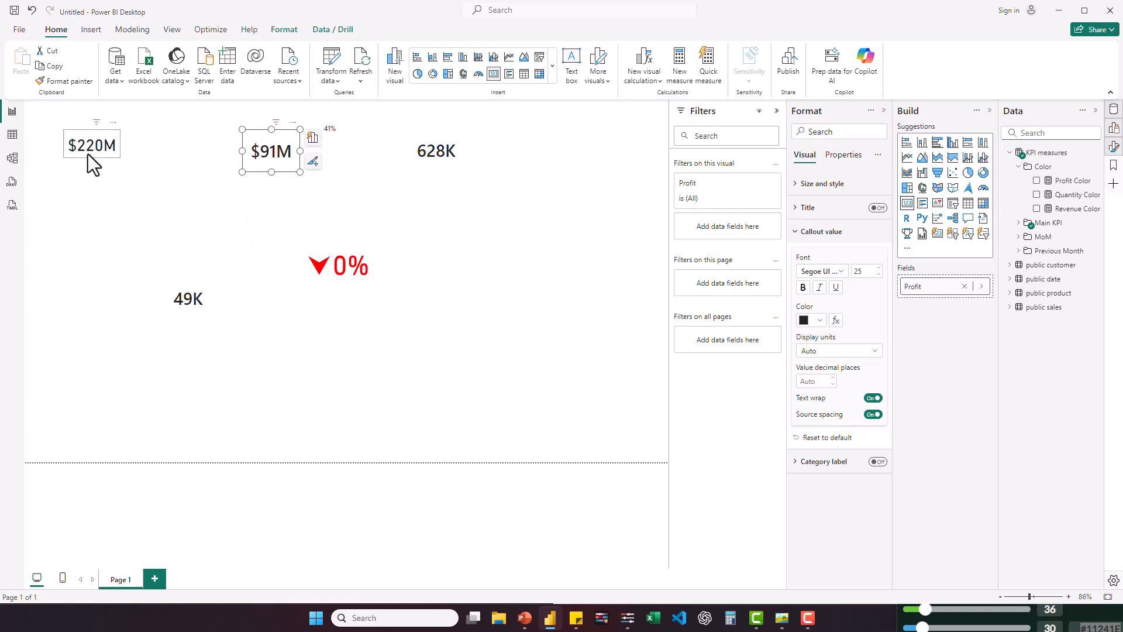
click(93, 166)
click(201, 294)
drag(251, 345, 125, 281)
click(351, 279)
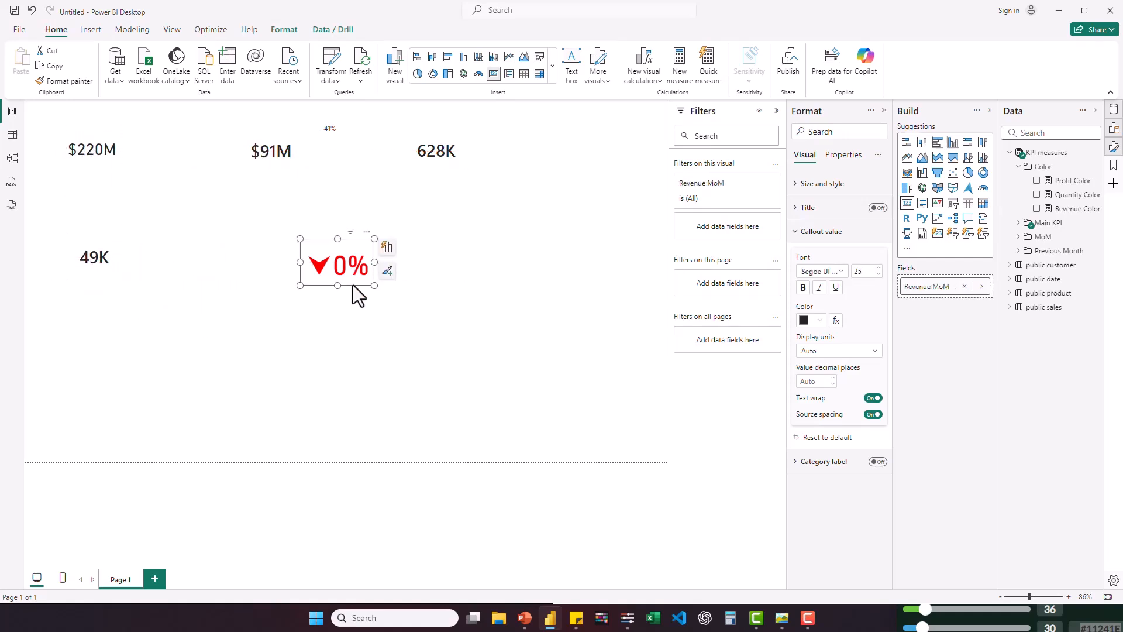
drag(351, 279, 188, 167)
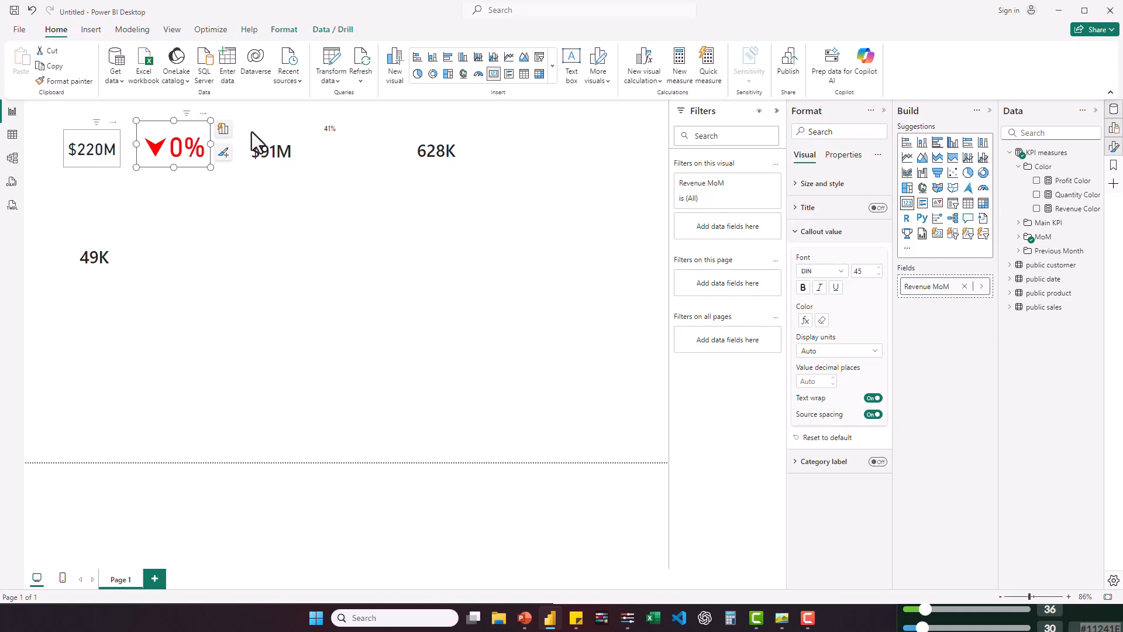
- Turn off the background of all six KPI cards
key(ctrl+a)
click(797, 184)
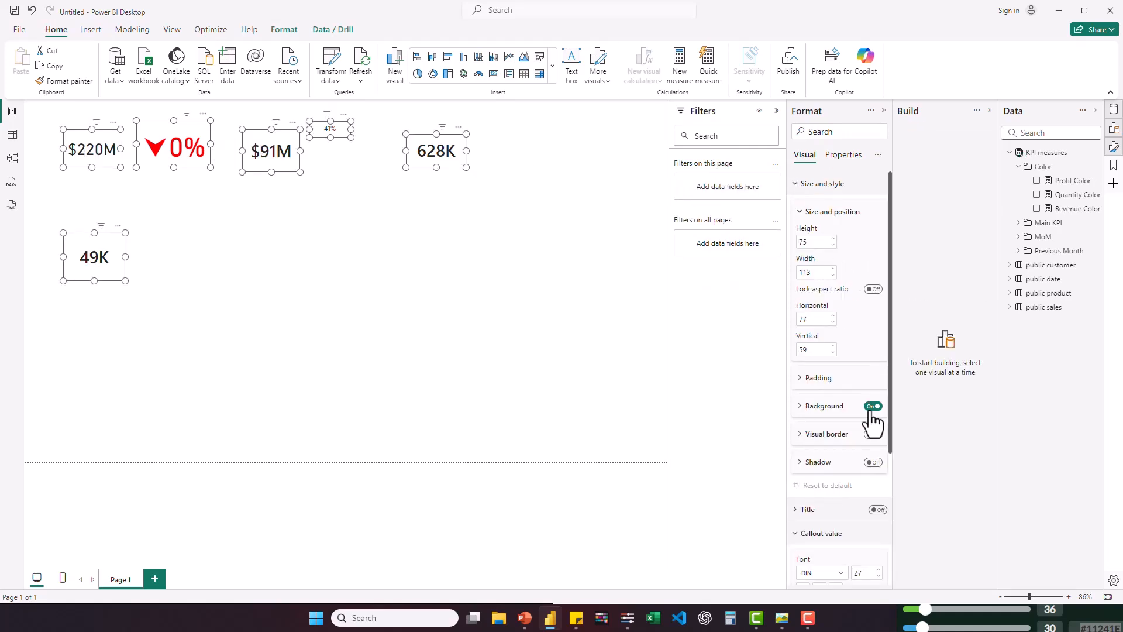
click(437, 286)
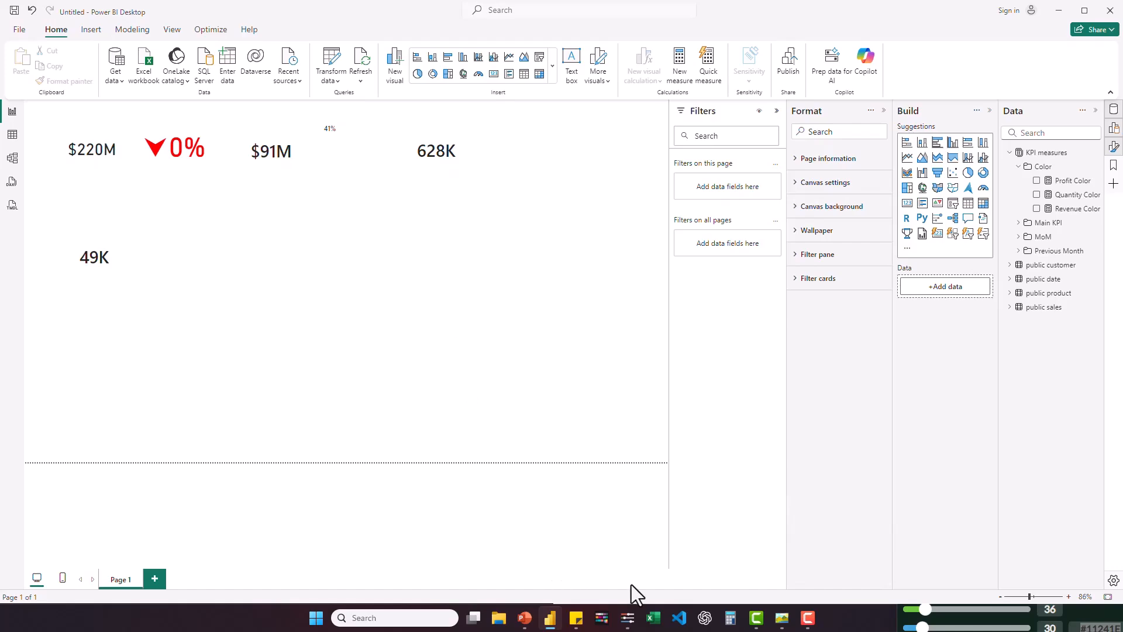
- Switch to PowerPoint and start exporting the background slide in PNG Portable Network Graphics format
click(529, 620)
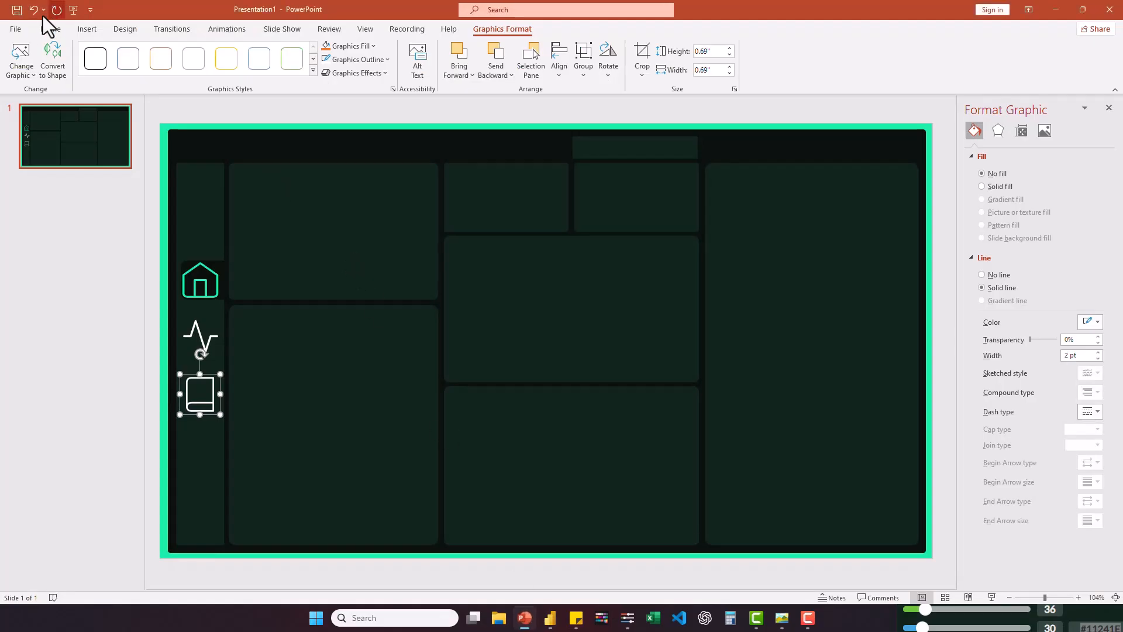
click(11, 32)
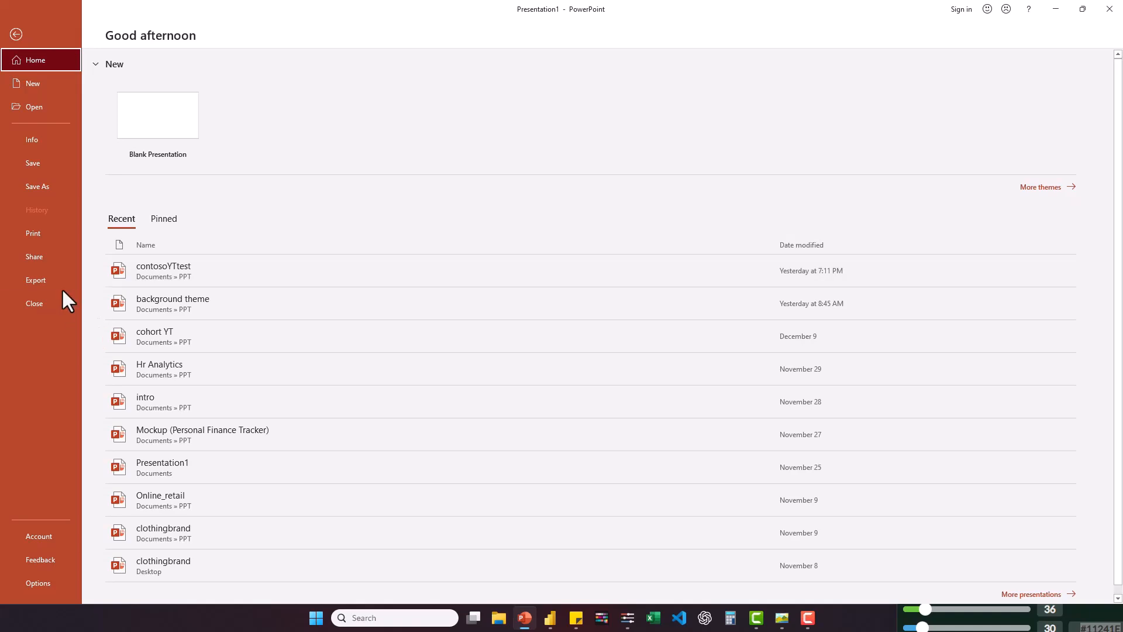
click(62, 288)
click(183, 249)
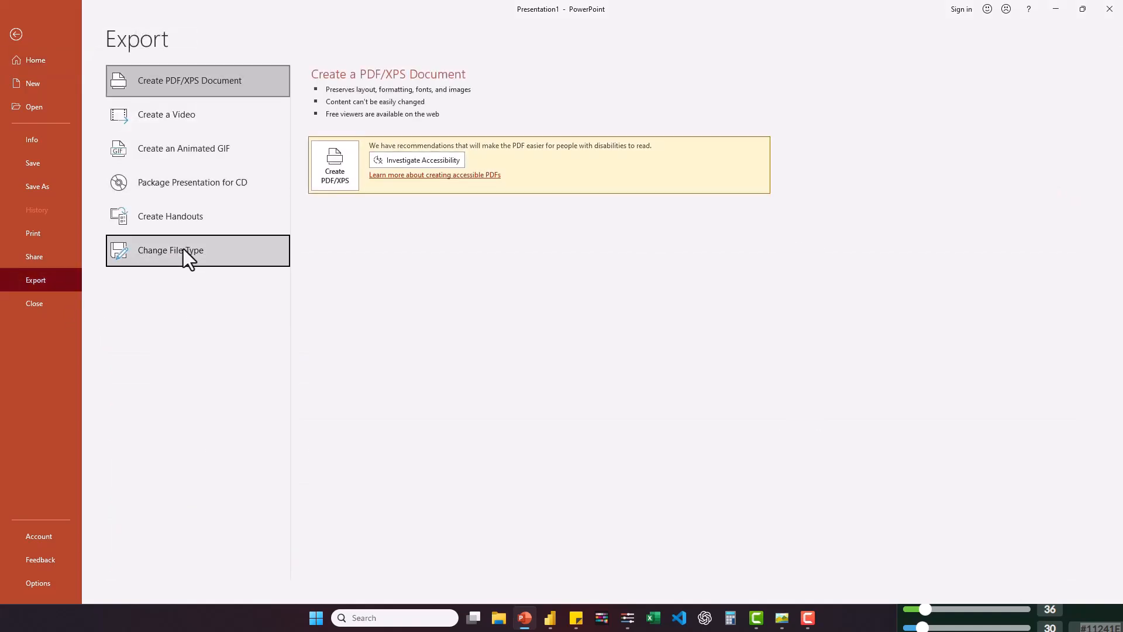
click(332, 241)
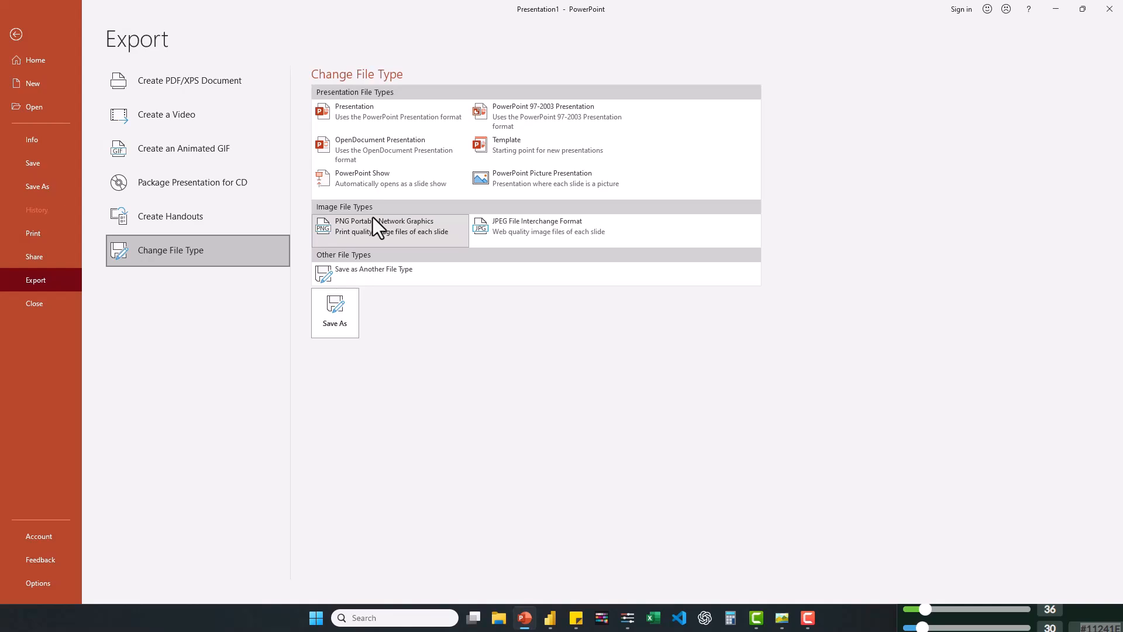
key(Escape)
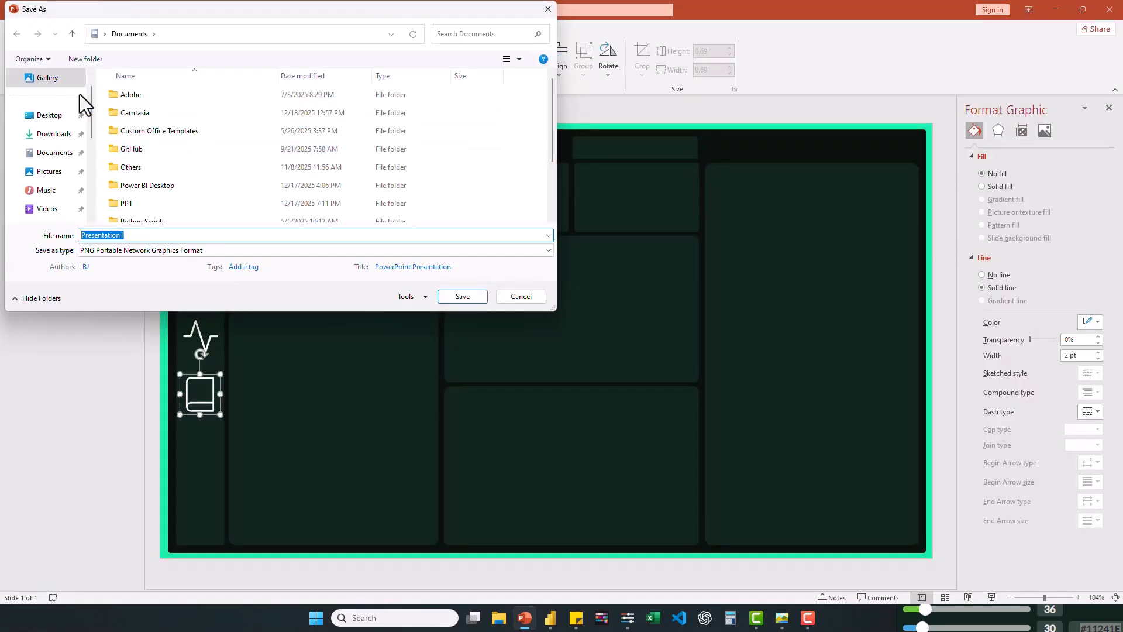
- Save the PNG export to the Desktop as YT, exporting only the current slide
click(53, 118)
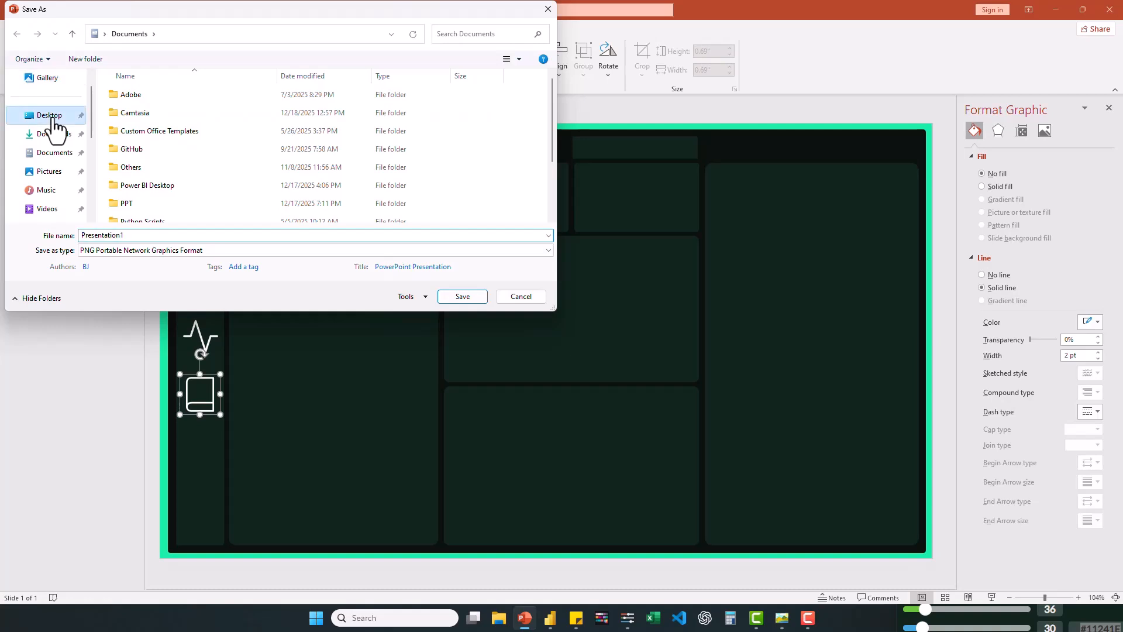
double_click(150, 236)
text(YT)
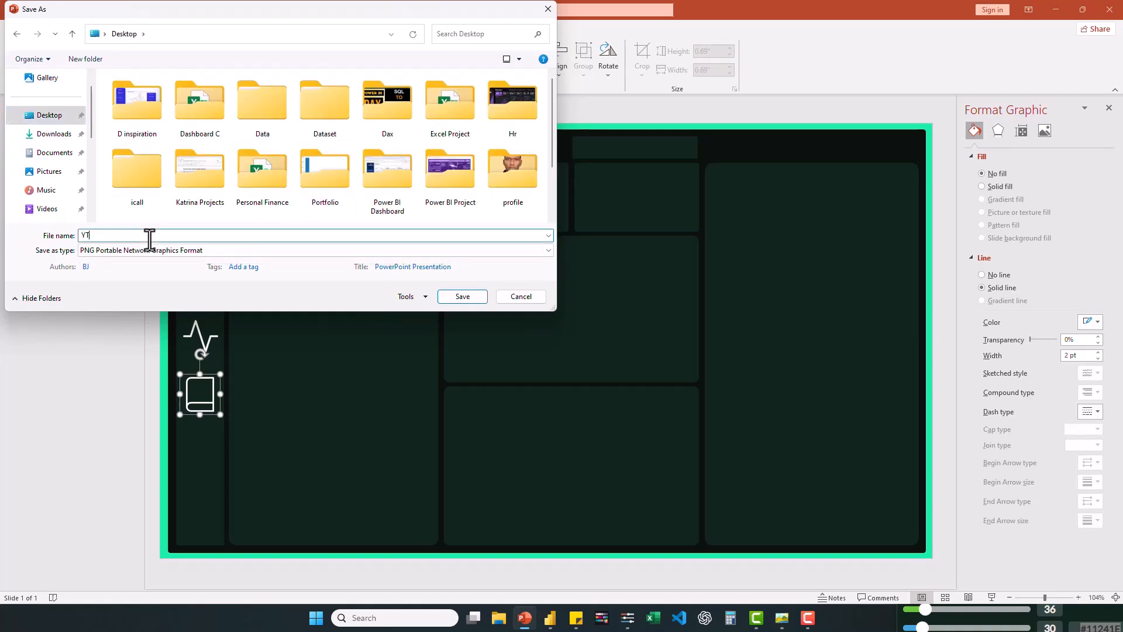
click(460, 297)
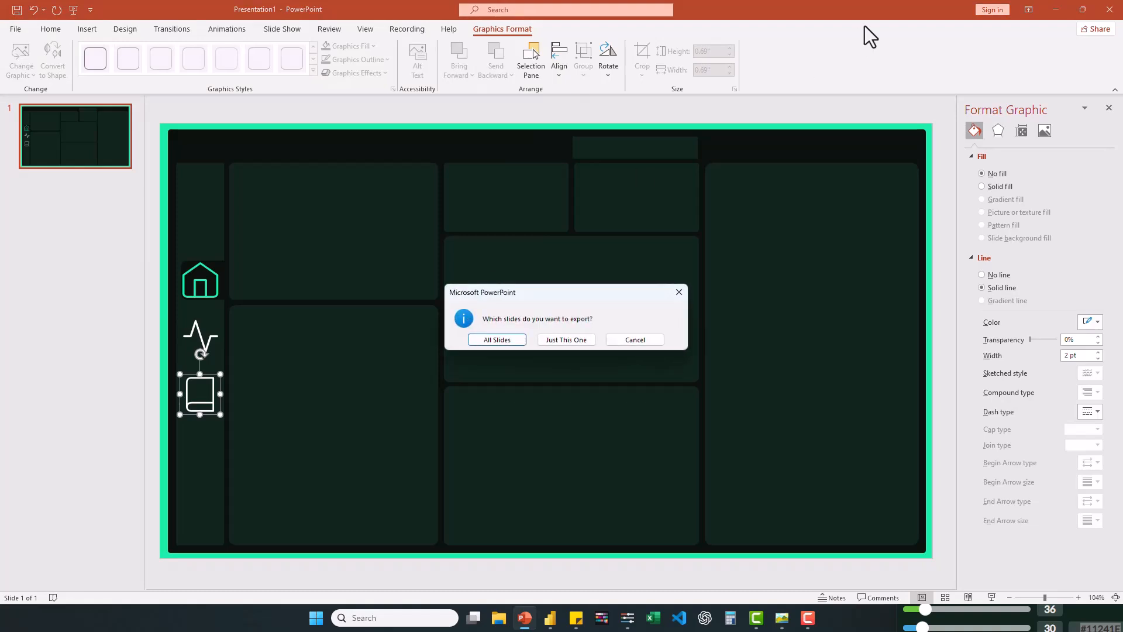
click(568, 339)
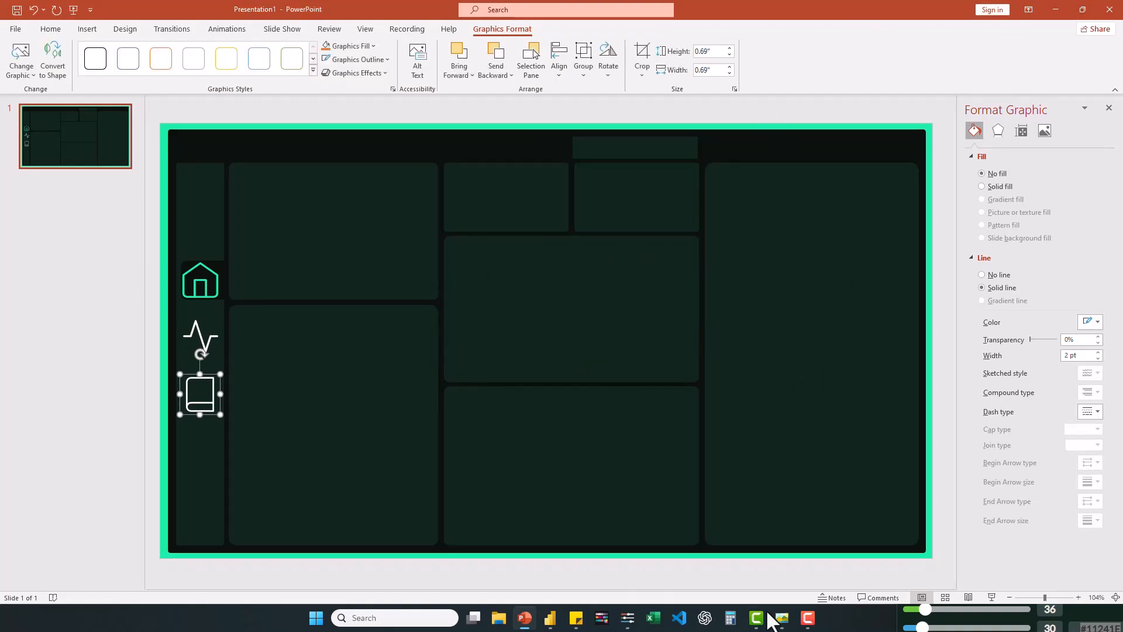
- Switch to Power BI and set YT.png from the Desktop as the canvas background with 0% transparency
click(553, 618)
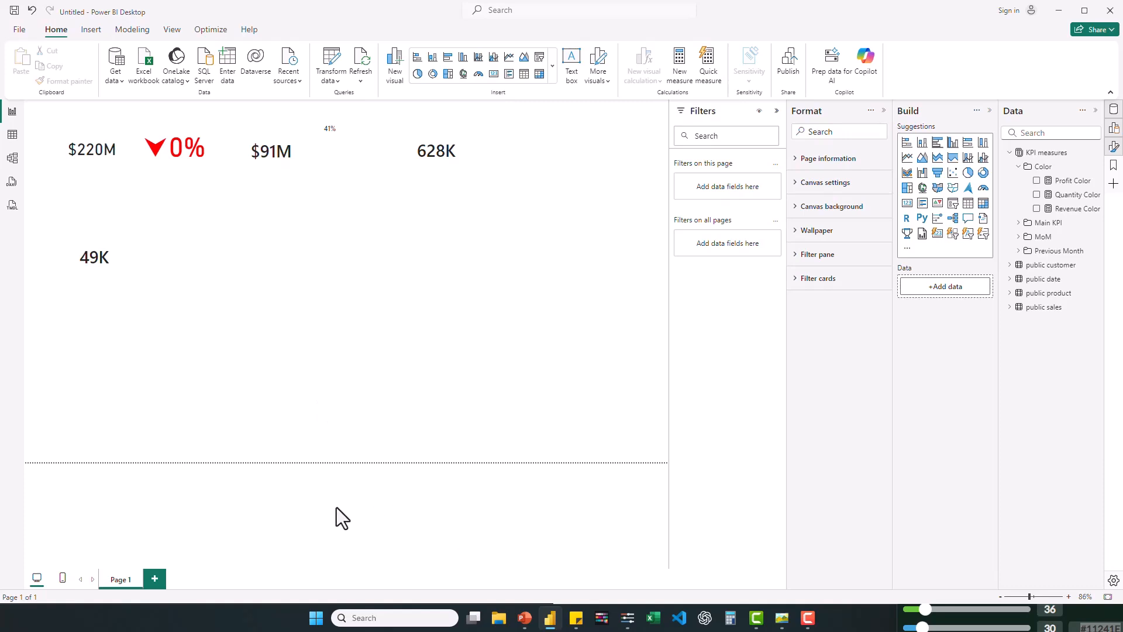
click(798, 209)
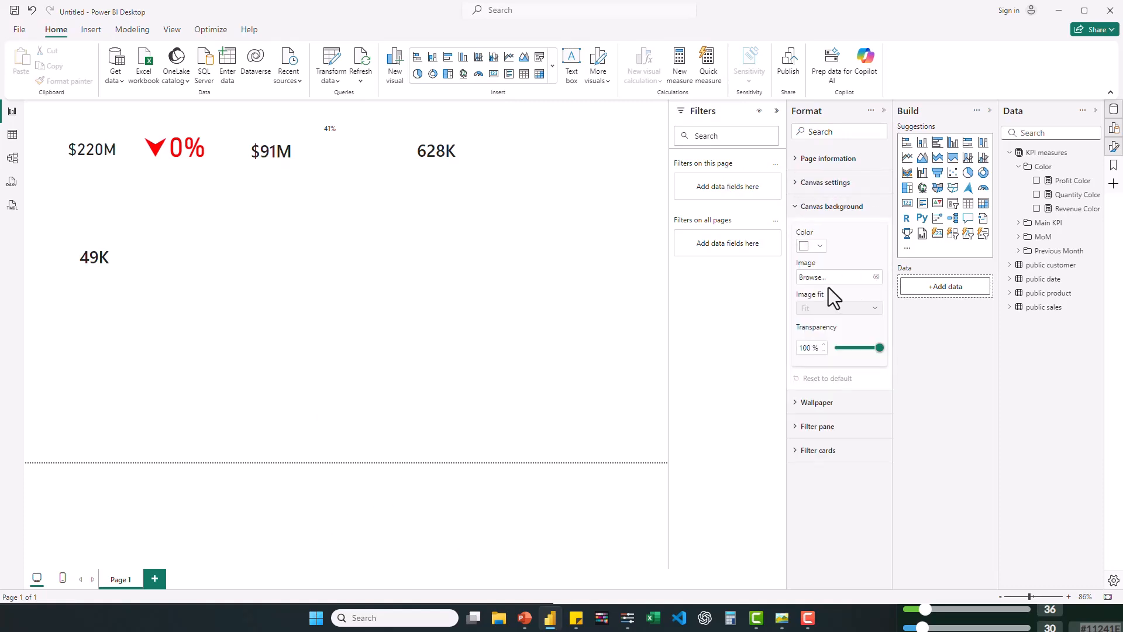
click(877, 277)
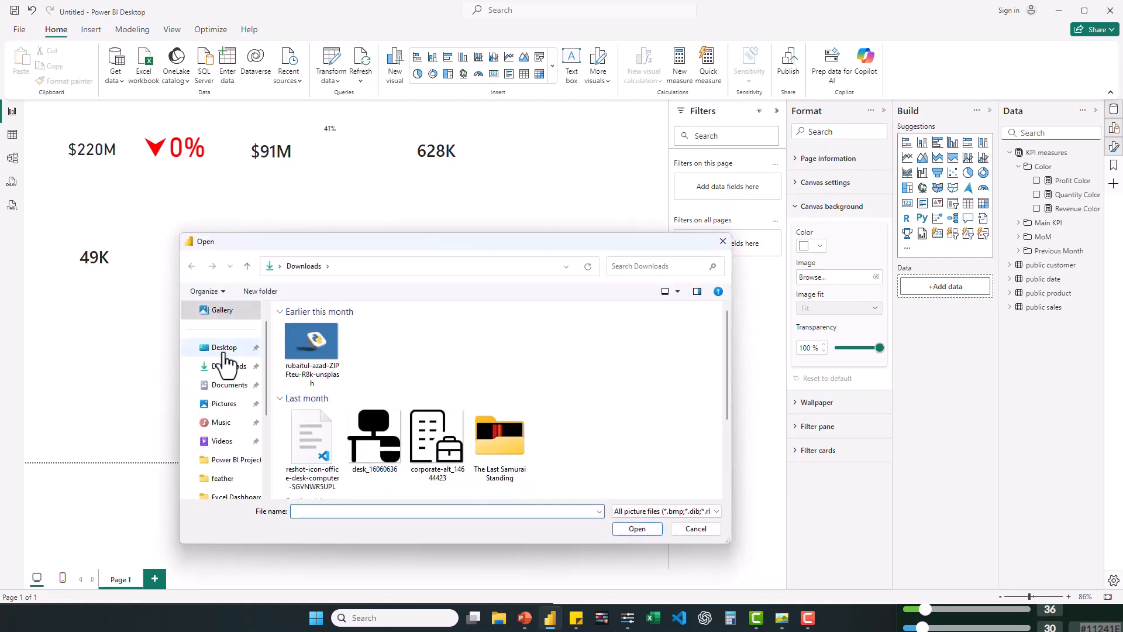
click(224, 353)
scroll(425, 381, down, 2)
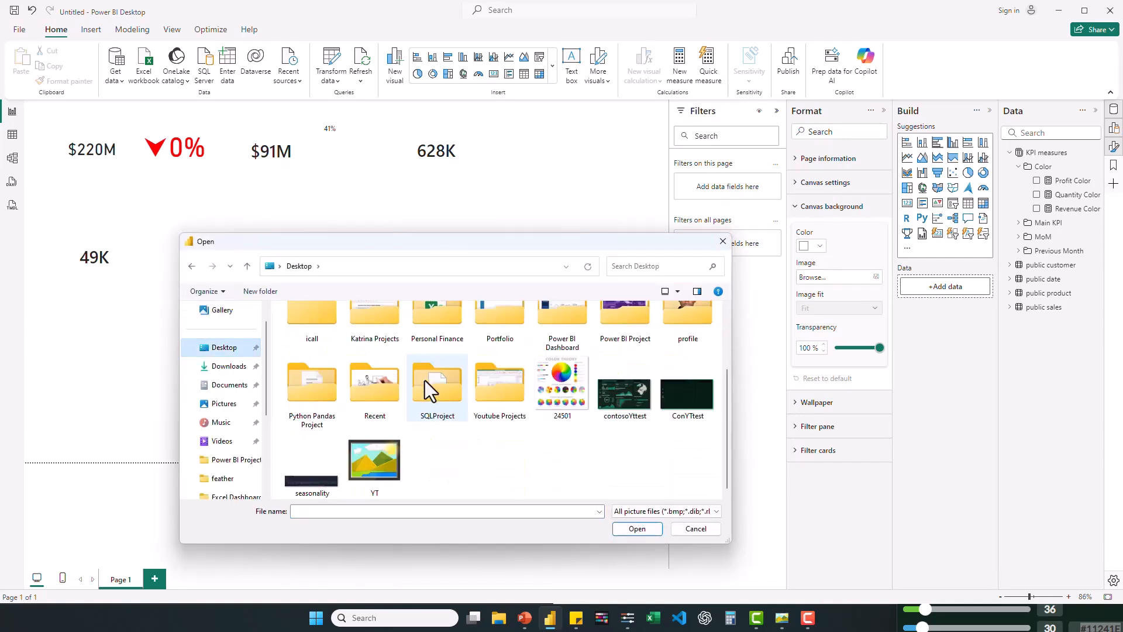
double_click(375, 480)
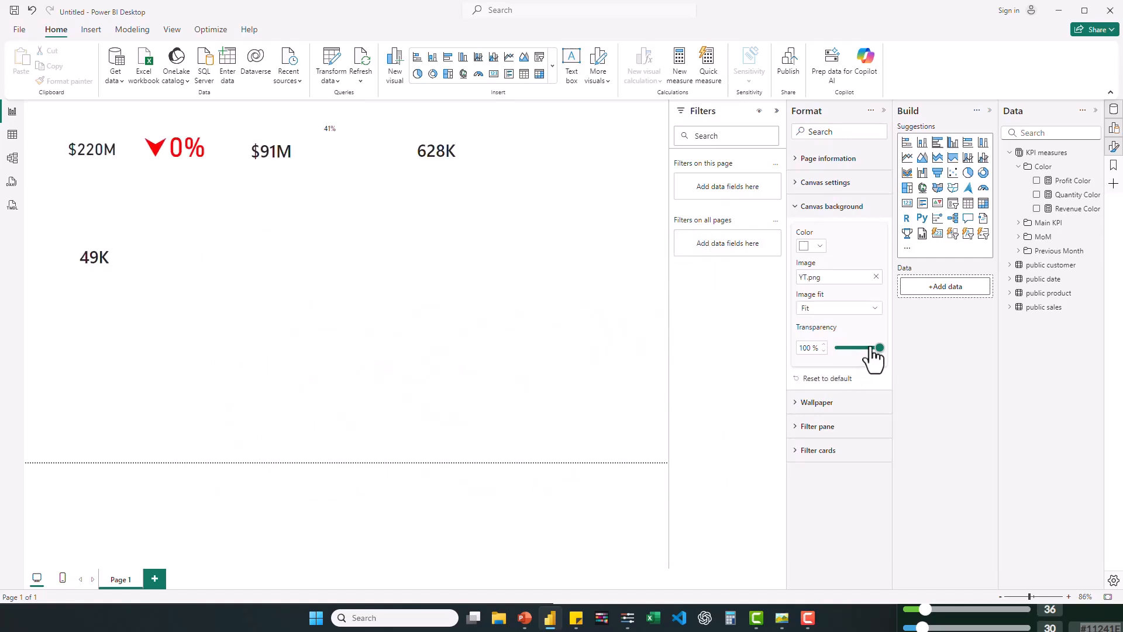
click(836, 349)
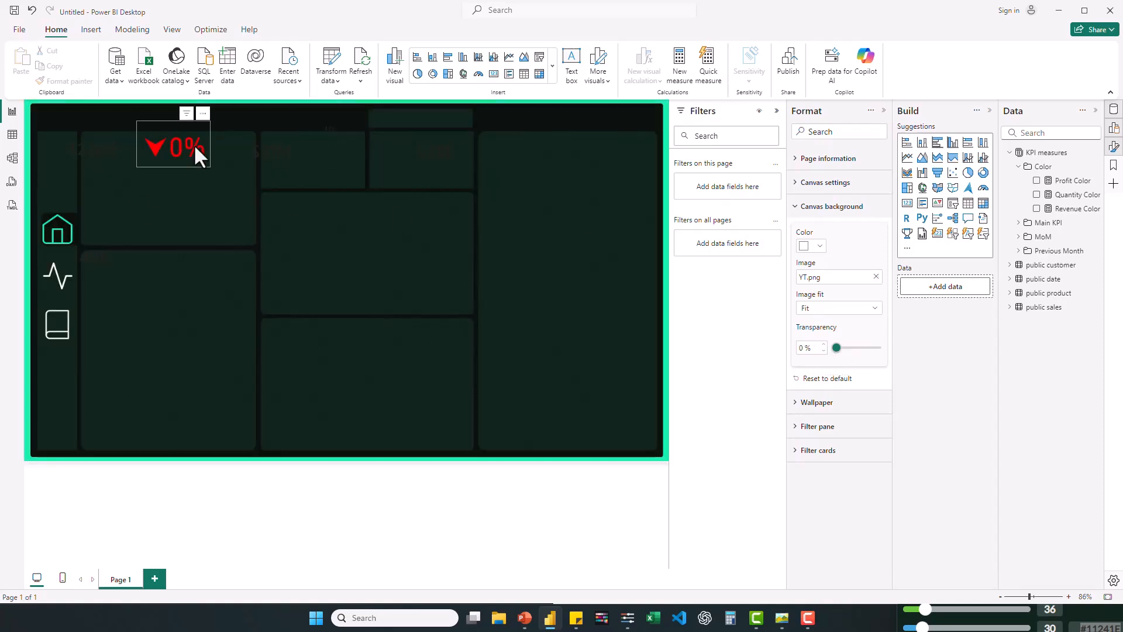
- Color the callout values of all cards except the red 0% card white, and collapse the Filters pane
key(ctrl+a)
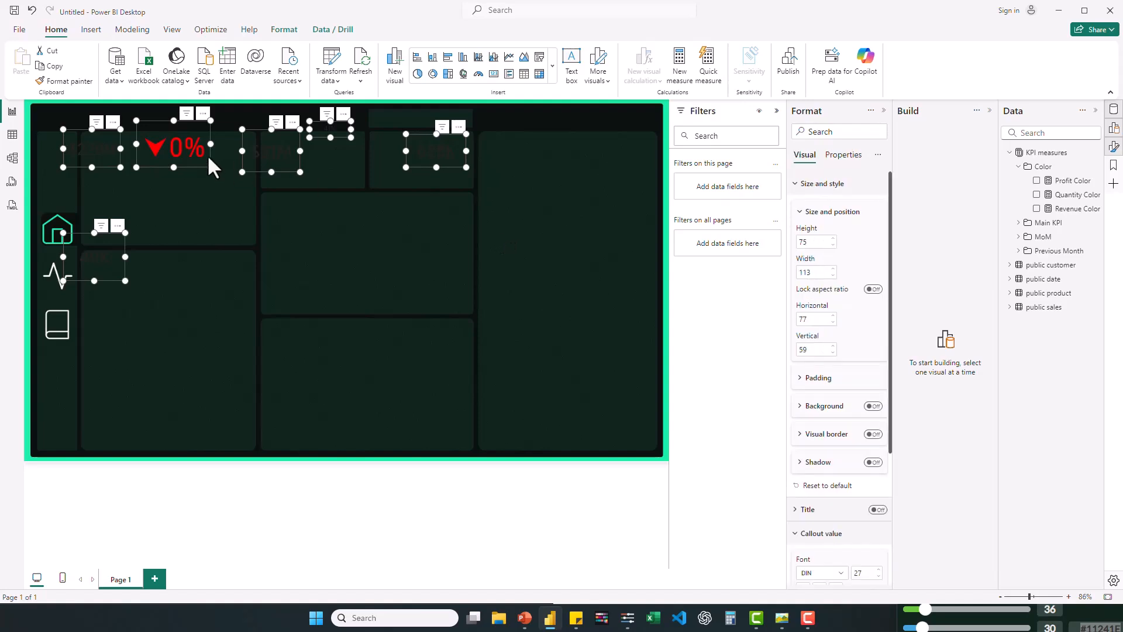
ctrl+click(198, 149)
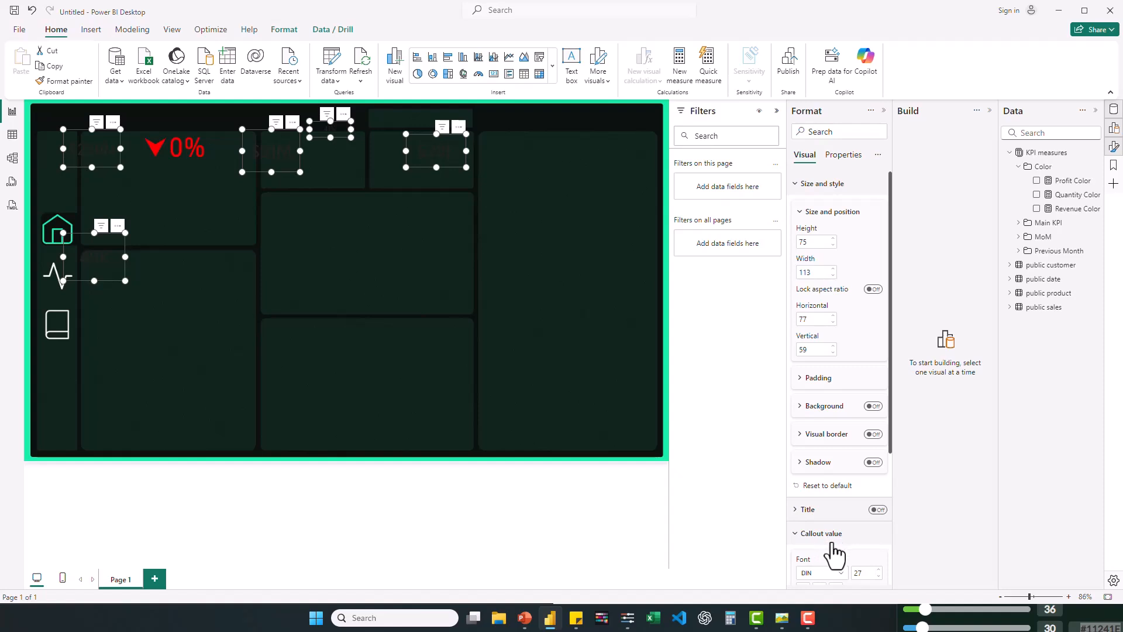
scroll(836, 555, down, 4)
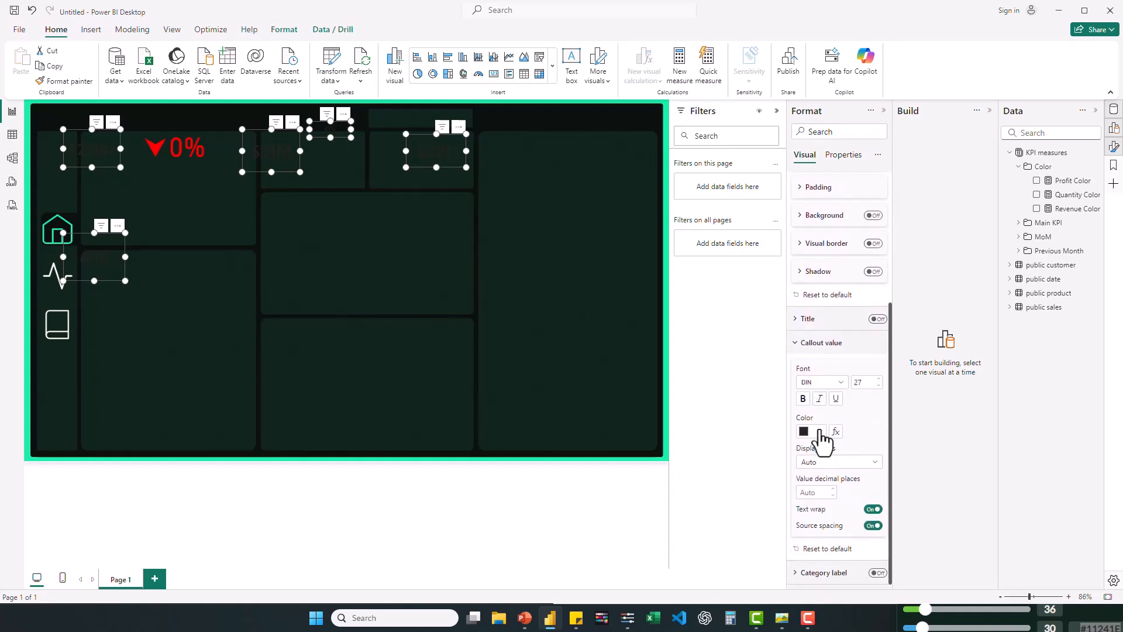
click(819, 432)
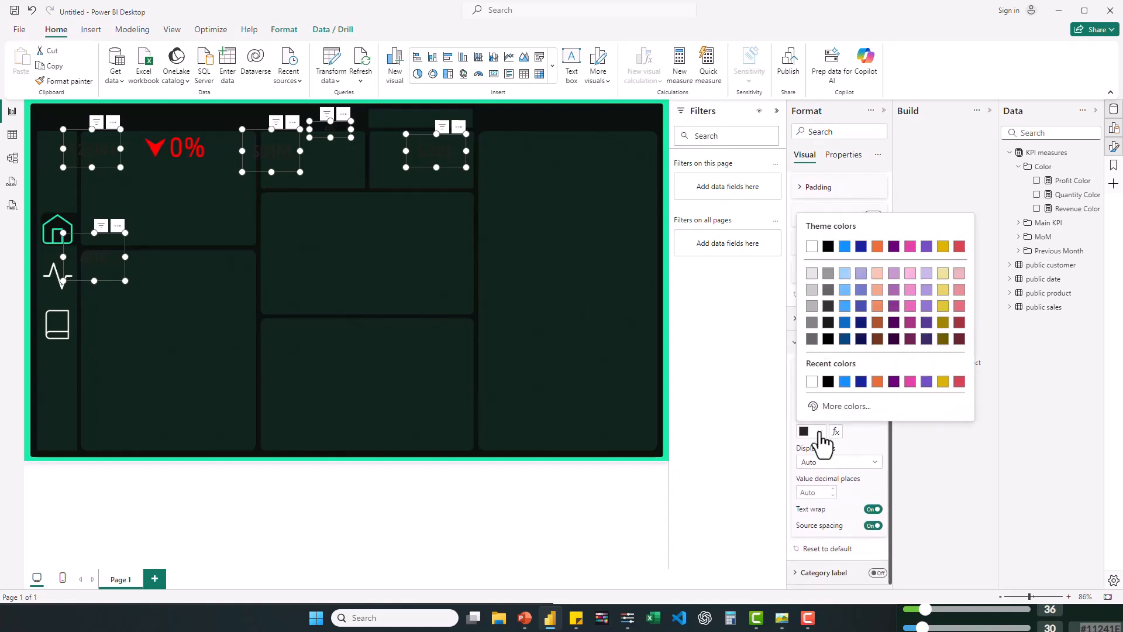
click(812, 381)
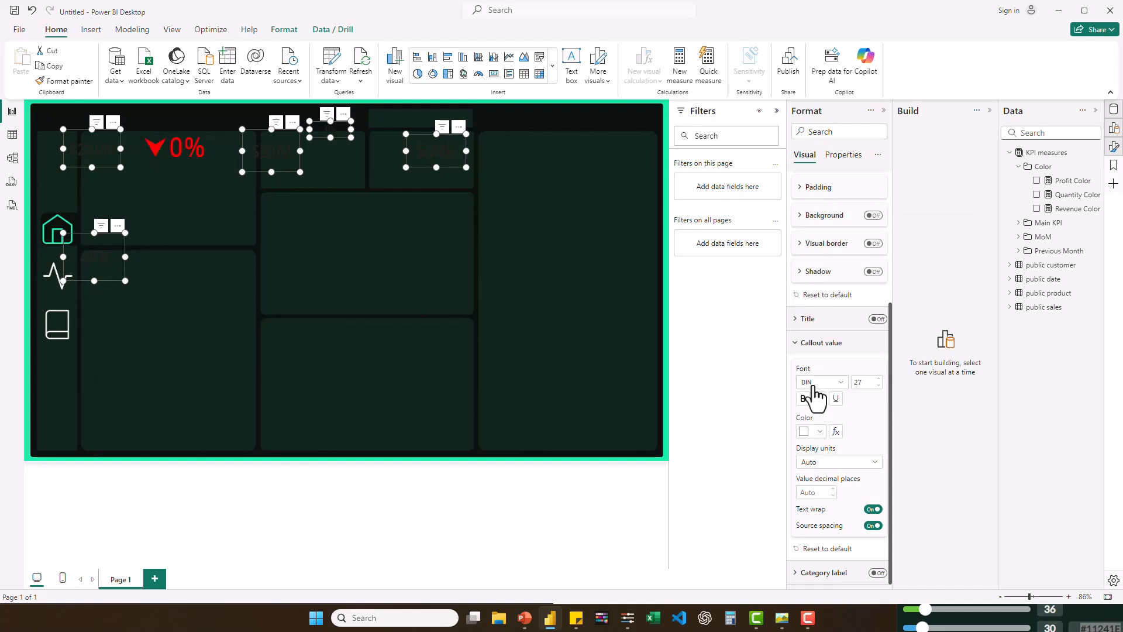
click(779, 113)
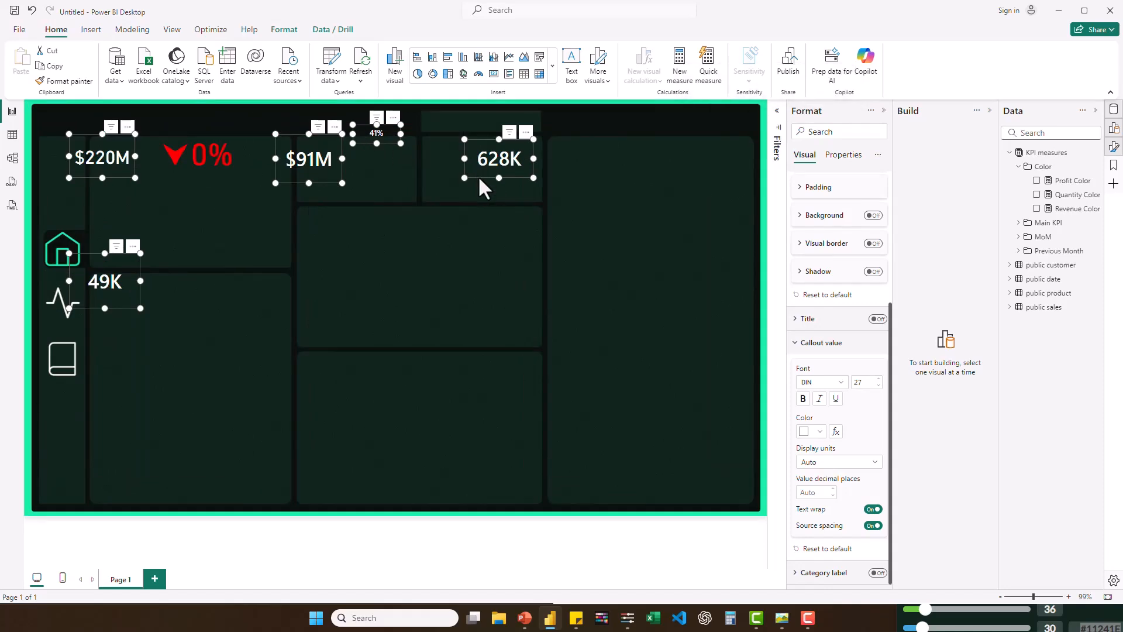
- Nudge the five white-text KPI cards together slightly to the right and down over the background layout
drag(479, 175, 447, 177)
key(Right)
key(Right)
key(Right)
key(Right)
key(Right)
key(Right)
key(Down)
key(Down)
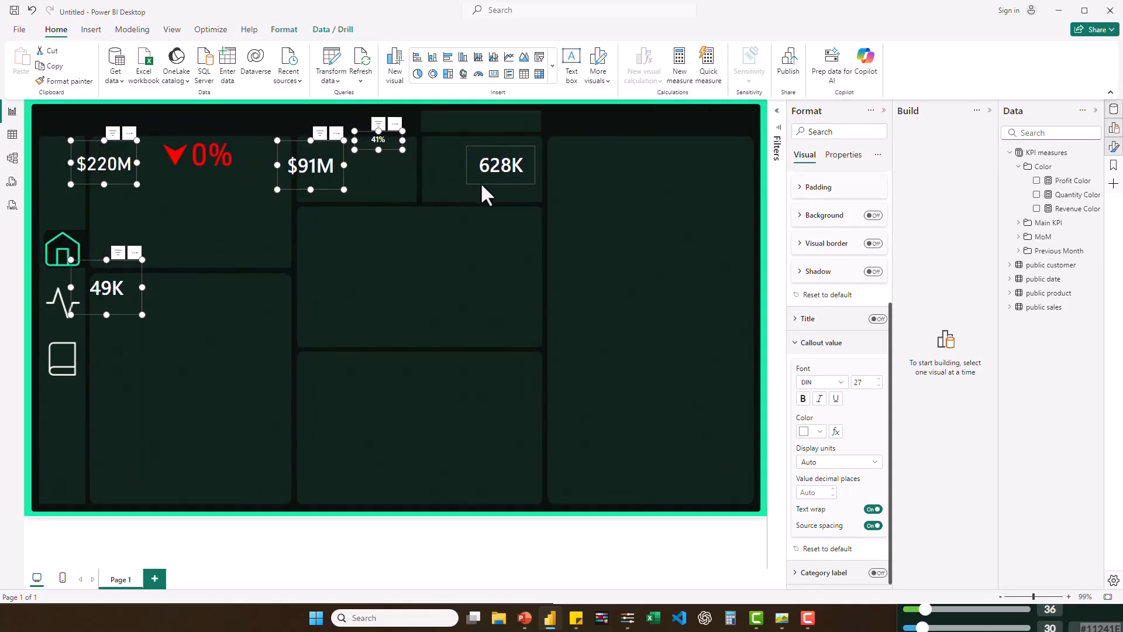
- Shrink the red 0% card, set its callout font size to 10 and place it to the lower right of the $220M card
key(Right)
click(110, 159)
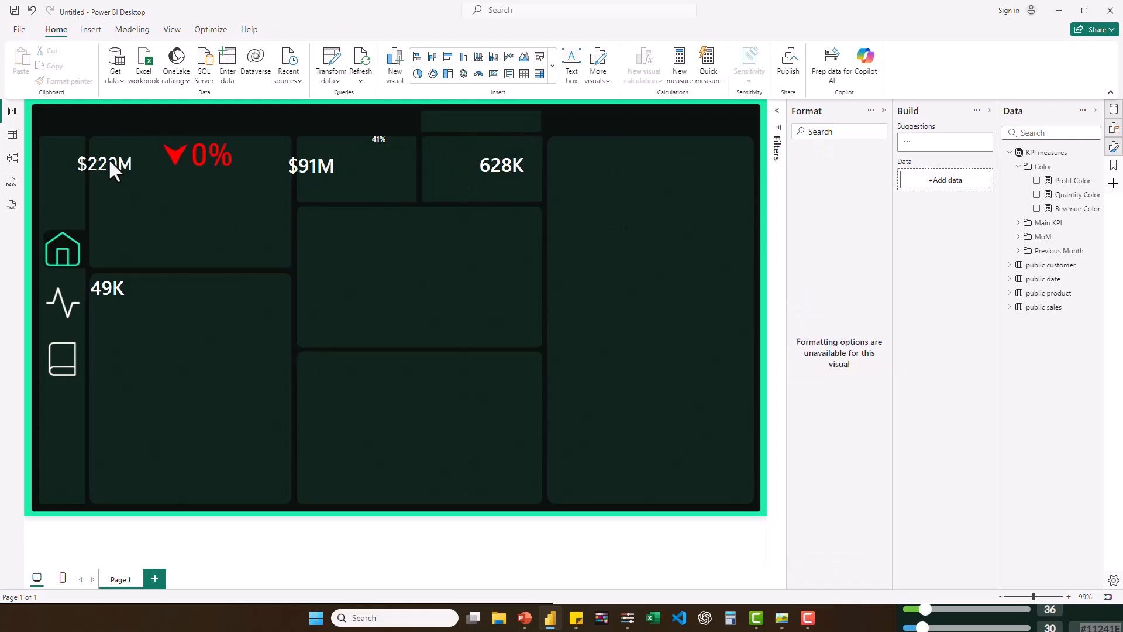
click(195, 162)
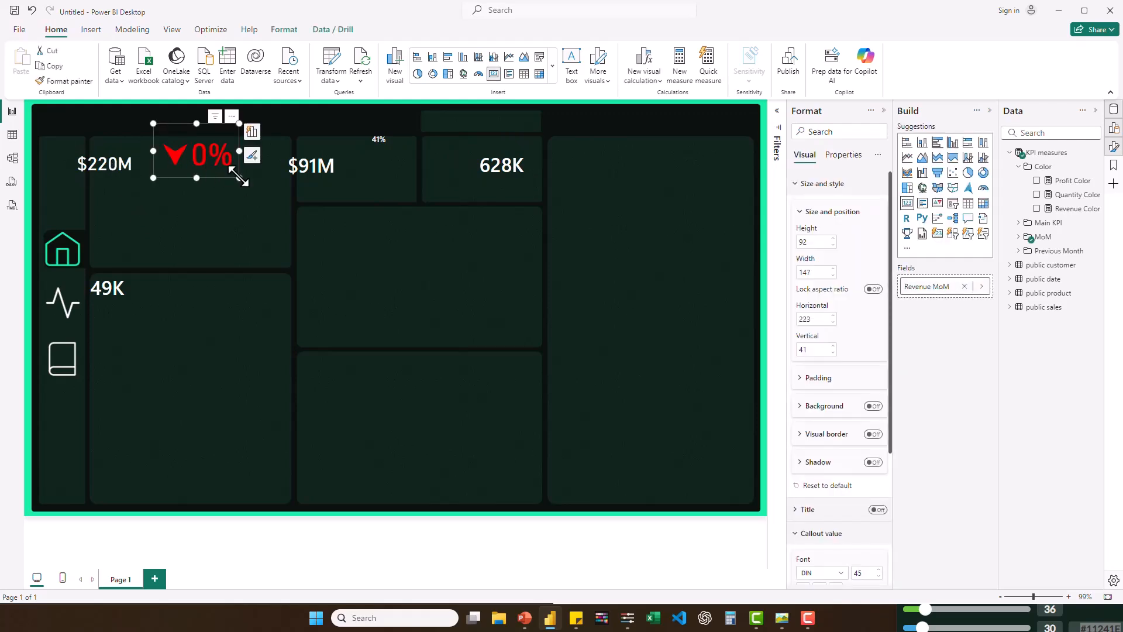
drag(240, 178, 220, 161)
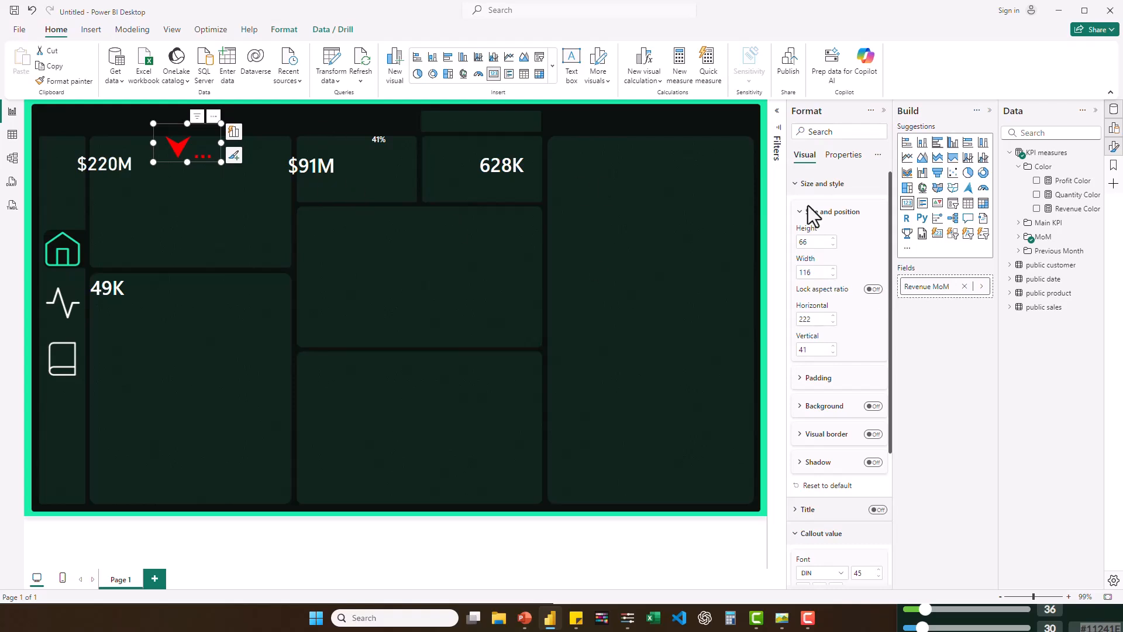
scroll(862, 366, down, 4)
click(839, 382)
scroll(839, 478, down, 4)
click(839, 477)
double_click(860, 383)
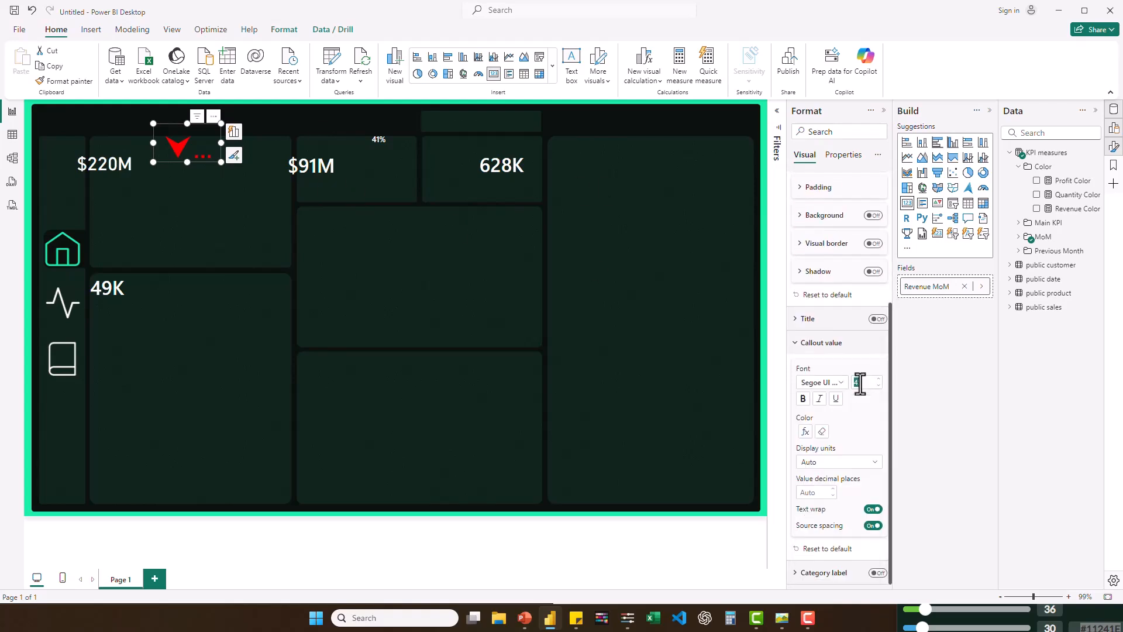
text(10)
drag(221, 162, 249, 193)
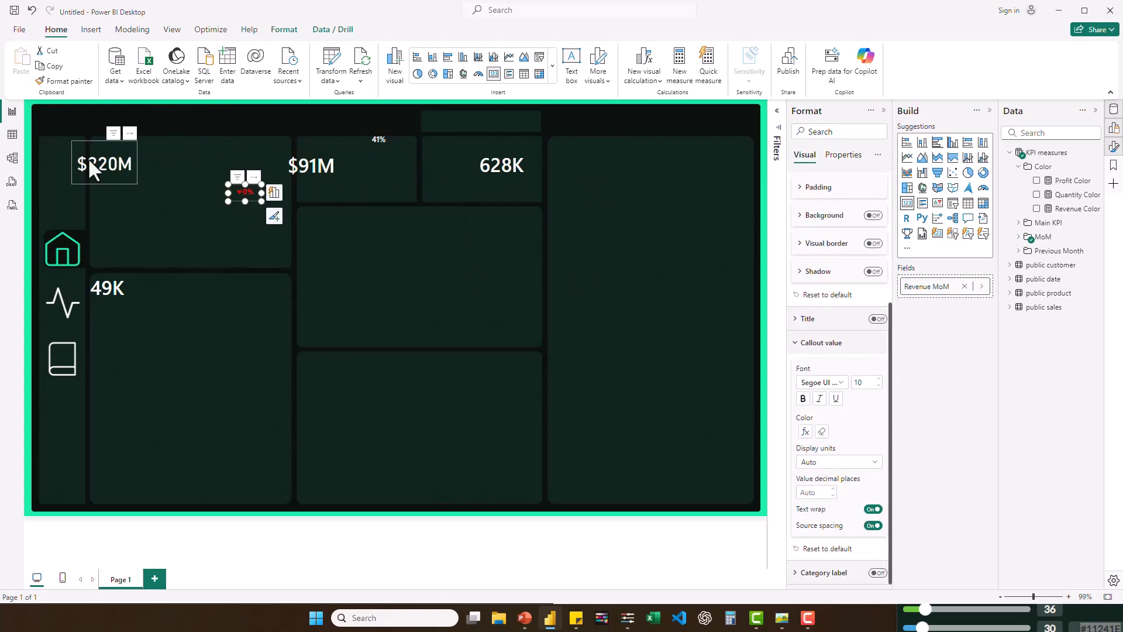
- Reposition the $220M, $91M and 628K cards at the upper left inside their respective background tiles
drag(89, 158, 109, 164)
click(785, 619)
click(785, 620)
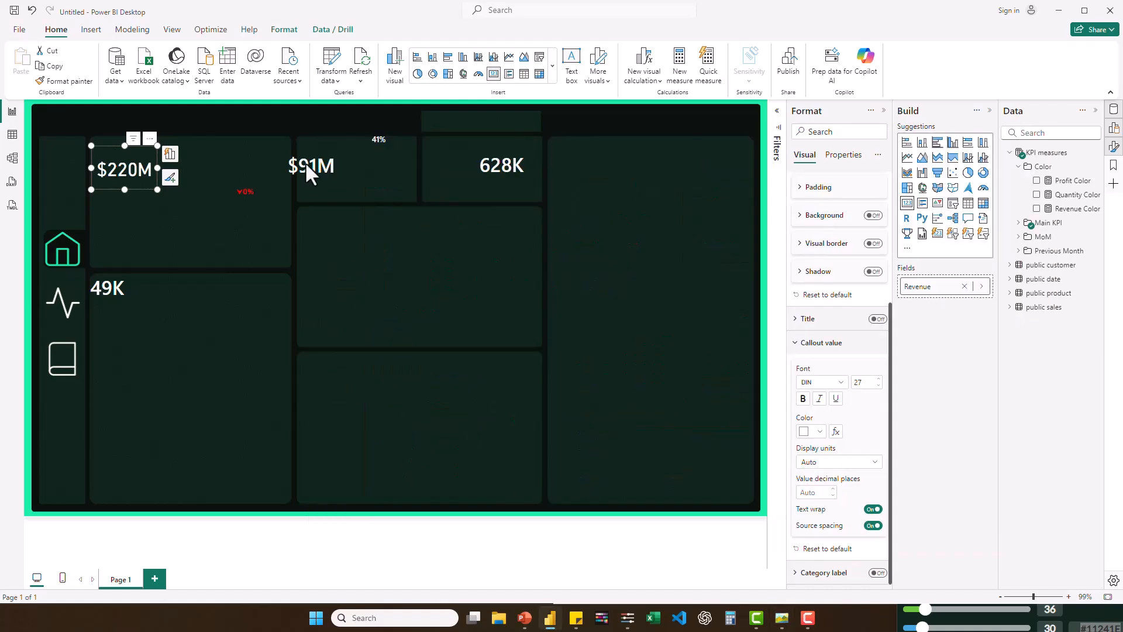
click(328, 176)
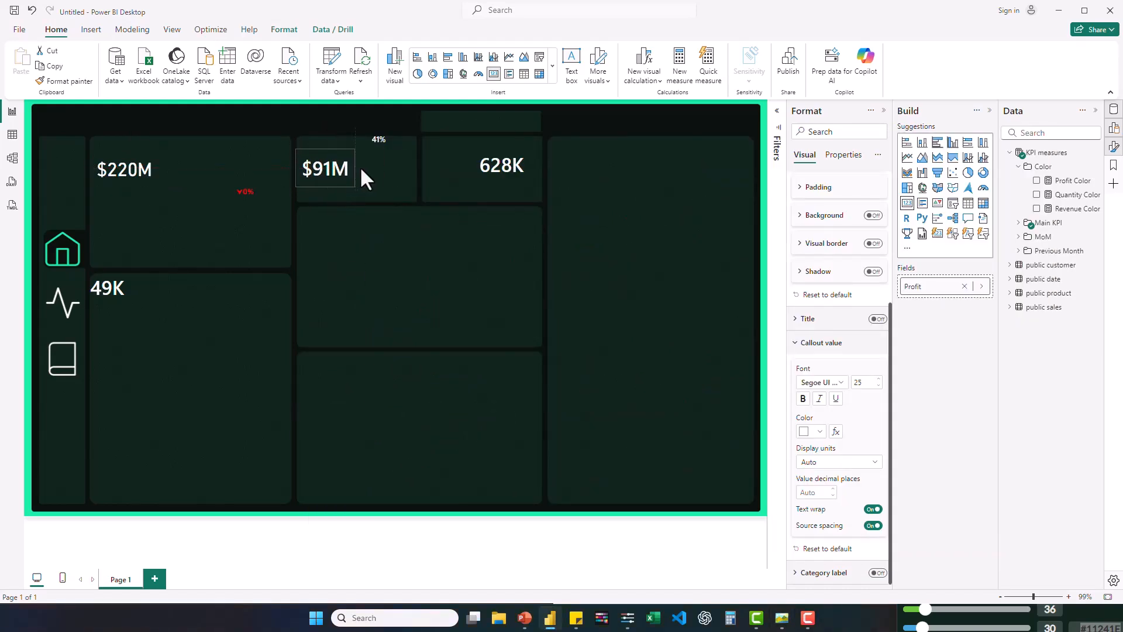
click(513, 181)
drag(513, 181, 466, 187)
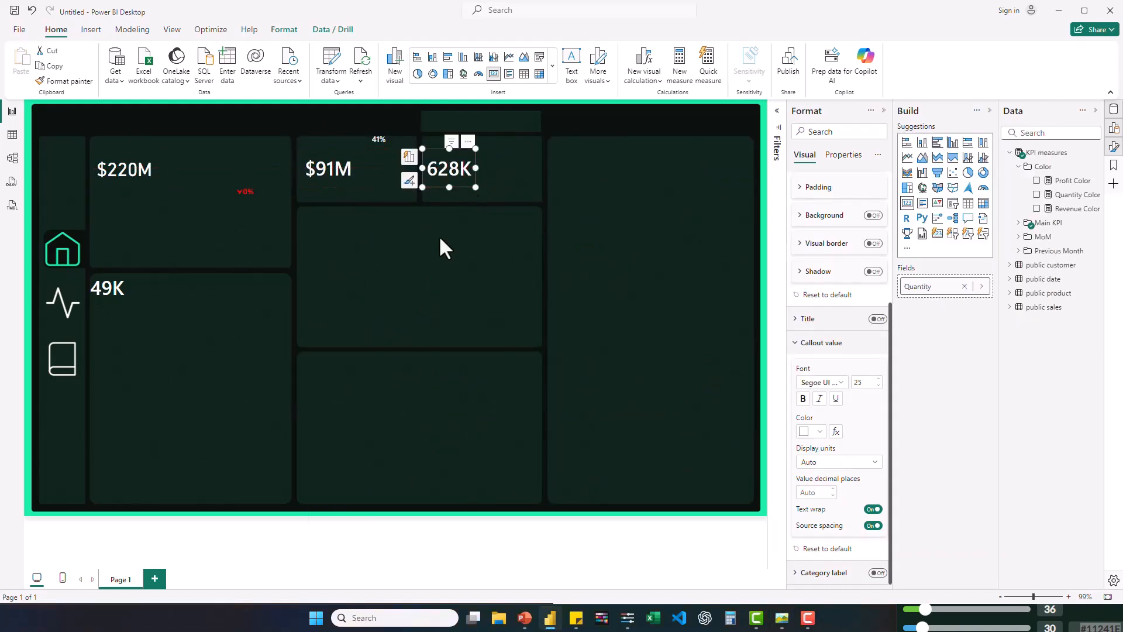
click(245, 277)
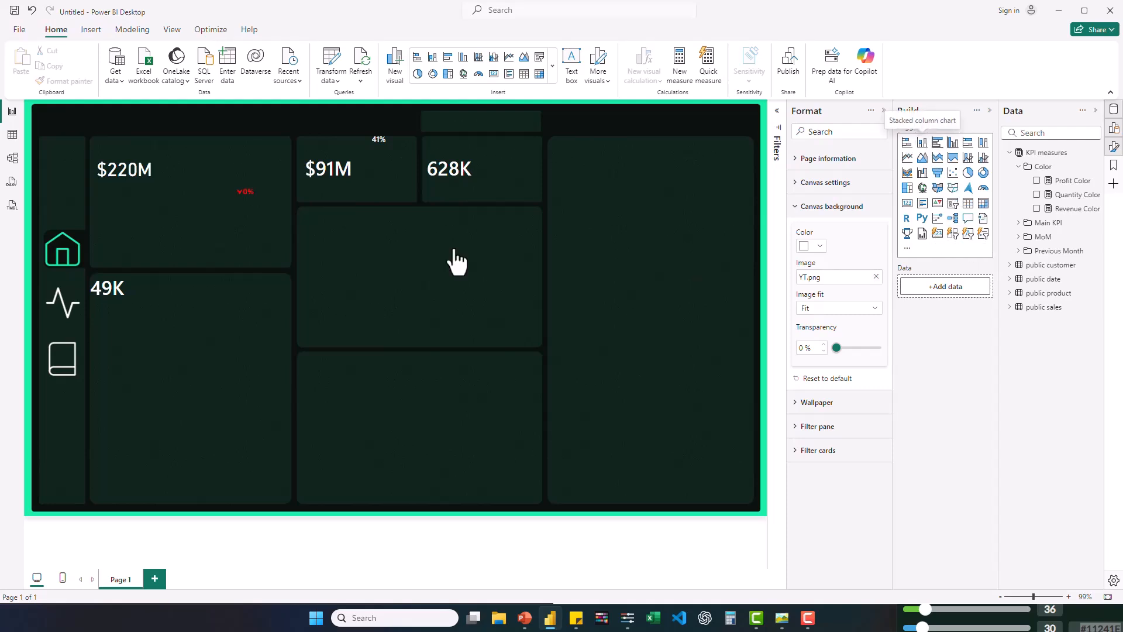
- Insert a stacked column chart with Month from the date hierarchy on the X-axis and Revenue on the Y-axis
drag(456, 262, 457, 261)
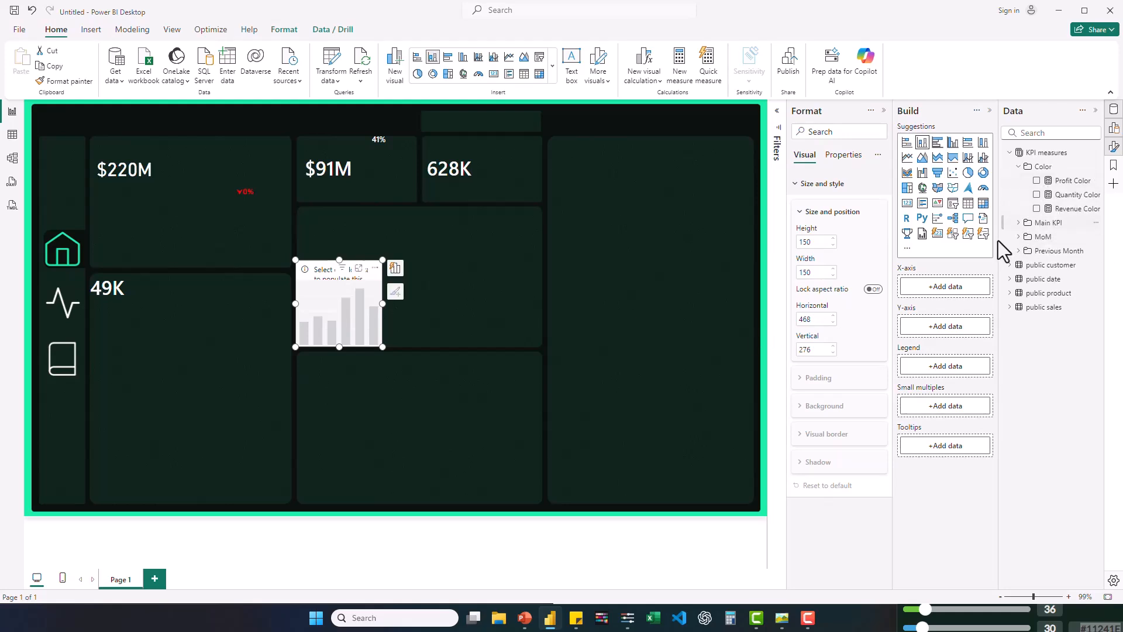
click(1016, 283)
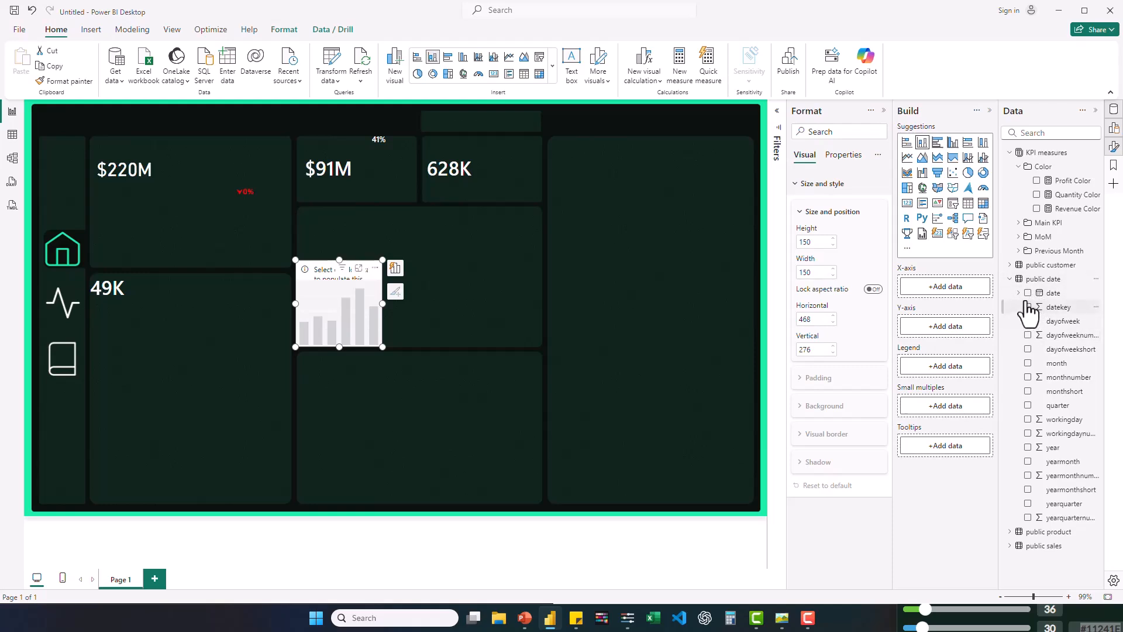
click(1019, 293)
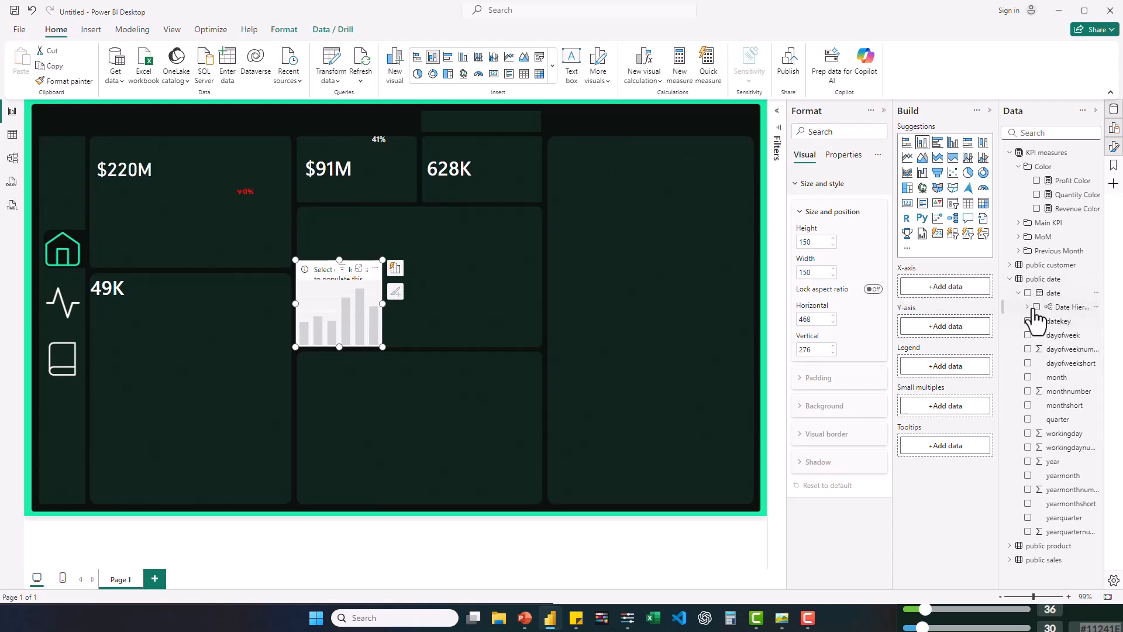
click(1029, 307)
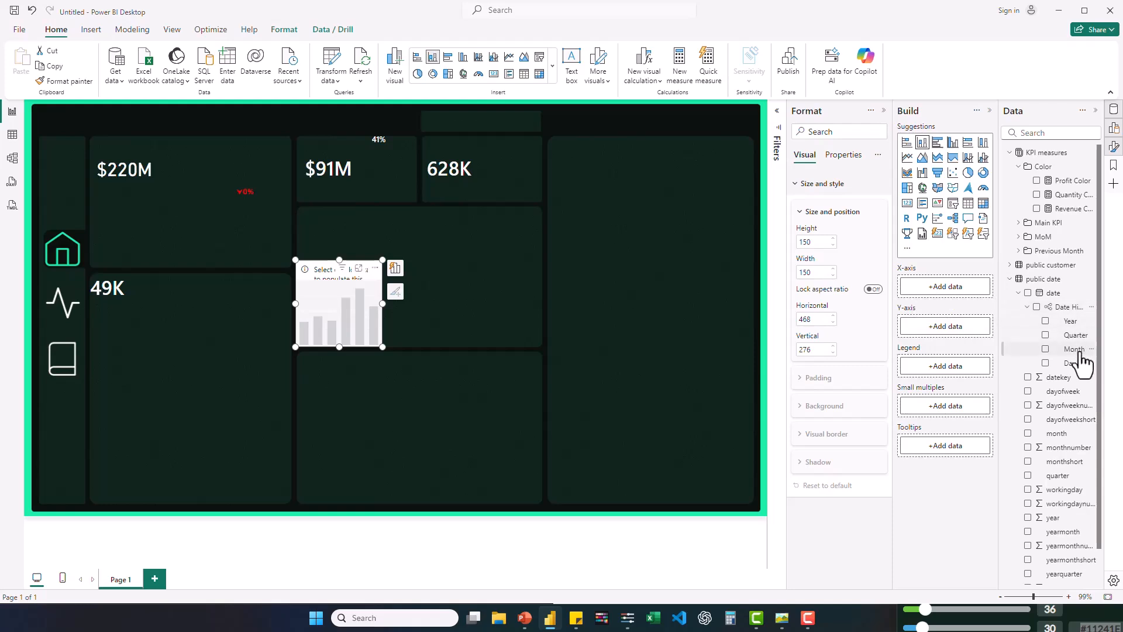
drag(1076, 350, 959, 289)
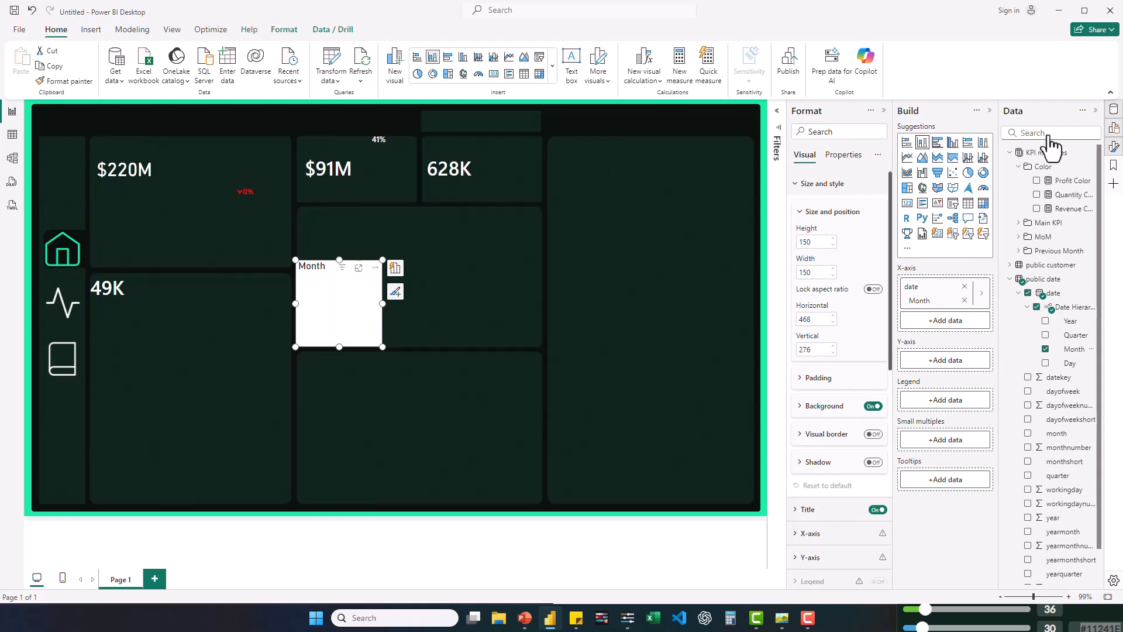
click(1018, 166)
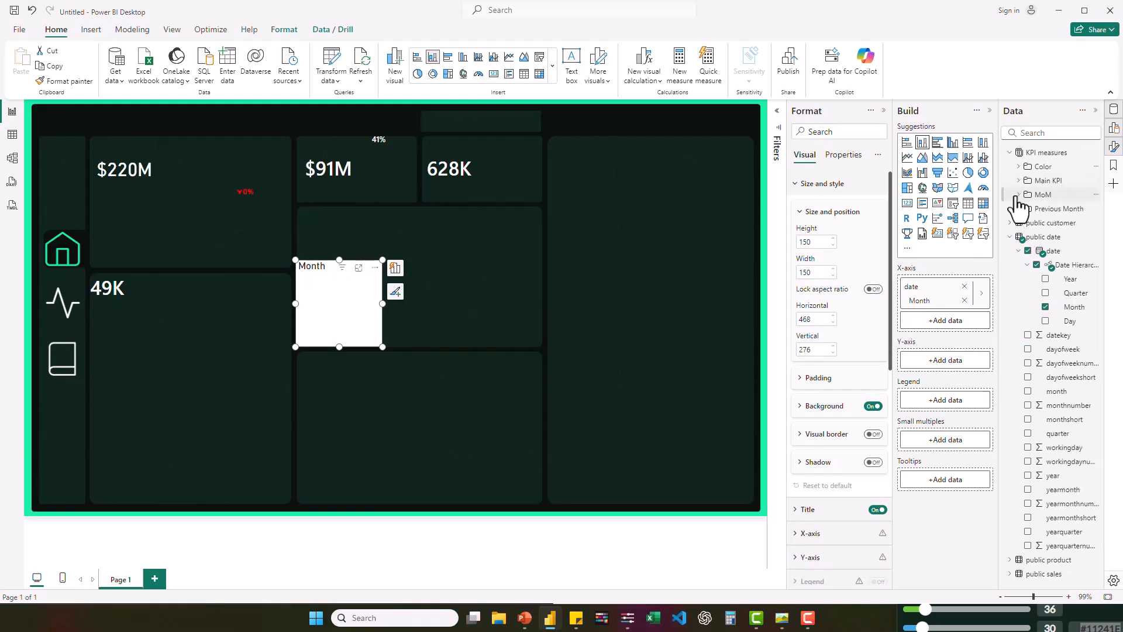
click(1019, 180)
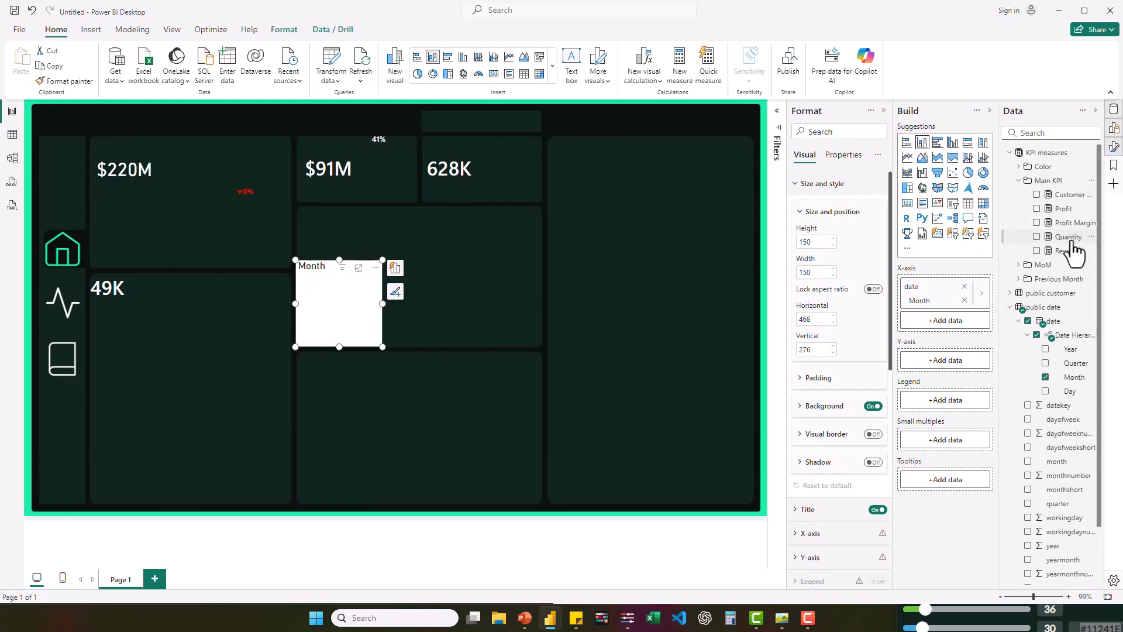
drag(1069, 251, 953, 356)
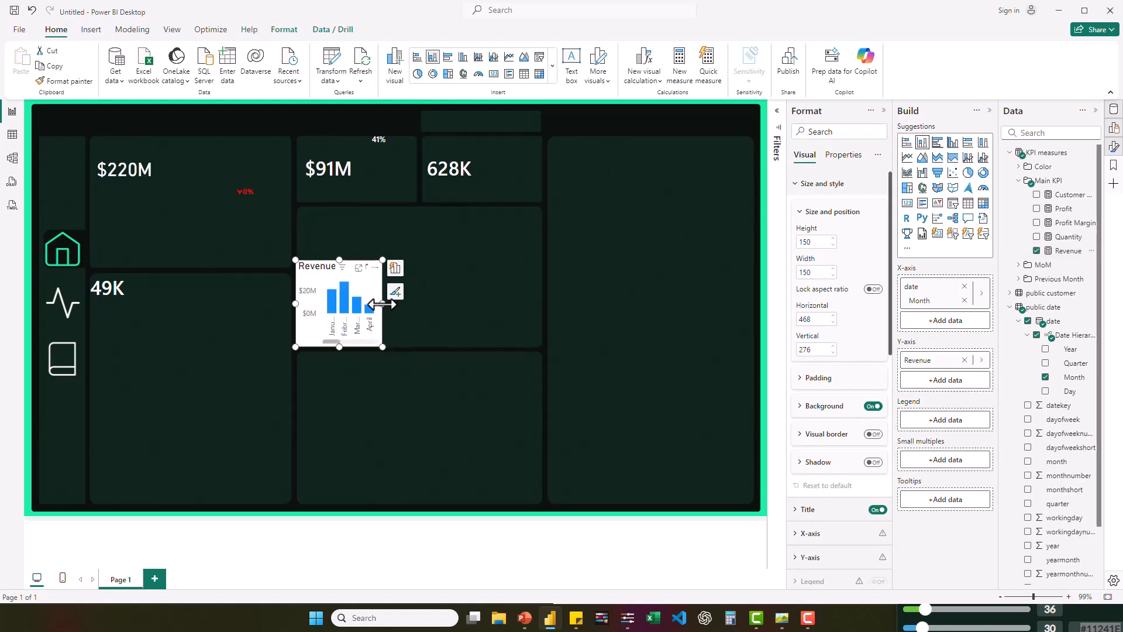
- Widen the revenue column chart to about 448 and move it below the $220M card
drag(381, 304, 556, 307)
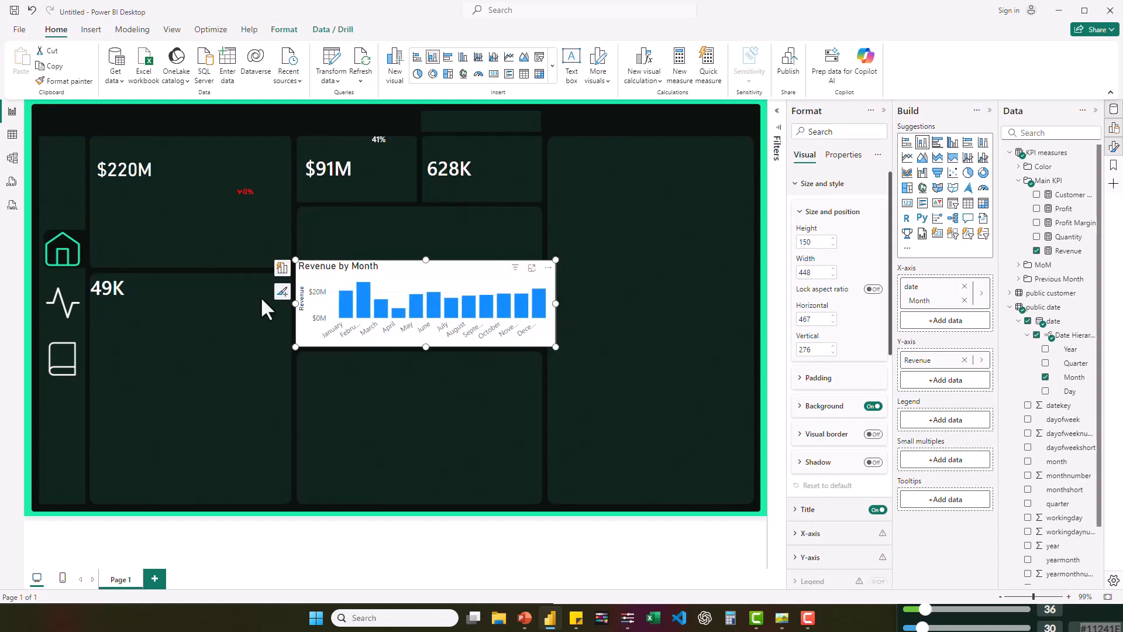
drag(466, 345, 273, 296)
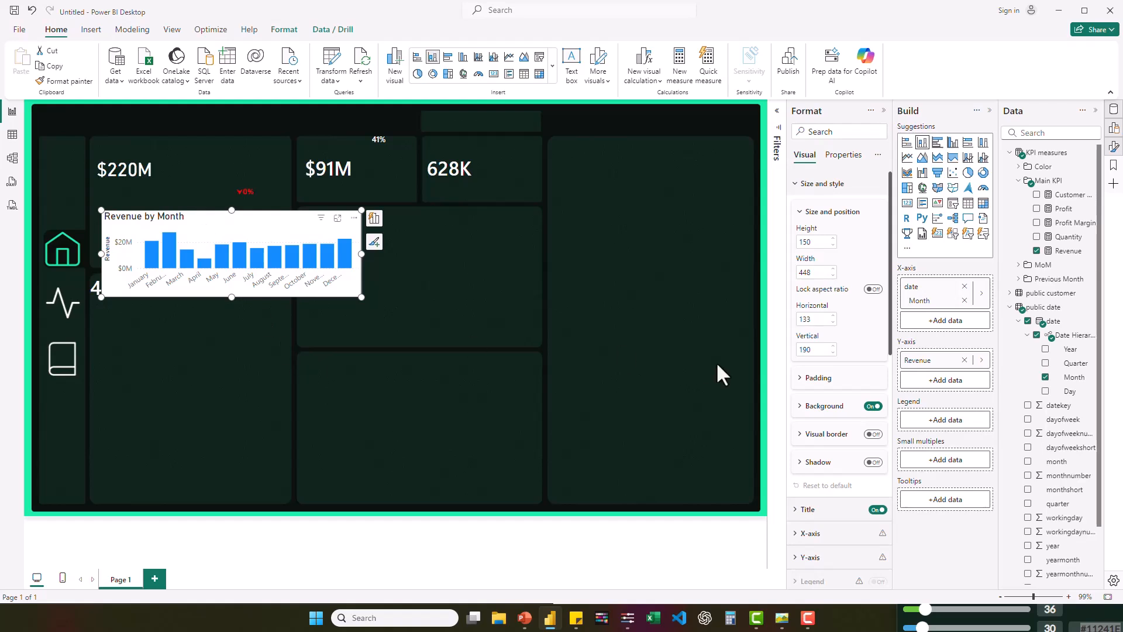
- Turn off the revenue chart's background, X-axis values and chart title
click(874, 407)
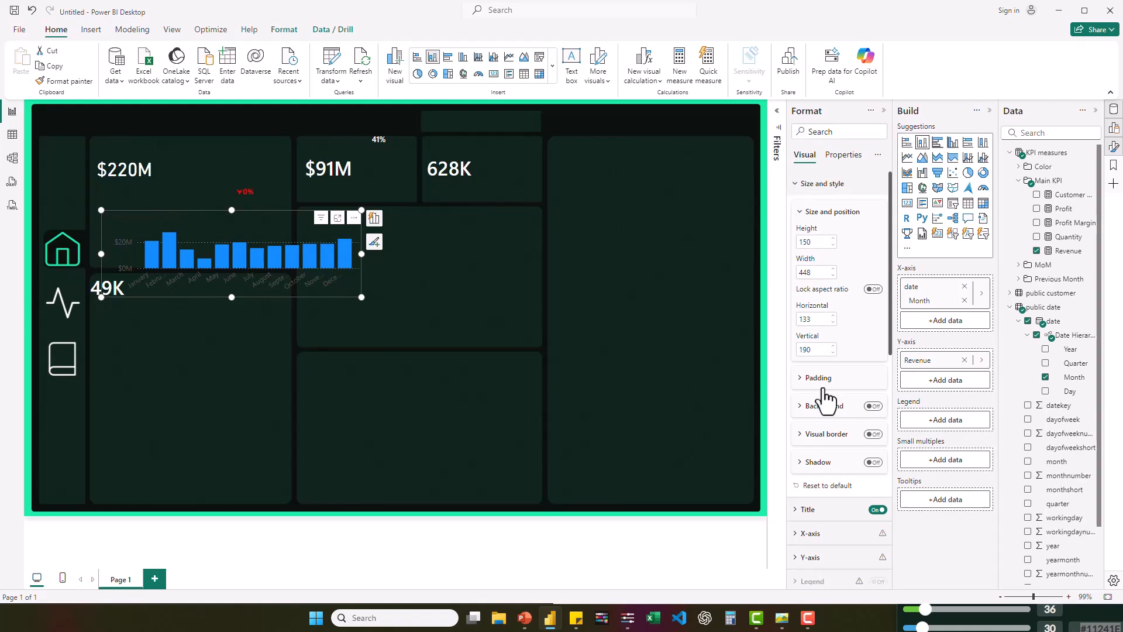
scroll(818, 485, down, 5)
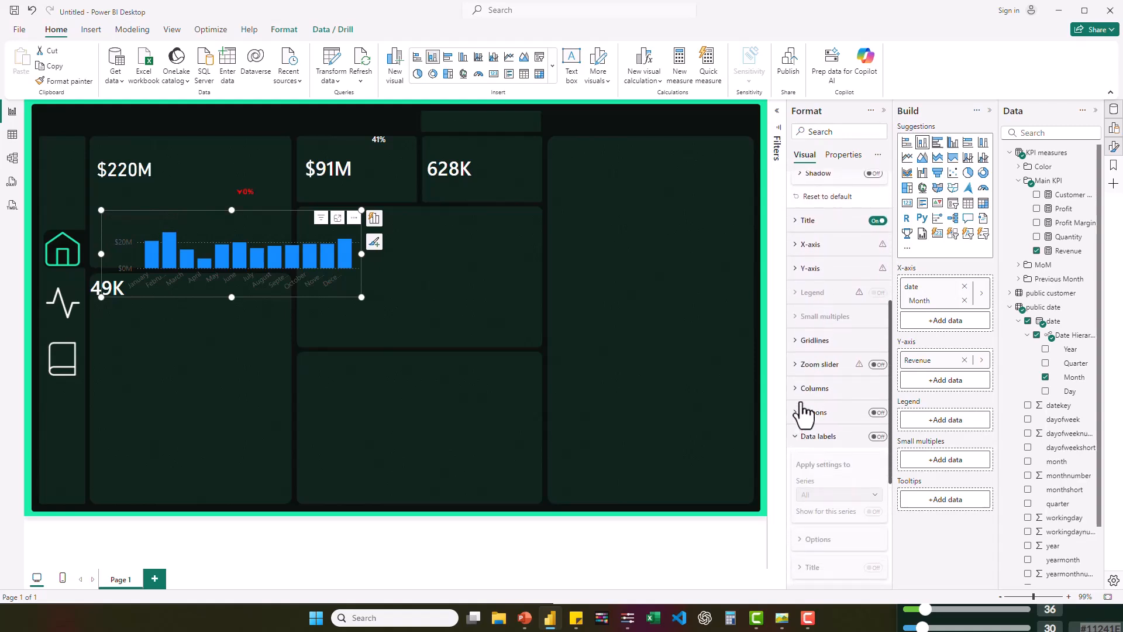
click(797, 436)
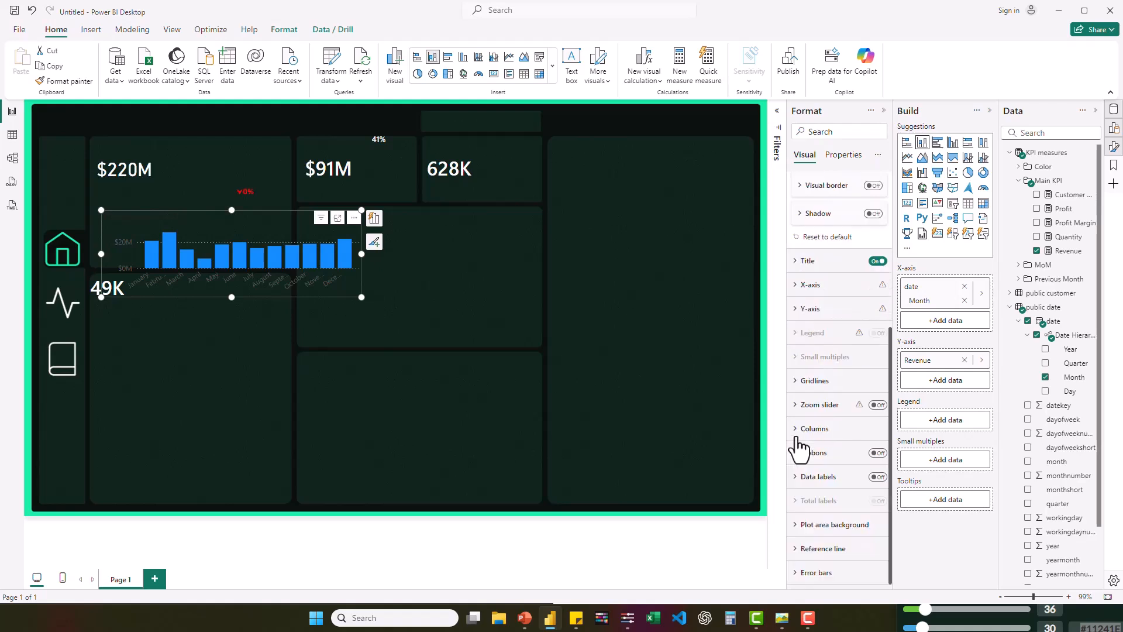
click(798, 289)
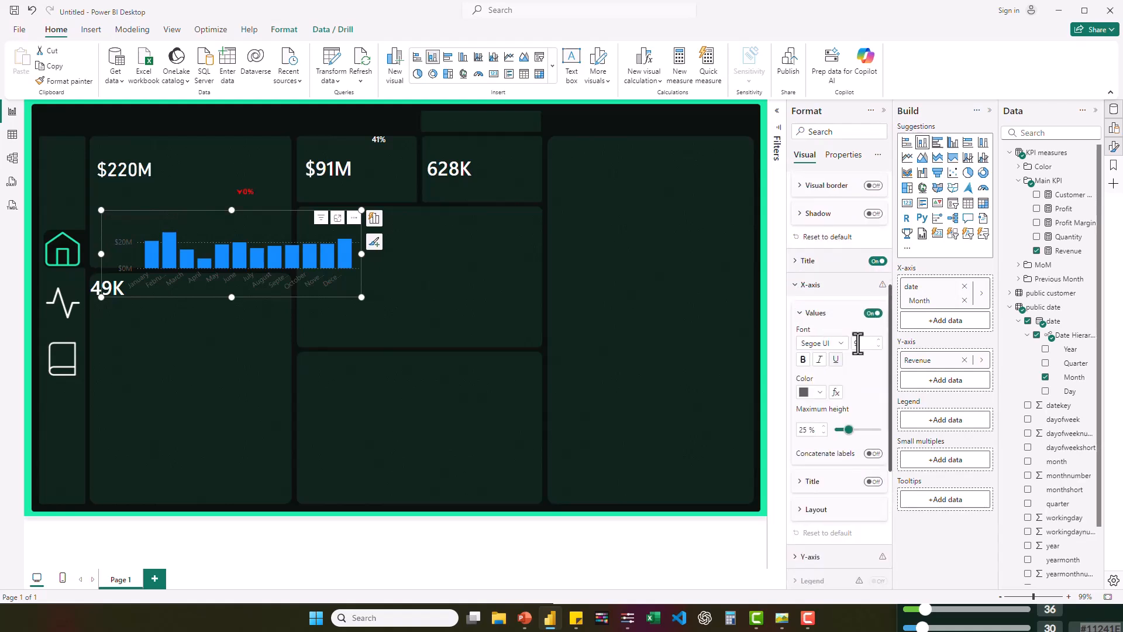
click(873, 314)
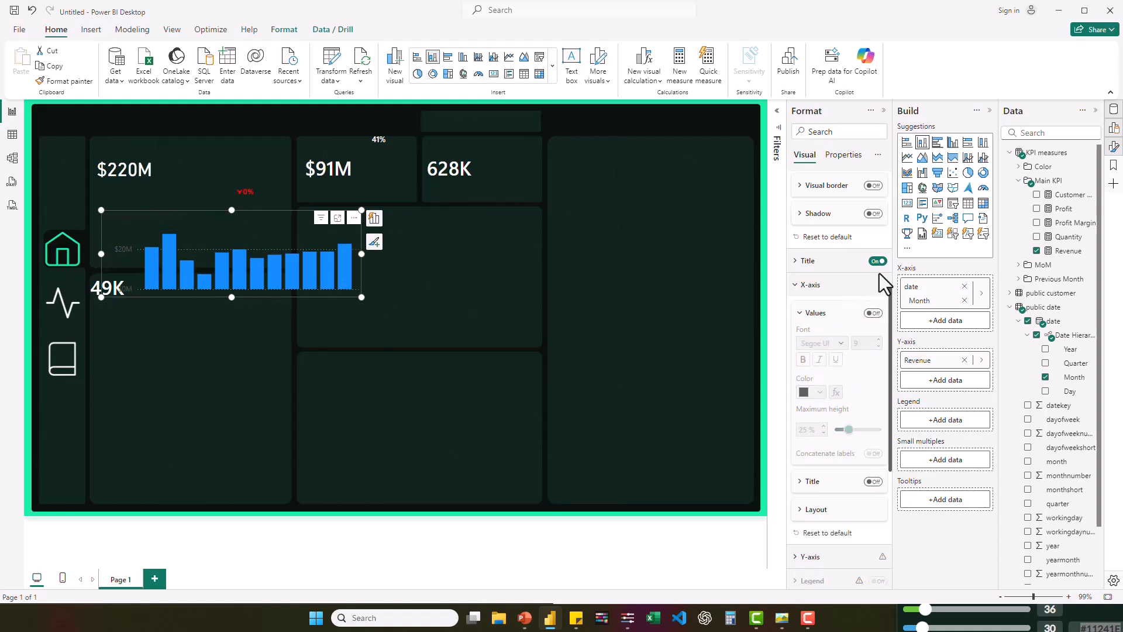
click(877, 261)
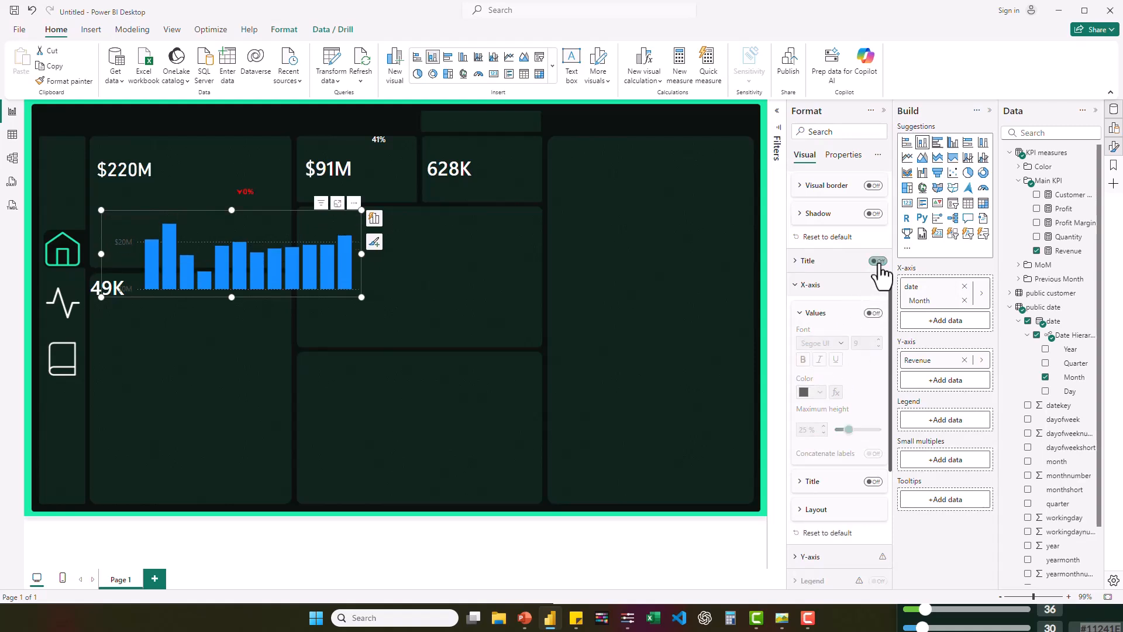
- Turn off the revenue chart's Y-axis values and Y-axis title
click(798, 286)
click(796, 310)
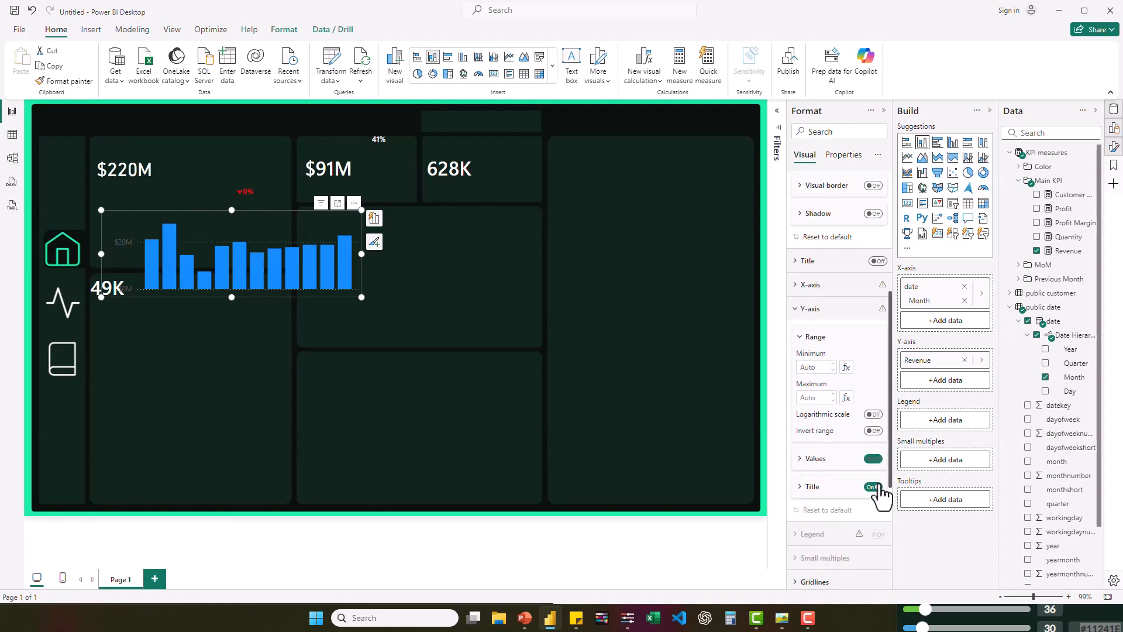
click(875, 488)
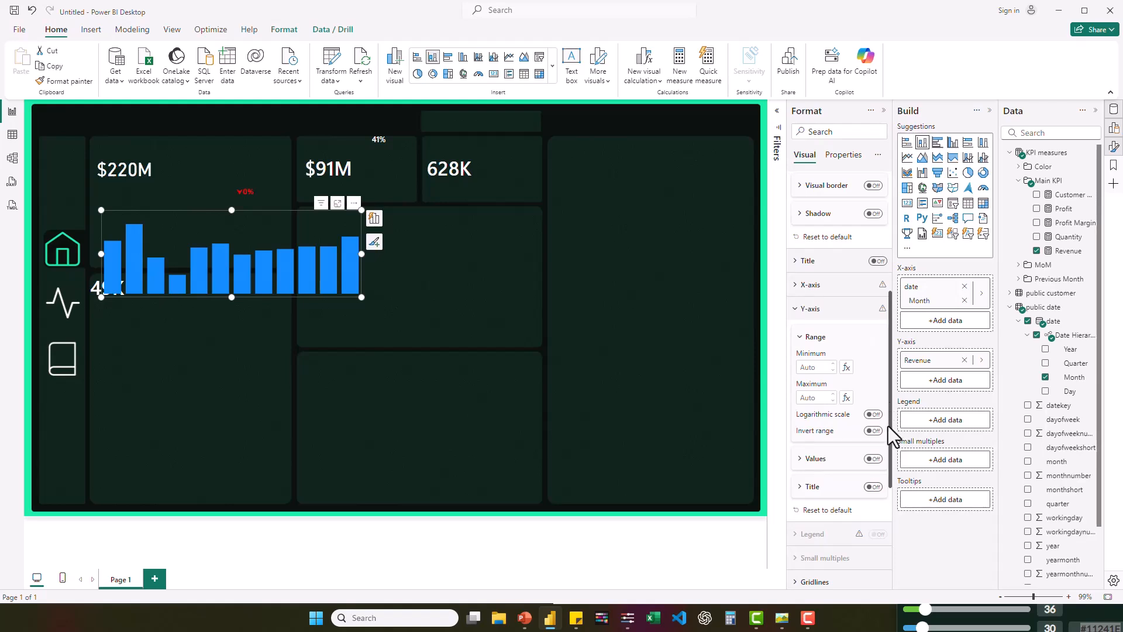
- Consult the finished dashboard image contosoYttest.jpg, and set the revenue chart's column color transparency to 100%
drag(891, 479, 891, 538)
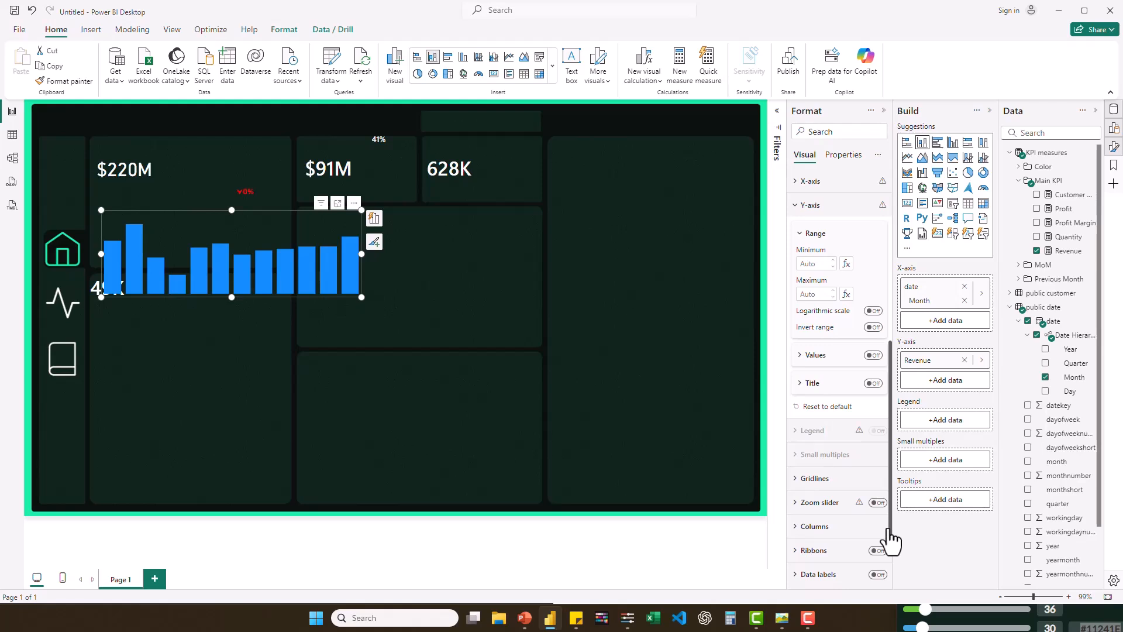
scroll(891, 520, down, 1)
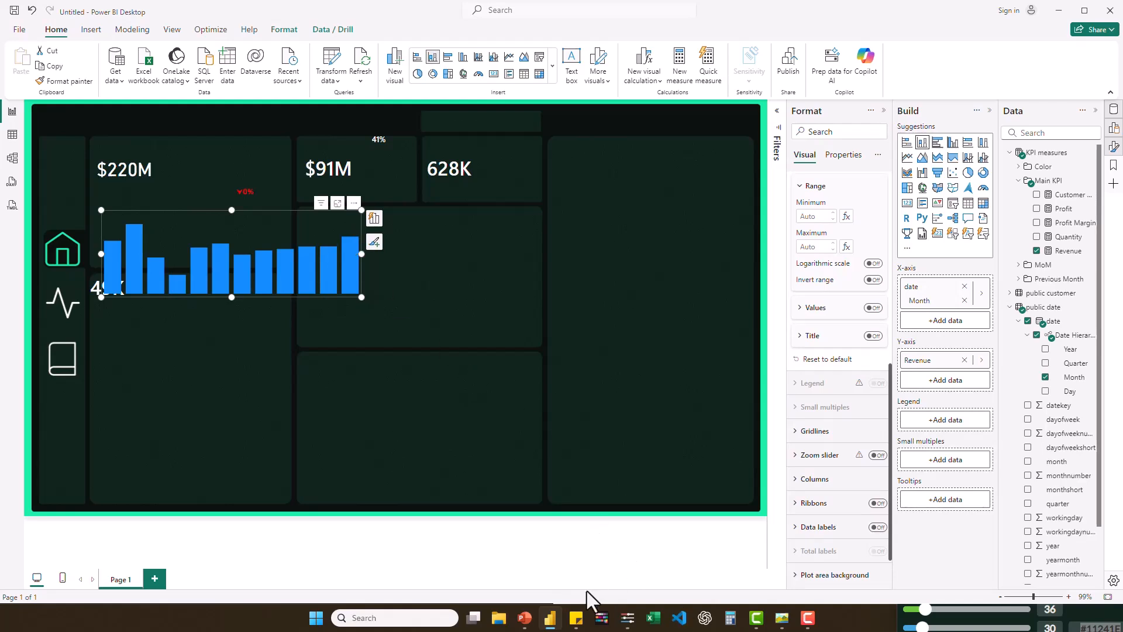
click(783, 618)
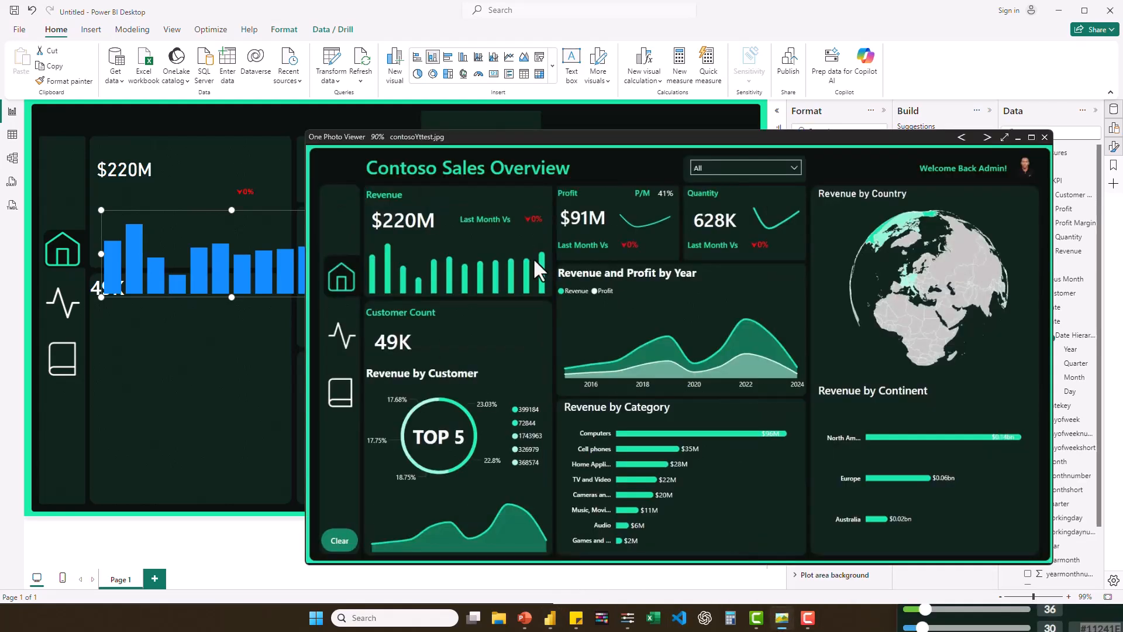
click(1014, 139)
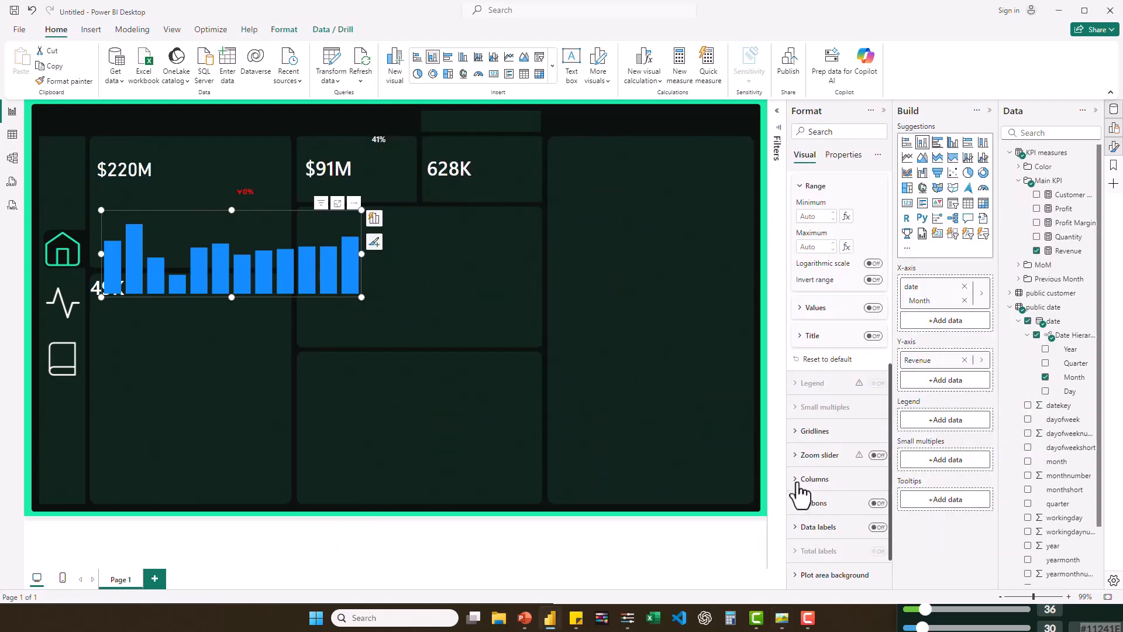
click(796, 484)
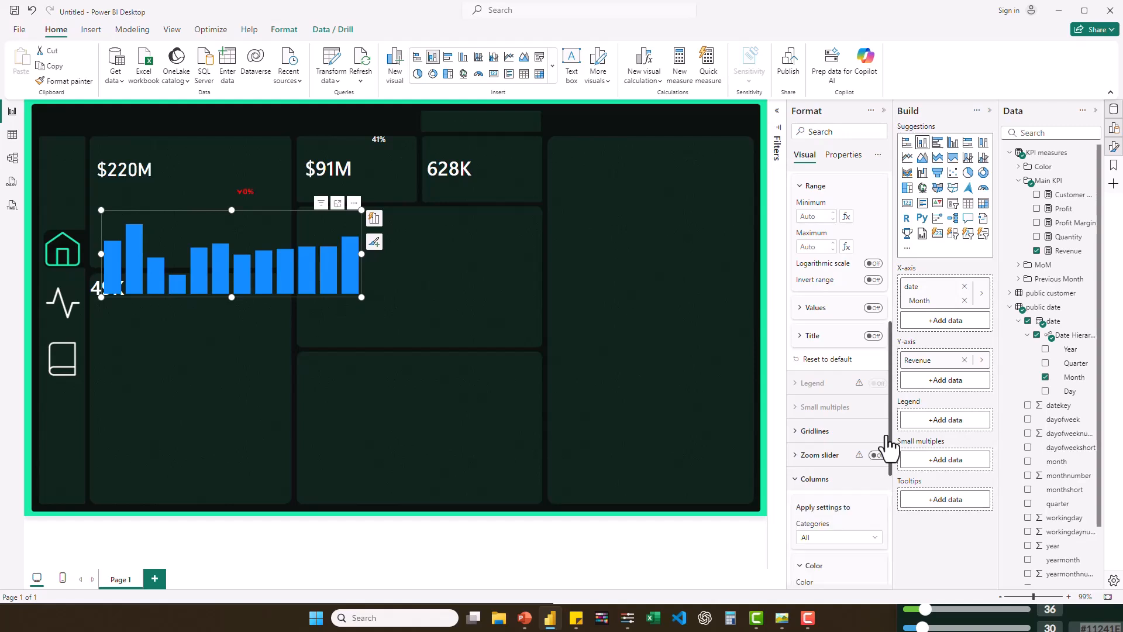
drag(890, 444, 892, 533)
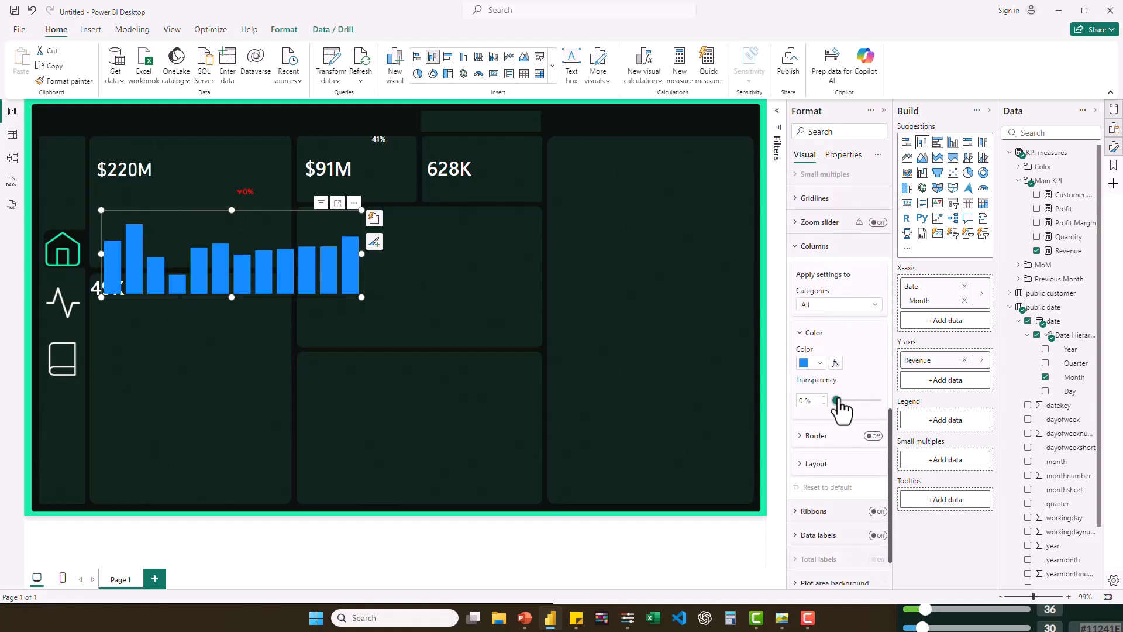
drag(837, 401, 891, 470)
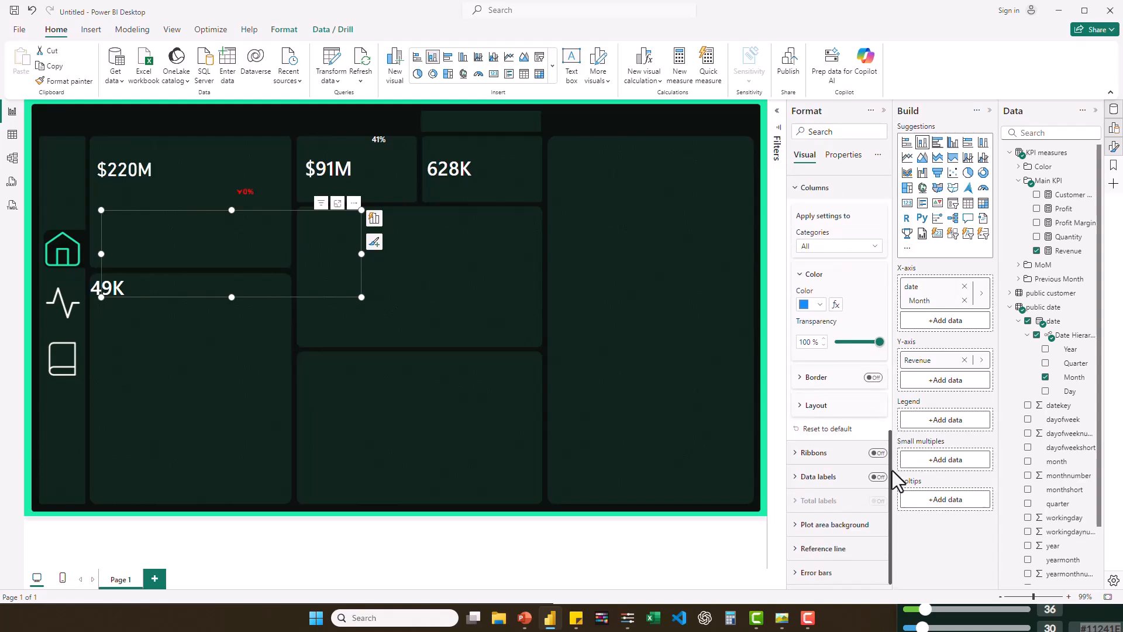
- Open the revenue chart's error bar settings and create a measure Base = 0 in the Main KPI folder
click(794, 573)
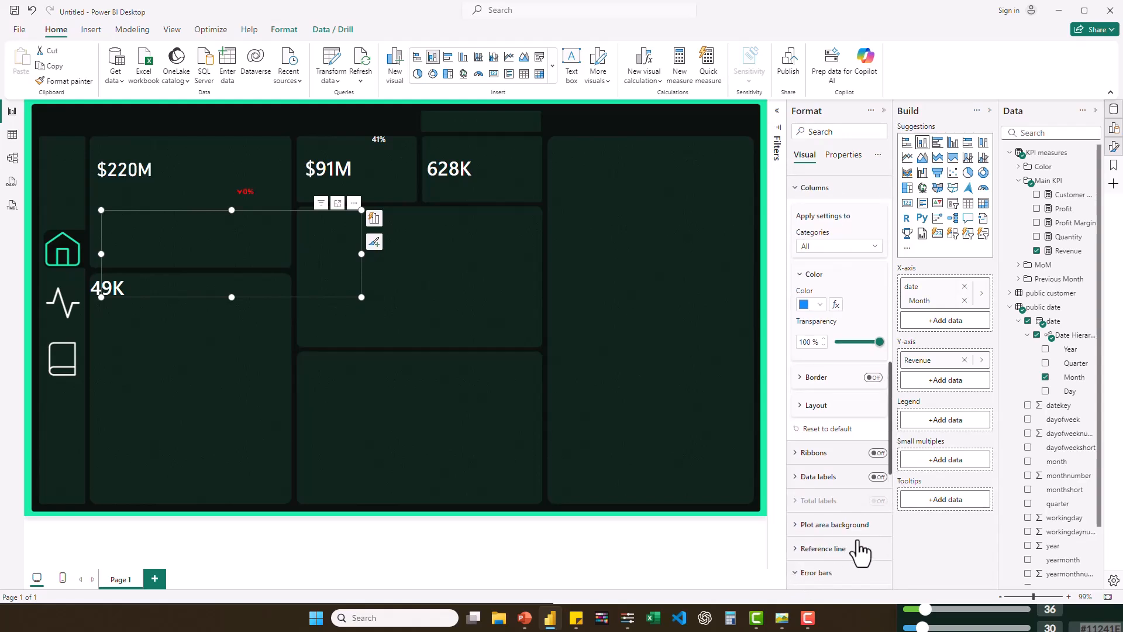
scroll(860, 526, down, 5)
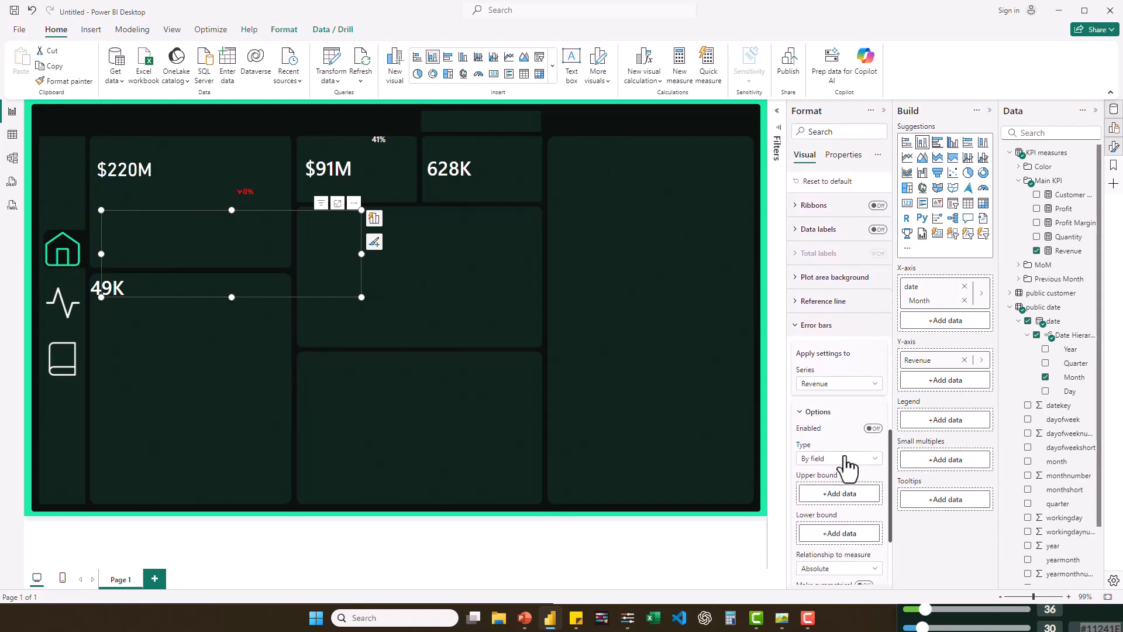
right_click(1046, 185)
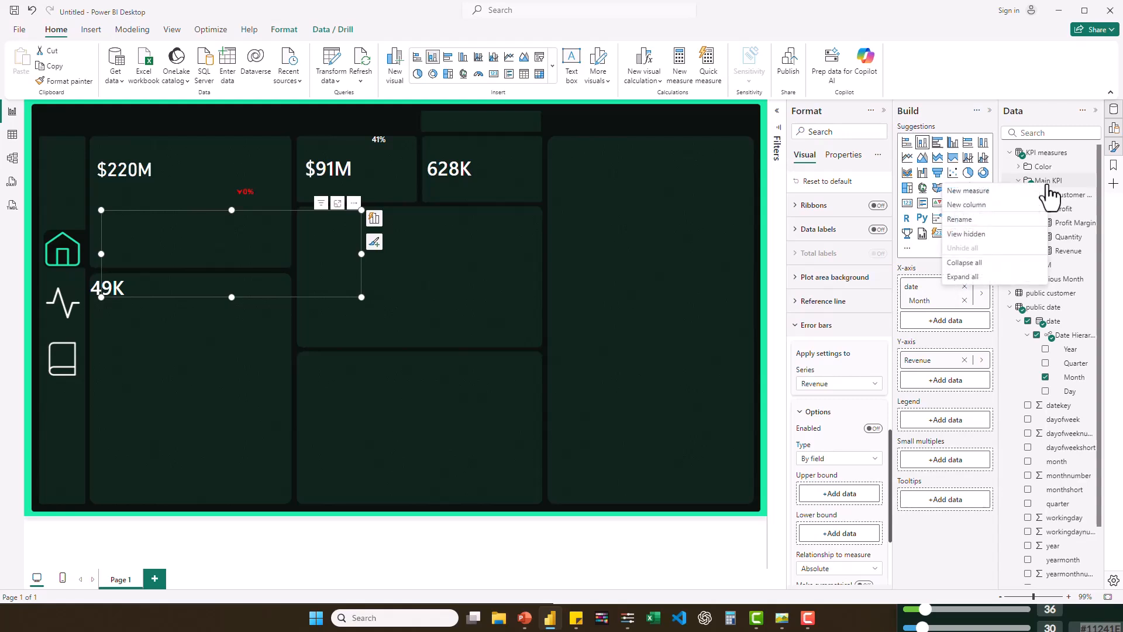
click(968, 192)
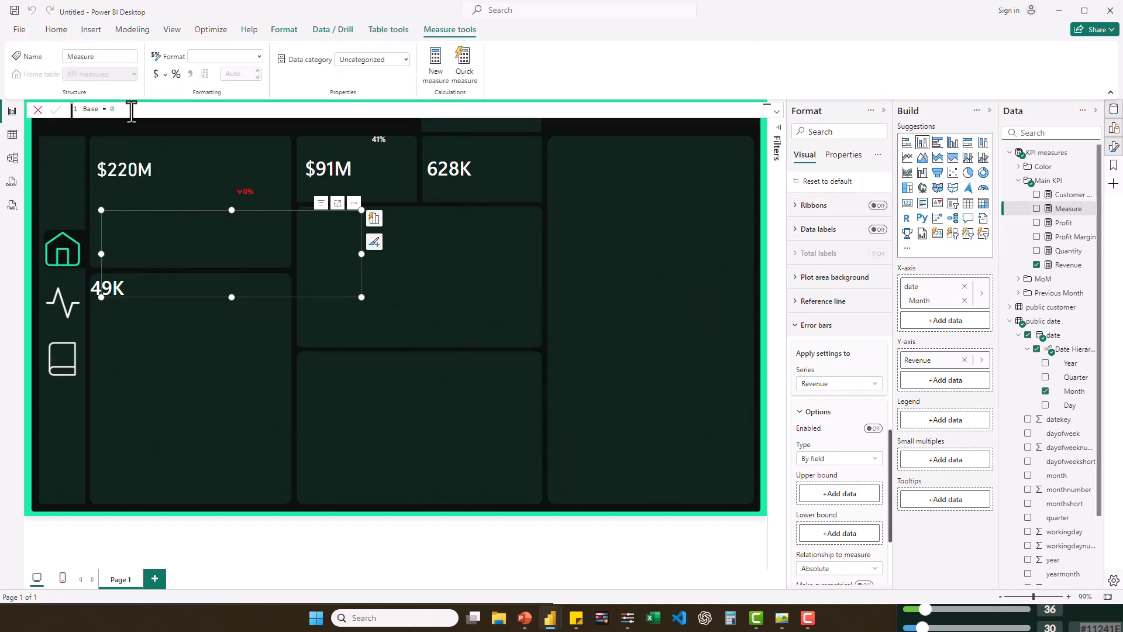
key(Return)
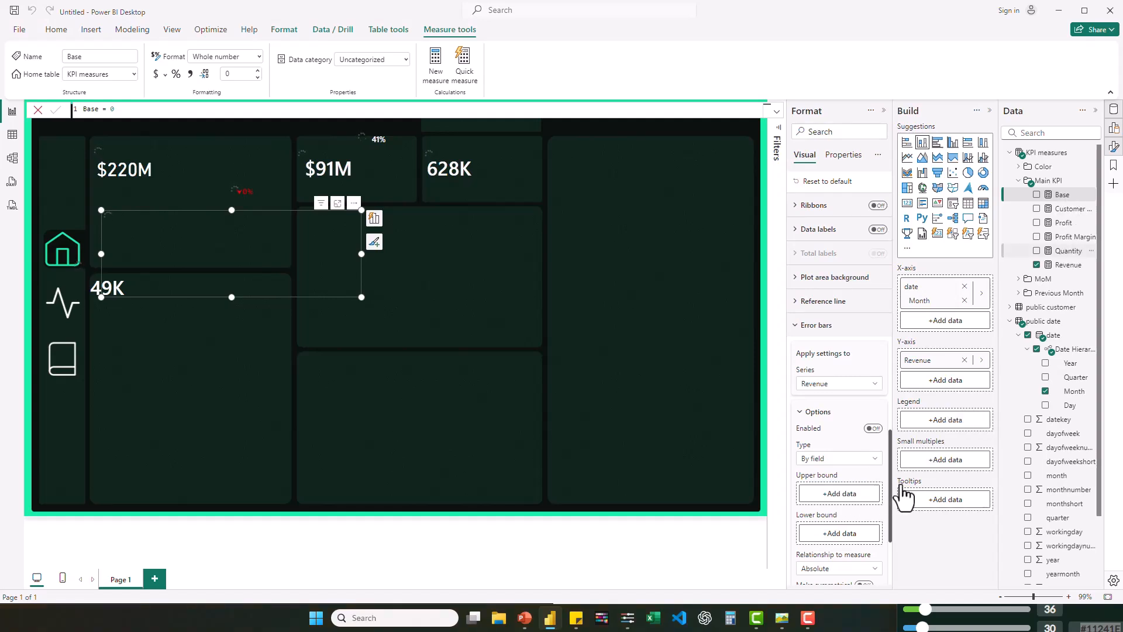
- Assign Base as the lower bound and Revenue as the upper bound of the revenue chart's error bars
drag(902, 495, 842, 534)
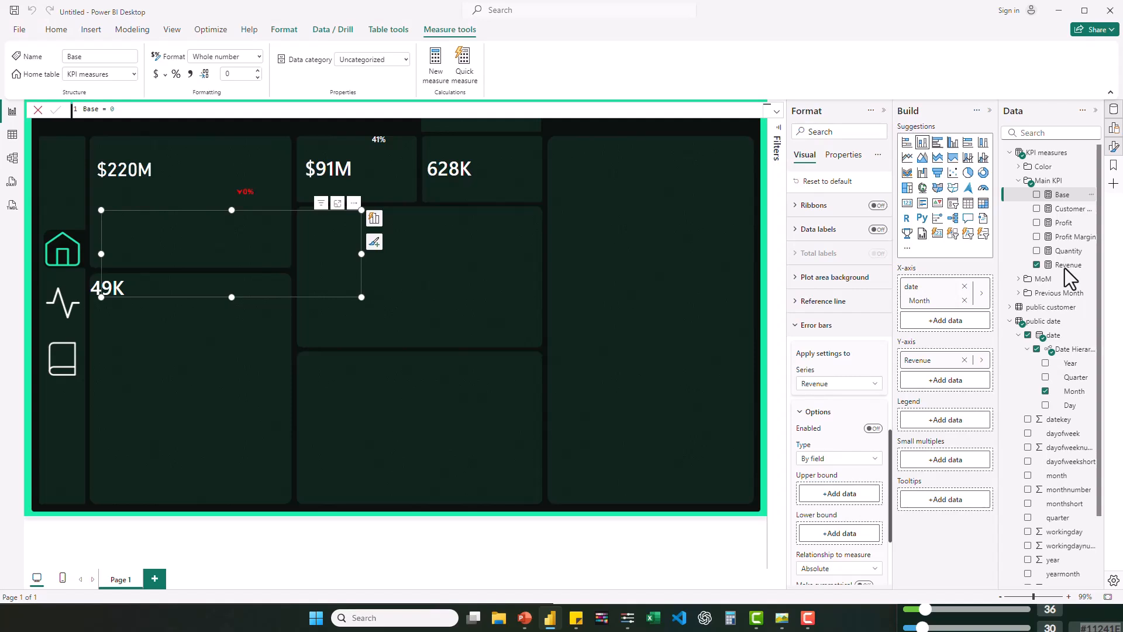
drag(1065, 268, 915, 409)
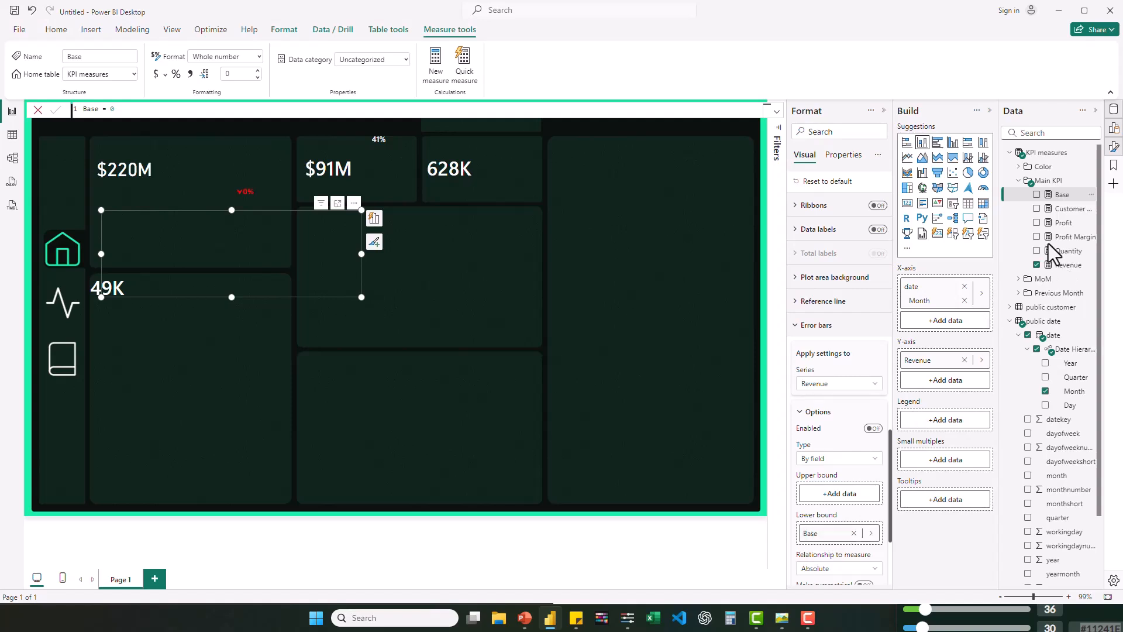
drag(1068, 268, 857, 508)
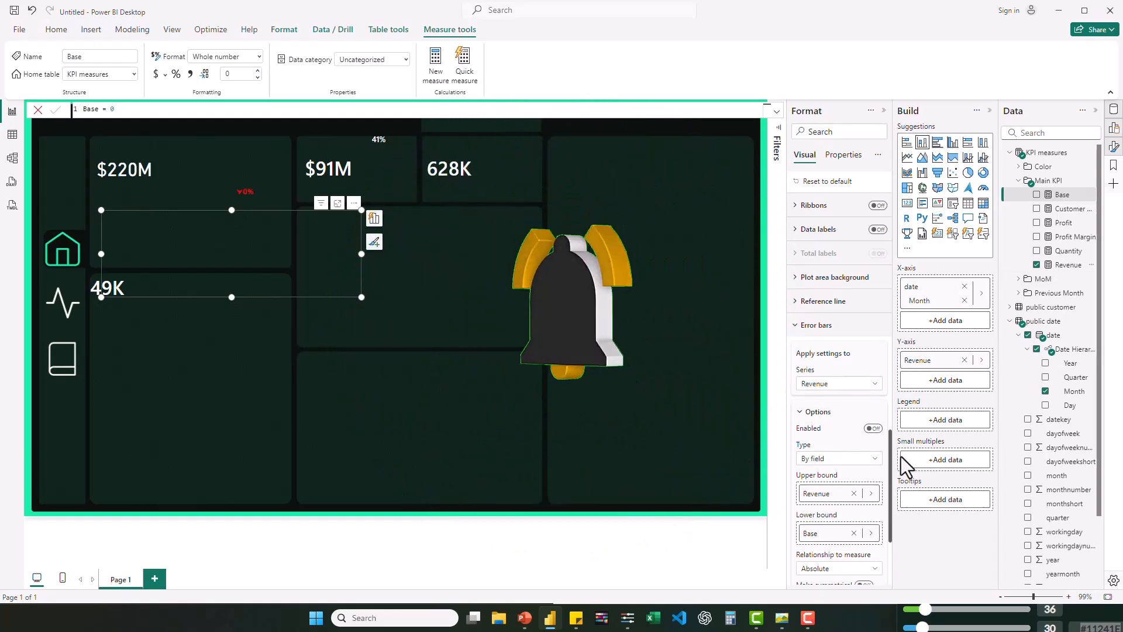
- Make the revenue chart's error bars symmetrical and enable them
drag(890, 458, 895, 512)
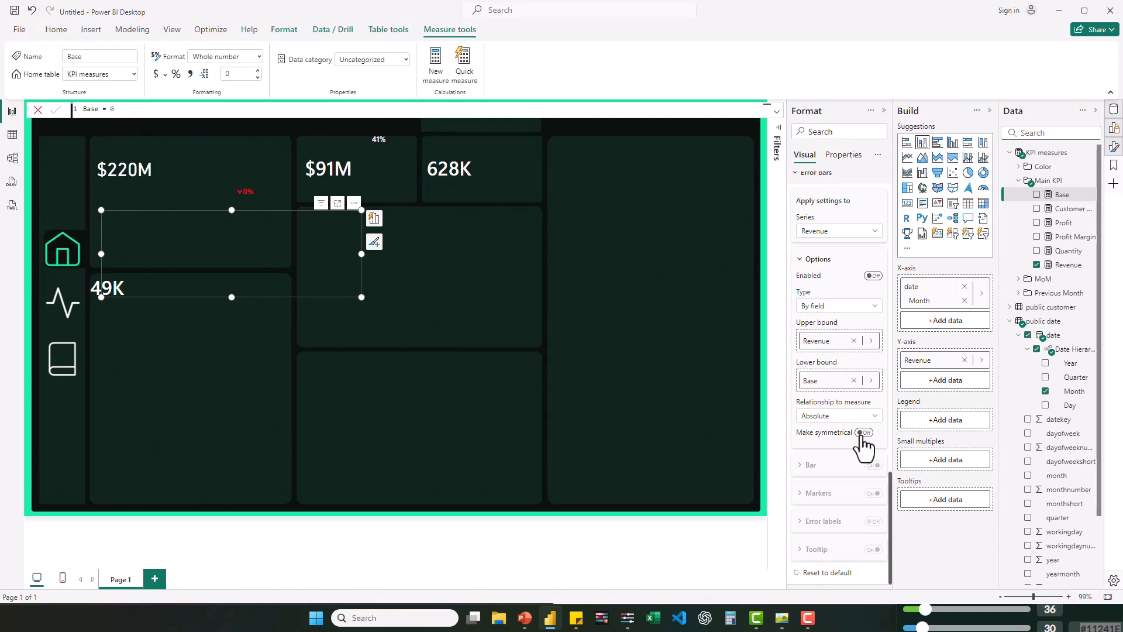
click(862, 432)
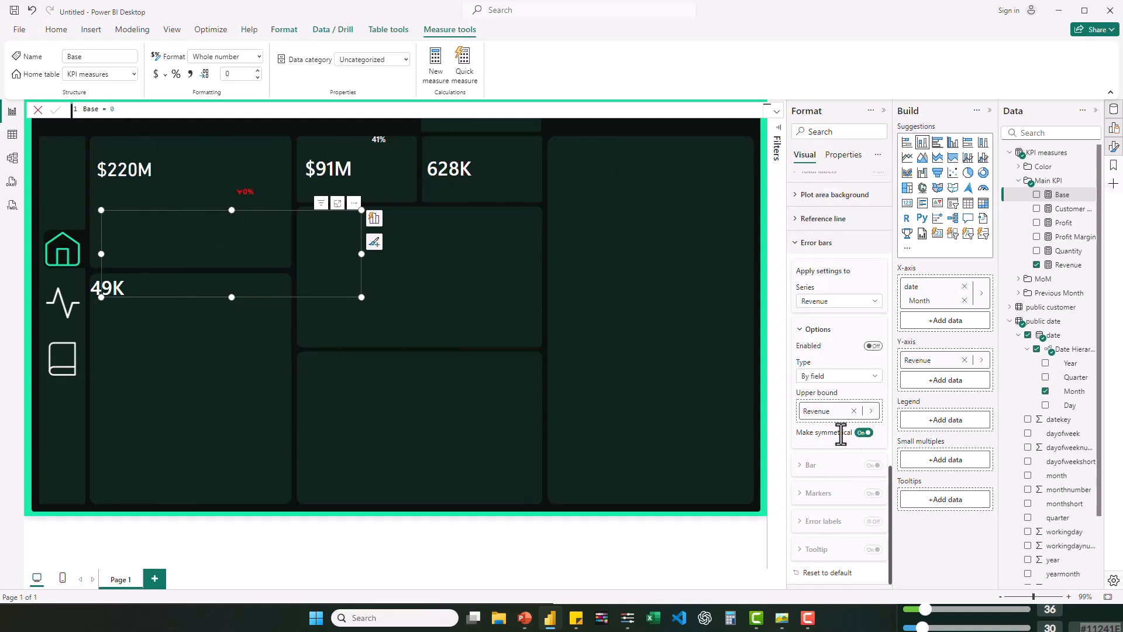
click(873, 346)
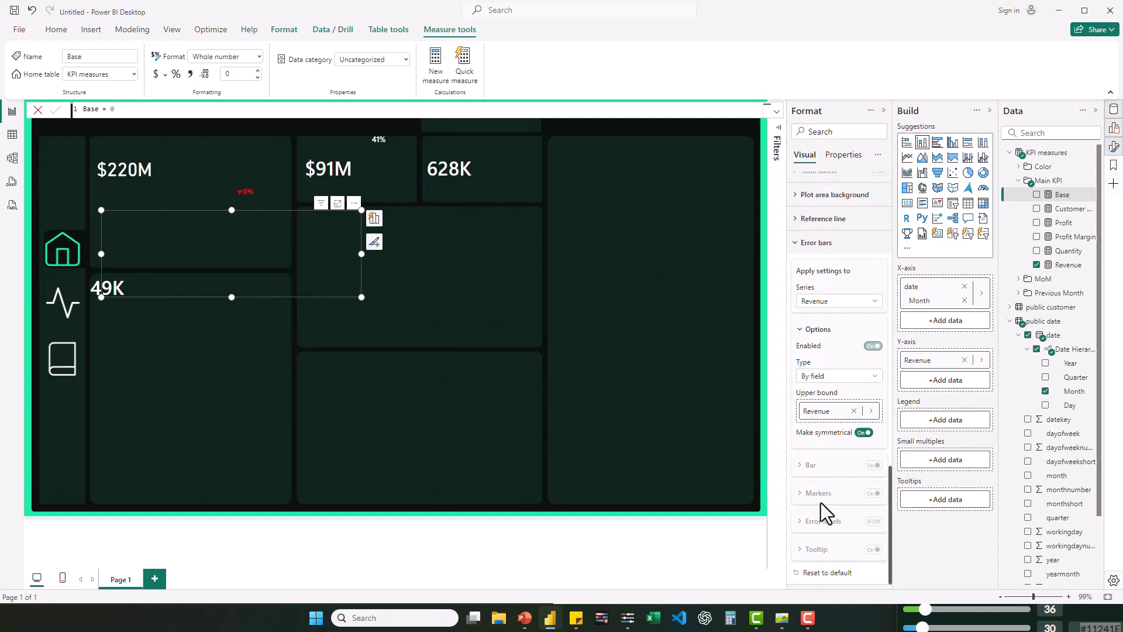
- Style the revenue chart's error bars with width 10, border size 0 px and round markers
click(802, 466)
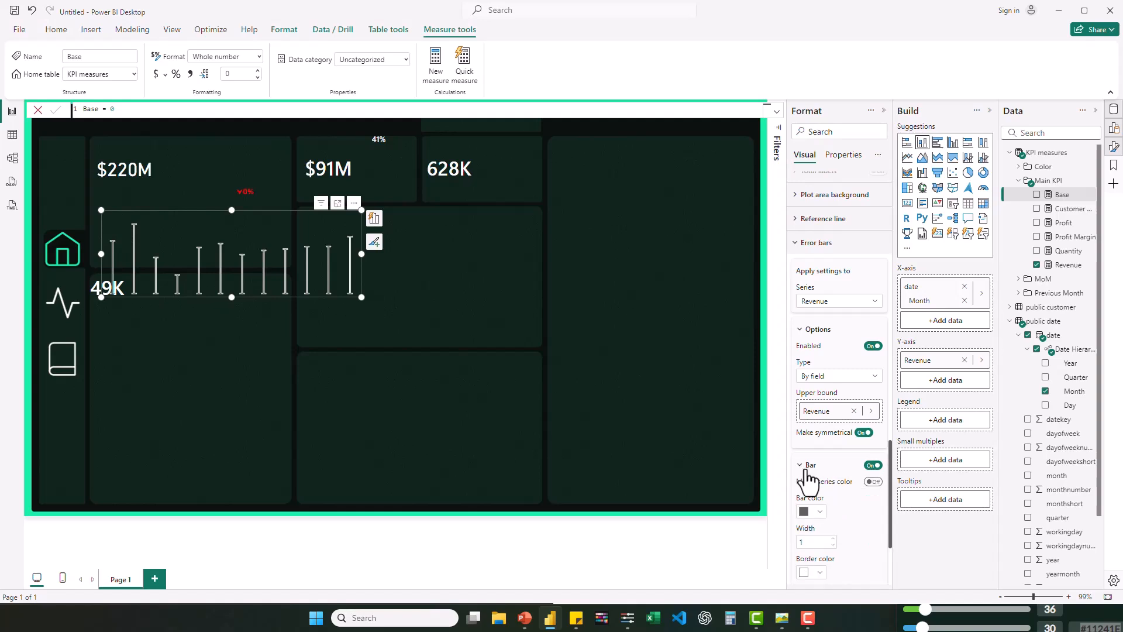
scroll(848, 544, down, 1)
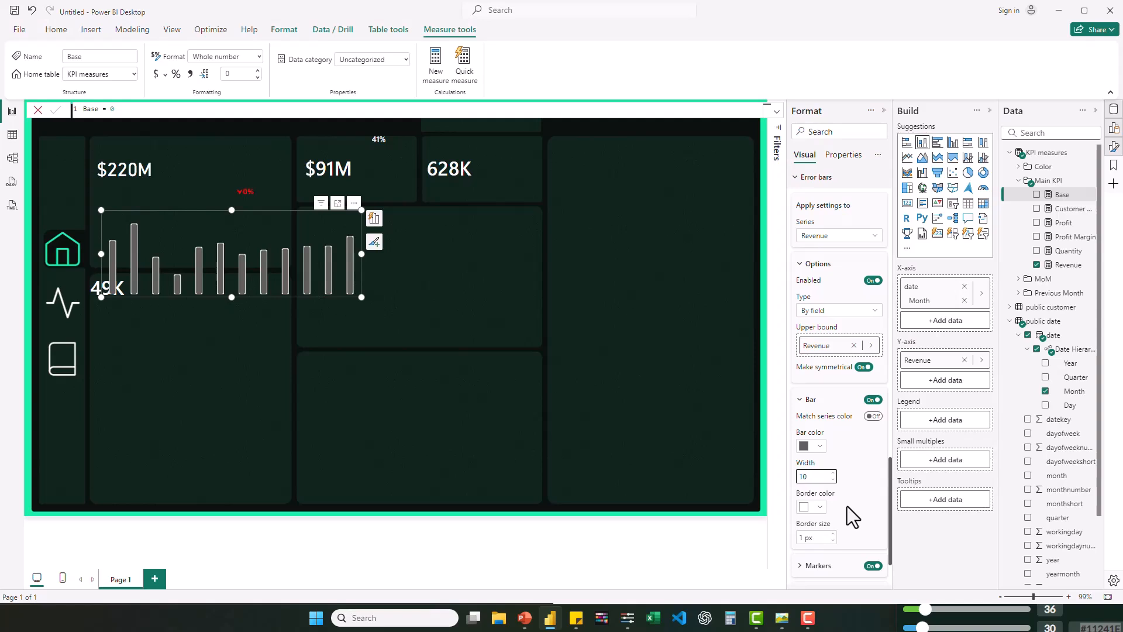
click(889, 492)
drag(889, 508, 893, 552)
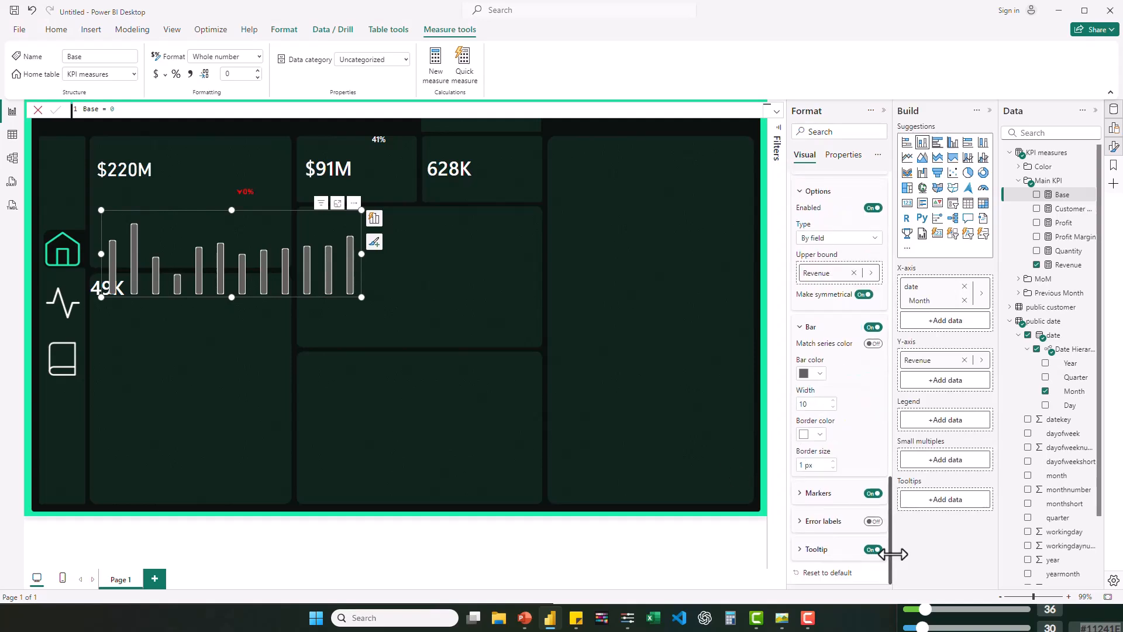
click(801, 500)
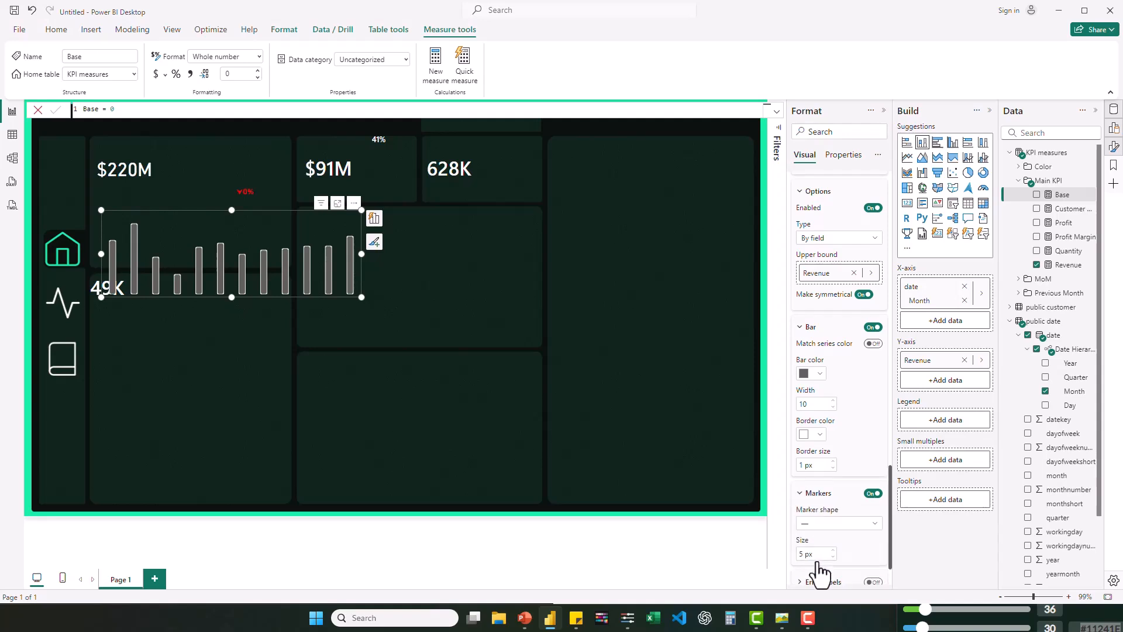
scroll(821, 573, down, 2)
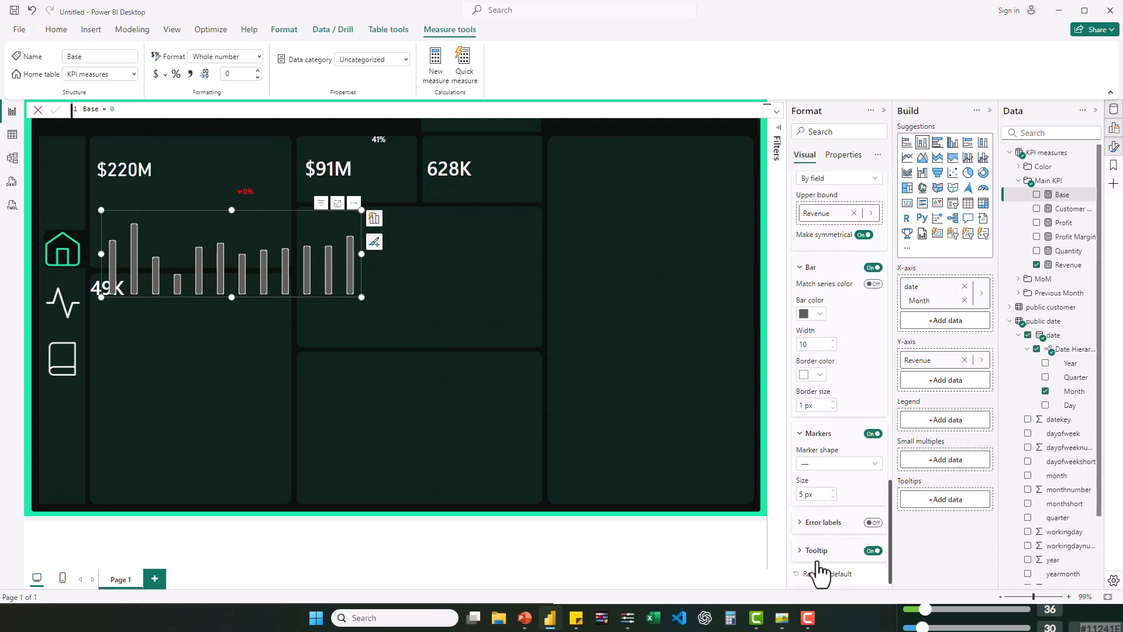
click(872, 463)
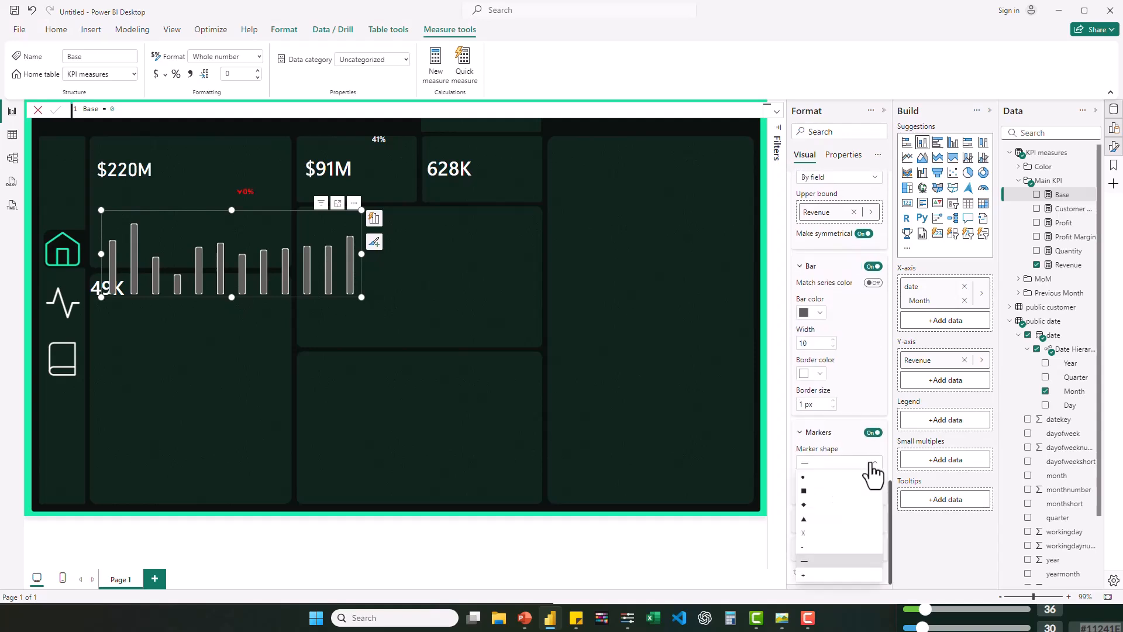
click(810, 463)
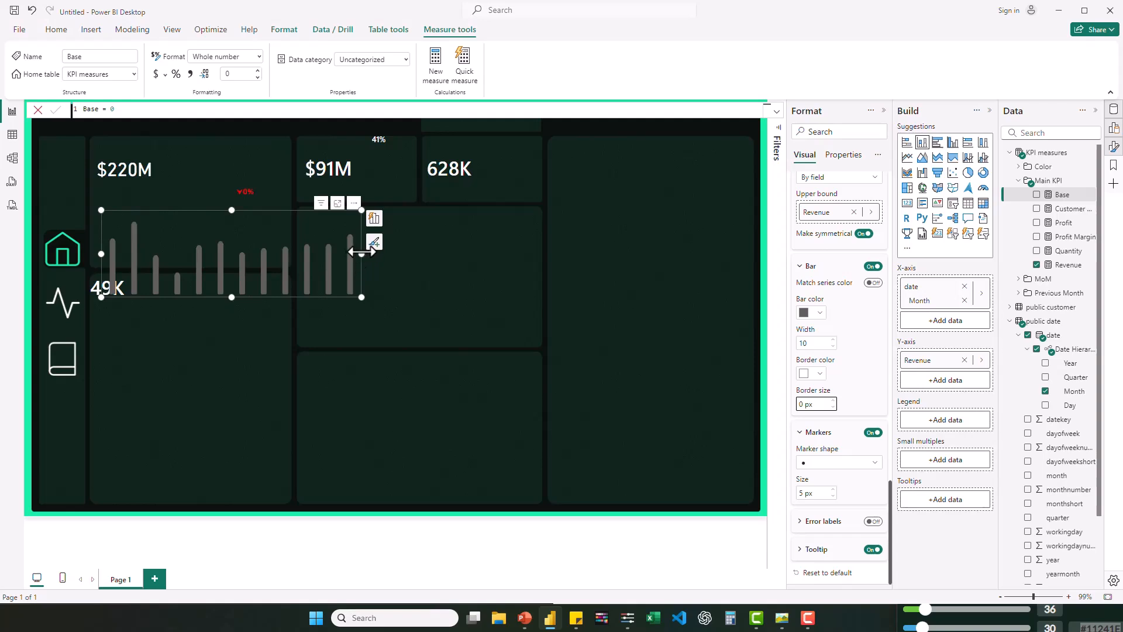
- Shrink the revenue chart's width and height and fit it into the revenue panel beneath the $220M card
drag(353, 251, 280, 262)
drag(224, 295, 219, 264)
drag(188, 178, 188, 197)
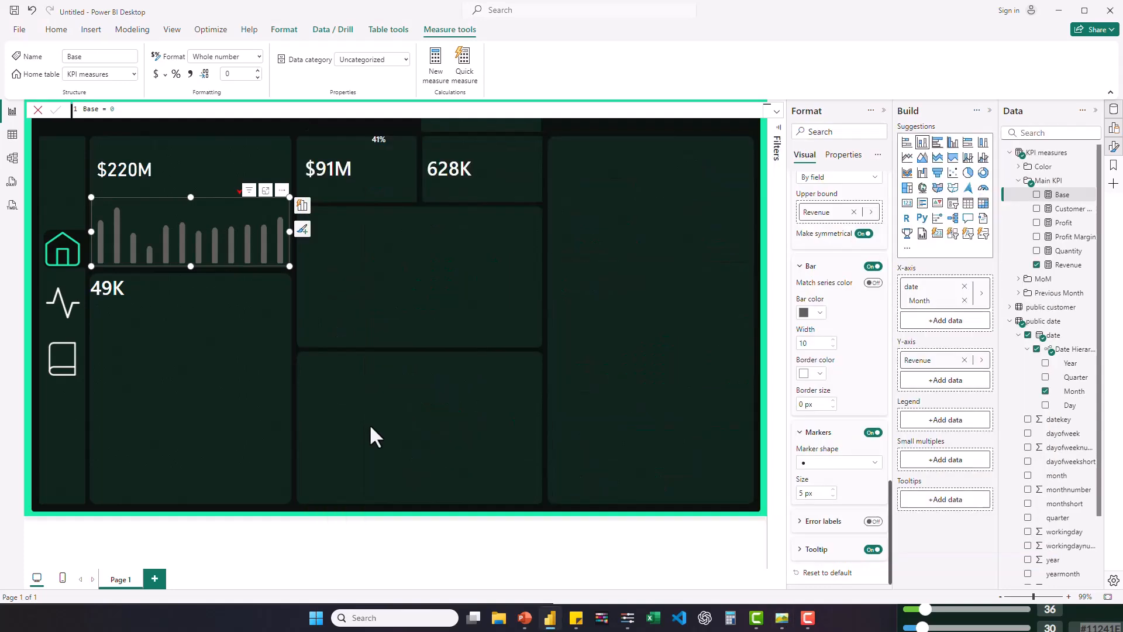
- Move the revenue MoM card to 373, 117, the profit margin card to its panel's upper-right corner, and the $91M card slightly left
click(240, 178)
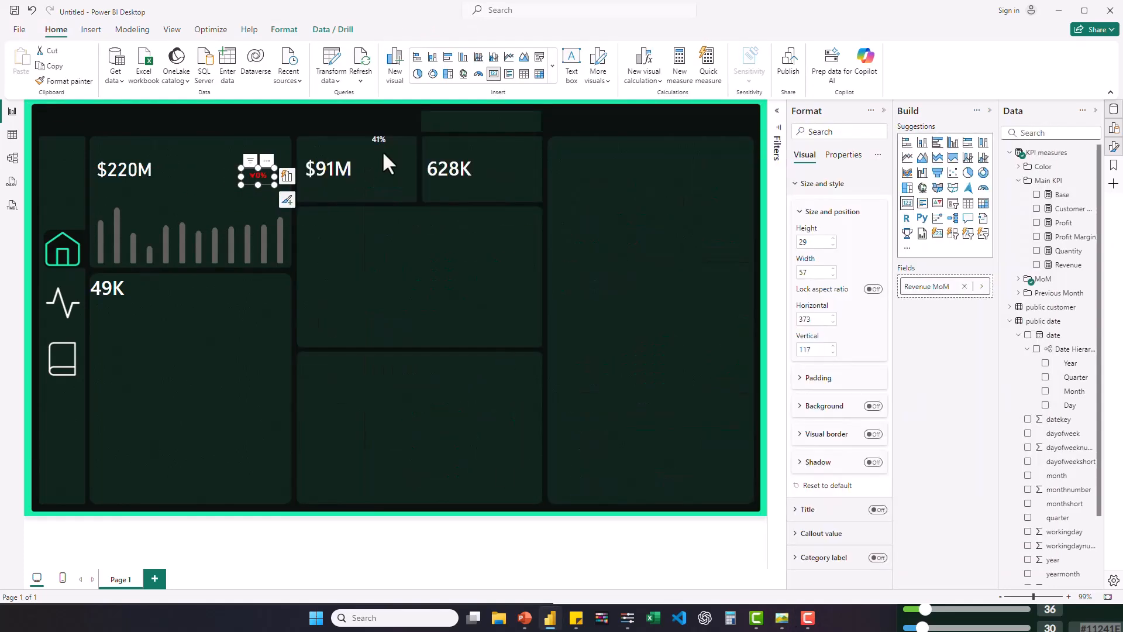
click(380, 146)
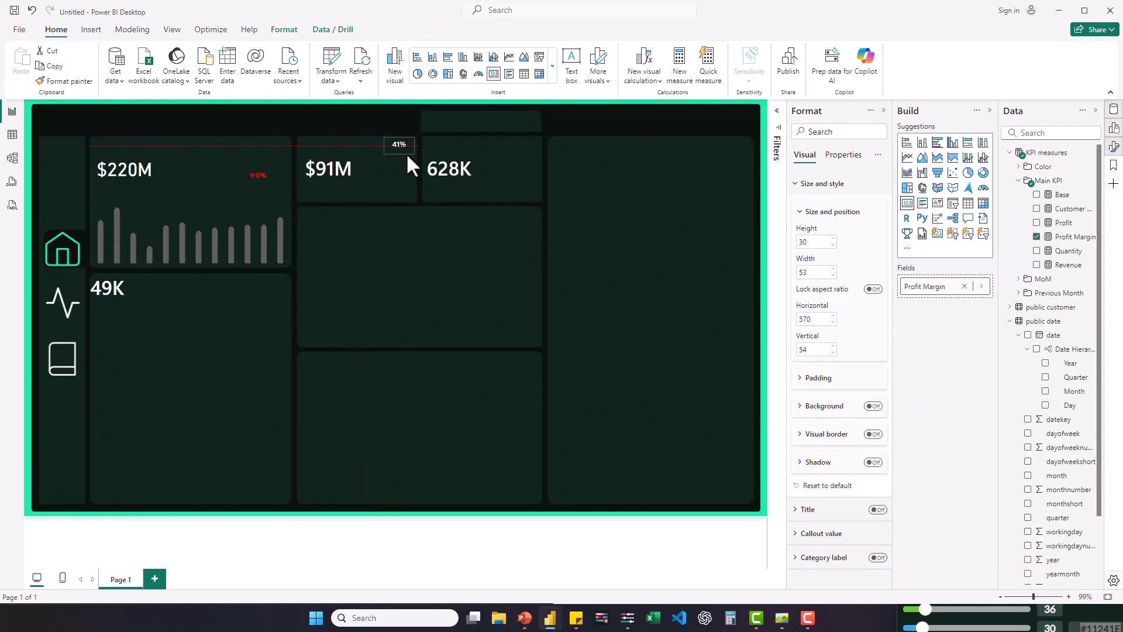
click(366, 182)
click(449, 173)
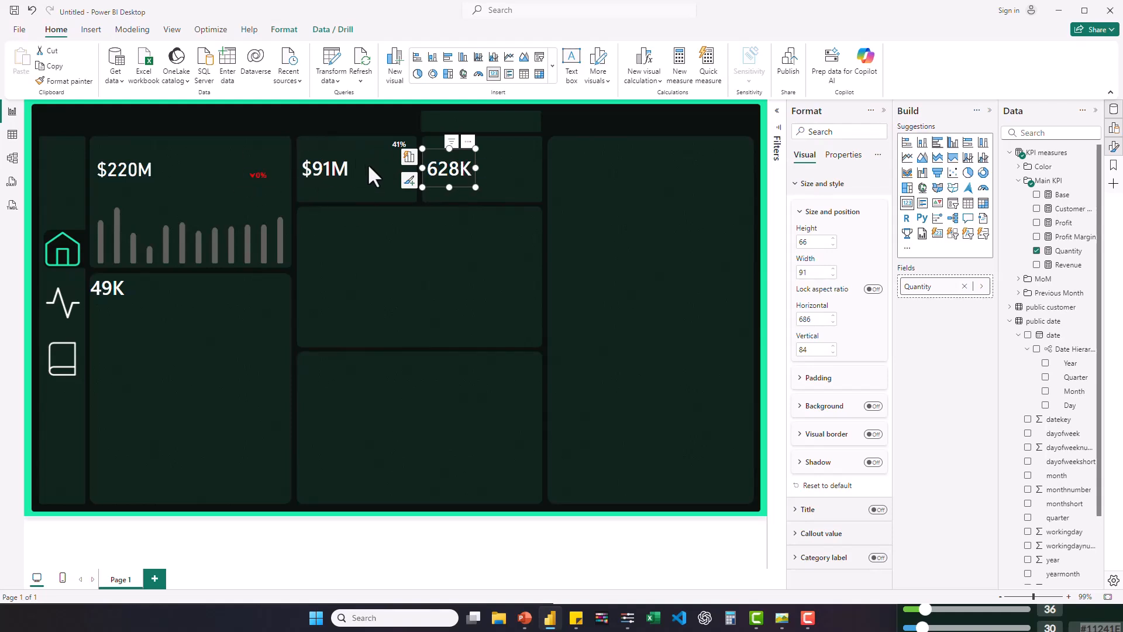
- Insert a line chart with Quarter on the X-axis and Profit on the Y-axis
click(575, 240)
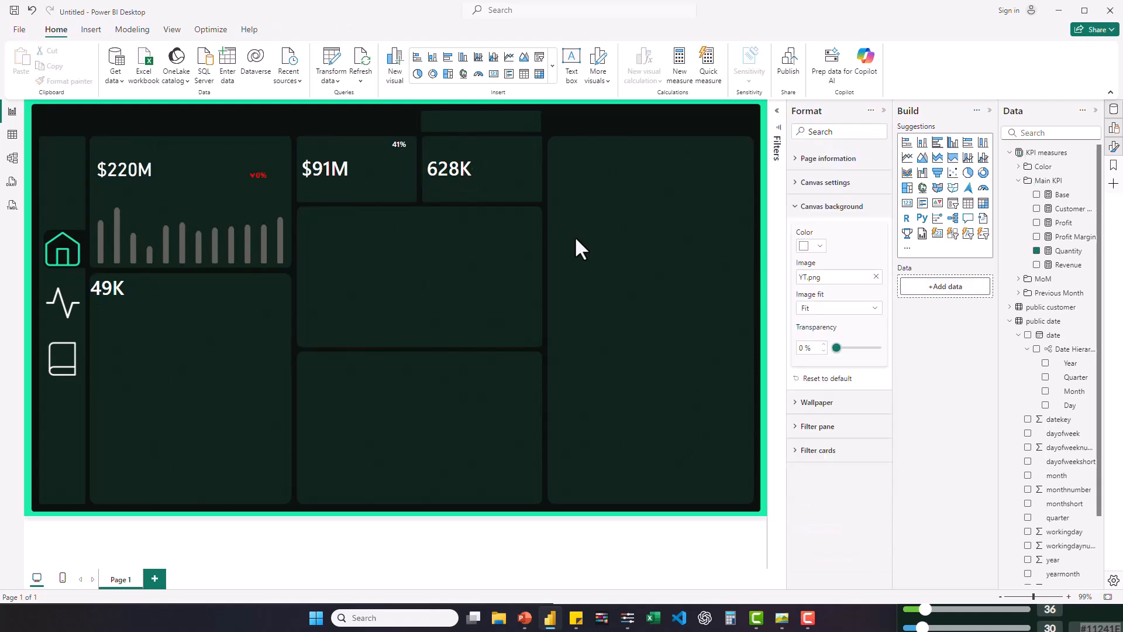
click(907, 157)
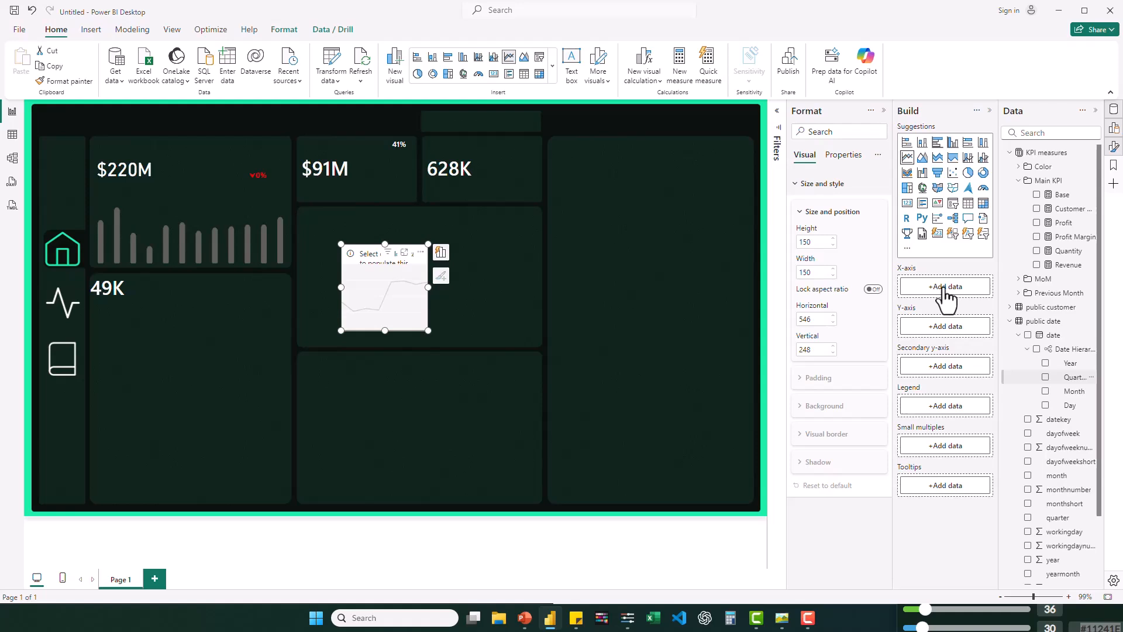
mouse_move(944, 287)
mouse_down()
mouse_move(1008, 338)
mouse_move(943, 290)
mouse_move(959, 291)
mouse_up()
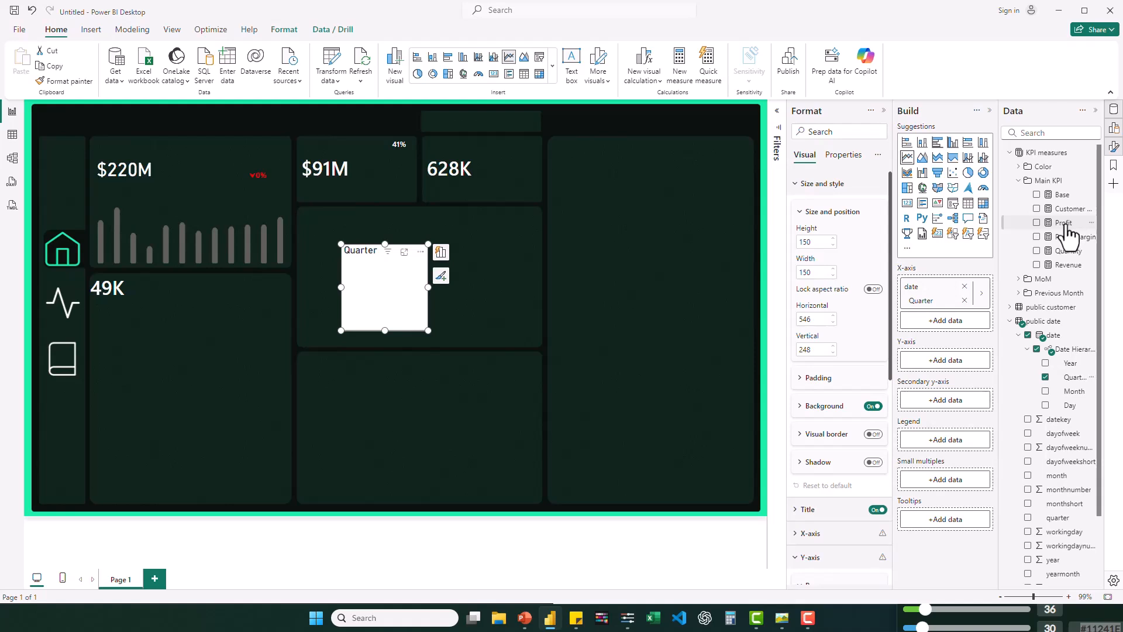
drag(1063, 223, 963, 368)
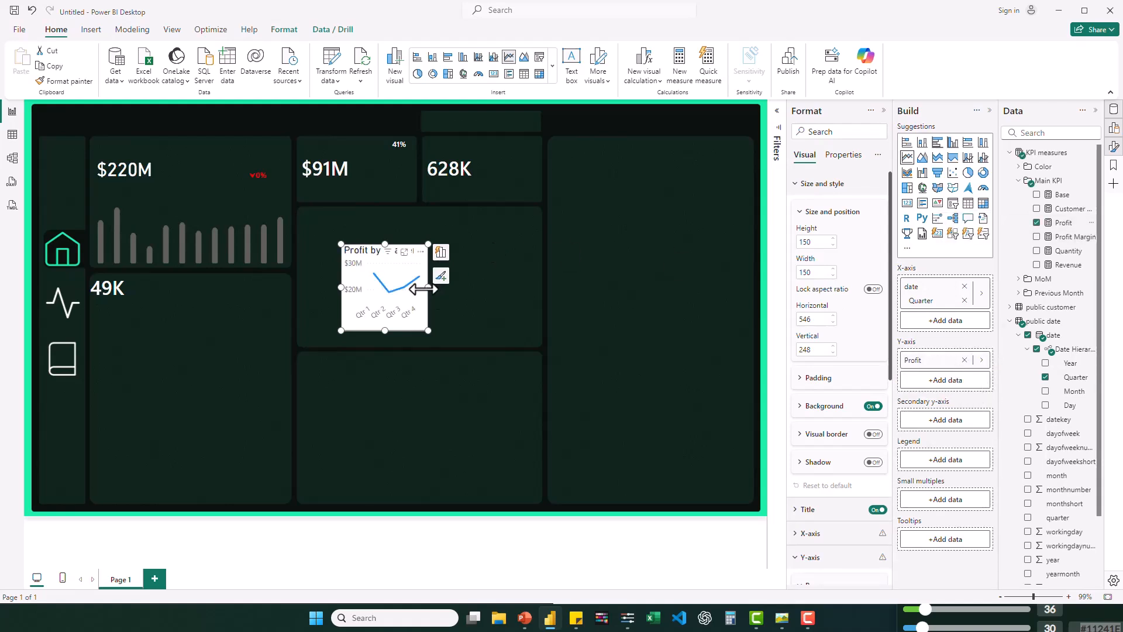
- Resize the profit line chart to about 196 wide by 122 high, and turn off its background and title
drag(427, 287, 466, 286)
drag(465, 329, 456, 315)
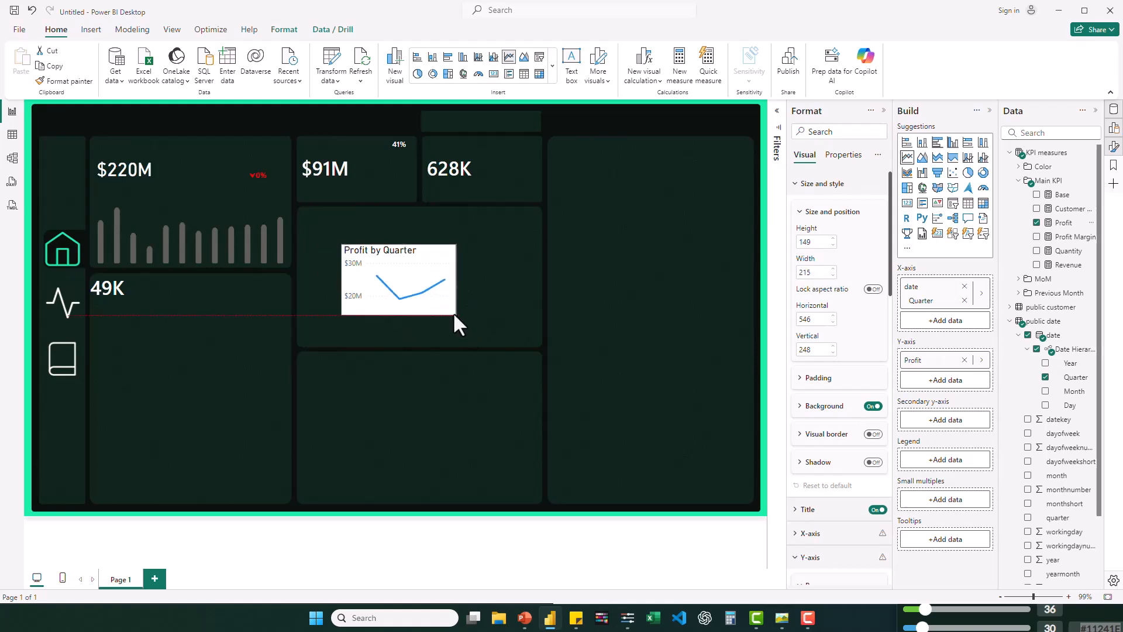
click(872, 407)
click(877, 509)
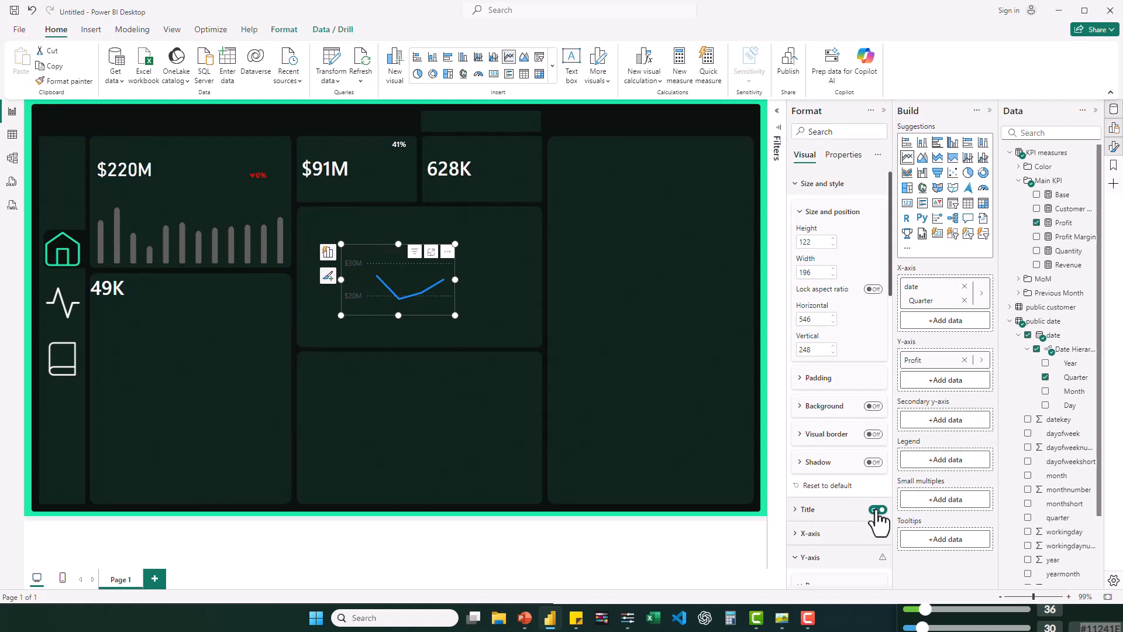
- Turn off the profit line chart's Y-axis values and X-axis values
scroll(878, 515, down, 5)
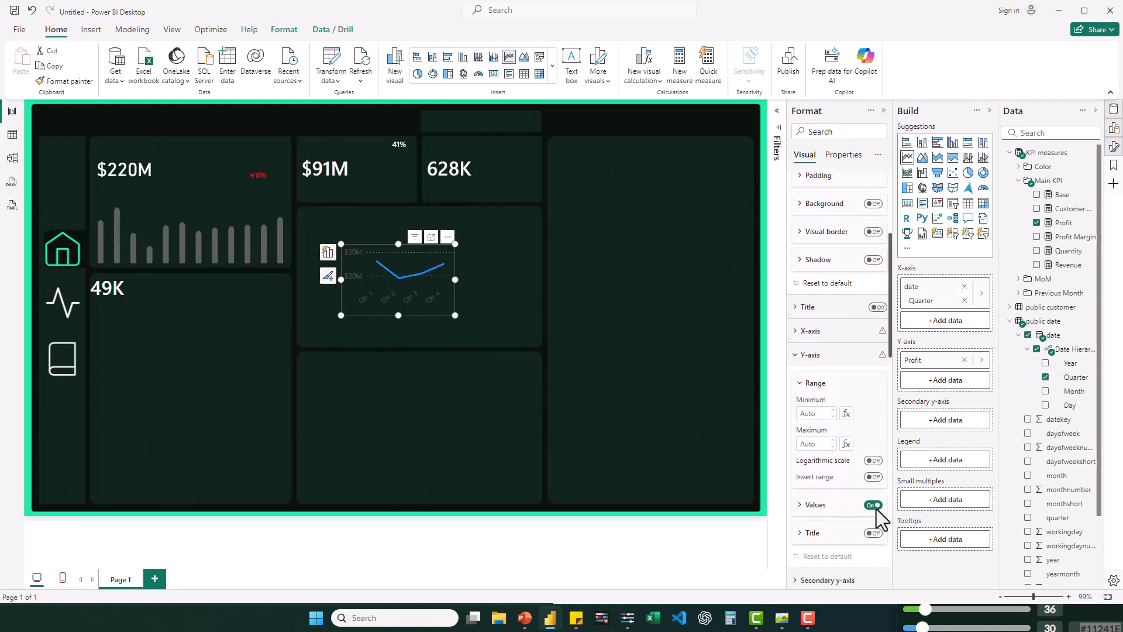
click(874, 414)
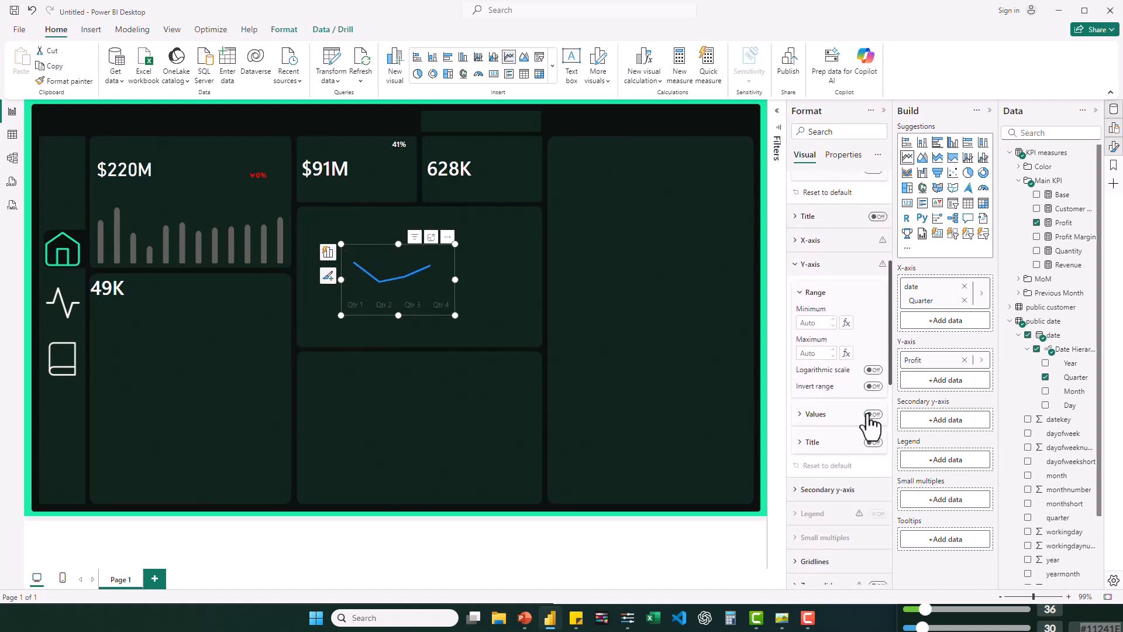
scroll(842, 458, down, 1)
scroll(843, 455, up, 3)
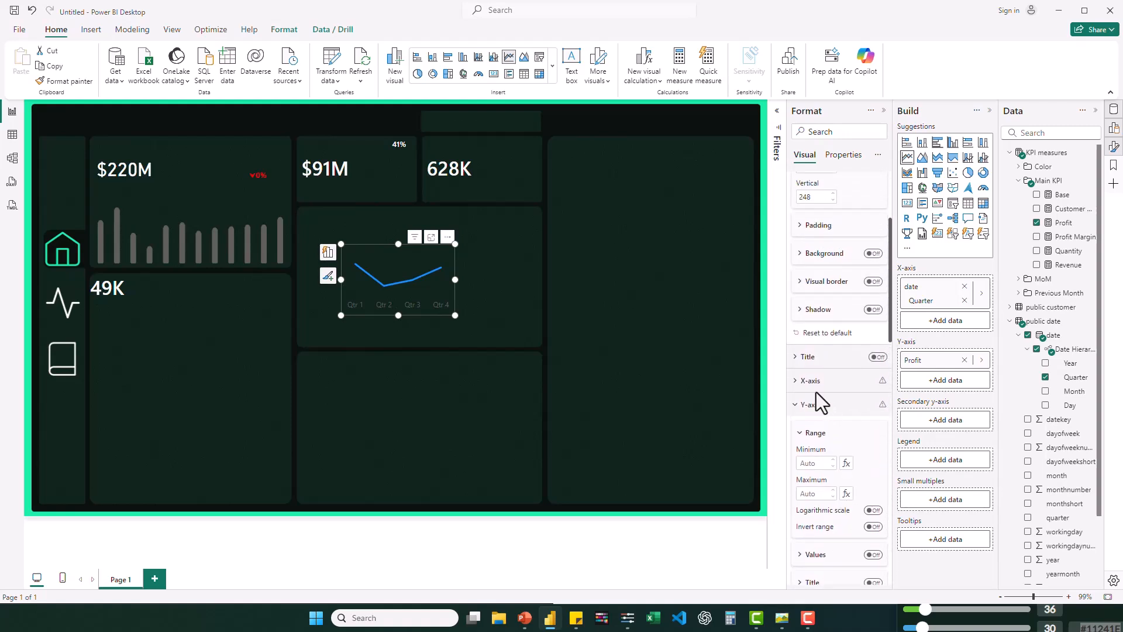
click(795, 382)
scroll(842, 458, down, 2)
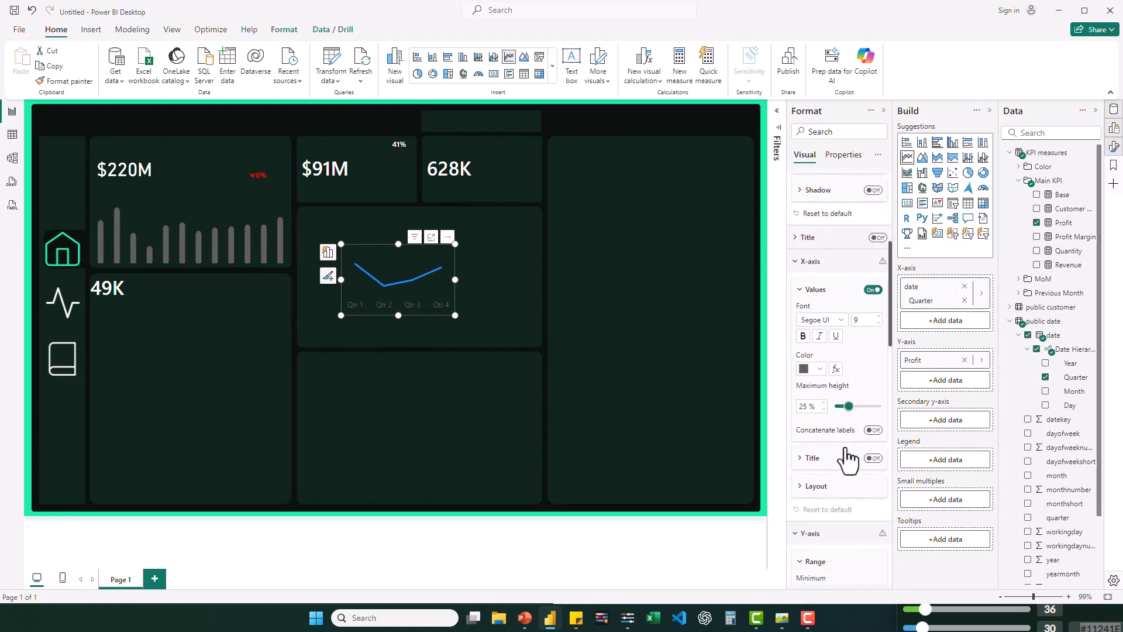
click(873, 291)
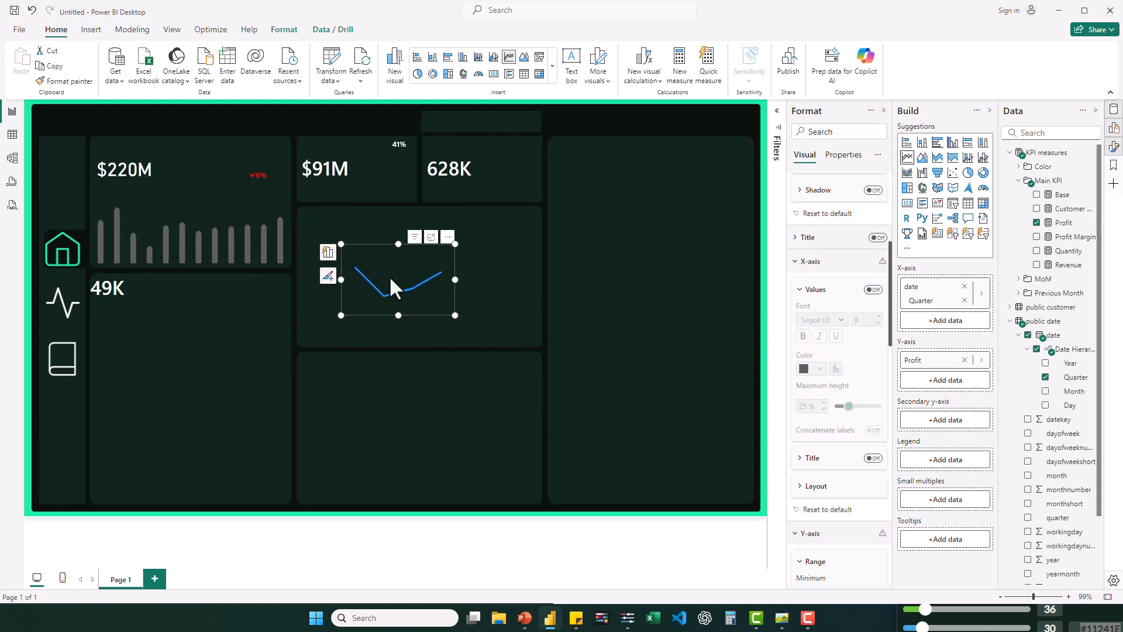
scroll(862, 433, down, 3)
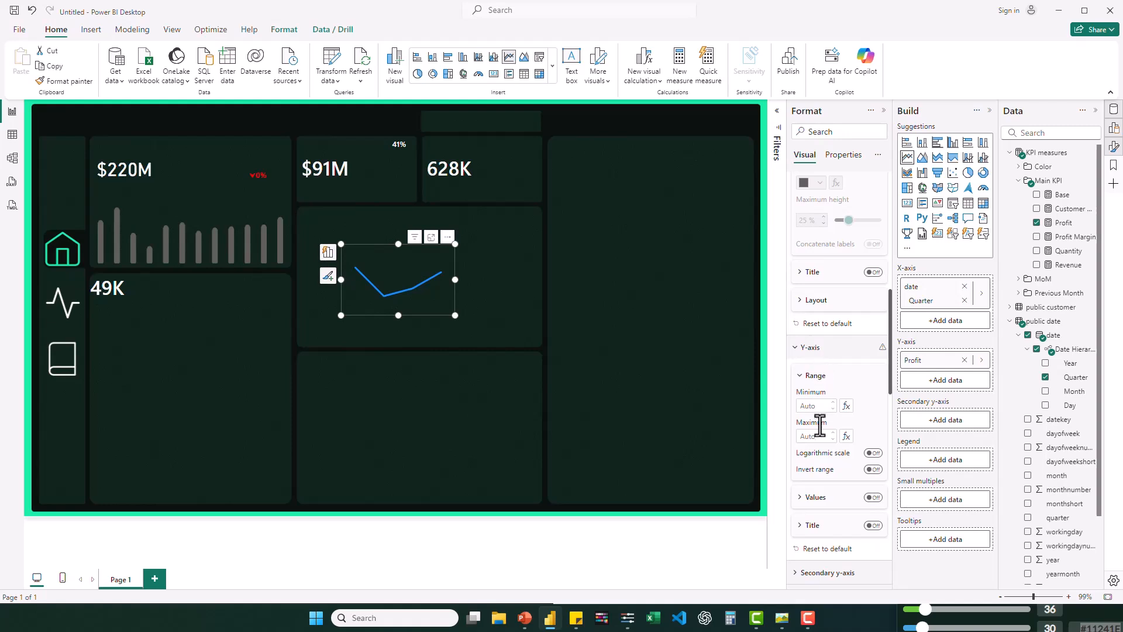
scroll(843, 279, up, 4)
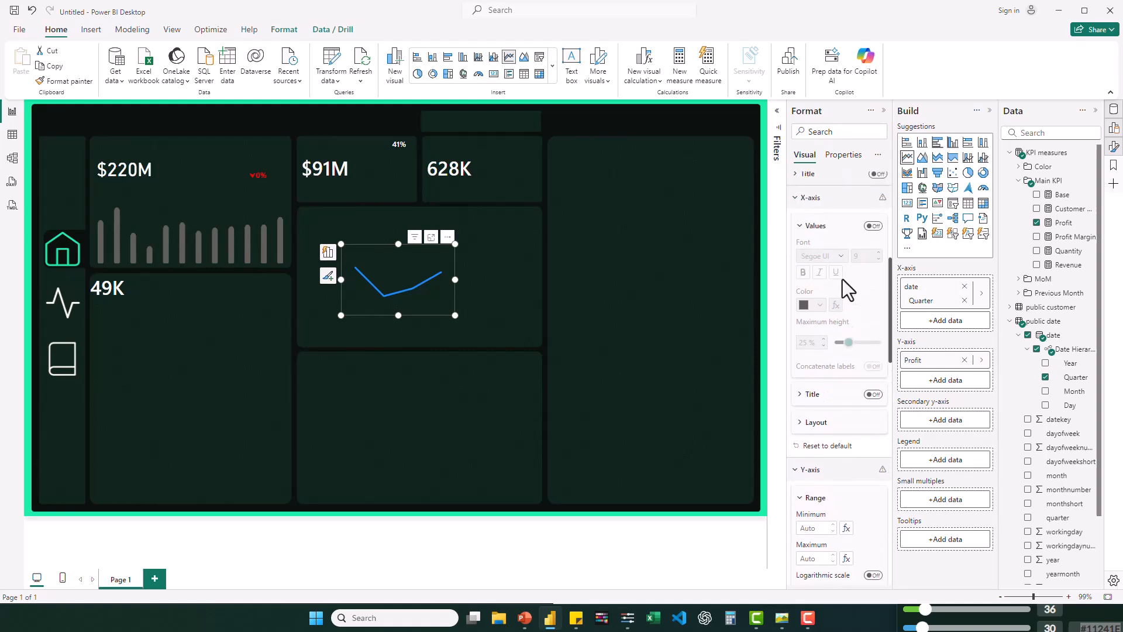
- Set the profit line chart's line interpolation type to Smooth
scroll(842, 290, down, 10)
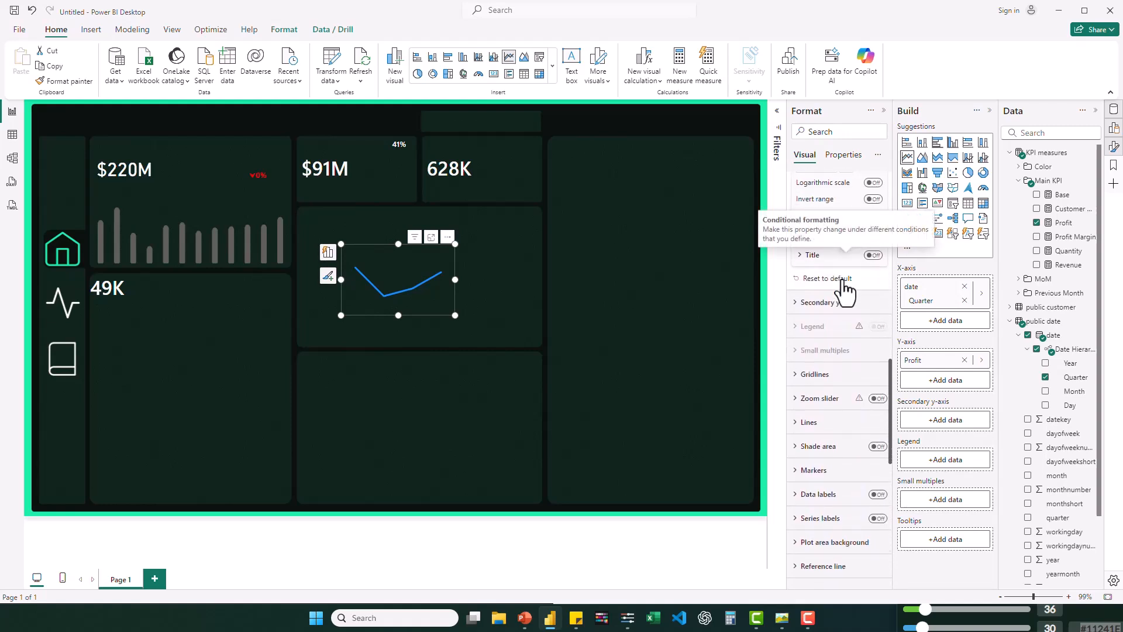
click(802, 367)
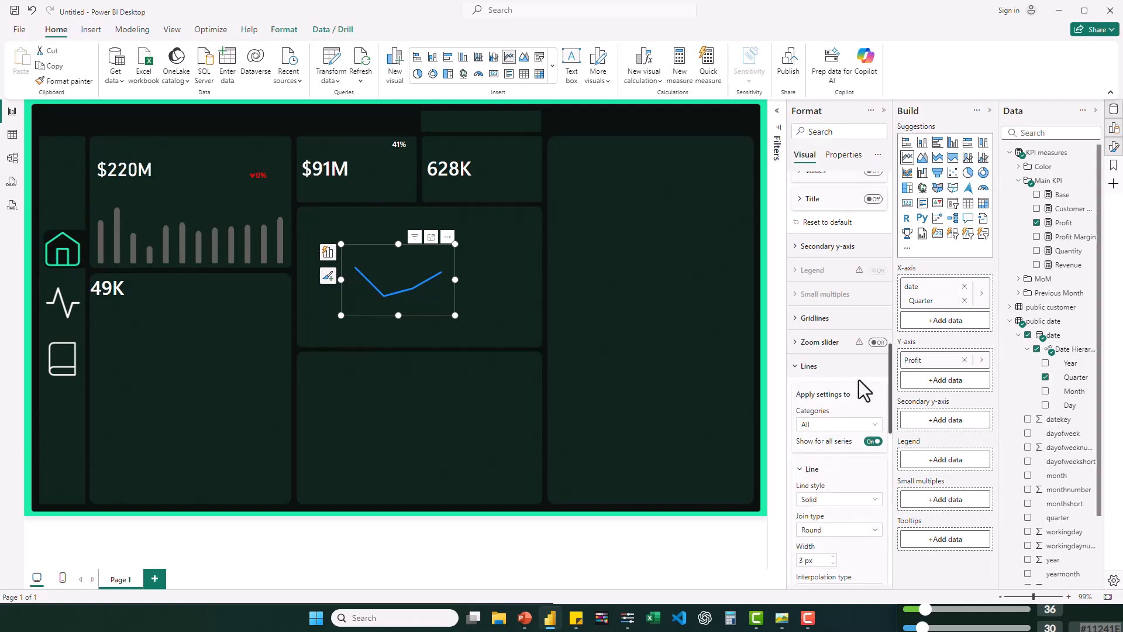
scroll(859, 380, down, 1)
scroll(859, 381, down, 3)
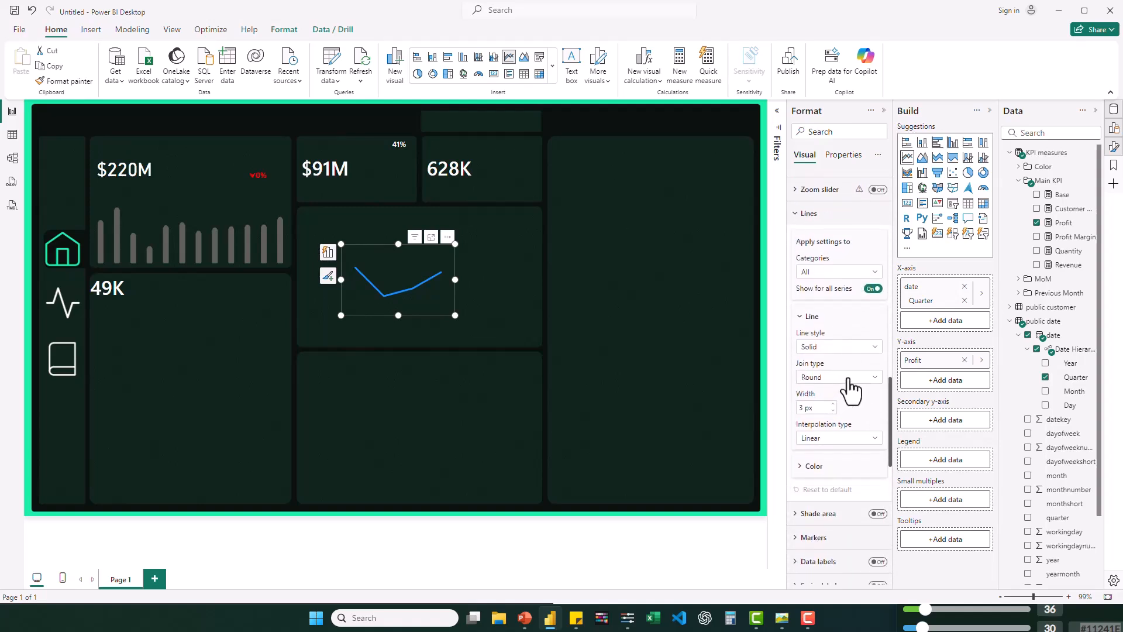
click(845, 440)
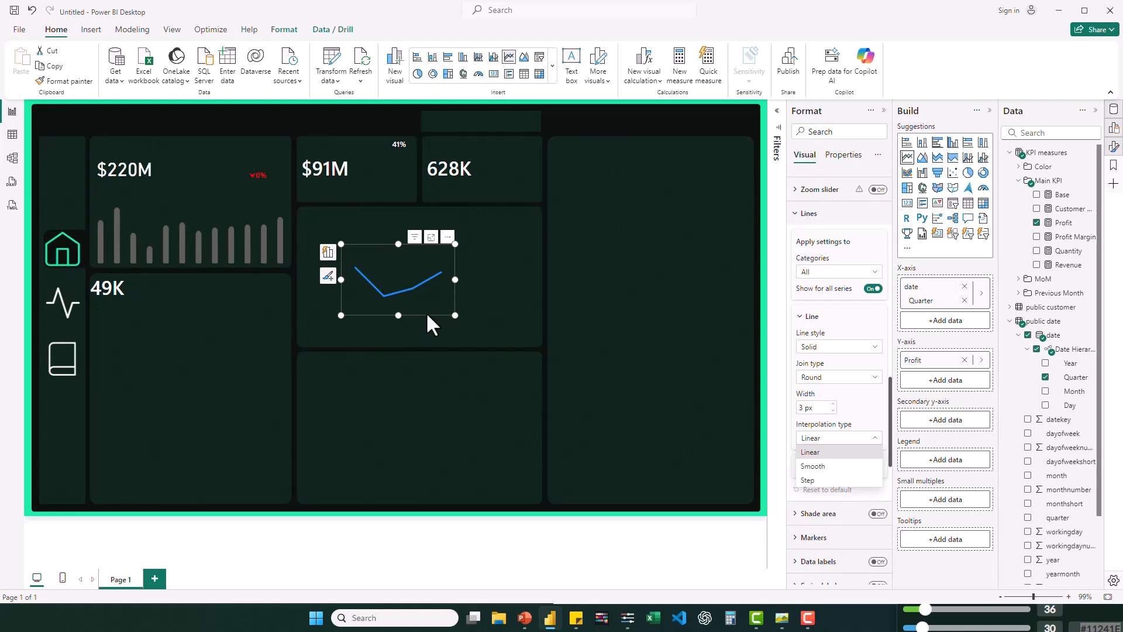
click(428, 313)
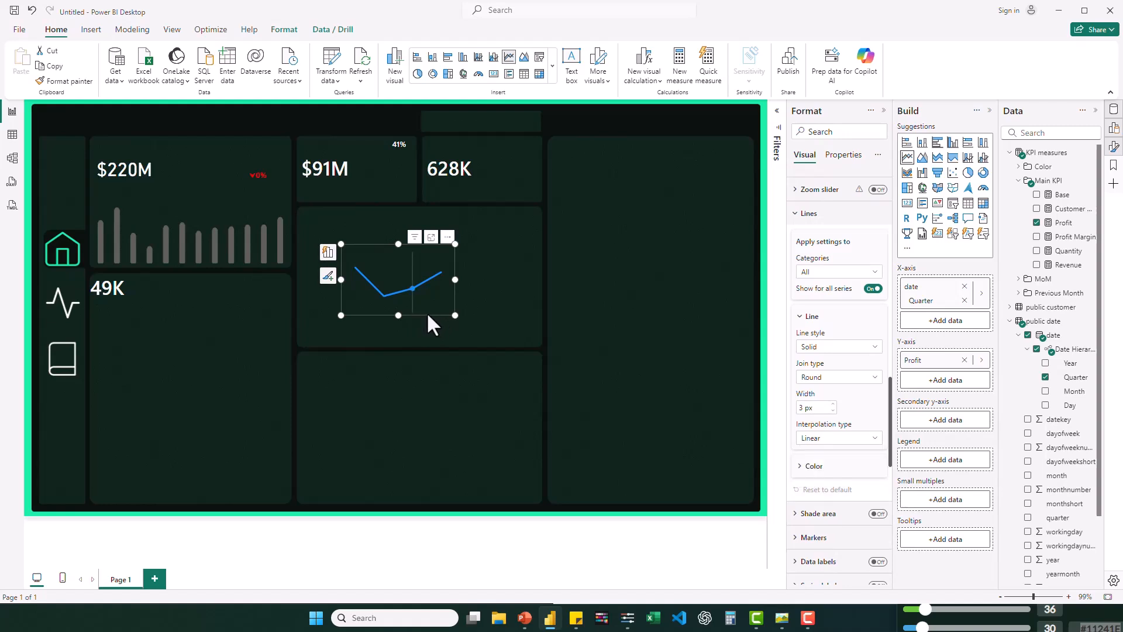
click(851, 436)
click(814, 466)
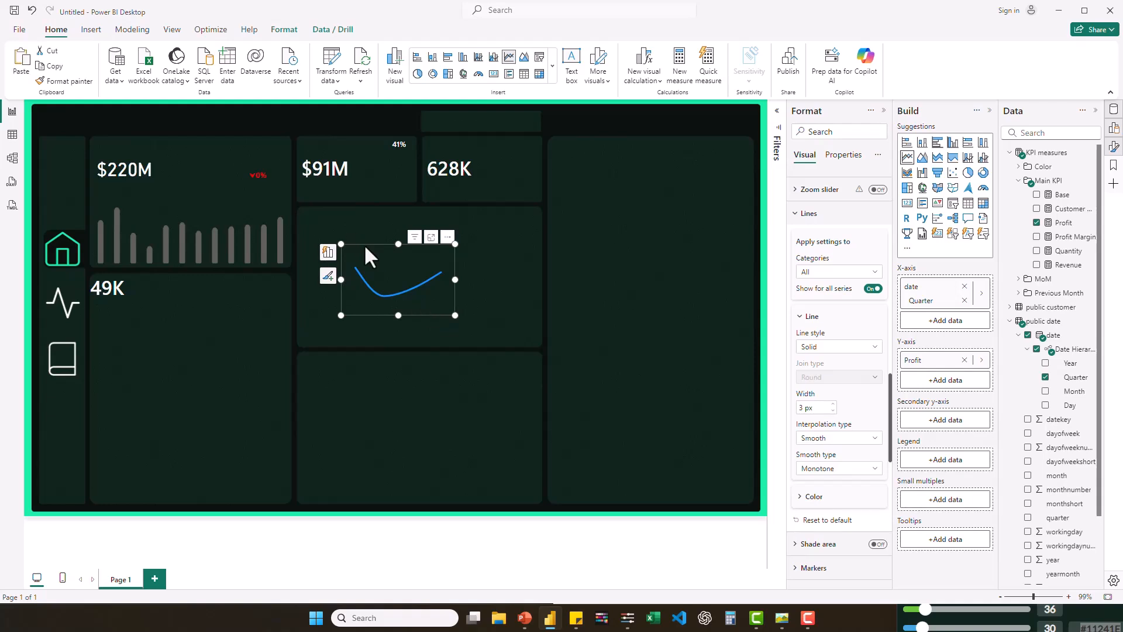
- Duplicate the profit line chart, move the copy over the 628K card, and replace its Y-axis field with Quantity
drag(364, 247, 370, 252)
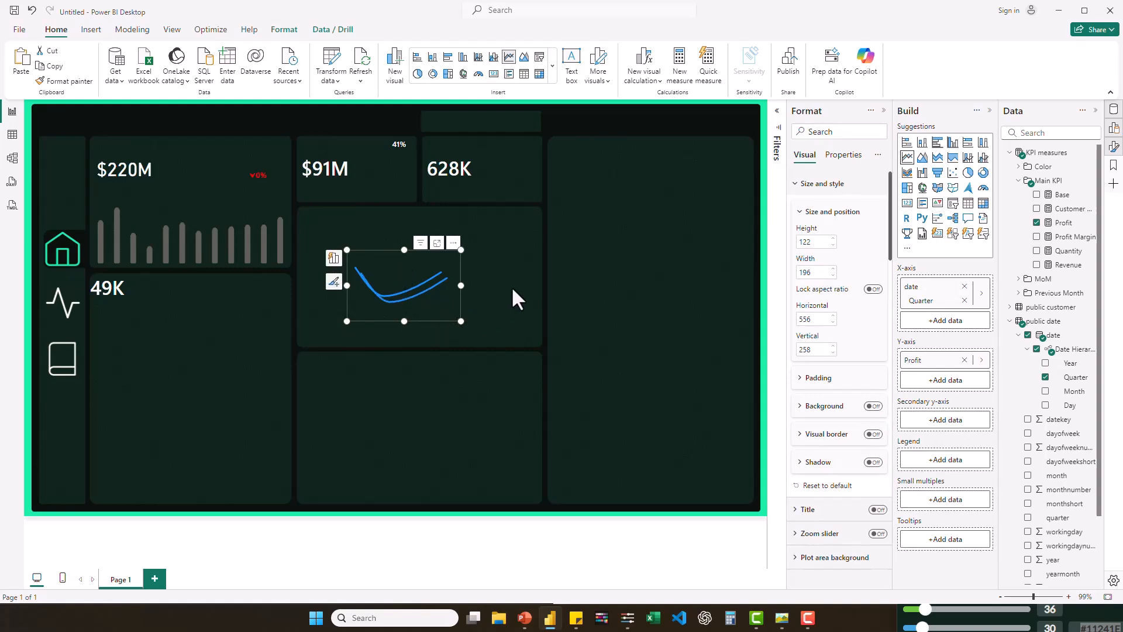
drag(518, 254, 539, 197)
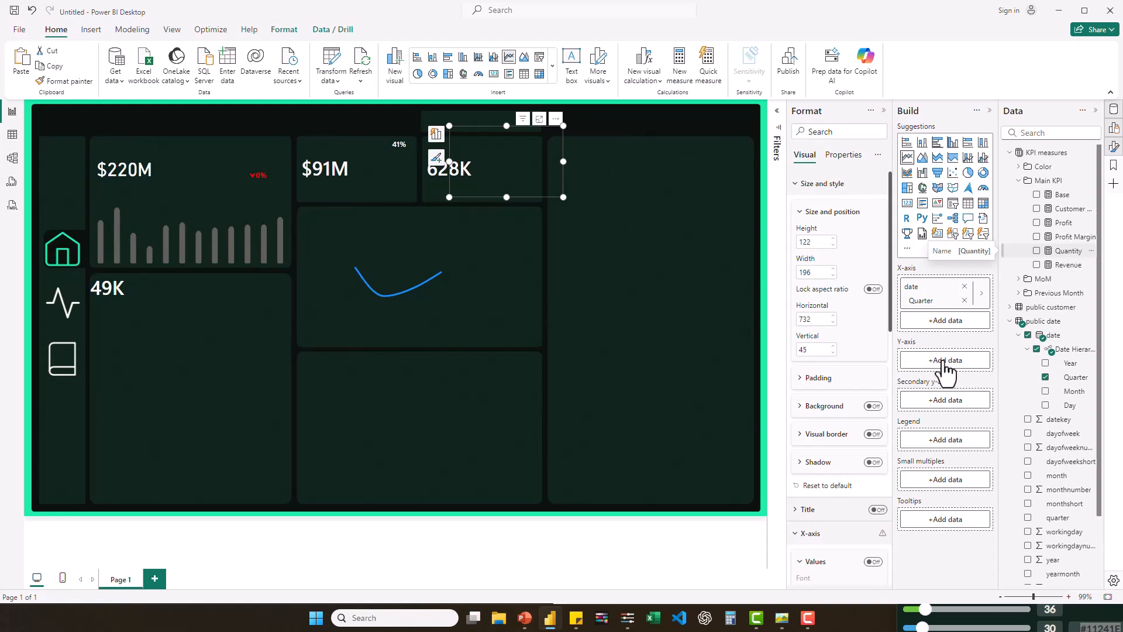
drag(942, 360, 946, 362)
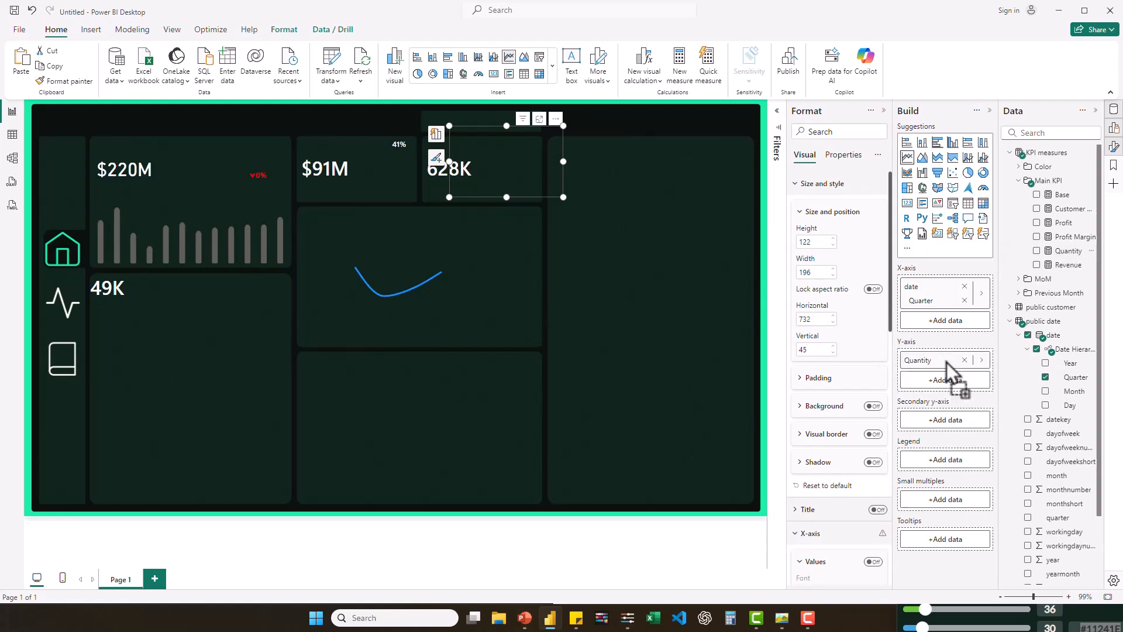
- Shrink the profit line chart beside the $91M card and the quantity line chart, about 132 by 68, beside the 628K card
click(359, 287)
mouse_move(456, 314)
mouse_down()
mouse_move(404, 286)
mouse_move(402, 182)
mouse_up()
click(64, 81)
click(480, 149)
drag(563, 196, 532, 176)
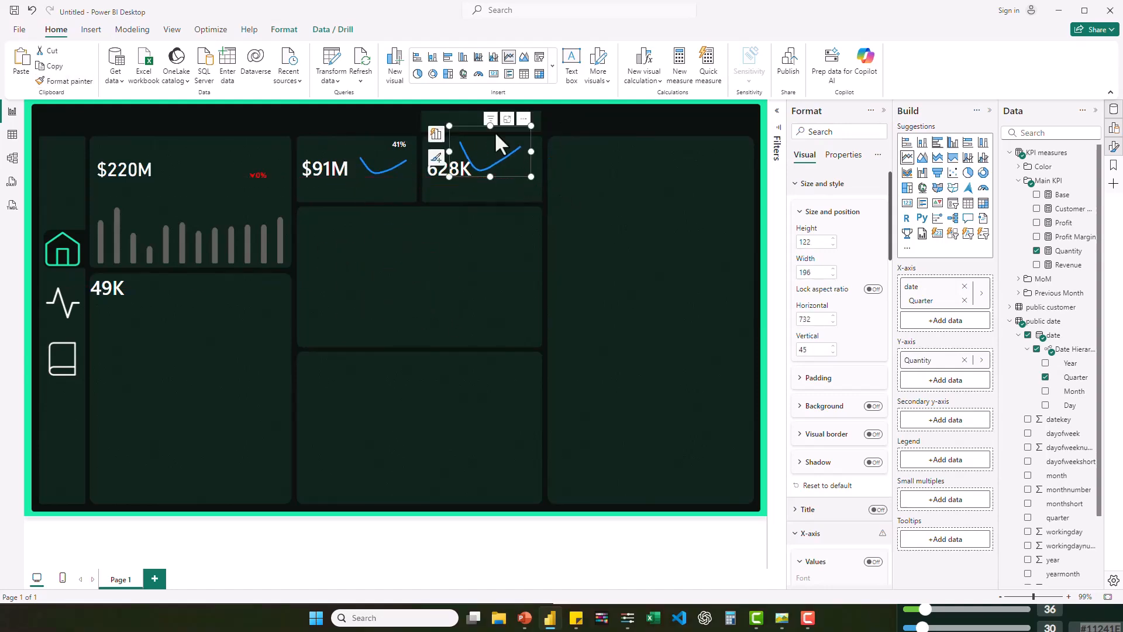
drag(532, 126, 541, 137)
click(507, 178)
drag(450, 157, 519, 154)
click(780, 621)
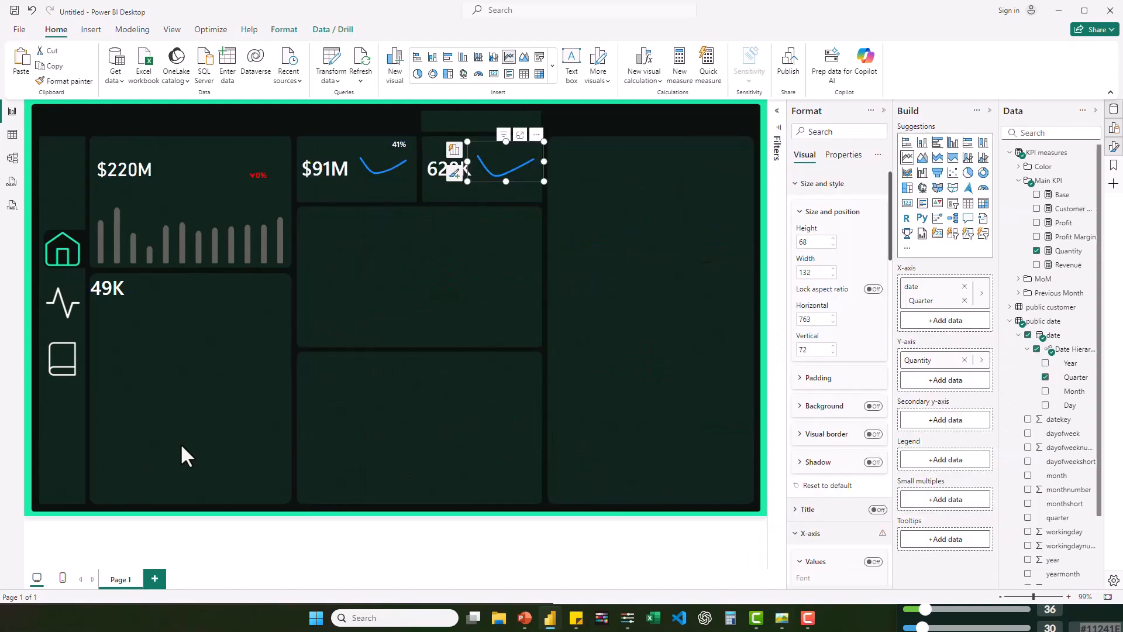
- Move the 49K card slightly down and right inside its panel
click(122, 314)
drag(122, 313, 133, 335)
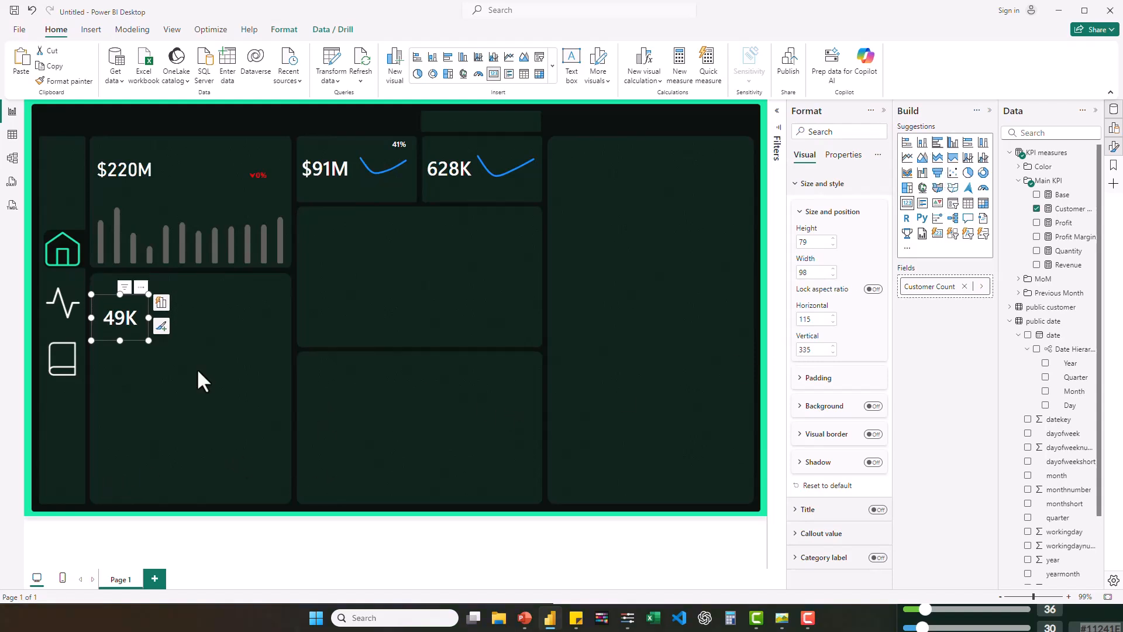
click(197, 372)
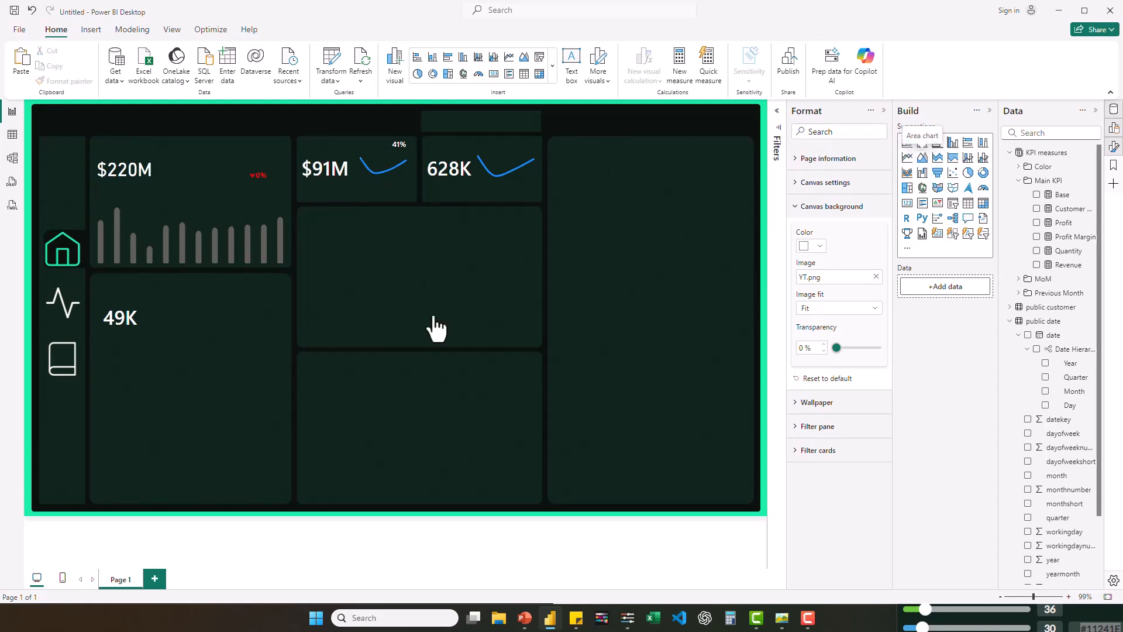
- Add an area chart about 341 by 122 along the 49K panel's bottom, with Date Hierarchy on the X-axis and Customer Count on the Y-axis
drag(436, 326, 443, 318)
drag(621, 207, 119, 507)
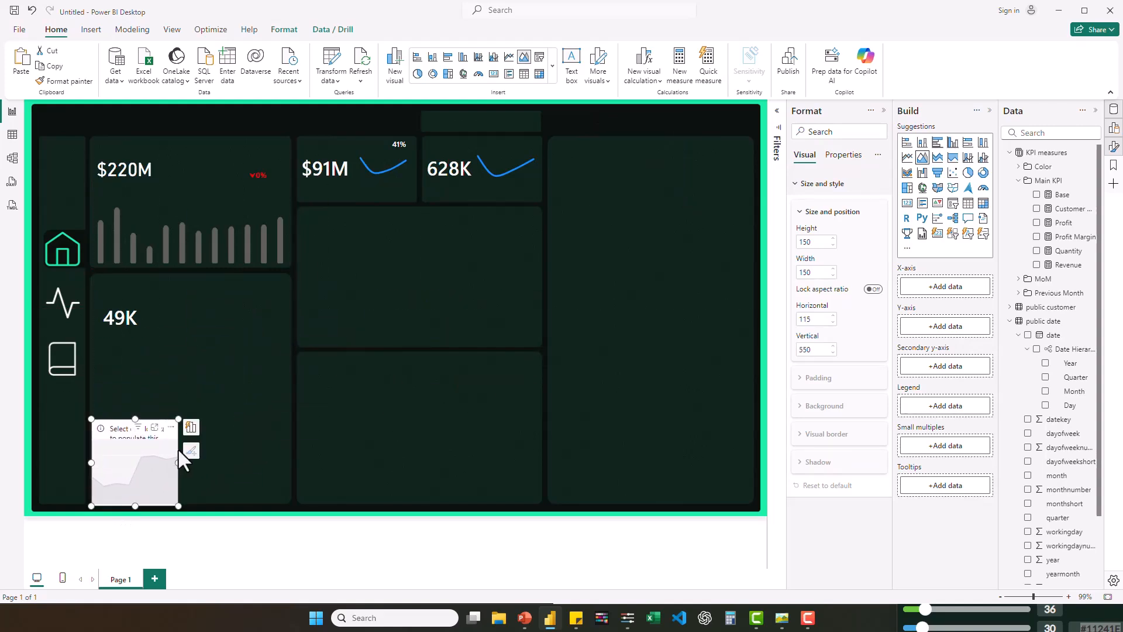
drag(177, 461, 296, 462)
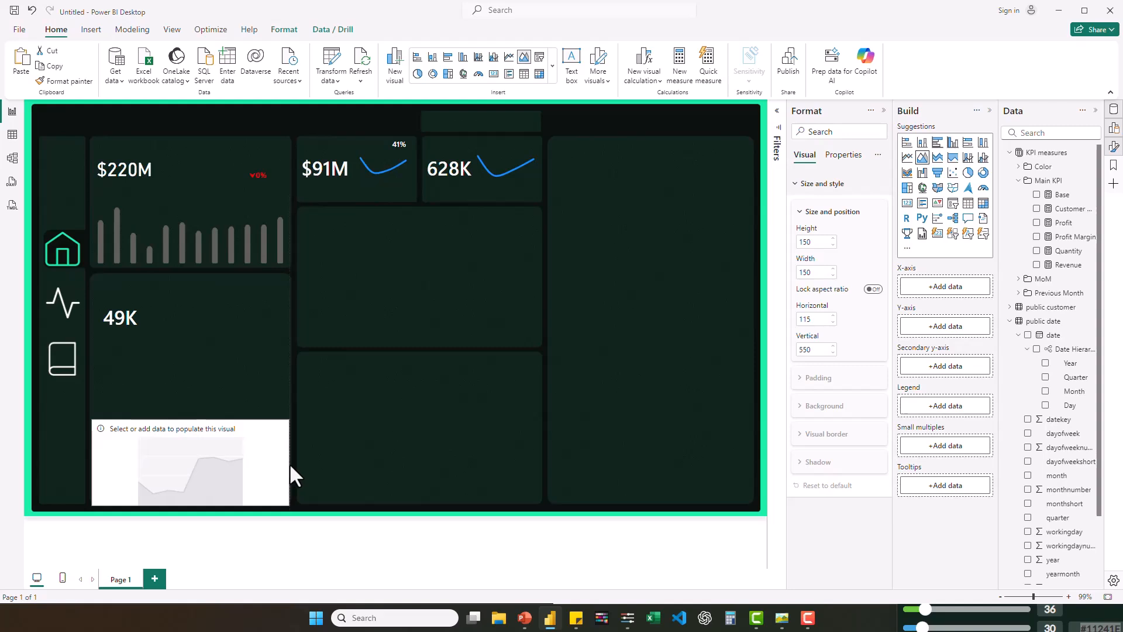
drag(189, 418, 188, 435)
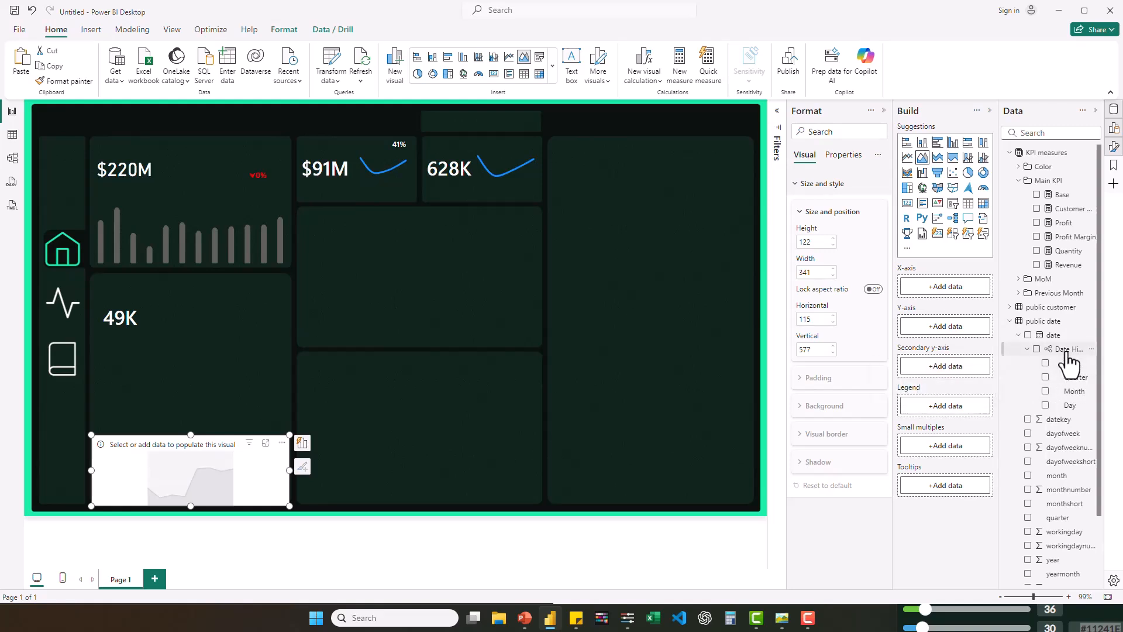
drag(892, 324, 948, 292)
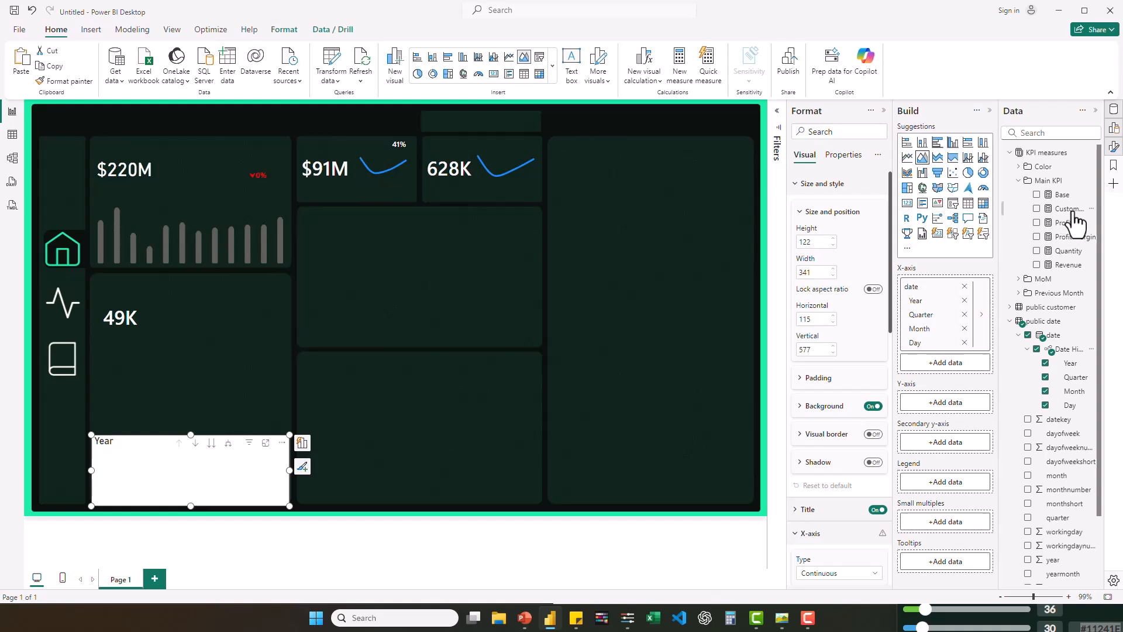
drag(1068, 209, 960, 402)
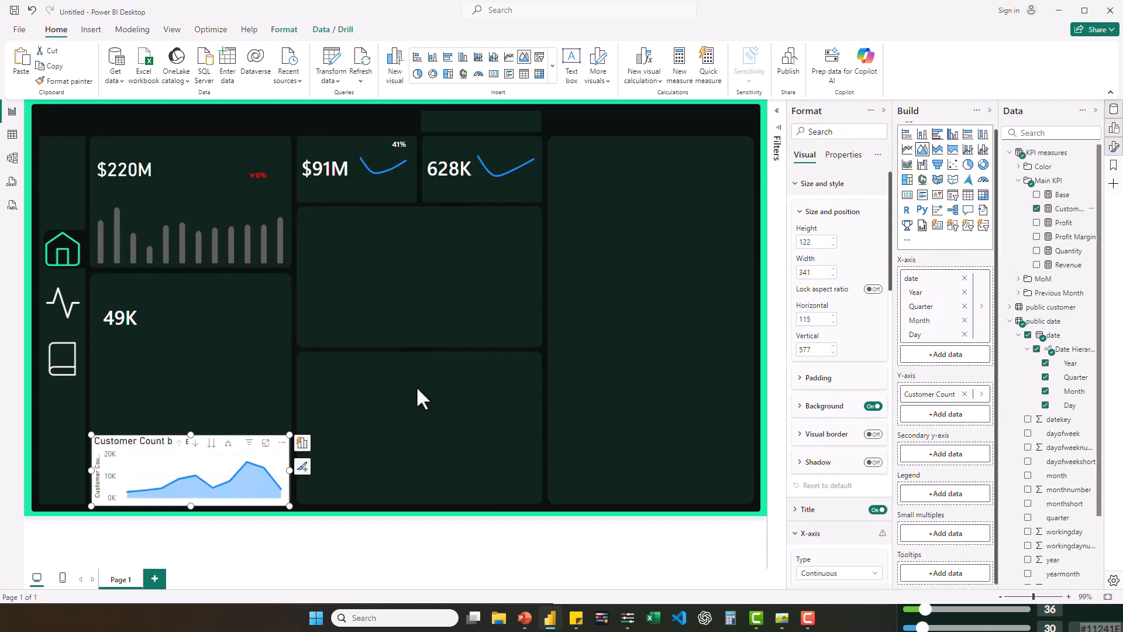
- Turn off the area chart's background and title, plus the values and titles of both its axes
click(873, 406)
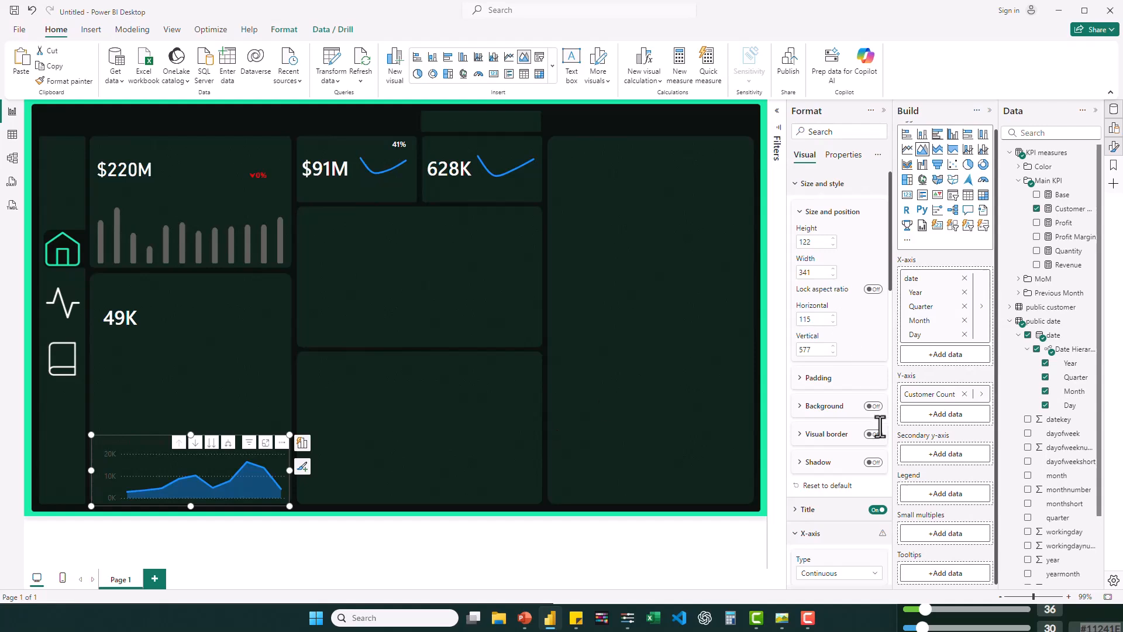
click(876, 510)
scroll(875, 468, down, 6)
click(874, 377)
click(874, 375)
scroll(848, 375, down, 6)
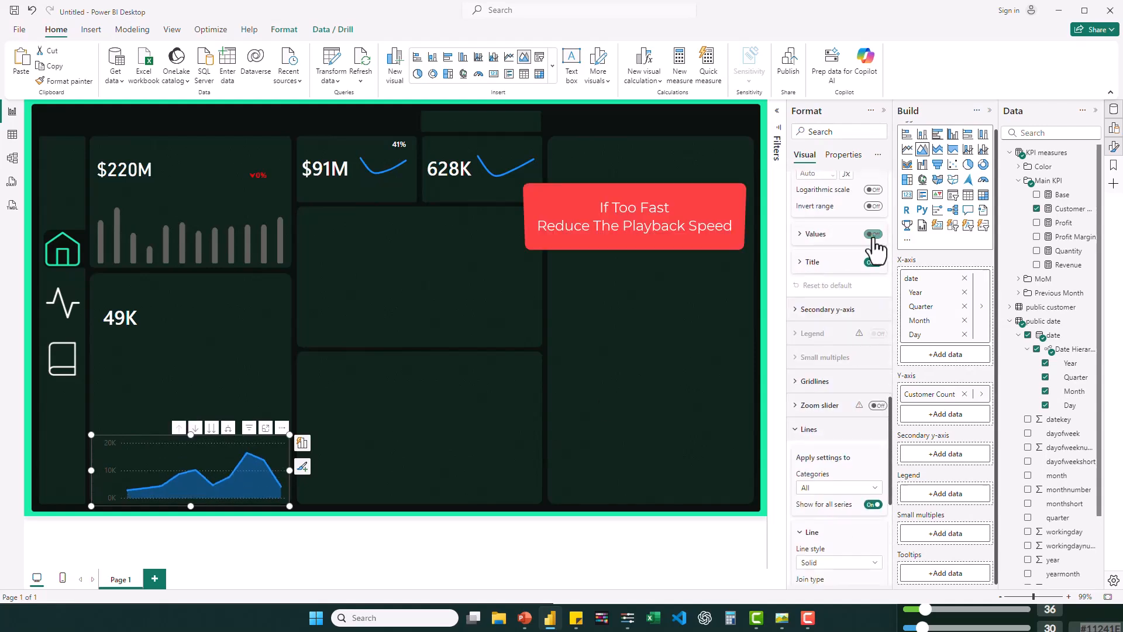
click(874, 233)
click(874, 260)
- Set the area chart's line interpolation type to Smooth and widen the chart slightly so its curve spans the panel
scroll(846, 498, down, 1)
scroll(843, 497, down, 4)
click(839, 402)
click(815, 433)
drag(289, 471, 294, 469)
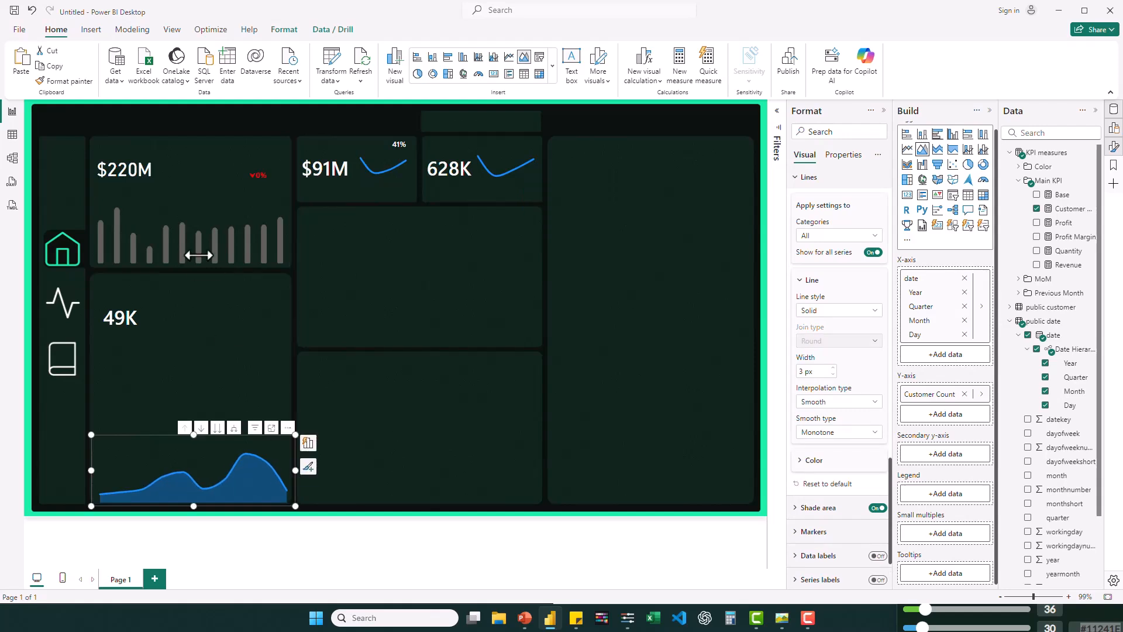
click(203, 380)
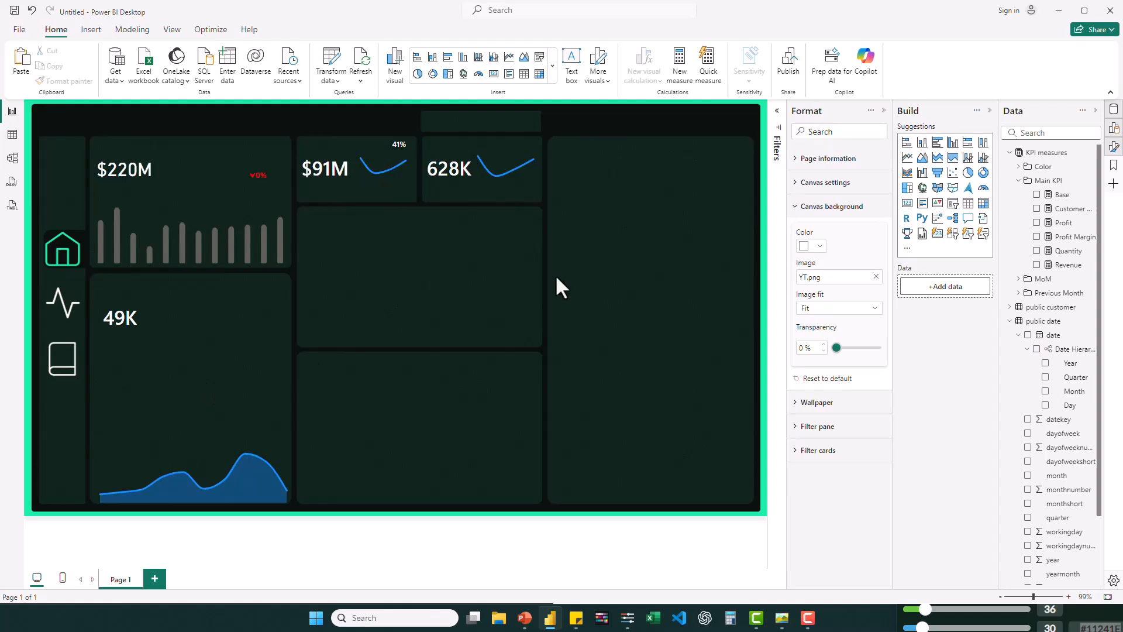
- Insert a donut chart between the 49K card and the area chart, with customerkey as the legend and Revenue as the values
click(984, 173)
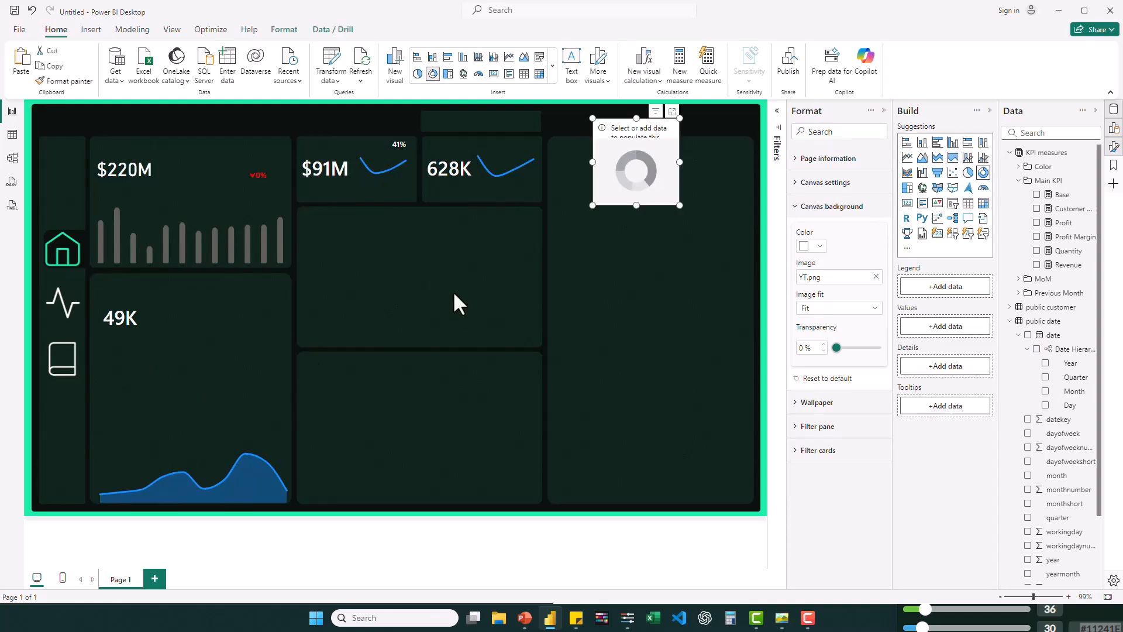
drag(622, 204, 175, 434)
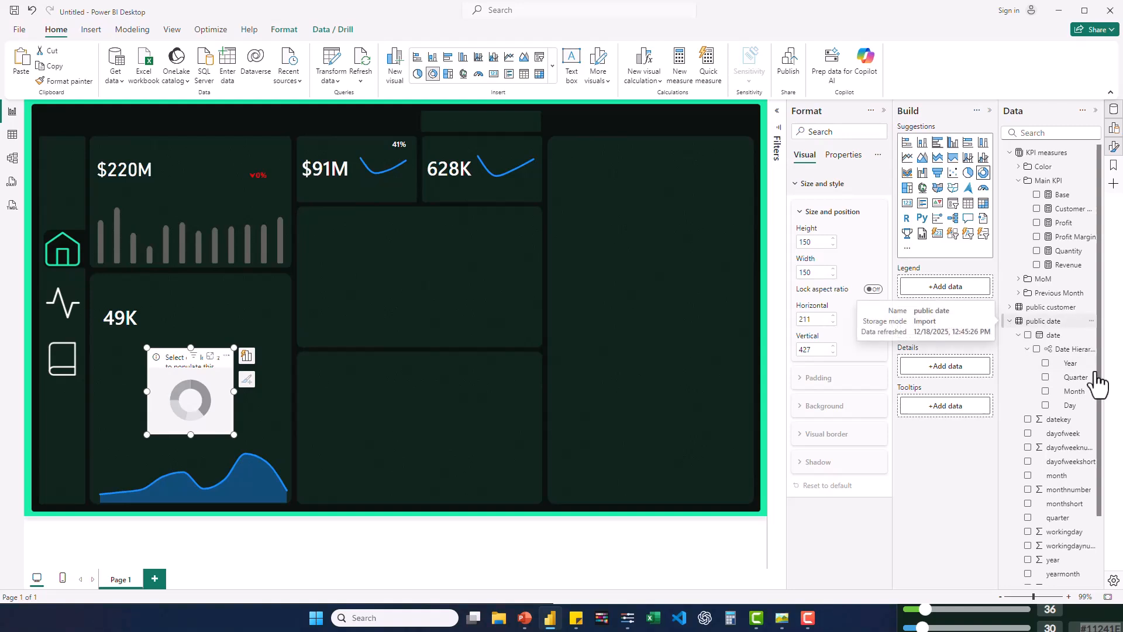
click(1013, 322)
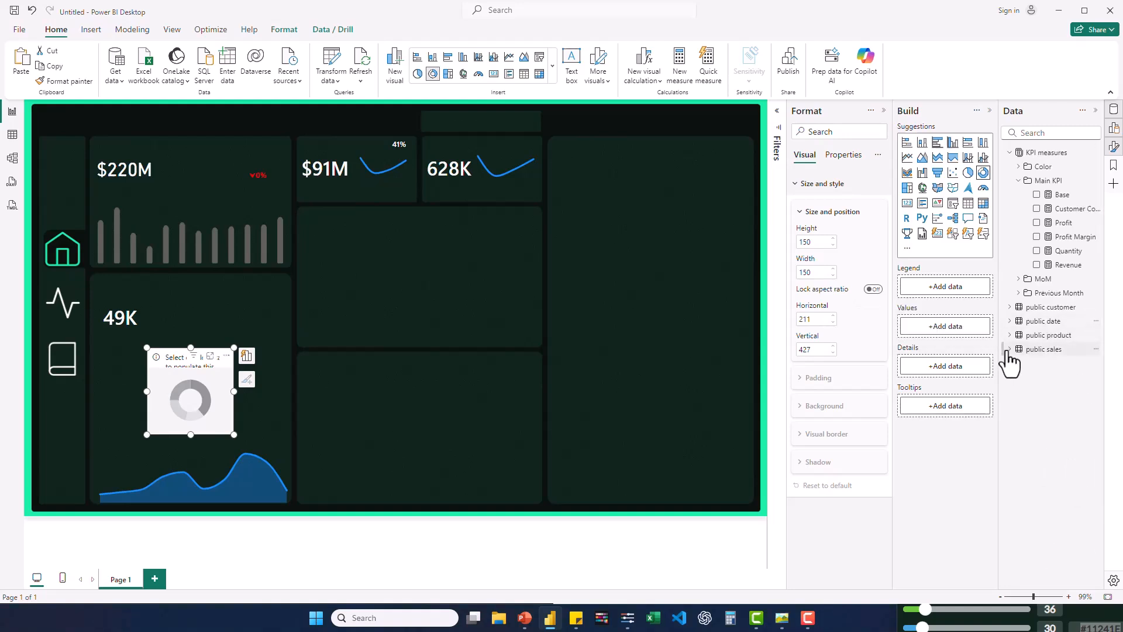
click(1011, 350)
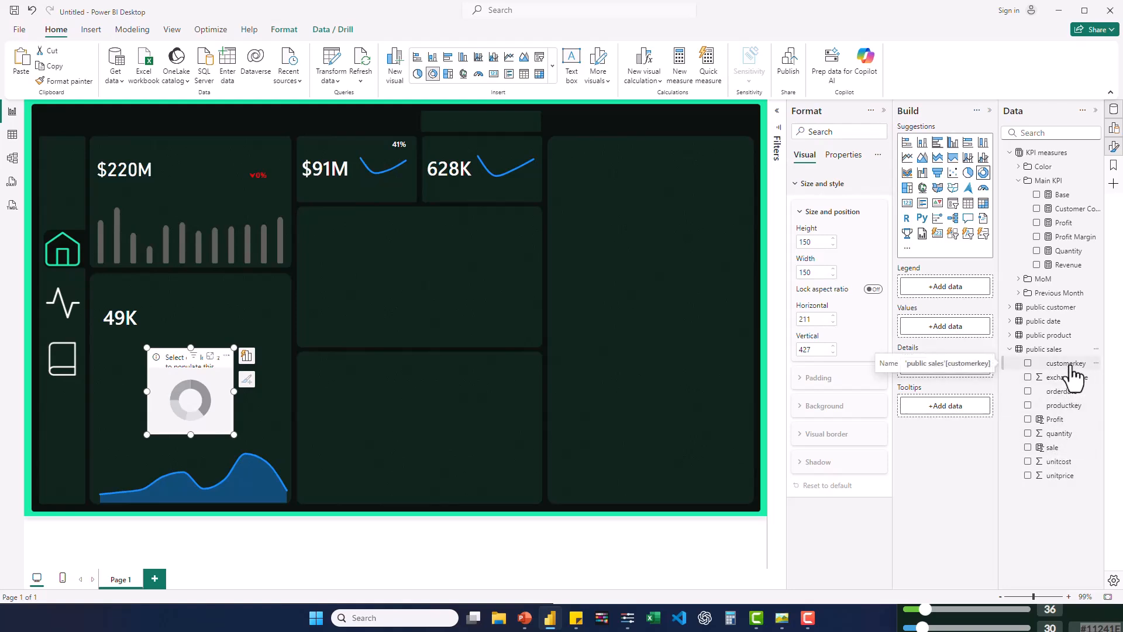
drag(1072, 367, 963, 294)
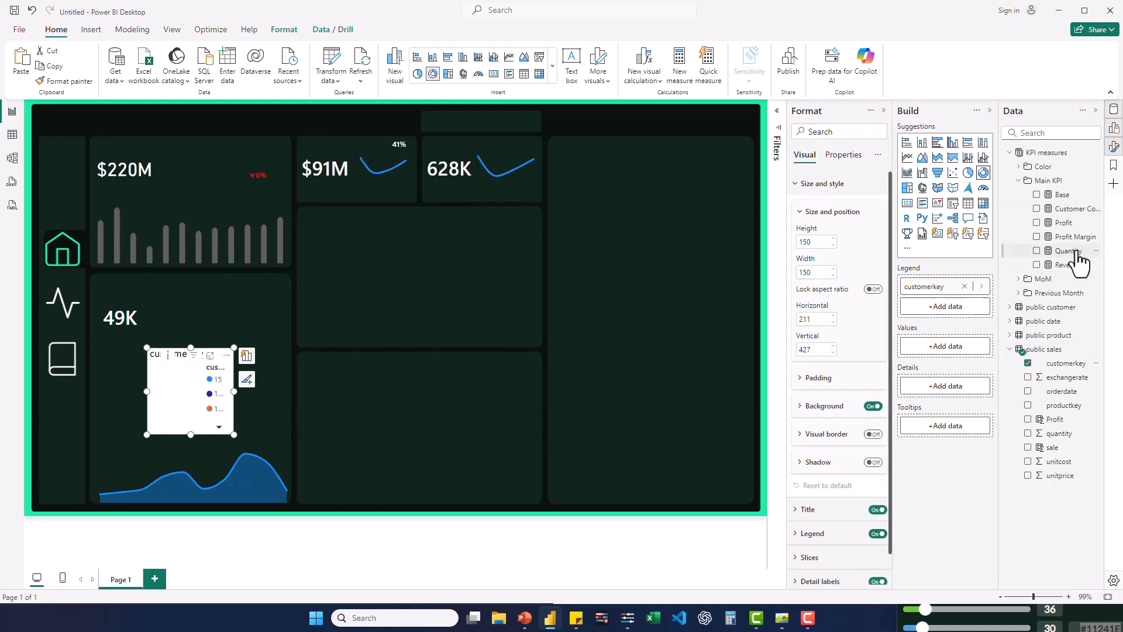
drag(1071, 266, 960, 354)
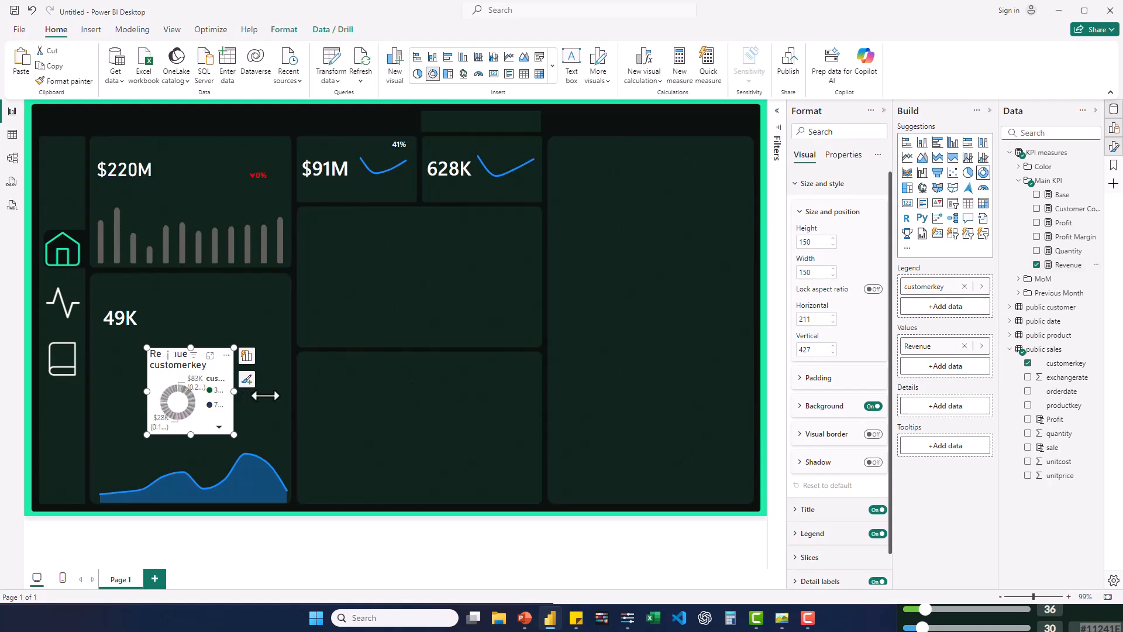
- Widen the donut chart to about 219 and check its data warning
drag(265, 396, 272, 394)
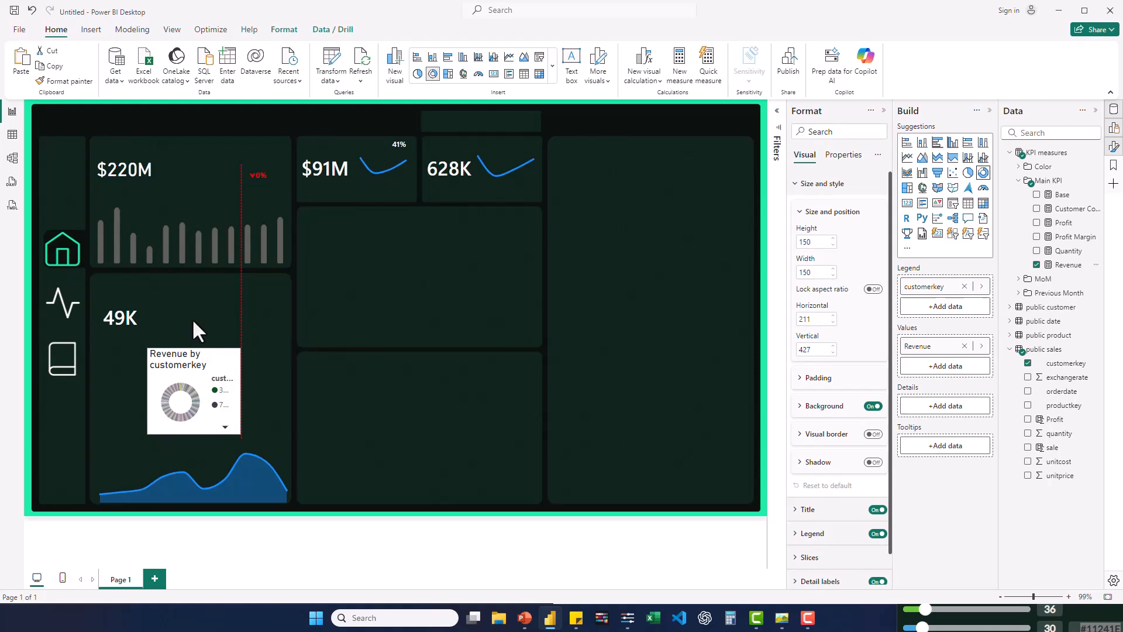
click(206, 366)
click(208, 356)
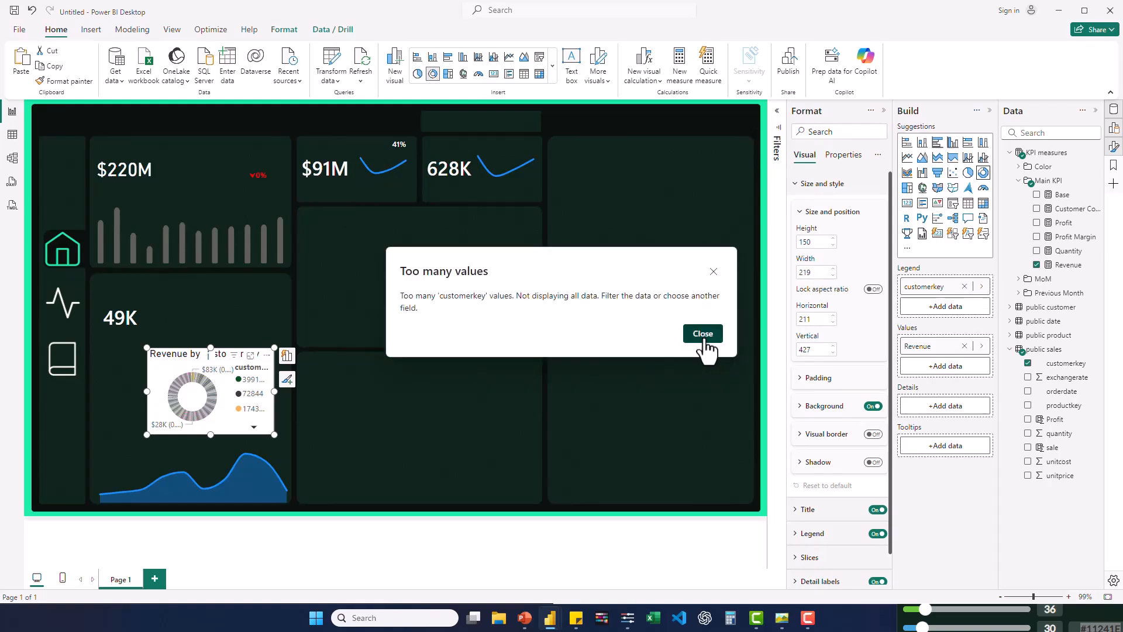
click(704, 334)
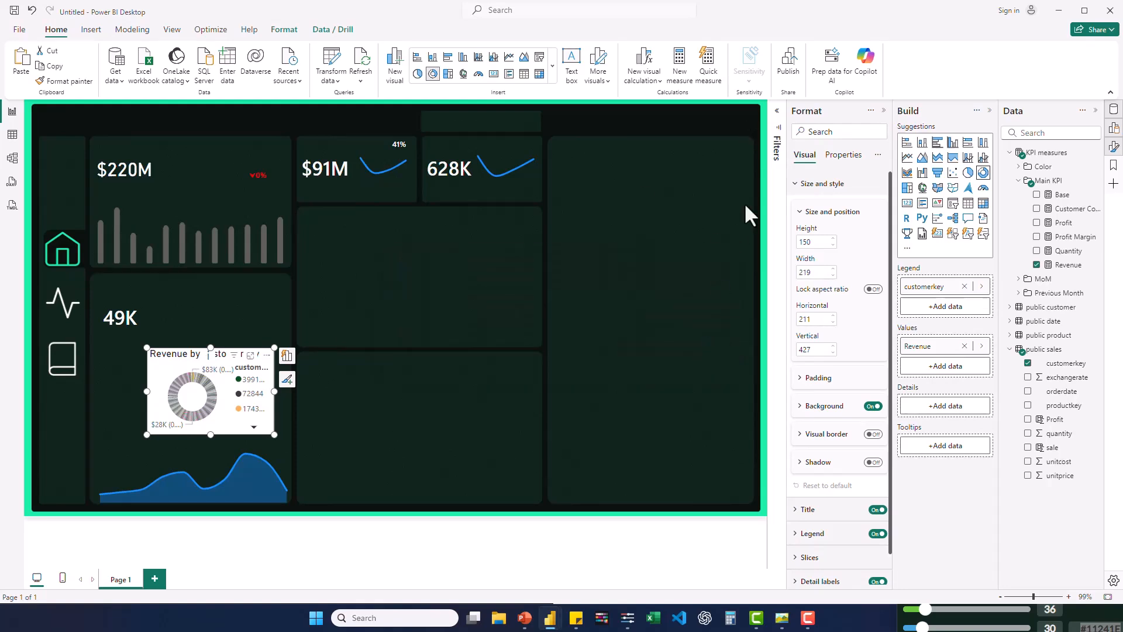
- Filter the donut chart to the top 5 customerkey items by Revenue and move it to about horizontal 164, vertical 444
click(780, 139)
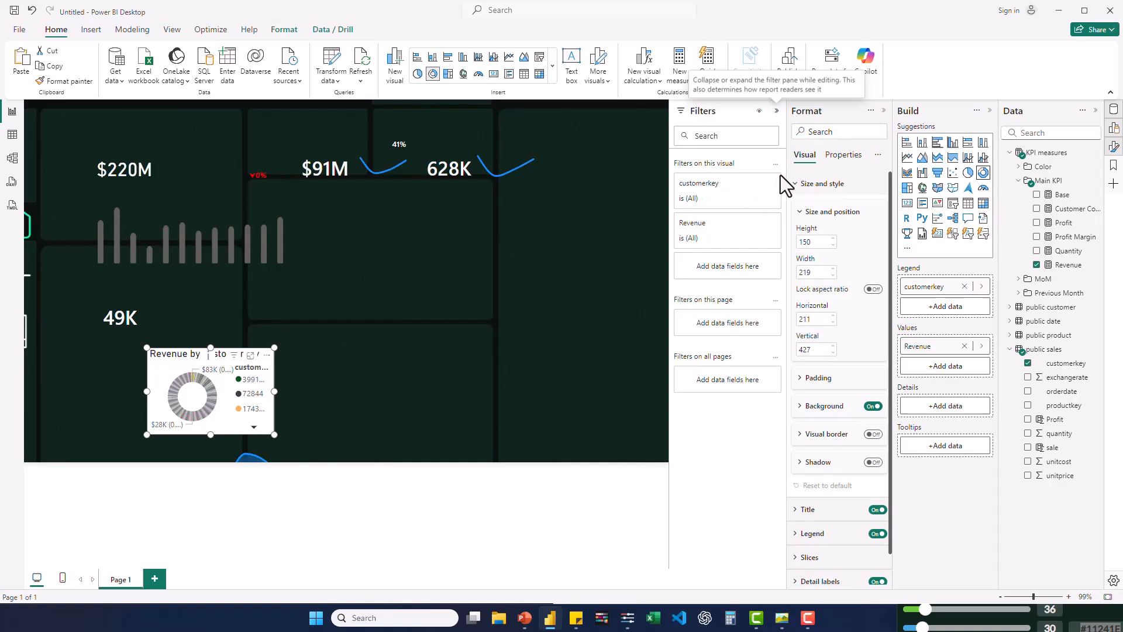
click(753, 185)
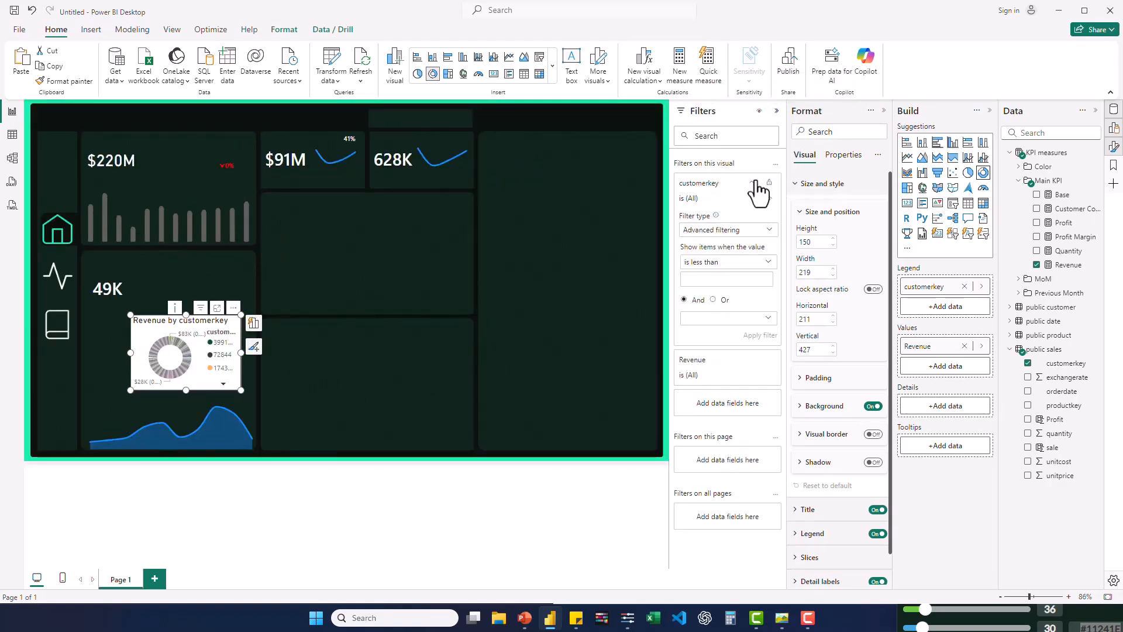
click(768, 233)
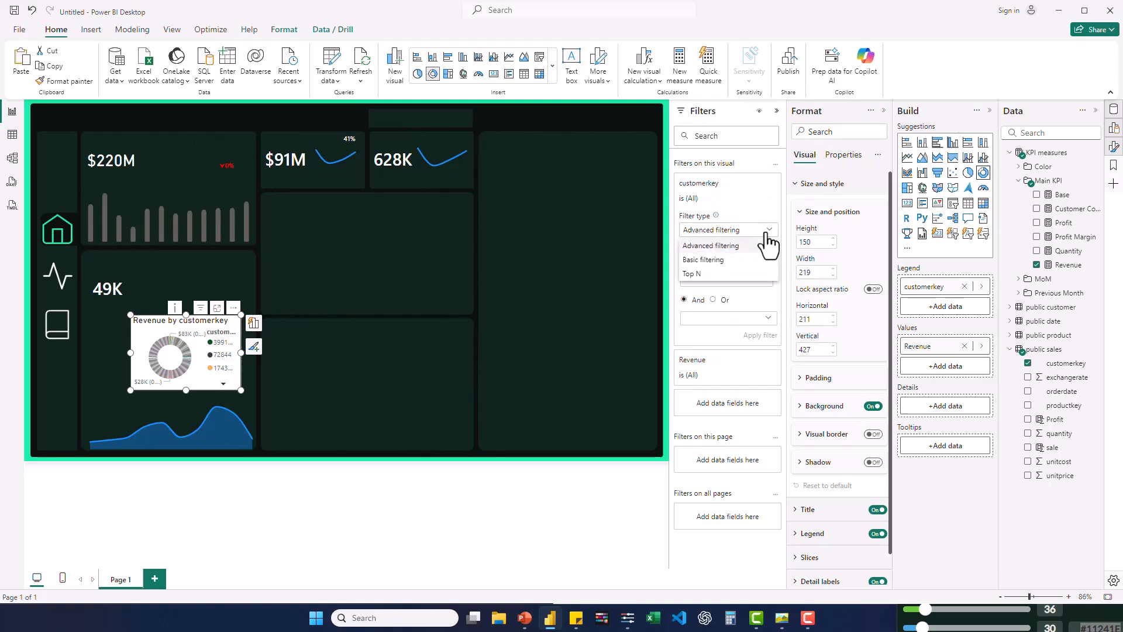
click(705, 274)
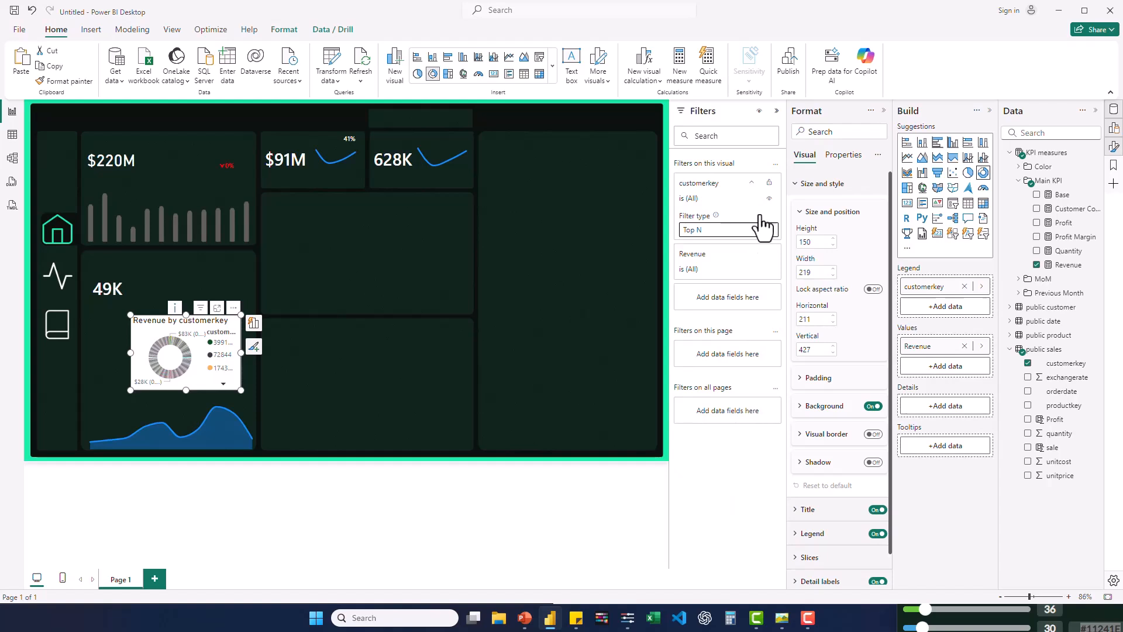
click(745, 260)
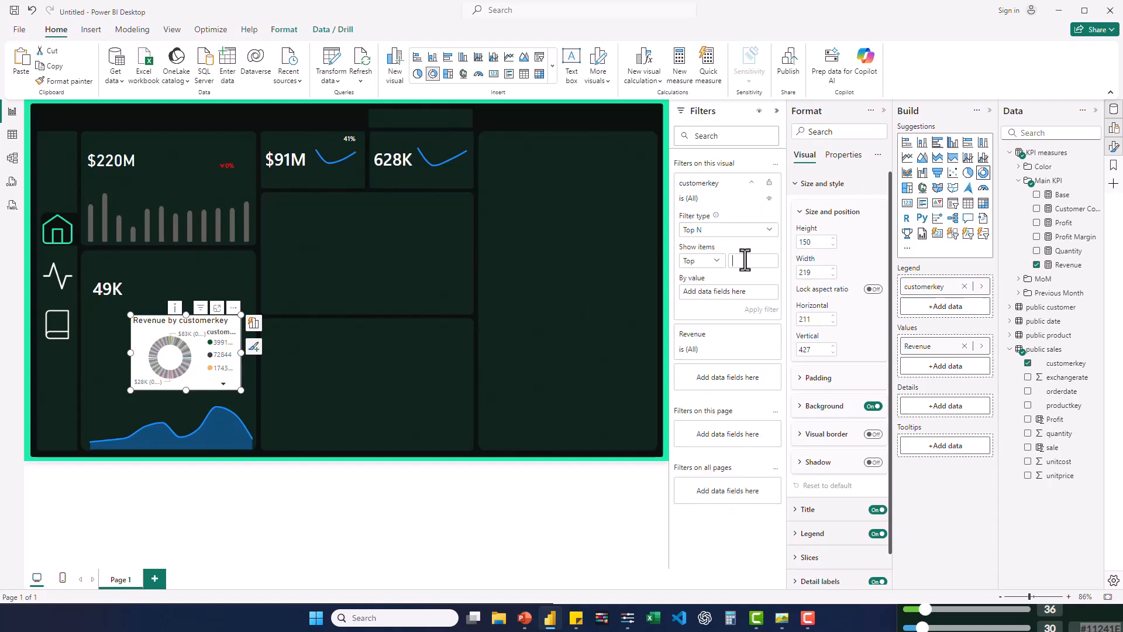
text(5)
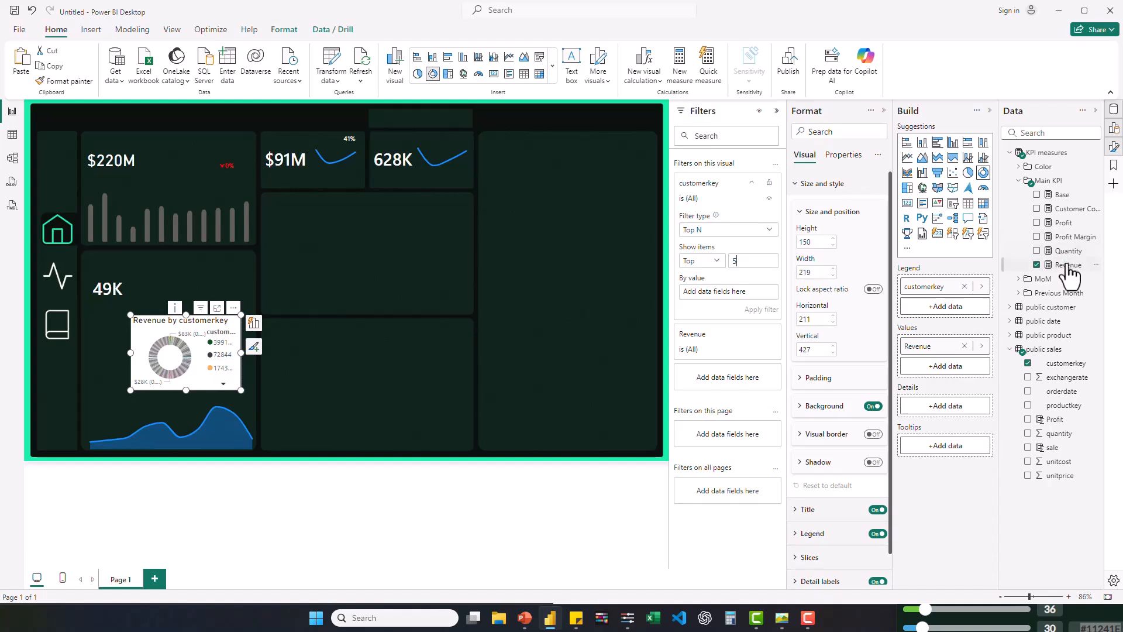
drag(1070, 269, 759, 297)
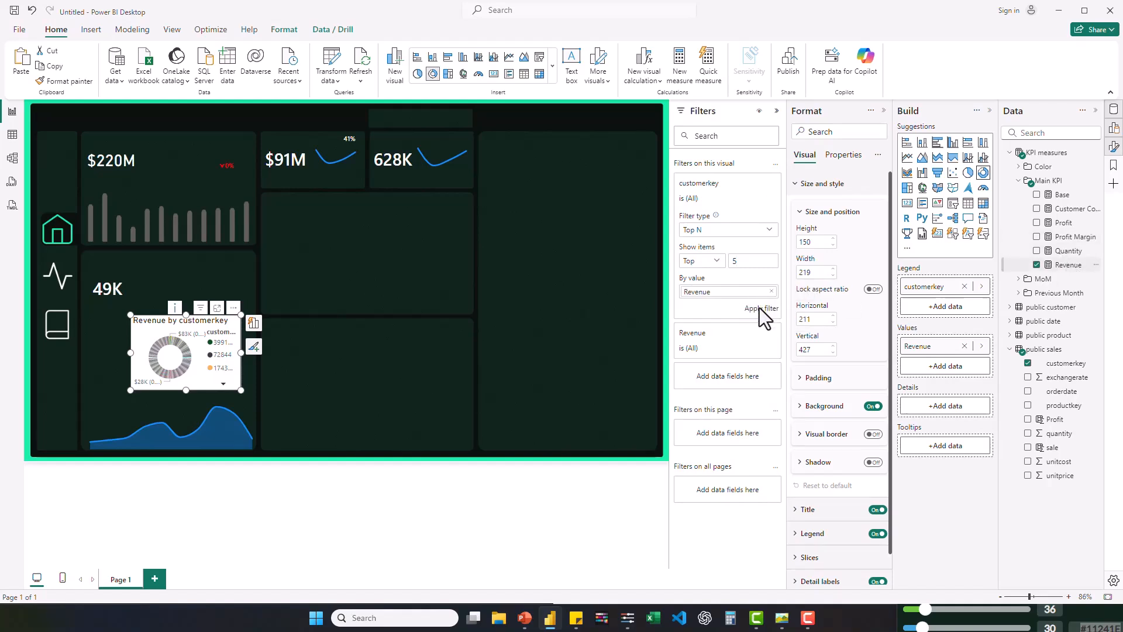
click(761, 316)
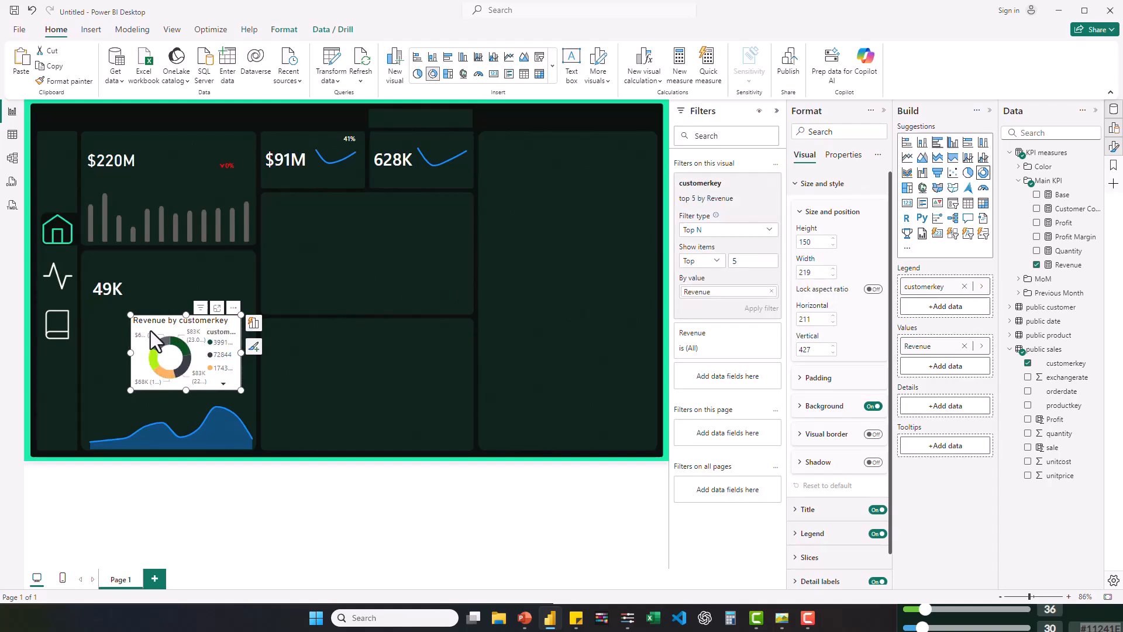
mouse_move(150, 331)
mouse_down()
mouse_move(133, 337)
mouse_move(156, 331)
mouse_up()
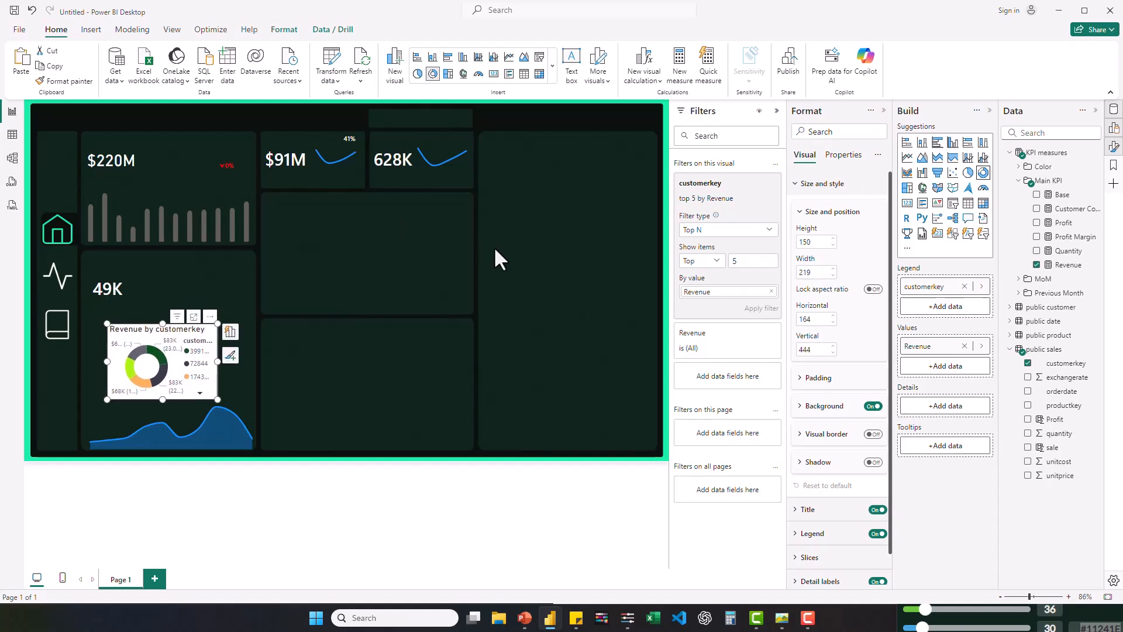
click(652, 269)
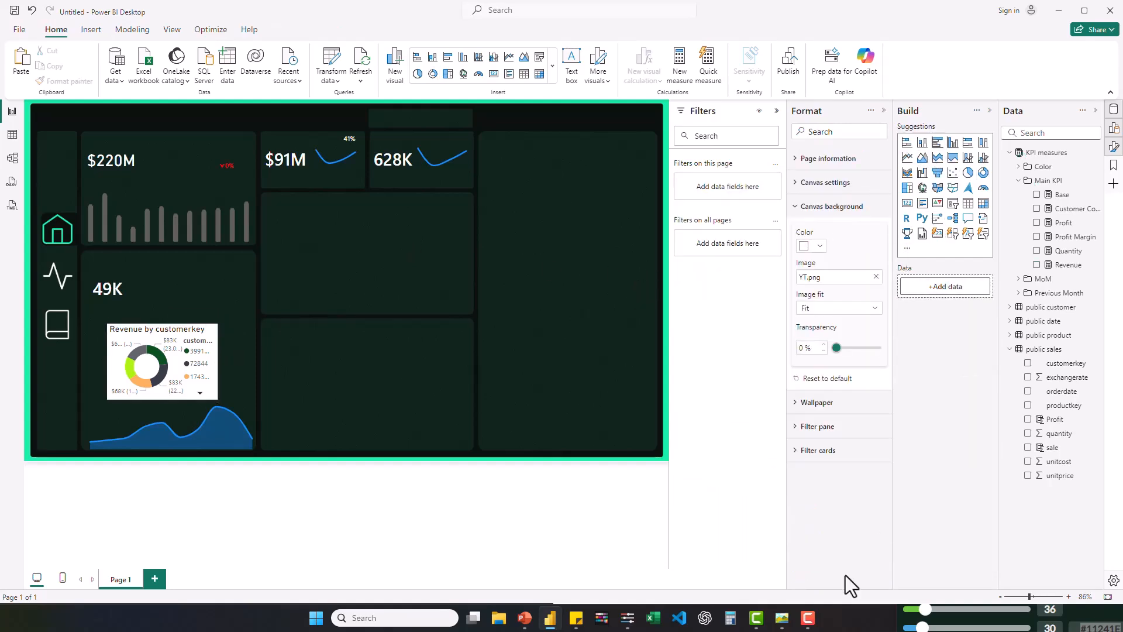
- Insert an area chart about 393 wide and 205 high in the panel below the $91M and 628K cards
mouse_move(783, 622)
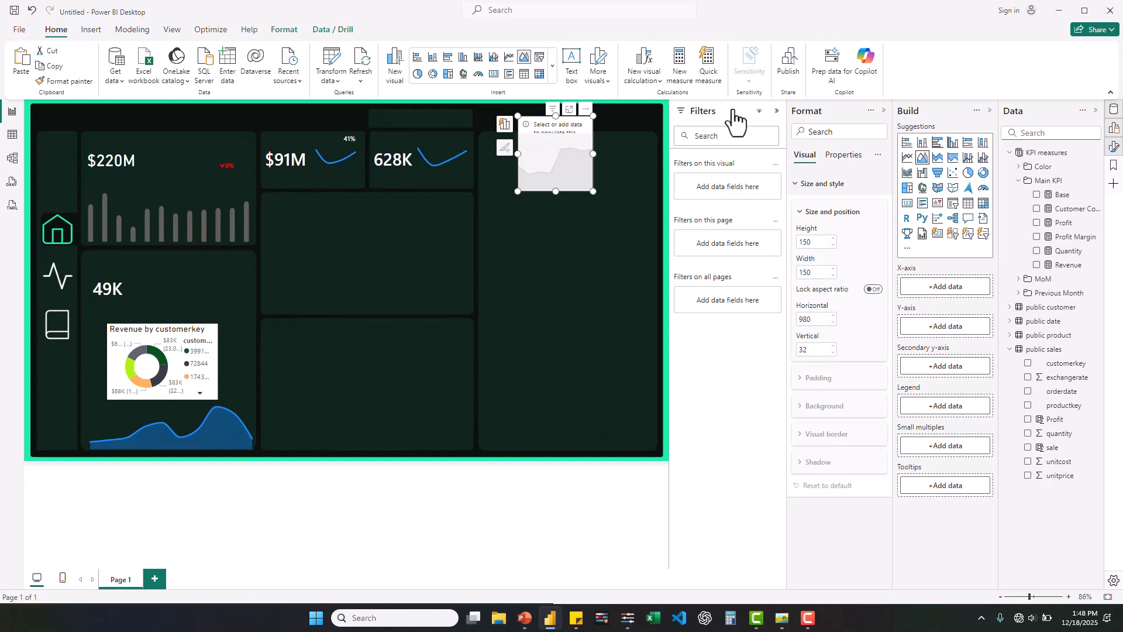
click(778, 114)
drag(630, 131, 345, 238)
drag(395, 319, 528, 341)
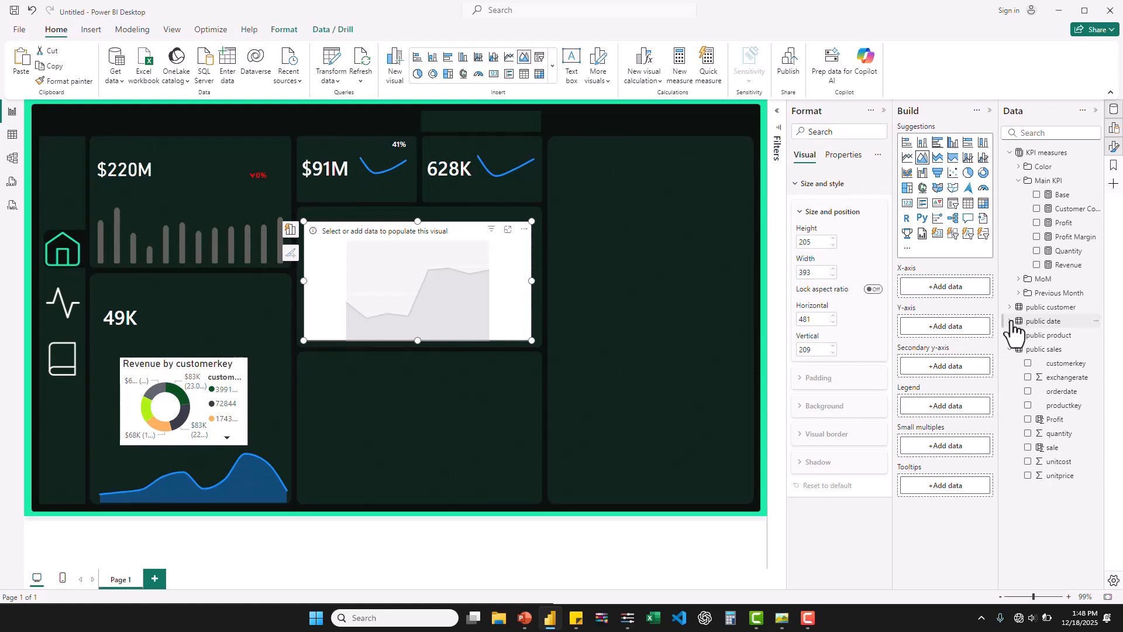
- Put the date hierarchy on the new area chart's X-axis and the Revenue and Profit measures on its Y-axis
click(1010, 321)
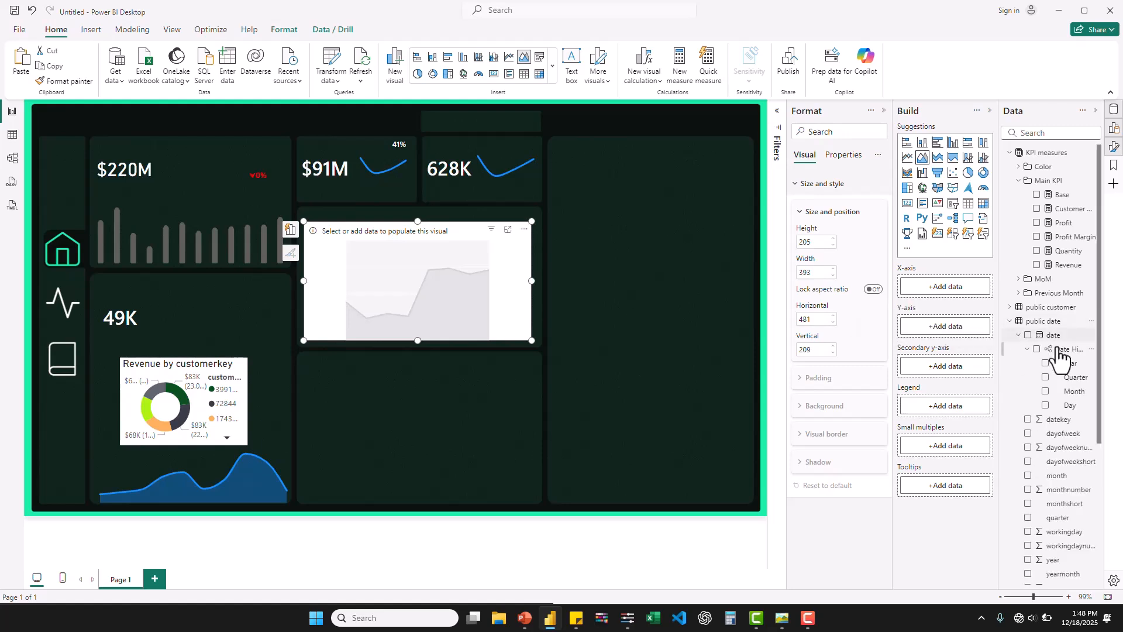
drag(1062, 351, 956, 285)
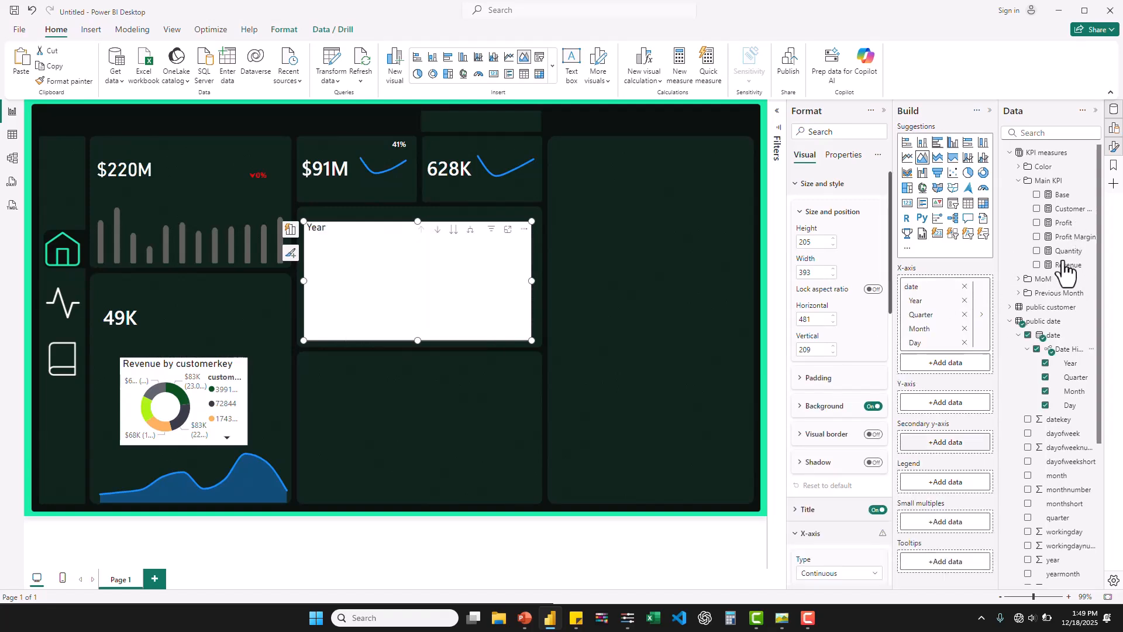
drag(1066, 266, 944, 400)
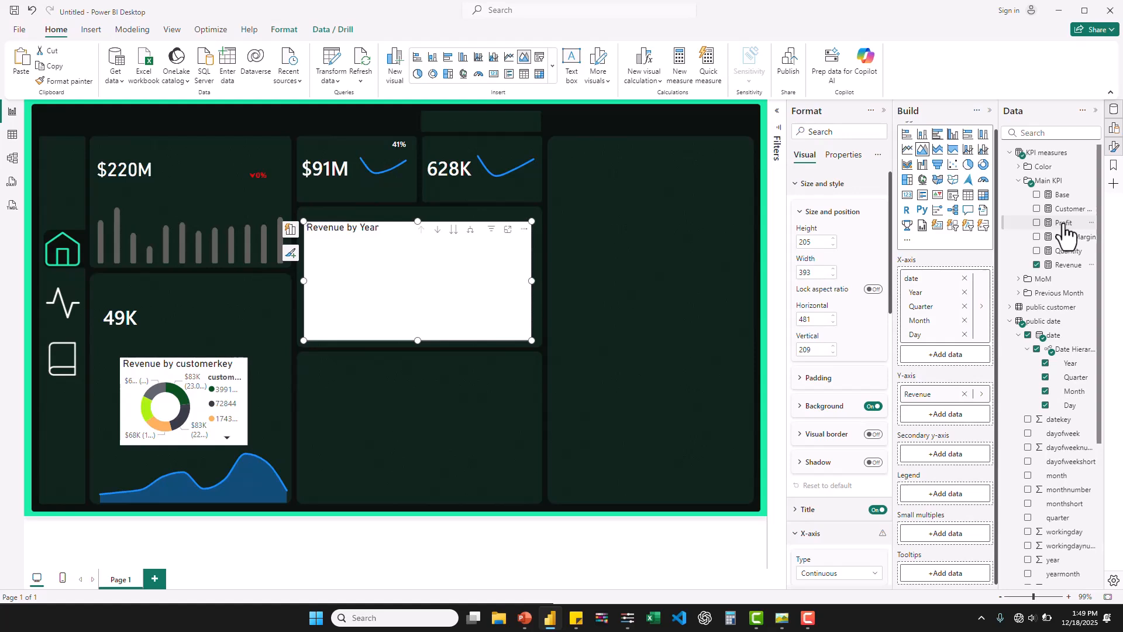
drag(1066, 230, 960, 403)
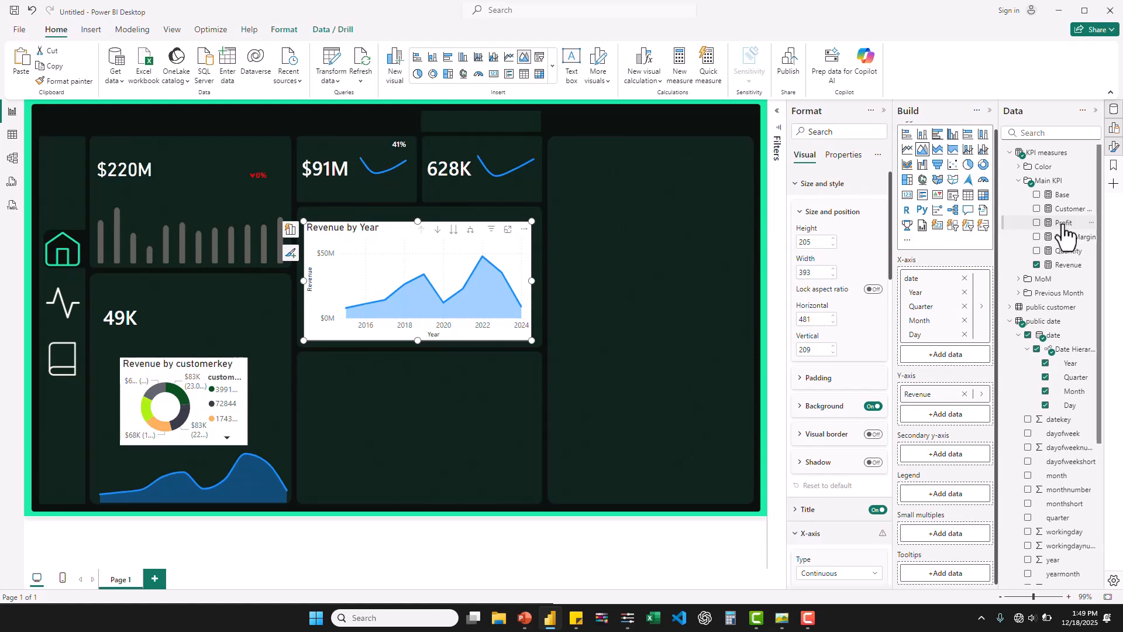
drag(1066, 230, 952, 422)
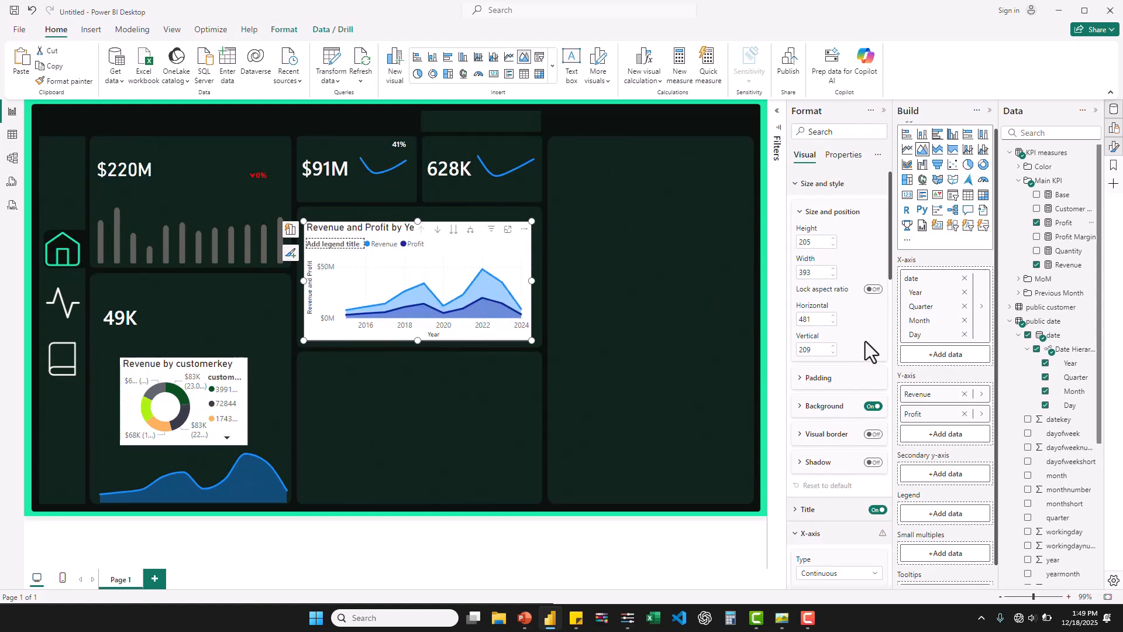
- Turn off the Y-axis title and the legend title of the Revenue and Profit area chart
scroll(865, 342, down, 10)
scroll(866, 345, down, 3)
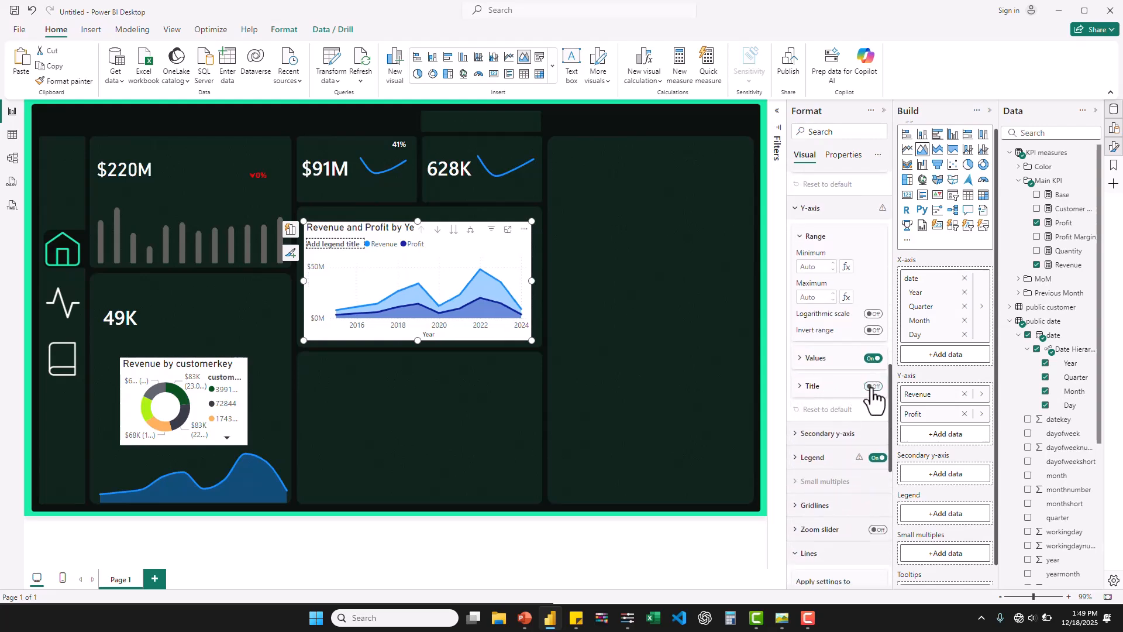
scroll(871, 275, up, 3)
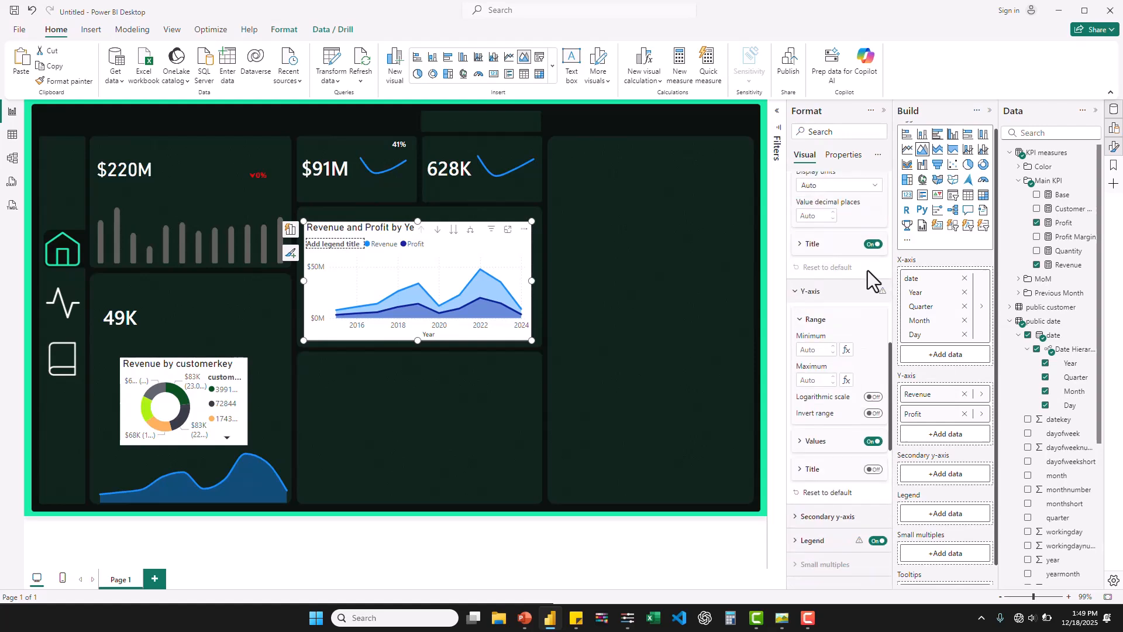
scroll(871, 283, down, 5)
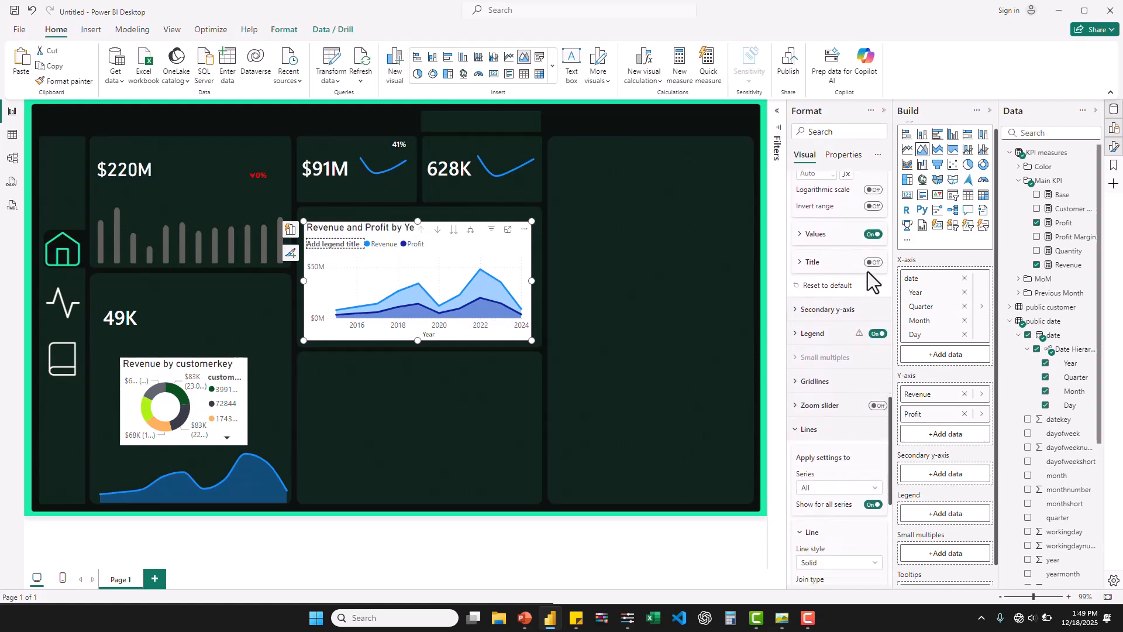
click(799, 338)
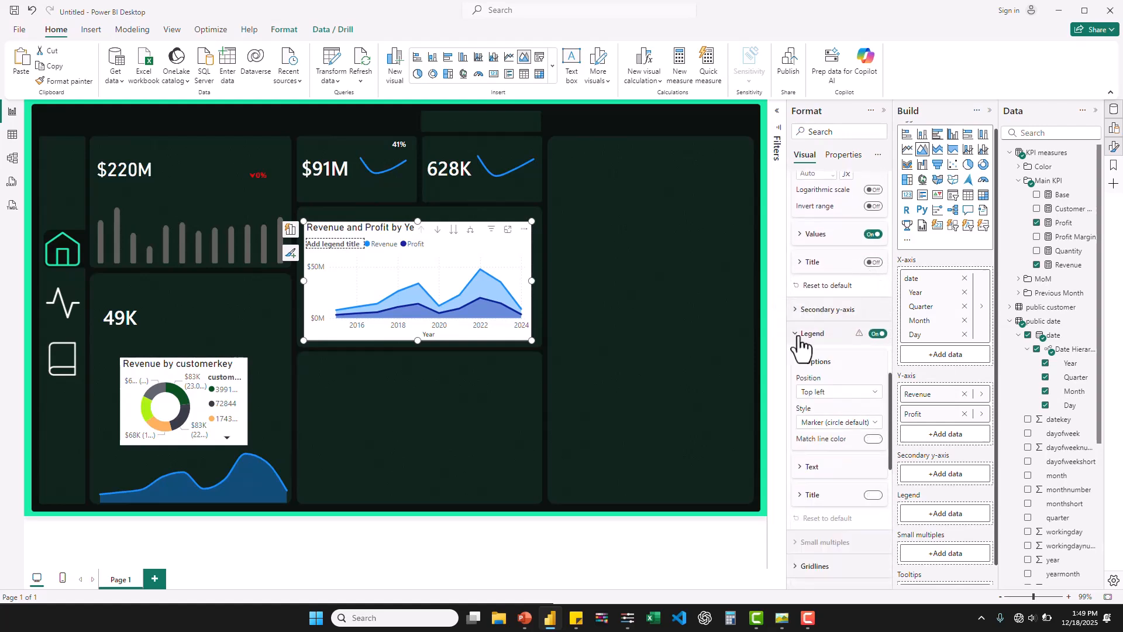
click(874, 495)
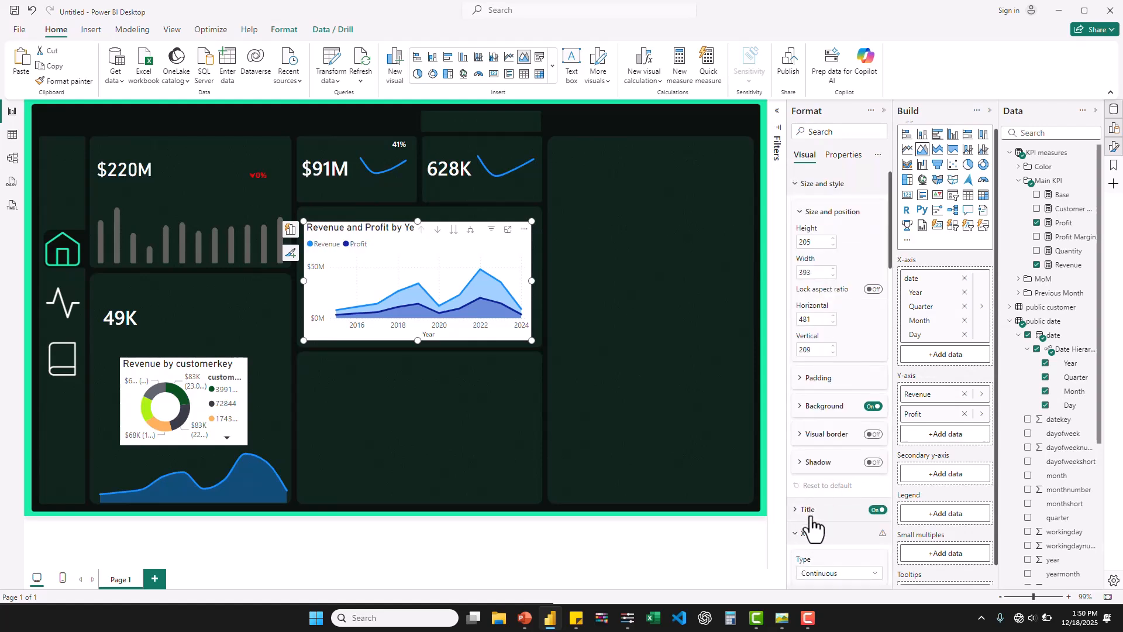
- Turn off the Y-axis values of the Revenue and Profit area chart
scroll(807, 538, down, 5)
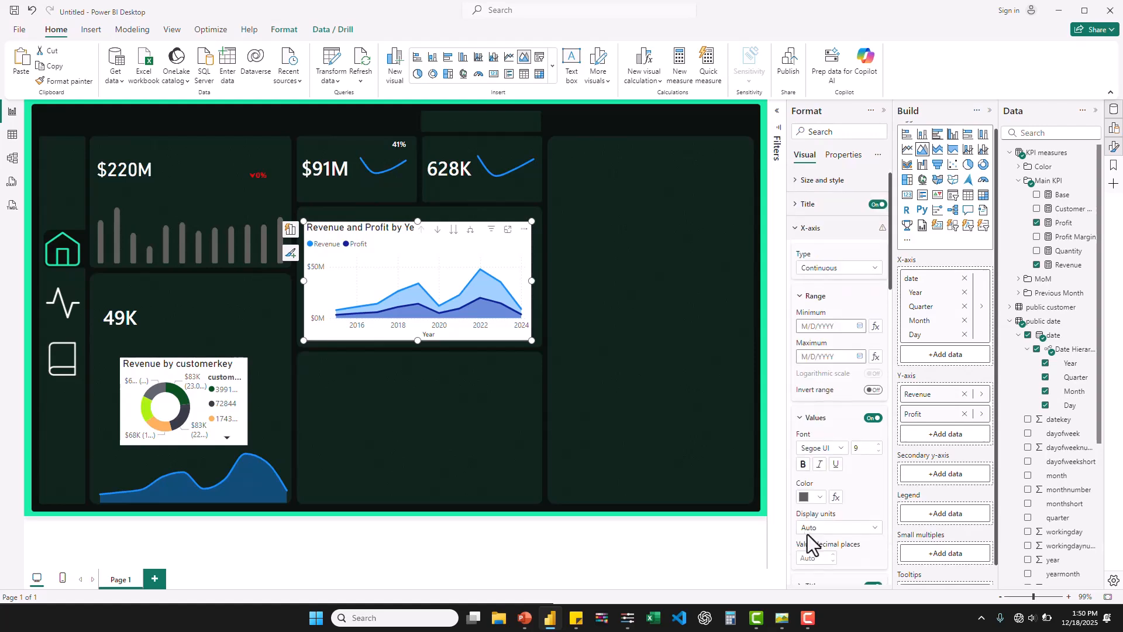
scroll(807, 538, down, 3)
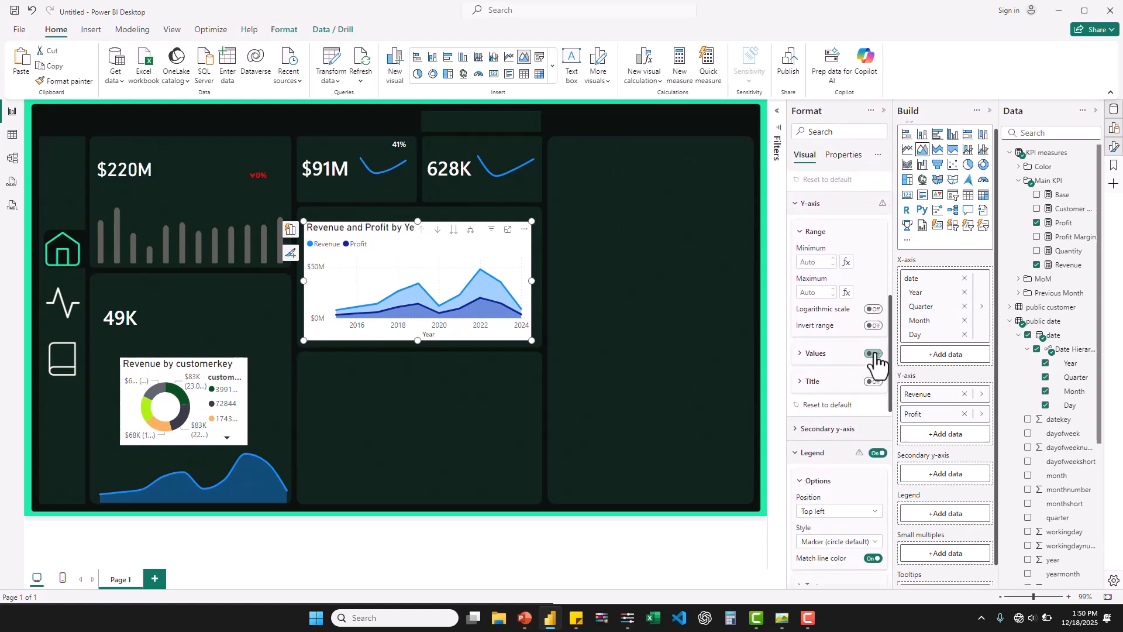
click(873, 354)
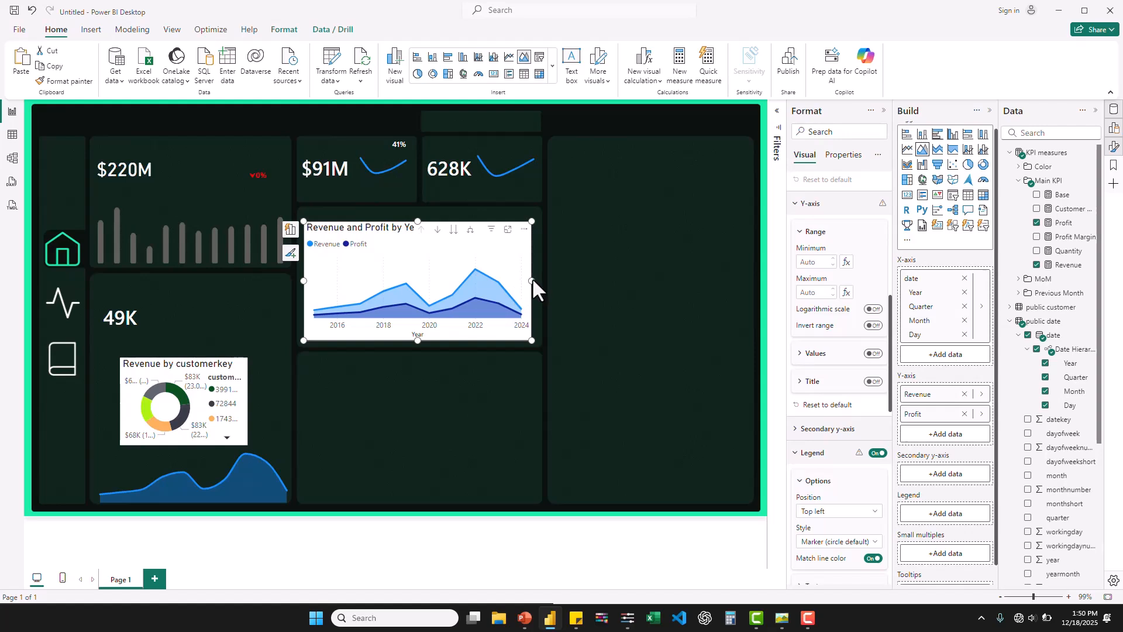
- Enlarge the Revenue and Profit area chart to about 420 wide and 220 high so it fills its panel
drag(532, 282, 541, 283)
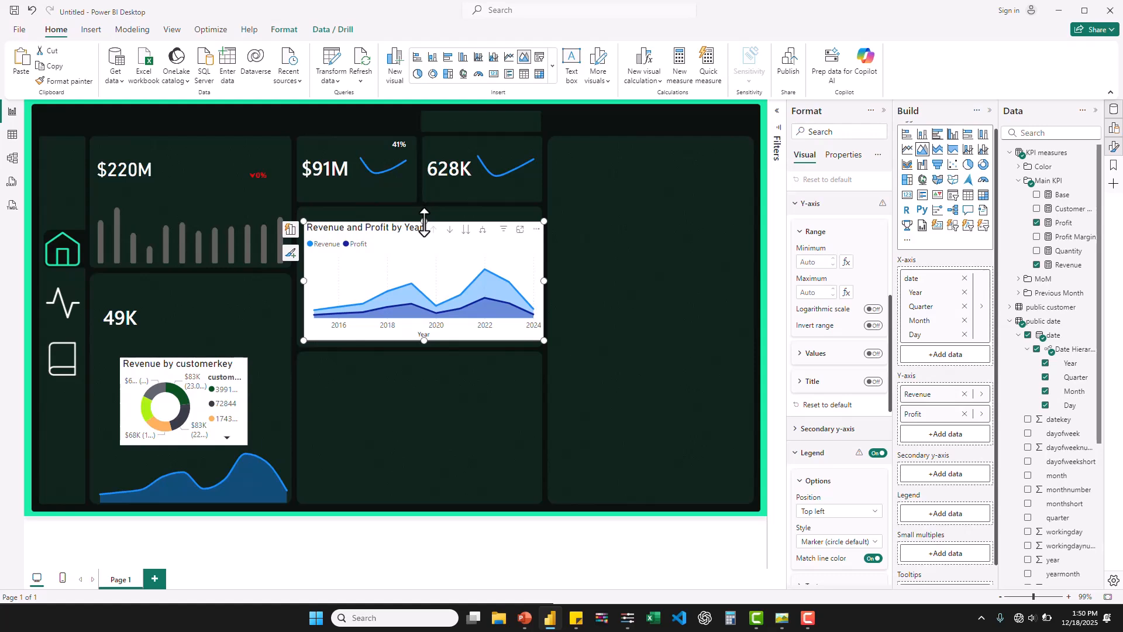
mouse_move(424, 221)
mouse_down()
mouse_move(421, 206)
mouse_move(410, 214)
mouse_up()
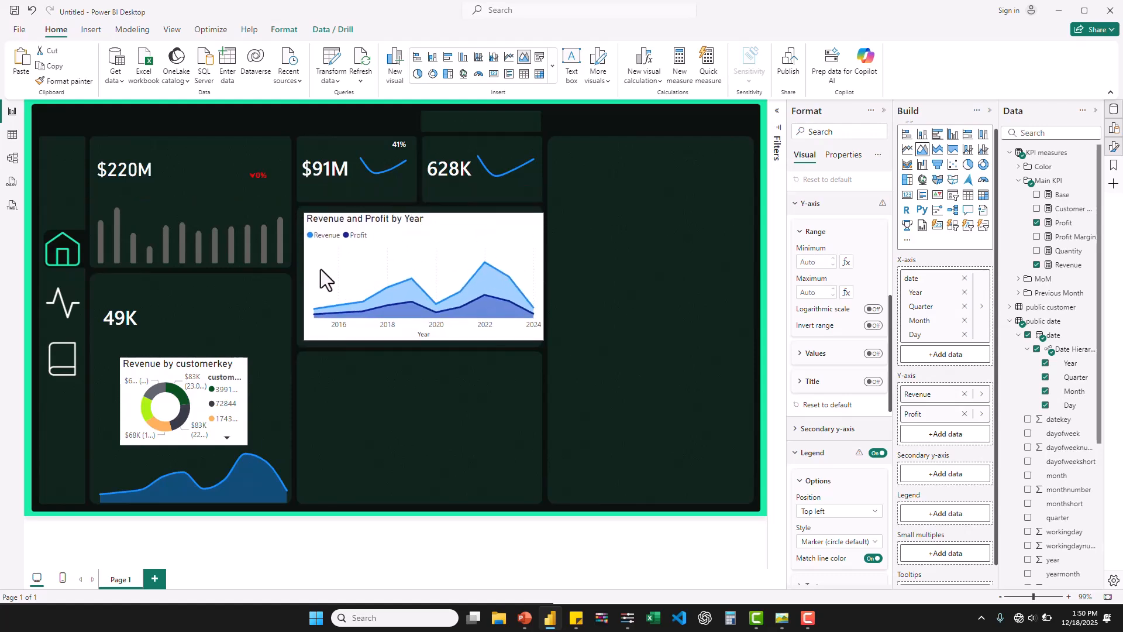
drag(304, 277, 301, 277)
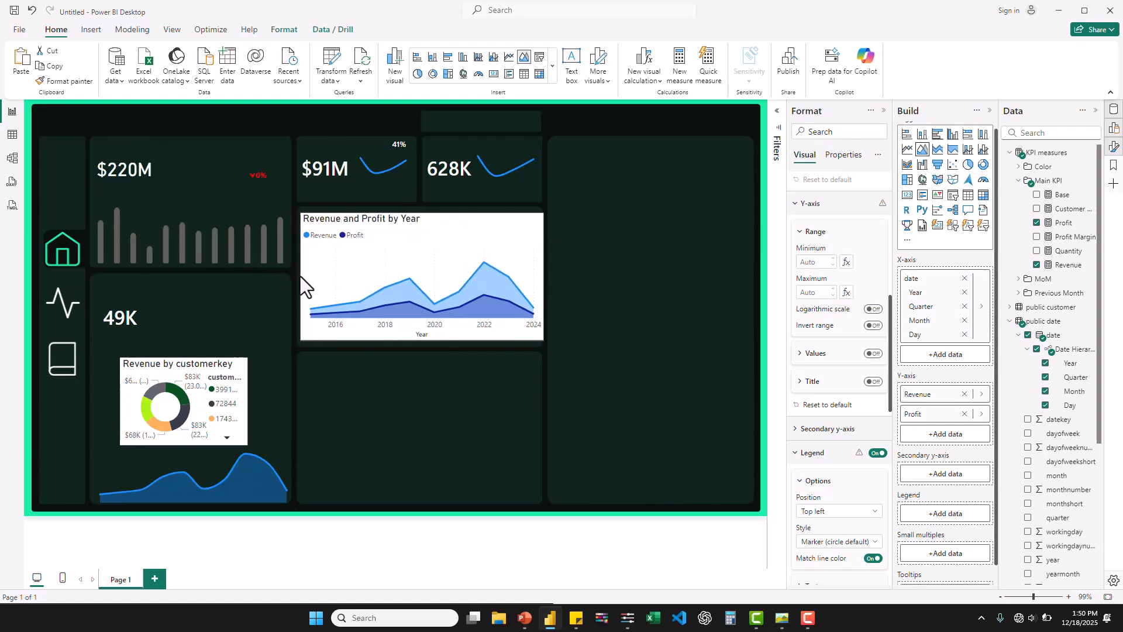
- Turn off the background of the donut chart and the Revenue and Profit area chart together
ctrl+click(169, 380)
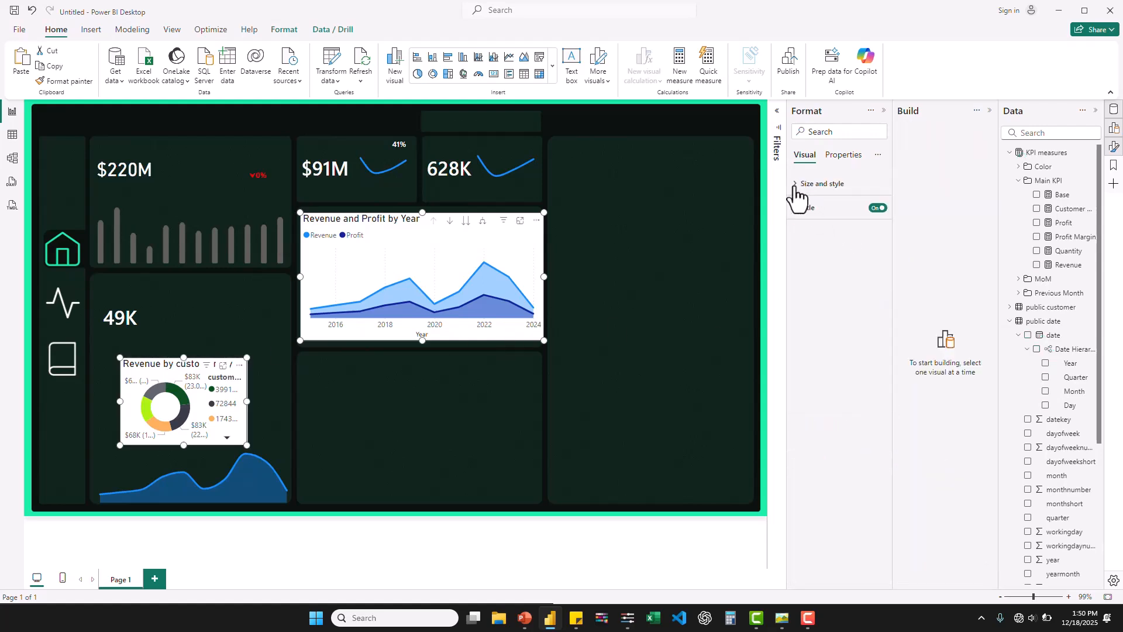
click(797, 184)
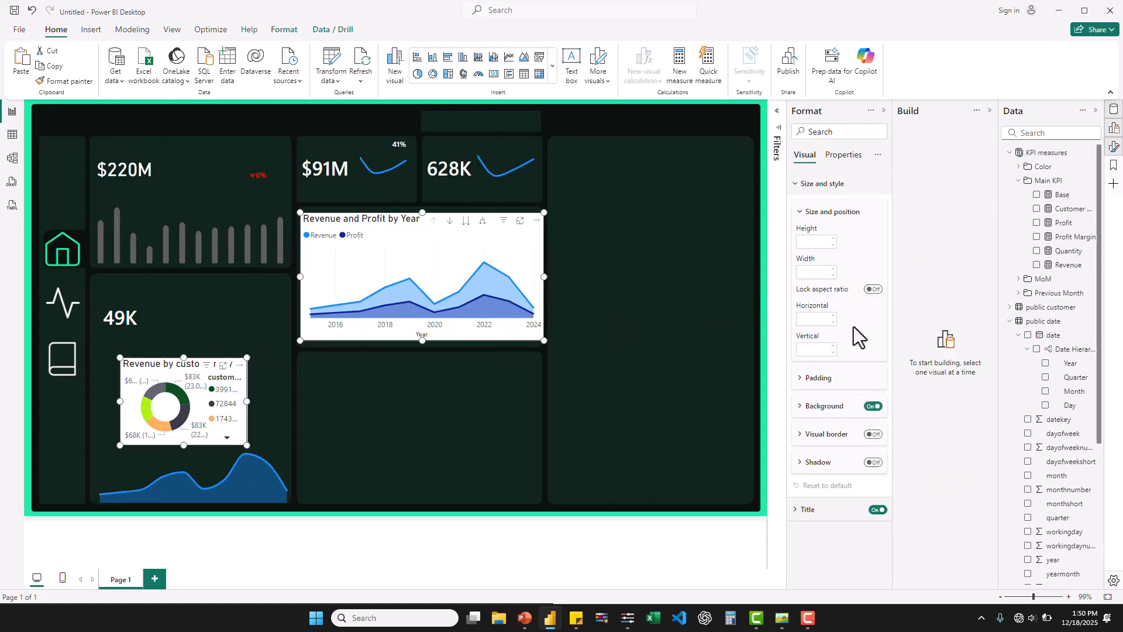
click(872, 407)
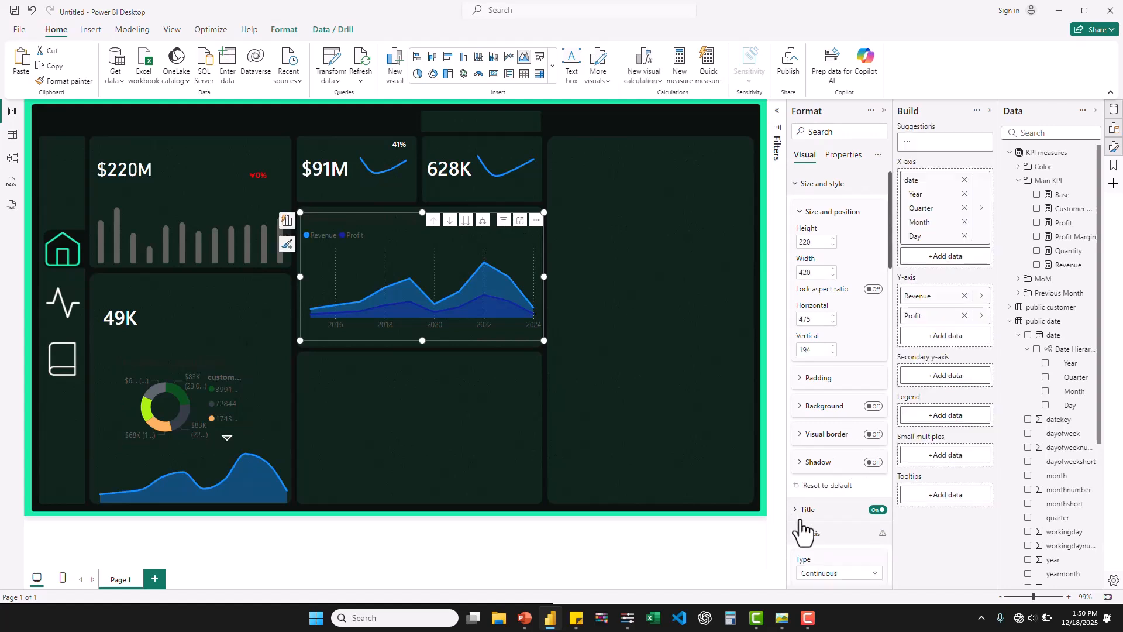
- Turn off the vertical gridlines of the Revenue and Profit area chart
scroll(802, 529, down, 3)
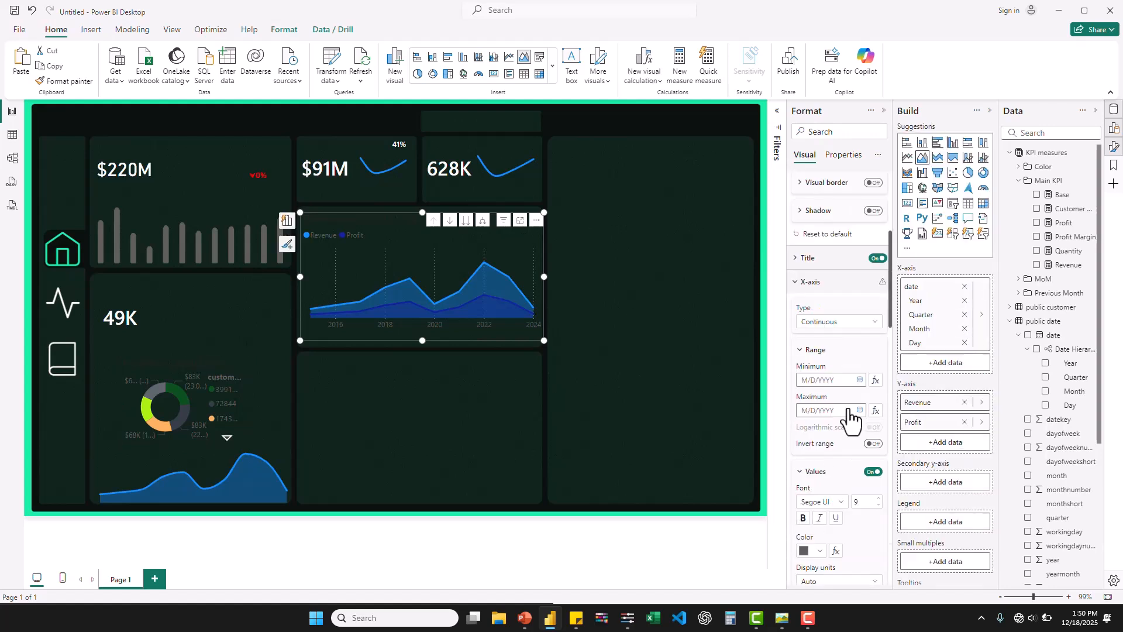
scroll(849, 417, down, 10)
scroll(849, 417, down, 1)
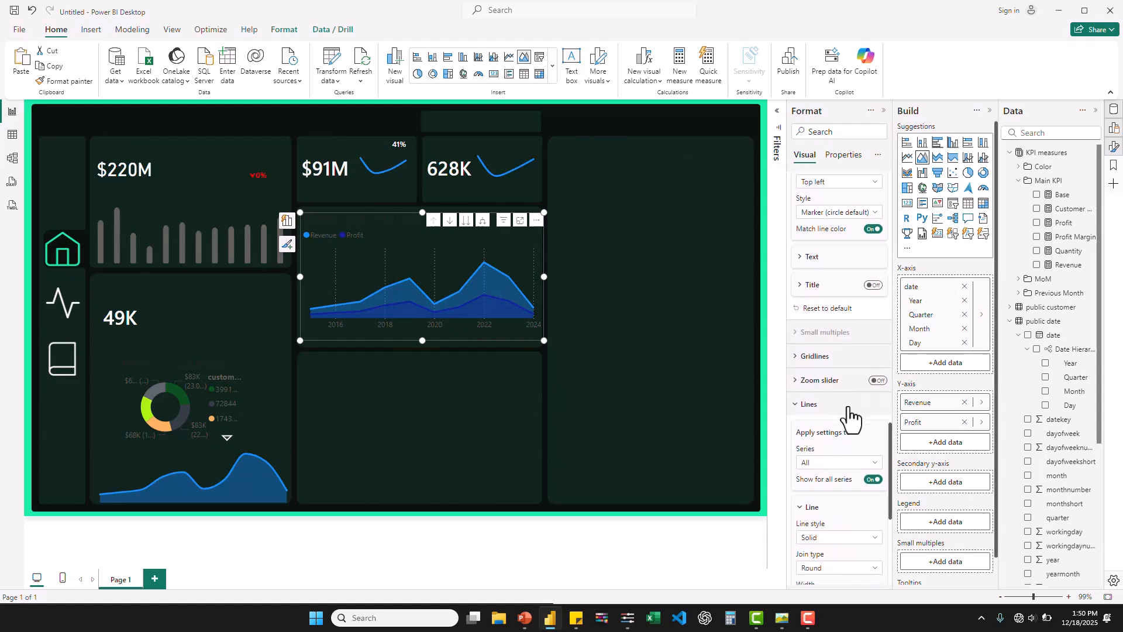
click(789, 352)
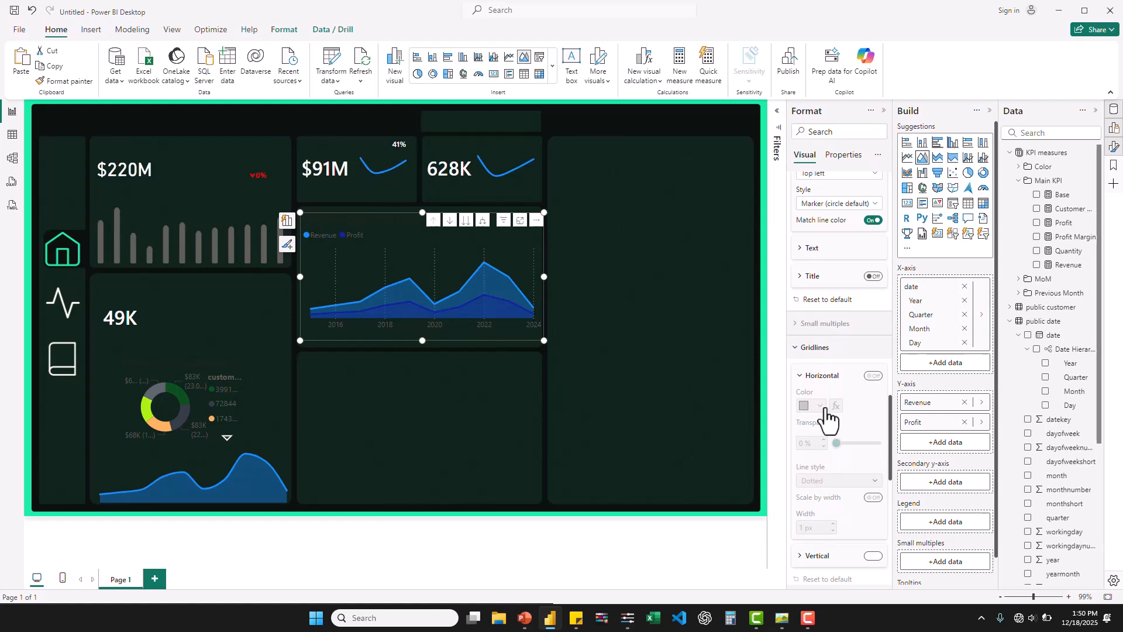
scroll(827, 408, down, 5)
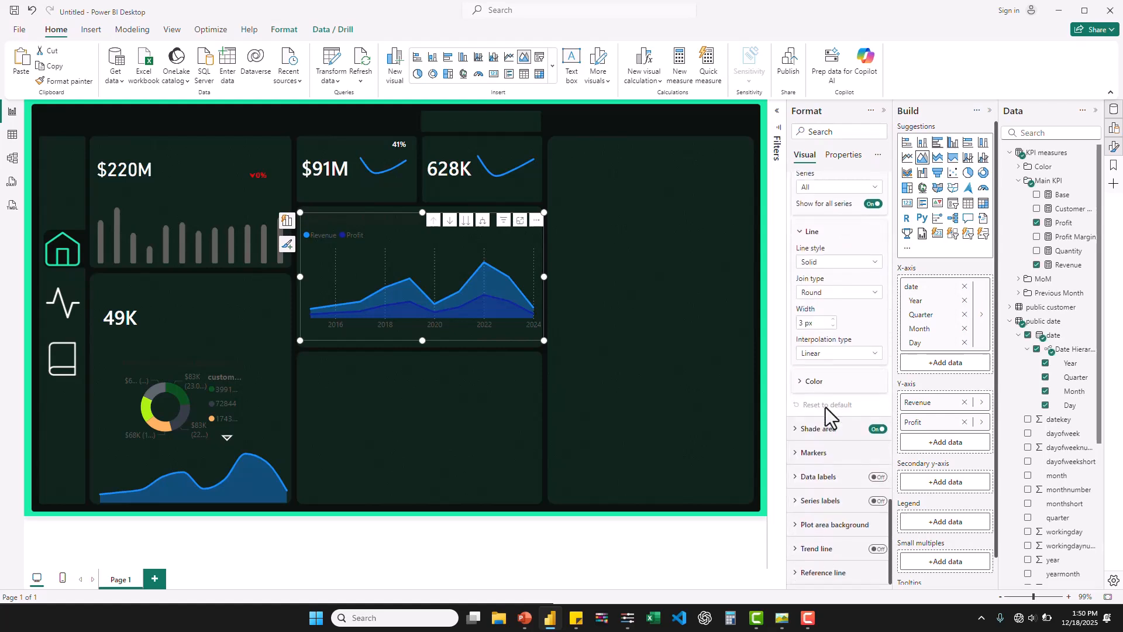
scroll(826, 407, up, 2)
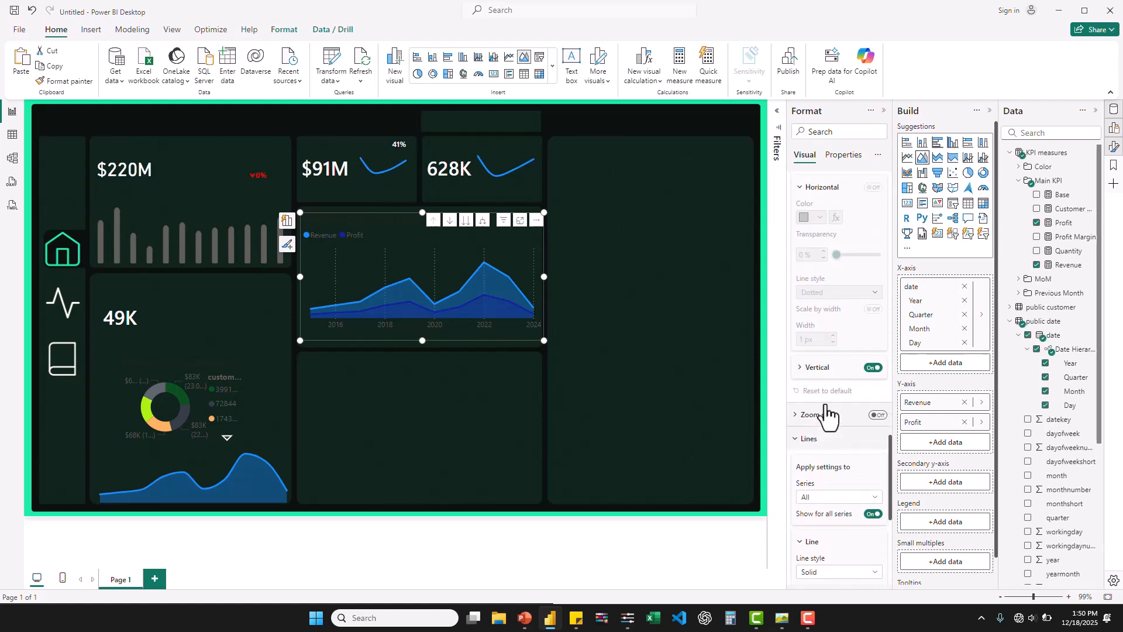
click(874, 367)
- Set the legend text of the Revenue and Profit area chart to Segoe UI Semibold in white
scroll(812, 418, down, 2)
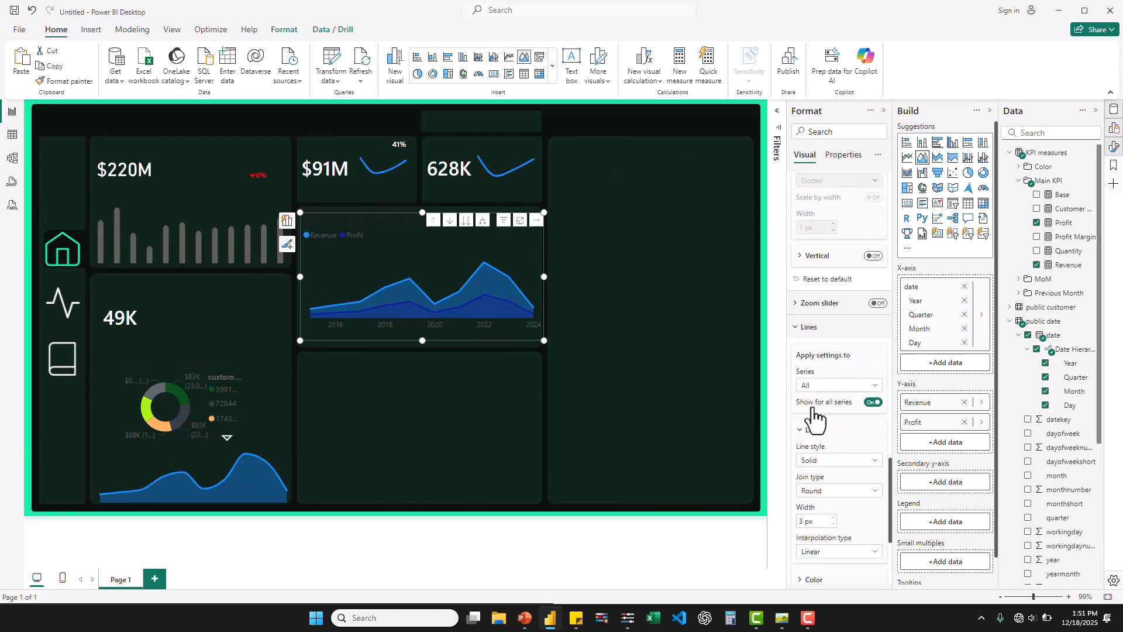
scroll(813, 416, down, 3)
scroll(814, 416, up, 6)
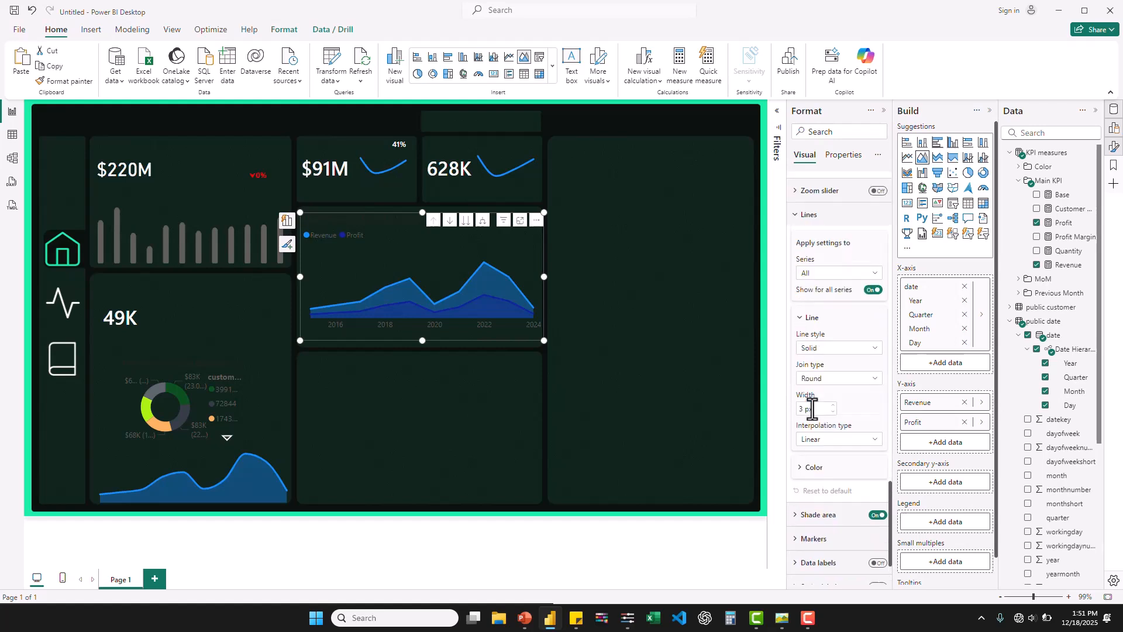
scroll(813, 409, up, 3)
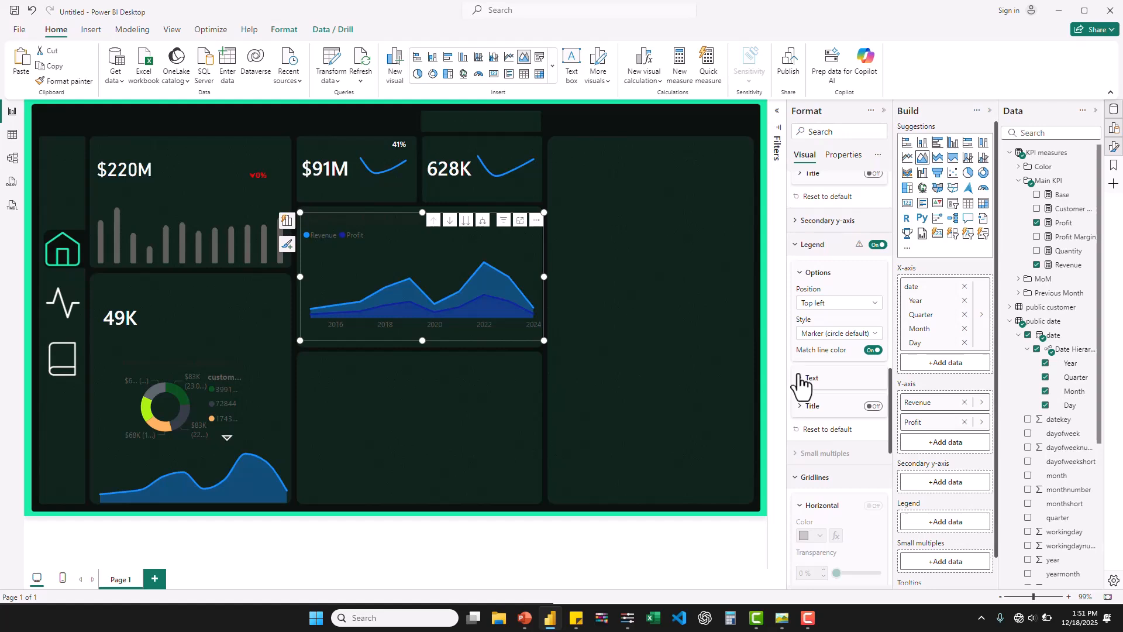
click(801, 379)
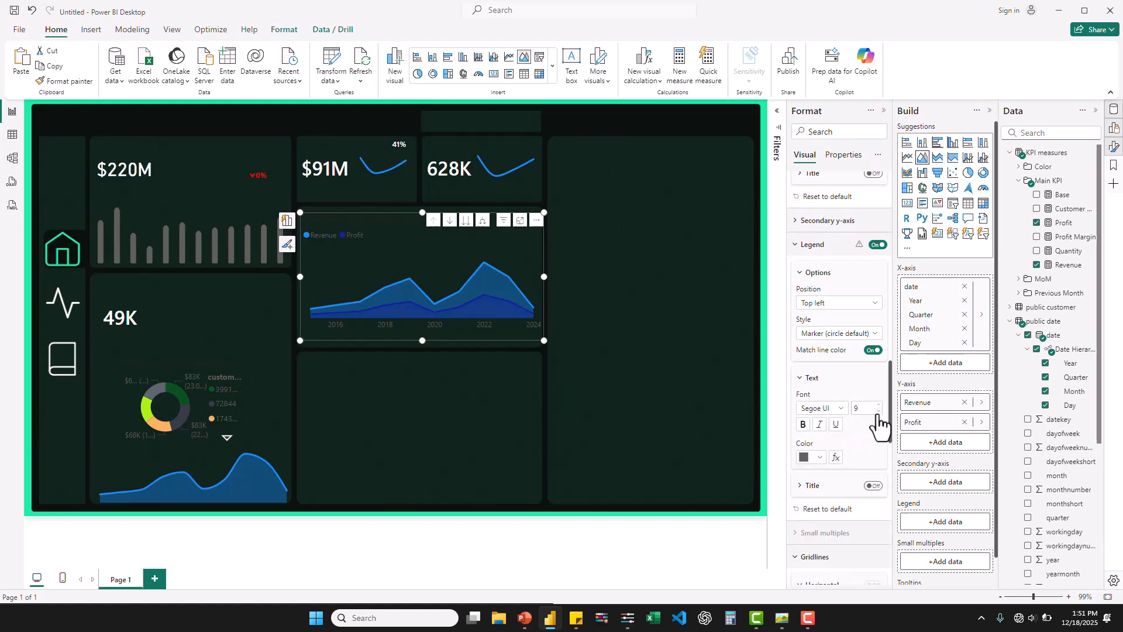
click(840, 409)
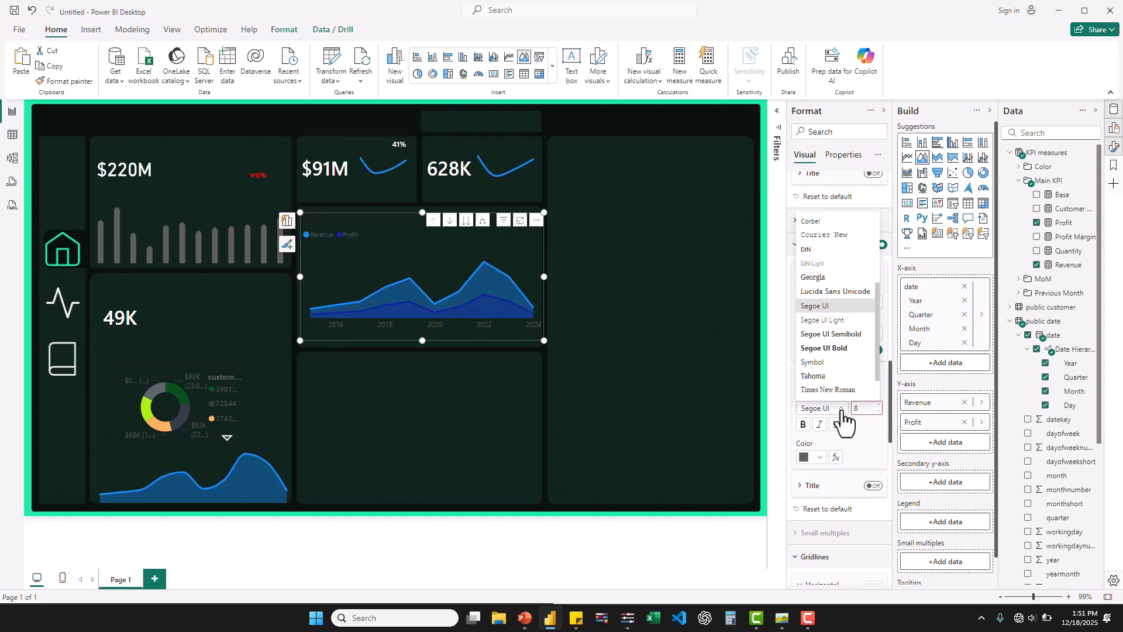
click(841, 336)
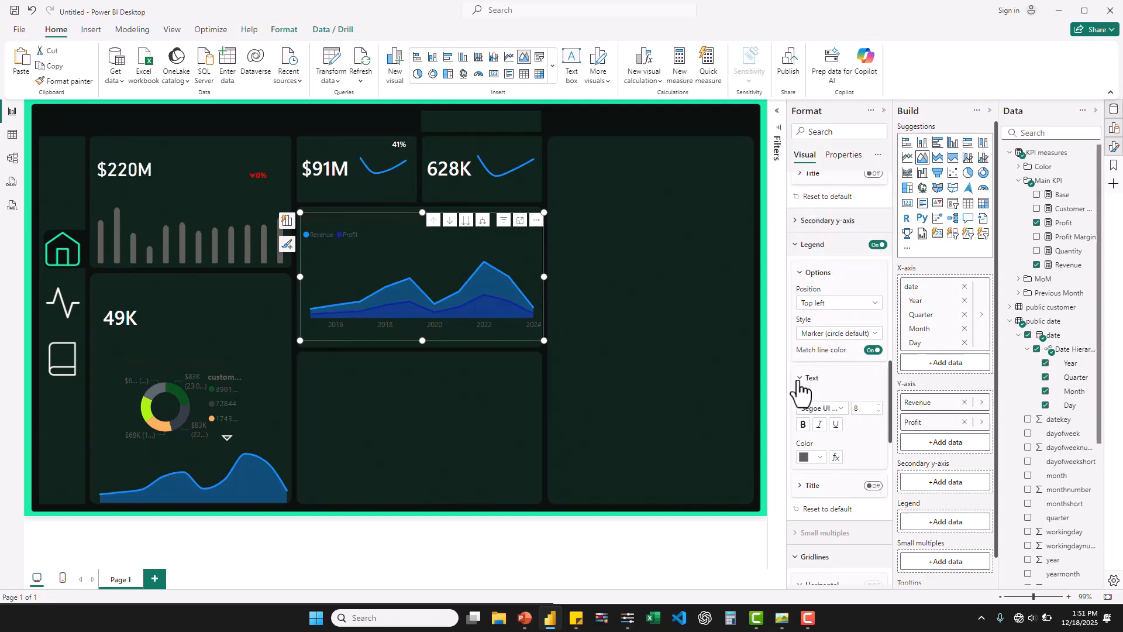
click(811, 458)
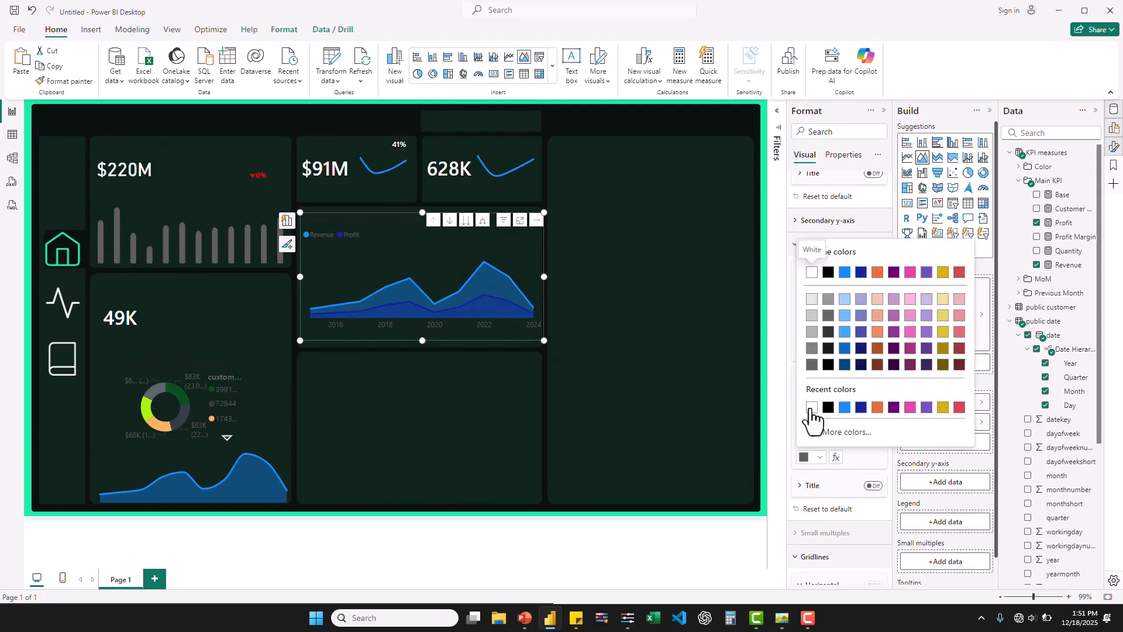
click(812, 408)
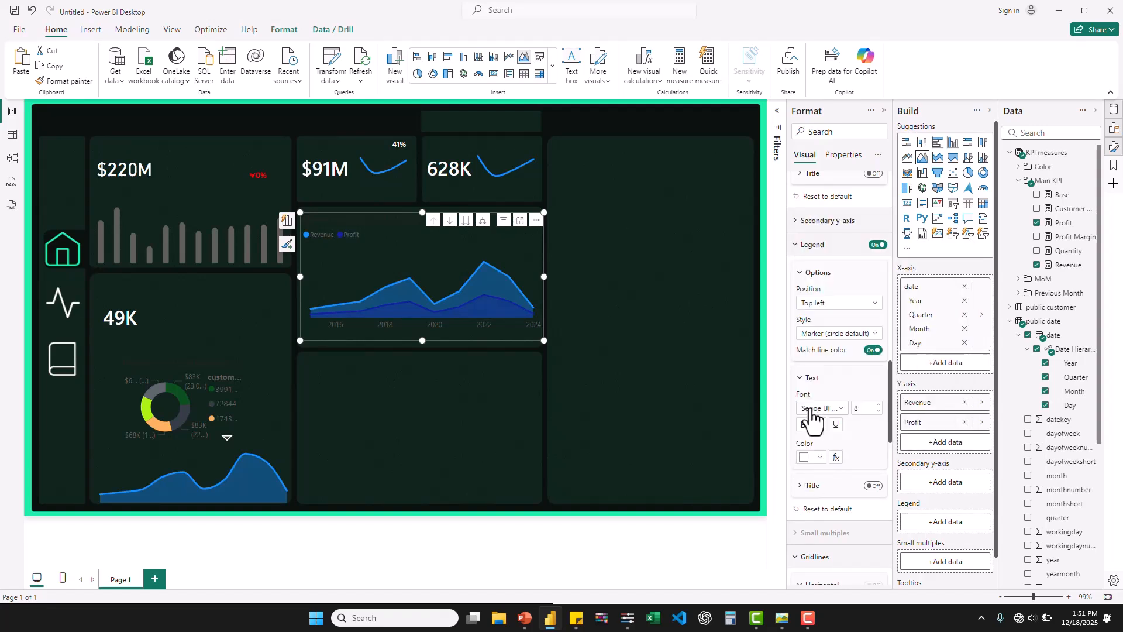
- Set the donut chart's legend text to size 8 in white
click(174, 384)
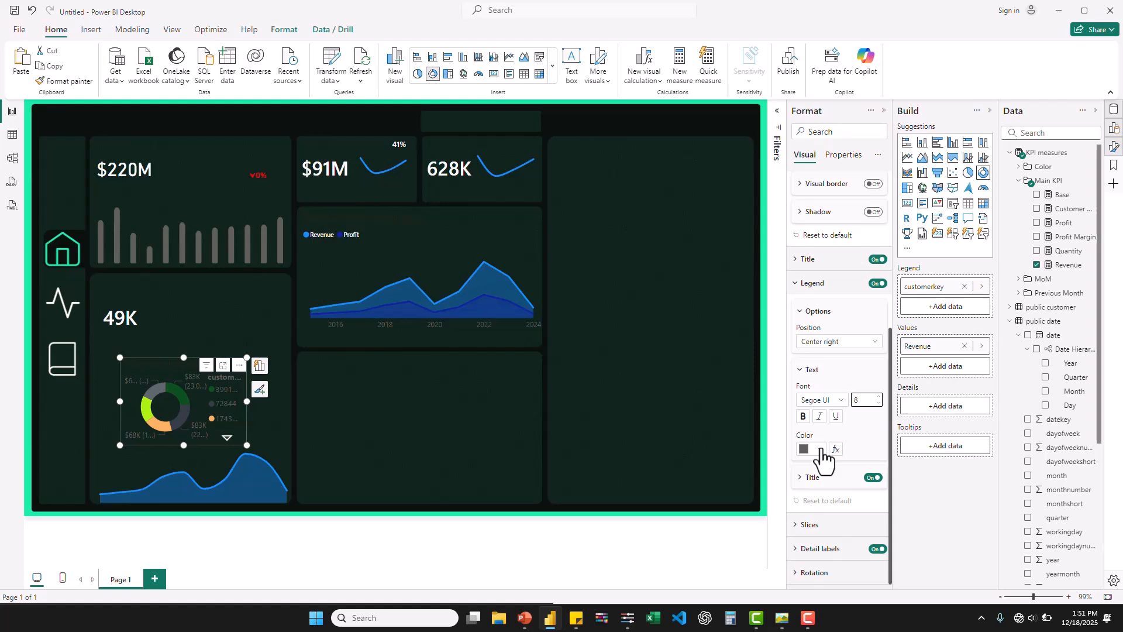
click(821, 450)
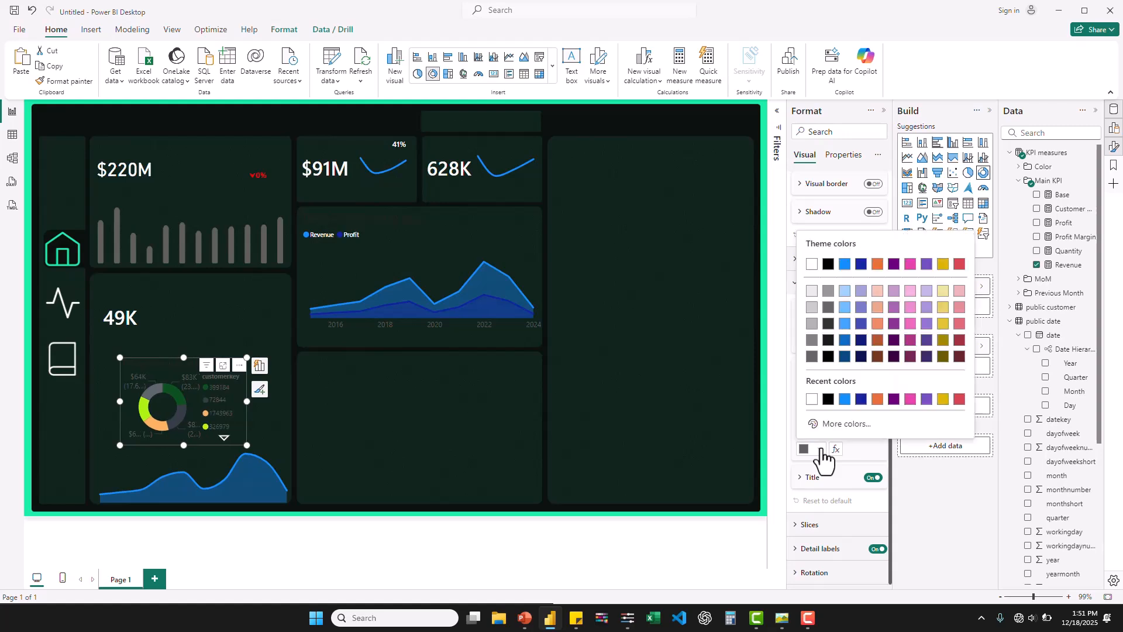
click(811, 400)
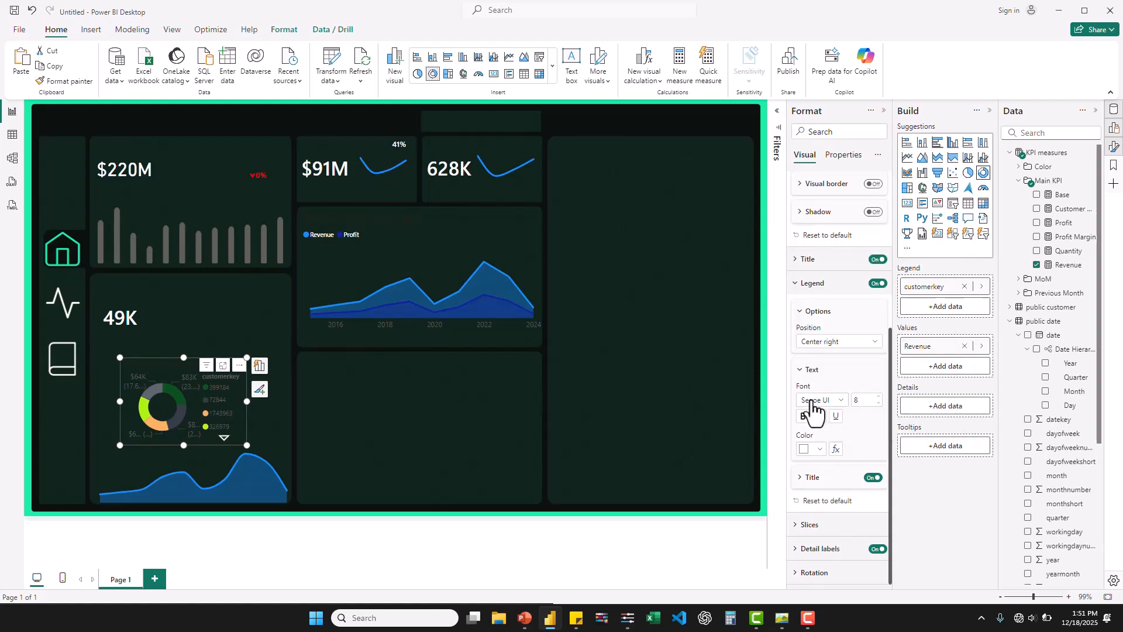
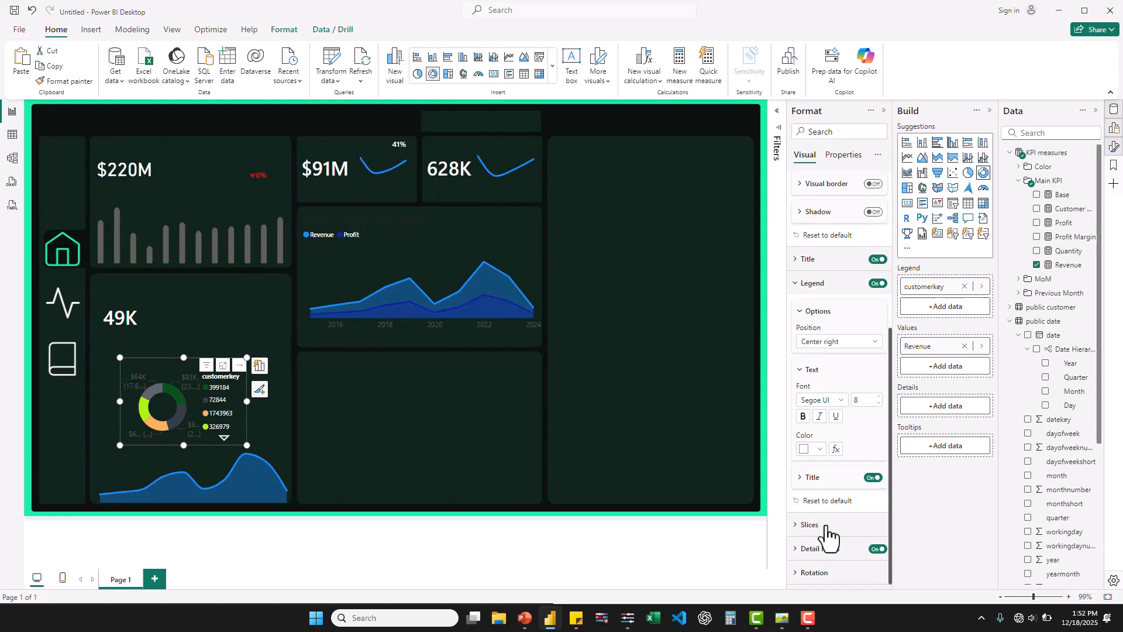
- Set the inner radius of the donut chart's slices to 90%
click(809, 525)
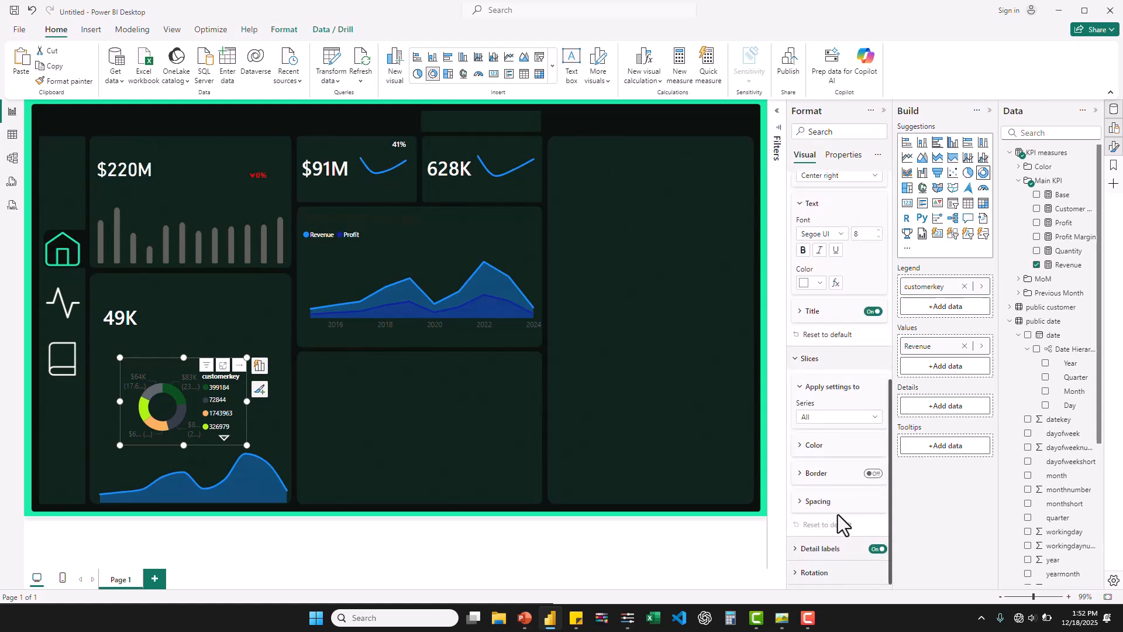
click(814, 502)
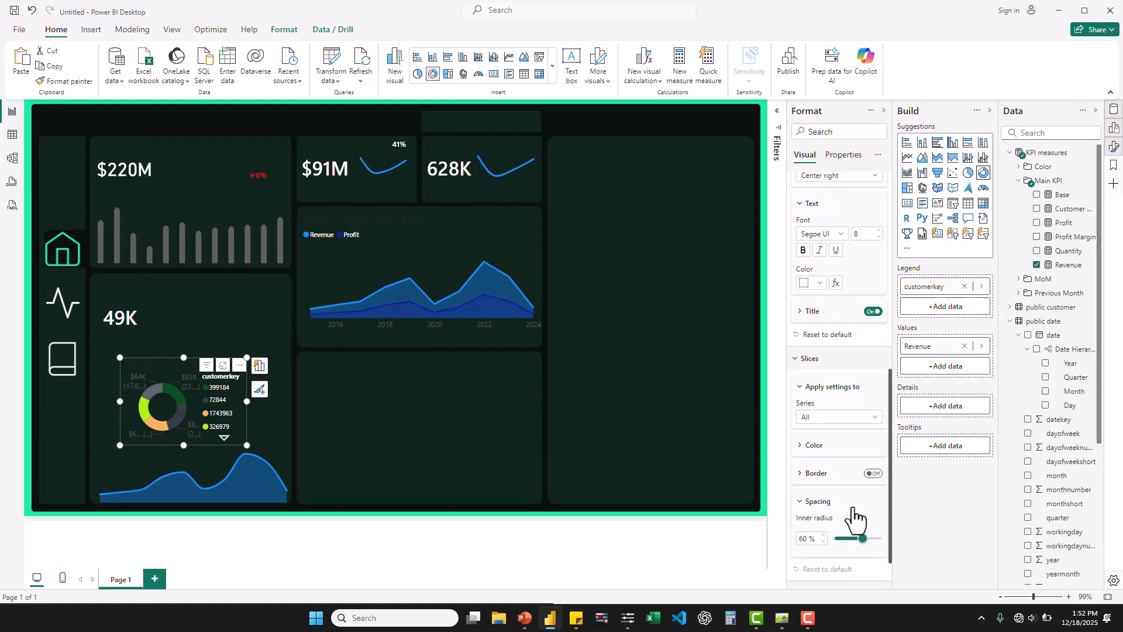
drag(864, 538, 876, 540)
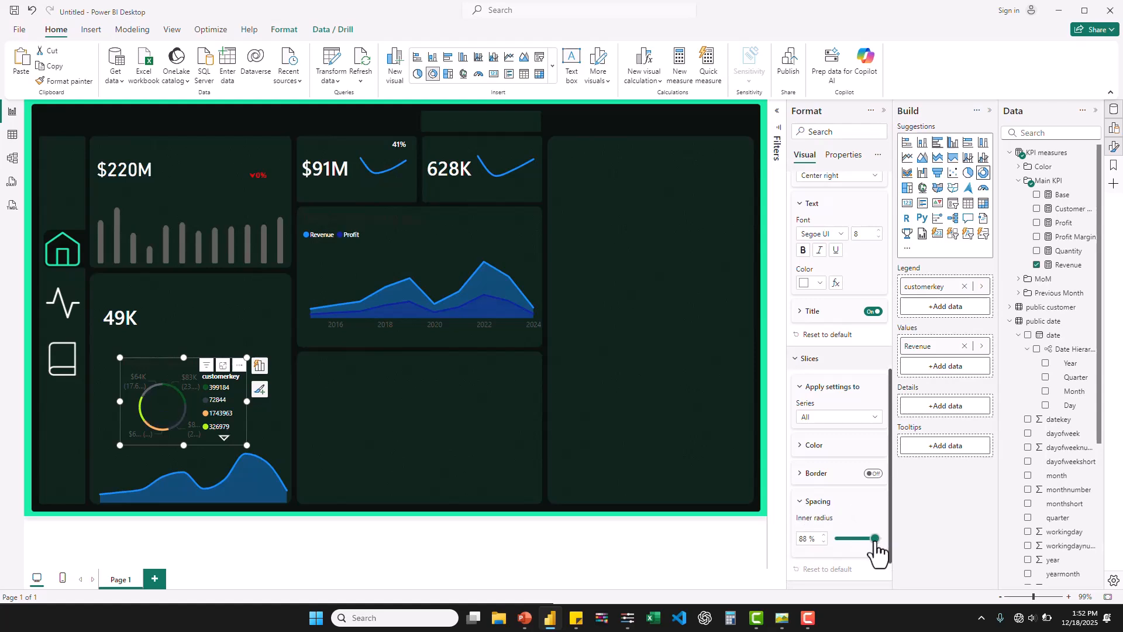
click(875, 540)
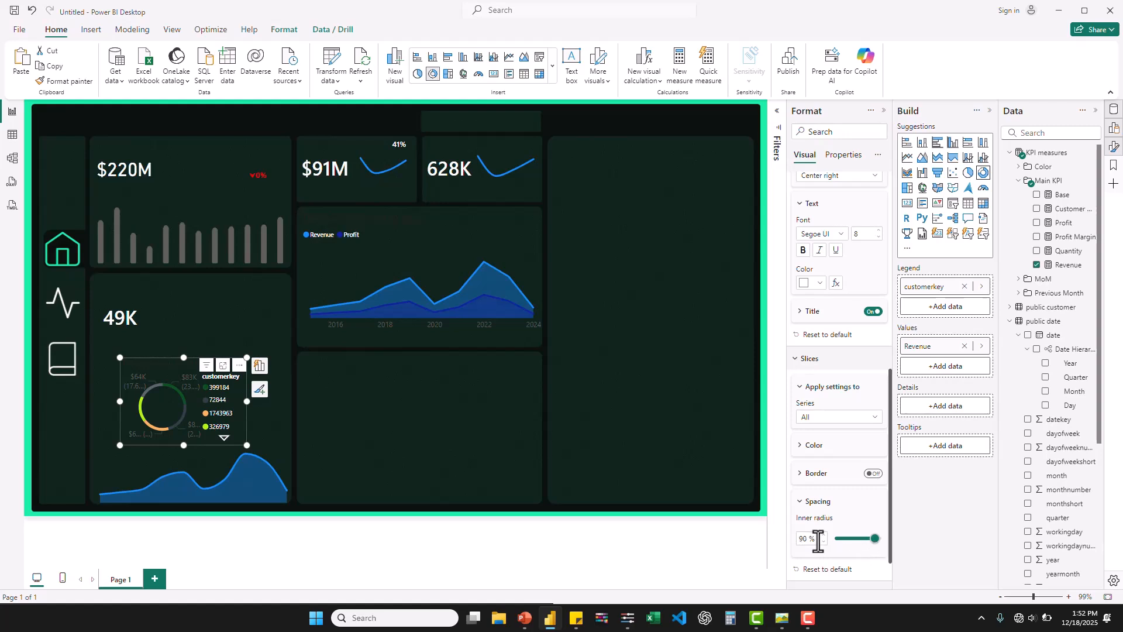
drag(818, 540, 800, 540)
text(90)
- Make the donut chart's detail labels white and have them show only the percent of total
scroll(848, 502, down, 1)
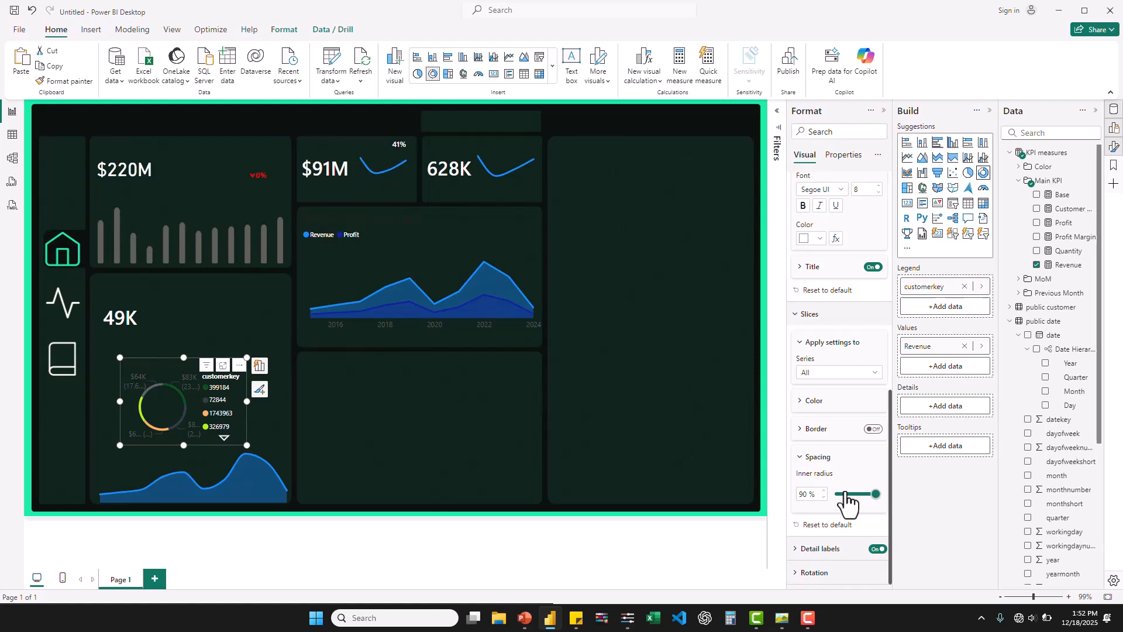
click(799, 550)
scroll(800, 554, down, 6)
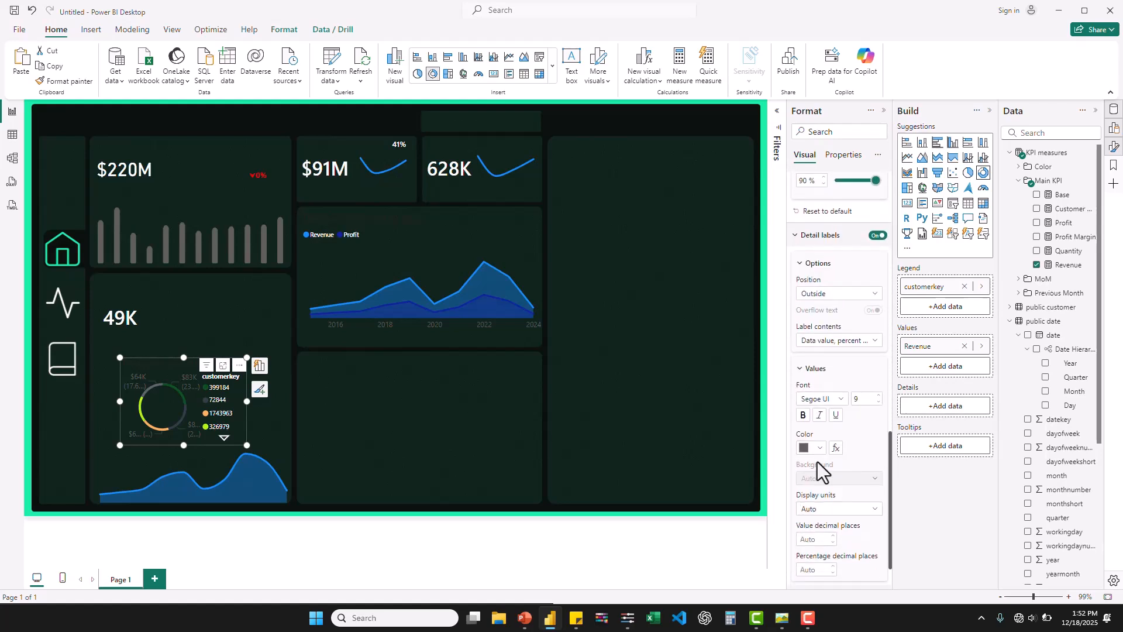
click(860, 341)
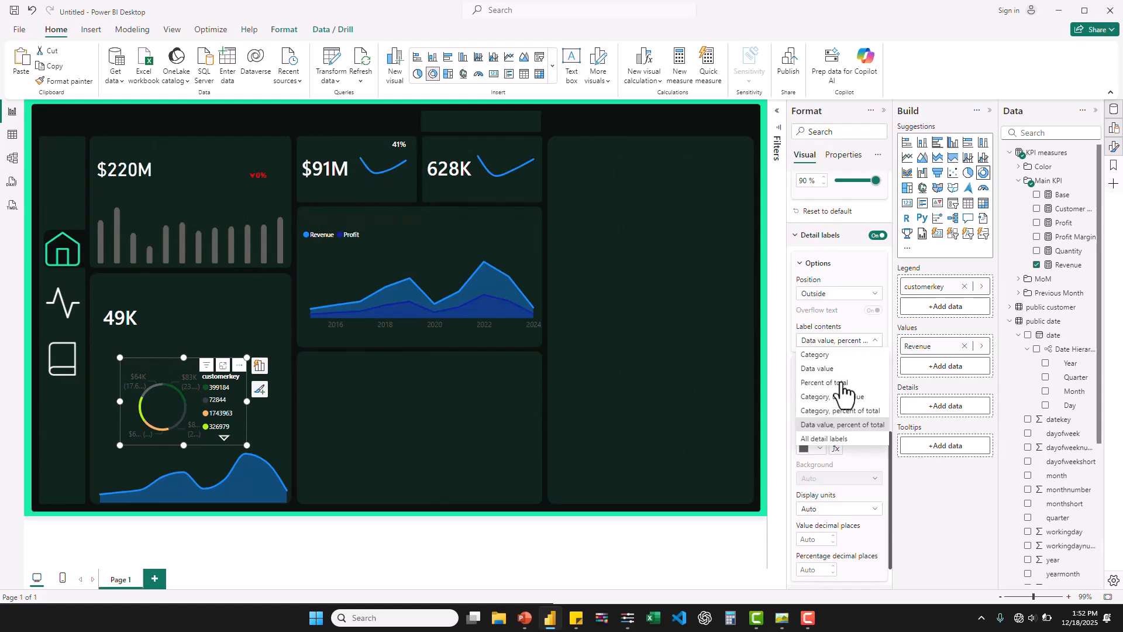
click(142, 425)
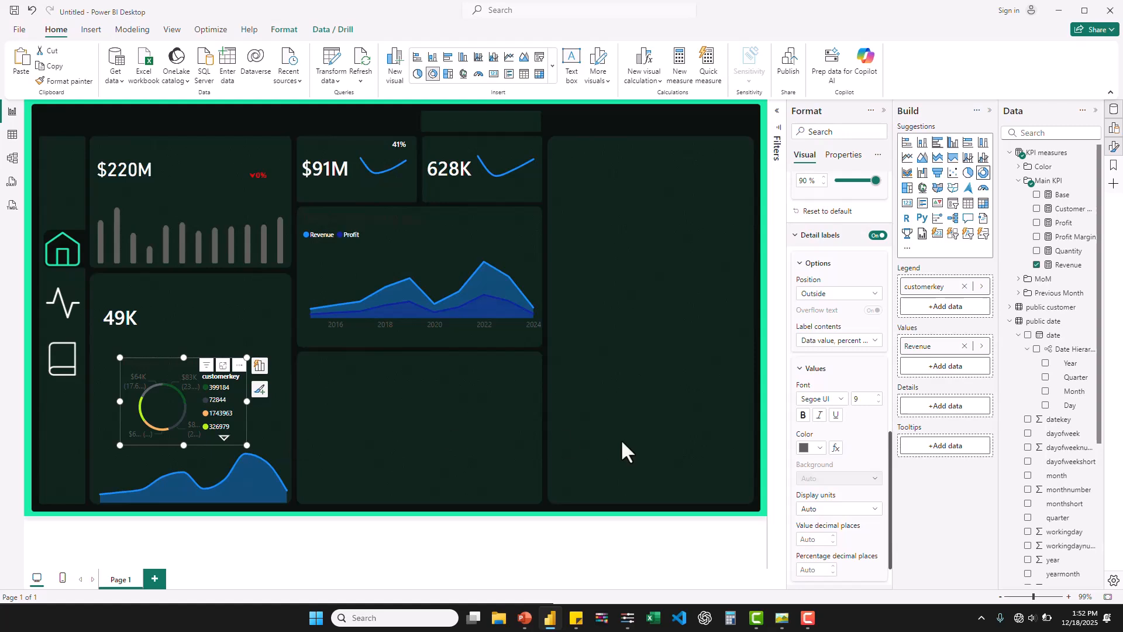
click(819, 448)
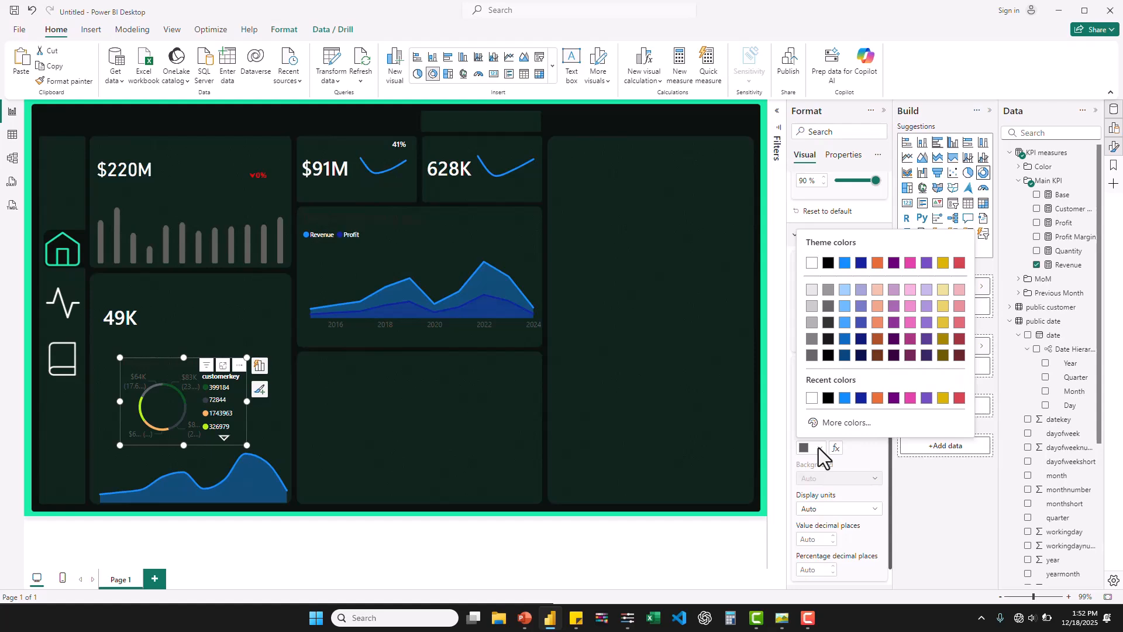
click(811, 398)
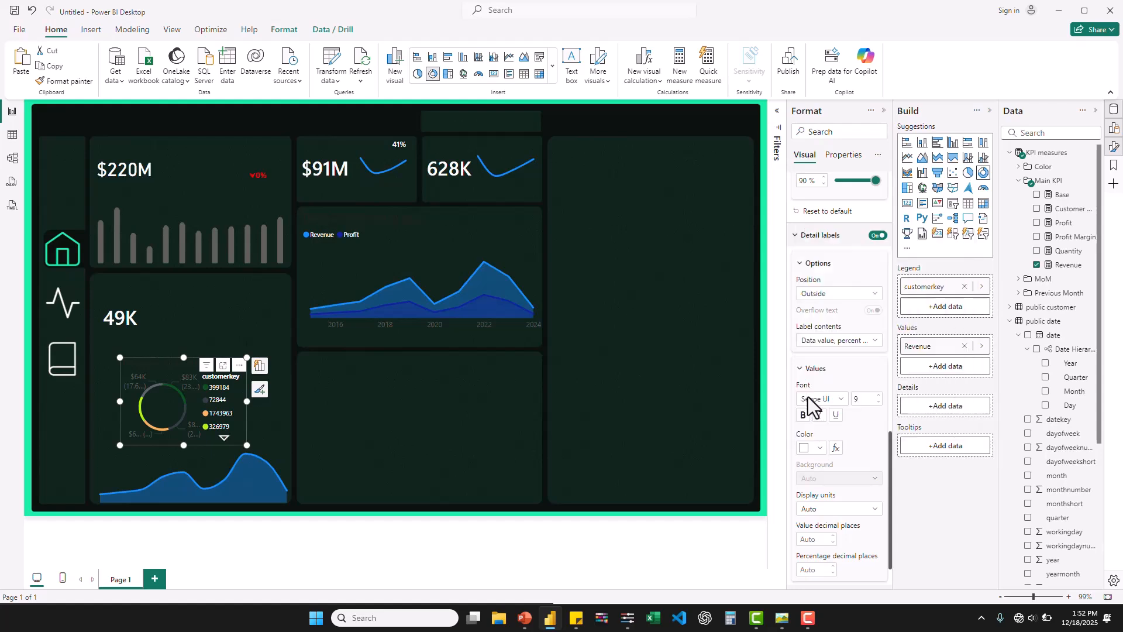
click(875, 344)
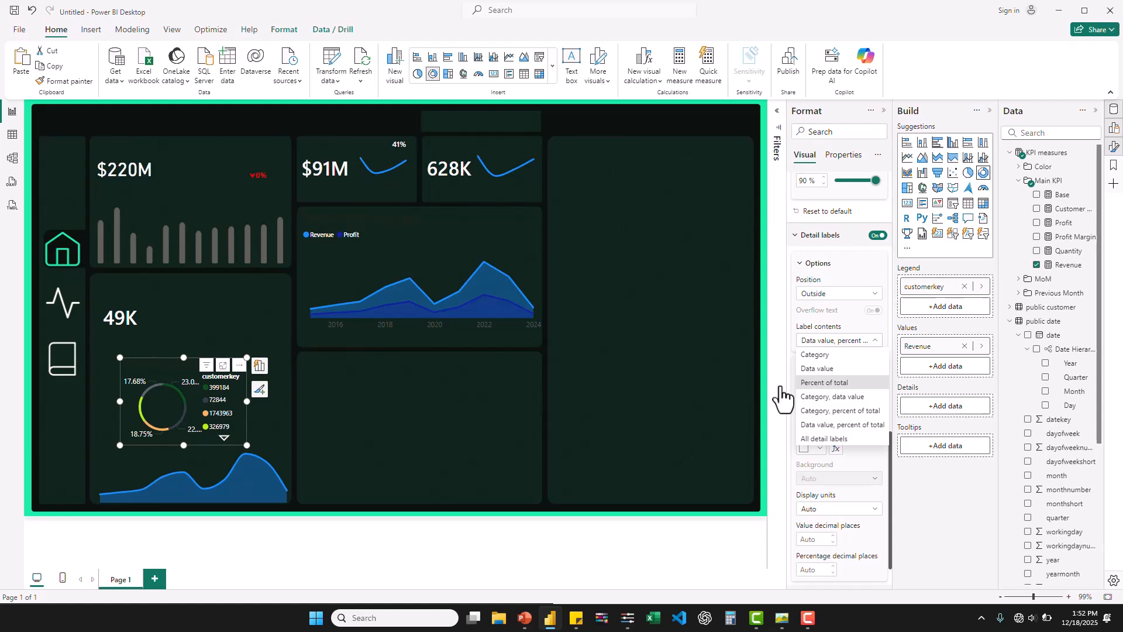
key(Return)
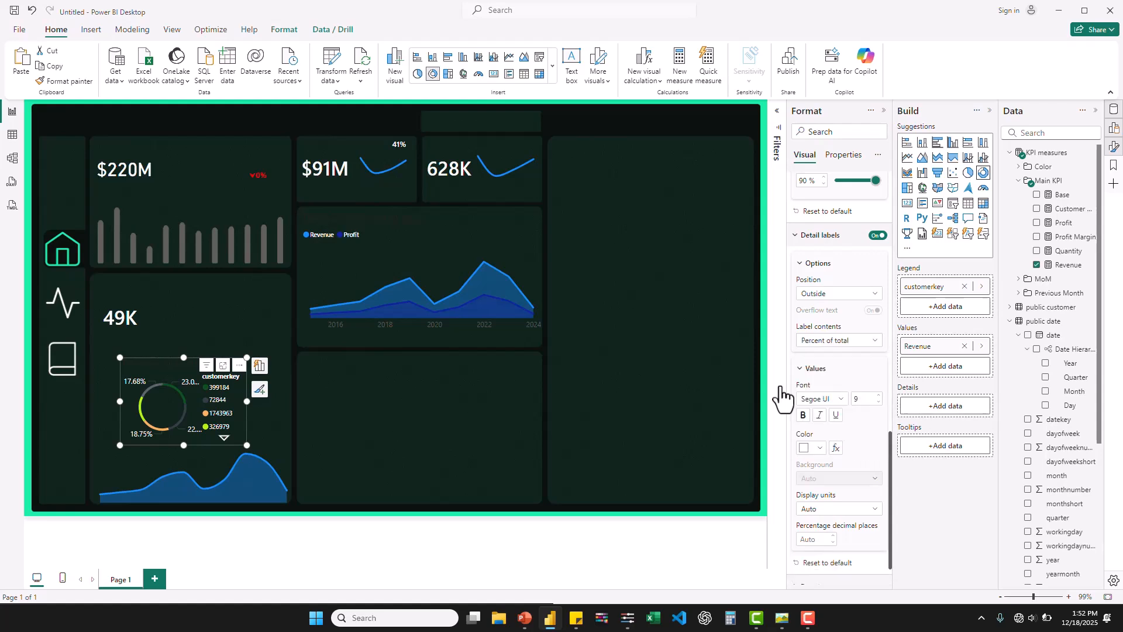
- Set the donut chart's detail labels to size 8 with 0 percentage decimal places
click(878, 403)
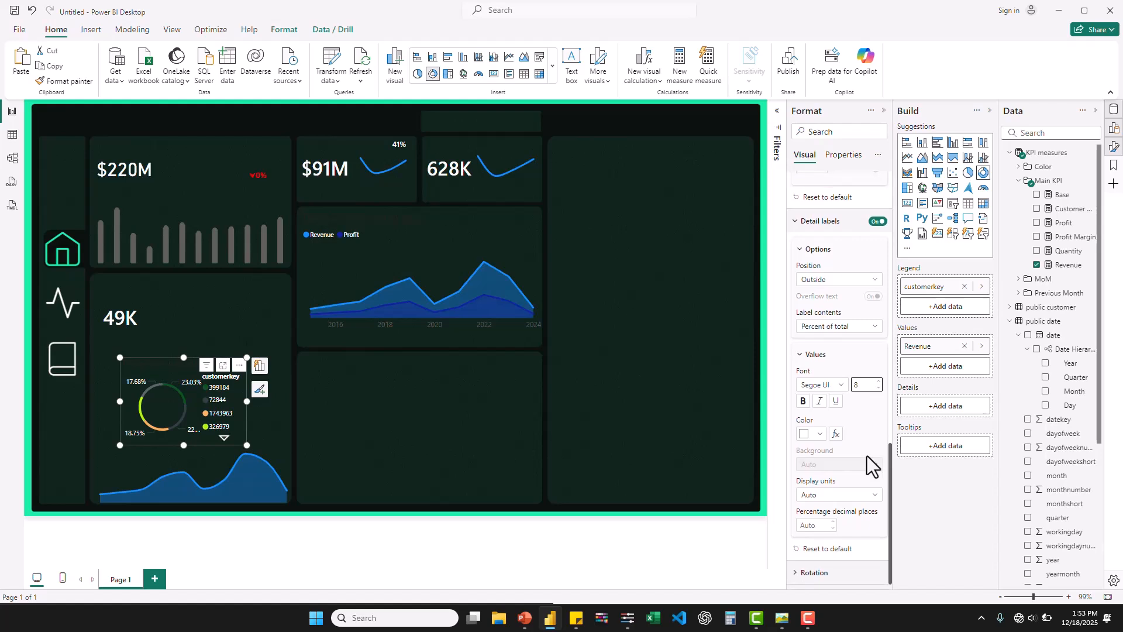
scroll(872, 467, up, 3)
scroll(872, 466, down, 3)
click(810, 526)
text(0)
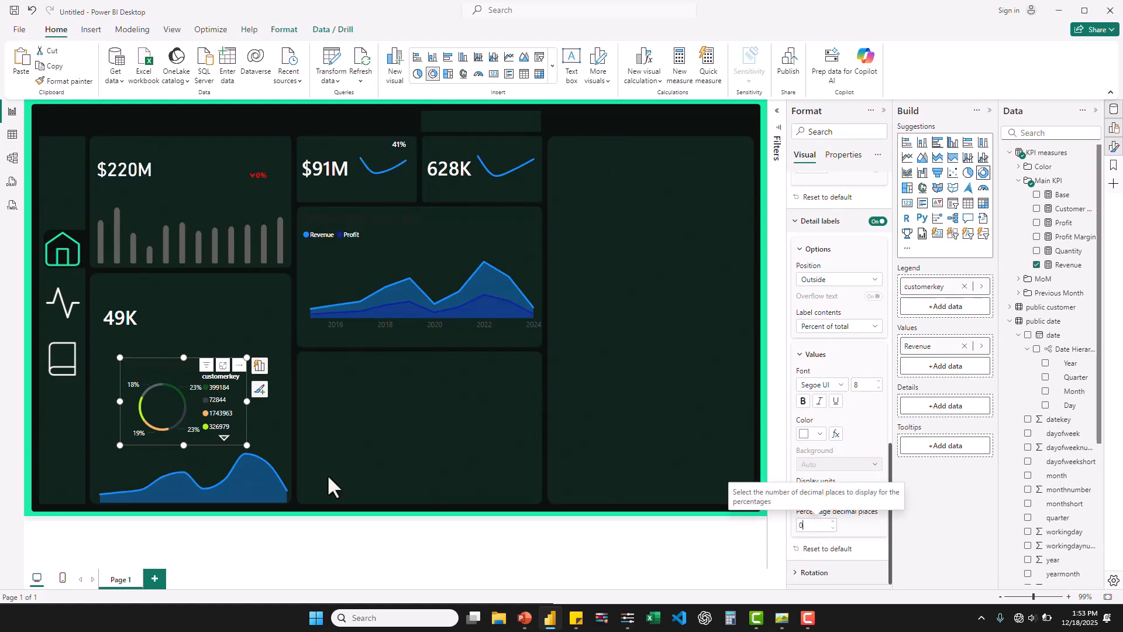
- Enlarge the donut chart to nearly the full width of its card, between the 49K value and the small area chart
drag(120, 401, 100, 401)
drag(247, 402, 282, 401)
click(783, 619)
click(782, 620)
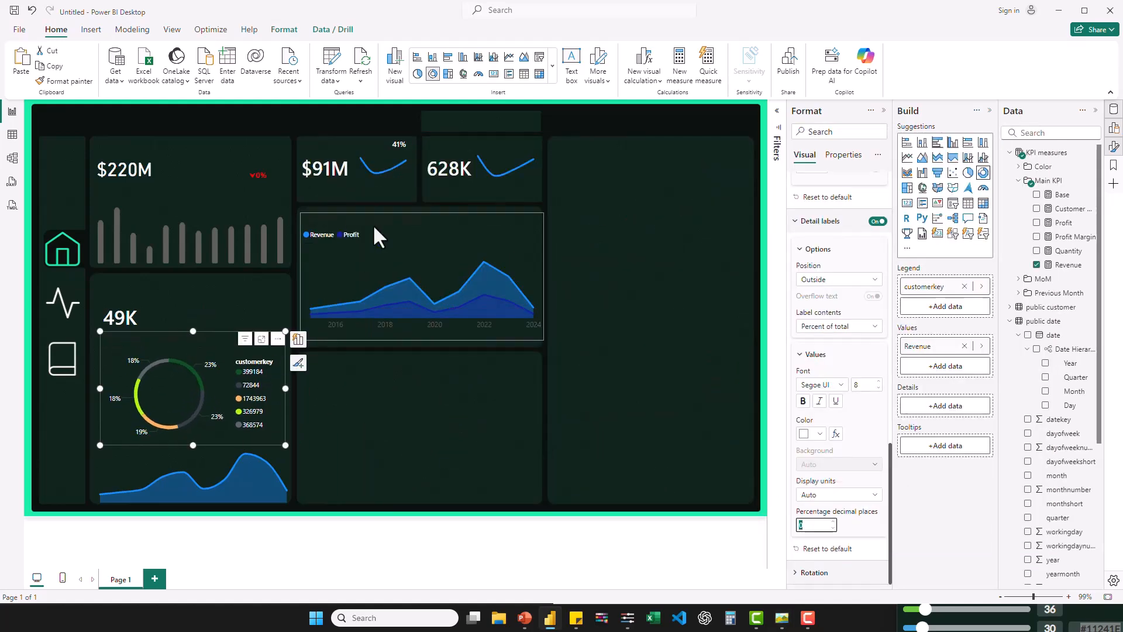
- Set the x-axis values of the Revenue and Profit area chart to Segoe UI Semibold, size 8, in white
click(426, 327)
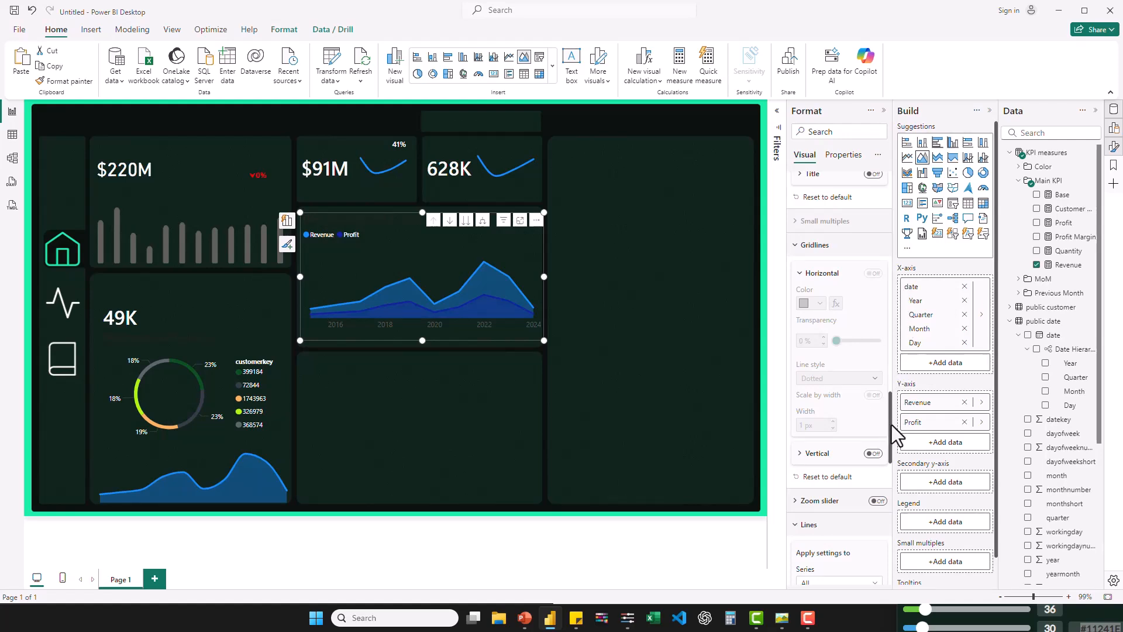
scroll(890, 224, up, 5)
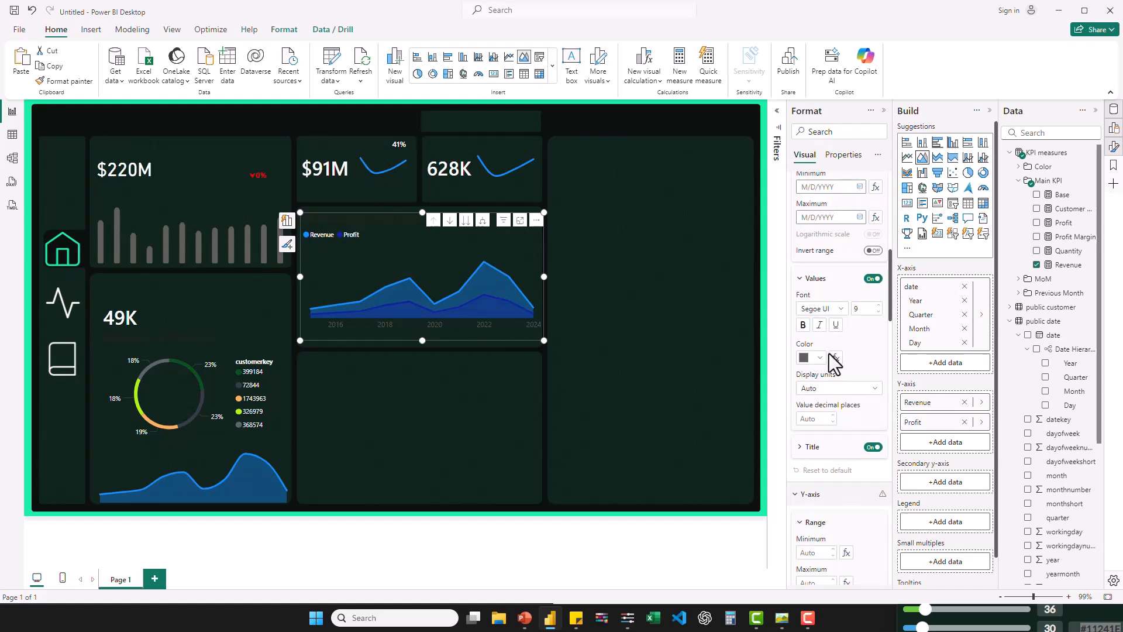
scroll(830, 360, down, 5)
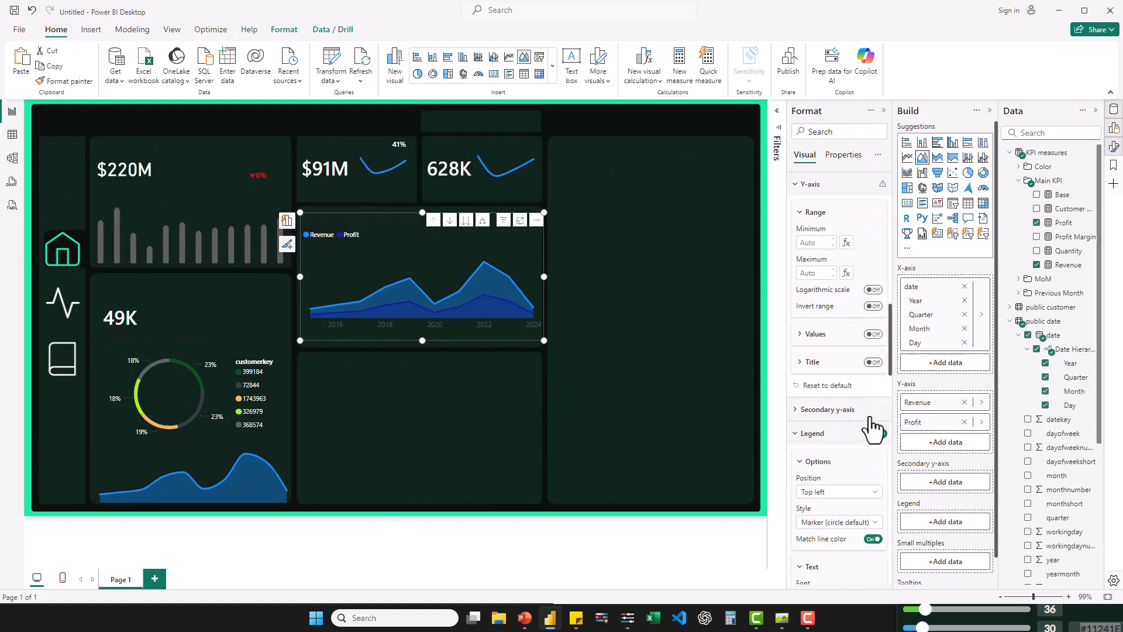
scroll(865, 424, down, 3)
scroll(869, 413, down, 5)
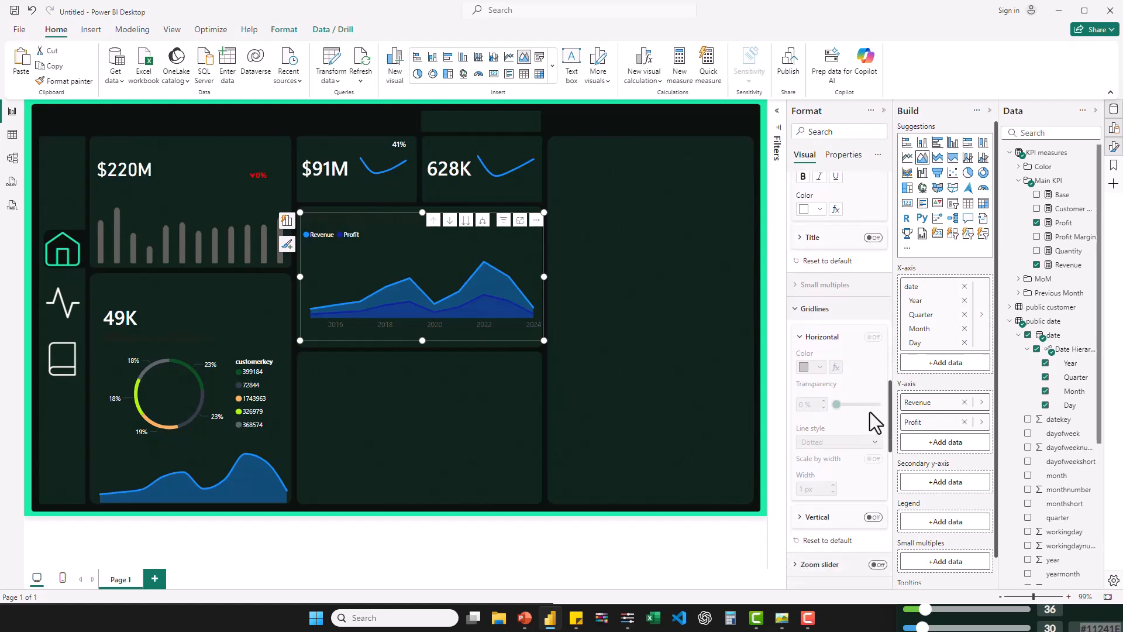
scroll(870, 412, up, 4)
scroll(871, 417, up, 7)
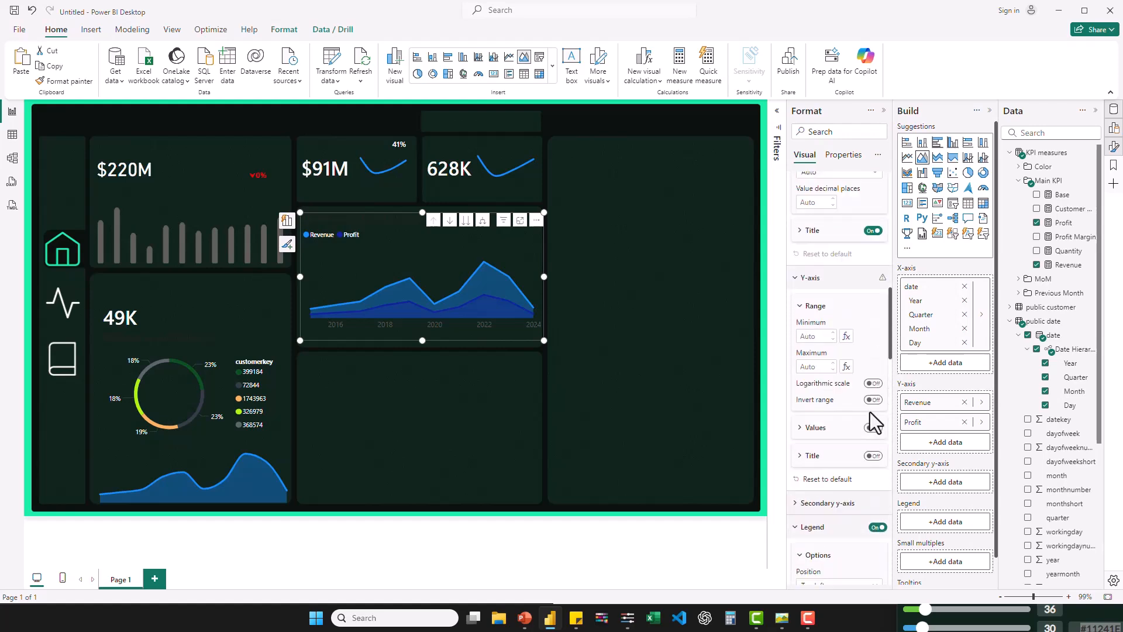
scroll(869, 416, up, 3)
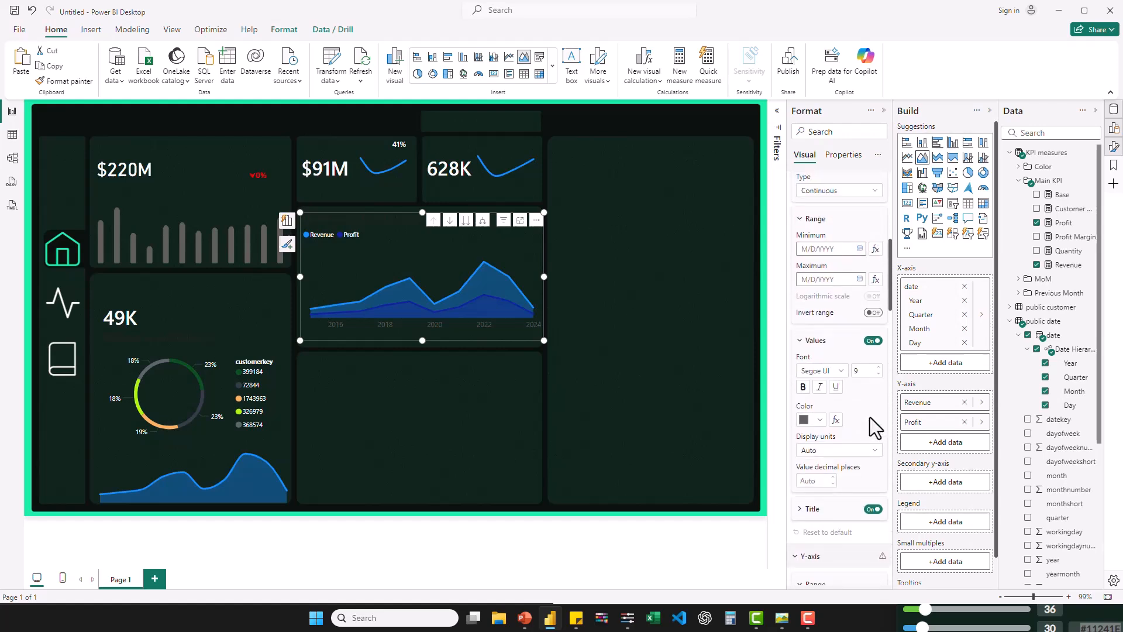
click(880, 376)
click(820, 425)
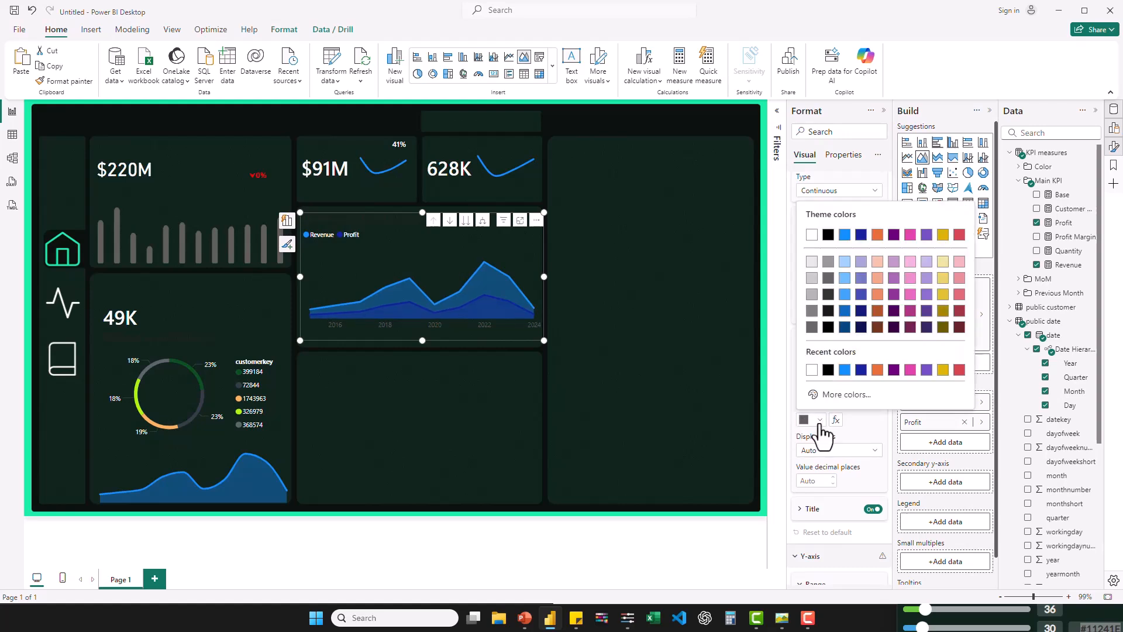
click(812, 370)
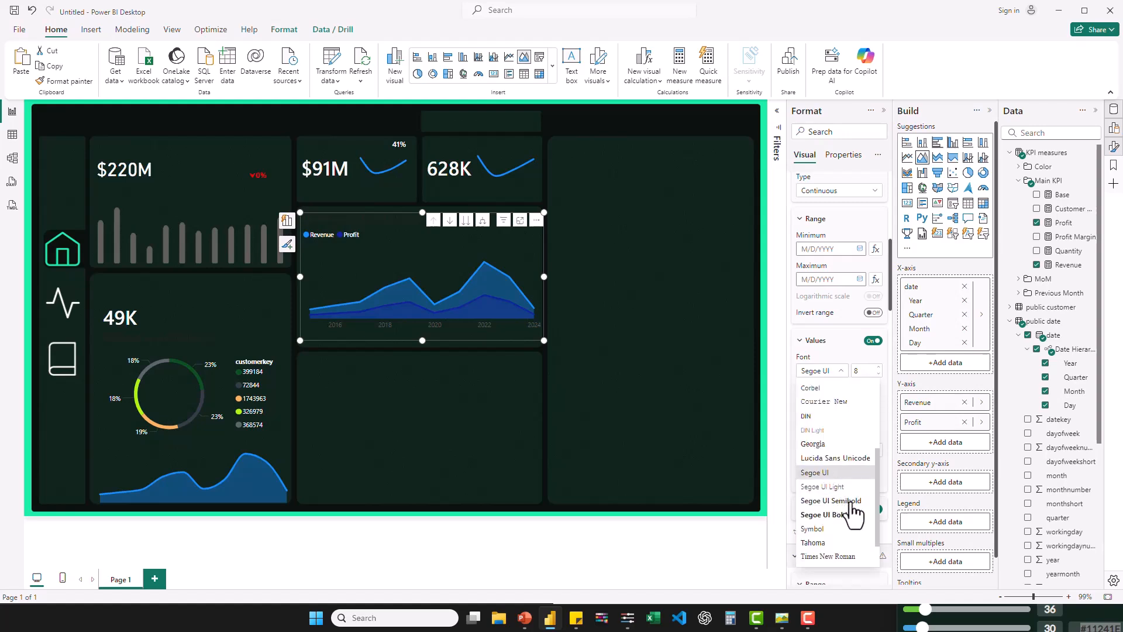
click(840, 506)
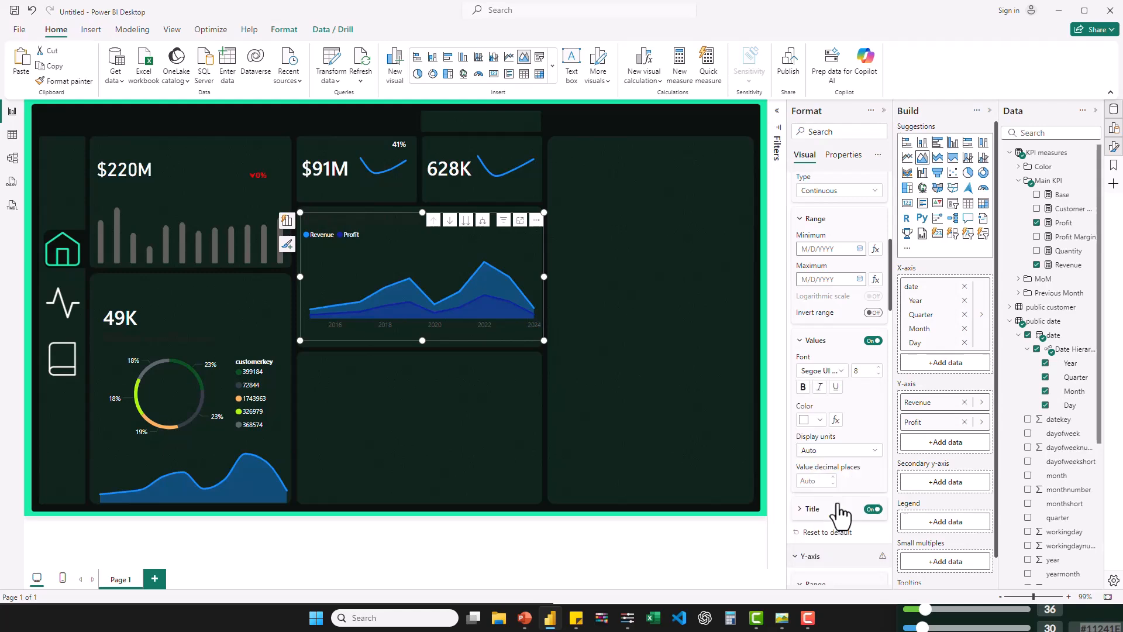
- Extend the Revenue and Profit area chart down to the lower edge of its card, undoing the oversized stretch
scroll(840, 513, down, 5)
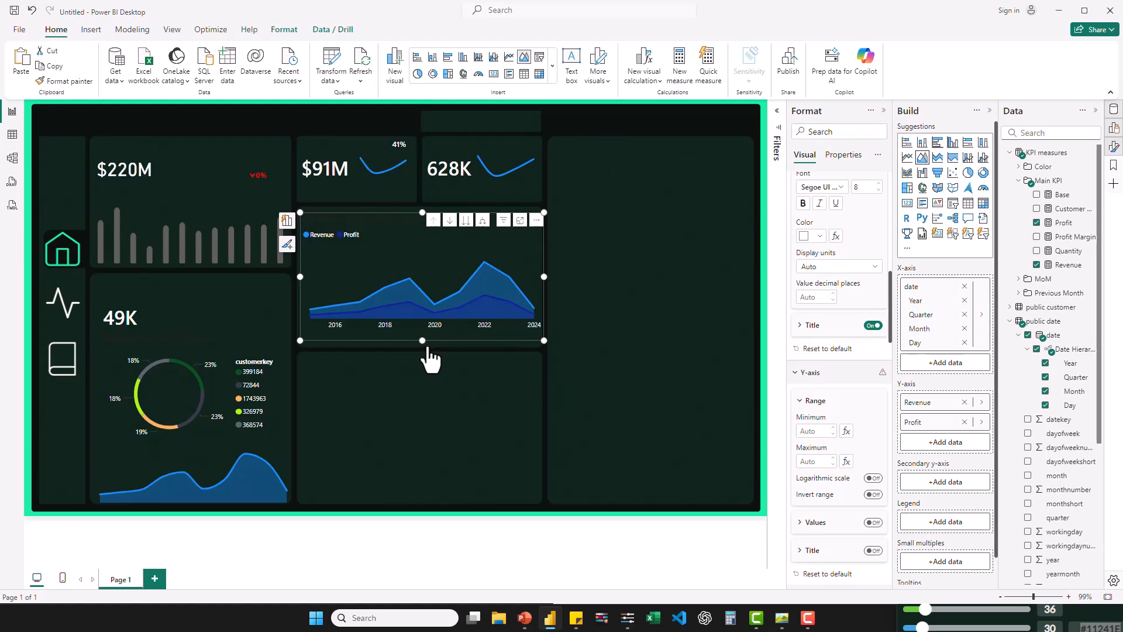
drag(422, 340, 422, 350)
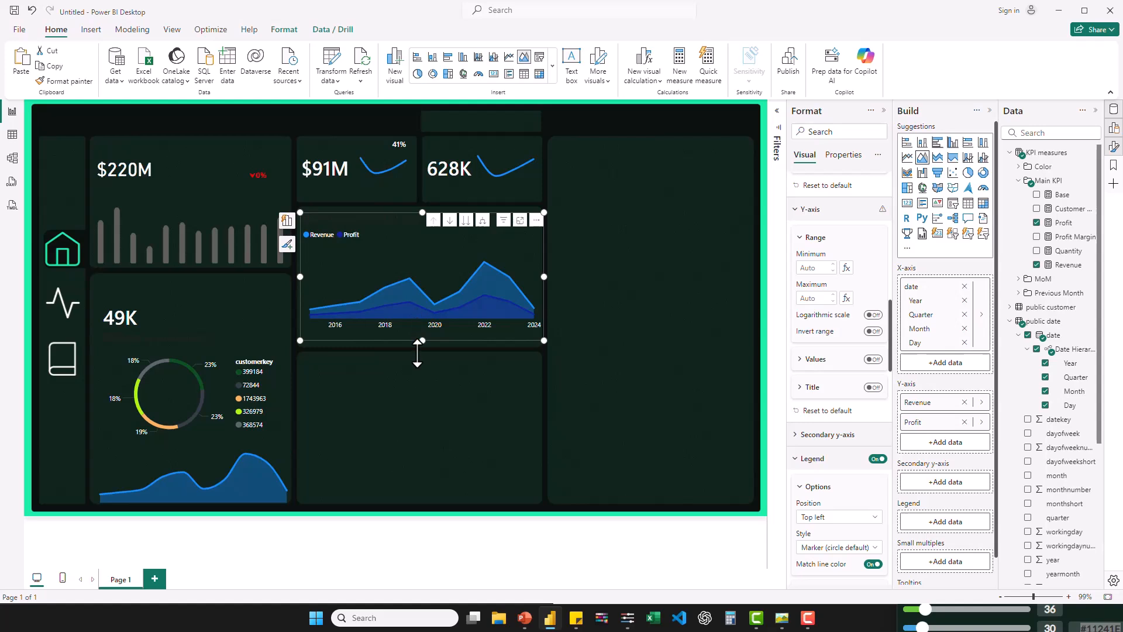
drag(426, 344, 418, 364)
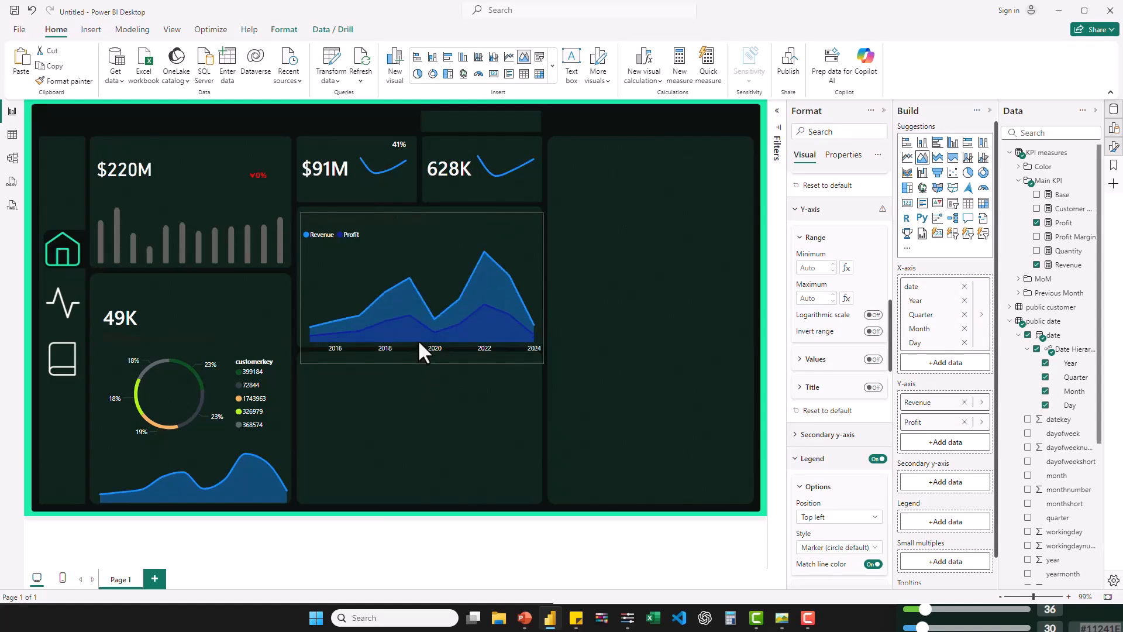
key(ctrl+z)
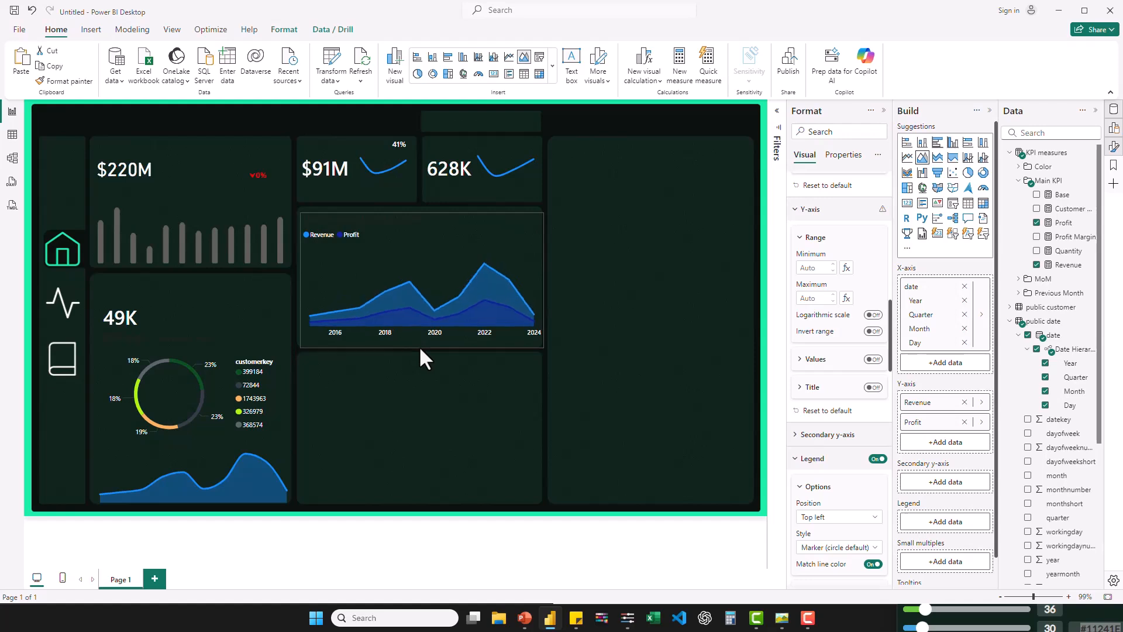
click(419, 346)
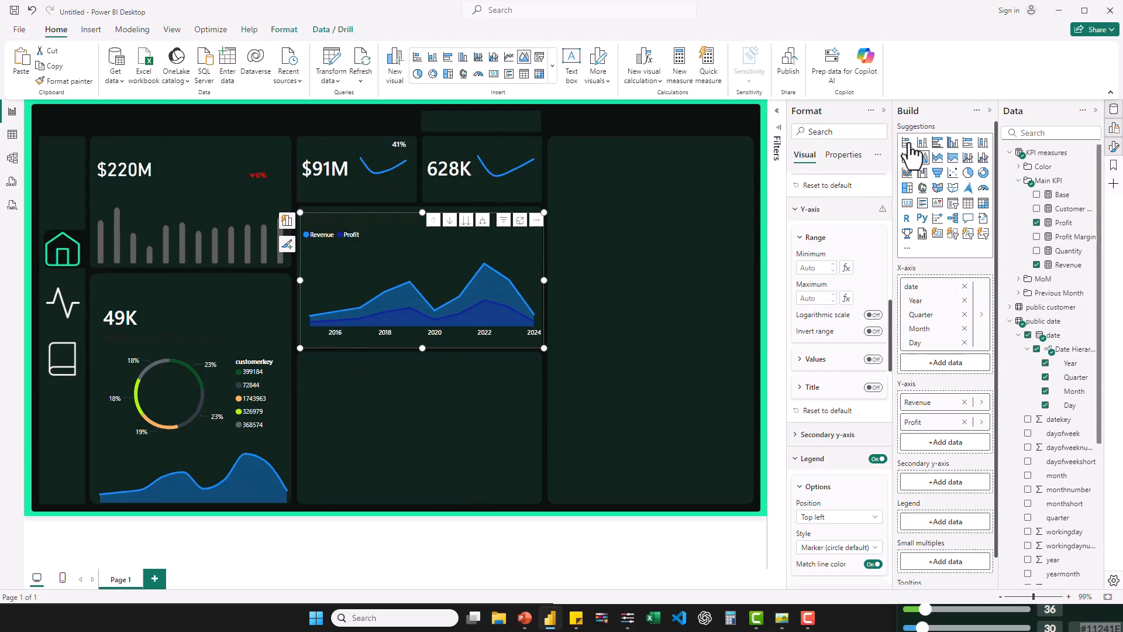
- Add a stacked bar chart and fit it over the empty card below the area chart, about 428 wide and 264 high
click(430, 381)
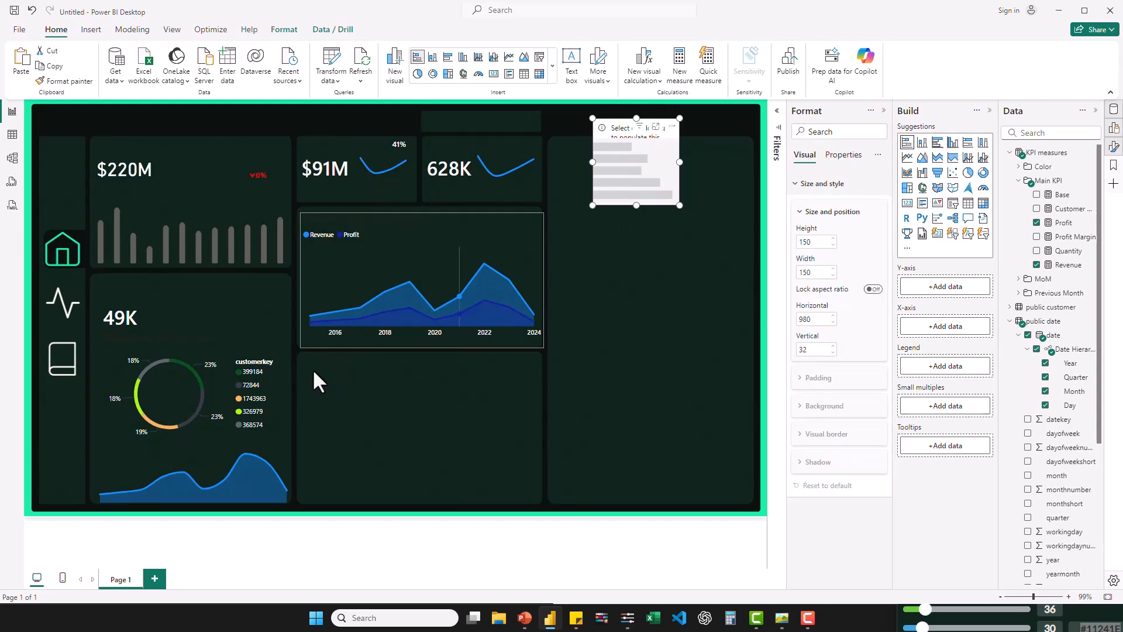
drag(615, 128, 308, 368)
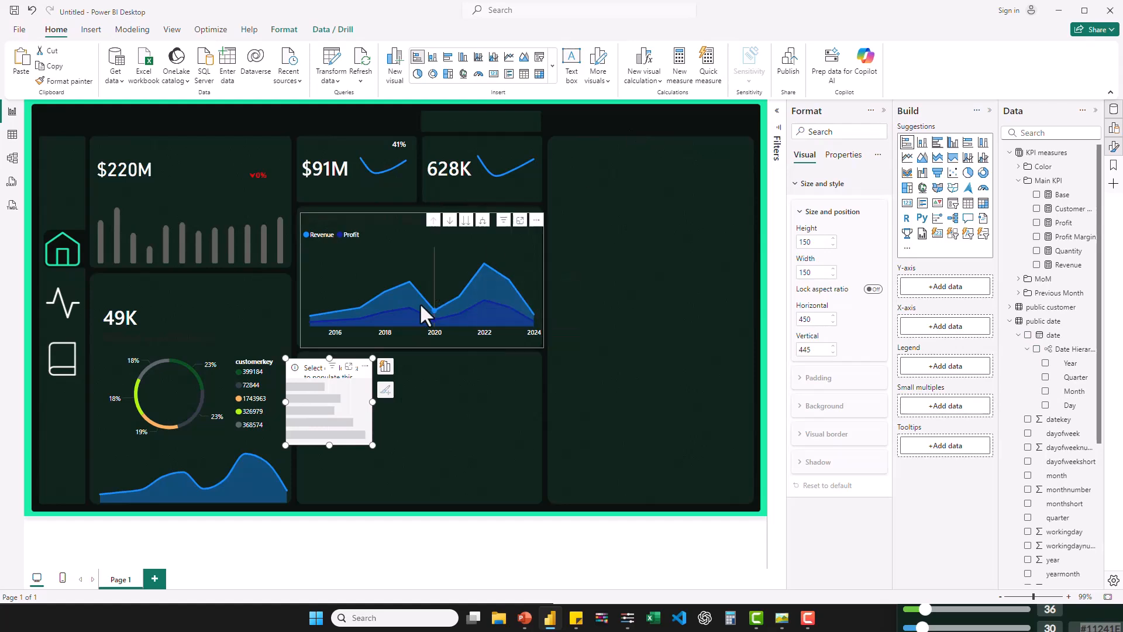
drag(373, 443, 543, 504)
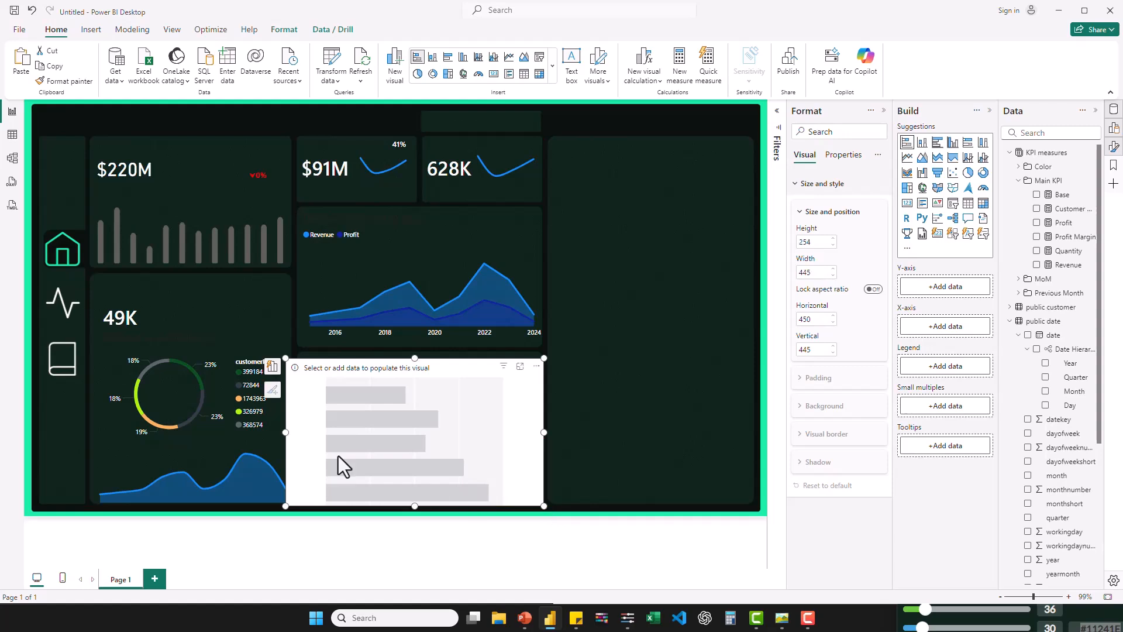
drag(287, 437, 297, 433)
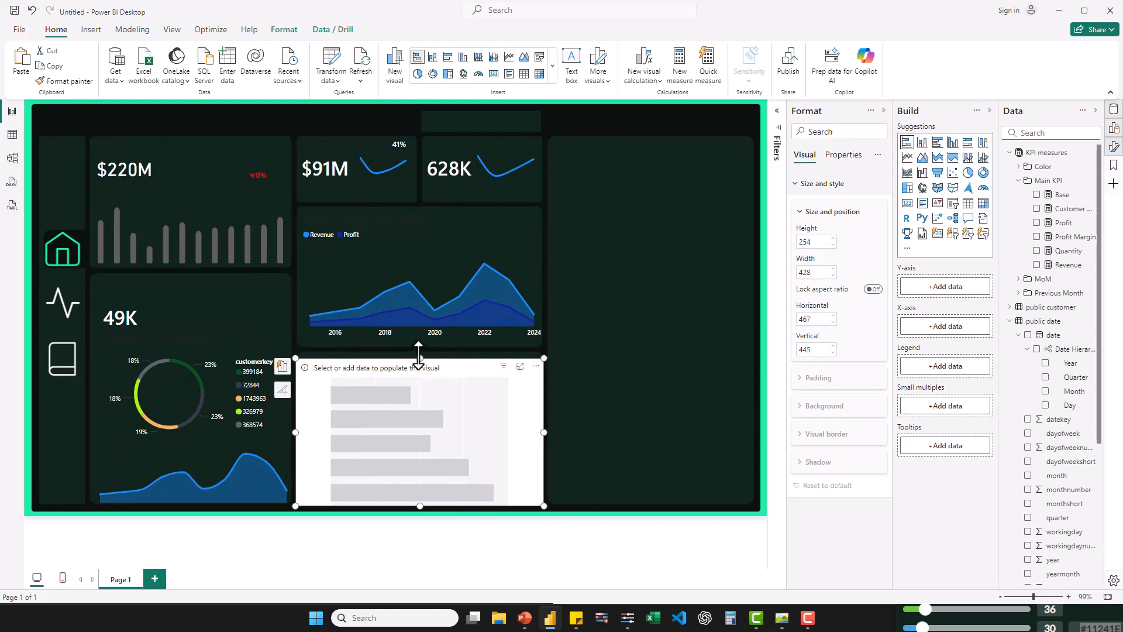
drag(416, 358, 419, 354)
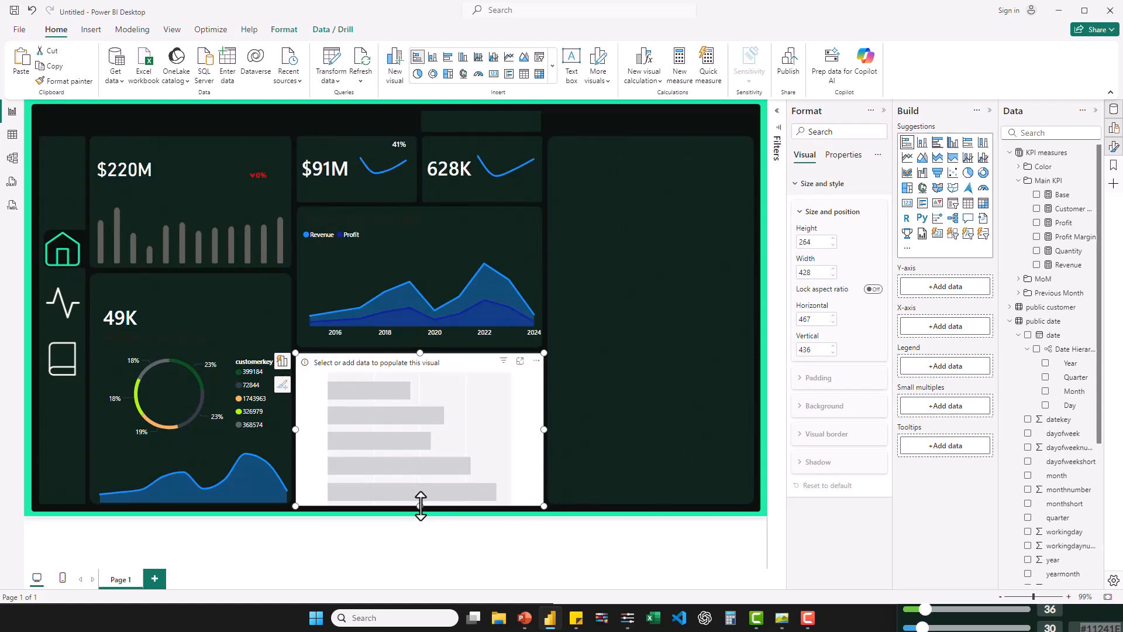
drag(420, 505, 421, 505)
- Add categoryname, subcategoryname and productname from public product, in that order, to the Y-axis of the new bar chart
scroll(1093, 451, down, 3)
scroll(1093, 449, down, 2)
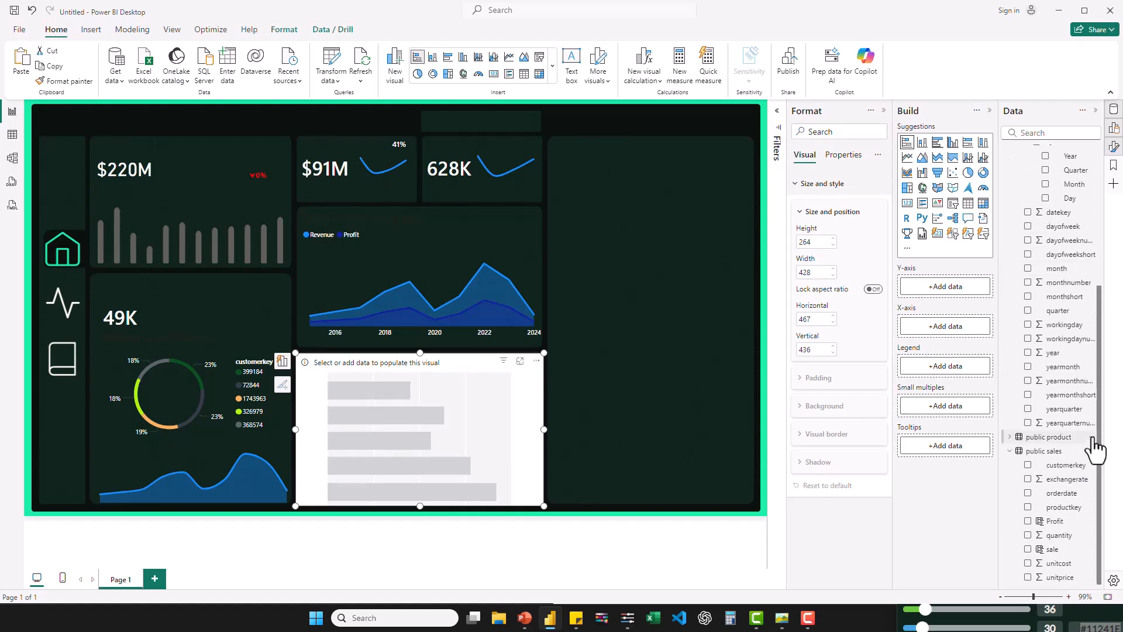
click(1010, 438)
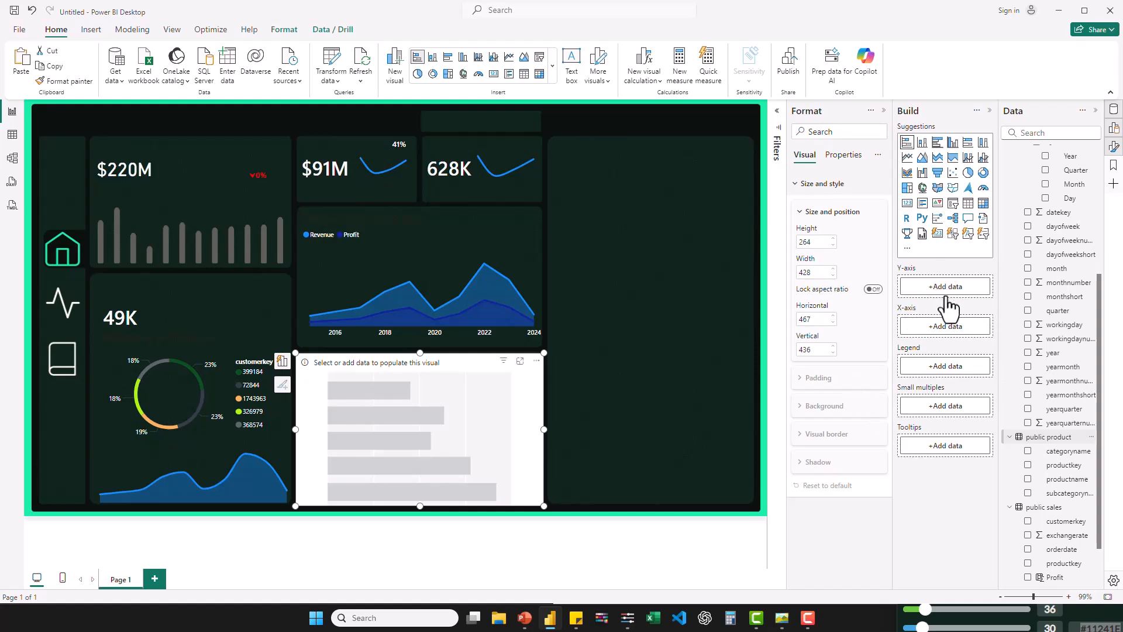
drag(1069, 450, 953, 288)
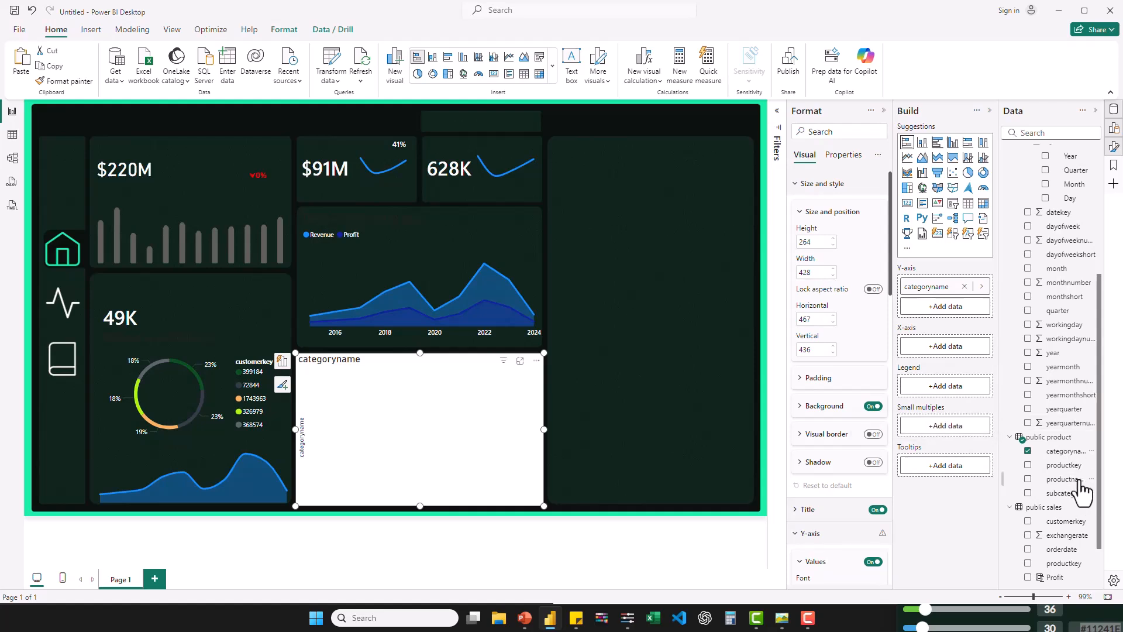
drag(1065, 495, 961, 300)
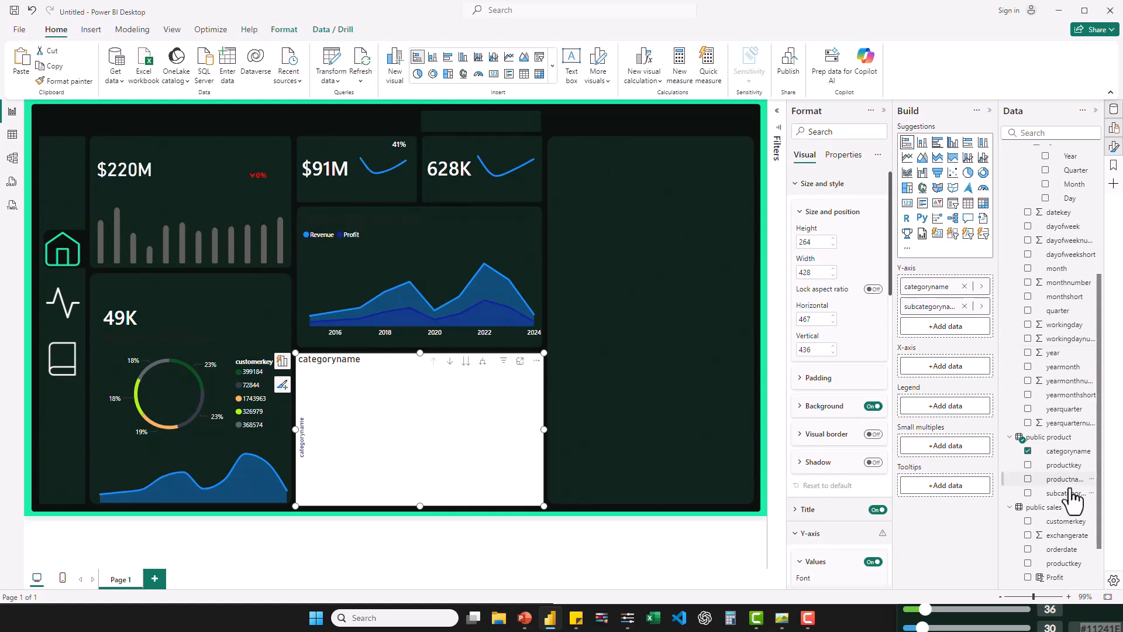
drag(1066, 480, 953, 319)
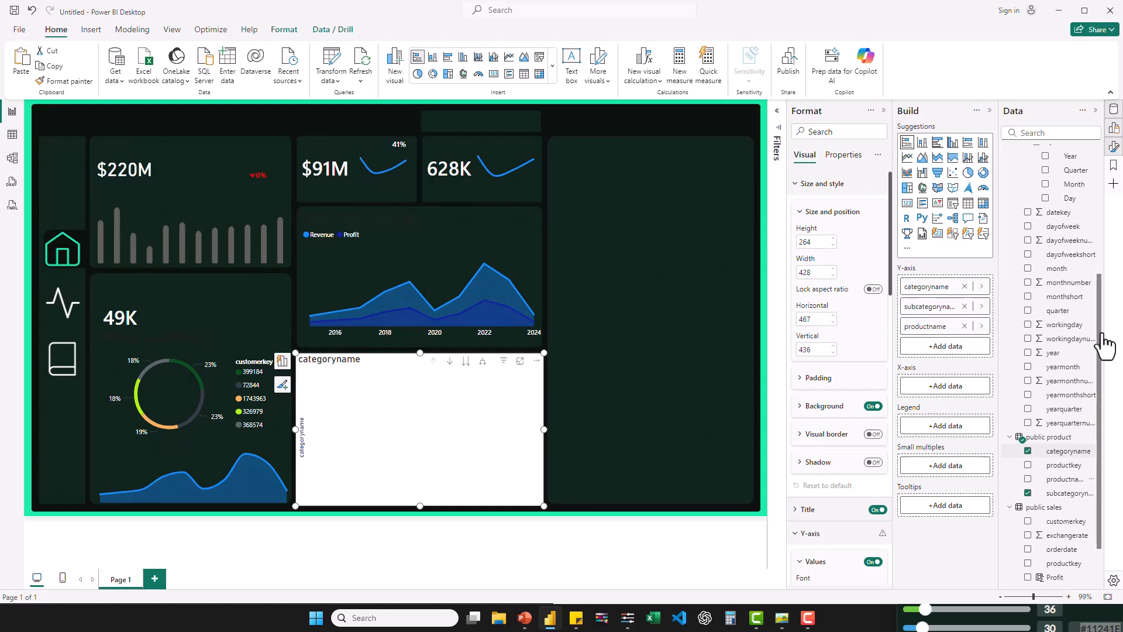
- Plot the Revenue measure on the bar chart's X-axis and turn off the chart's background
drag(1100, 348, 1103, 176)
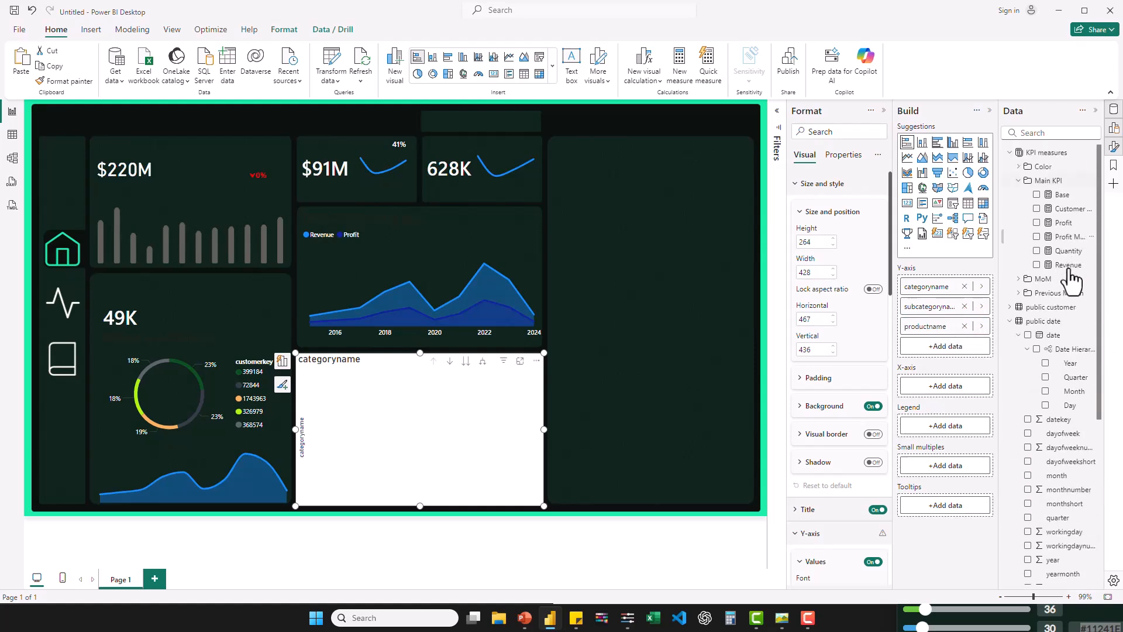
mouse_move(964, 381)
mouse_down()
mouse_move(941, 388)
mouse_move(958, 387)
mouse_up()
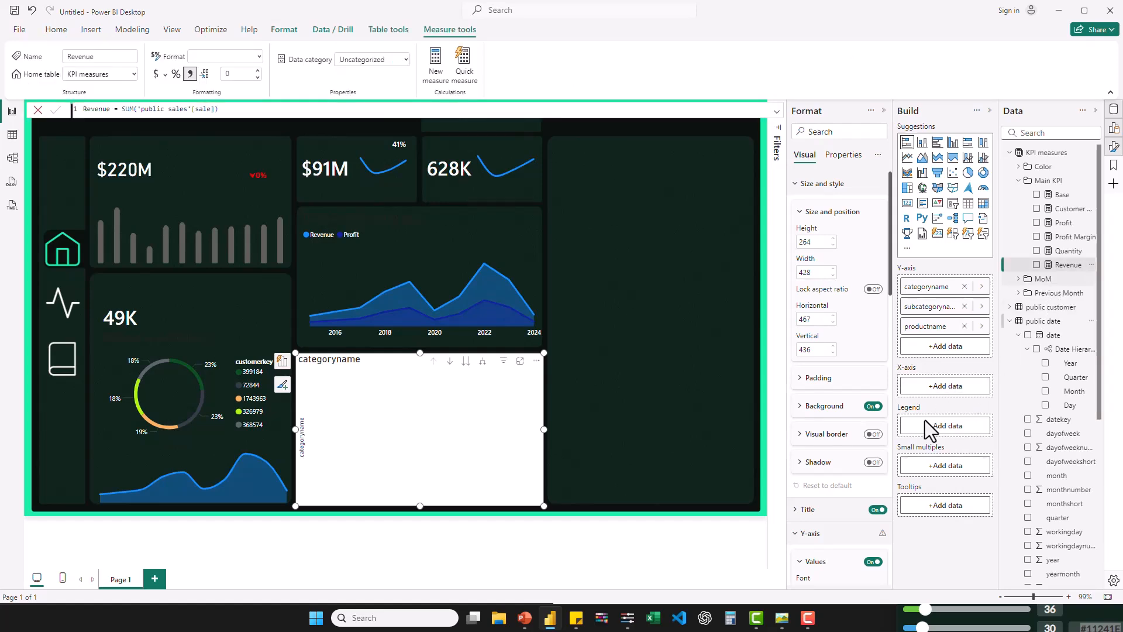
drag(1066, 278, 950, 387)
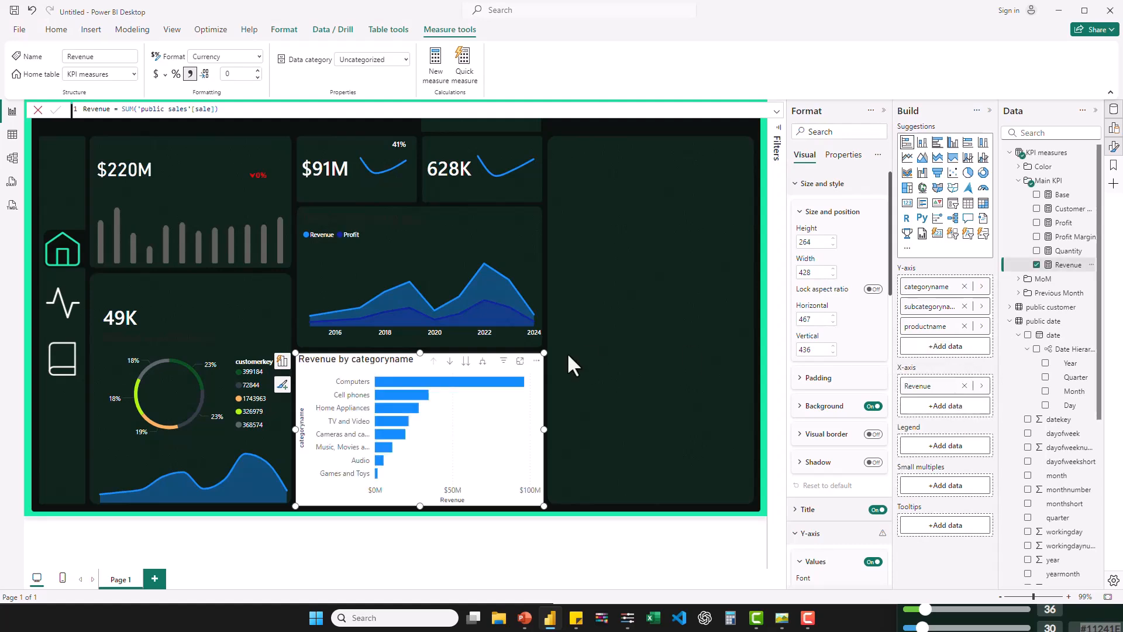
click(875, 406)
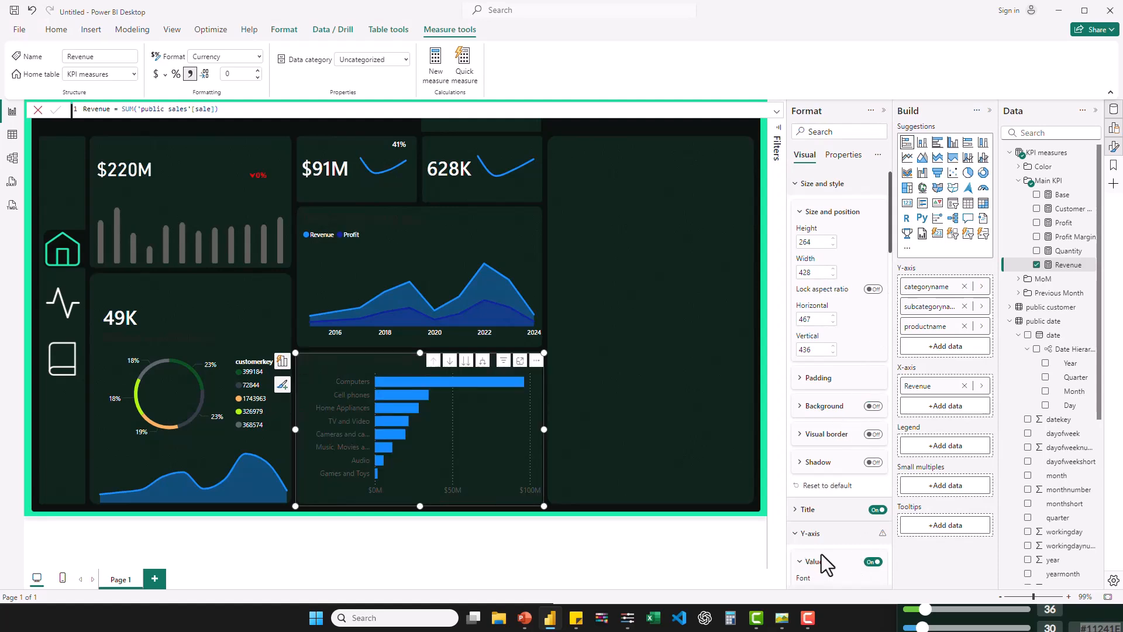
- Format the bar chart's y-axis values in white Segoe UI Semibold, size 8, with a maximum width of 22%
scroll(822, 553, down, 3)
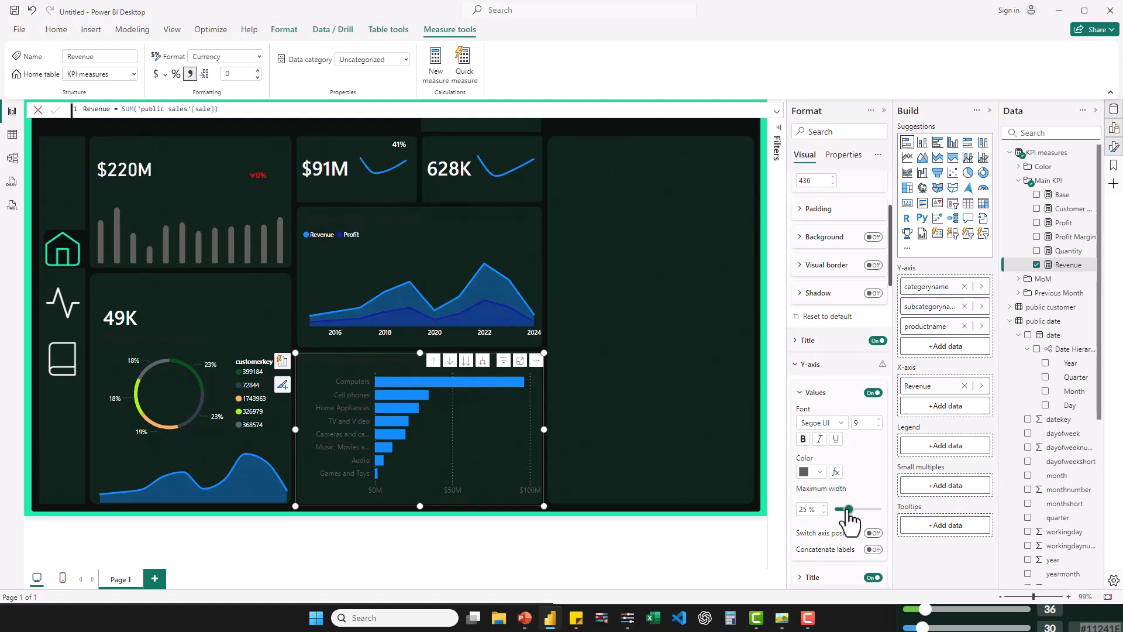
drag(849, 510, 846, 510)
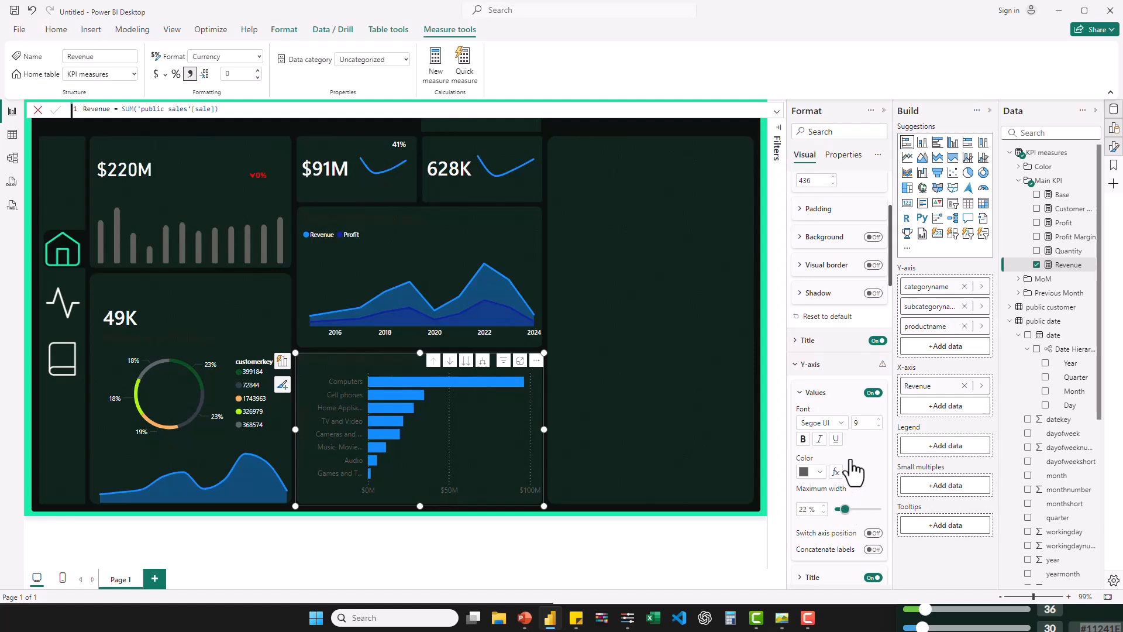
click(836, 367)
scroll(838, 372, down, 4)
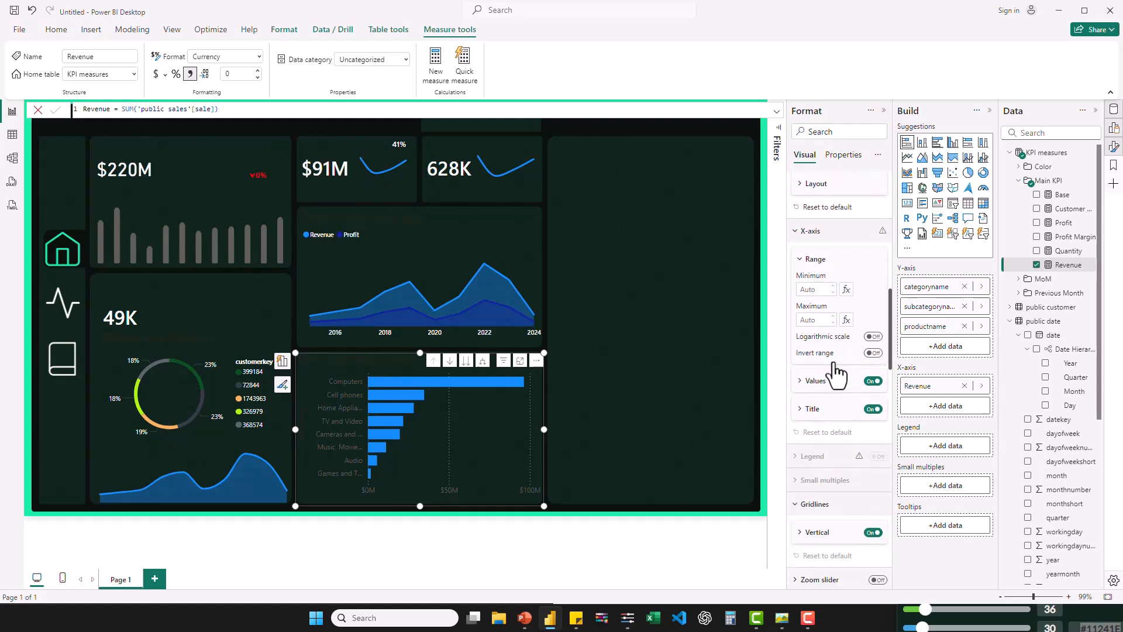
scroll(833, 362, up, 5)
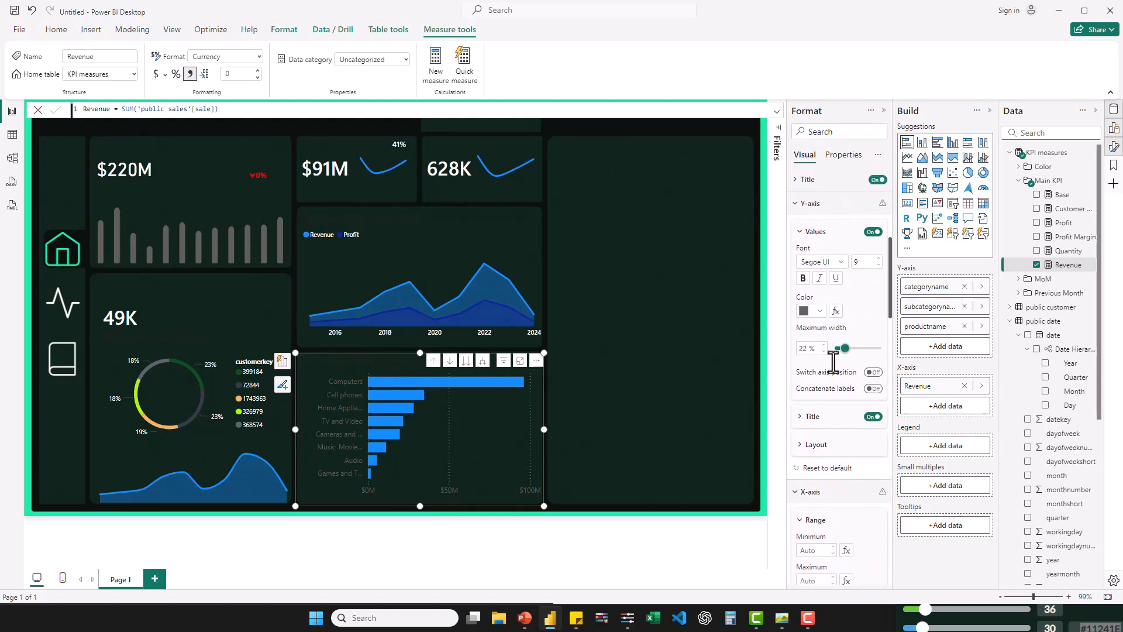
click(821, 312)
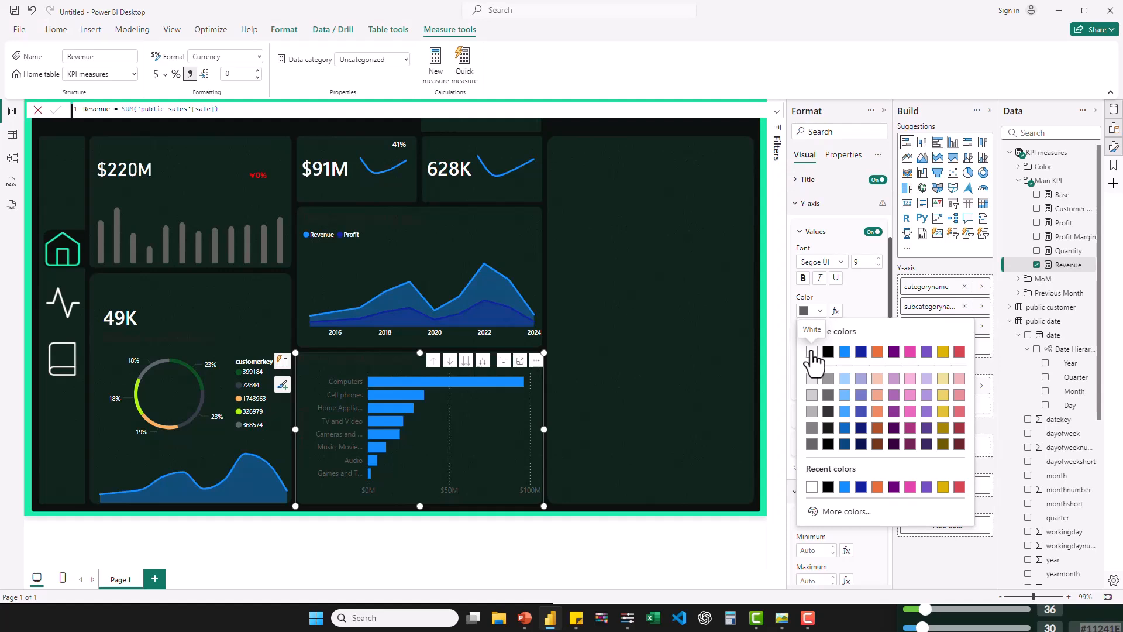
click(812, 352)
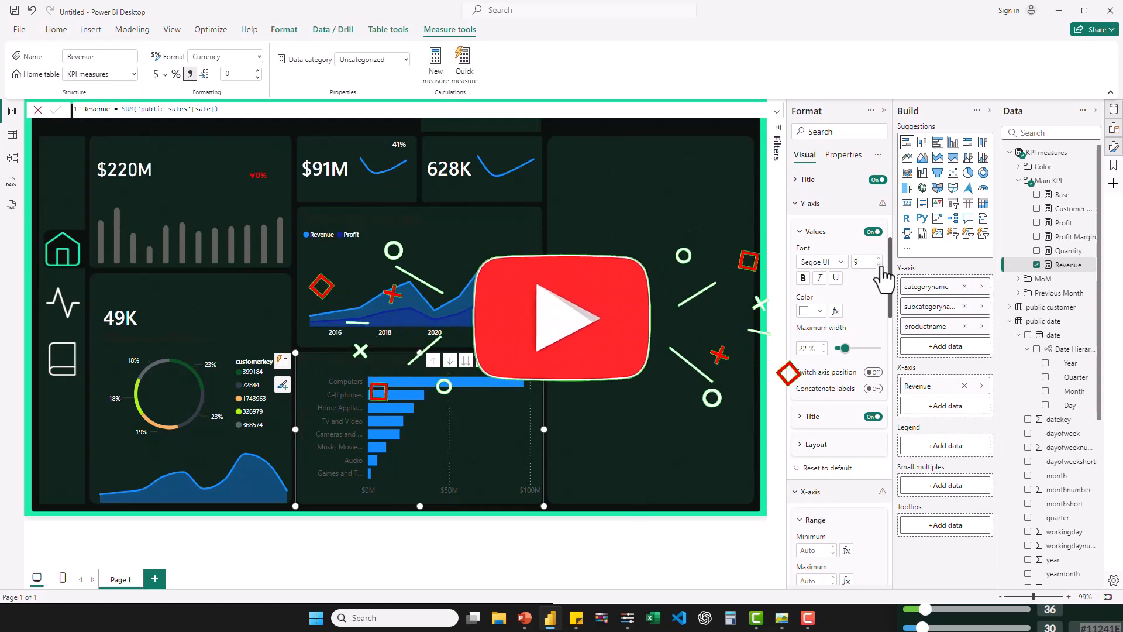
click(878, 265)
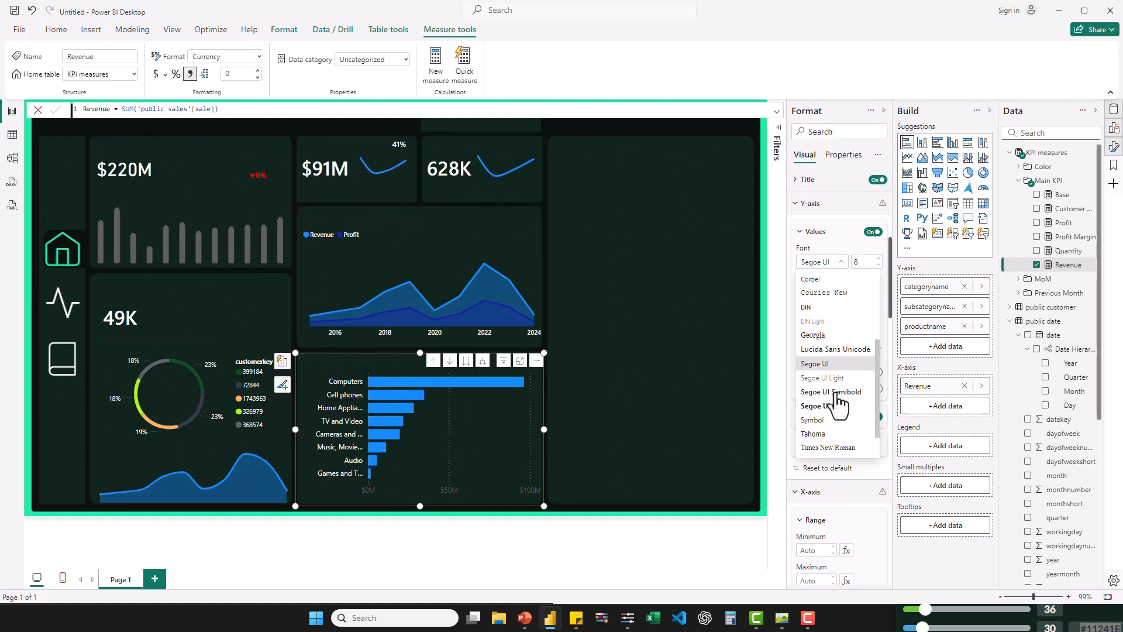
click(836, 392)
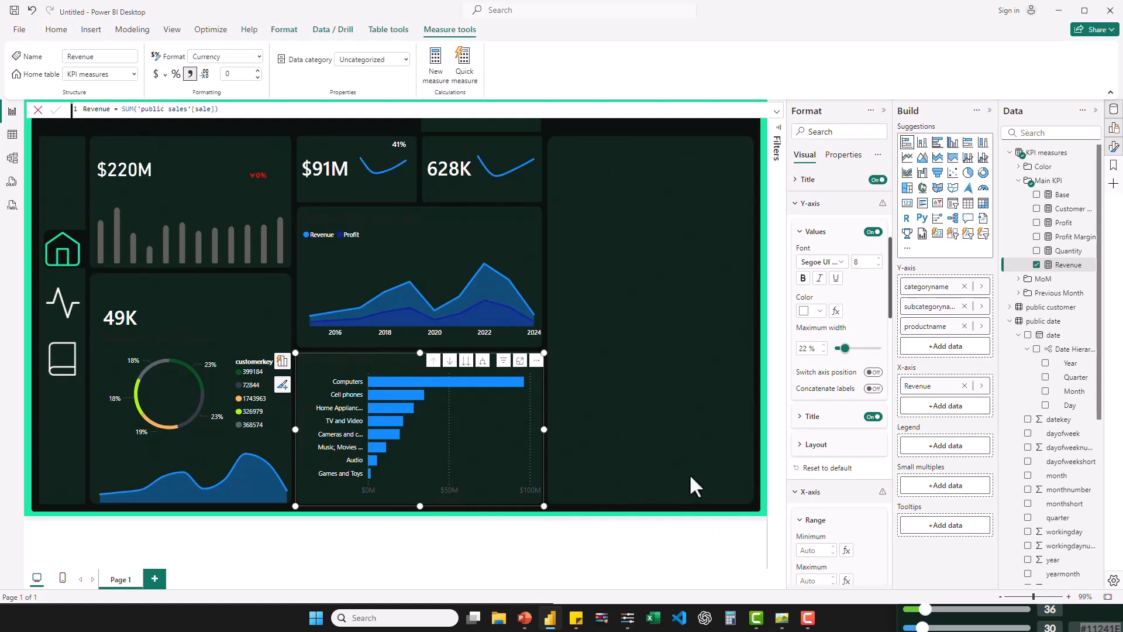
- Turn off the bar chart's x-axis title, x-axis values and vertical gridlines
scroll(808, 476, down, 10)
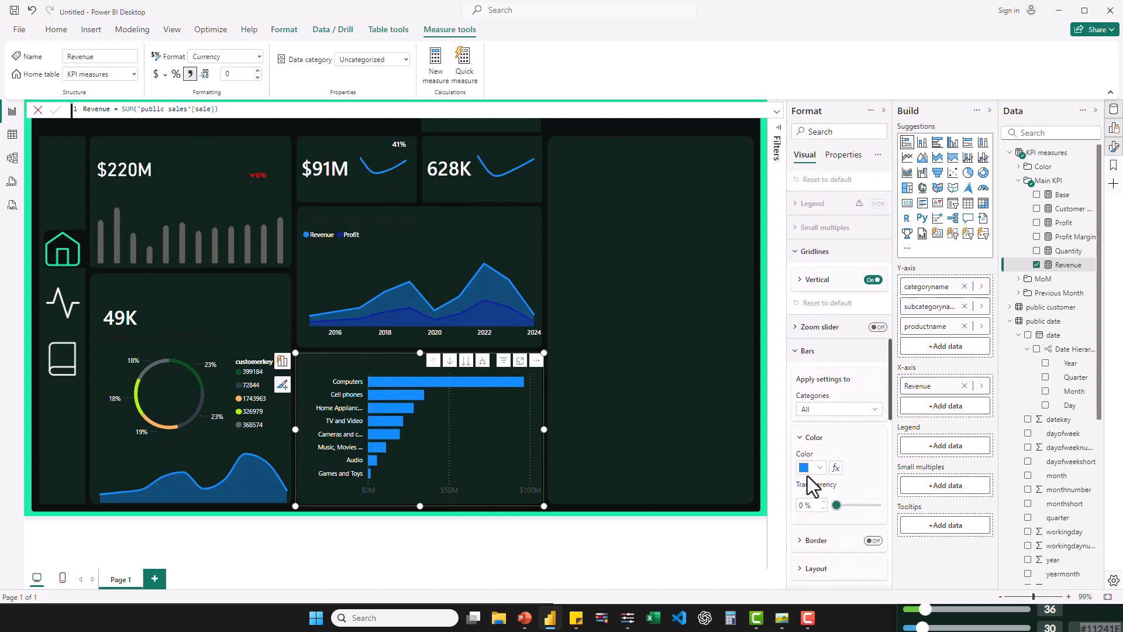
scroll(808, 476, up, 5)
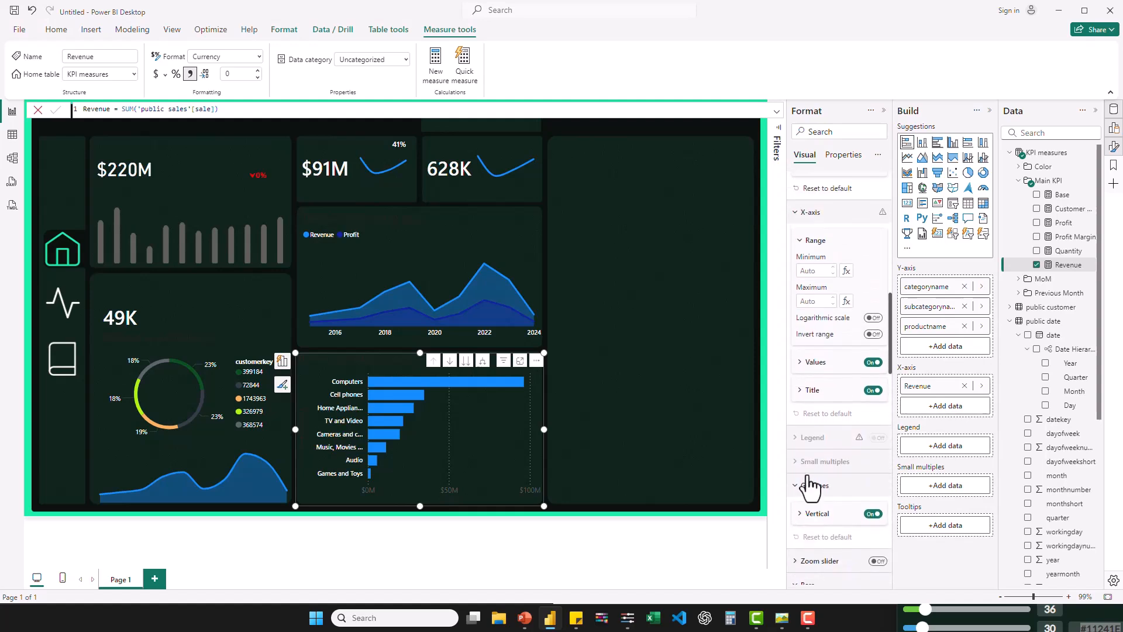
click(872, 400)
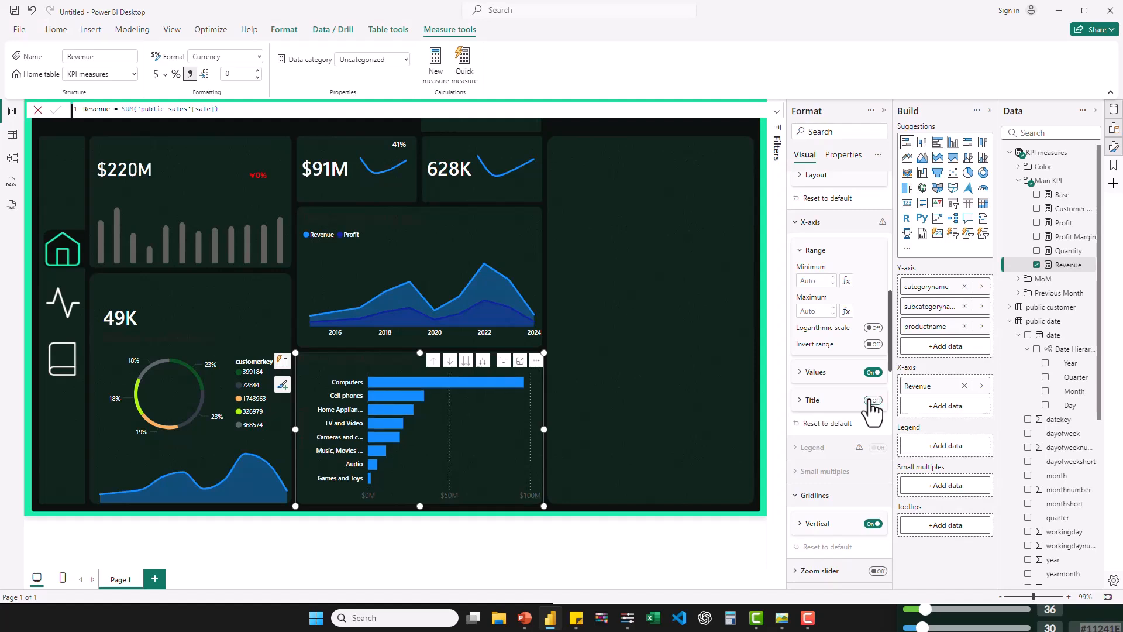
click(873, 372)
click(873, 524)
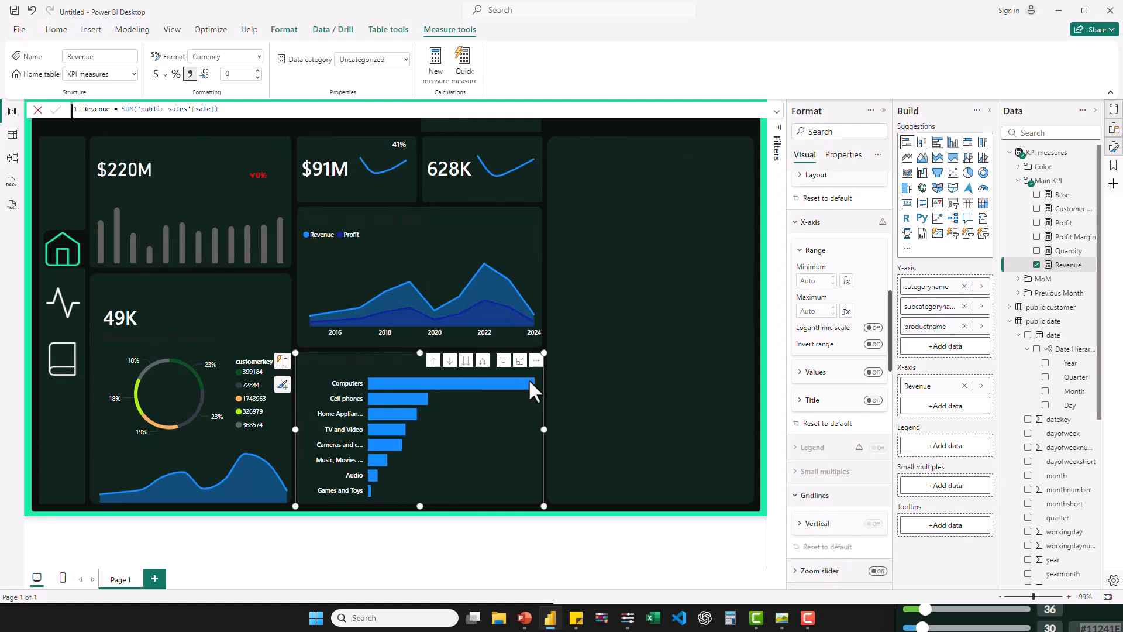
- Check the reference dashboard image contosoYttest.jpg in the photo viewer and turn on the bar chart's data labels
click(780, 619)
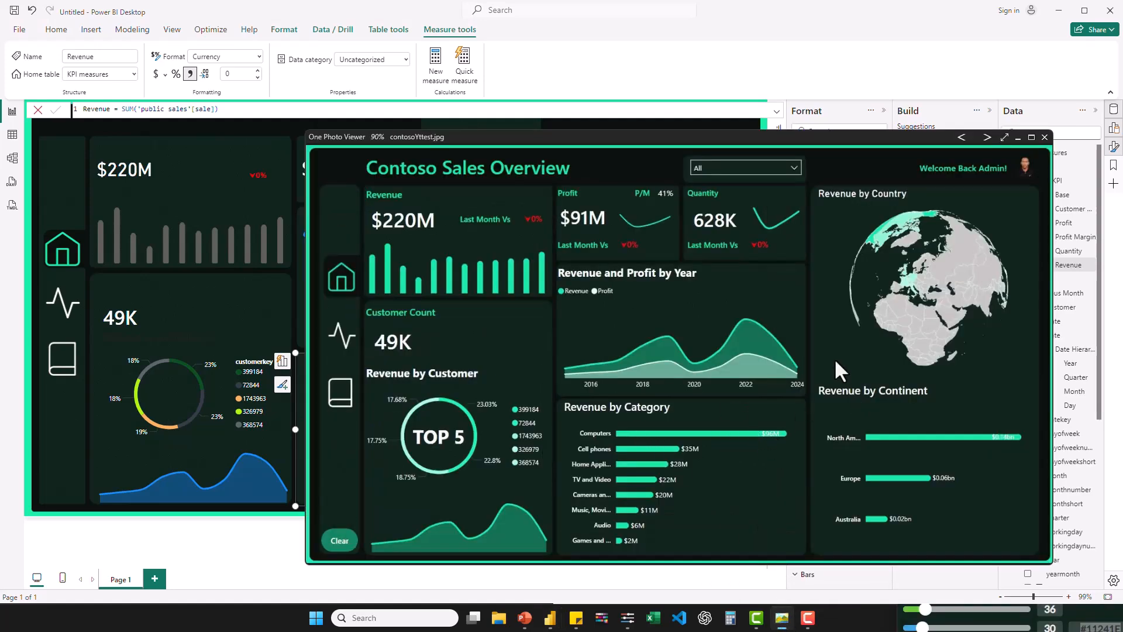
click(1021, 136)
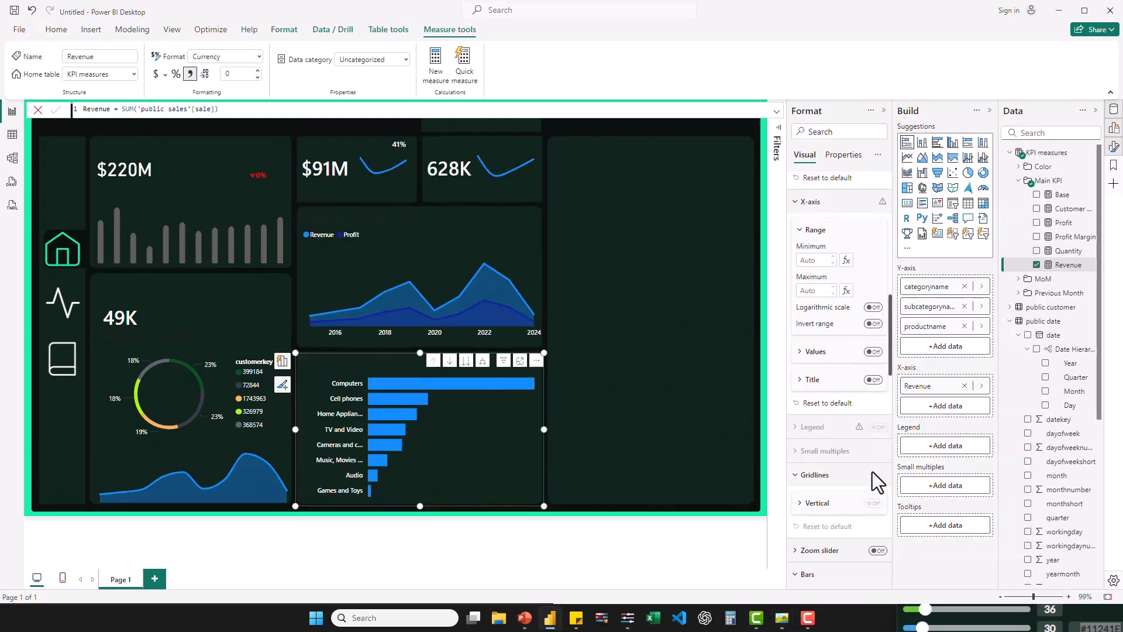
scroll(866, 497, down, 10)
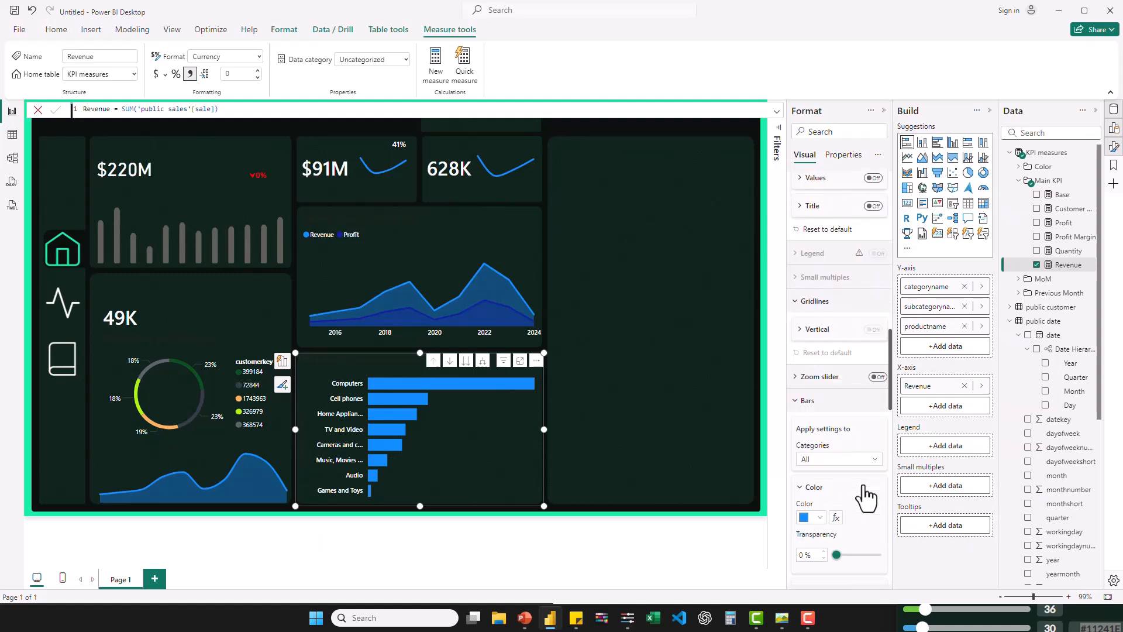
scroll(864, 485, down, 2)
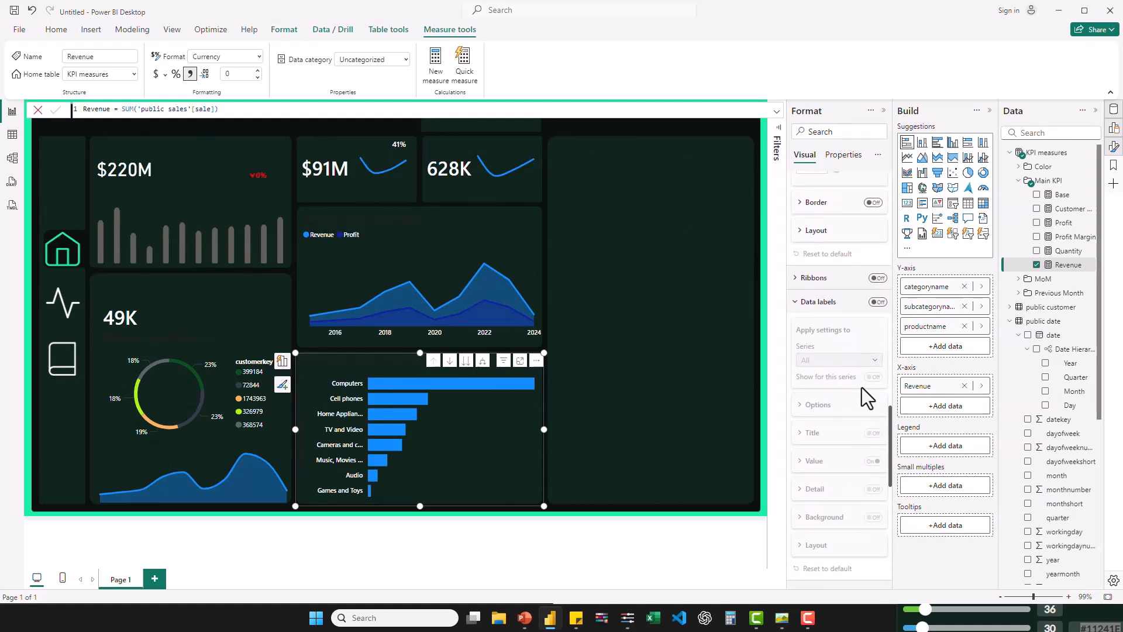
click(878, 302)
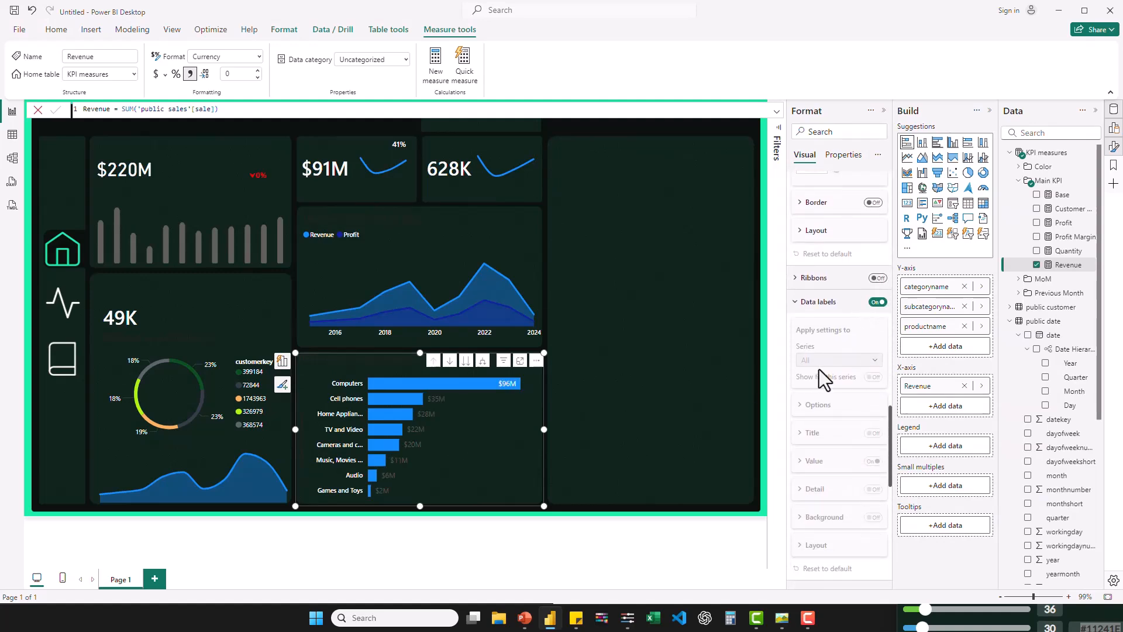
click(796, 303)
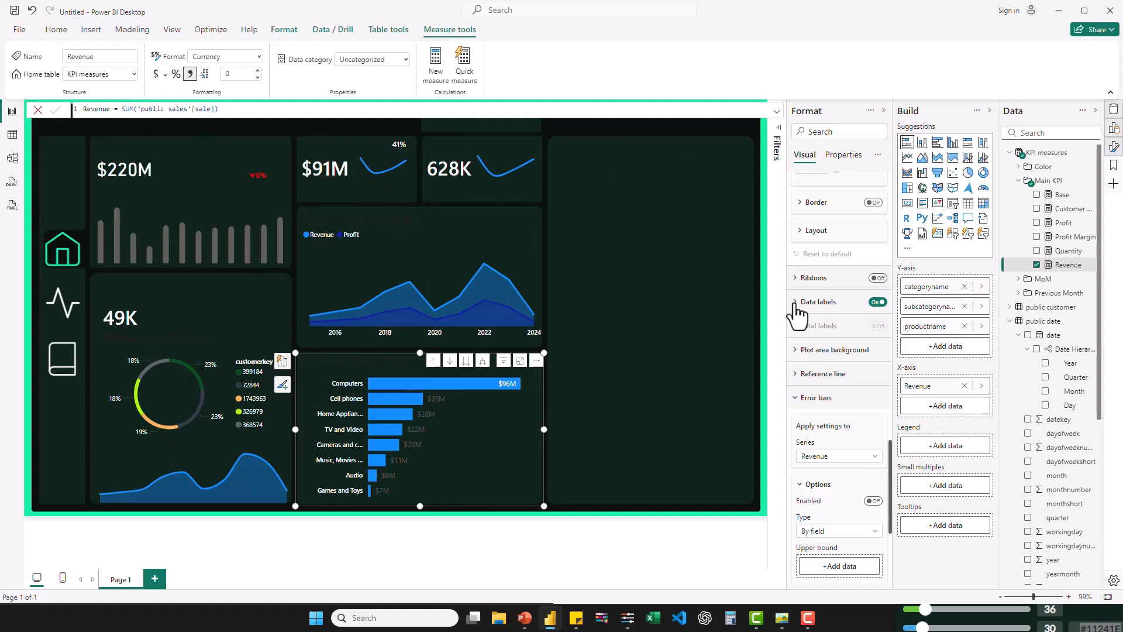
click(796, 302)
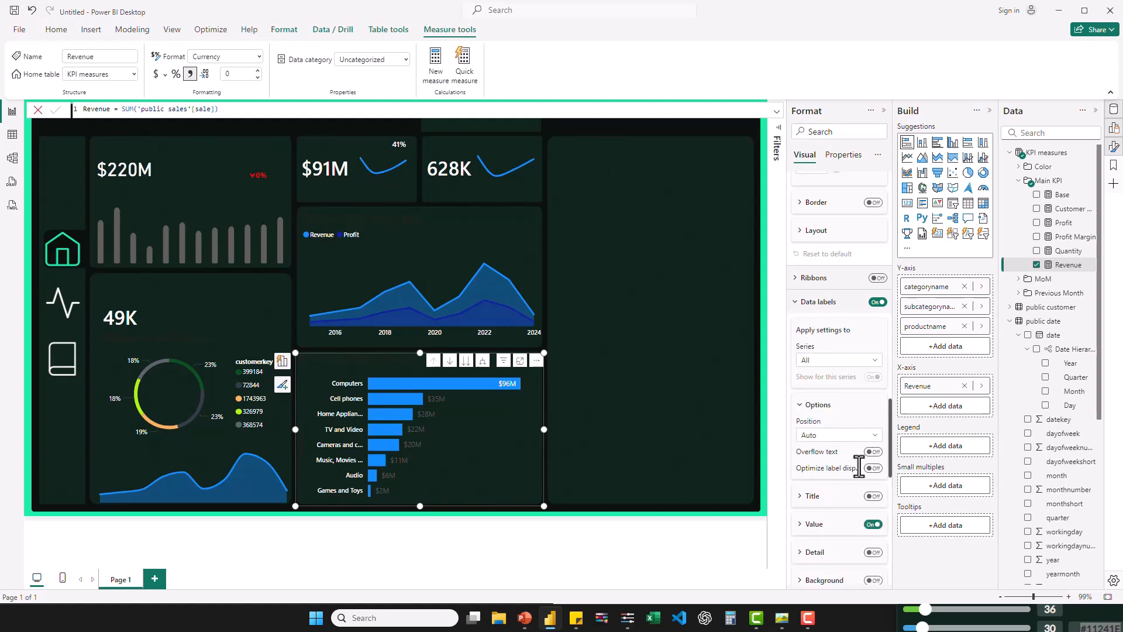
- Format the bar chart's data label values in white Segoe UI Bold, size 8
scroll(861, 473, down, 1)
scroll(862, 474, down, 4)
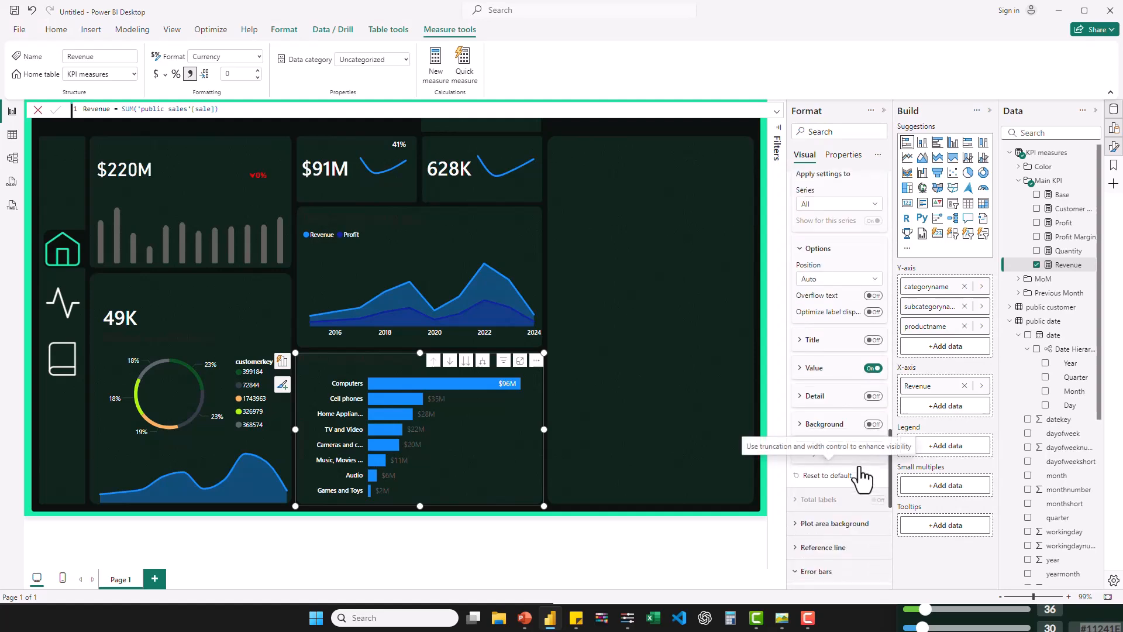
click(800, 364)
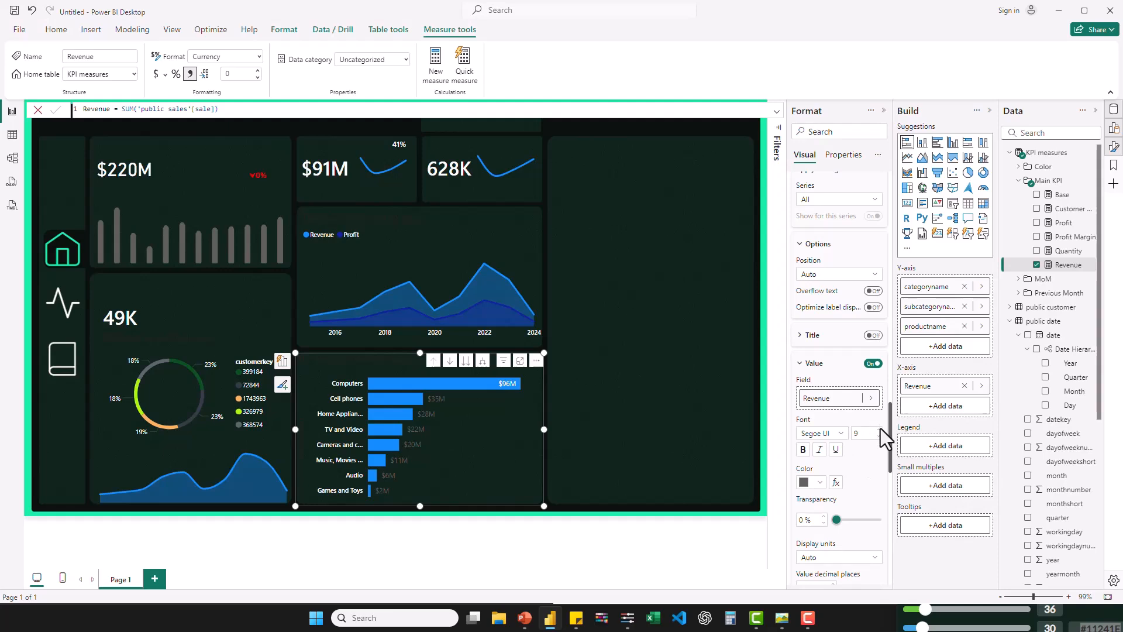
click(842, 434)
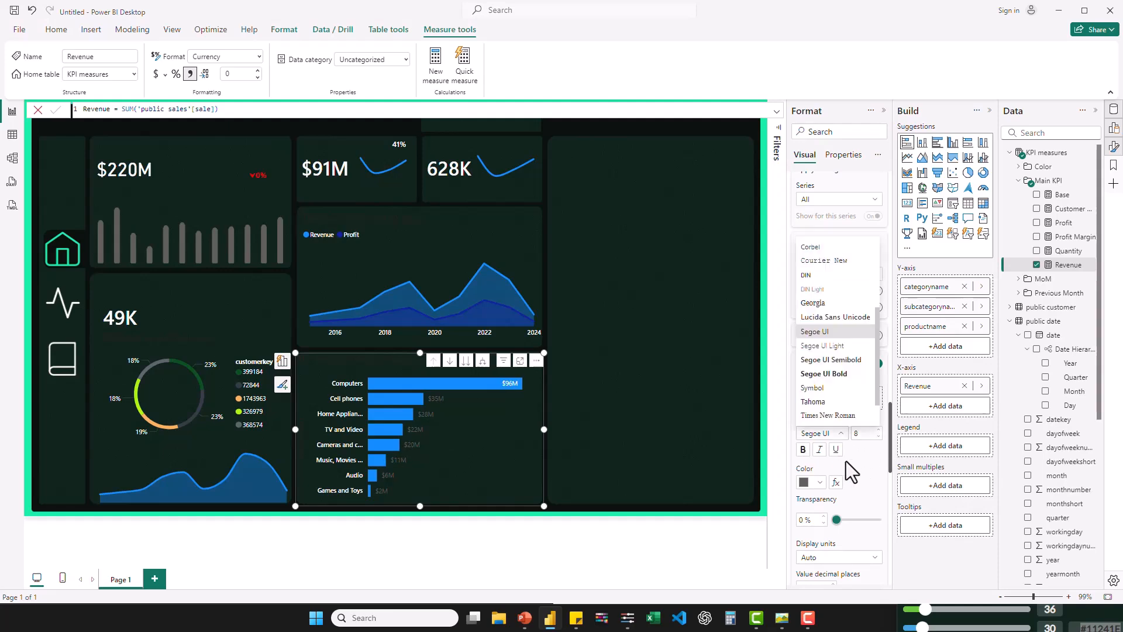
click(830, 374)
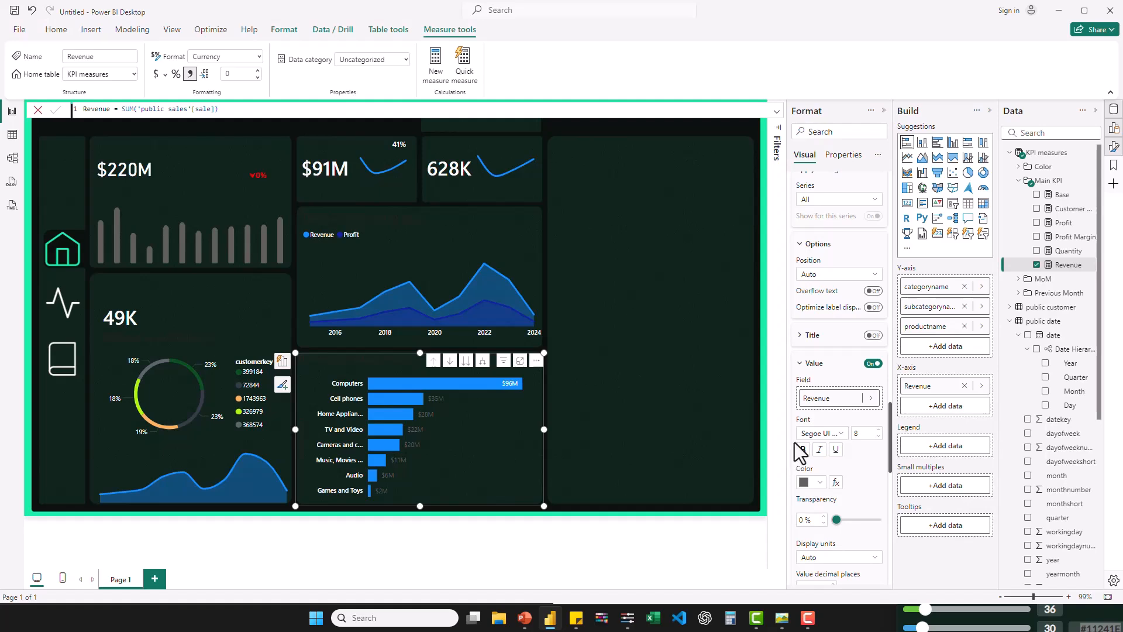
click(818, 482)
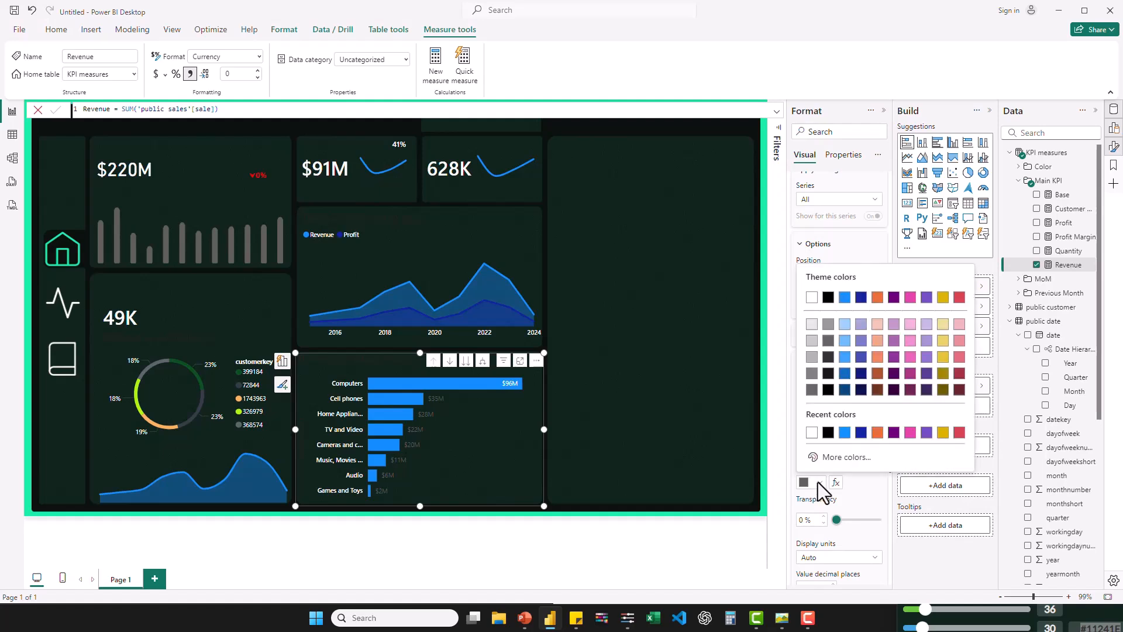
click(812, 433)
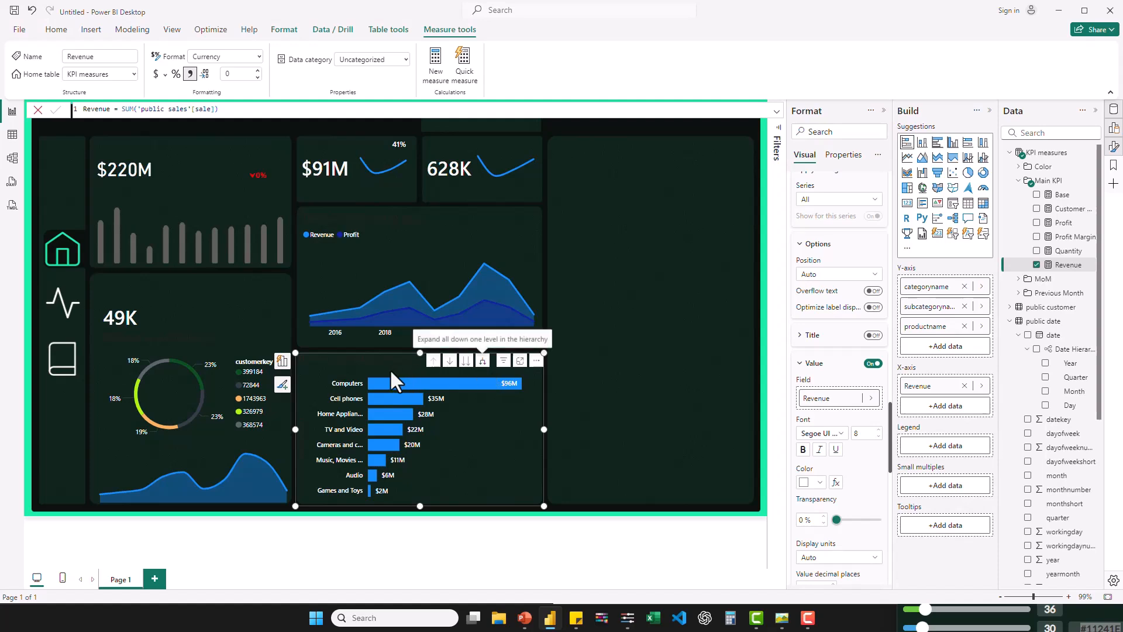
scroll(828, 369, up, 5)
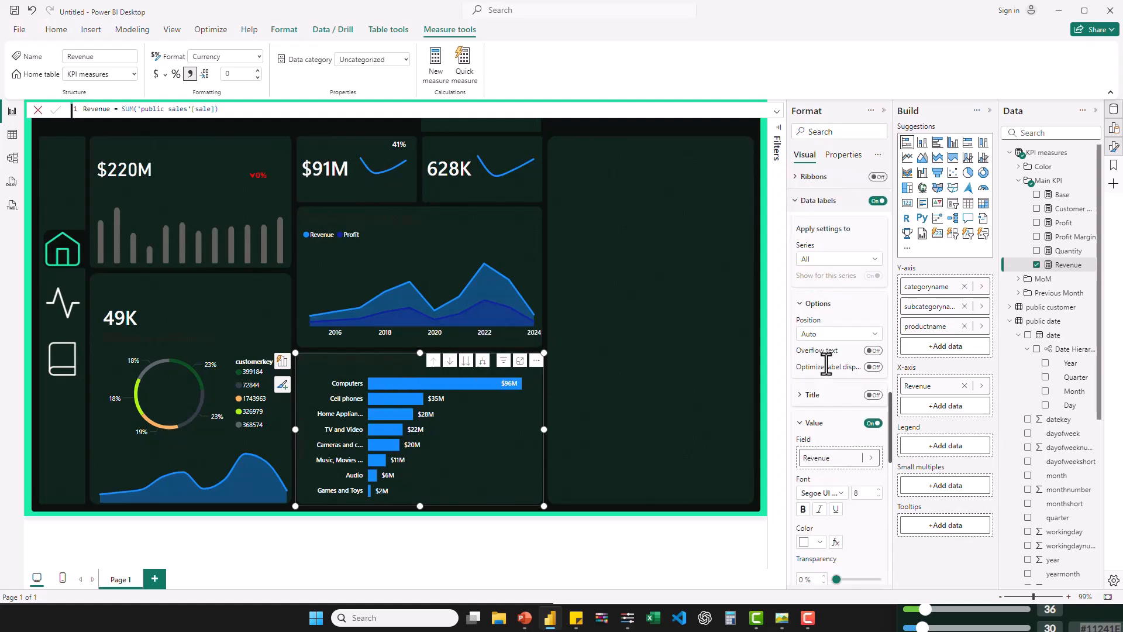
- Set the transparency of the revenue-by-category chart's bars to 100%
scroll(827, 368, up, 1)
scroll(827, 366, down, 2)
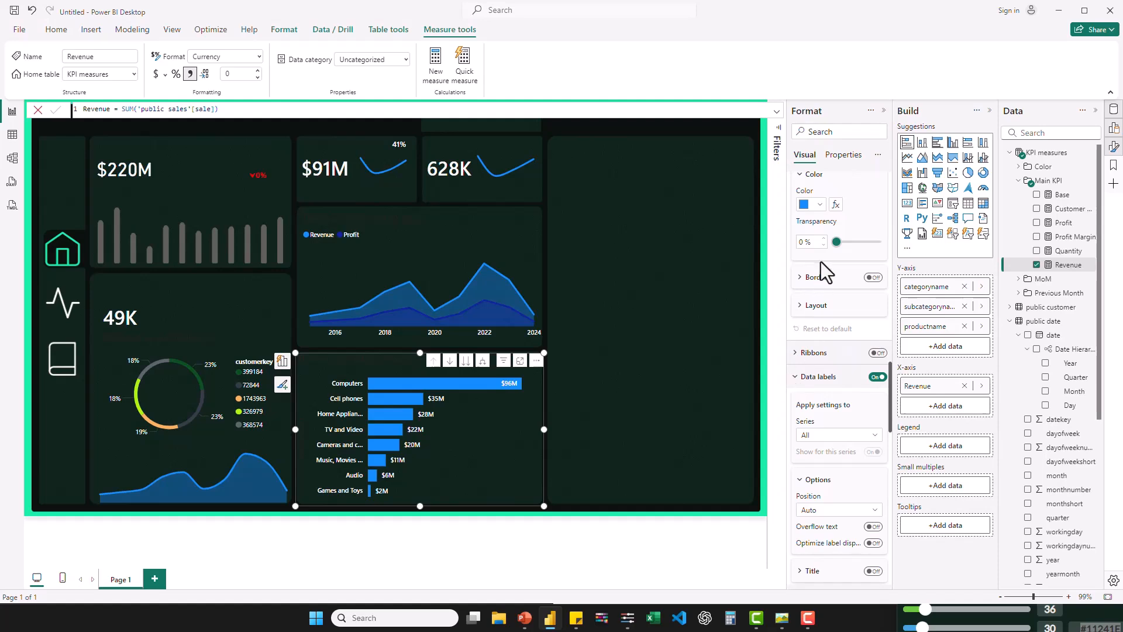
drag(866, 248, 901, 254)
scroll(853, 206, up, 4)
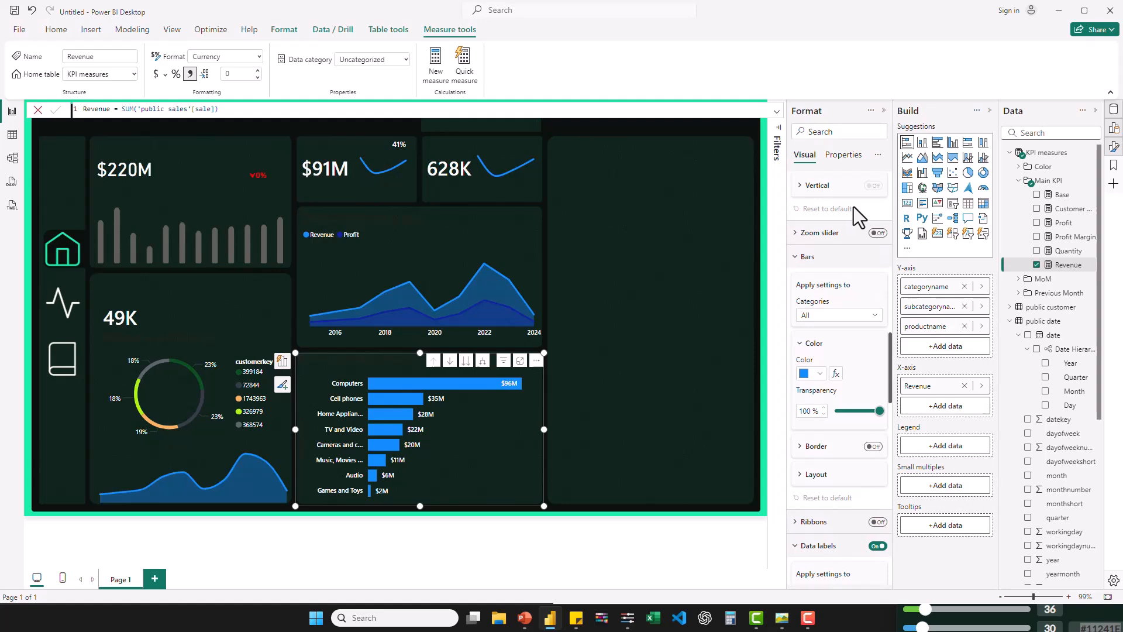
- Enable error bars on the category bar chart, with the Base measure as lower bound and the Revenue measure as upper bound
scroll(855, 206, down, 10)
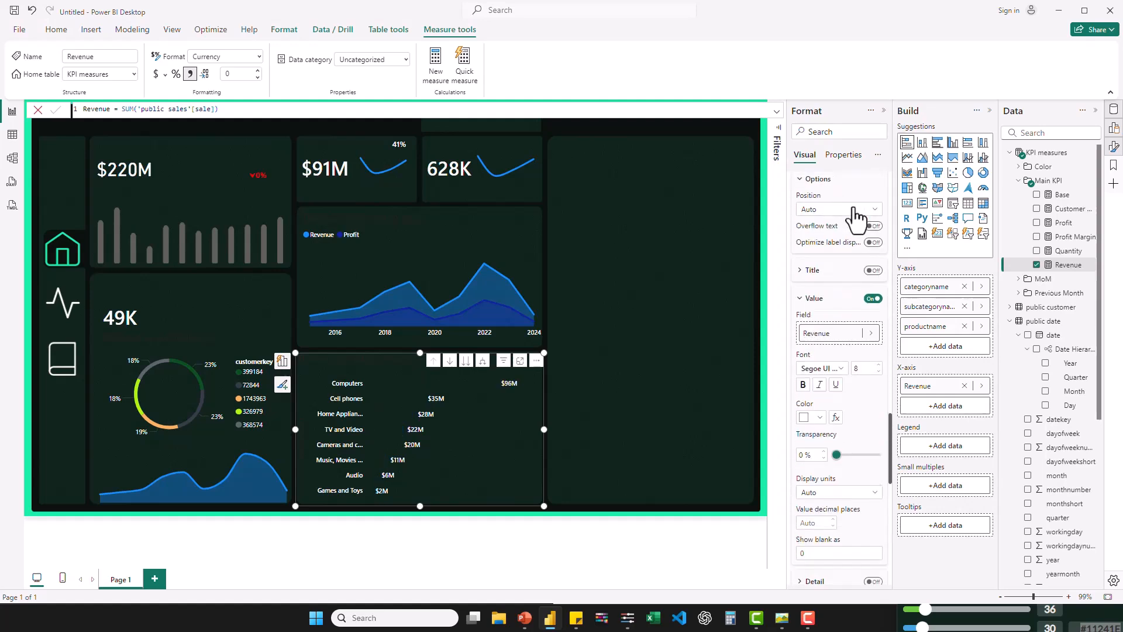
scroll(855, 206, down, 10)
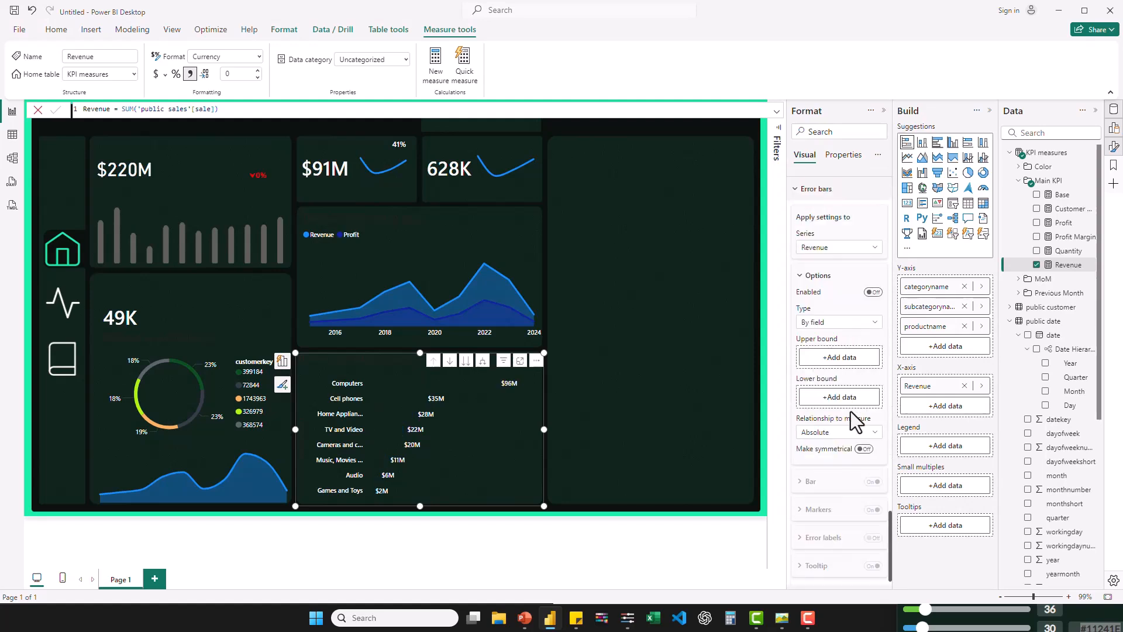
scroll(851, 417, down, 1)
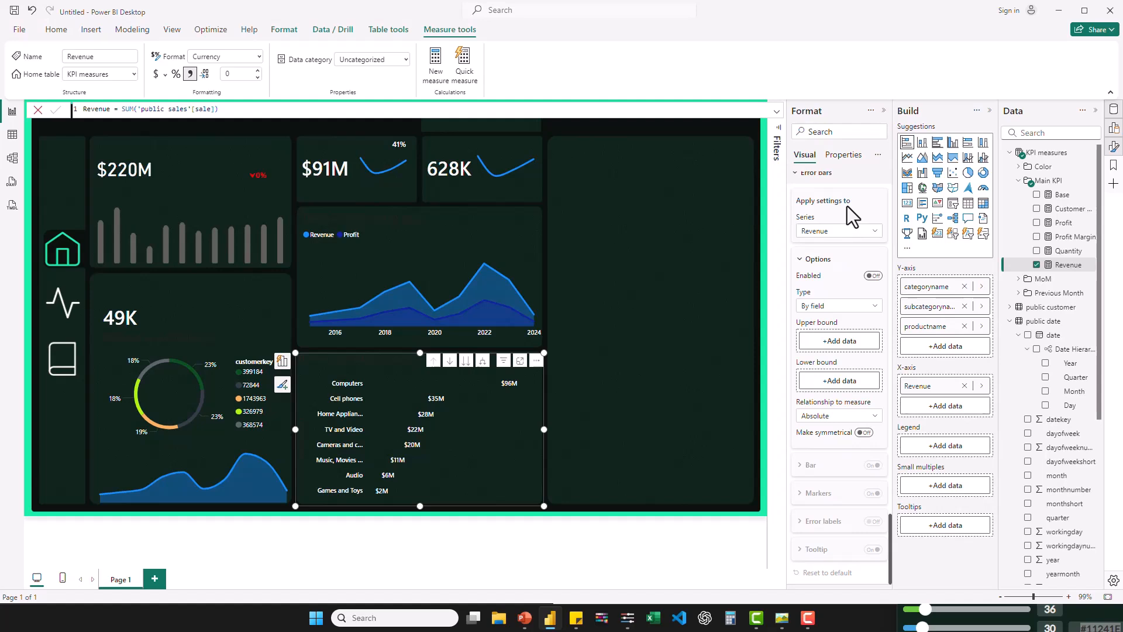
scroll(847, 206, up, 3)
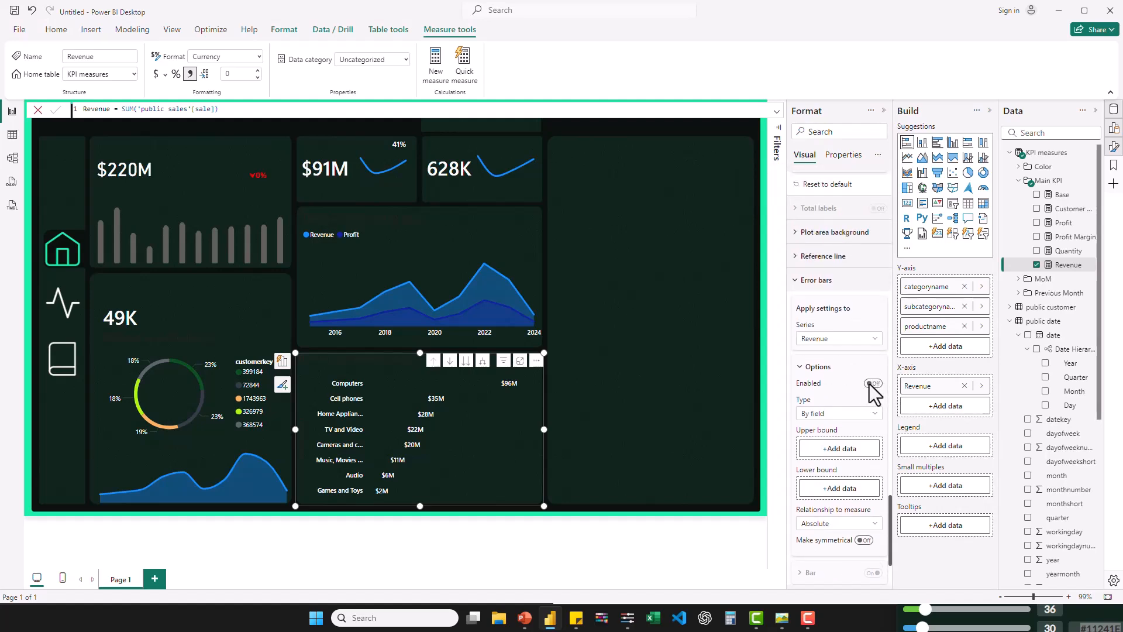
click(879, 385)
scroll(836, 406, up, 2)
scroll(836, 406, down, 2)
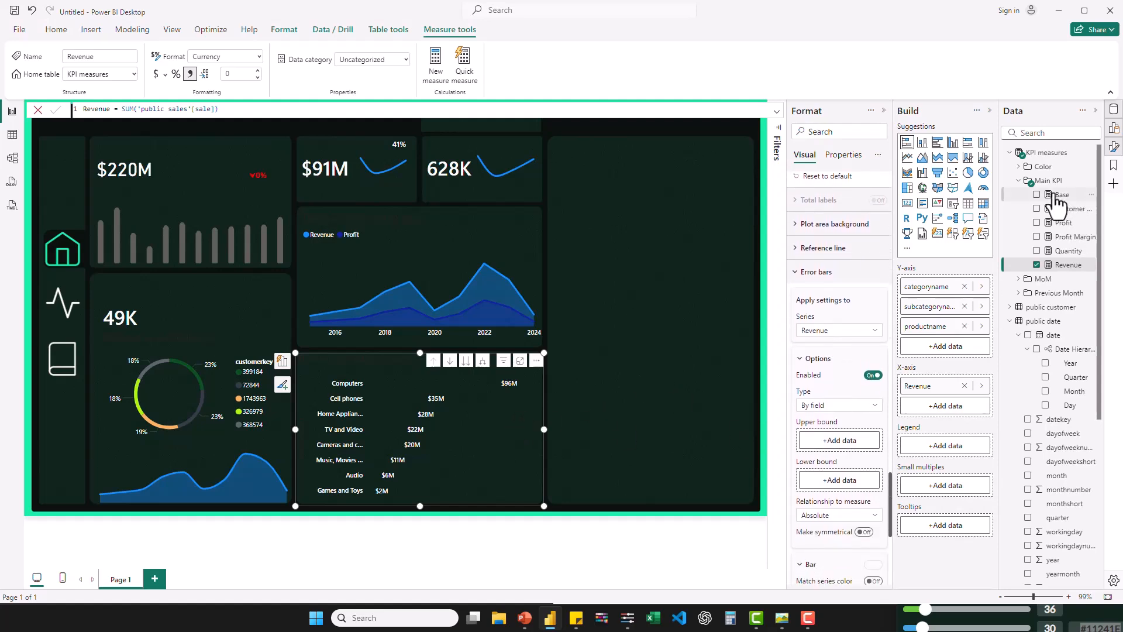
drag(893, 362, 838, 481)
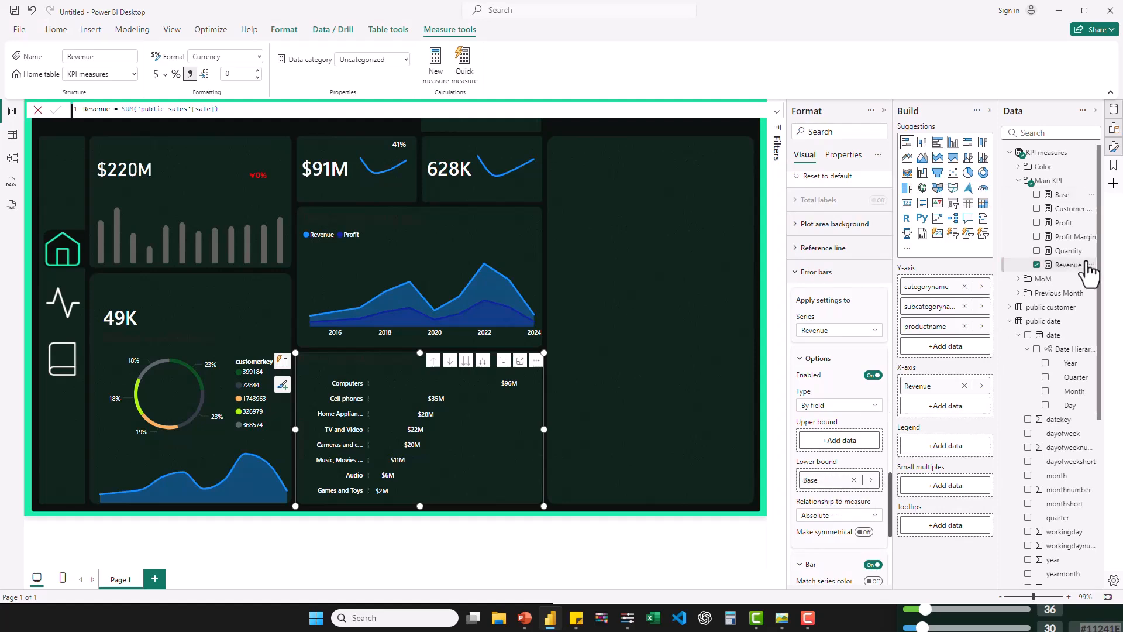
drag(1078, 271, 872, 440)
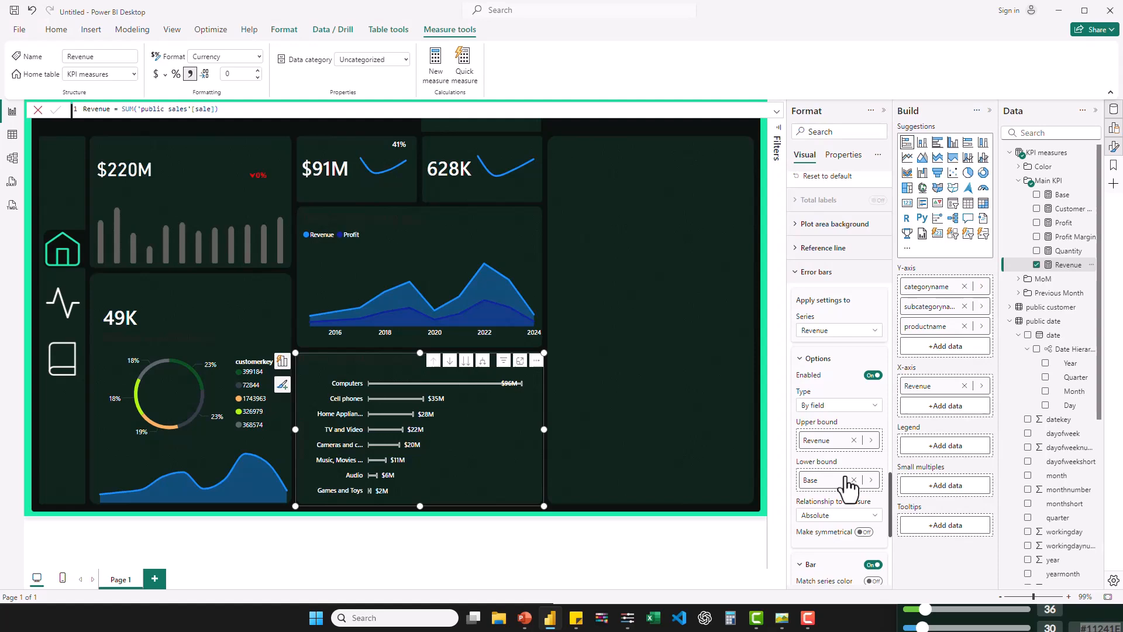
- Style the category chart's error bars with width 10, border size 0 px and round markers
scroll(847, 483, down, 3)
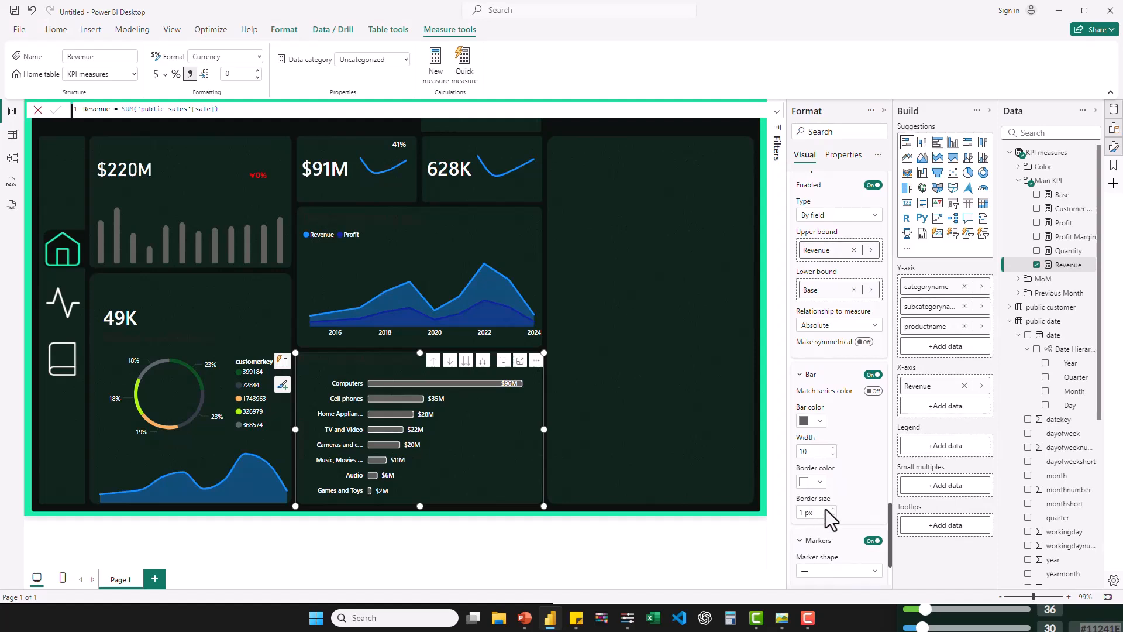
scroll(837, 515, down, 2)
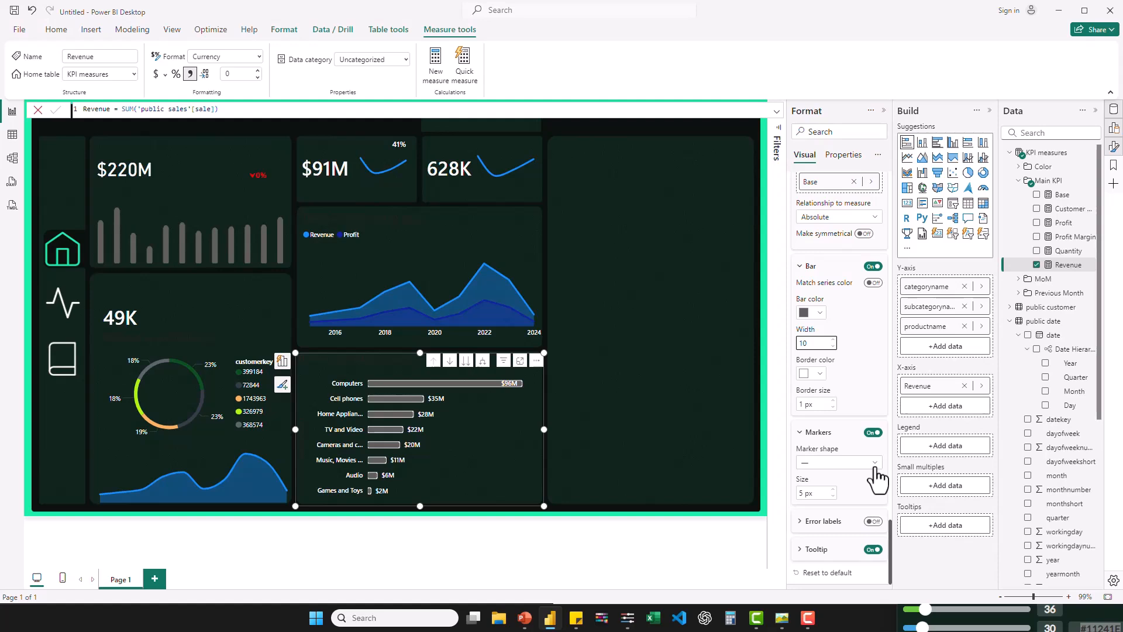
click(874, 465)
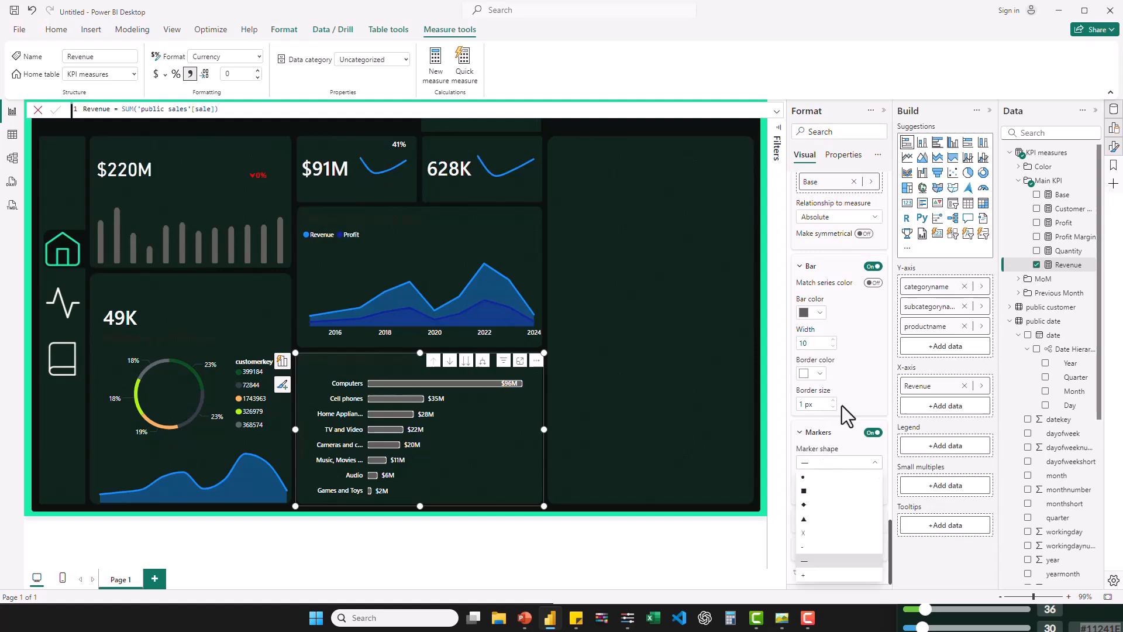
click(804, 478)
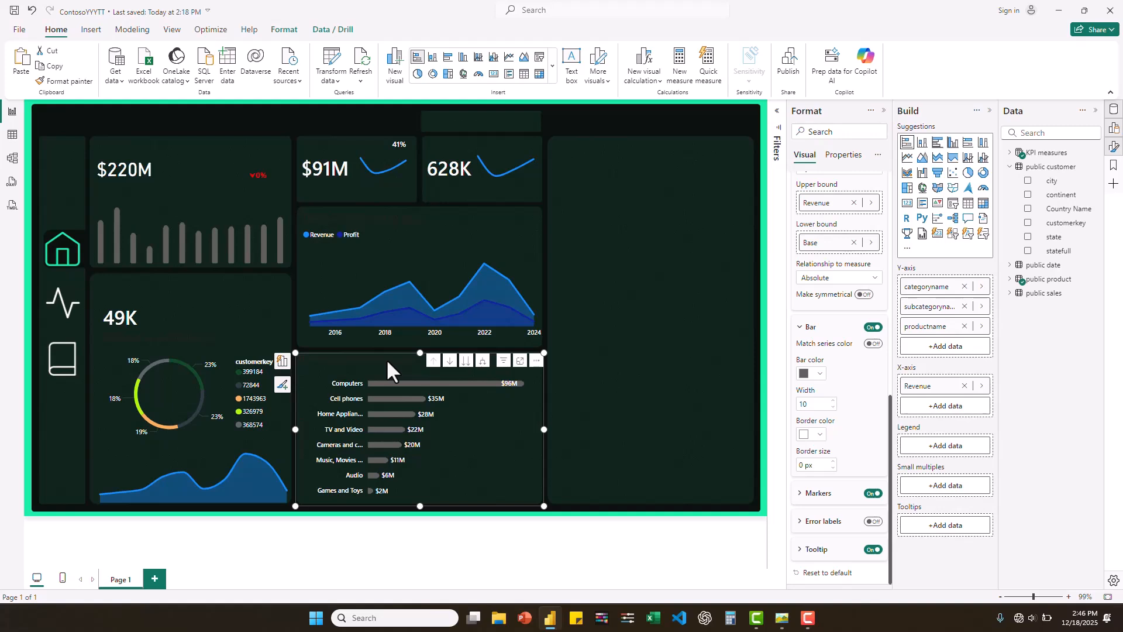
- Place a copy of the category bar chart in the empty card beside the original and narrow it to fit
drag(386, 359, 392, 365)
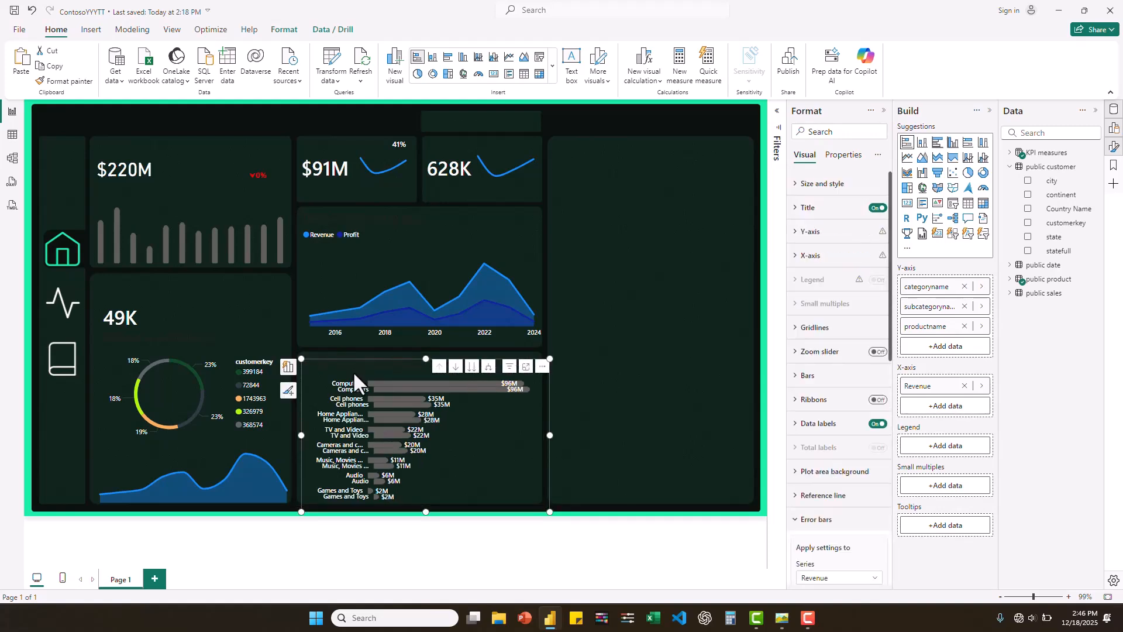
drag(352, 371, 584, 368)
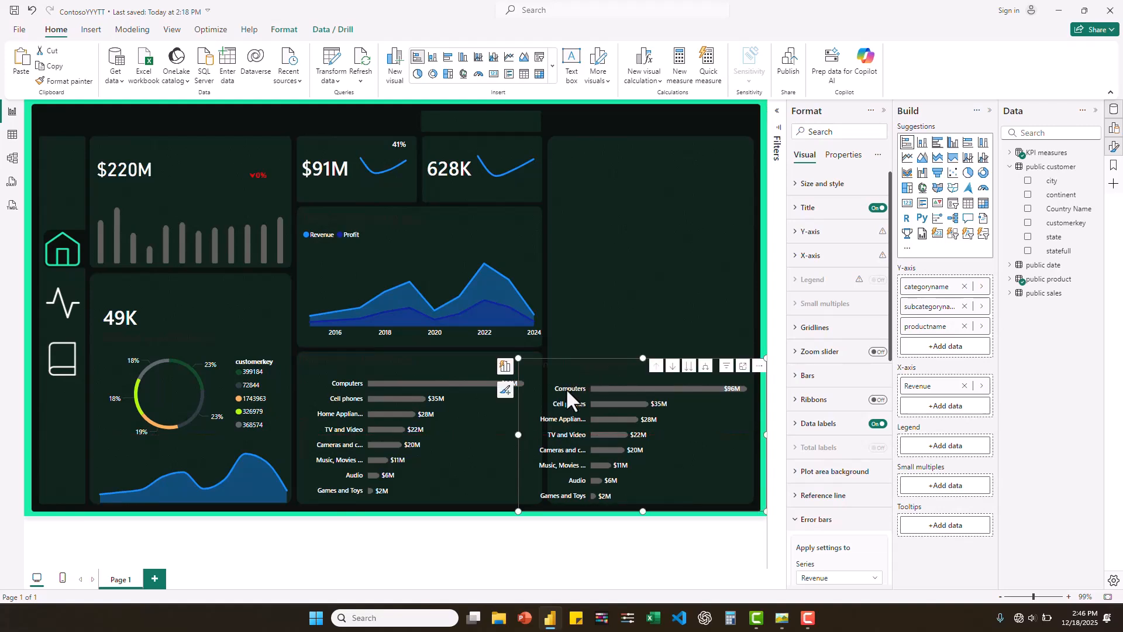
drag(555, 426, 557, 424)
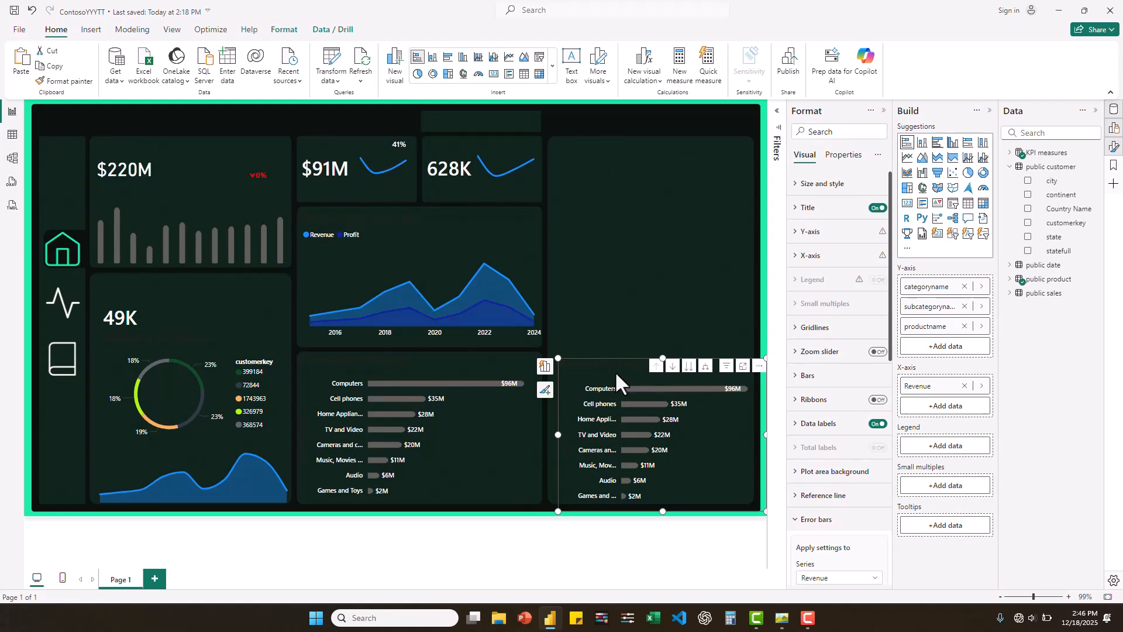
drag(613, 364, 614, 371)
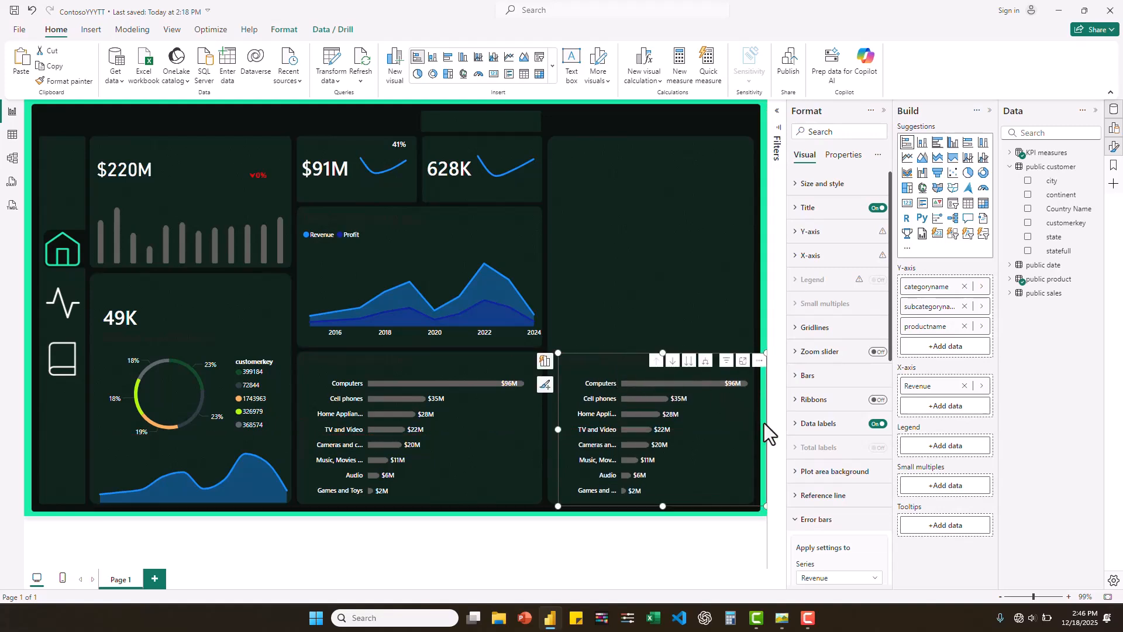
drag(765, 429, 758, 428)
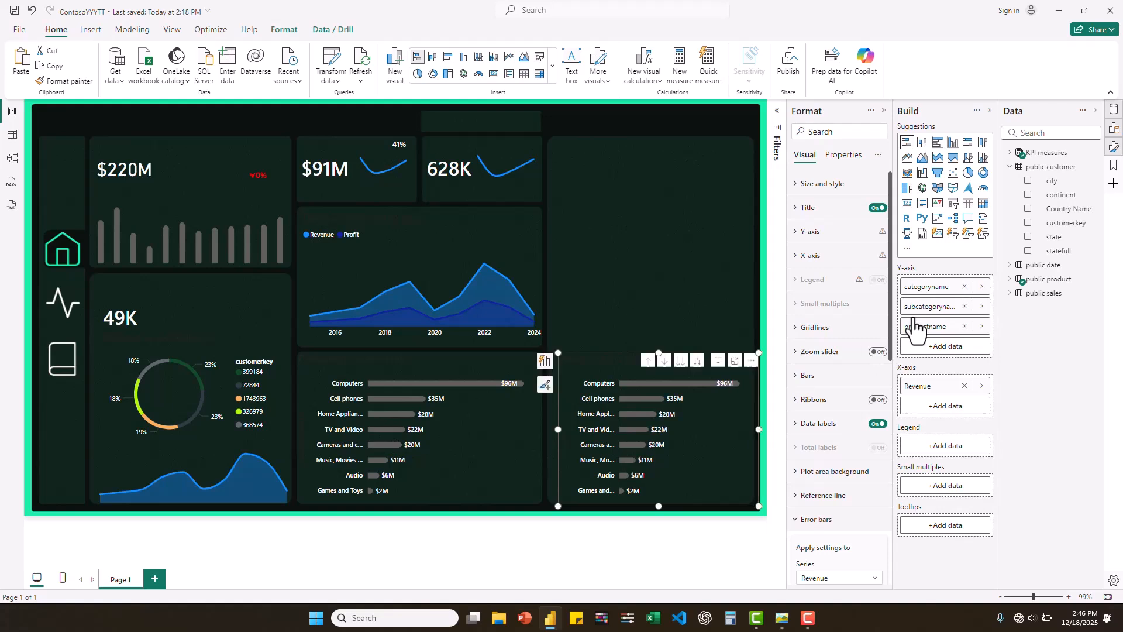
- Remove categoryname, subcategoryname and productname from the copied bar chart's y-axis
click(965, 286)
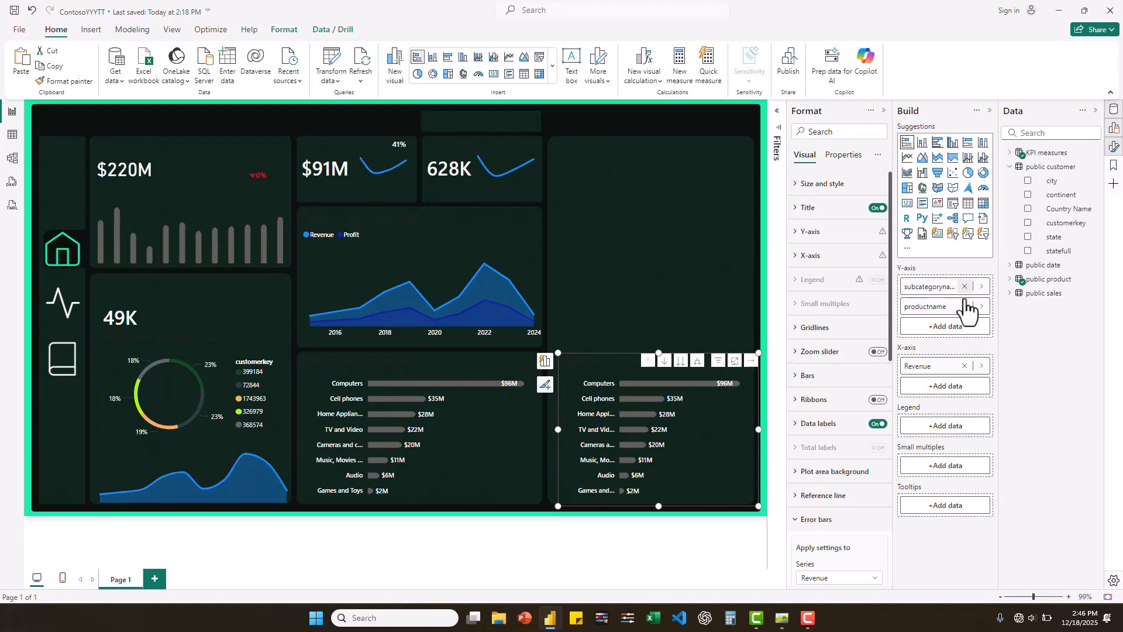
click(964, 286)
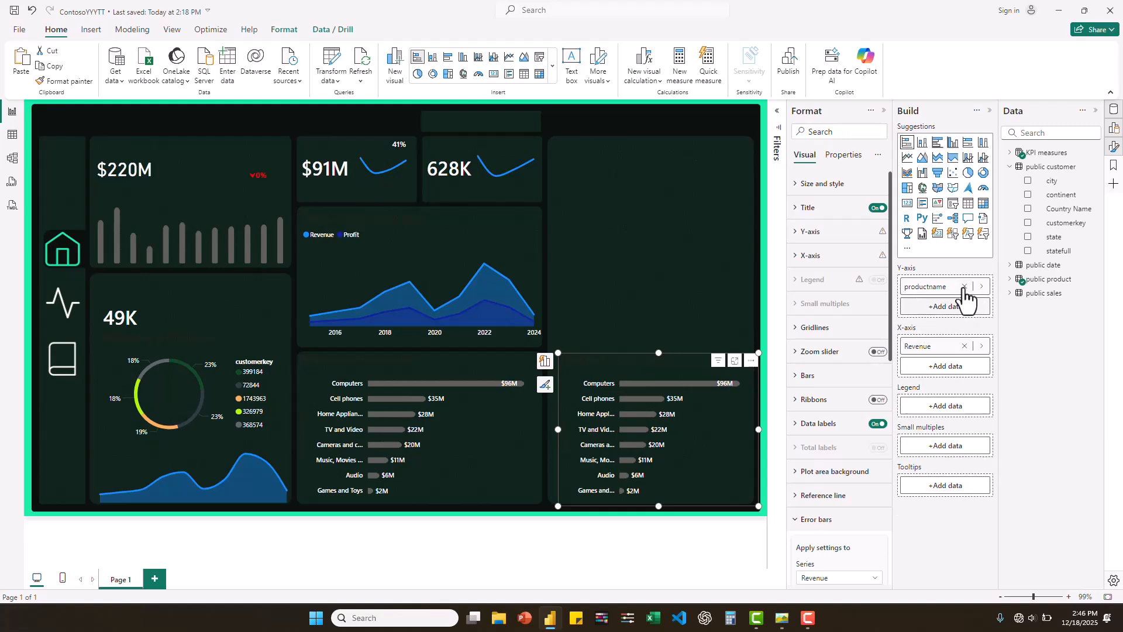
click(965, 287)
- Build the copied chart's y-axis hierarchy from the public customer fields continent, Country Name, statefull and city
click(1012, 167)
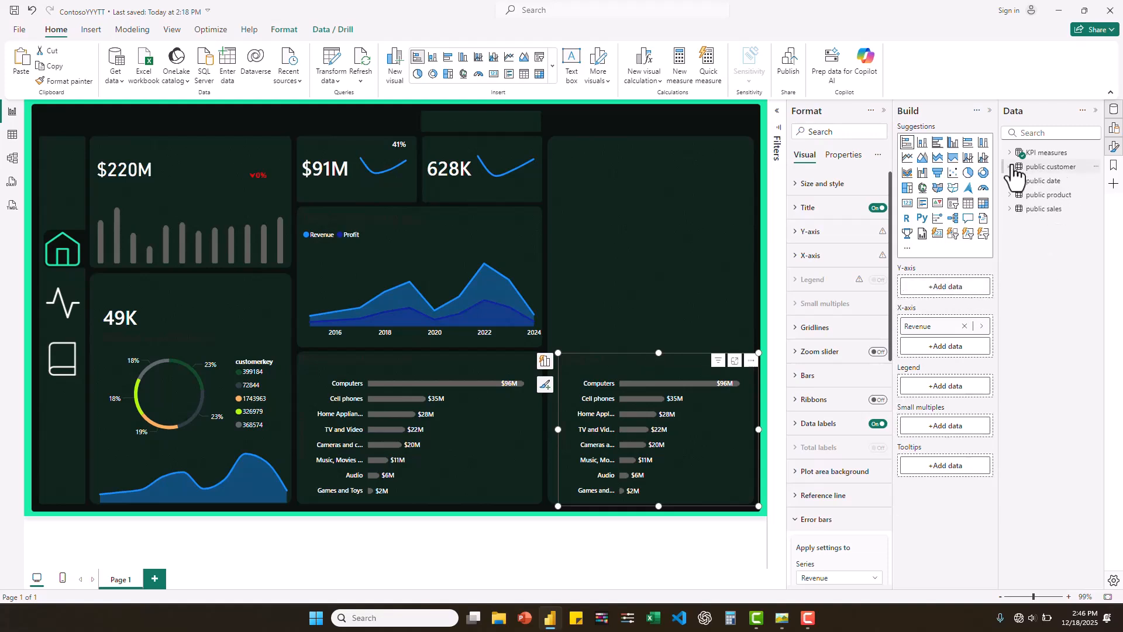
click(1018, 167)
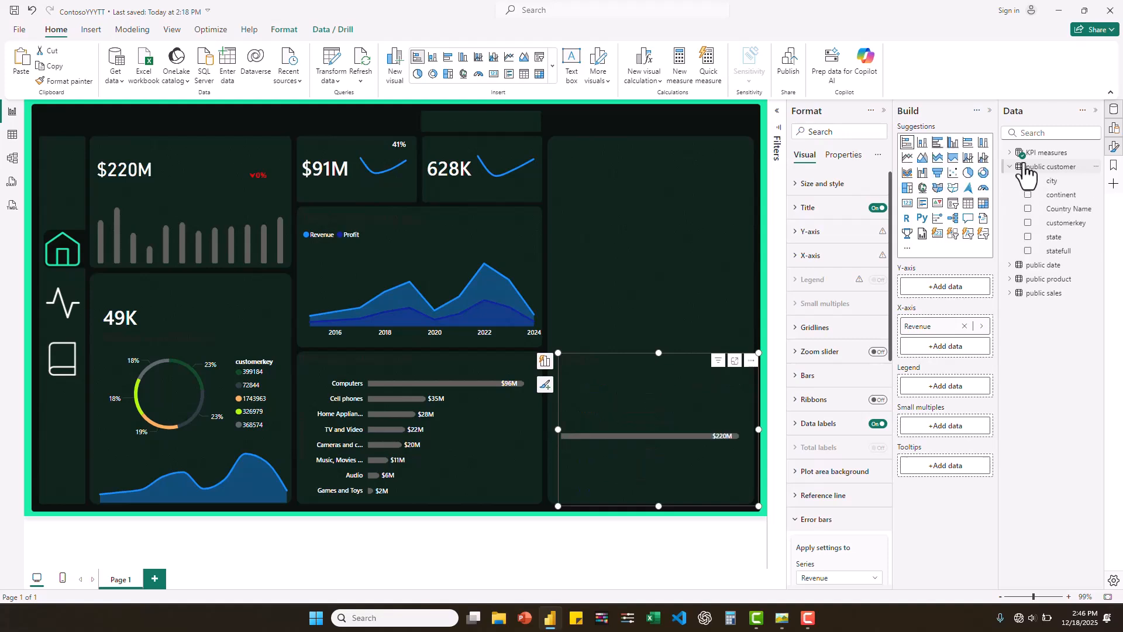
drag(1064, 197, 968, 284)
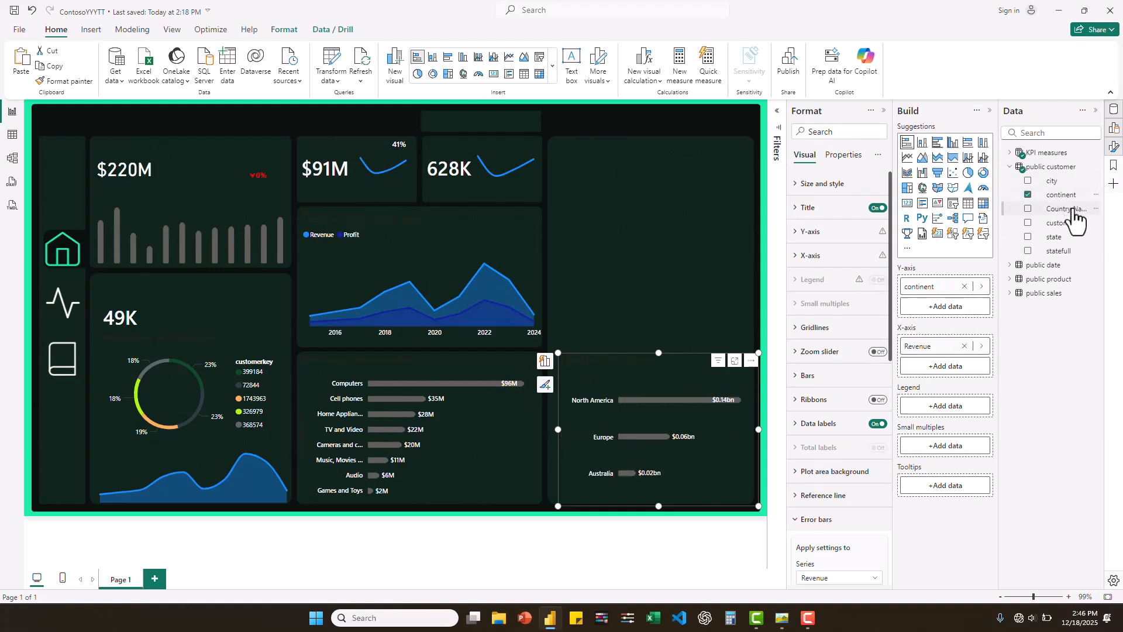
drag(1071, 217, 949, 301)
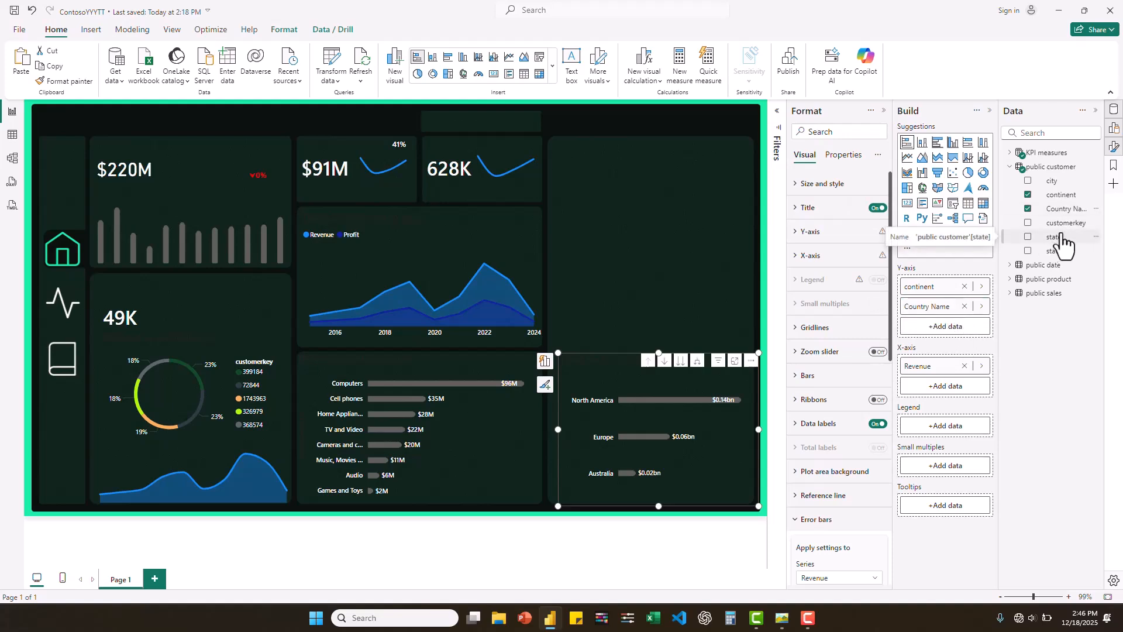
drag(1060, 250, 951, 316)
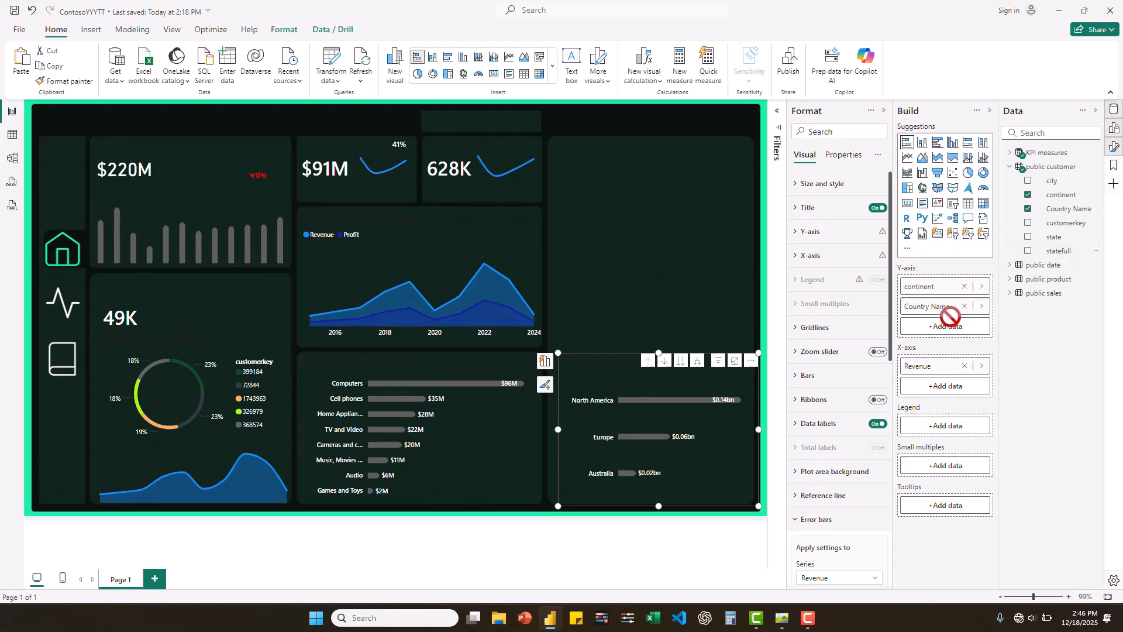
drag(1062, 252, 959, 334)
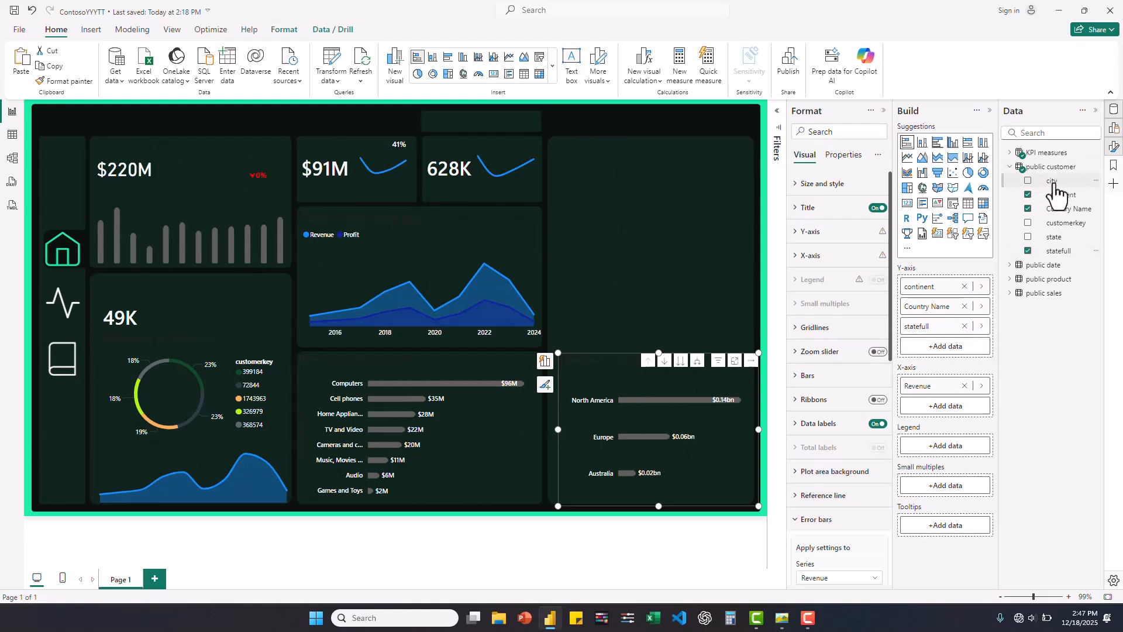
drag(1053, 183, 948, 344)
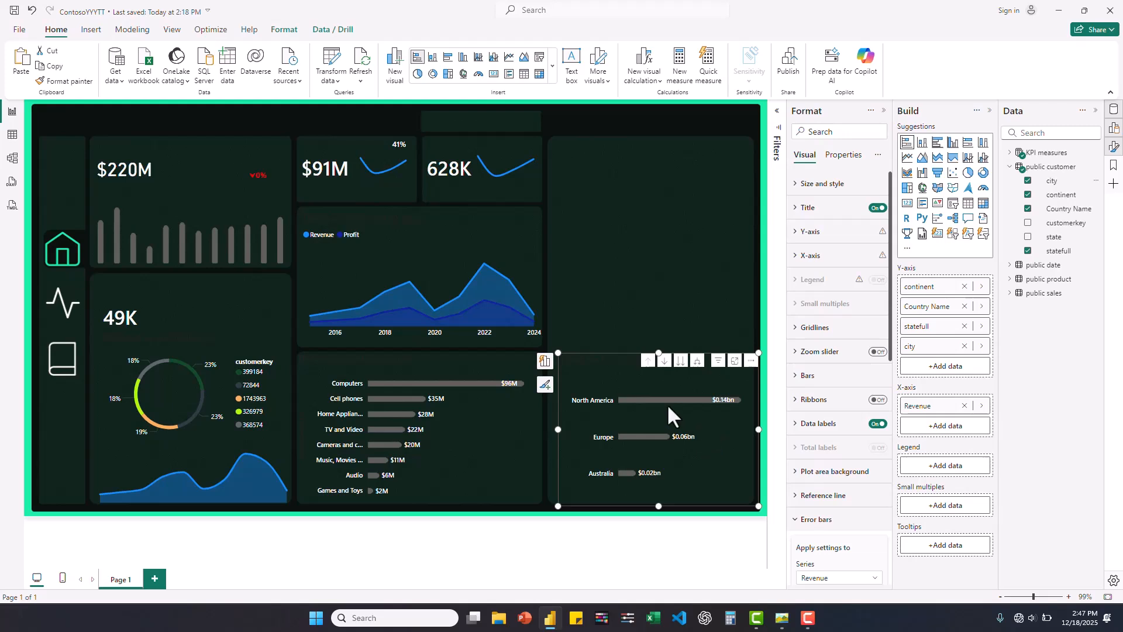
- Turn on drill-down in the continent bar chart, test it through North America, United States and California, and return to the continent level
click(648, 400)
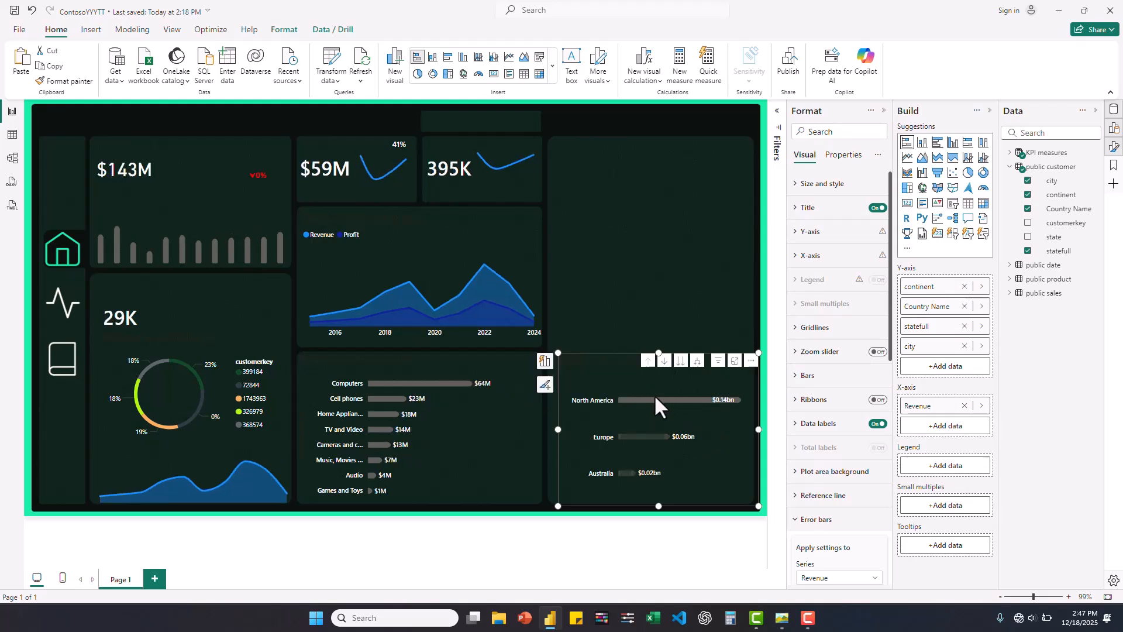
click(654, 396)
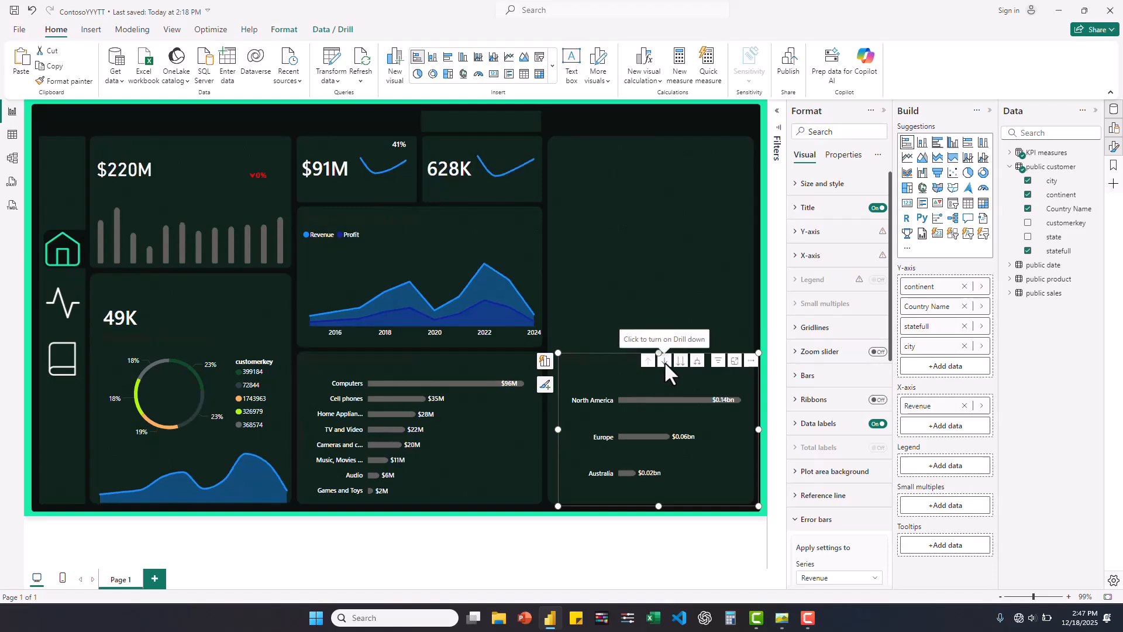
click(665, 361)
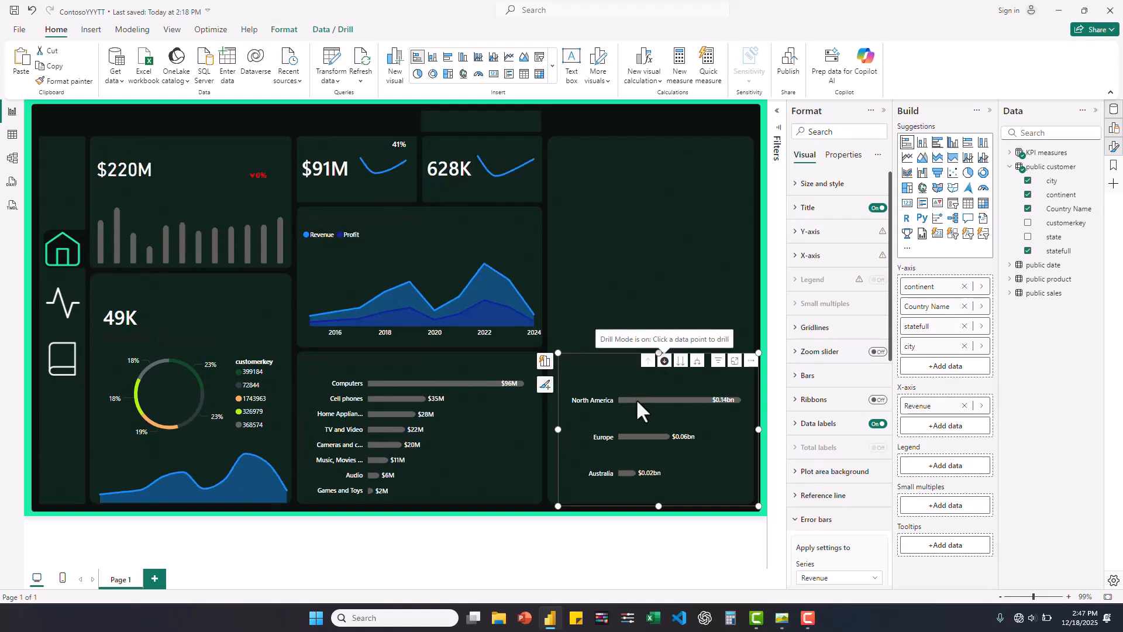
mouse_move(647, 404)
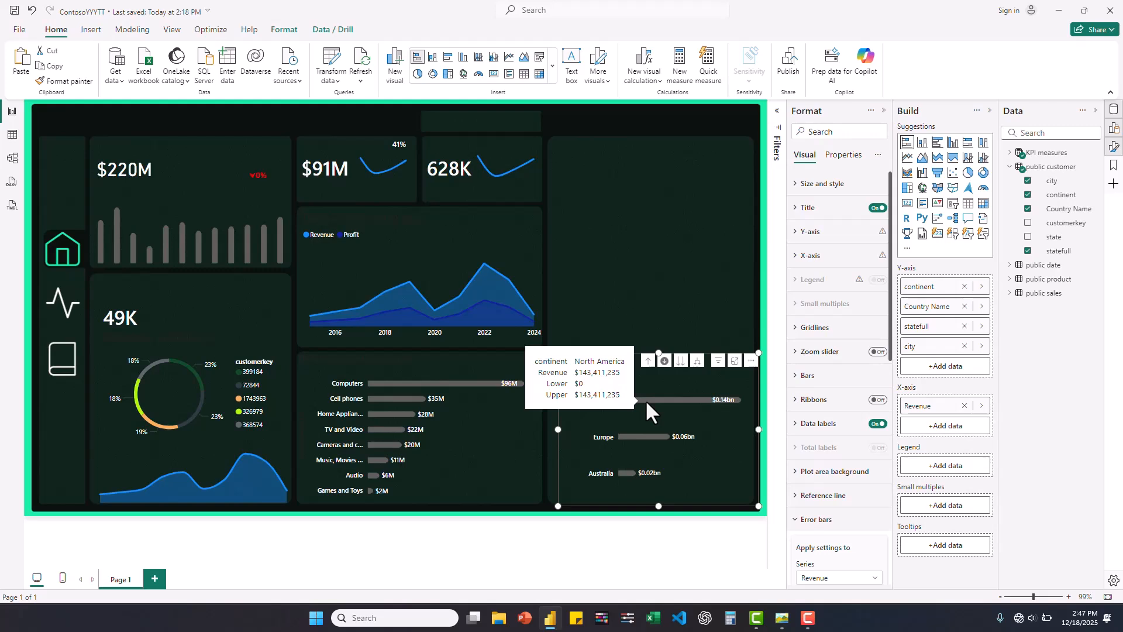
click(647, 403)
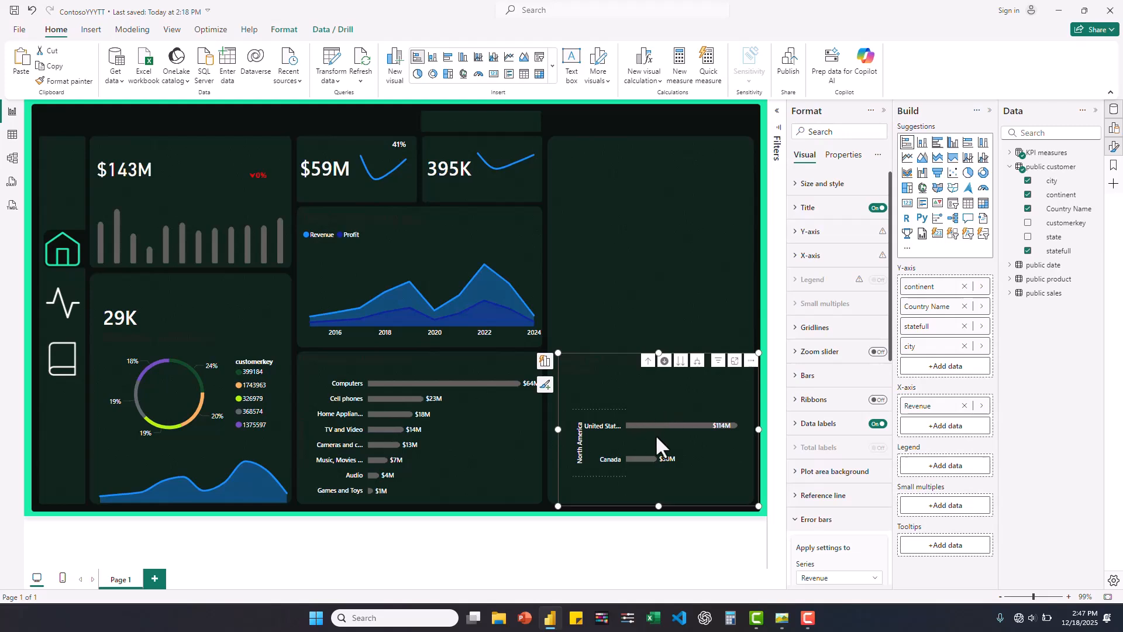
click(682, 424)
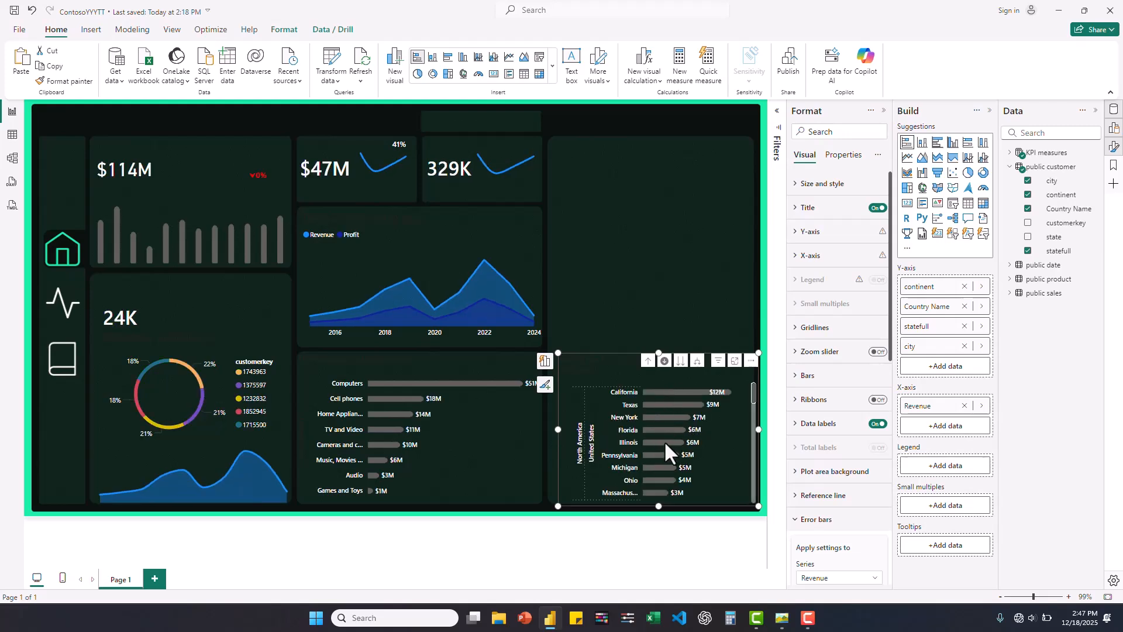
click(667, 392)
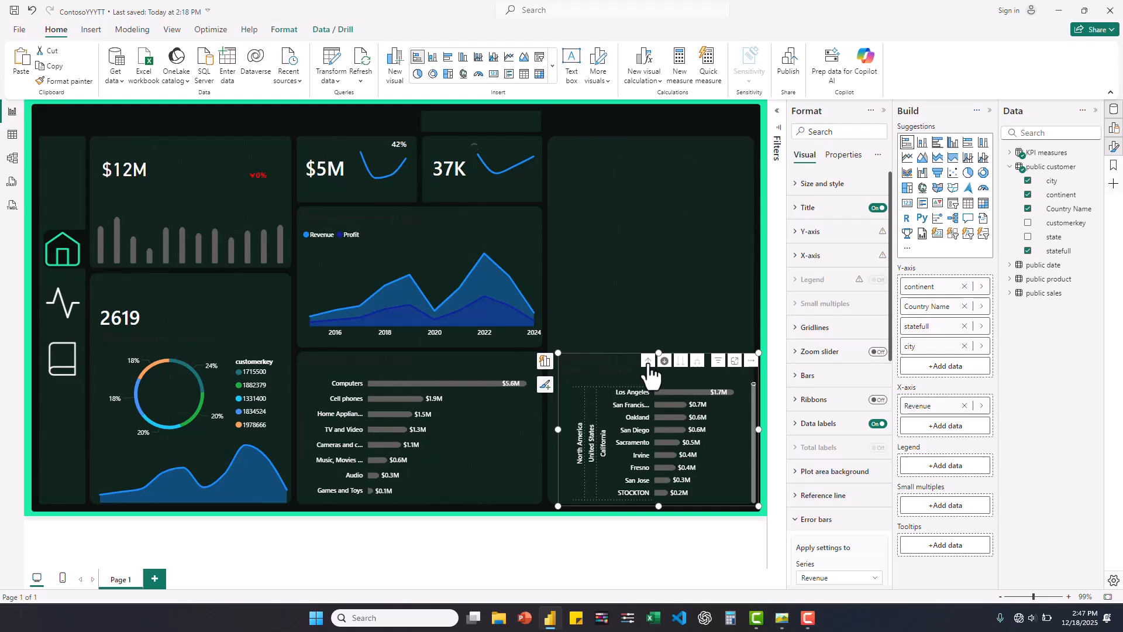
click(648, 364)
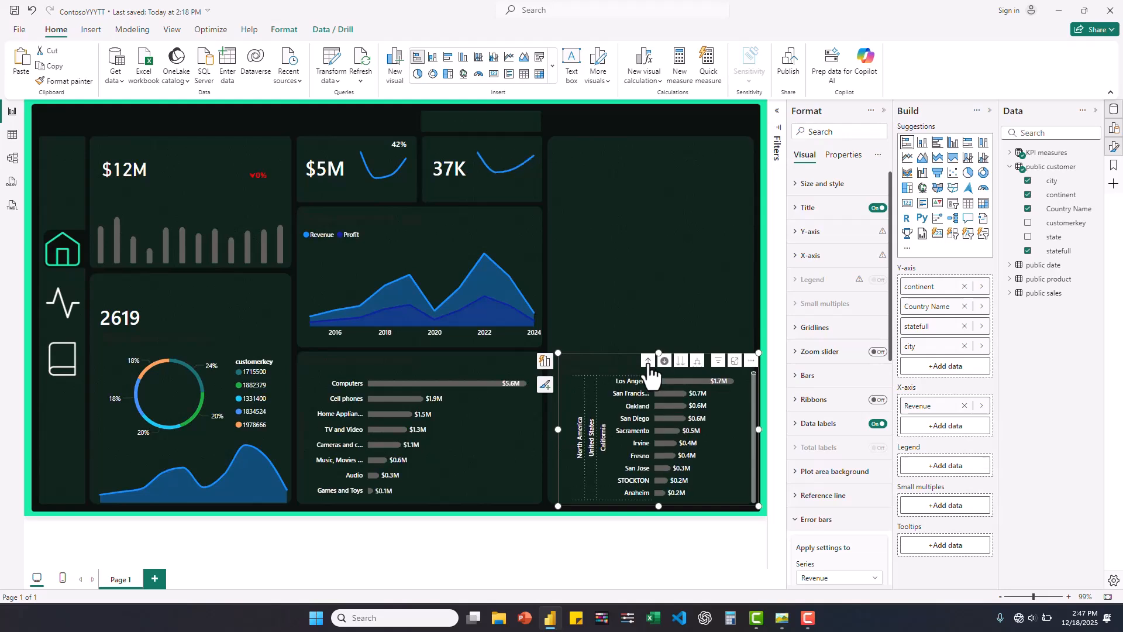
click(648, 361)
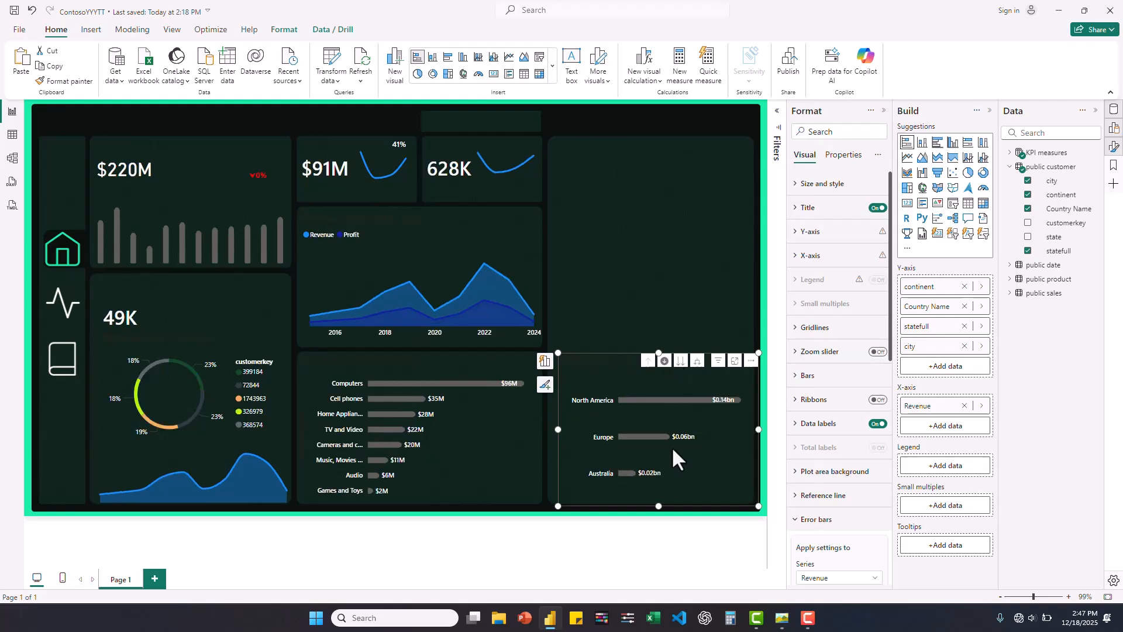
- Review the reference dashboard image and check in the global preview features that Shape map visual is enabled
click(782, 617)
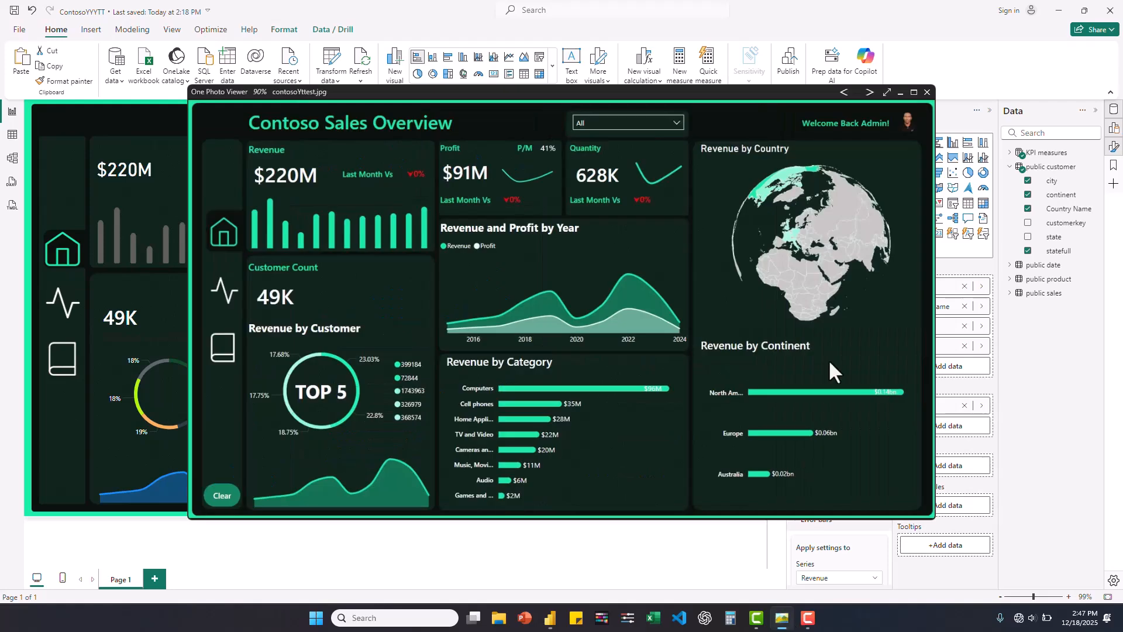
click(900, 93)
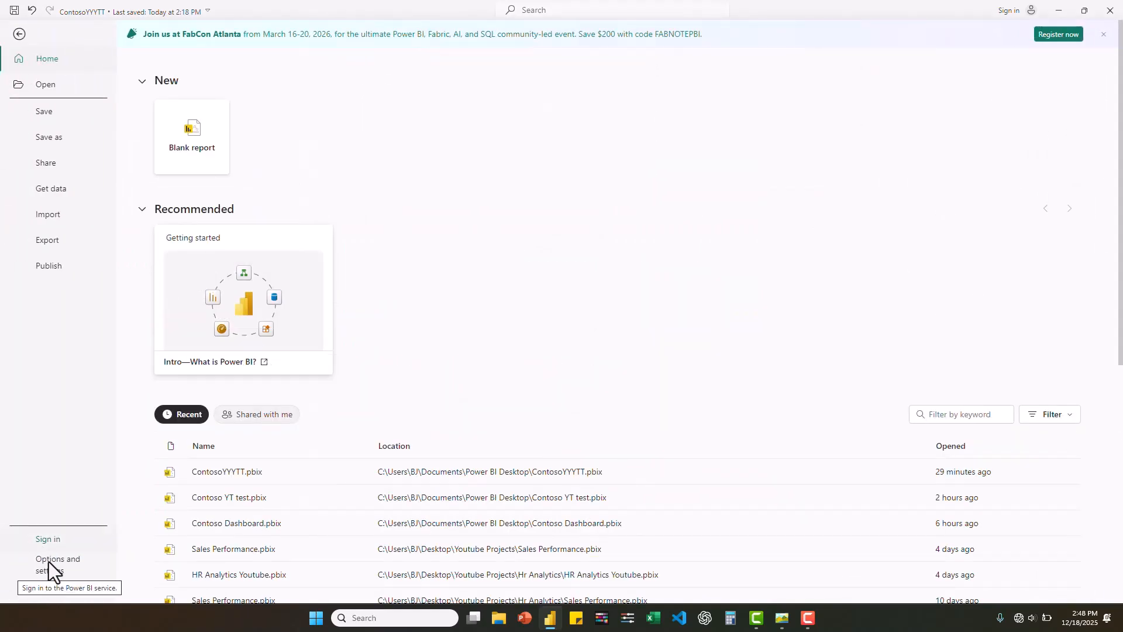
click(48, 563)
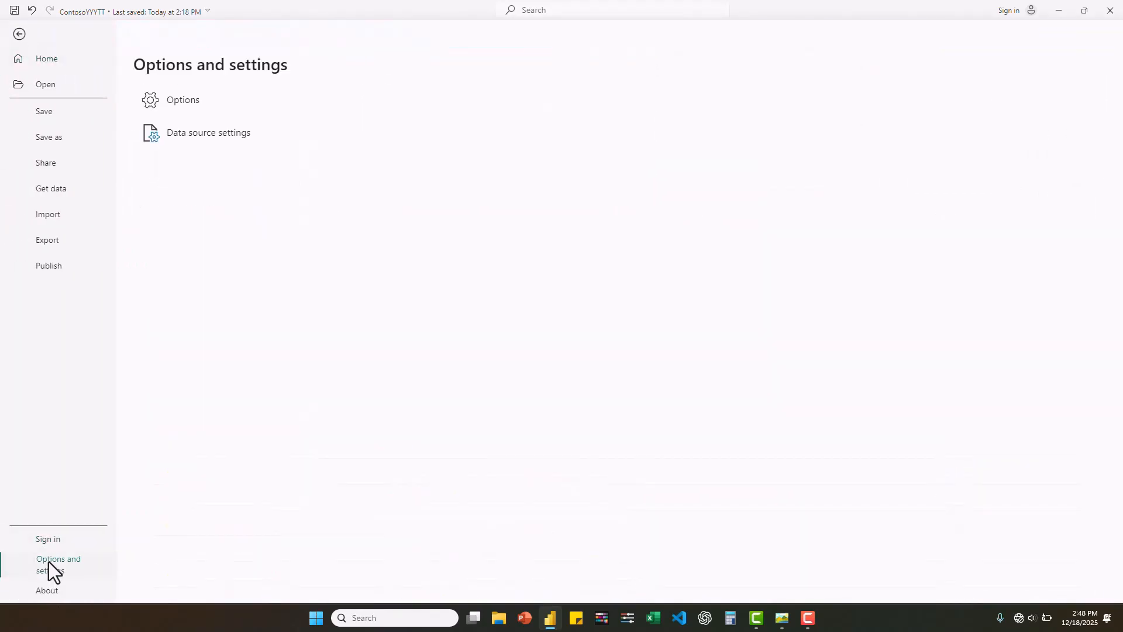
click(177, 103)
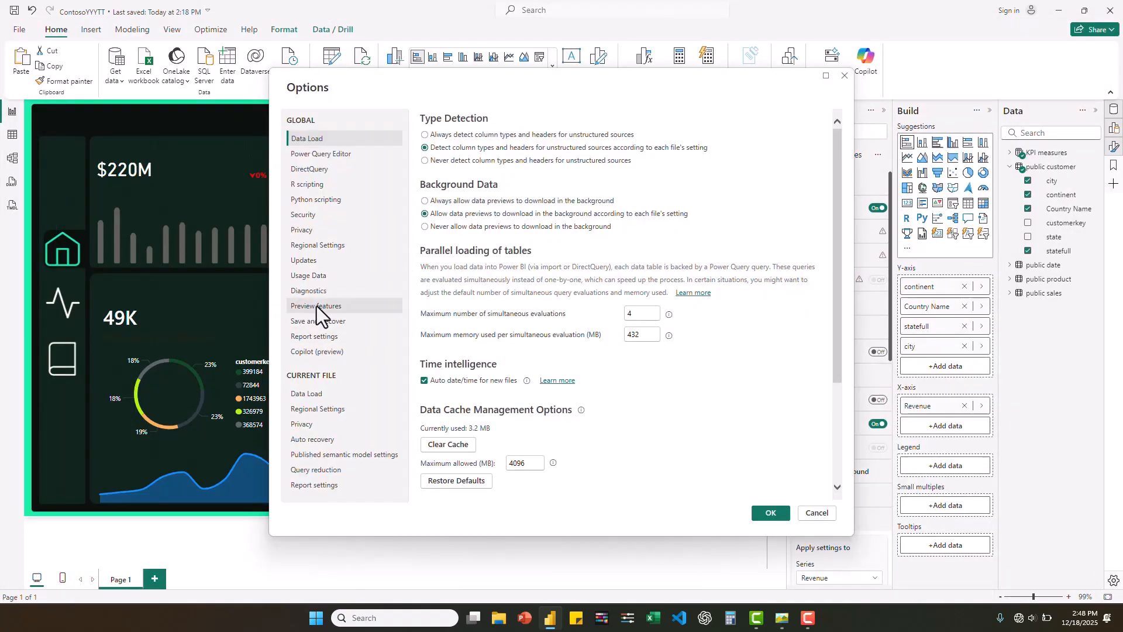
click(317, 307)
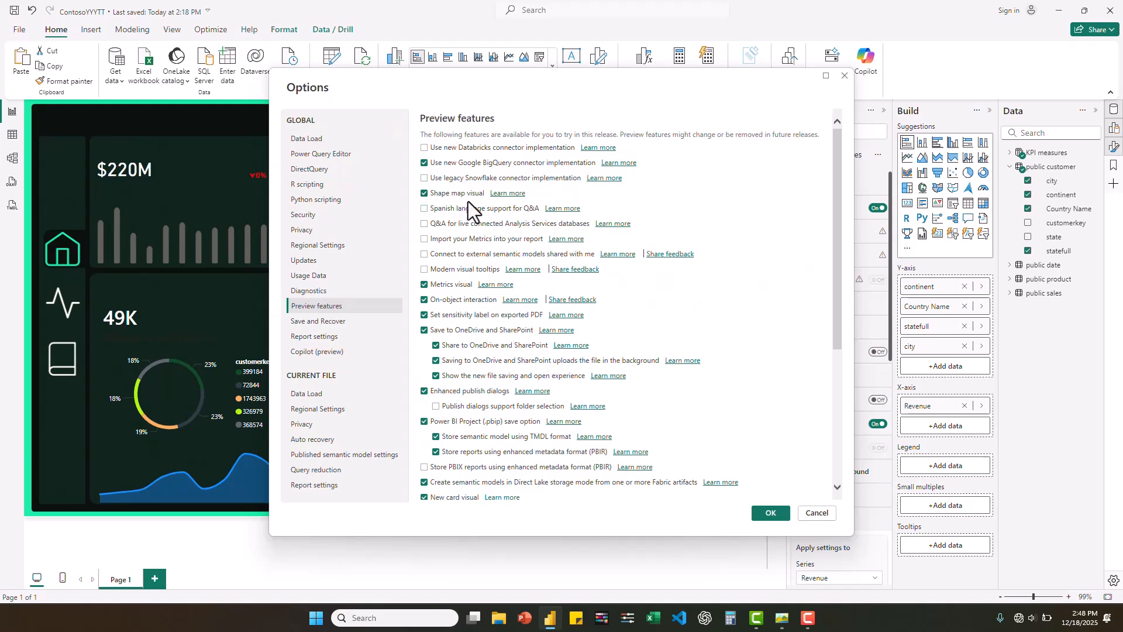
click(809, 514)
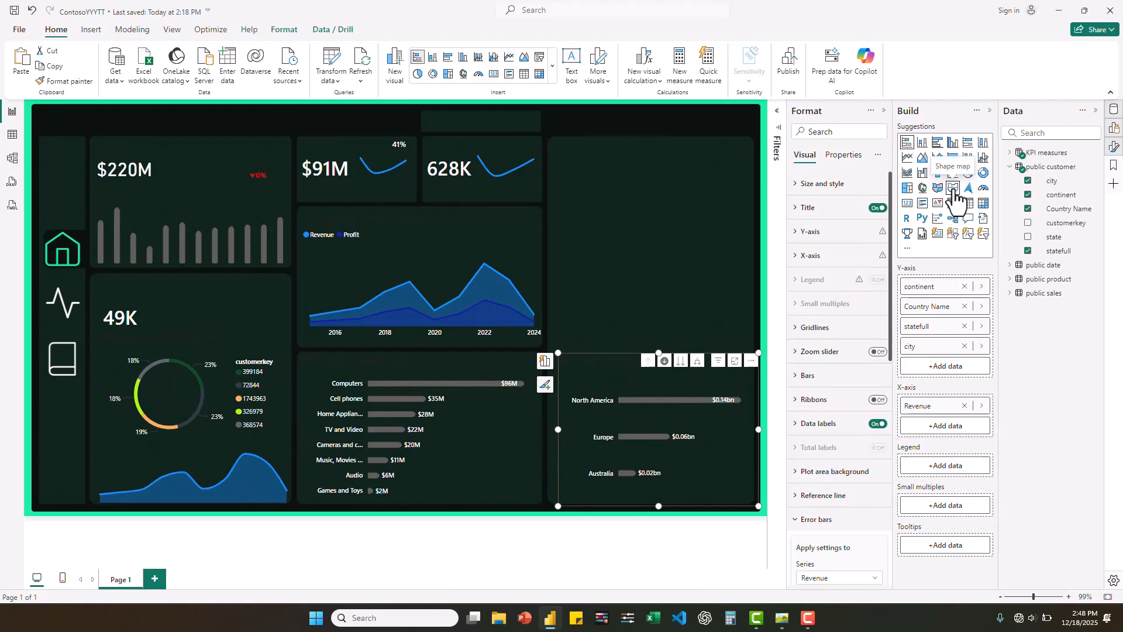
- Add a Shape map visual to the empty card above the continent bar chart and stretch it to fill the card
click(663, 243)
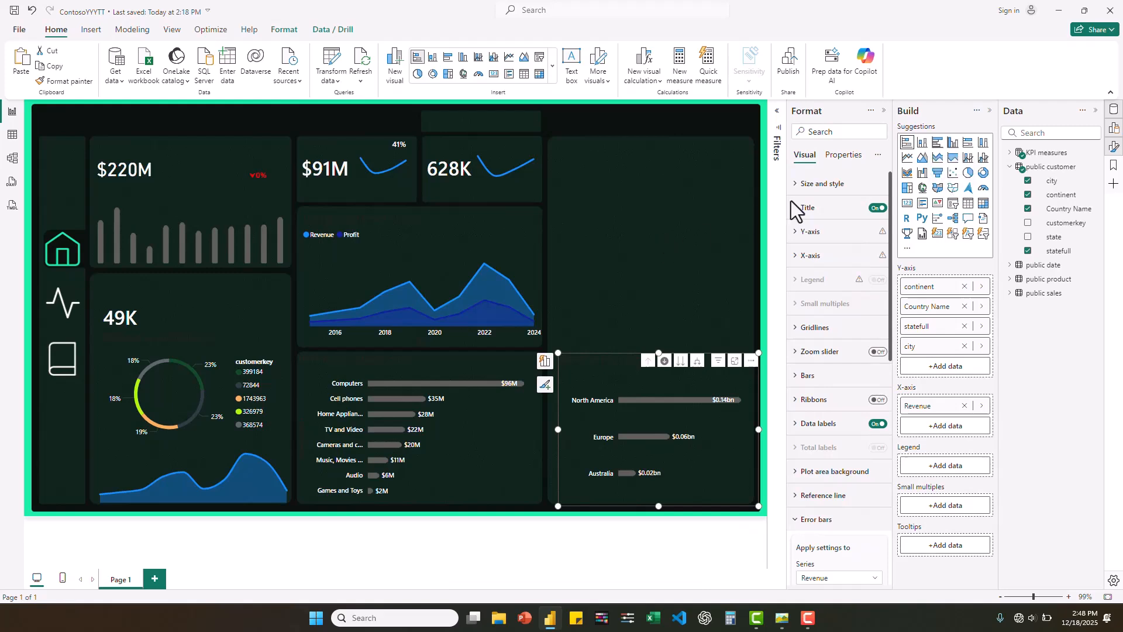
click(953, 191)
drag(662, 153, 647, 181)
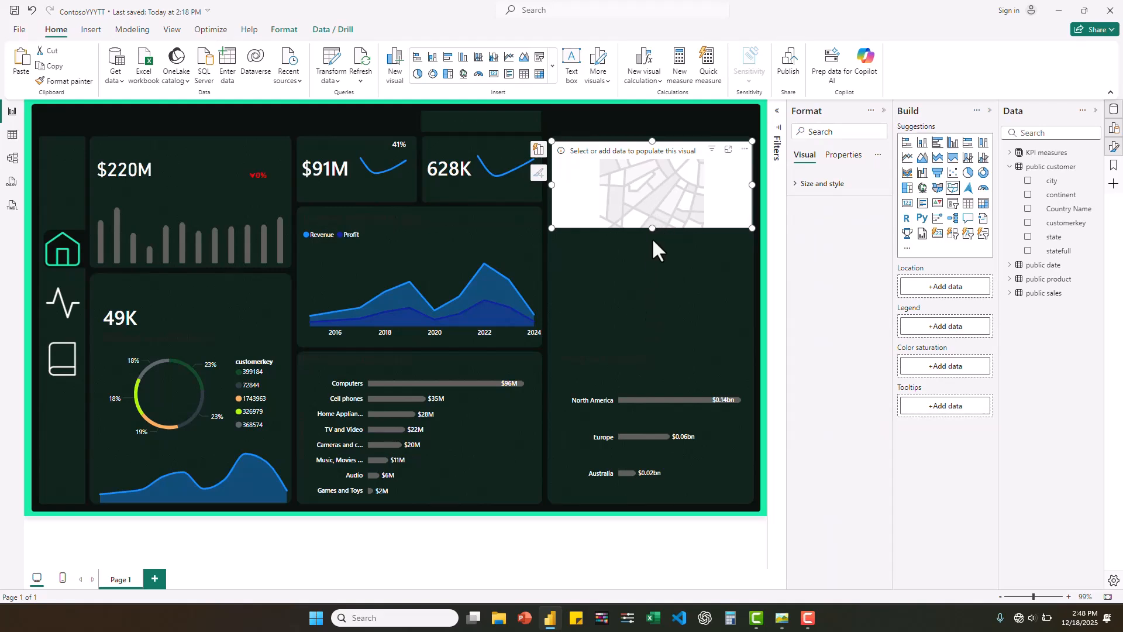
drag(651, 227, 644, 349)
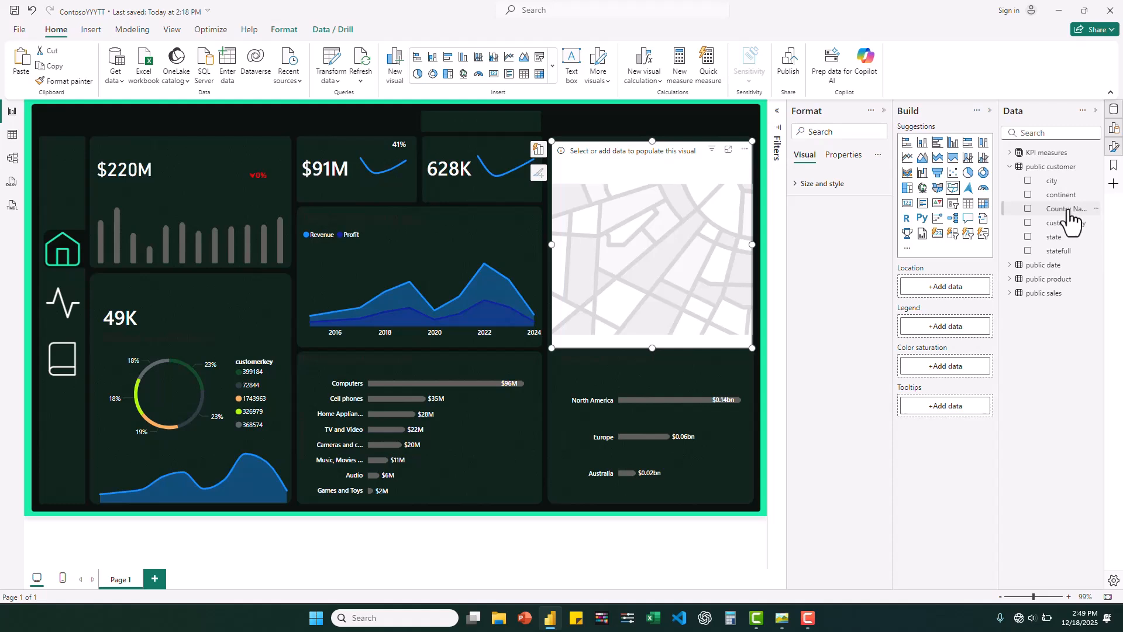
- Assign Country Name as the shape map's location and the Revenue measure from Main KPI as its color saturation
drag(1067, 210, 949, 287)
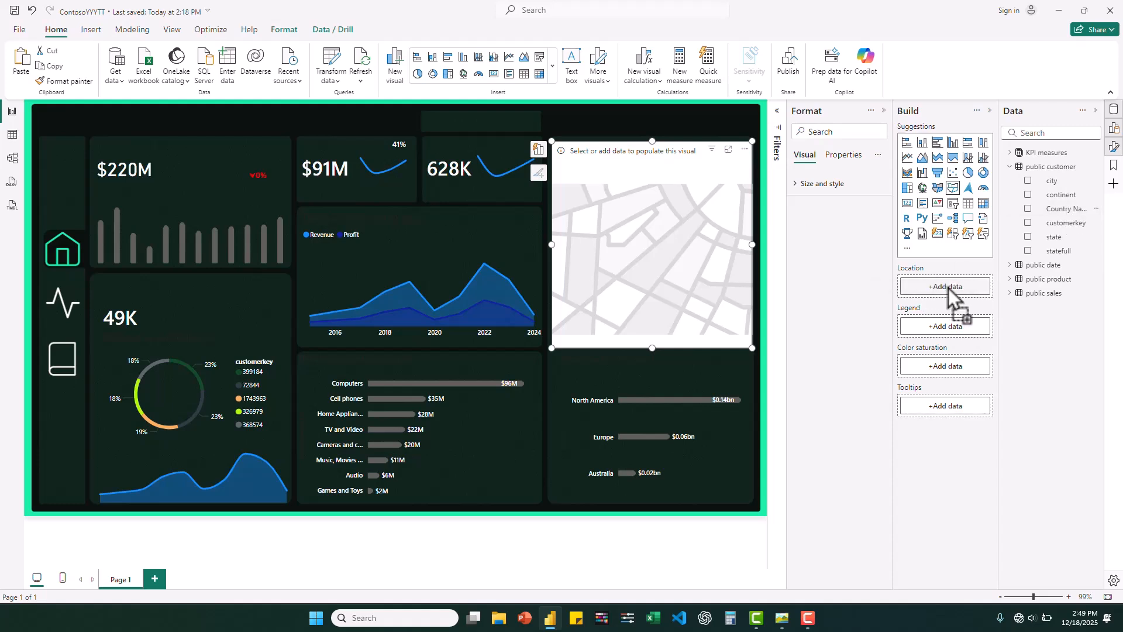
click(1011, 166)
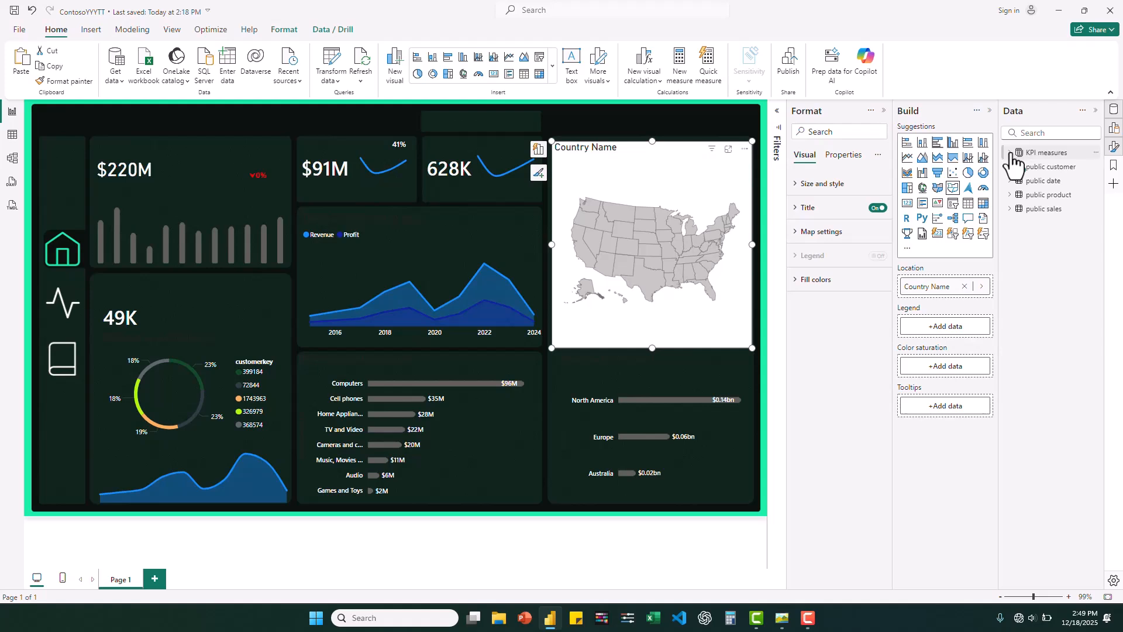
click(1010, 152)
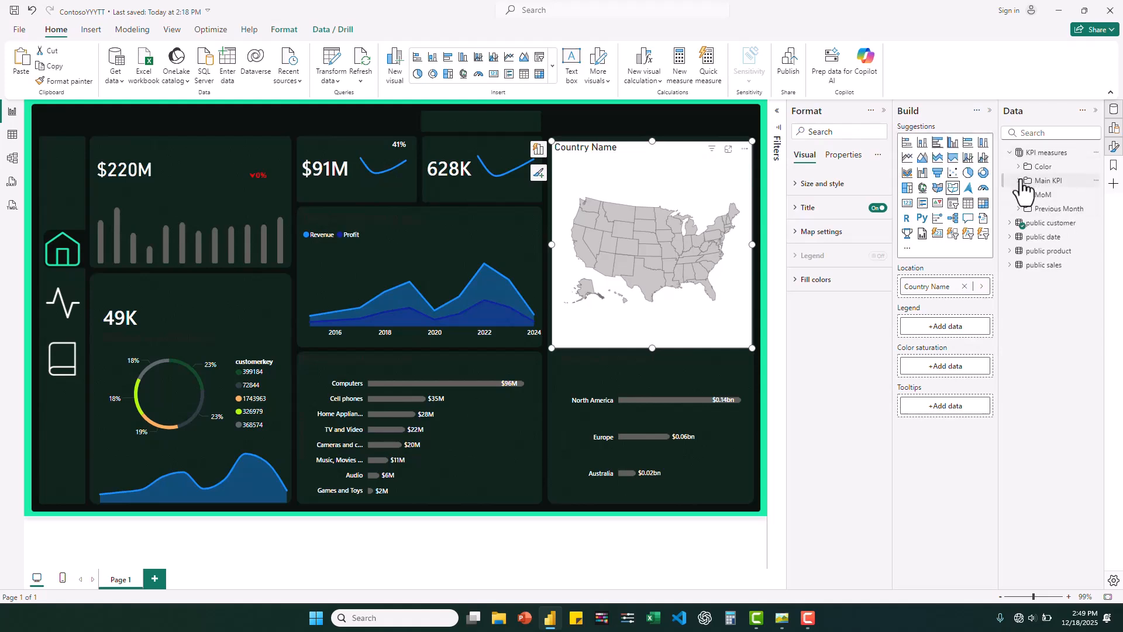
click(1022, 180)
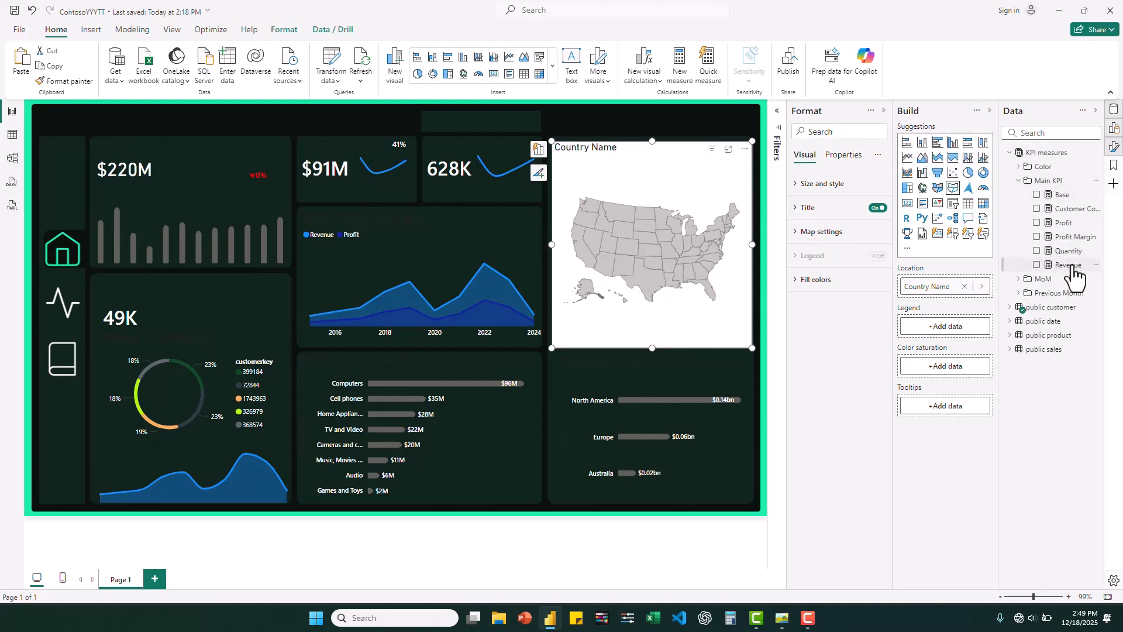
drag(1074, 270, 955, 369)
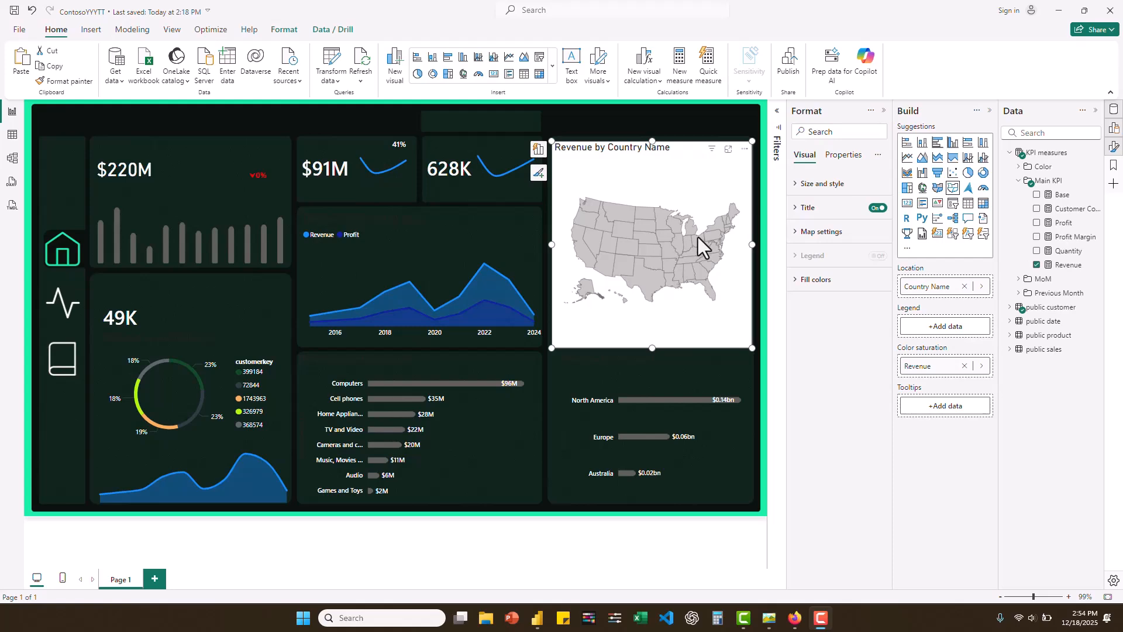
- Compare the shape map with the Revenue by Country globe in the reference dashboard image
click(769, 617)
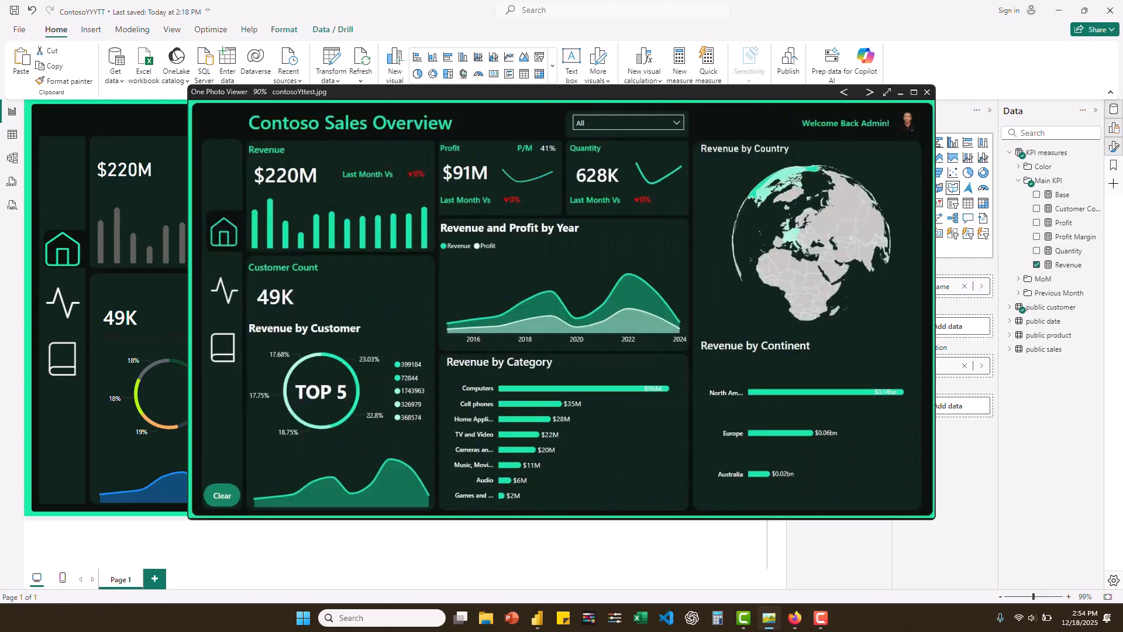
drag(720, 92, 607, 330)
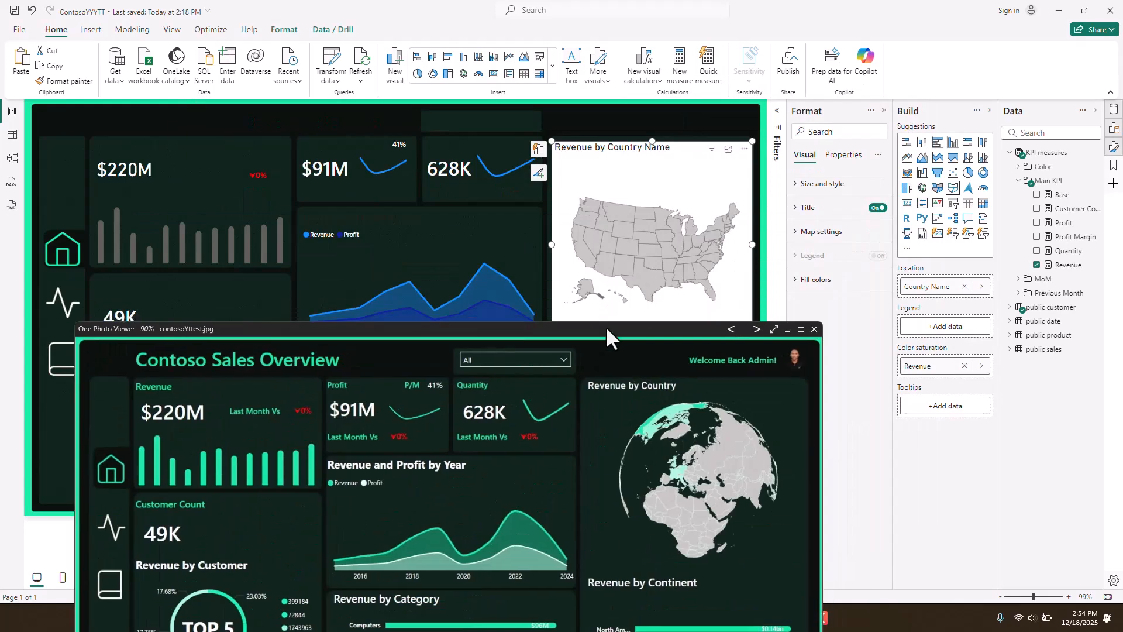
mouse_move(660, 275)
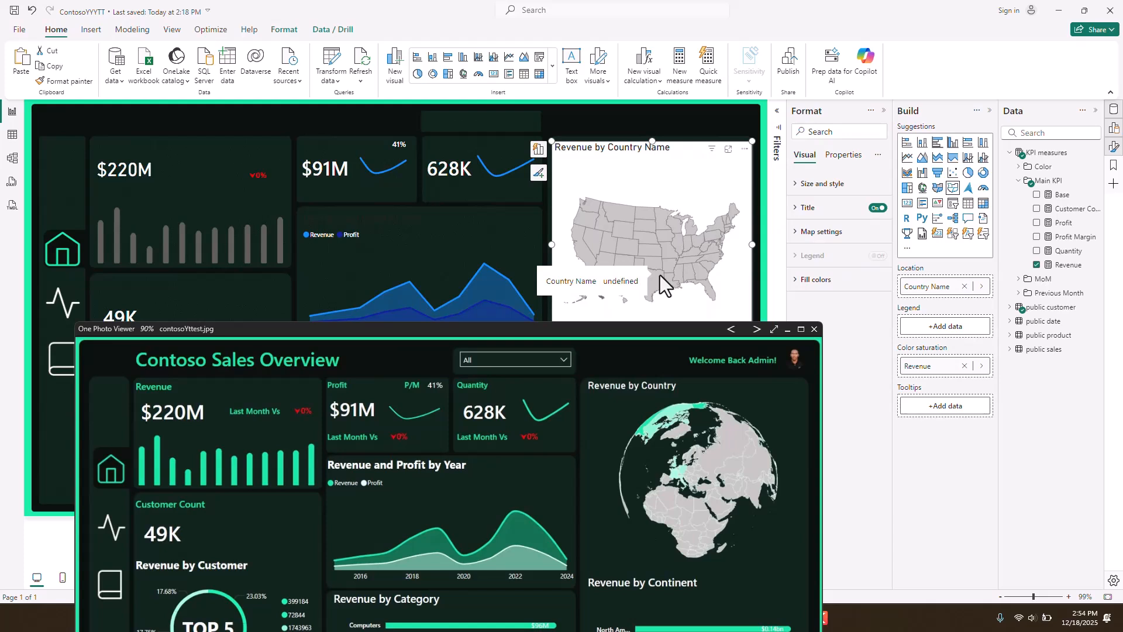
click(785, 329)
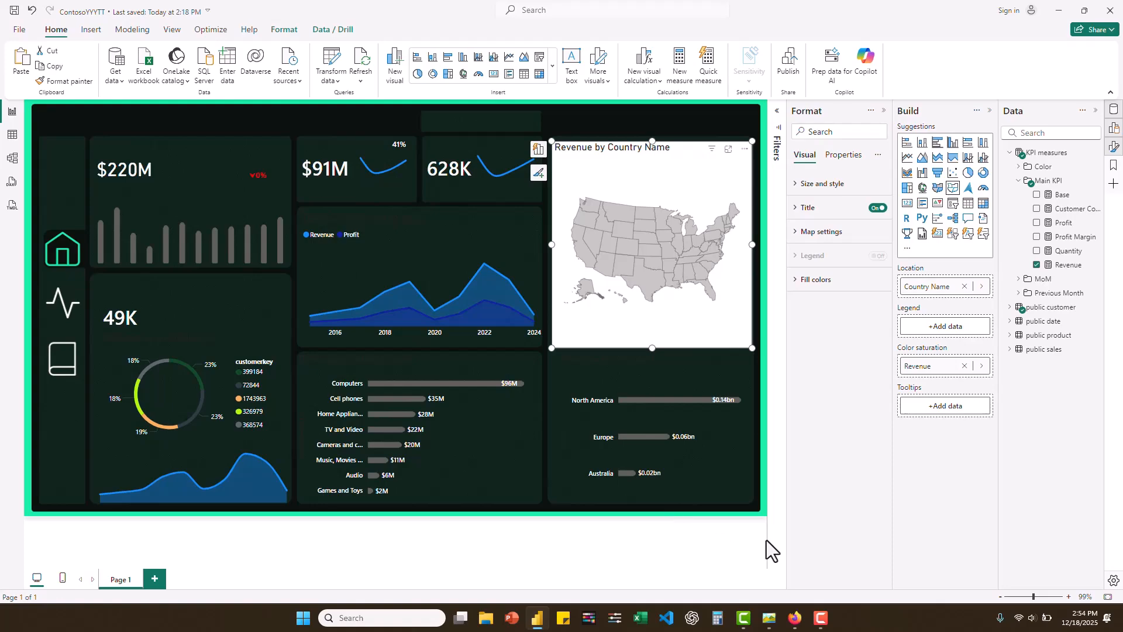
- Switch to Firefox and download the Admin 0 – Countries file from Natural Earth's medium scale 1:50m cultural vectors
click(794, 618)
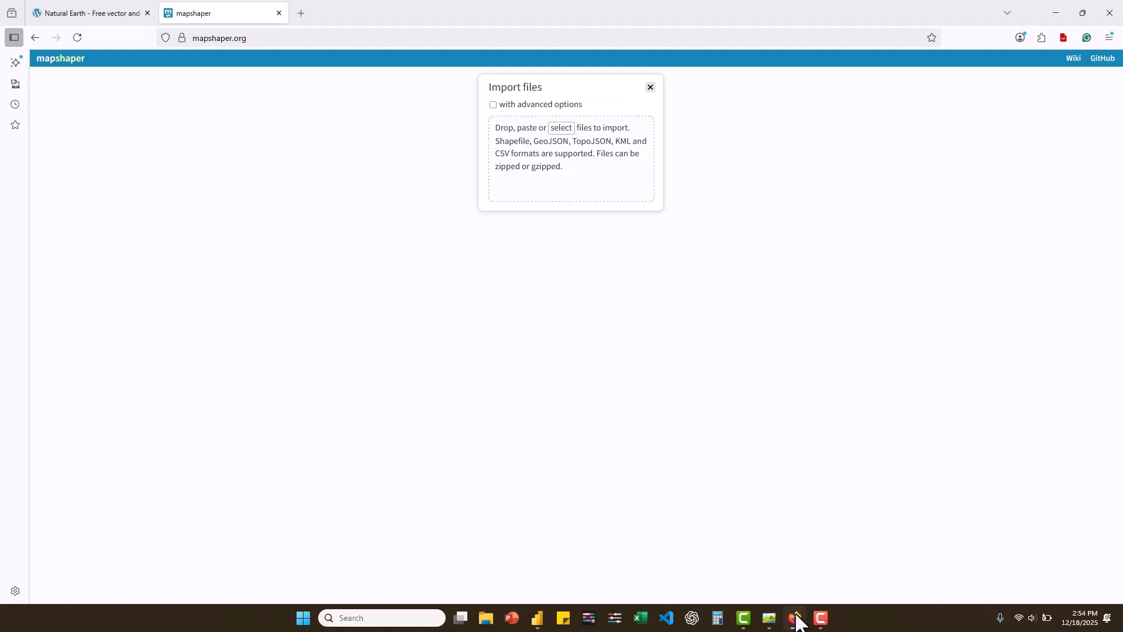
click(79, 13)
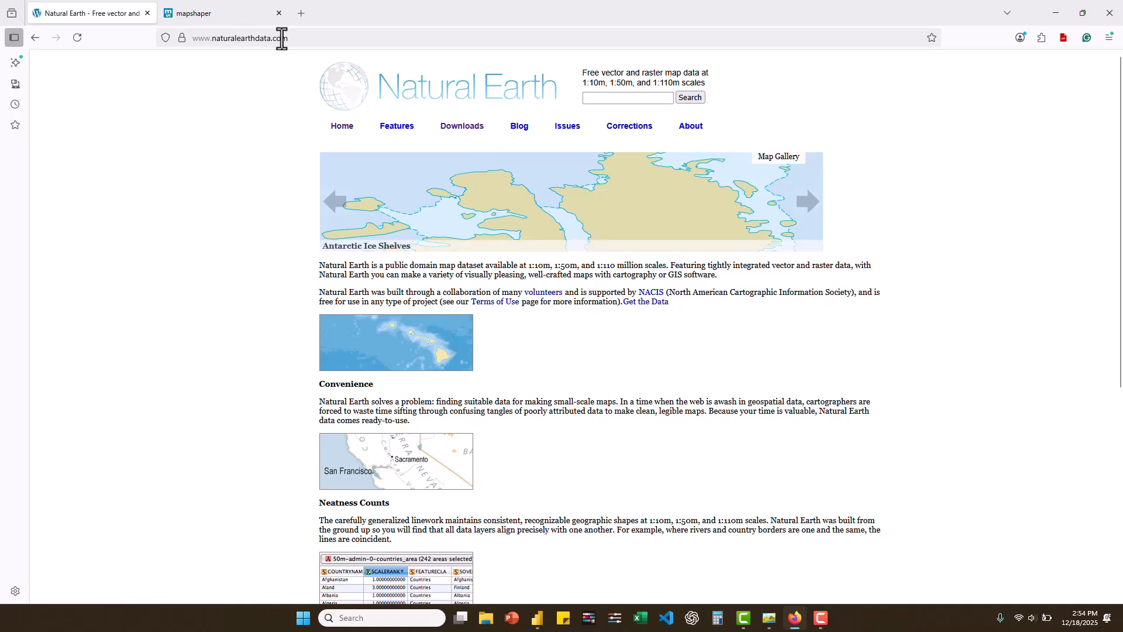
click(467, 128)
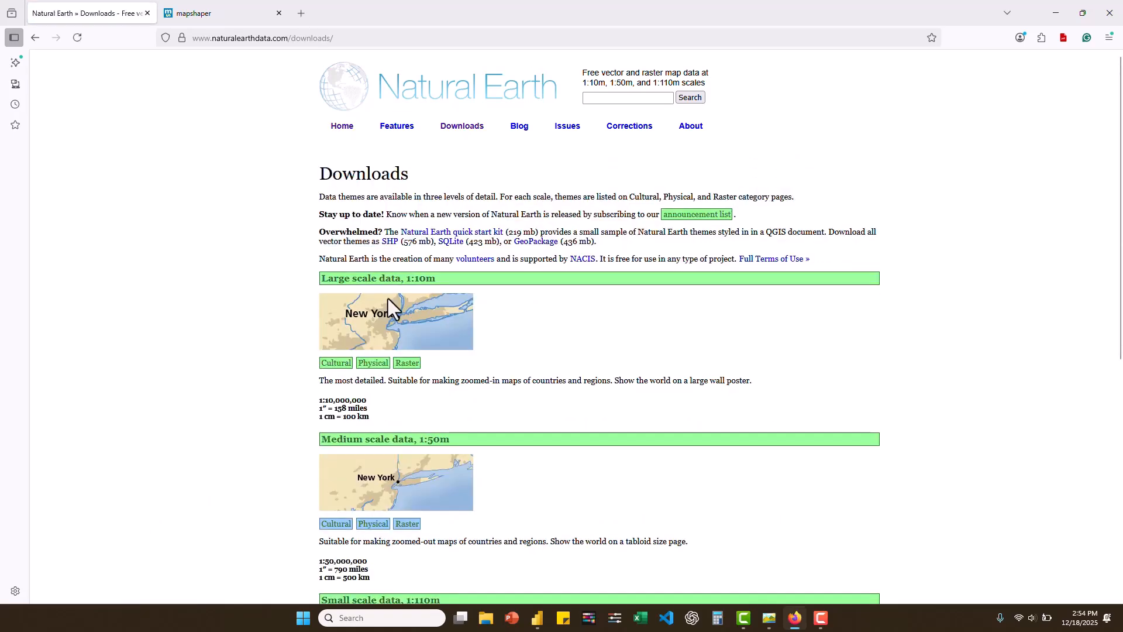
scroll(386, 399, down, 2)
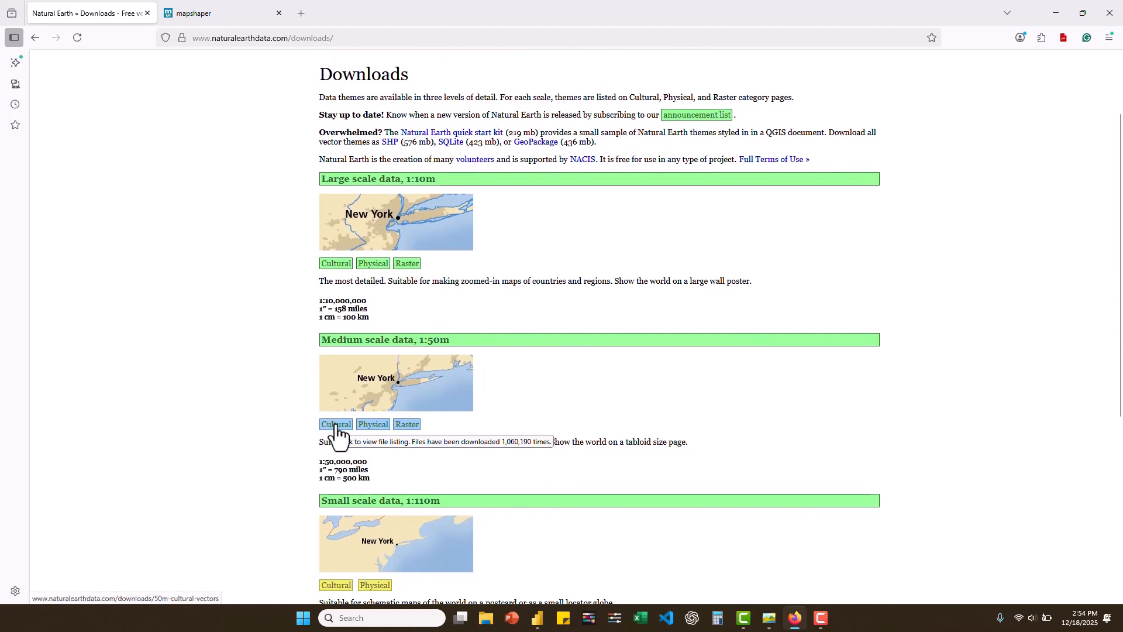
click(336, 427)
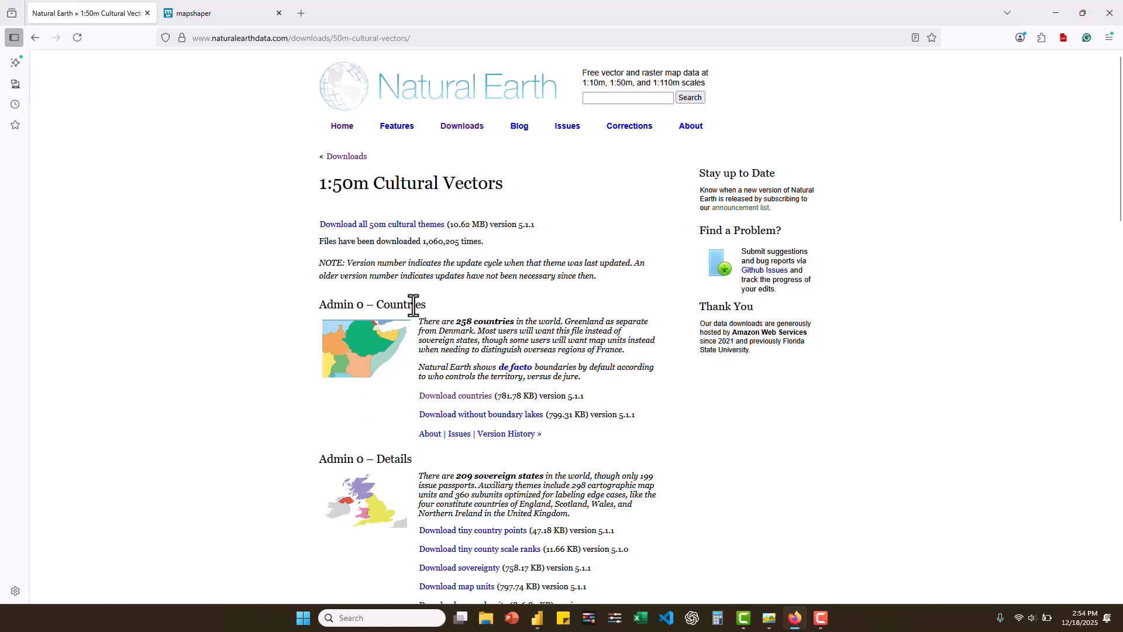
click(457, 399)
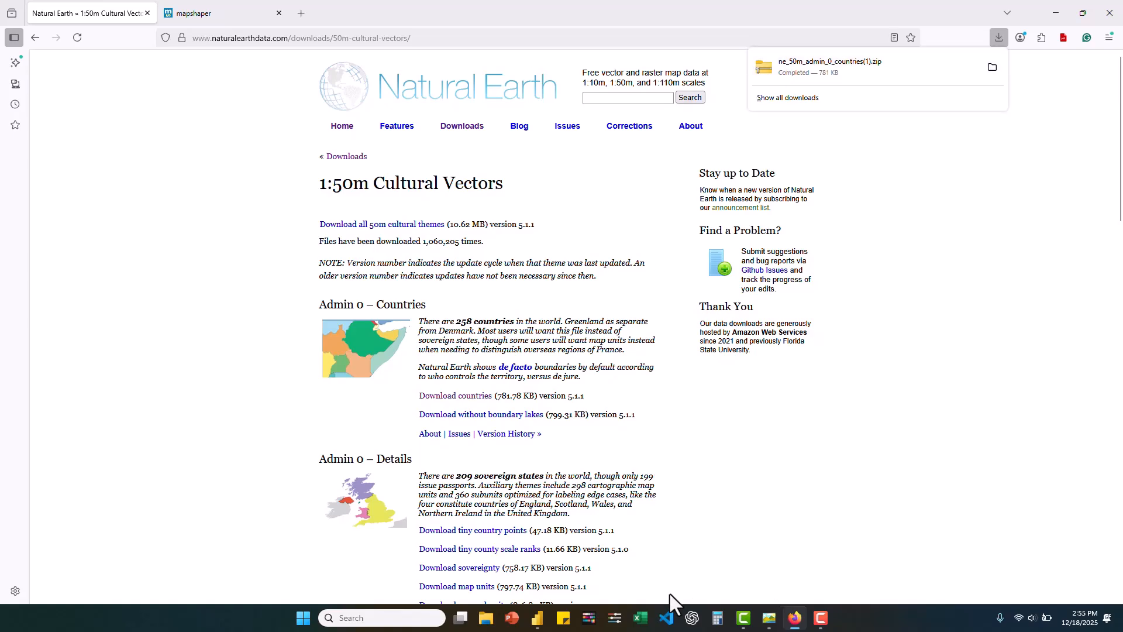
- Switch back to Power BI and open the shape map's map settings to examine the map type options
click(537, 618)
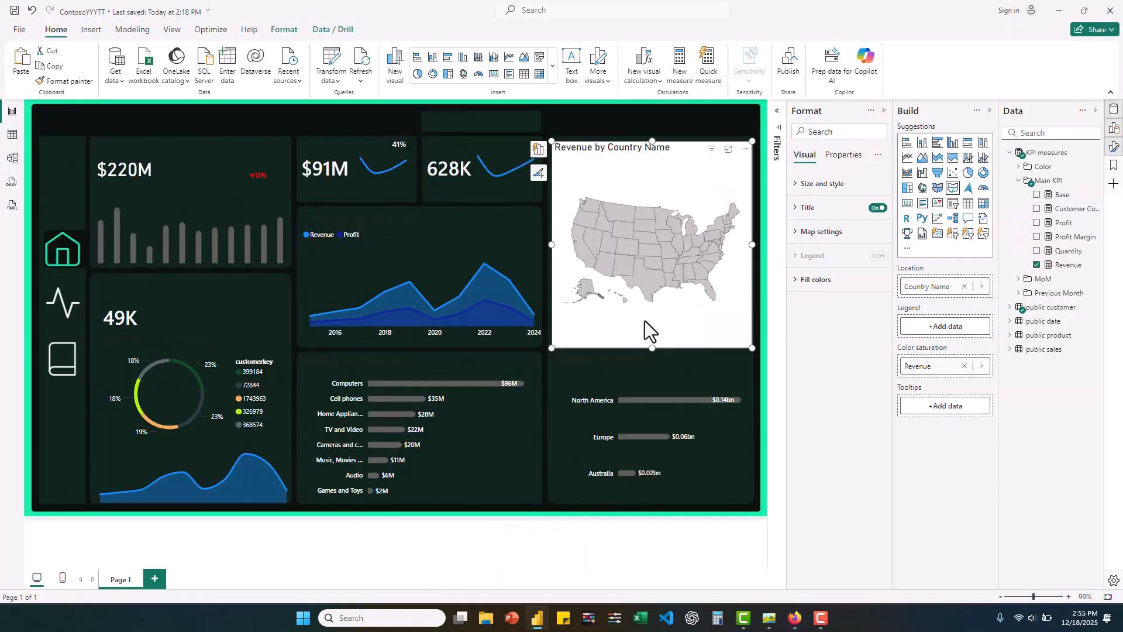
click(796, 234)
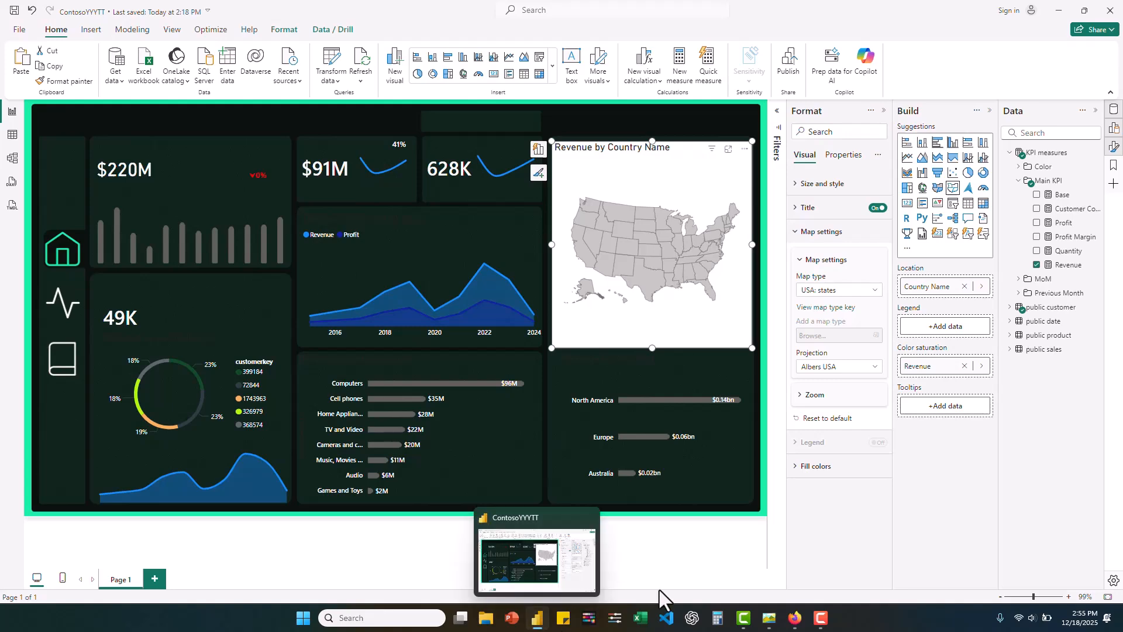
- Switch to mapshaper in Firefox and import the downloaded ne_50m_admin_0_countries file from the Downloads folder
mouse_move(799, 616)
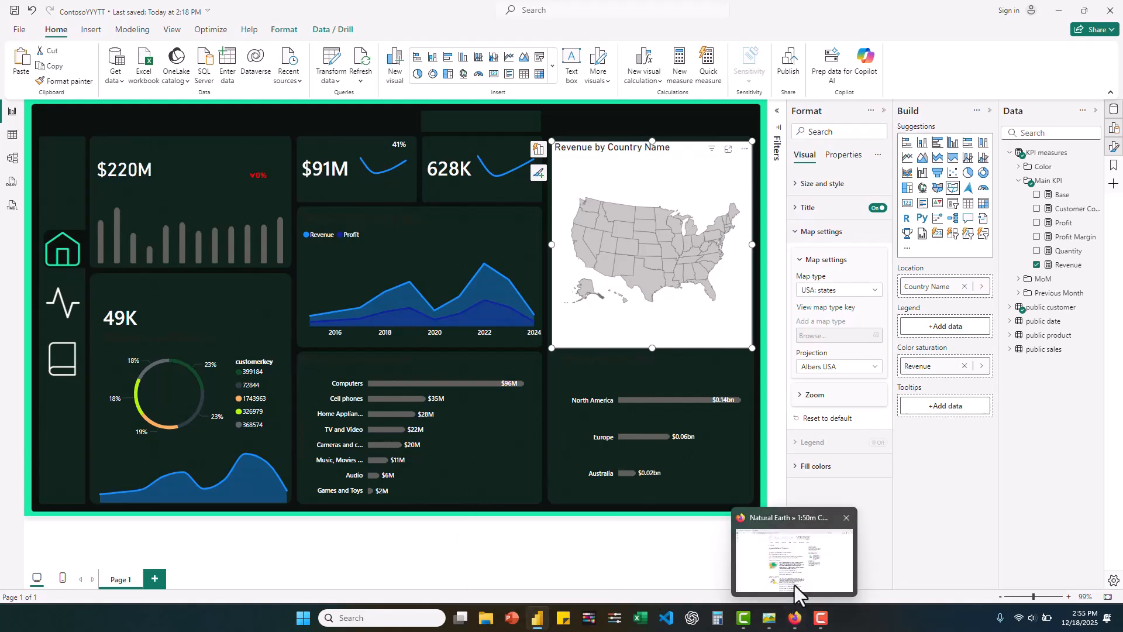
click(795, 585)
click(230, 12)
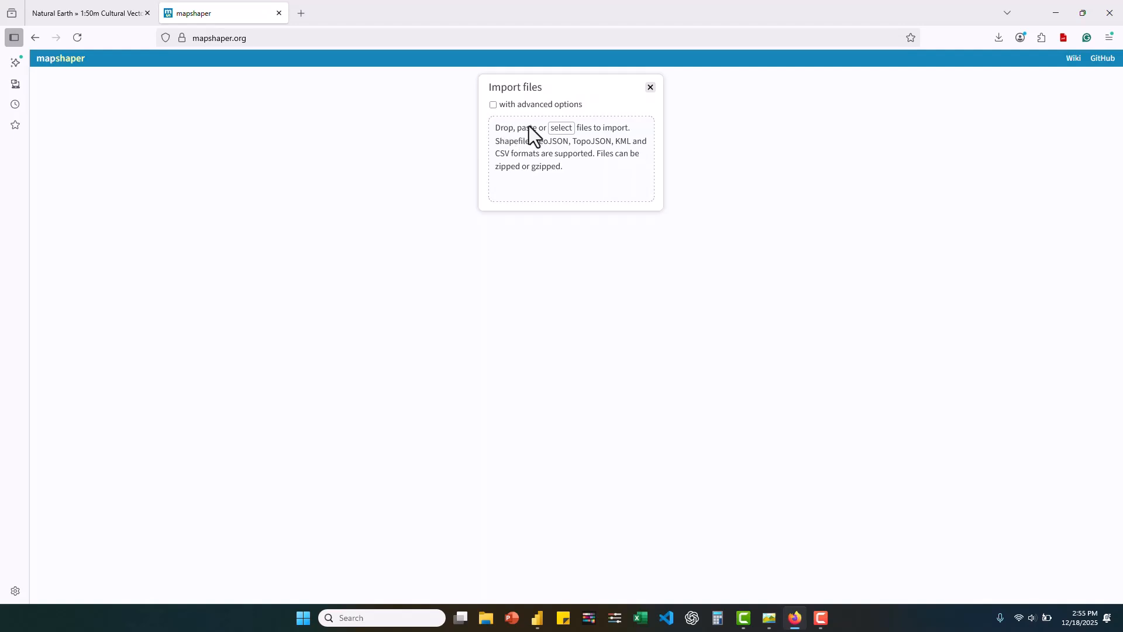
click(568, 132)
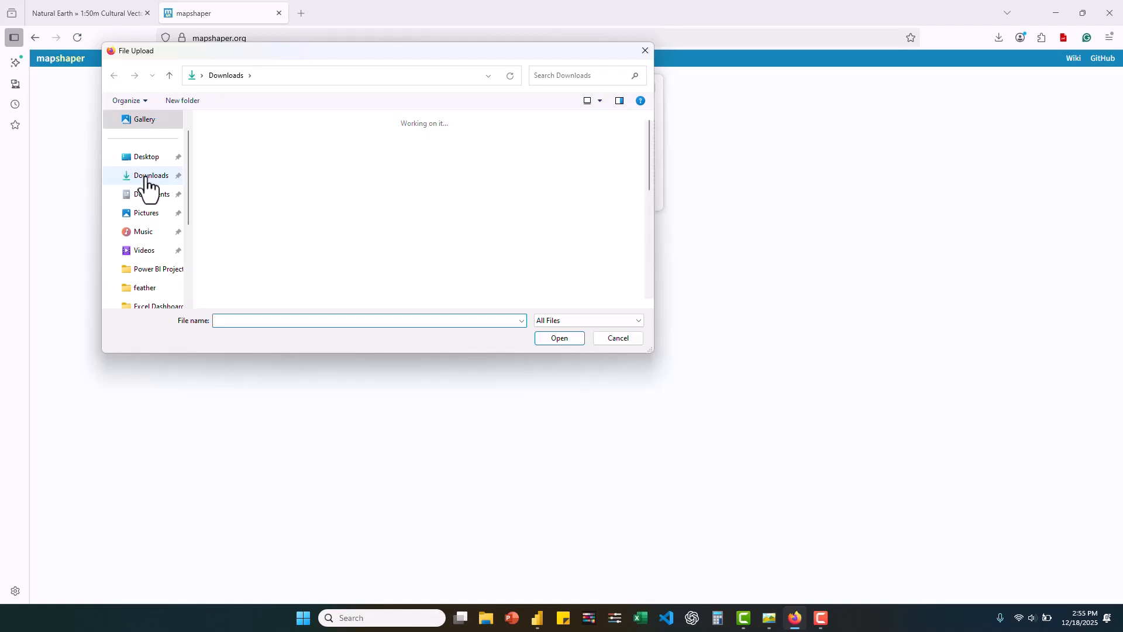
double_click(240, 186)
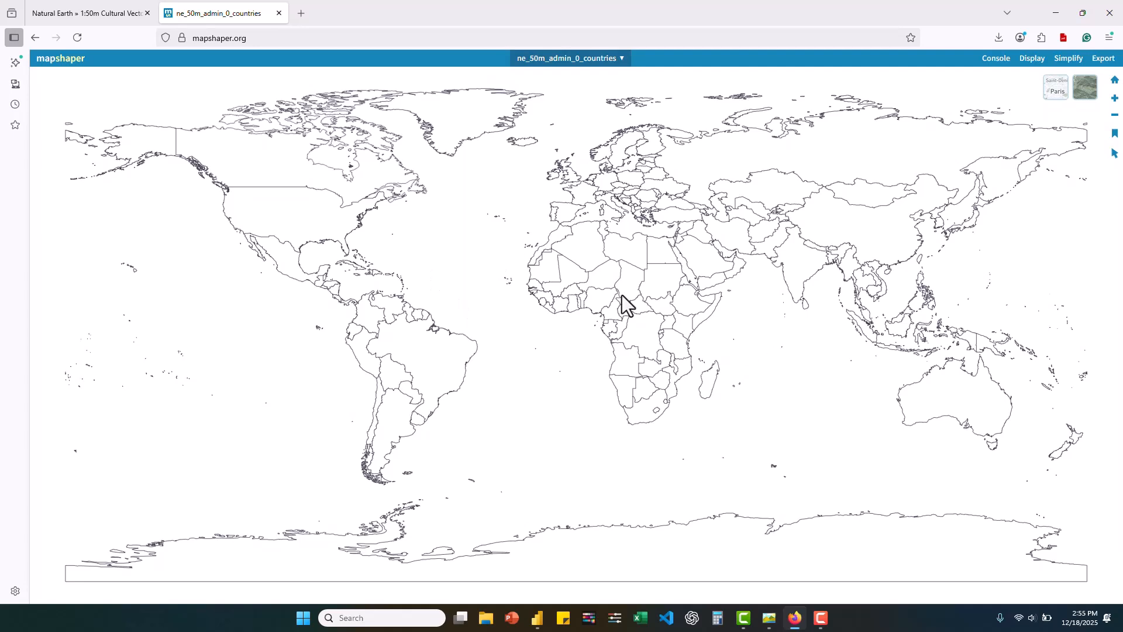
- Export the ne_50m_admin_0_countries layer from mapshaper in TopoJSON format
click(1106, 61)
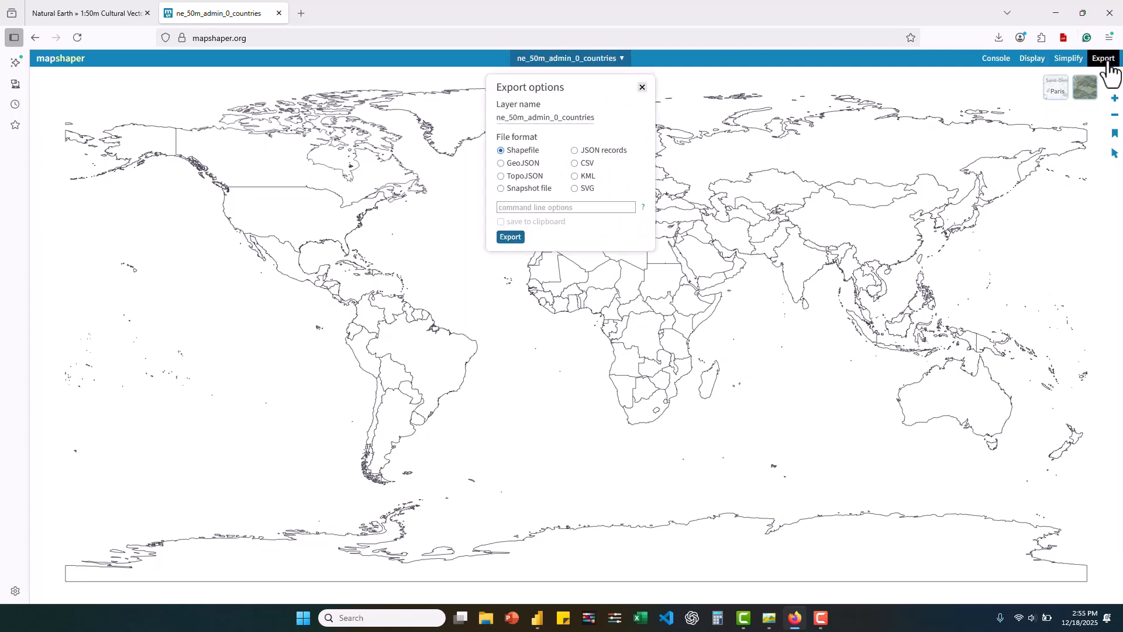
click(501, 176)
click(514, 237)
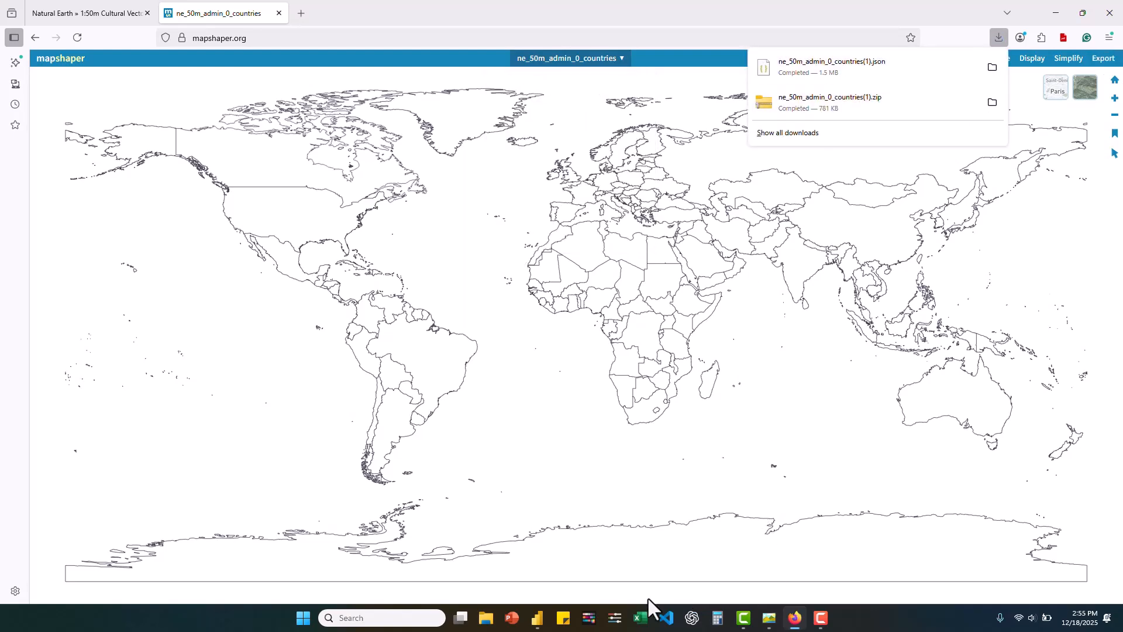
- Switch back to Power BI, set the shape map's type to Custom map, and load ne_50m_admin_0_countries(1) from Downloads
click(538, 618)
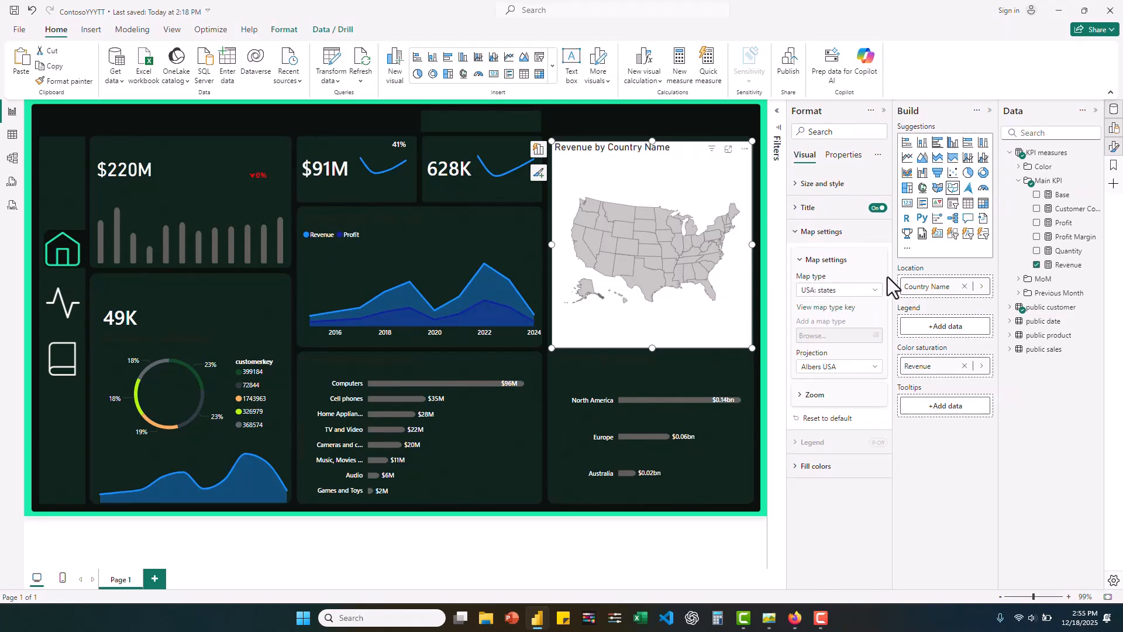
click(861, 290)
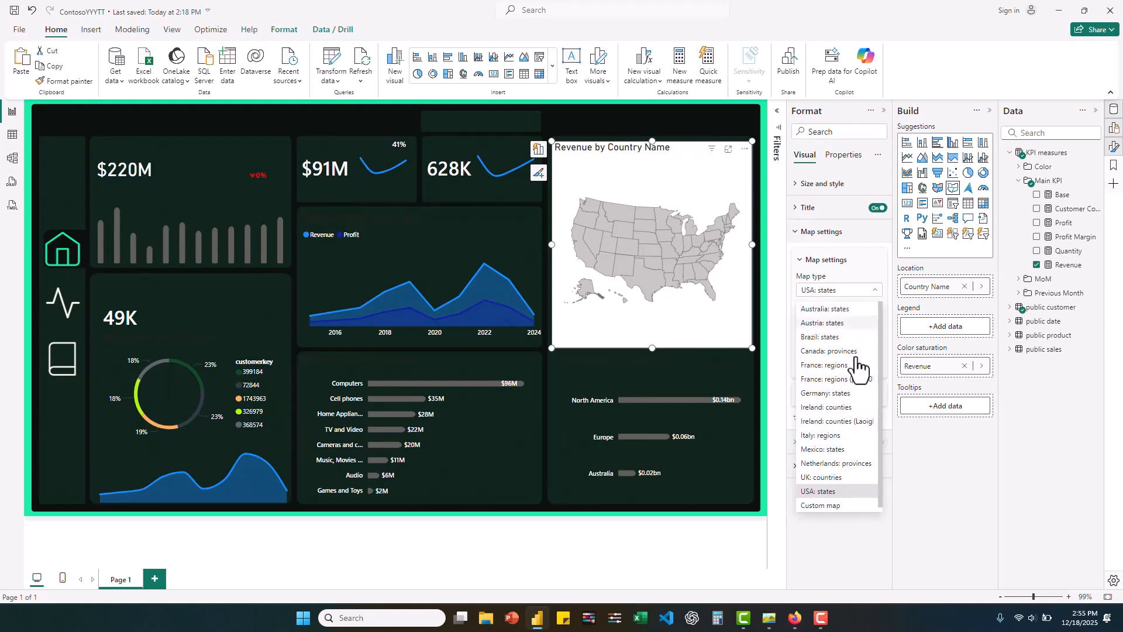
click(821, 506)
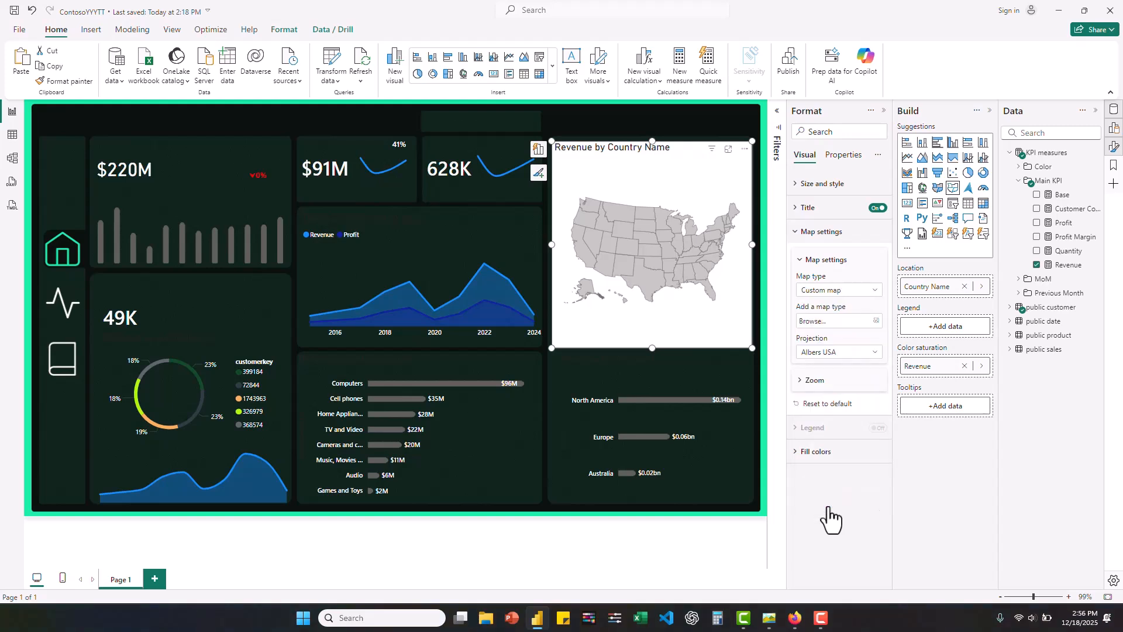
click(877, 320)
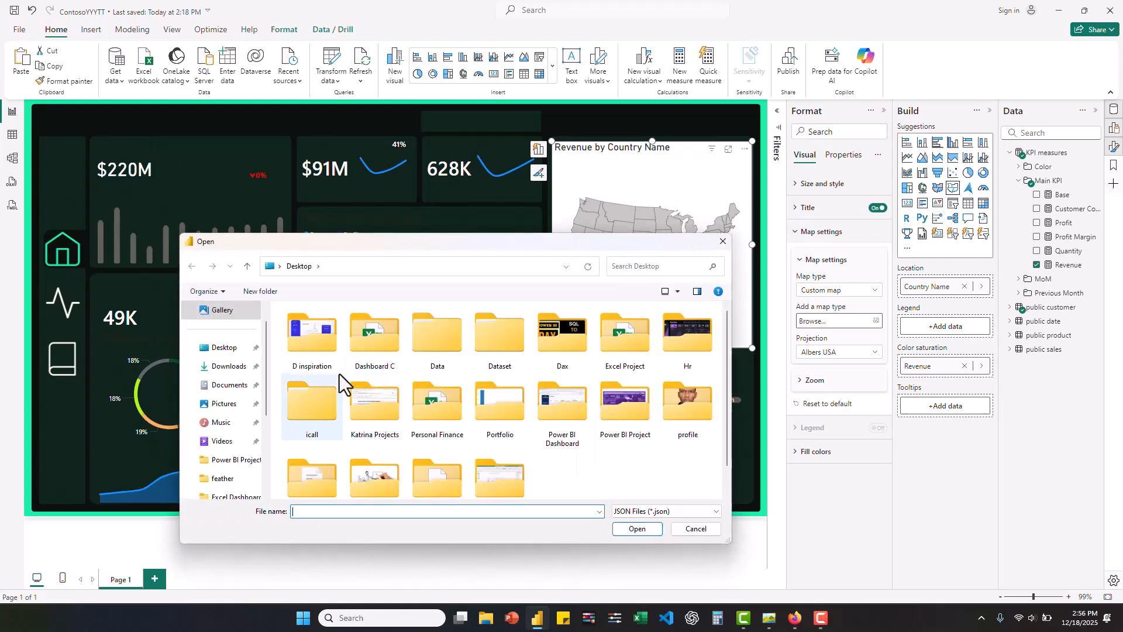
click(226, 366)
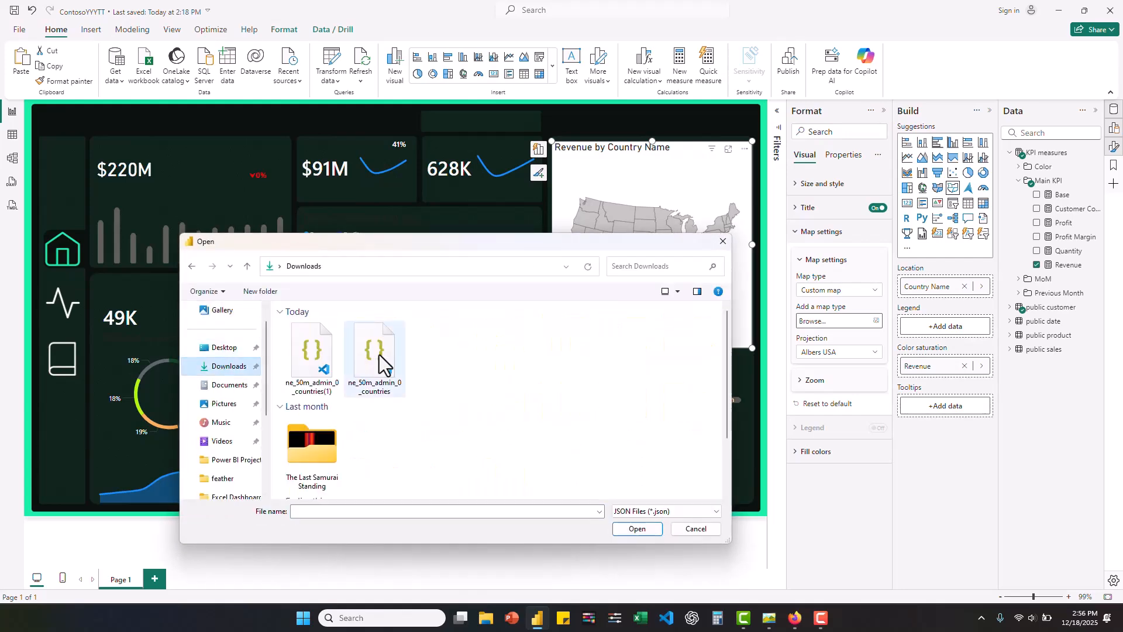
double_click(321, 362)
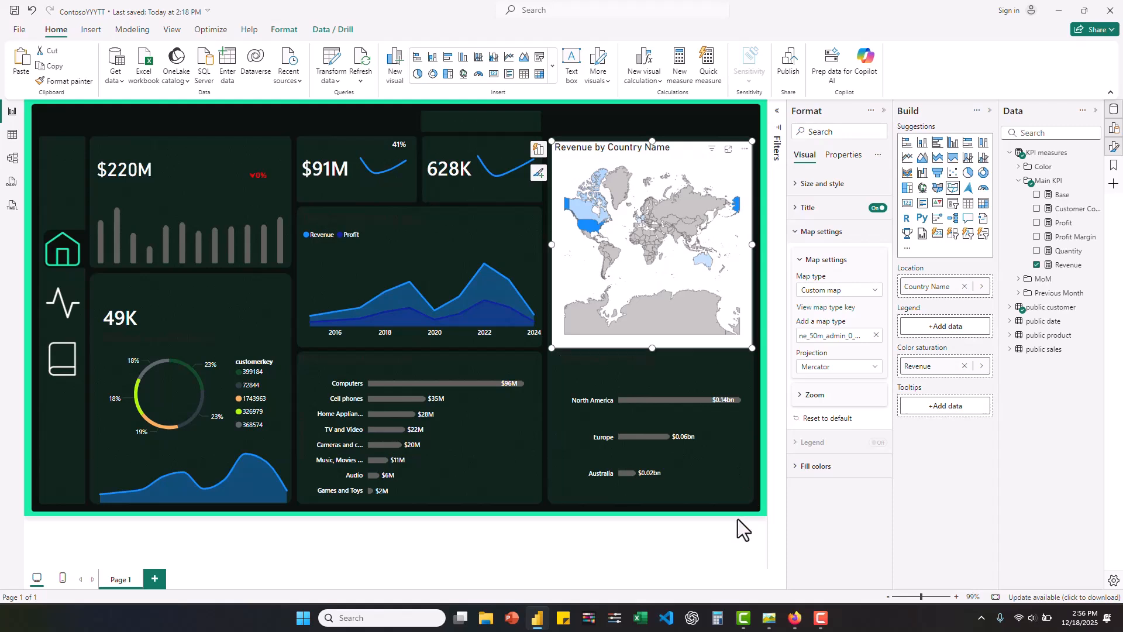
- Set the shape map's projection to Orthographic and turn on Zoom on selection
click(865, 368)
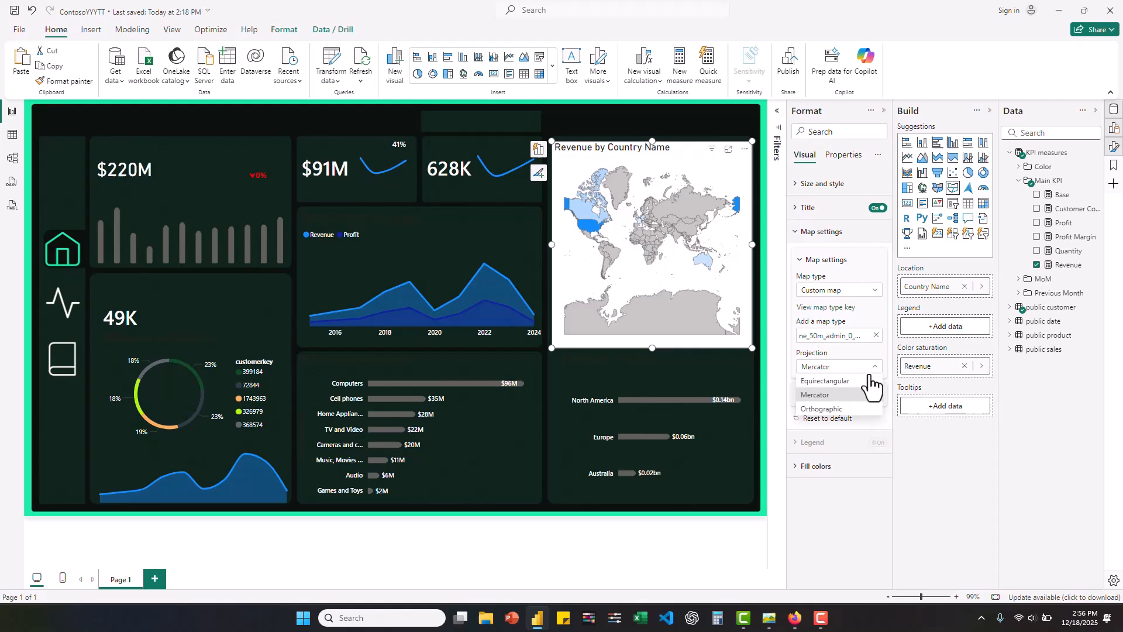
click(830, 411)
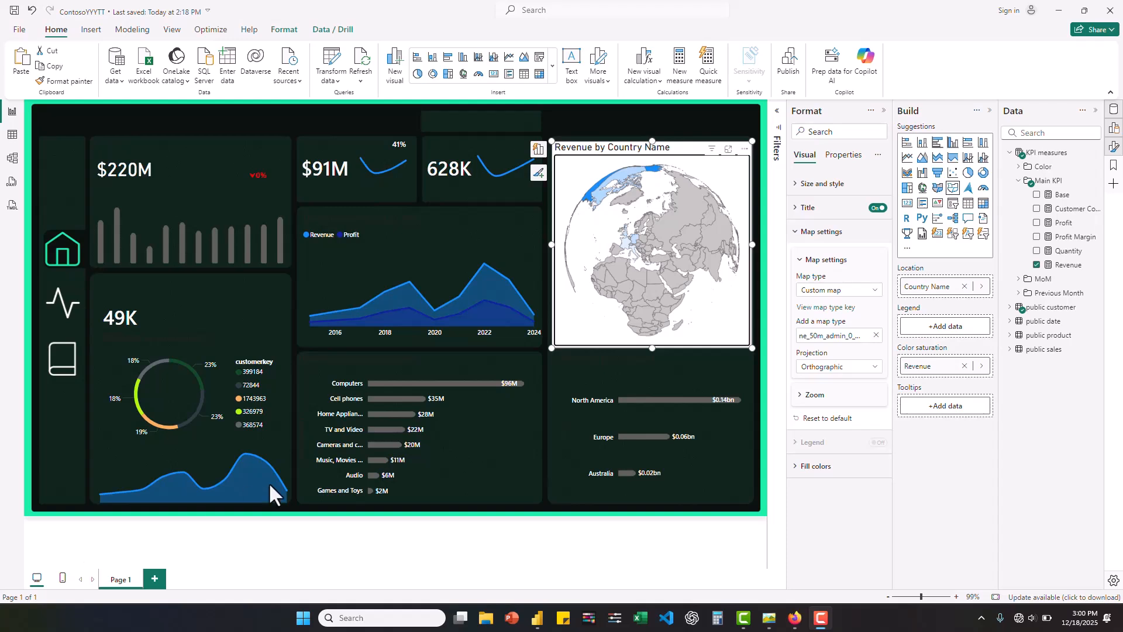
click(800, 395)
click(801, 396)
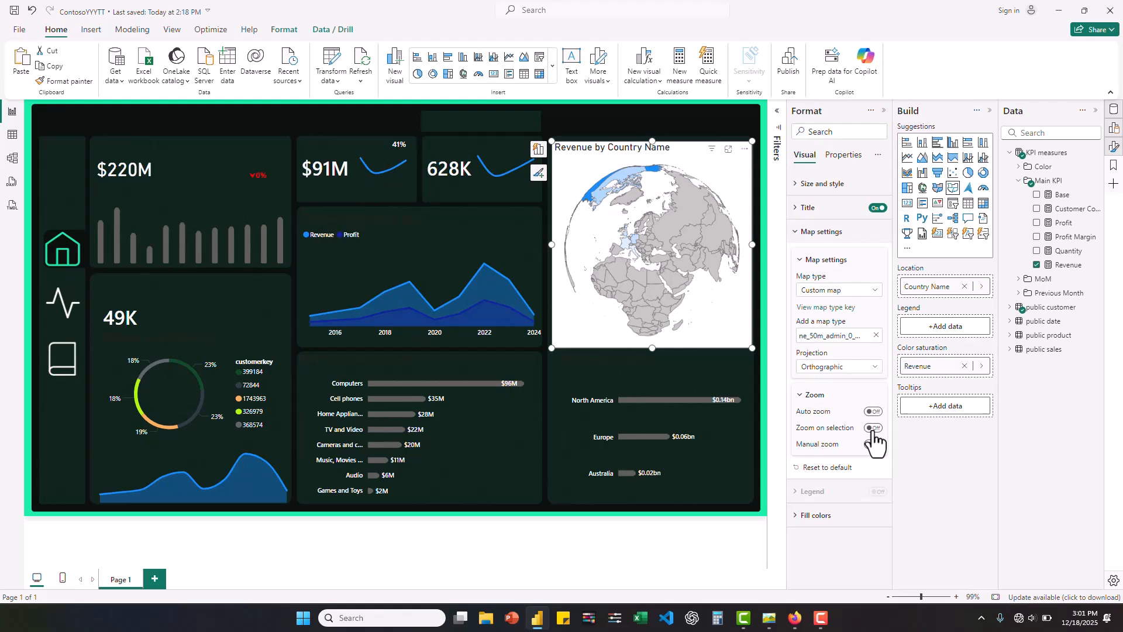
click(873, 429)
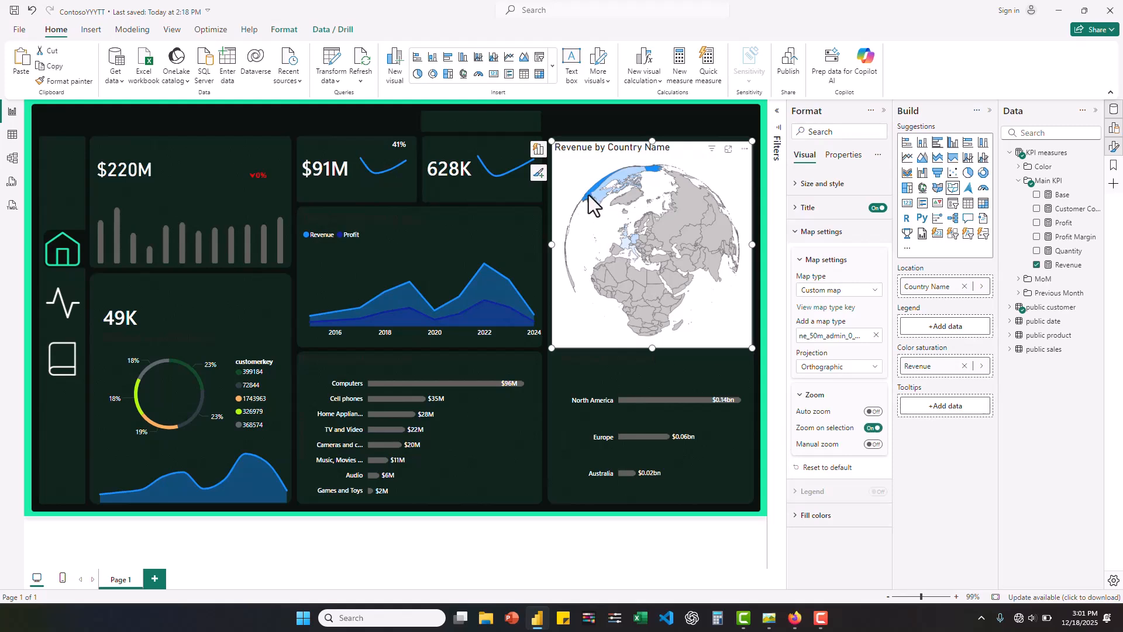
- Test the zoom on selection by selecting the United States on the globe, and clear the selection
mouse_move(589, 197)
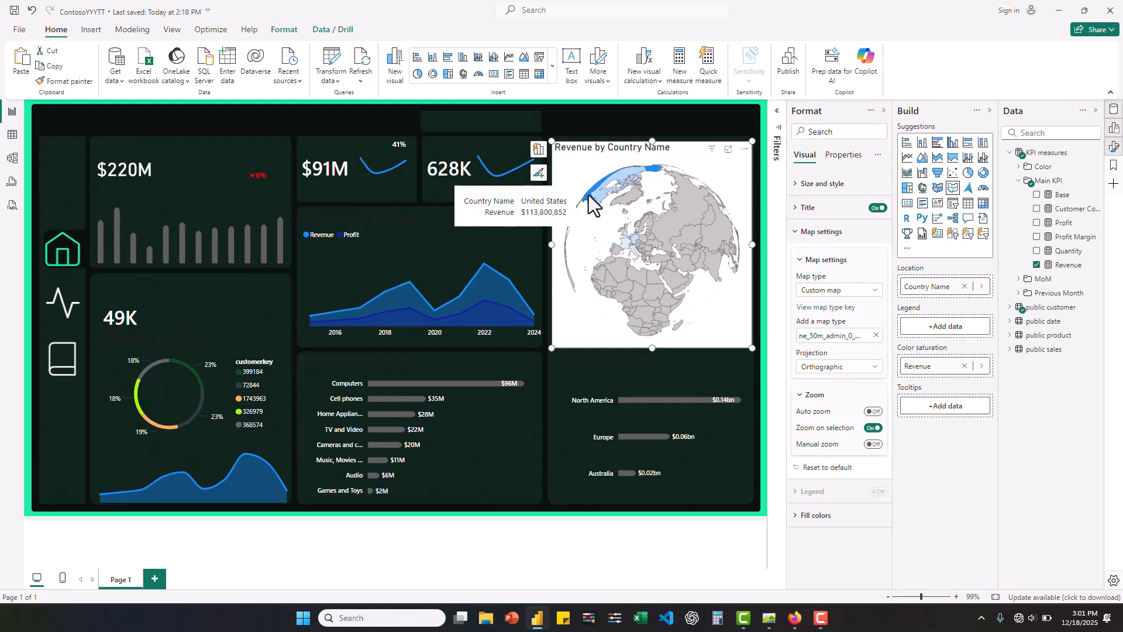
click(588, 195)
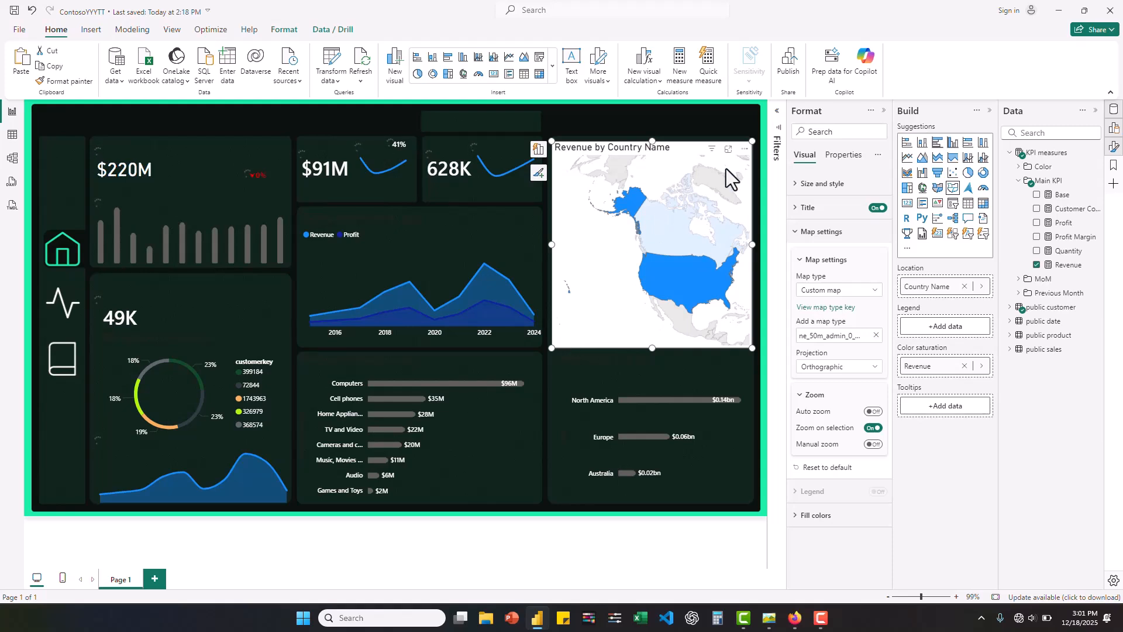
click(630, 246)
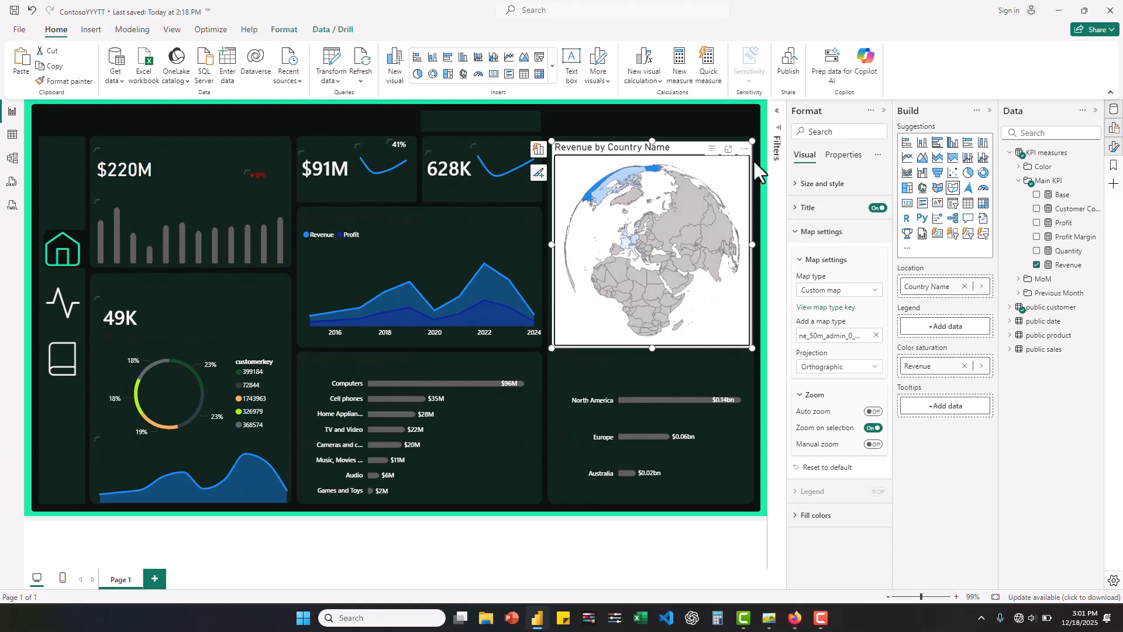
- Turn off the globe map's background
click(796, 182)
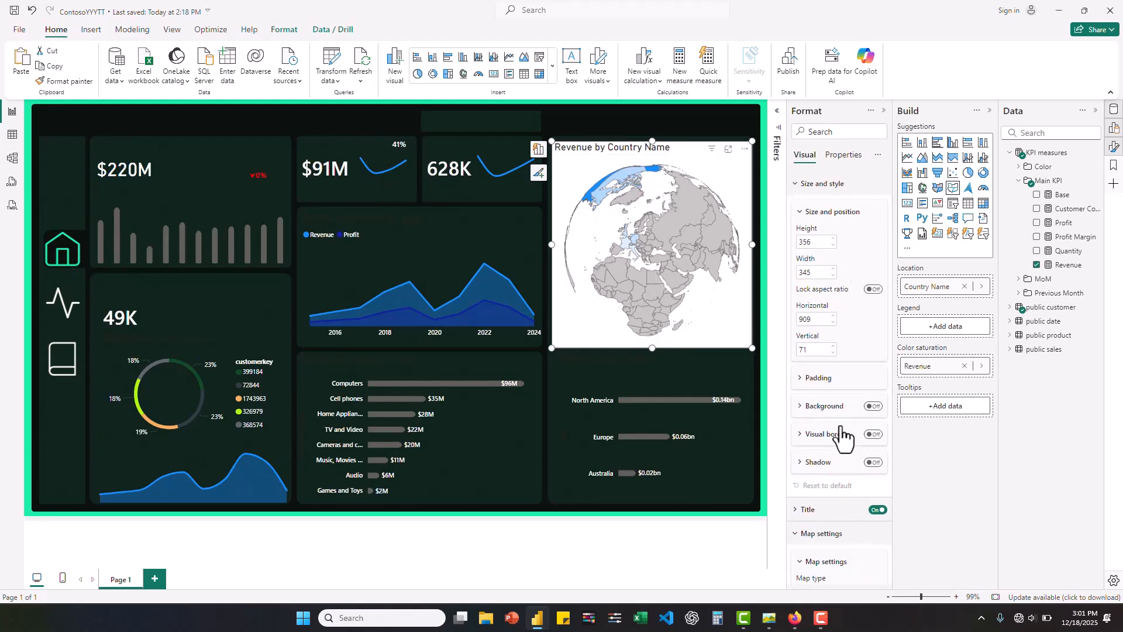
click(800, 408)
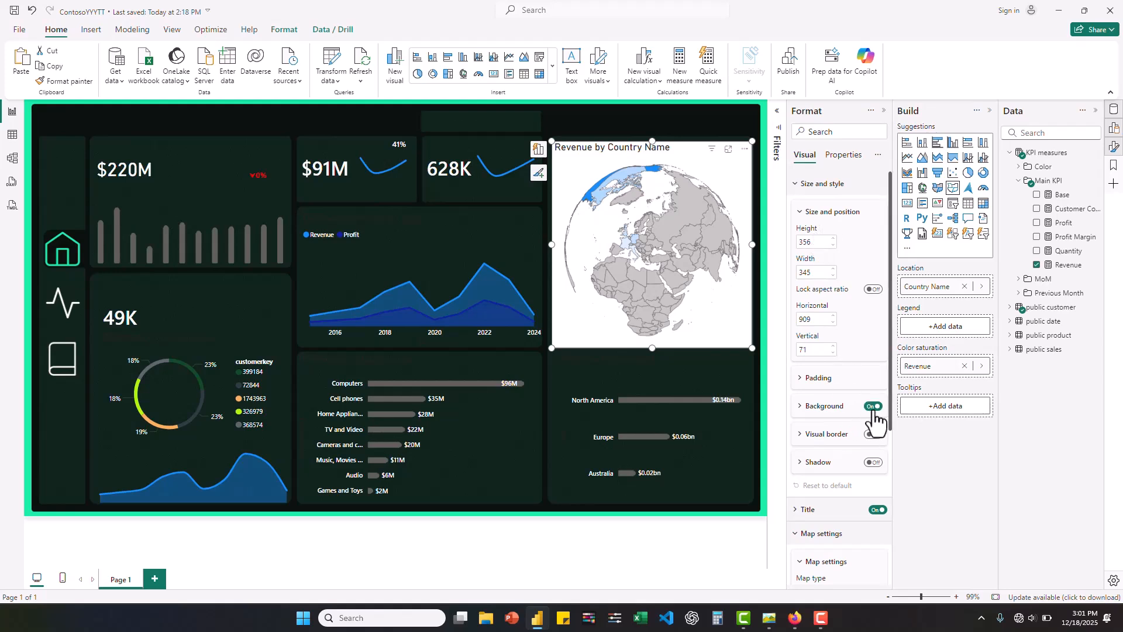
click(873, 409)
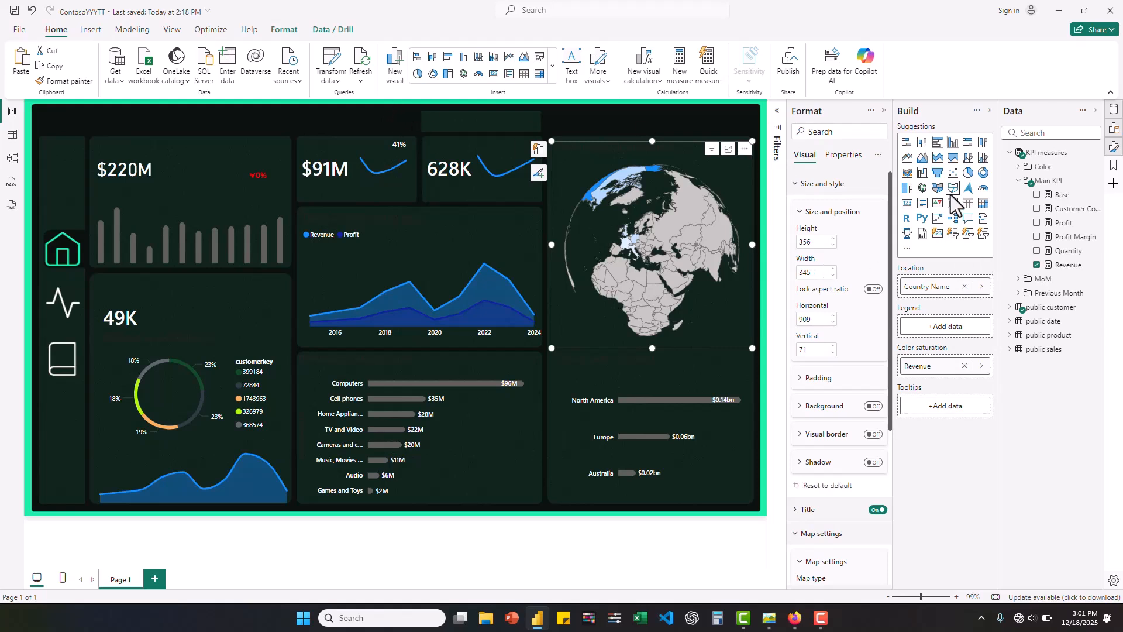
- Add a slicer using the Date Hierarchy from the public date table and turn off its slicer header
click(458, 539)
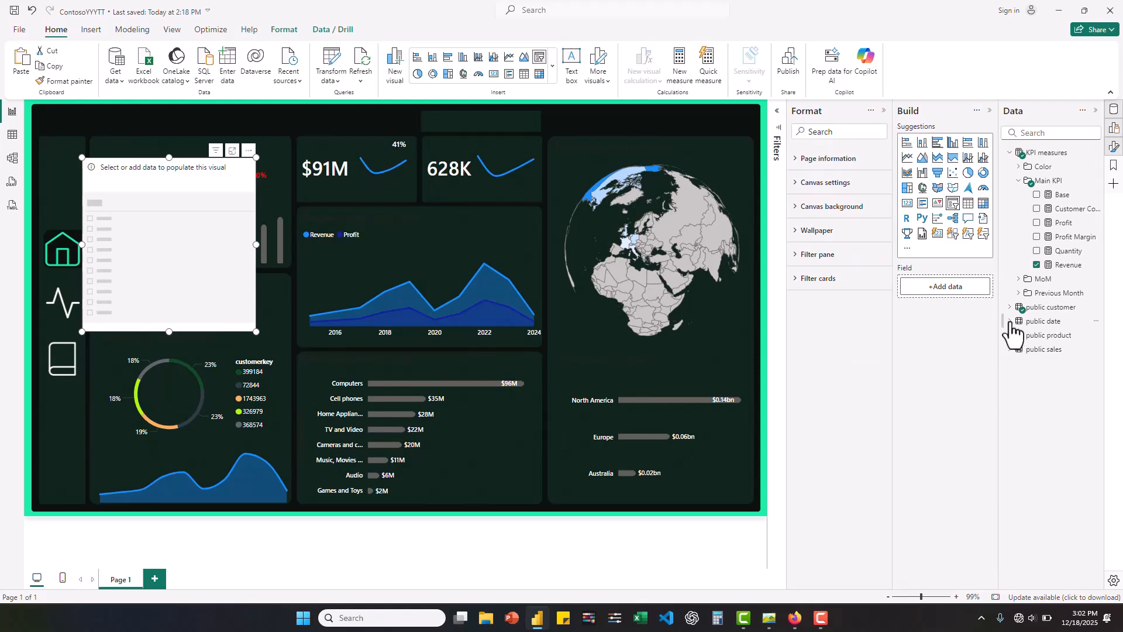
click(1009, 321)
click(1019, 335)
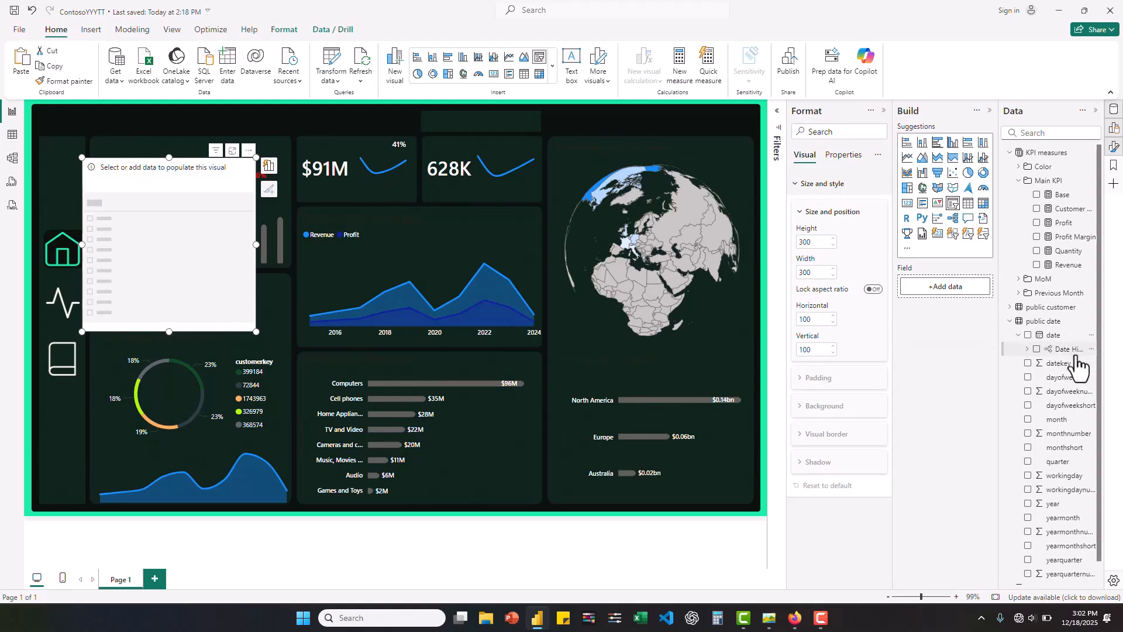
drag(1076, 356, 960, 299)
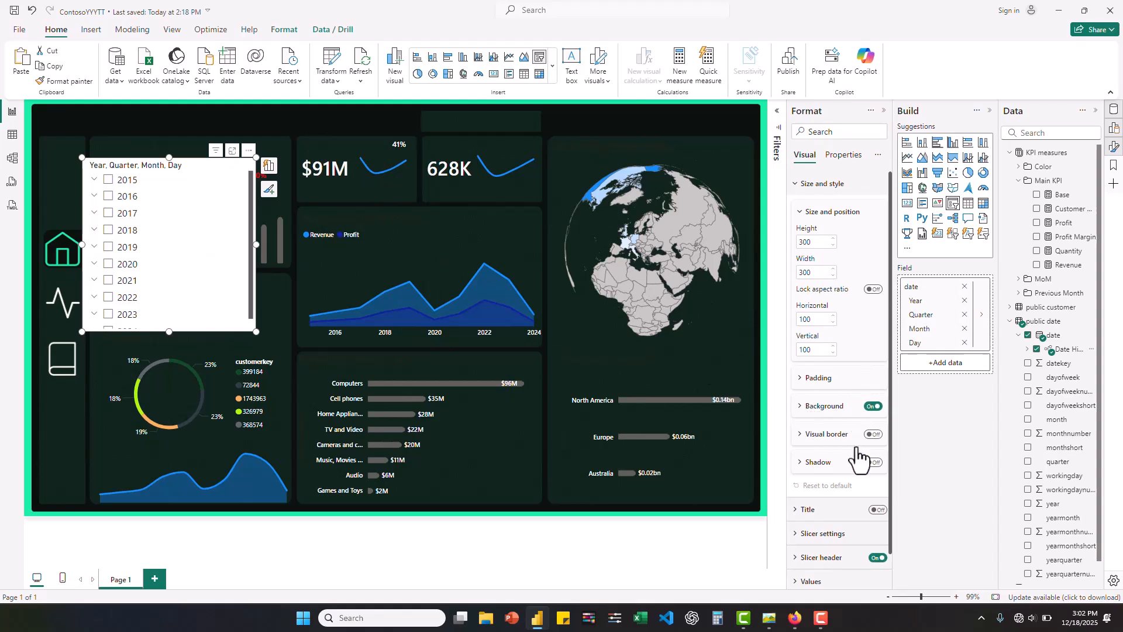
scroll(848, 513, down, 1)
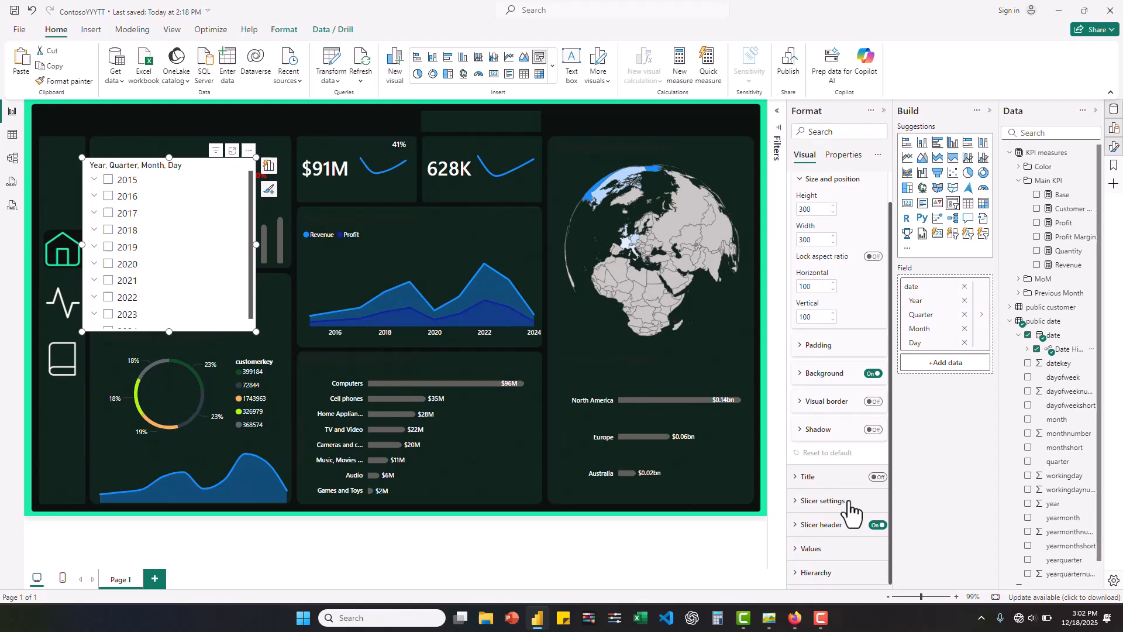
click(876, 525)
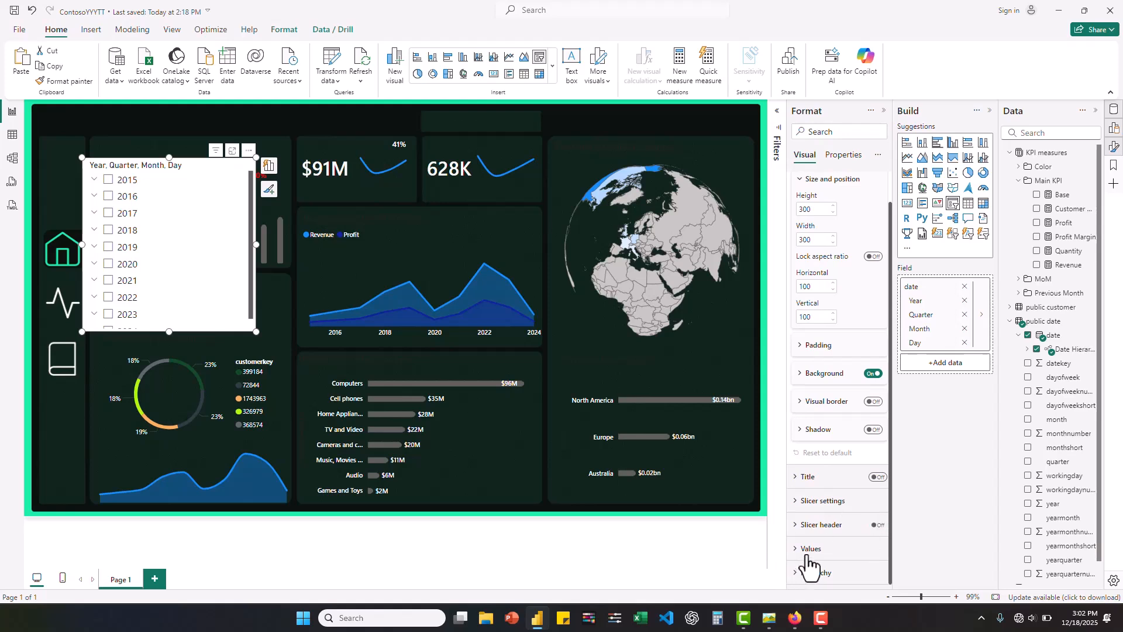
- Change the date slicer's style to Dropdown and fit it into the header box above the 628K card
click(799, 505)
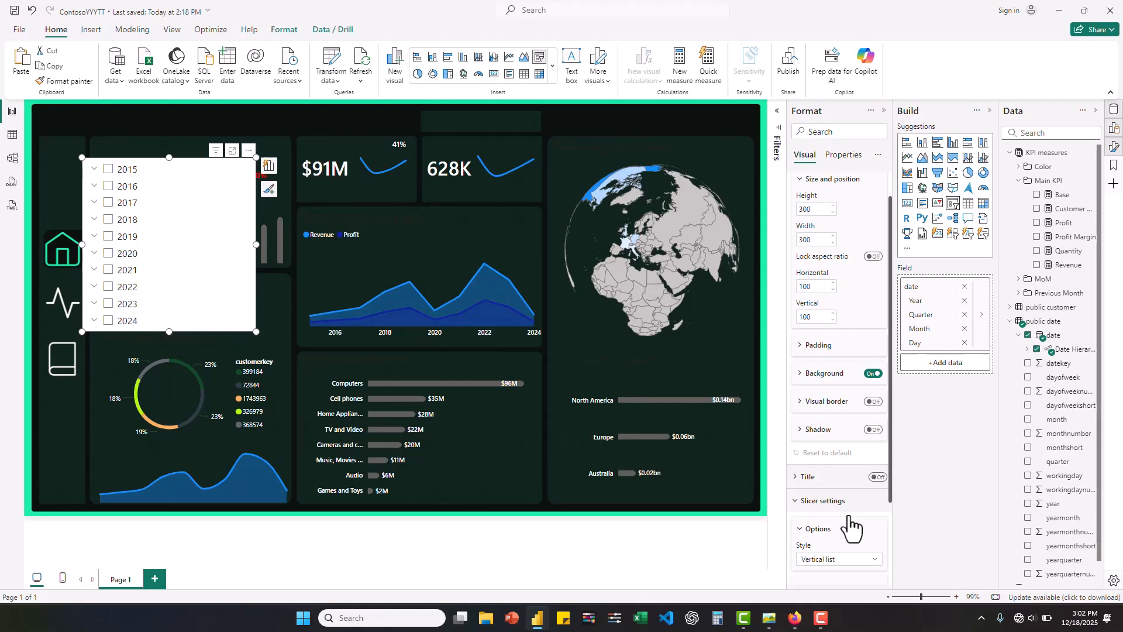
scroll(848, 527, down, 3)
click(867, 449)
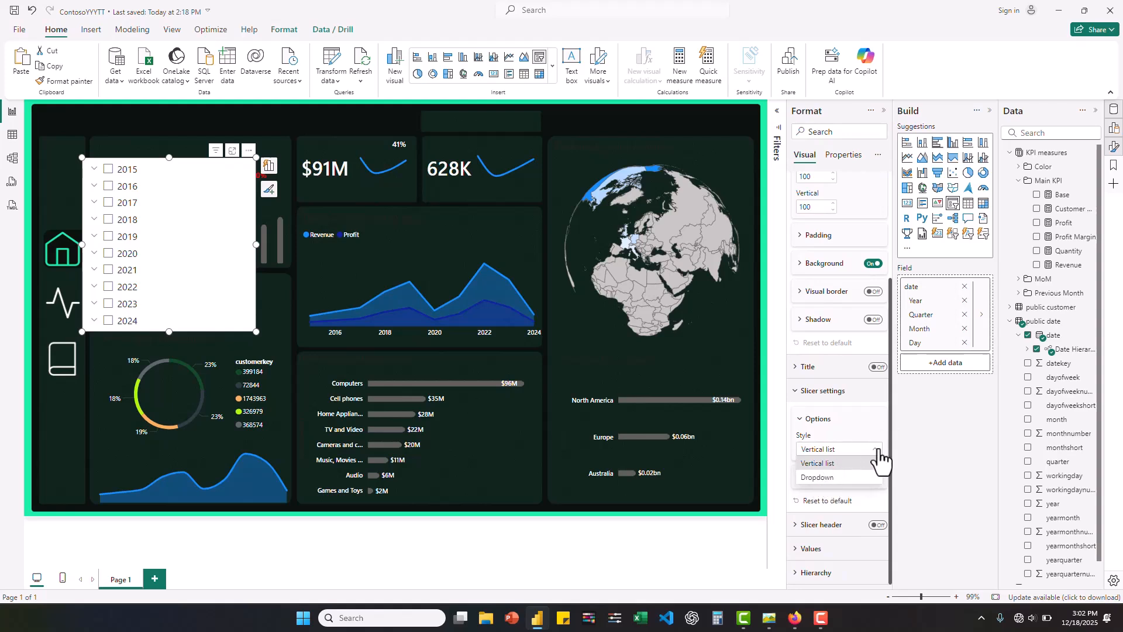
click(825, 478)
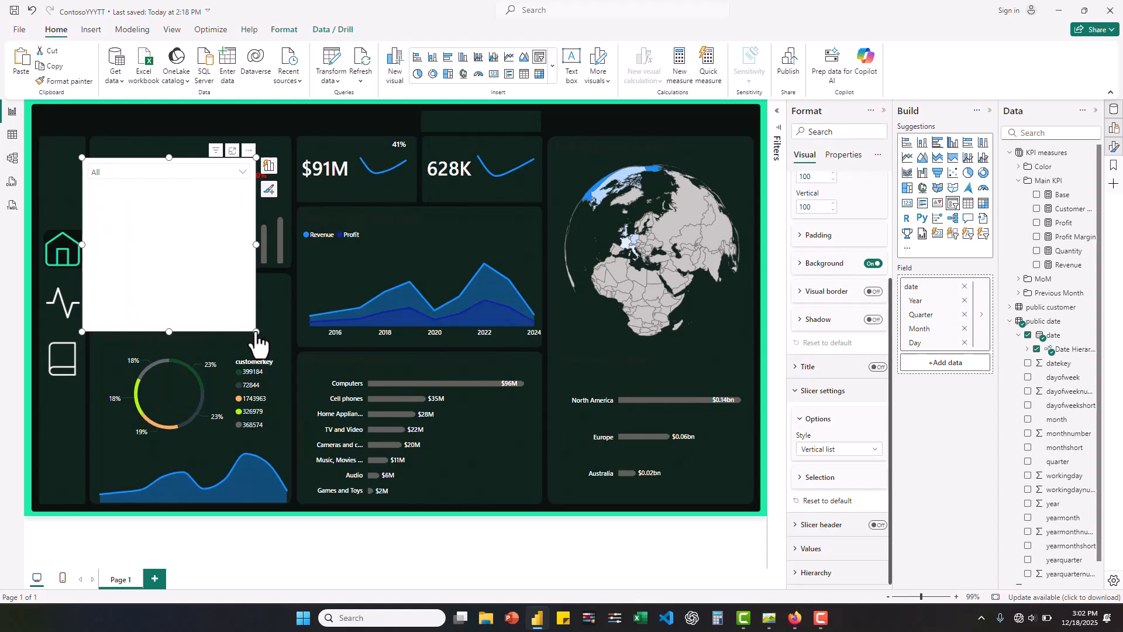
drag(256, 332, 489, 107)
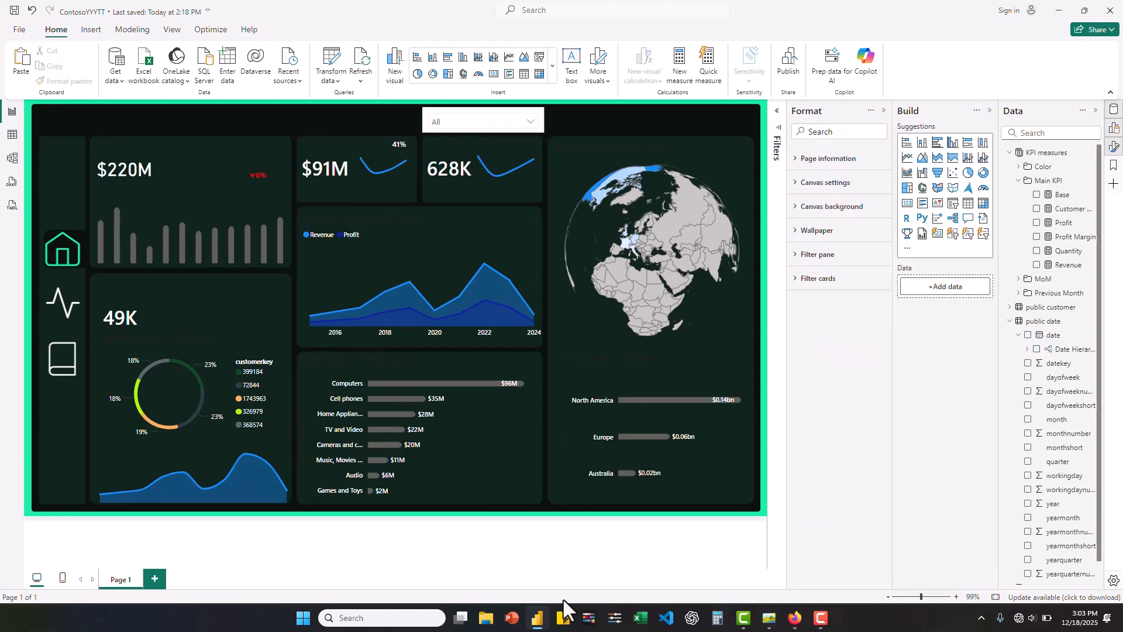
- Sample the dashboard's green border with the color picker app and select its hex code #18EEA6 for copying
click(615, 618)
click(816, 405)
click(764, 358)
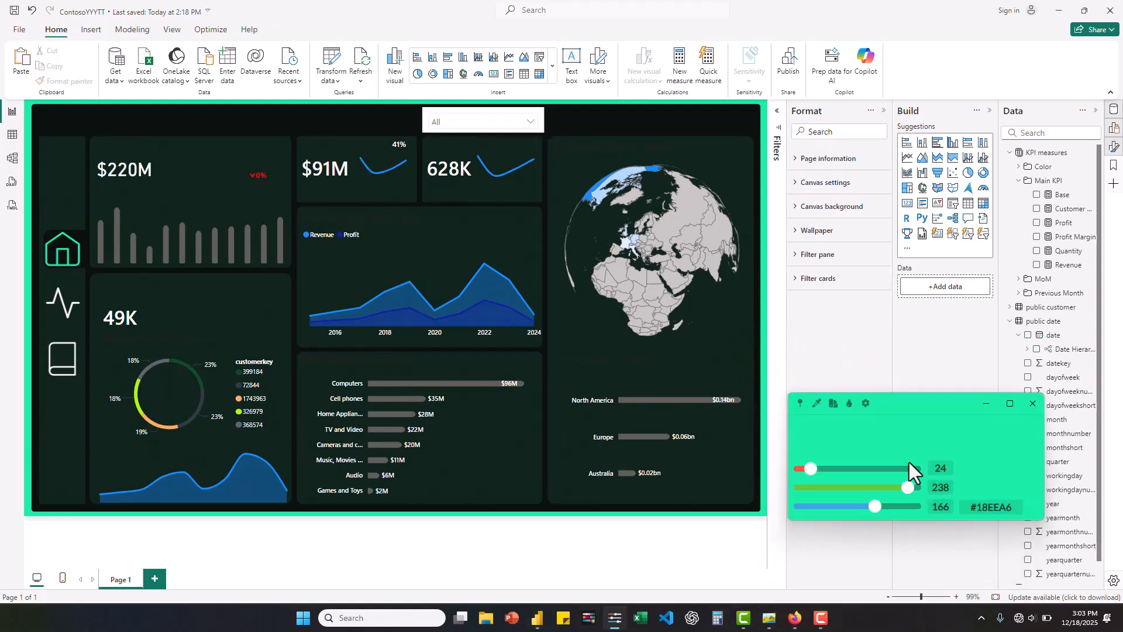
double_click(1001, 504)
key(ctrl+c)
- Set the bar color of the monthly revenue column chart under the $220M card to #18EEA6
click(133, 209)
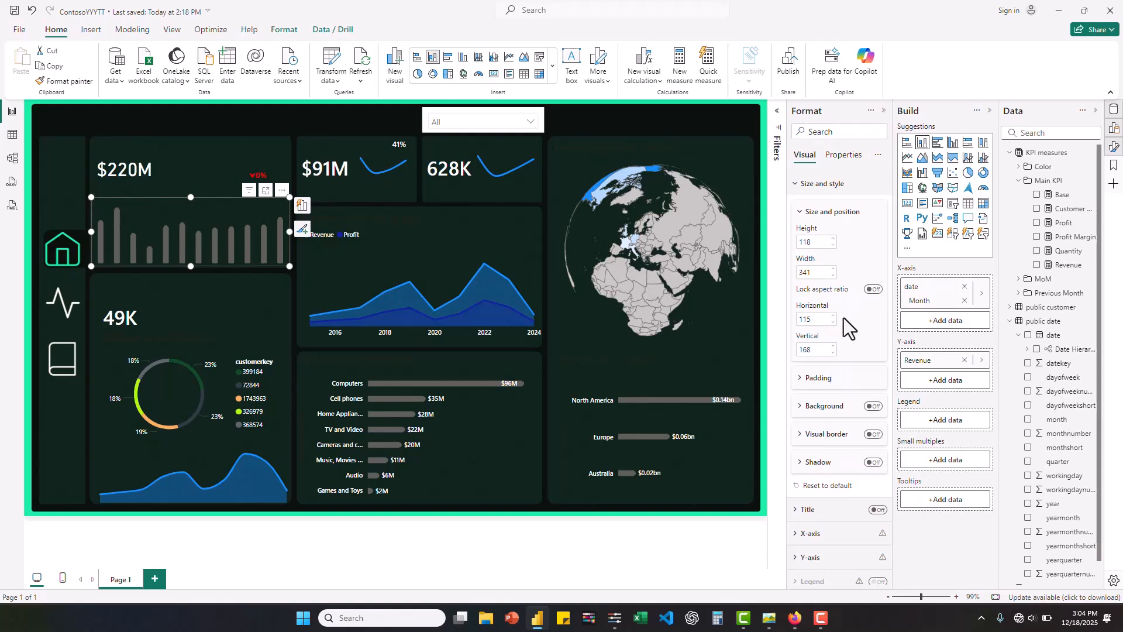
scroll(848, 351, down, 2)
scroll(848, 362, down, 5)
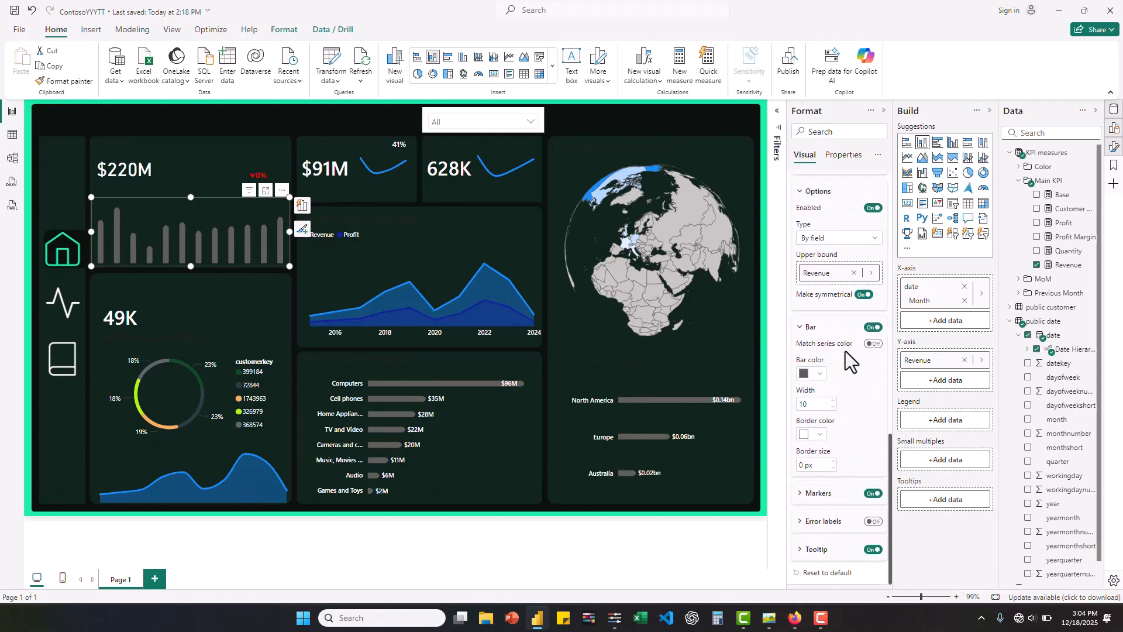
click(819, 375)
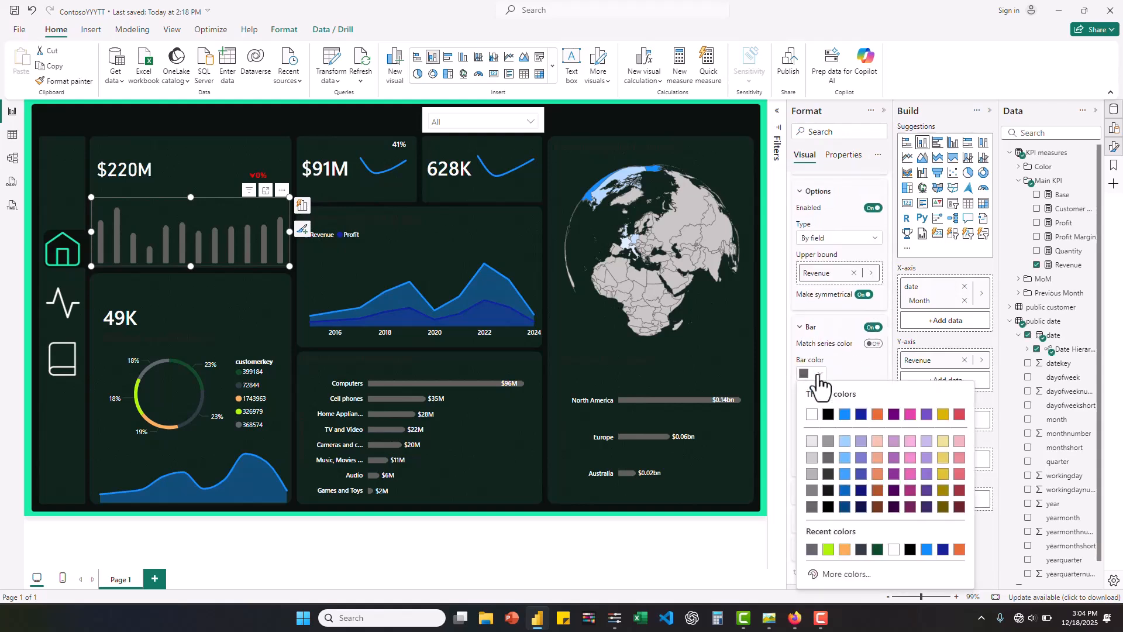
click(841, 575)
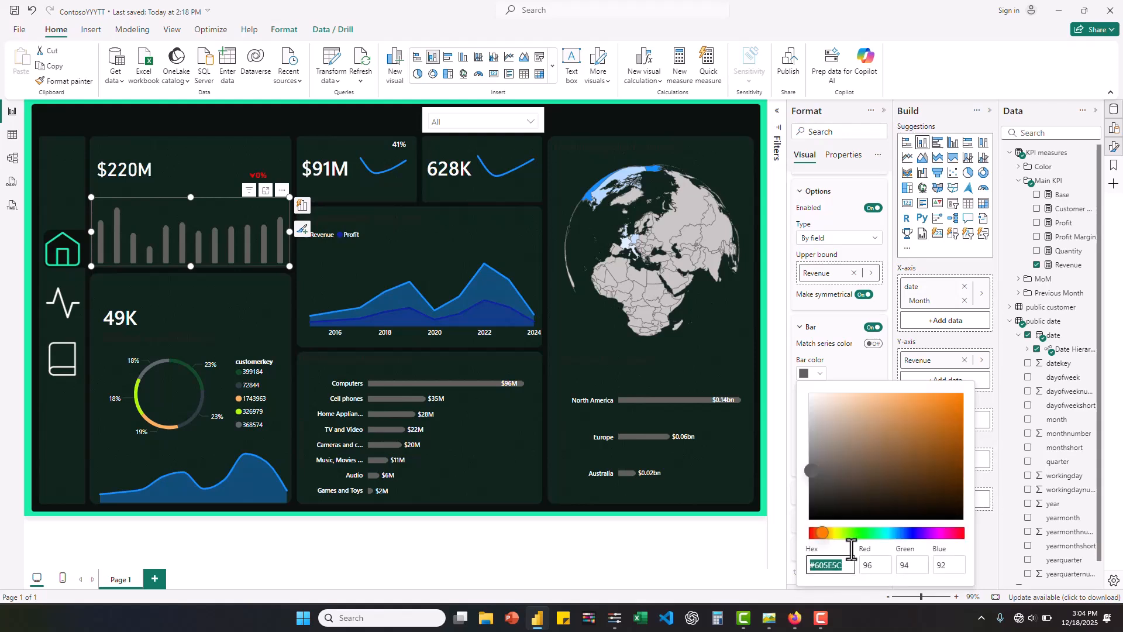
key(ctrl+v)
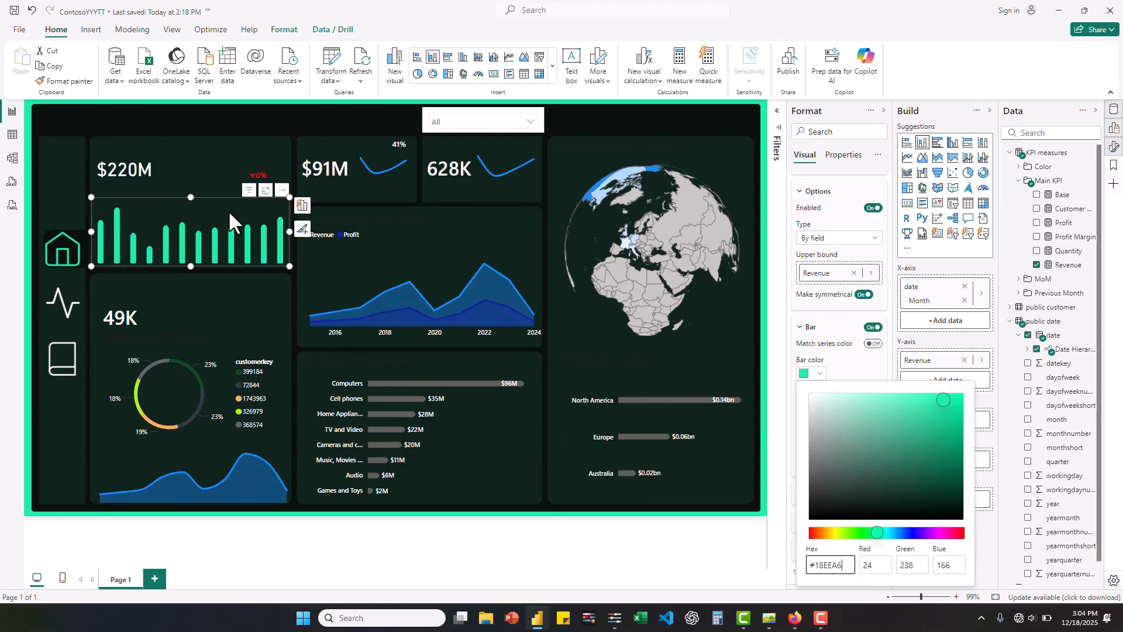
- Recolor the bars of the product category chart with the recently used green #18EEA6
click(441, 402)
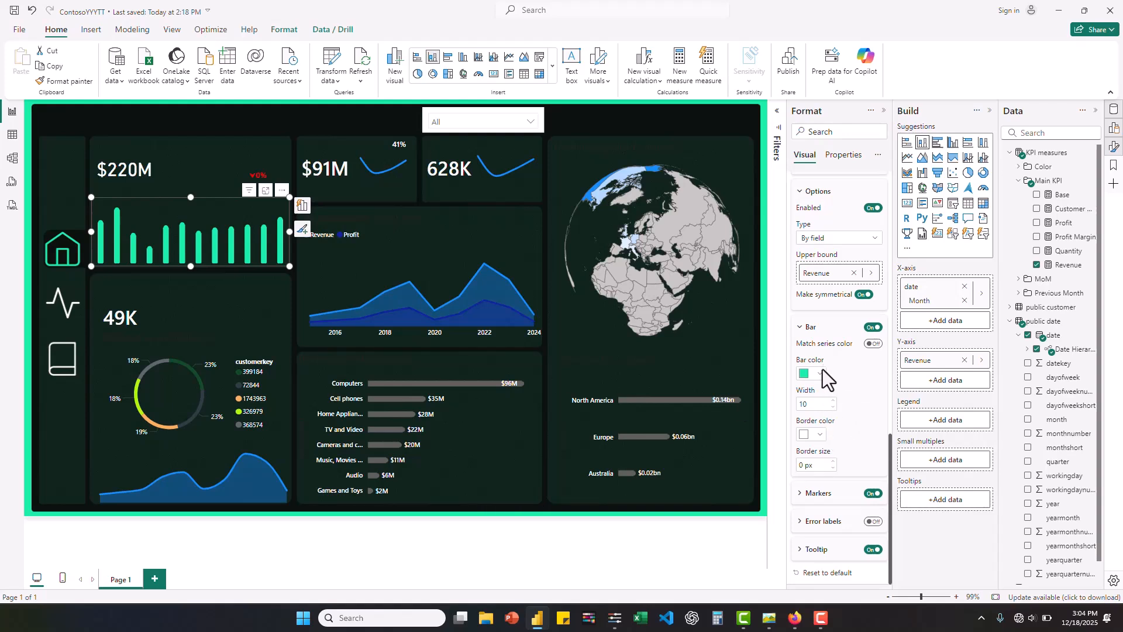
click(493, 433)
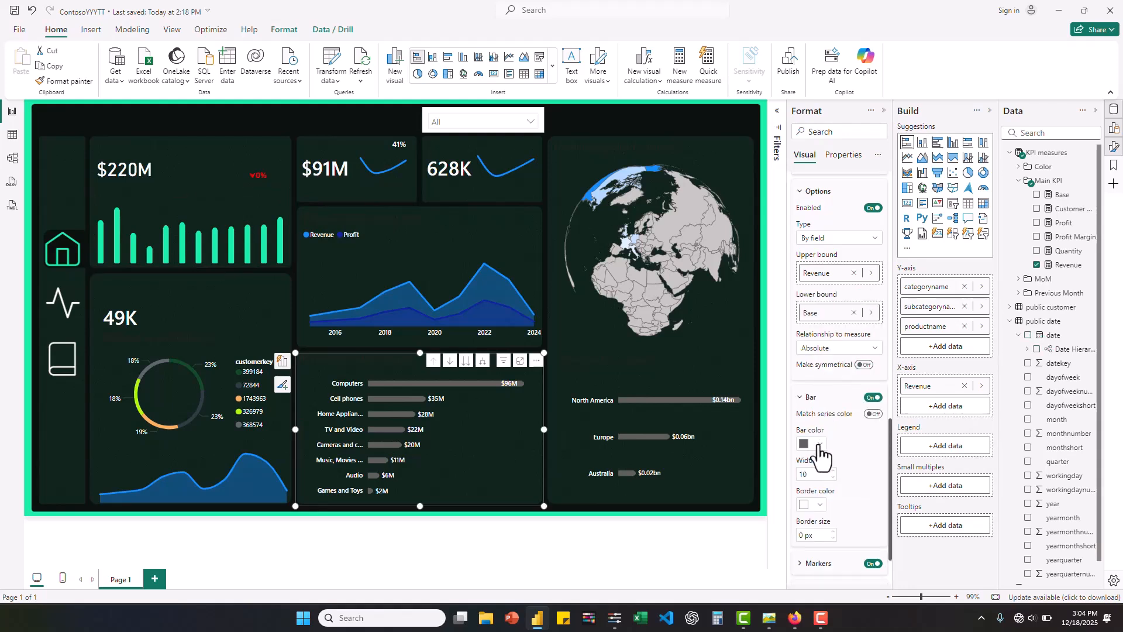
click(818, 444)
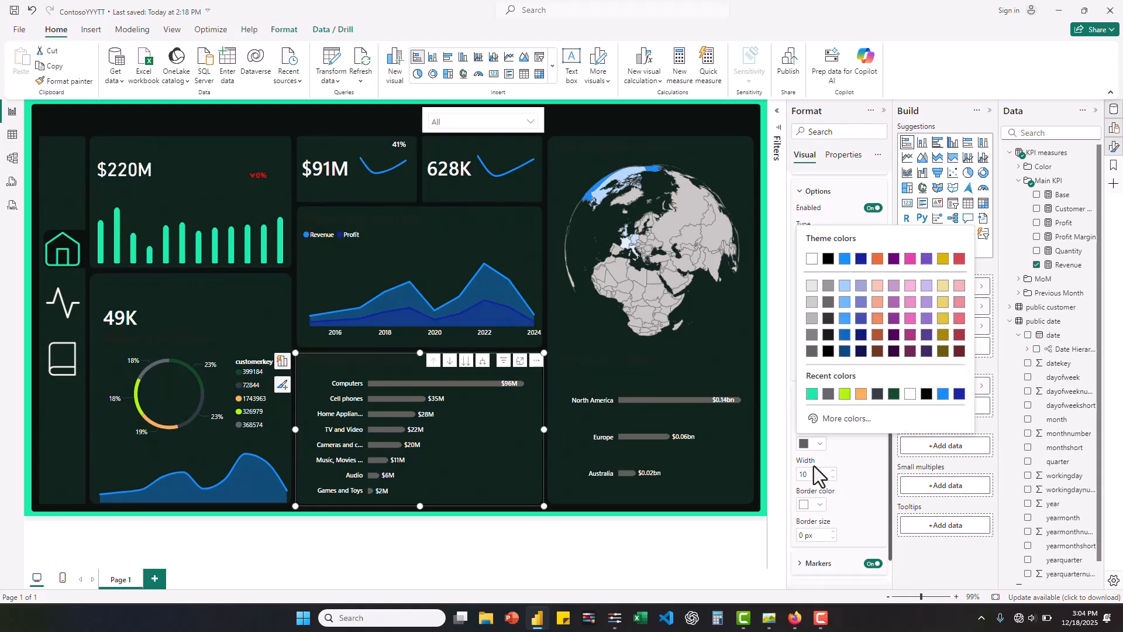
click(812, 393)
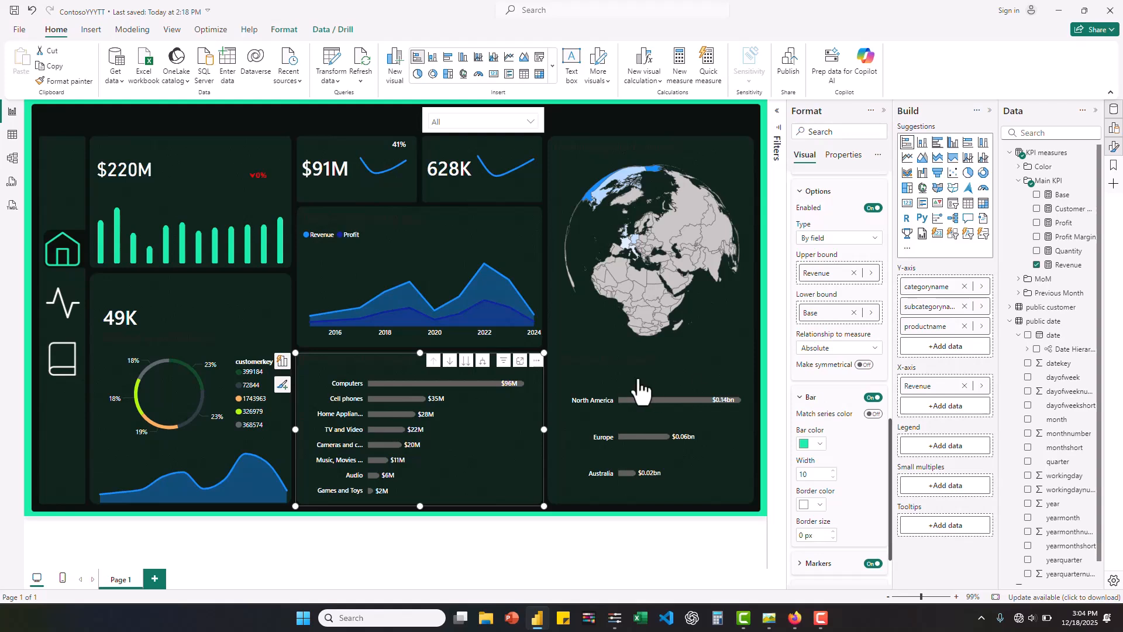
- Apply the recent green #18EEA6 to the bars of the continent revenue chart below the globe
click(606, 387)
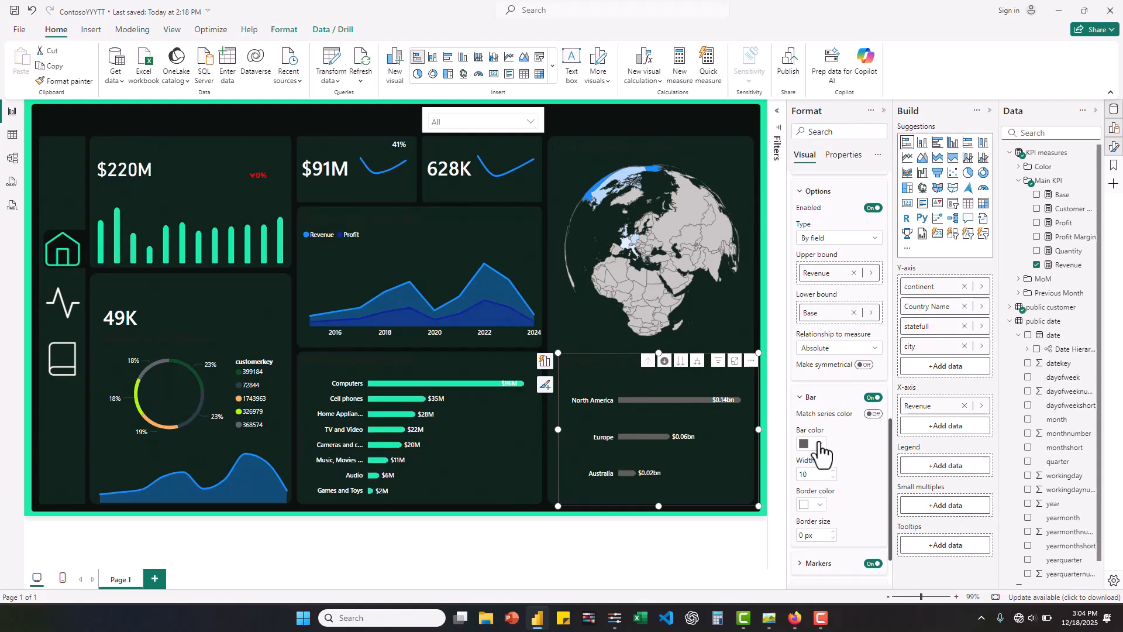
click(815, 446)
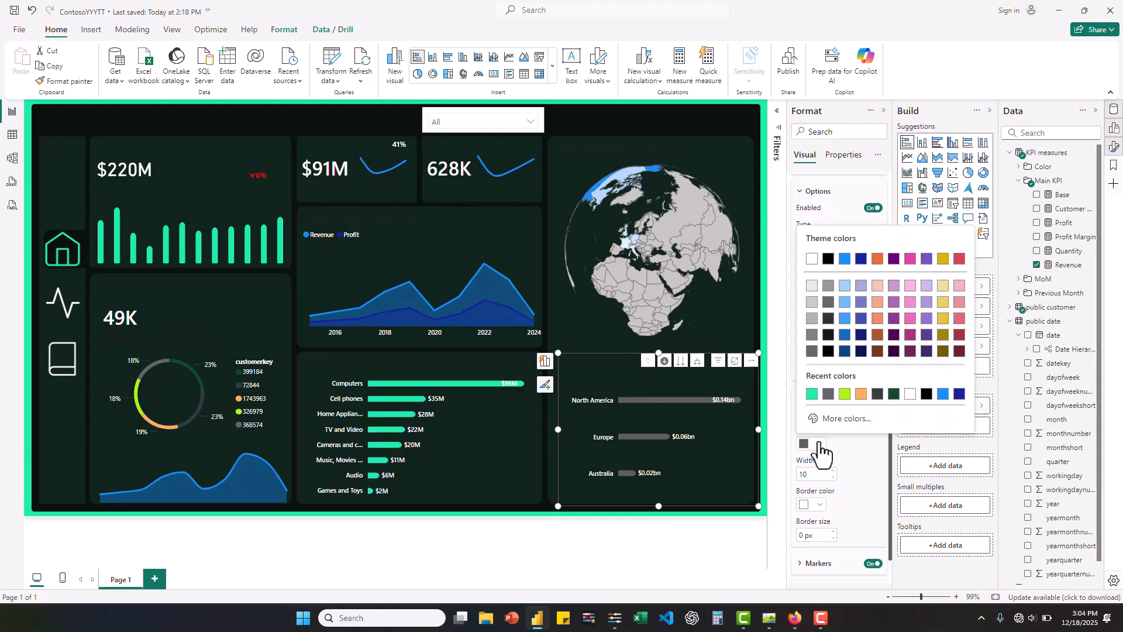
click(812, 393)
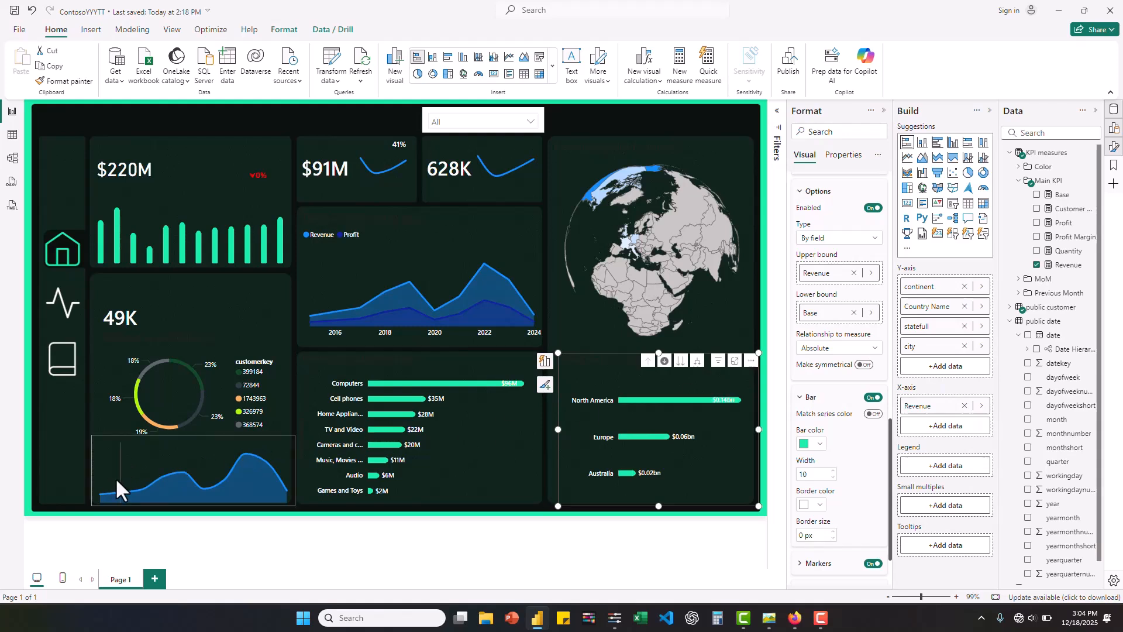
- Set the customer count area chart's line color to the recent green #18EEA6 and its line width to 2 px
mouse_move(114, 477)
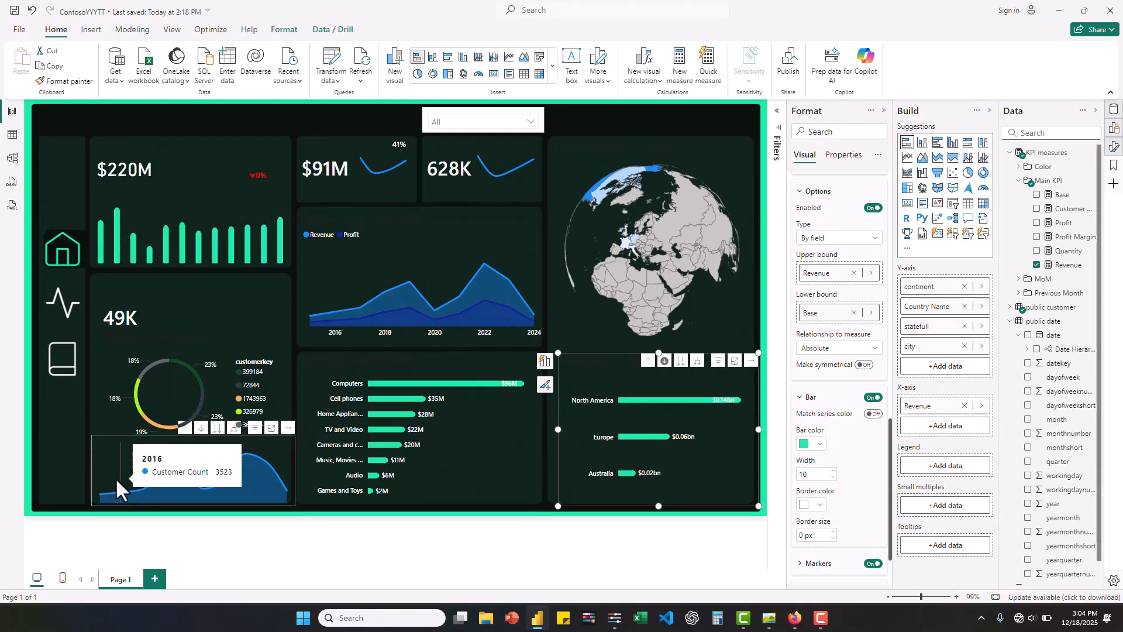
click(98, 439)
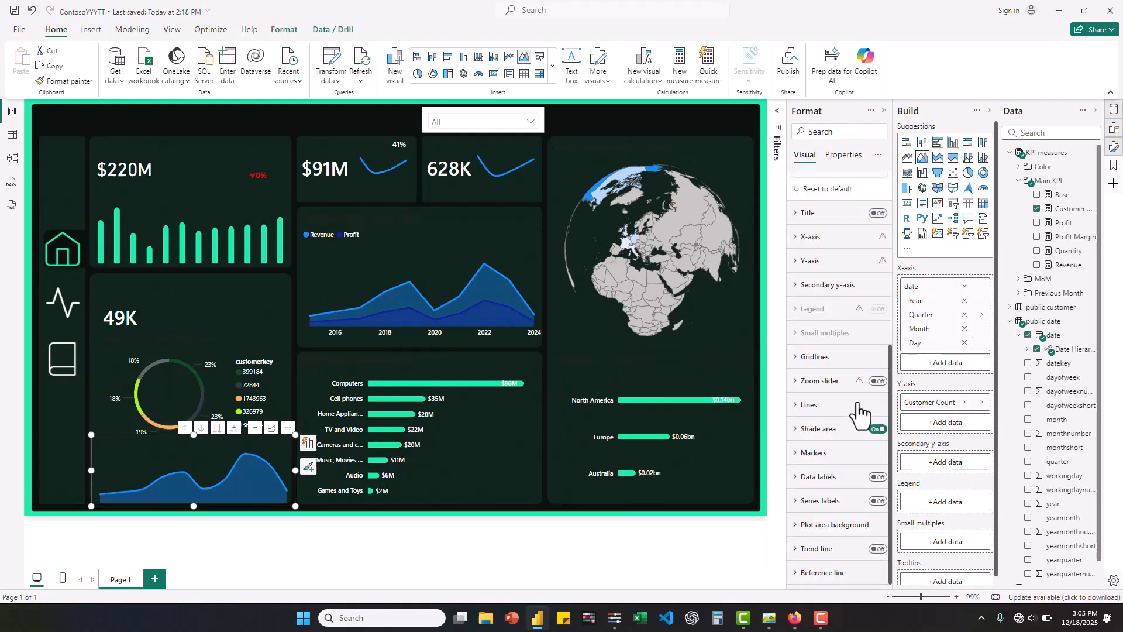
click(796, 410)
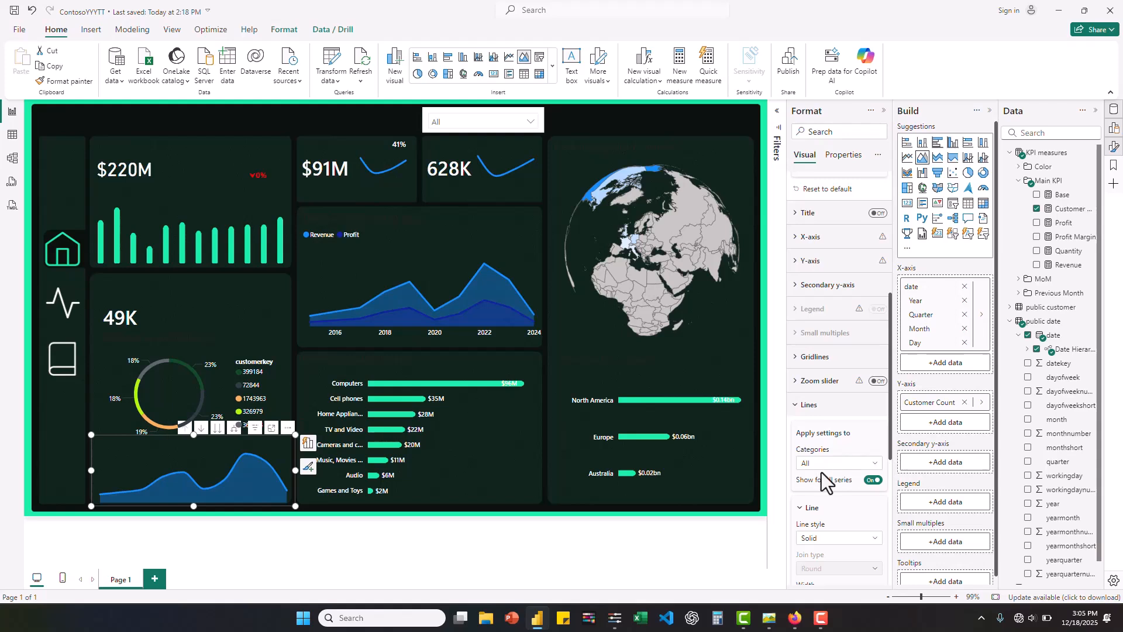
scroll(823, 476, down, 4)
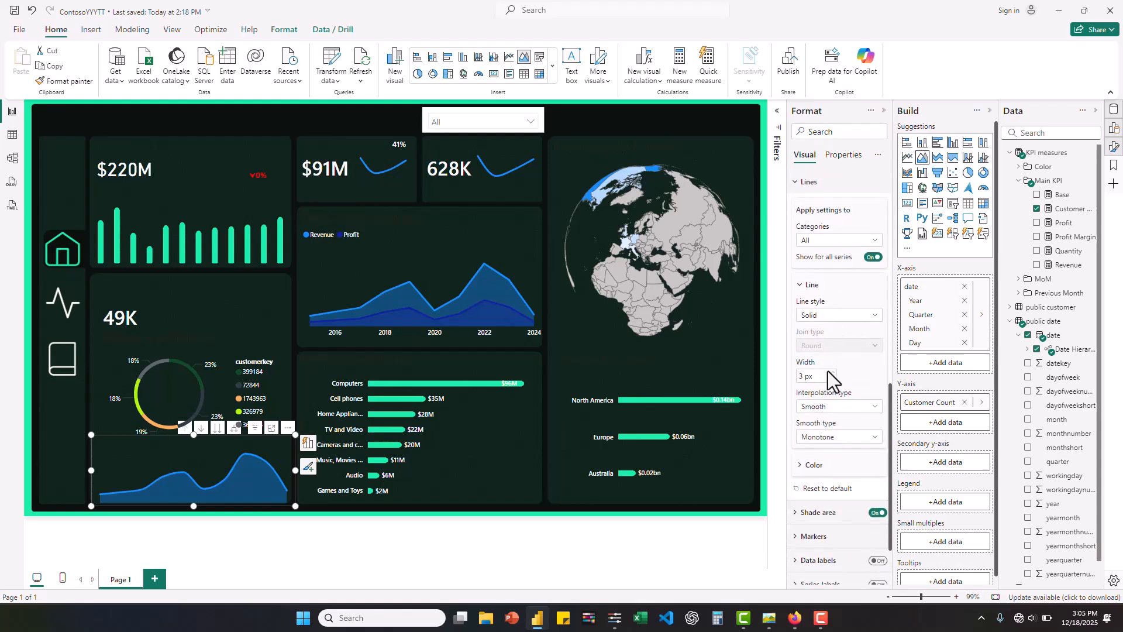
click(799, 466)
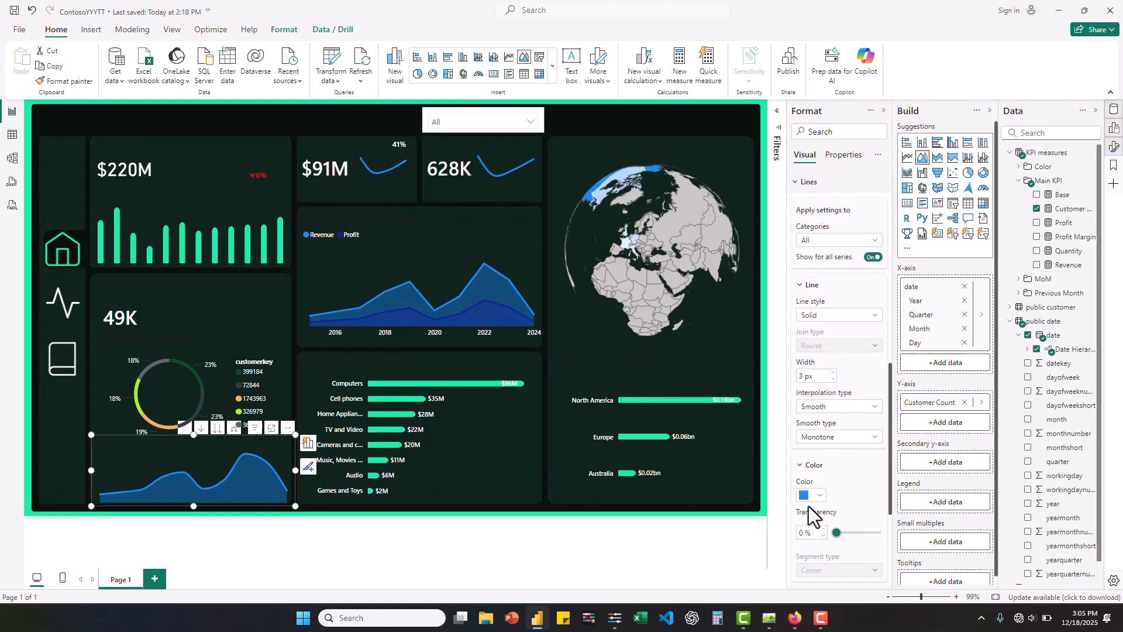
click(819, 496)
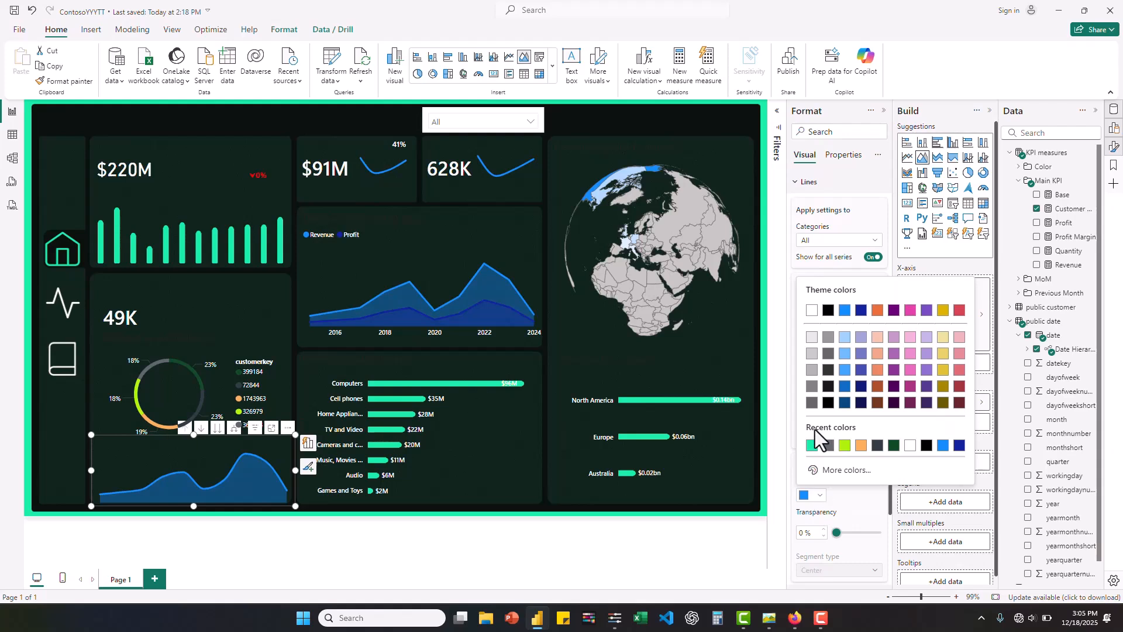
click(811, 446)
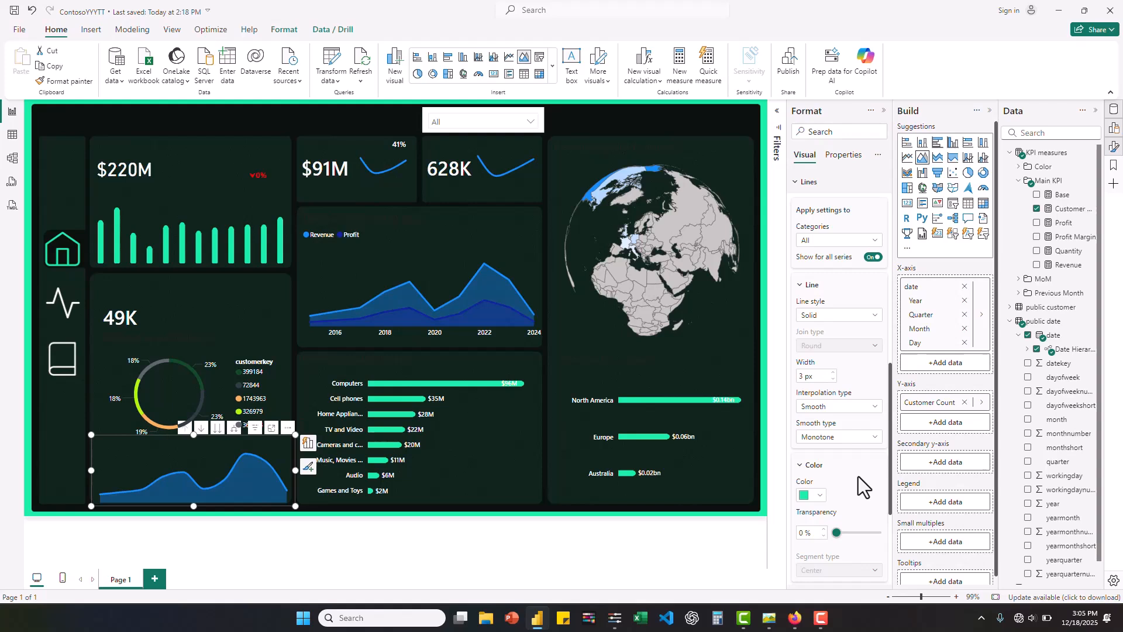
scroll(858, 476, down, 3)
scroll(859, 476, up, 2)
scroll(858, 477, down, 2)
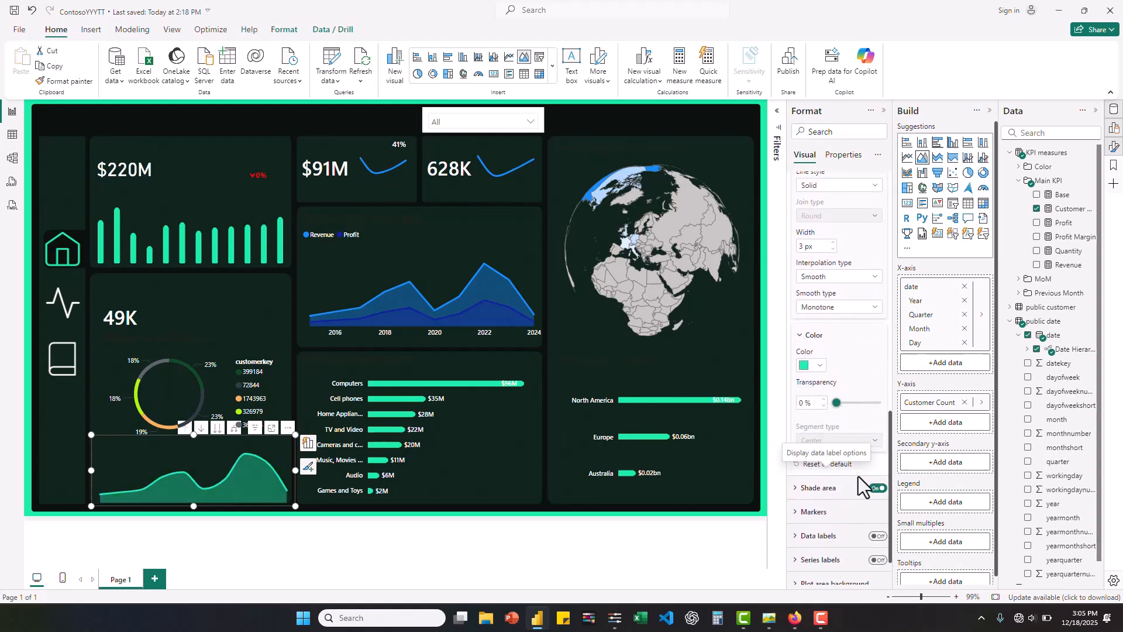
scroll(858, 477, up, 5)
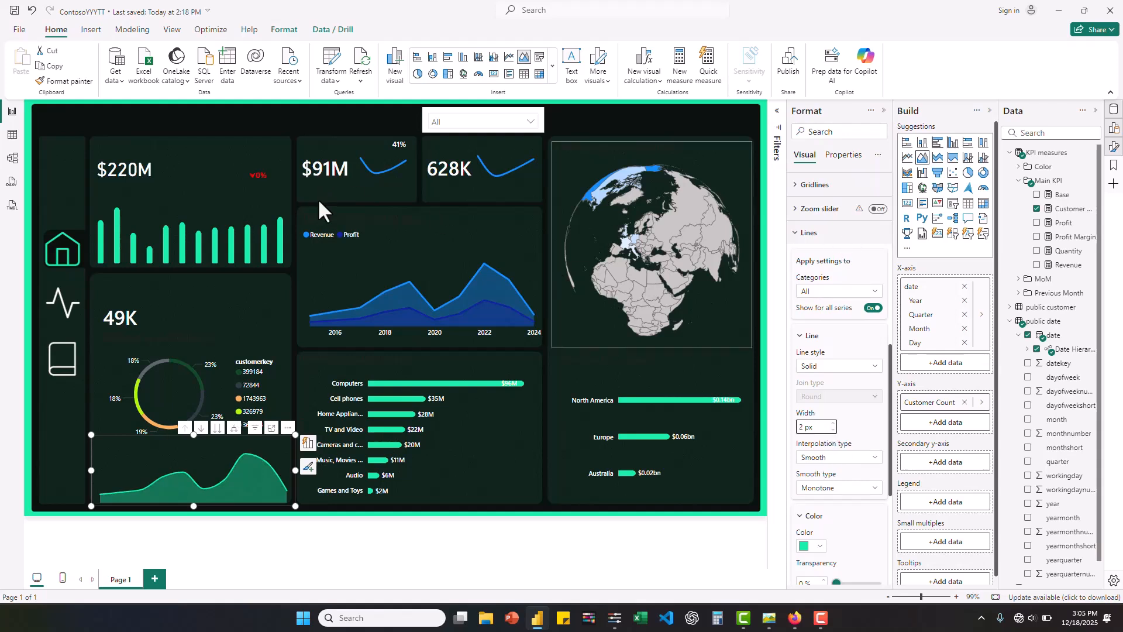
- In the Revenue and Profit area chart, set the Revenue series line to the recent green #18EEA6 with a 2 px width
click(306, 273)
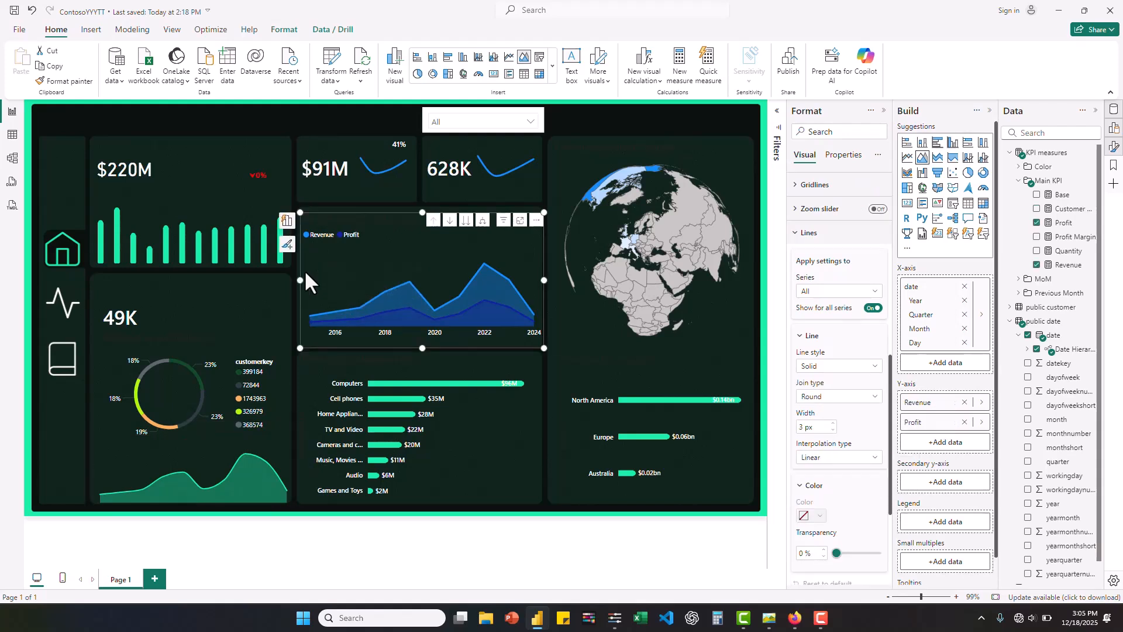
click(874, 293)
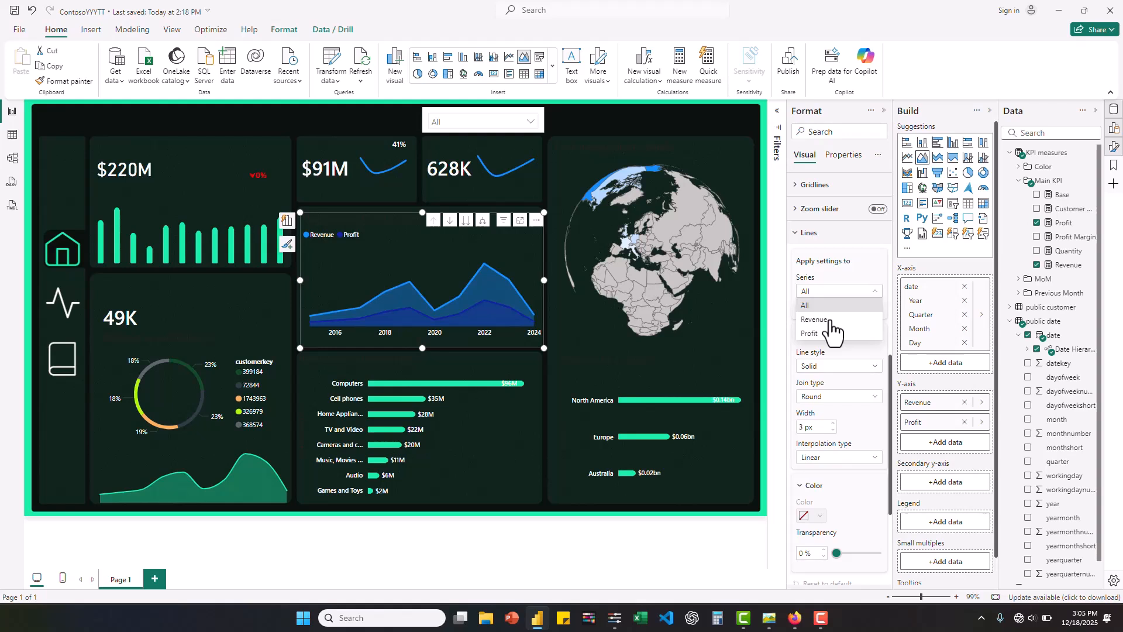
click(830, 321)
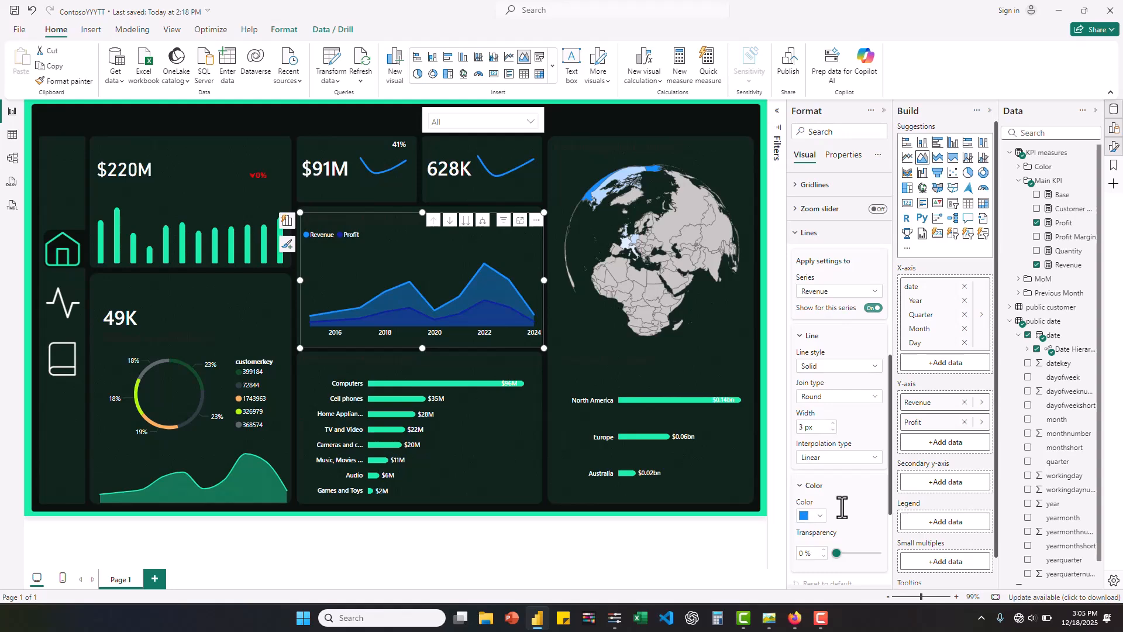
click(822, 517)
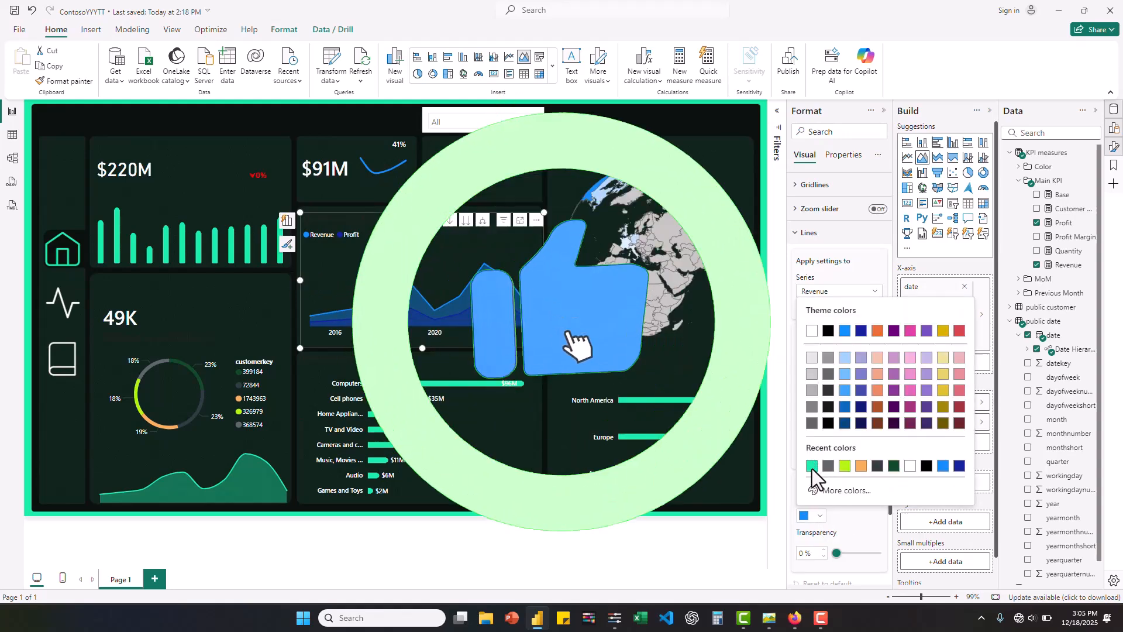
click(812, 466)
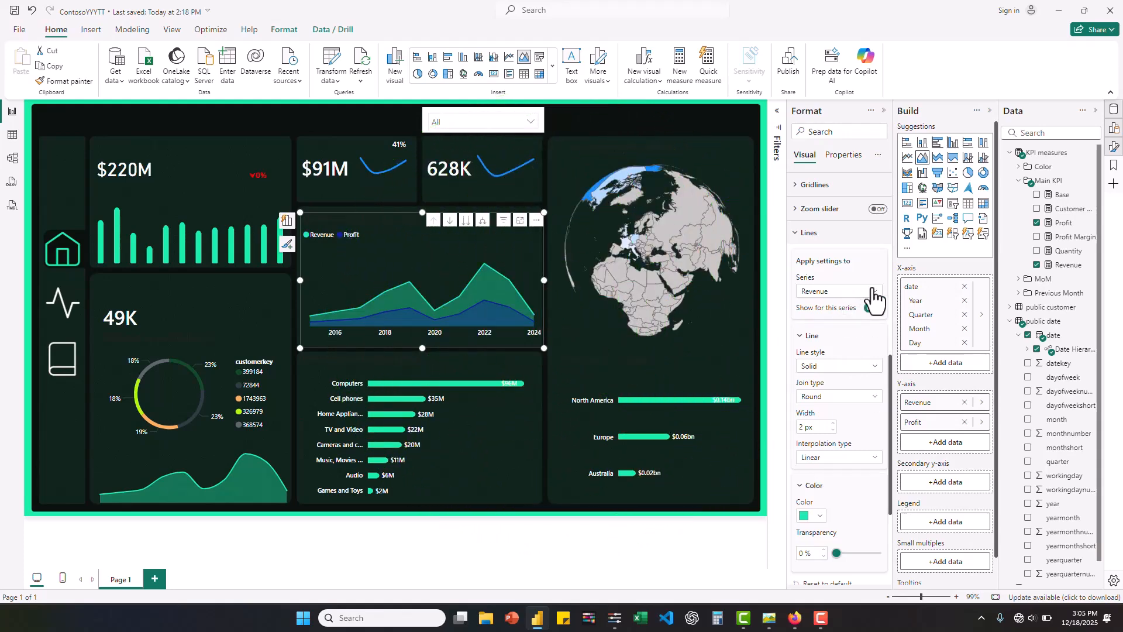
- Give the Profit series in the same area chart a lighter tint of the green, #96F6D5, as its line color
click(874, 292)
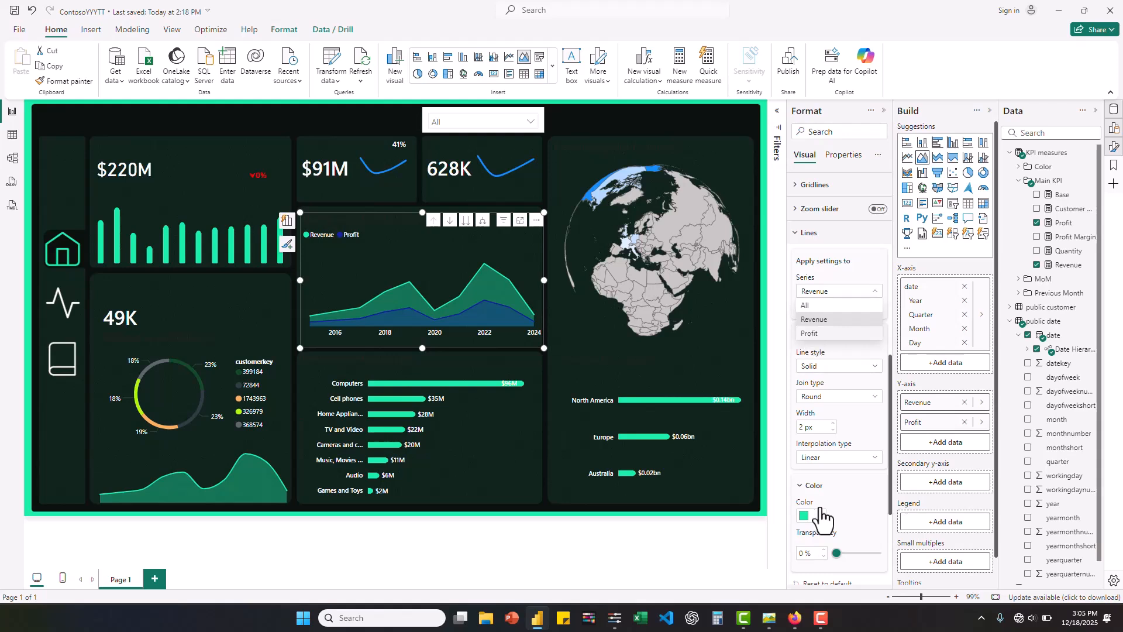
click(816, 527)
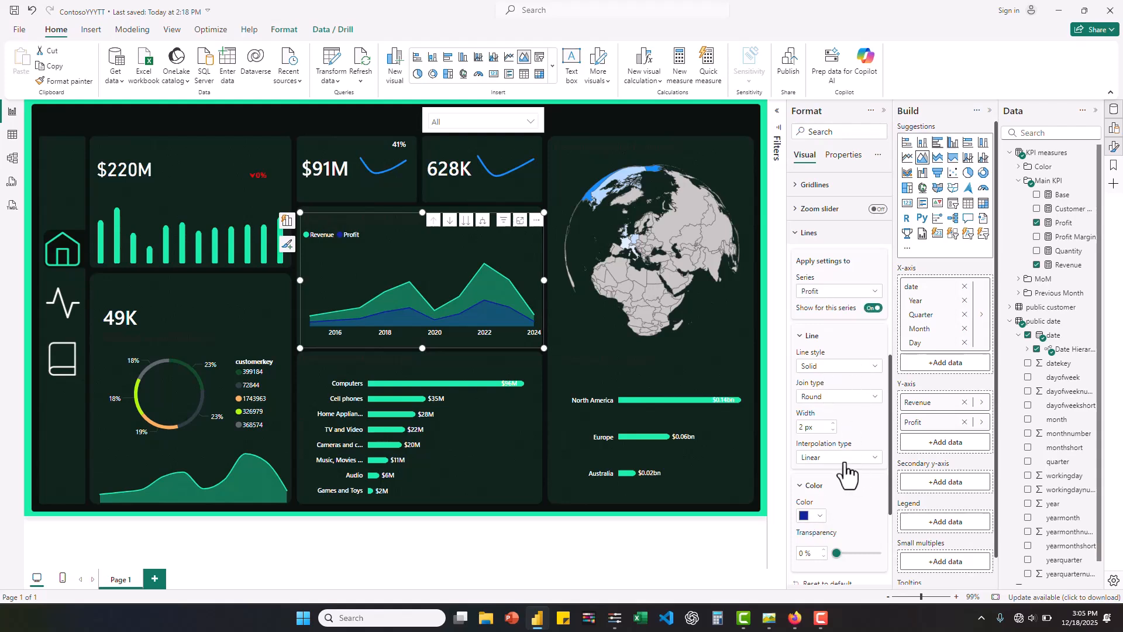
click(820, 516)
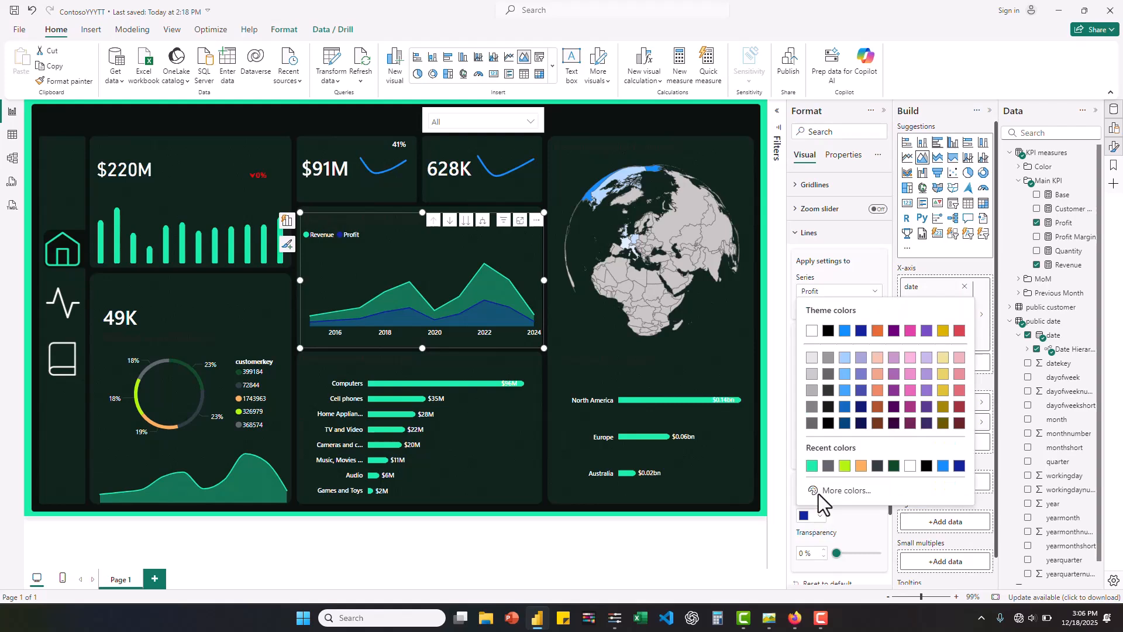
click(812, 467)
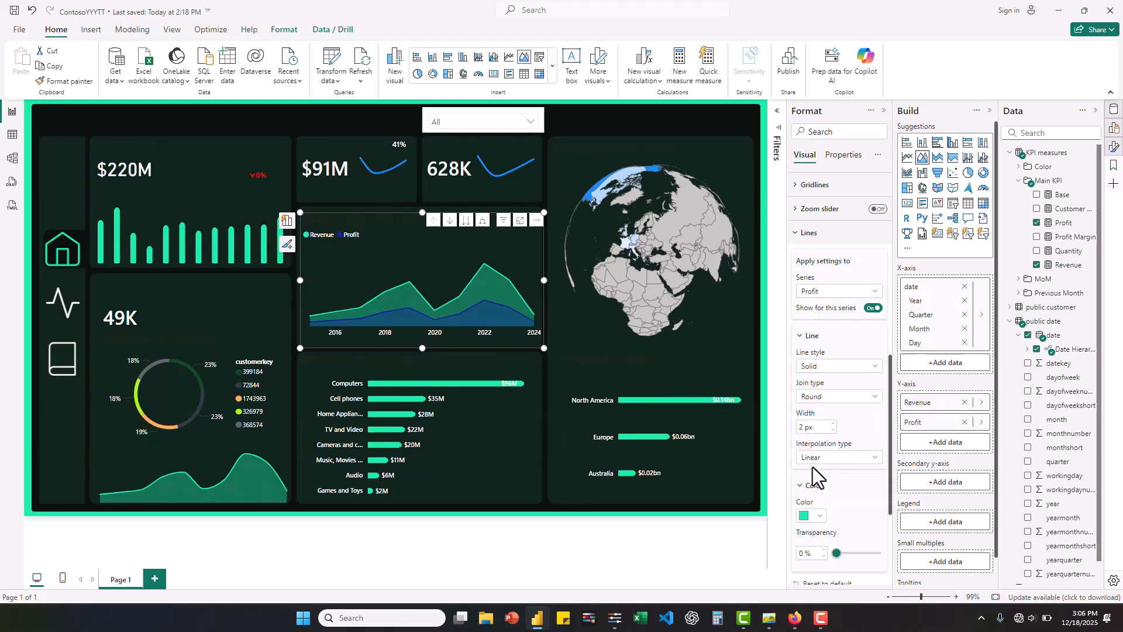
click(820, 516)
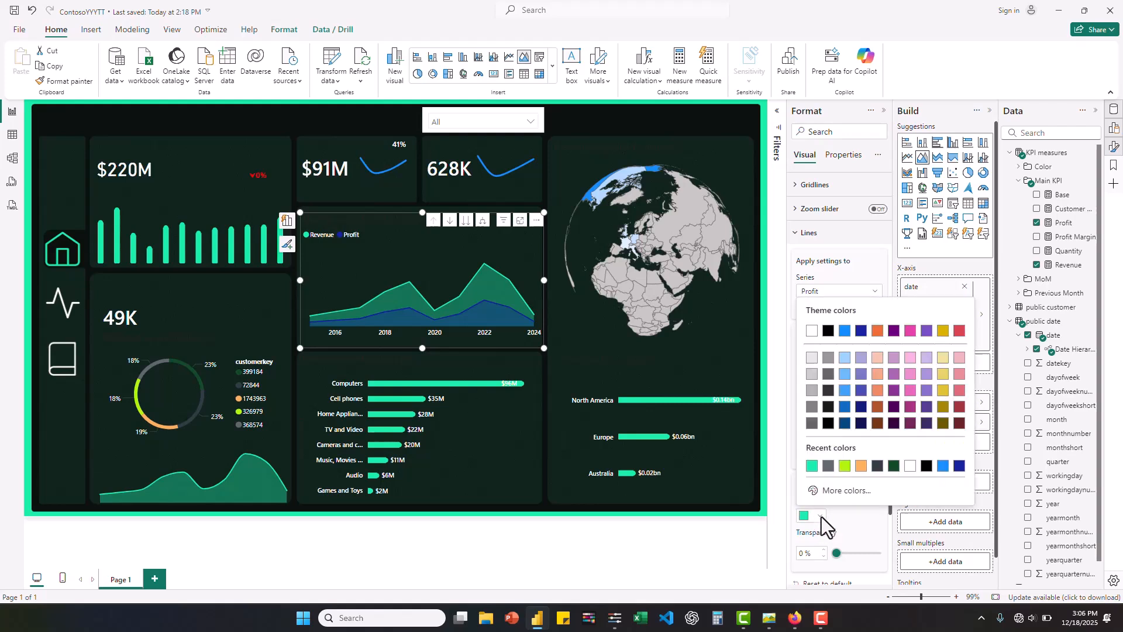
click(847, 490)
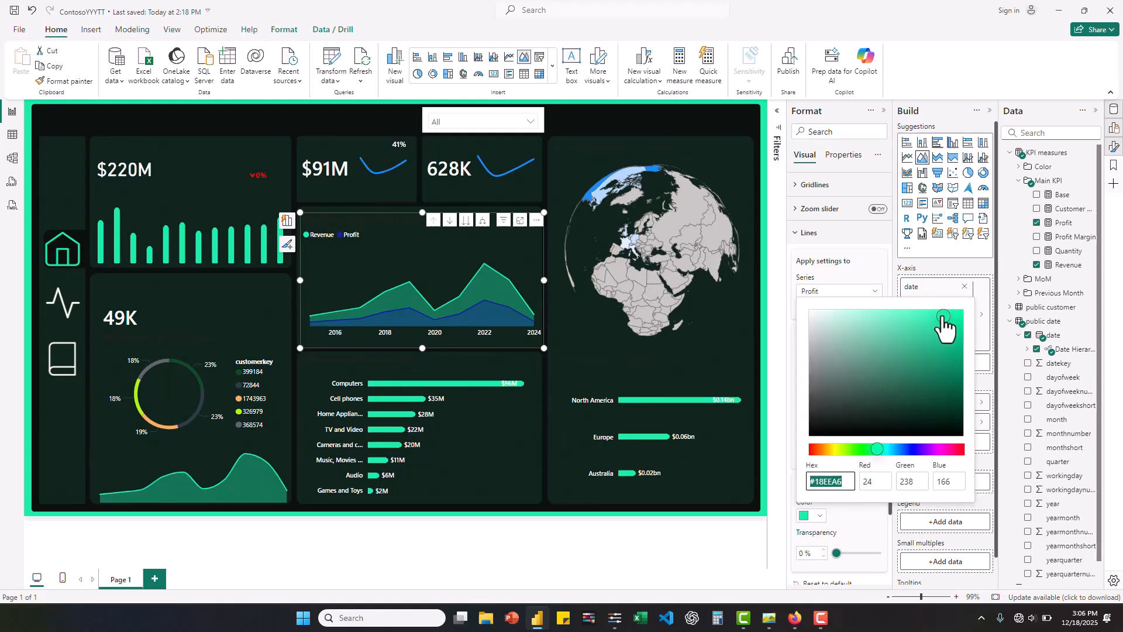
drag(918, 319, 866, 314)
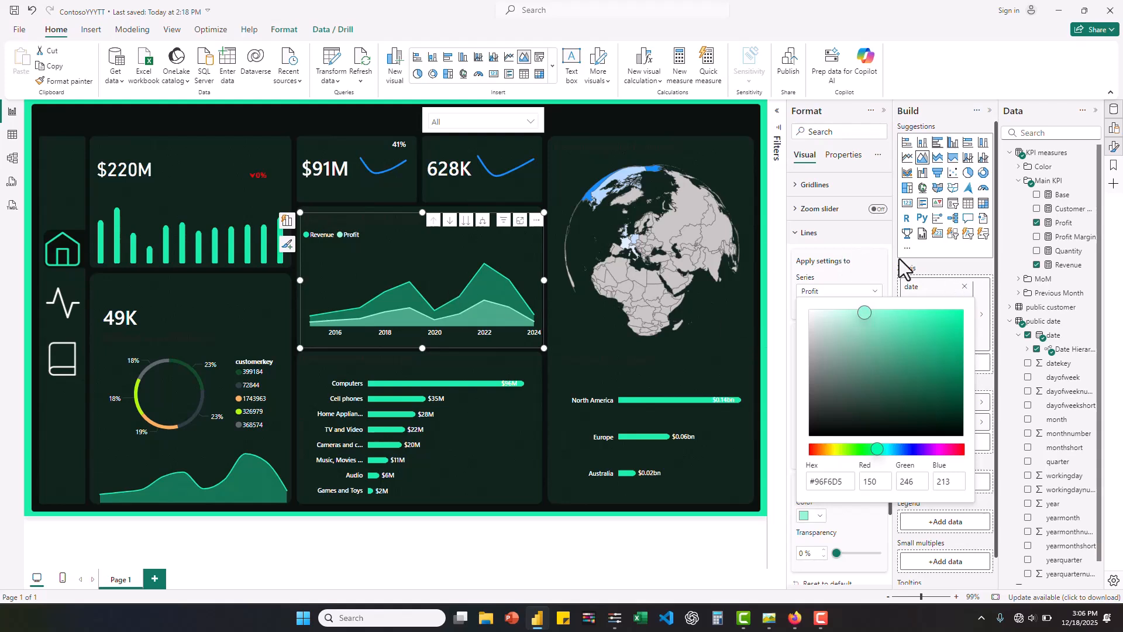
click(846, 256)
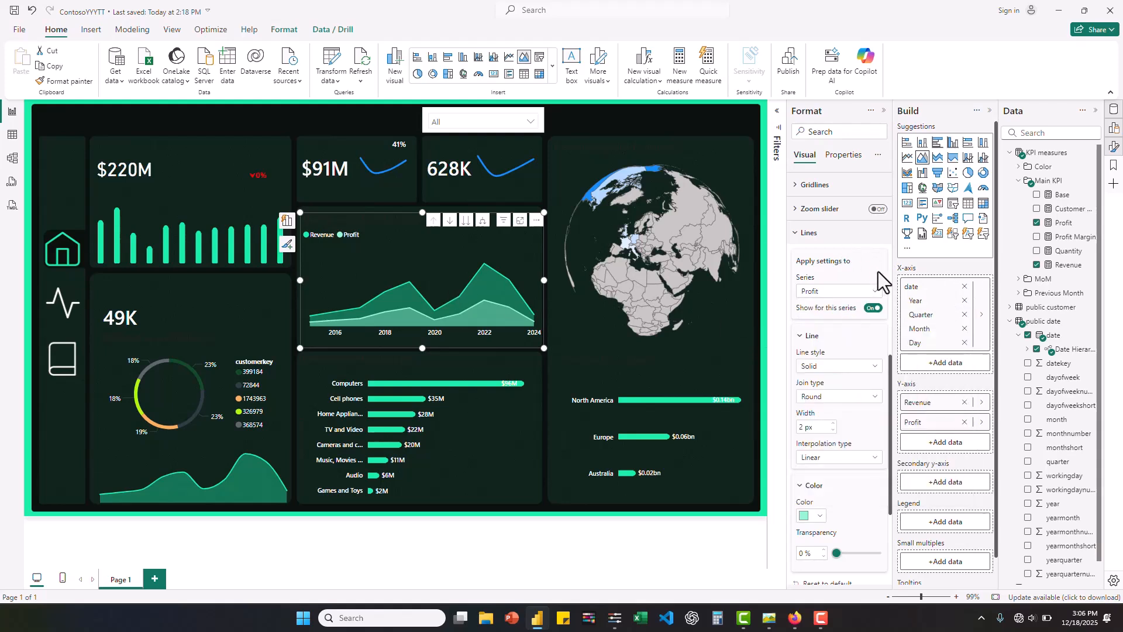
- Set the interpolation type to Smooth for both the Profit and Revenue series in the Revenue and Profit area chart
click(852, 458)
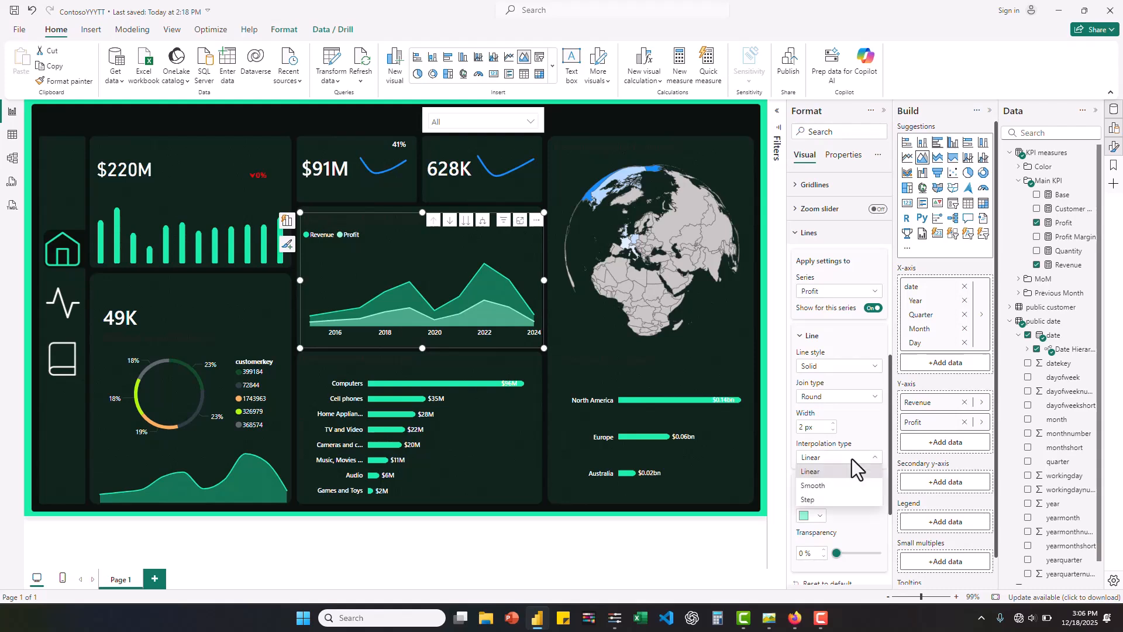
click(817, 486)
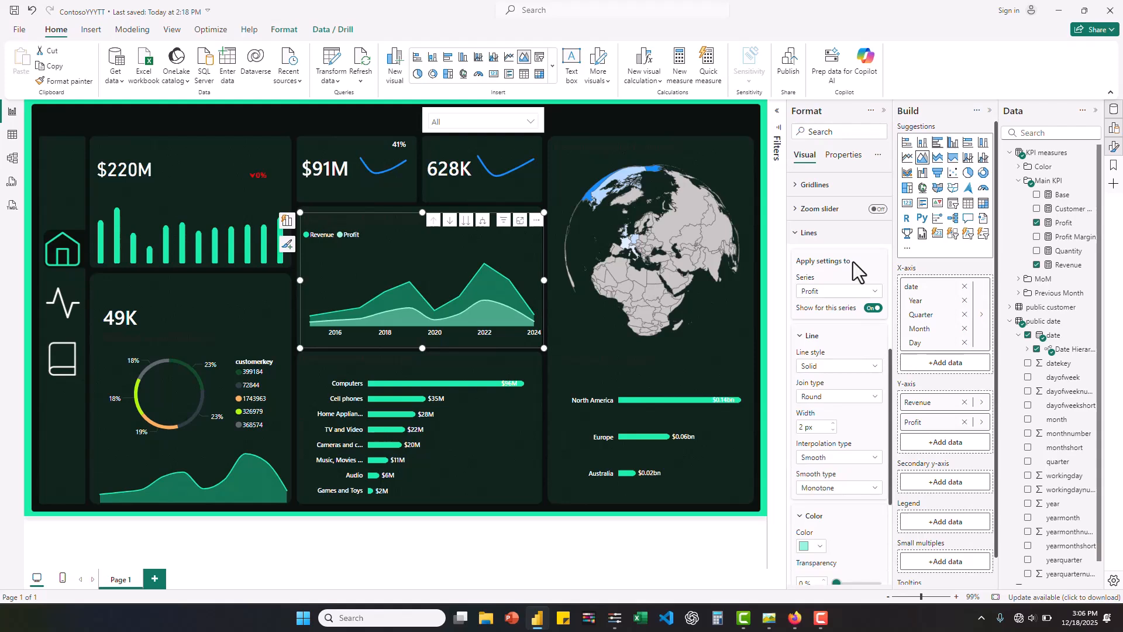
click(869, 292)
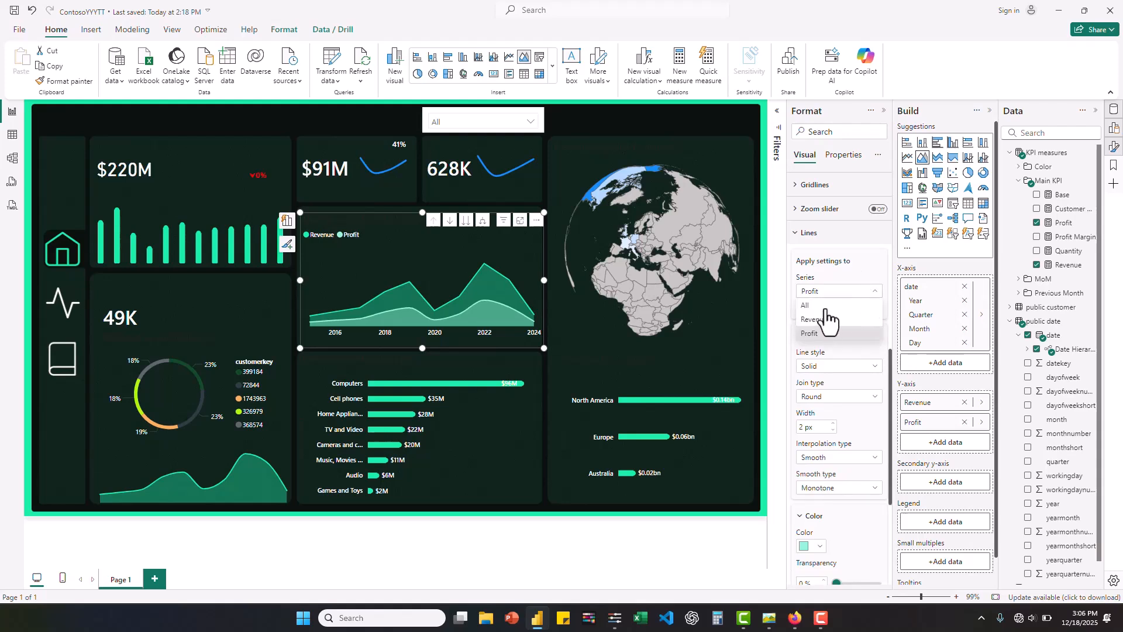
click(822, 331)
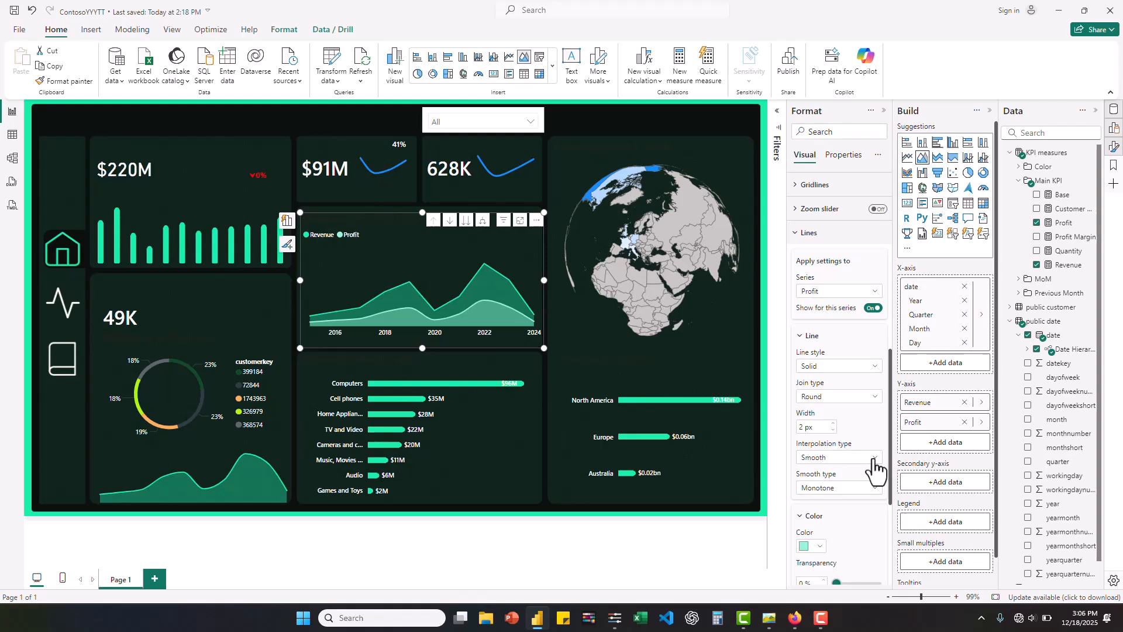
click(873, 460)
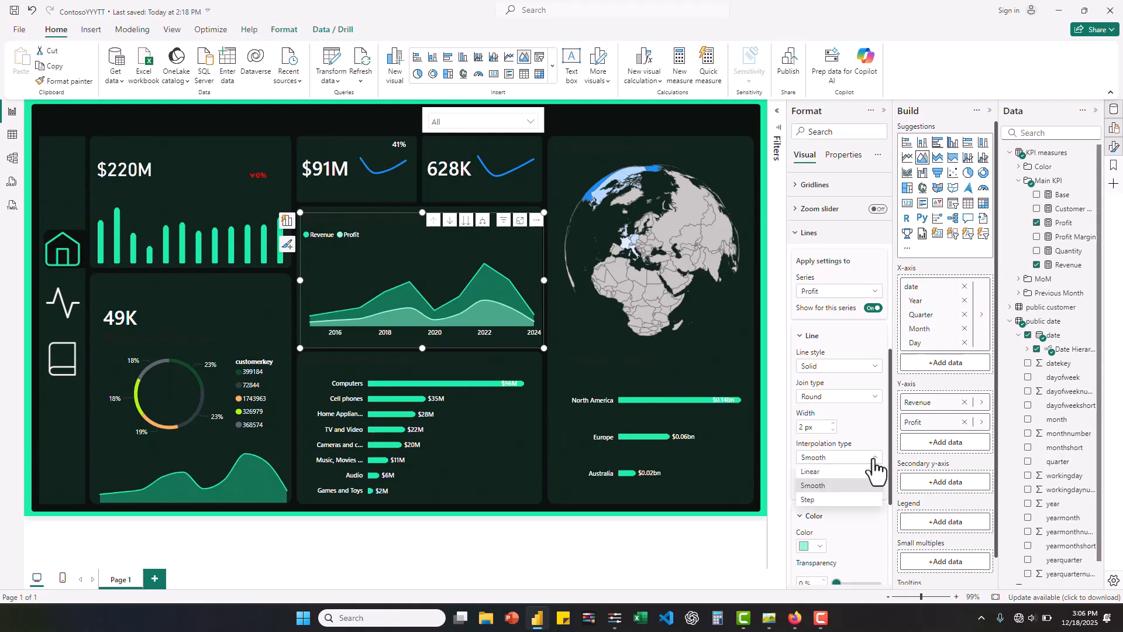
click(876, 291)
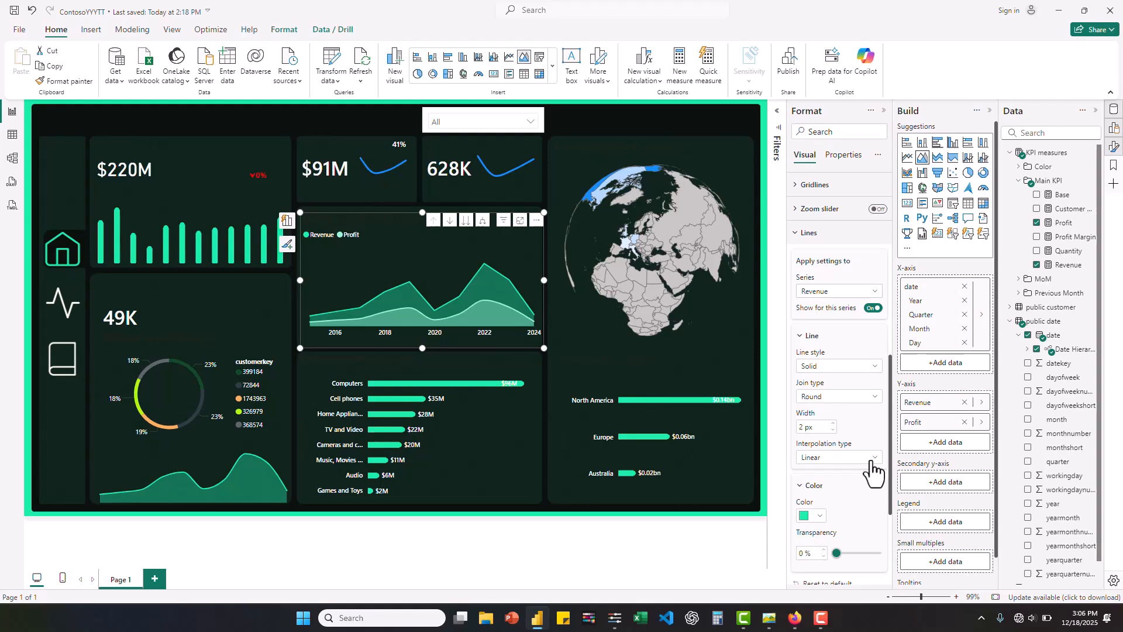
click(872, 462)
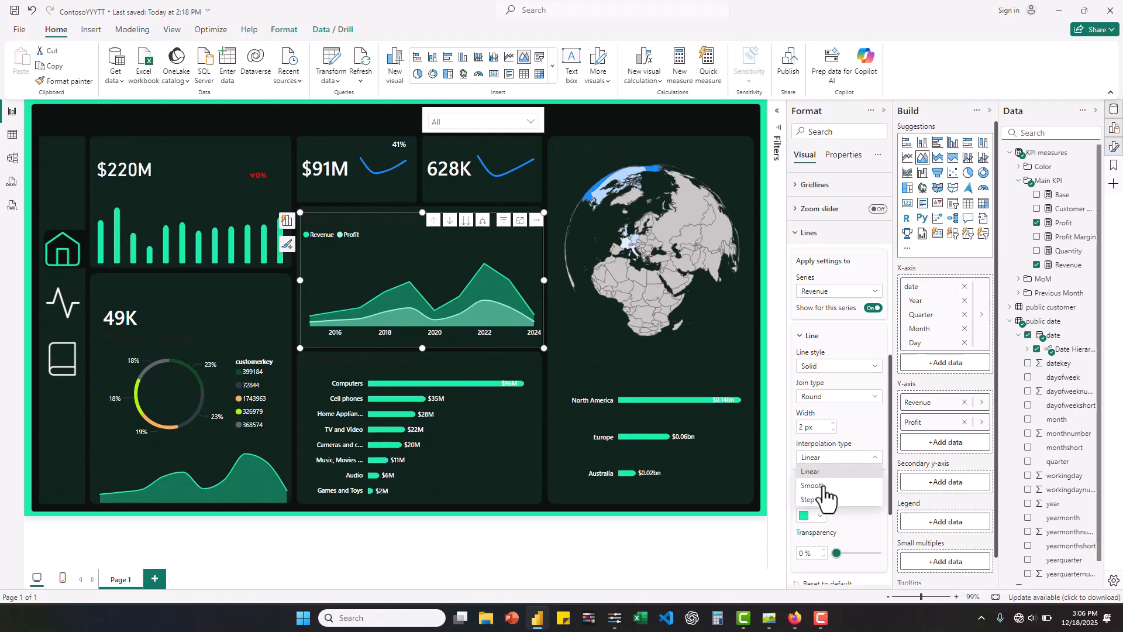
click(824, 488)
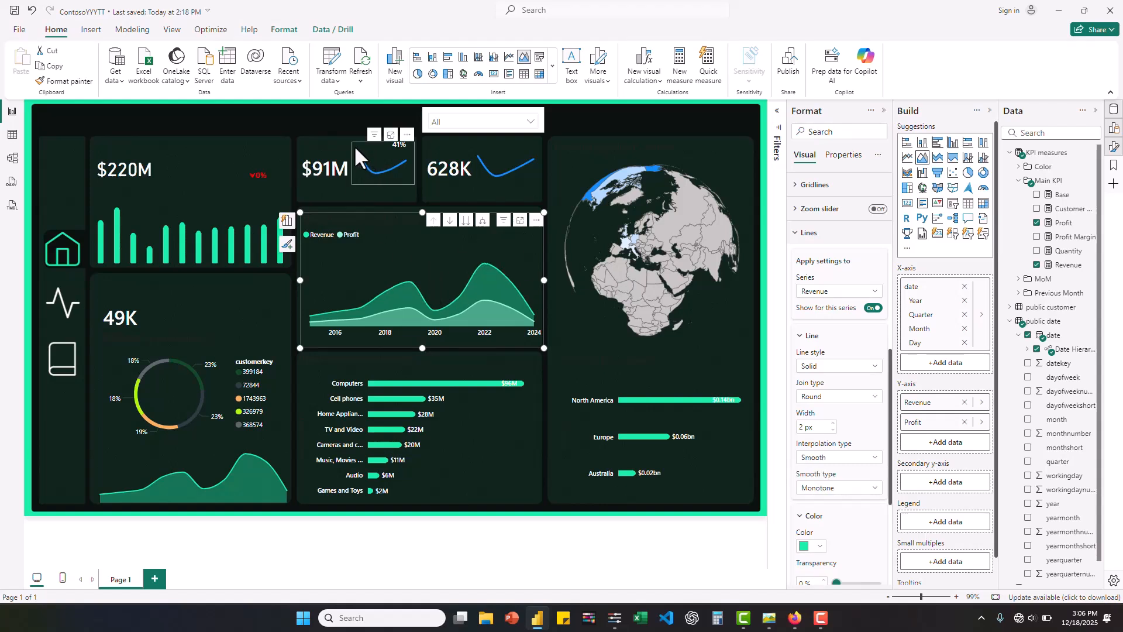
- Apply the recent green #18EEA6 to the lines of the profit and quantity sparklines in the KPI cards
click(355, 156)
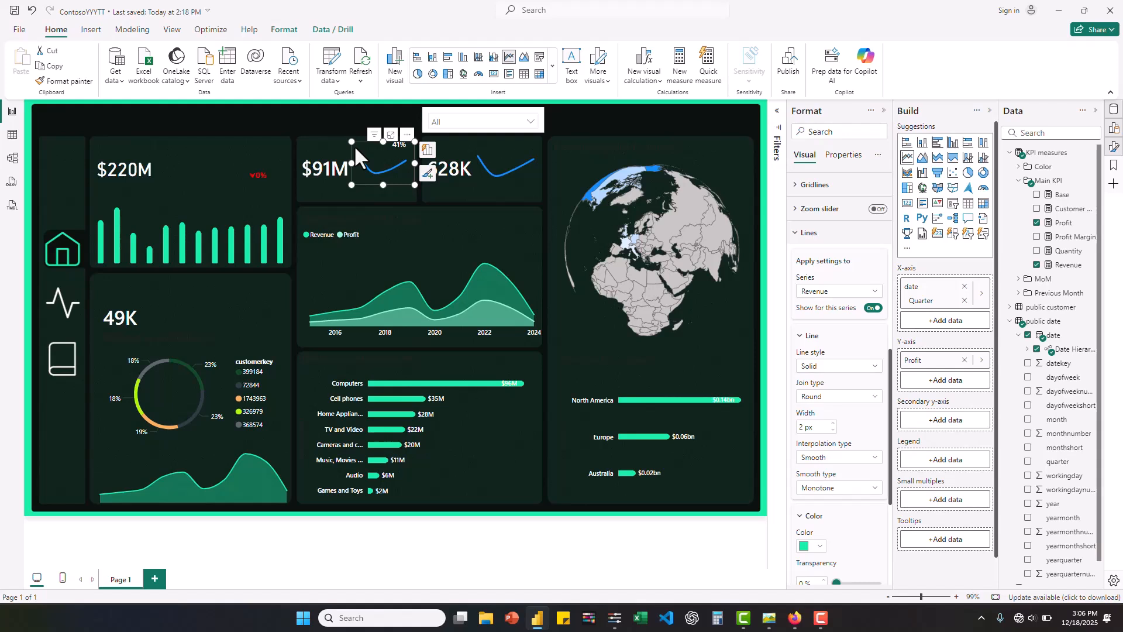
click(818, 546)
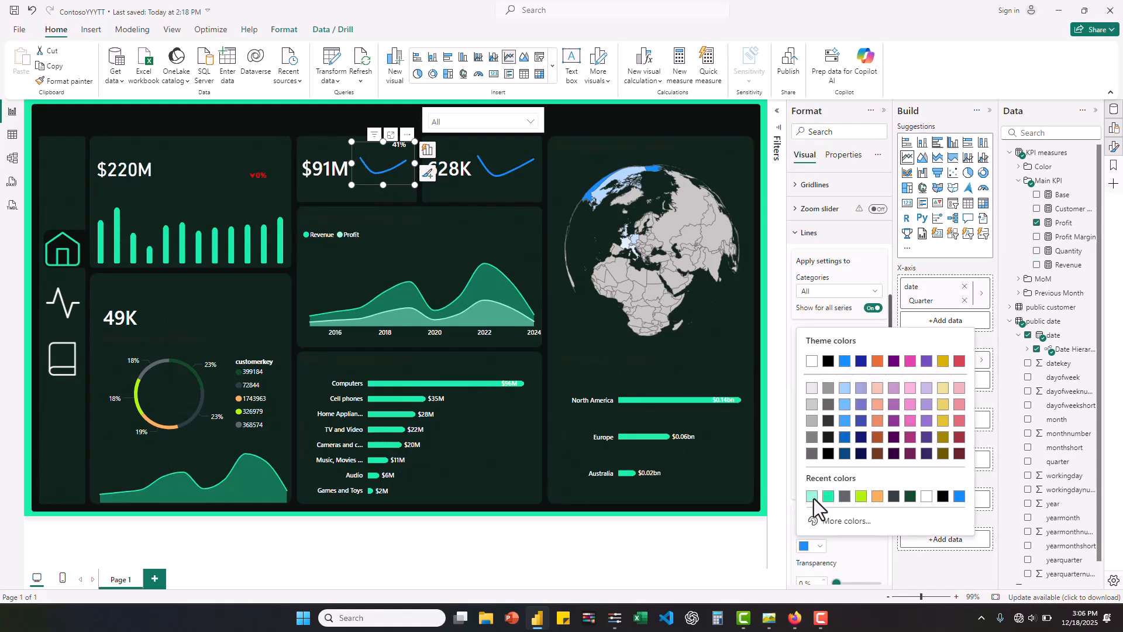
click(829, 498)
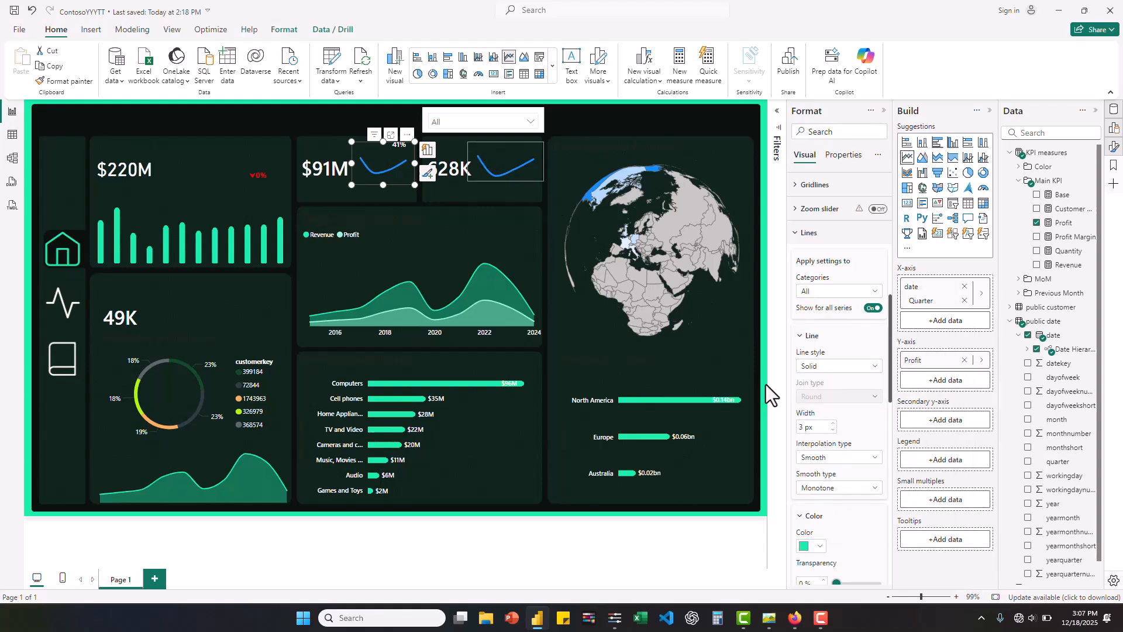
click(819, 547)
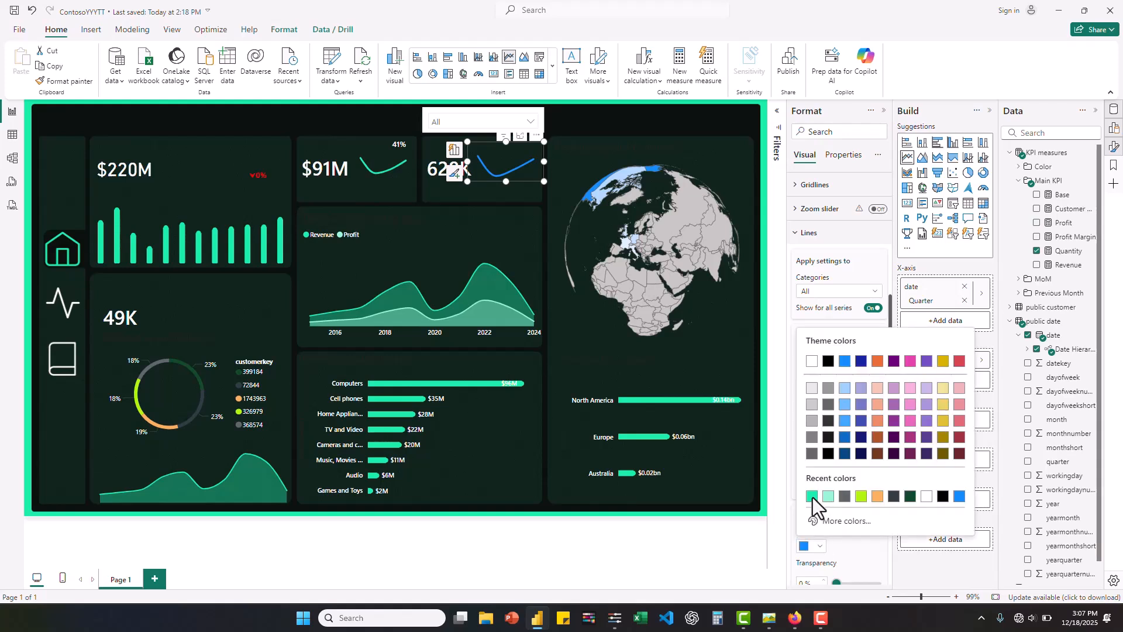
click(813, 497)
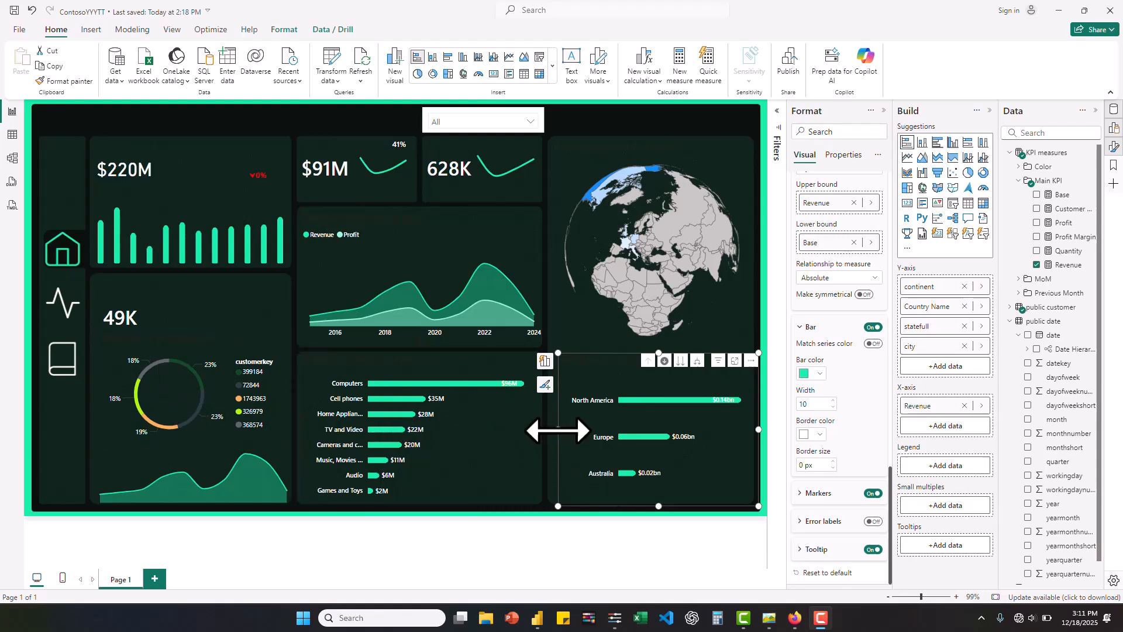
- Widen the continent revenue bar chart slightly by extending its left edge toward the edge of its background card
drag(558, 429, 550, 433)
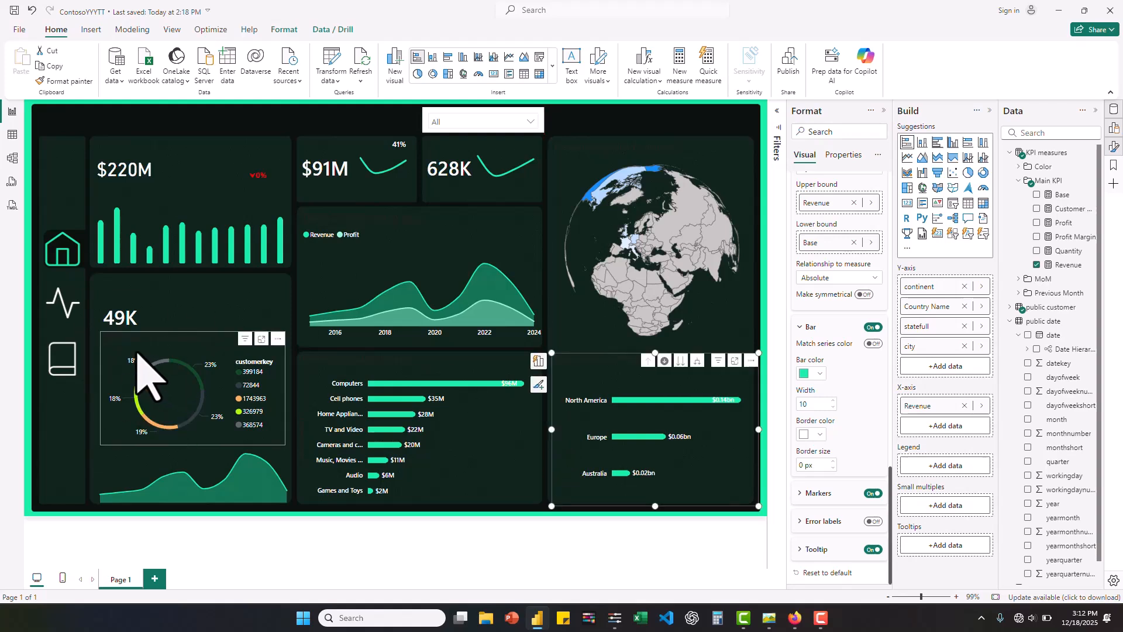
- Color the donut chart slice of the first customer in the legend with the recent green #18EEA6
click(138, 354)
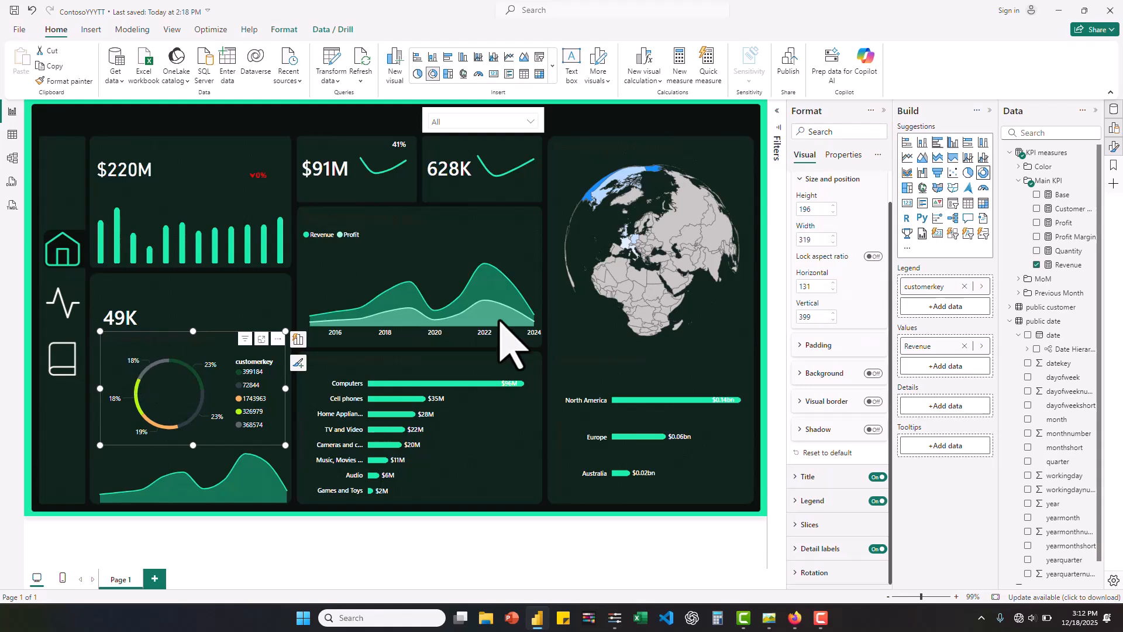
click(815, 529)
scroll(849, 541, down, 4)
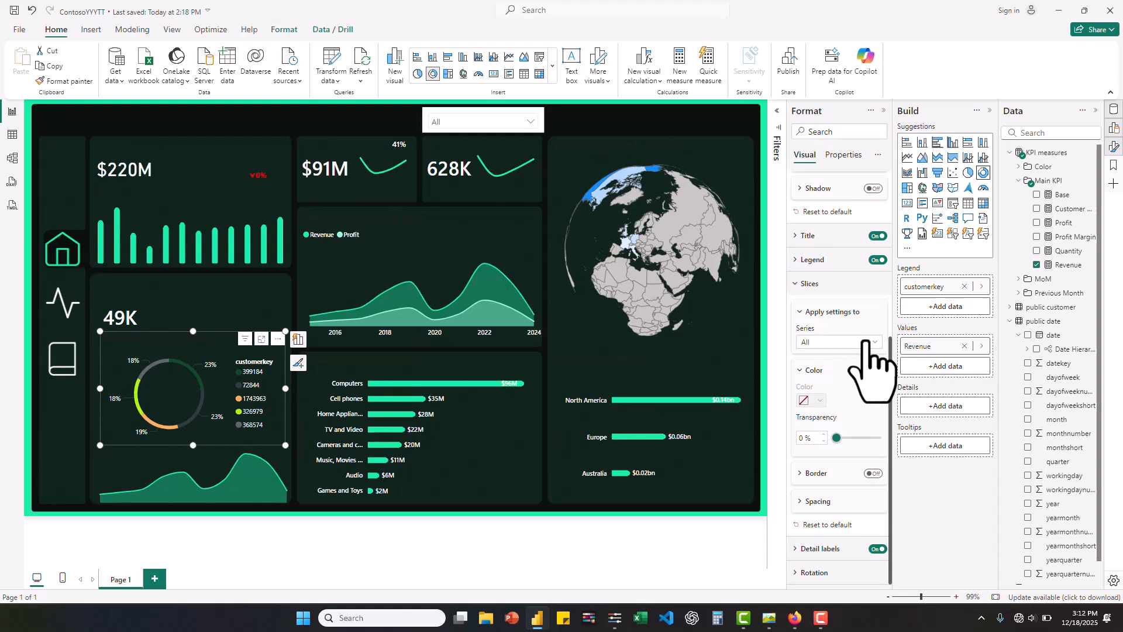
click(866, 342)
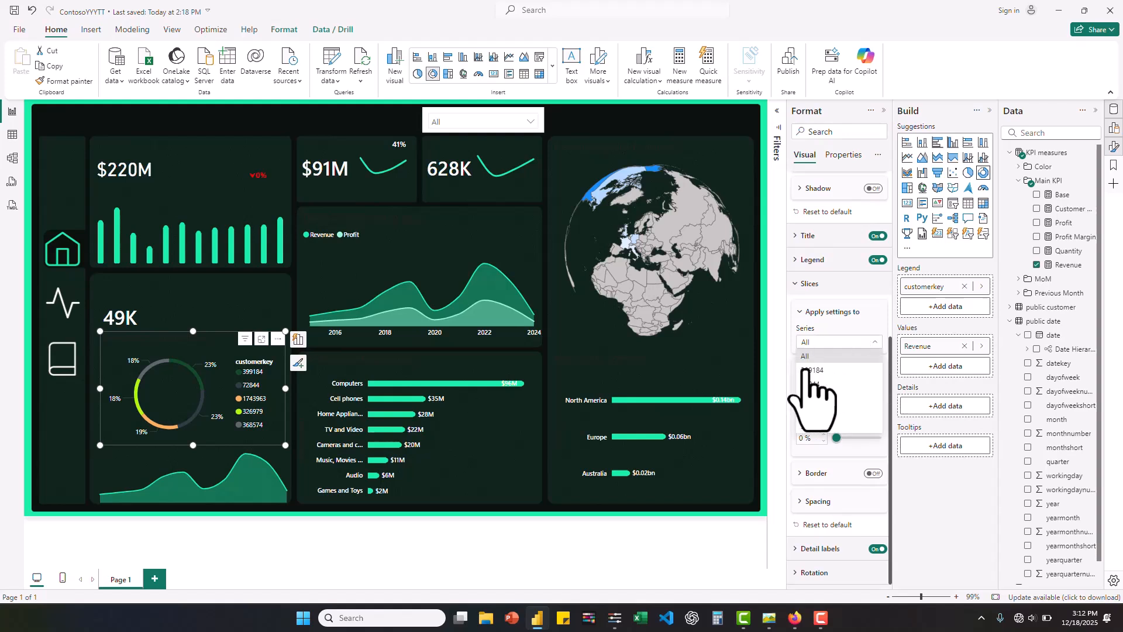
click(811, 370)
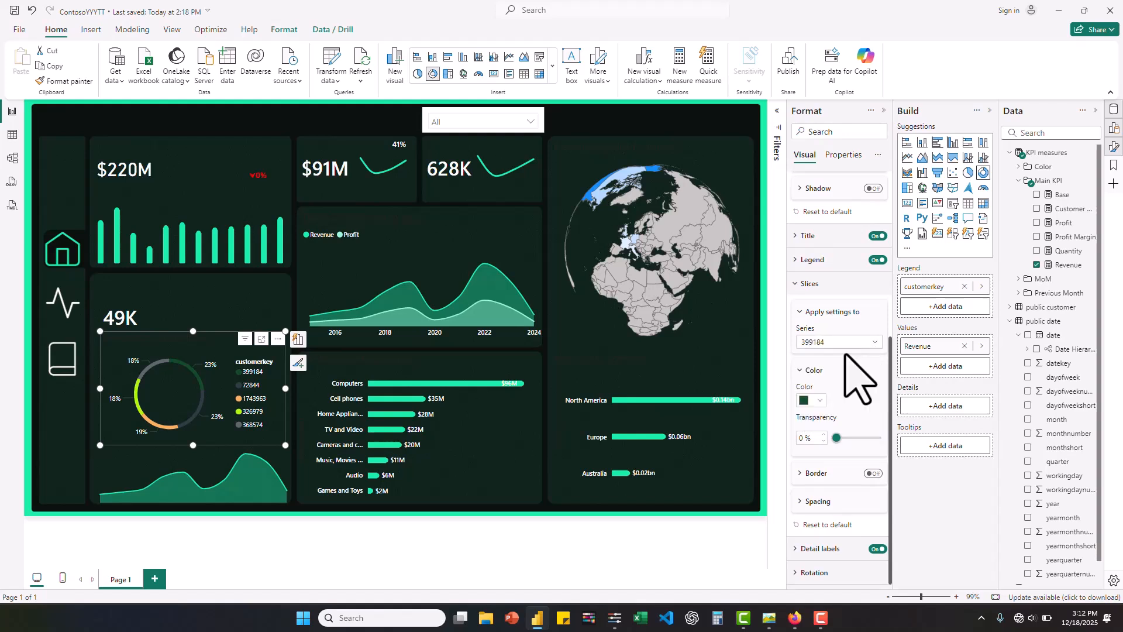
click(819, 402)
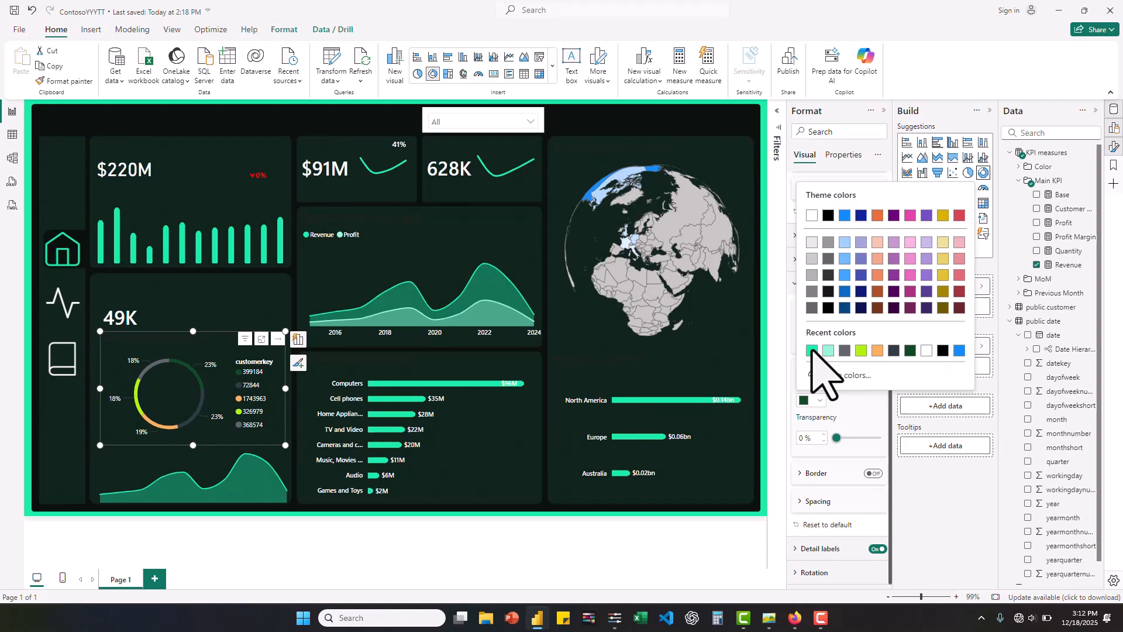
click(812, 350)
- Give the second customer's donut slice a lighter custom green, #58F0BC, derived from #18EEA6
click(872, 344)
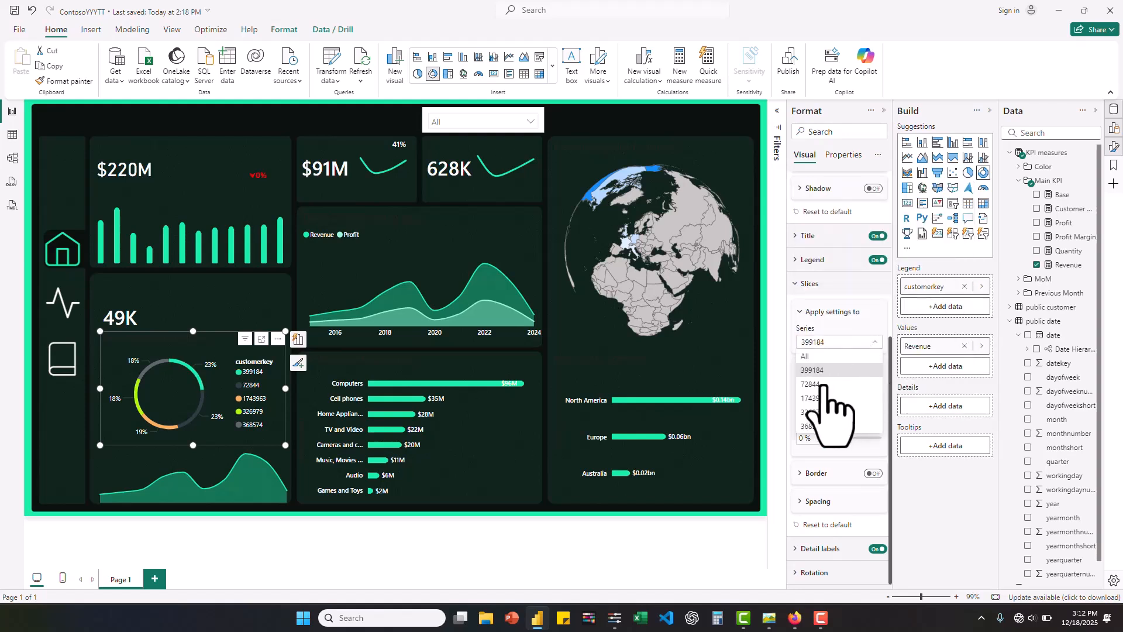
click(819, 384)
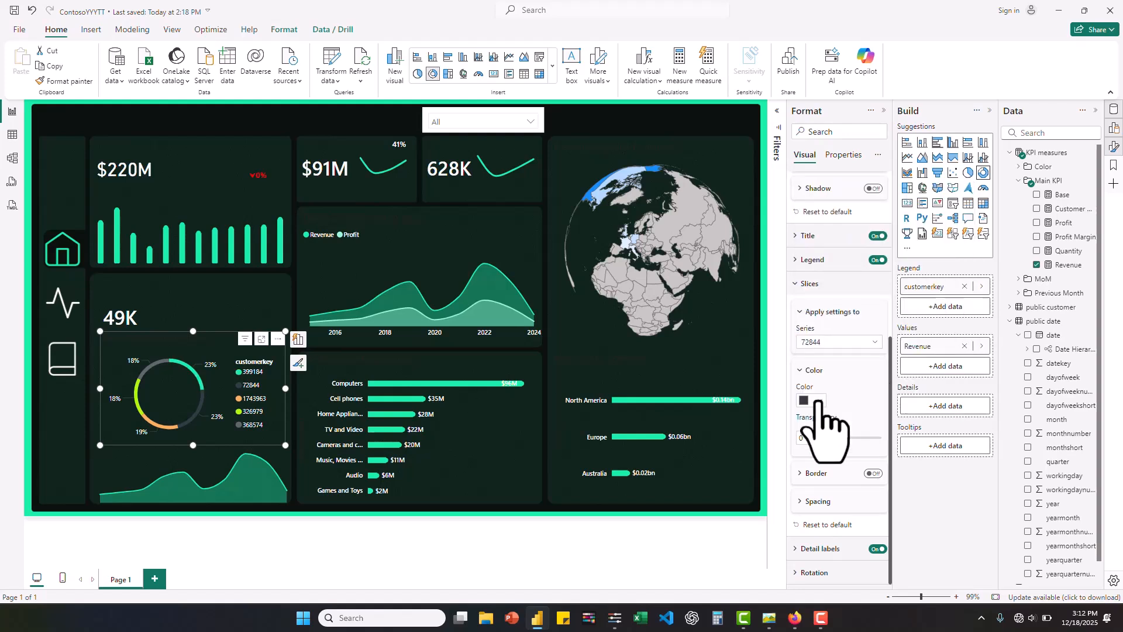
click(819, 402)
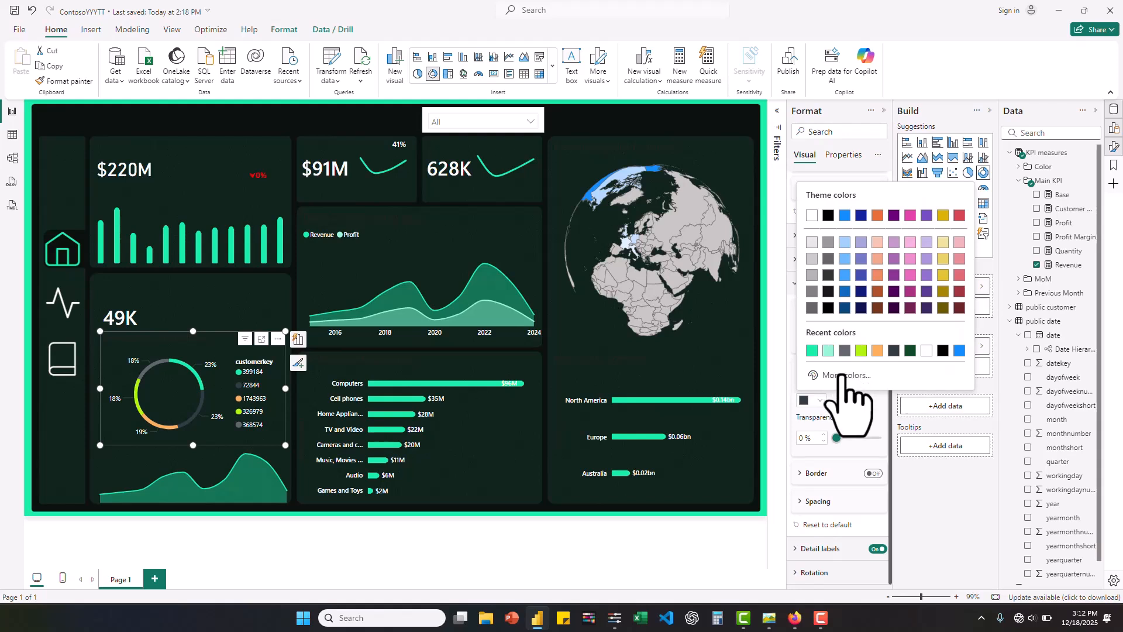
click(841, 376)
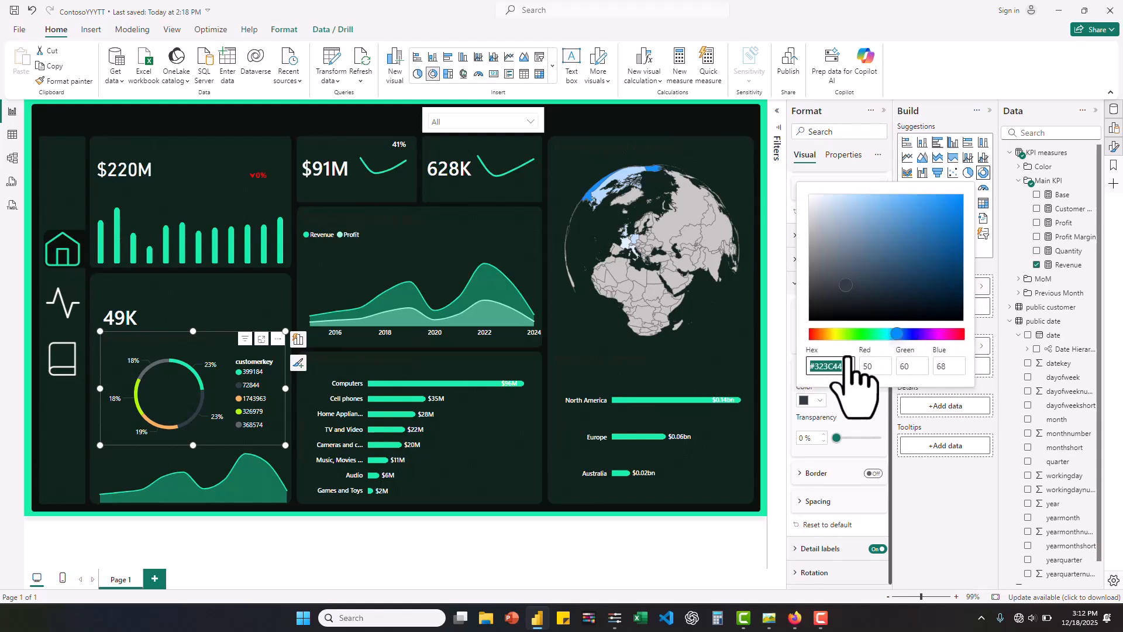
text(#18EEA6)
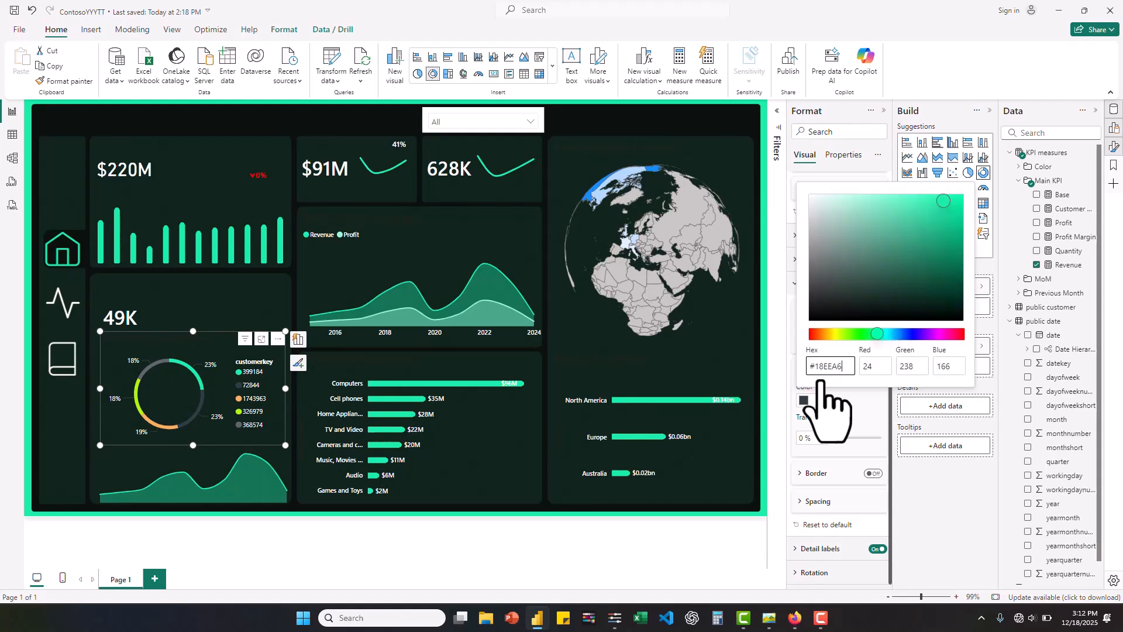
drag(943, 200, 927, 196)
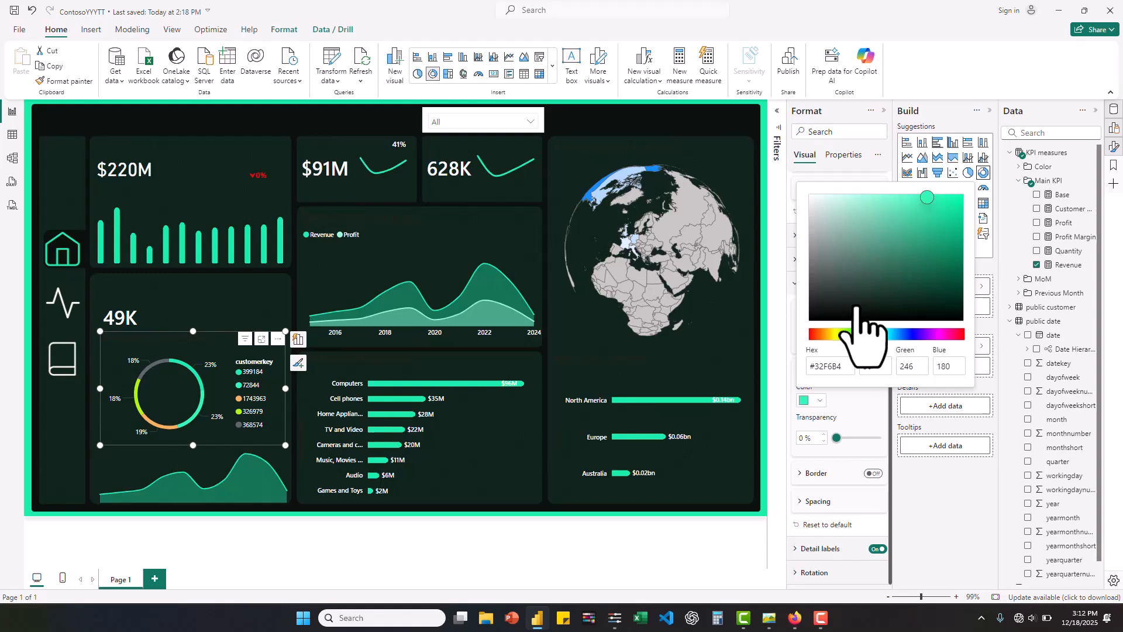
drag(927, 197, 902, 201)
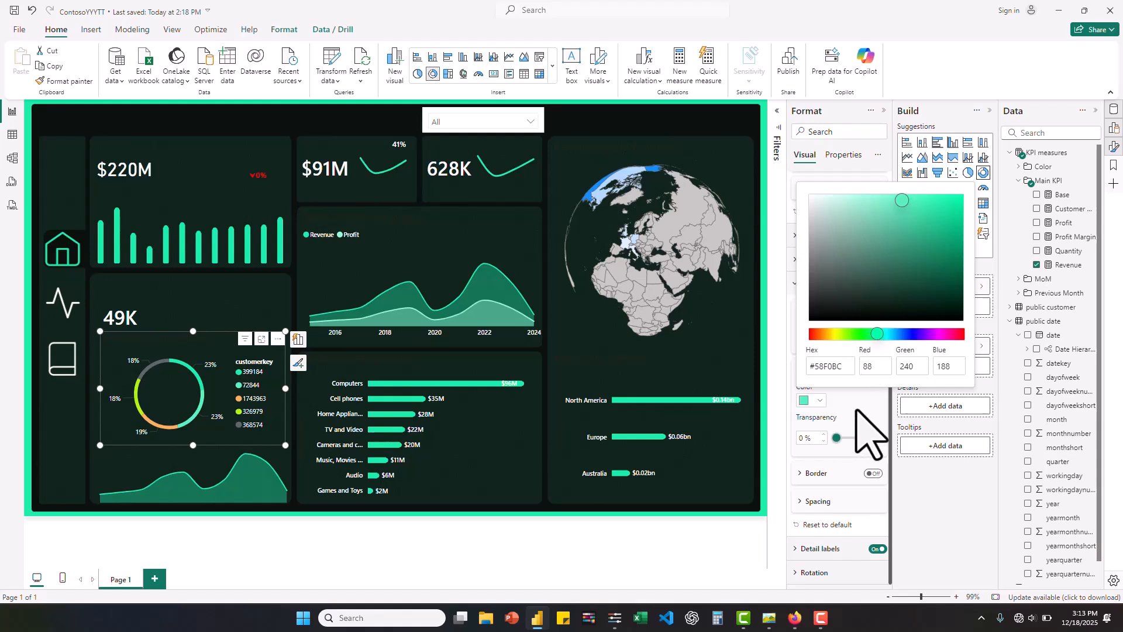
click(856, 410)
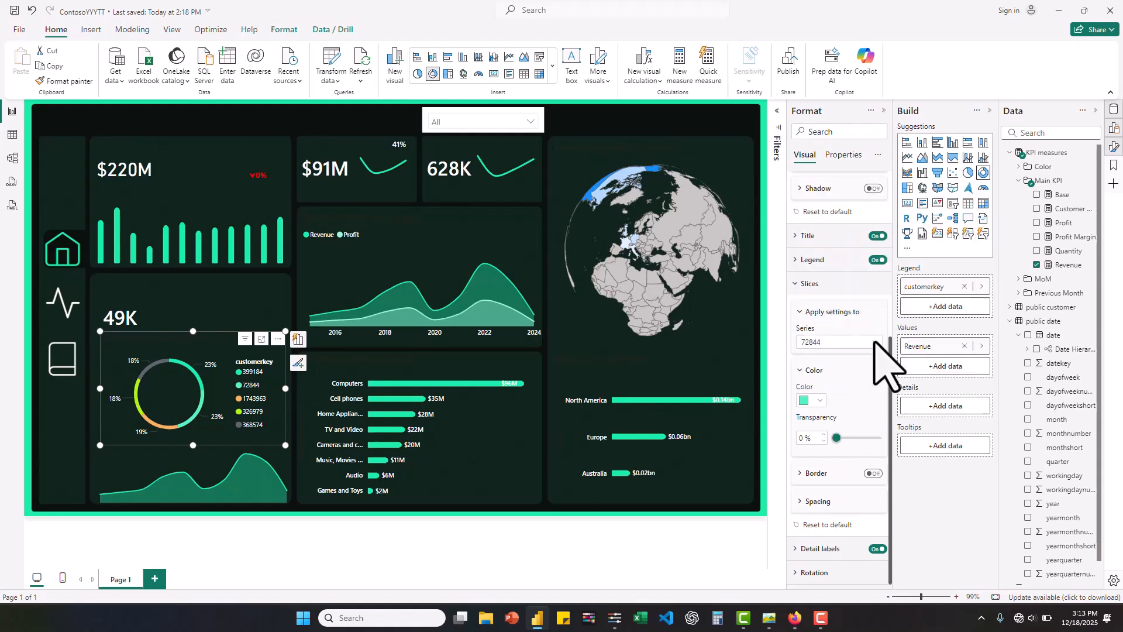
- Recolor the third customer's donut slice with a paler tint of the green, #9BD9C4
click(869, 344)
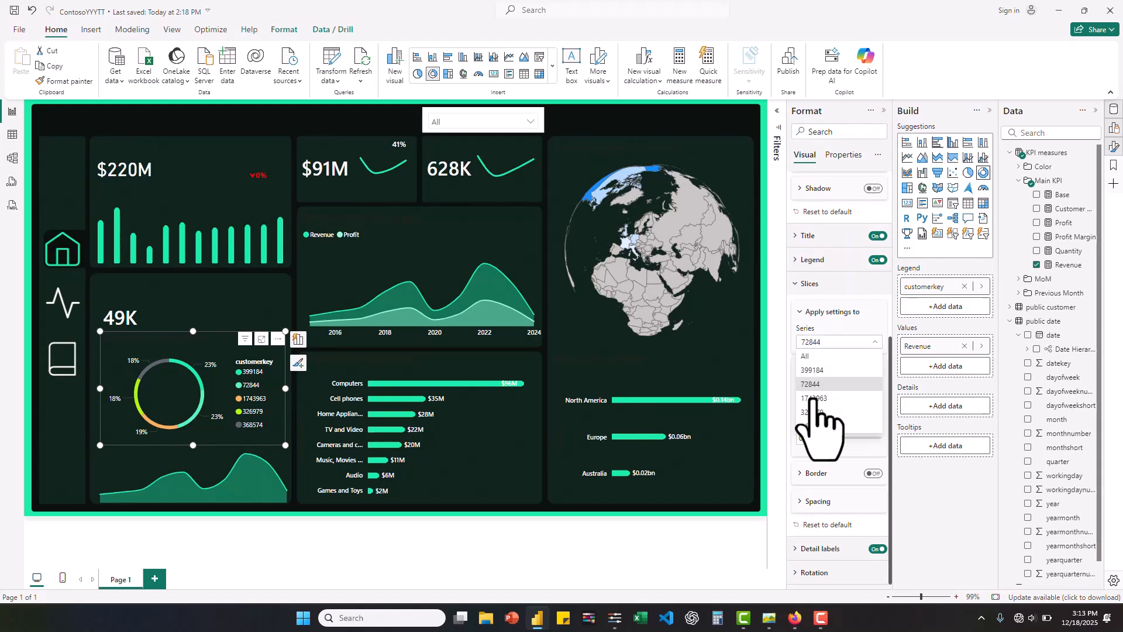
click(816, 384)
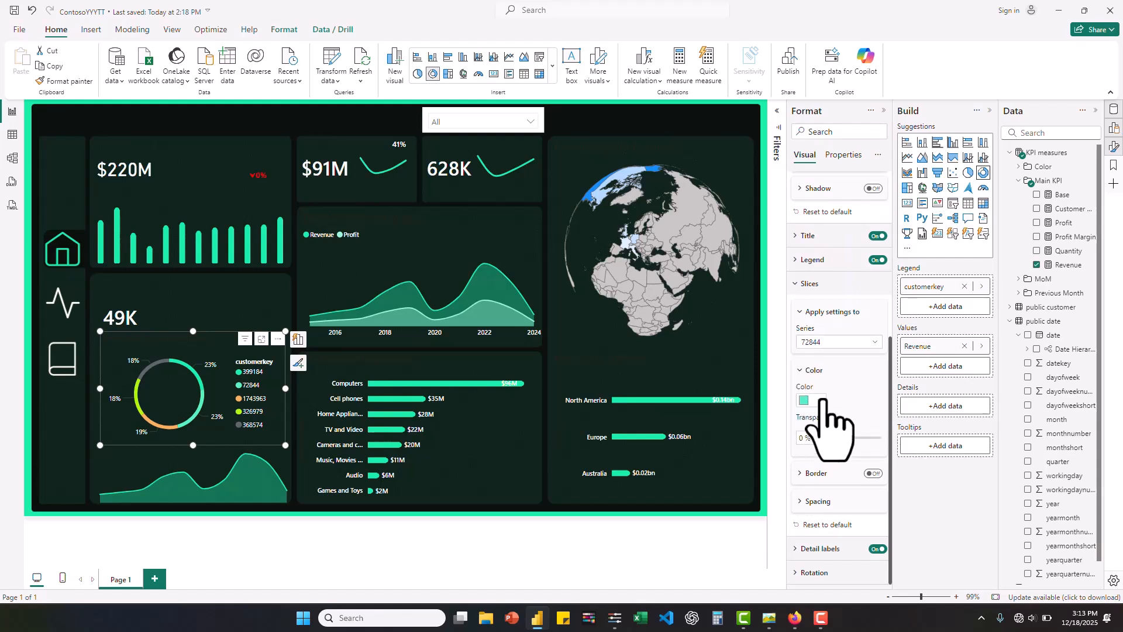
click(858, 338)
click(823, 403)
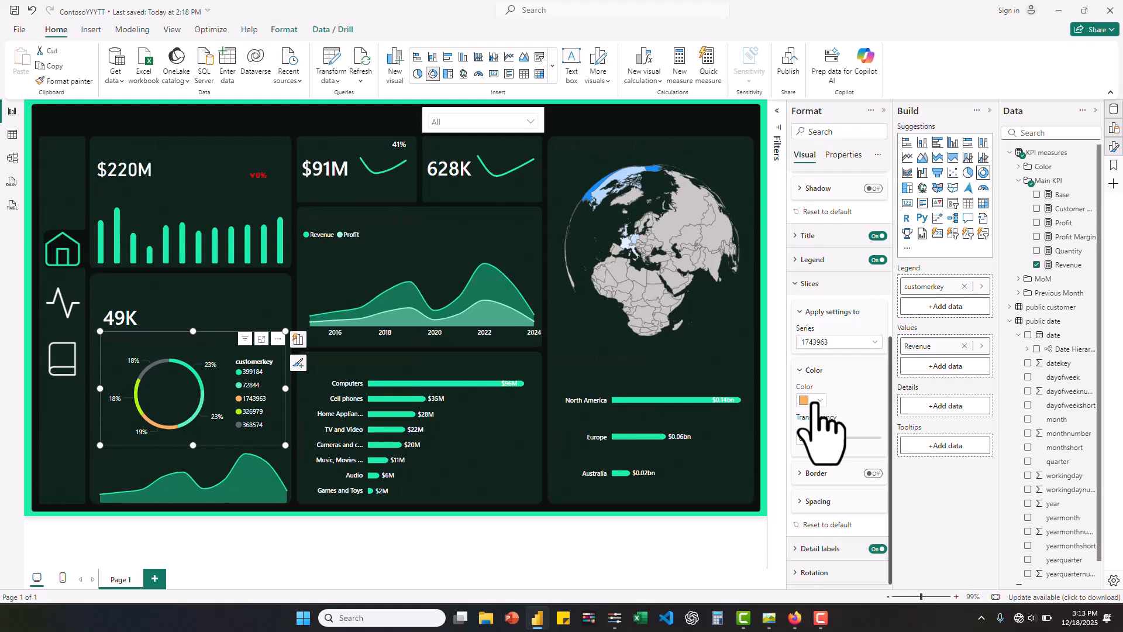
click(818, 401)
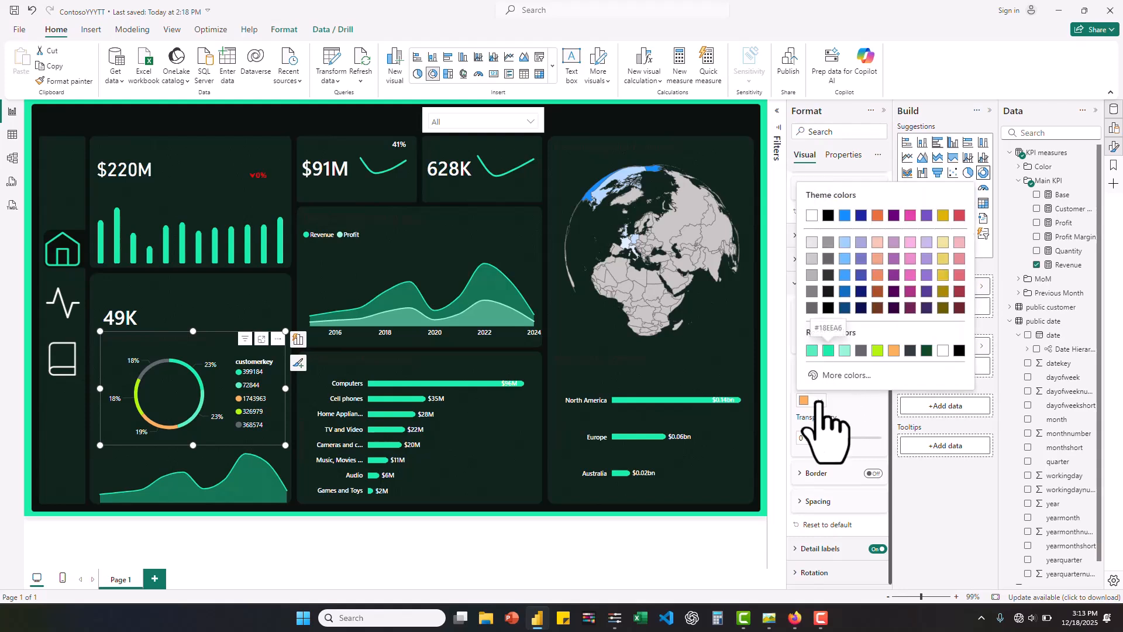
click(829, 350)
click(819, 402)
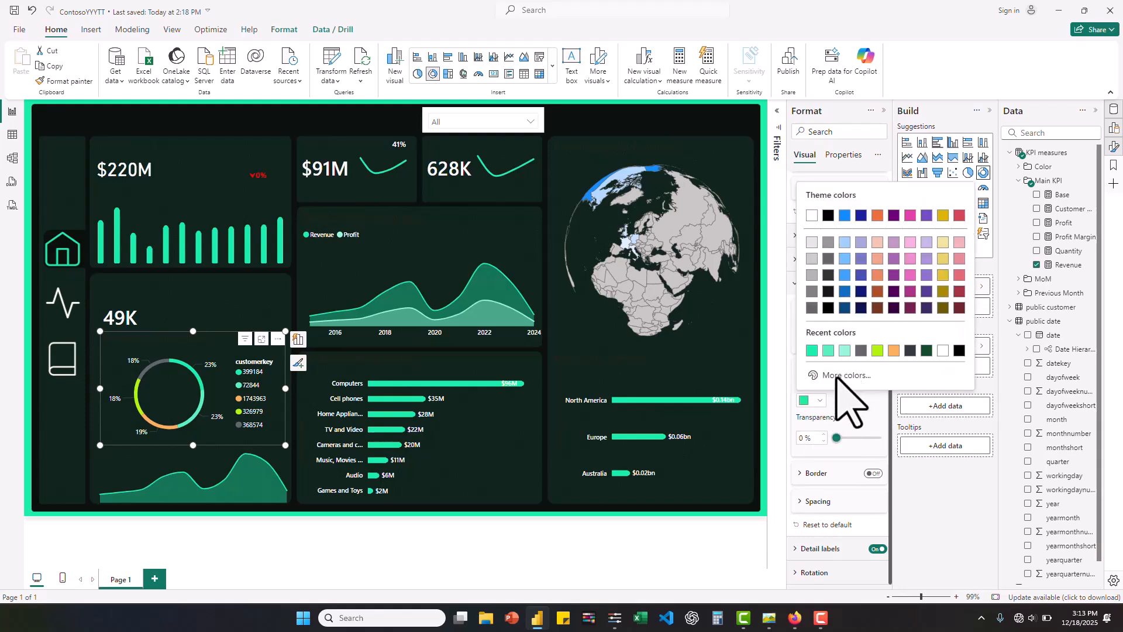
click(842, 375)
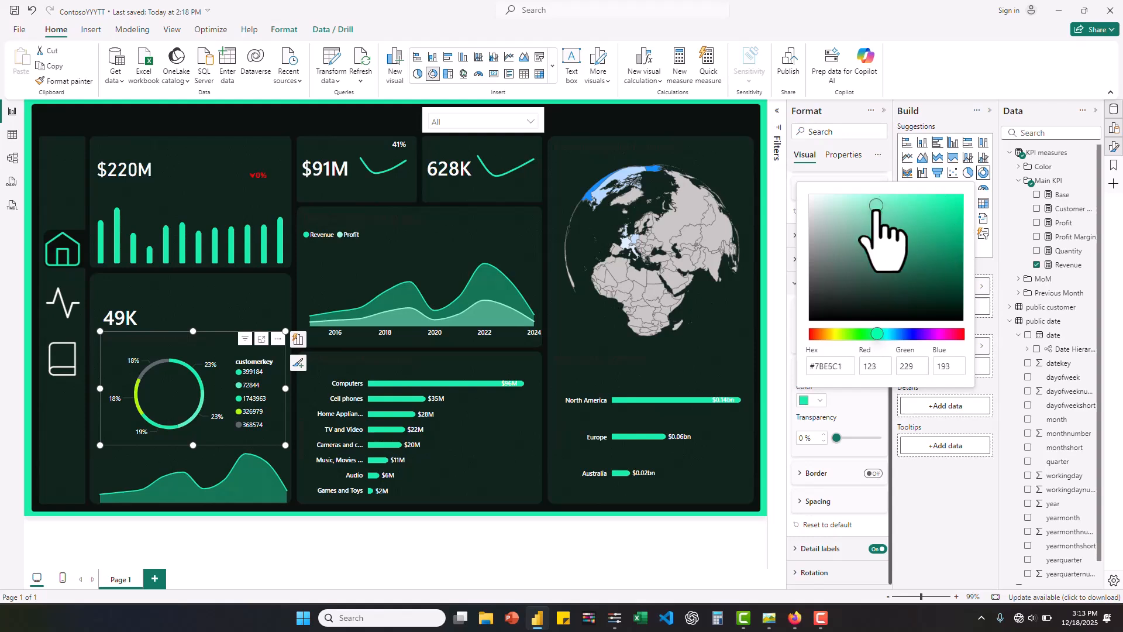
drag(880, 212, 849, 211)
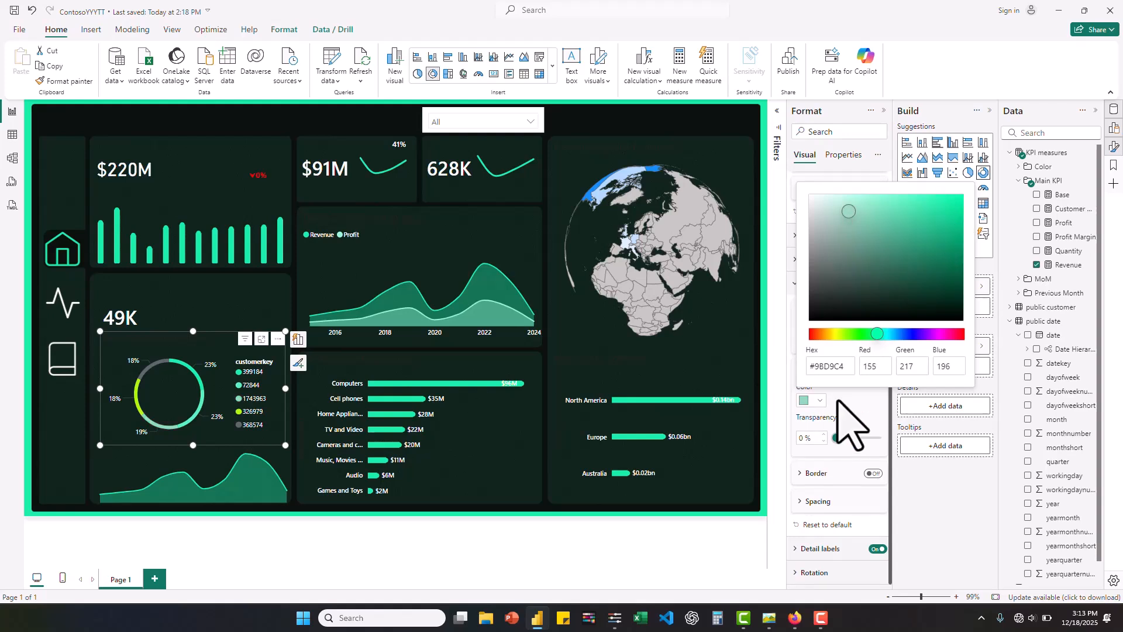
click(837, 401)
- Recolor the fourth customer's donut slice with a pale tint of the green, #B1F2DC
click(875, 343)
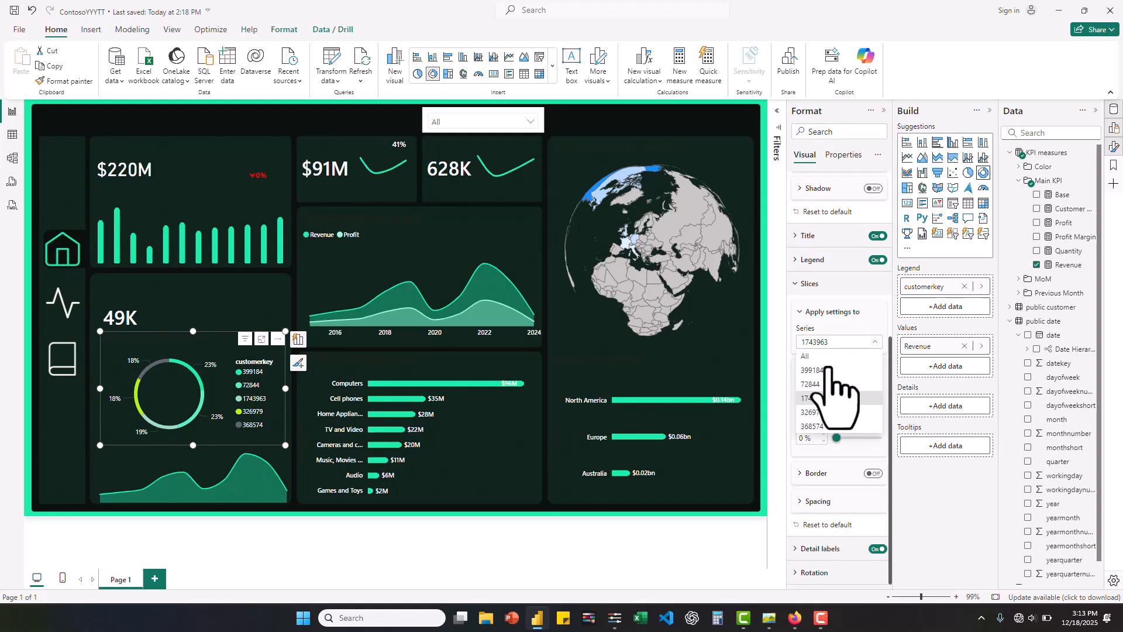
click(814, 412)
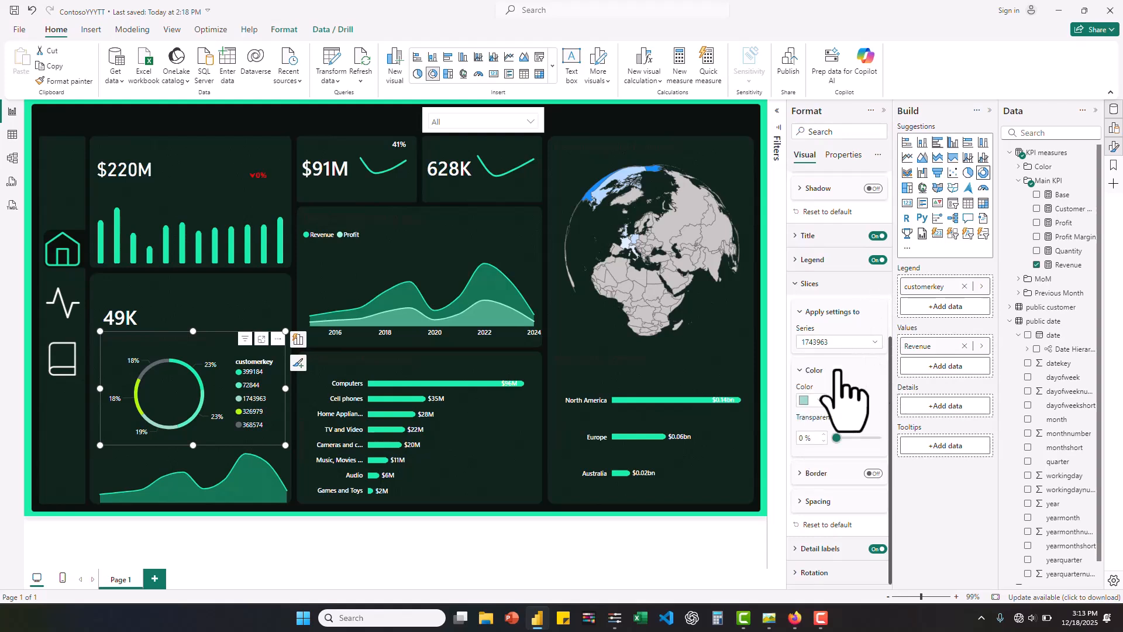
click(818, 401)
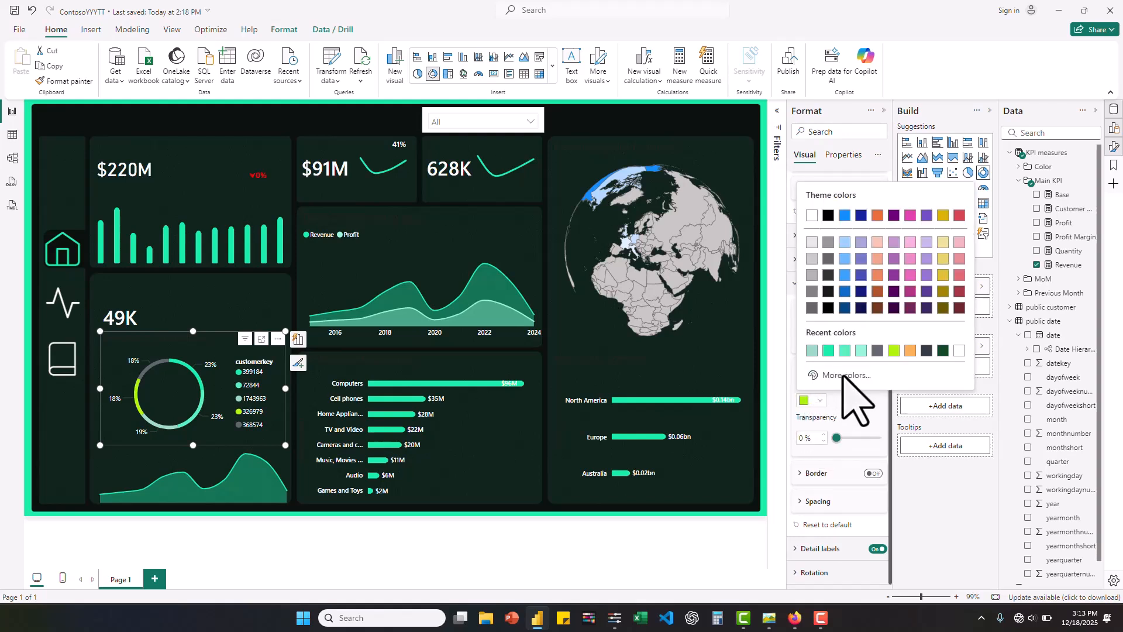
click(842, 376)
key(ctrl+v)
drag(942, 203, 846, 200)
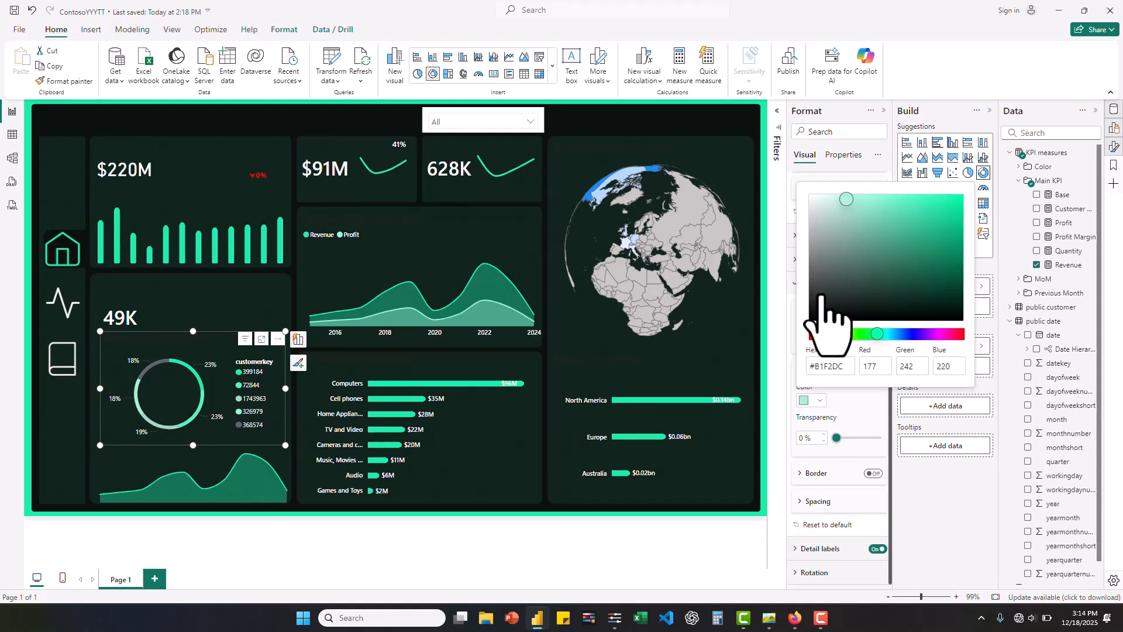
click(852, 398)
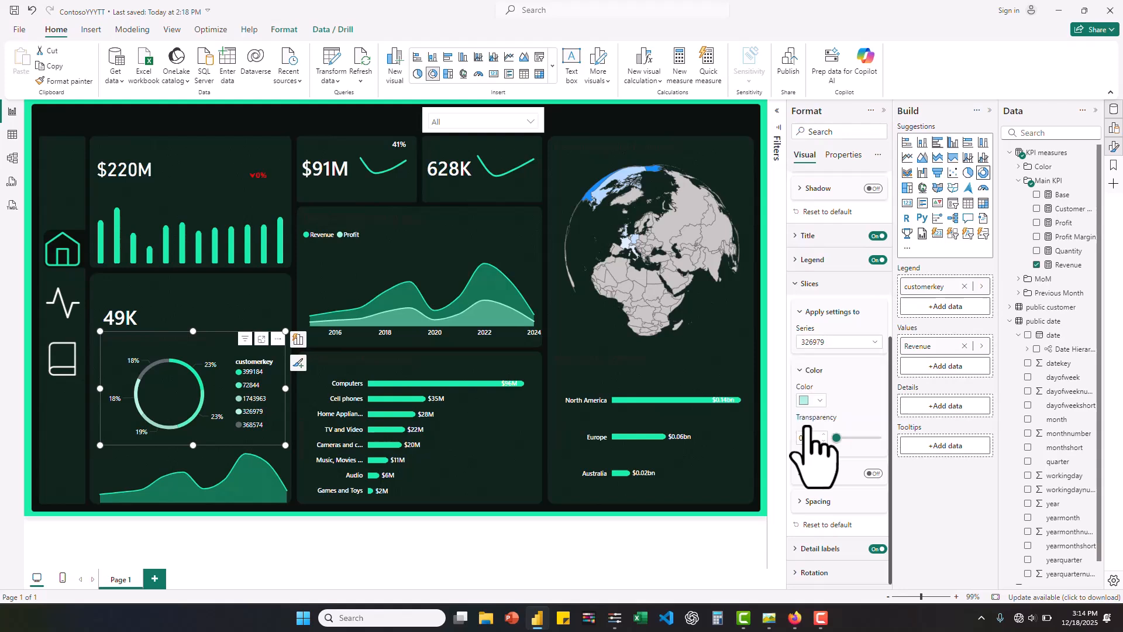
- Recolor the fifth customer's donut slice with the palest green tint, #D8F9EE
click(813, 400)
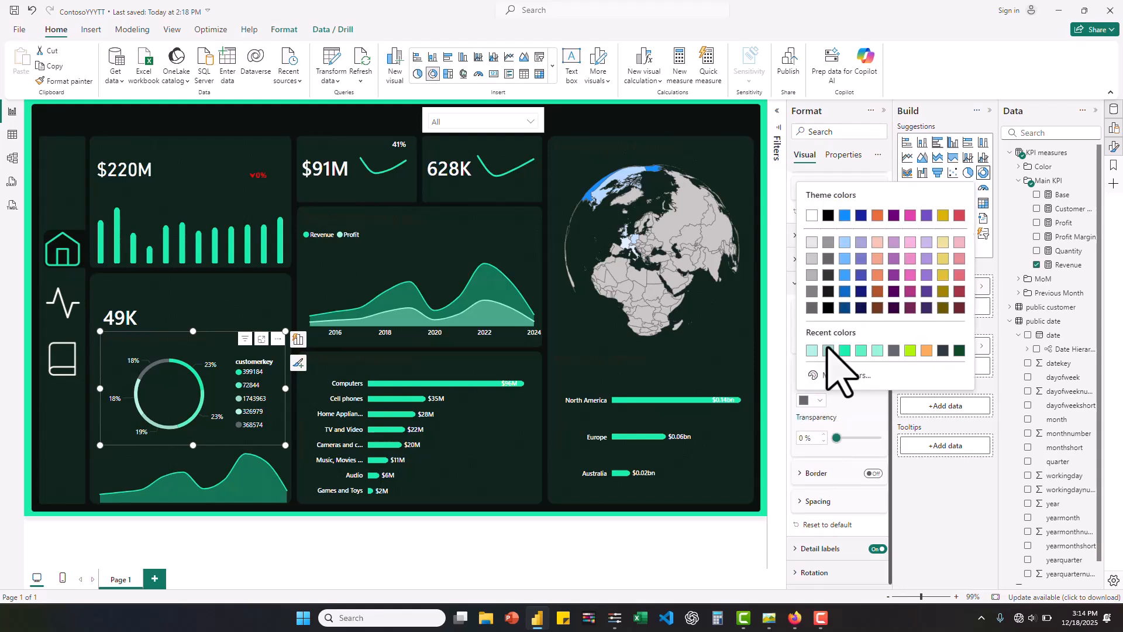
click(831, 375)
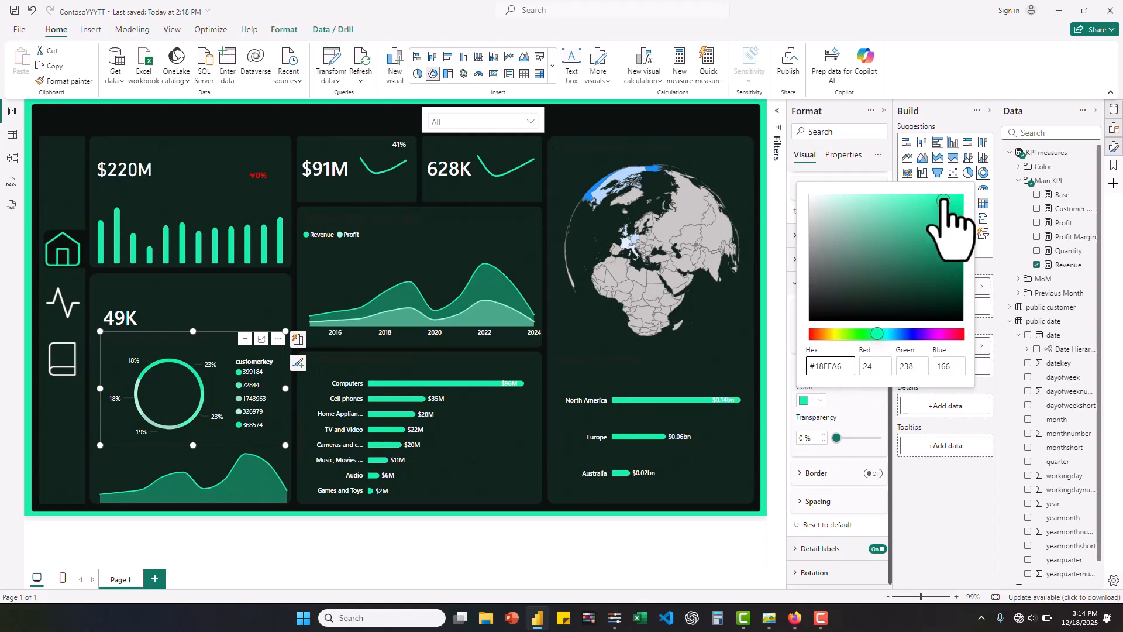
click(939, 199)
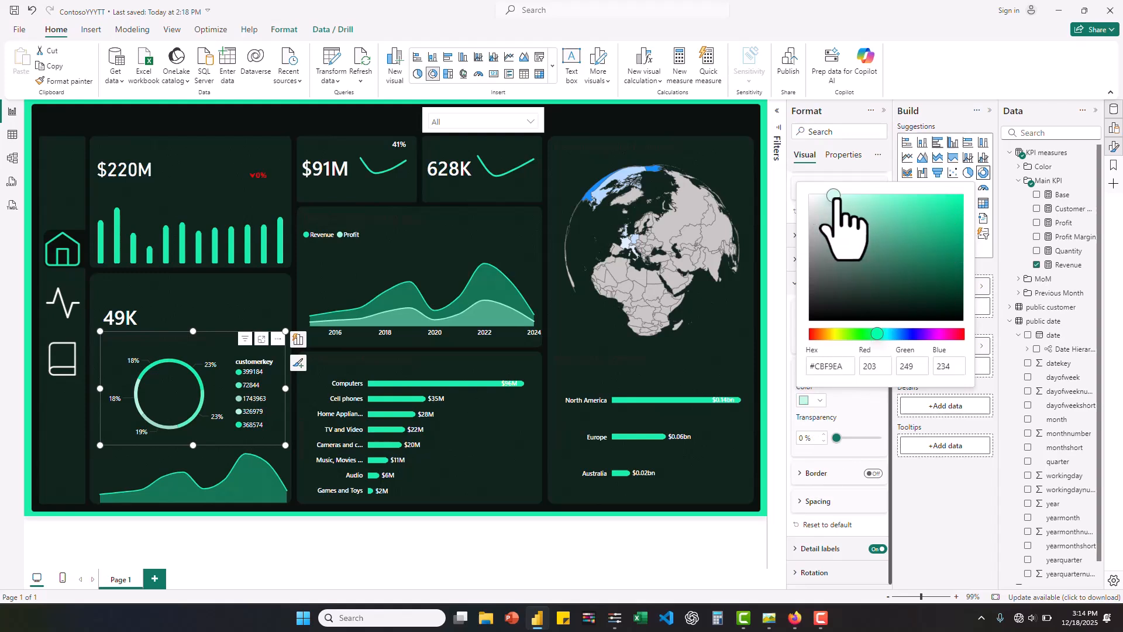
drag(834, 194, 825, 194)
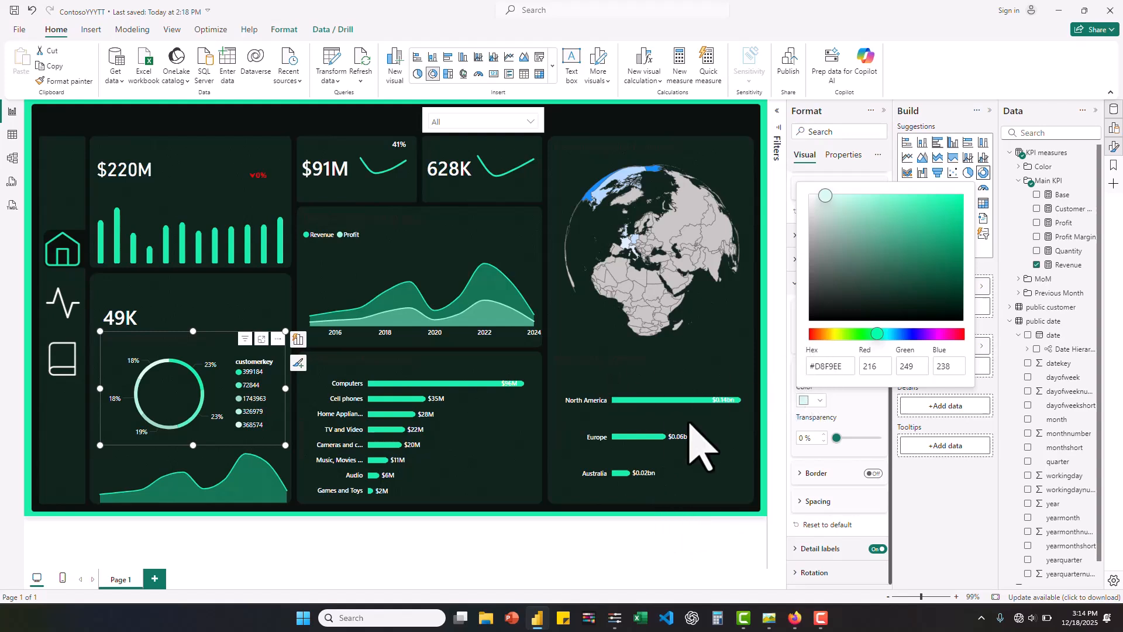
click(598, 181)
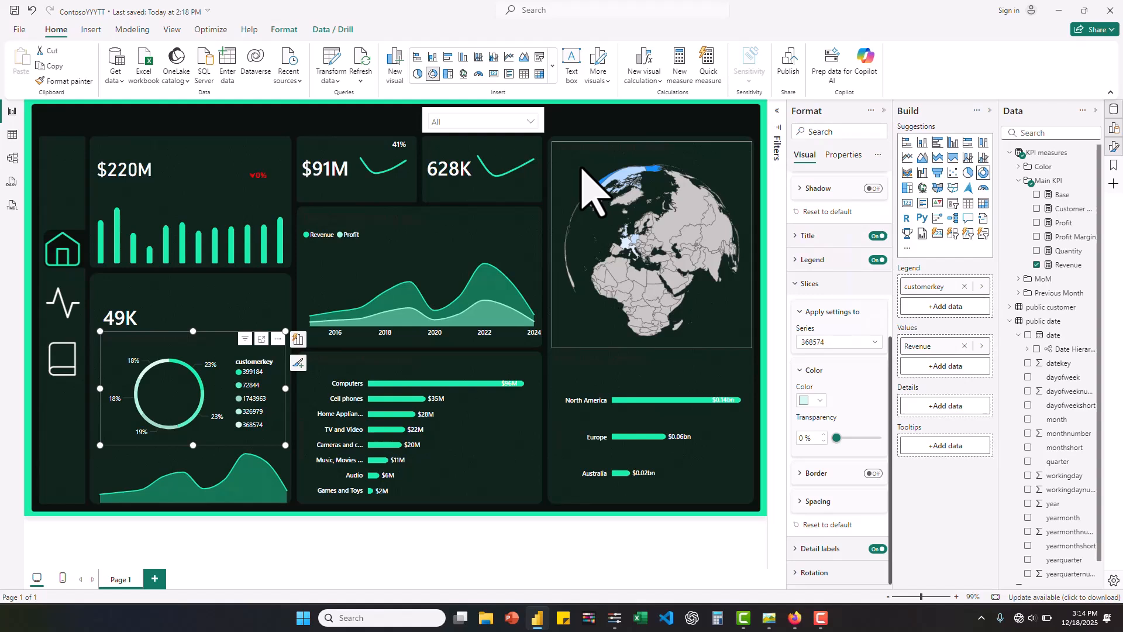
- Set the globe map's fill gradient to run from minimum color #D8F9EE to maximum color #18EEA6
click(734, 238)
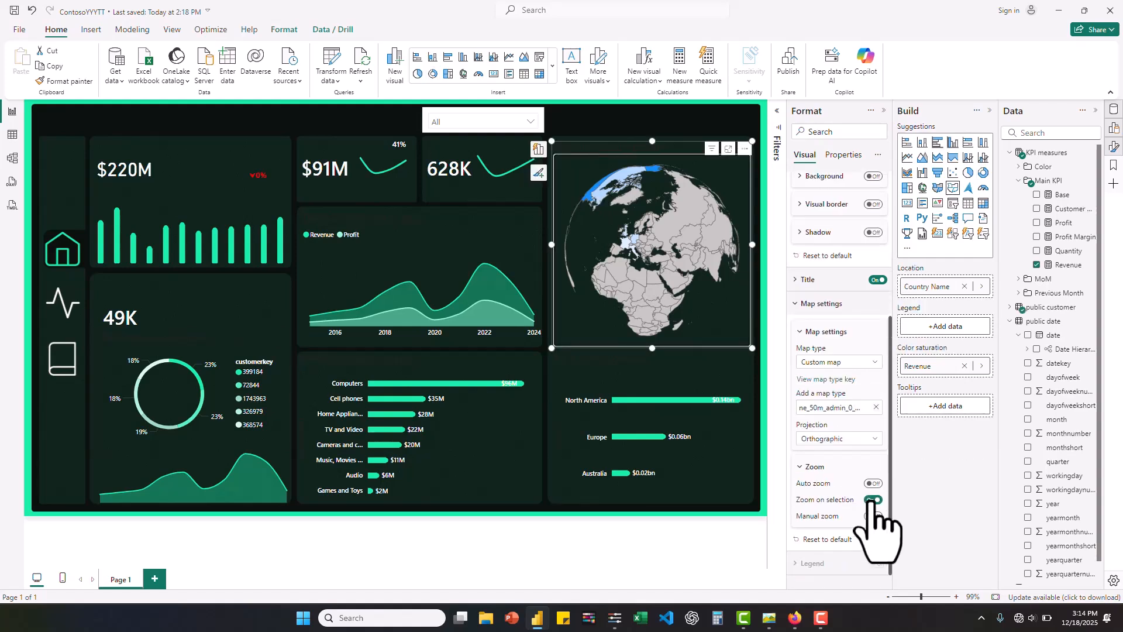
scroll(876, 515, down, 1)
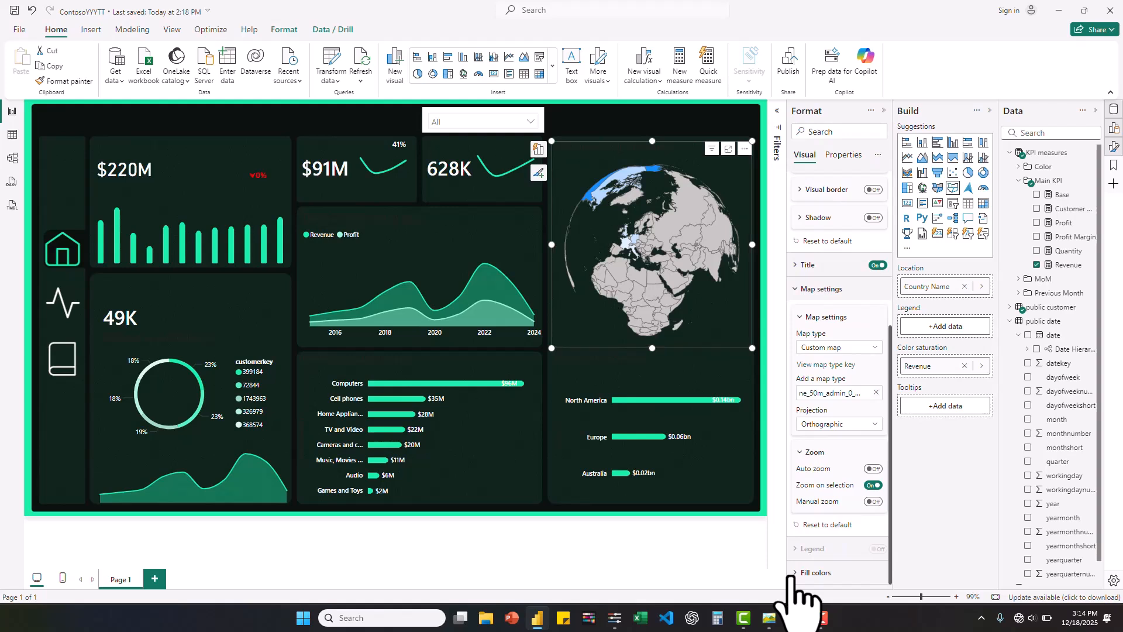
click(865, 572)
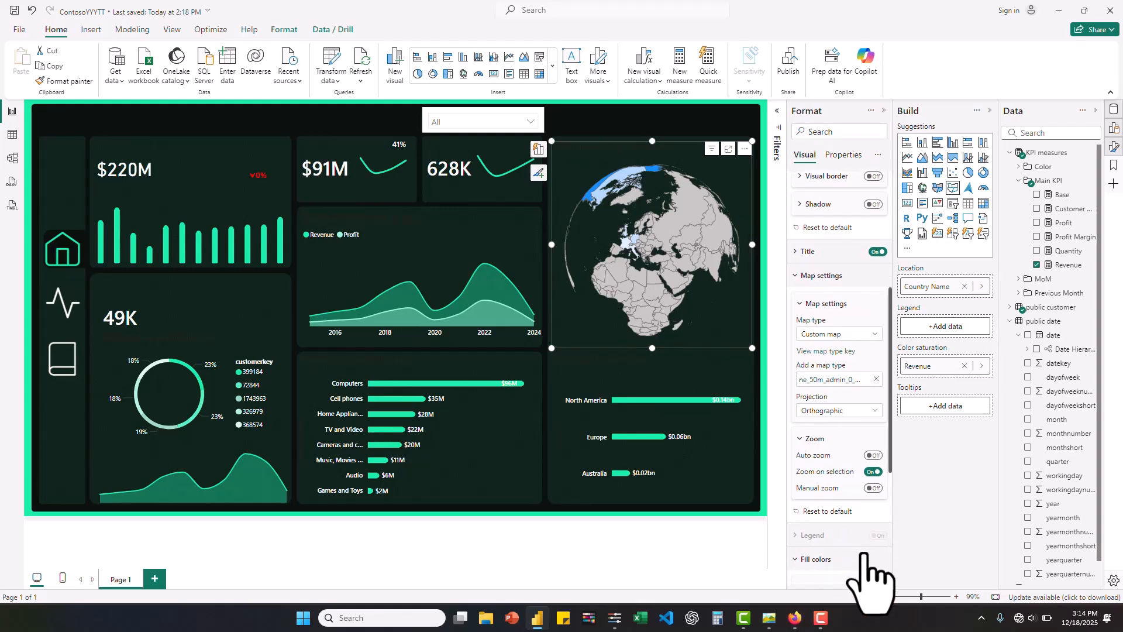
scroll(872, 576, down, 4)
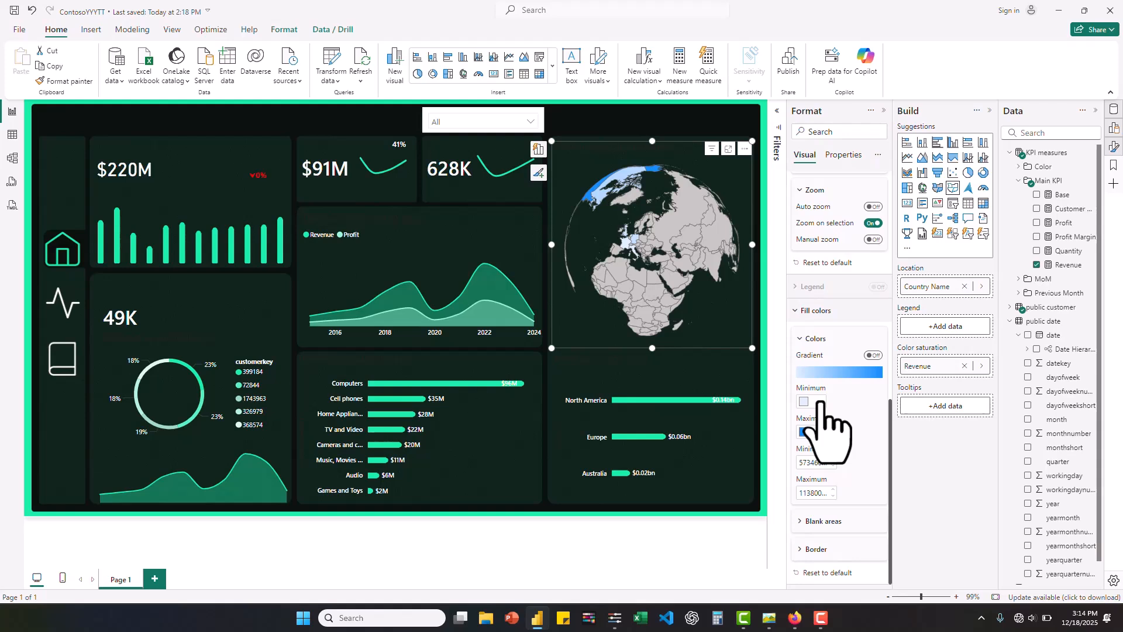
click(819, 402)
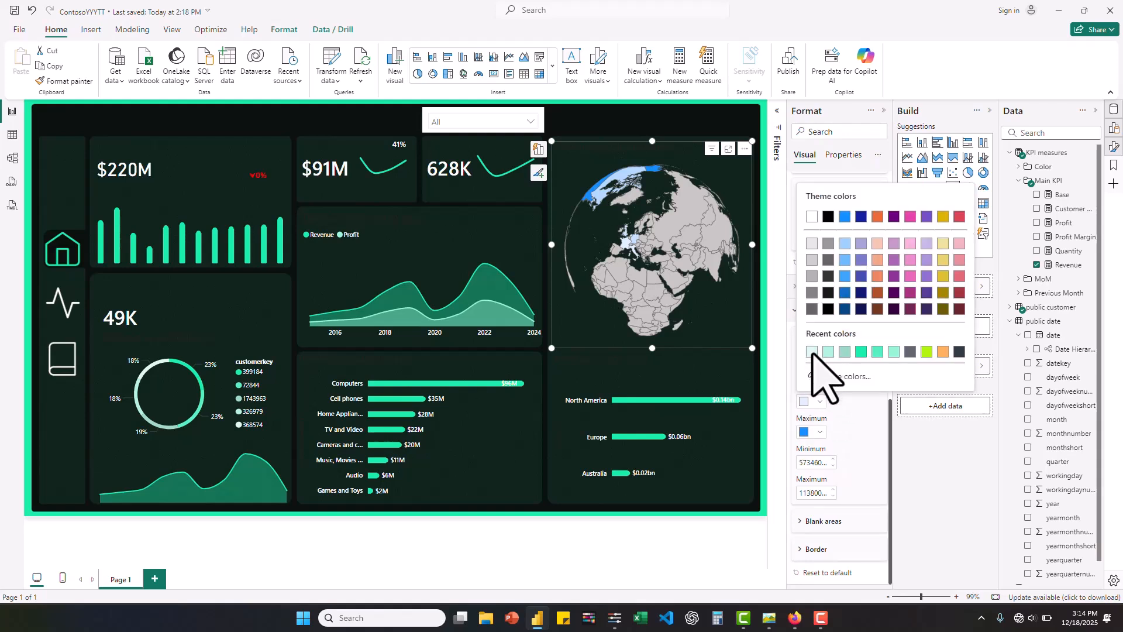
click(812, 351)
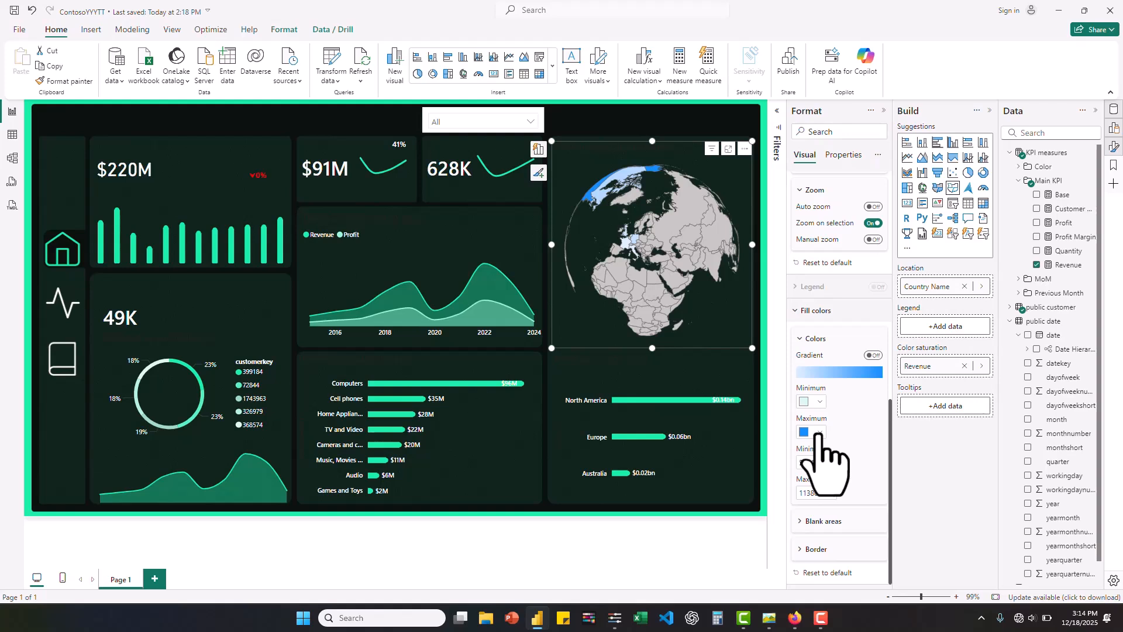
click(819, 434)
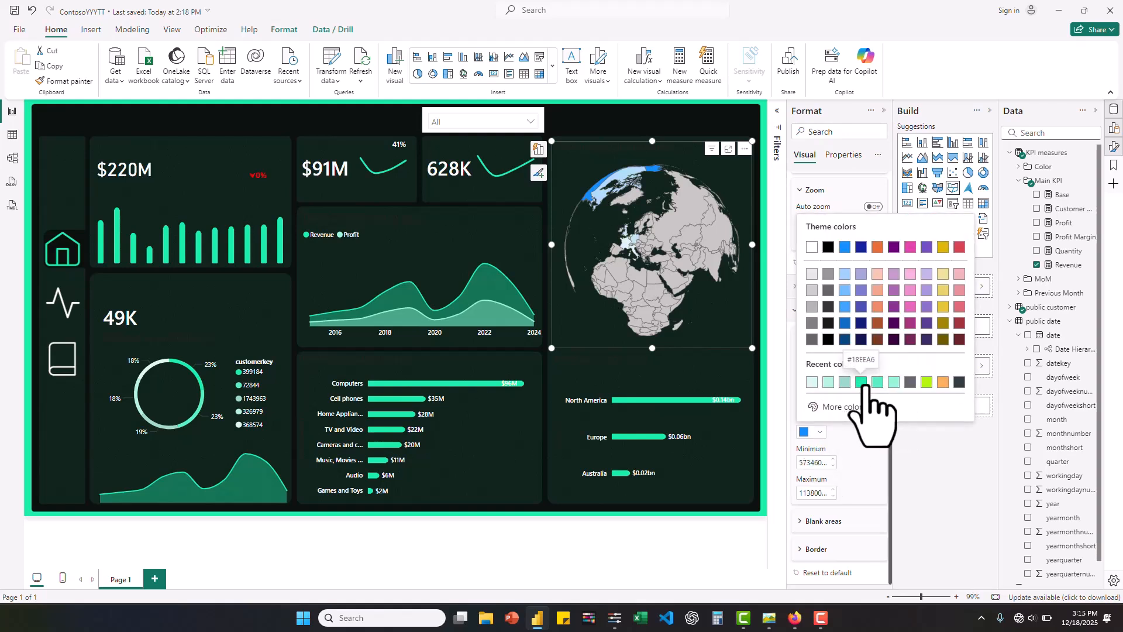
click(863, 383)
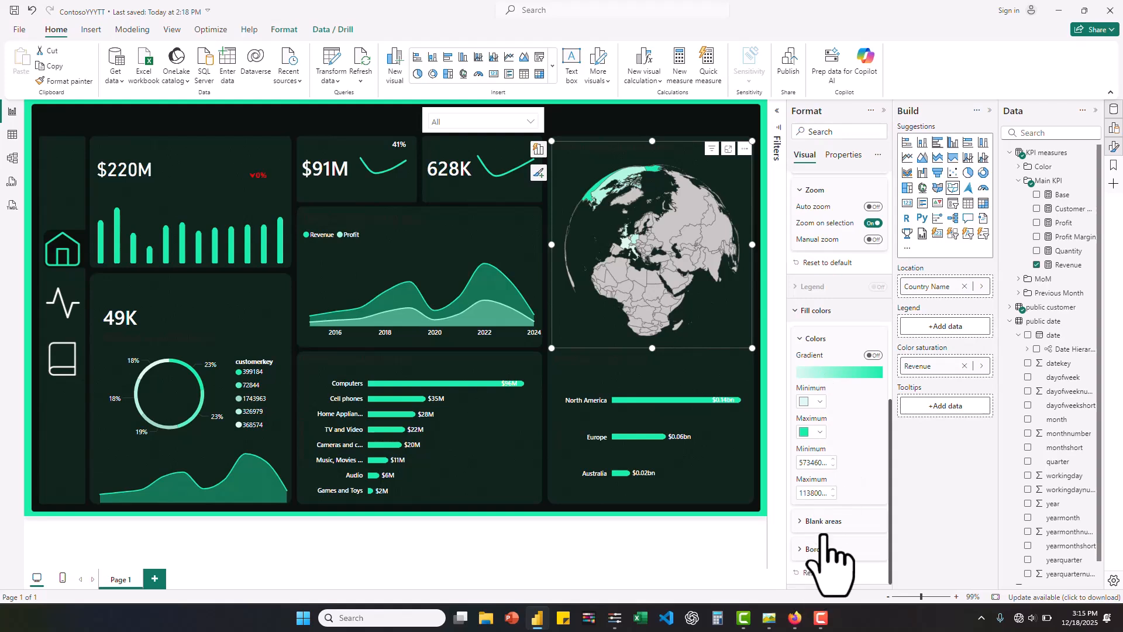
- Change the globe map's country border color to #D8F9EE
scroll(844, 523, down, 2)
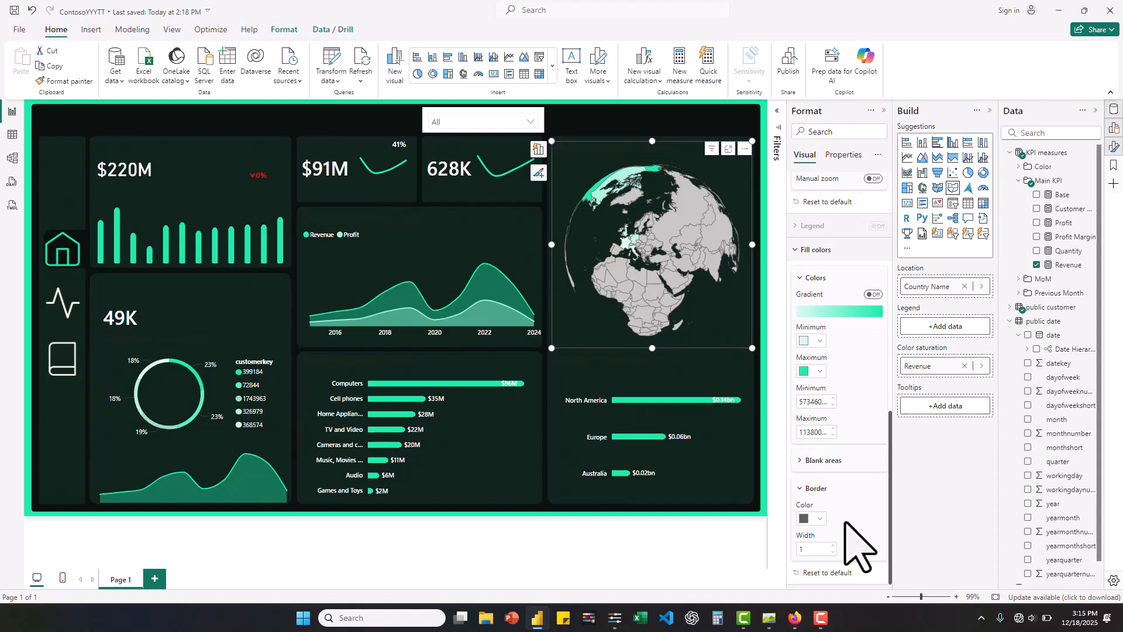
click(820, 518)
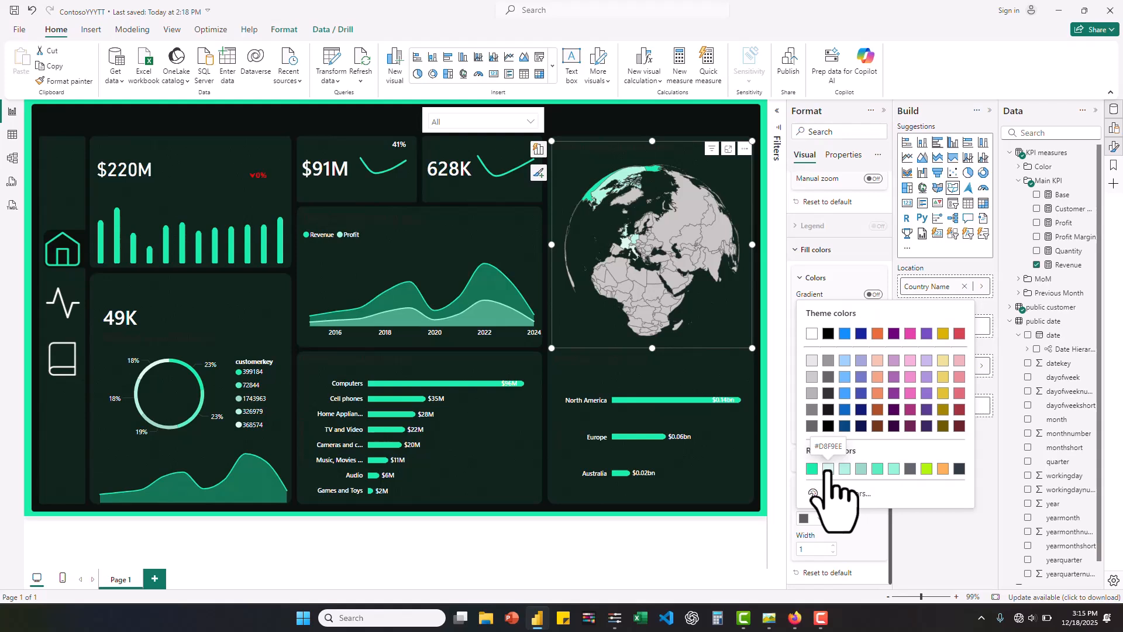
click(828, 469)
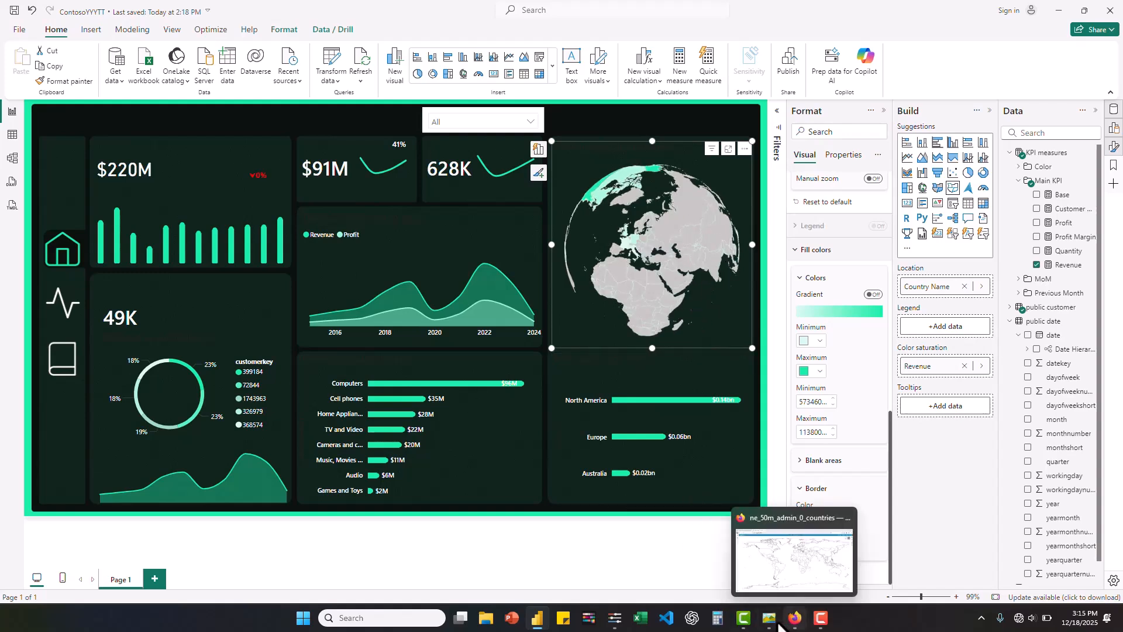
- Check the reference dashboard picture, then insert a text box reading "Revenue" and reduce its height to 33
click(770, 619)
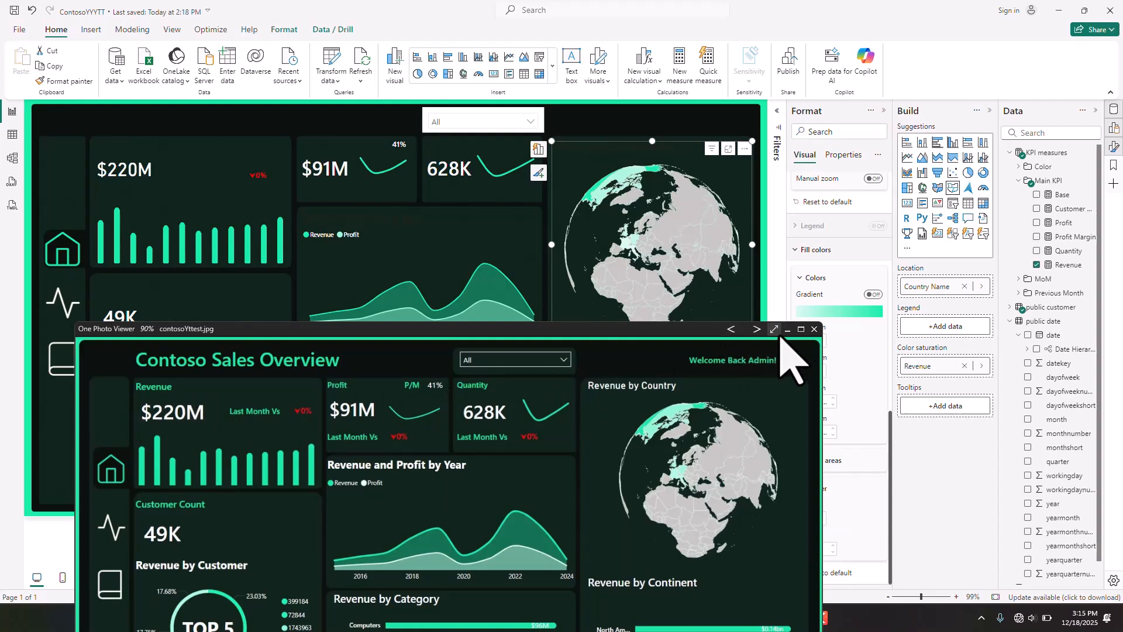
click(788, 329)
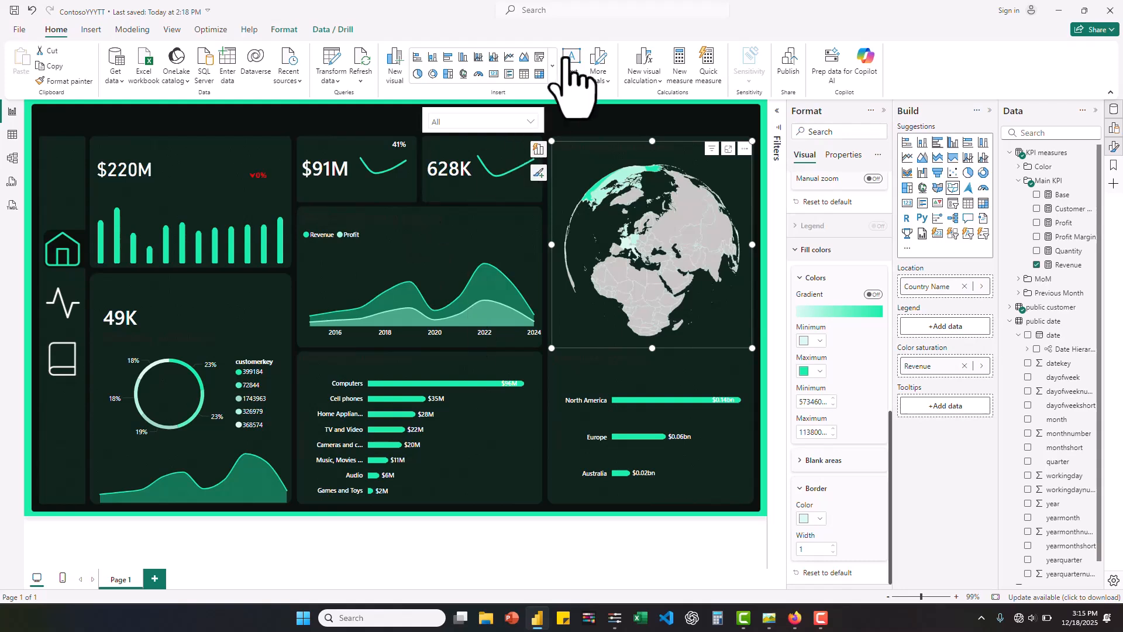
click(572, 64)
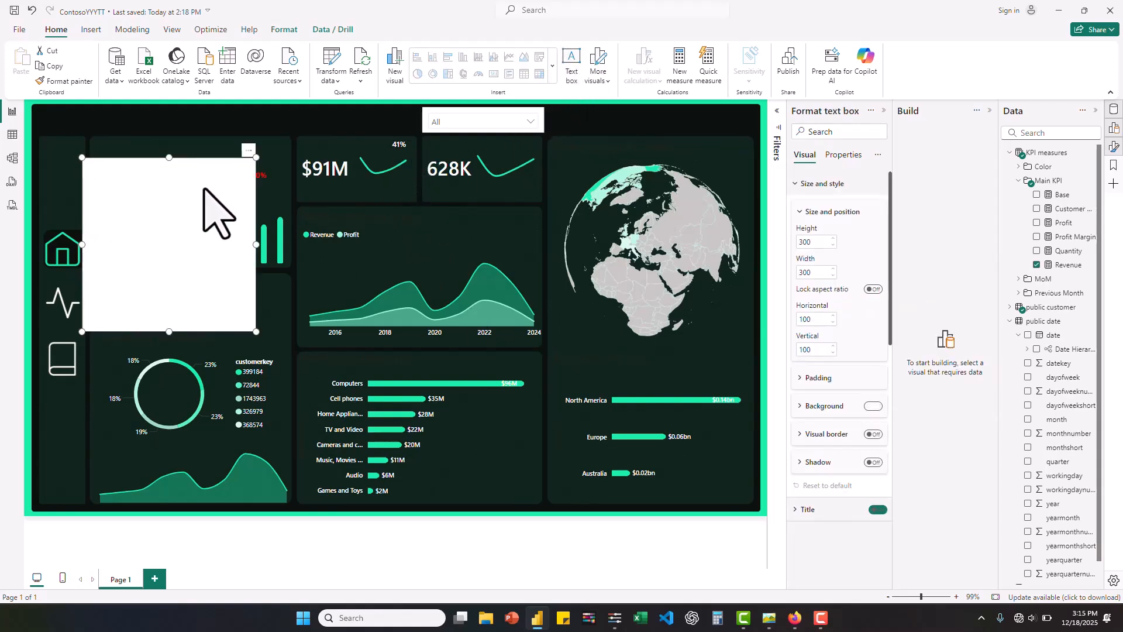
drag(168, 332, 143, 175)
text(Revenue)
key(ctrl+a)
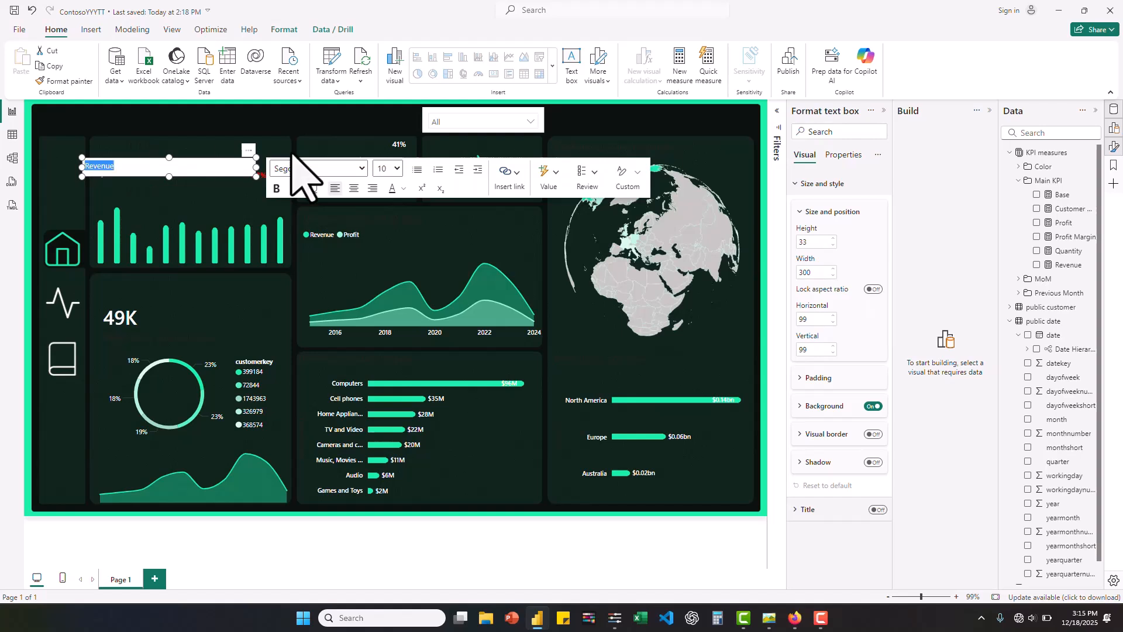
- Set the Revenue label's font to Segoe UI Semibold at size 12
click(319, 168)
click(321, 407)
click(392, 169)
click(384, 293)
click(392, 169)
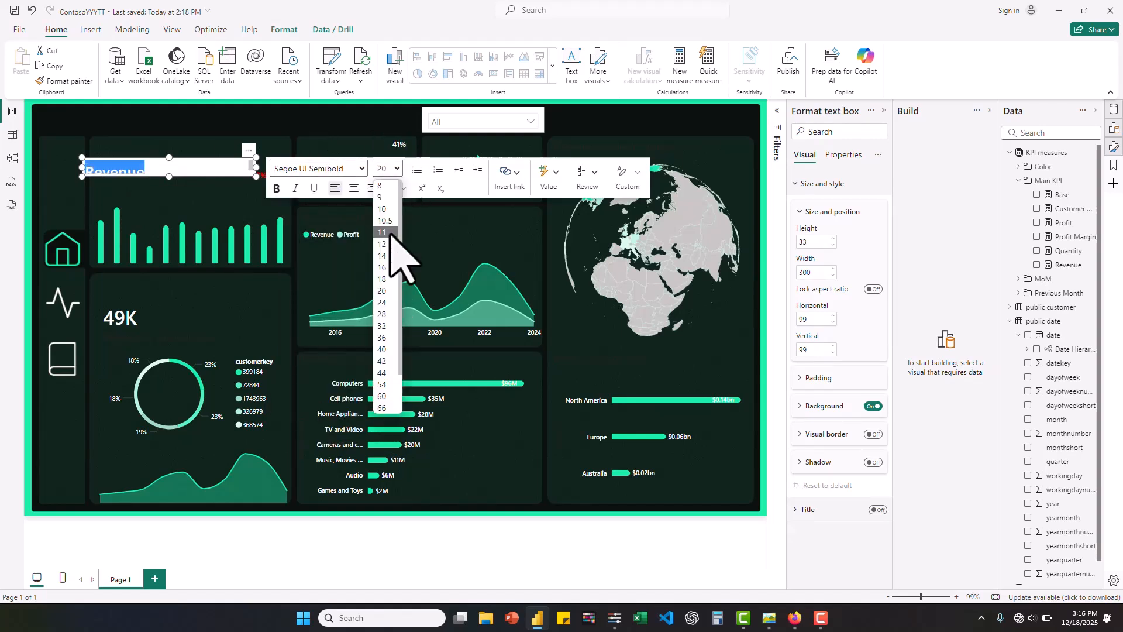
click(383, 239)
- Make the Revenue label bold green without a background, narrow it to 80, and place it above the $220M figure
drag(256, 167, 125, 159)
click(874, 406)
click(275, 188)
click(302, 365)
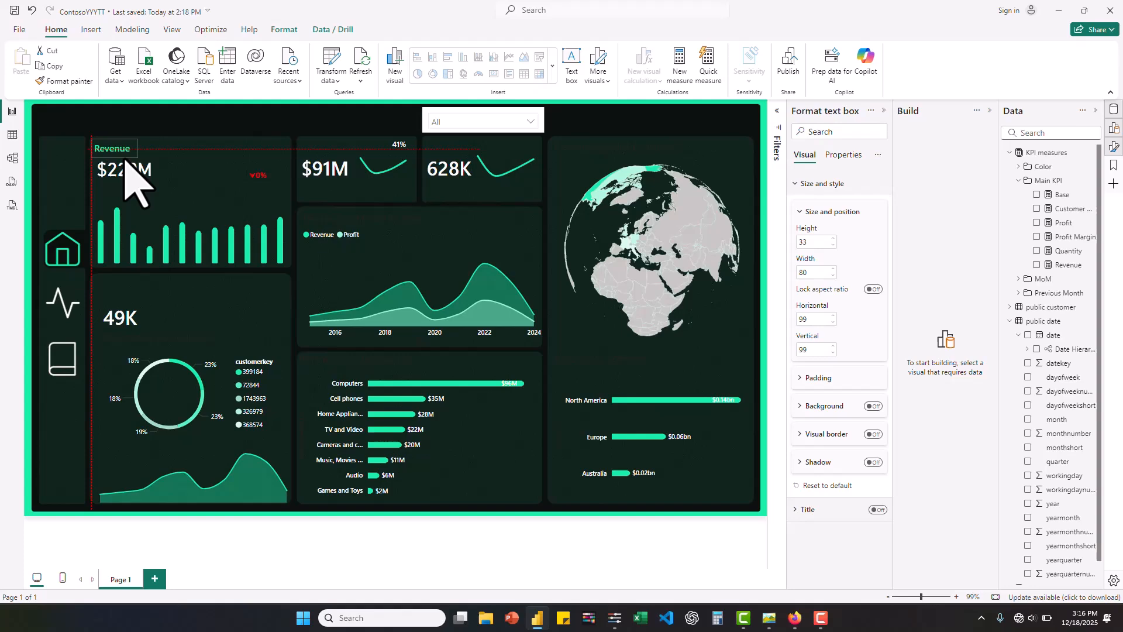
click(675, 565)
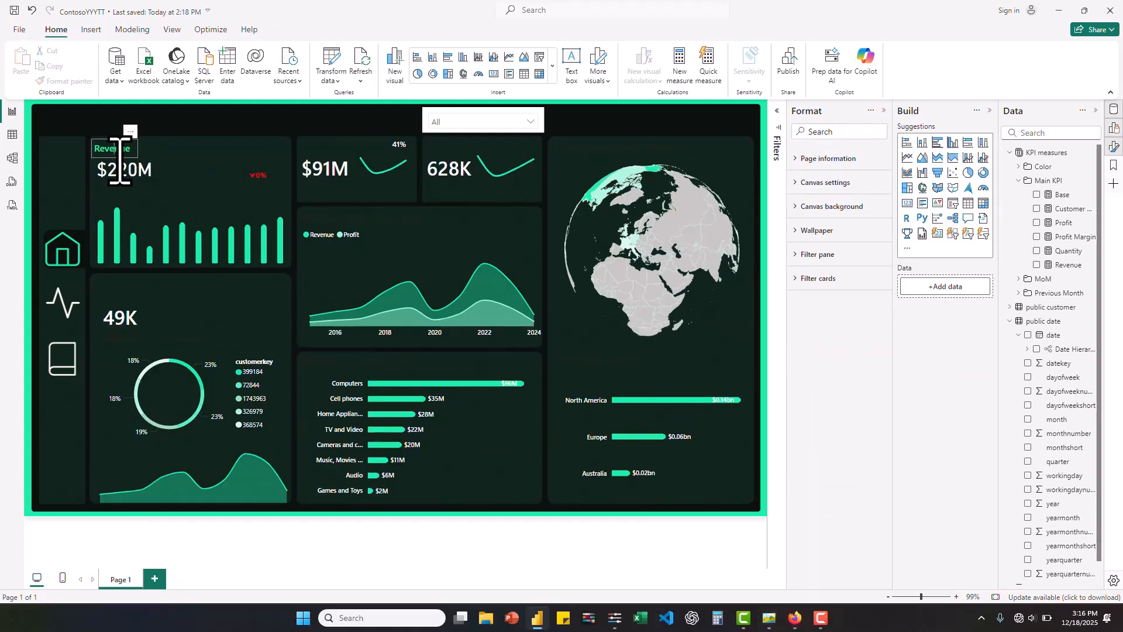
- Duplicate the Revenue label onto the profit card and word the copies "Profit" and "P/M", following the reference picture
click(119, 156)
key(ctrl+c)
key(ctrl+v)
drag(119, 158, 395, 152)
click(770, 618)
- Reduce the P/M label's font size and set the Profit label's font size to 10
click(477, 185)
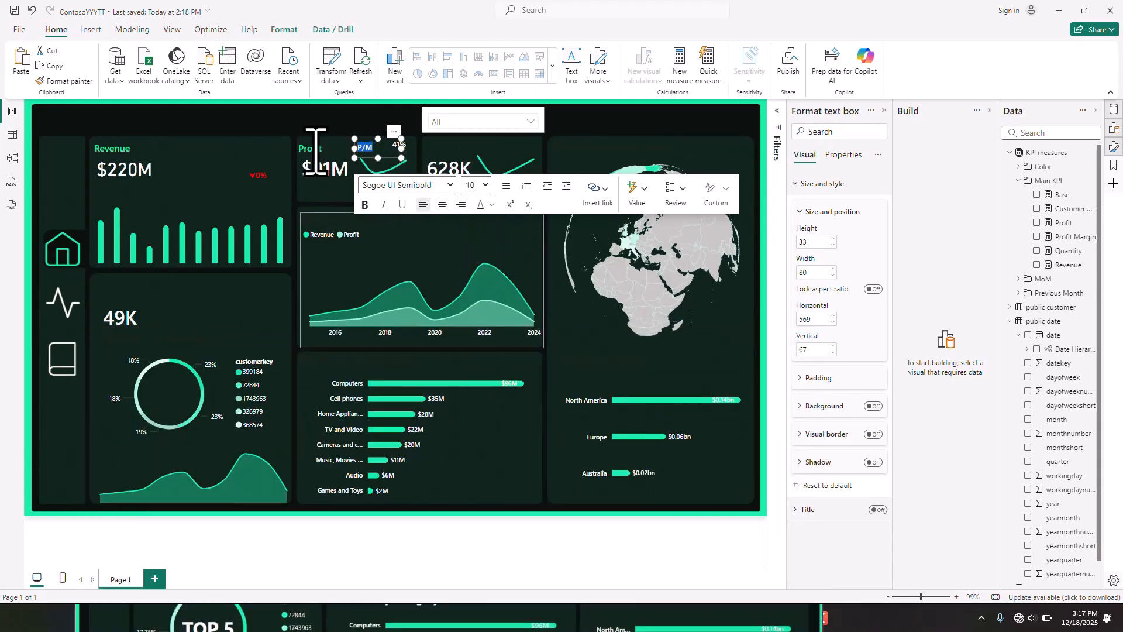
click(471, 150)
click(468, 197)
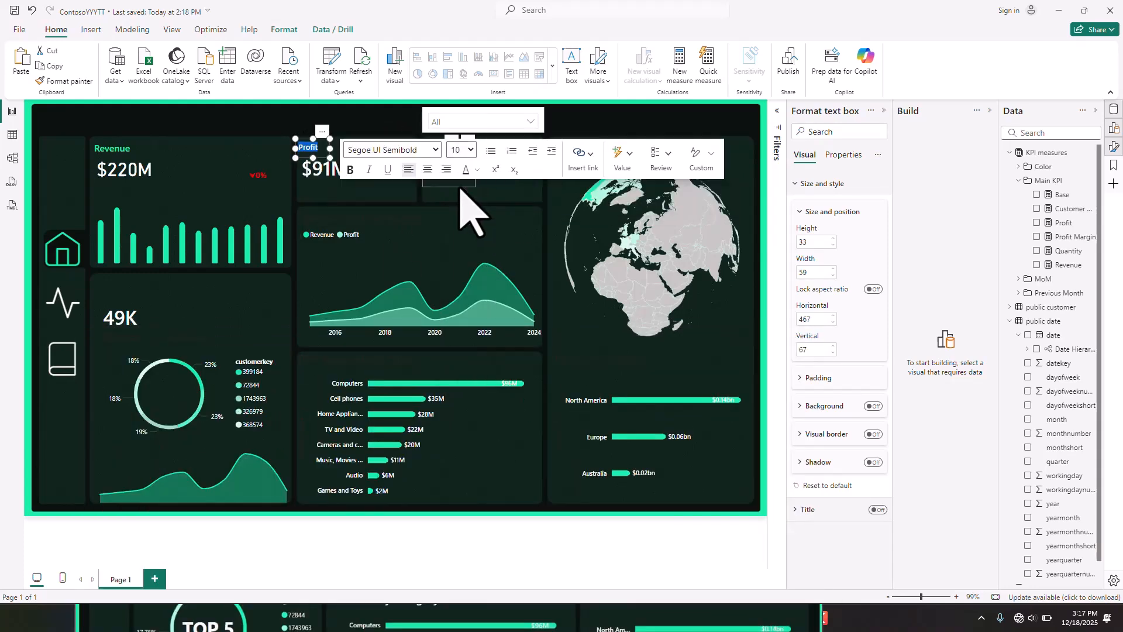
- Resize the P/M label to 48 wide by 28 high and position it just beside the 41% value
click(369, 187)
click(377, 145)
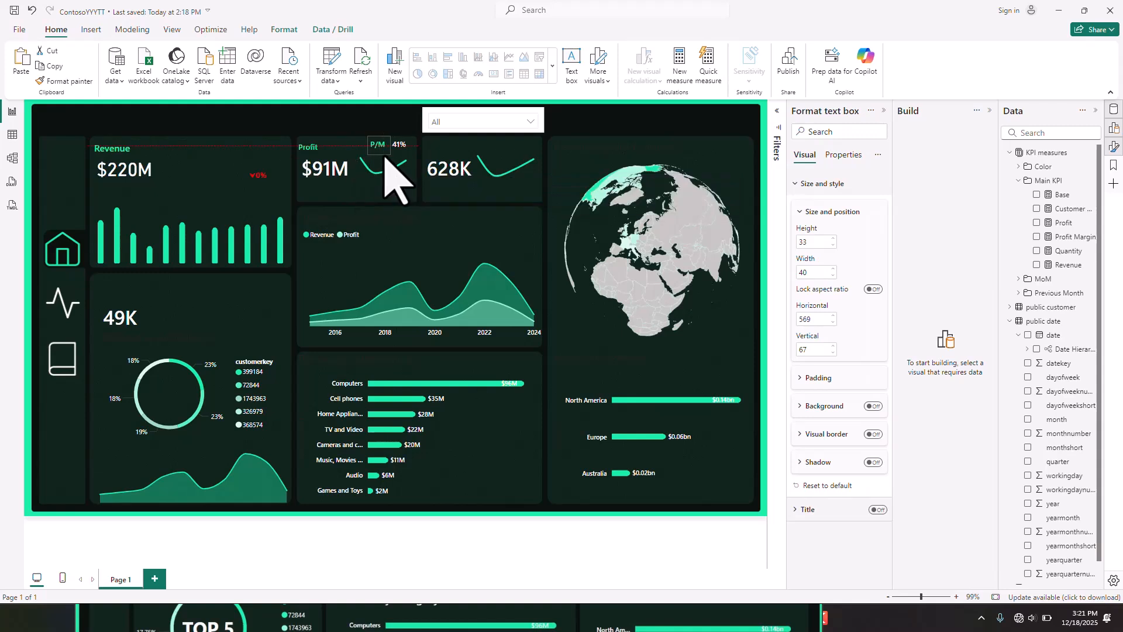
click(384, 163)
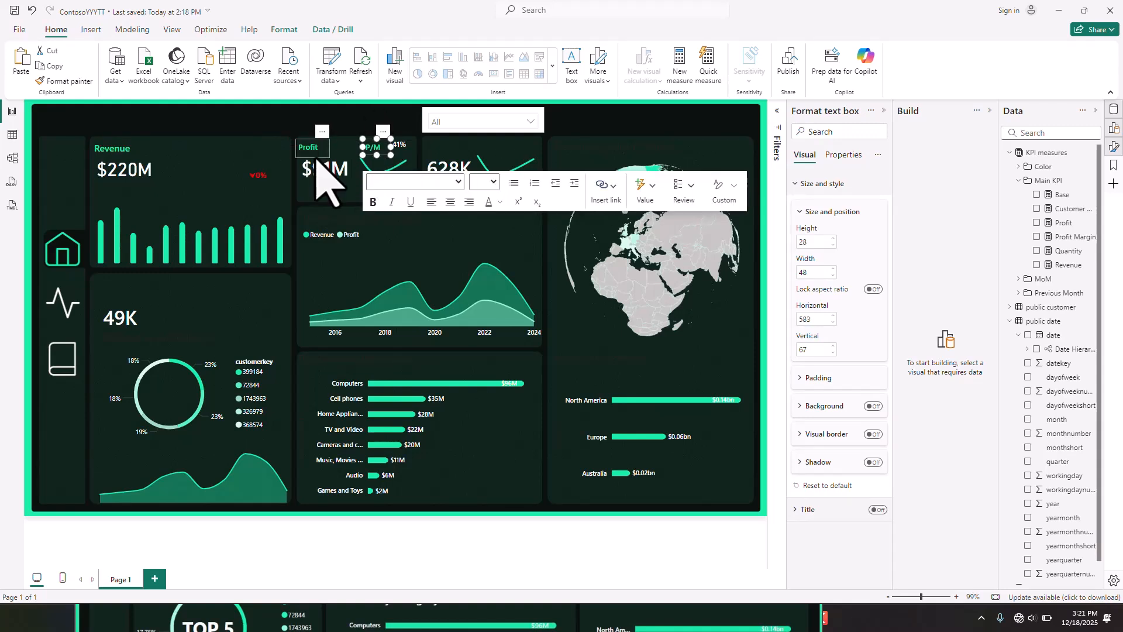
- Place a copy of the Profit label above the 628K figure and change its text to "Quantity"
drag(319, 150, 445, 149)
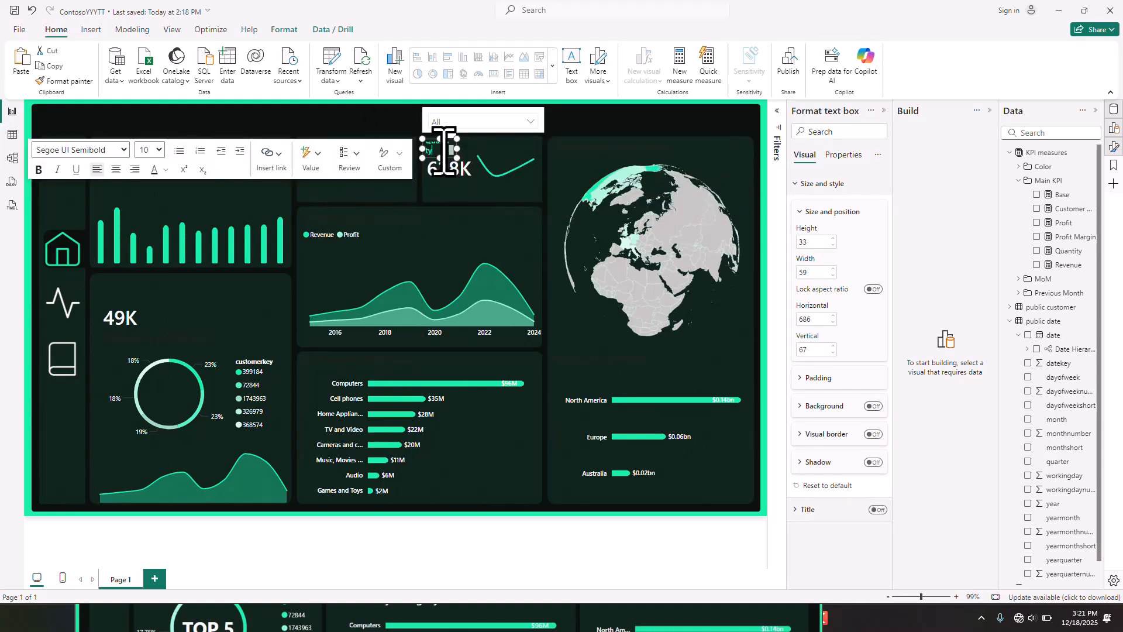
click(584, 163)
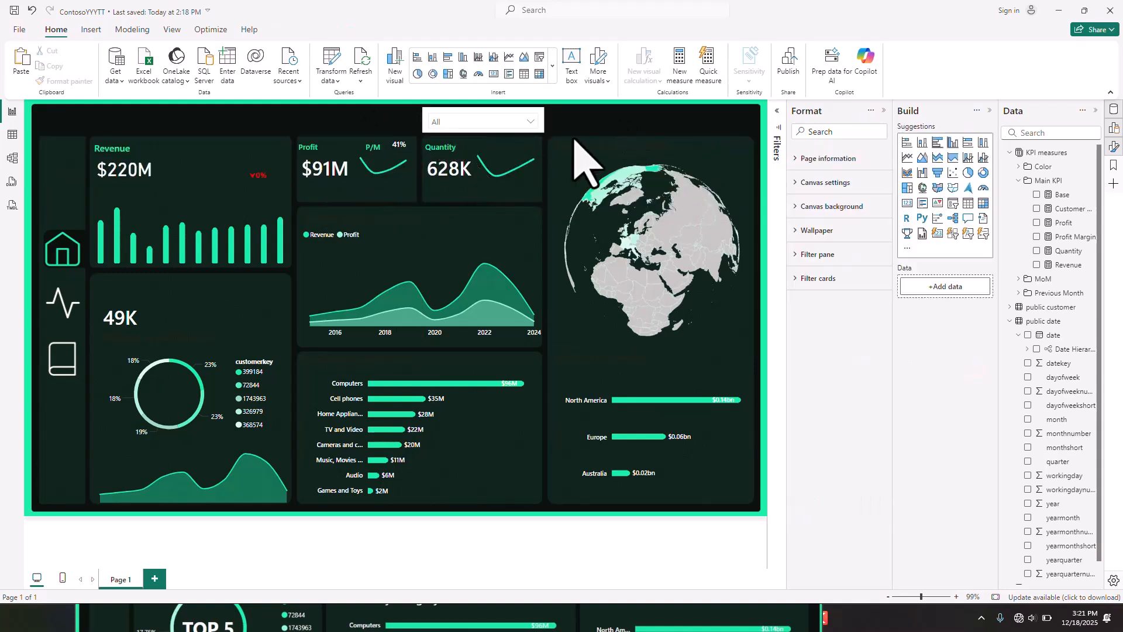
- Duplicate the Revenue label, word the copy "Last Month Vs", and place it beside the revenue month-over-month value
click(124, 157)
key(ctrl+c)
key(ctrl+v)
drag(130, 159, 262, 181)
click(787, 612)
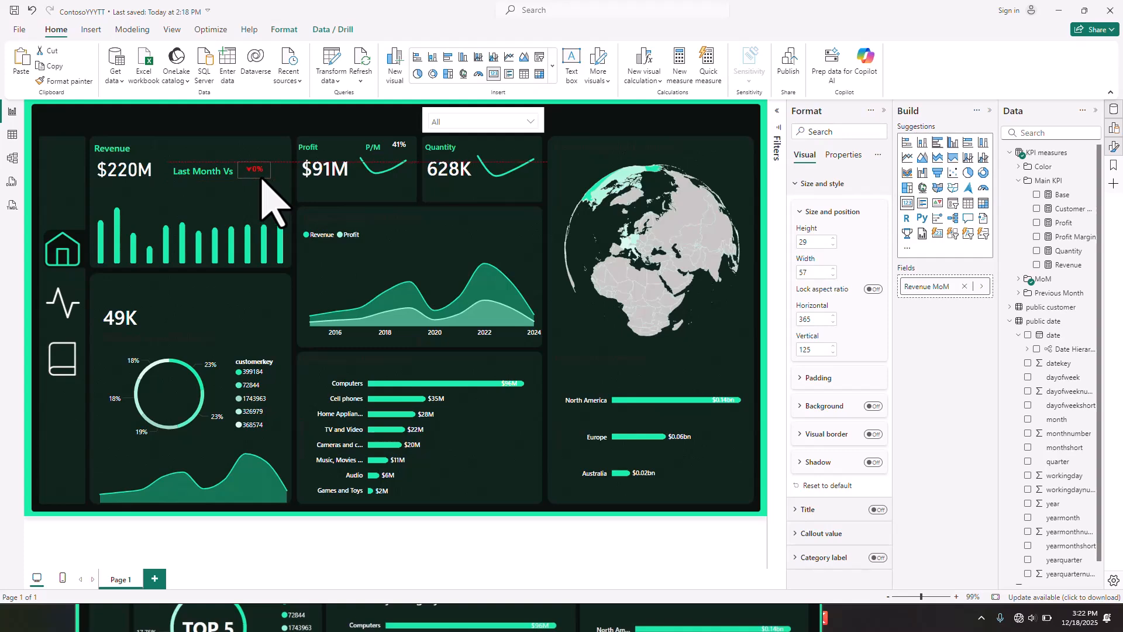
- Make the monthly revenue column chart taller by extending its upper edge toward the $220M figure
click(667, 622)
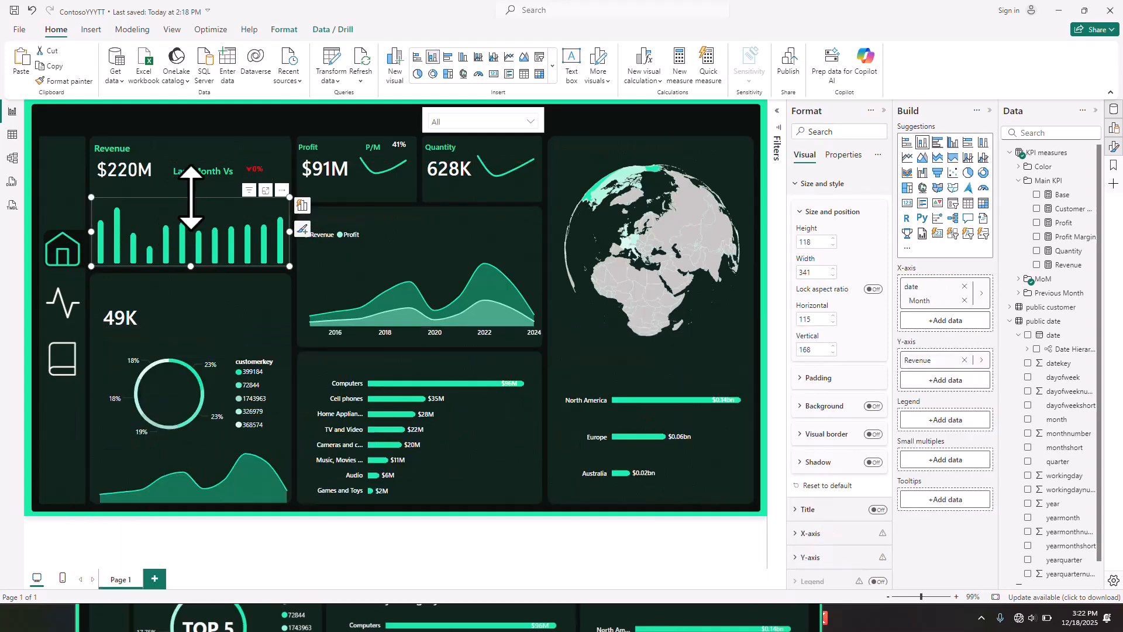
drag(187, 218, 469, 200)
- Place copies of the "Last Month Vs" label beneath the $91M Profit and 628K Quantity figures, and widen the Quantity copy
click(202, 181)
key(ctrl+c)
key(ctrl+v)
double_click(345, 190)
click(430, 137)
click(419, 177)
click(349, 200)
key(ctrl+c)
key(ctrl+v)
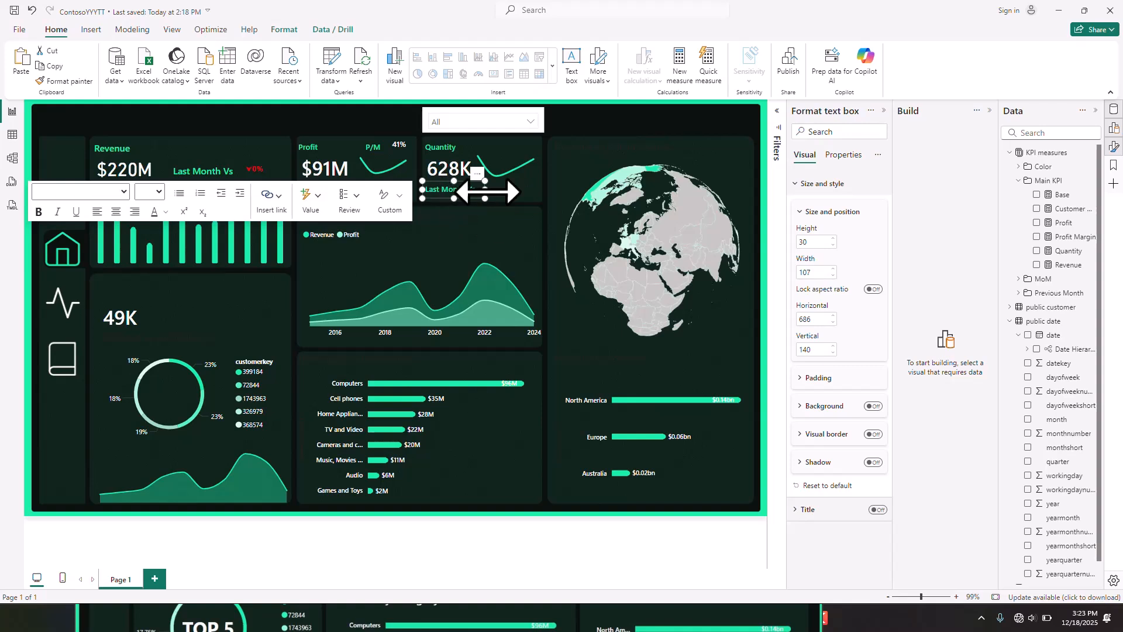
drag(487, 191, 512, 191)
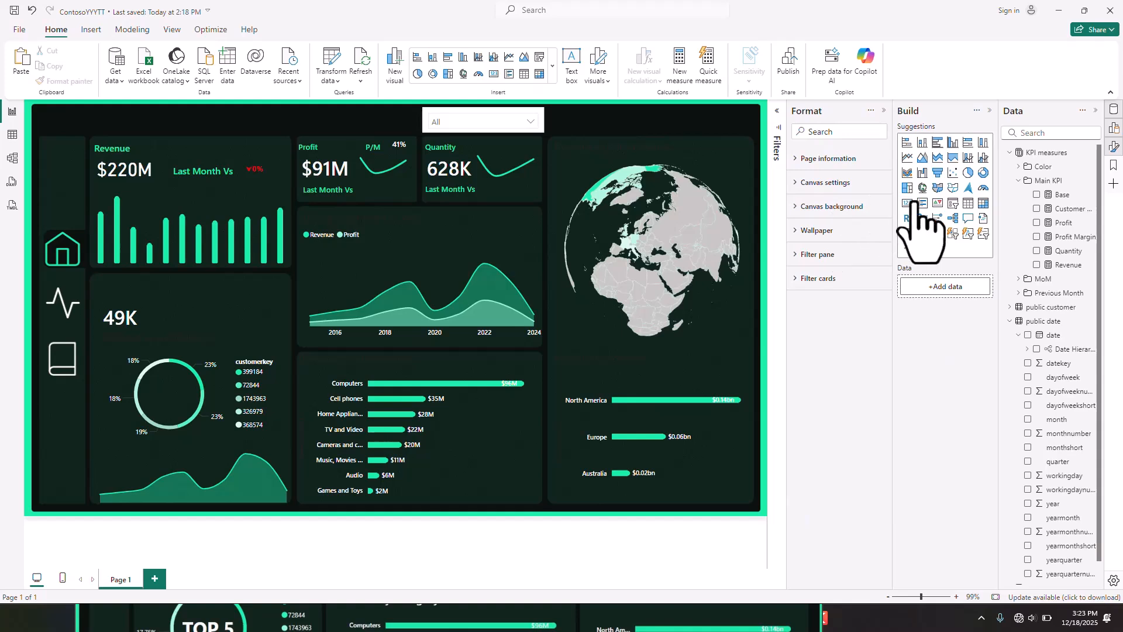
- Duplicate the Revenue MoM card twice, placing the copies beside the "Last Month Vs" labels of Profit and Quantity
click(258, 182)
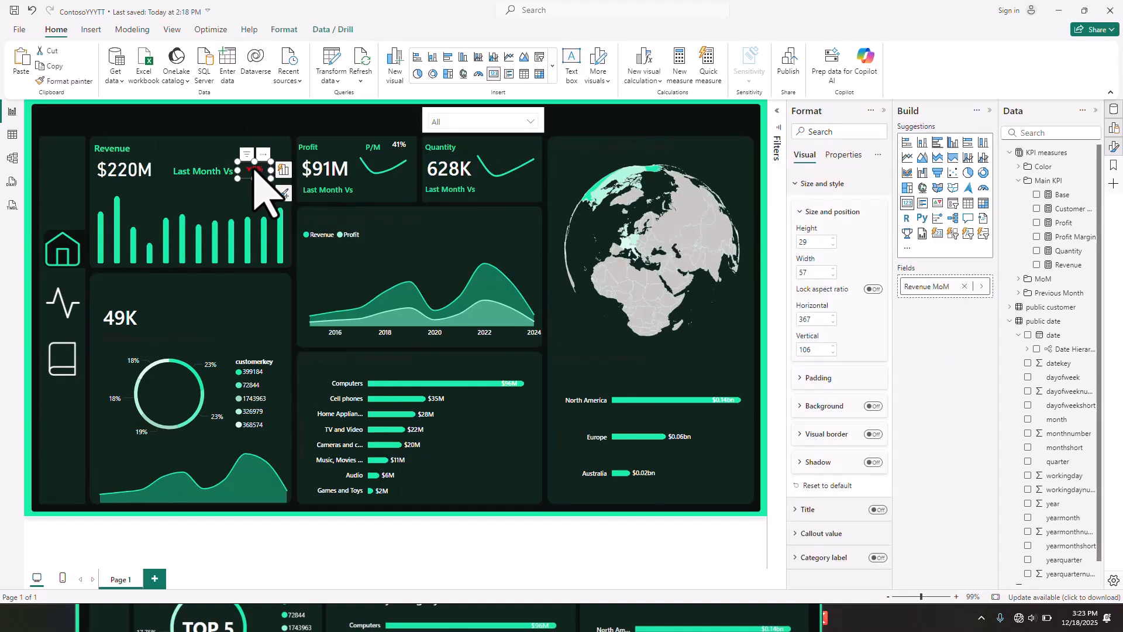
drag(254, 171, 380, 197)
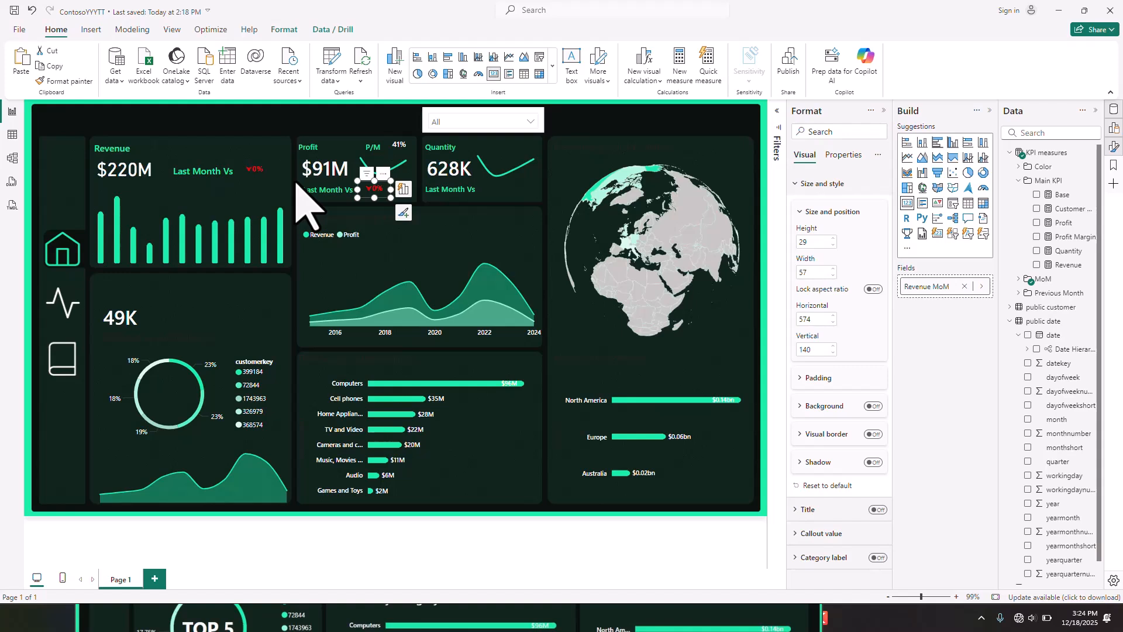
drag(381, 197, 507, 202)
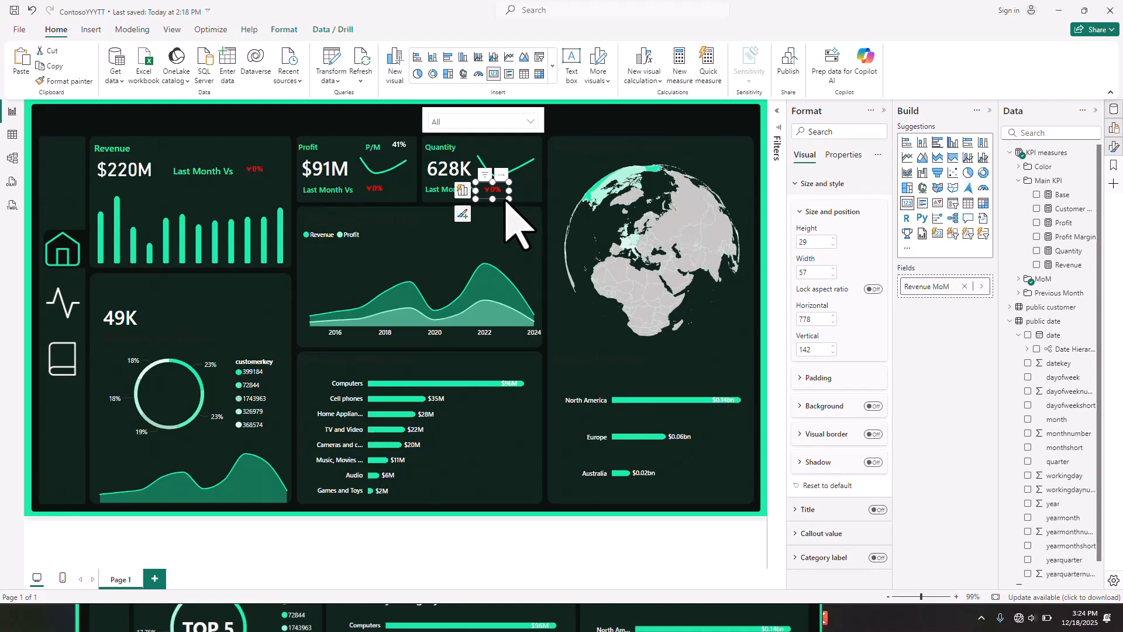
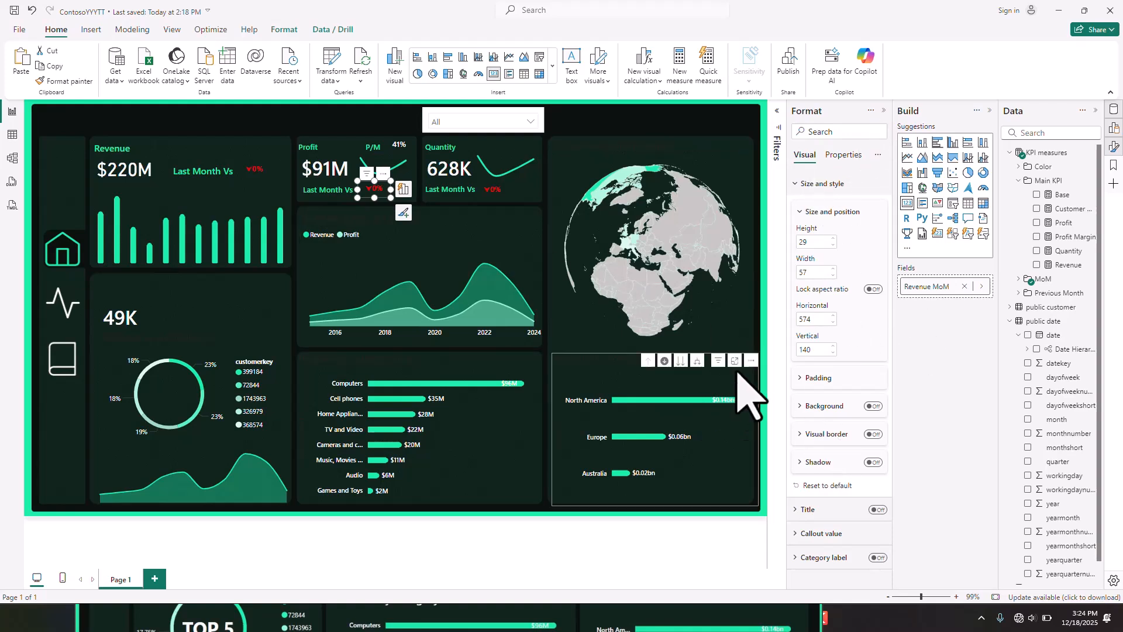
- Replace the Revenue MoM measure in the Profit section's Last Month Vs card with Profit MoM
click(965, 286)
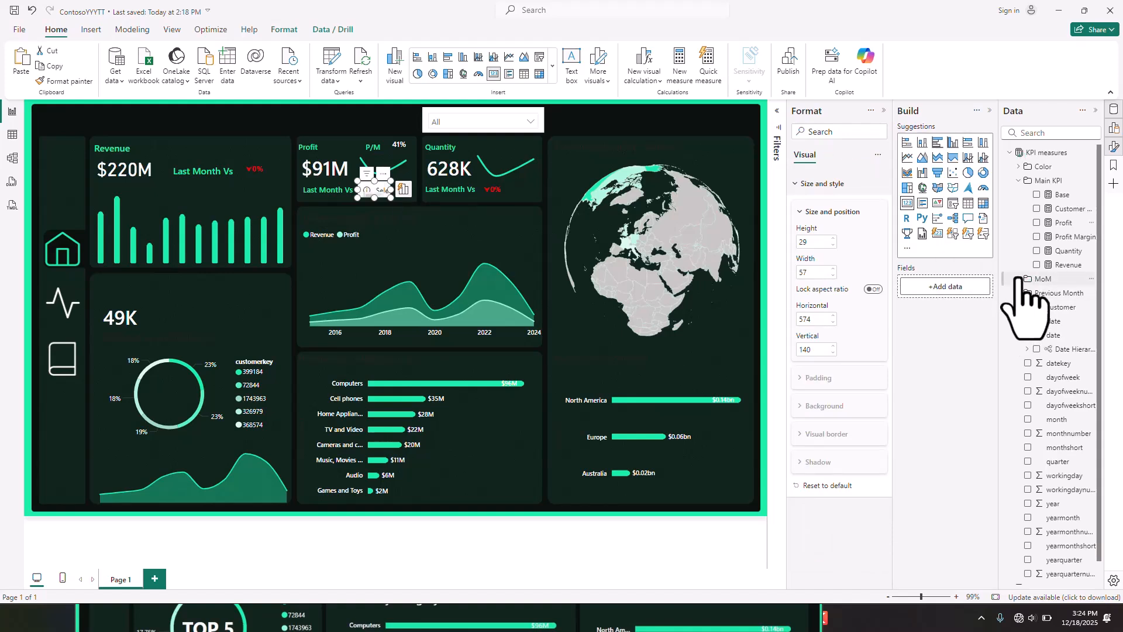
click(1022, 279)
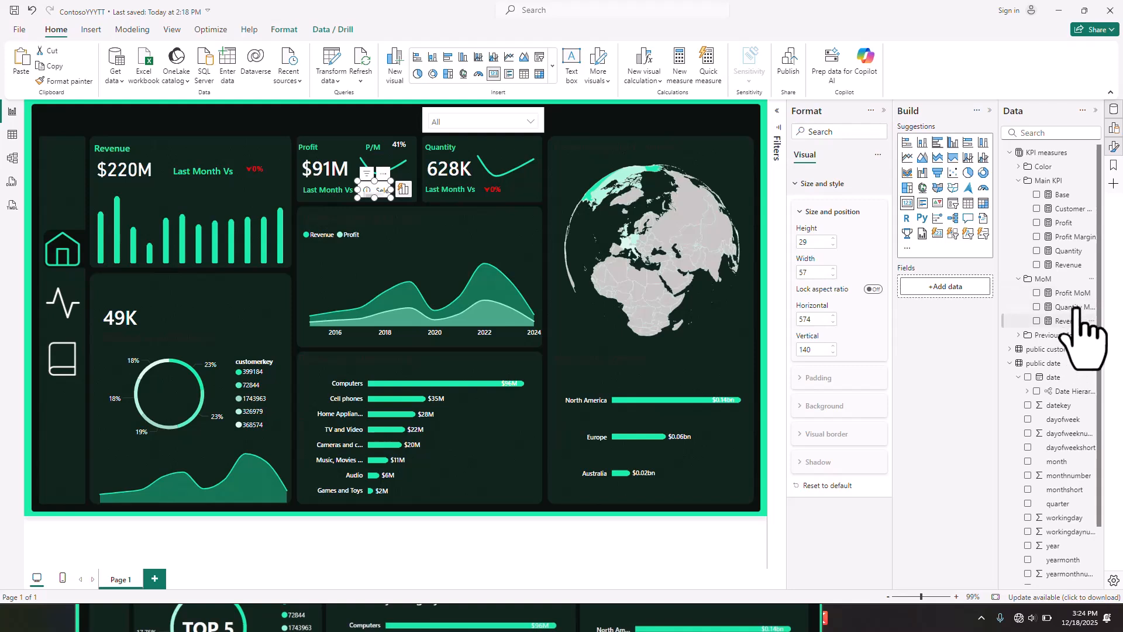
drag(1077, 293, 961, 288)
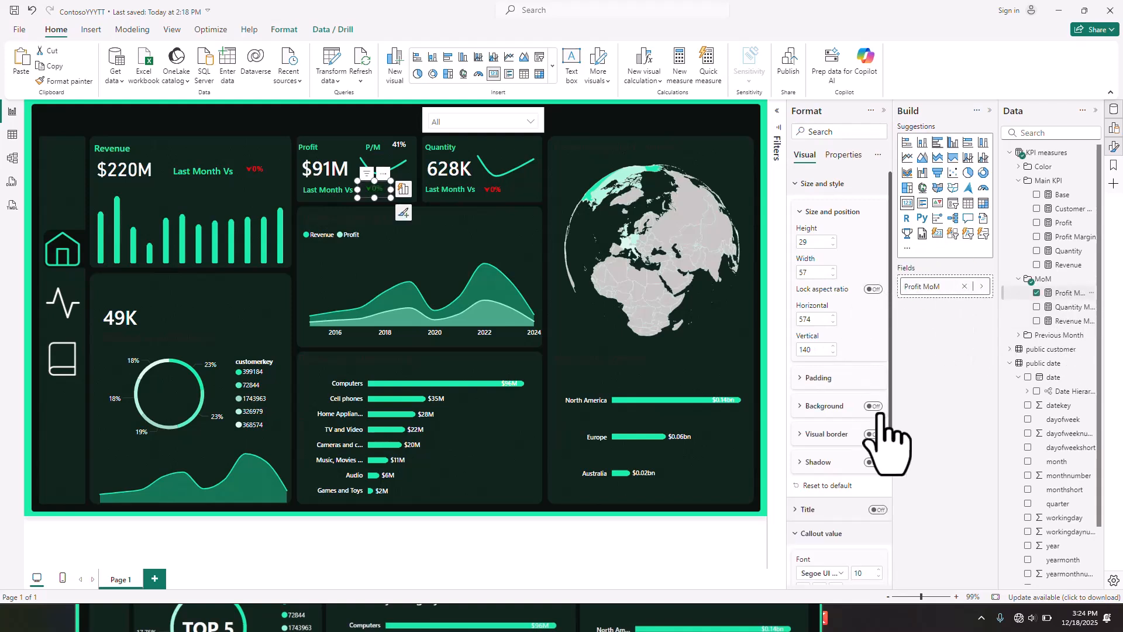
- Clear the Profit change card's callout value colour rule and base the colour on the field value of the Profit Color measure
scroll(890, 439, down, 1)
scroll(888, 438, down, 2)
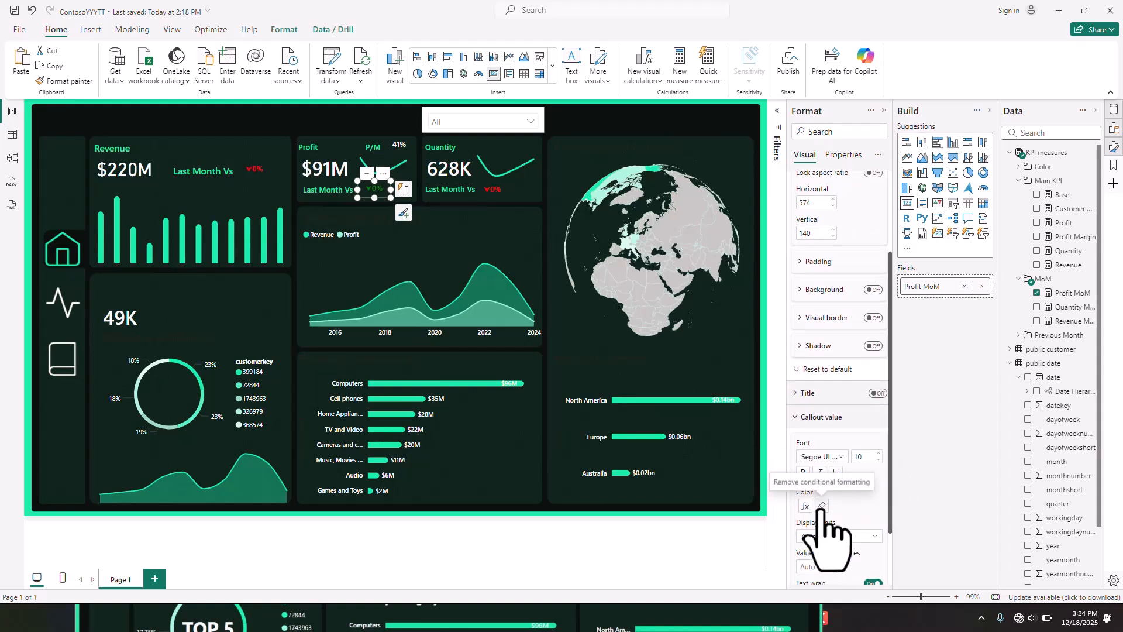
click(821, 507)
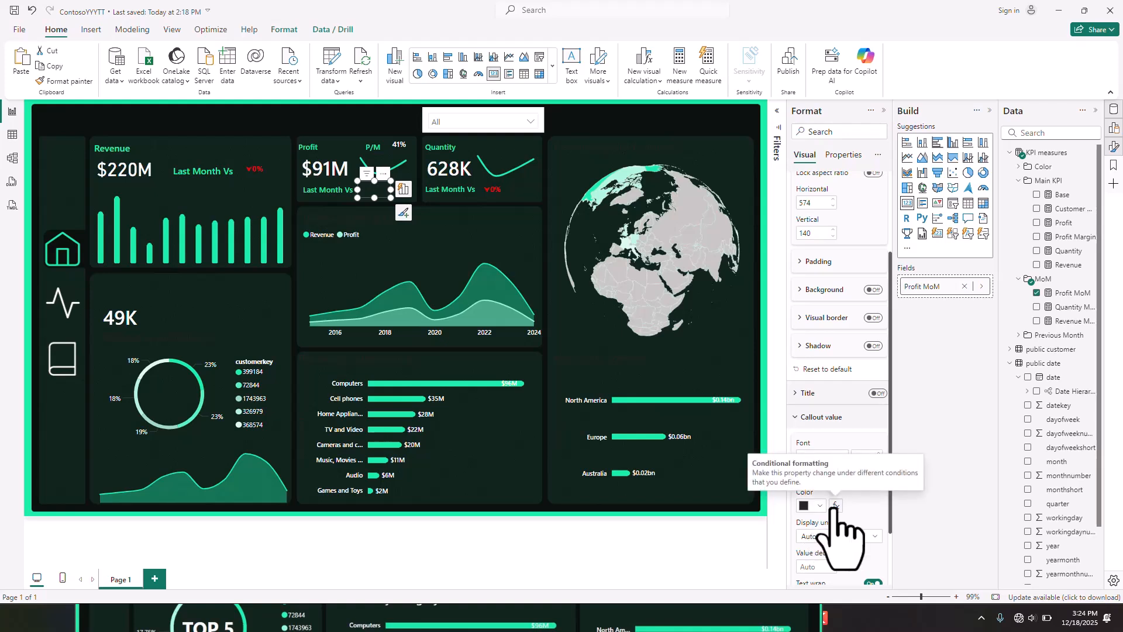
click(836, 506)
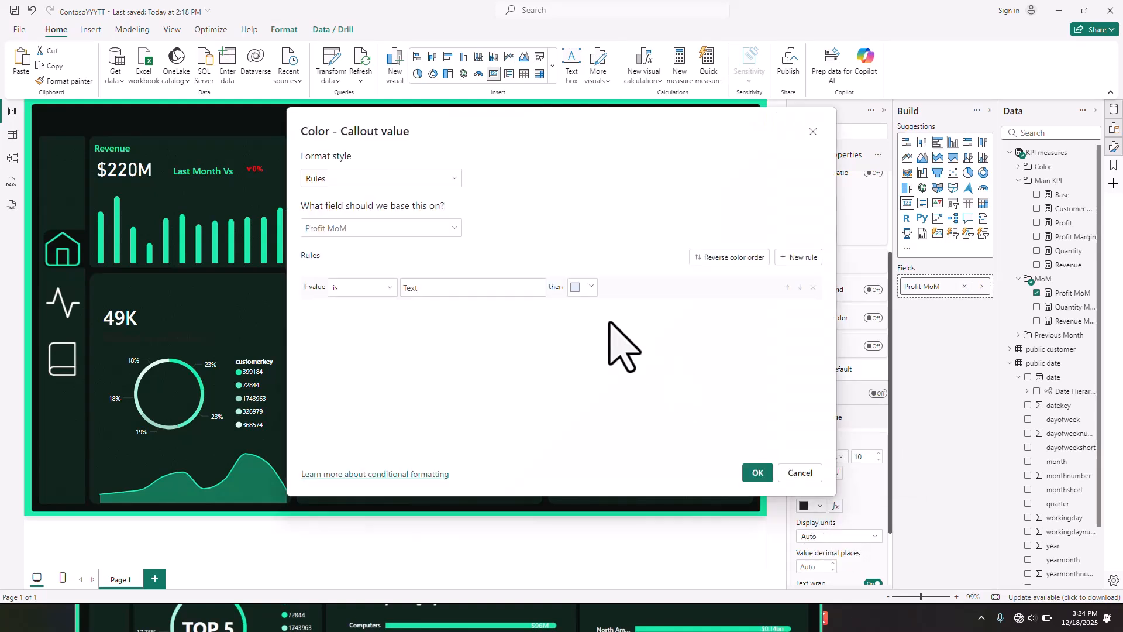
click(409, 180)
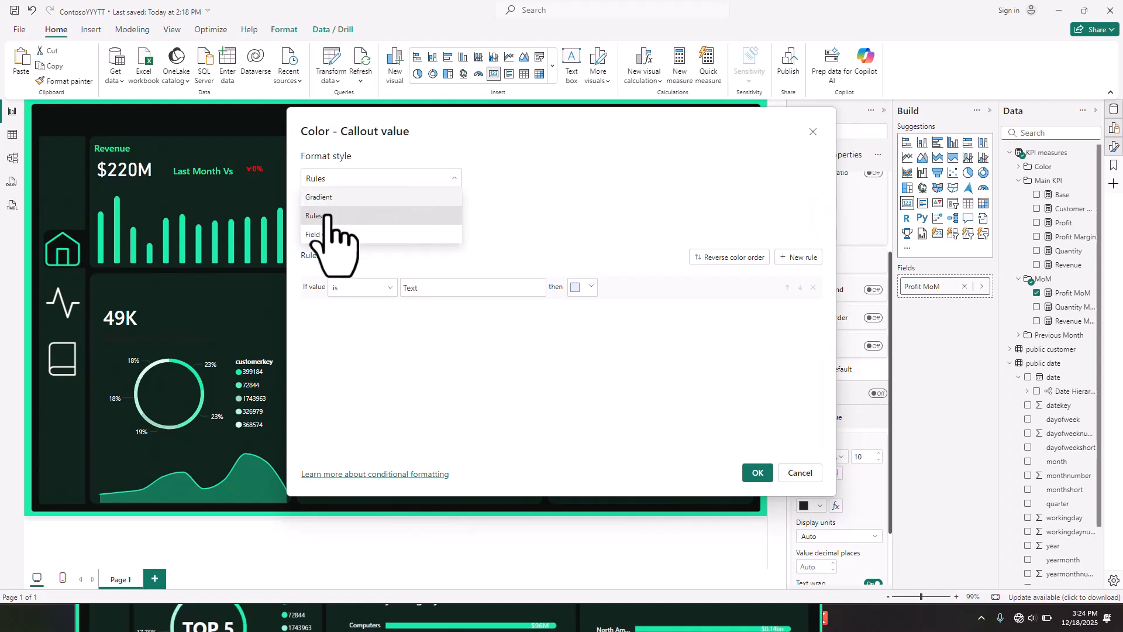
click(340, 235)
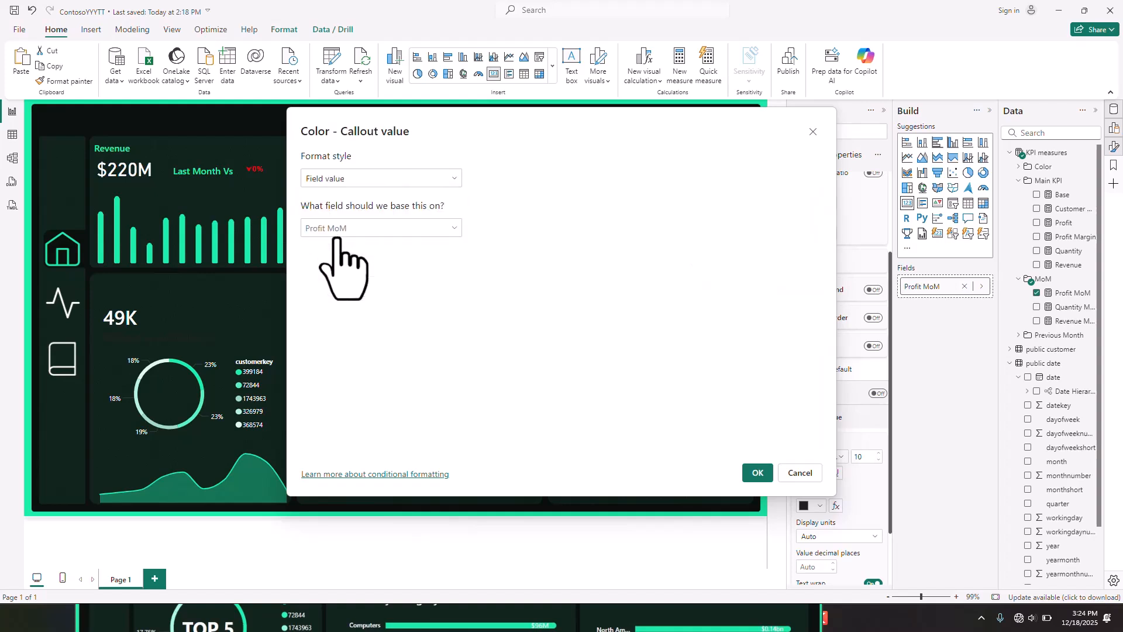
click(430, 231)
click(455, 229)
click(445, 228)
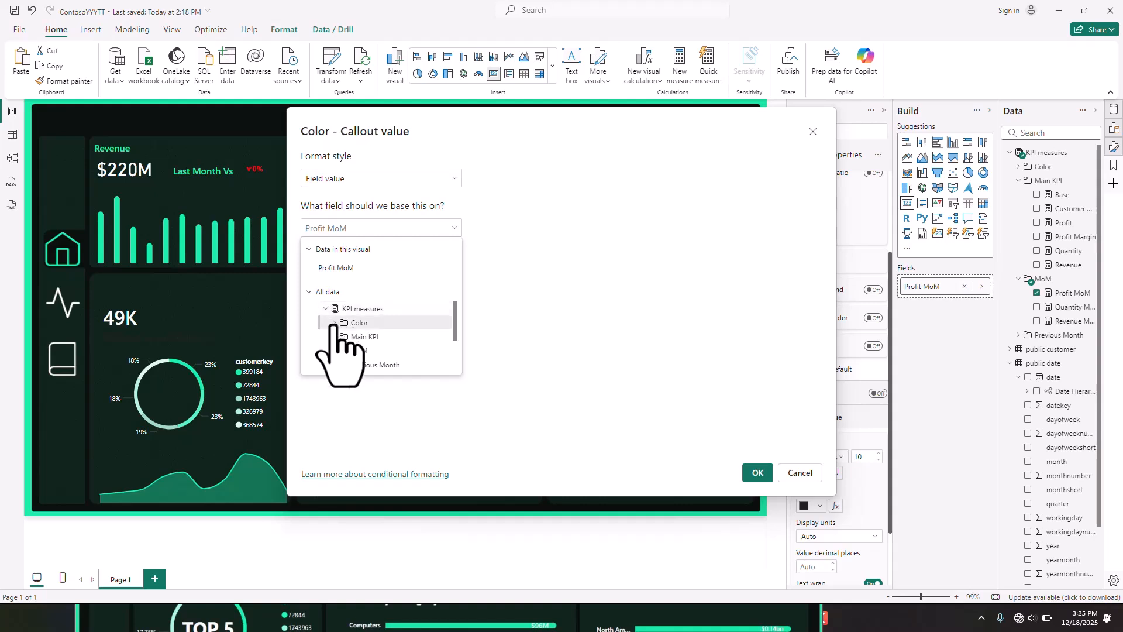
click(334, 324)
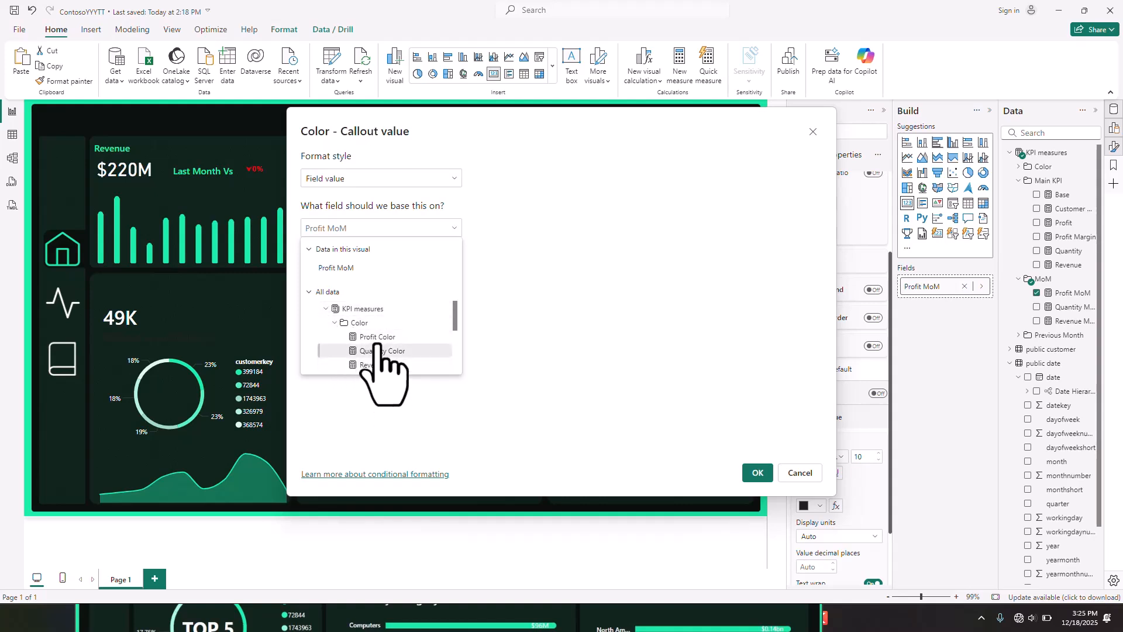
click(377, 337)
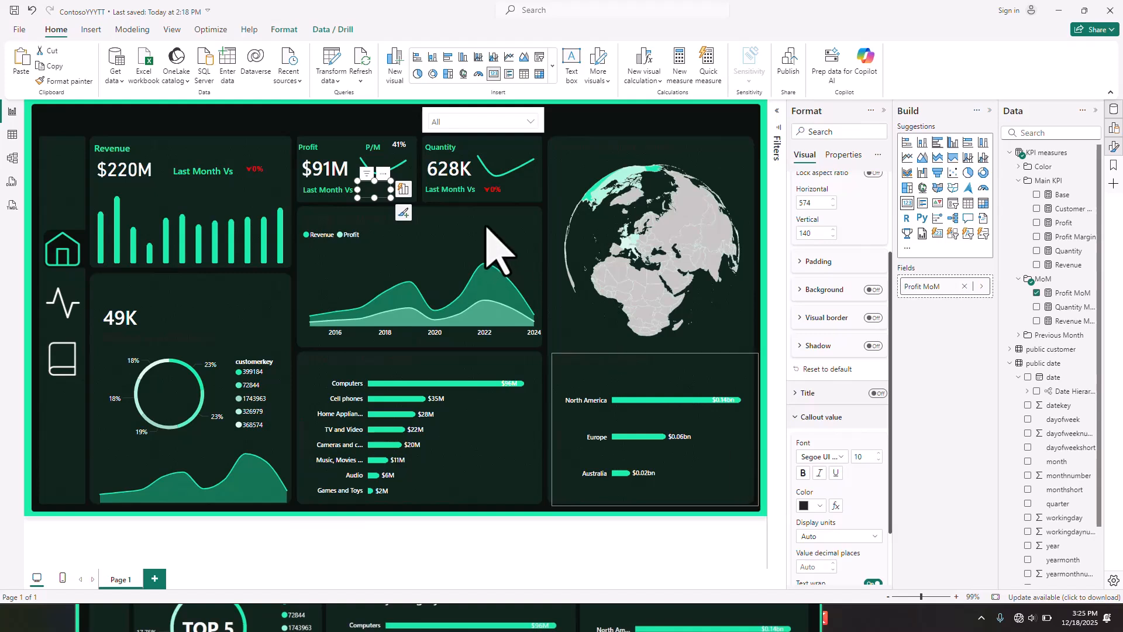
- Replace the Revenue MoM measure in the Quantity section's Last Month Vs card with Quantity MoM
click(502, 194)
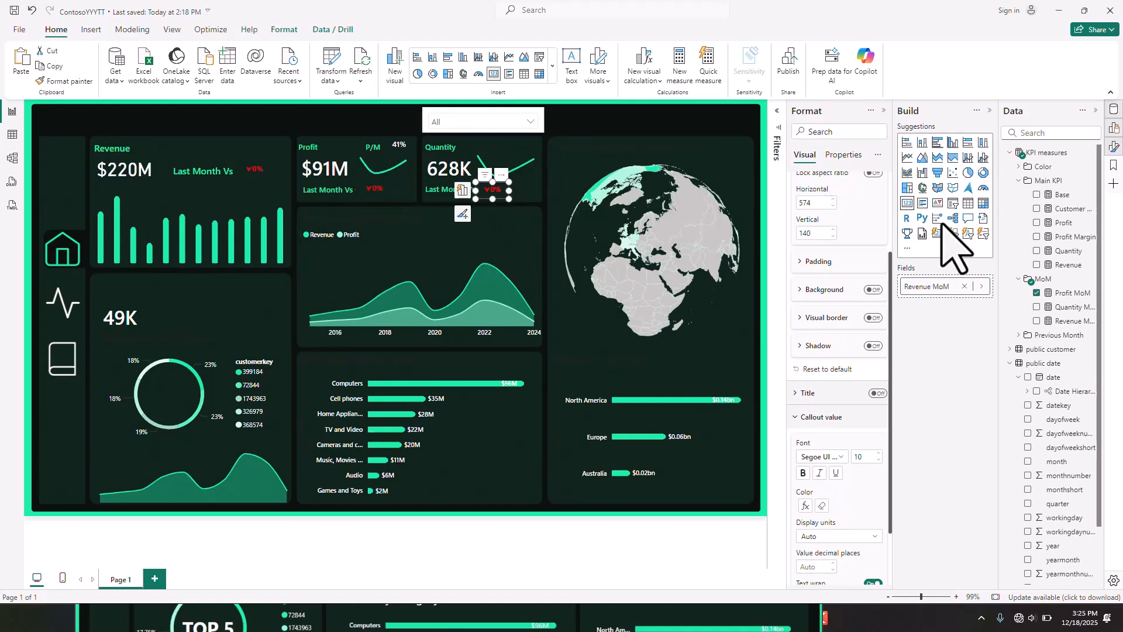
click(966, 286)
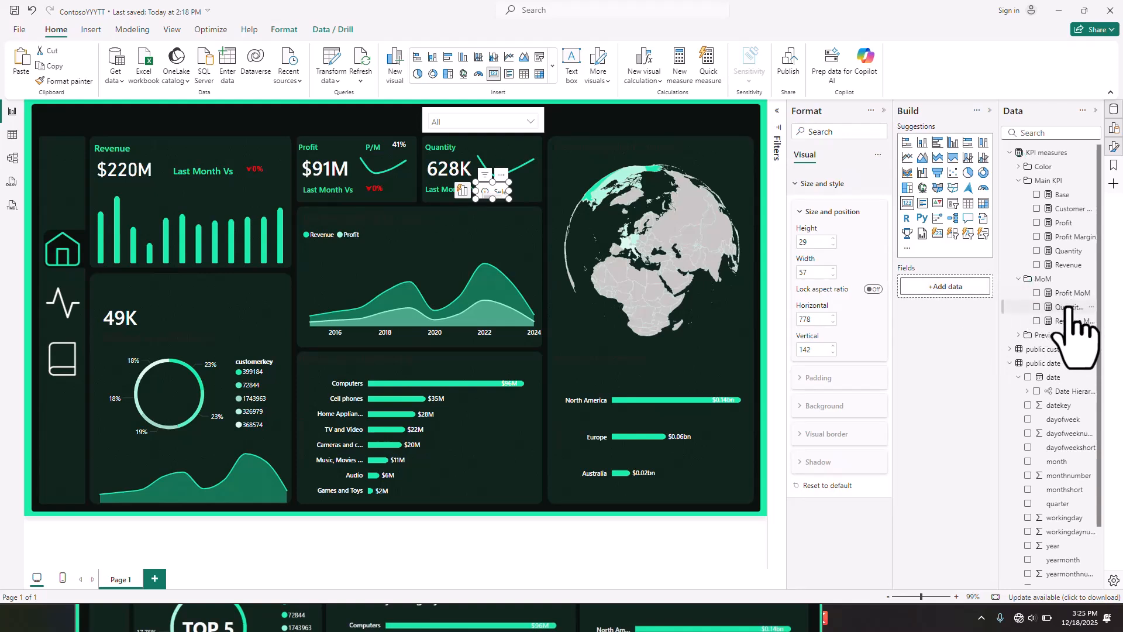
drag(1067, 307, 954, 288)
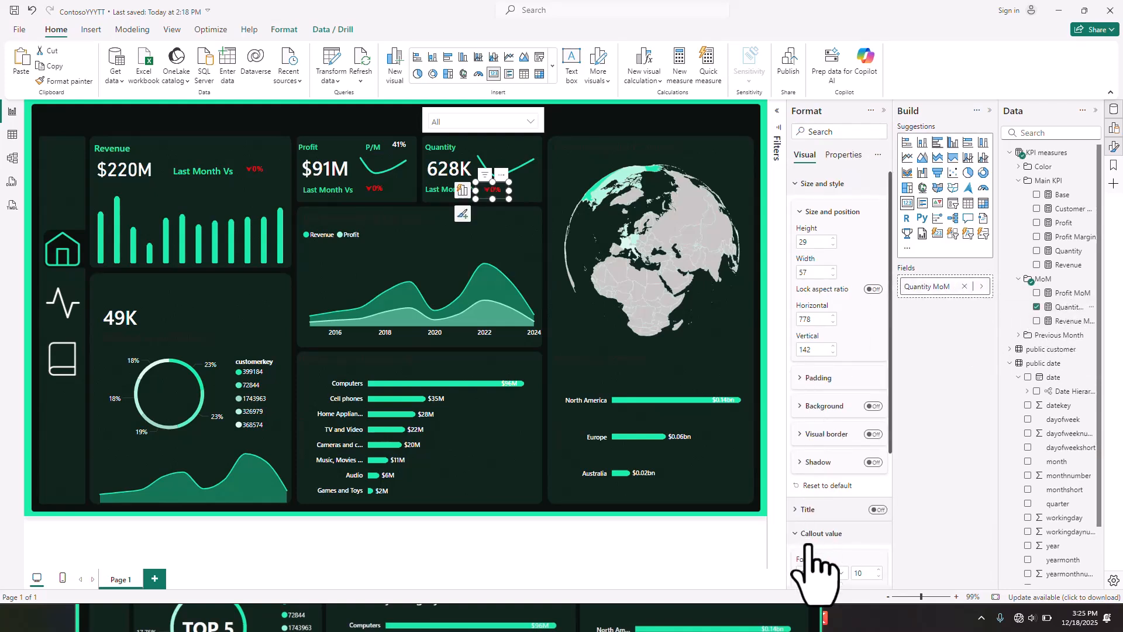
- Clear the Quantity change card's callout value colour rule and base the colour on the field value of the Quantity Color measure
scroll(807, 544, down, 3)
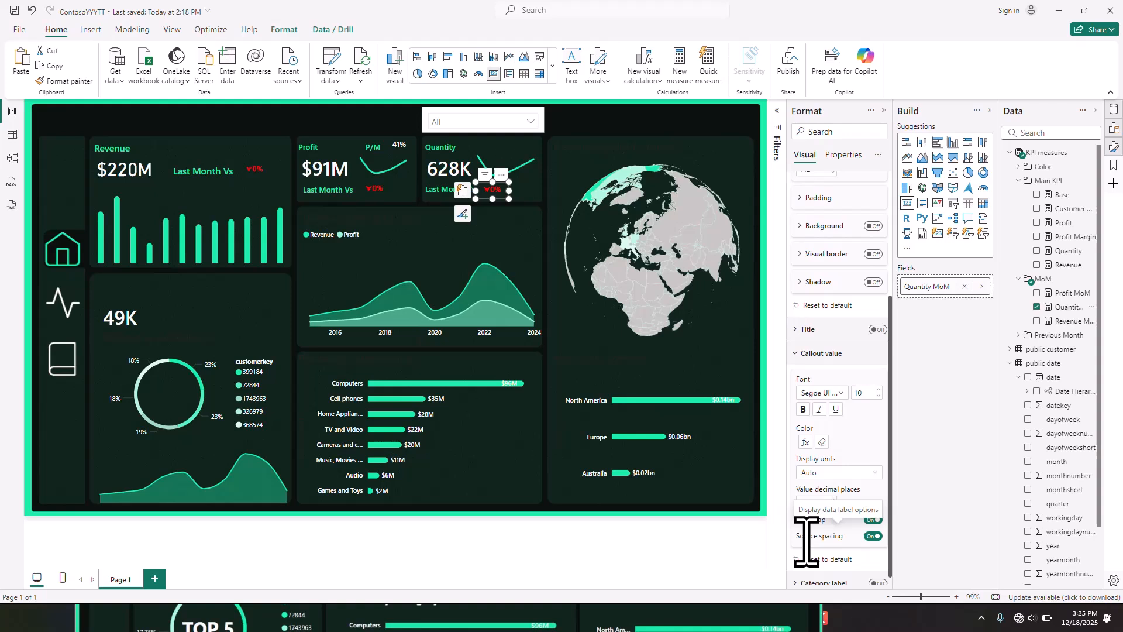
click(821, 442)
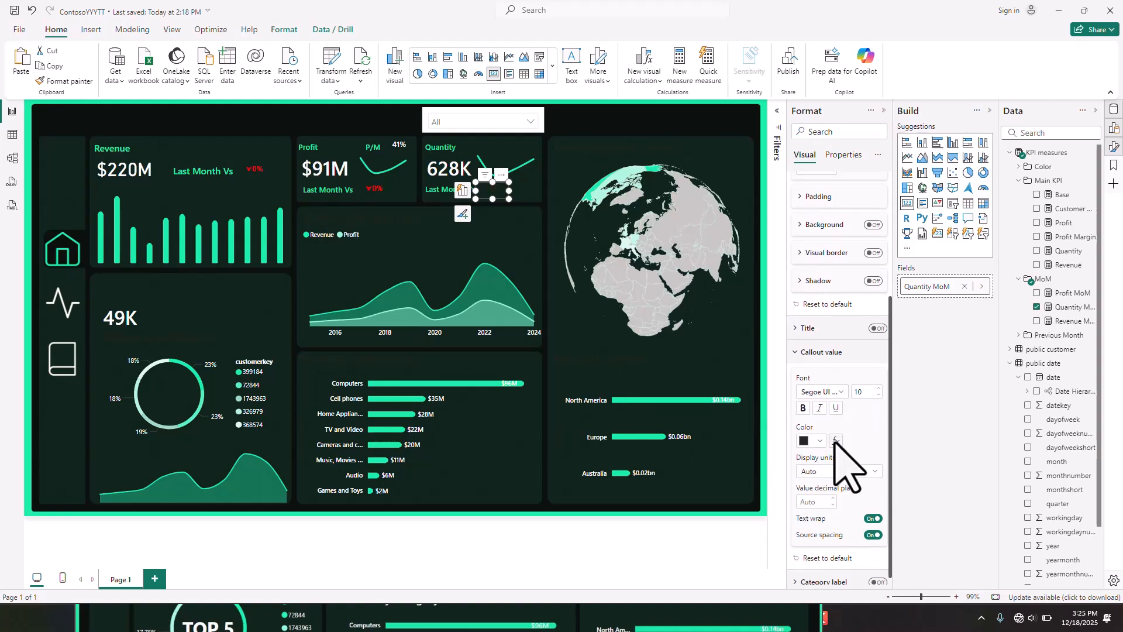
click(835, 441)
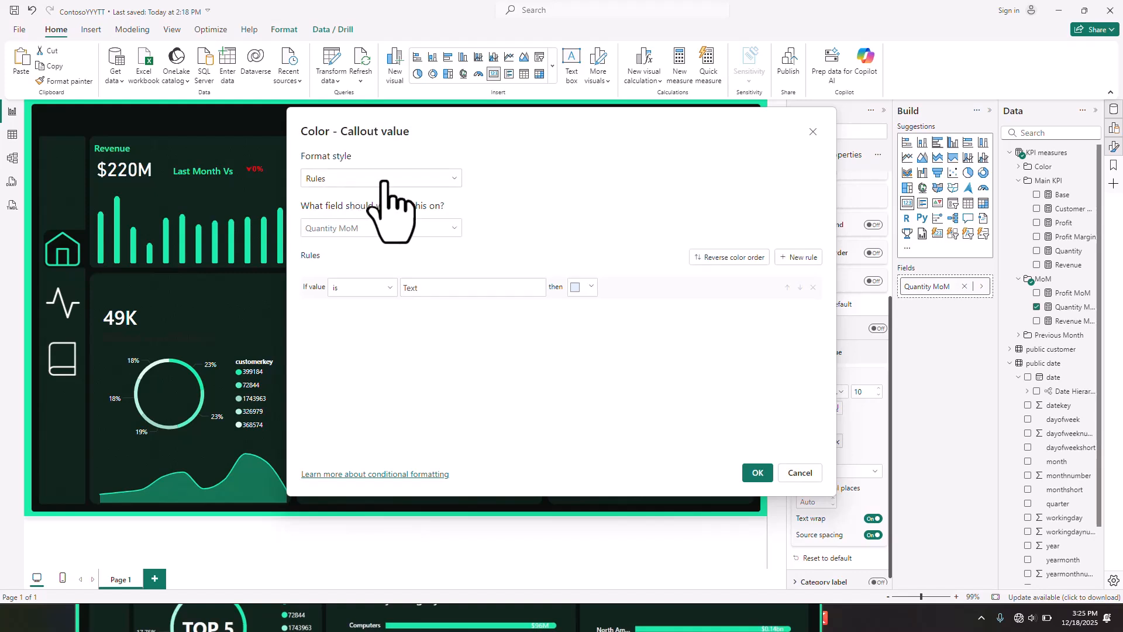
click(409, 180)
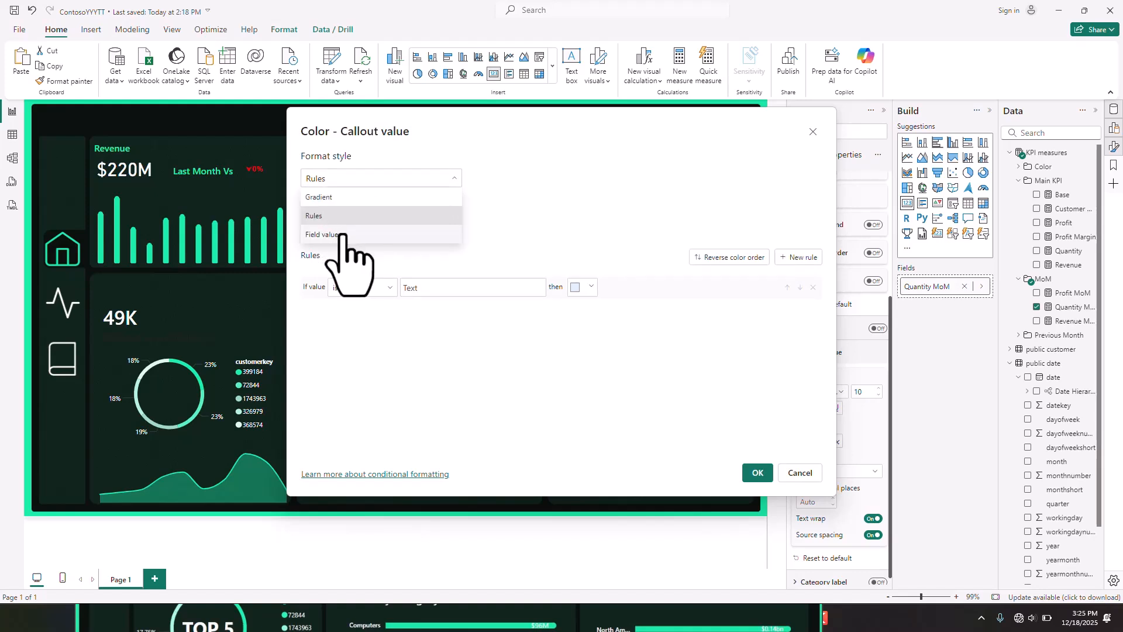
click(342, 235)
click(454, 229)
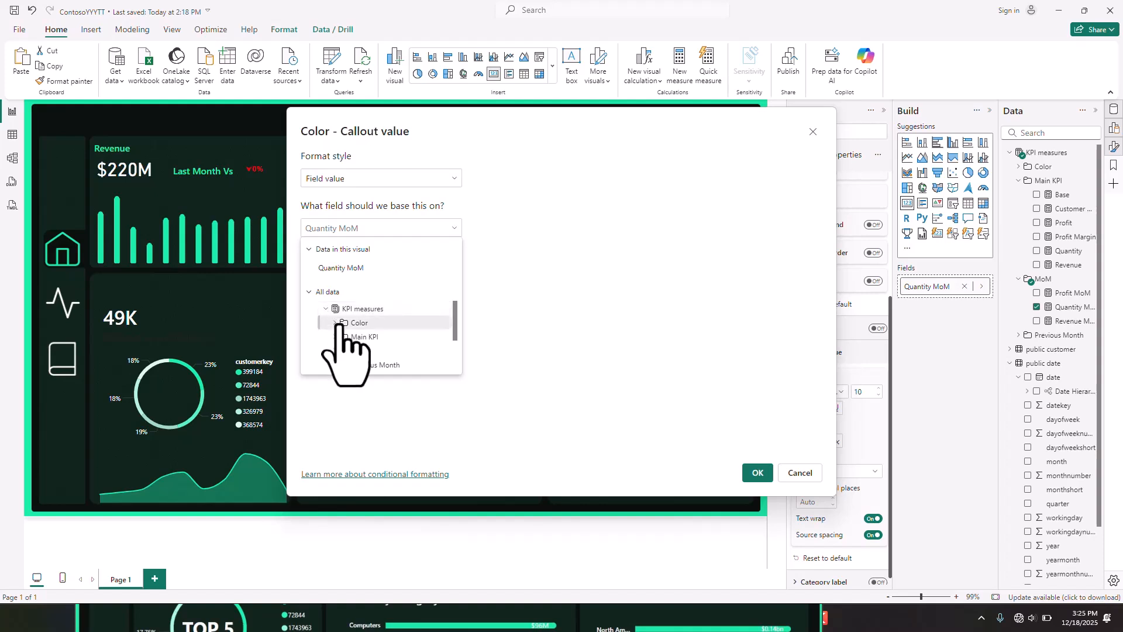
click(334, 324)
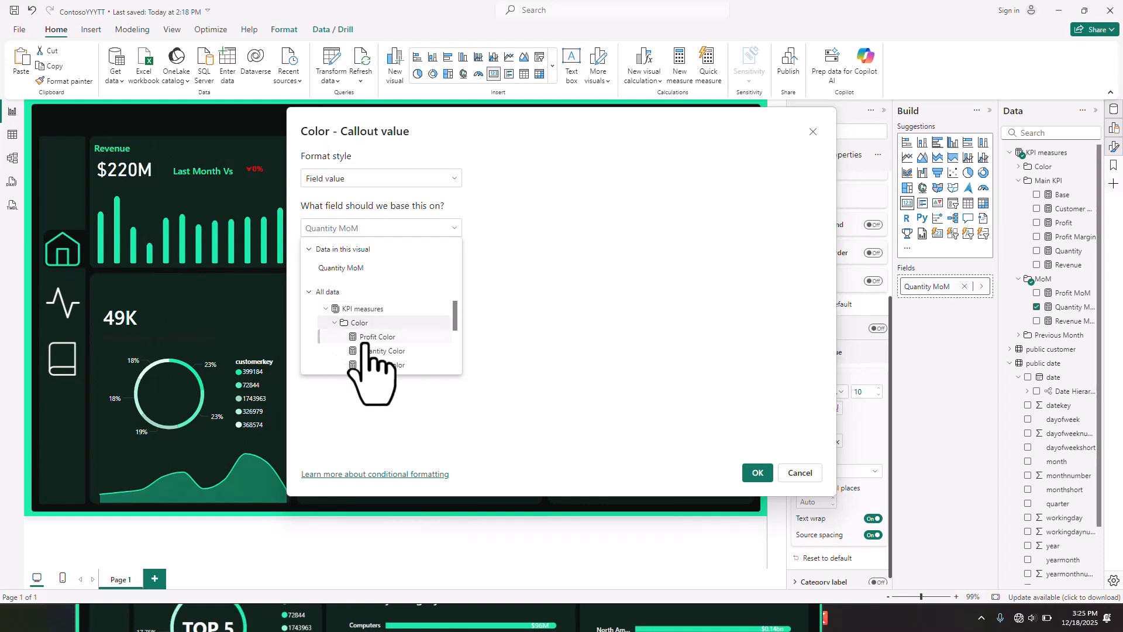
click(375, 375)
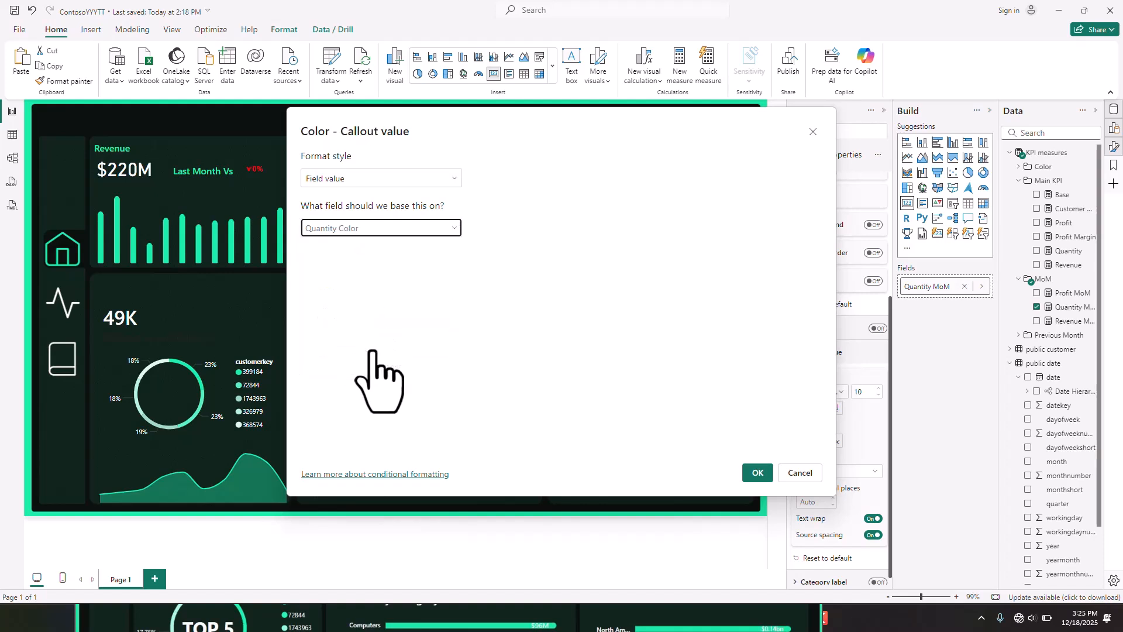
click(757, 473)
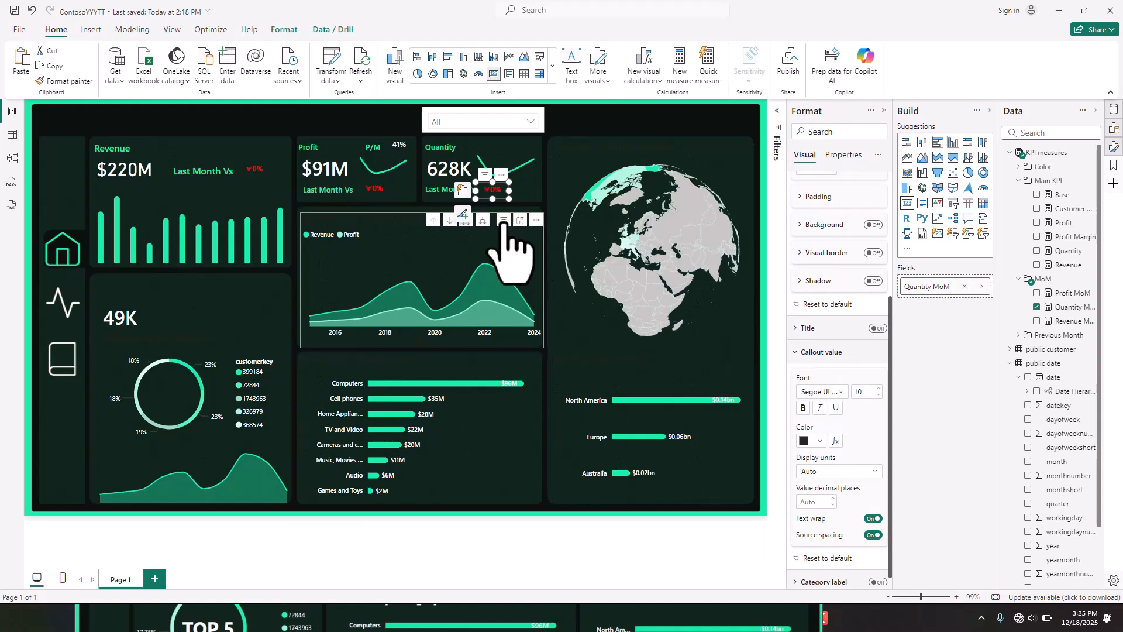
click(524, 532)
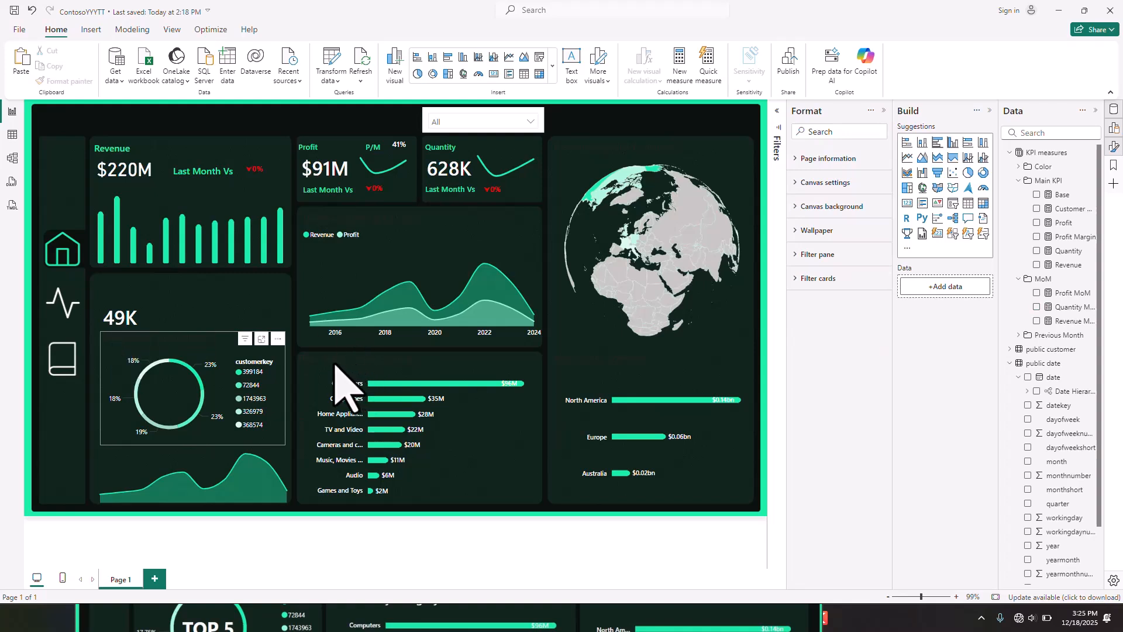
- Set the title text colour to white for the customer donut, yearly area chart, category bars, continent bars and country map together
ctrl+click(331, 223)
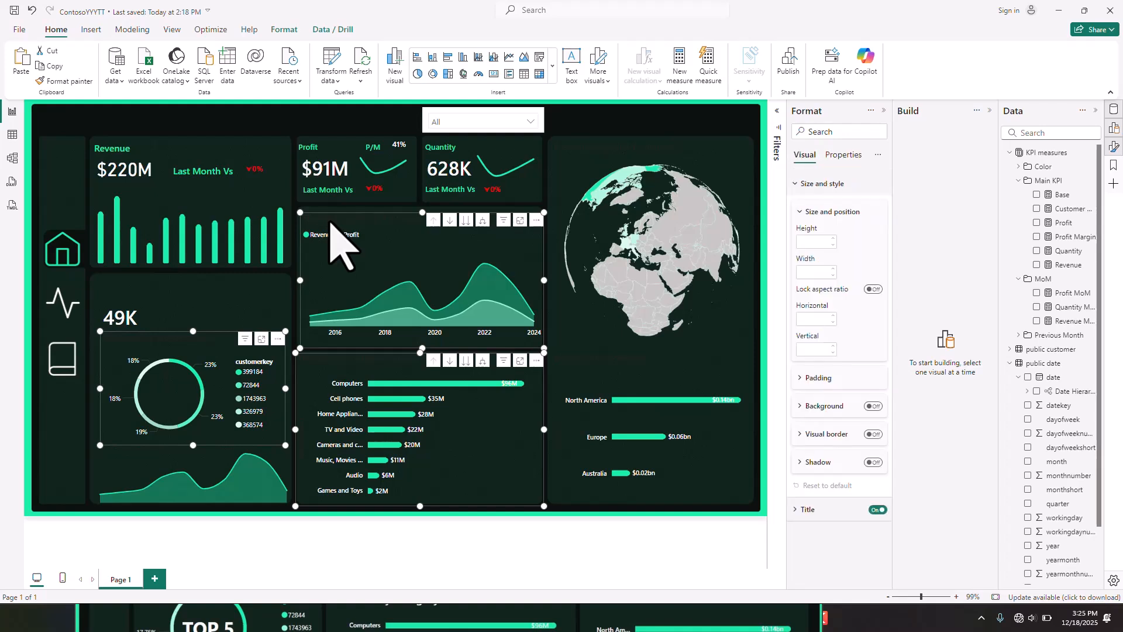
ctrl+click(618, 378)
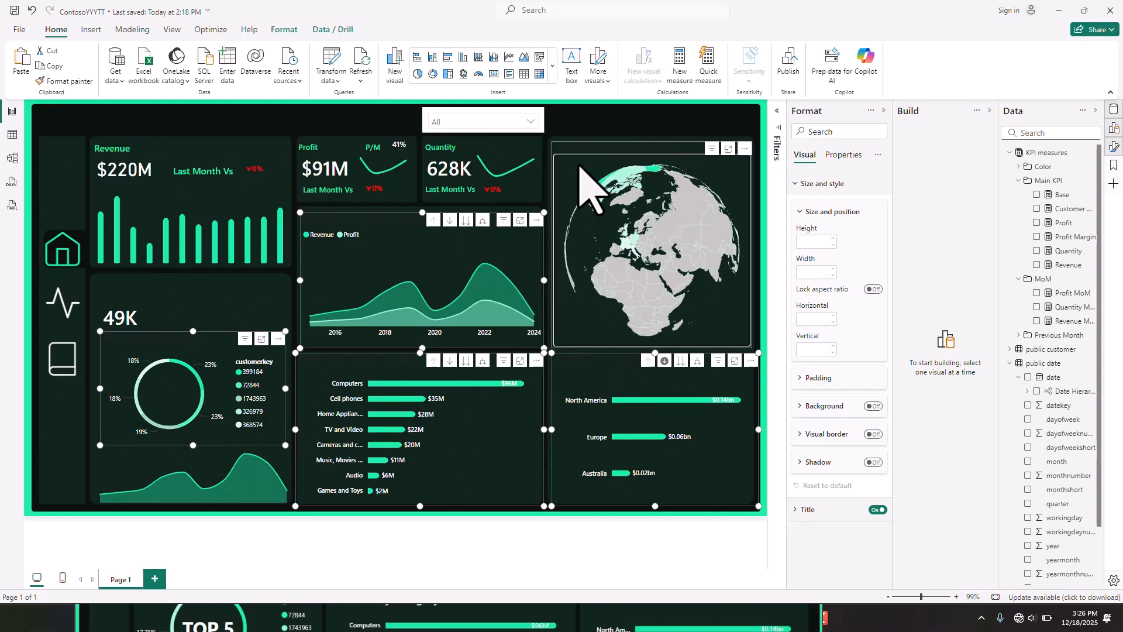
ctrl+click(638, 147)
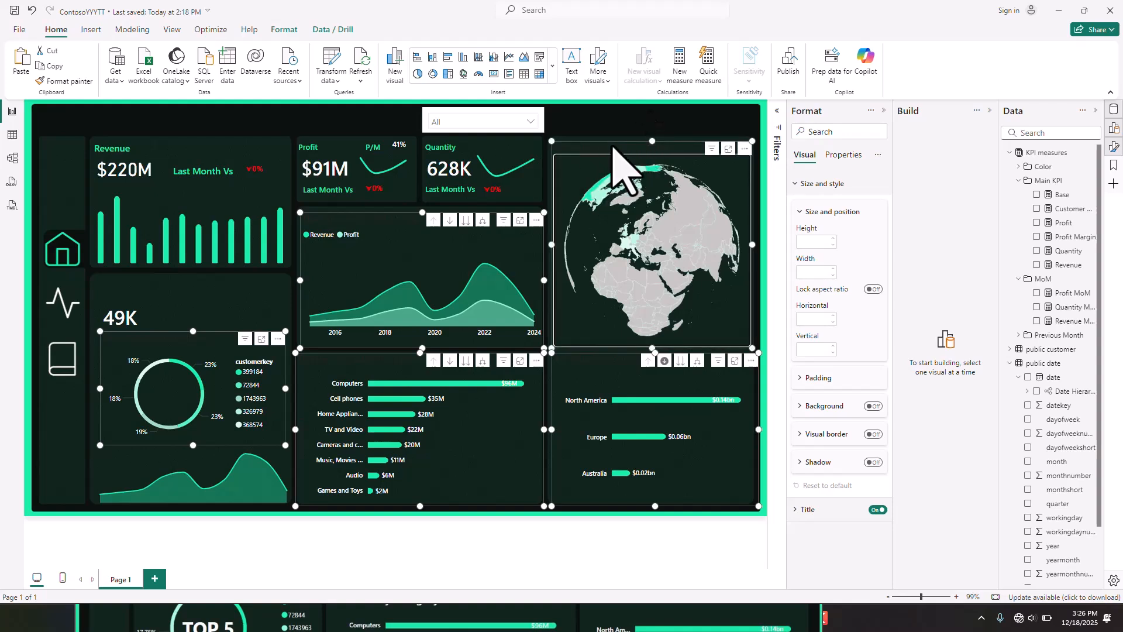
click(796, 510)
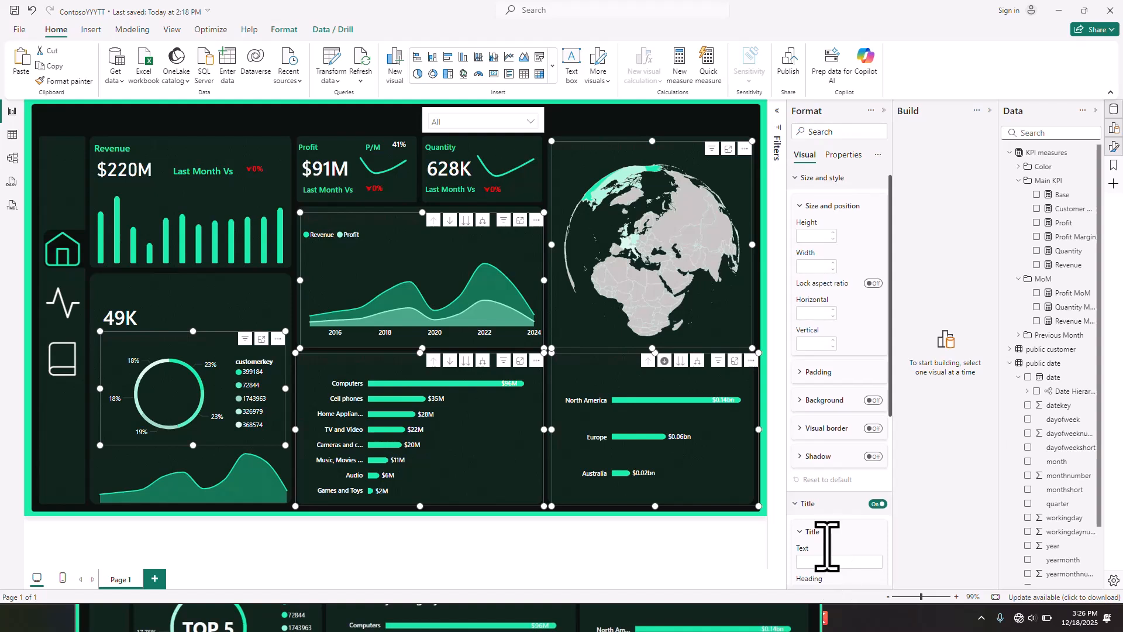
scroll(825, 553, down, 3)
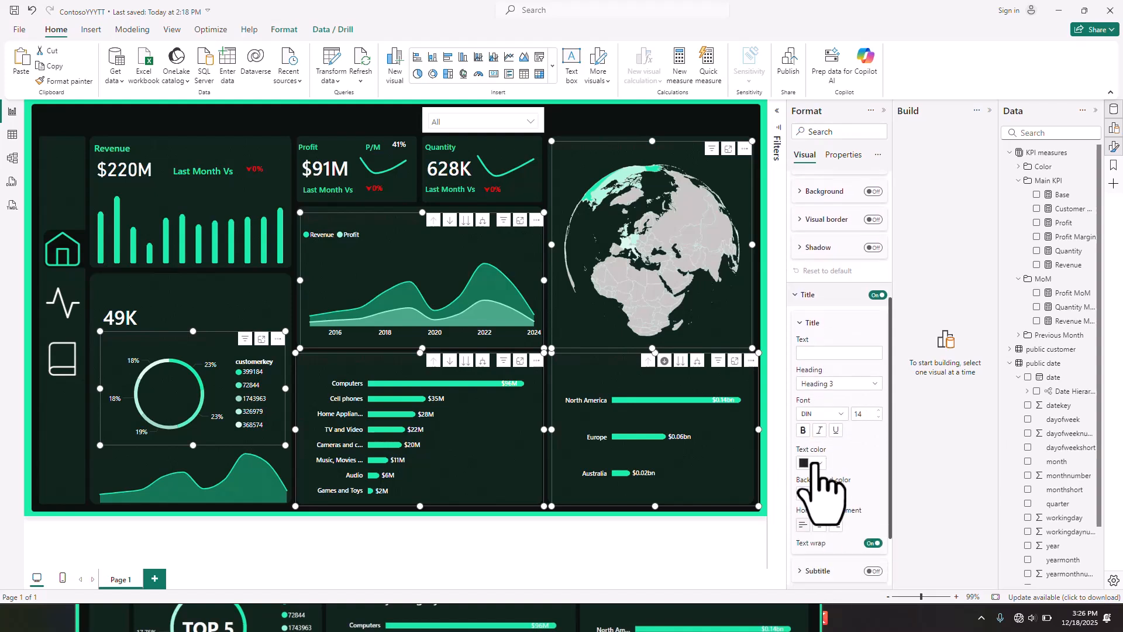
click(737, 624)
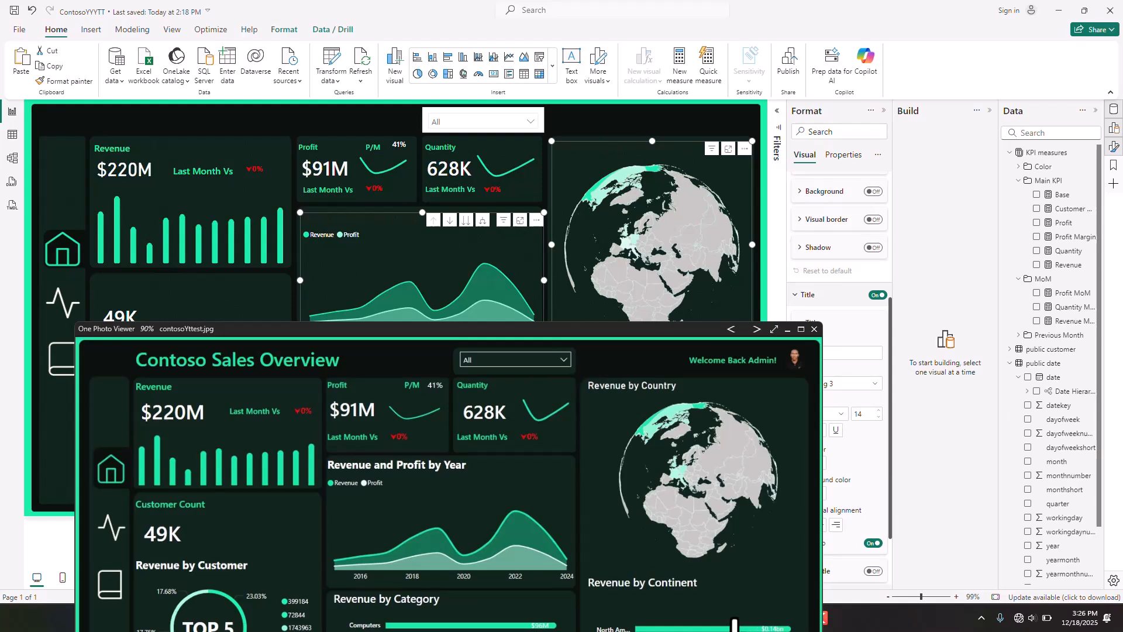
click(787, 329)
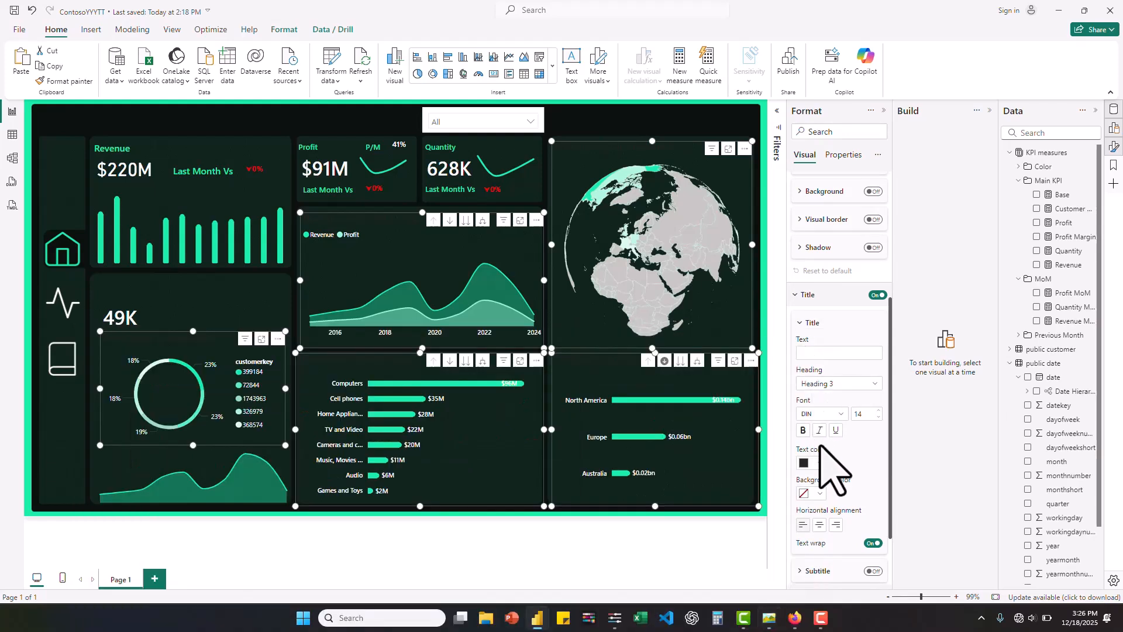
click(819, 462)
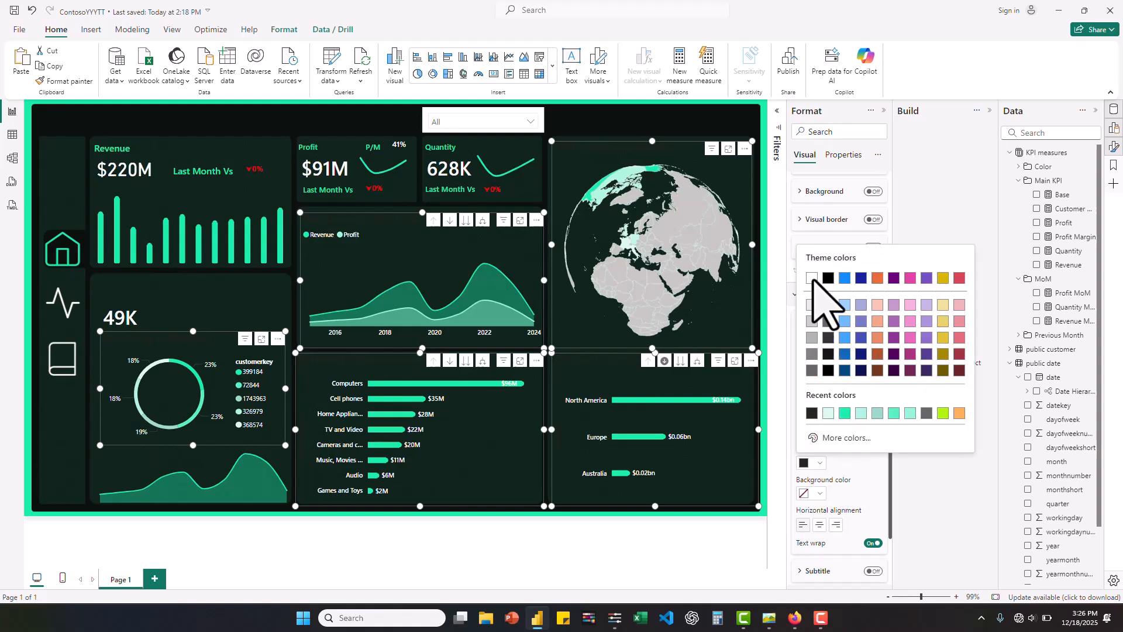
click(812, 279)
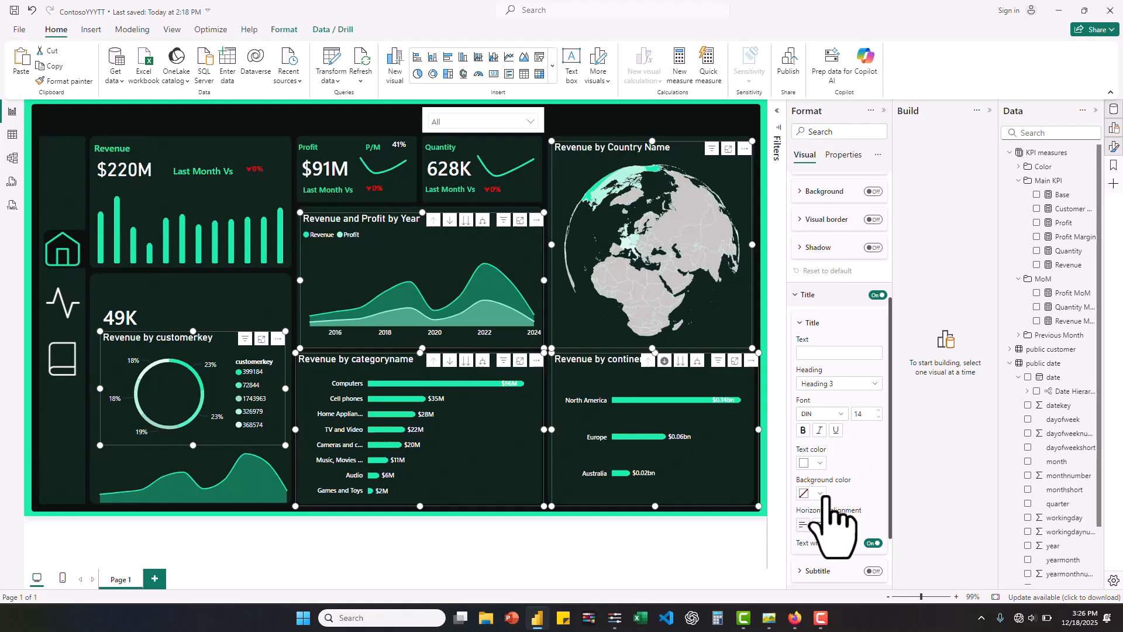
- Change the title font of the five selected charts to Segoe UI Semibold
click(825, 414)
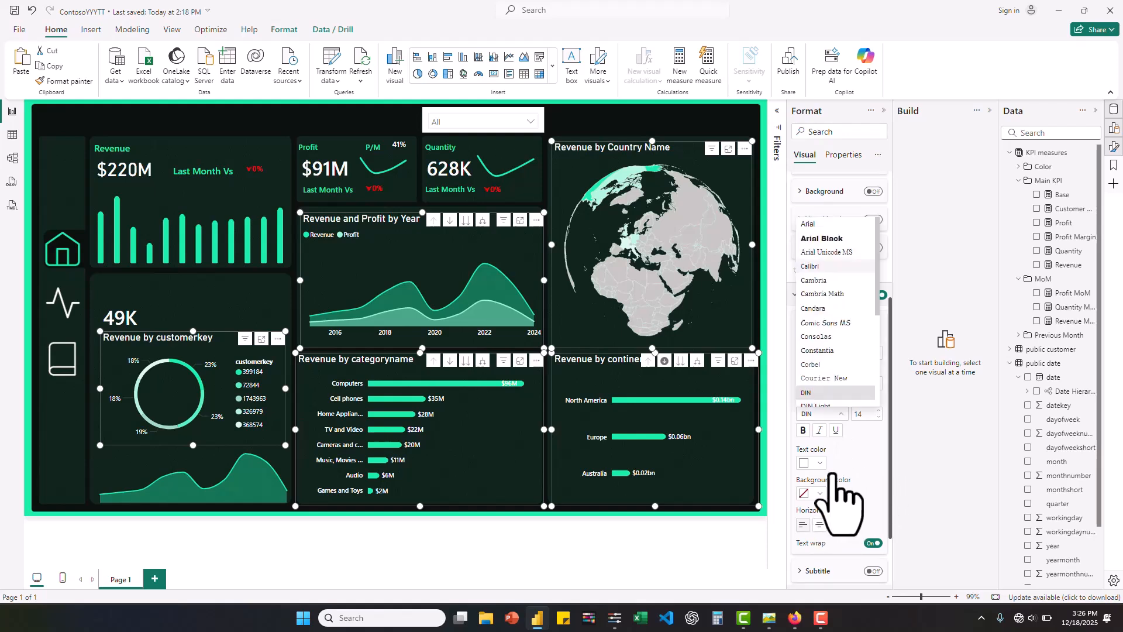
scroll(836, 371, down, 4)
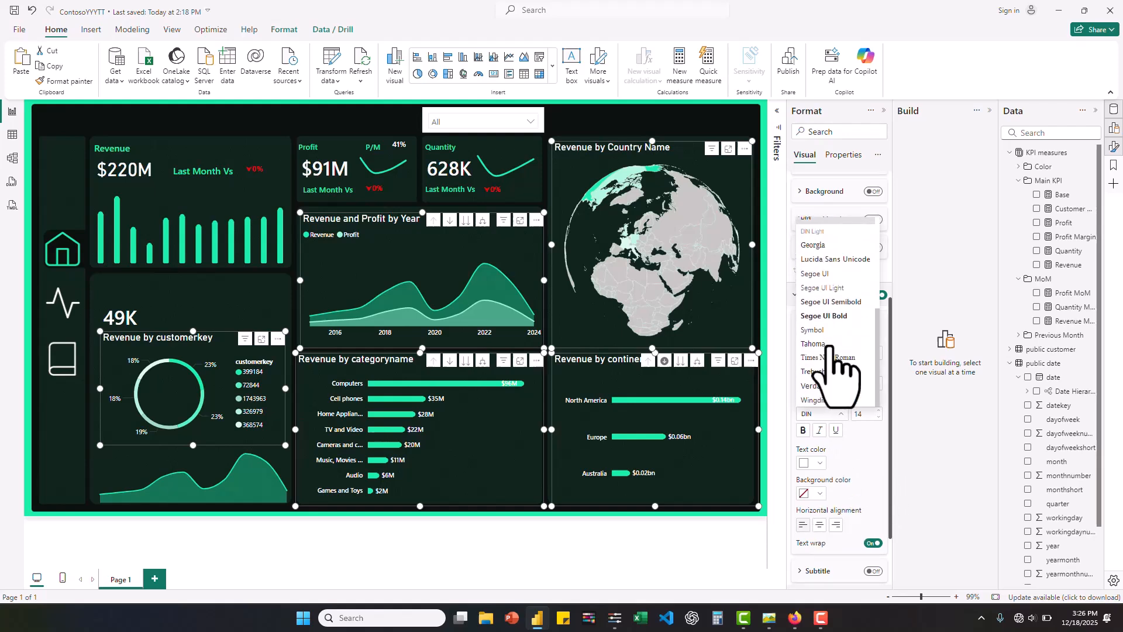
click(835, 301)
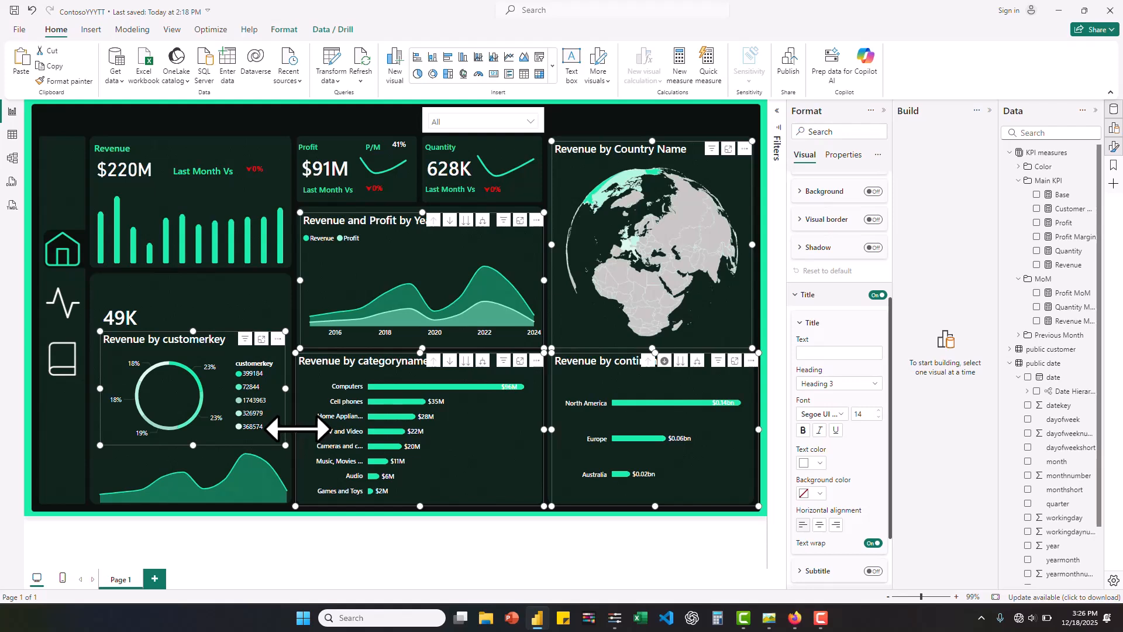
- Move the left edge of the category bar chart inward to align with the yearly area chart above it
click(296, 430)
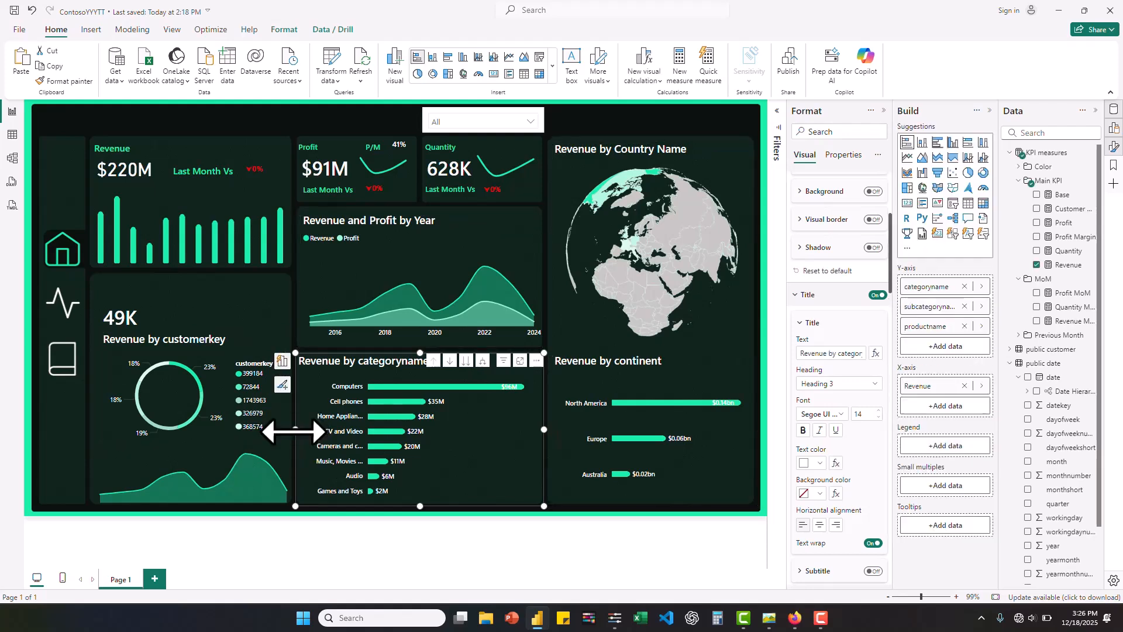
drag(296, 430, 304, 432)
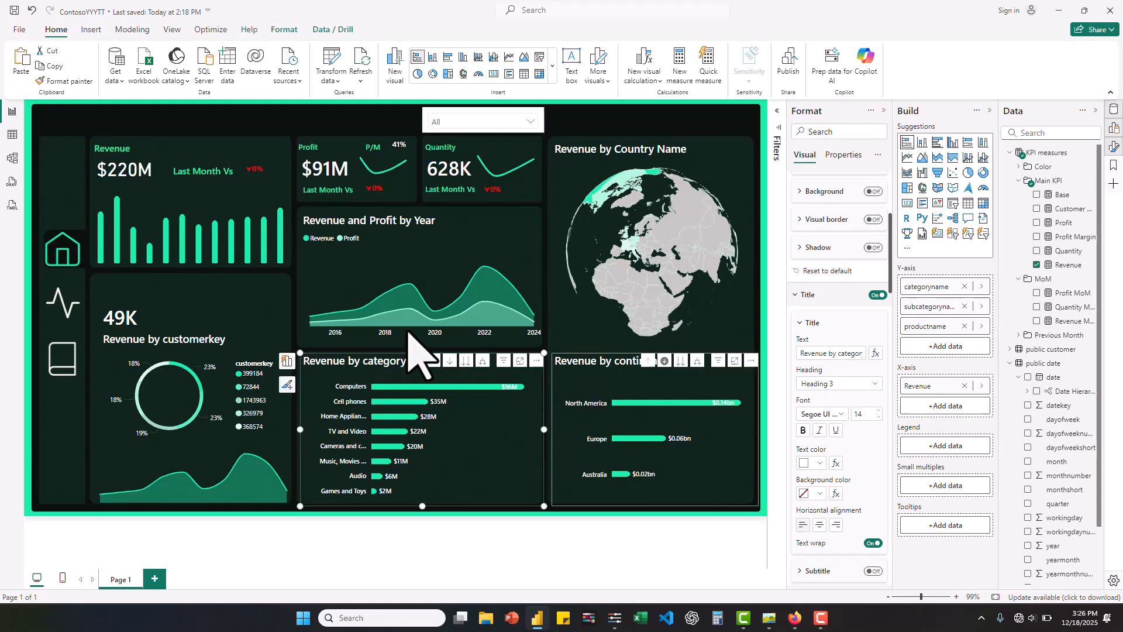
key(ctrl+a)
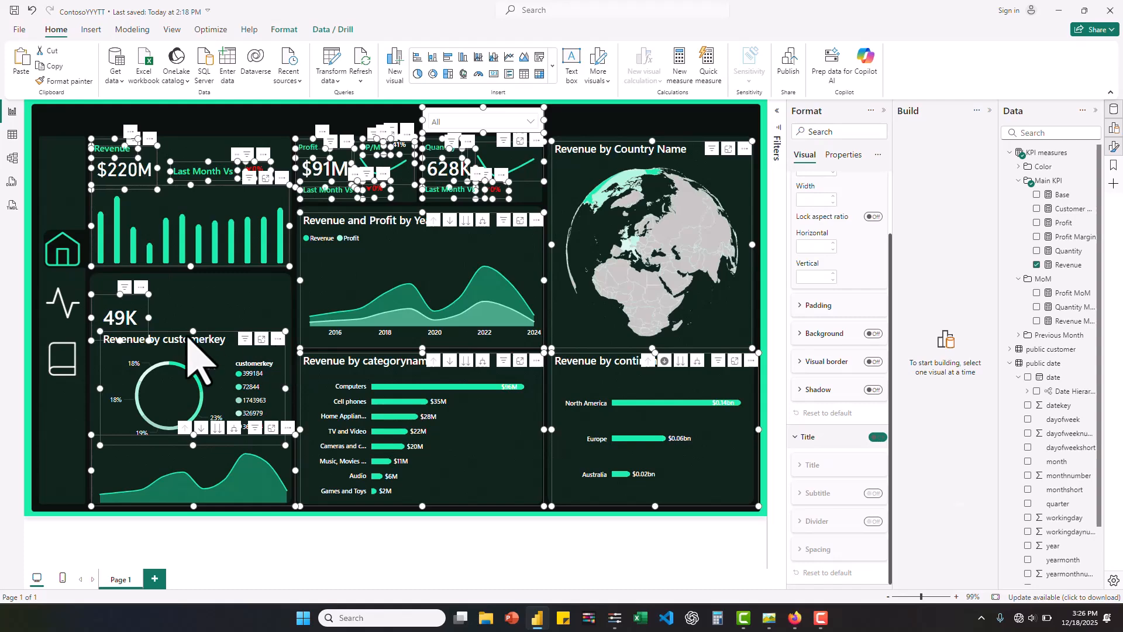
- Resize the customer donut to 341 wide at horizontal 115, vertical 399, and reposition the customer count card to horizontal 123, vertical 335
click(100, 398)
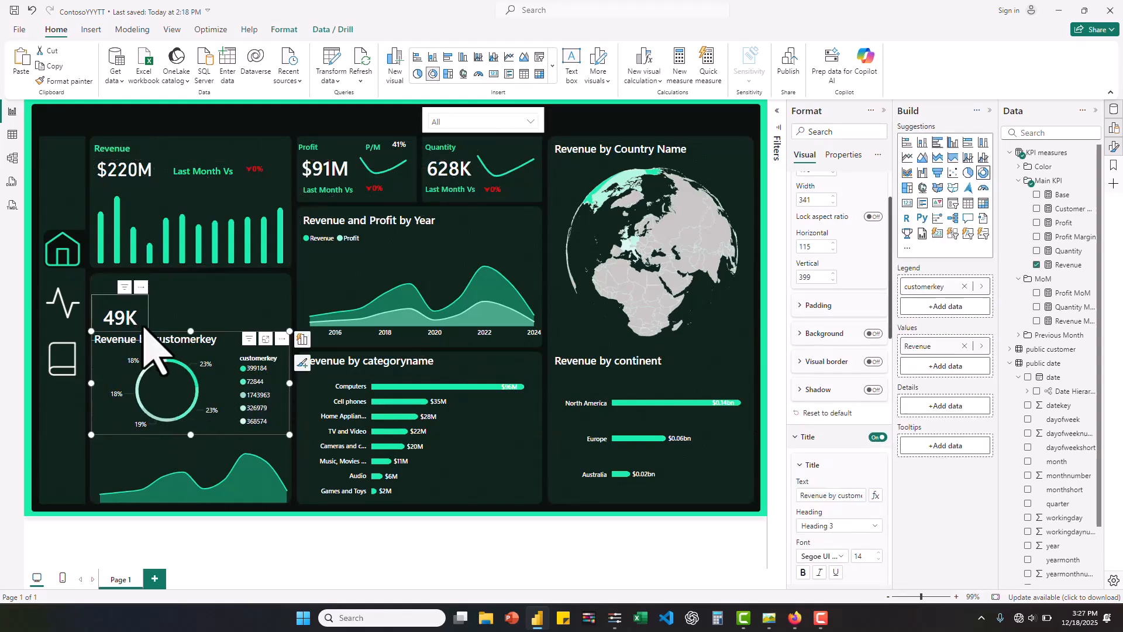
click(145, 326)
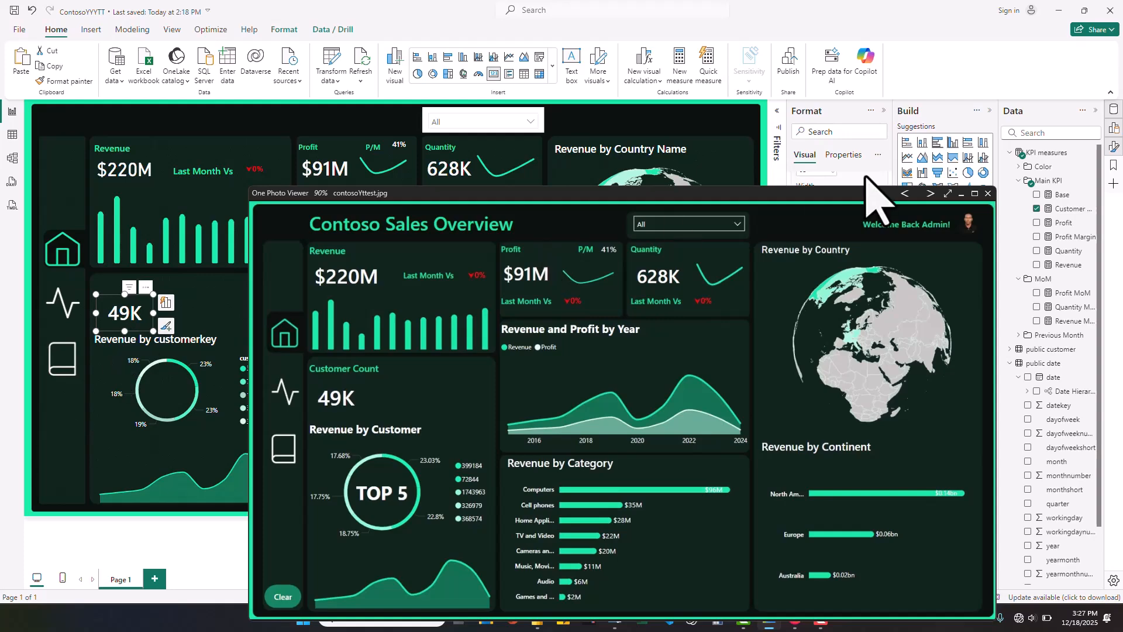
click(961, 194)
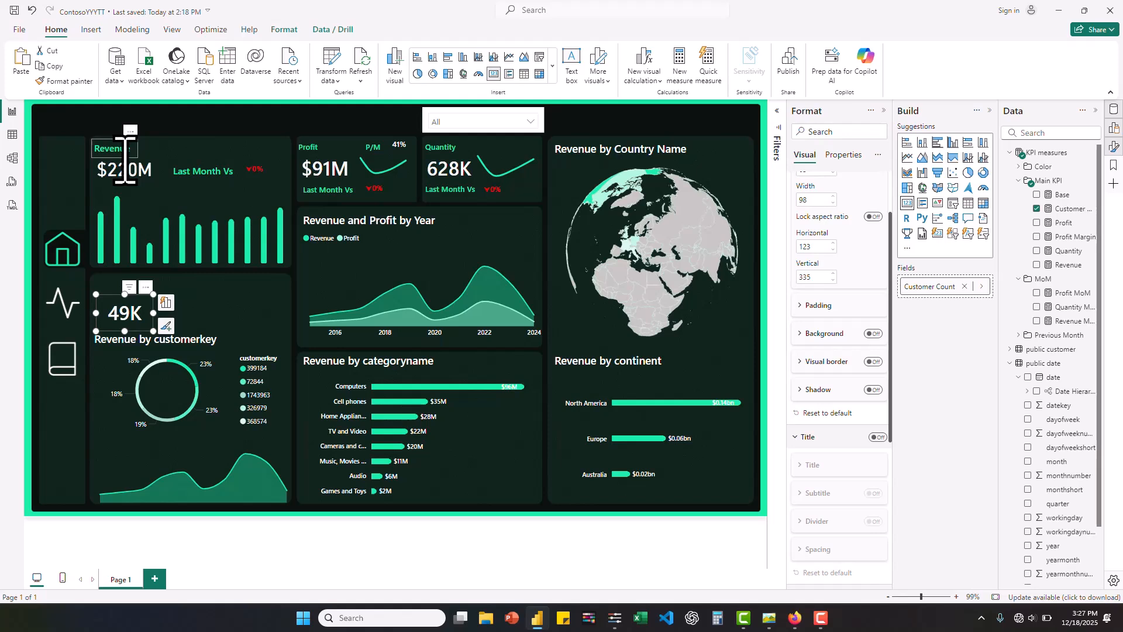
- Duplicate the Revenue label above the customer count card, reword it as Customer Count and widen it to 126
click(125, 155)
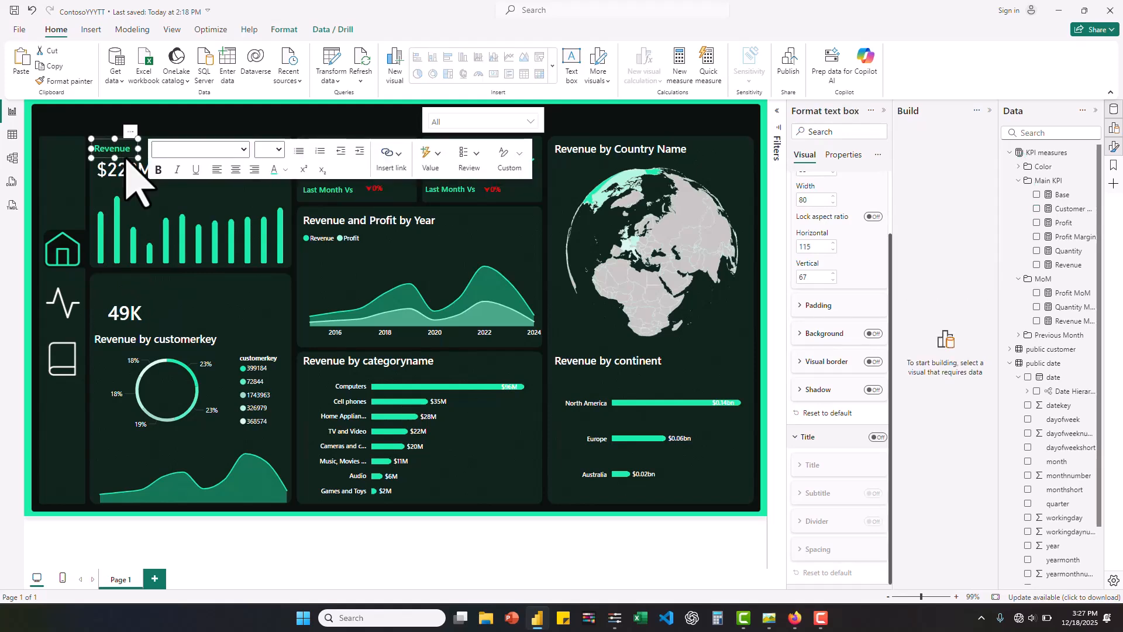
key(ctrl+c)
key(ctrl+v)
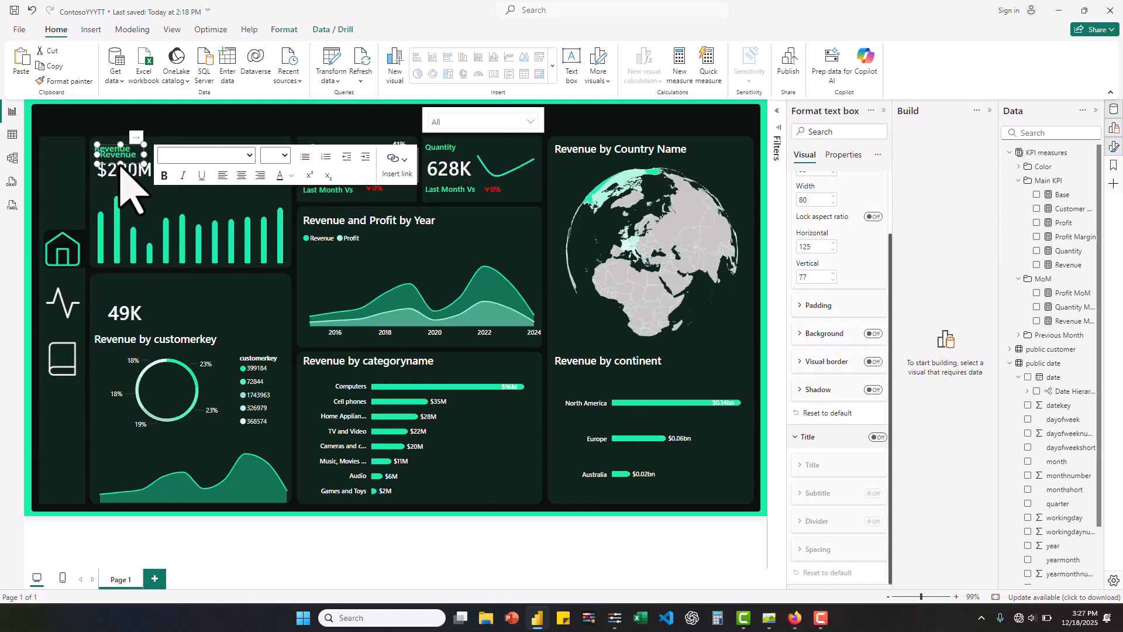
drag(117, 246, 119, 286)
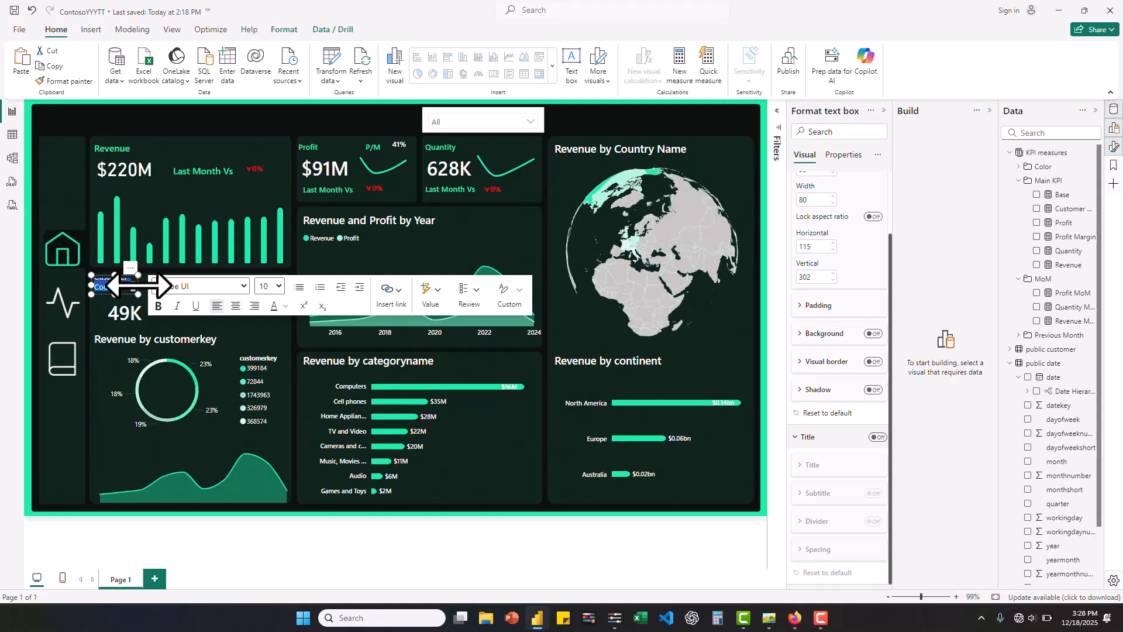
drag(137, 286, 167, 287)
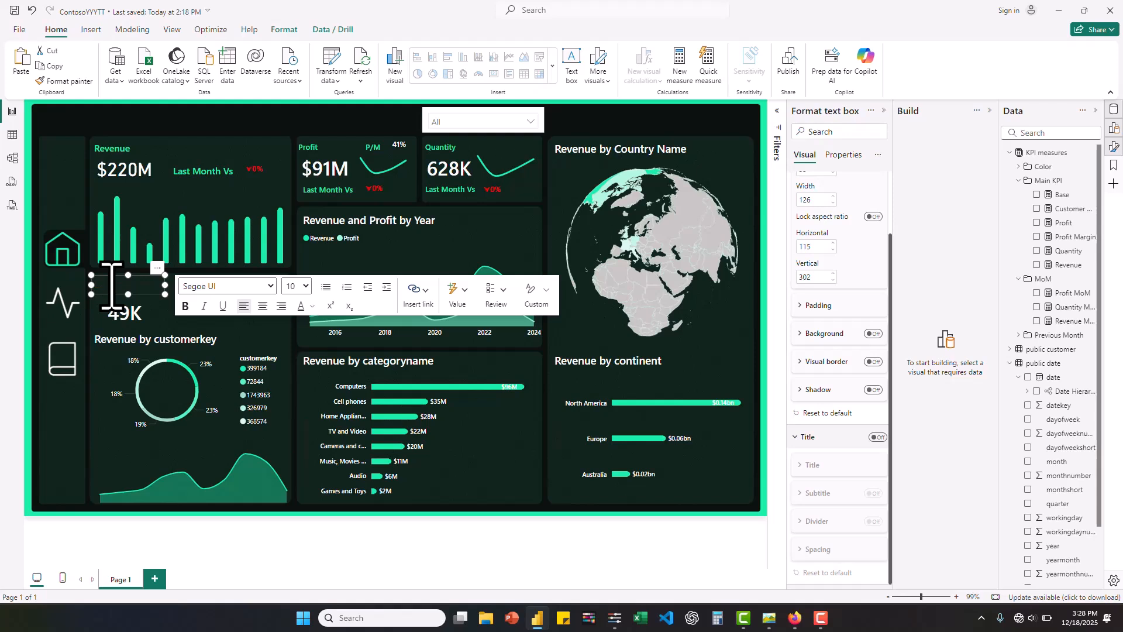
- Set the Customer Count label to font size 12 in Segoe UI Semibold
click(307, 287)
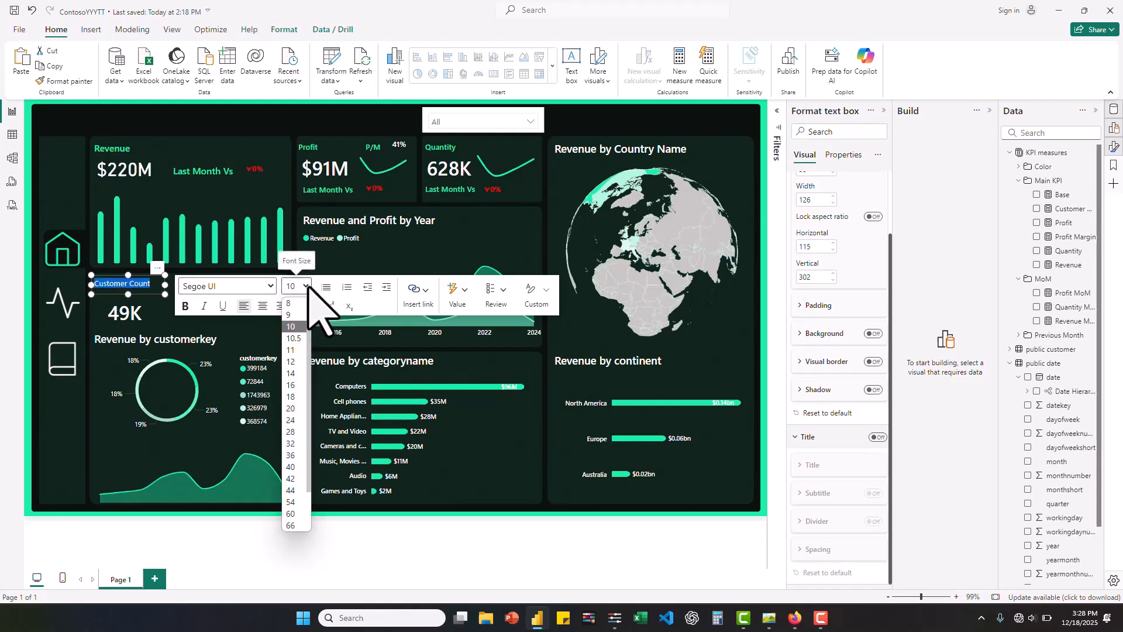
click(296, 362)
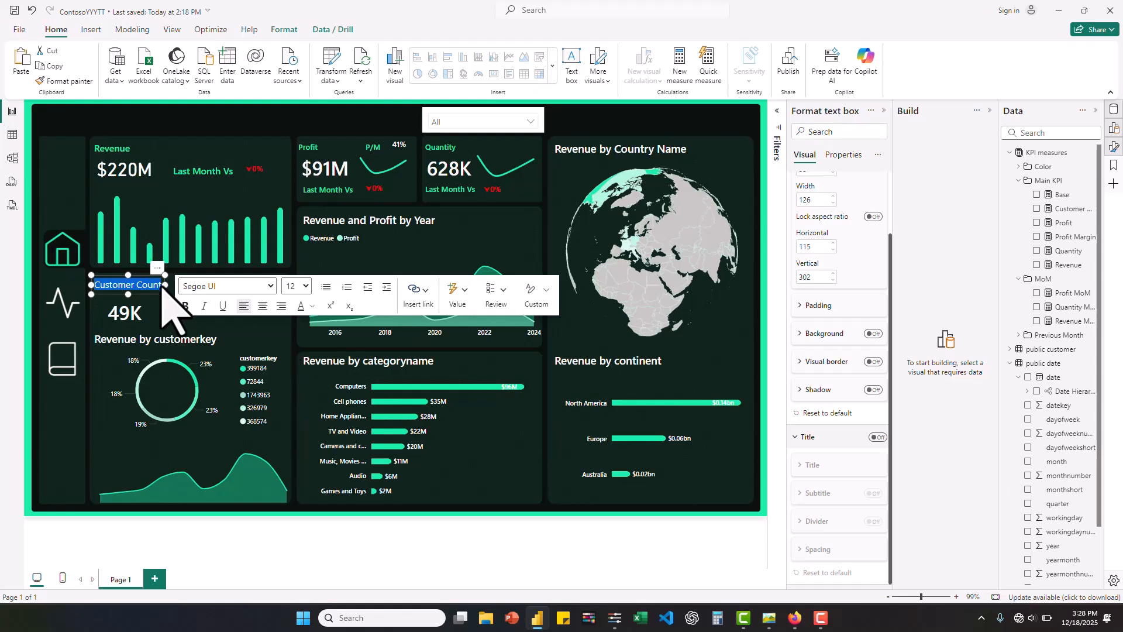
click(271, 286)
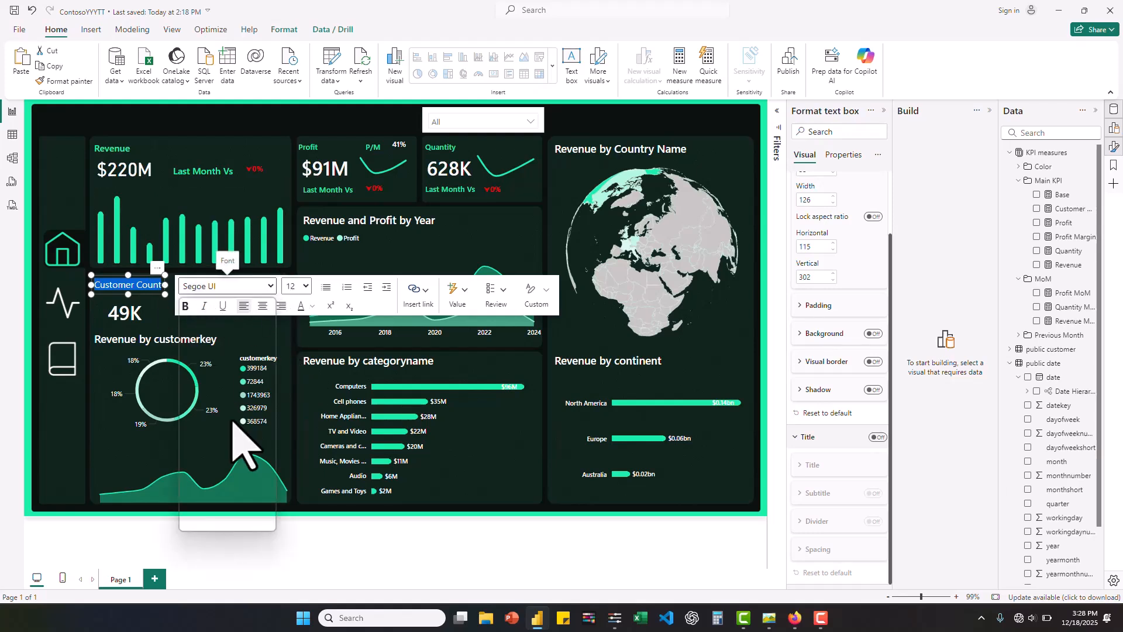
scroll(231, 422, down, 2)
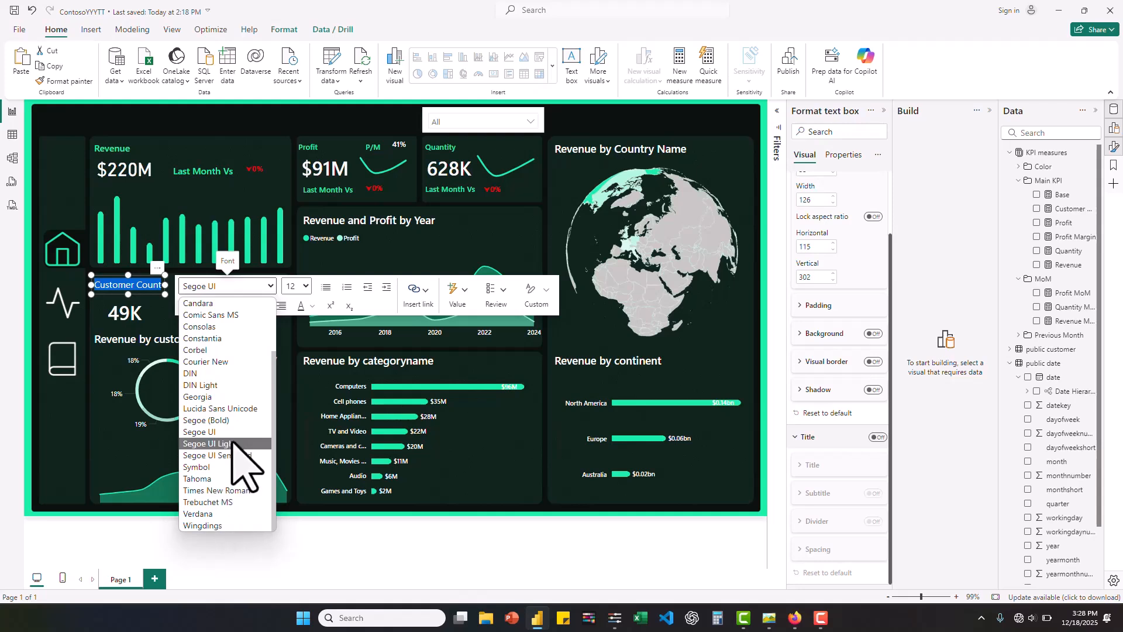
click(231, 456)
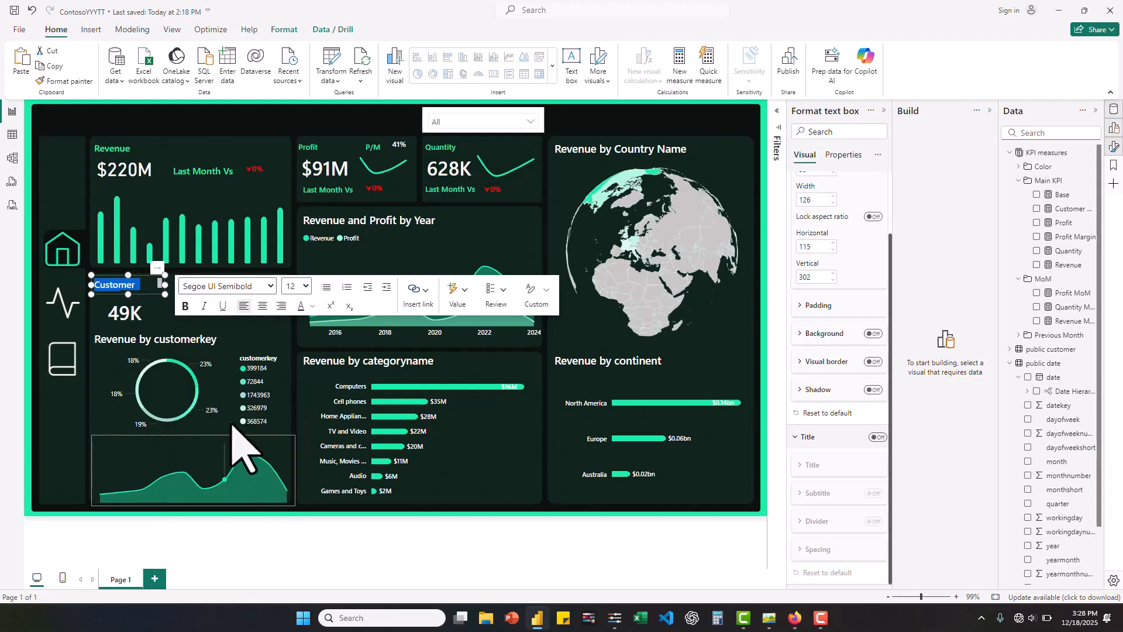
- Colour the Customer Count label with the dashboard's recent bright green and widen its text box to 153
click(312, 306)
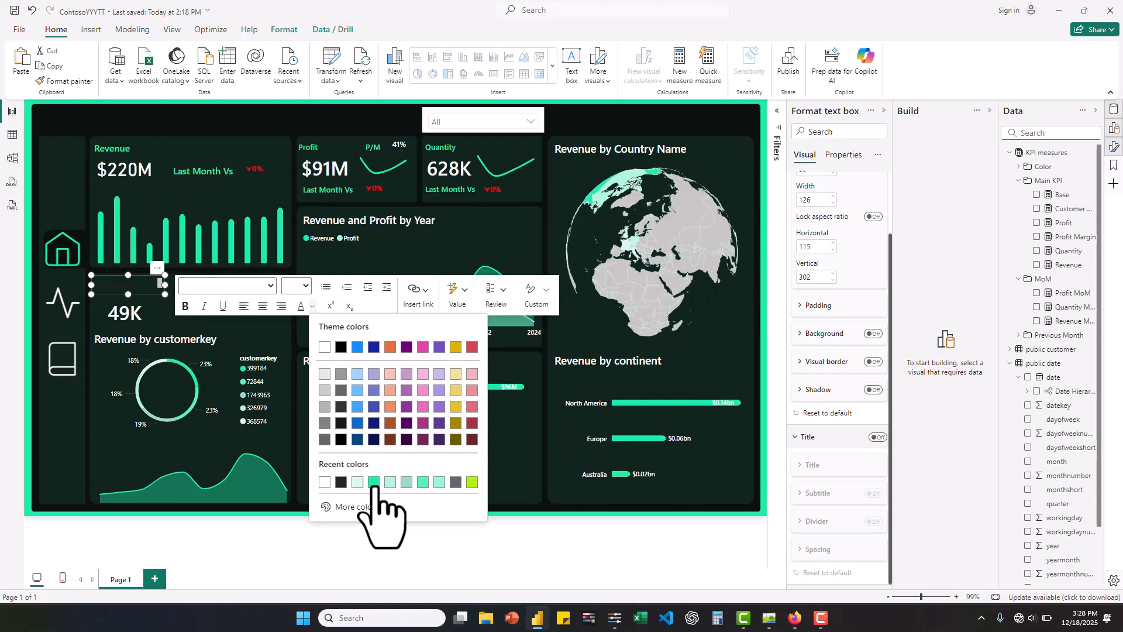
click(373, 482)
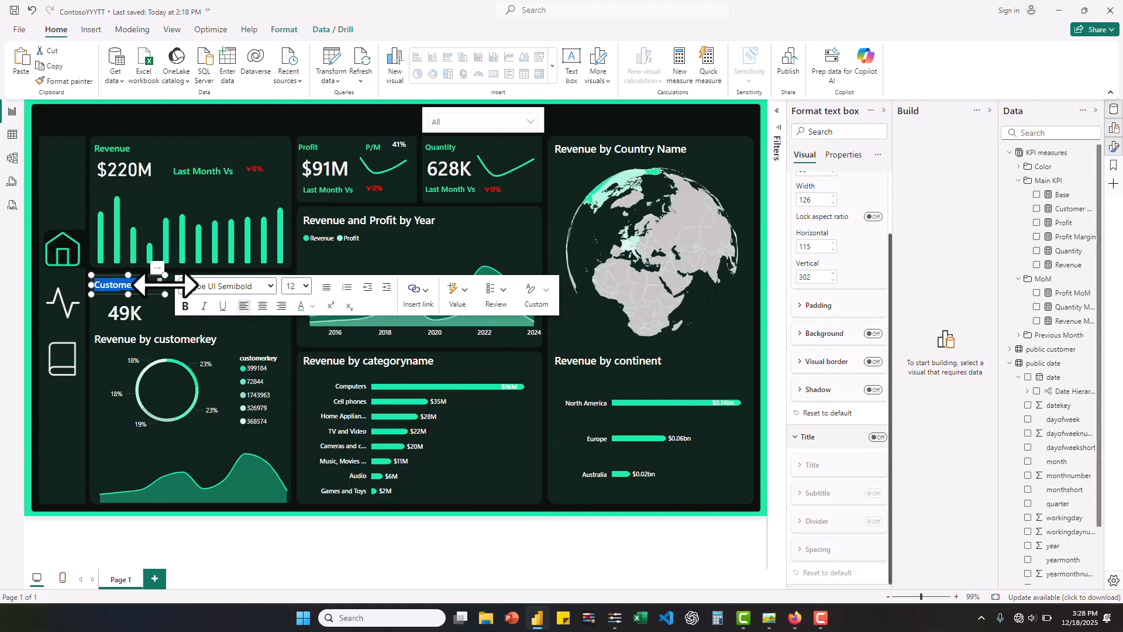
drag(178, 287, 188, 295)
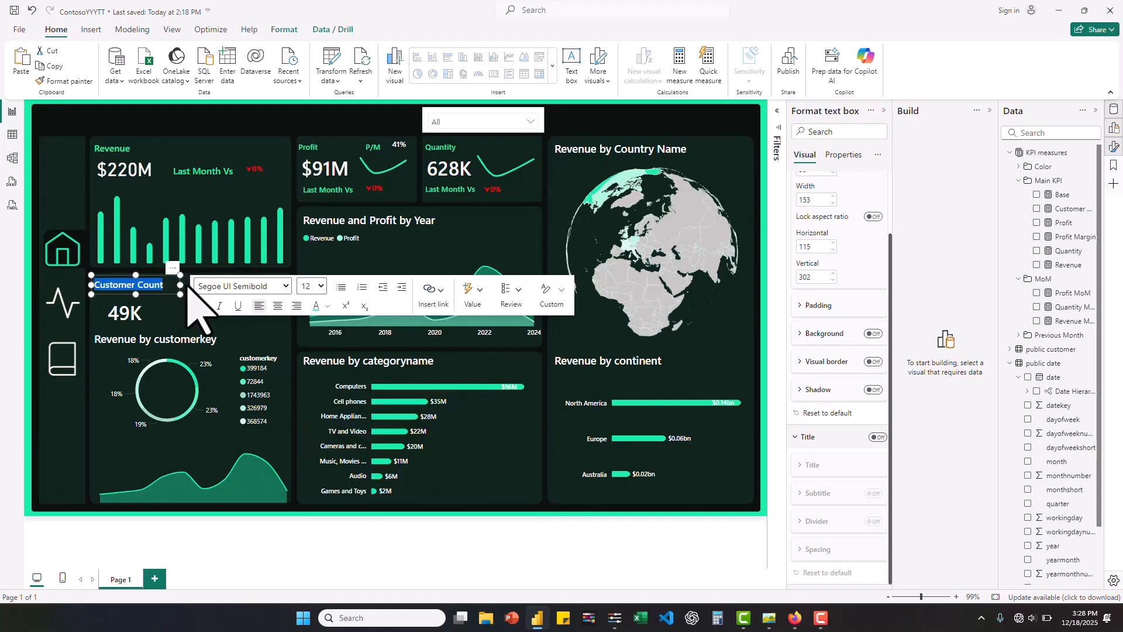
click(431, 534)
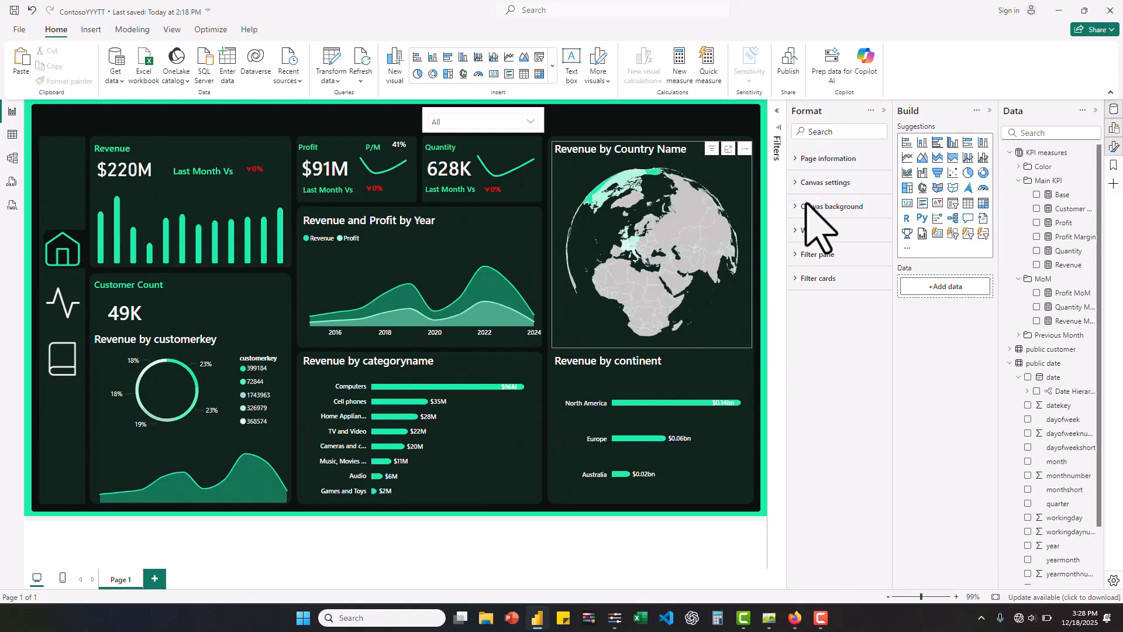
- Retitle the country map as Revenue by Country and the continent bar chart as Revenue by Continent
click(746, 153)
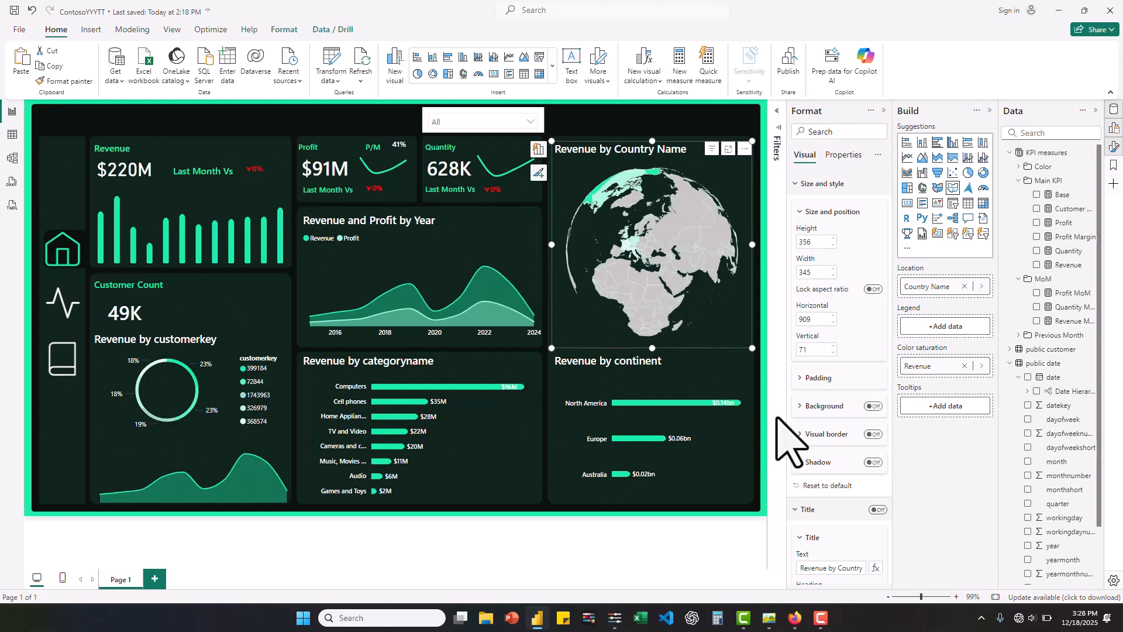
scroll(822, 407, down, 4)
double_click(857, 335)
key(BackSpace)
click(673, 374)
click(842, 333)
key(BackSpace)
text(Contine)
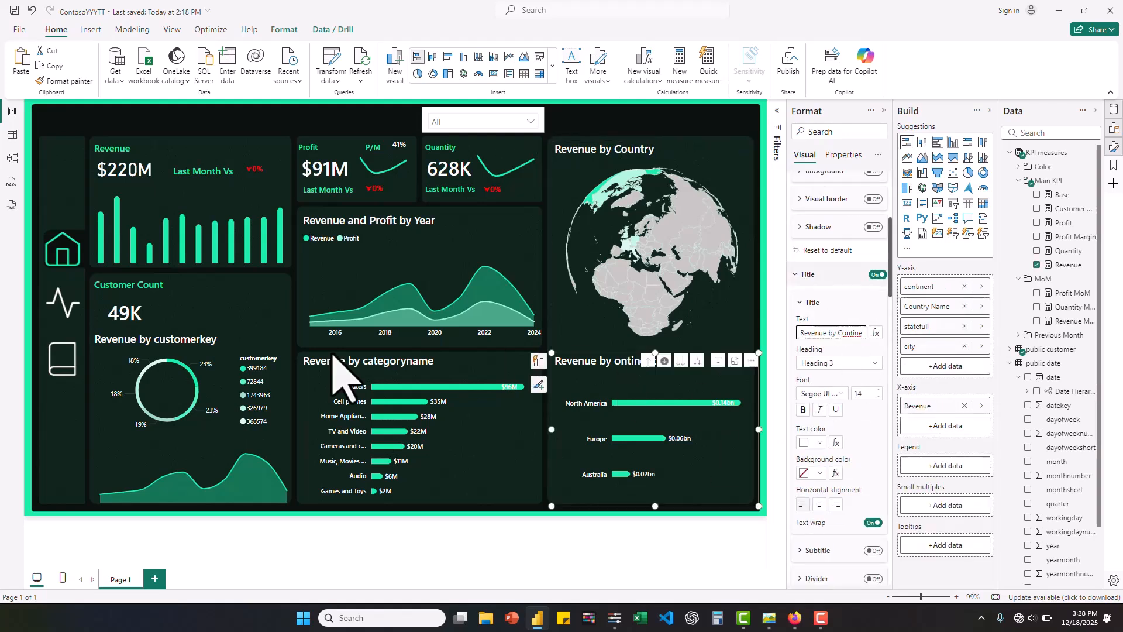
- Retitle the category bar chart as Revenue by Category and the customer donut as Revenue by Customer
click(338, 358)
double_click(843, 333)
text(Category)
click(141, 334)
double_click(842, 333)
text(Customer)
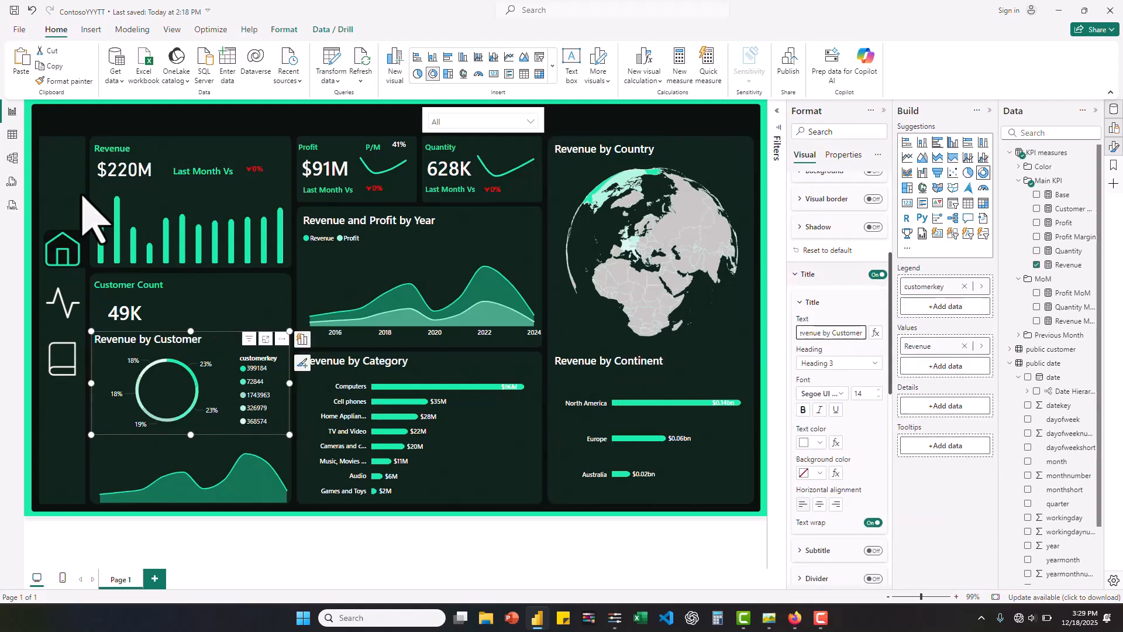
- Insert a text box reading Top 5 and turn off its background
click(177, 342)
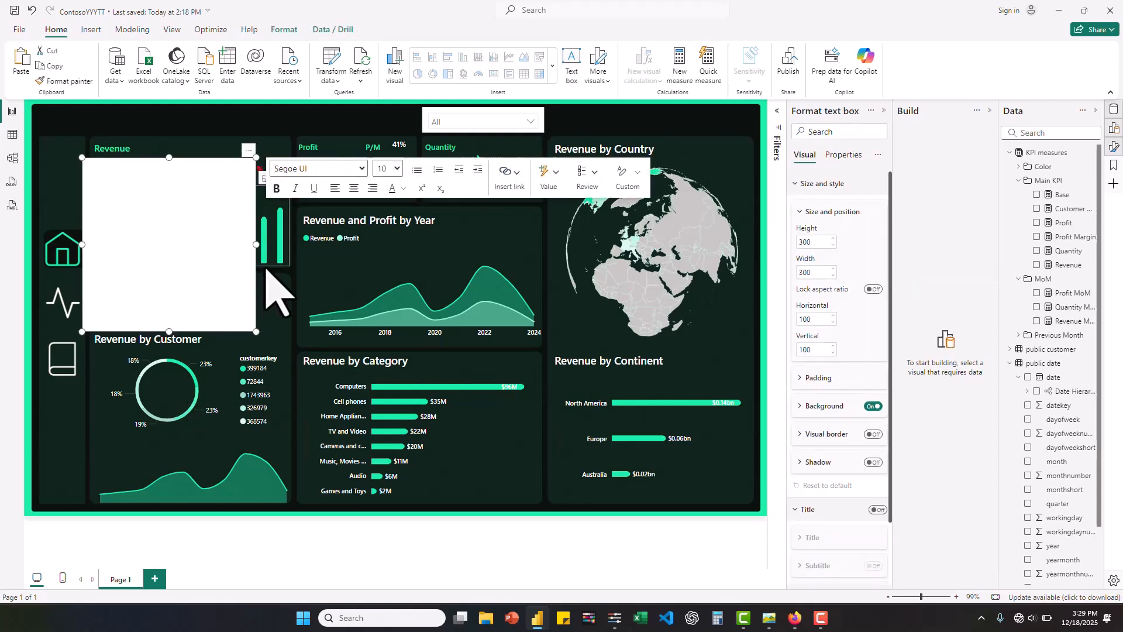
click(875, 406)
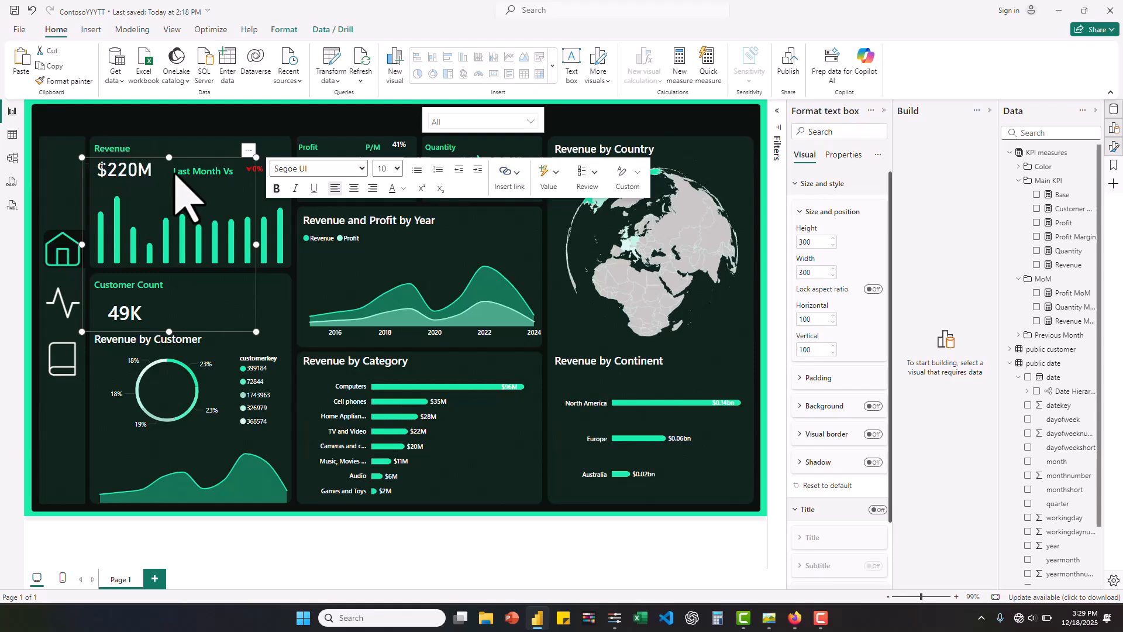
- Format the Top 5 text as size 14 Segoe UI Semibold in white
click(395, 170)
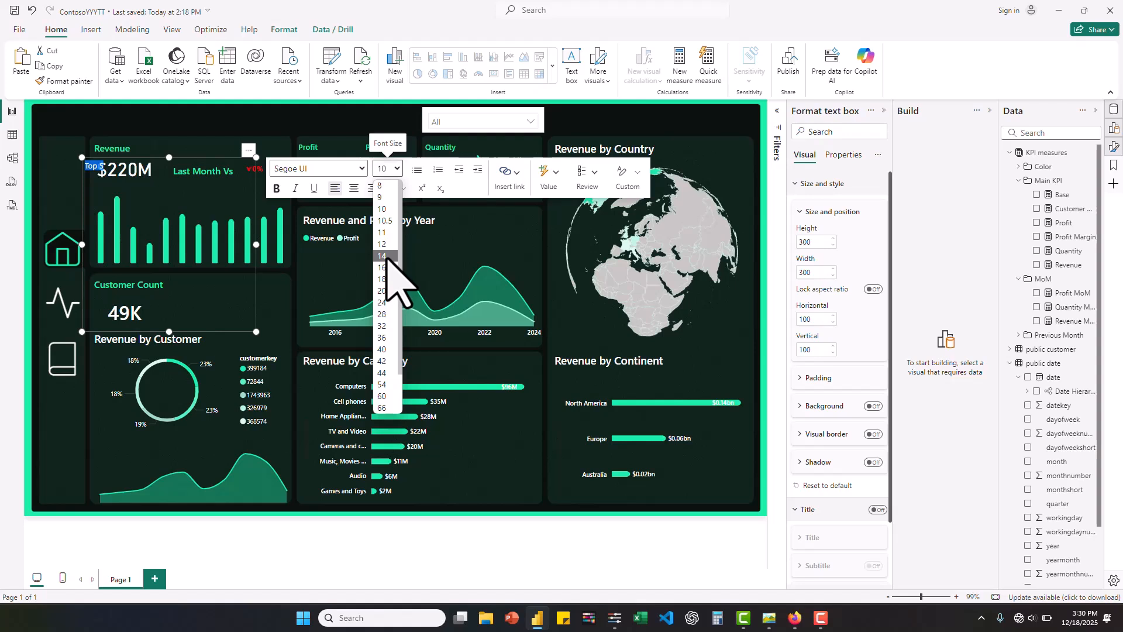
click(391, 257)
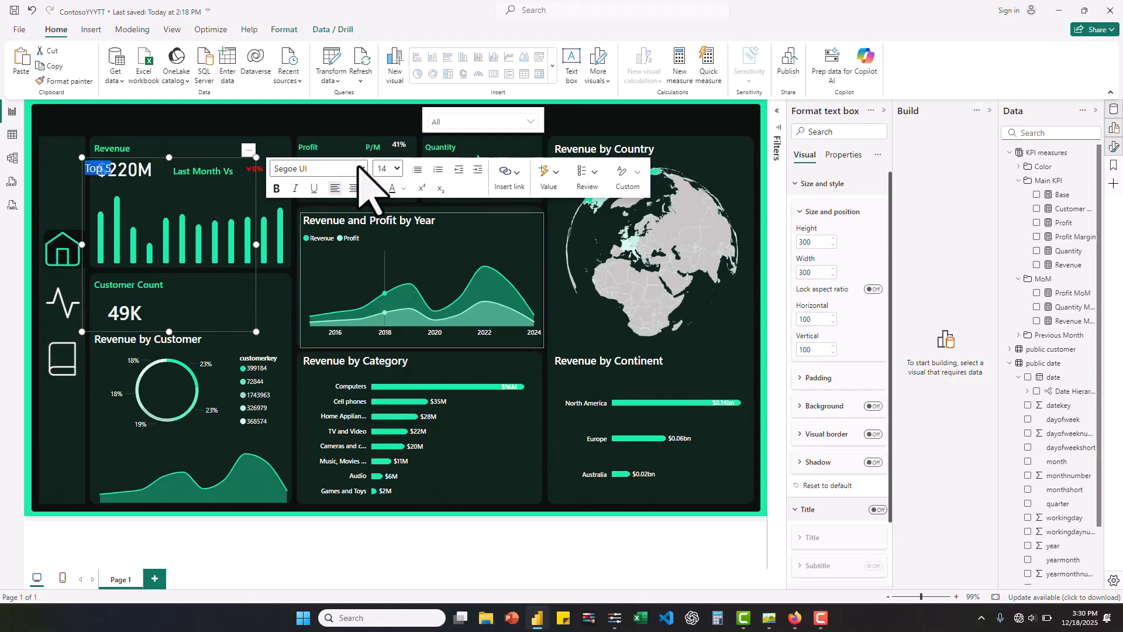
click(361, 169)
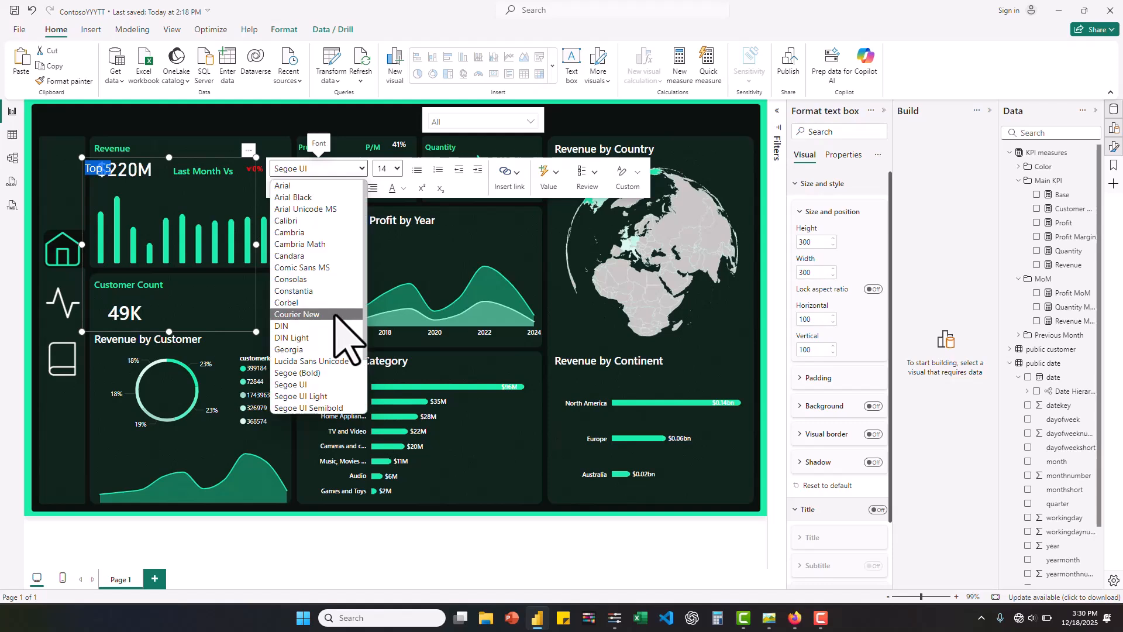
click(324, 408)
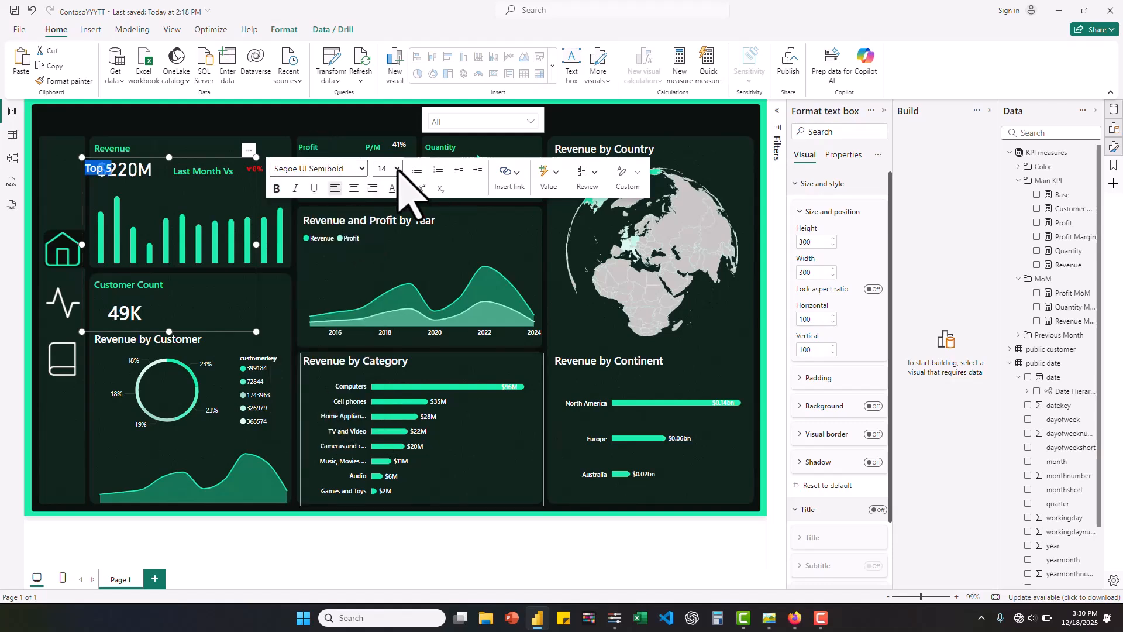
click(404, 188)
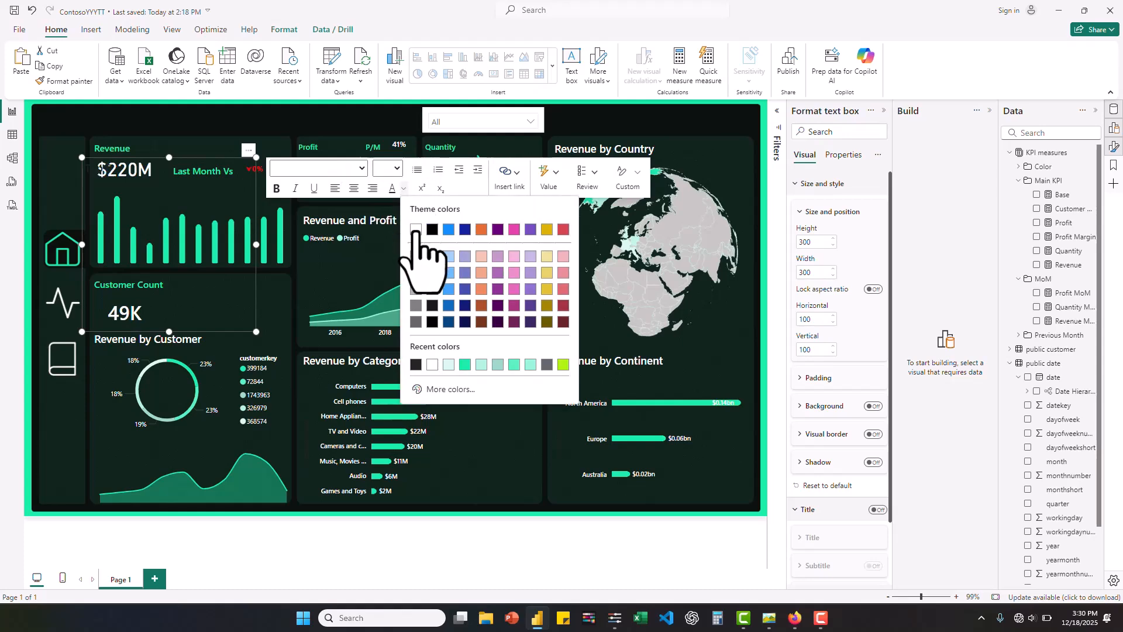
click(416, 230)
- Shrink the Top 5 text box to 56 by 40 and place it inside the customer donut, following the reference design
click(771, 618)
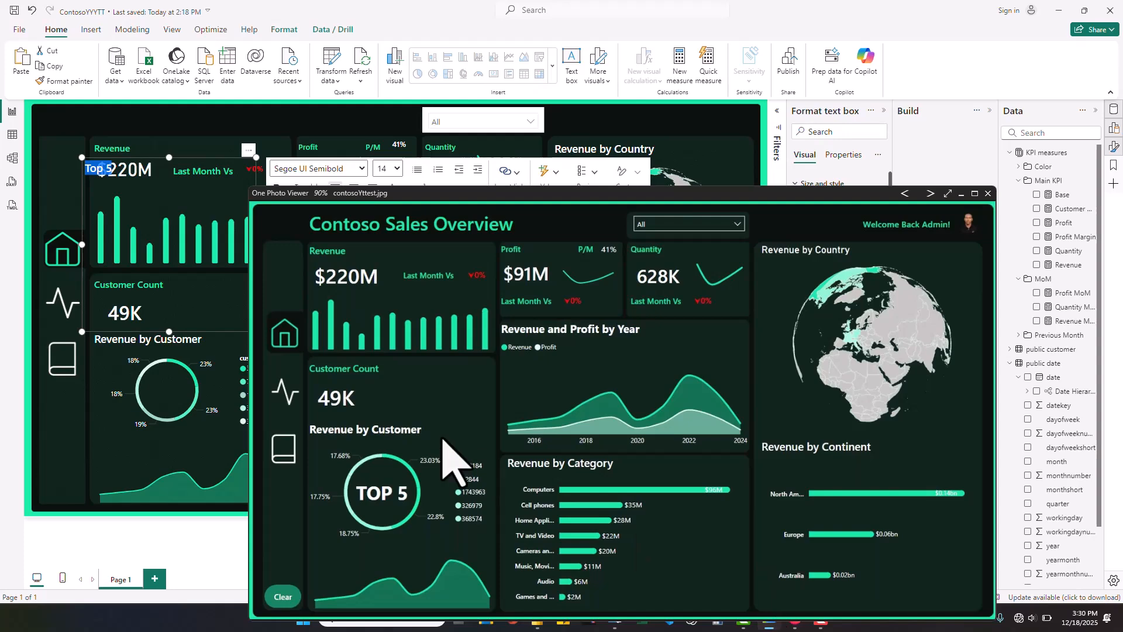
click(961, 194)
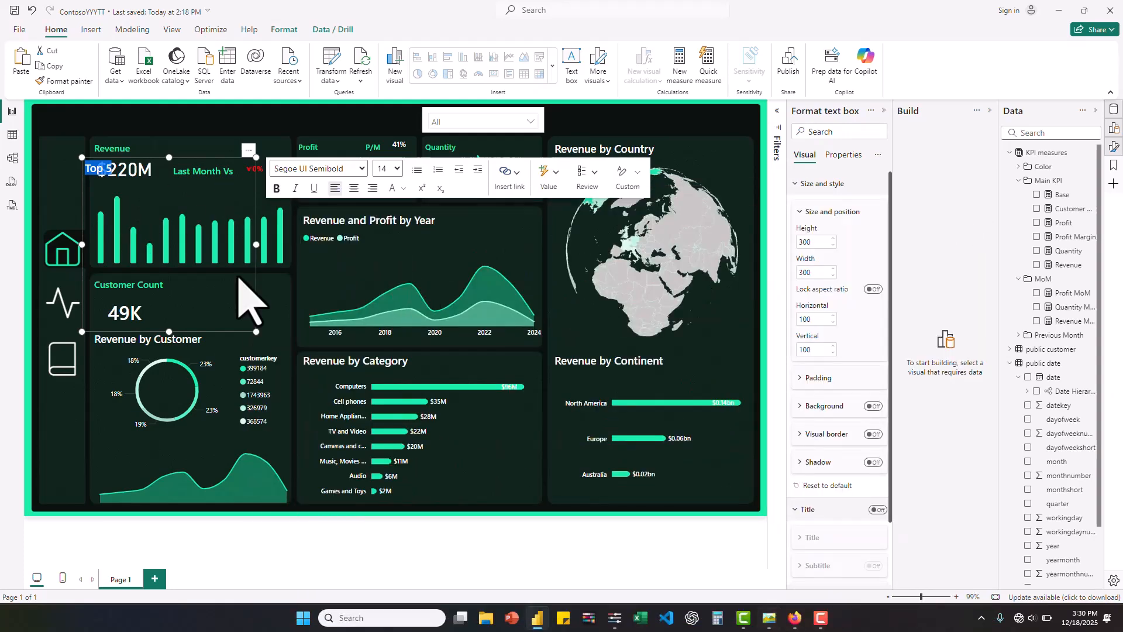
drag(122, 173, 177, 403)
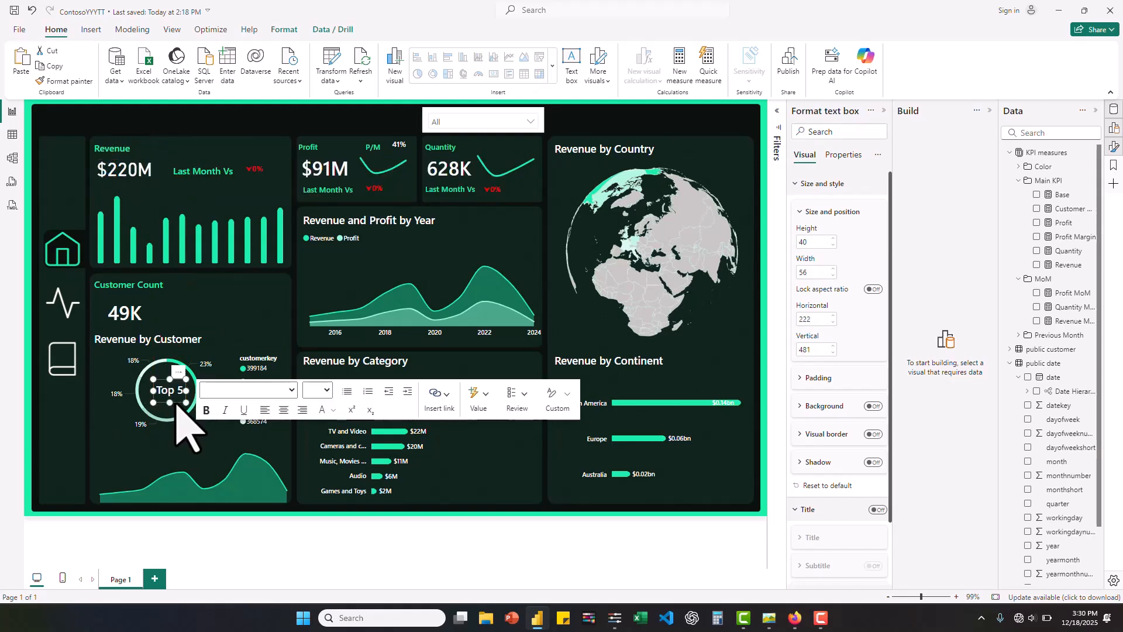
- Set the font size of the Top 5 text inside the donut to 16
click(168, 393)
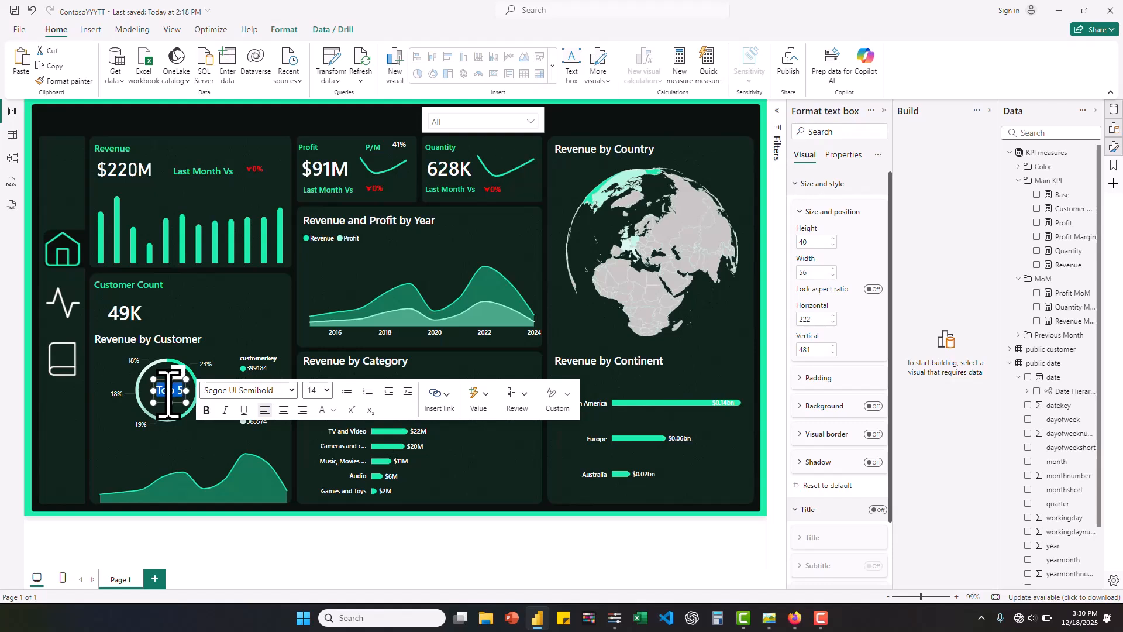
click(326, 390)
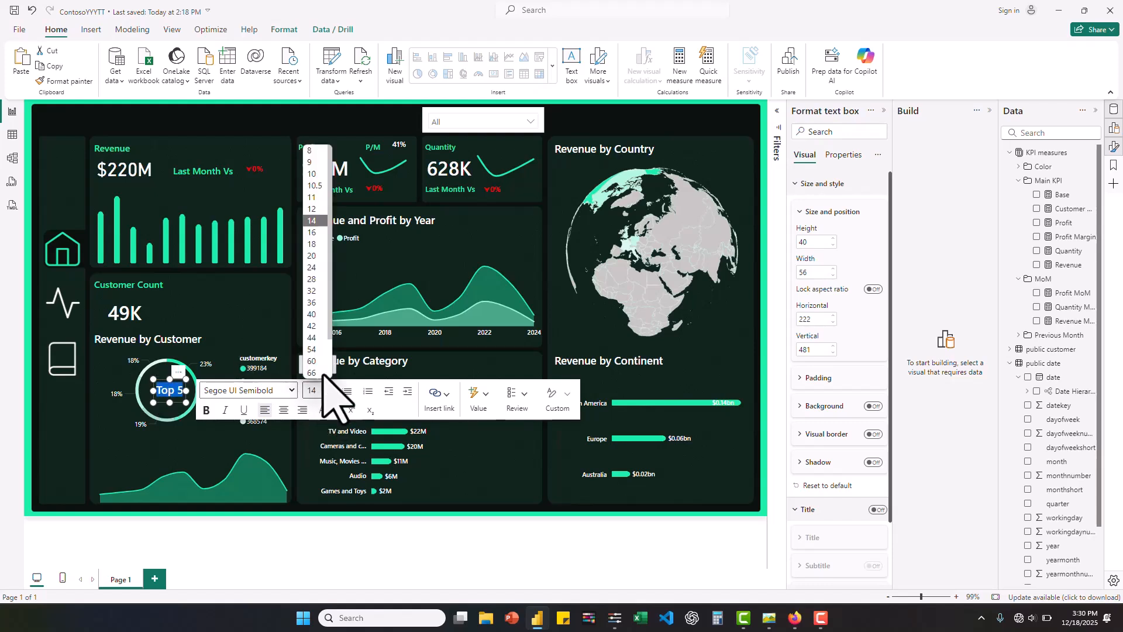
click(323, 235)
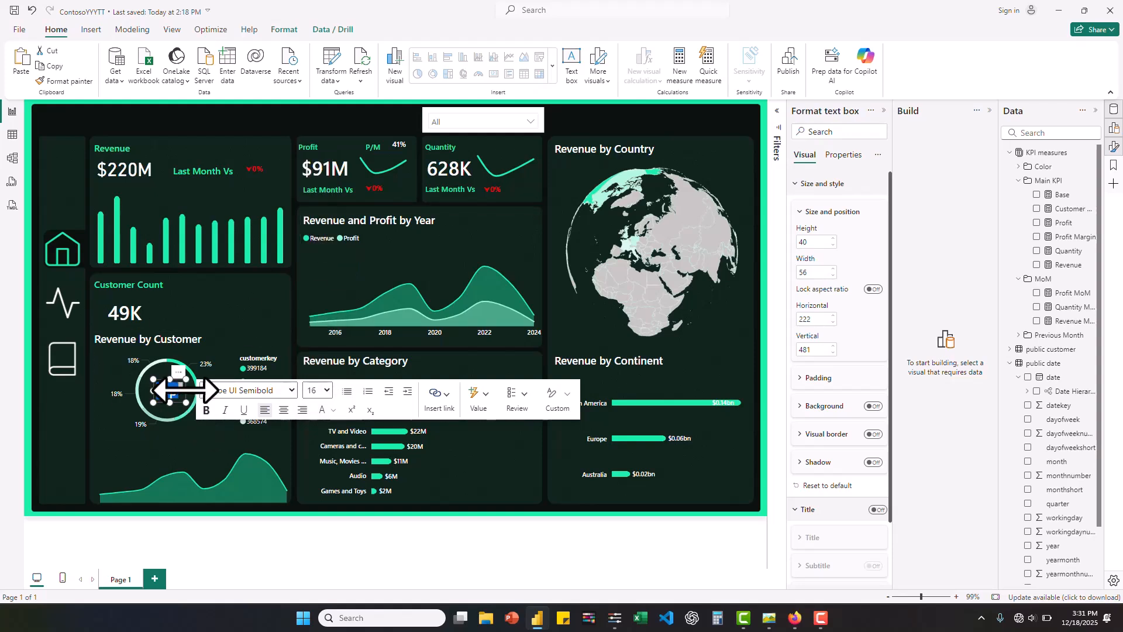
- Resize the Top 5 text box to a width of 68 and center it inside the customer donut at horizontal position 217
drag(186, 390, 191, 392)
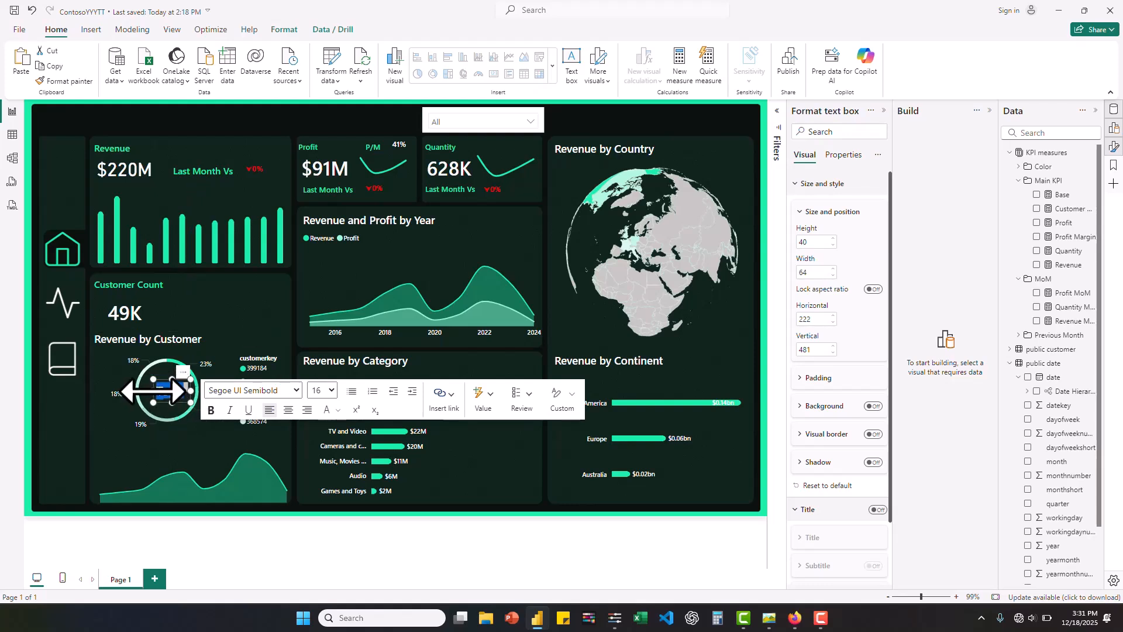
drag(146, 392, 146, 392)
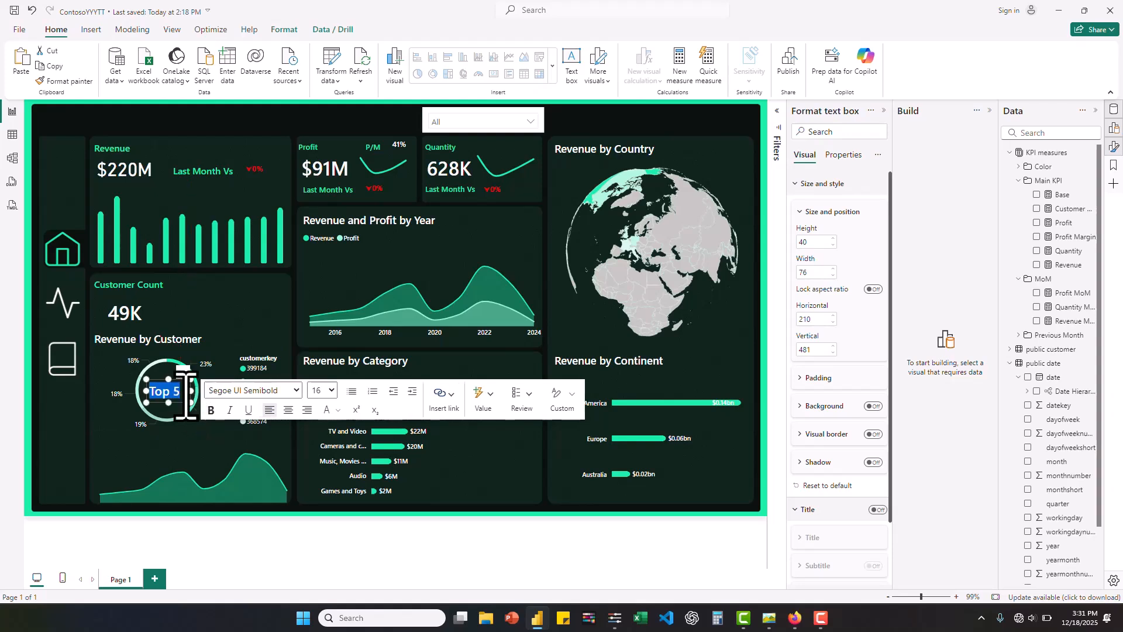
click(179, 406)
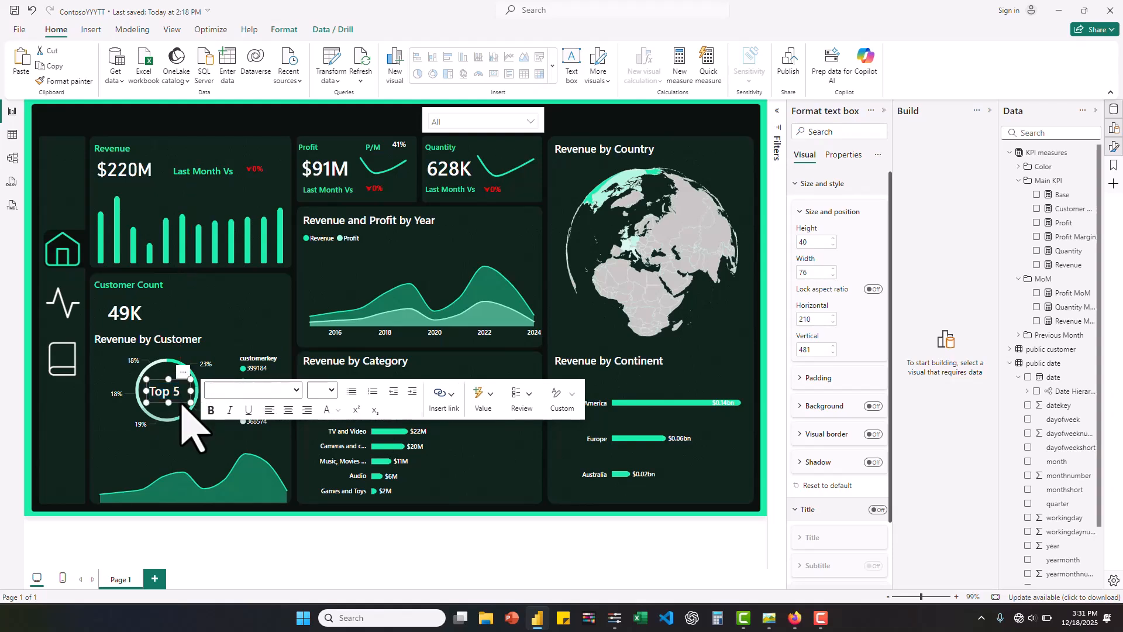
click(316, 542)
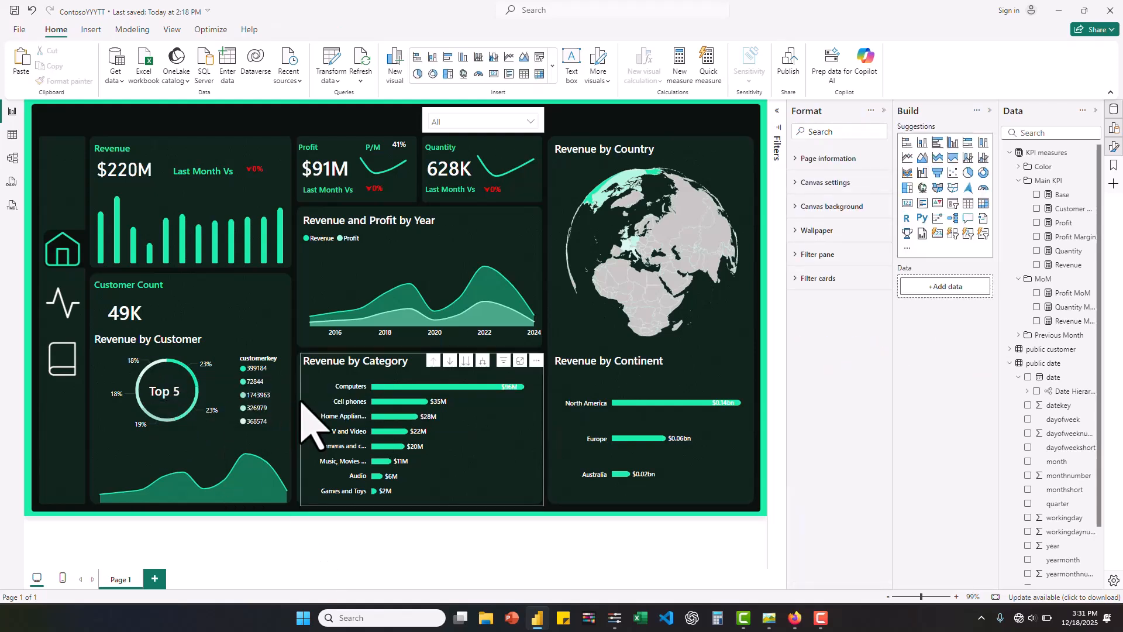
click(189, 392)
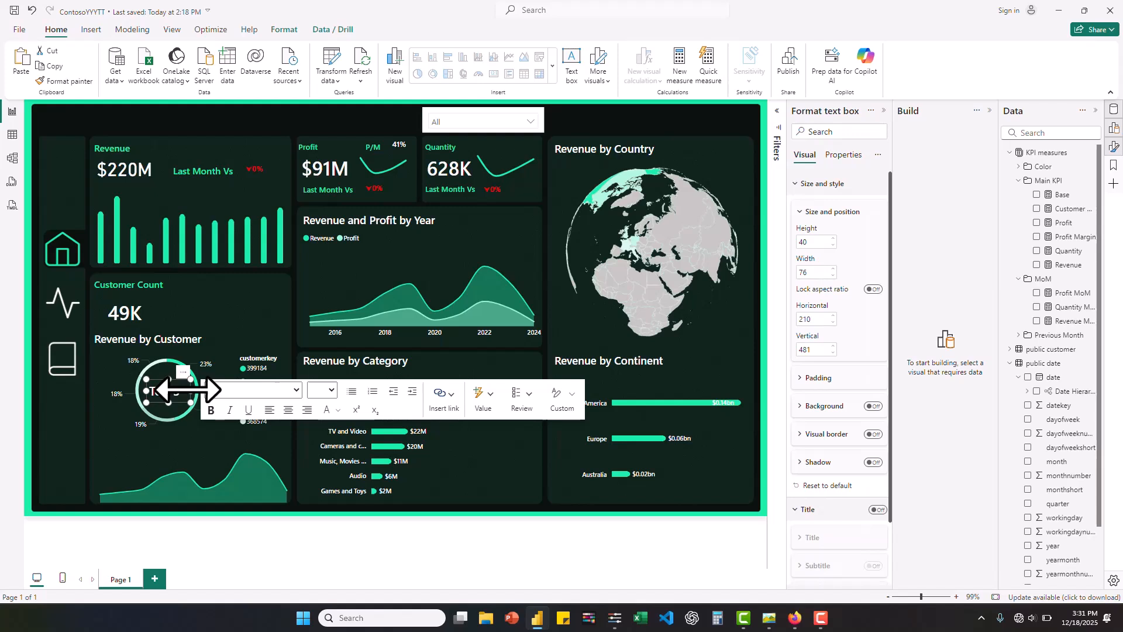
click(186, 391)
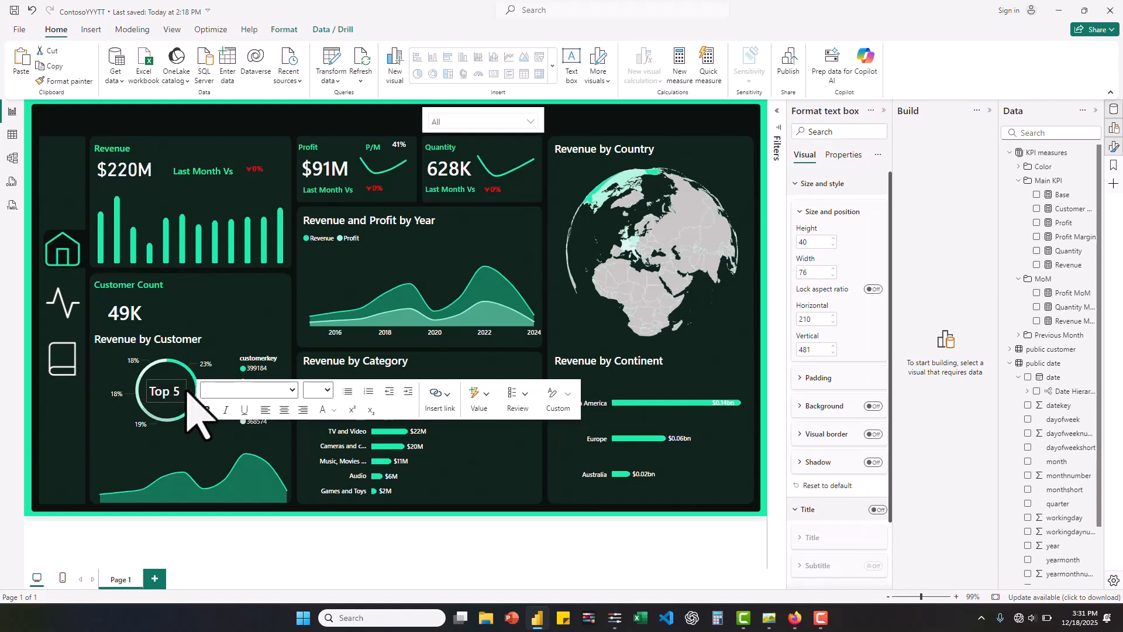
drag(186, 390, 186, 391)
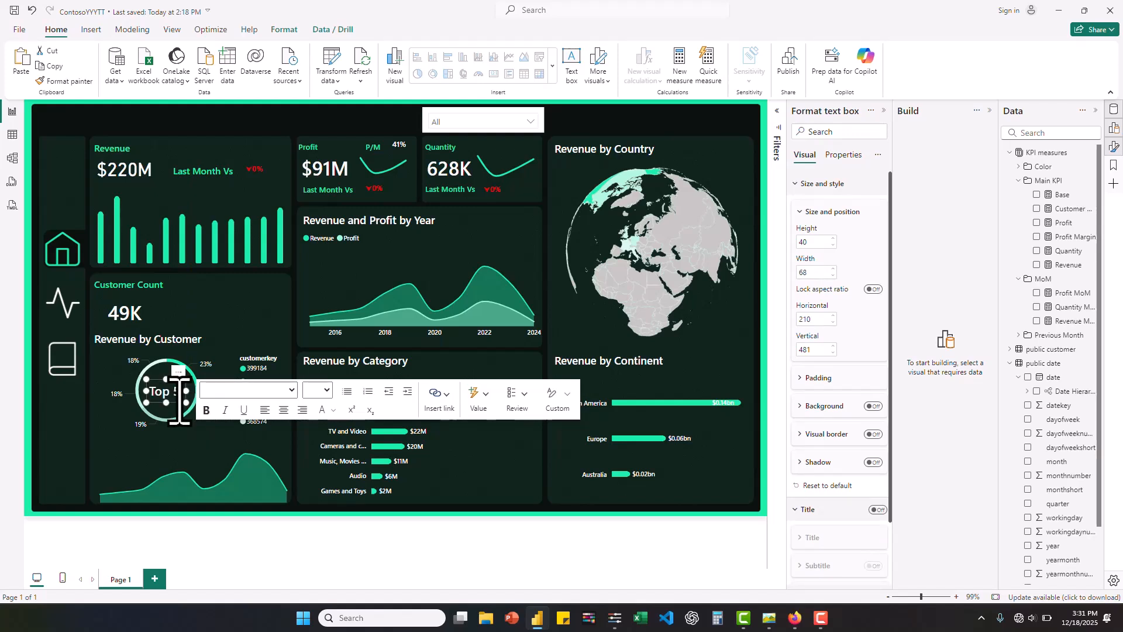
key(Escape)
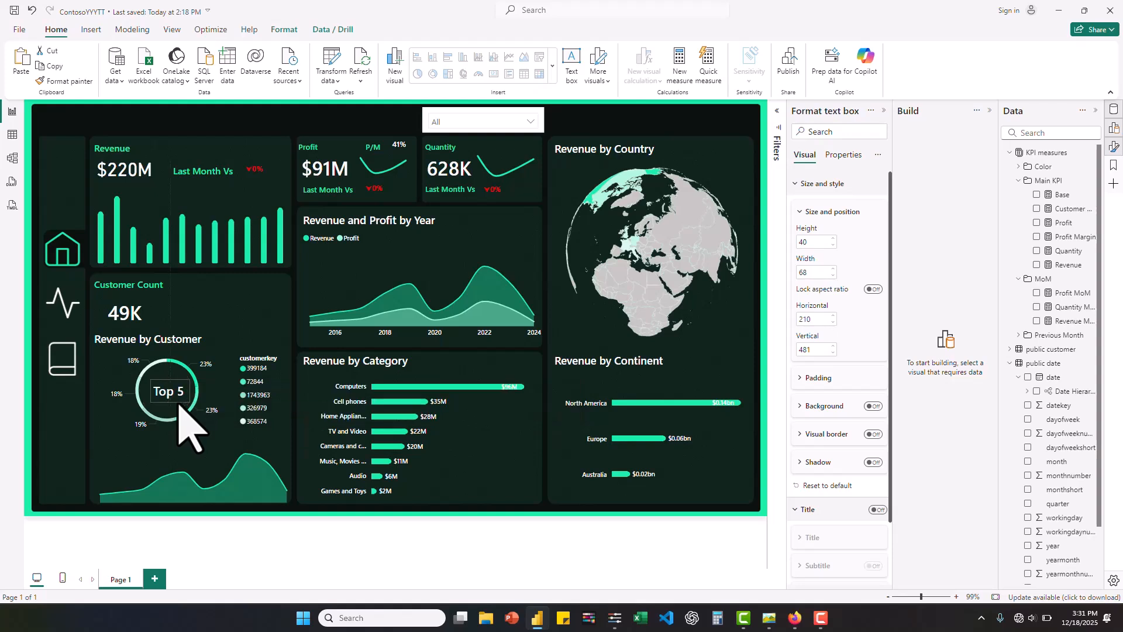
drag(178, 403, 183, 404)
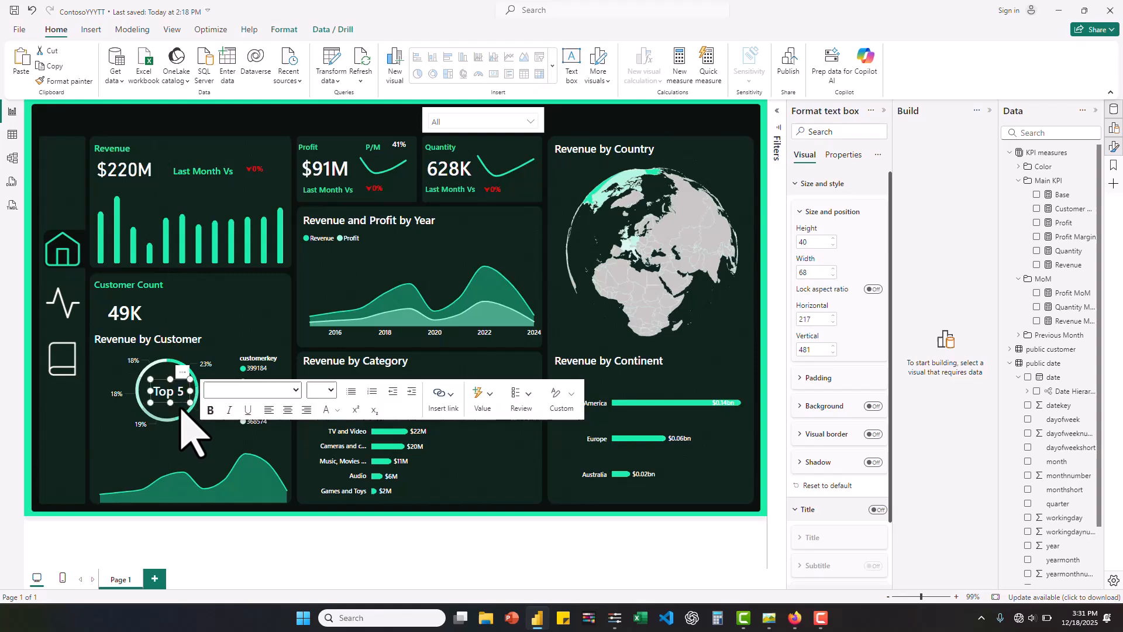
click(273, 541)
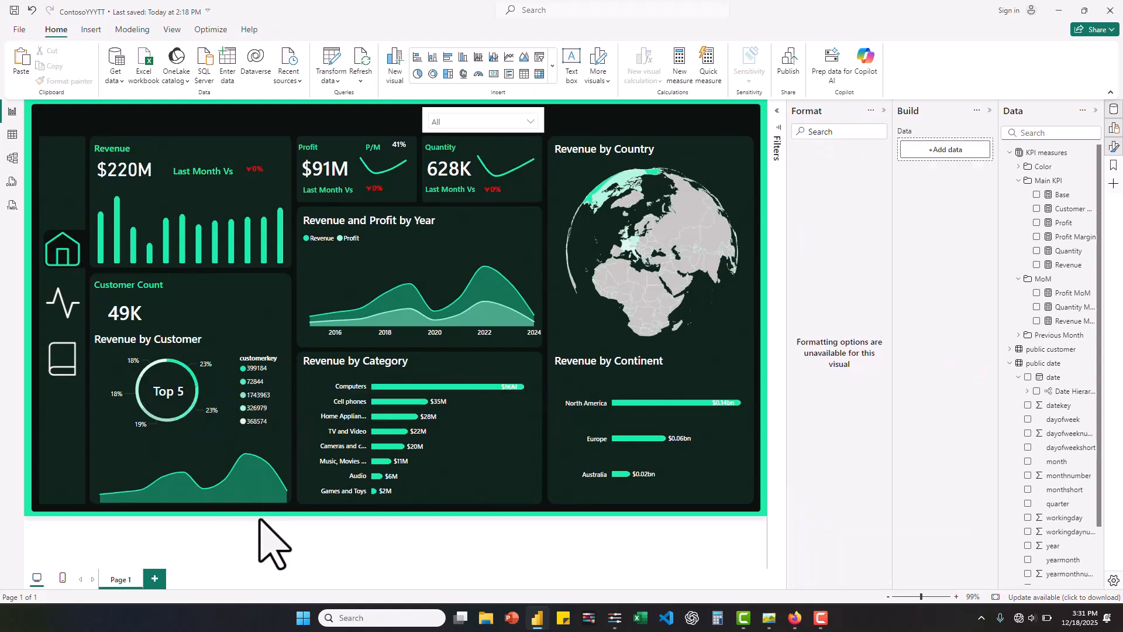
- Turn off the date slicer's background and open its dropdown list to check the look
click(453, 132)
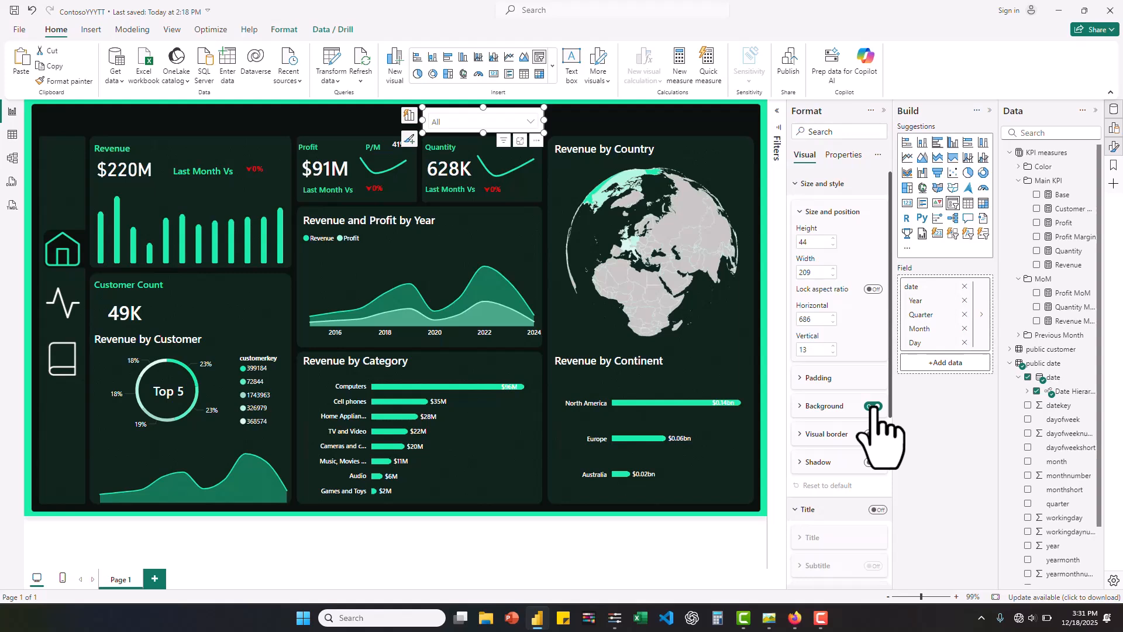
click(873, 406)
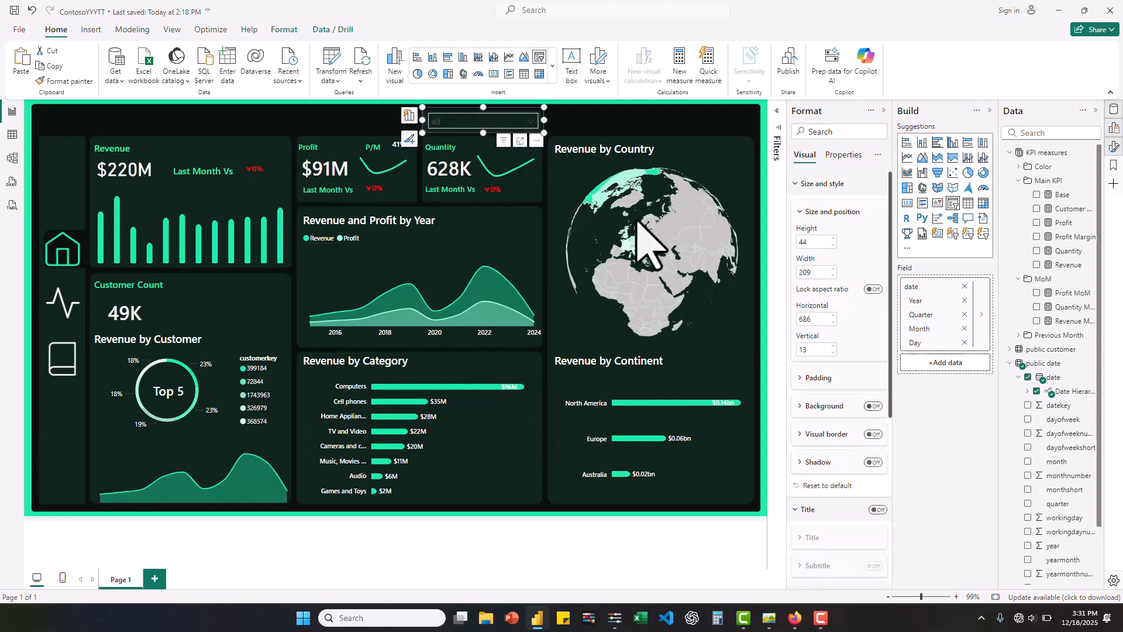
click(532, 121)
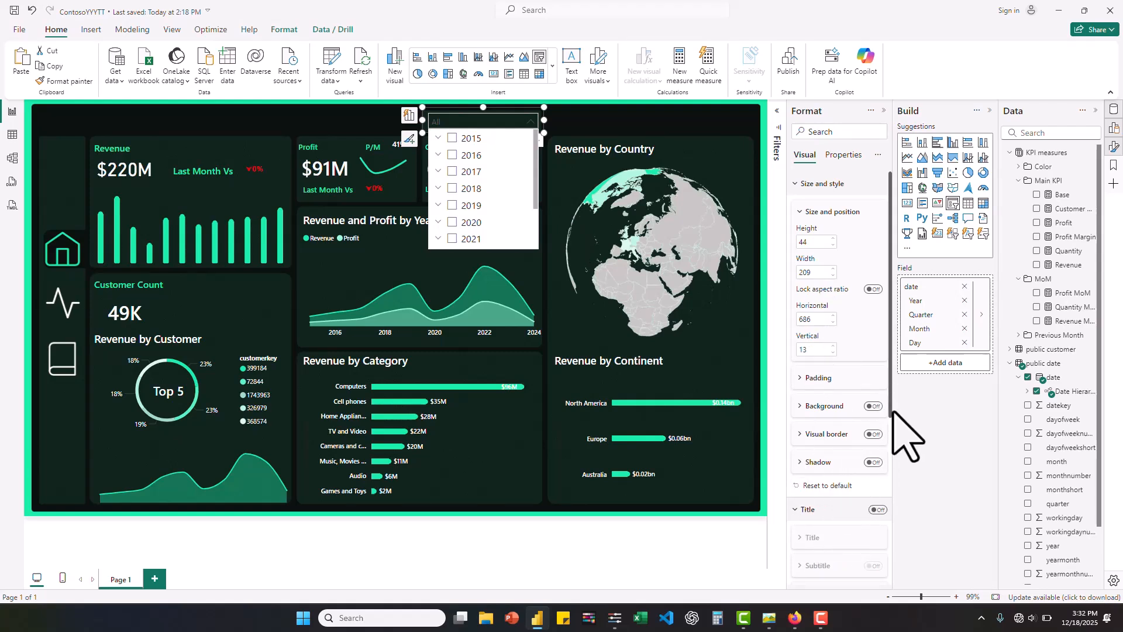
- Set the background color of the date slicer's values to near-black and check its dropdown list
drag(893, 412, 908, 582)
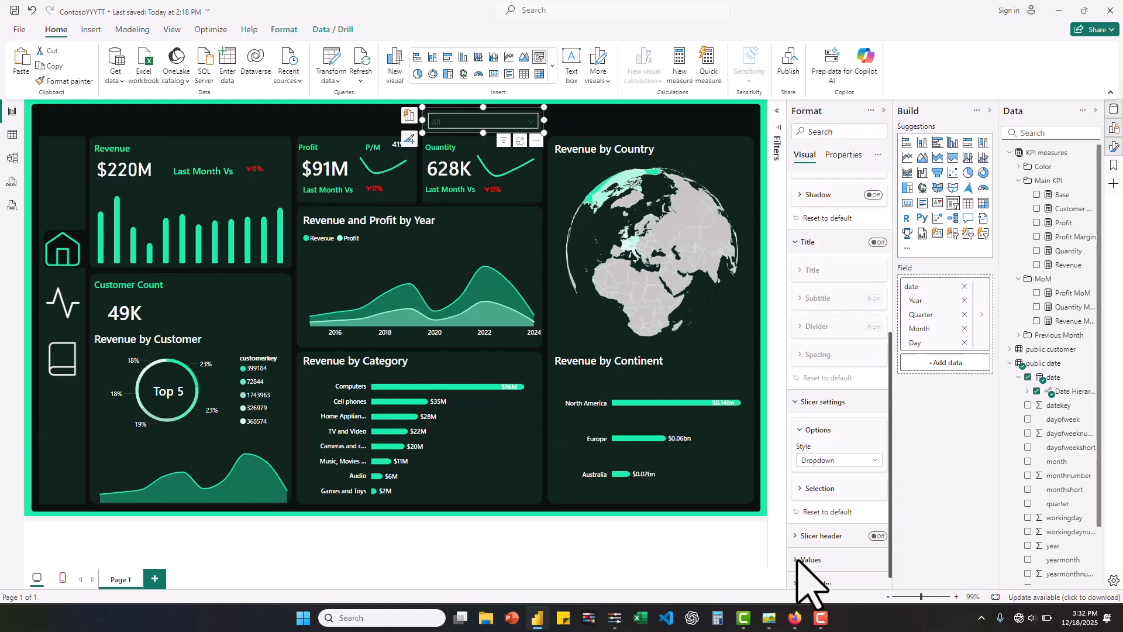
click(850, 550)
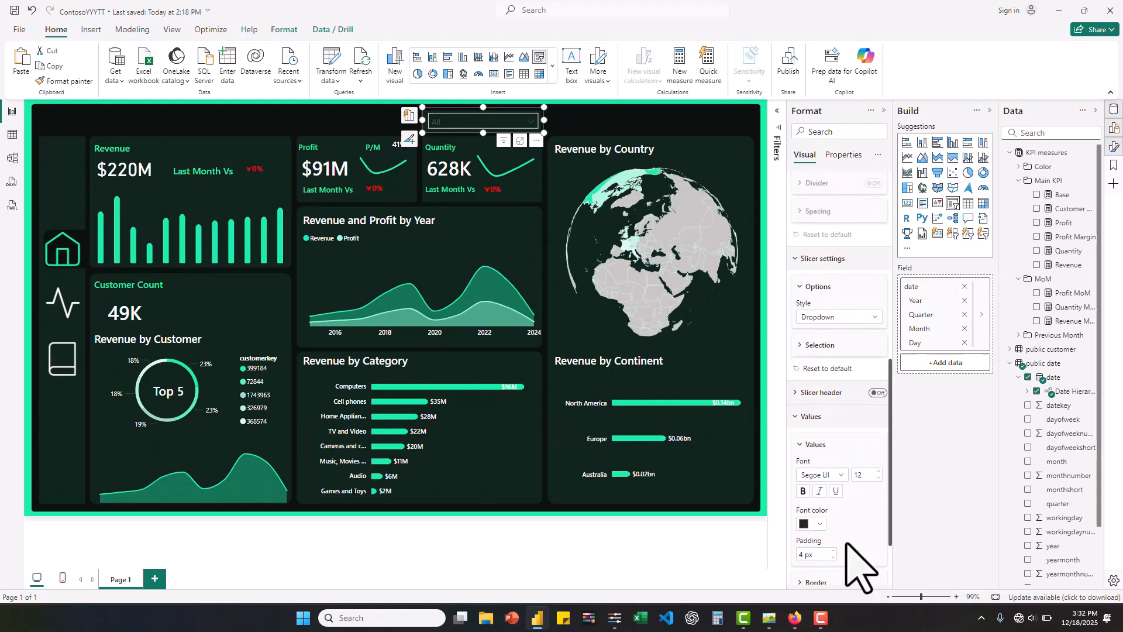
scroll(847, 544, down, 3)
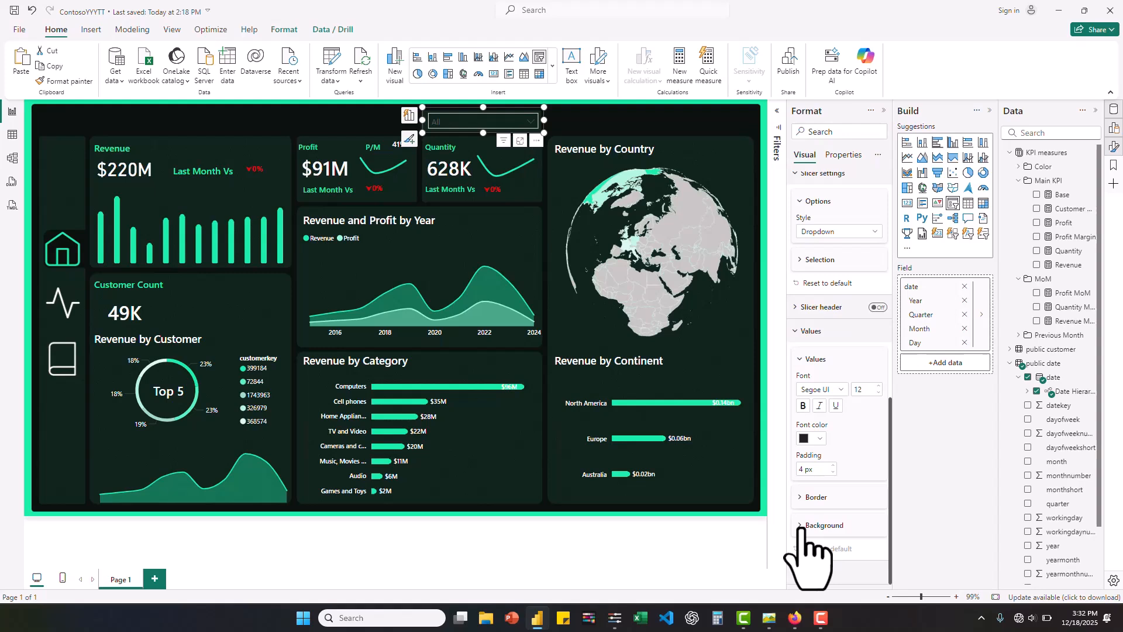
click(802, 528)
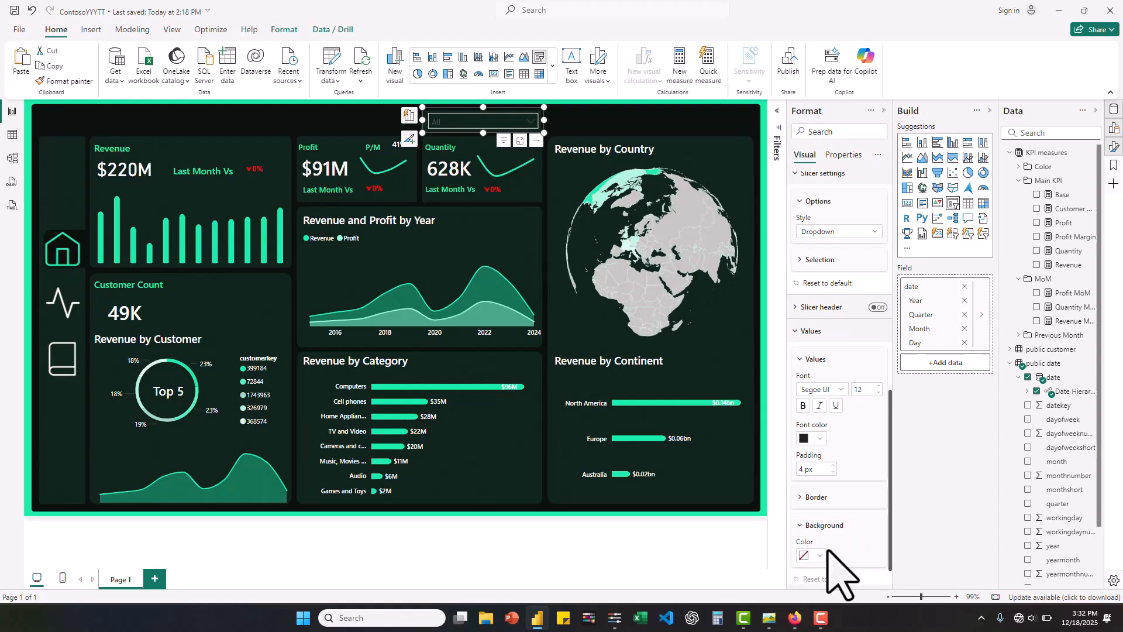
scroll(829, 552, down, 1)
click(819, 526)
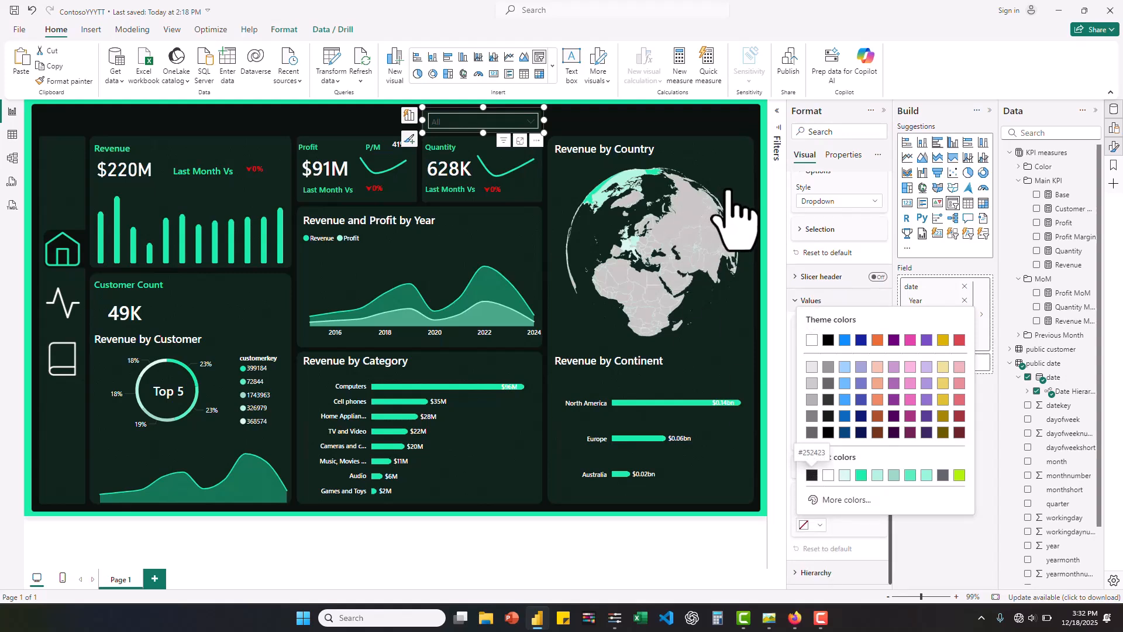
click(530, 123)
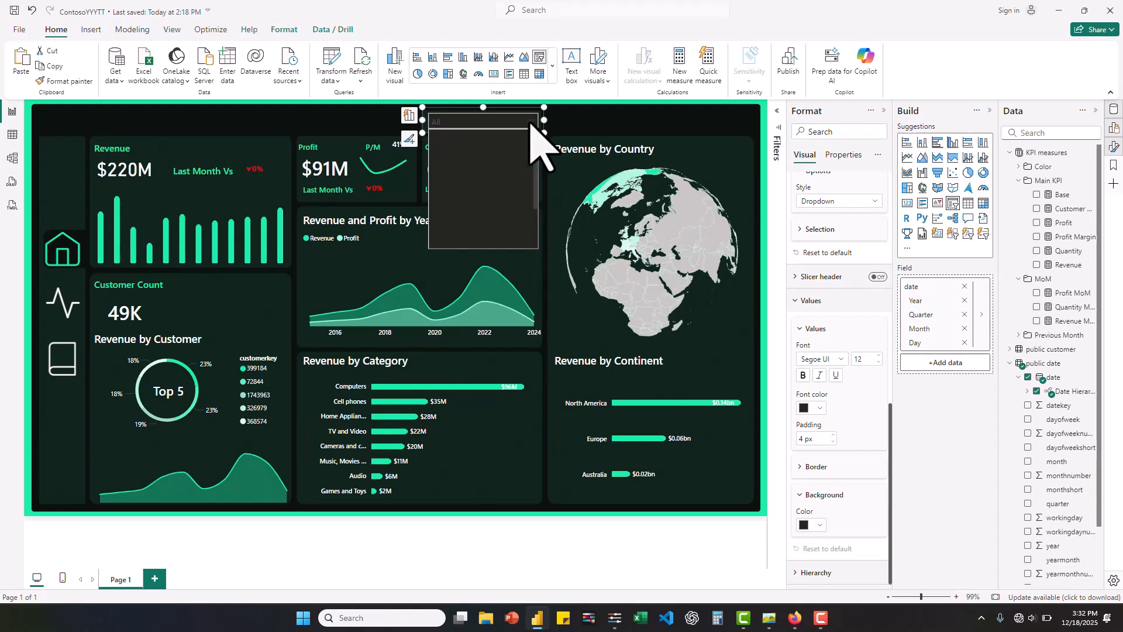
click(530, 123)
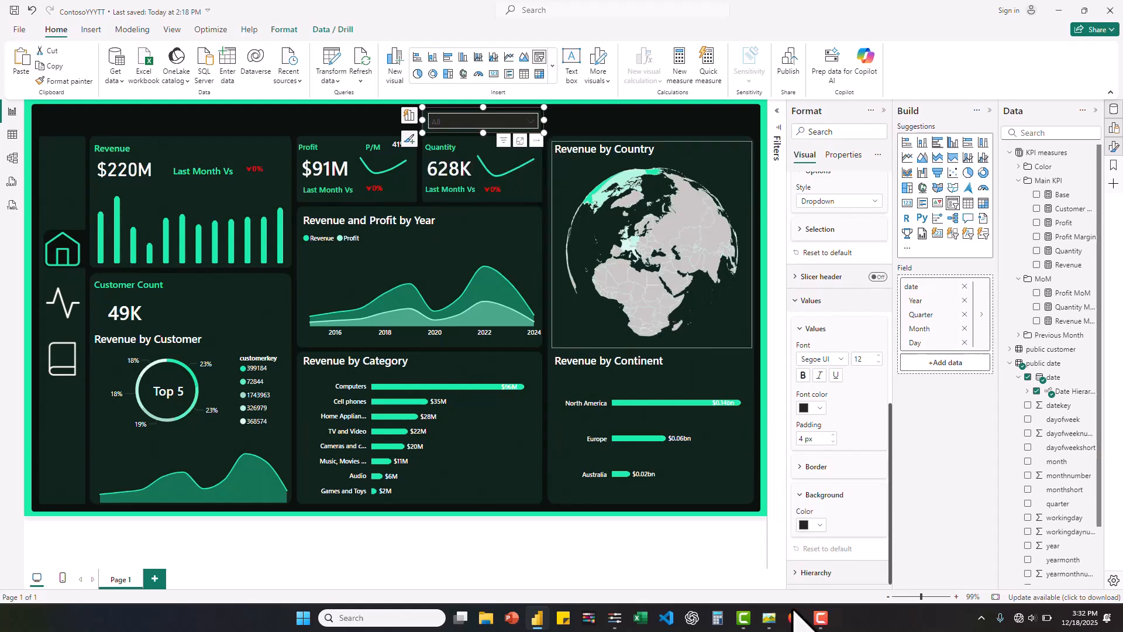
- Switch to the color picker utility and sample the dark green #0D1F19 from the Revenue by Continent card
click(615, 619)
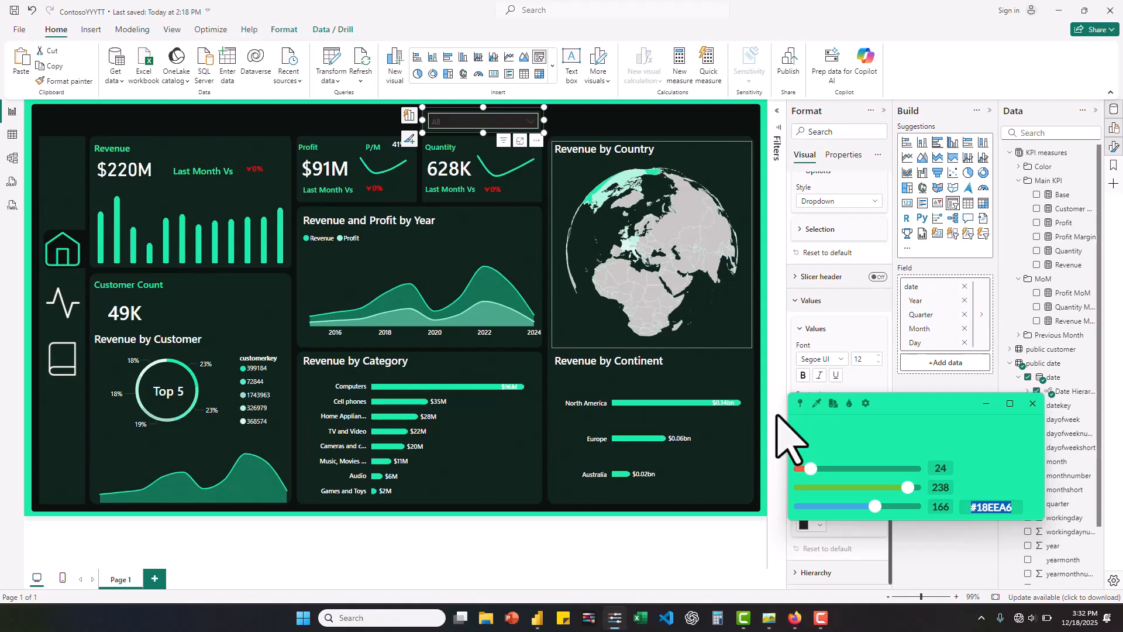
click(817, 403)
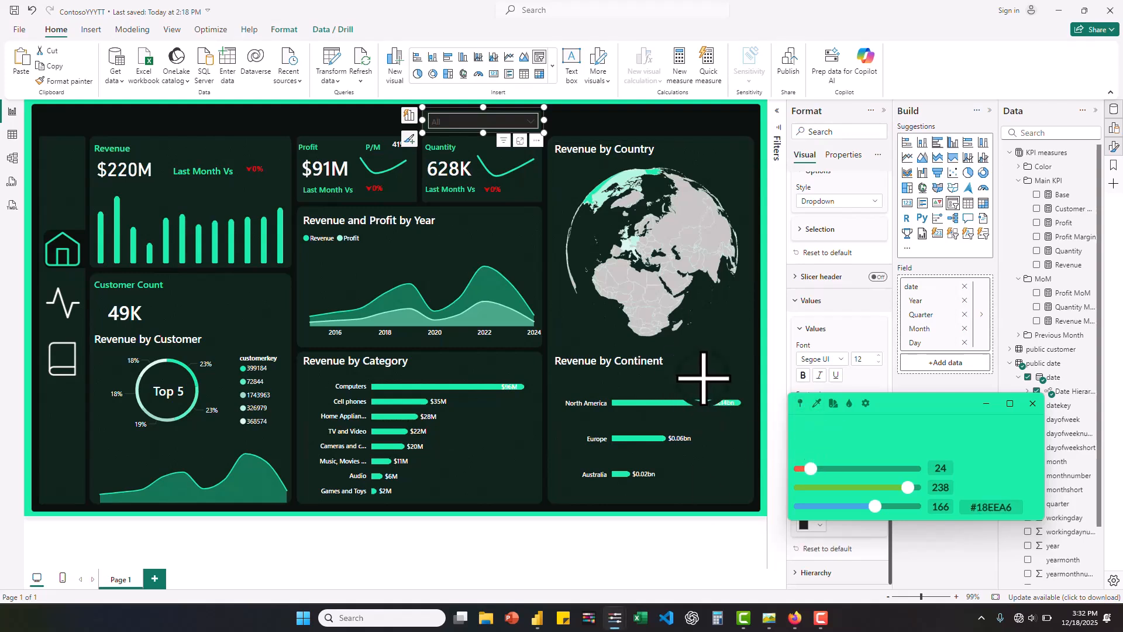
click(705, 378)
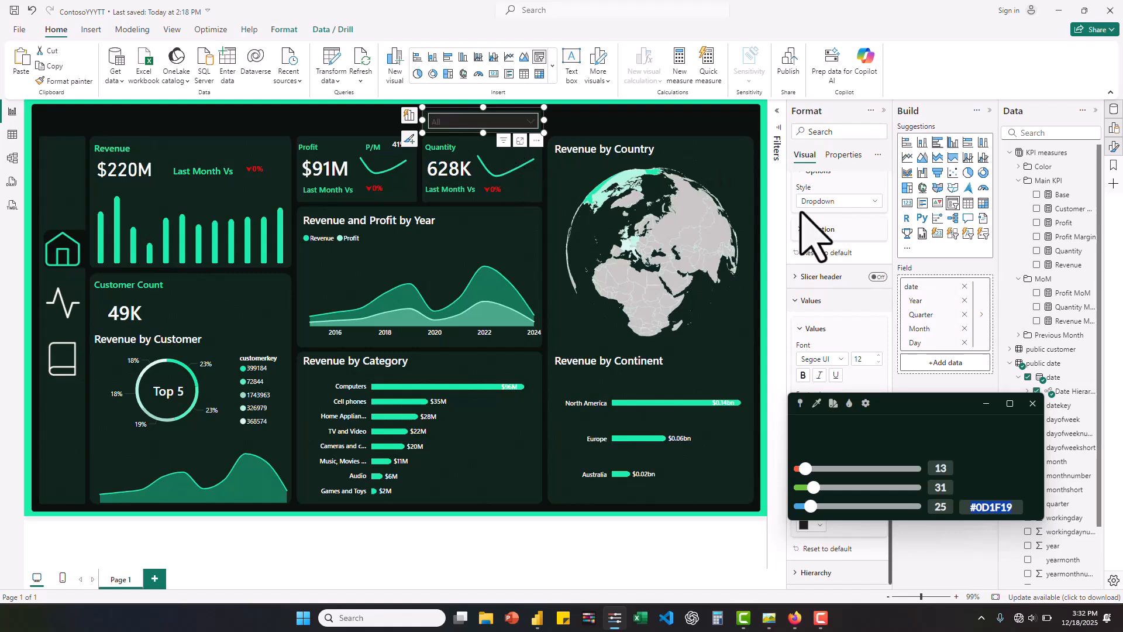
click(763, 565)
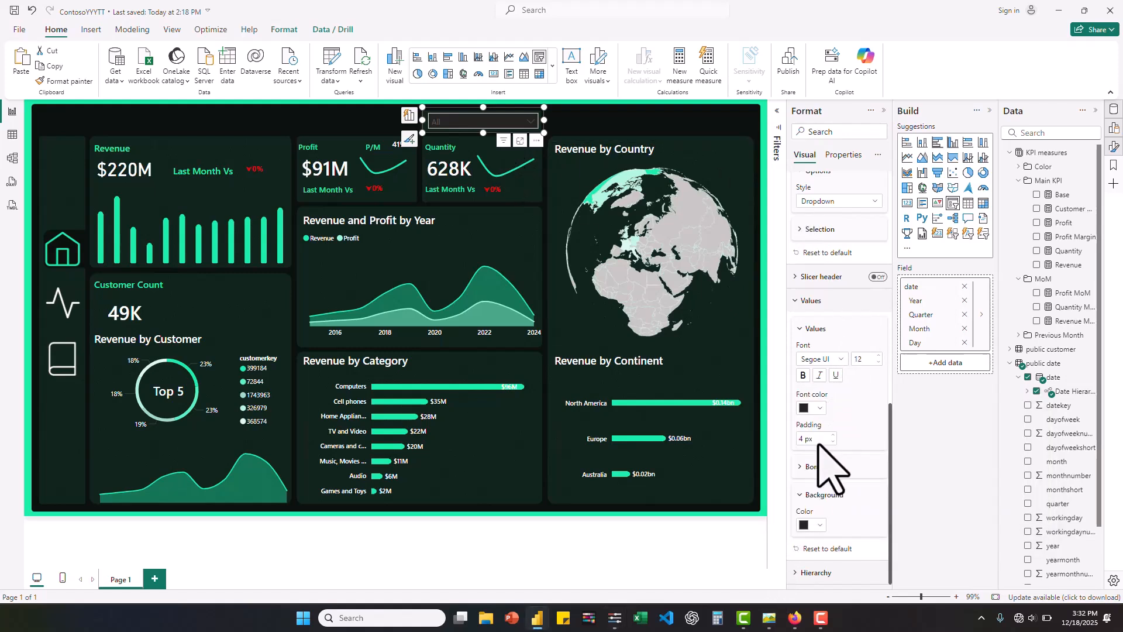
- Set the background color of the date slicer's values to #0D1F19
click(821, 520)
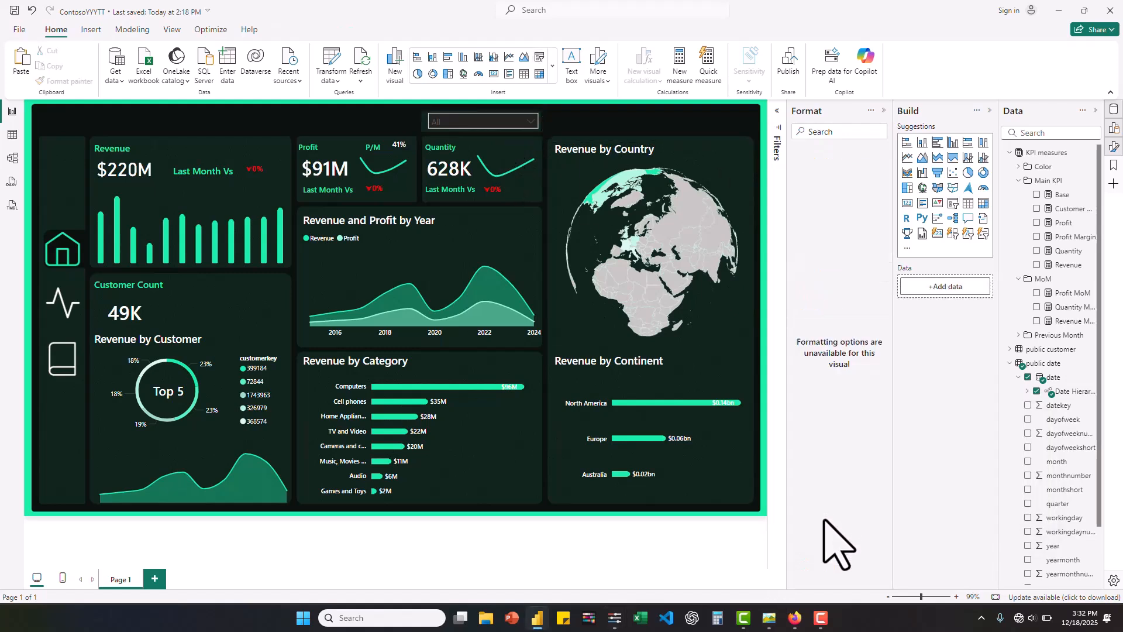
click(486, 120)
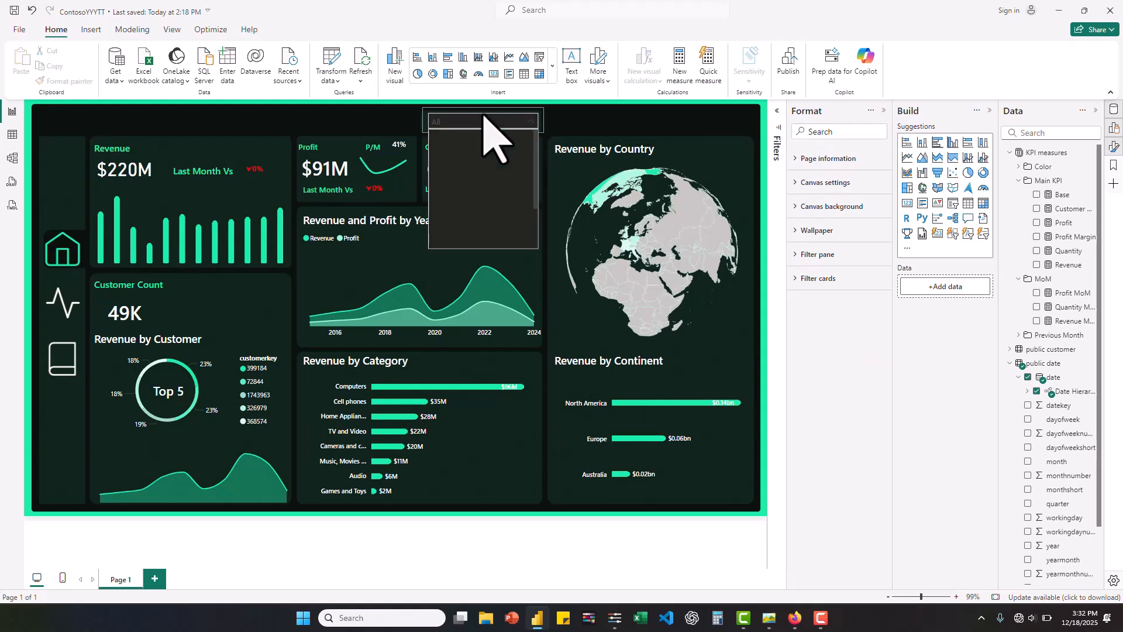
click(429, 121)
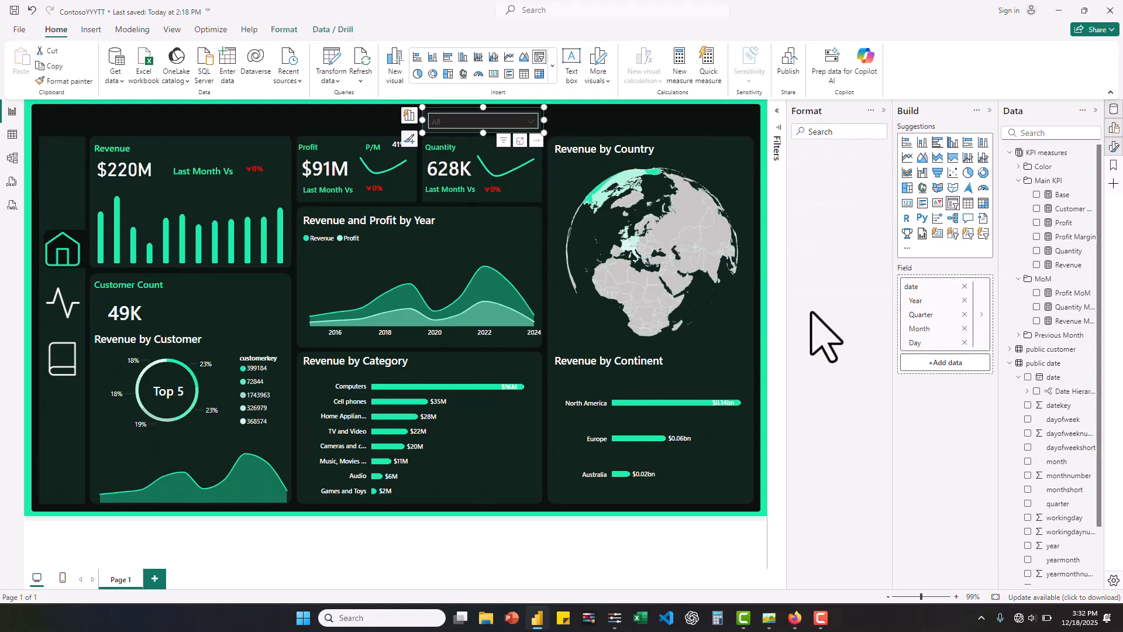
scroll(866, 415, down, 5)
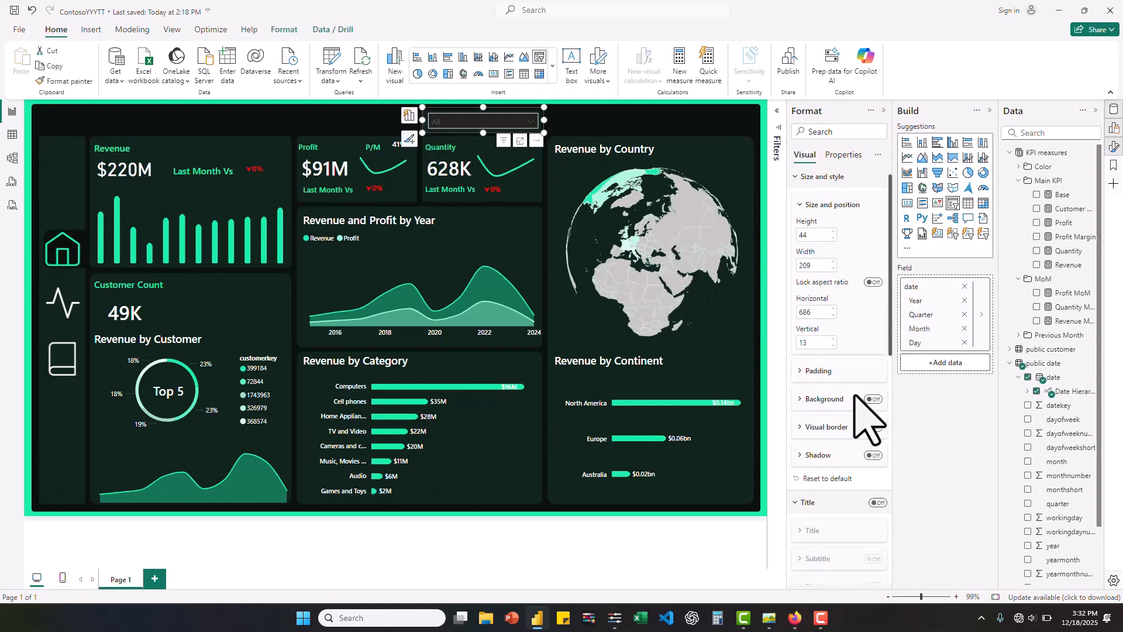
scroll(856, 401, down, 2)
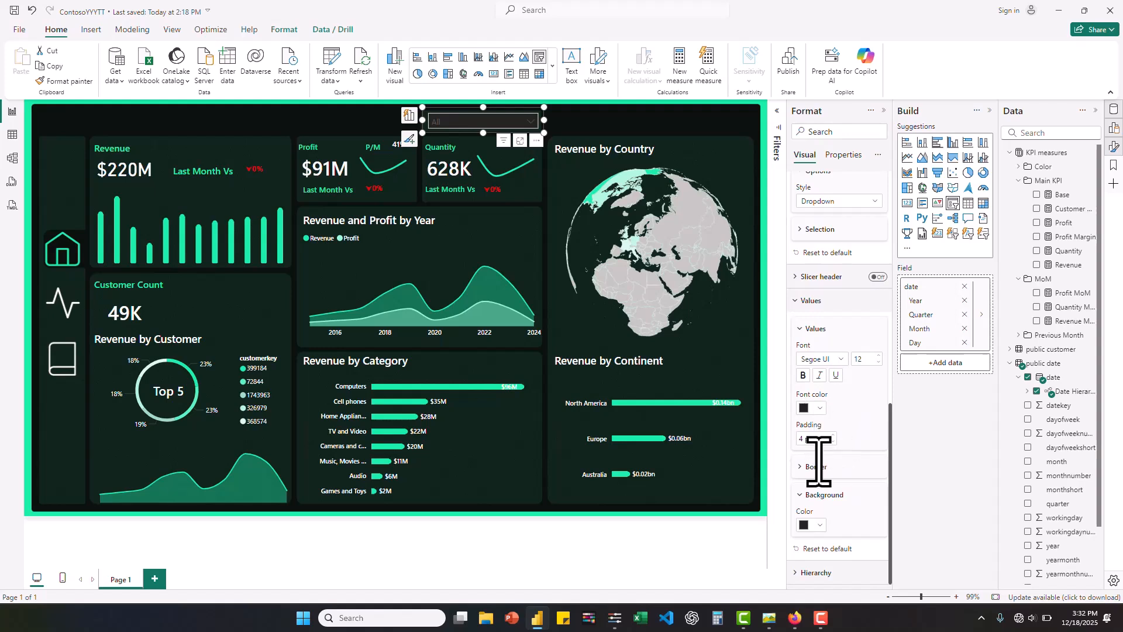
click(821, 526)
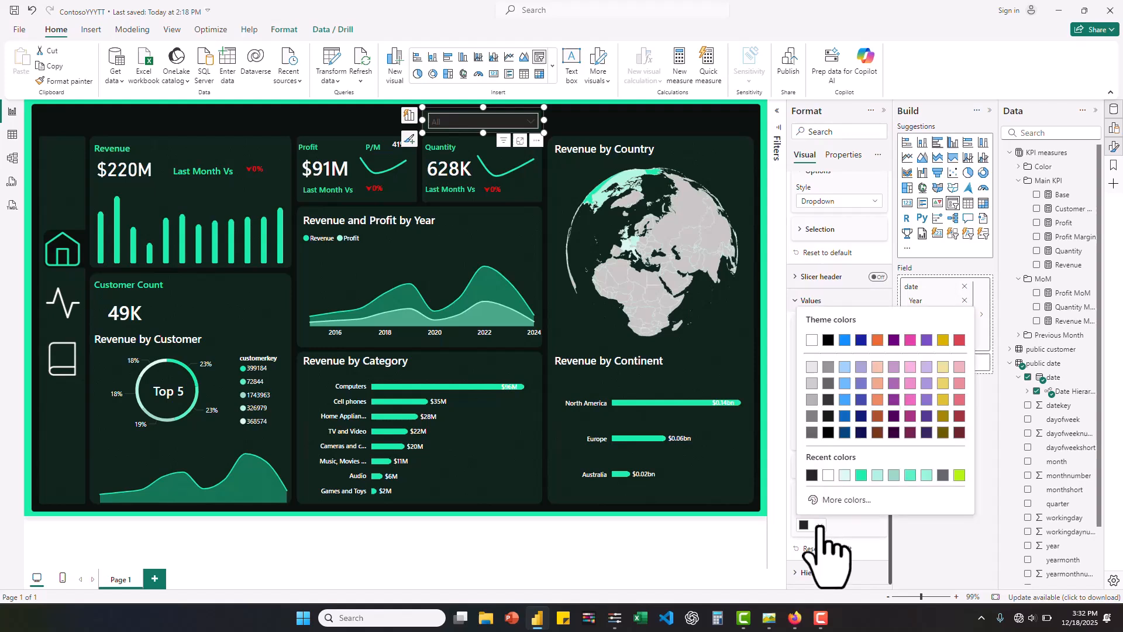
click(857, 500)
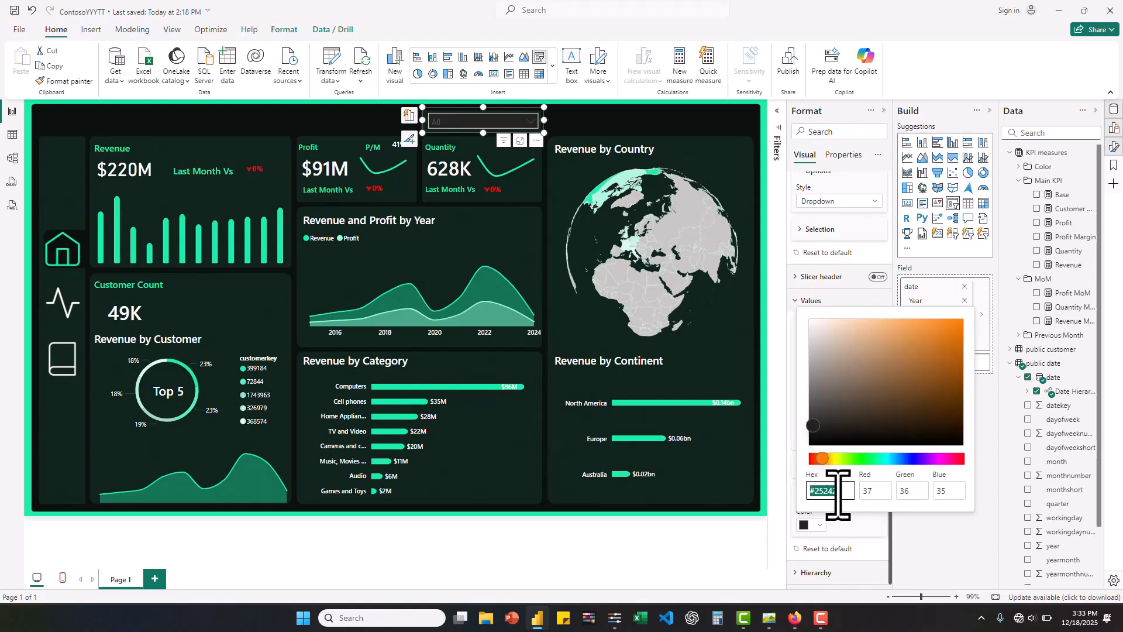
text(#0D1F19)
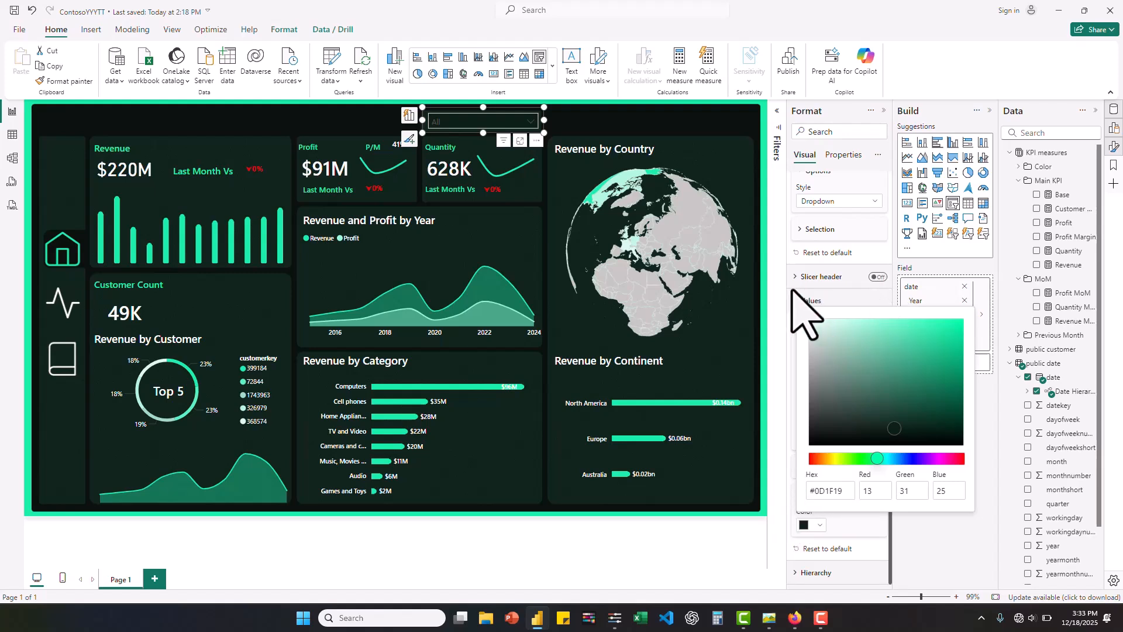
click(773, 328)
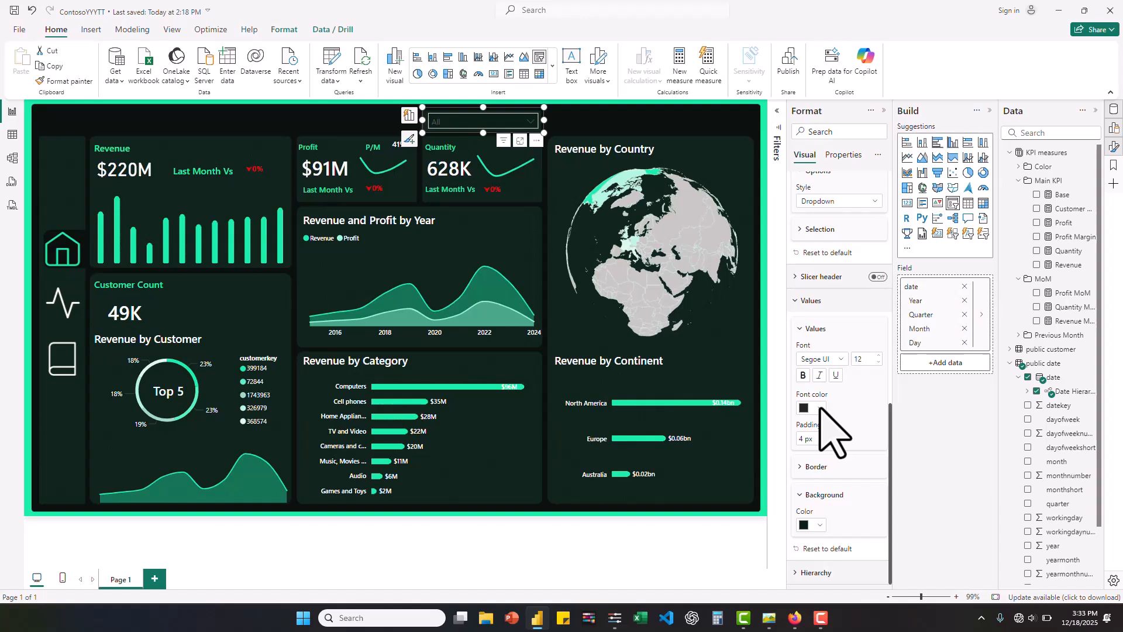
- Set the font color of the date slicer's values to white
click(821, 409)
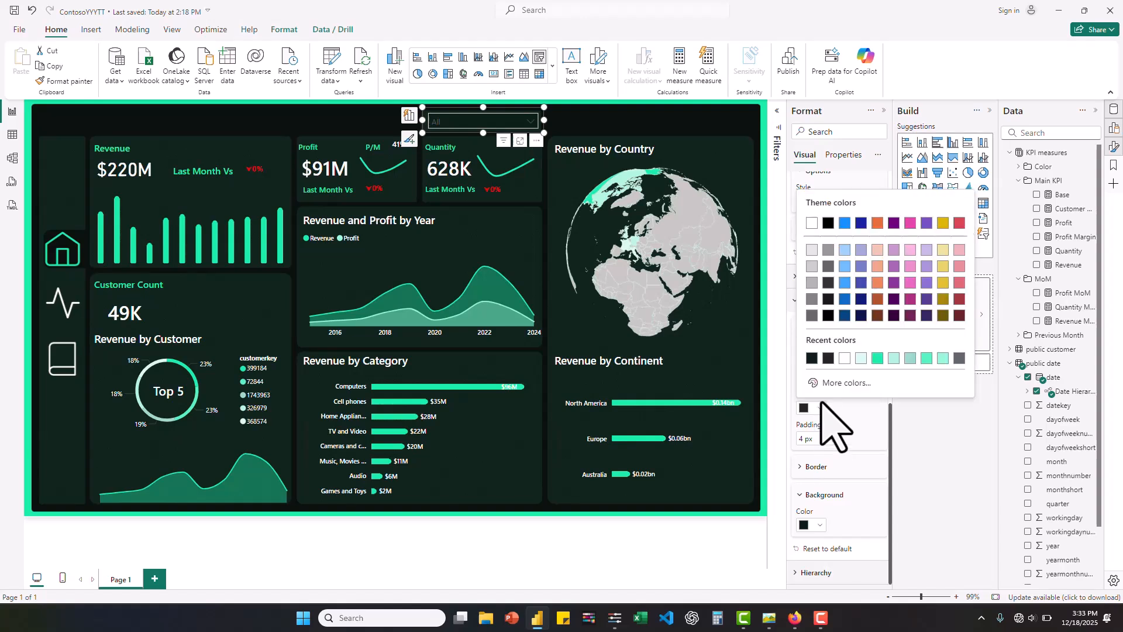
click(844, 358)
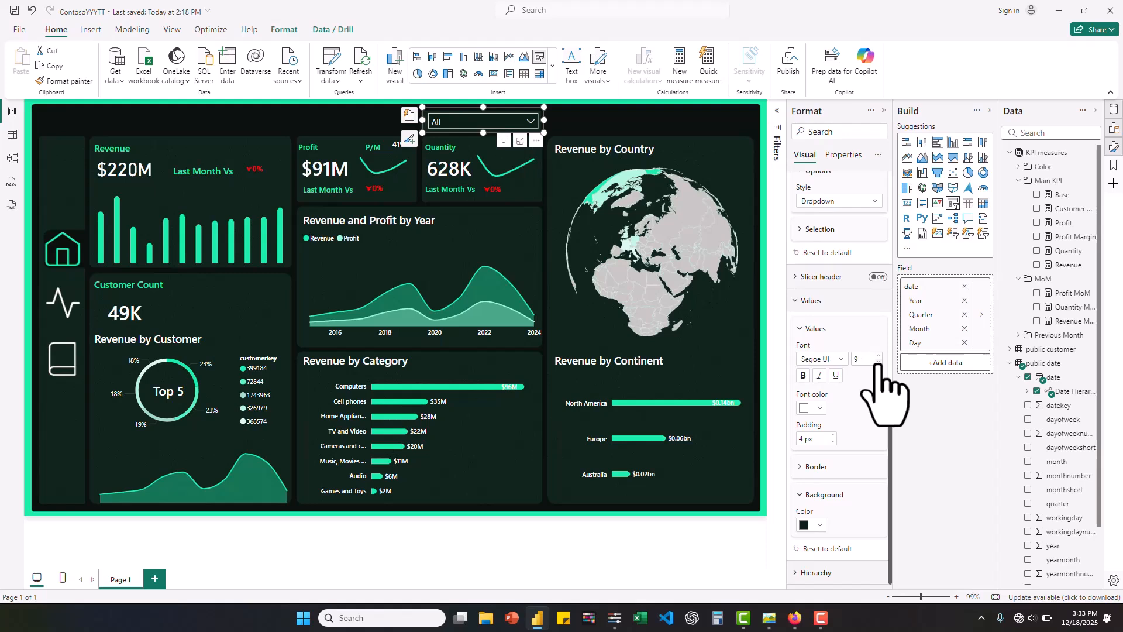
- Set the date slicer's values font to Segoe UI Semibold at size 8 and check its dropdown list
click(879, 363)
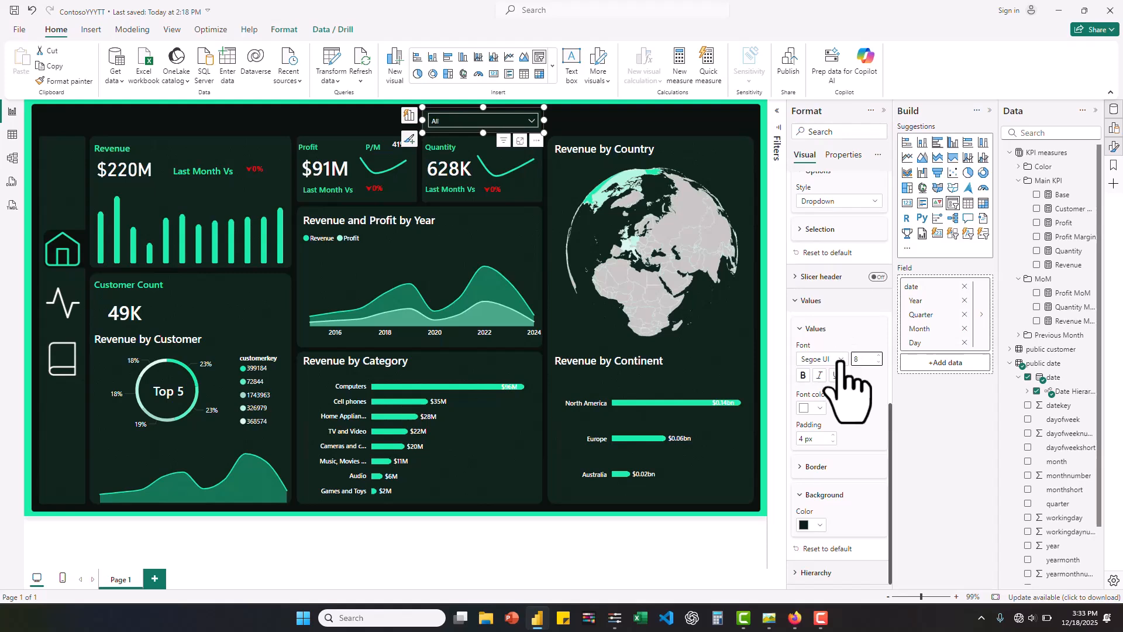
click(841, 359)
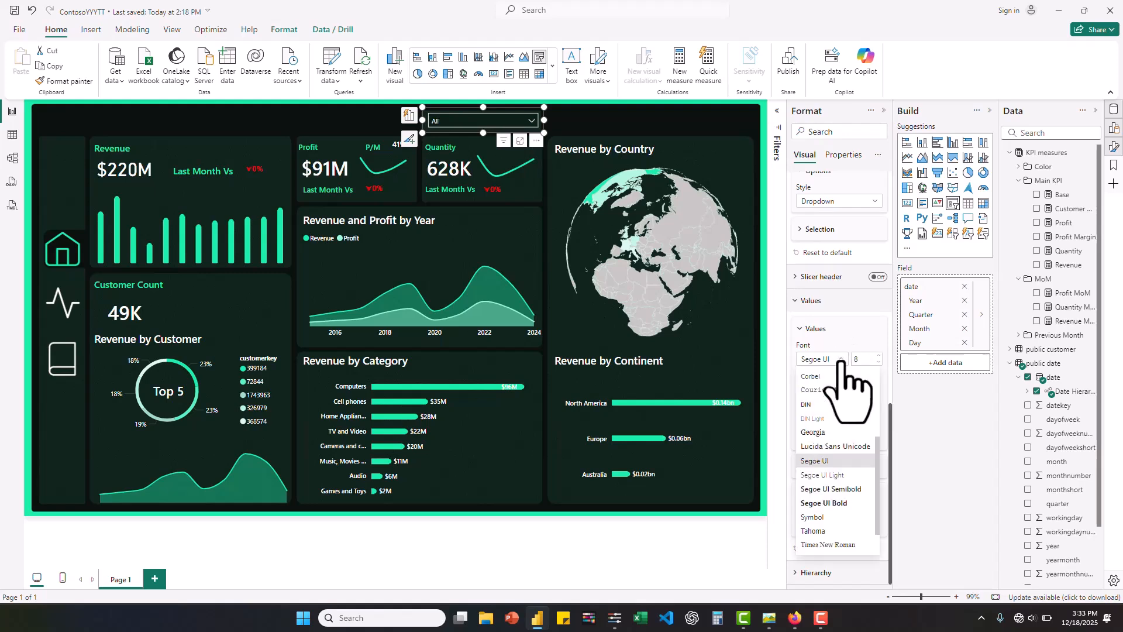
click(833, 491)
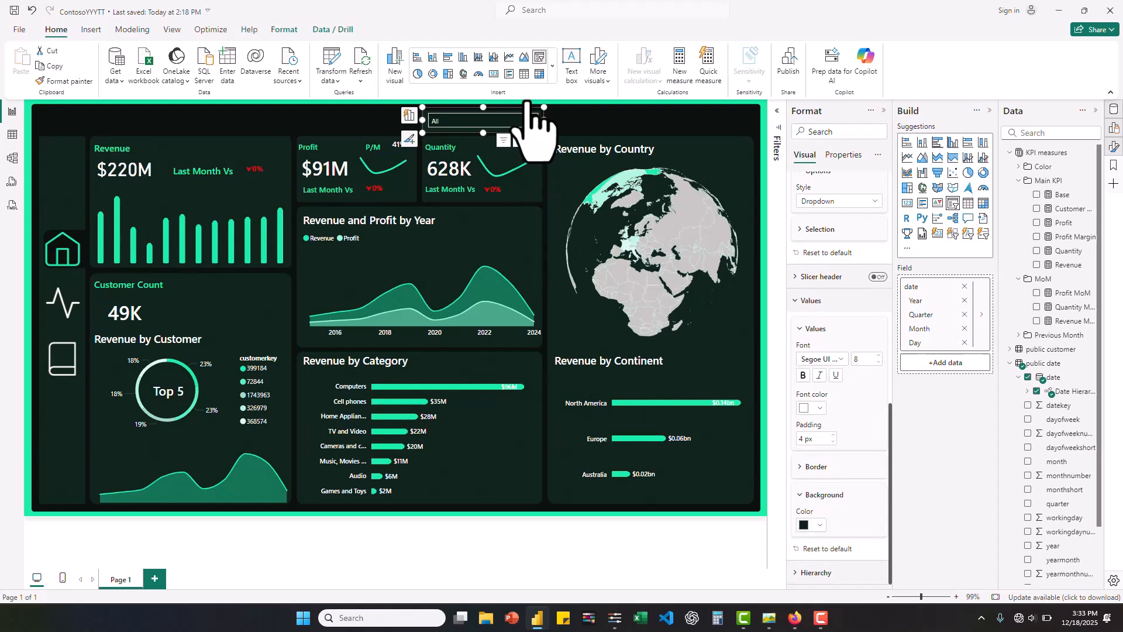
click(533, 121)
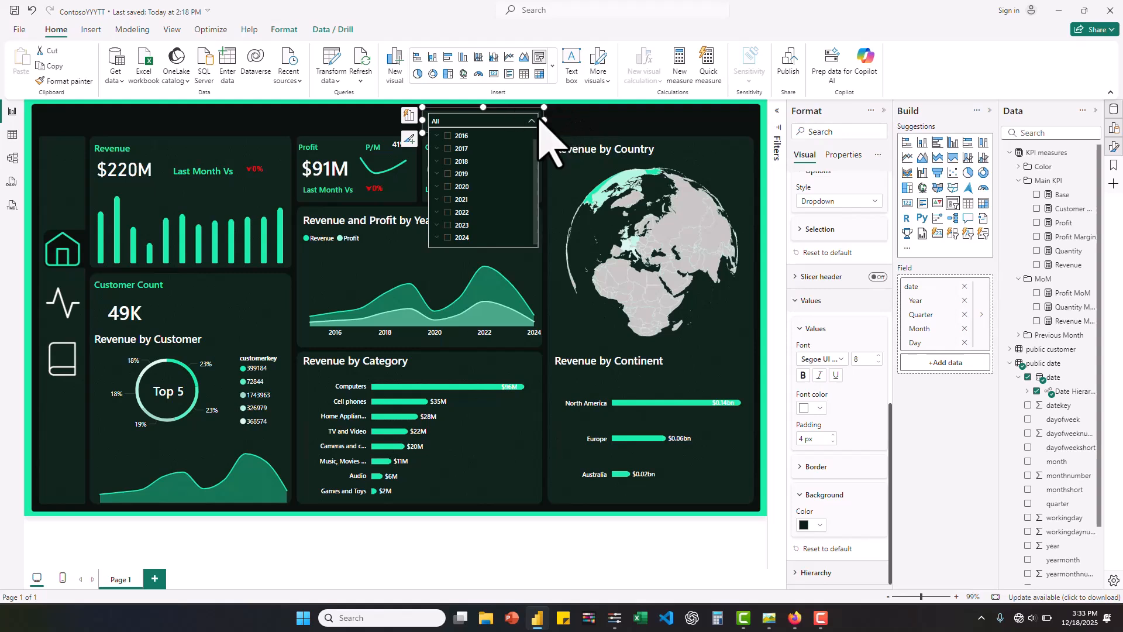
click(532, 121)
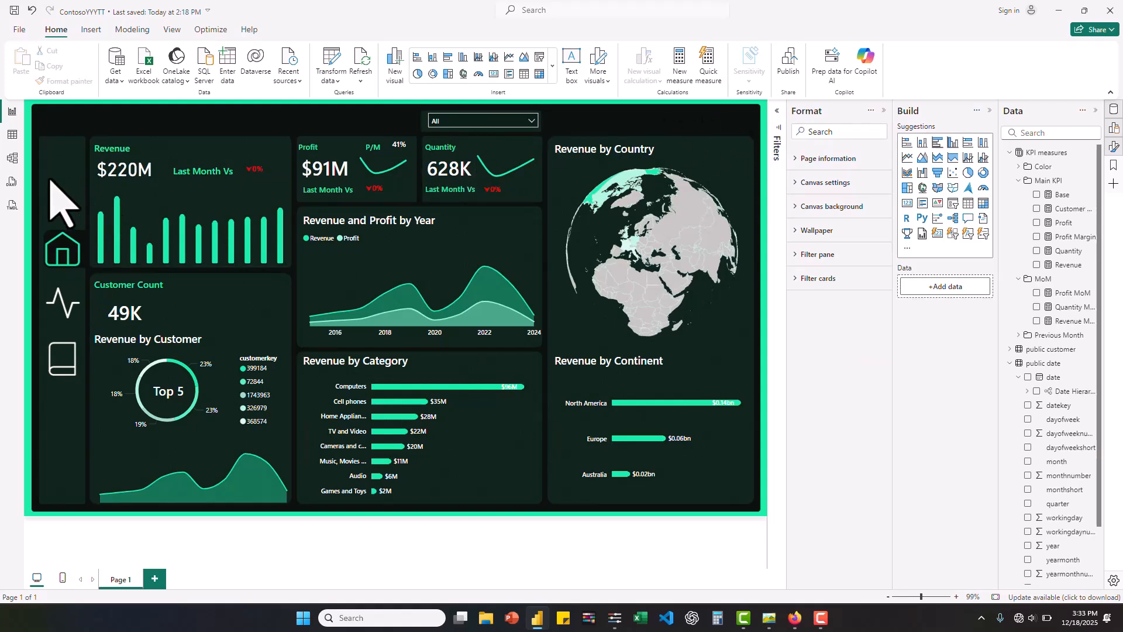
- Insert the portrait picture from the profile folder on the Desktop as an image on the report page
click(92, 30)
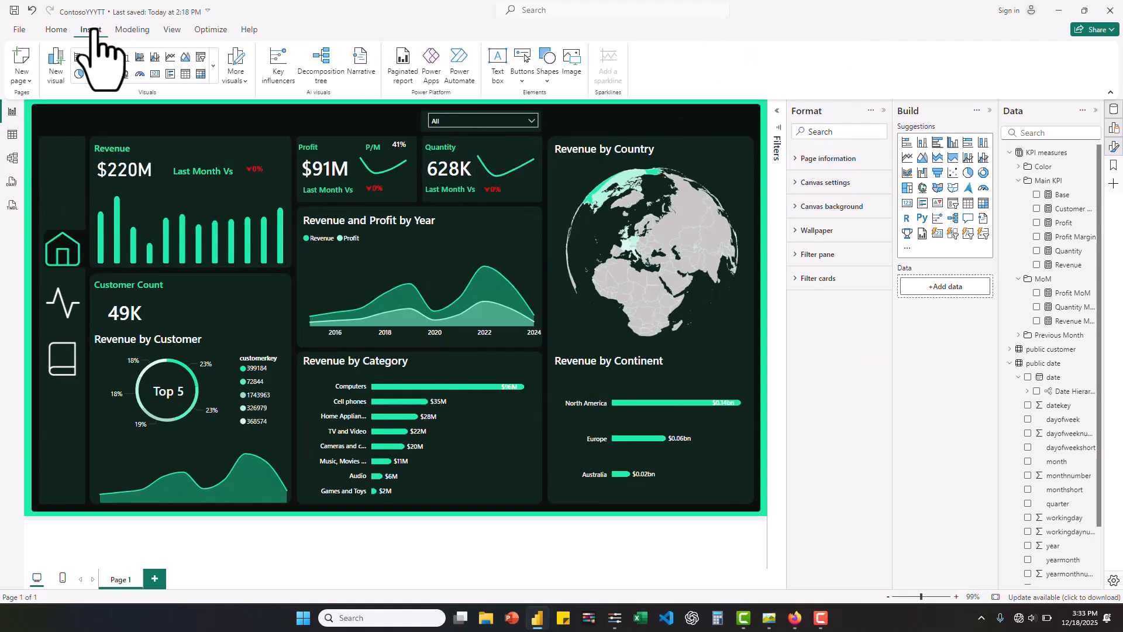
click(568, 75)
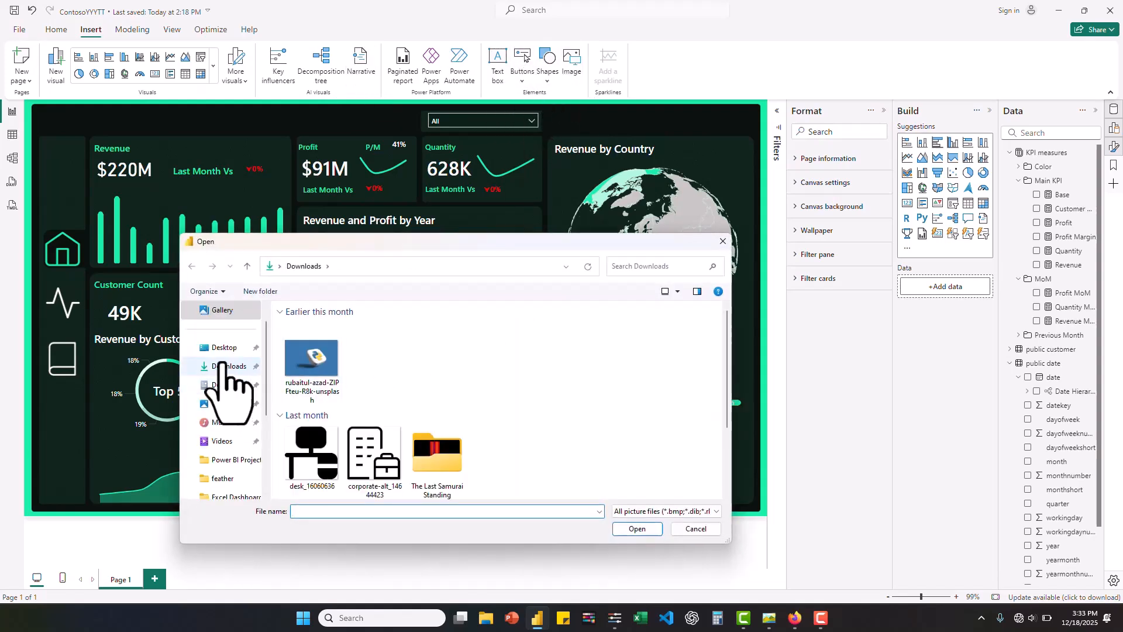
click(224, 348)
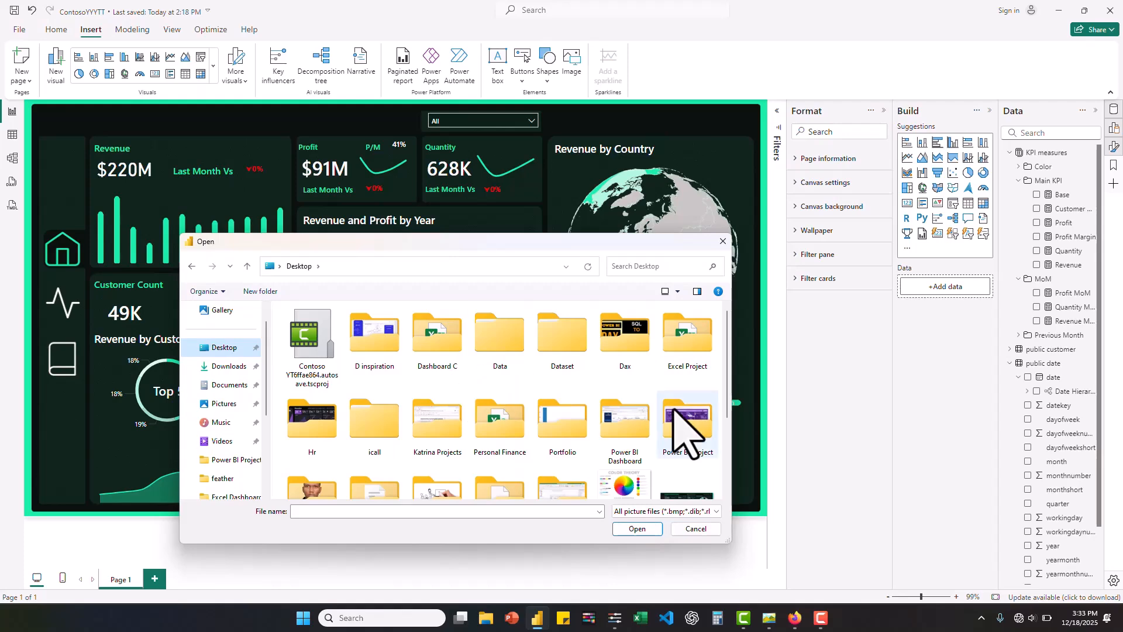
scroll(688, 433, down, 3)
click(334, 386)
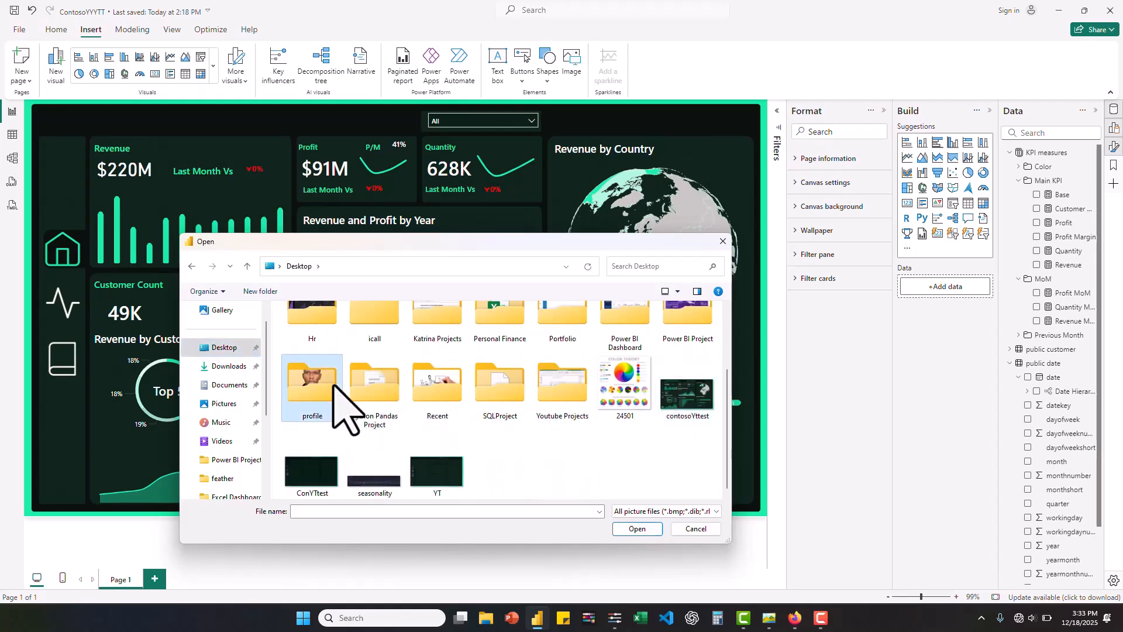
double_click(334, 385)
double_click(508, 334)
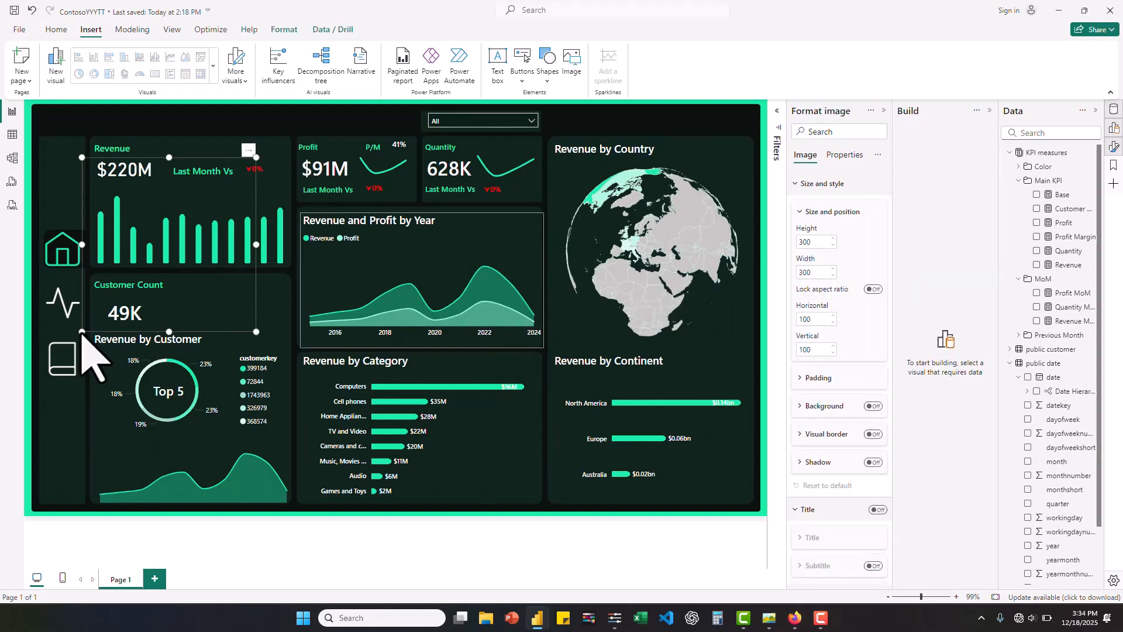
- Shrink the portrait image to about 43 wide by 44 high and place it at the right end of the dashboard header
drag(83, 333, 216, 224)
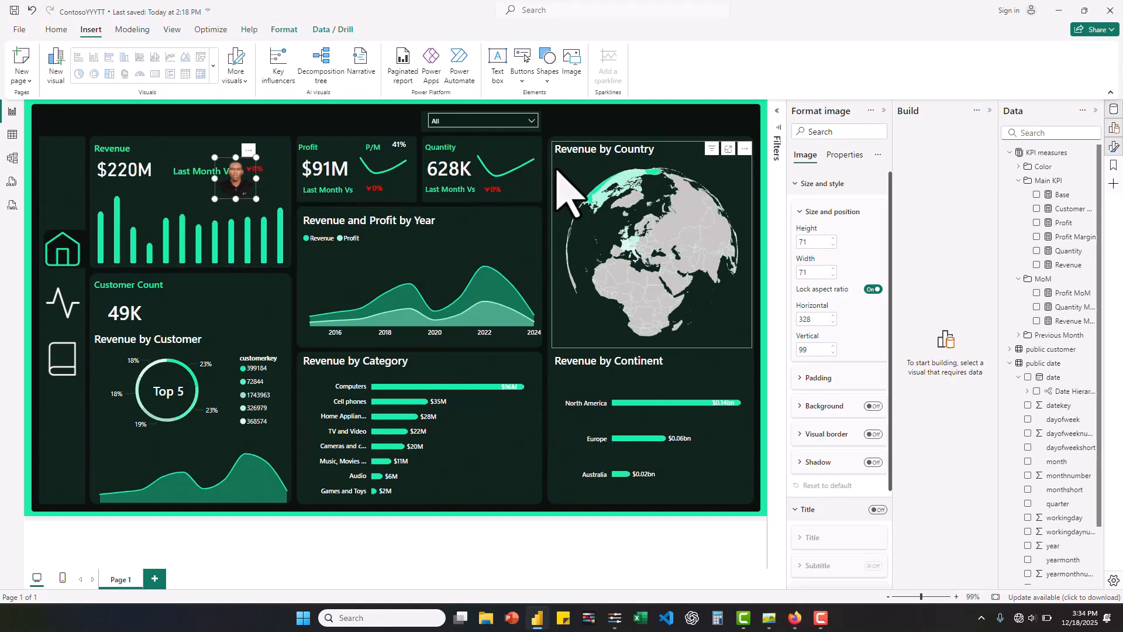
drag(243, 199, 728, 141)
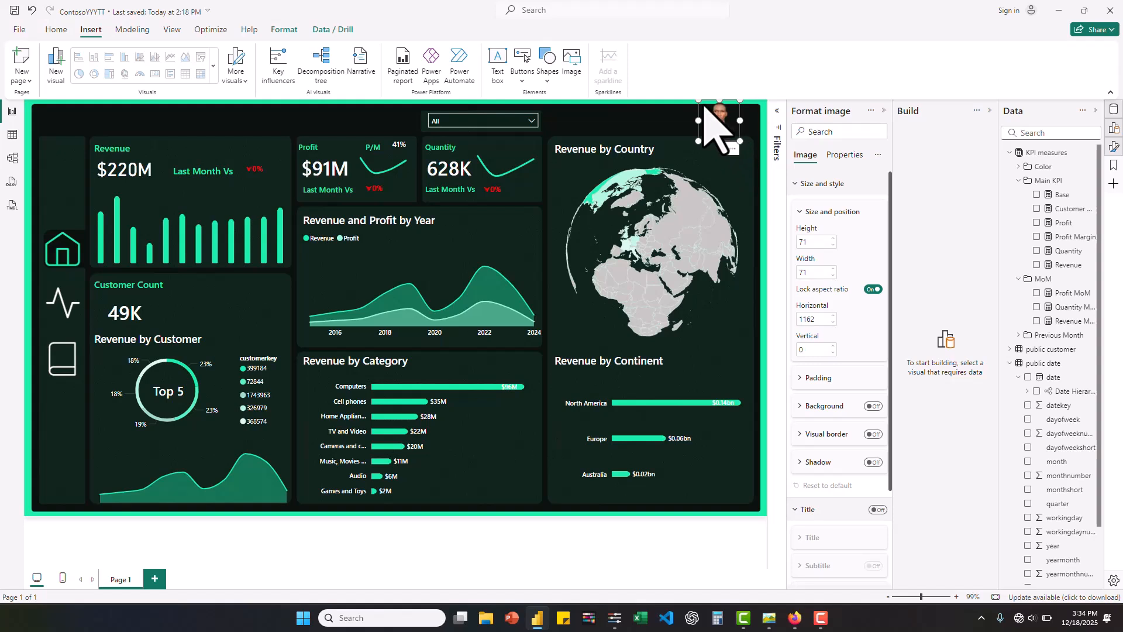
drag(700, 102, 707, 113)
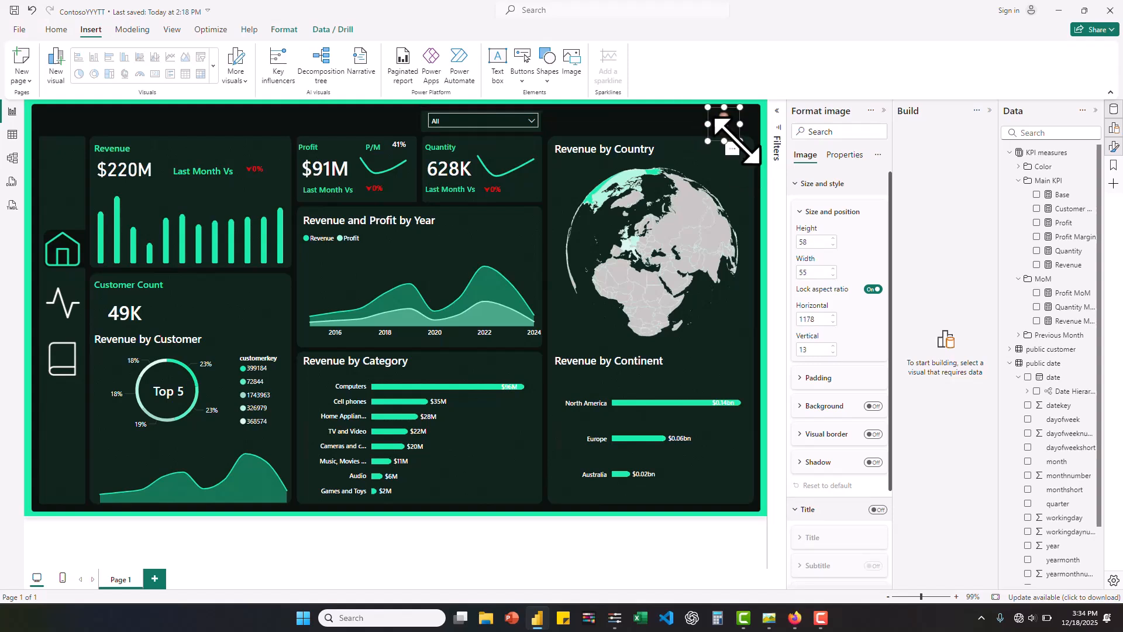
mouse_move(740, 140)
mouse_down()
mouse_move(730, 136)
mouse_move(745, 135)
mouse_up()
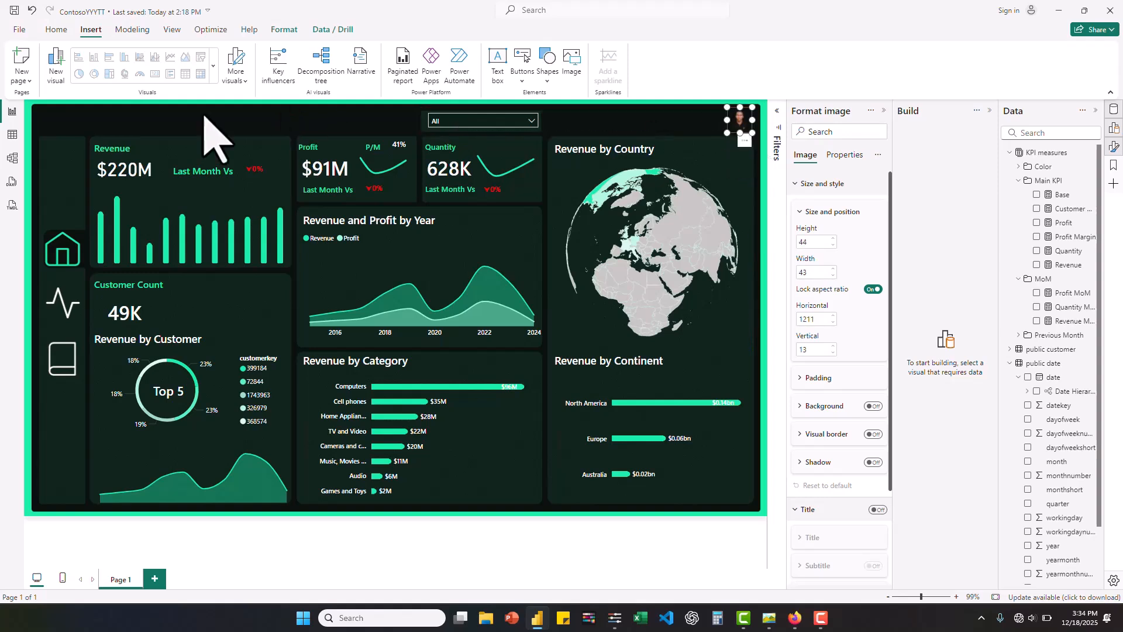
- Duplicate the Revenue title text box and place the copy in the header just left of the portrait image
click(124, 161)
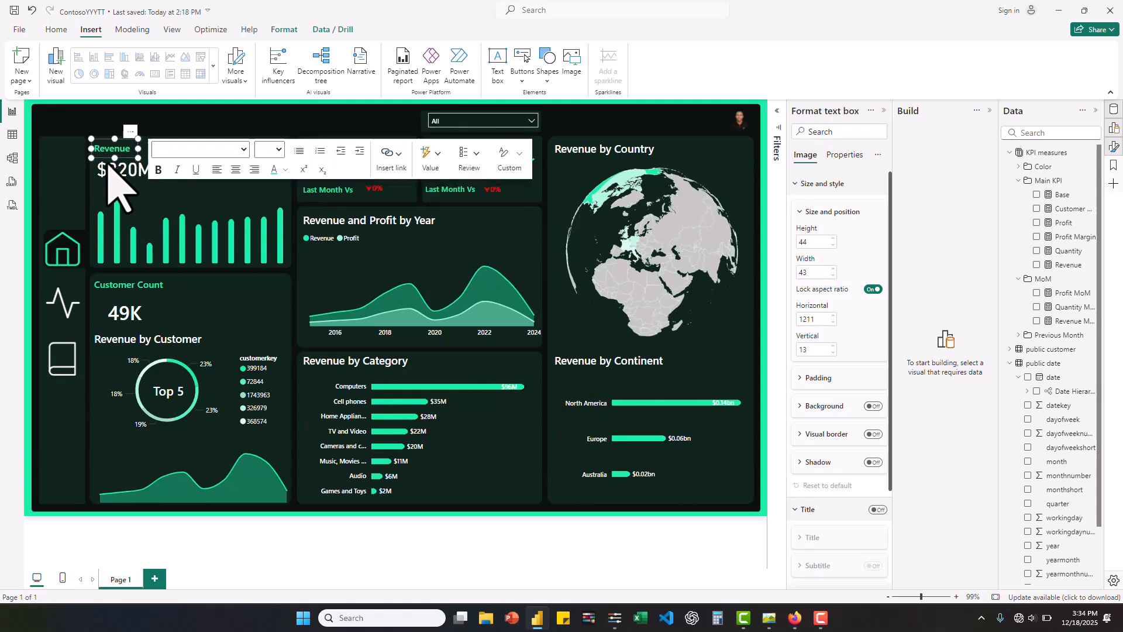
key(ctrl+v)
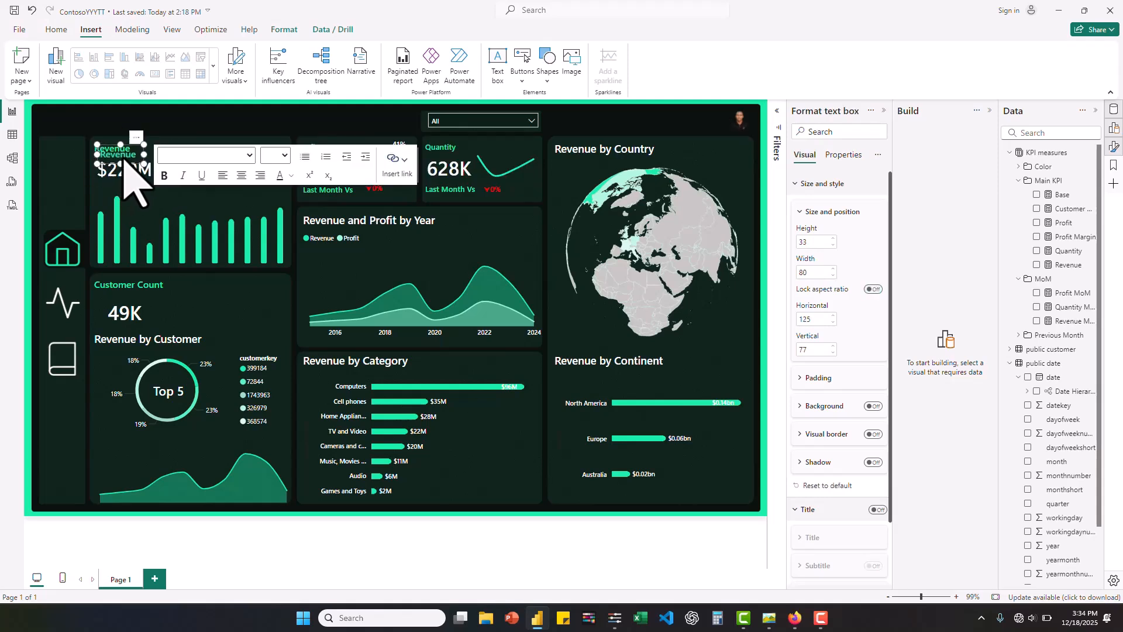
drag(130, 166, 489, 118)
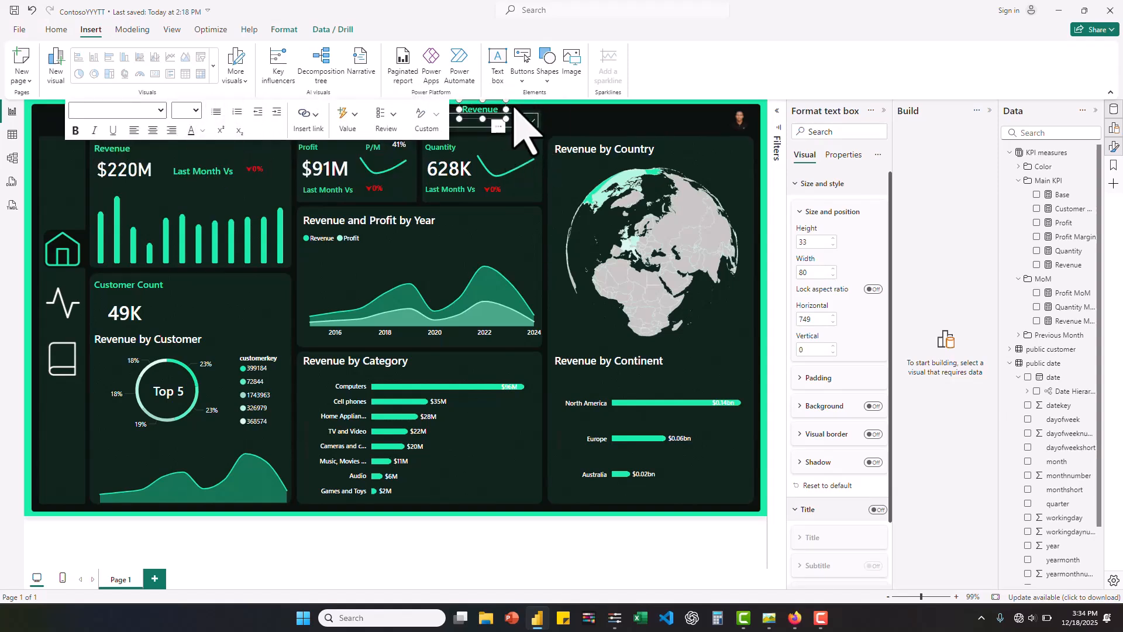
drag(507, 109, 715, 121)
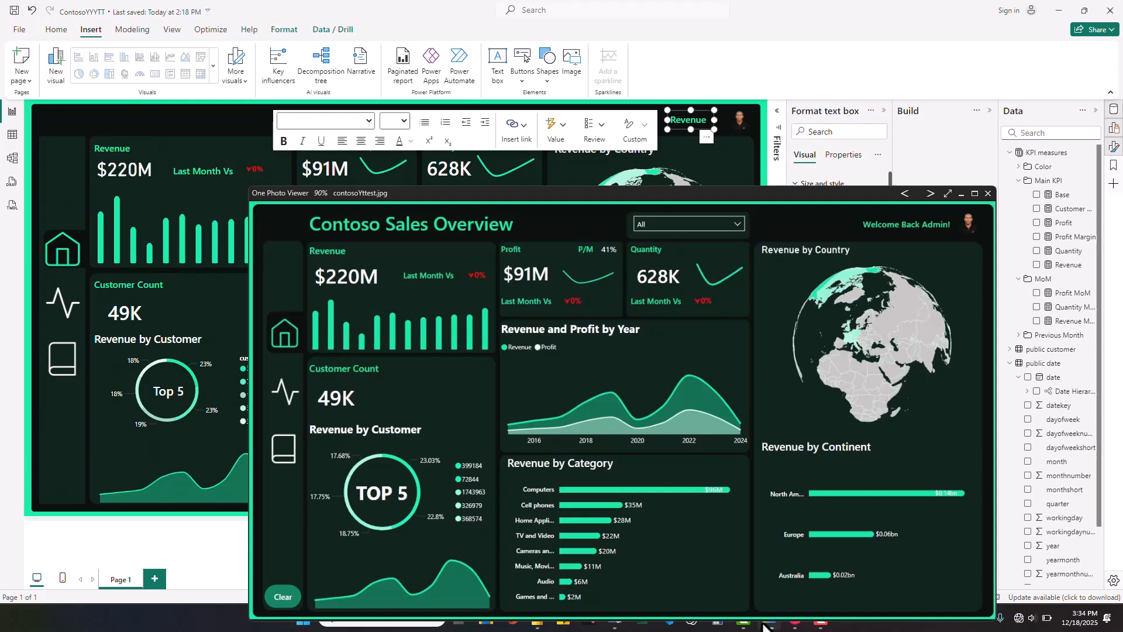
- Replace the copied header label's text with "Welcome Back Admin" and widen its text box to about 172
click(767, 623)
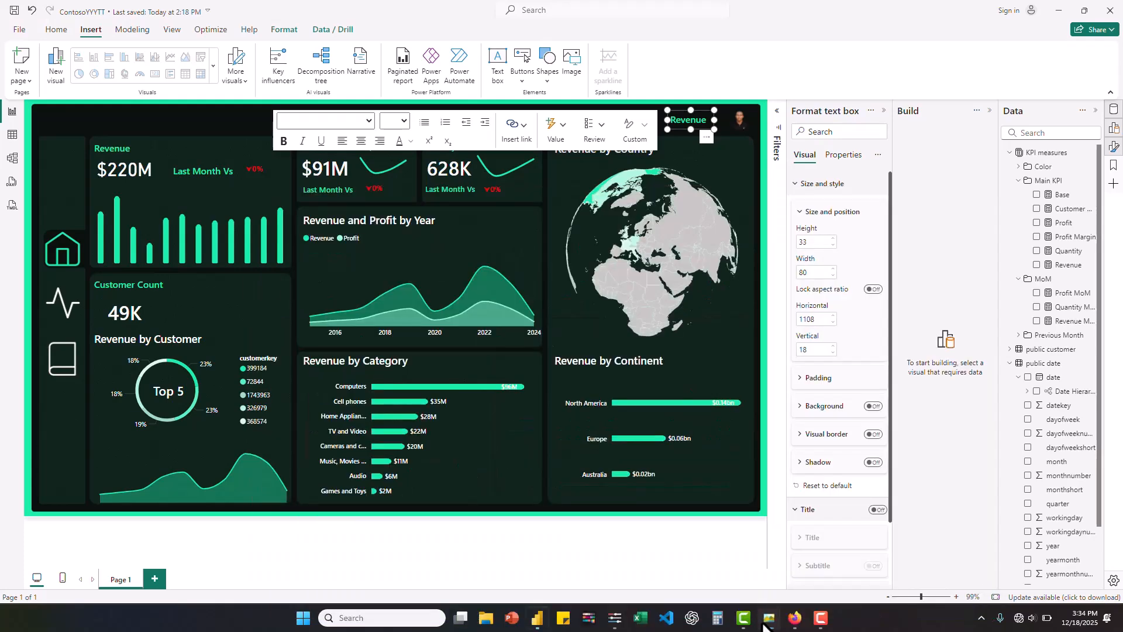
double_click(706, 121)
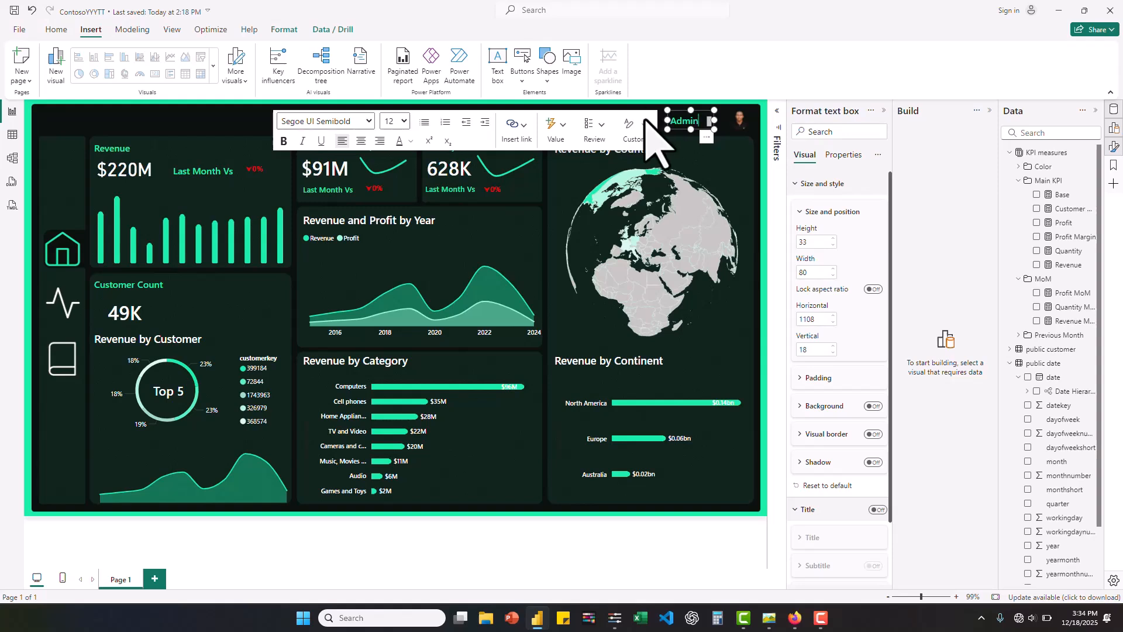
drag(633, 119, 660, 153)
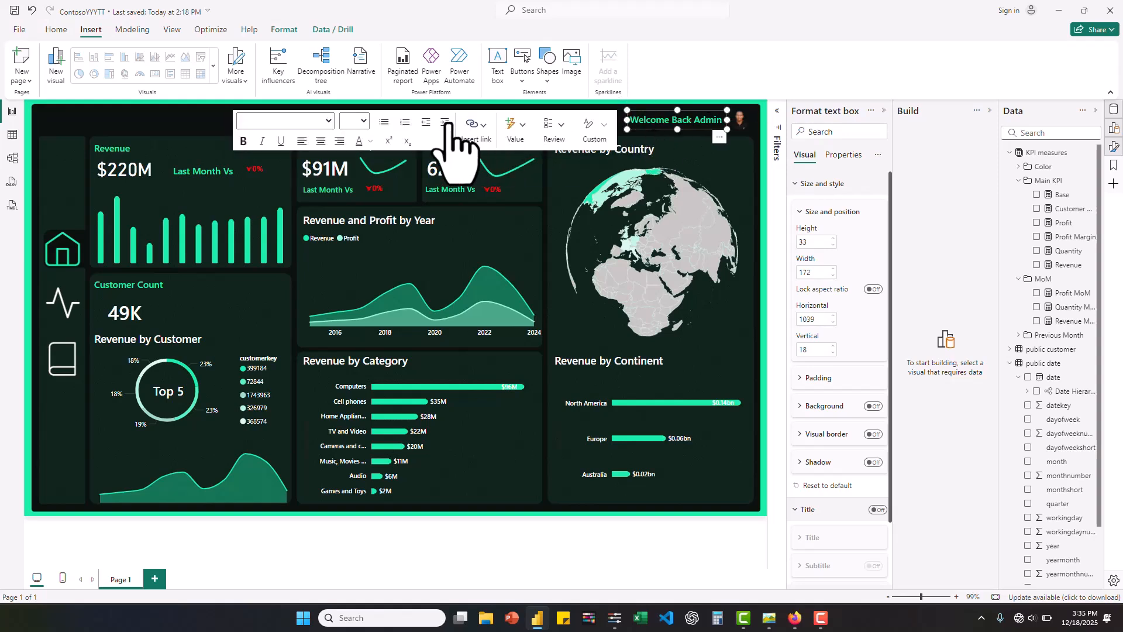
click(191, 126)
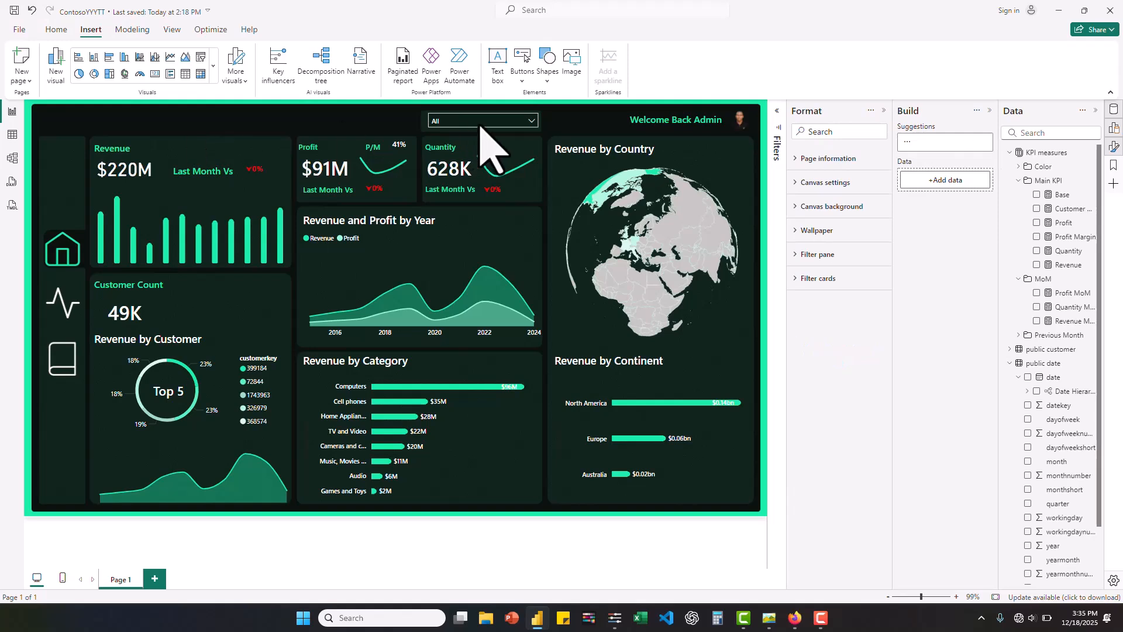
- Duplicate the "Welcome Back Admin" text box and place the copy in the header above the Revenue card
click(672, 132)
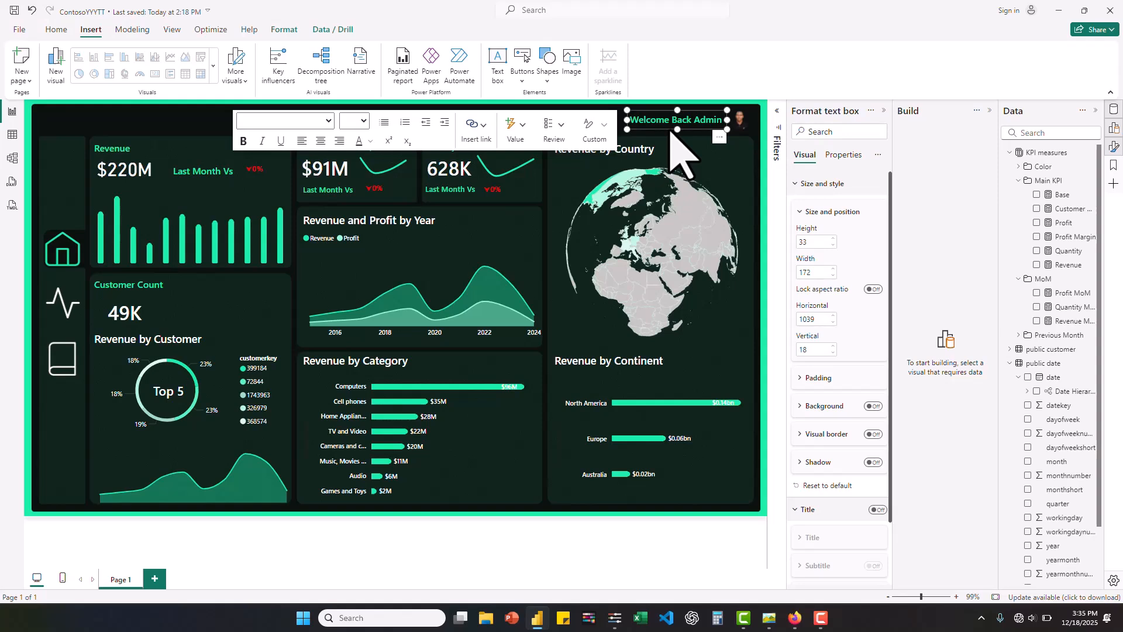
key(ctrl+v)
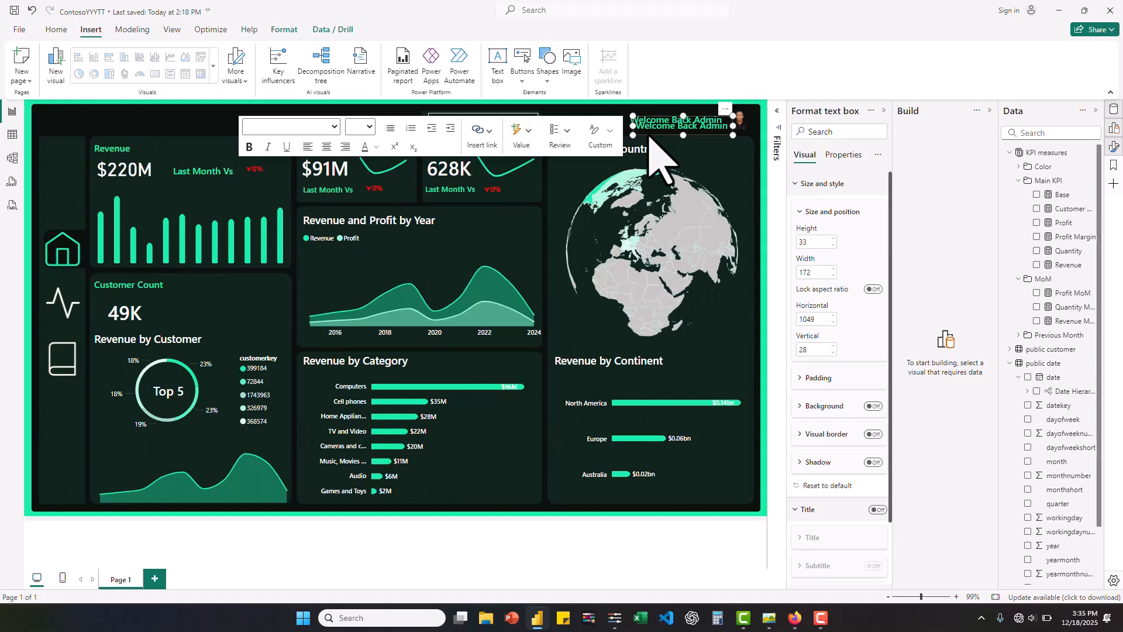
drag(651, 137, 106, 130)
- Consult the reference design contosoYttest.jpg, replace the copied label's text with "Contoso Sales Overview", and widen its box to about 244
mouse_move(761, 617)
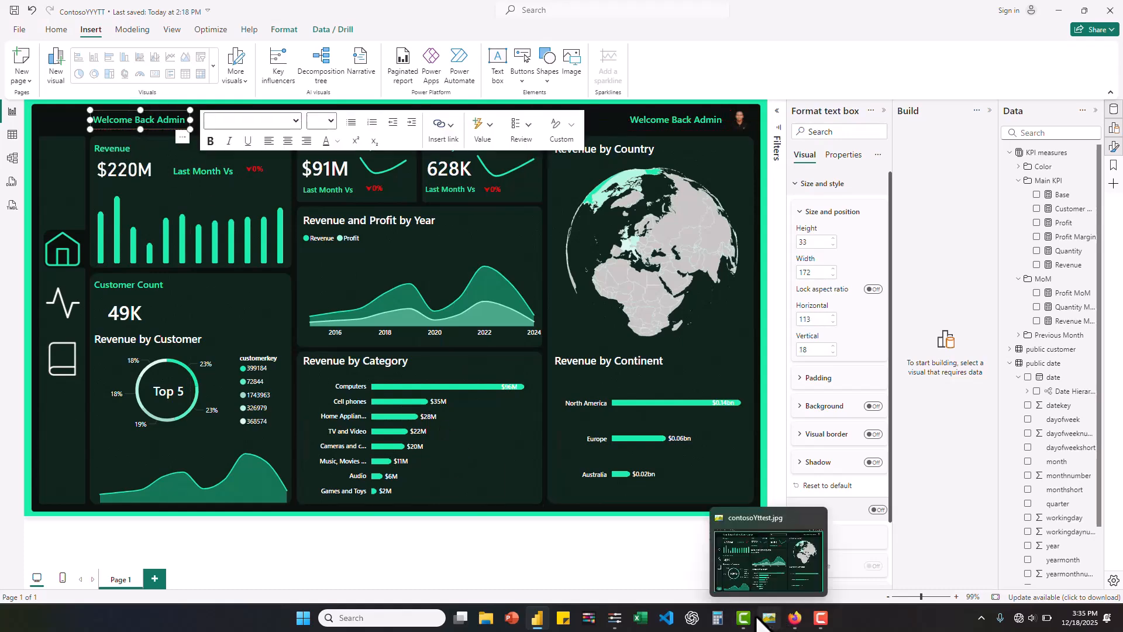
click(765, 568)
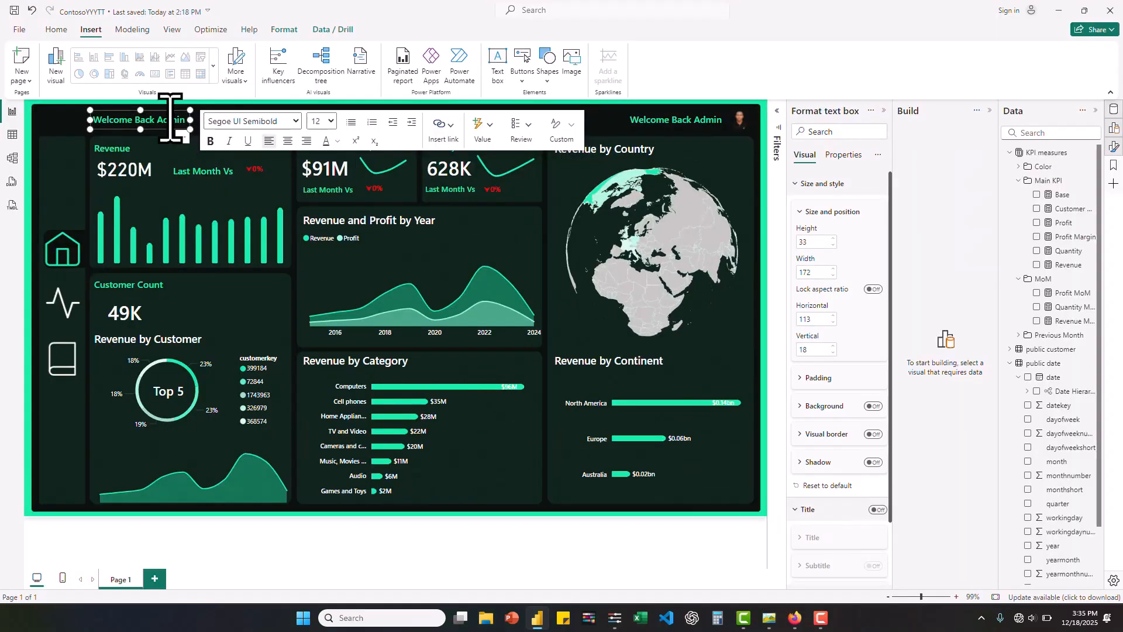
key(ctrl+a)
text(C)
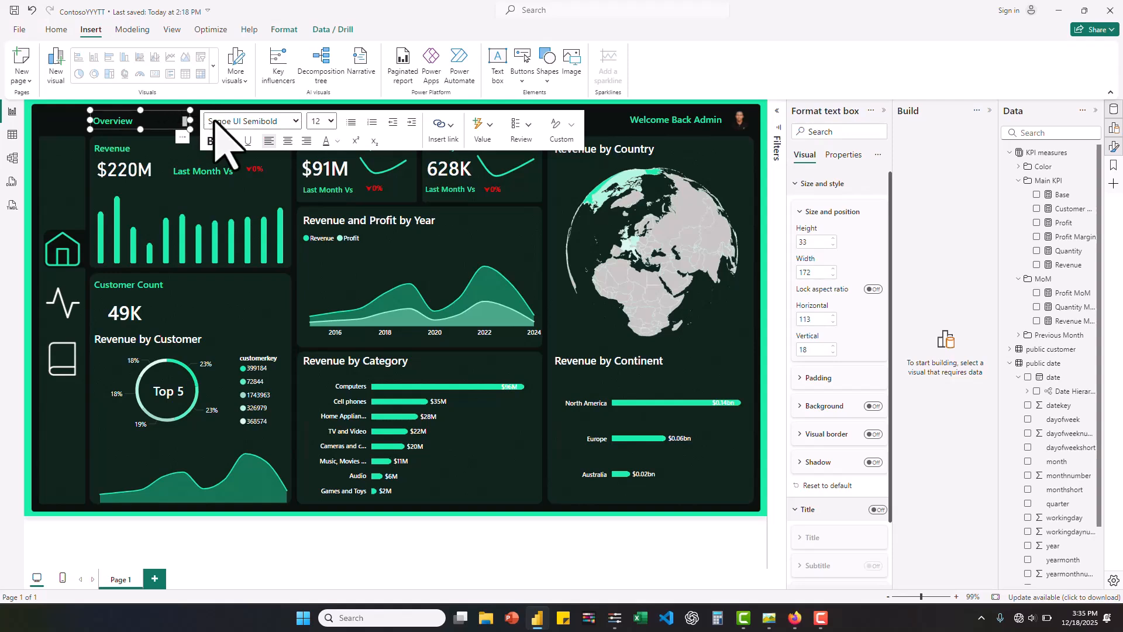
drag(190, 120, 233, 121)
- Set the "Contoso Sales Overview" title's font size to 16 and widen its text box to about 268
key(ctrl+a)
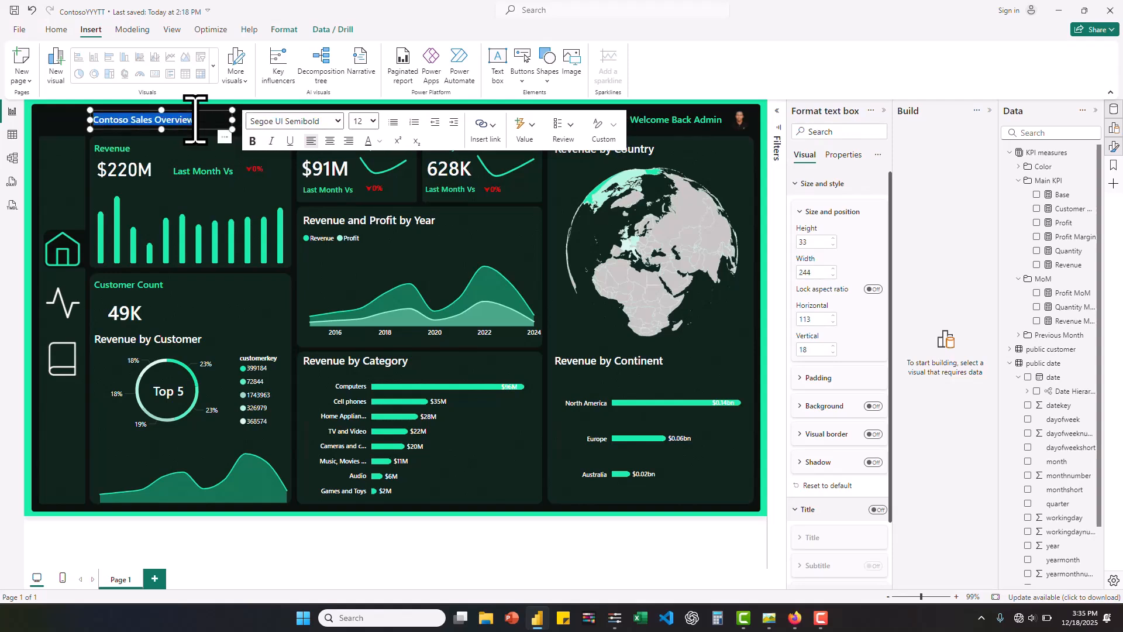
click(370, 121)
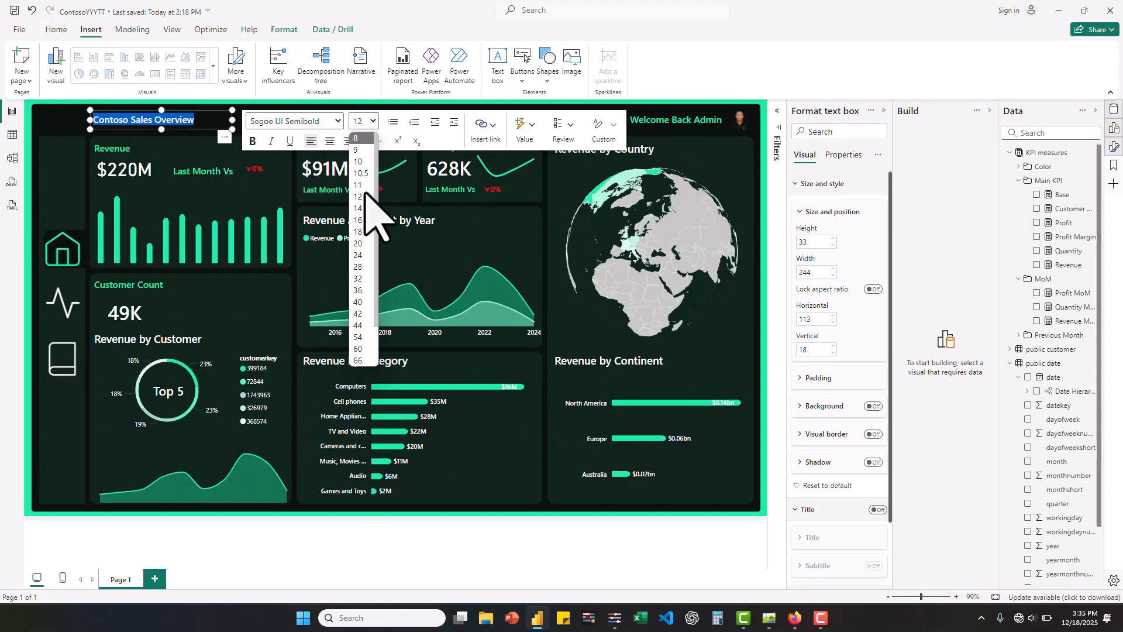
click(365, 220)
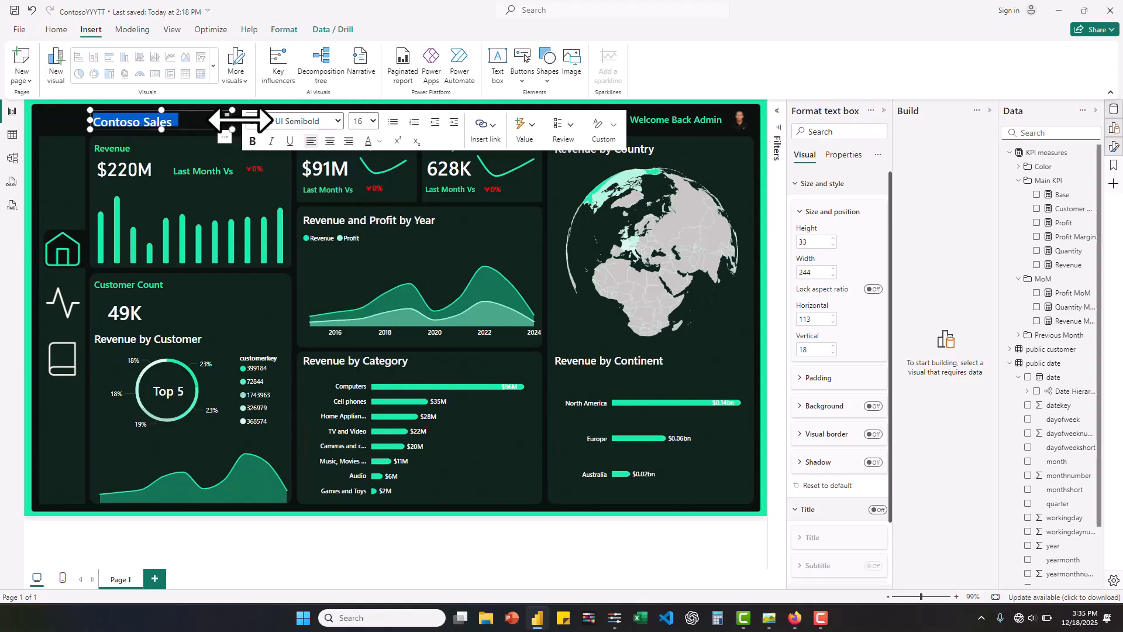
mouse_move(232, 119)
mouse_down()
mouse_move(263, 127)
mouse_move(244, 123)
mouse_up()
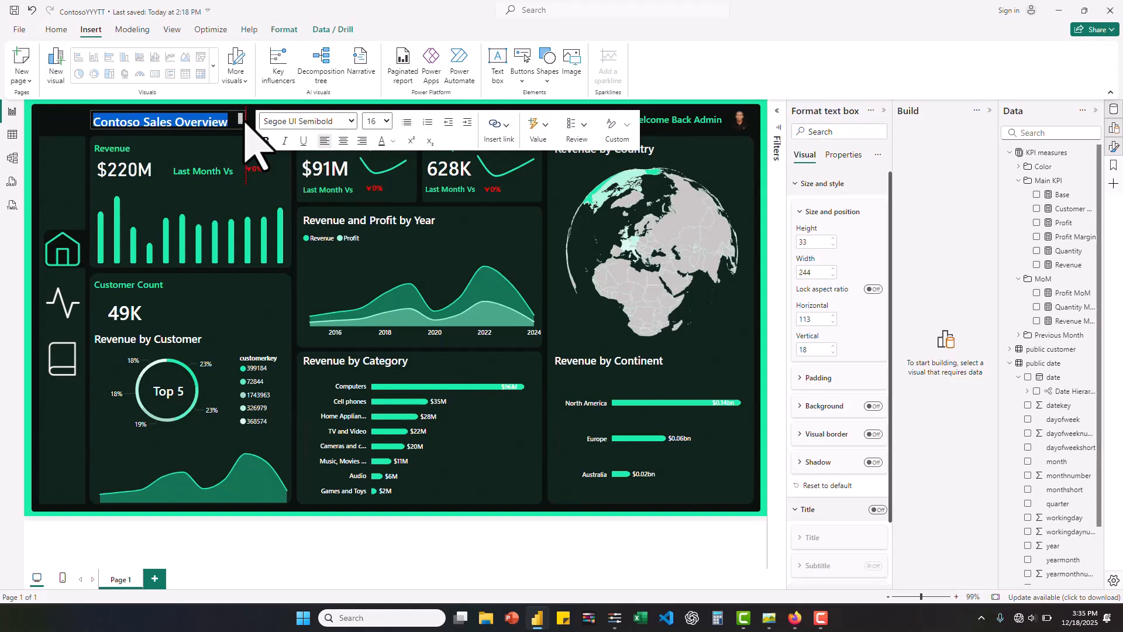
click(69, 116)
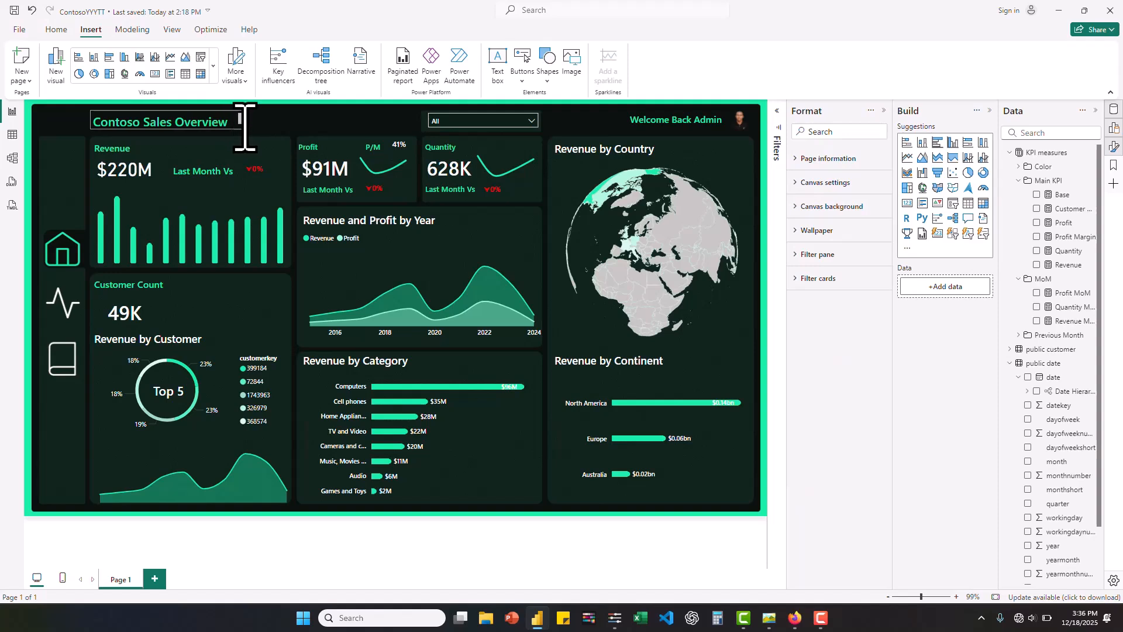
- Narrow the "Contoso Sales Overview" text box to a width of about 253
click(212, 129)
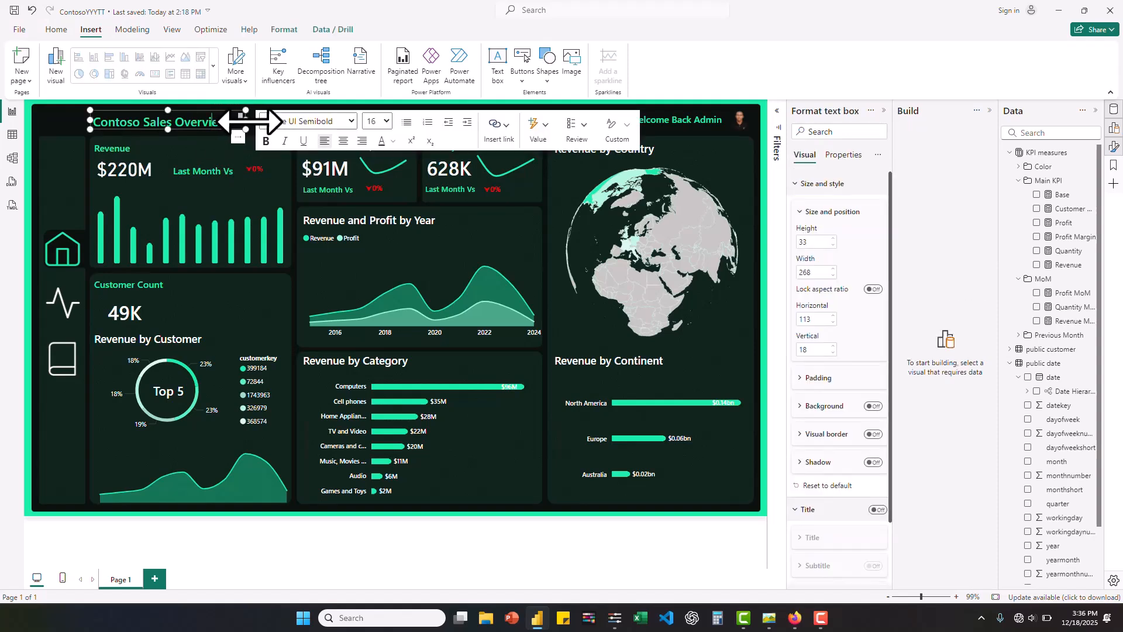
mouse_move(246, 120)
mouse_down()
mouse_move(257, 123)
mouse_move(238, 122)
mouse_up()
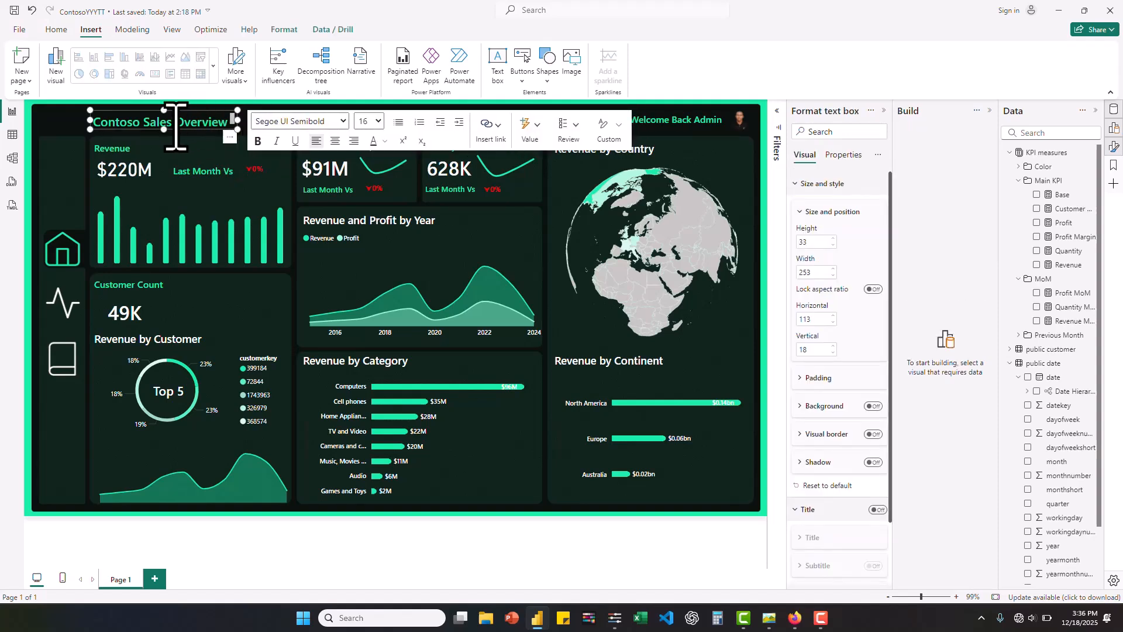
click(164, 130)
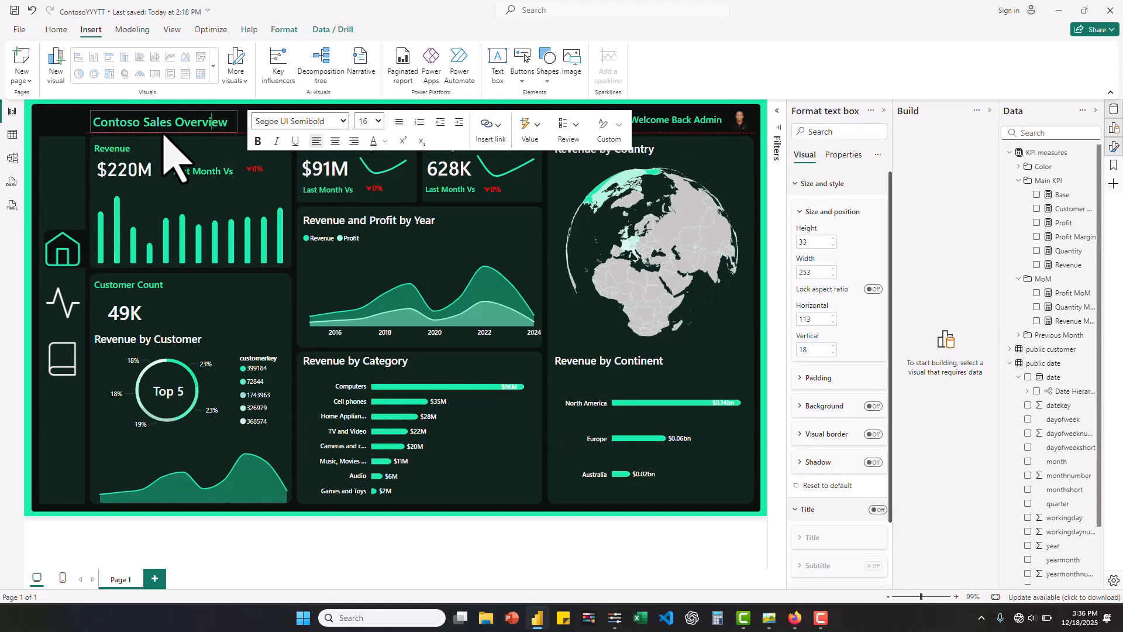
- Increase the "Contoso Sales Overview" text box height to about 39 and set the title's font size to 18
drag(165, 133, 164, 133)
triple_click(227, 123)
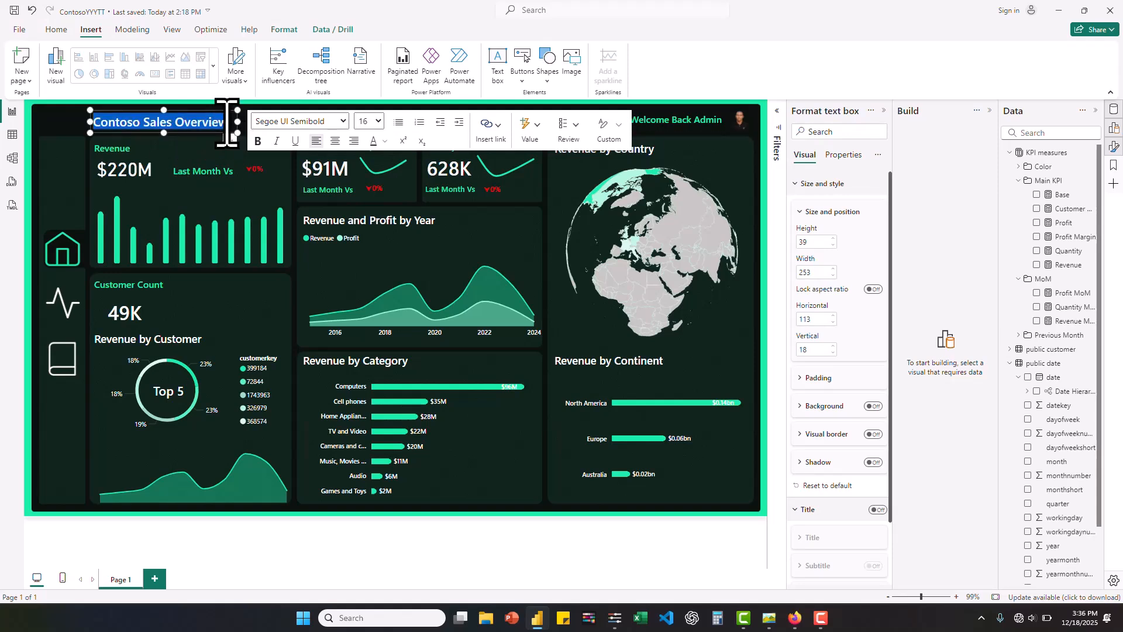
click(378, 121)
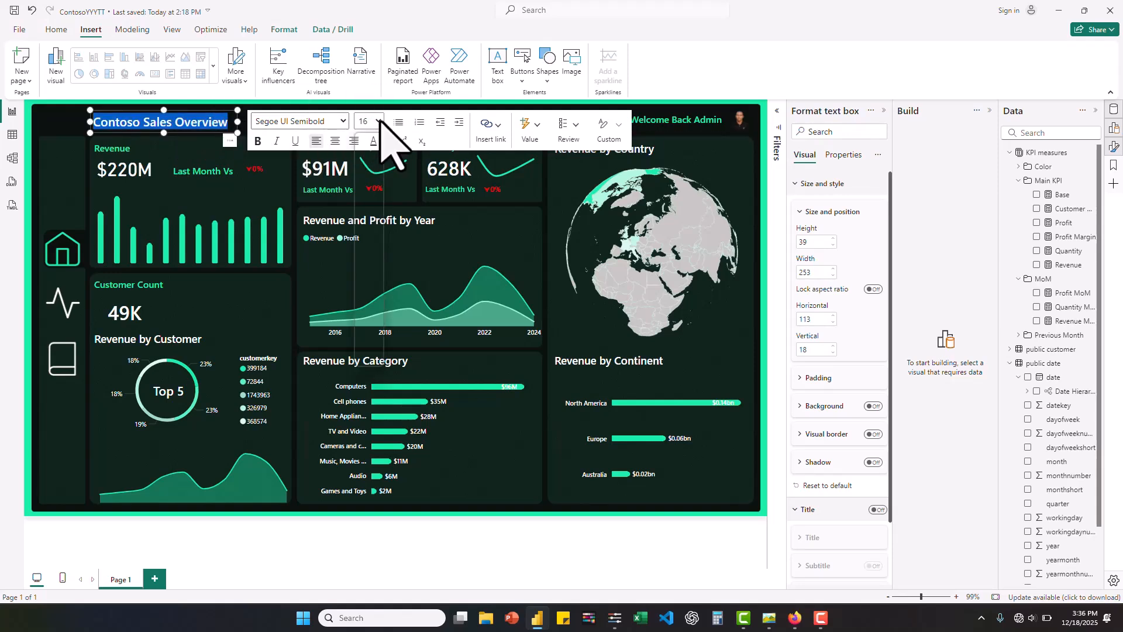
click(363, 232)
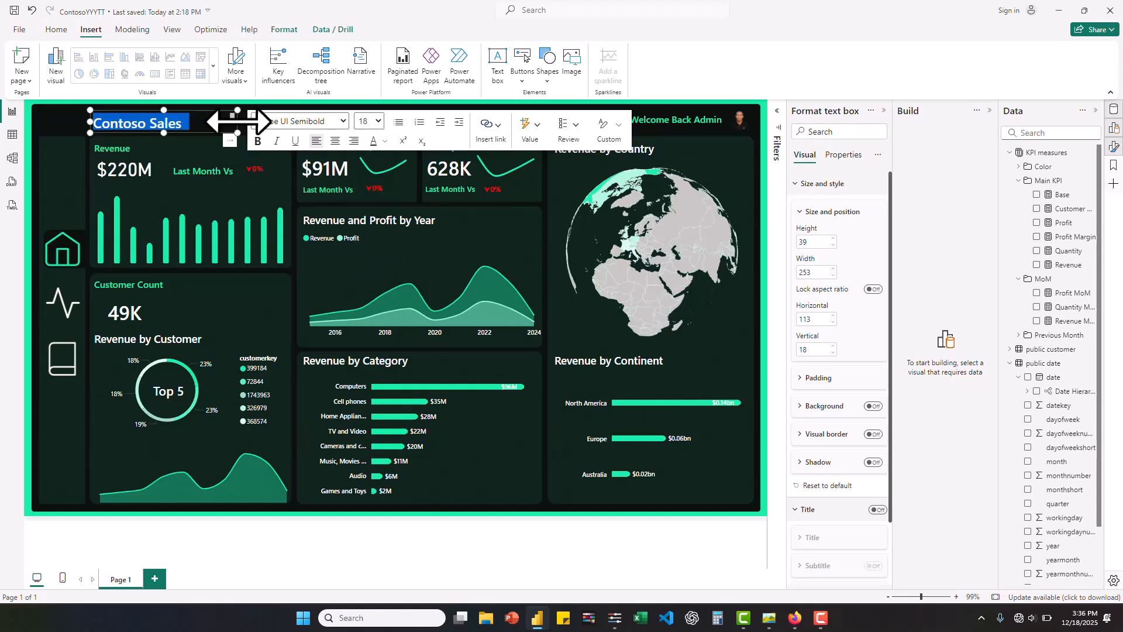
- Enlarge the "Contoso Sales Overview" text box to about 311 wide and 46 high
drag(238, 120, 273, 124)
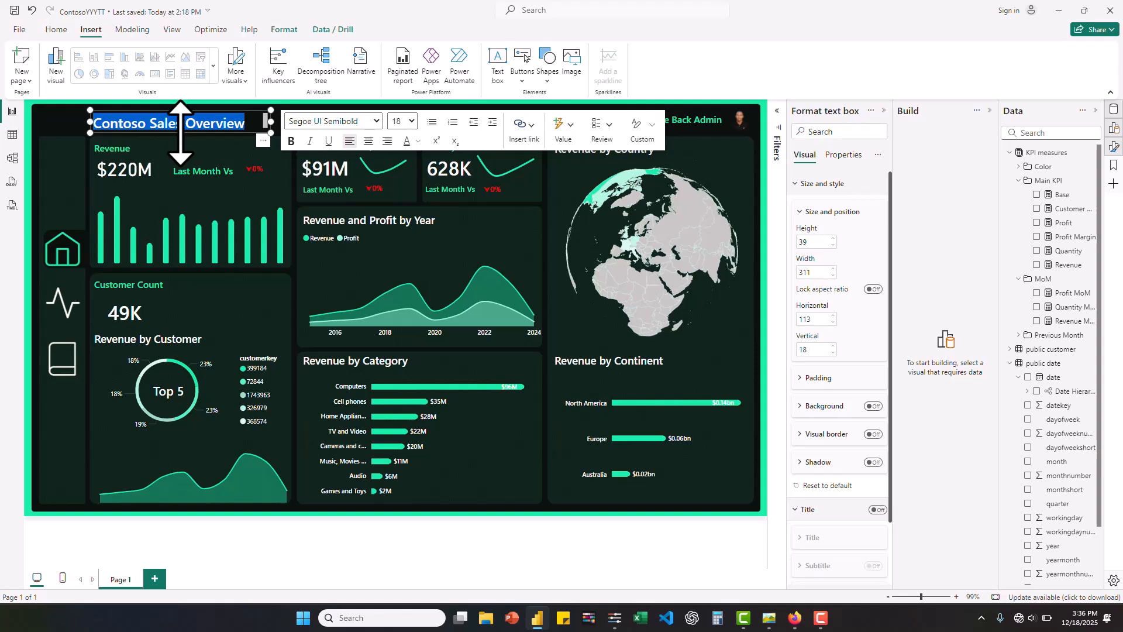
drag(180, 133, 179, 138)
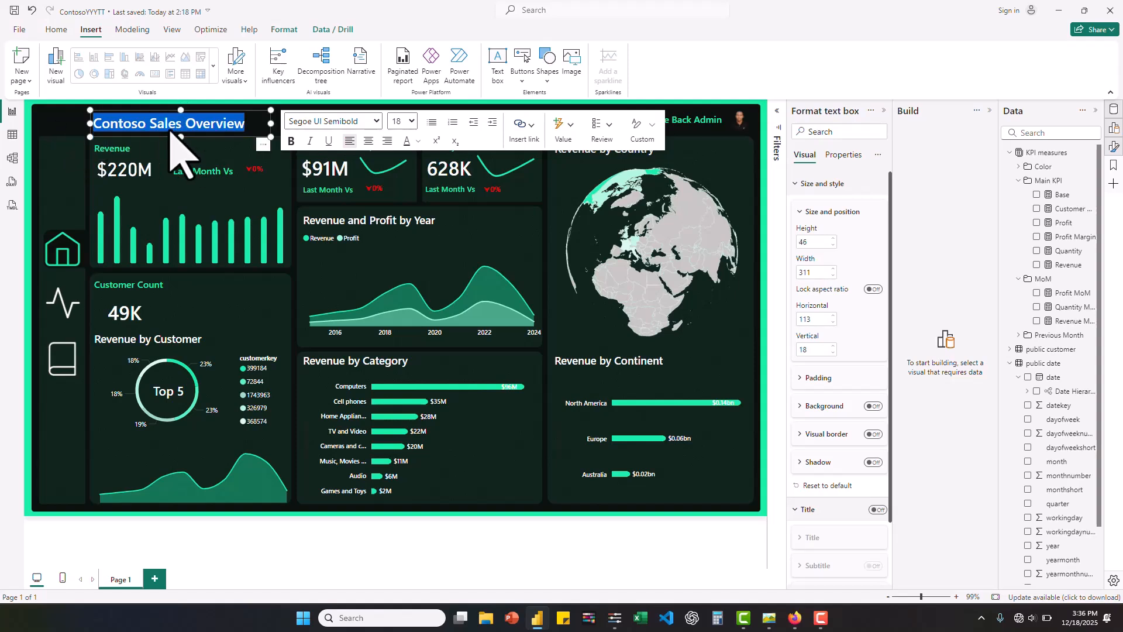
key(Escape)
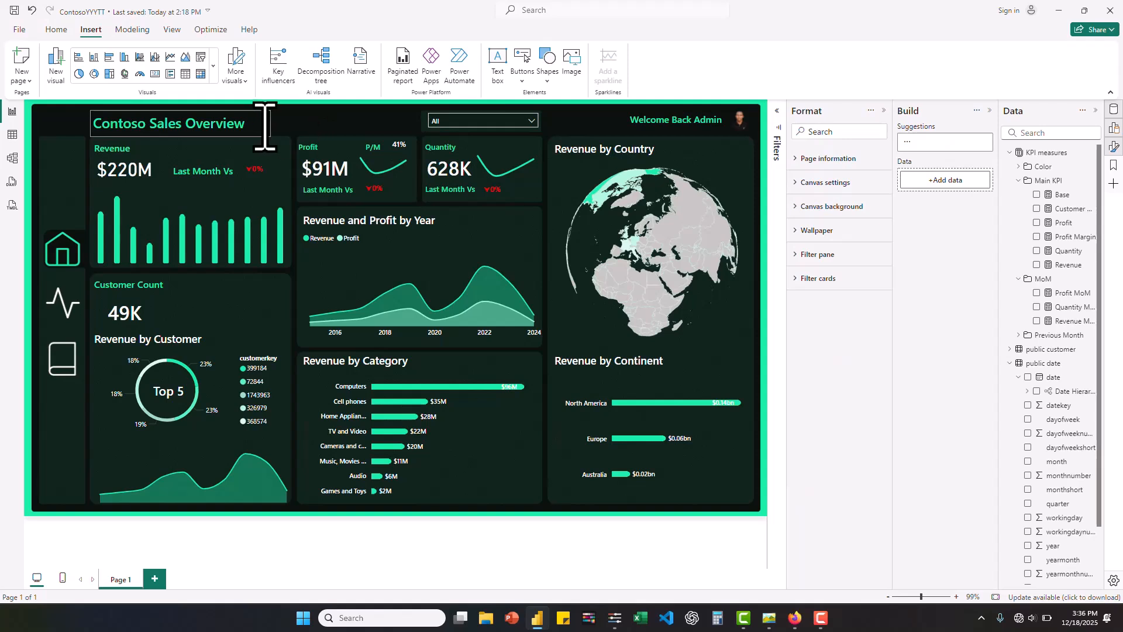
click(265, 127)
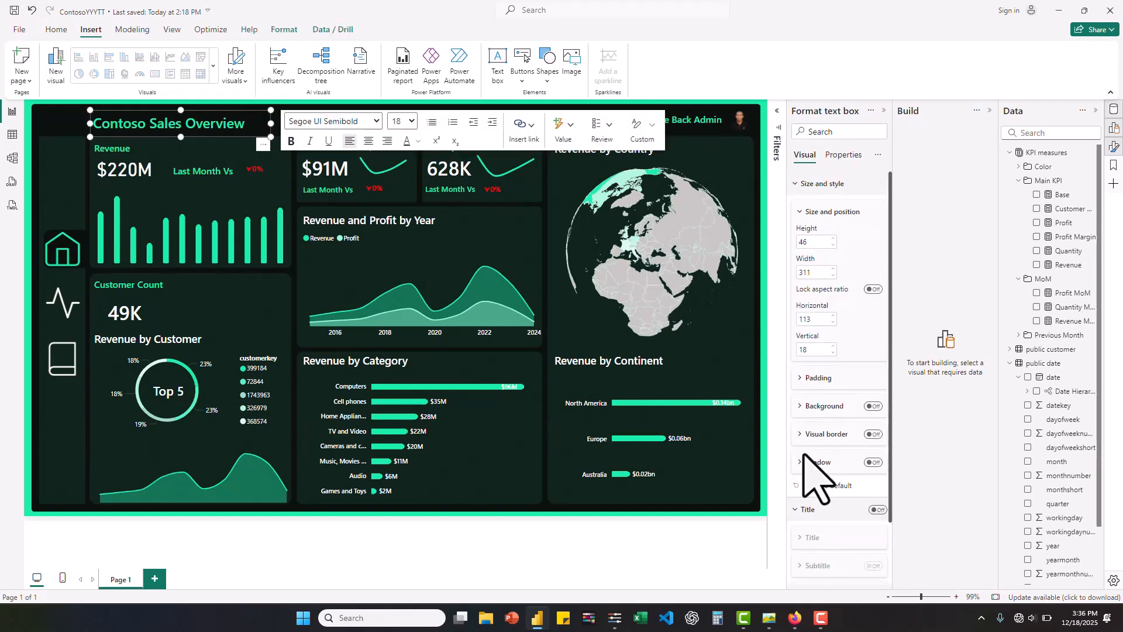
click(80, 125)
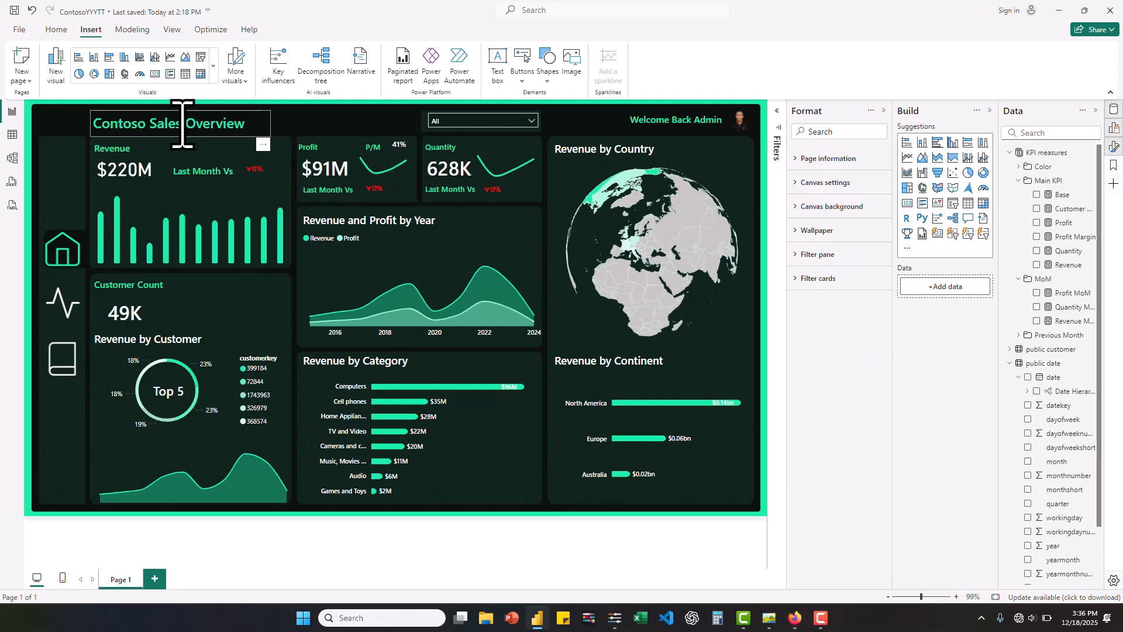
- Consult the reference design contosoYttest.jpg and add a bookmark of the current dashboard page
click(771, 626)
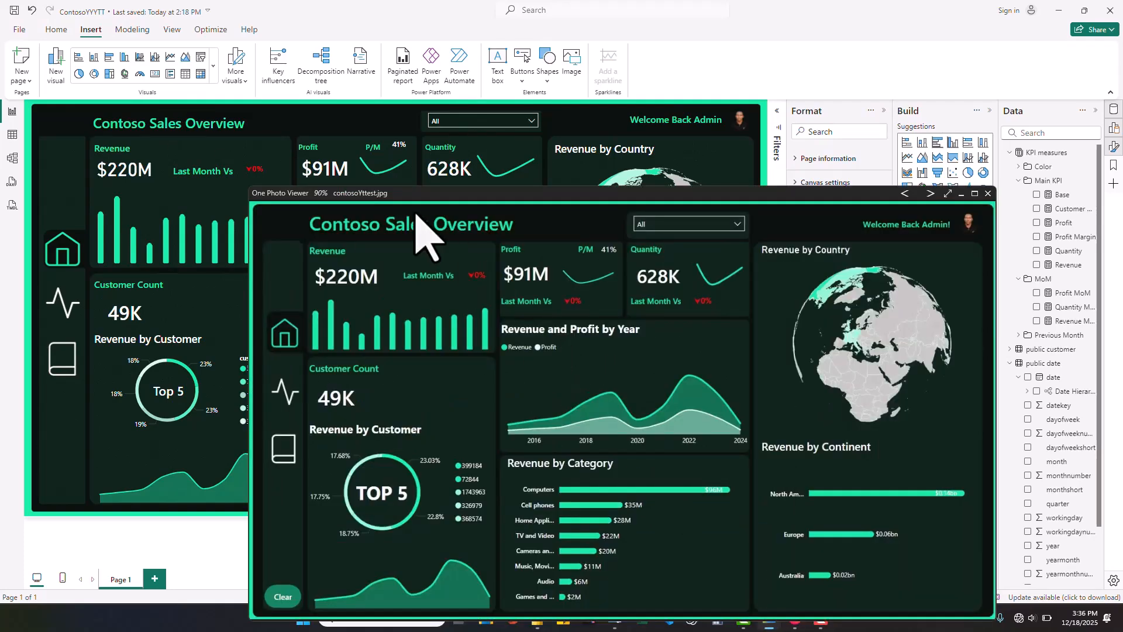
drag(415, 198, 490, 108)
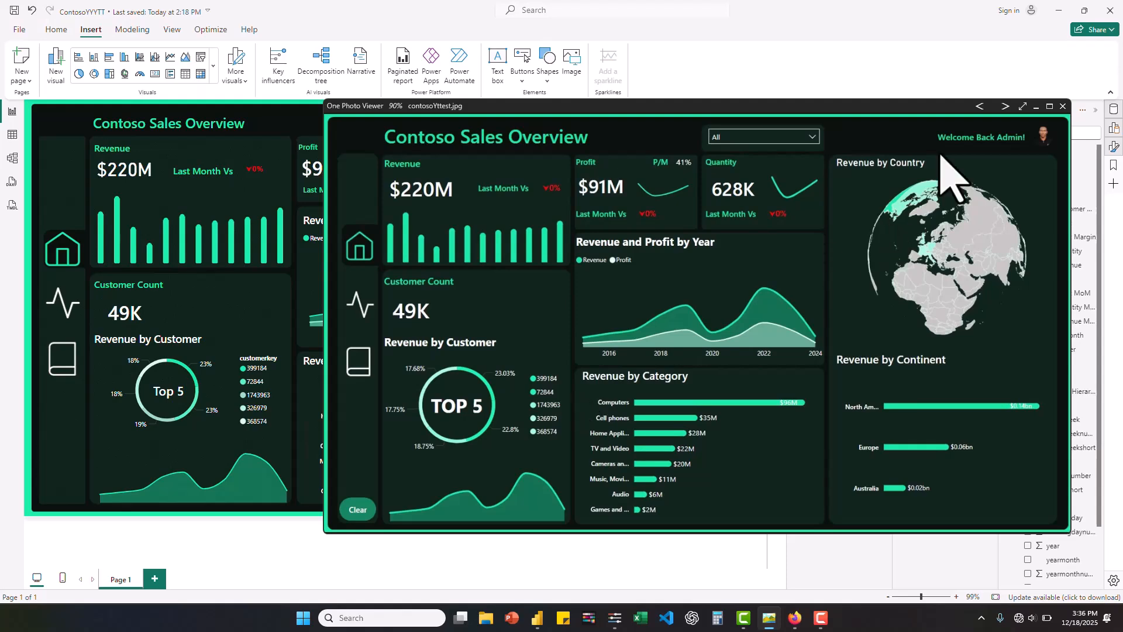
click(1036, 106)
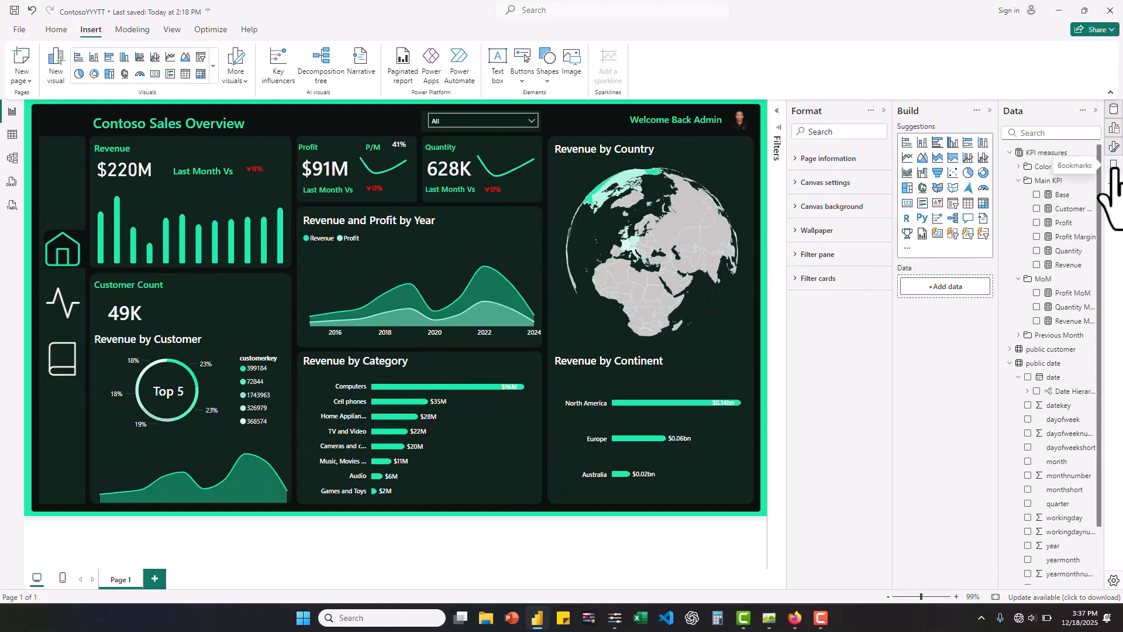
click(1113, 165)
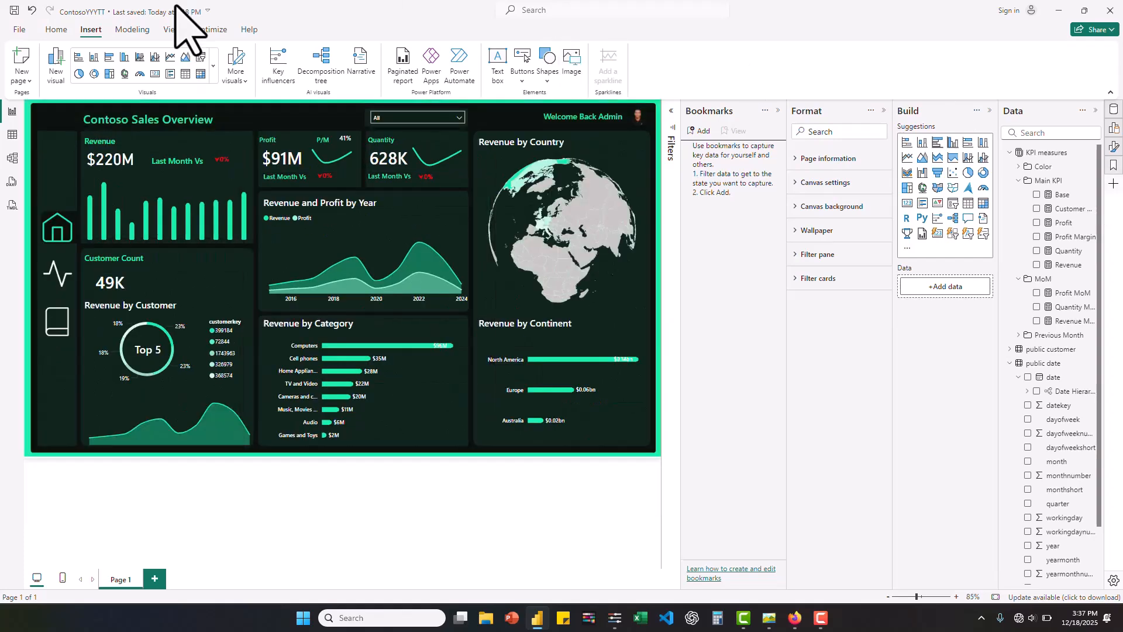
click(171, 29)
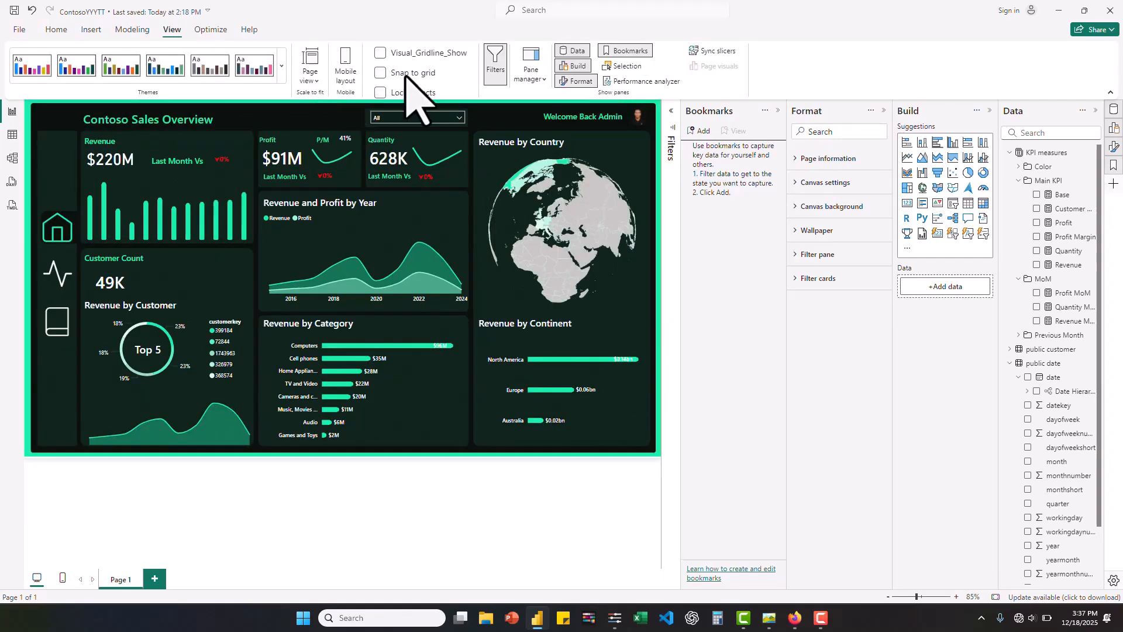
click(621, 53)
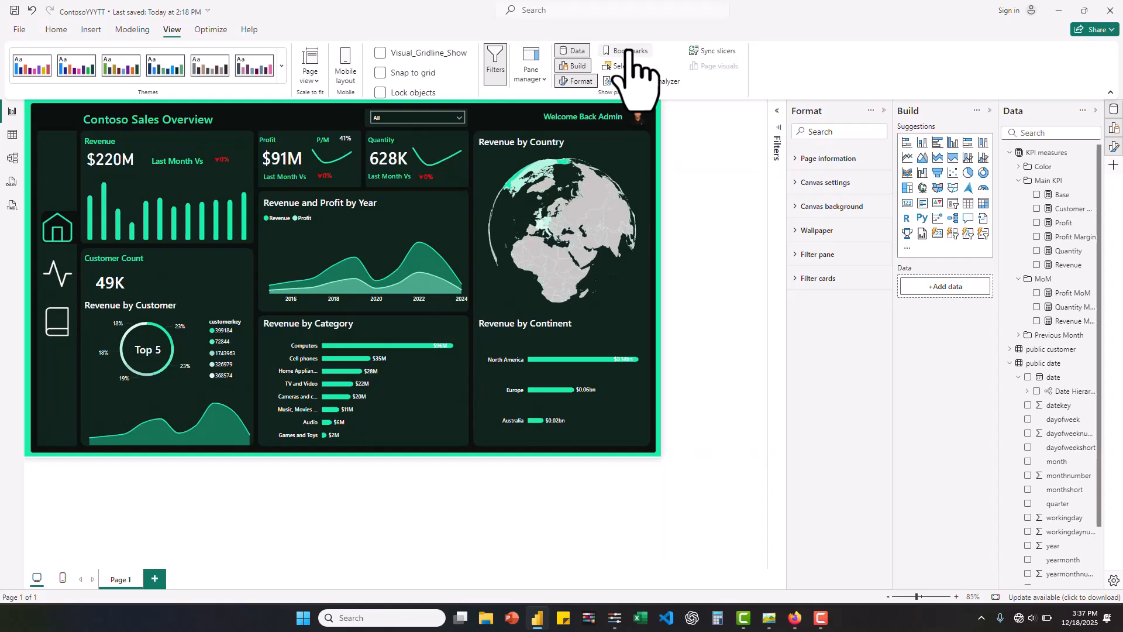
click(629, 52)
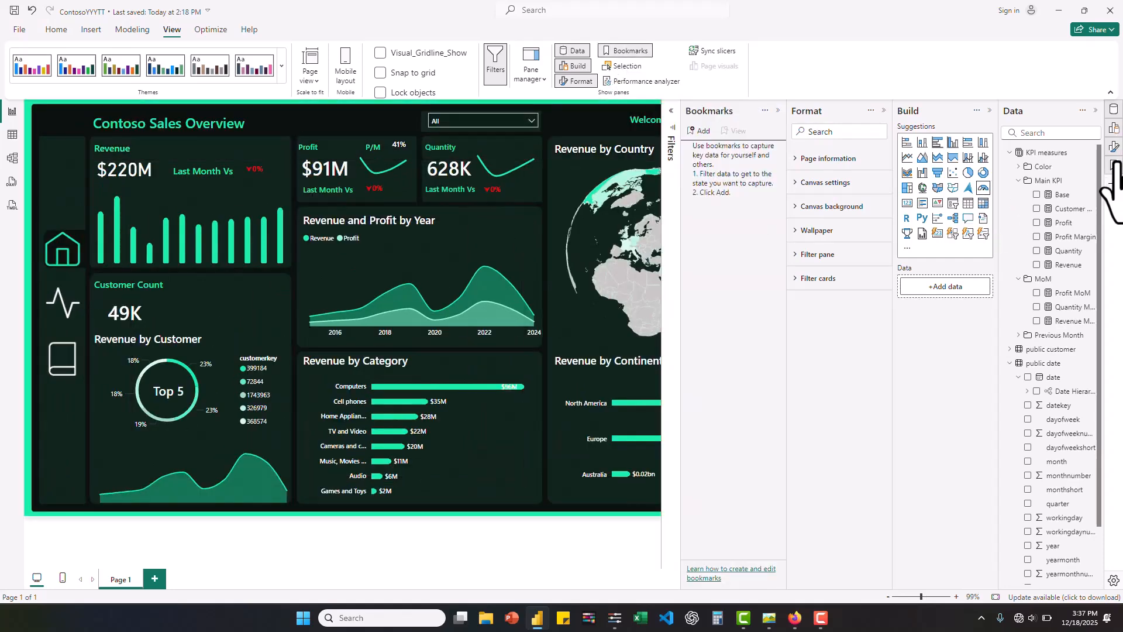
click(696, 131)
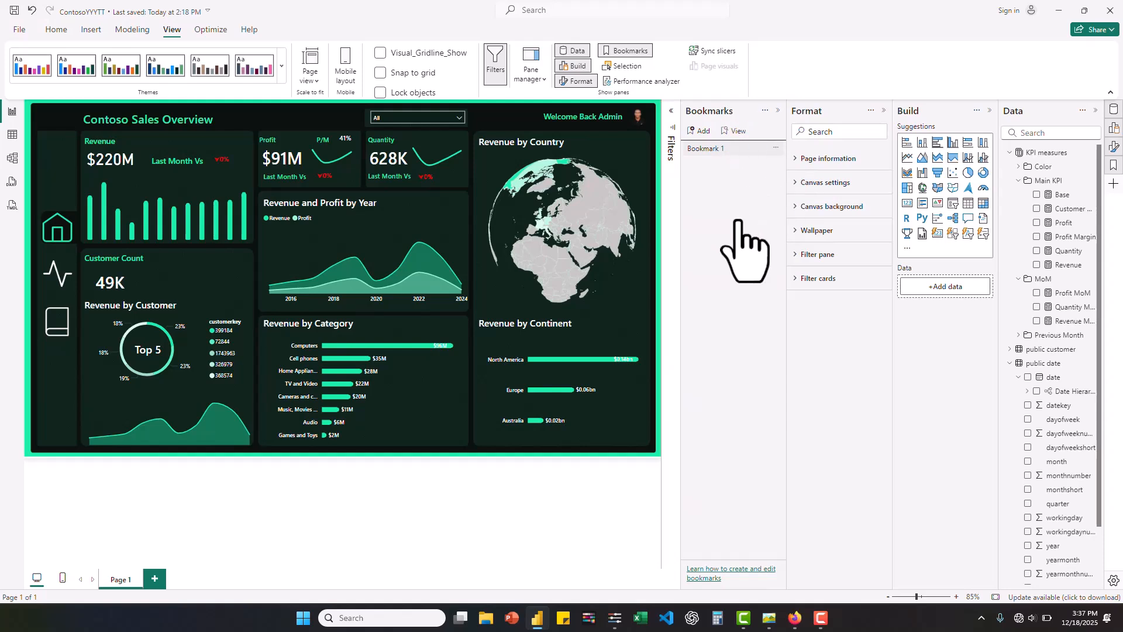
- Rename the new bookmark as "blank" and clear the selection of all visuals
click(775, 149)
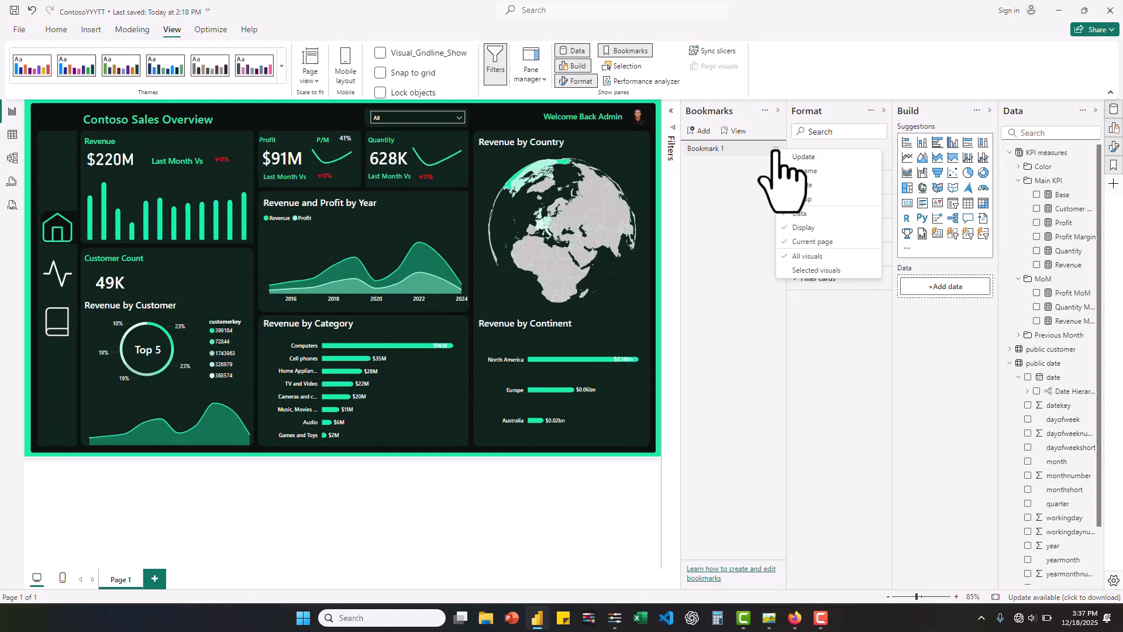
click(808, 171)
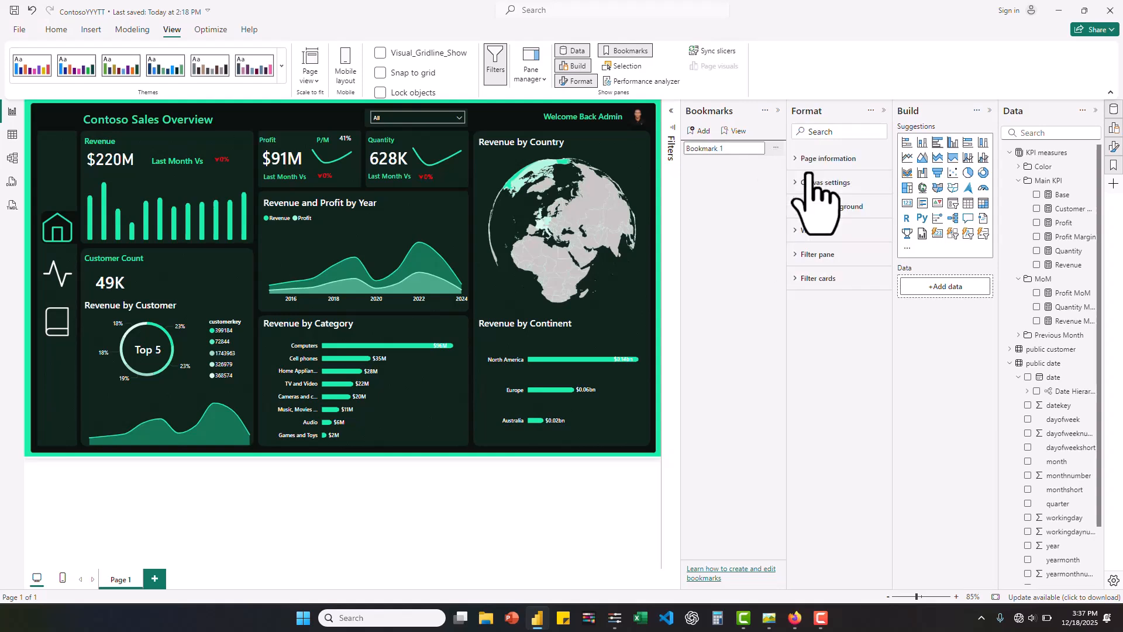
key(ctrl+a)
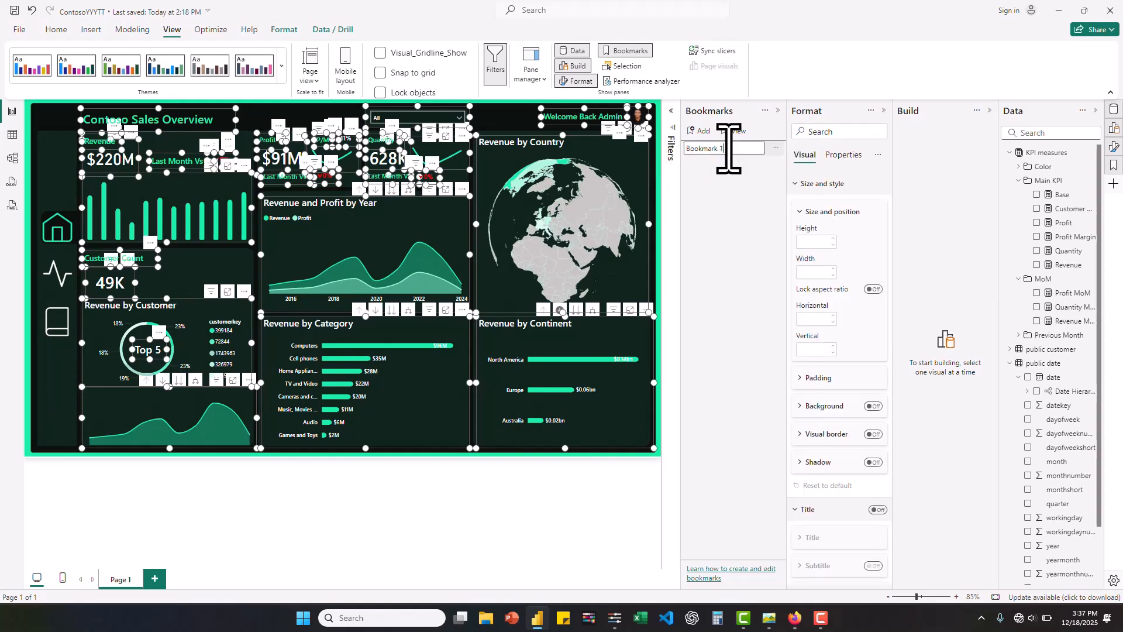
mouse_move(728, 148)
mouse_down()
mouse_move(684, 148)
mouse_move(732, 193)
mouse_move(728, 152)
mouse_up()
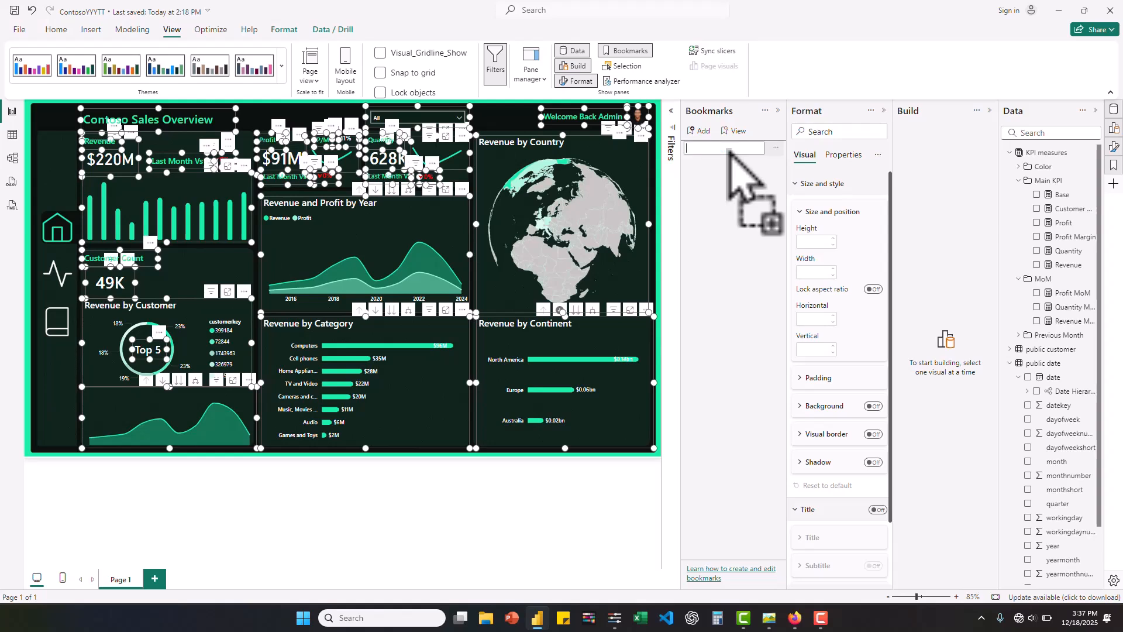
text(blank)
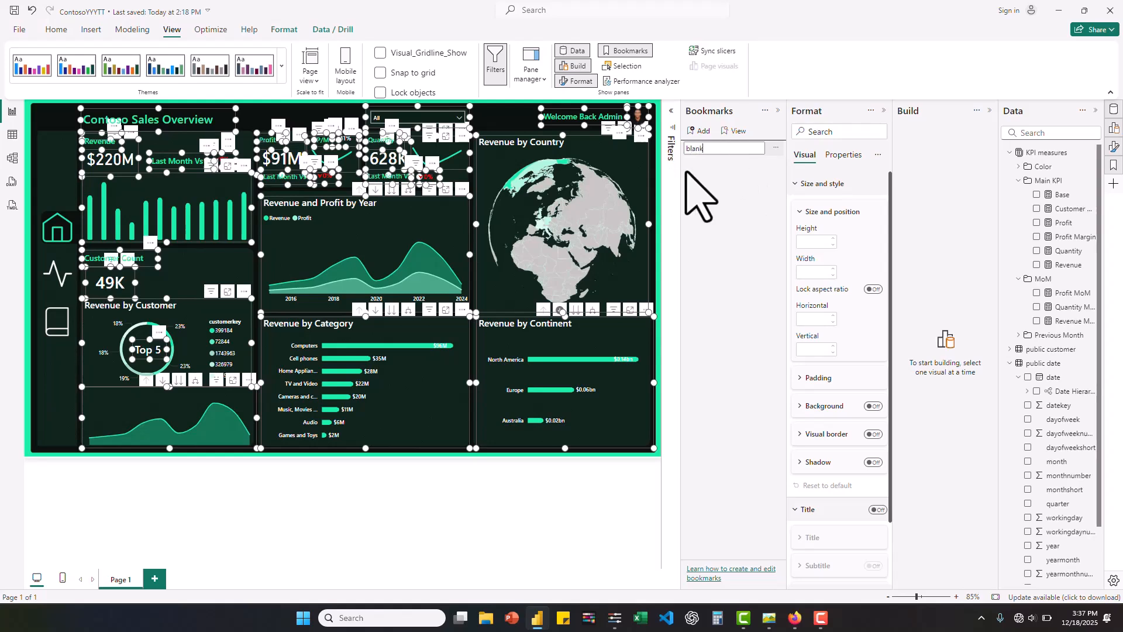
key(Return)
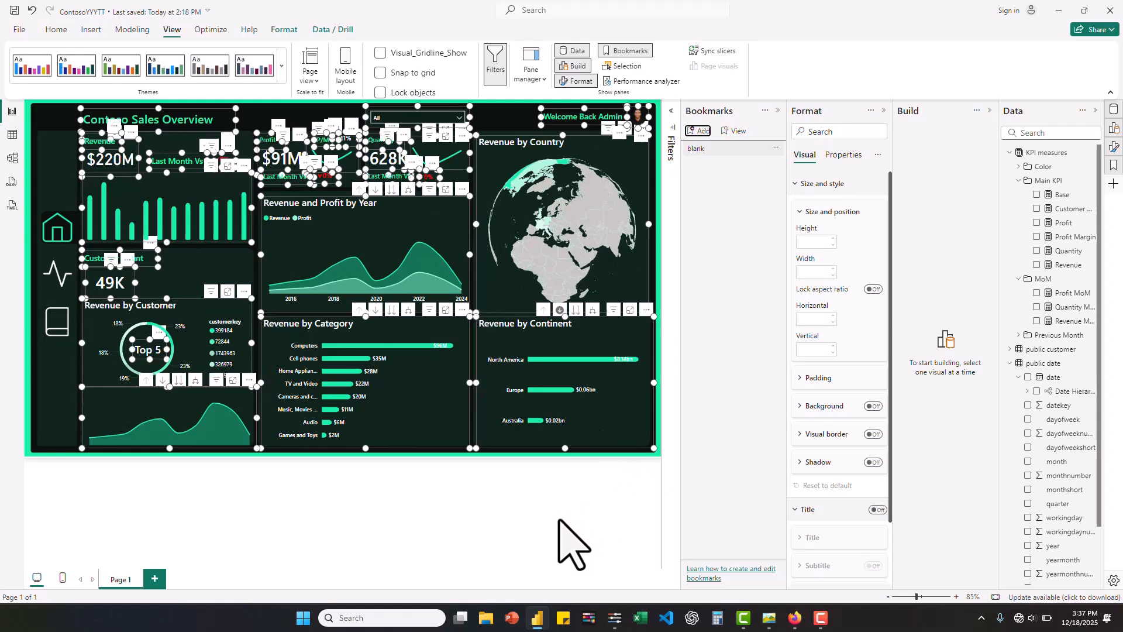
key(Escape)
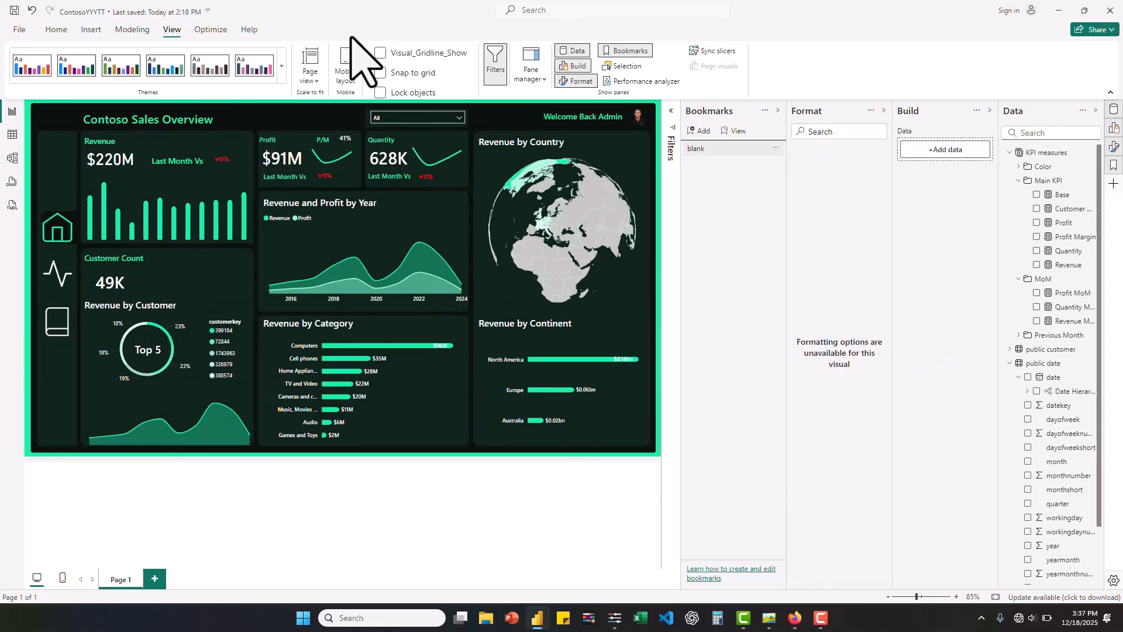
- Insert a blank button on the dashboard page
click(91, 30)
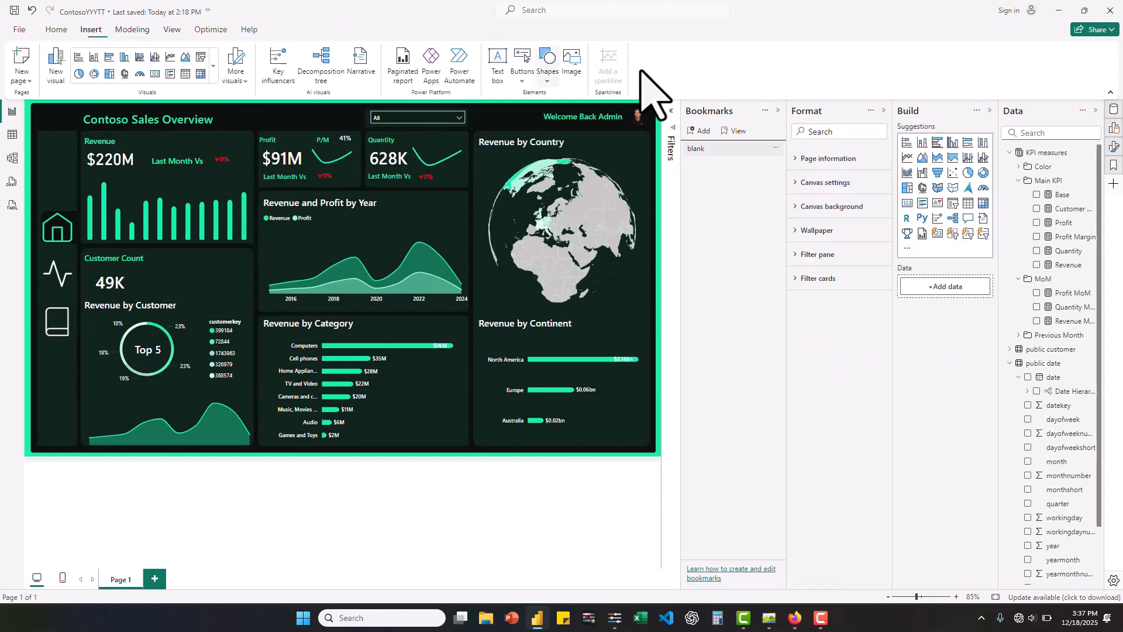
click(523, 69)
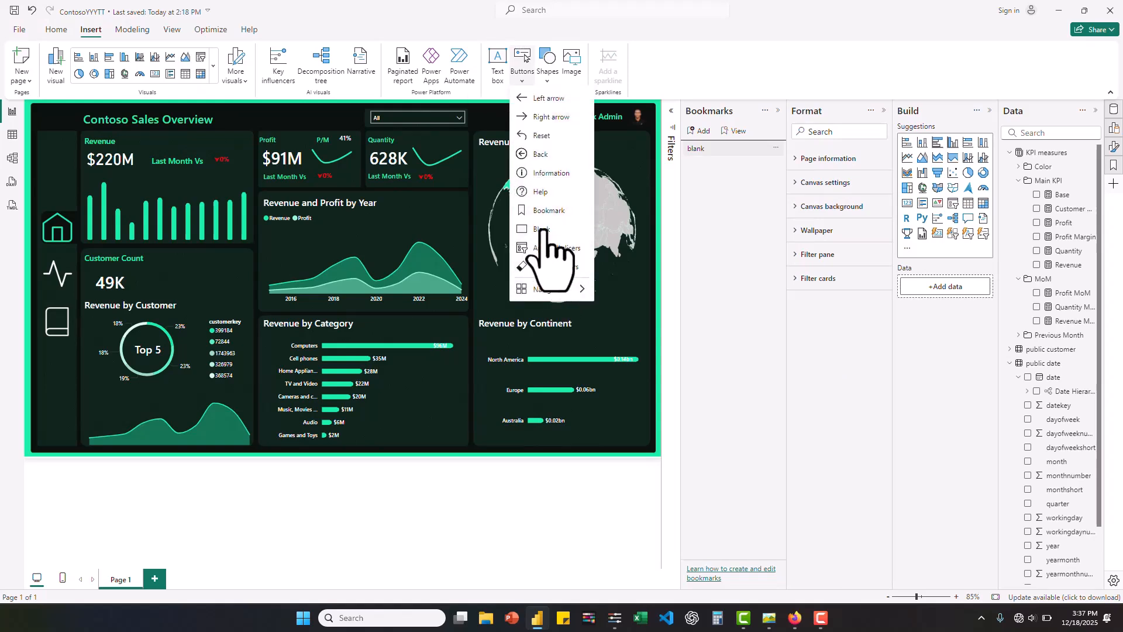
click(543, 230)
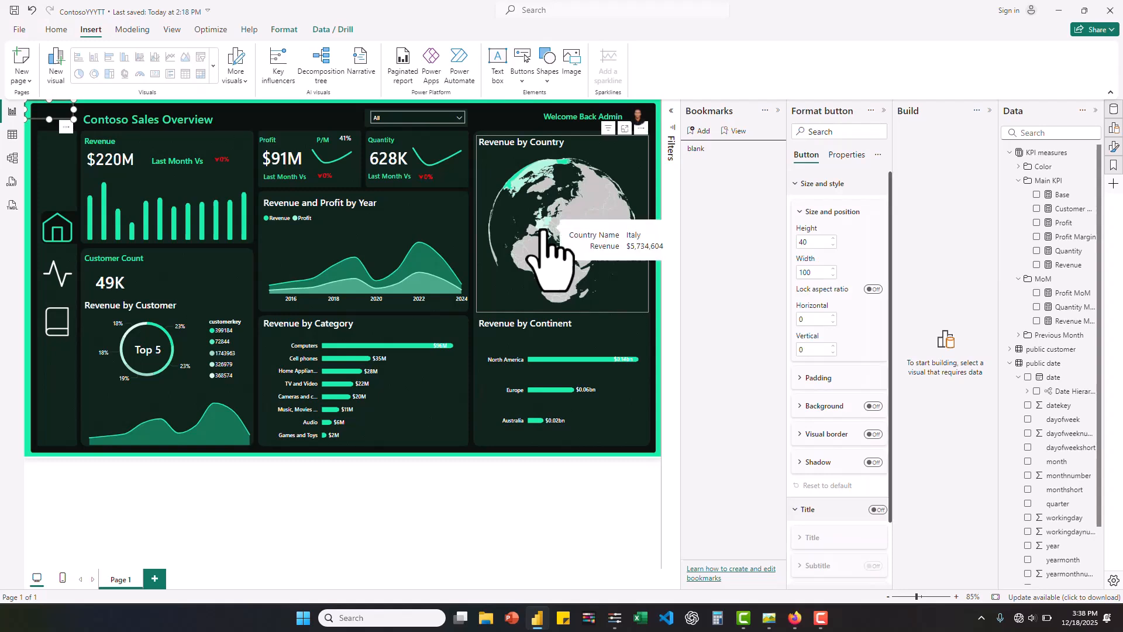
- Enable the new button's action, set its type to Bookmark, and link it to the "blank" bookmark
scroll(828, 398, down, 5)
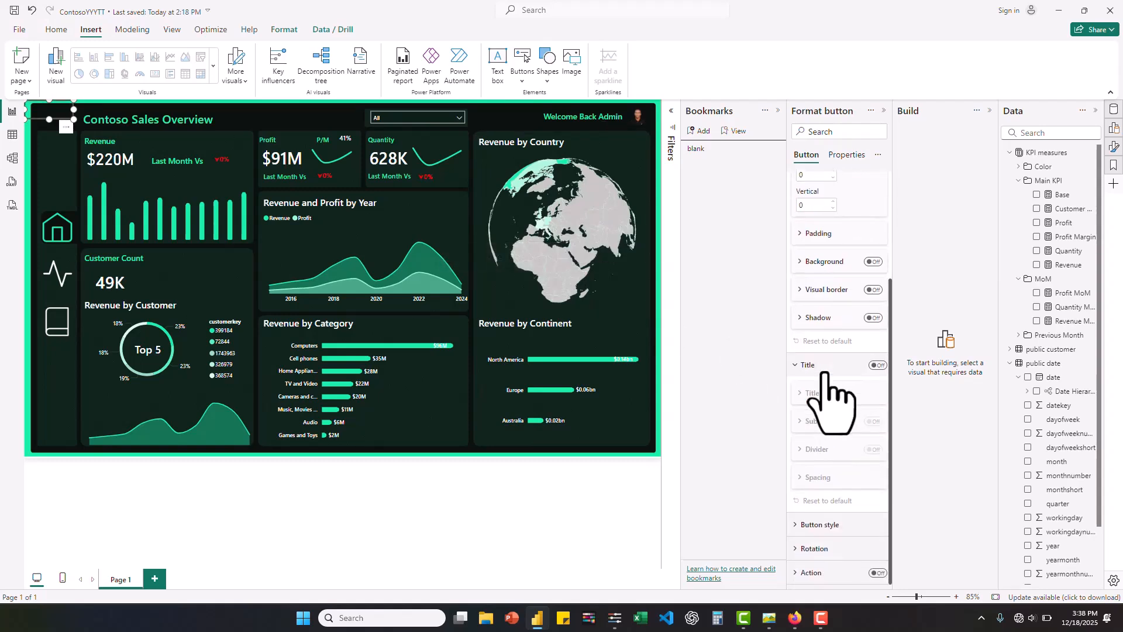
click(878, 573)
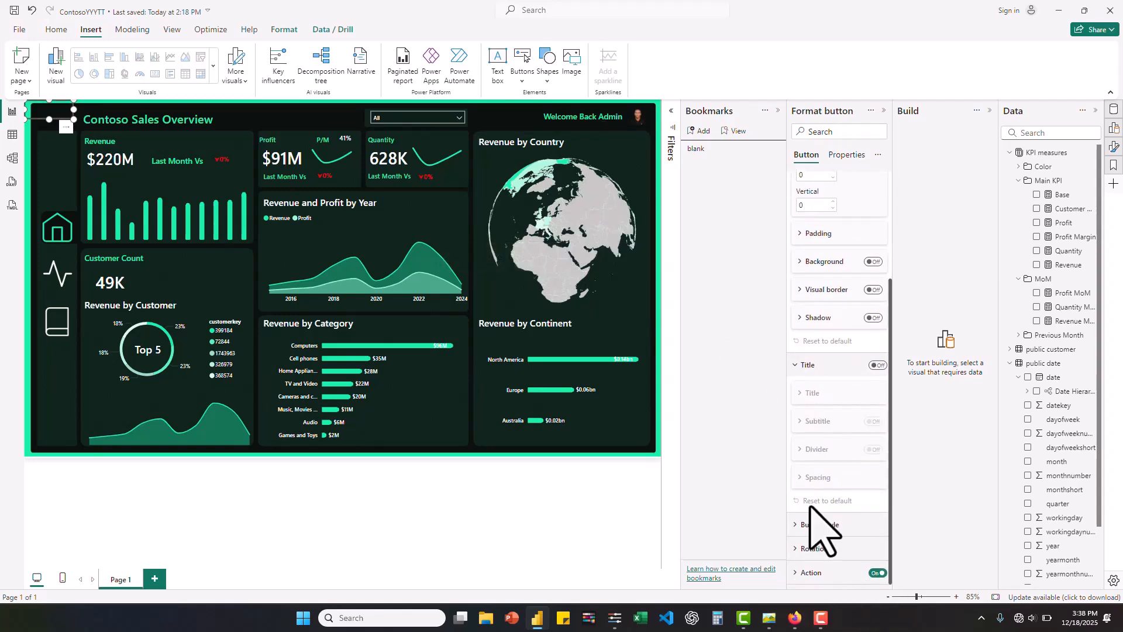
click(796, 579)
scroll(853, 513, down, 3)
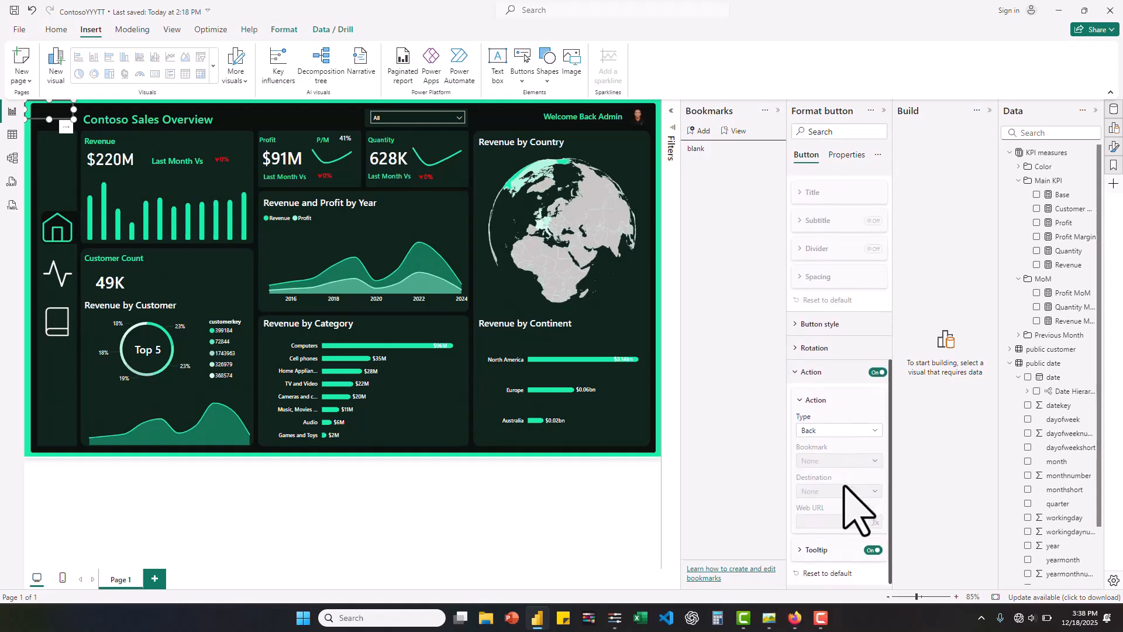
click(837, 430)
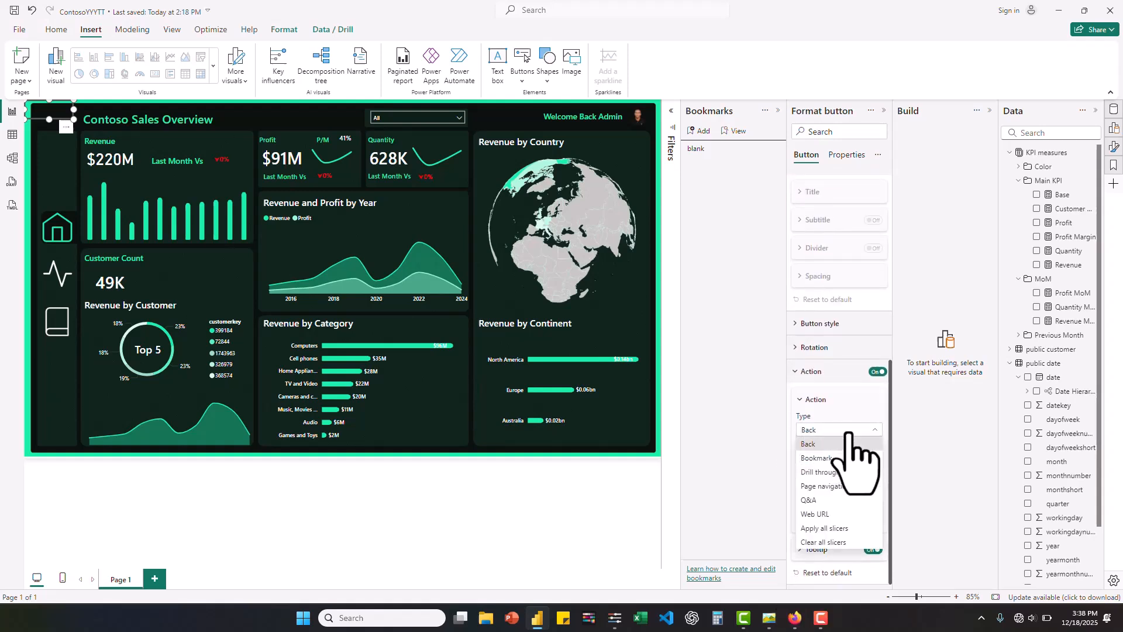
click(828, 459)
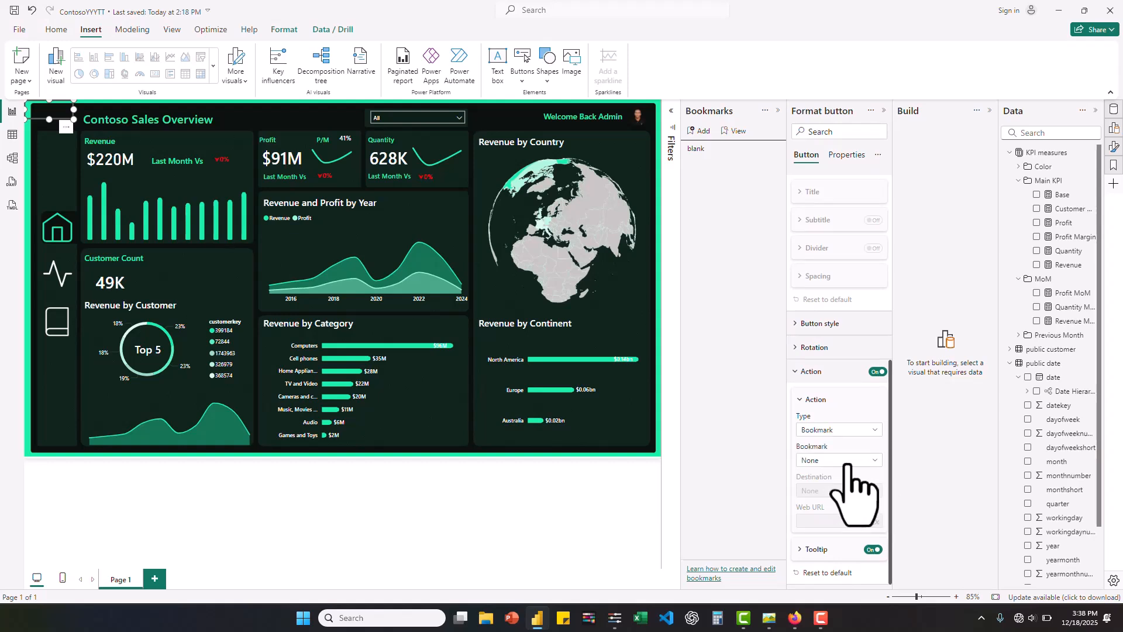
click(849, 461)
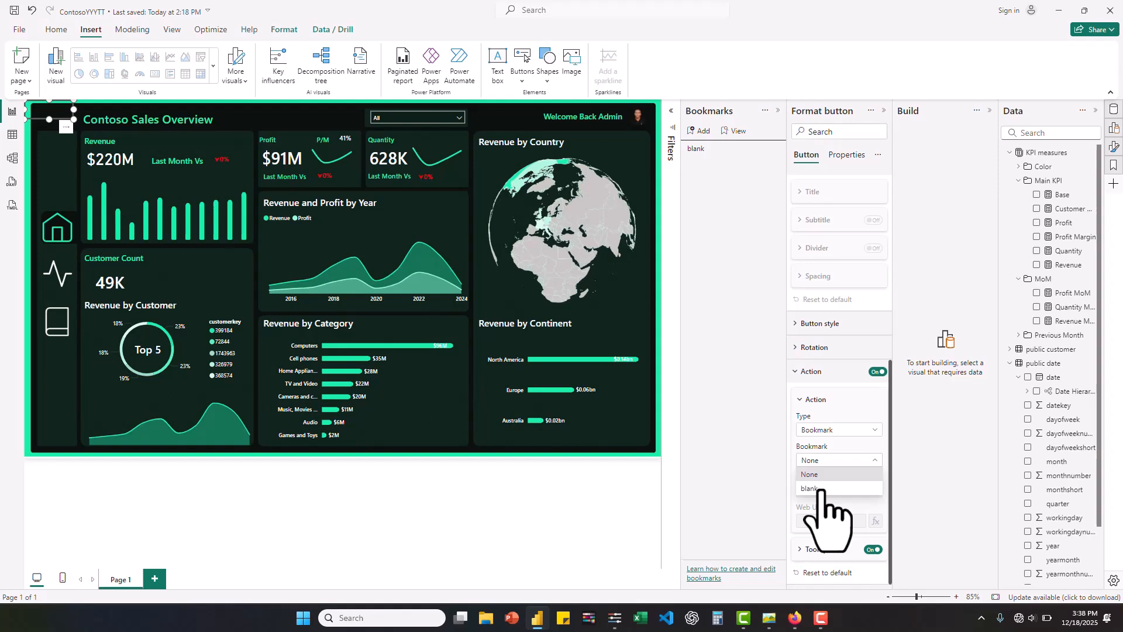
click(822, 490)
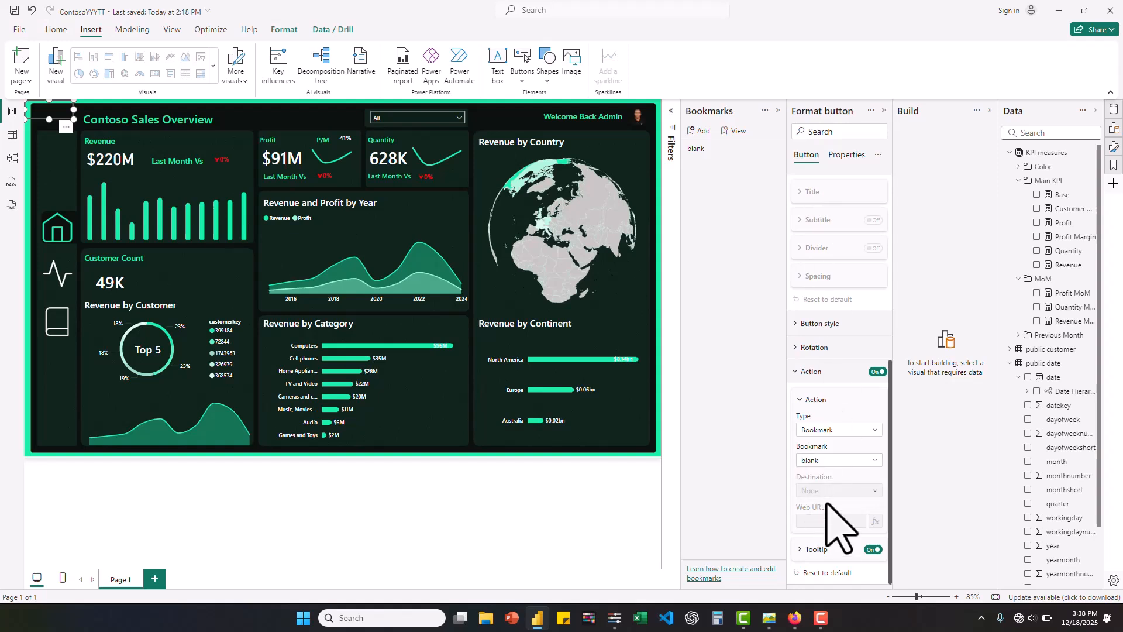
- Set the rounded corners of the new button's rectangle shape to 72 px
click(793, 366)
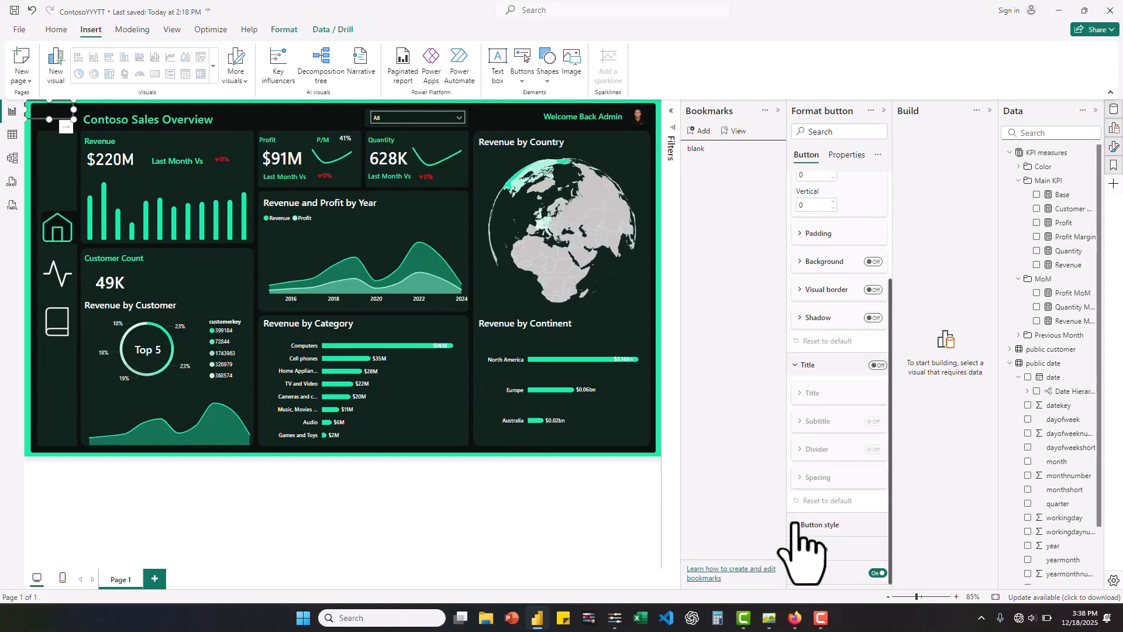
click(848, 525)
scroll(851, 526, down, 5)
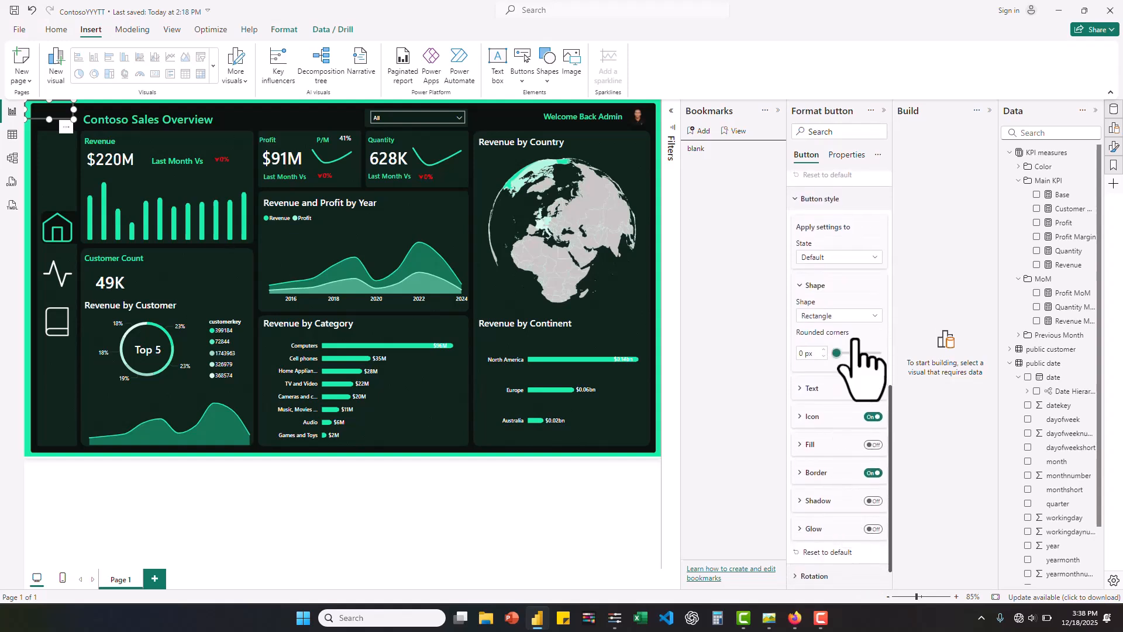
drag(837, 351, 868, 353)
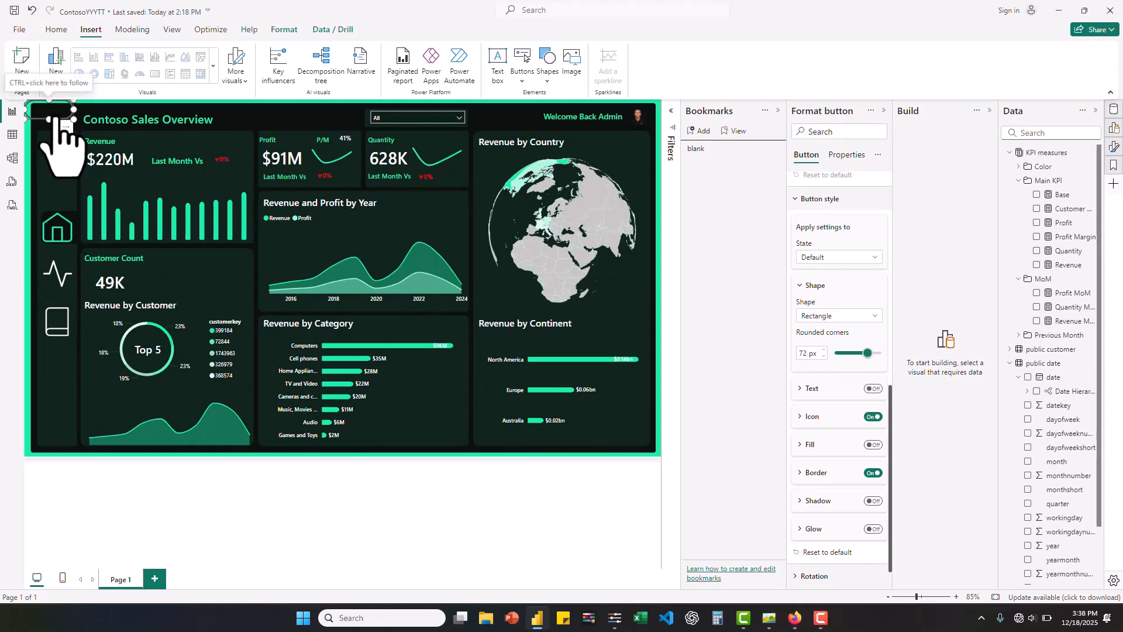
- Move the button to the lower end of the dashboard's icon sidebar and shrink it to fit the sidebar's width
drag(56, 121, 63, 416)
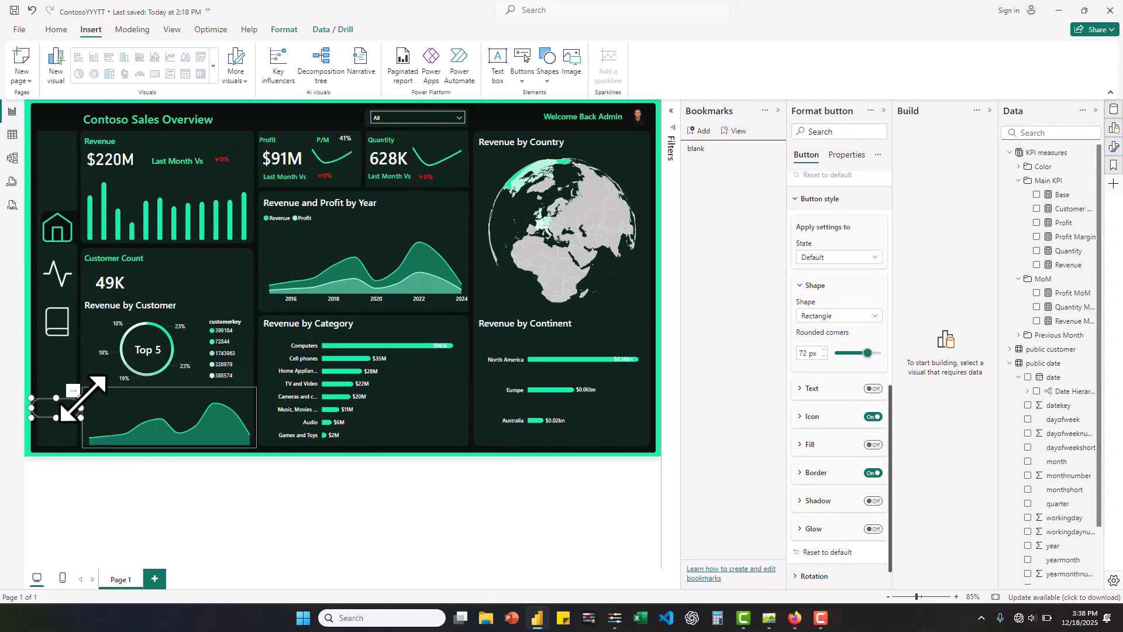
drag(80, 398, 78, 403)
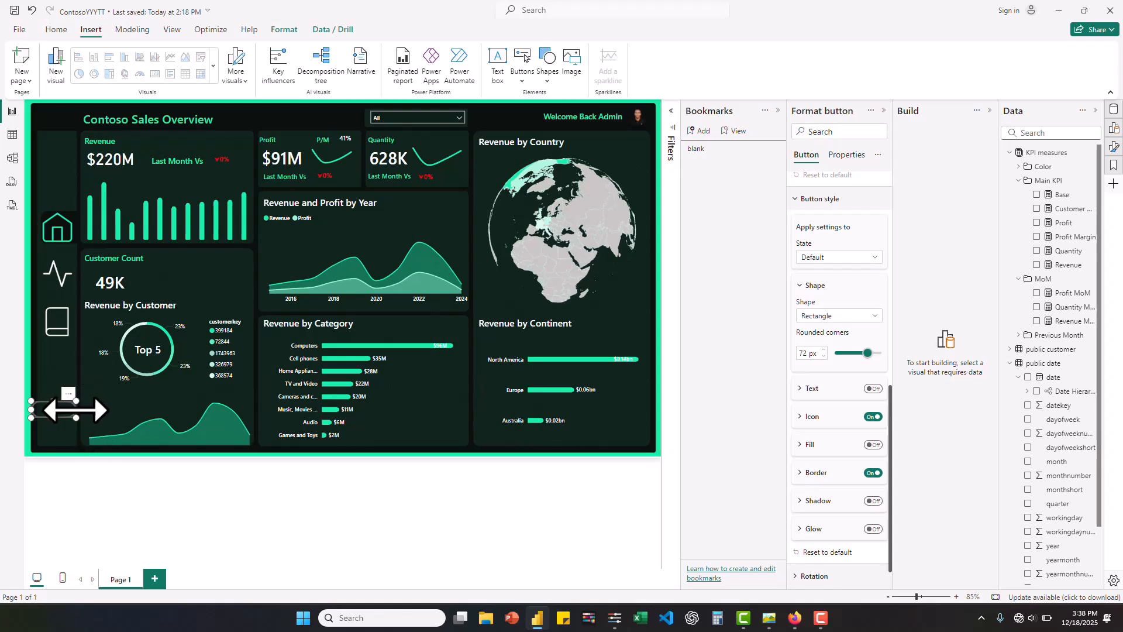
drag(73, 411, 63, 450)
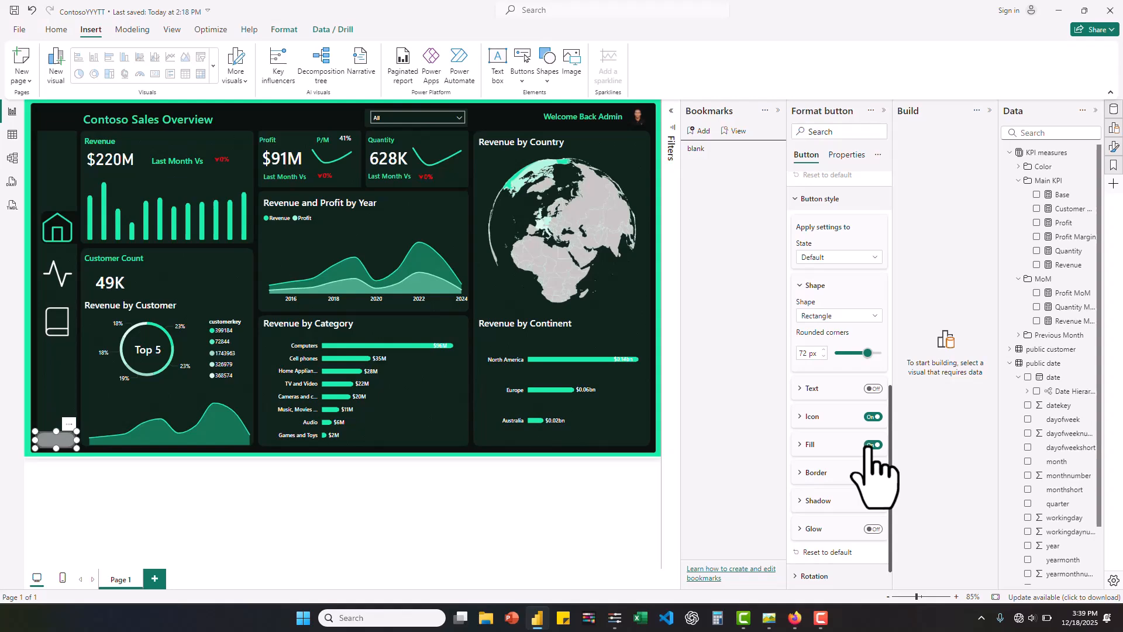
- Check the Clear button in the reference image contosoYttest.jpg and give the new button a matching bright green fill
click(803, 451)
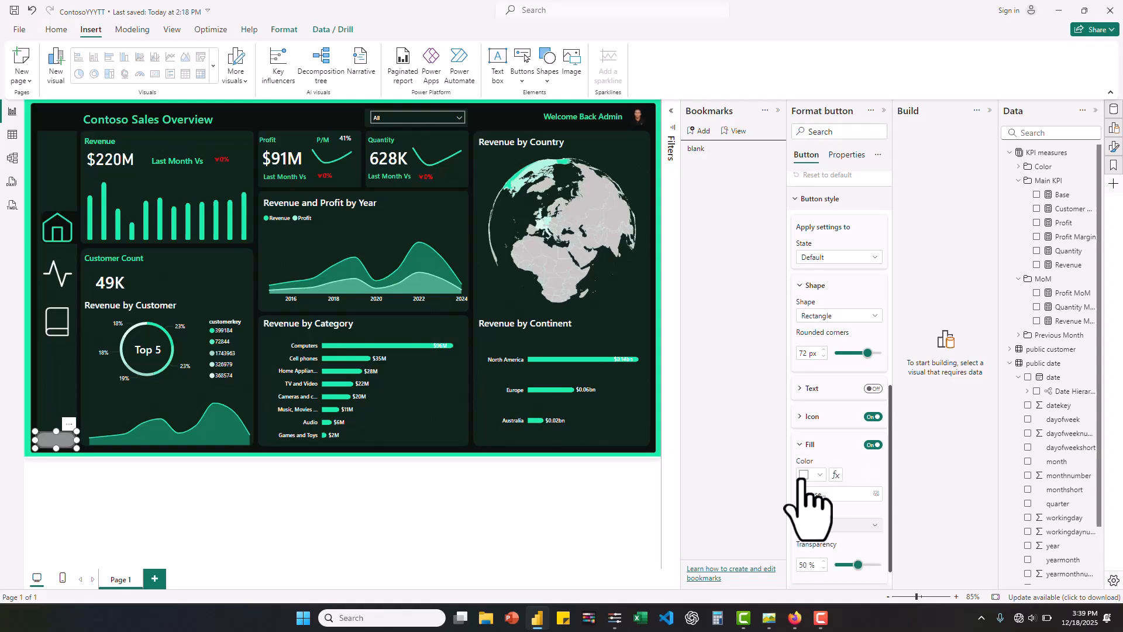
click(744, 619)
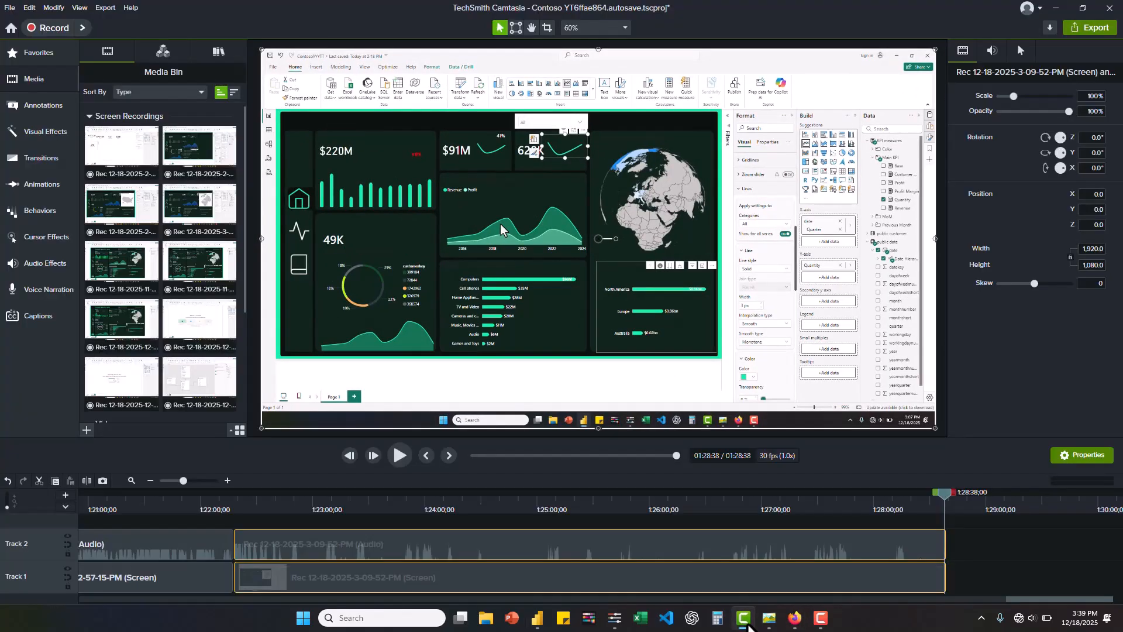
click(748, 624)
click(766, 622)
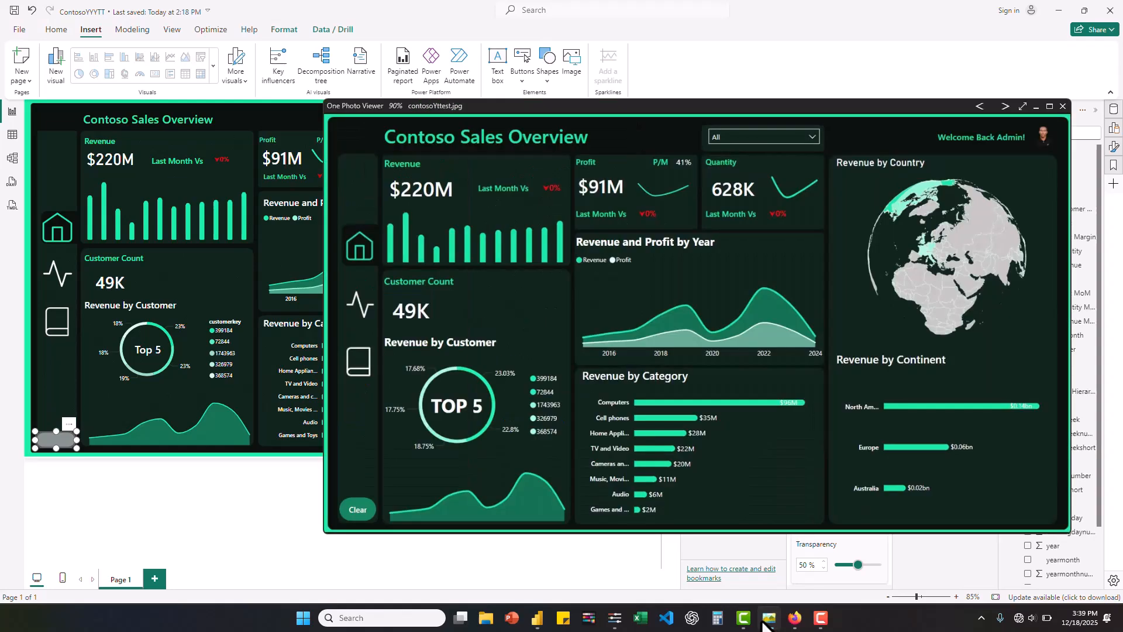
click(766, 624)
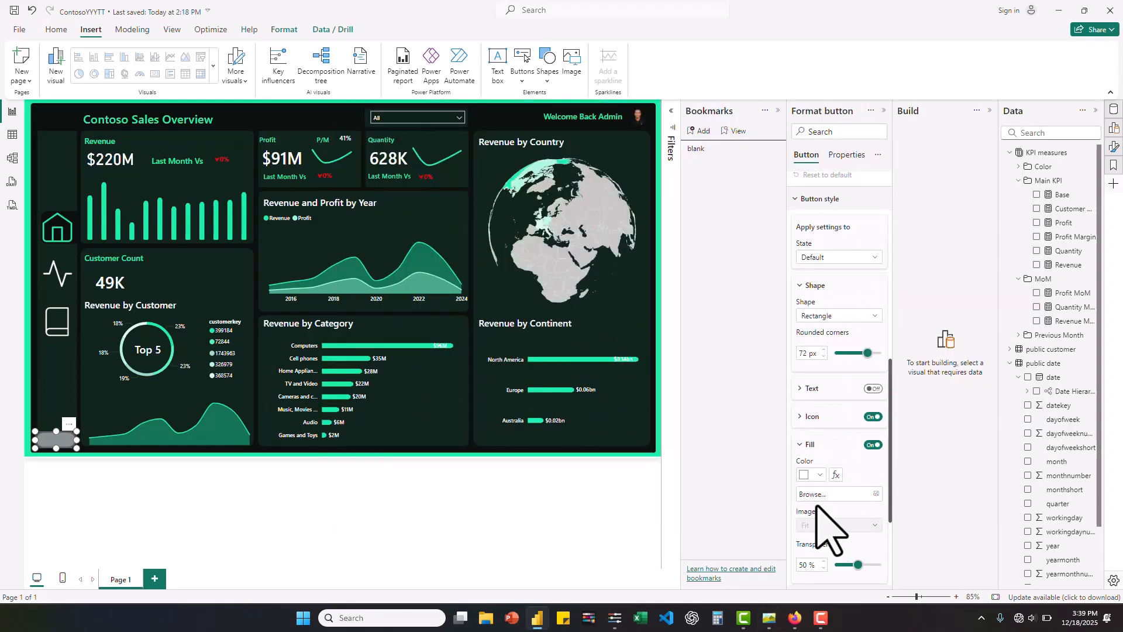
click(818, 475)
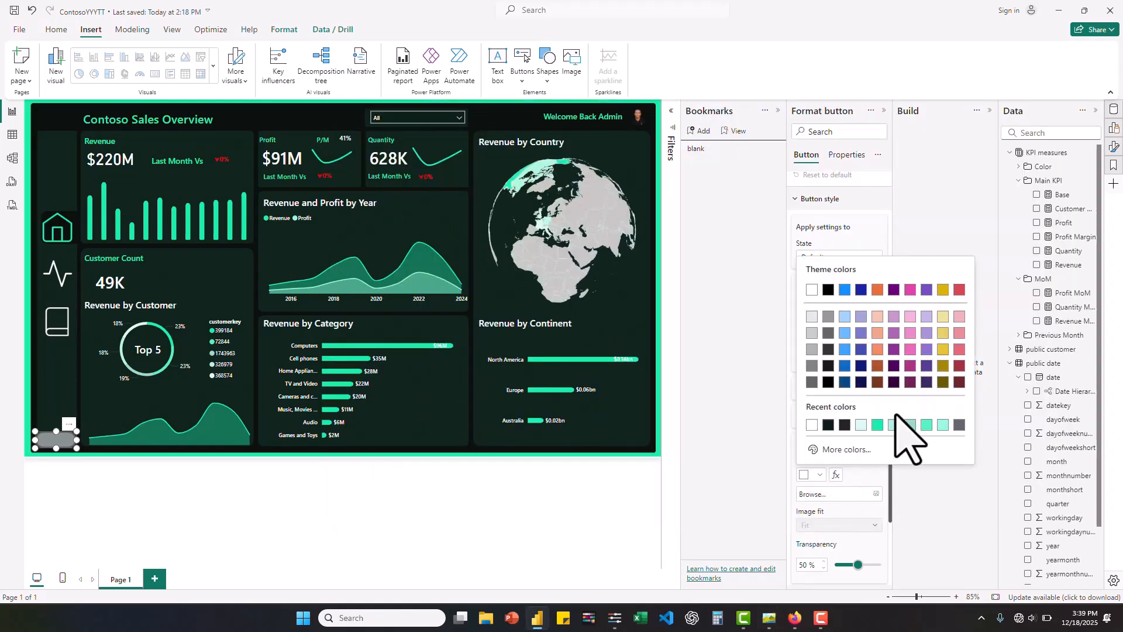
click(878, 425)
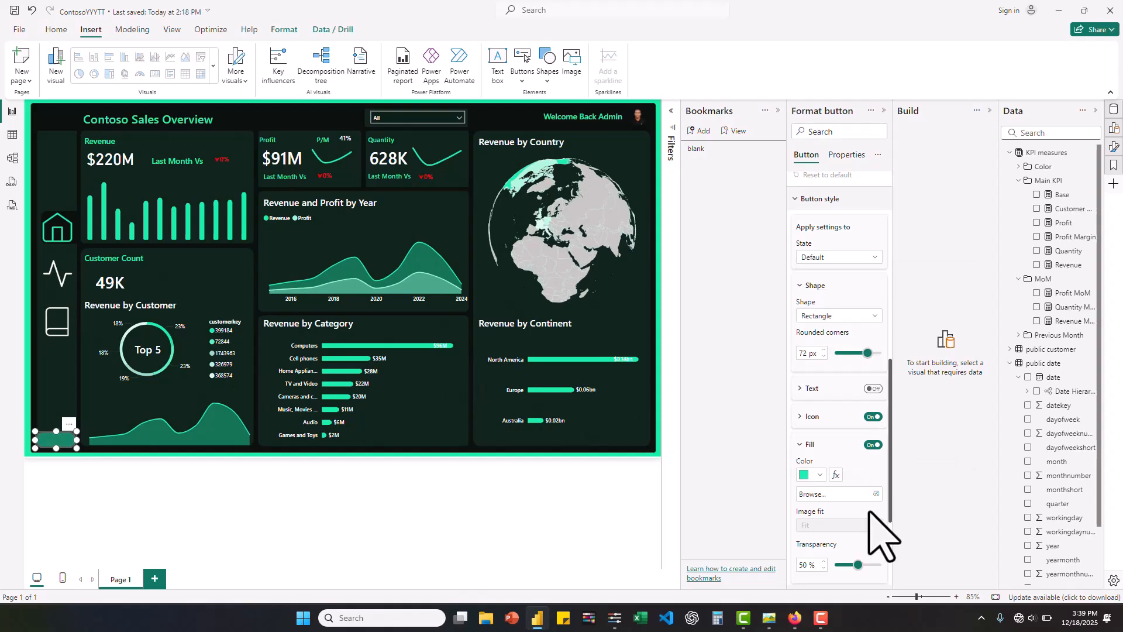
- Enable the button's text, label it "Clear", and format it with a white font color and a semibold Segoe UI font
click(873, 388)
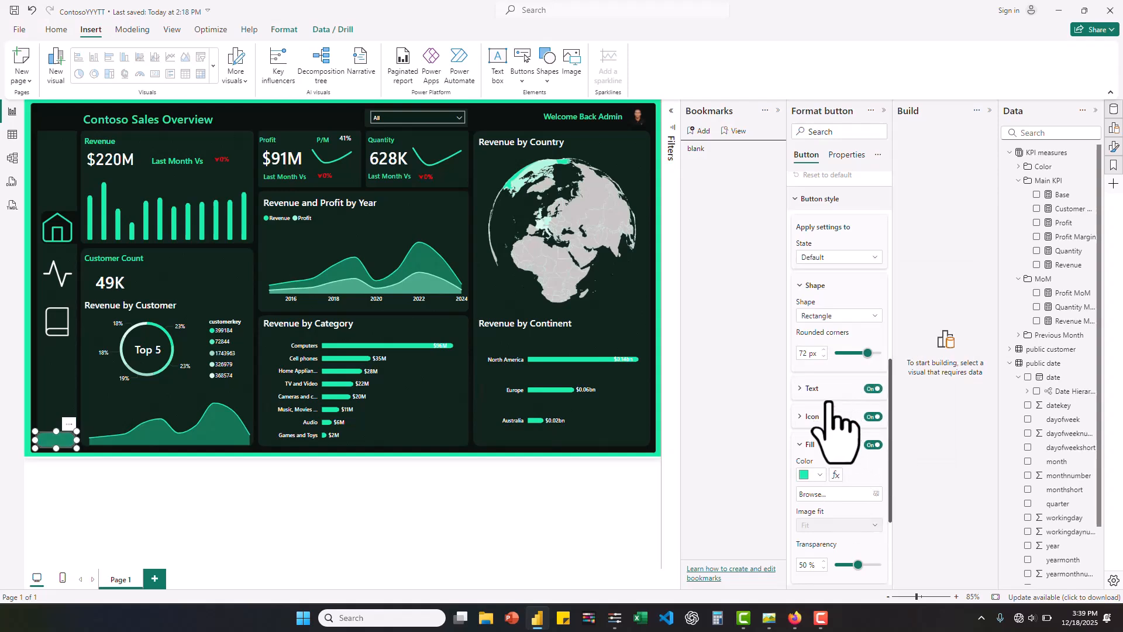
click(810, 389)
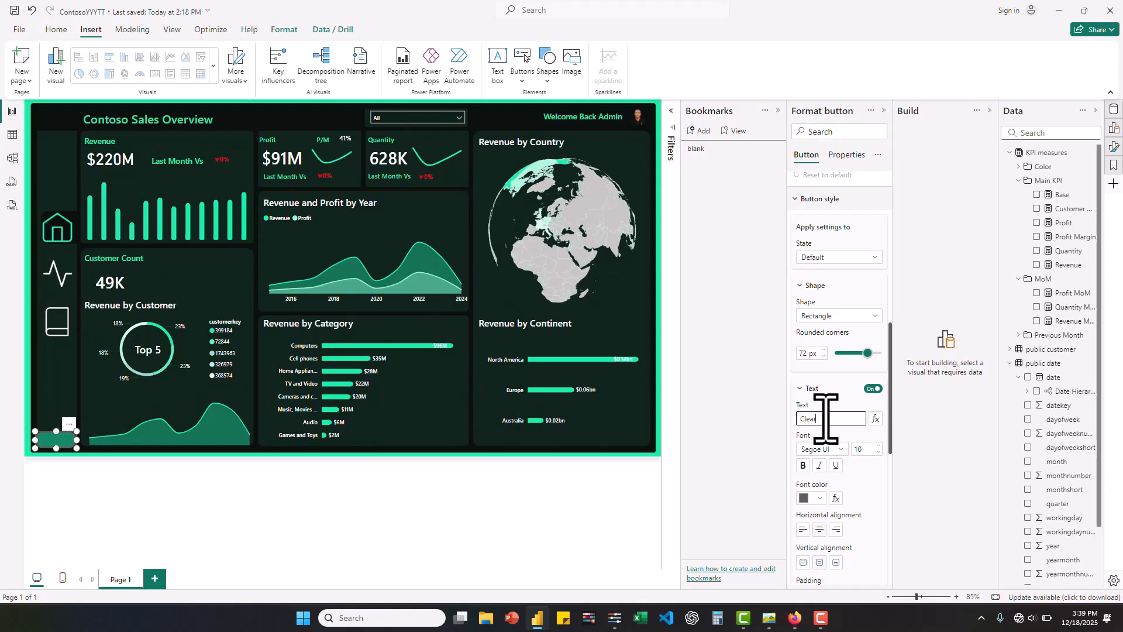
click(820, 497)
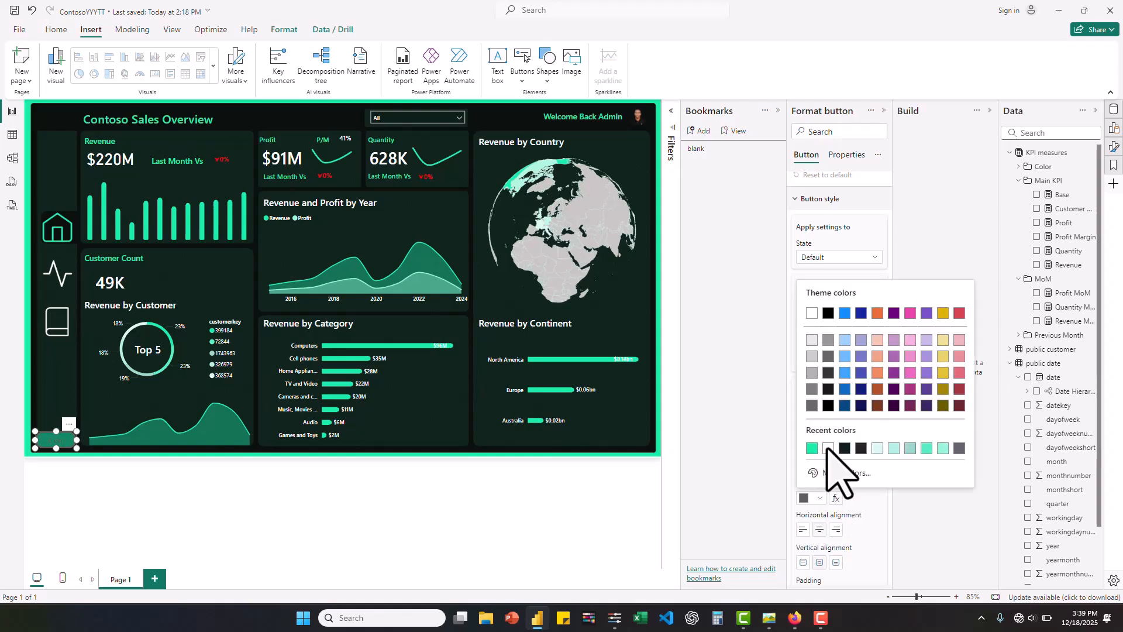
click(828, 448)
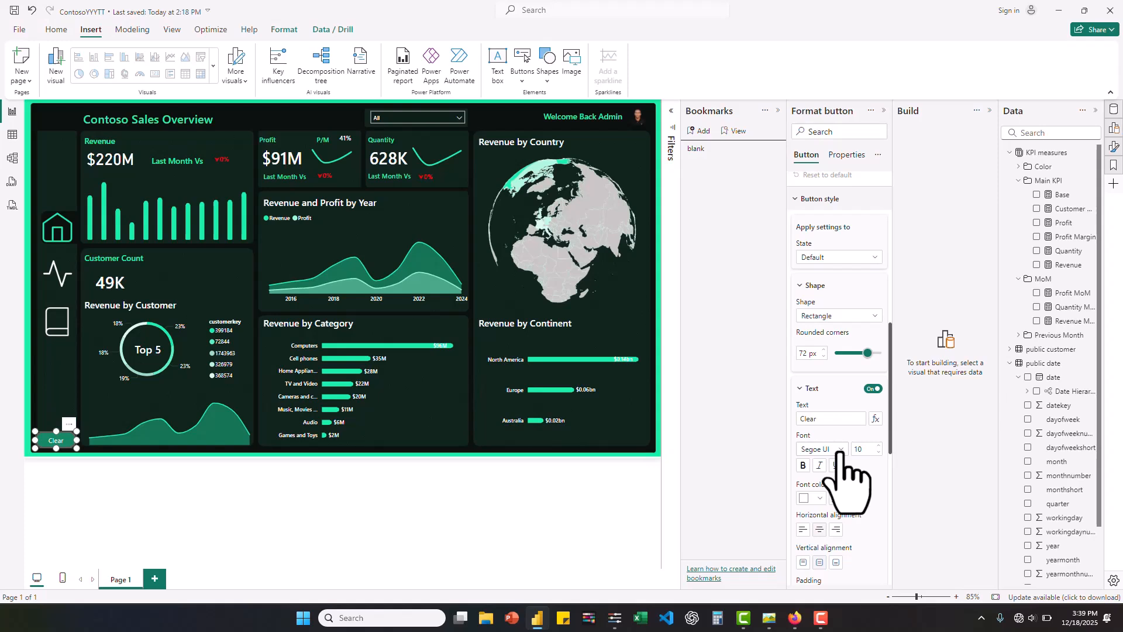
click(841, 450)
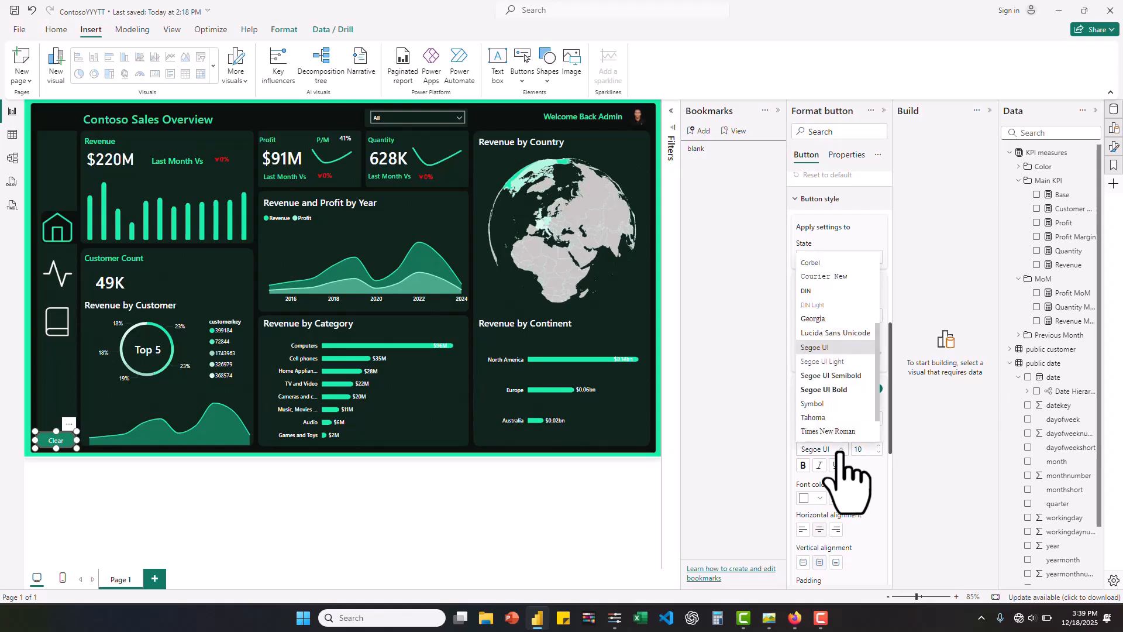
click(841, 376)
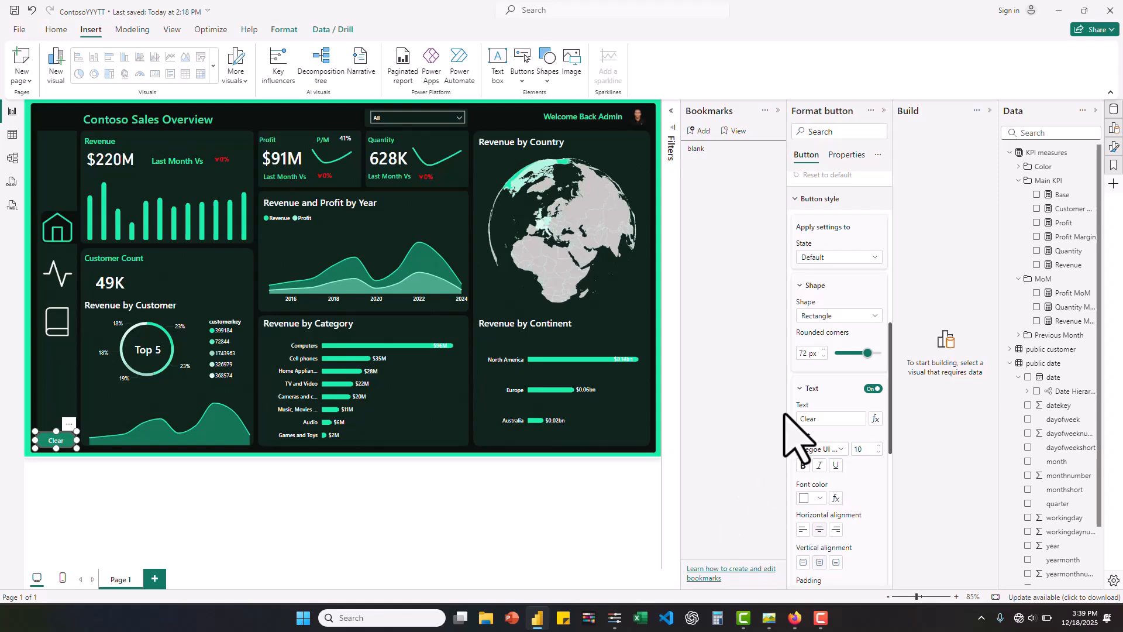
- Turn off the Clear button's border and collapse the Format, Bookmarks and Build panes to enlarge the canvas
scroll(852, 436, down, 10)
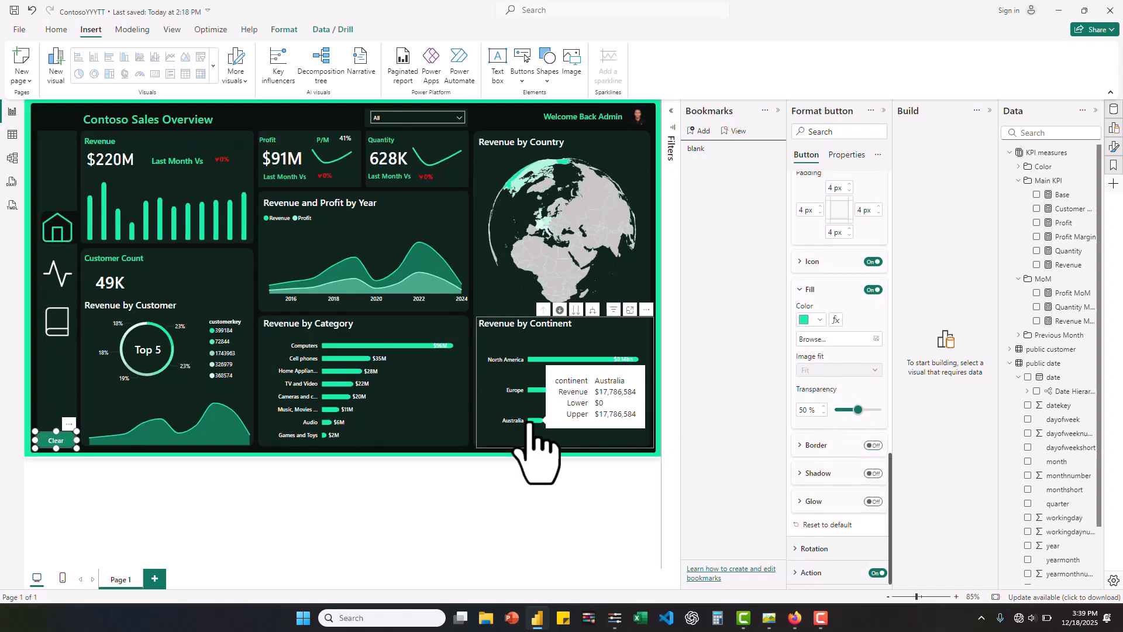
click(884, 111)
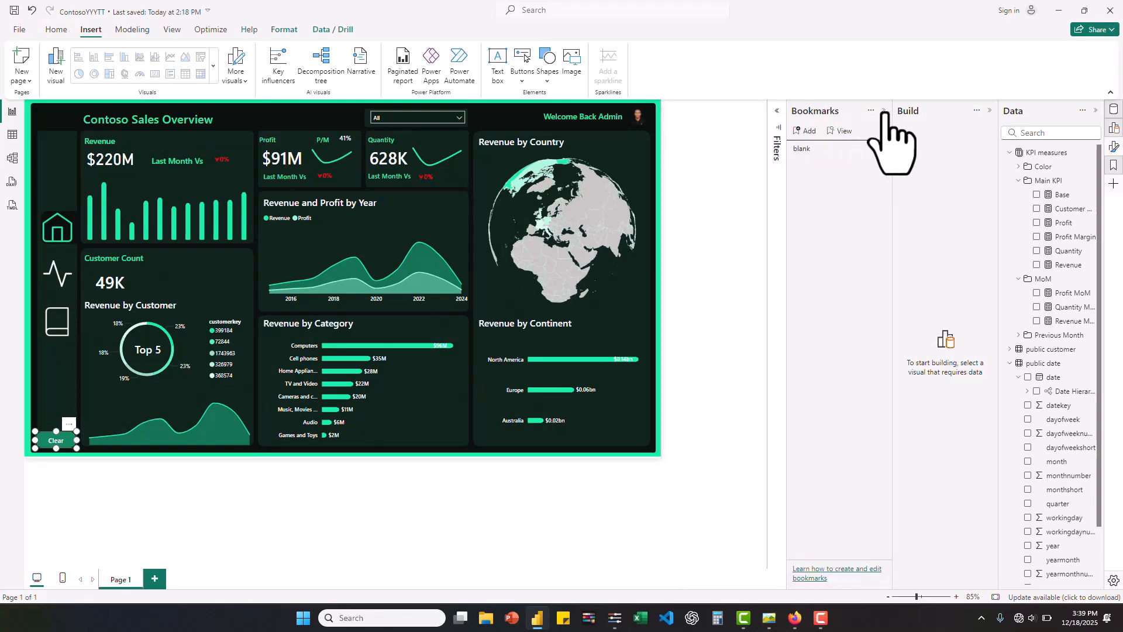
click(884, 111)
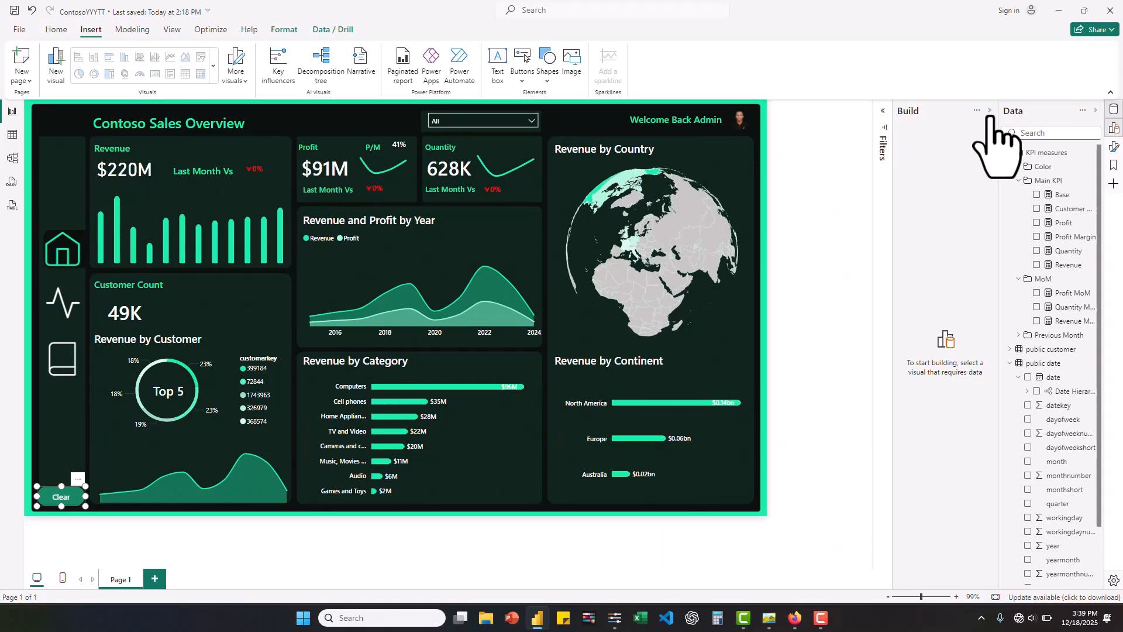
click(990, 111)
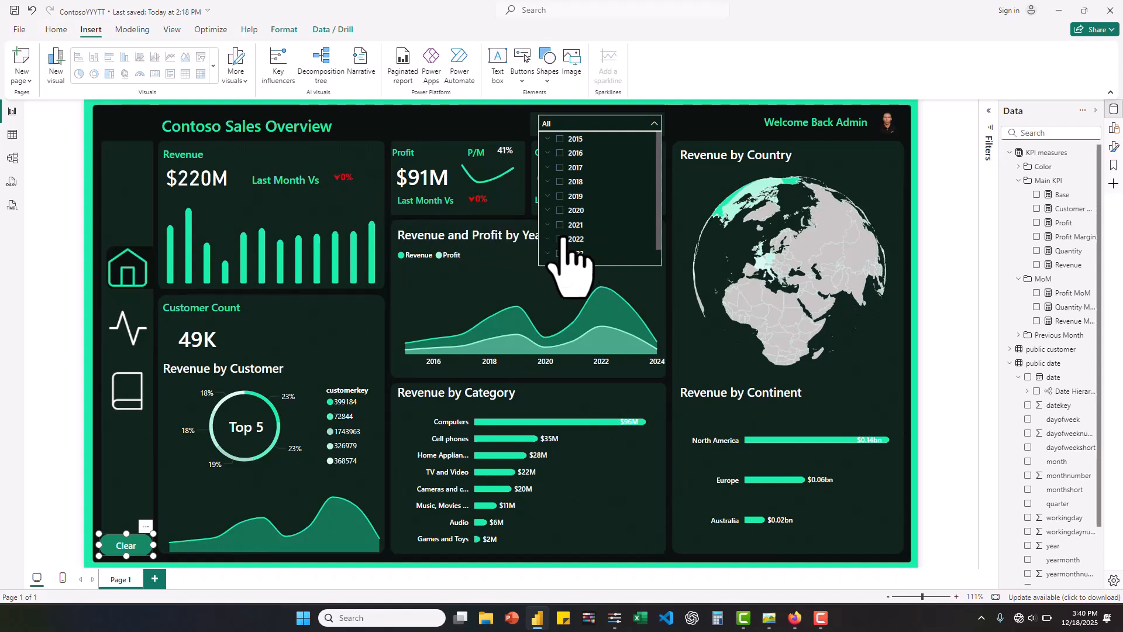
- Filter the dashboard to the year 2024 and examine the formulas of the Profit MoM and Quantity MoM measures
click(560, 198)
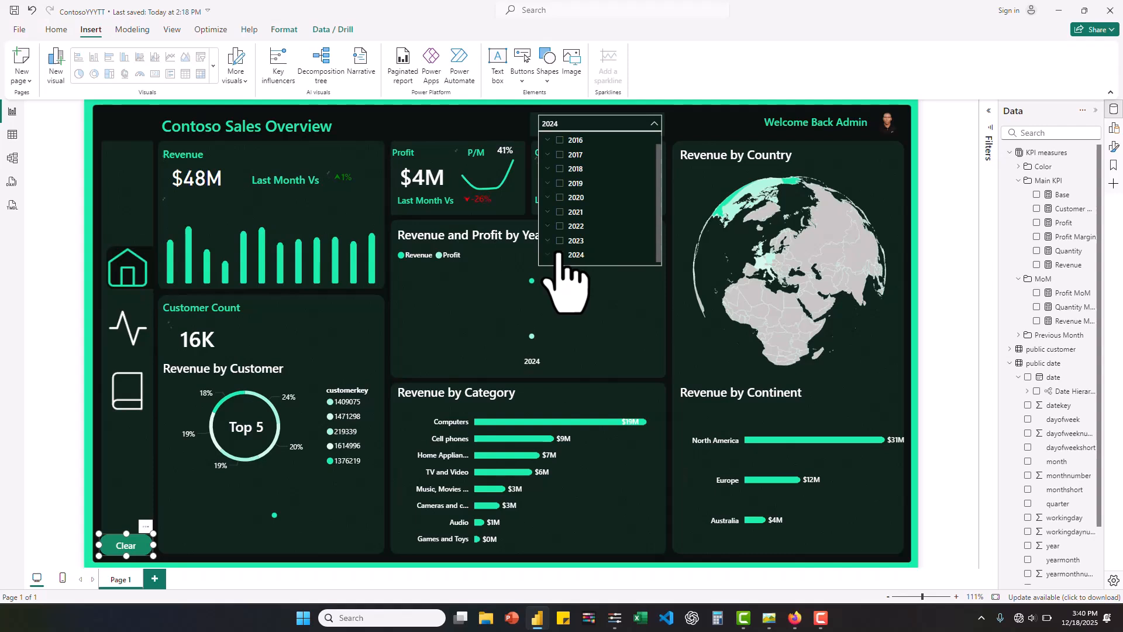
click(480, 199)
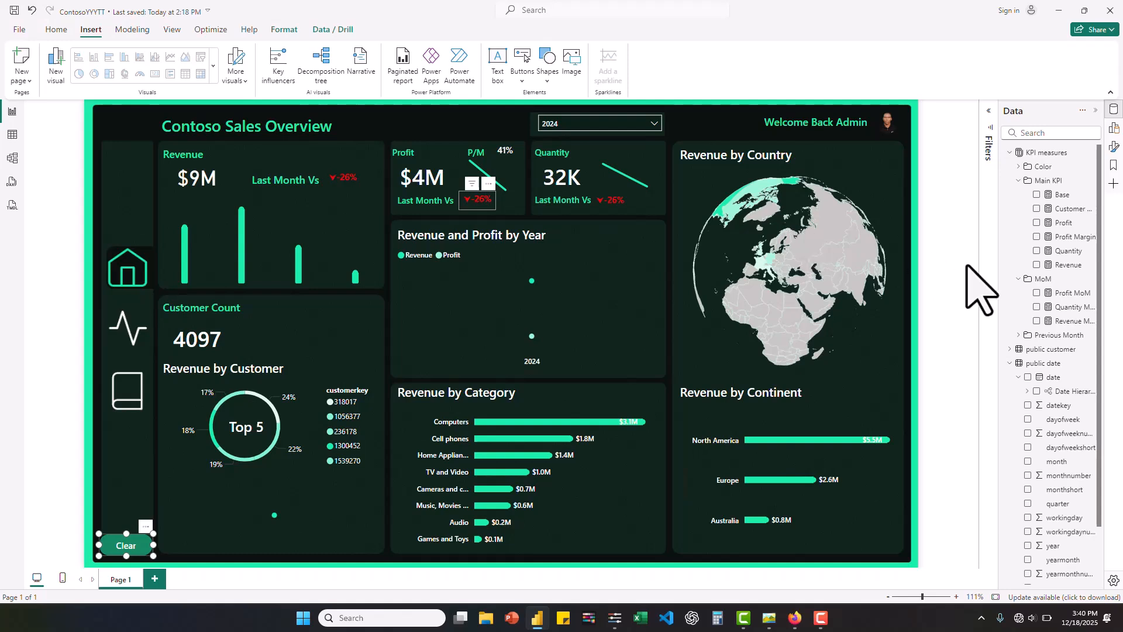
click(488, 200)
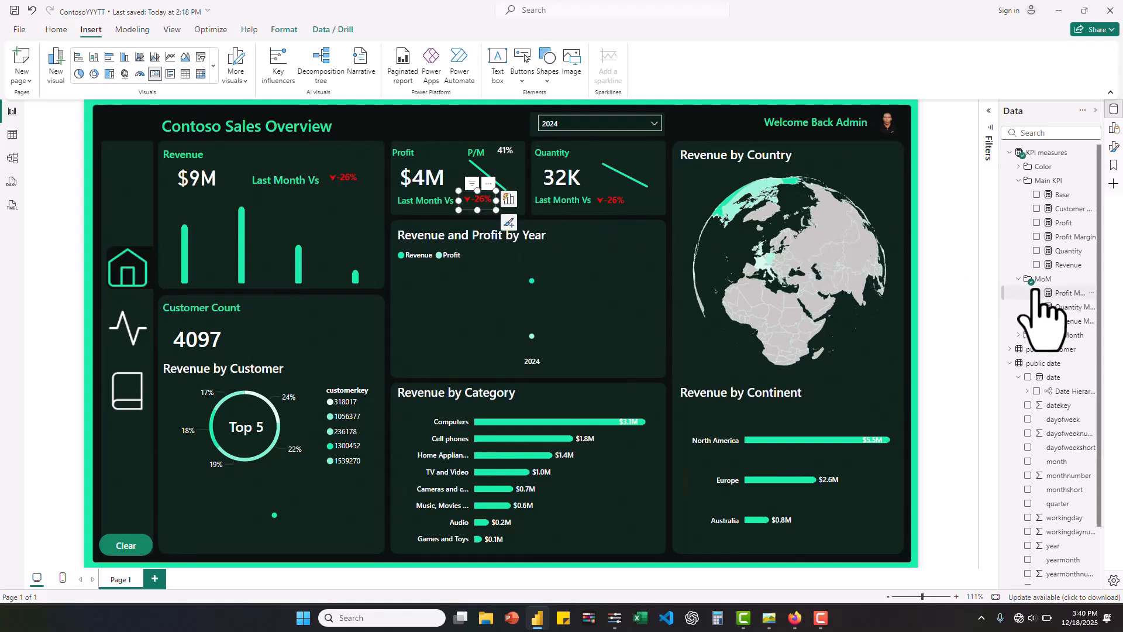
click(1077, 297)
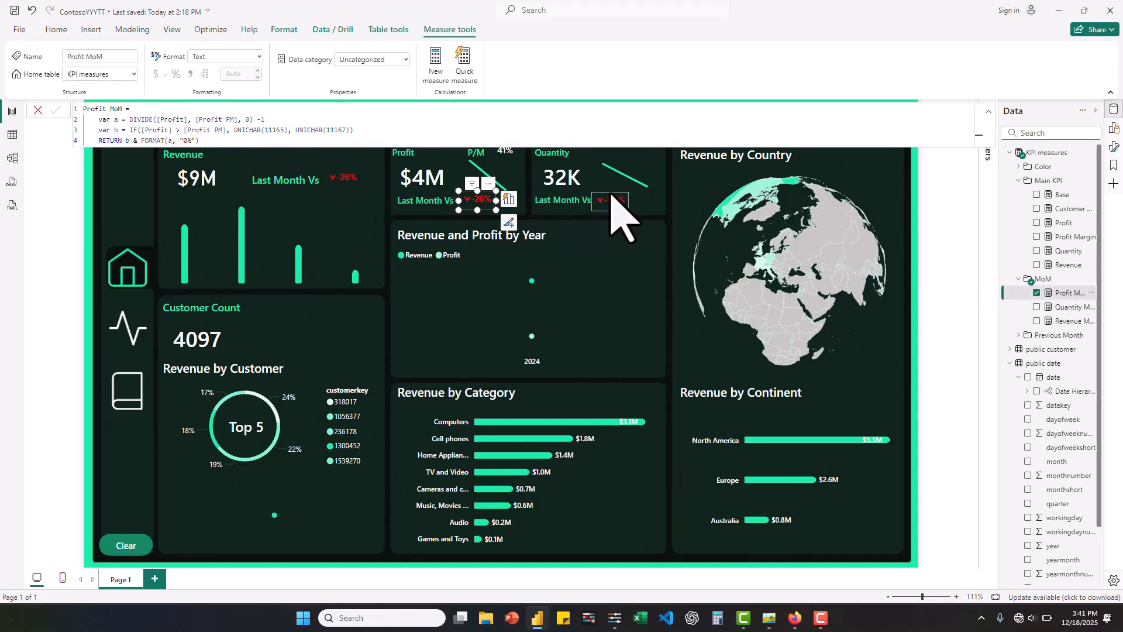
click(618, 202)
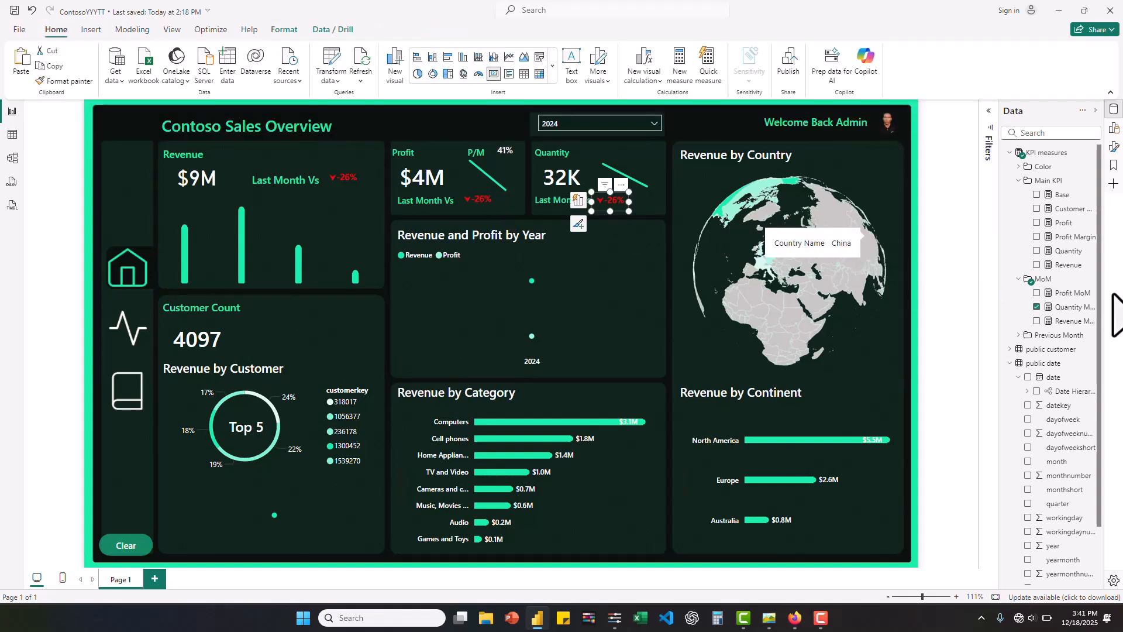
click(1072, 306)
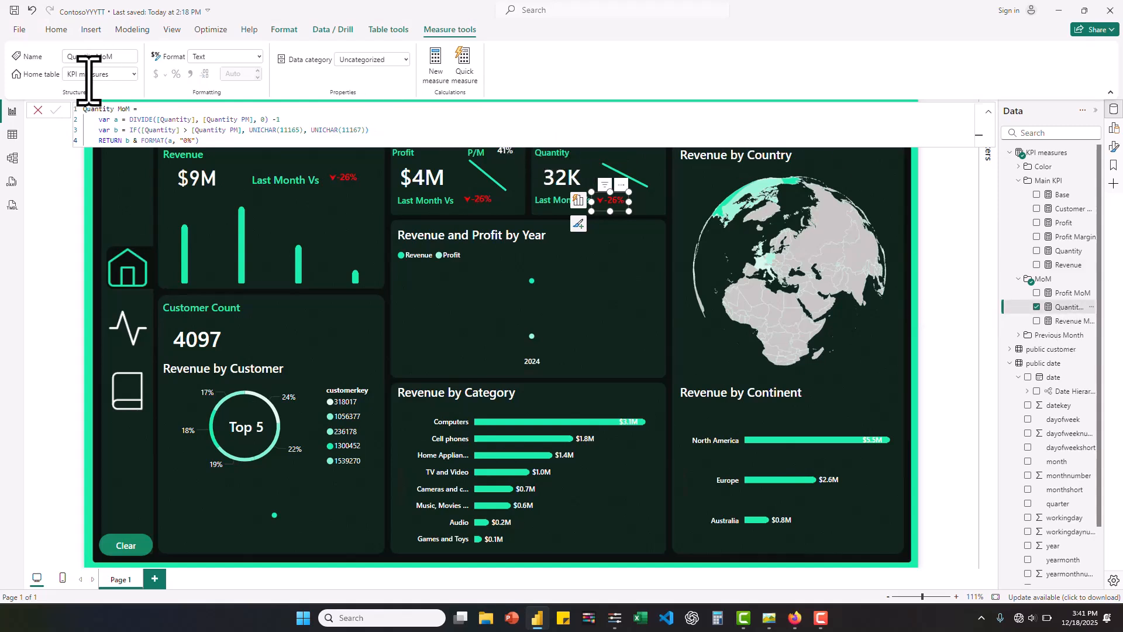
click(37, 109)
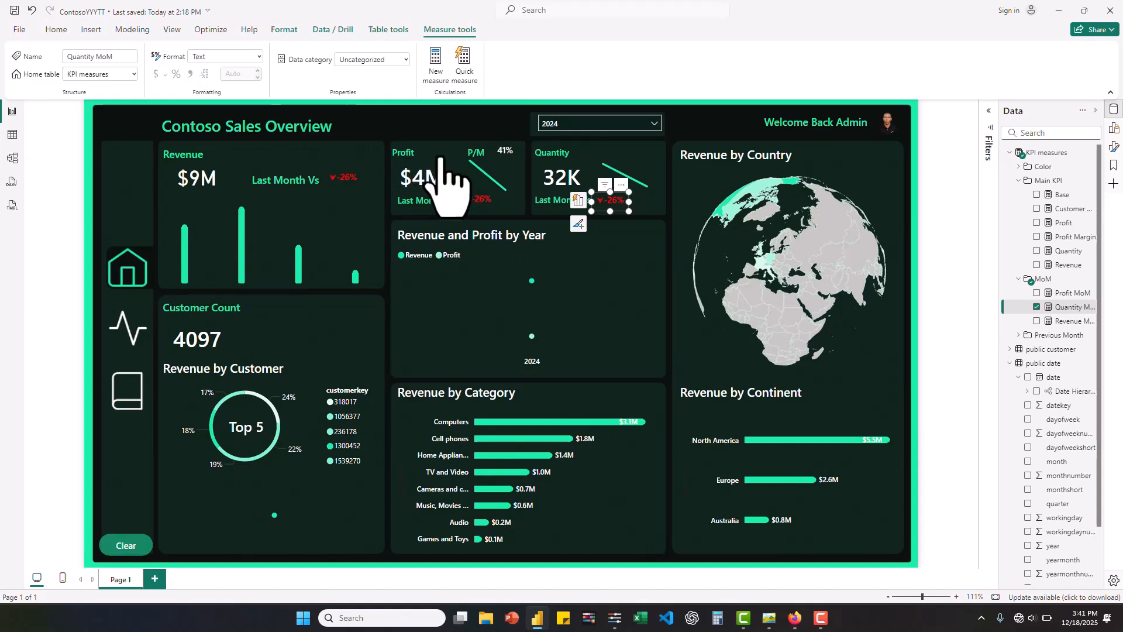
- Switch the year filter to 2023 and test the Clear button on the filtered dashboard
click(652, 128)
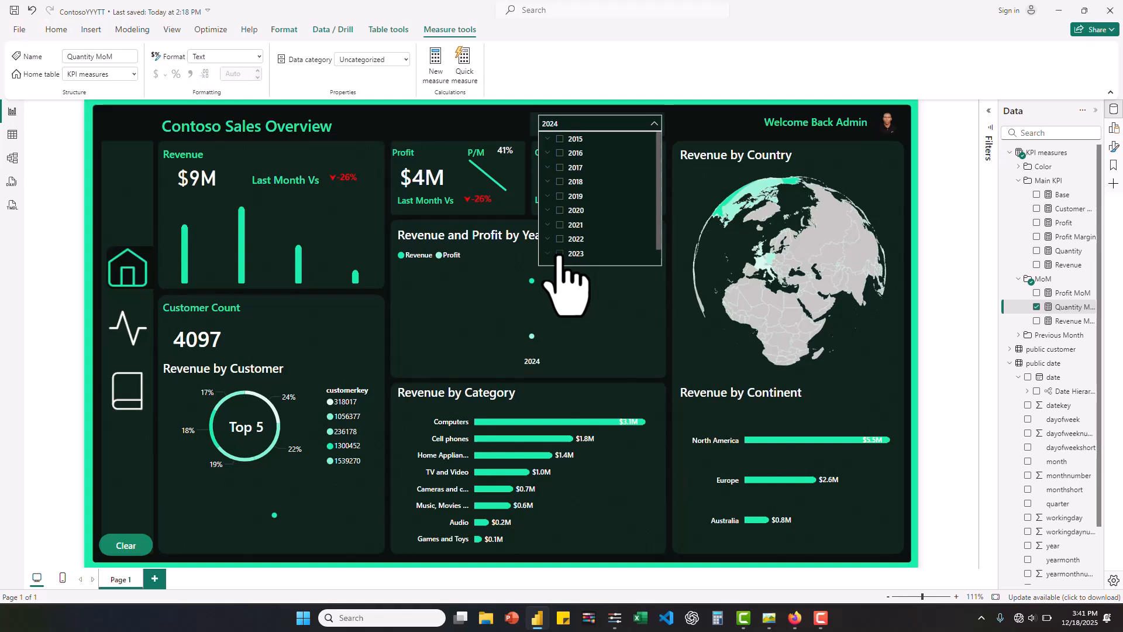
scroll(560, 257, down, 1)
click(560, 256)
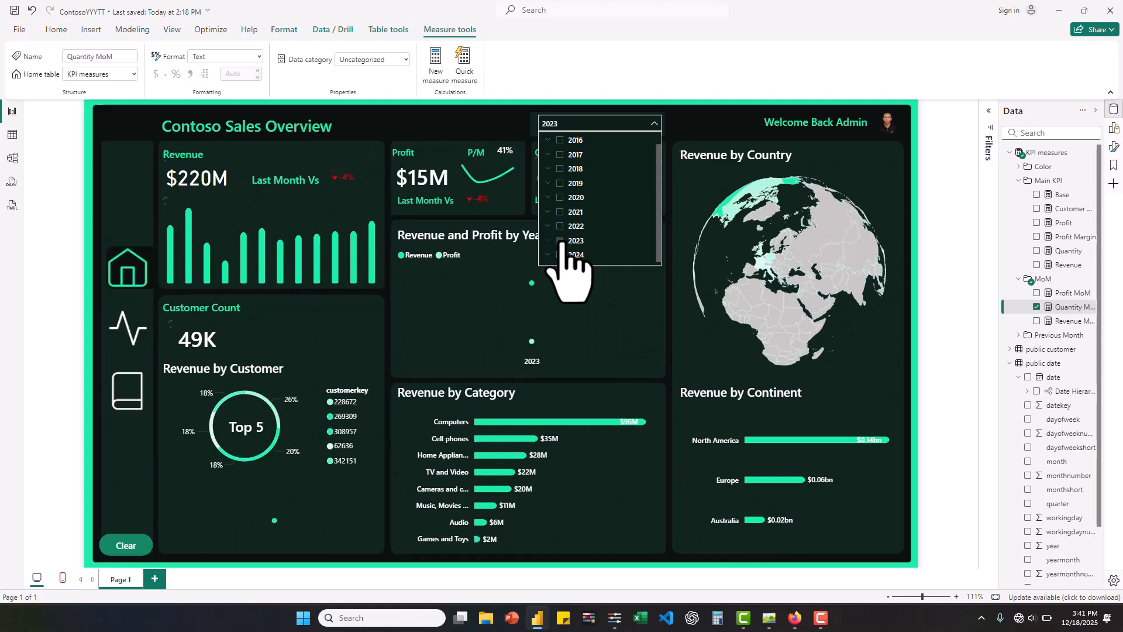
click(656, 124)
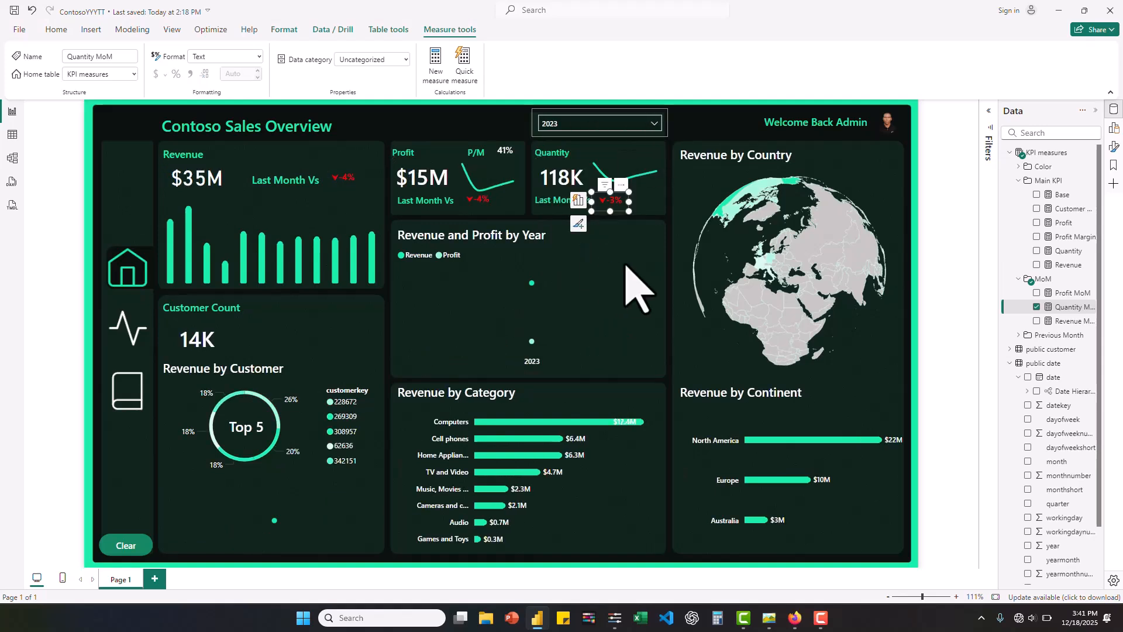
right_click(656, 241)
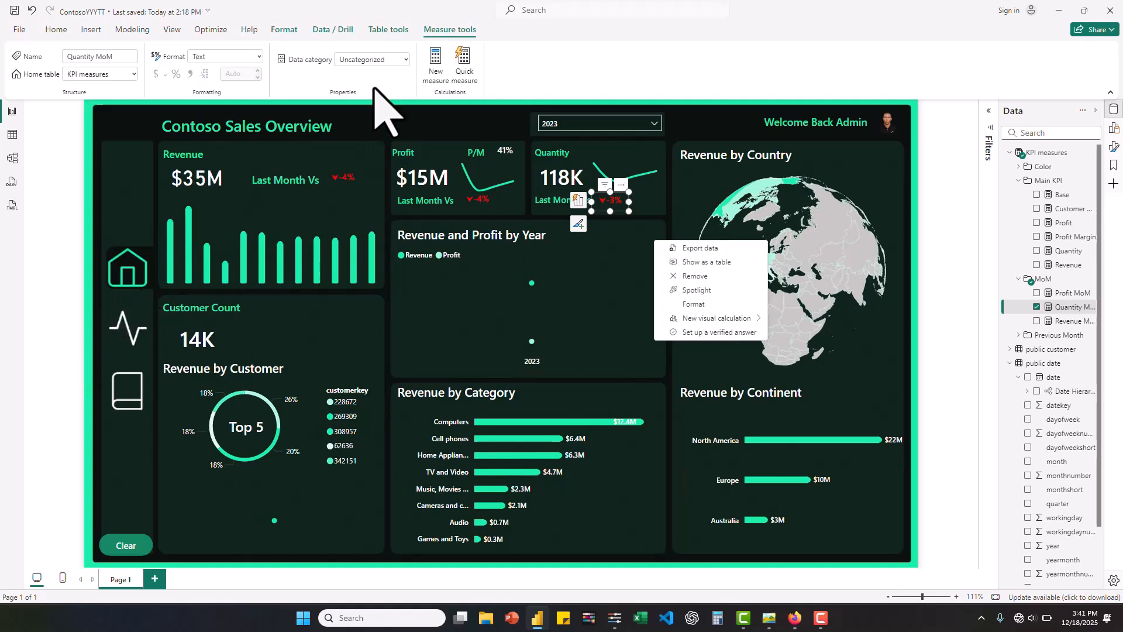
click(139, 540)
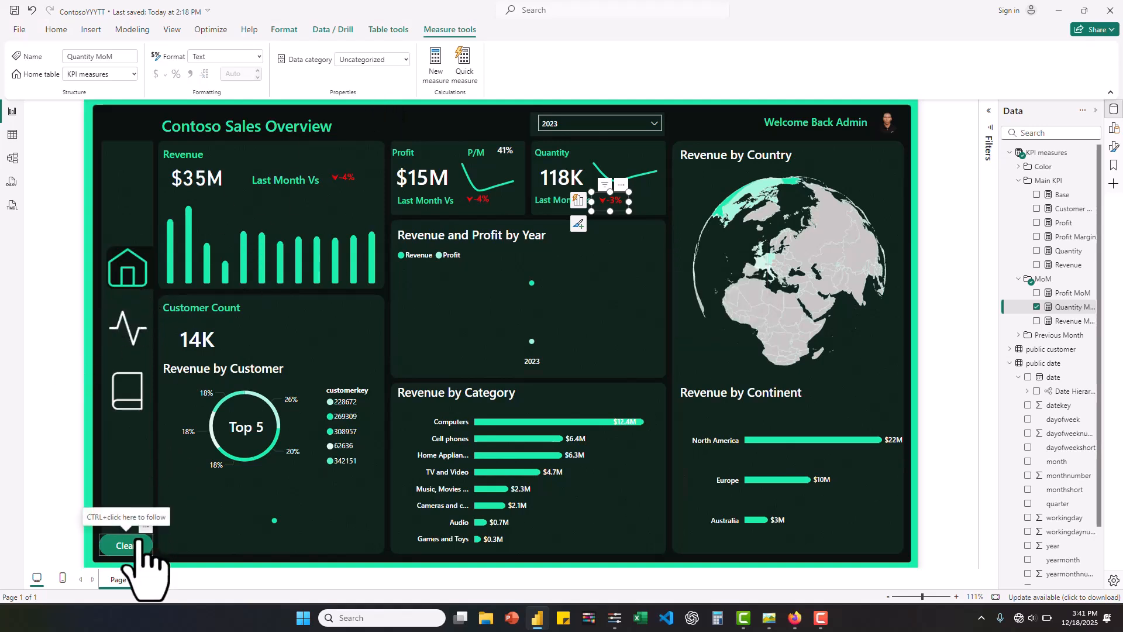